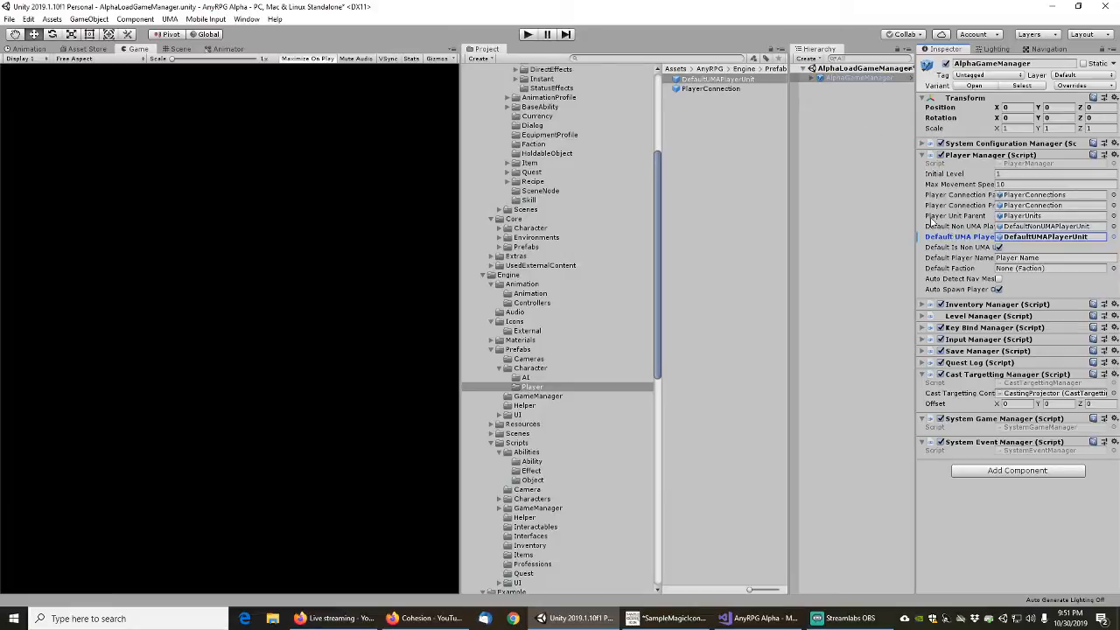
Apply the Default UMA Player override (DefaultUMAPlayerUnit) of AlphaGameManager's Player Manager to its prefab and save the scene
right_click(963, 238)
click(964, 243)
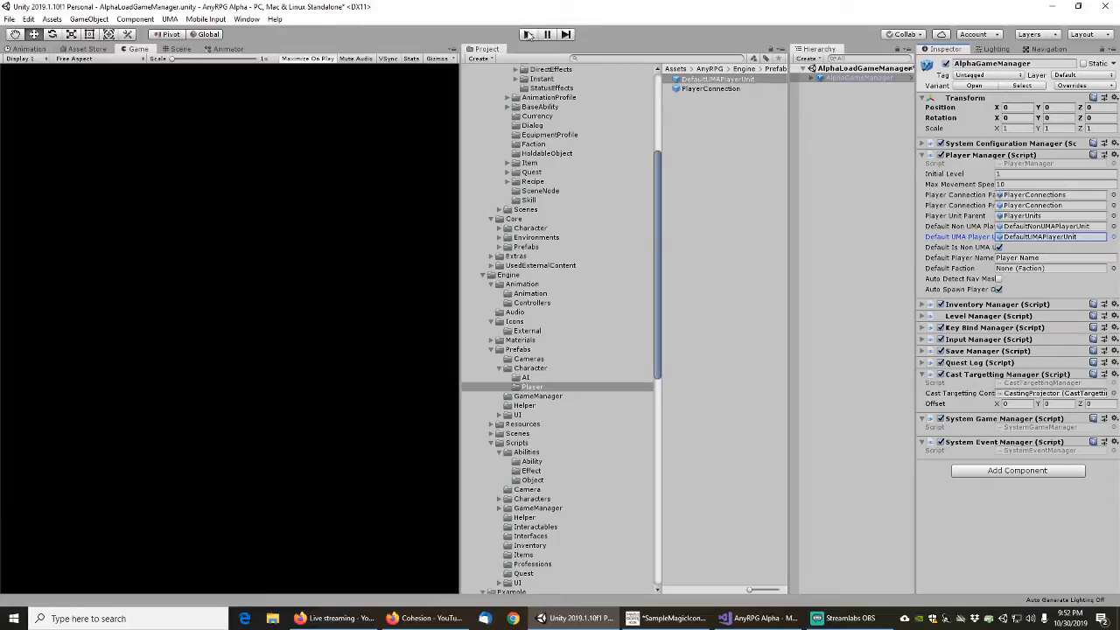
click(8, 18)
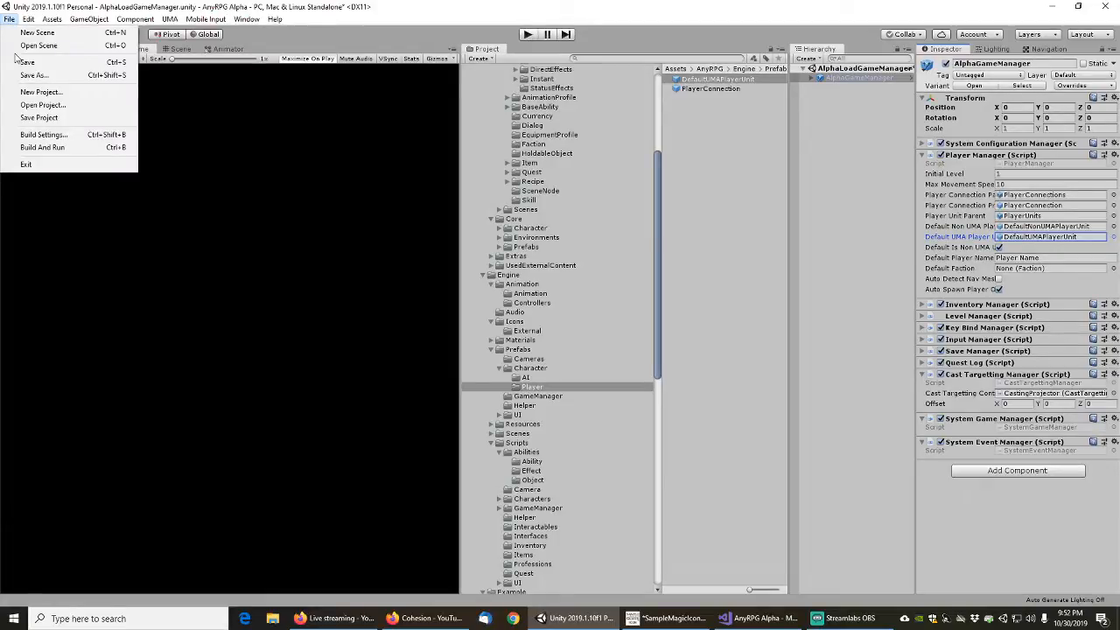
click(27, 62)
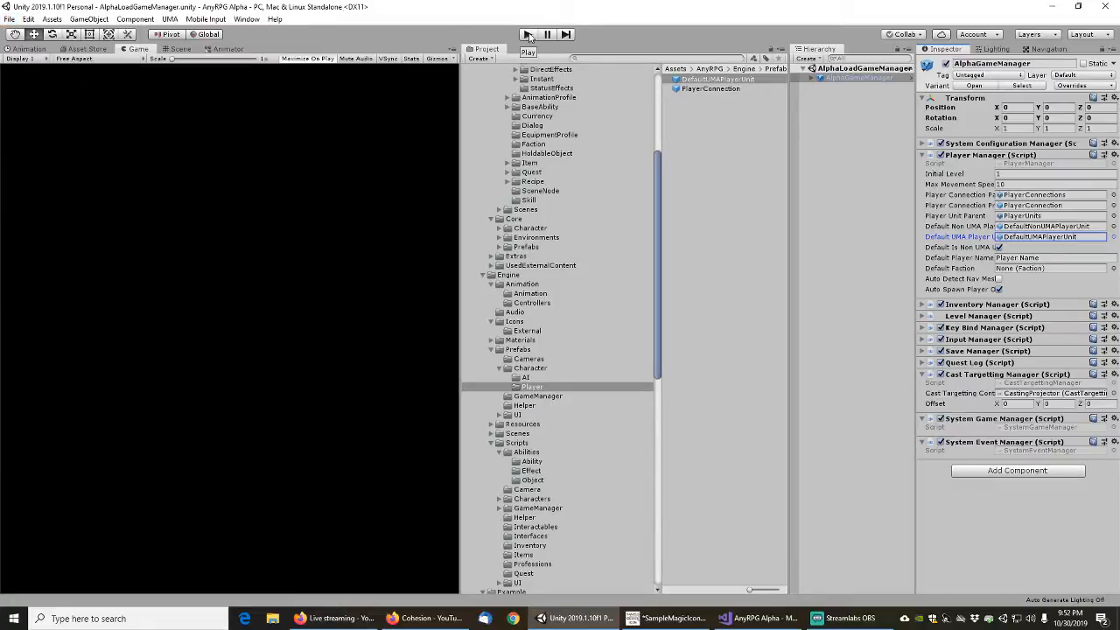
Set the Initialization Scene in AlphaGameManager's Level Manager component to AlphaLoadGameManager
click(812, 79)
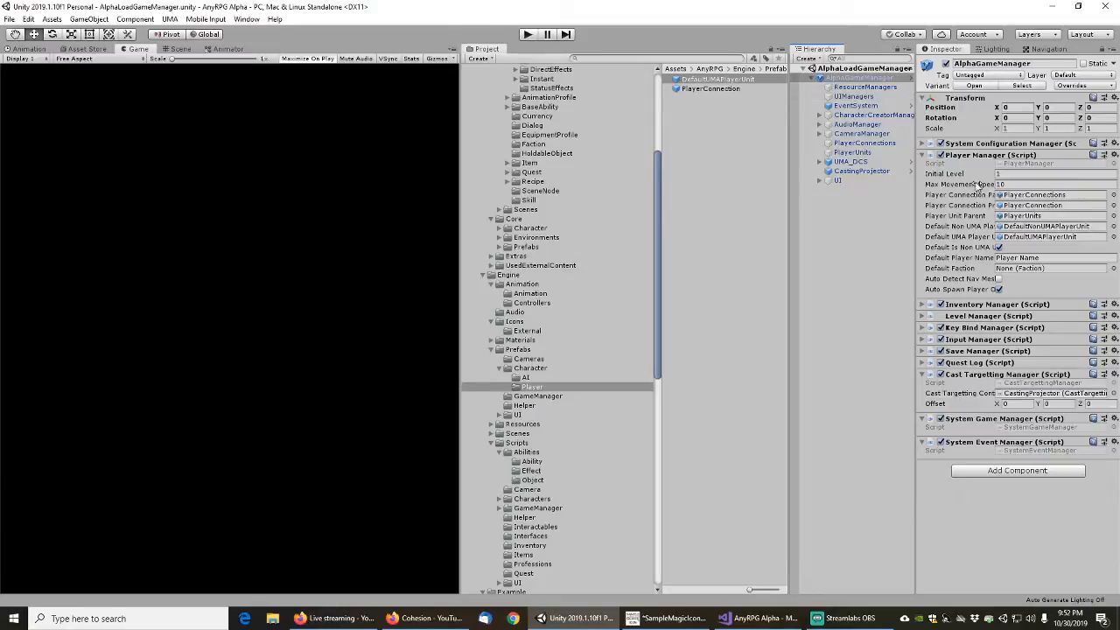
click(930, 144)
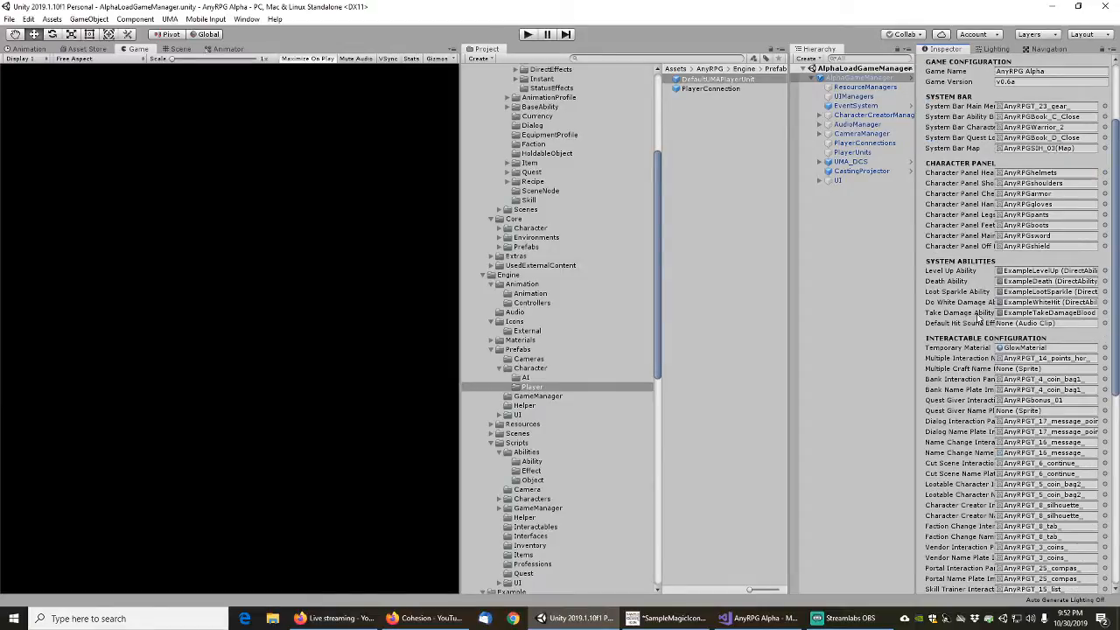
scroll(969, 333, down, 4)
scroll(969, 333, down, 2)
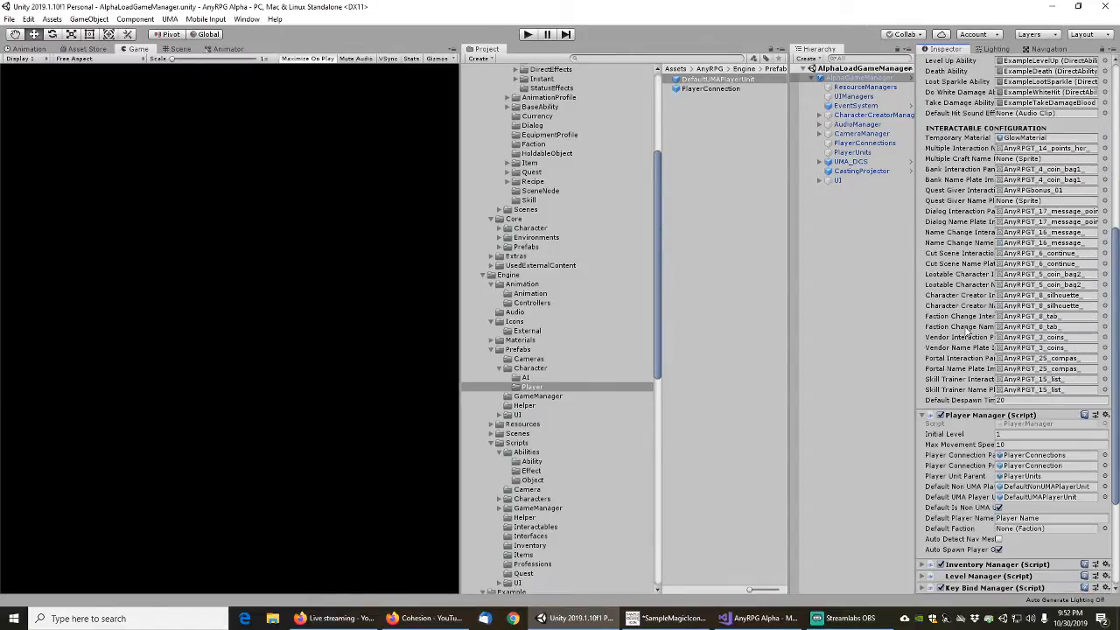
scroll(969, 334, down, 3)
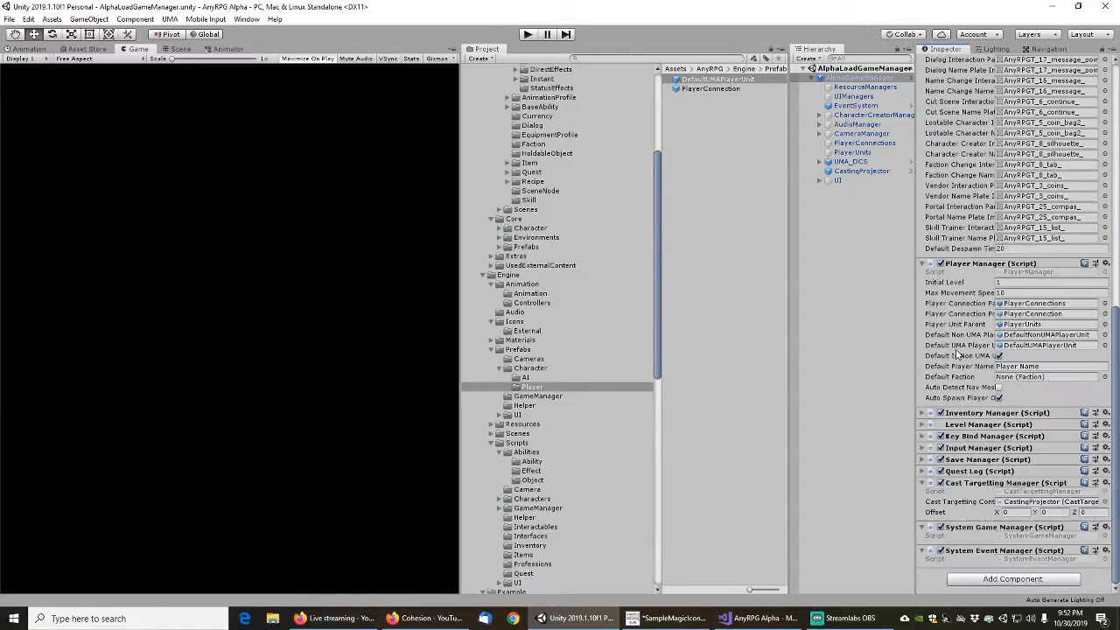
click(925, 425)
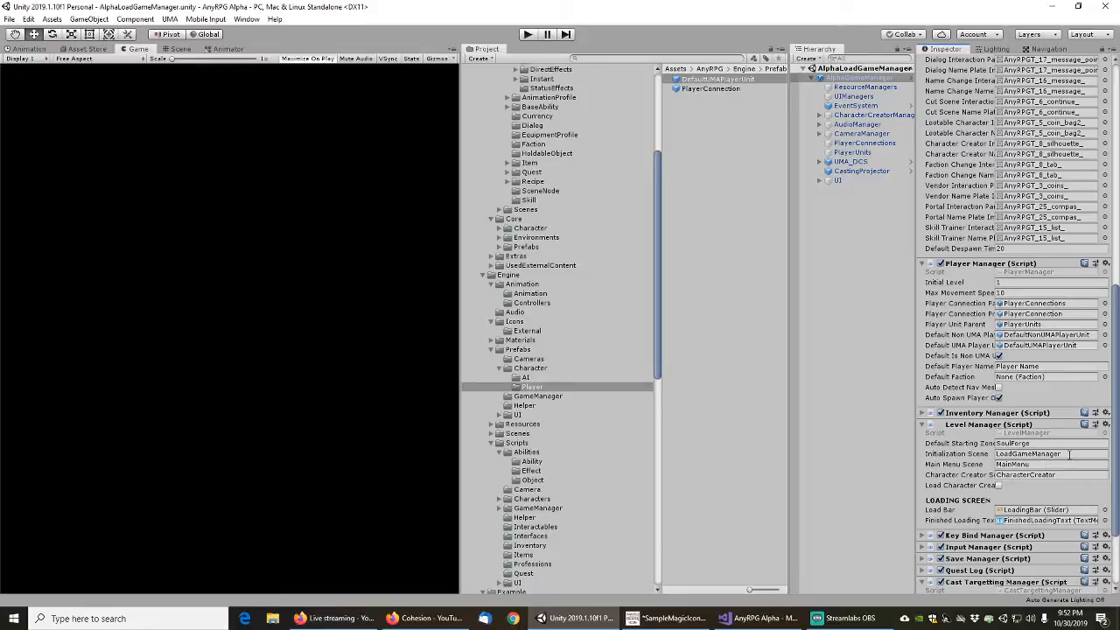
click(1069, 454)
key(Home)
text(As)
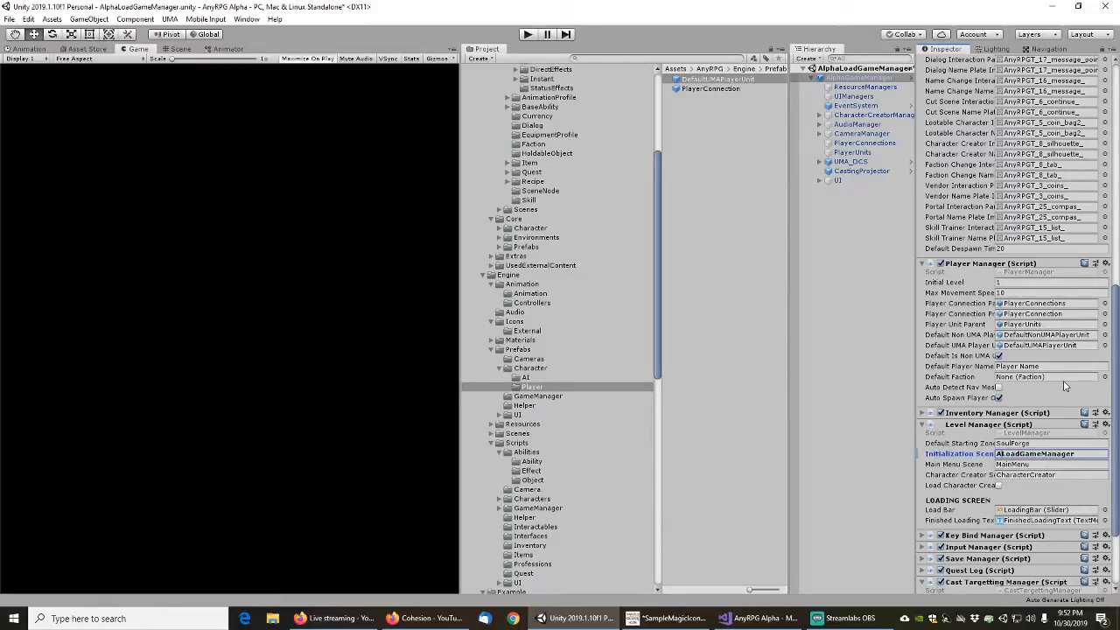
key(BackSpace)
text(lpha)
Apply the Initialization Scene override to the AlphaGameManager prefab, widen the Hierarchy, and save the scene
right_click(958, 459)
click(967, 463)
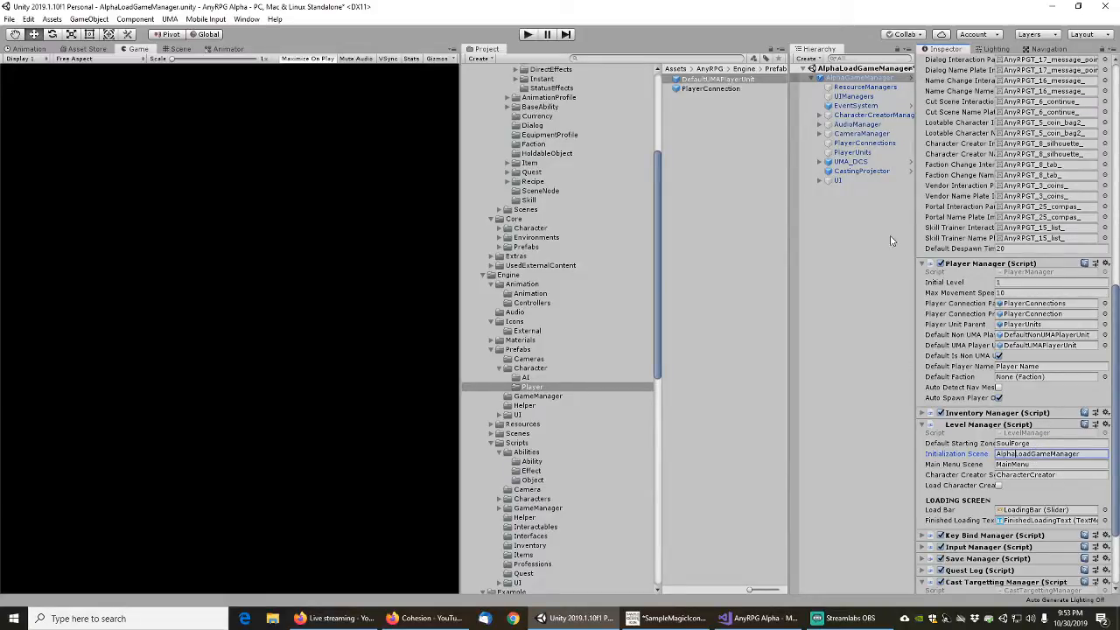
drag(915, 85, 955, 84)
click(9, 19)
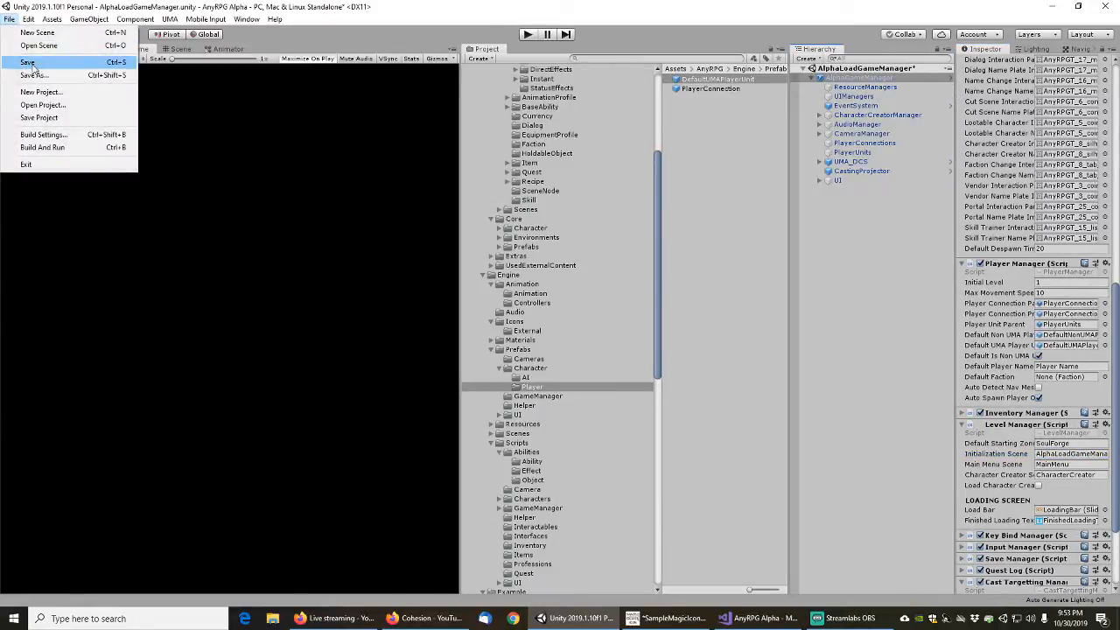
click(31, 63)
Run the game in play mode, start a new game and cancel the opening cutscene
key(ctrl+p)
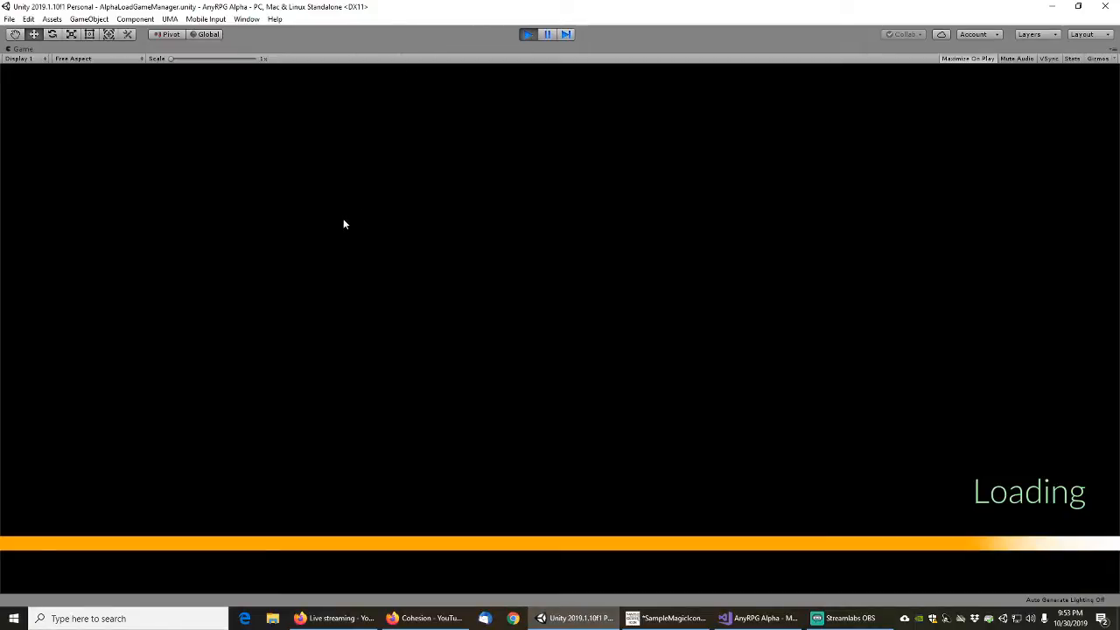
click(125, 385)
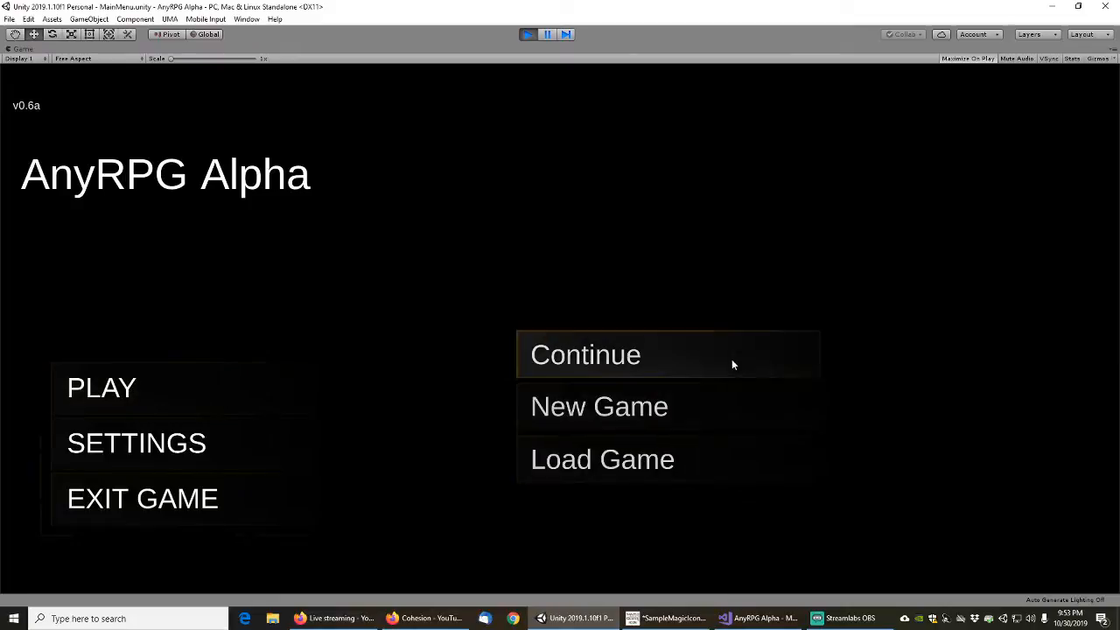
click(574, 408)
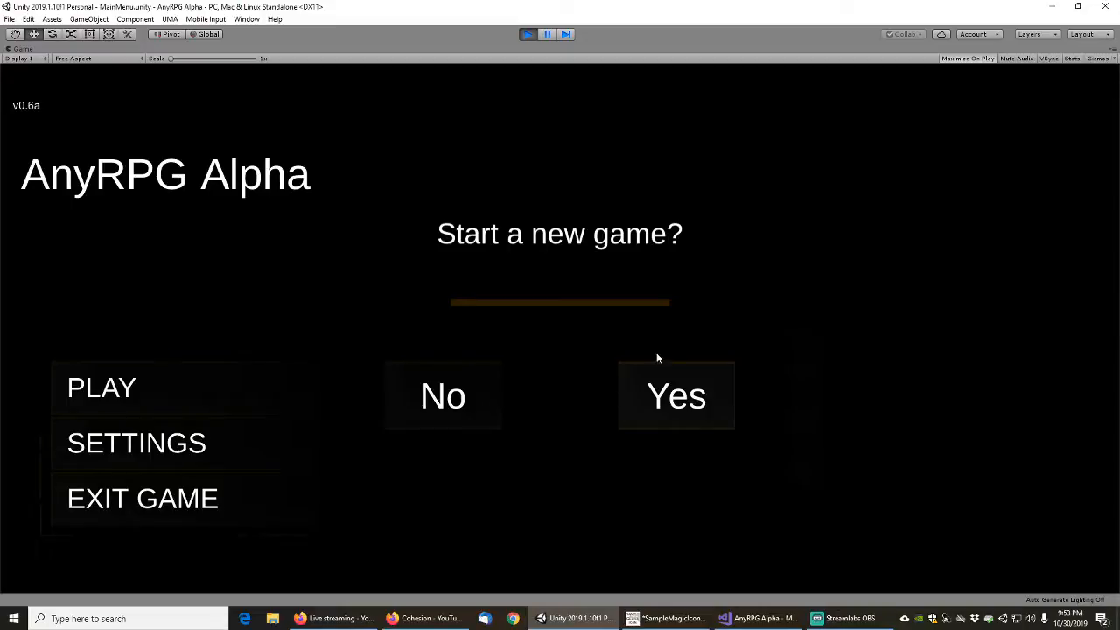
click(676, 398)
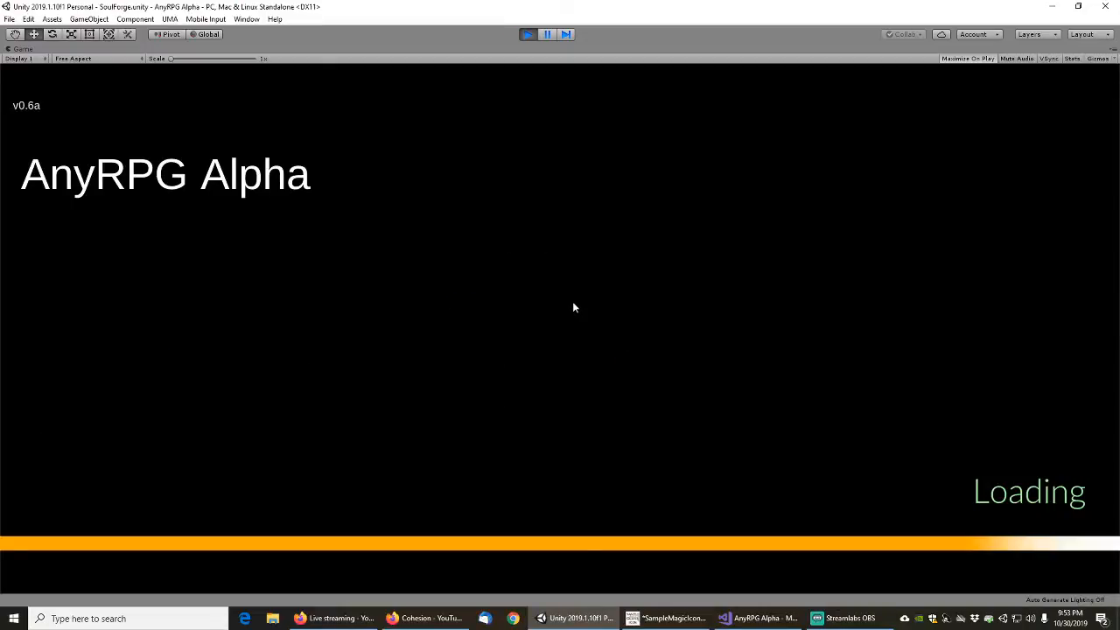
key(Escape)
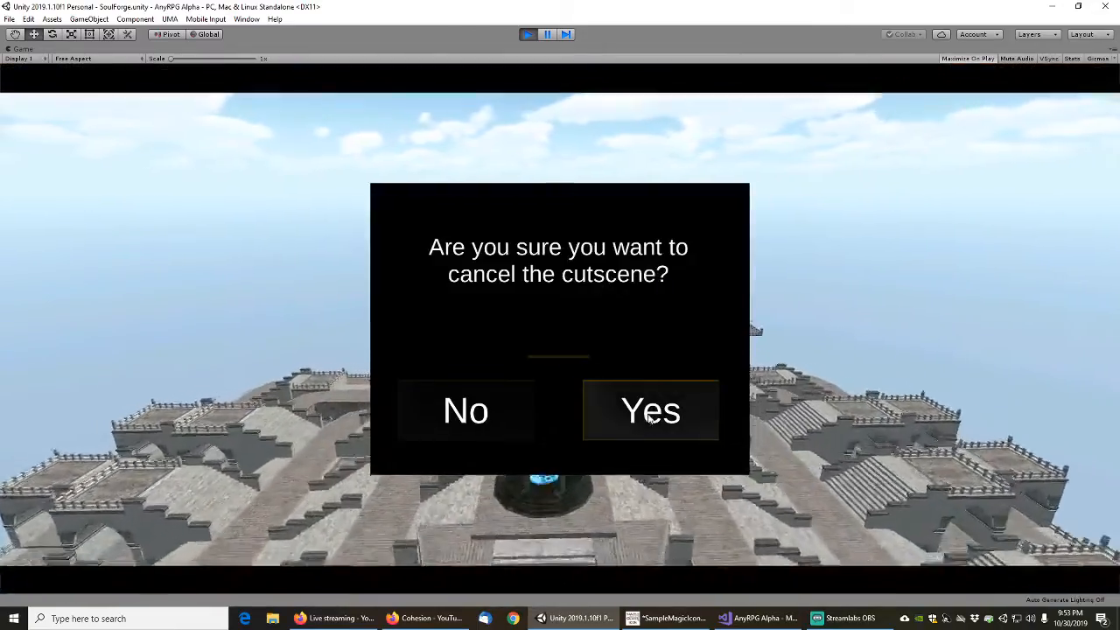
click(650, 413)
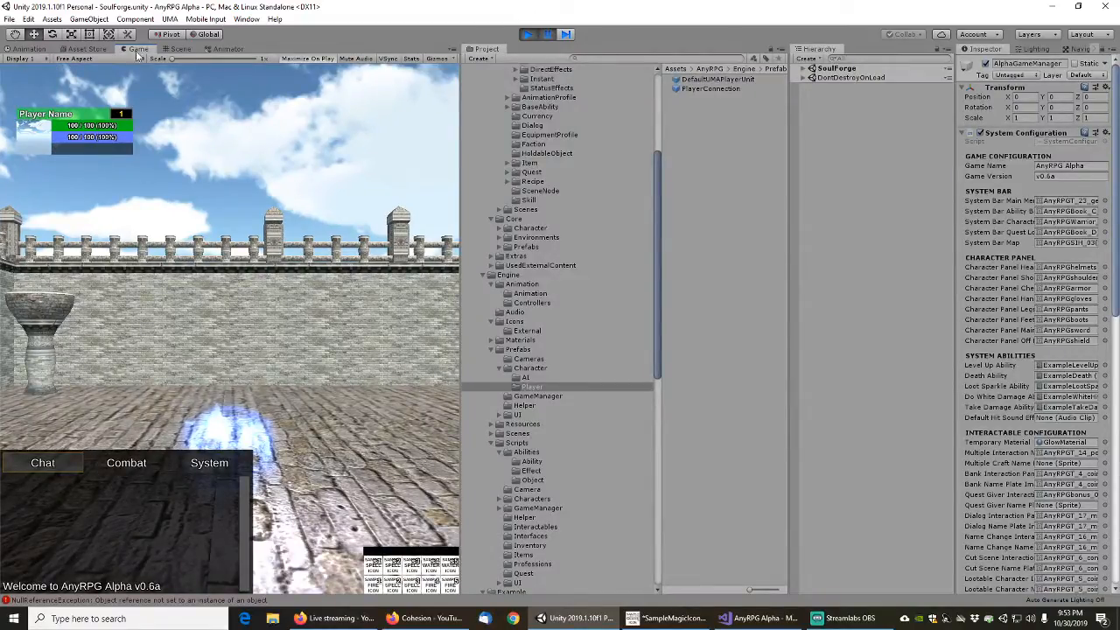
Open the Console for the reported error and dock it beside the Game and Scene views
click(119, 601)
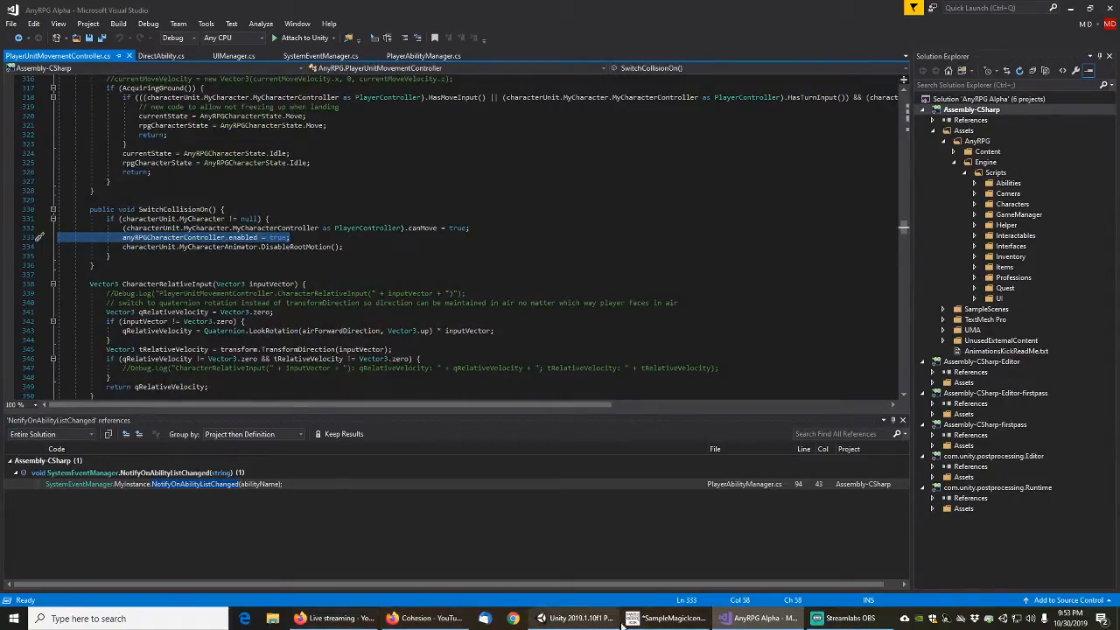
click(573, 619)
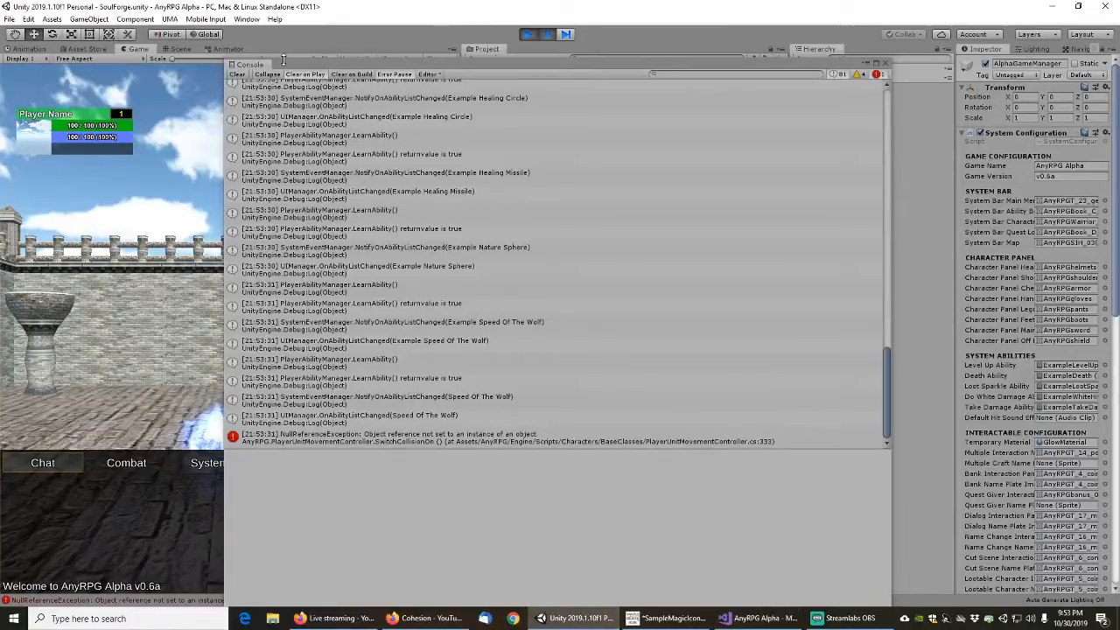
drag(255, 66, 219, 50)
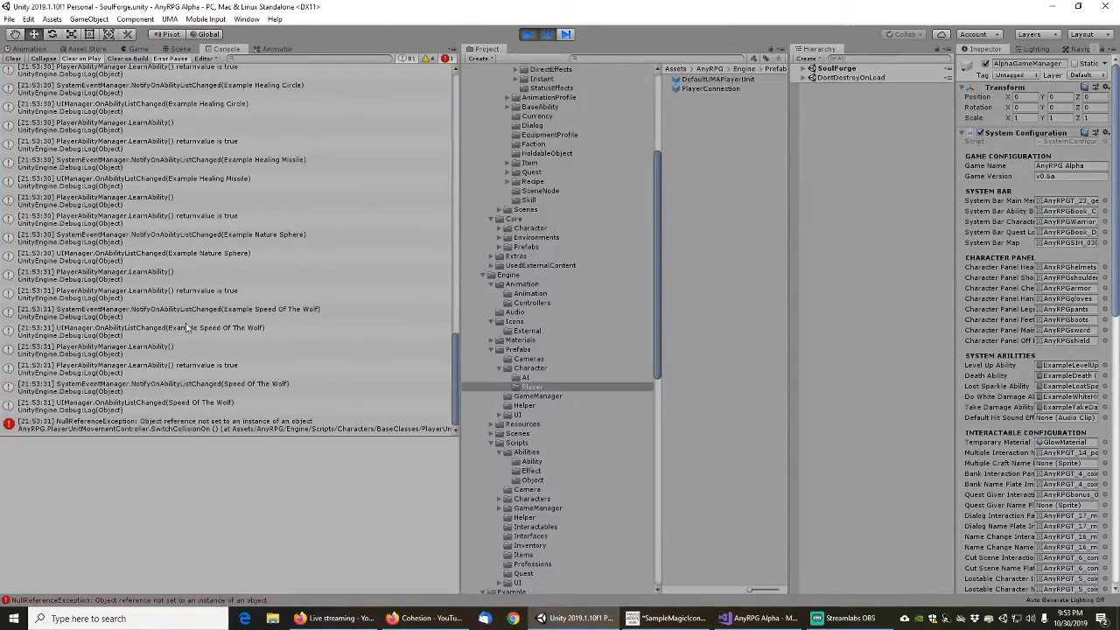
Open the console error's source in Visual Studio and examine anyRPGCharacterController in the SwitchCollisionOn method of PlayerUnitMovementController.cs
double_click(154, 427)
click(317, 241)
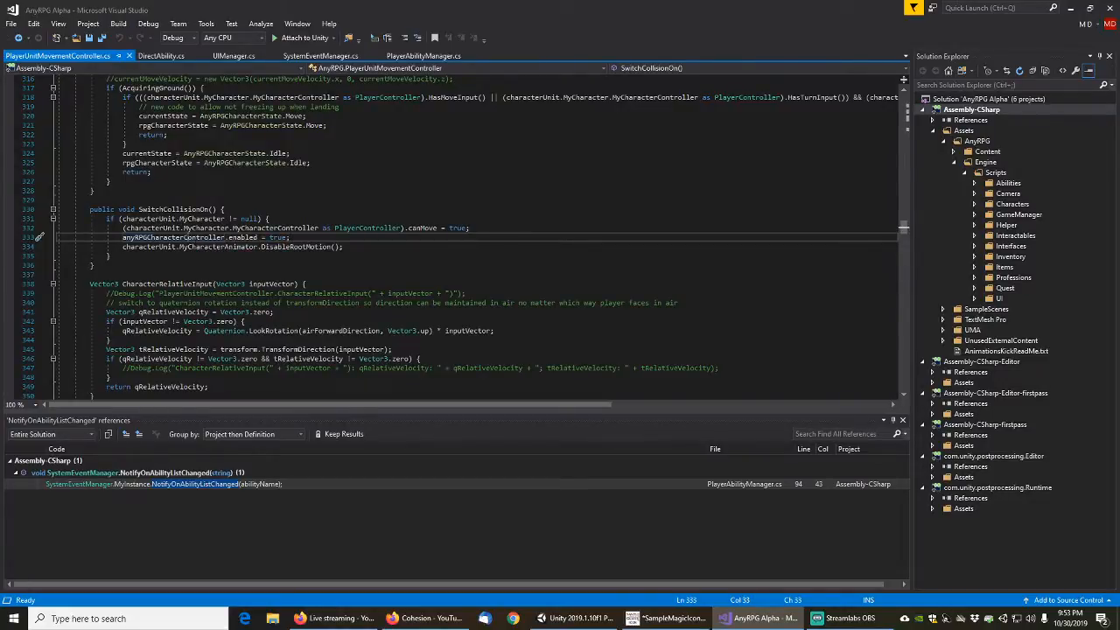
click(190, 238)
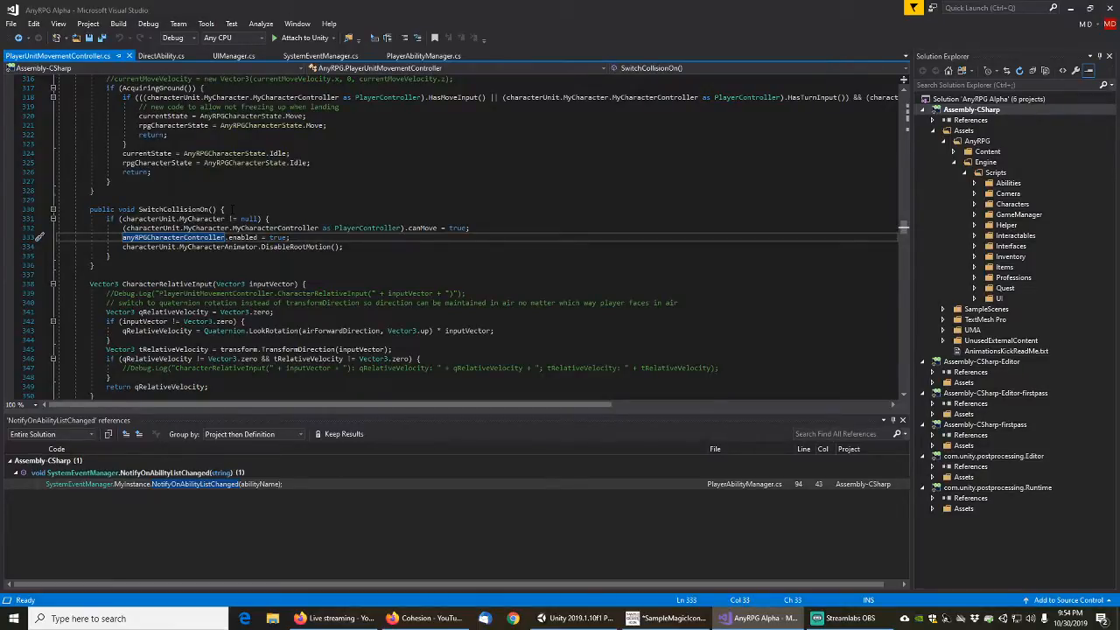
click(235, 209)
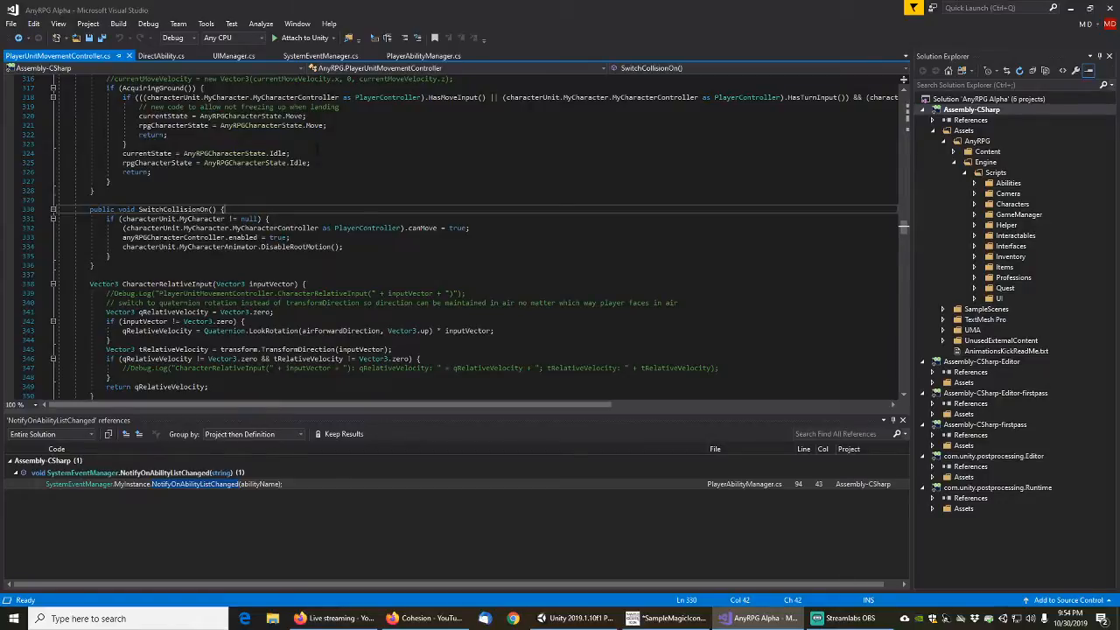
key(Down)
key(Down)
key(Down)
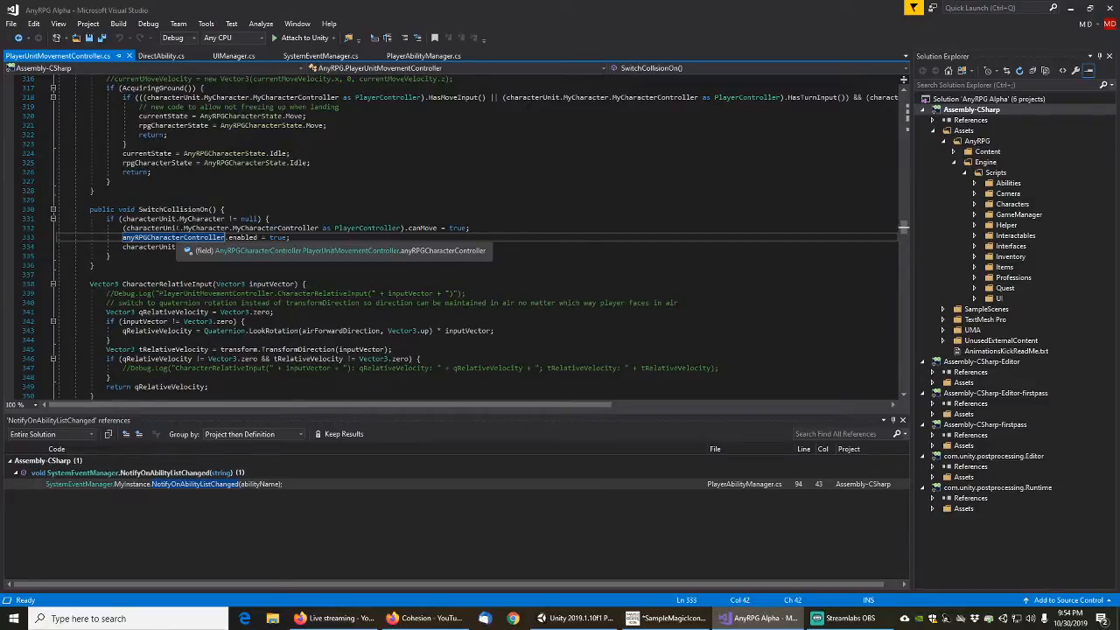
click(177, 229)
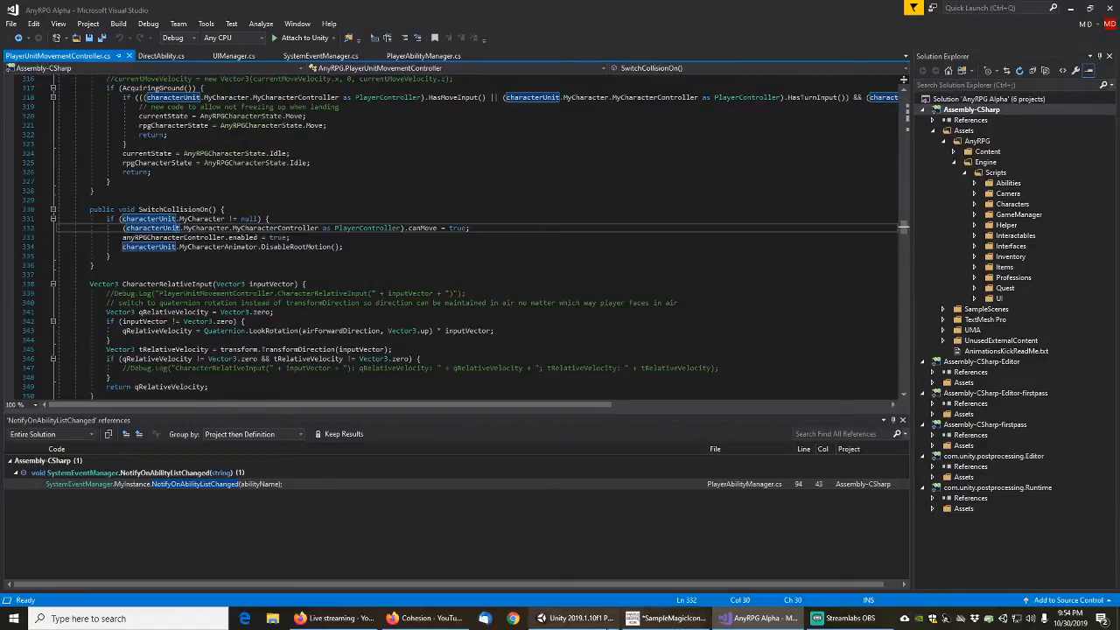
Switch back to Unity, stop play mode and open the DefaultNonUMAPlayerUnit prefab referenced by the Player Manager
click(577, 618)
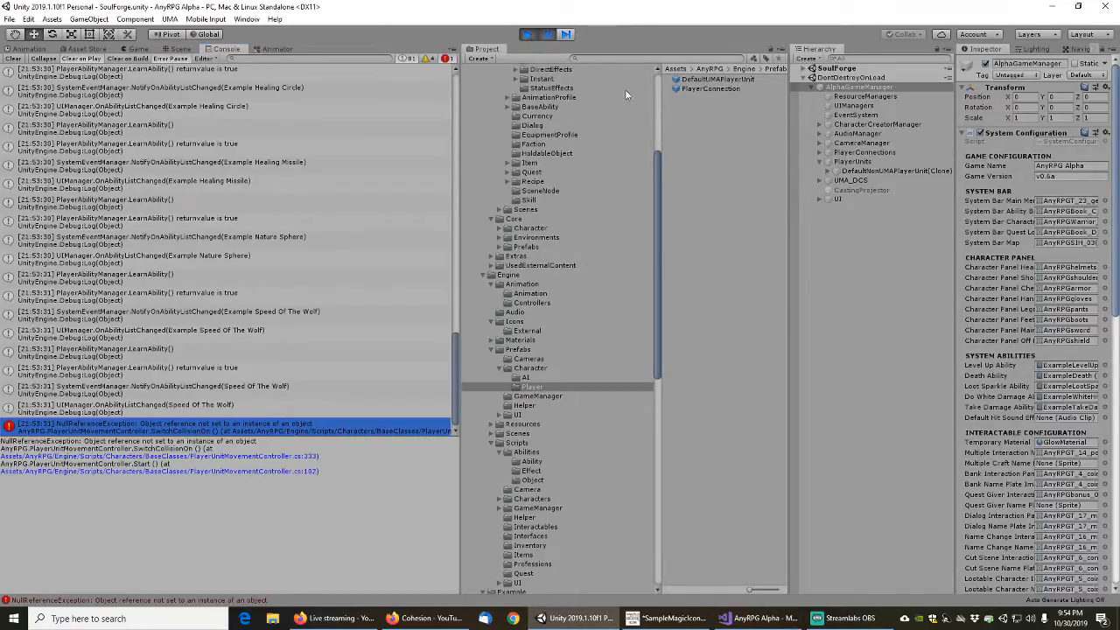
click(528, 33)
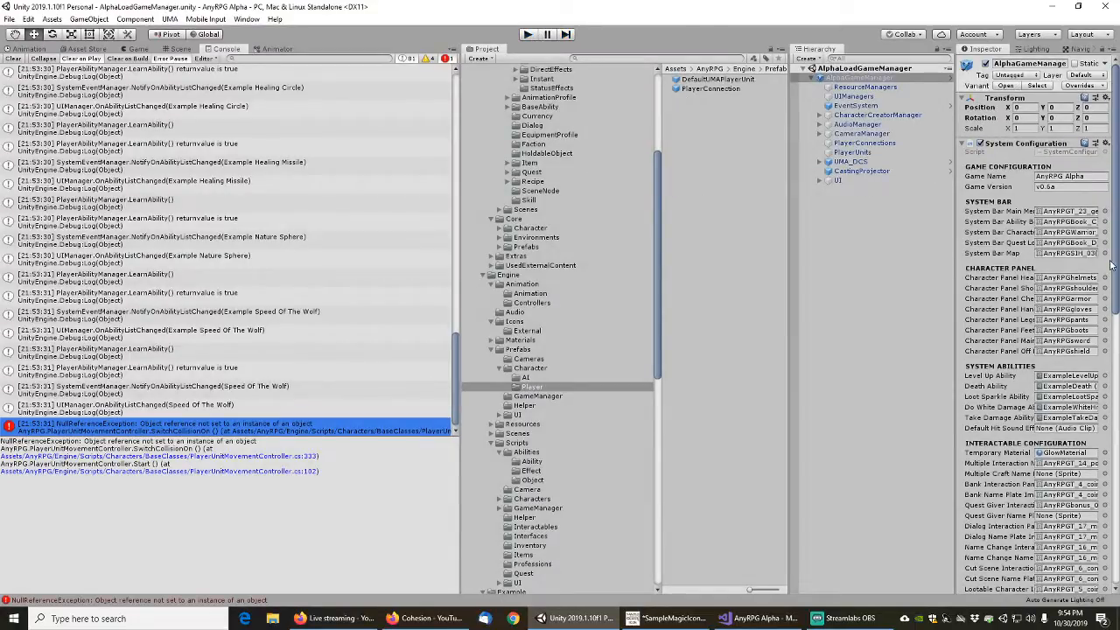
scroll(995, 342, down, 10)
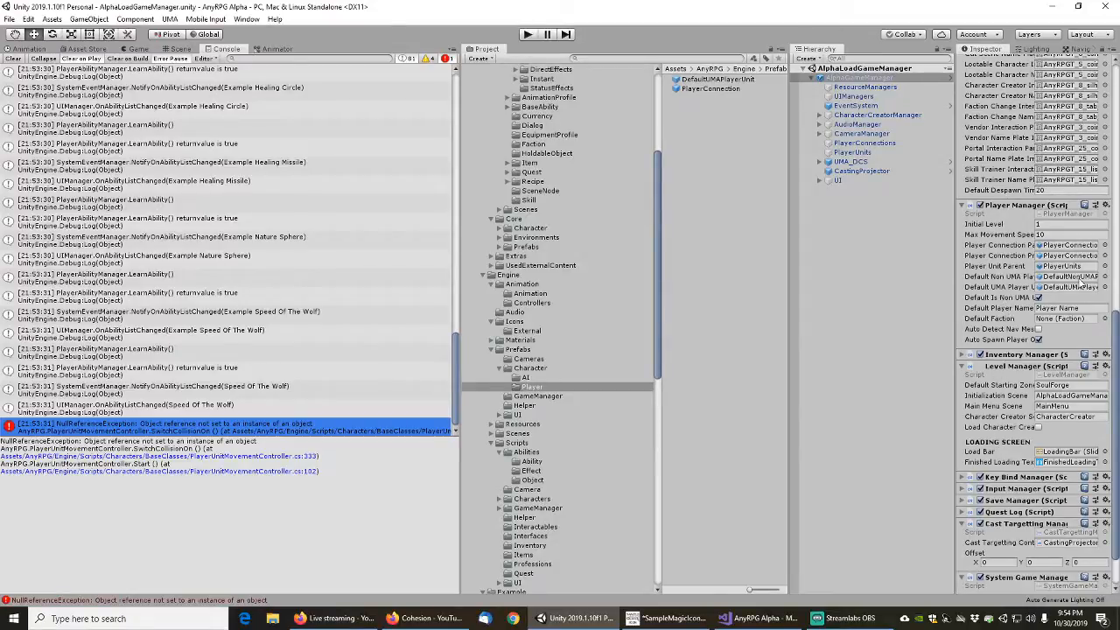
click(1083, 282)
click(712, 79)
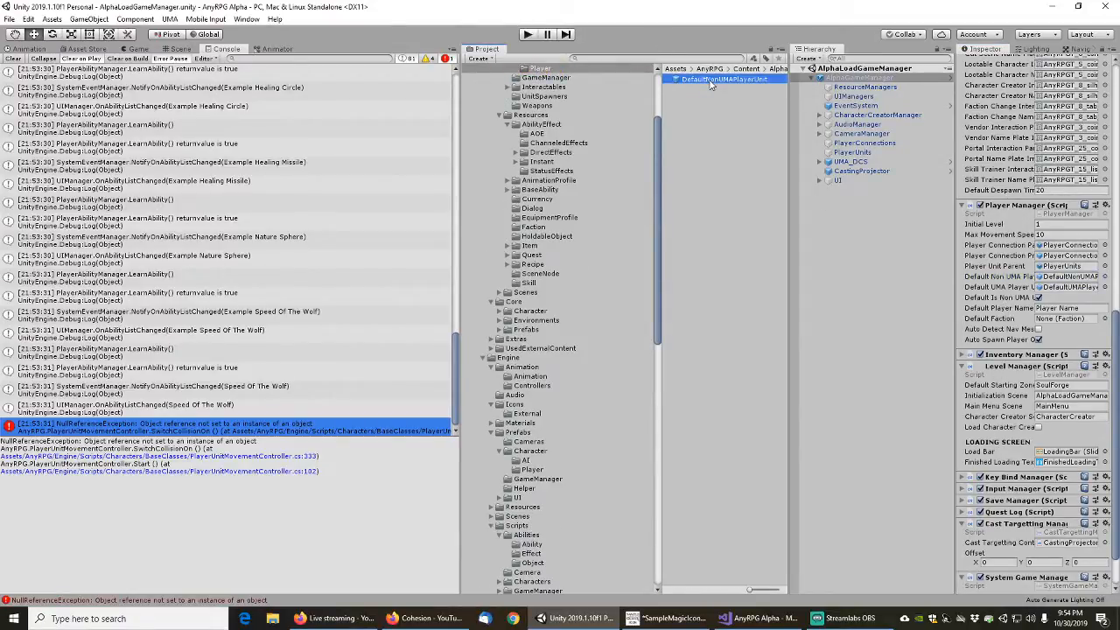
double_click(711, 80)
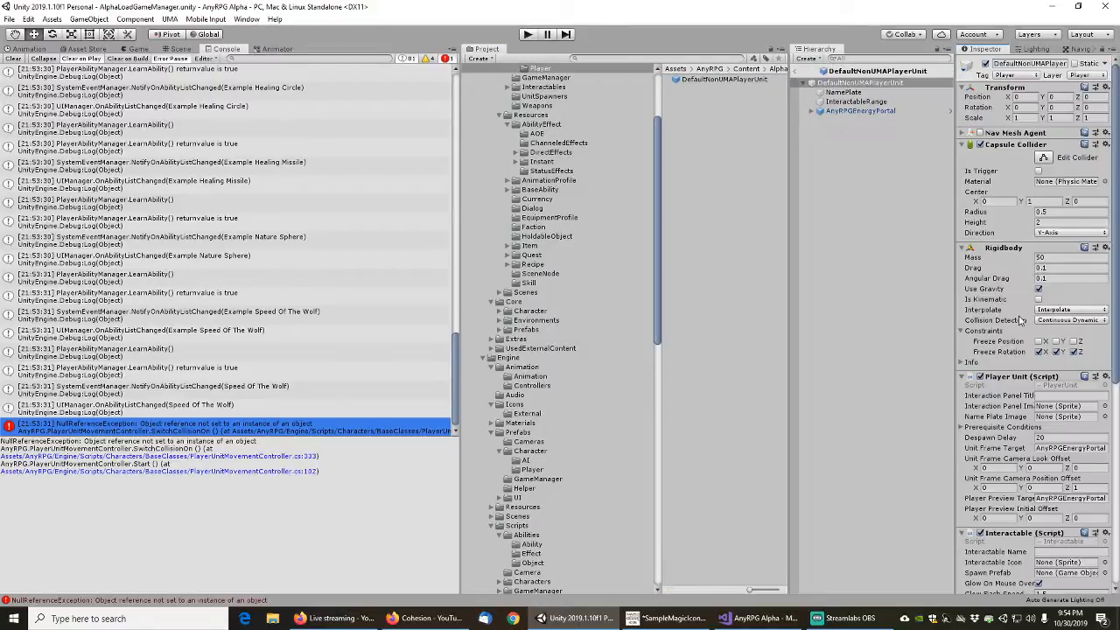
Search the replacement scripts for the prefab's missing script component using "anyrpg"
scroll(1011, 355, down, 3)
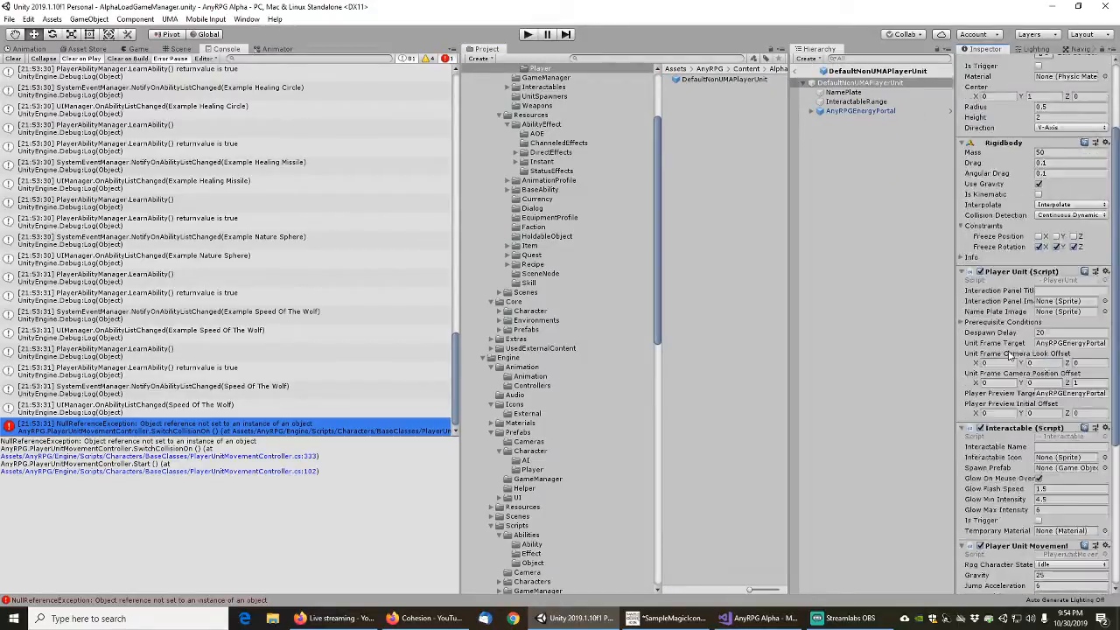
scroll(1011, 355, down, 6)
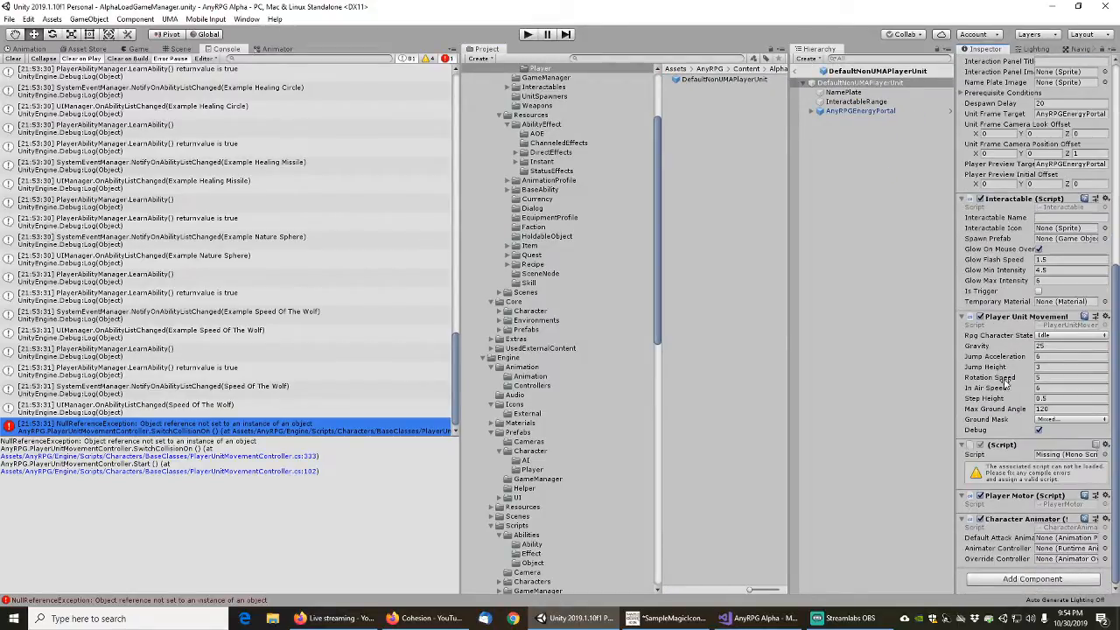
click(1105, 455)
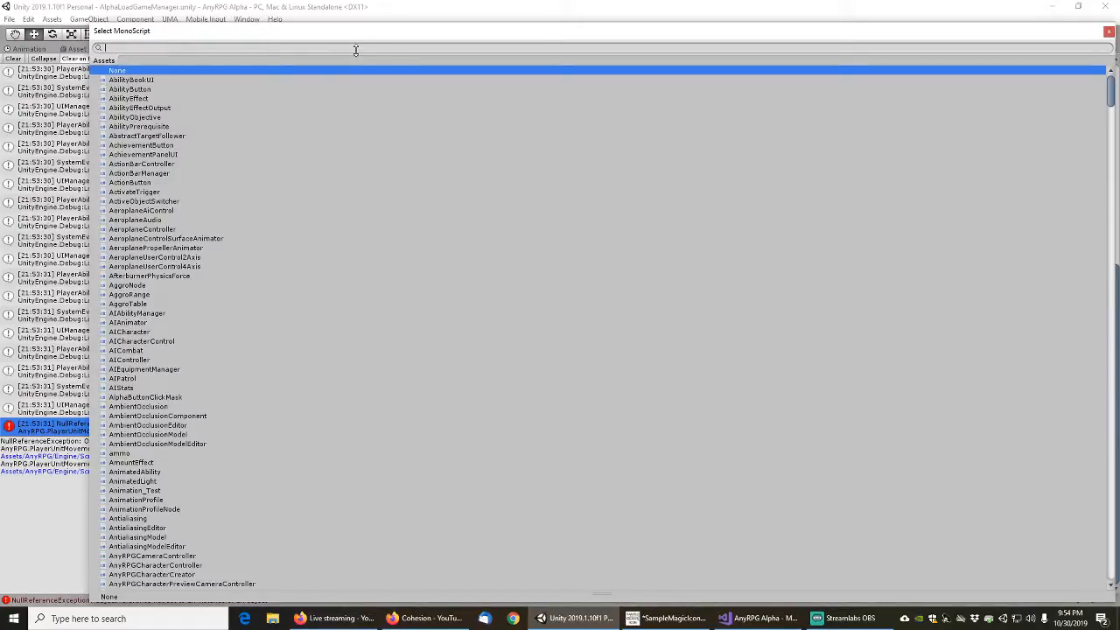
text(anyrpg)
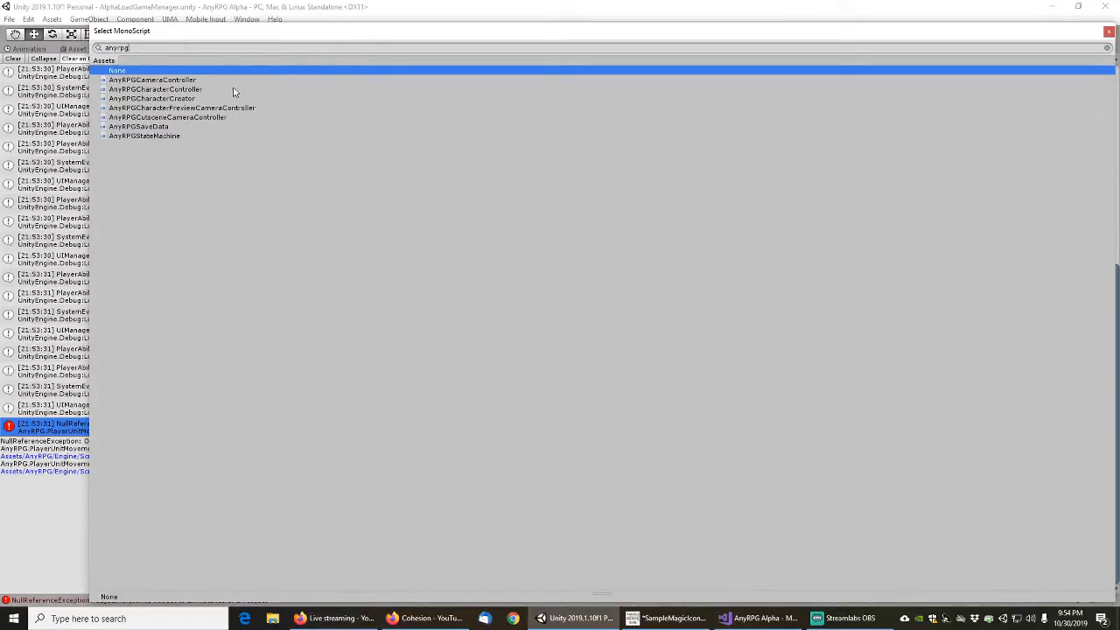
drag(318, 32, 599, 417)
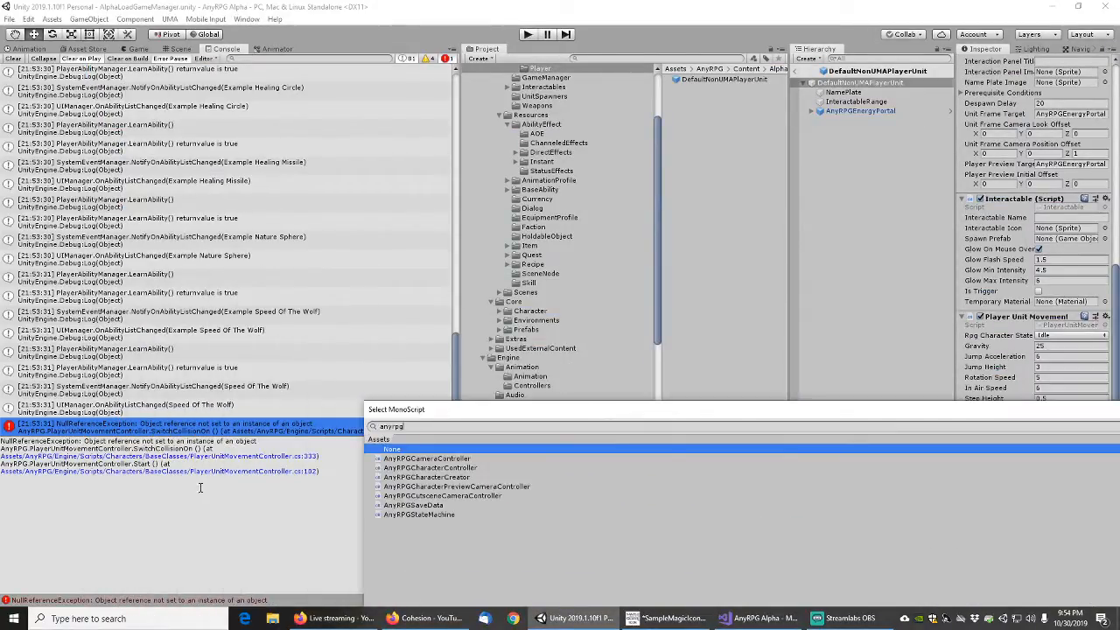
Check the controller name in Visual Studio and assign AnyRPGCharacterController to the missing script component of DefaultNonUMAPlayerUnit in Unity
click(769, 618)
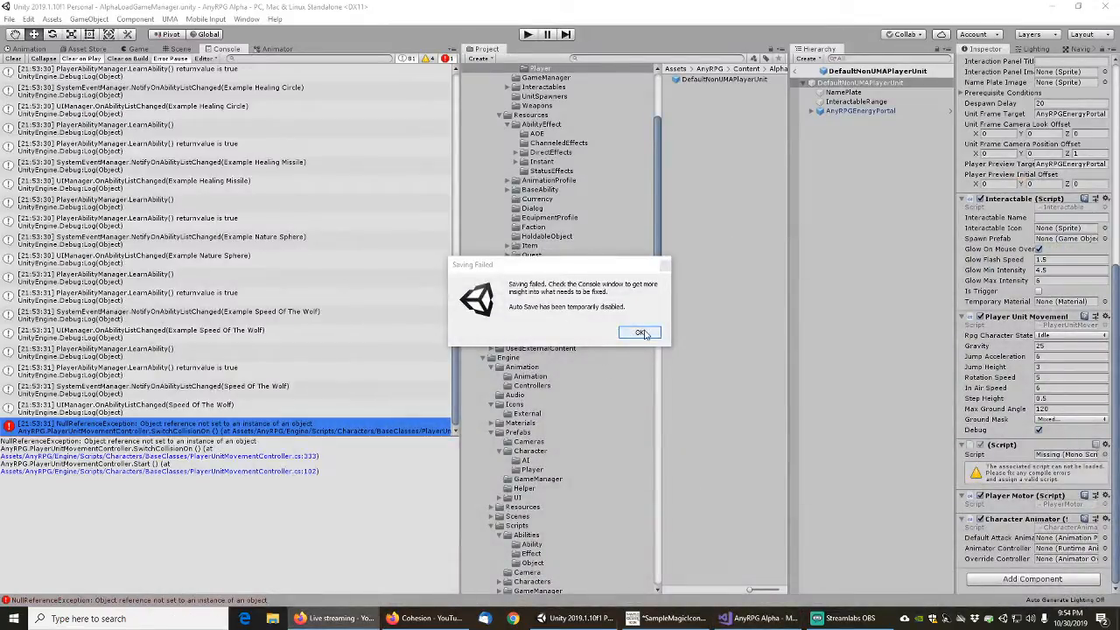
click(641, 334)
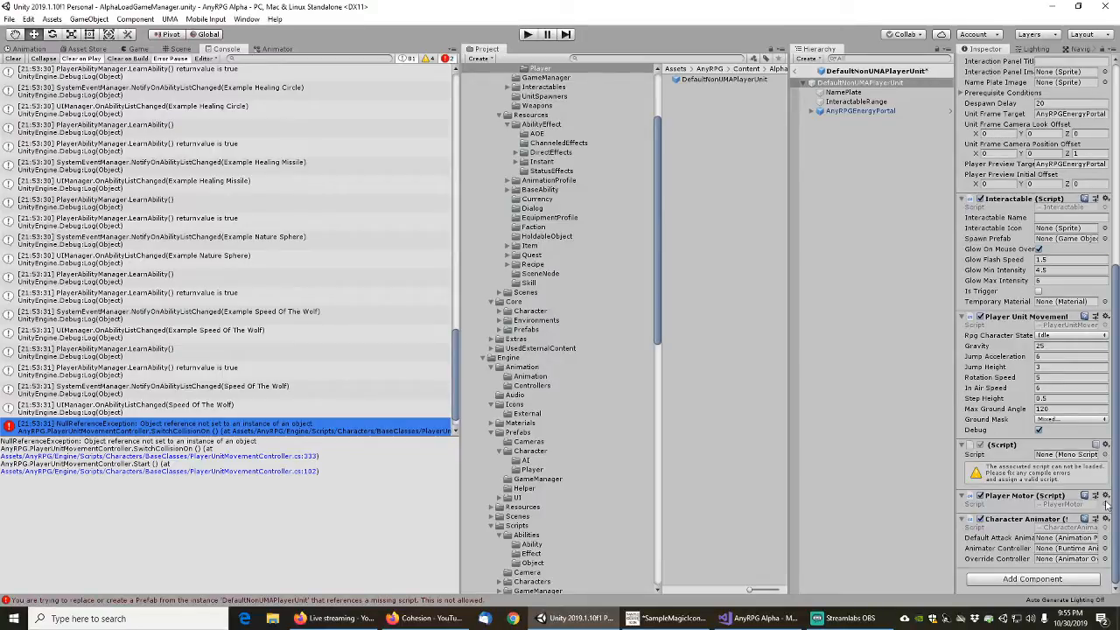
click(1104, 455)
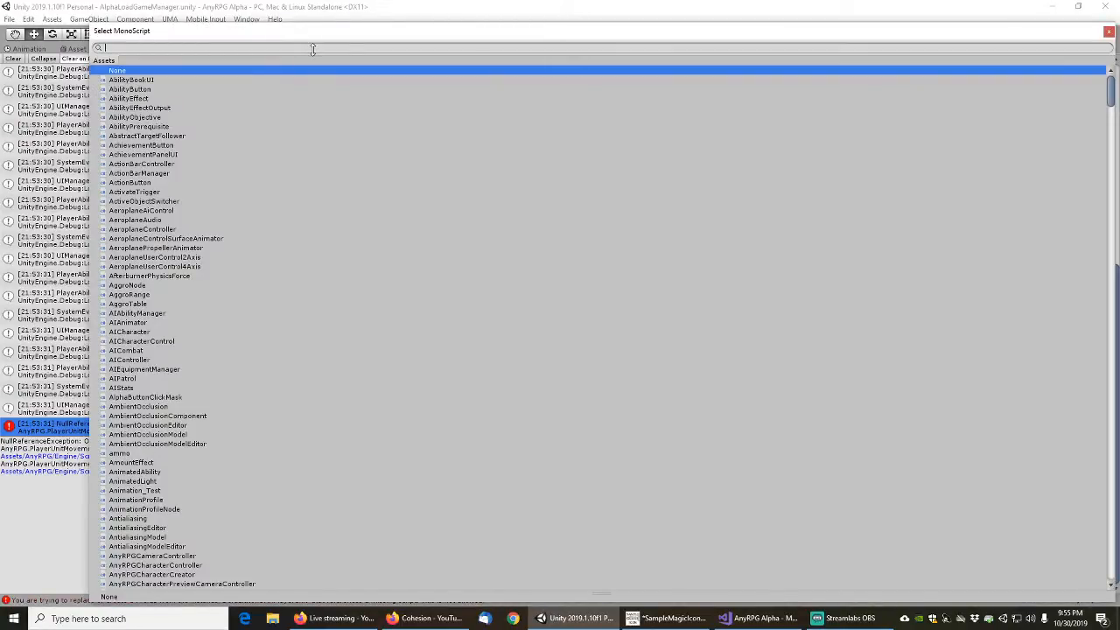
text(anyrpgch)
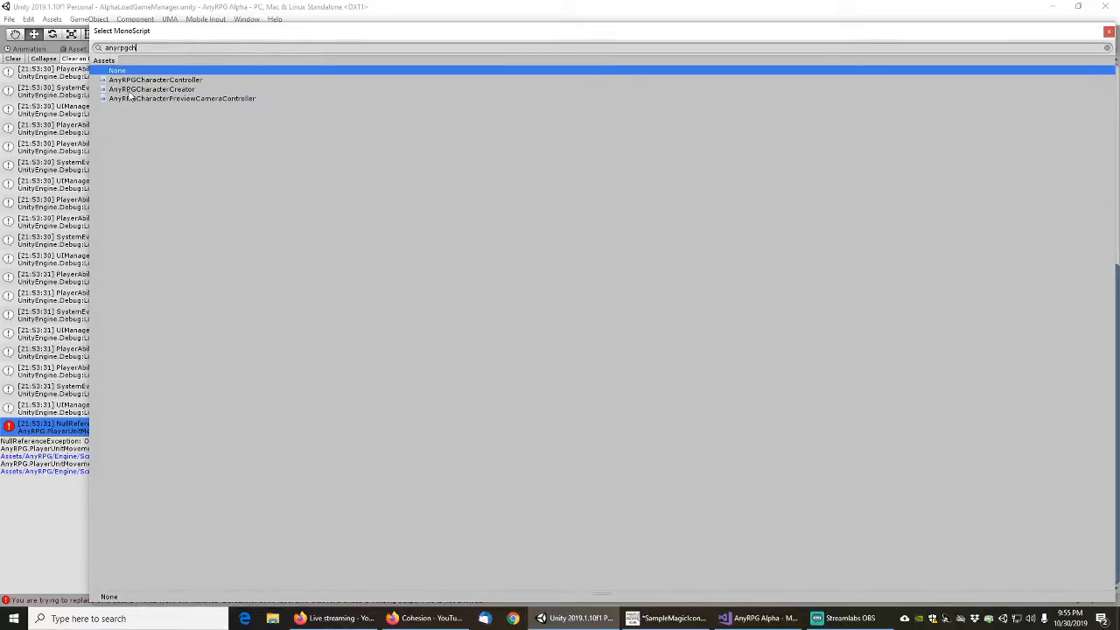
double_click(149, 80)
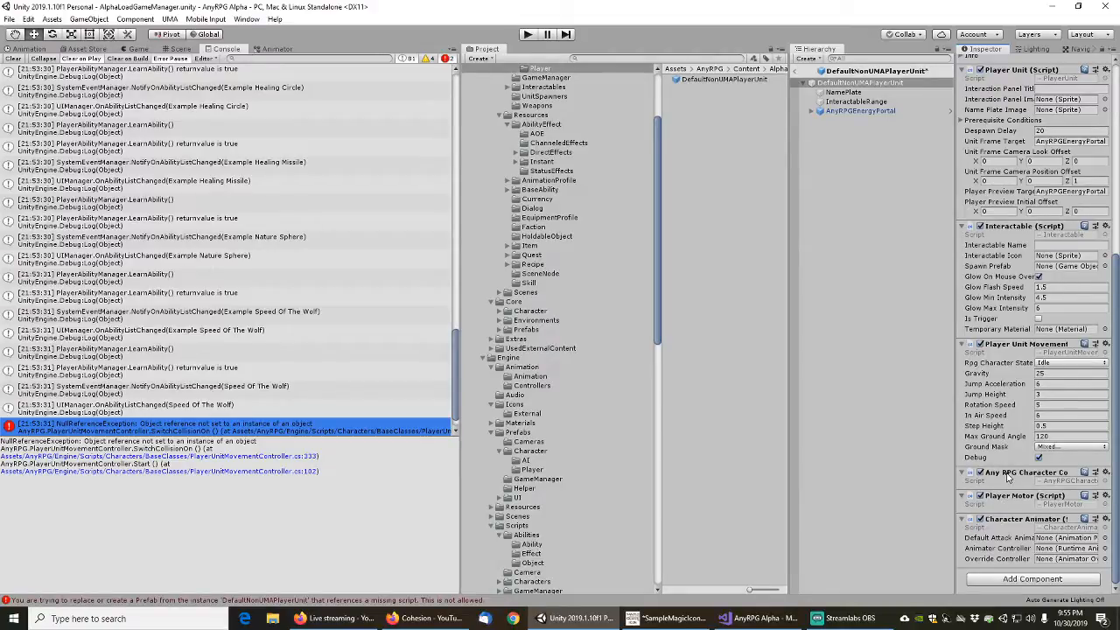
Save the DefaultNonUMAPlayerUnit prefab, check its components and leave prefab editing
click(851, 93)
click(848, 84)
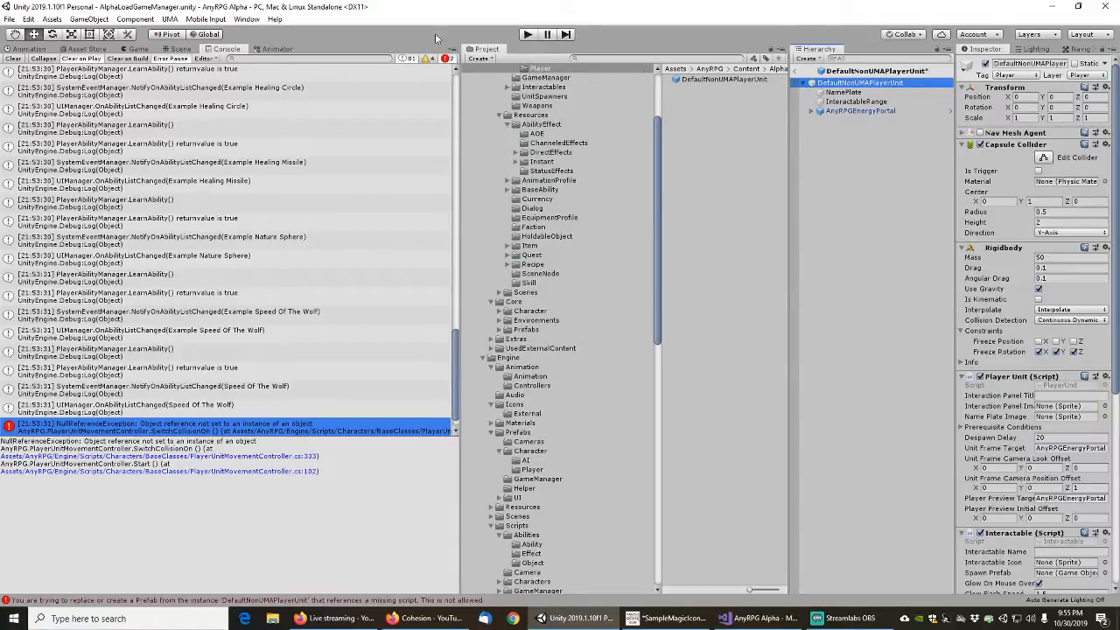
click(8, 18)
click(29, 64)
scroll(987, 267, down, 10)
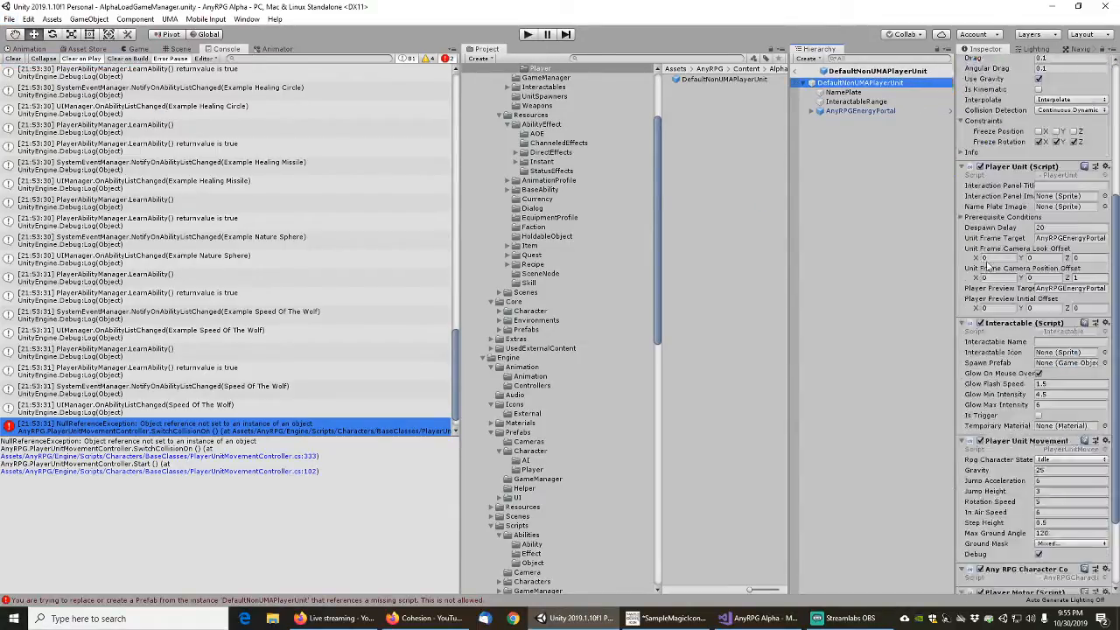
scroll(986, 267, up, 10)
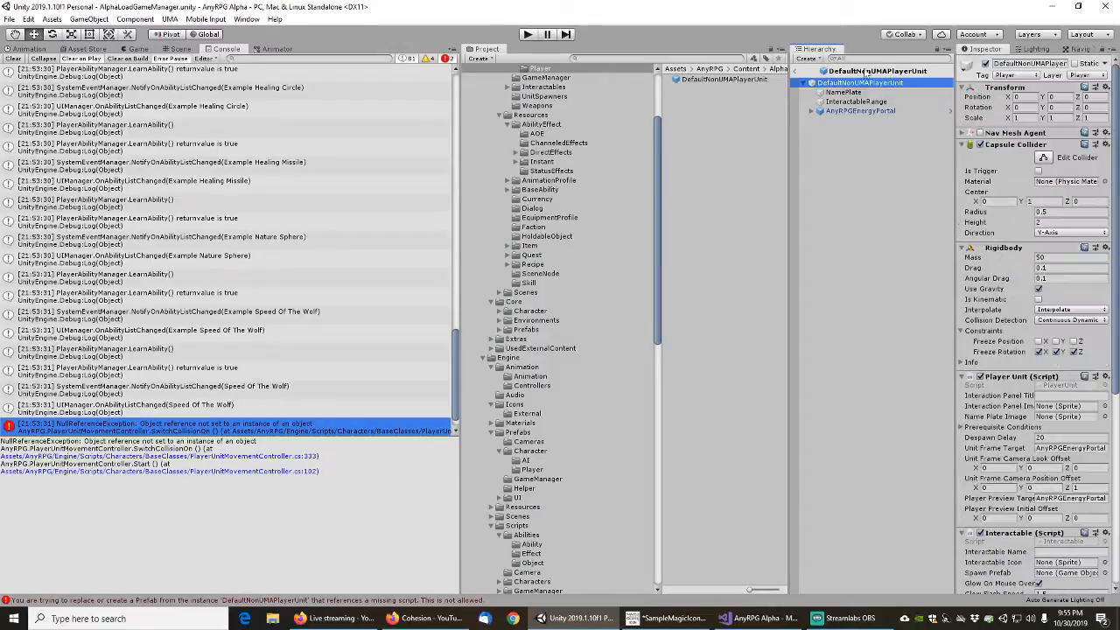
click(800, 70)
Switch to Visual Studio and insert an empty if block below the canMove line in SwitchCollisionOn
click(737, 623)
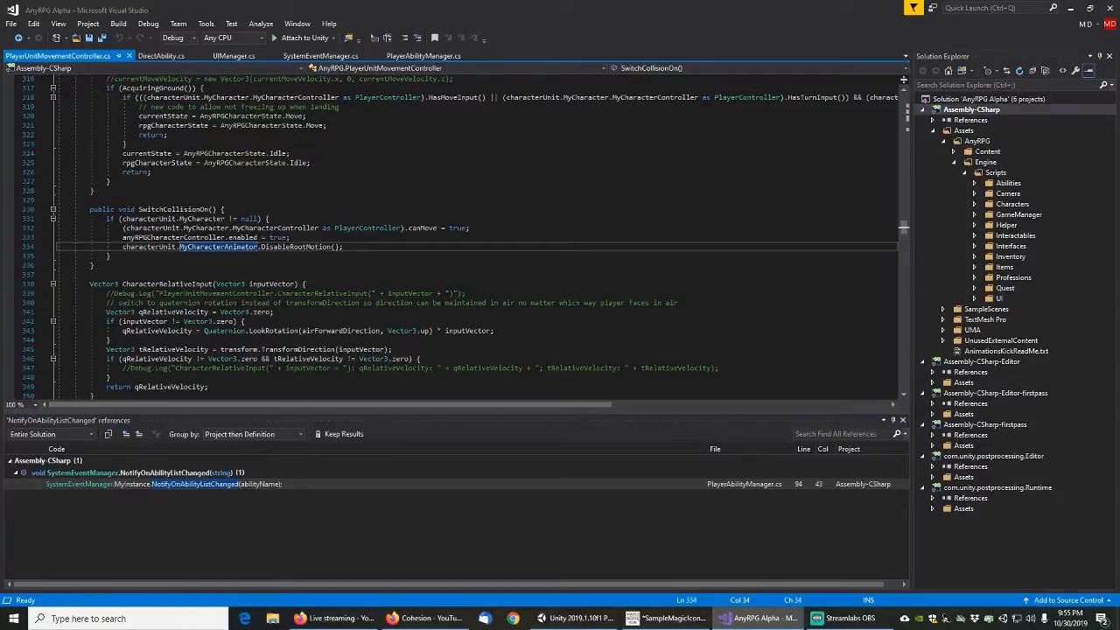
click(189, 228)
key(End)
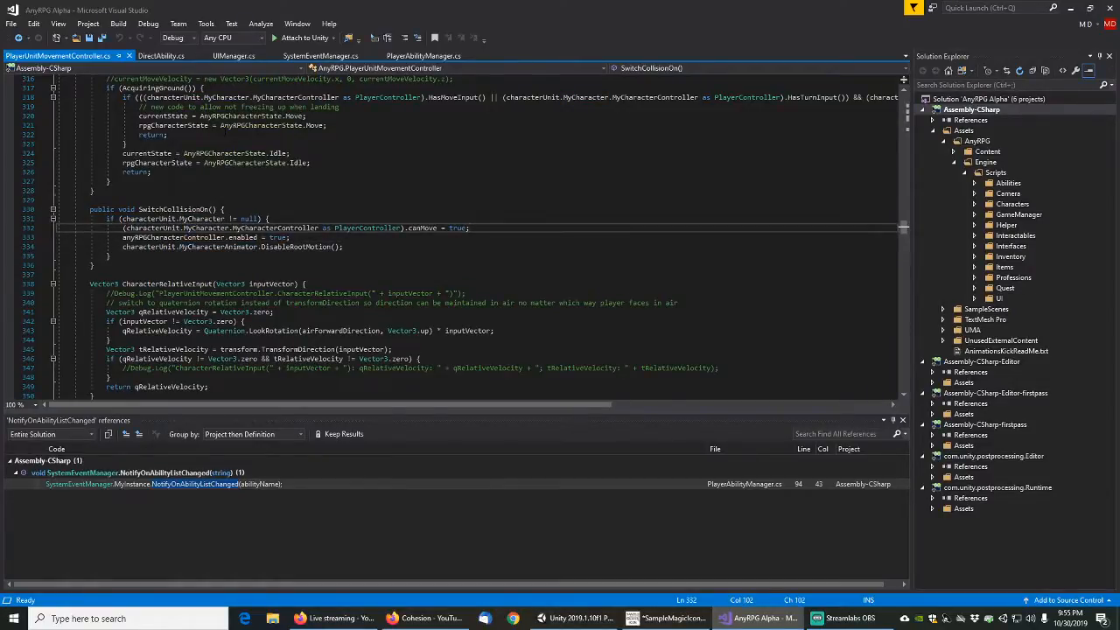
key(Return)
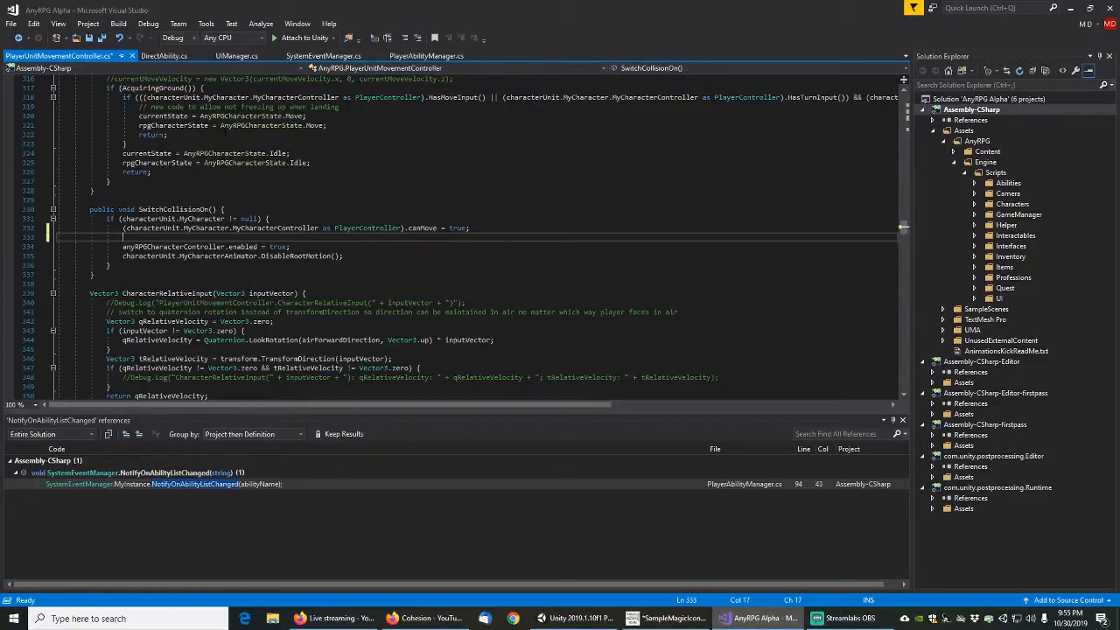
text(if)
key(Tab)
key(Tab)
Set the new if condition to anyRPGCharacterController != null
key(Down)
key(Down)
key(Down)
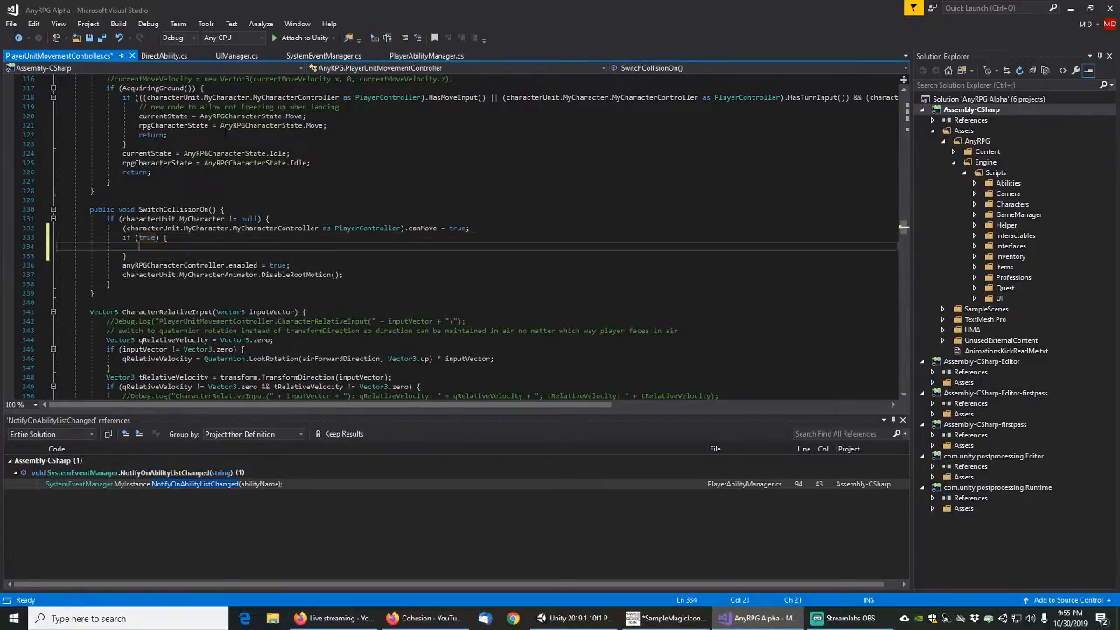
key(Home)
key(shift+End)
key(ctrl+shift+Left)
key(ctrl+shift+Left)
key(ctrl+shift+Left)
key(ctrl+shift+Left)
key(ctrl+c)
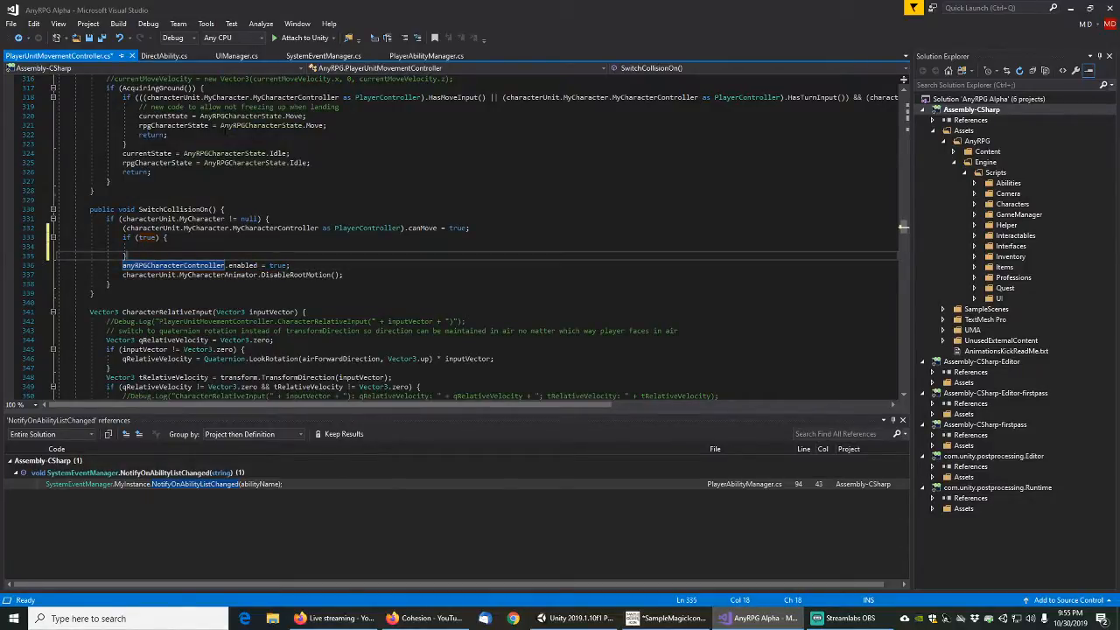
key(Up)
key(Up)
key(Up)
key(End)
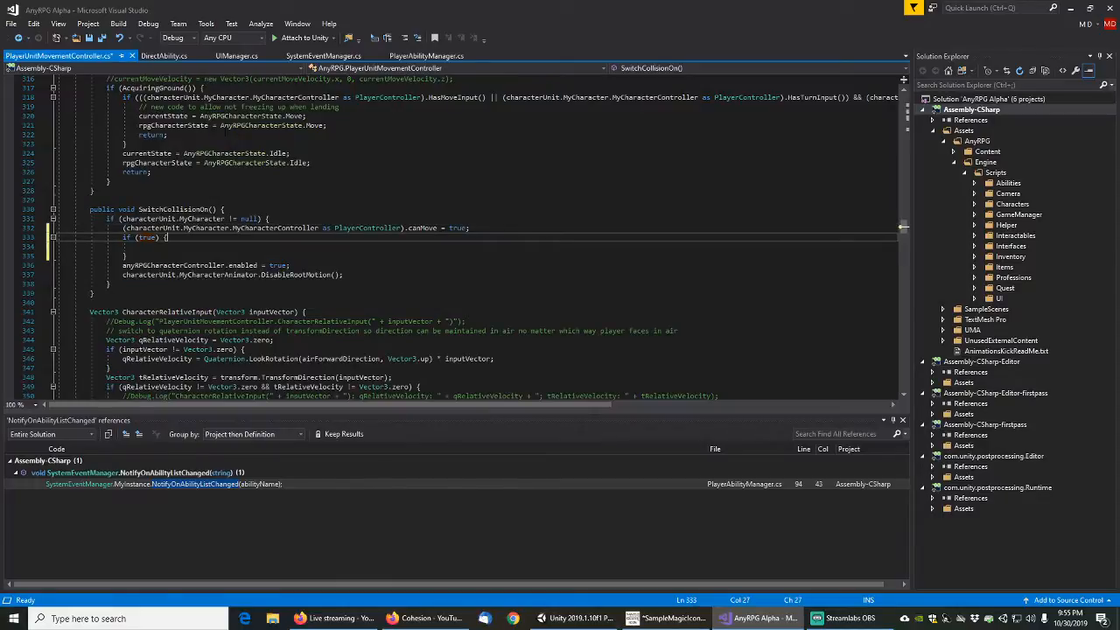
key(shift+Left)
key(shift+Left)
key(shift+Left)
key(shift+Left)
key(ctrl+v)
text(!= null)
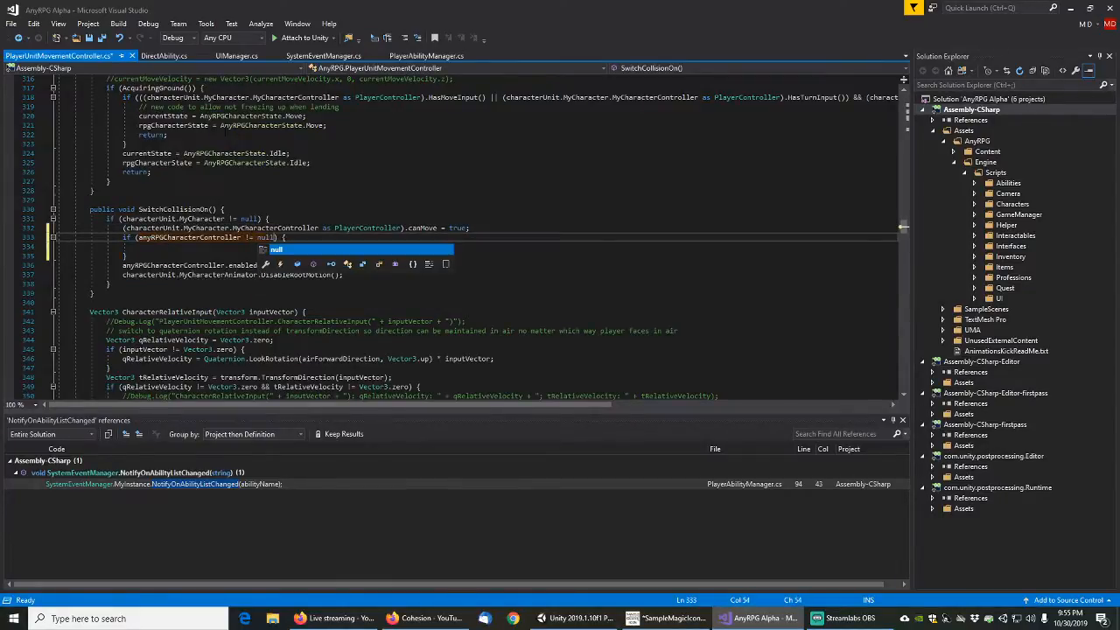
Move the anyRPGCharacterController.enabled = true; line inside the null check, remove the leftover blank line and save the script
key(Escape)
key(Down)
key(Down)
key(Down)
key(Home)
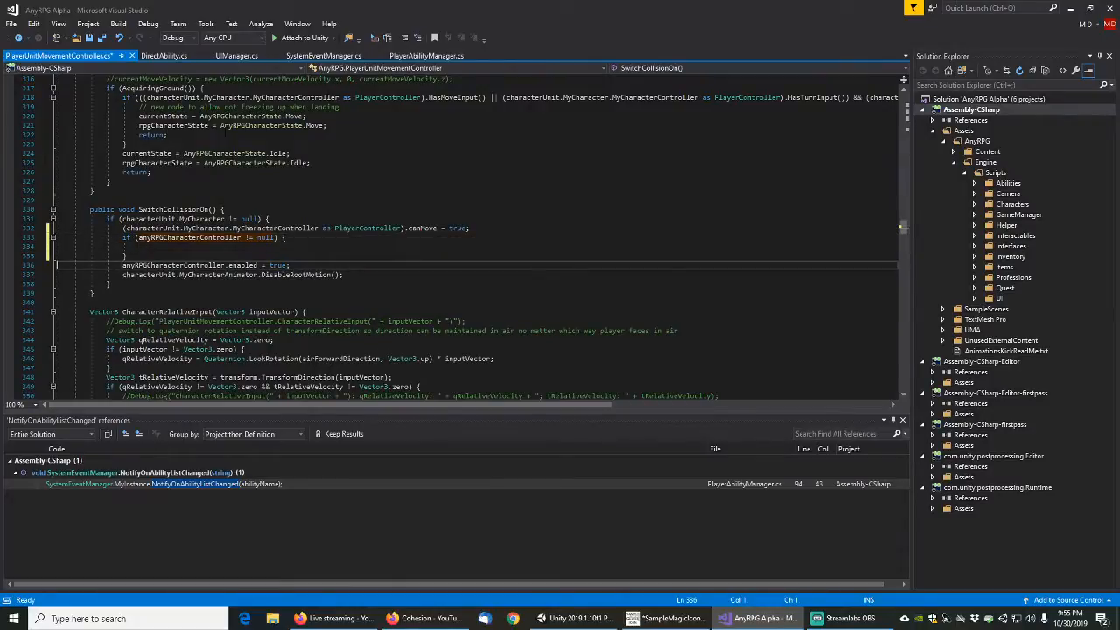
key(shift+Down)
key(ctrl+x)
key(Up)
key(Up)
key(ctrl+v)
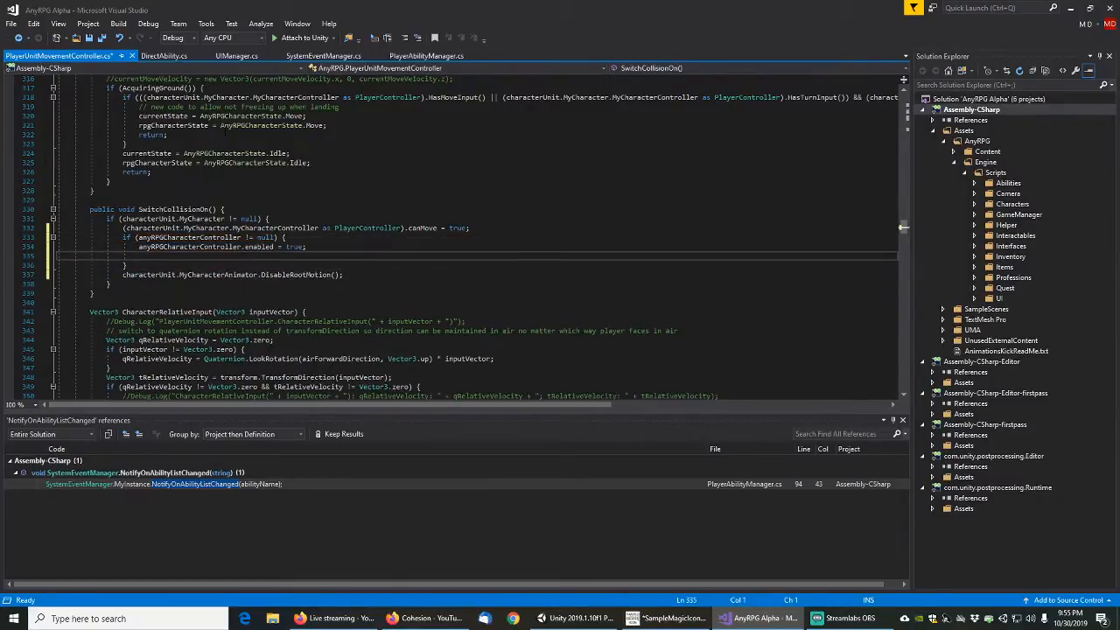
key(Delete)
key(Up)
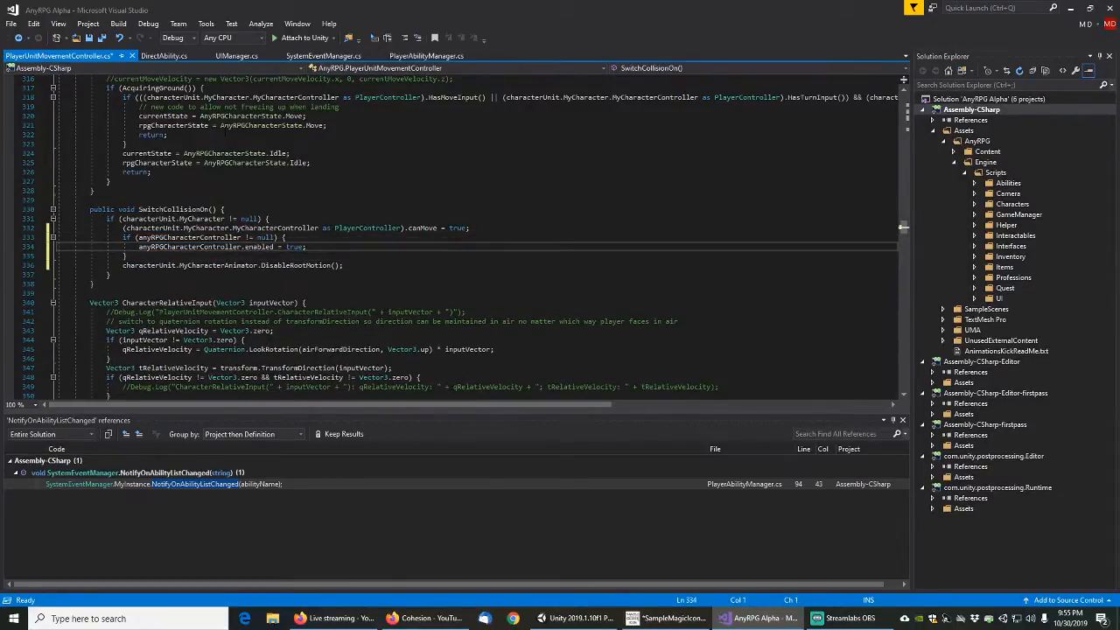
key(ctrl+s)
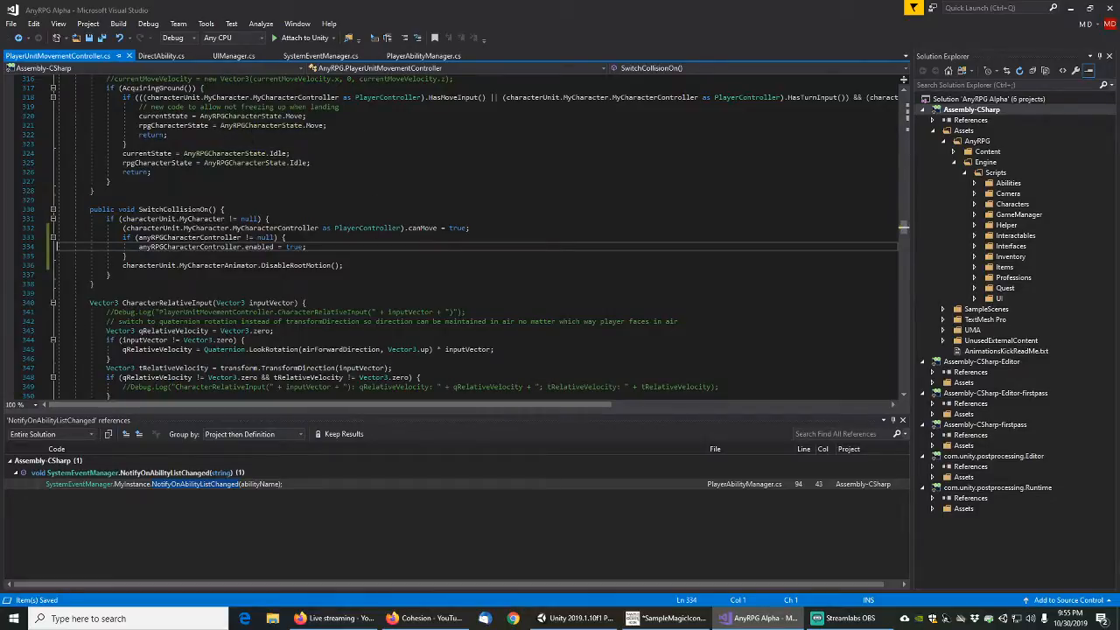
Insert a second empty if block between the anyRPGCharacterController check and the DisableRootMotion line
key(Down)
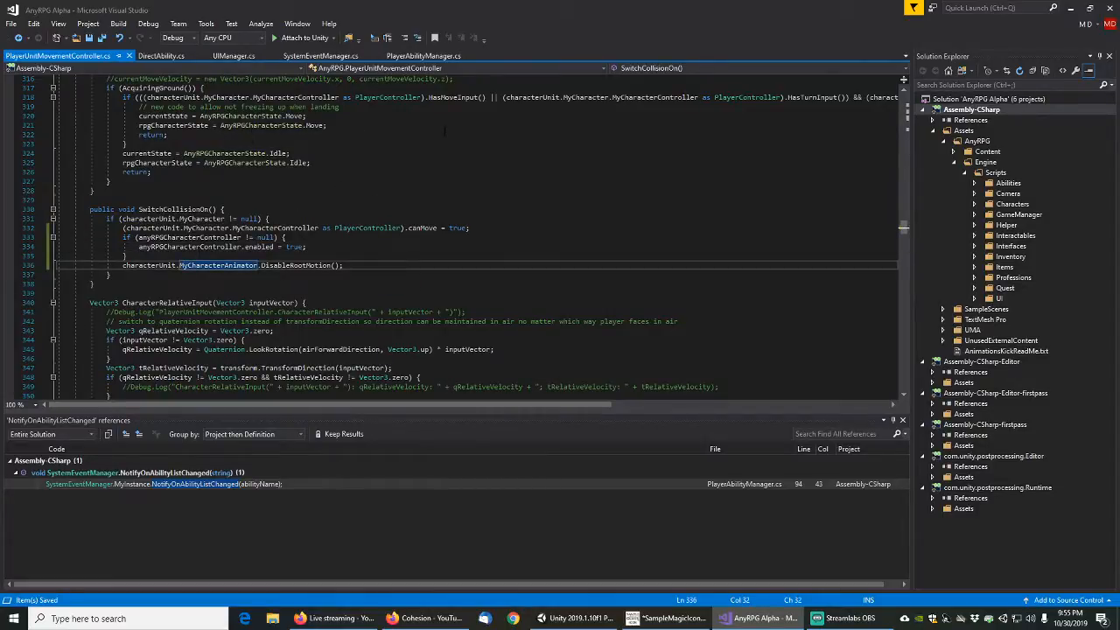
key(End)
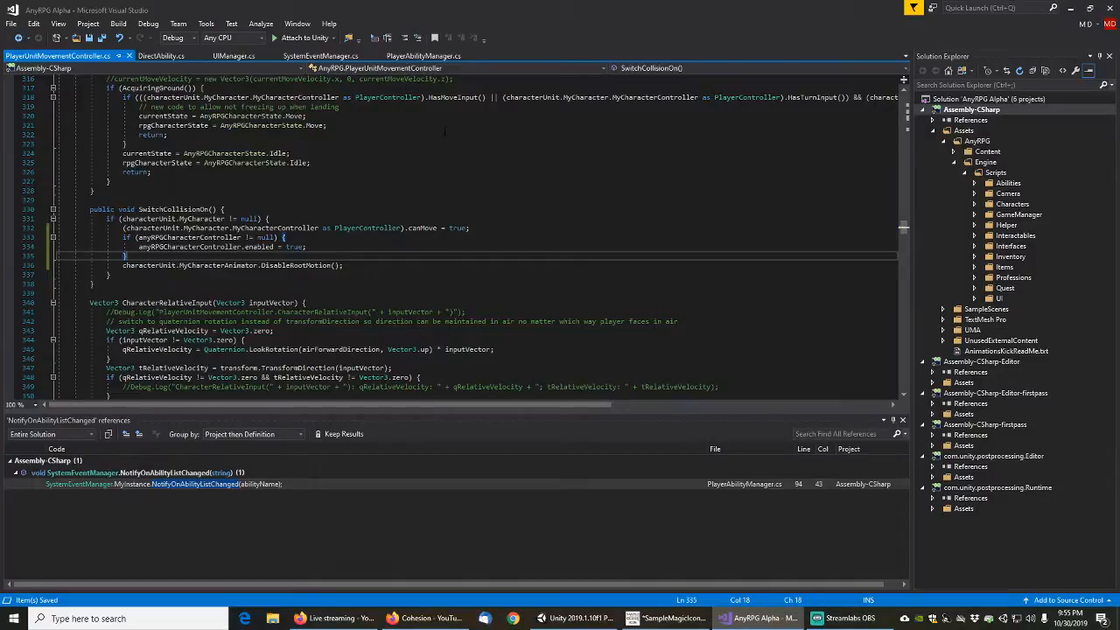
key(Return)
text(if)
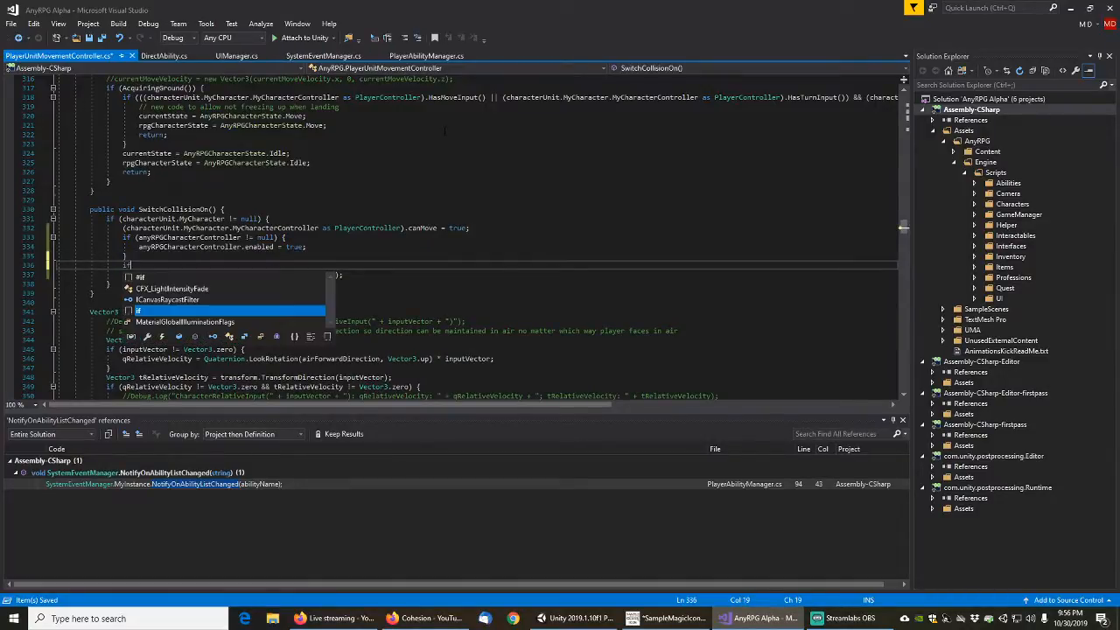
key(Tab)
key(Tab)
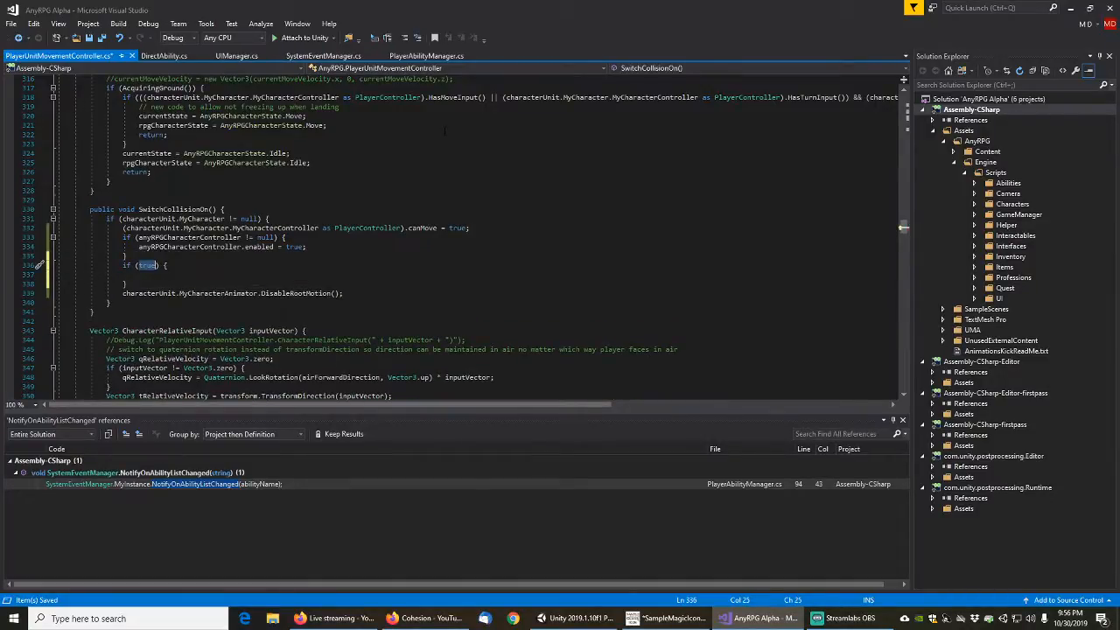
Copy the characterUnit.MyCharacterAnimator expression from the DisableRootMotion line below the new if block
key(Down)
key(Down)
key(Down)
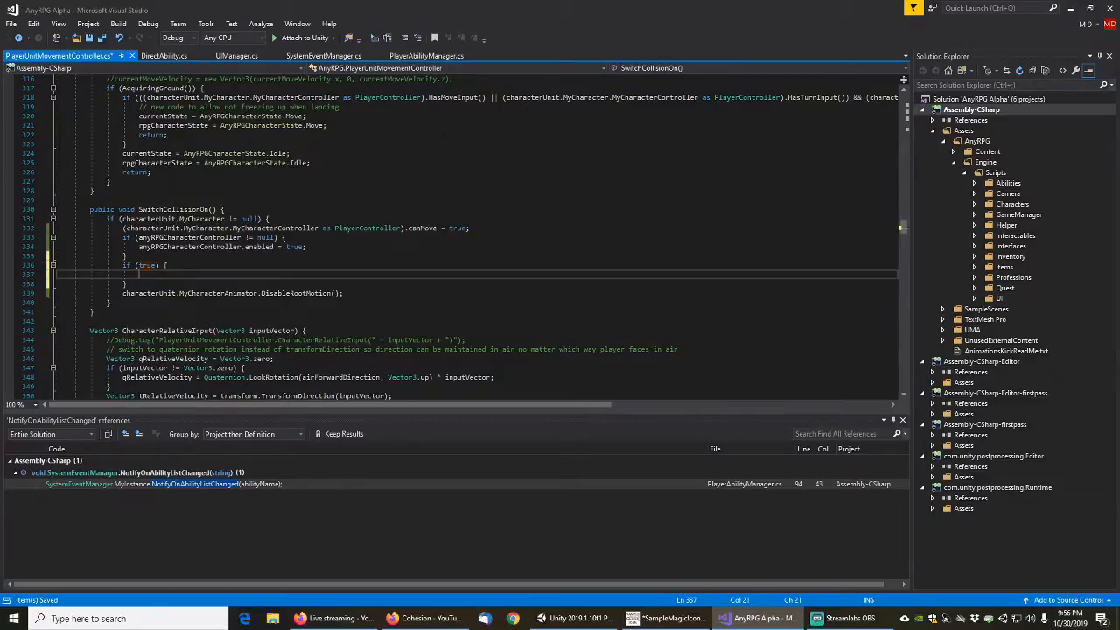
key(Up)
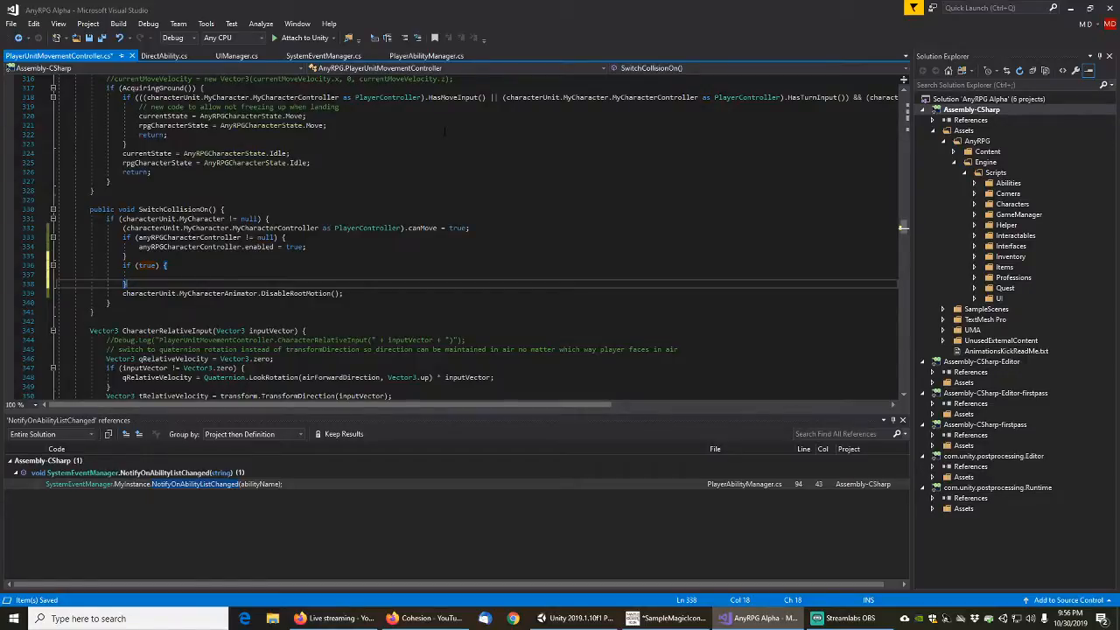
key(Down)
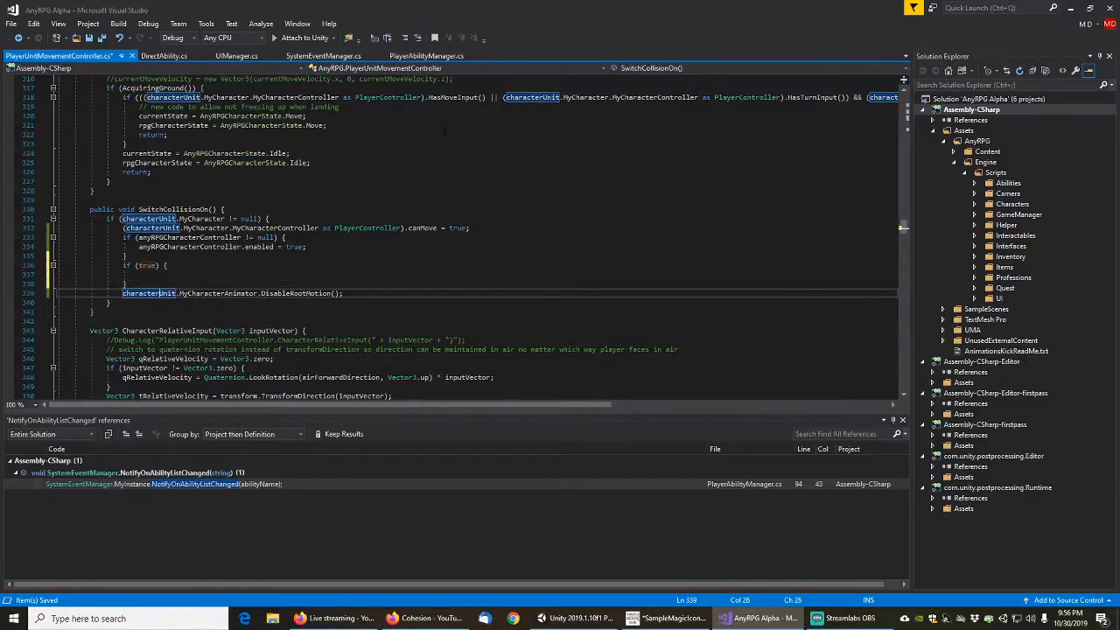
key(Right)
key(Right)
key(Right)
key(Right)
key(Right)
key(Right)
key(Right)
key(Right)
key(Right)
key(Right)
key(Right)
key(Right)
key(Right)
key(Right)
key(Right)
key(Right)
key(Right)
key(Right)
key(Right)
key(Right)
key(shift+Home)
key(ctrl+c)
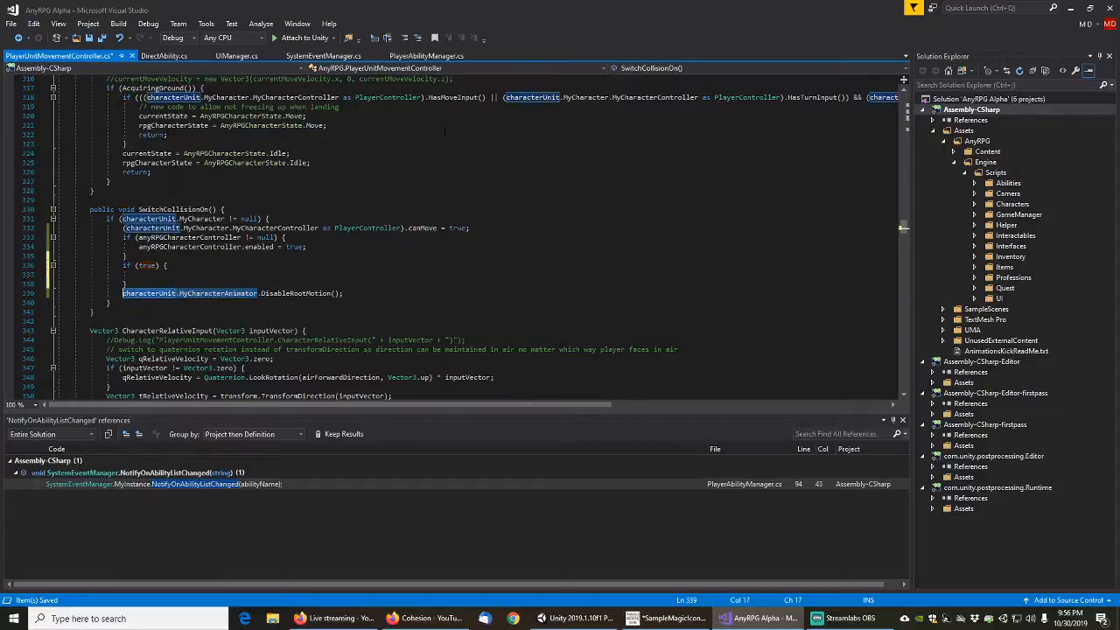
Replace the true placeholder in the second if condition with characterUnit.MyCharacterAnimator != null
key(Up)
key(Up)
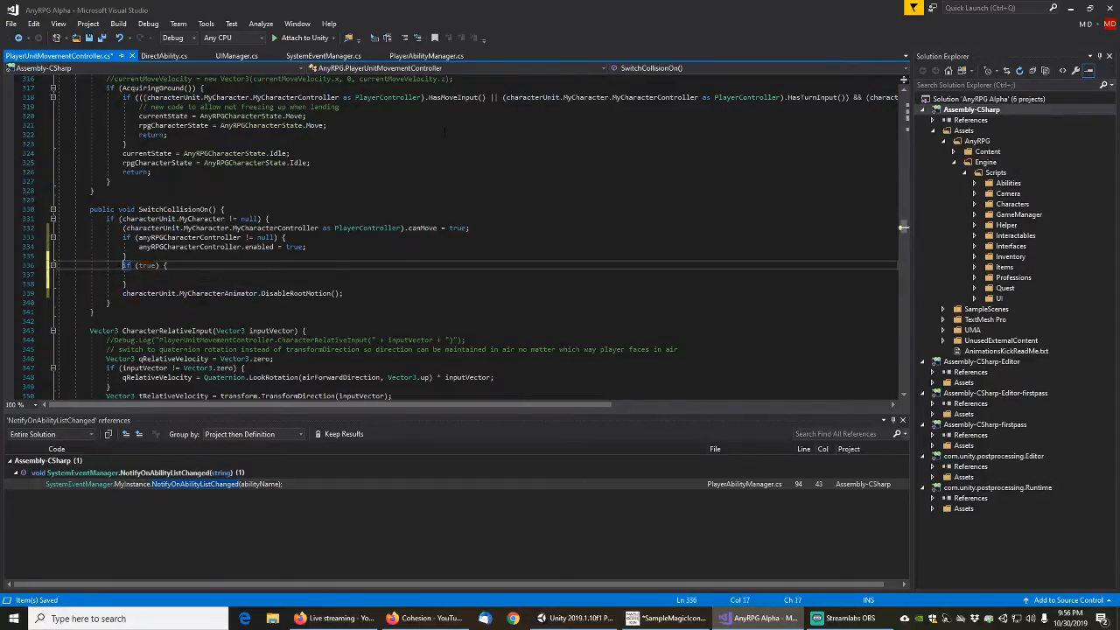
key(End)
key(Left)
key(Left)
key(Left)
key(Left)
key(shift+Left)
key(shift+Left)
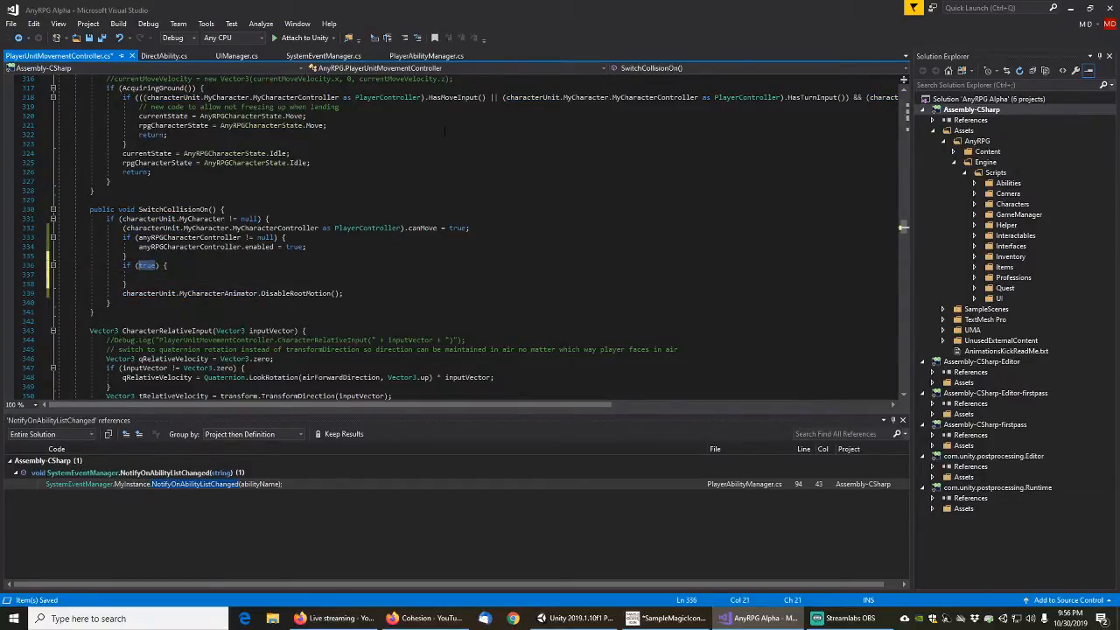
key(ctrl+v)
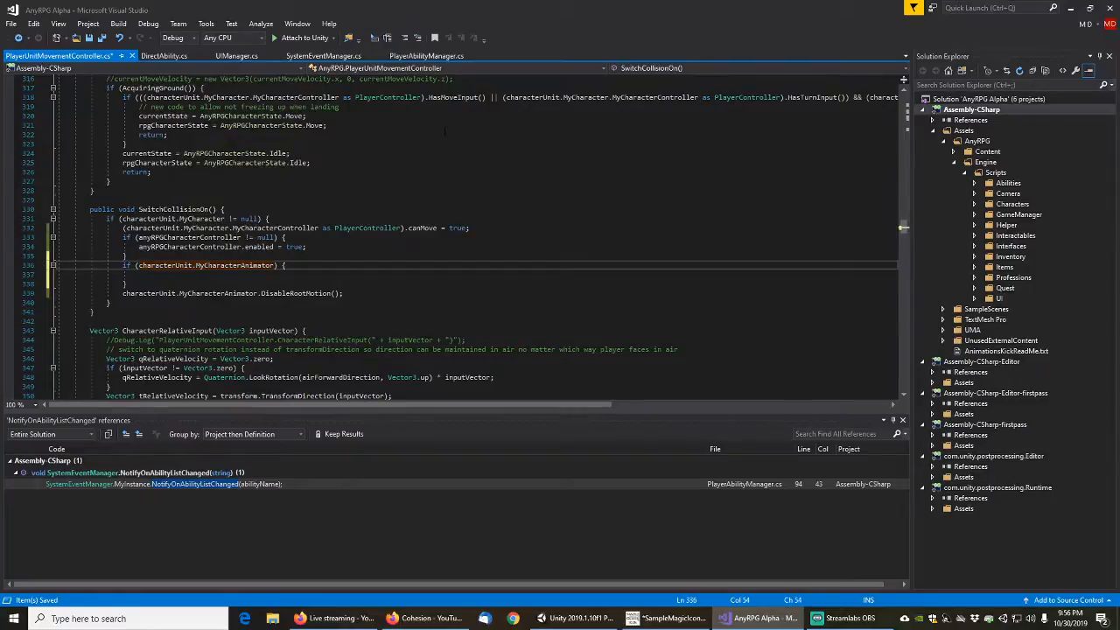
text(!= null)
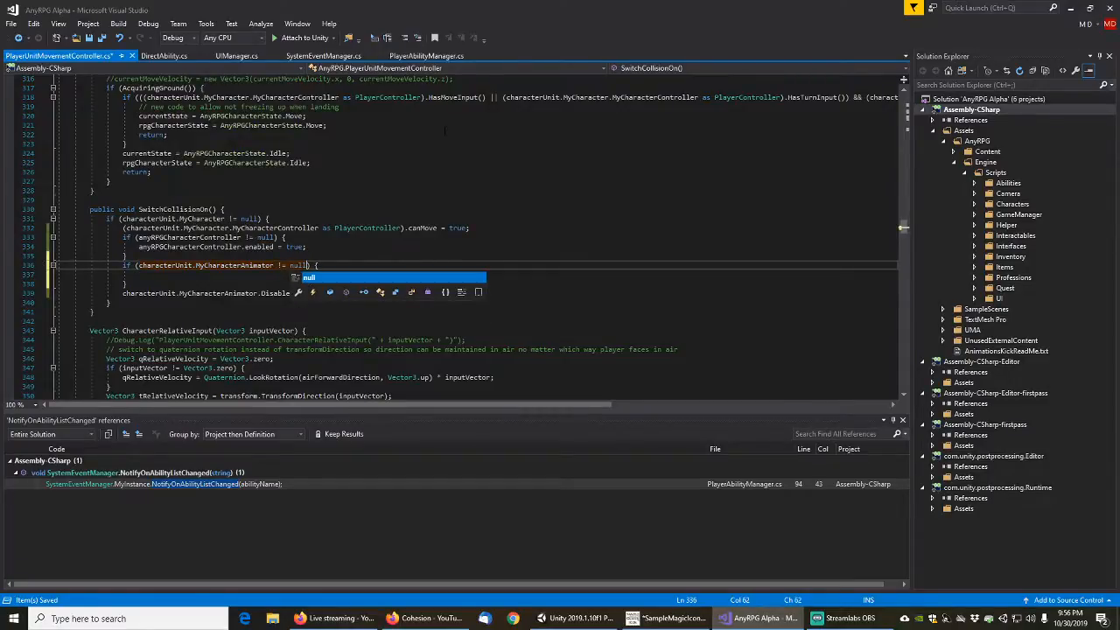
Move the DisableRootMotion line inside the MyCharacterAnimator null check, remove the leftover blank line and save the script
key(End)
key(Down)
key(Down)
key(Down)
key(Home)
key(Home)
key(shift+Down)
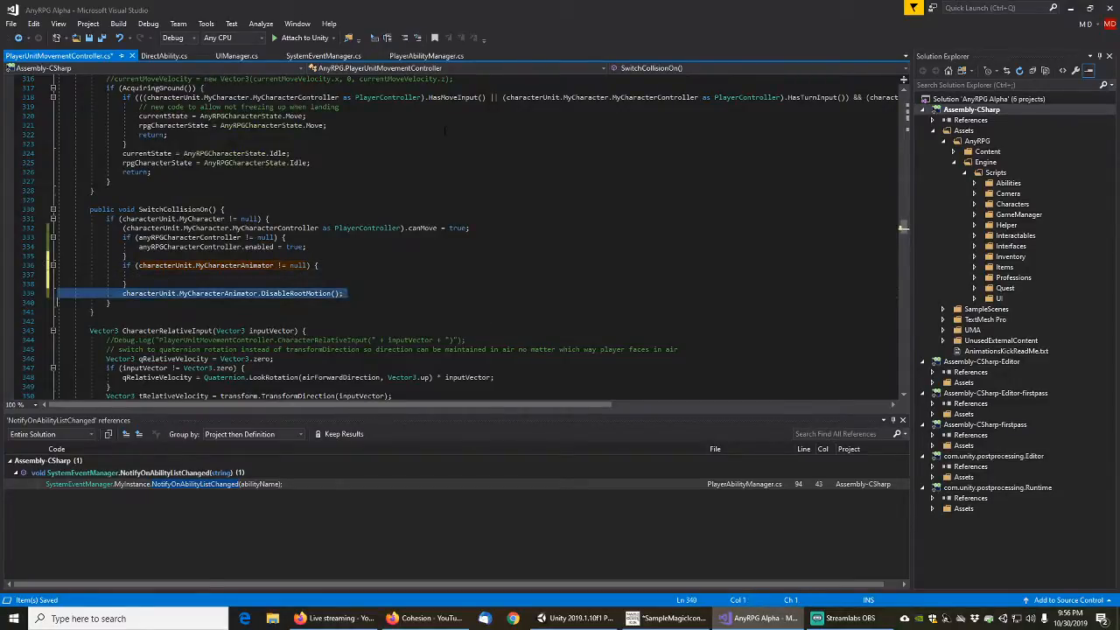
key(ctrl+x)
key(Up)
key(BackSpace)
key(Home)
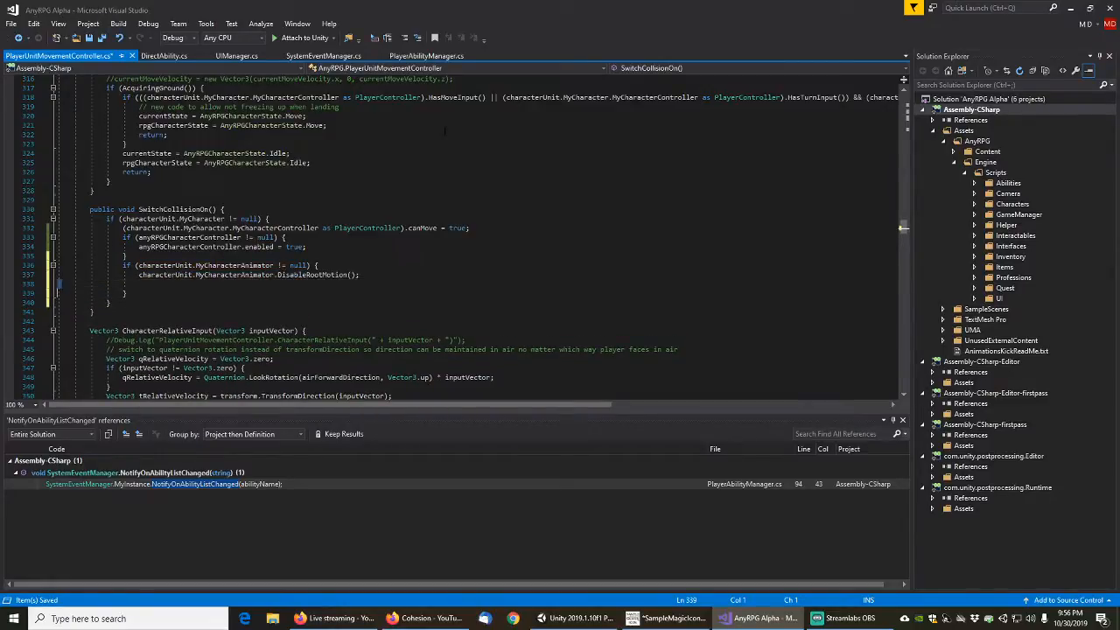
key(ctrl+v)
key(ctrl+s)
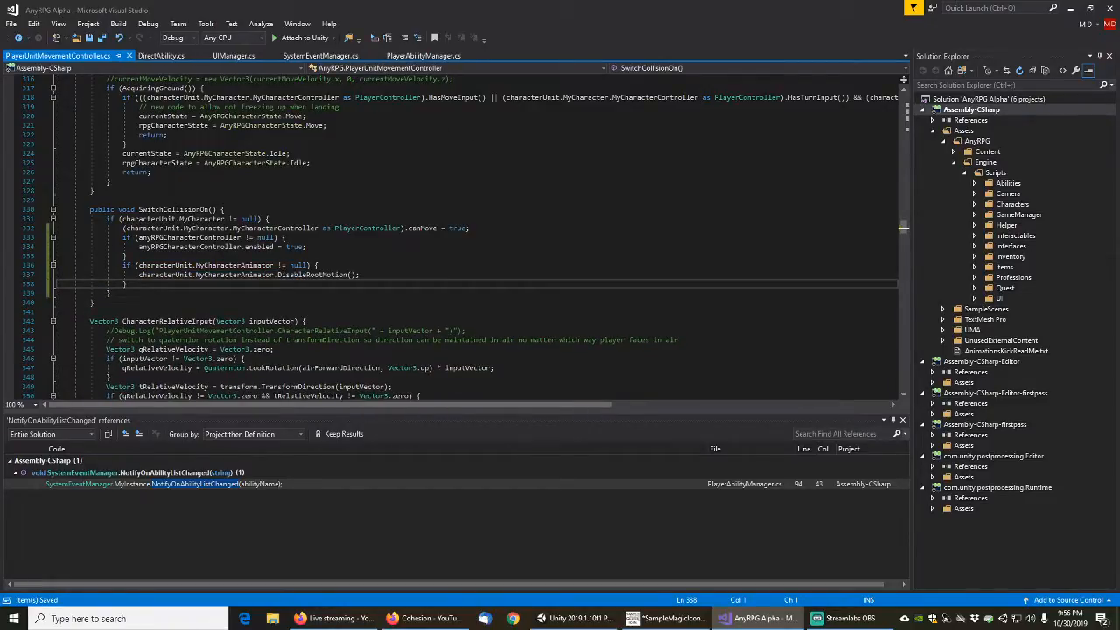
Switch to Unity, run the AlphaLoadGameManager scene, and start a new game, skipping the opening cutscene
click(573, 618)
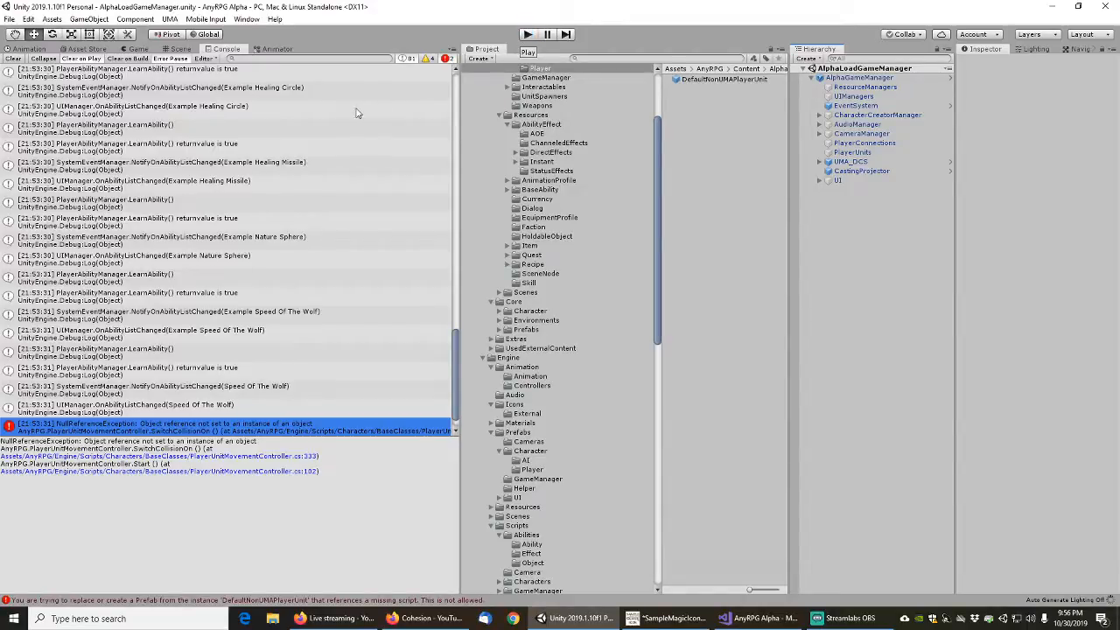
click(528, 34)
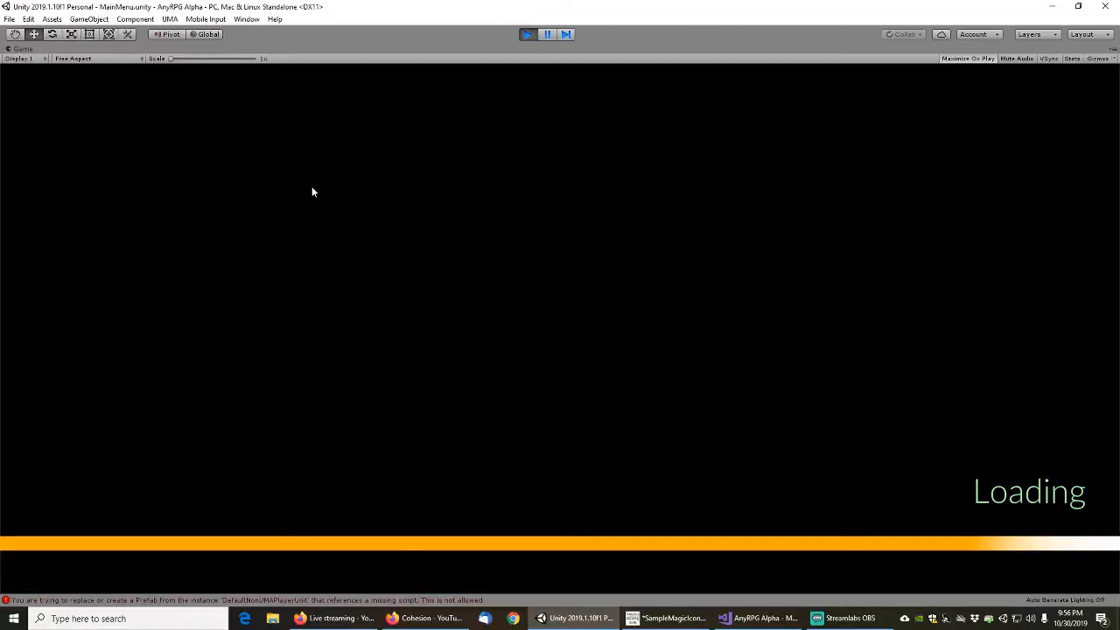
click(135, 385)
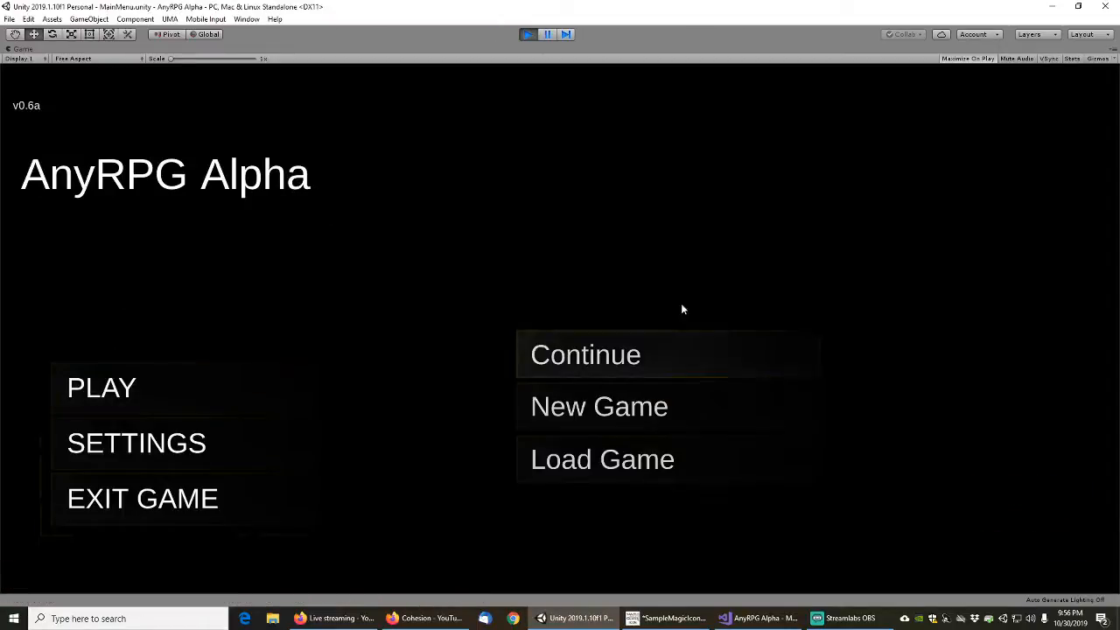
click(583, 406)
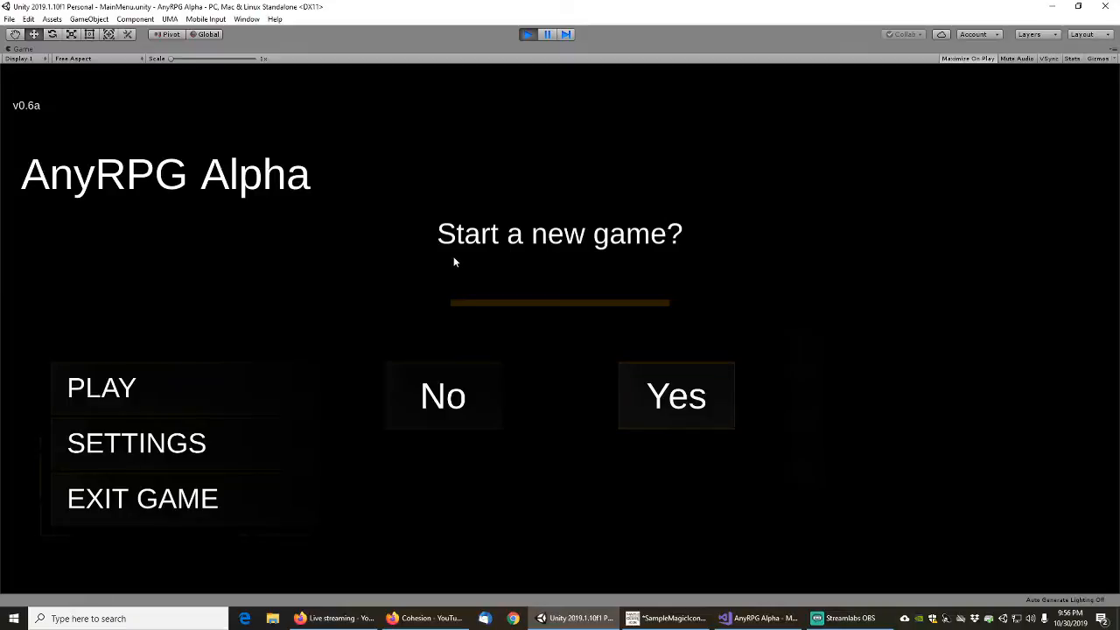
click(691, 397)
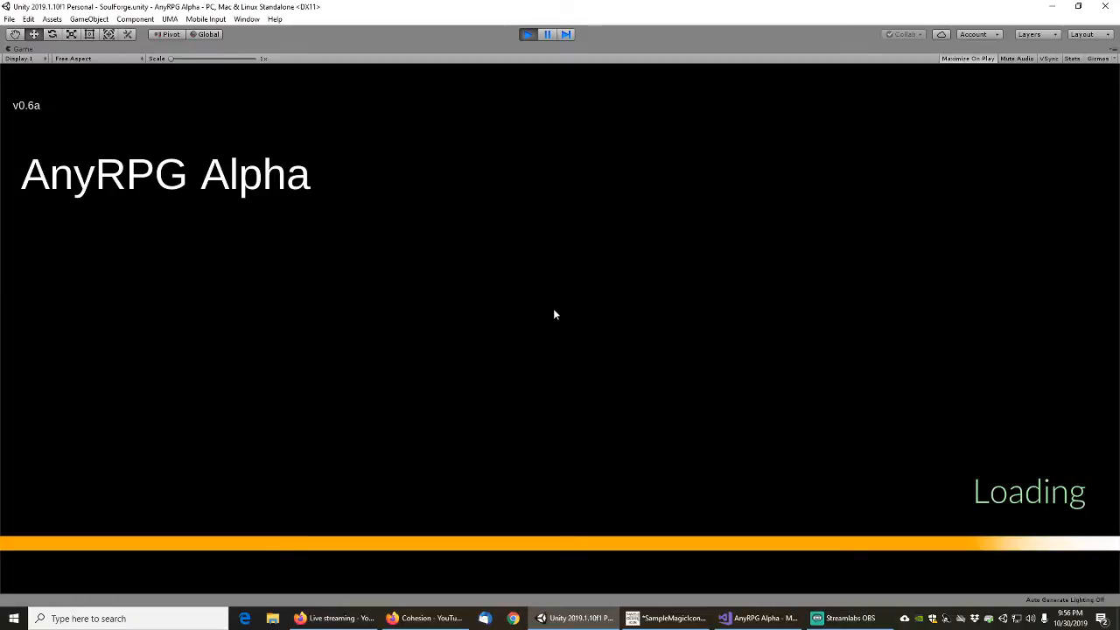
key(Escape)
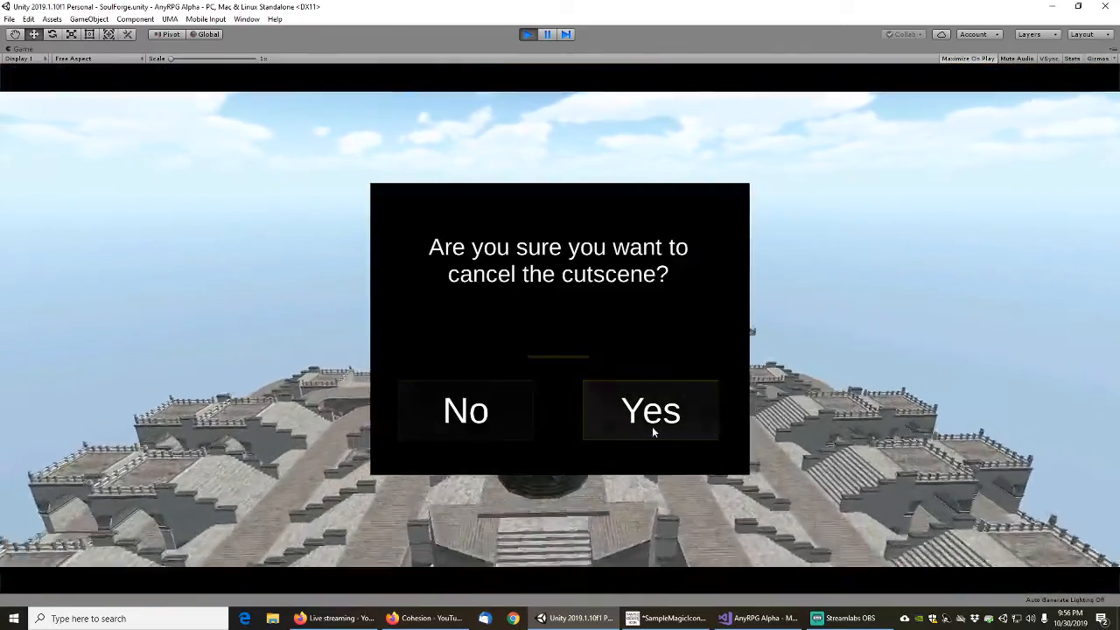
click(652, 422)
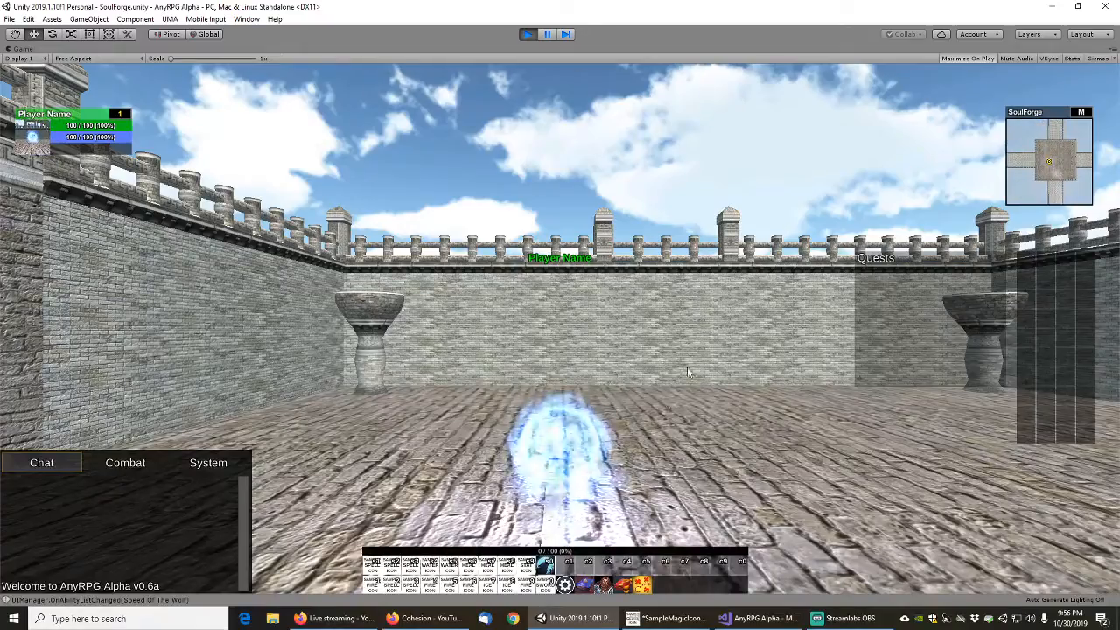
Test the player unit by turning the camera and moving forward, including with the Speed Of The Wolf ability active
drag(706, 321, 586, 359)
key(w)
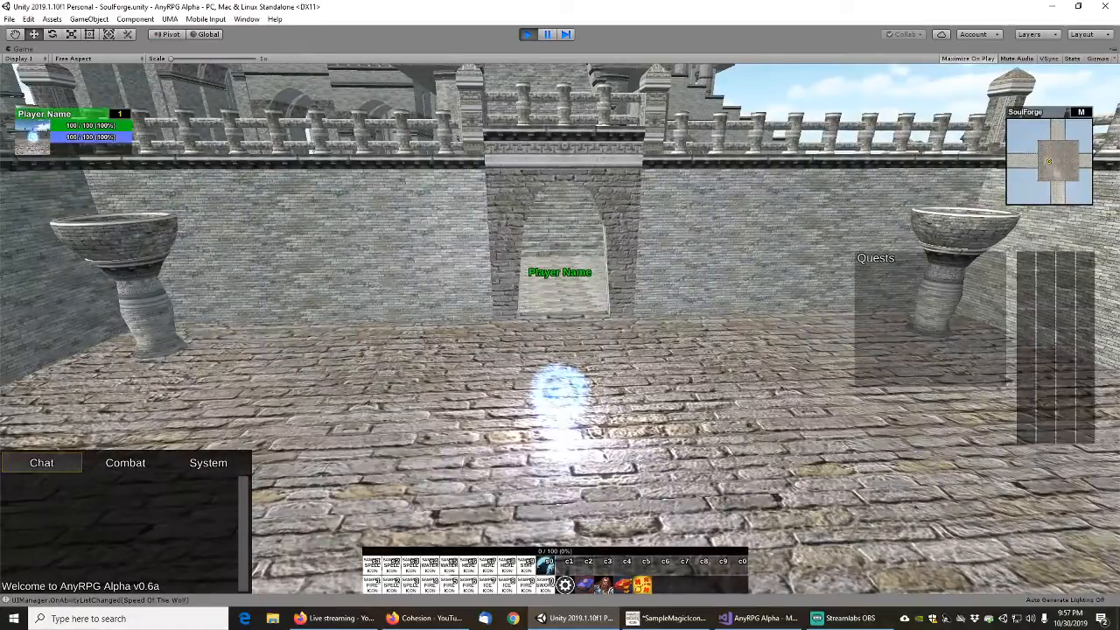
key(alt+Tab)
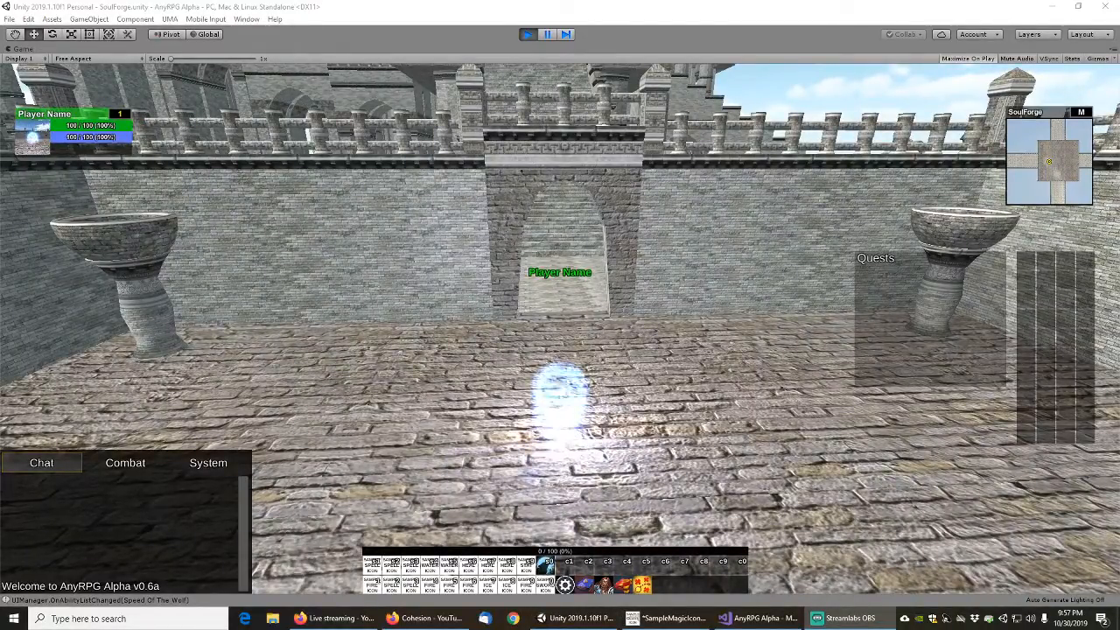
click(576, 618)
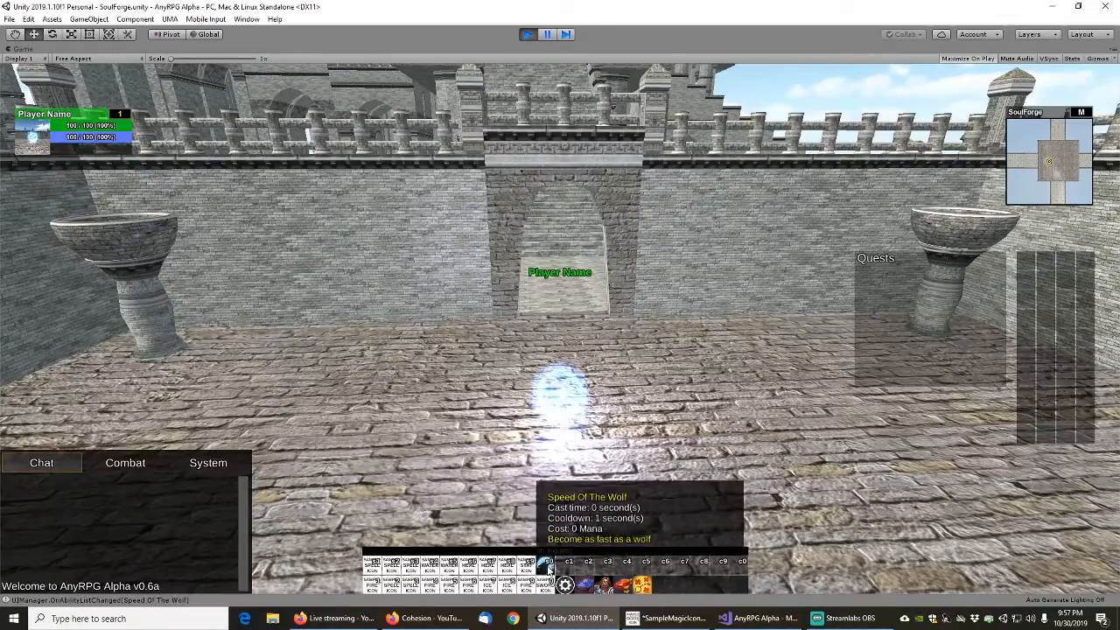
click(545, 566)
key(w)
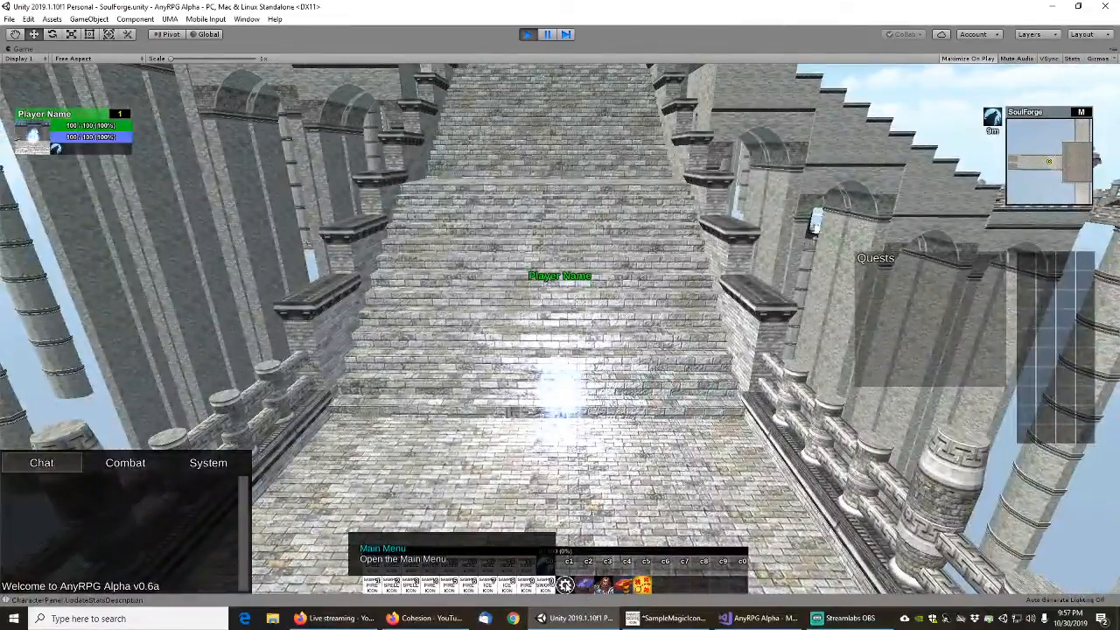
Exit the running game through its main menu and confirm the exit
click(565, 584)
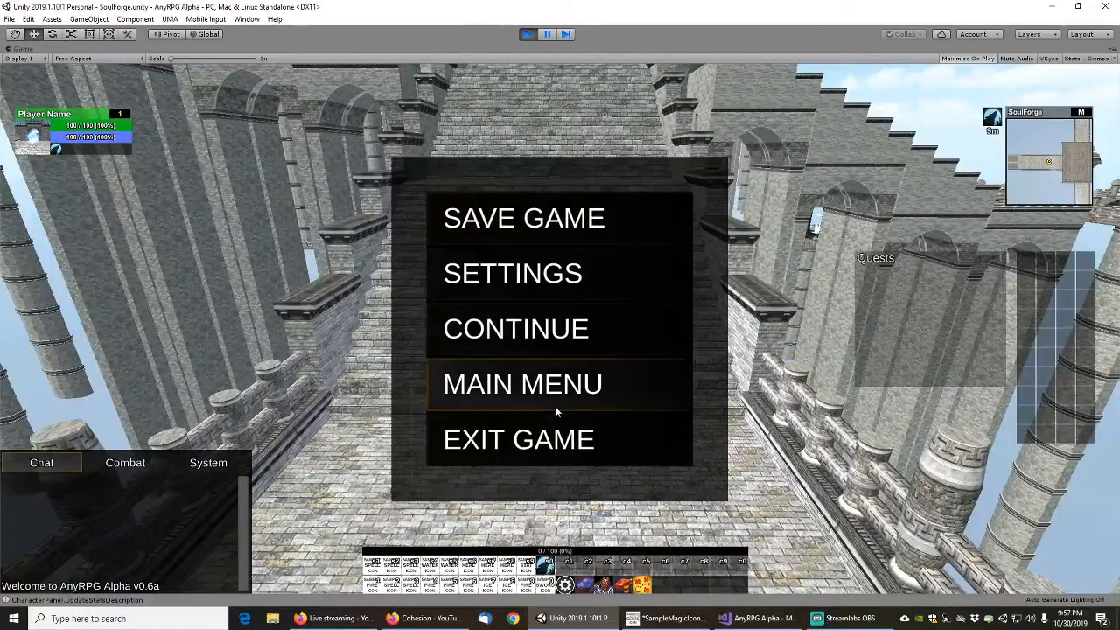
click(529, 442)
click(670, 397)
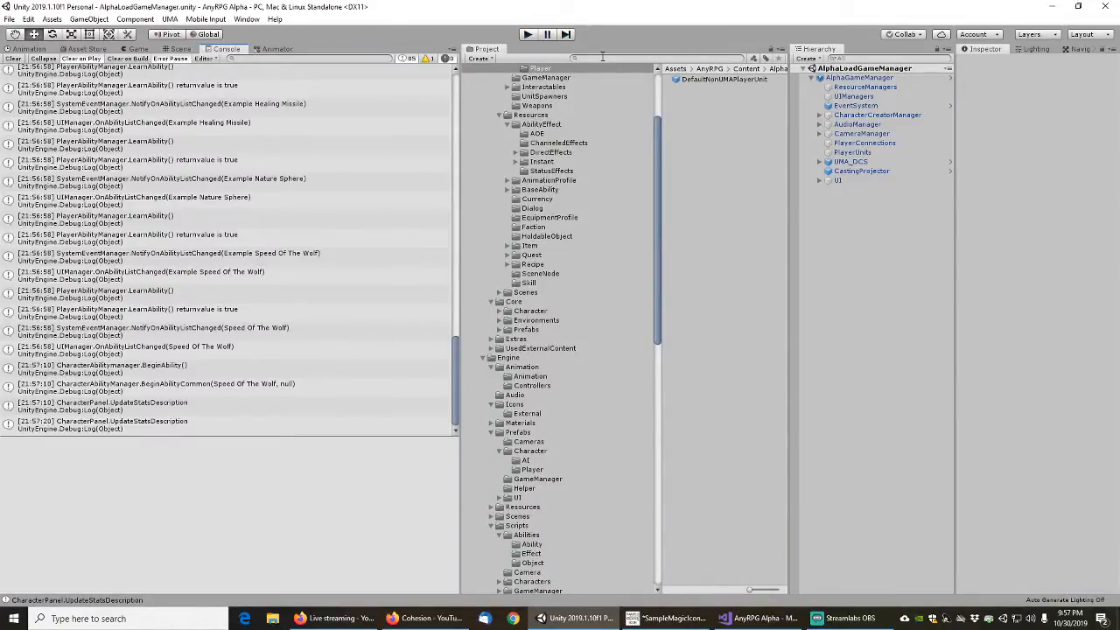
Check the console log from its beginning and inspect the stack trace of the first PlayerAbilityManager.LearnAbility() message
click(602, 58)
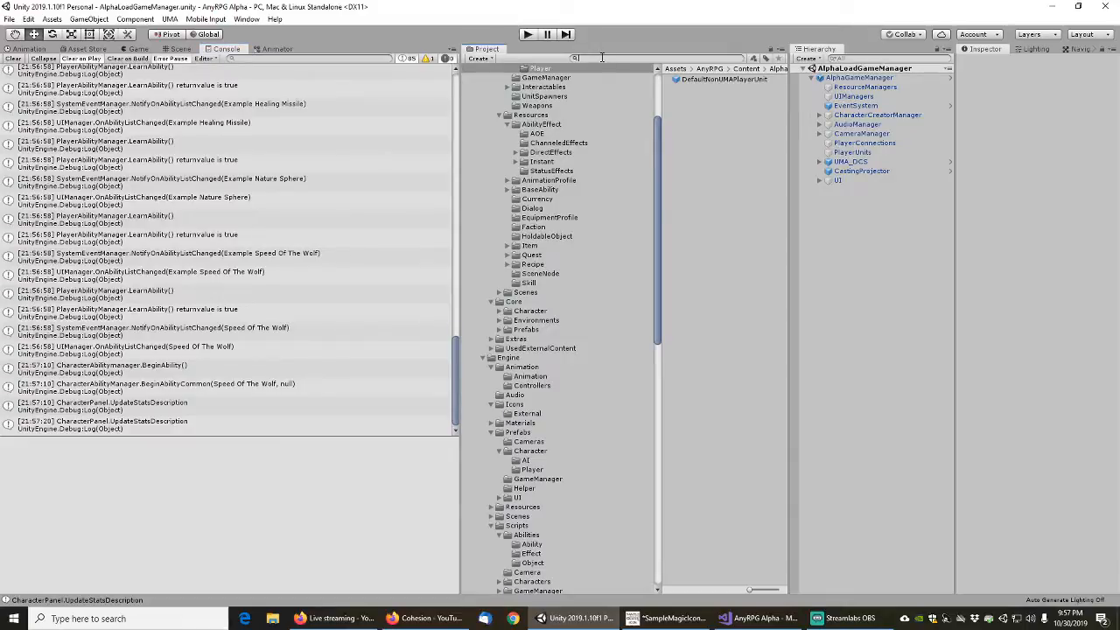
drag(456, 379, 443, 94)
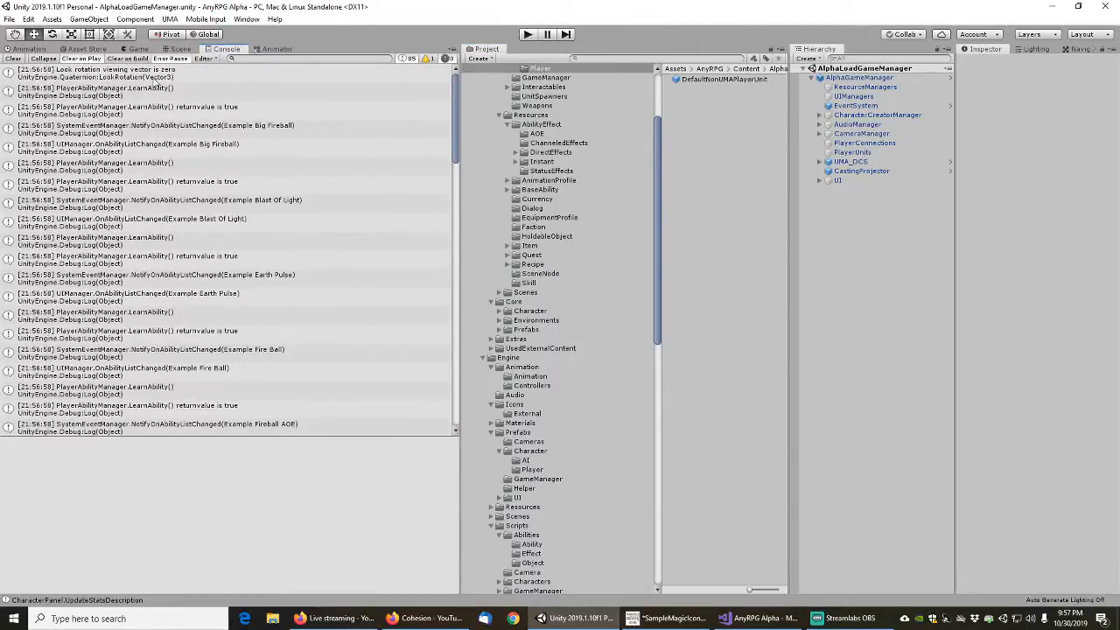
click(149, 91)
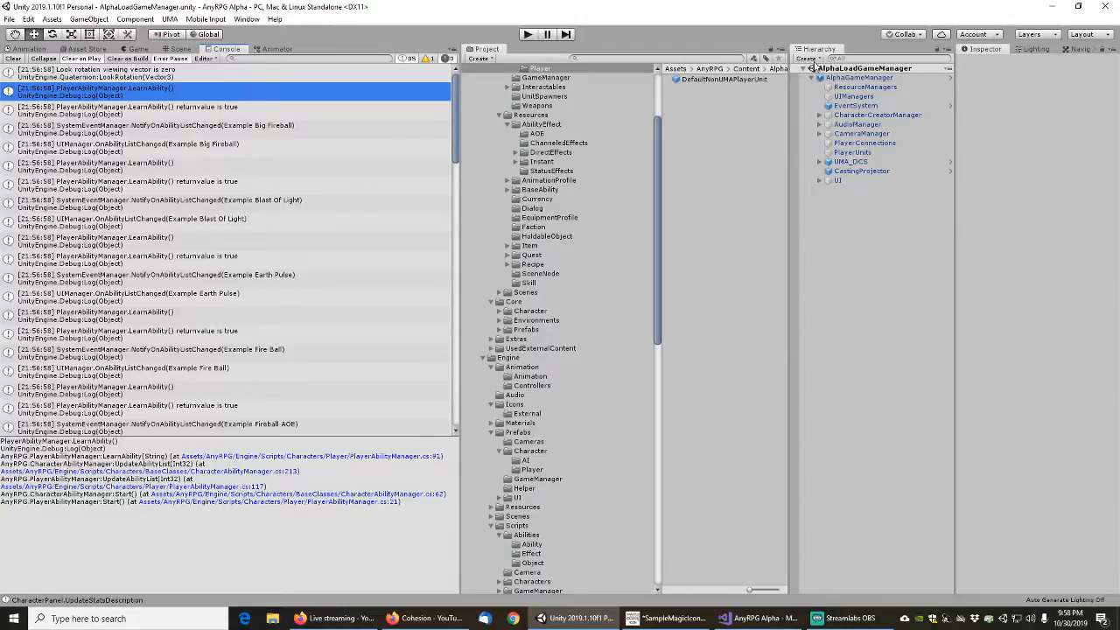
Search the project for exampleload and open the ExampleLoadGameManager scene
click(674, 59)
text(exampleload)
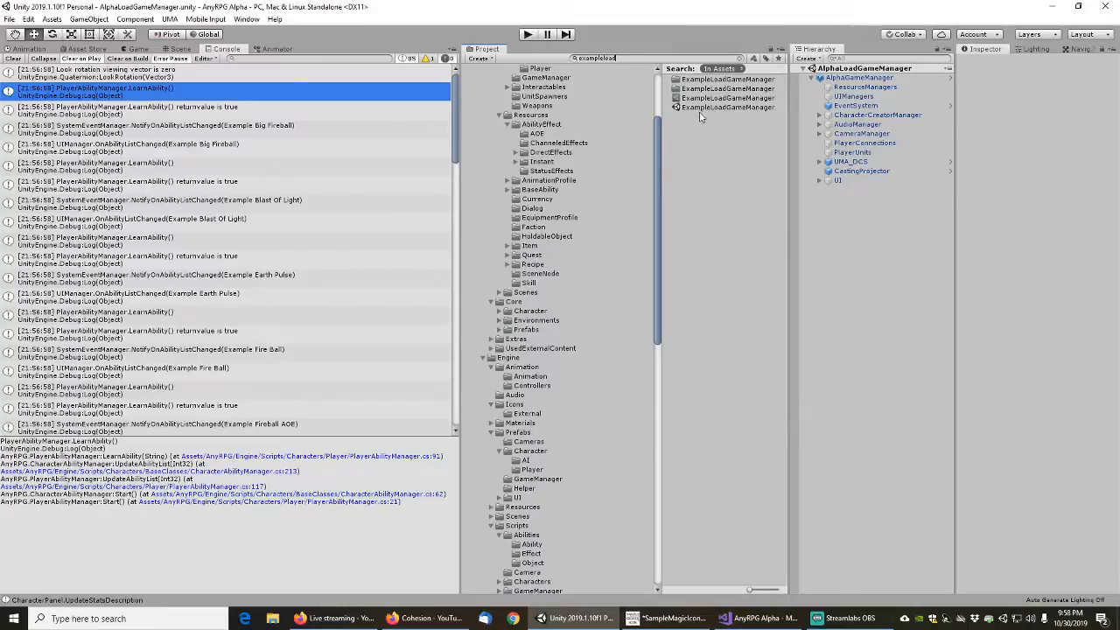
click(703, 108)
double_click(703, 108)
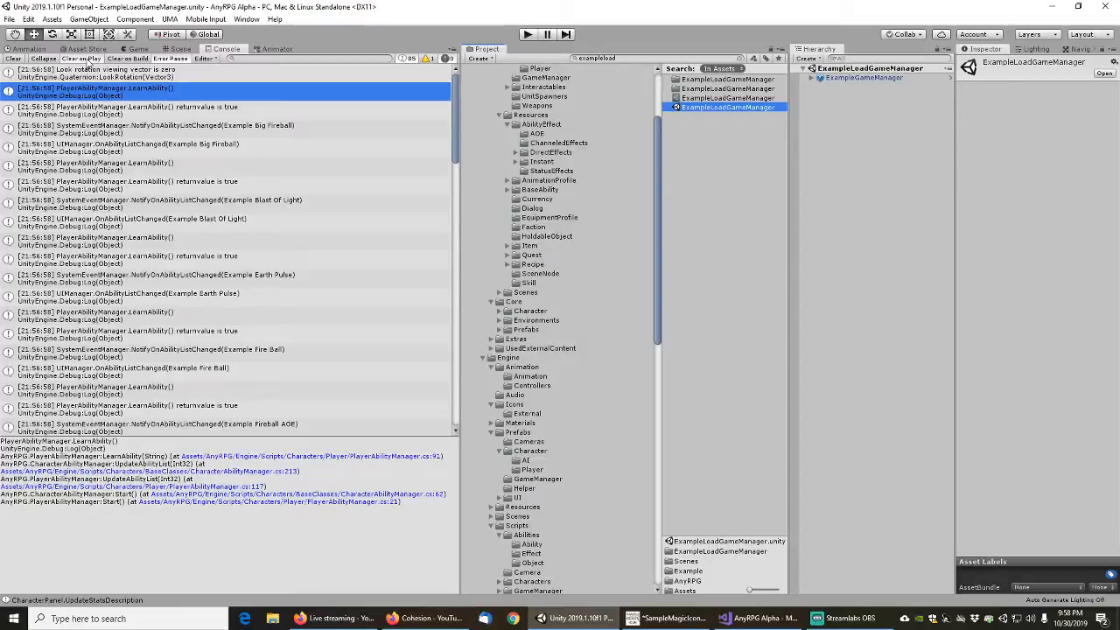
Turn off the console's Clear on Play option and run the example scene, starting a new game
click(86, 59)
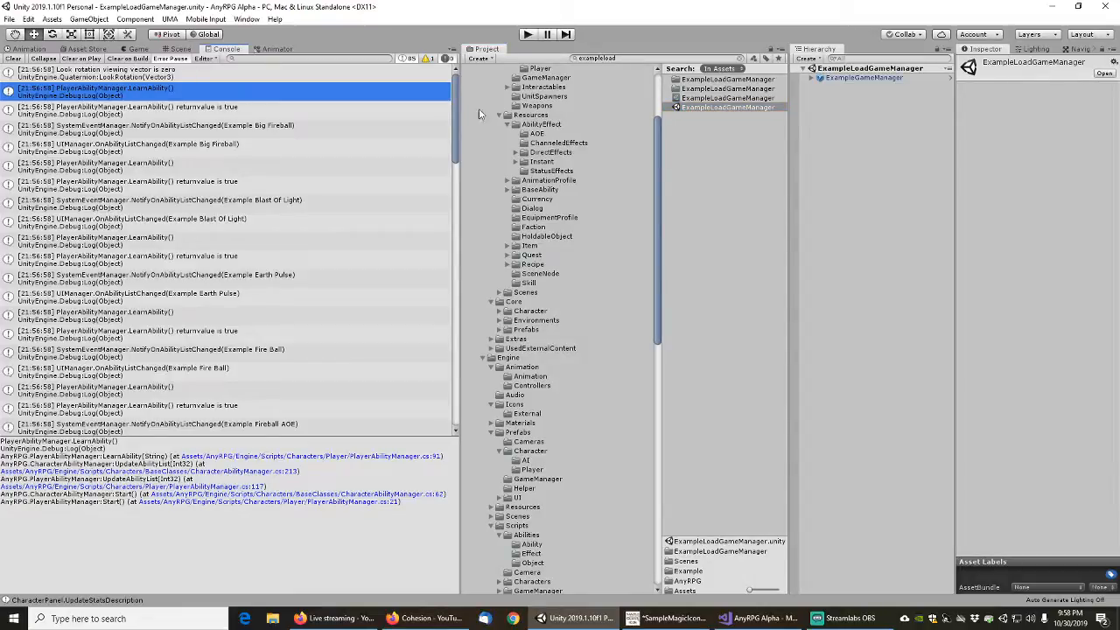
drag(457, 95, 469, 72)
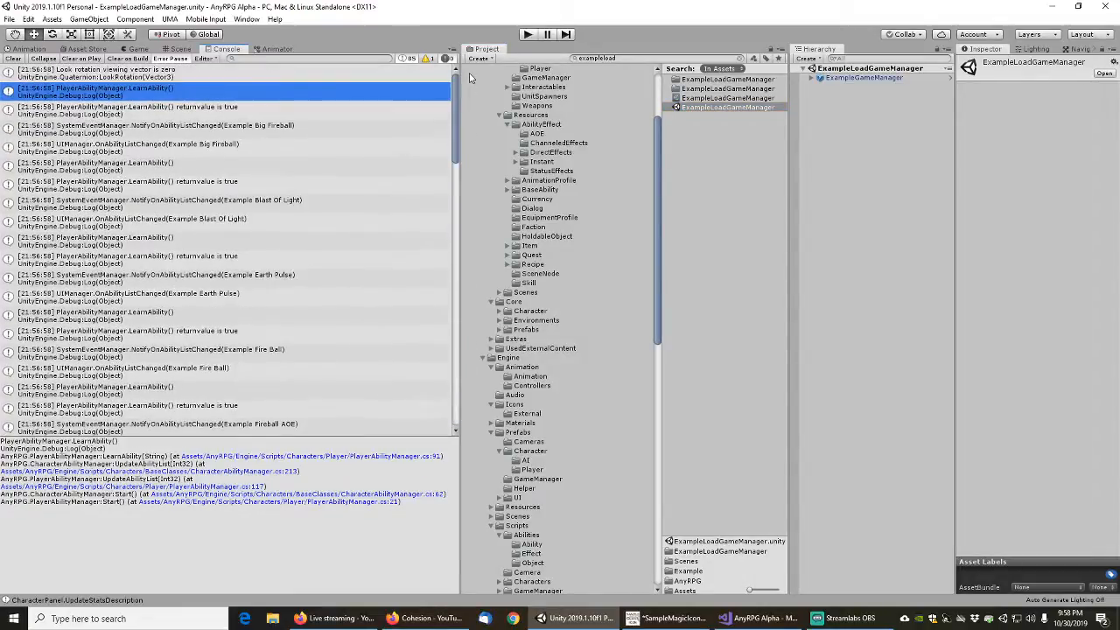
click(527, 34)
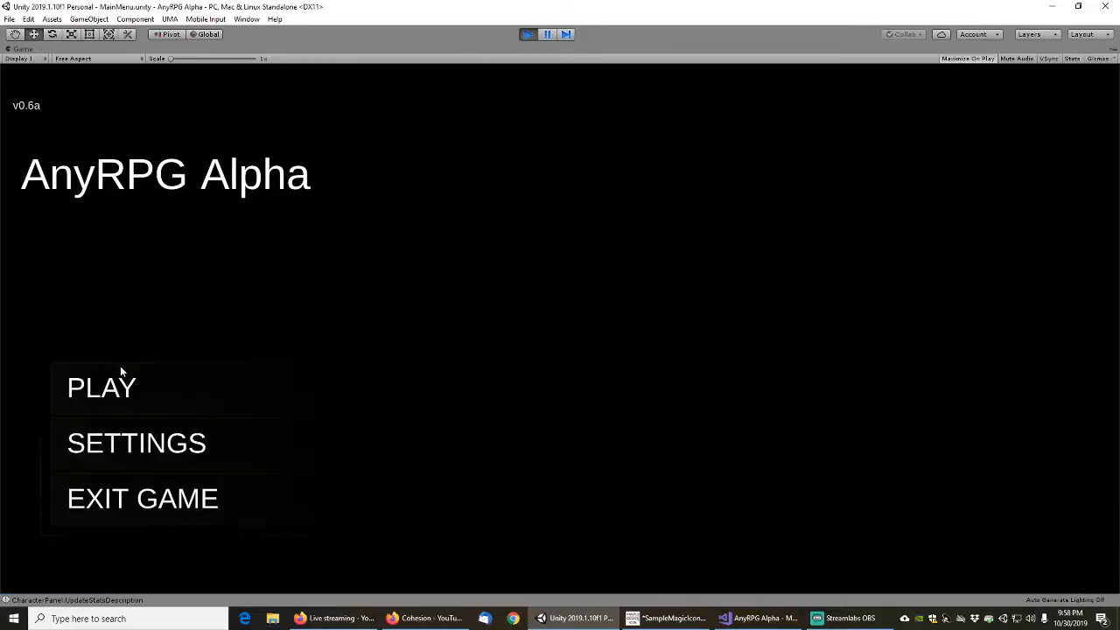
click(134, 391)
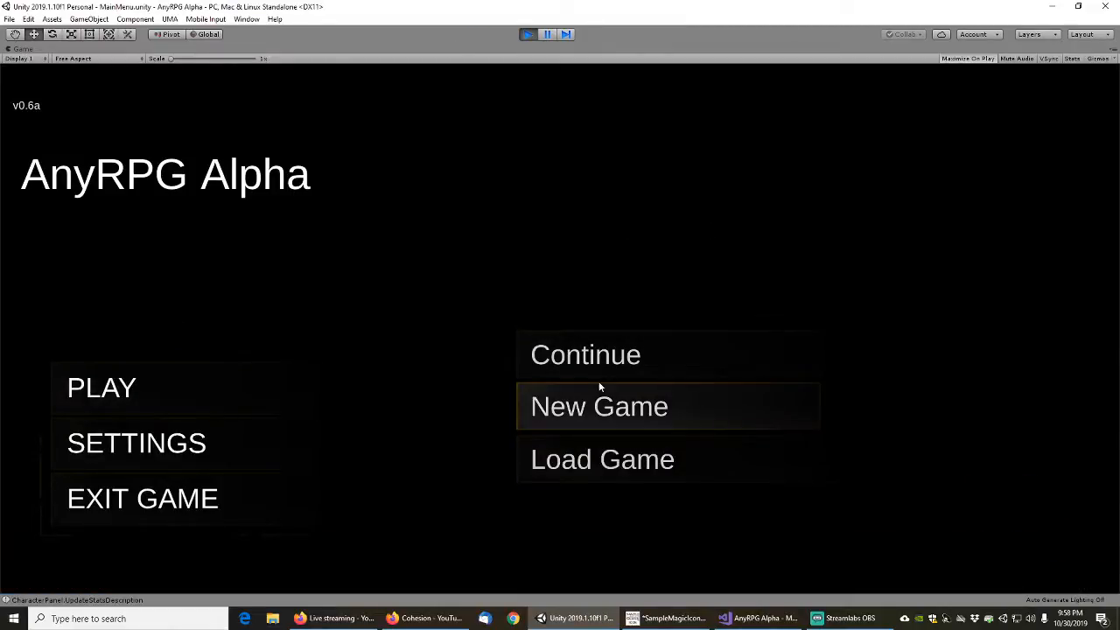
click(600, 407)
click(669, 401)
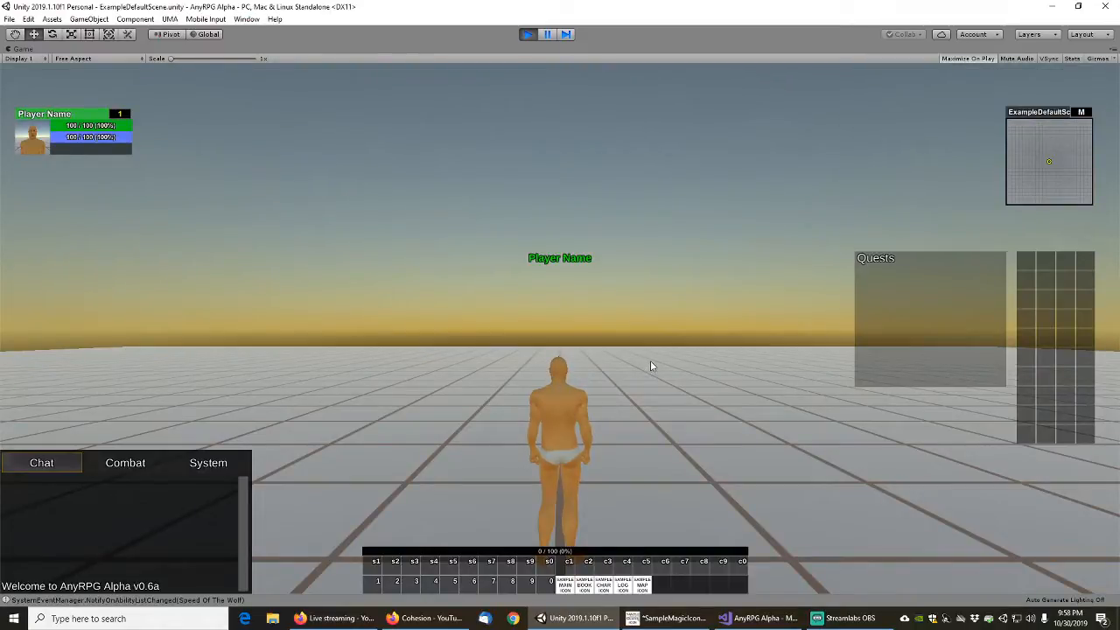
Pause the running game and compare the console messages of this run with those of the previous run
click(549, 35)
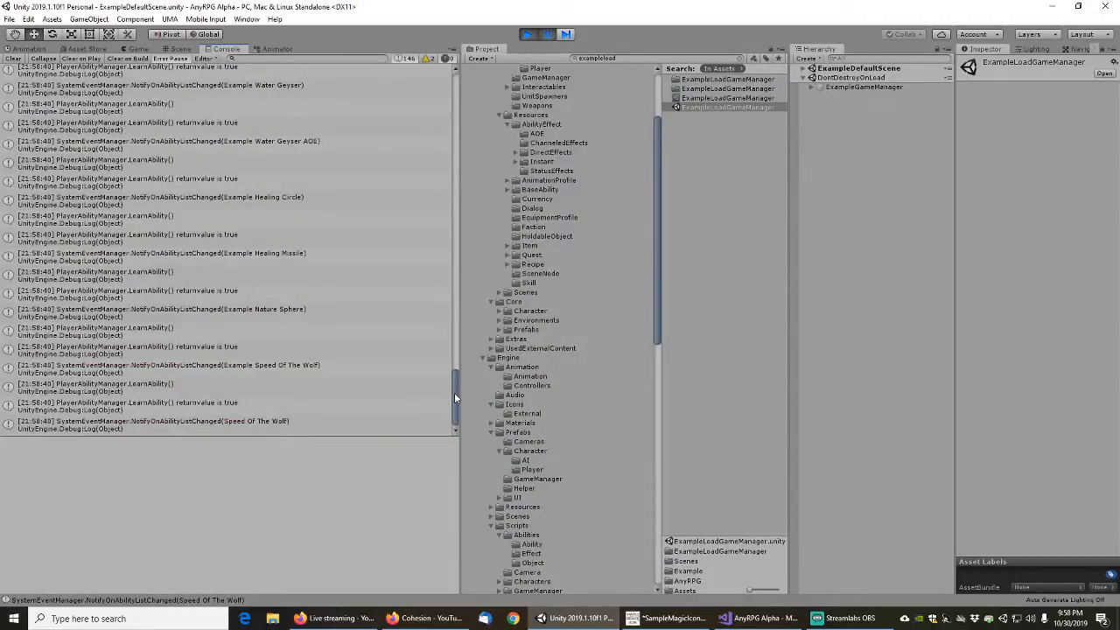
drag(455, 393, 467, 261)
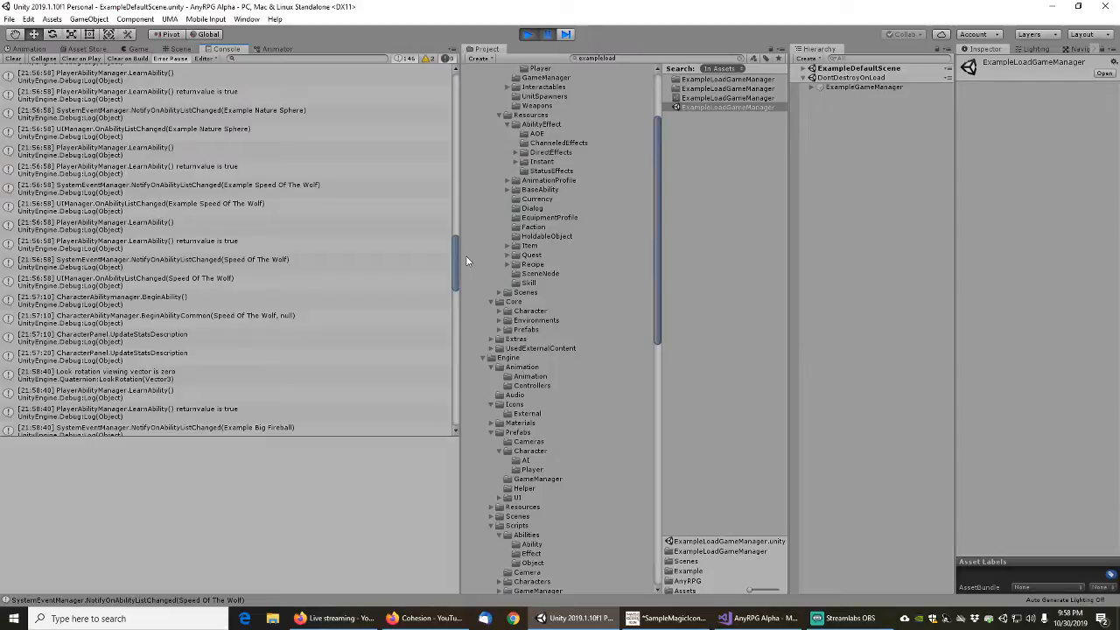
Inspect the stack trace of the BeginAbilityCommon(Speed Of The Wolf, null) message and review the earlier ability messages in the console log
click(217, 318)
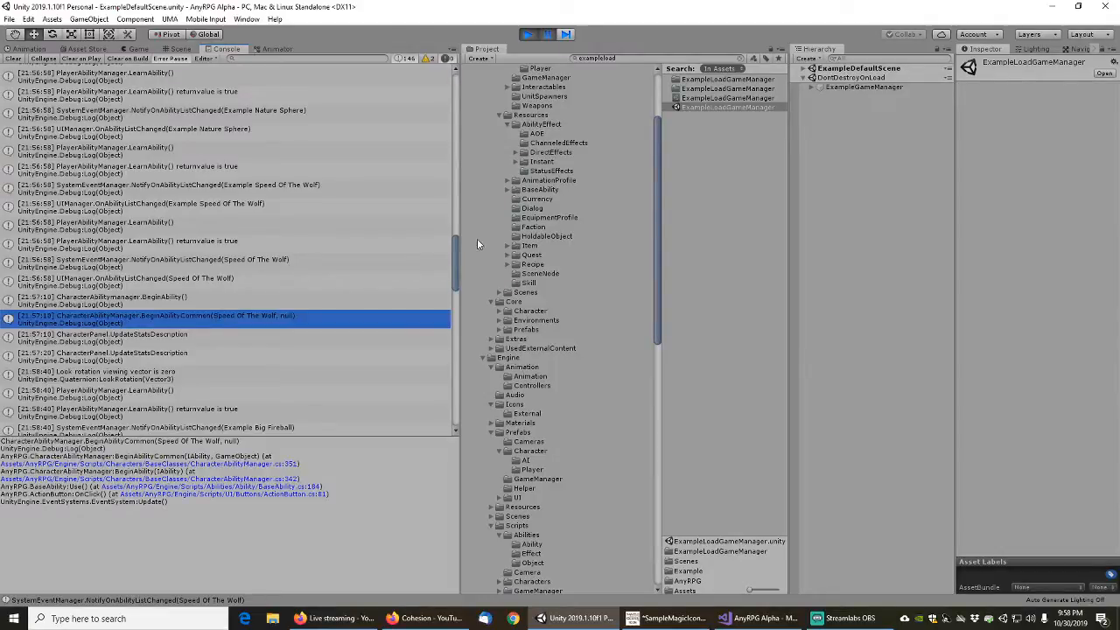
drag(455, 262, 451, 104)
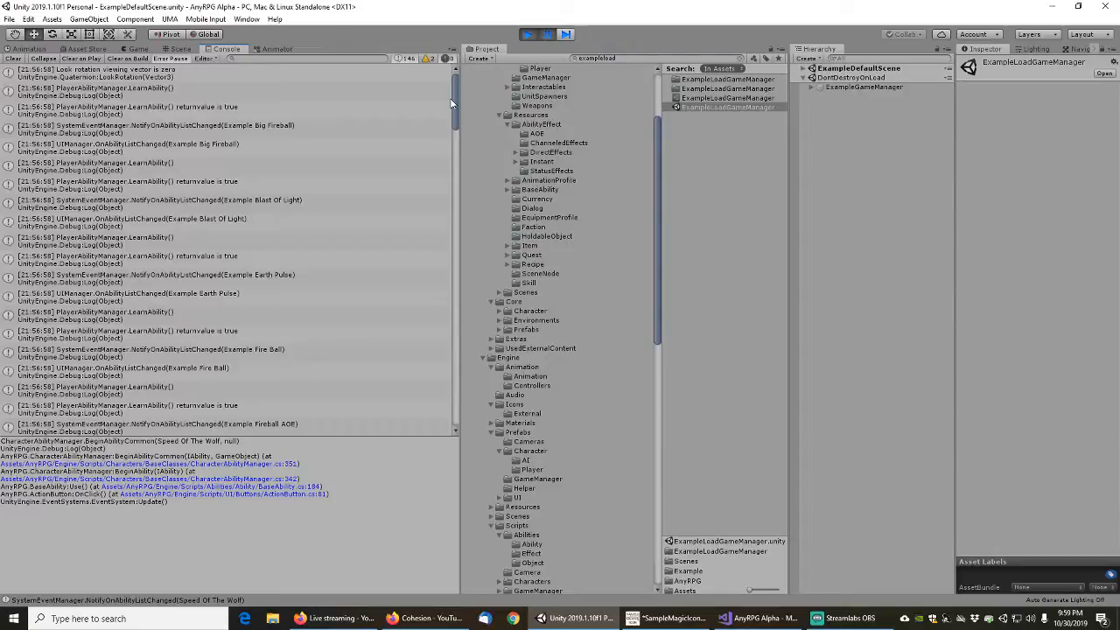
drag(453, 104, 448, 255)
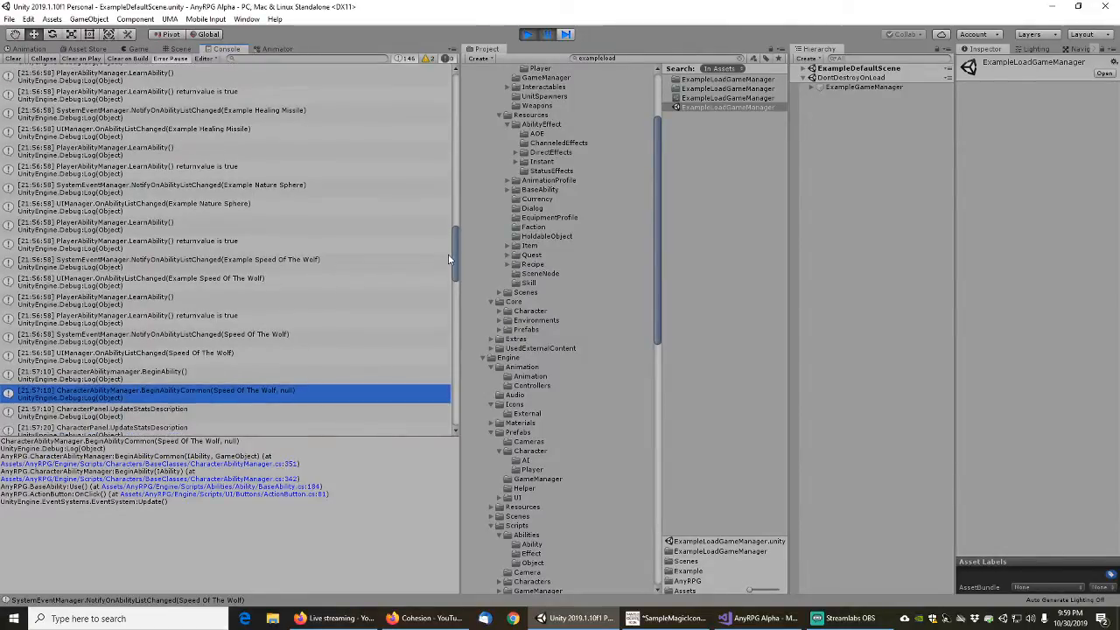
Switch to Visual Studio, review LearnAbility in PlayerAbilityManager.cs, and go from UIManager.cs to the definition of AddNewAbility
click(757, 618)
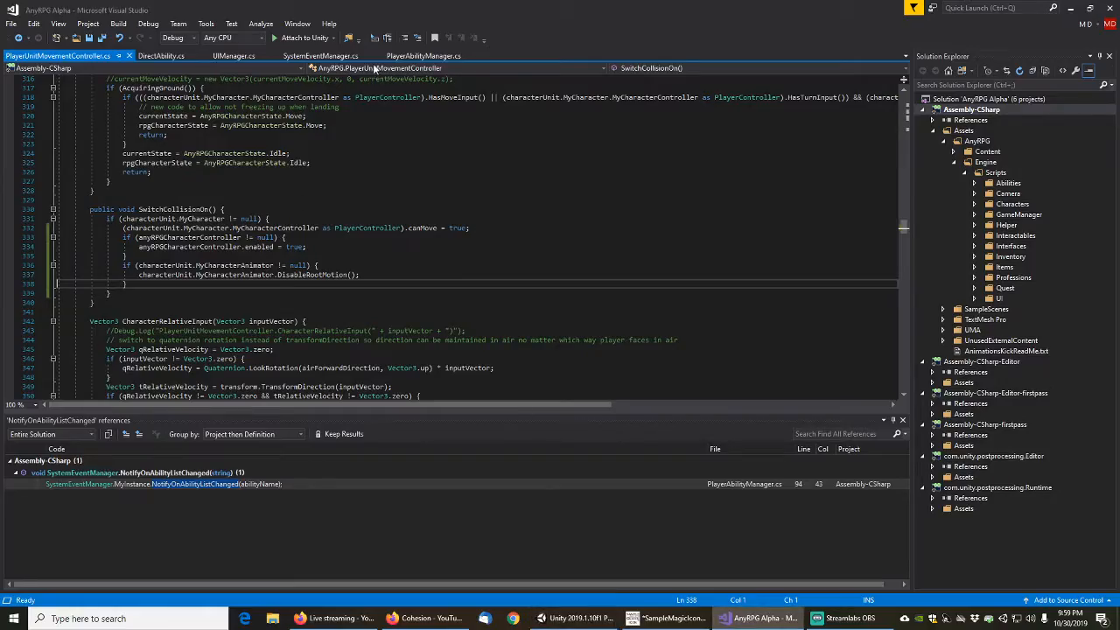
click(423, 56)
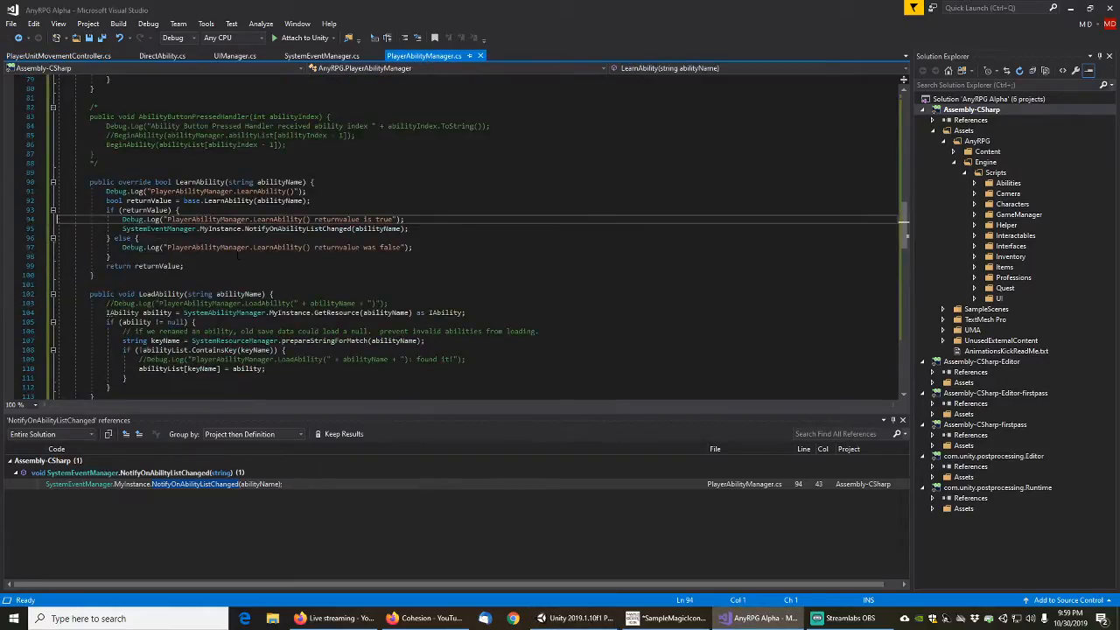
click(235, 56)
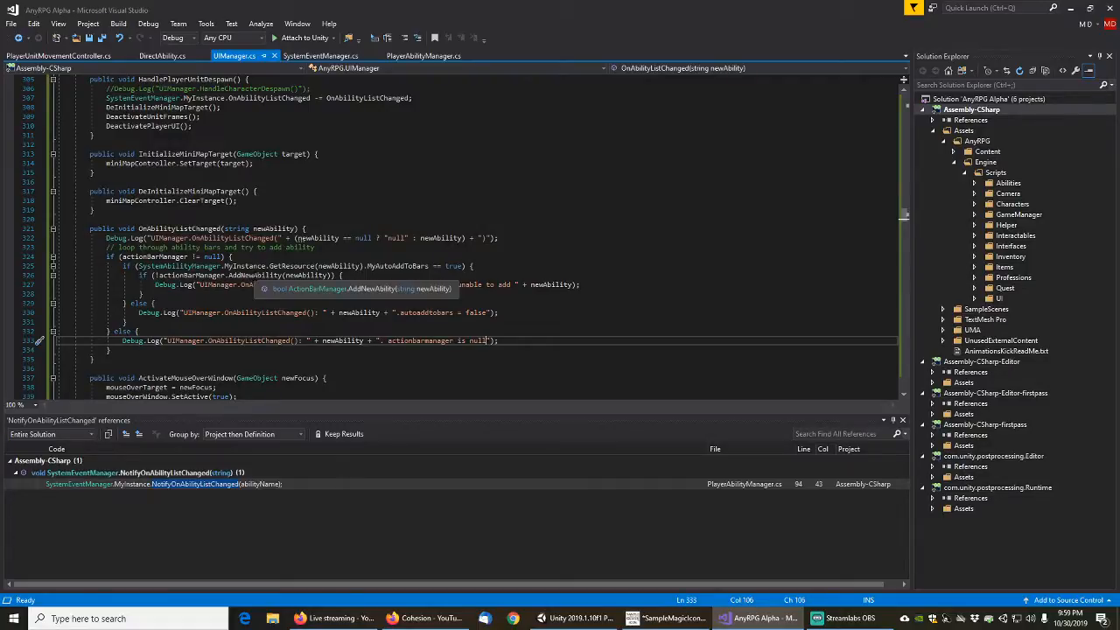
right_click(254, 276)
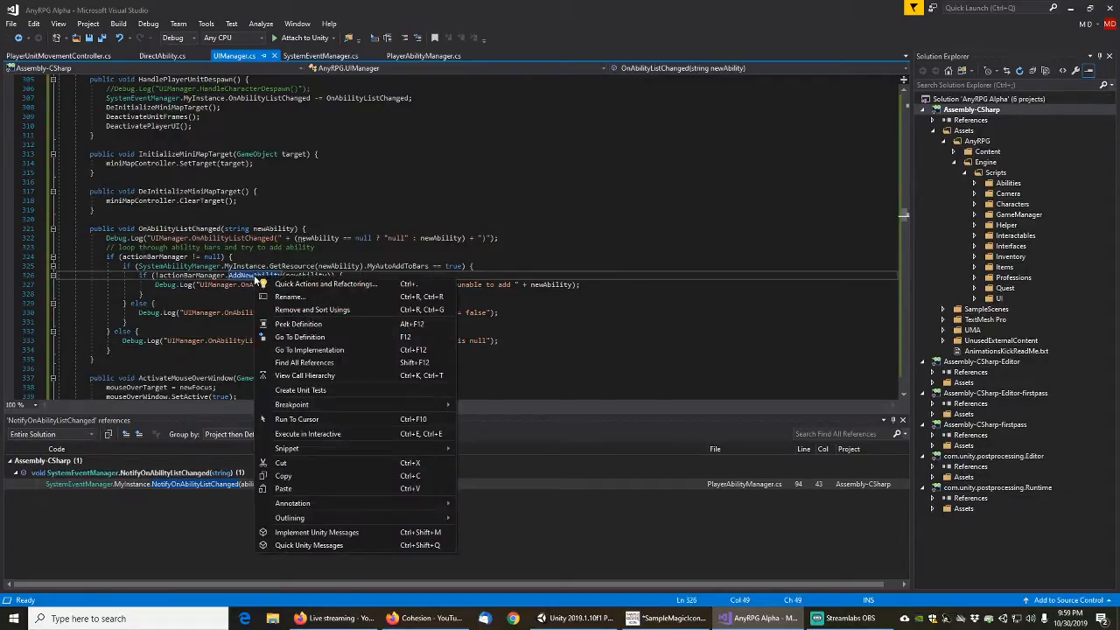
click(305, 338)
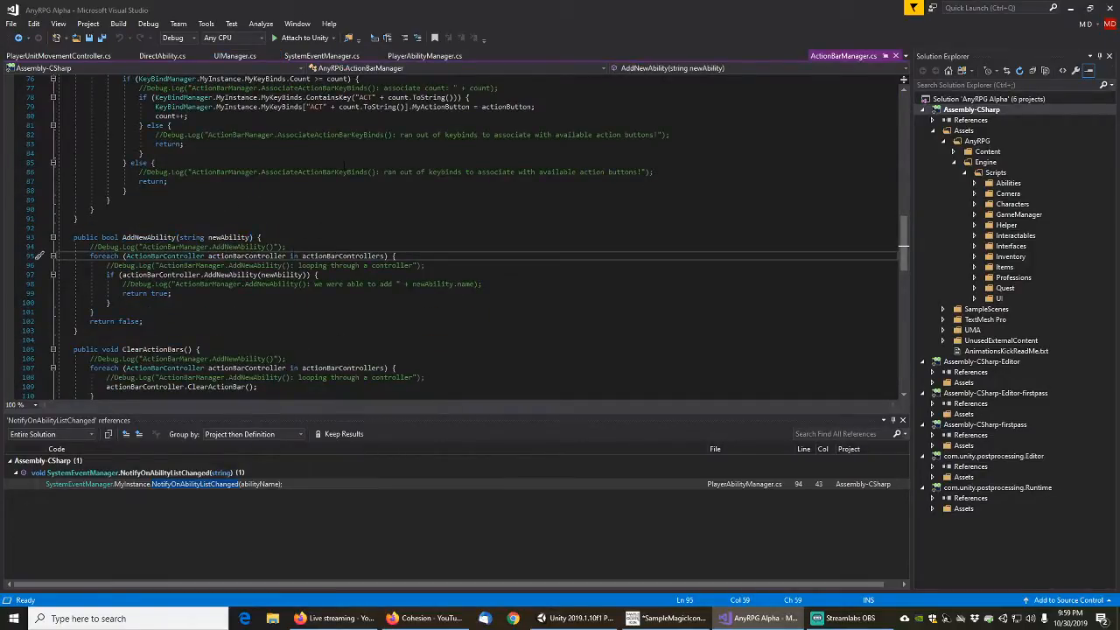
Uncomment the "ActionBarManager.AddNewAbility()" Debug.Log line at the start of AddNewAbility and save all files
key(Up)
key(Home)
key(Delete)
key(Delete)
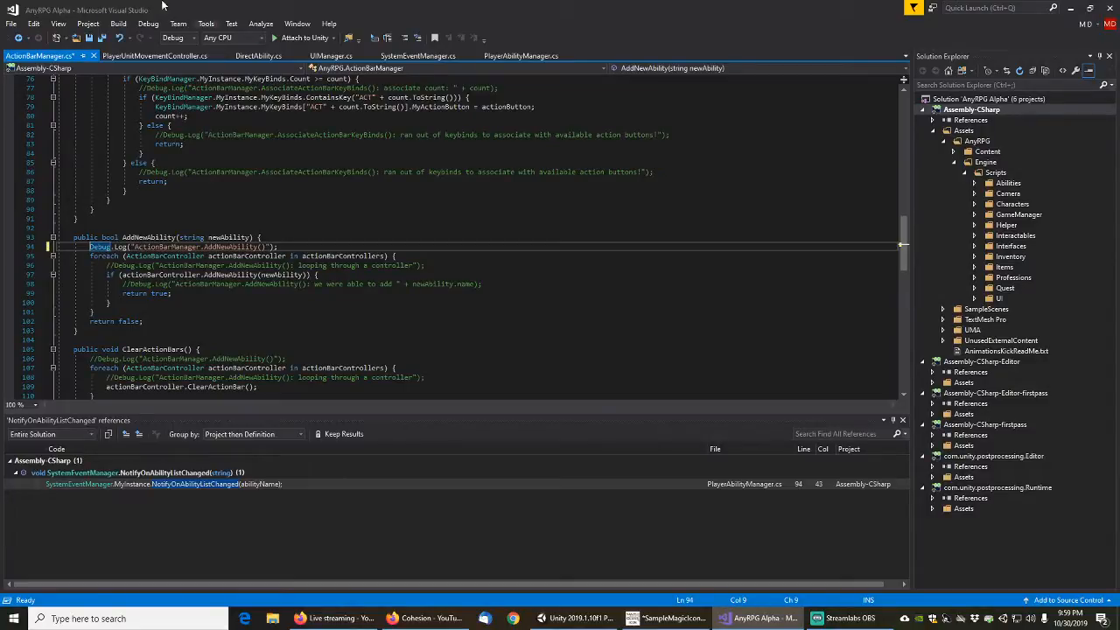
click(18, 38)
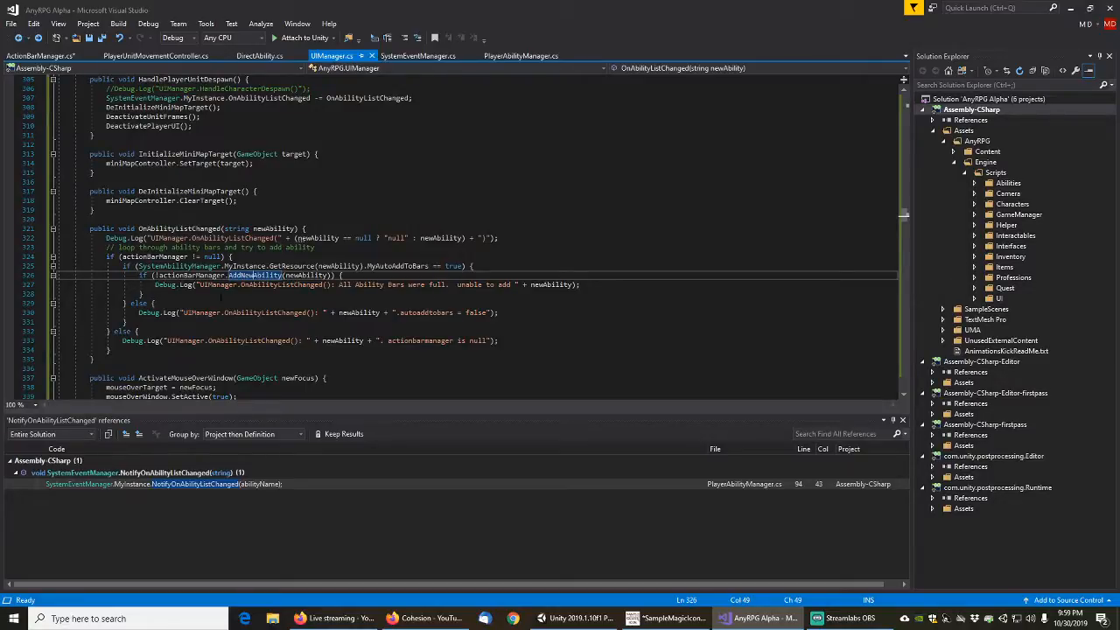
click(40, 55)
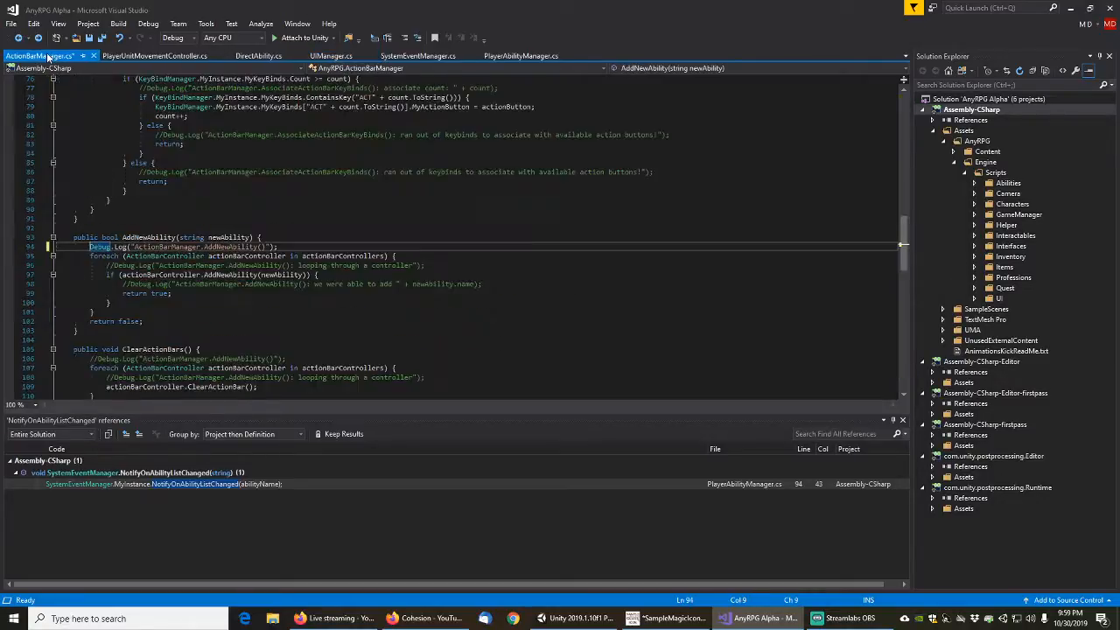
click(11, 23)
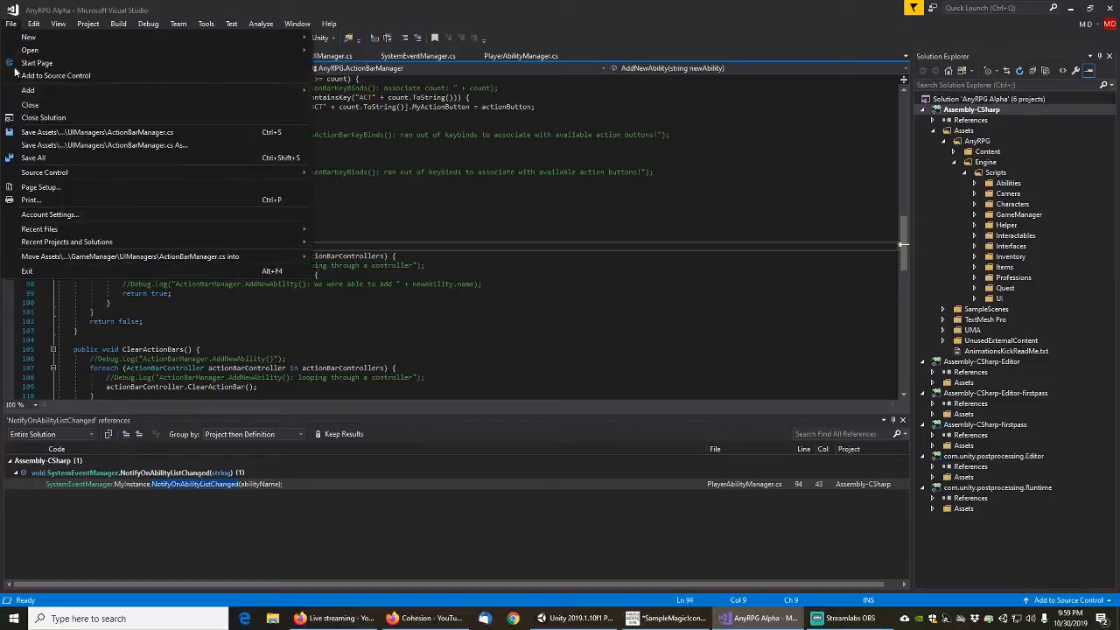
click(35, 158)
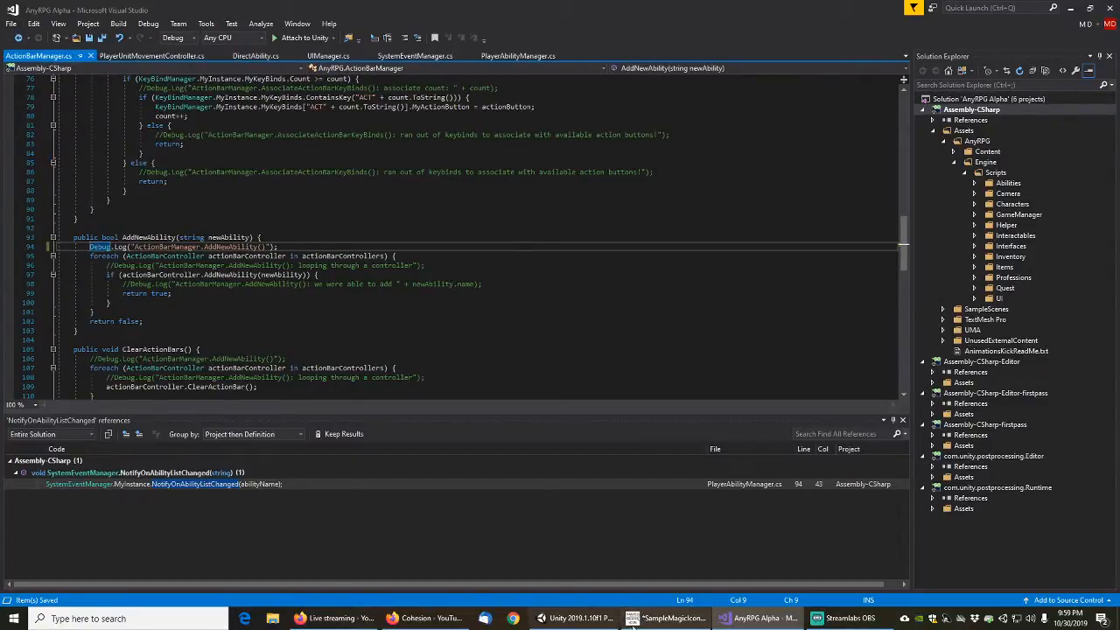
Switch to Unity, find the UIManager.OnAbilityListChanged(Example Big Fireball) message in the console log, and open its source line
click(573, 618)
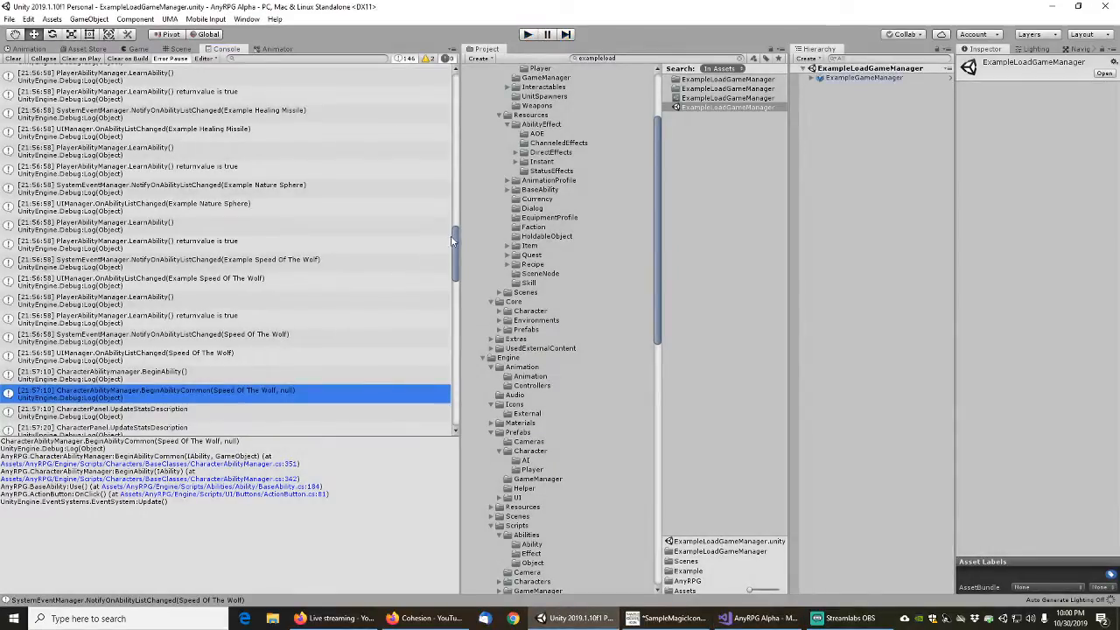
scroll(454, 234, up, 3)
scroll(455, 263, down, 10)
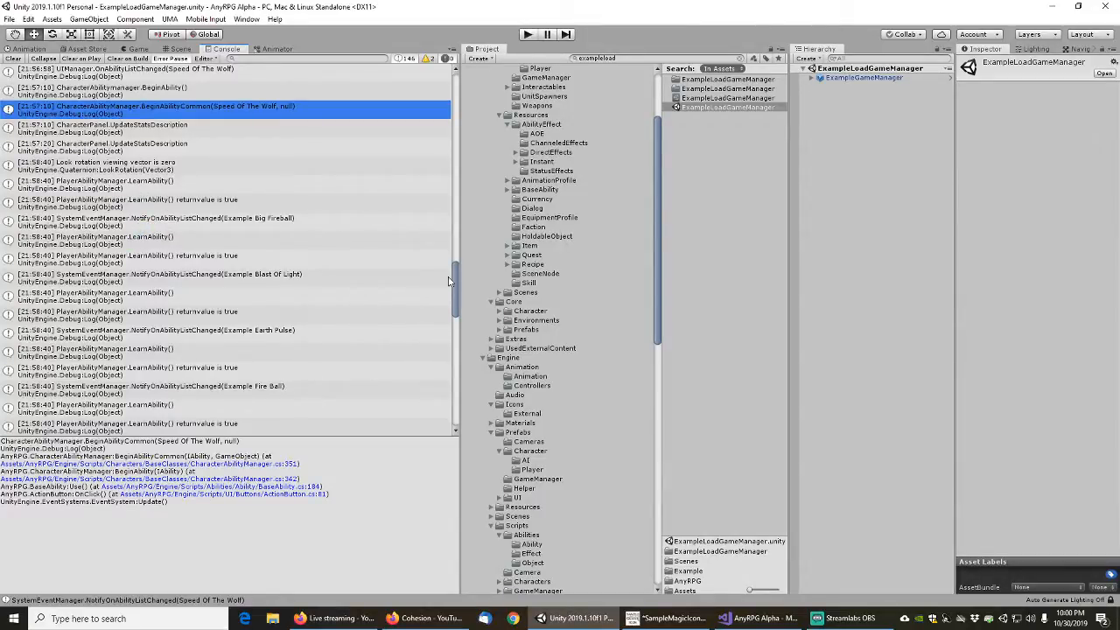
drag(457, 291, 463, 105)
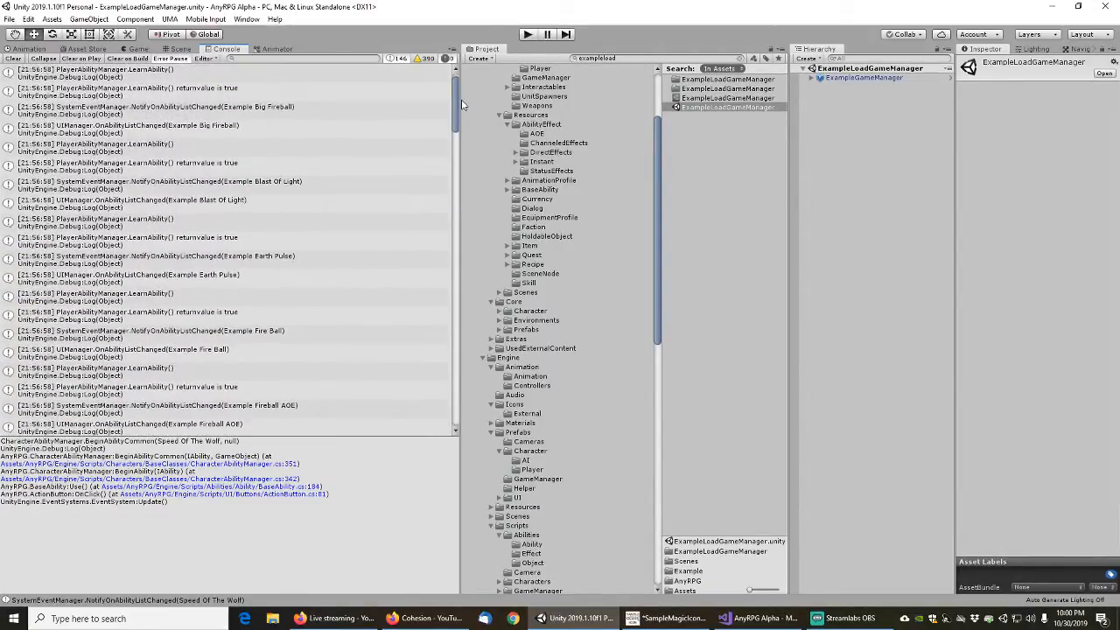
click(135, 129)
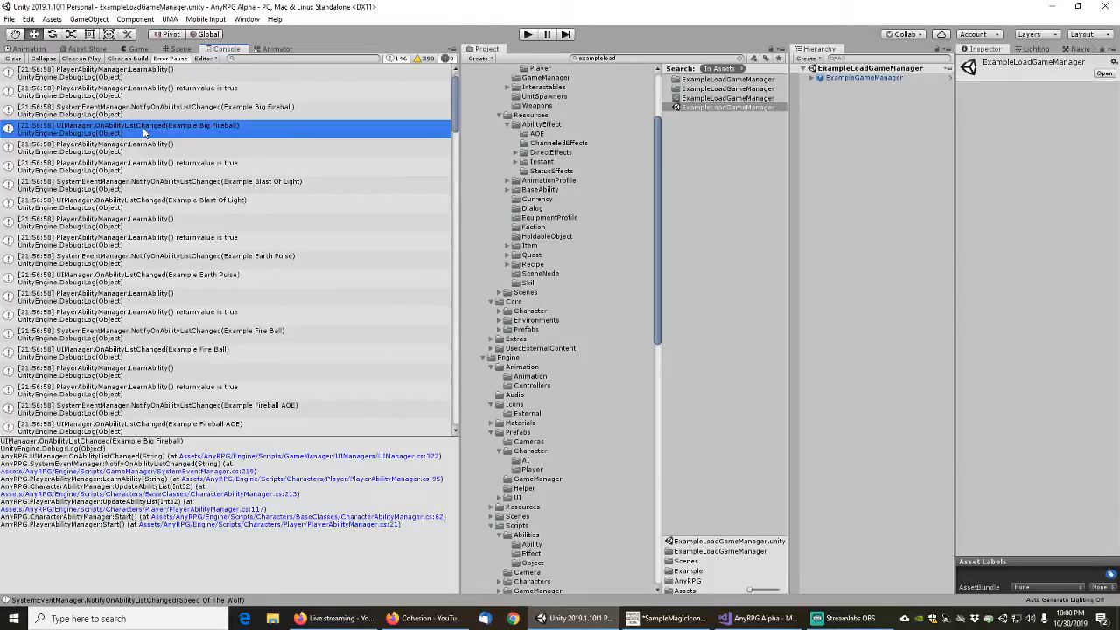
double_click(144, 132)
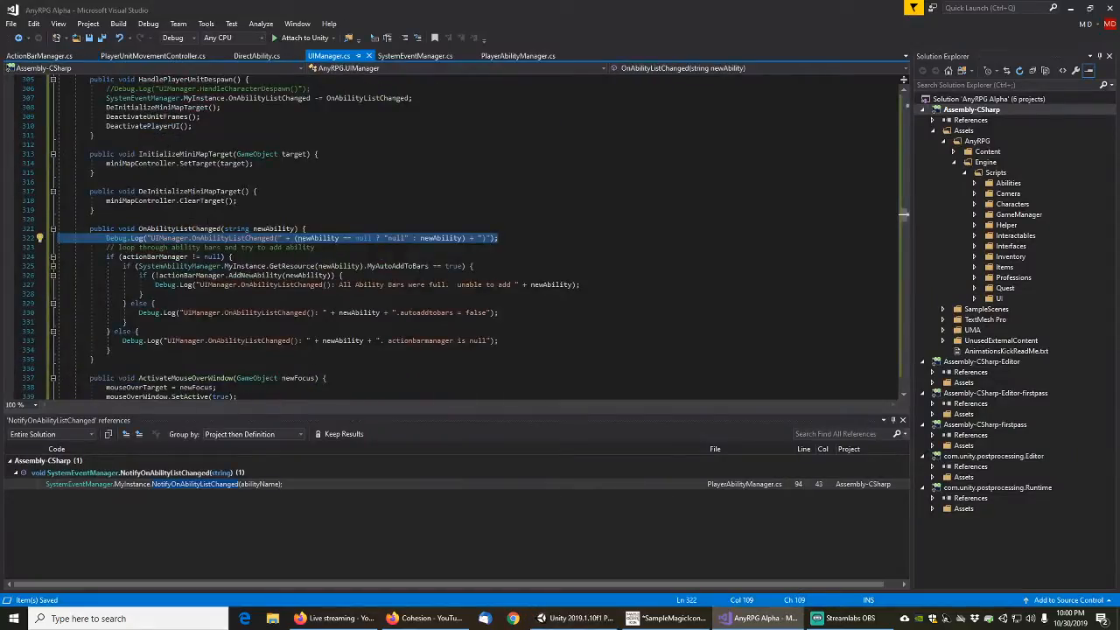
Rename UIManager's OnAbilityListChanged method to HandleAbilityListChanged across its references and save the file
click(163, 230)
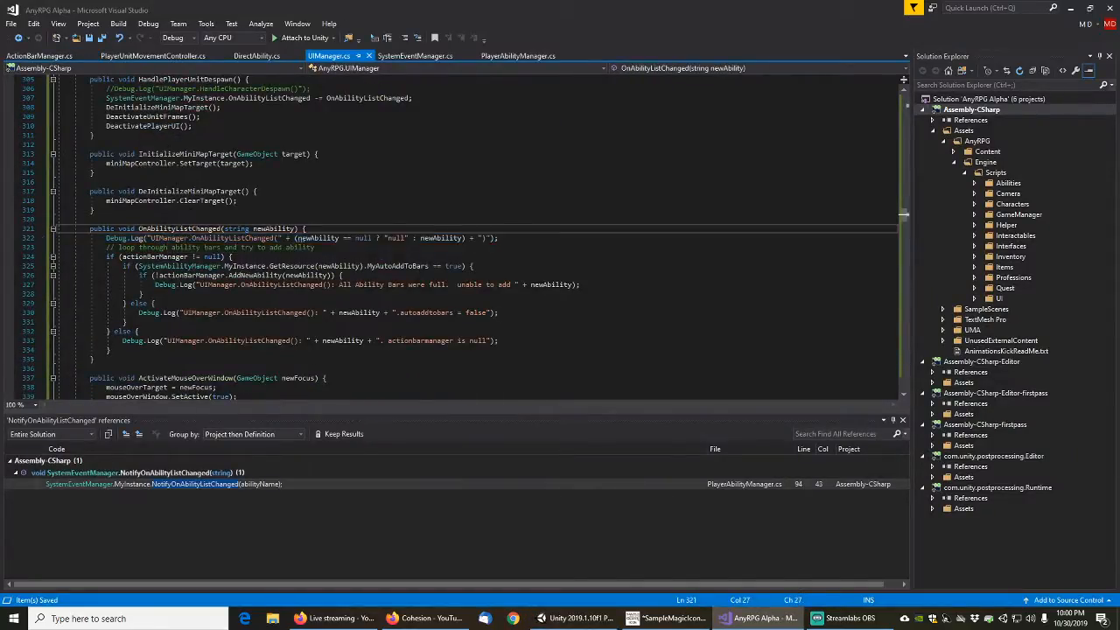
right_click(162, 230)
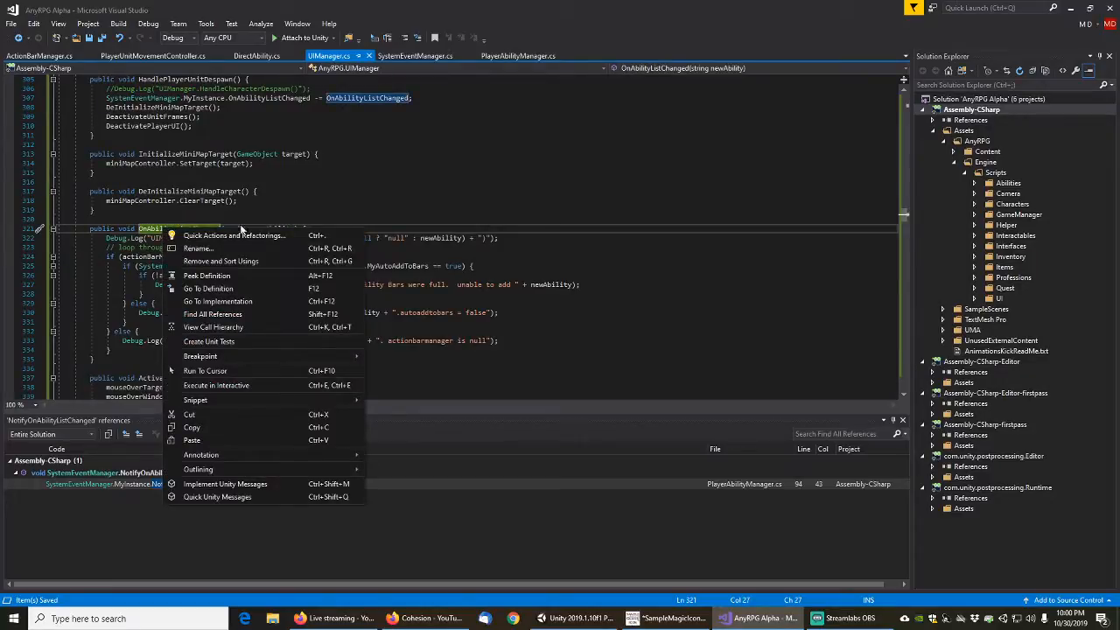
click(196, 248)
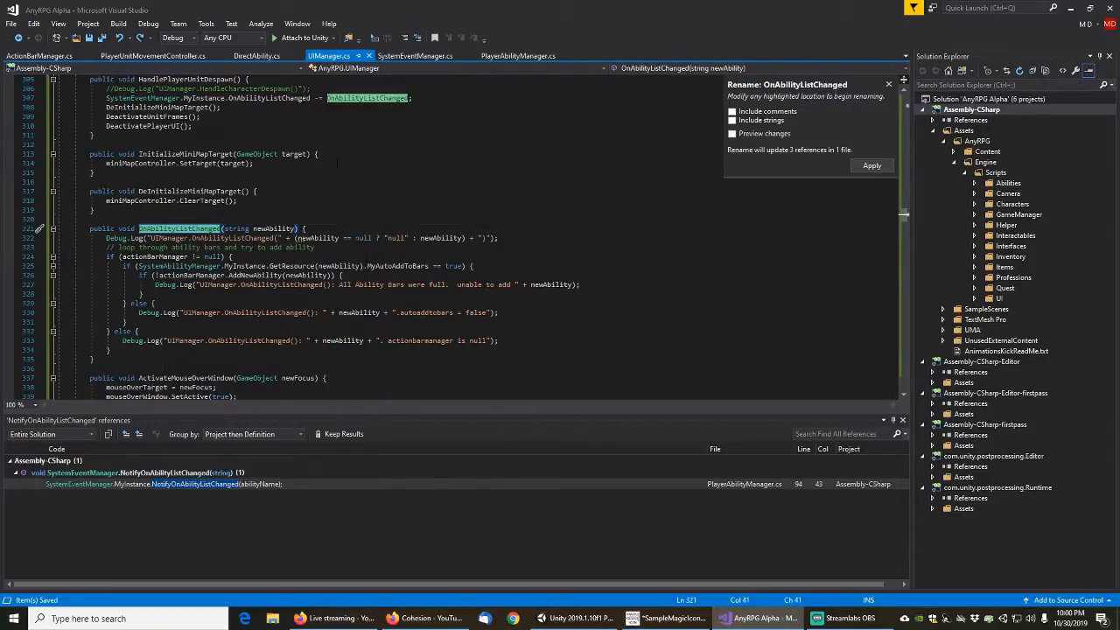
key(Home)
key(Delete)
key(Delete)
text(handl)
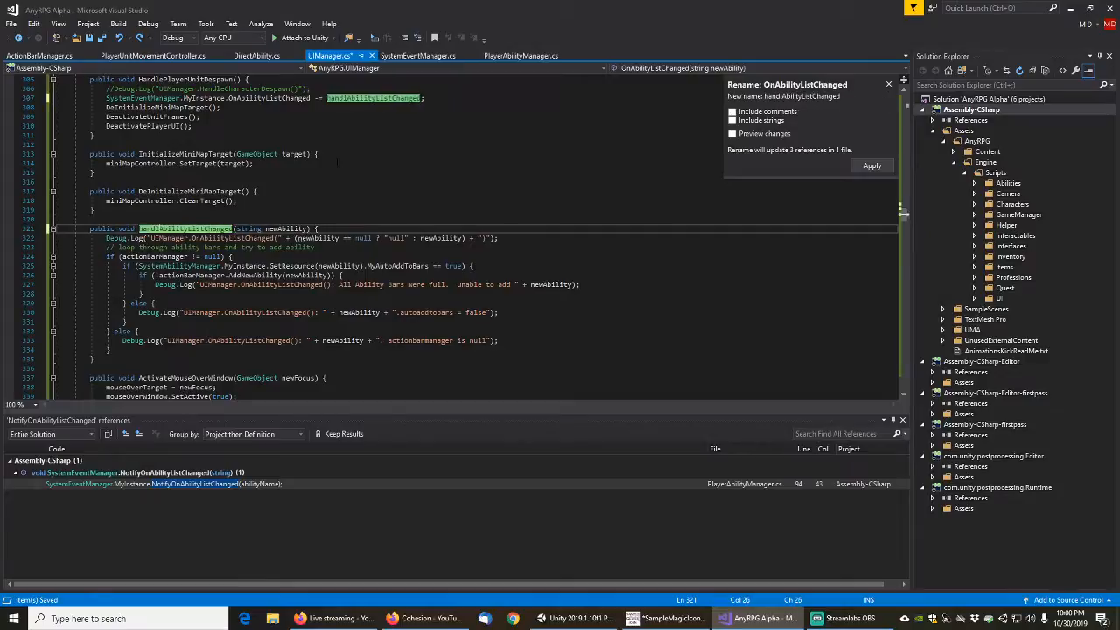
text(e)
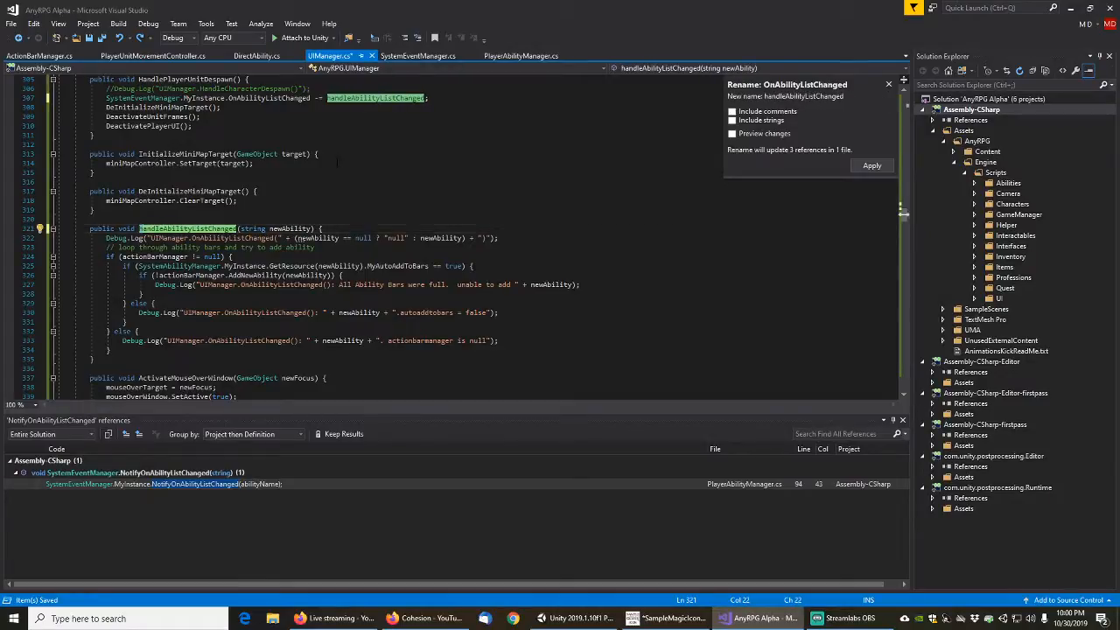
key(BackSpace)
text(H)
click(884, 166)
key(ctrl+s)
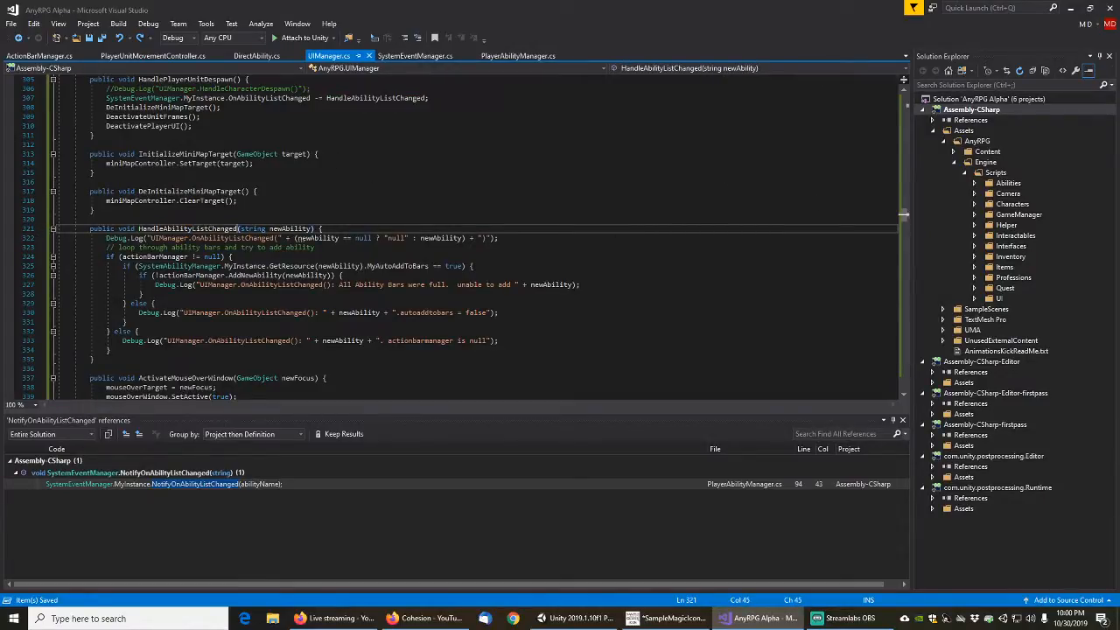
Uncomment the "UIManager.HandleCharacterSpawn()" Debug.Log line in HandlePlayerUnitSpawn and save all files
scroll(473, 237, up, 7)
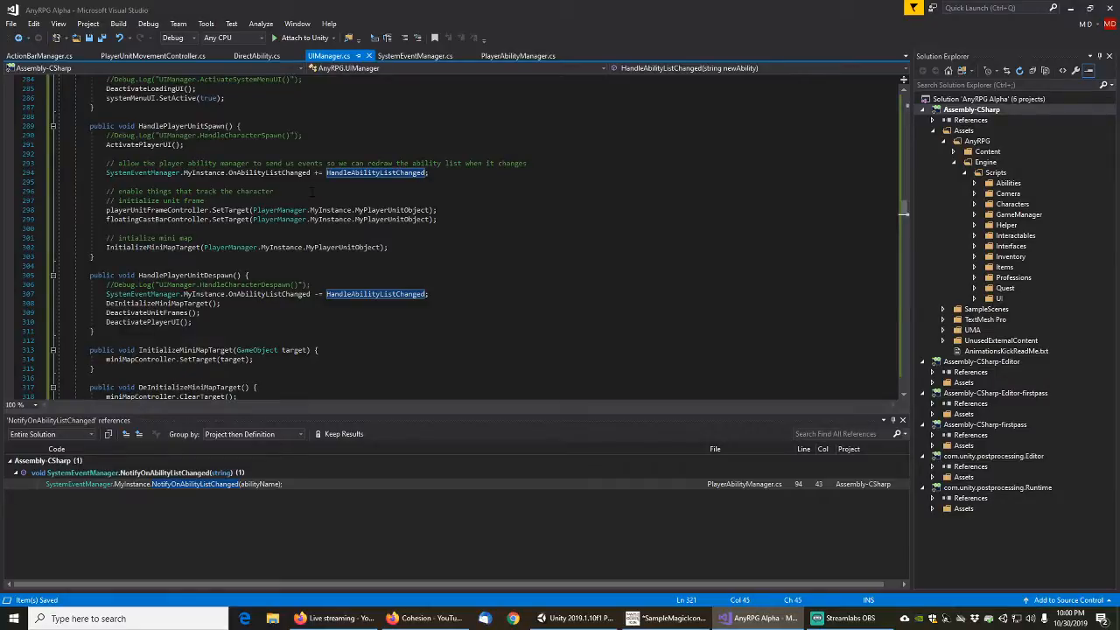
scroll(312, 191, up, 1)
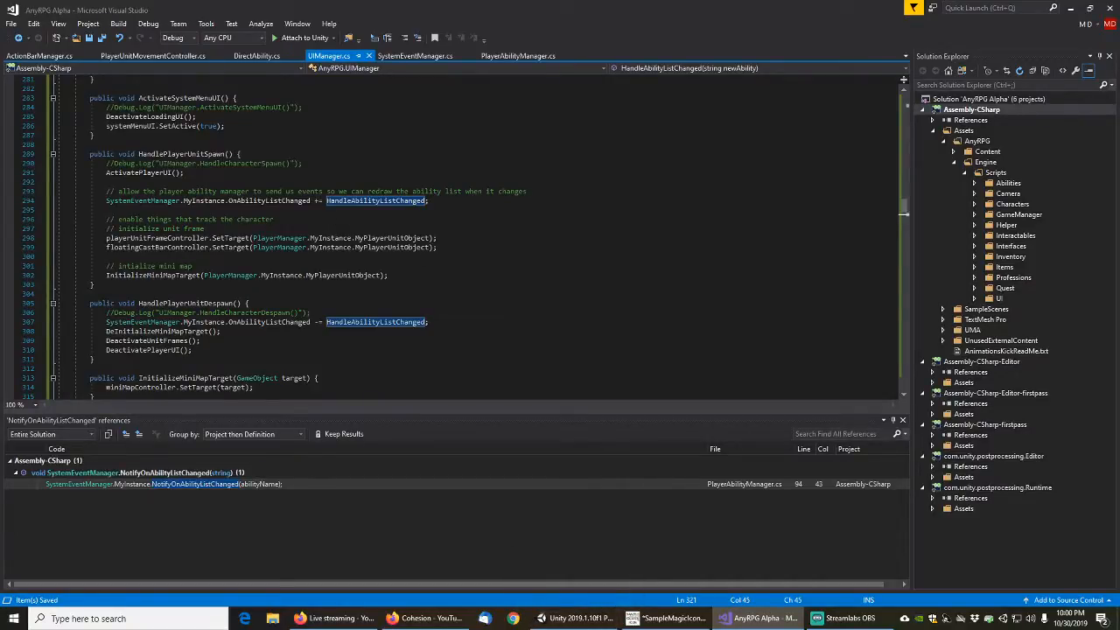
click(221, 164)
key(Home)
key(Delete)
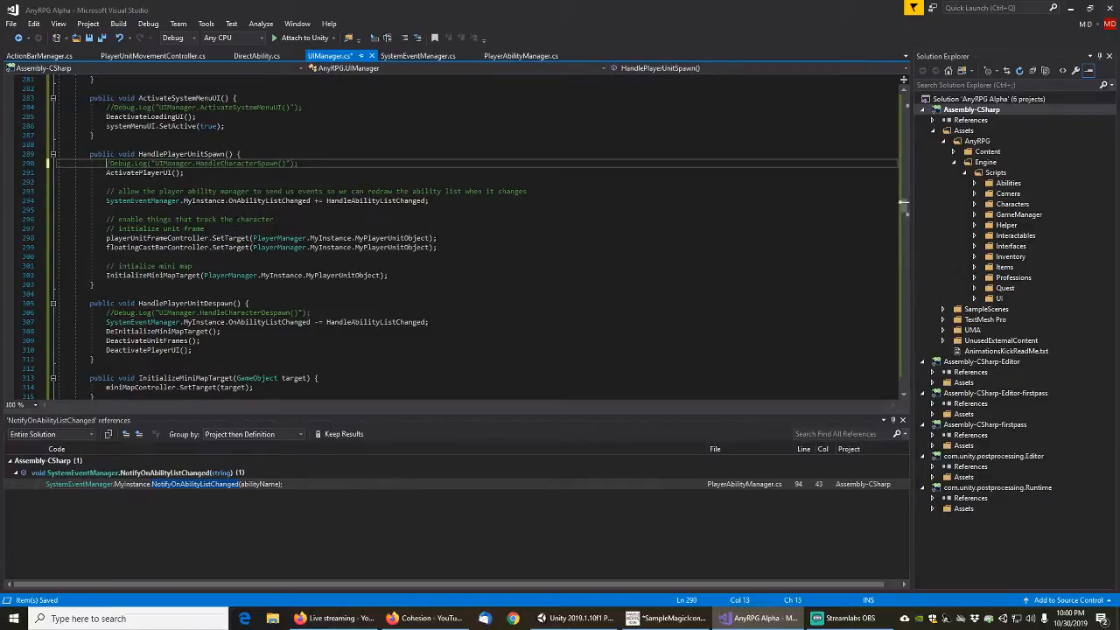
key(Delete)
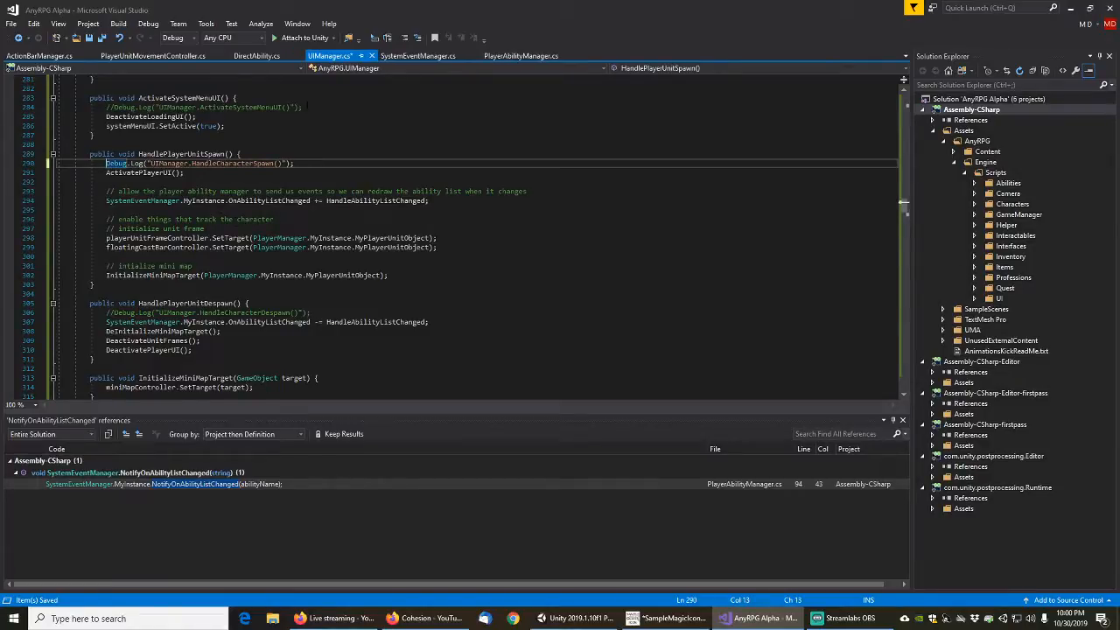
click(11, 24)
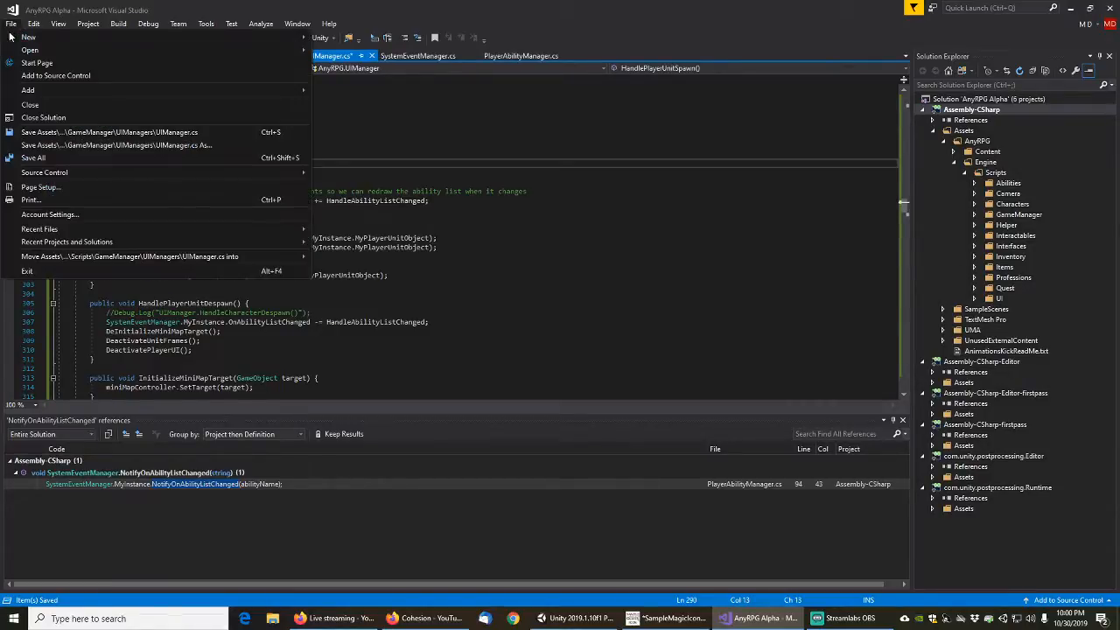
click(41, 158)
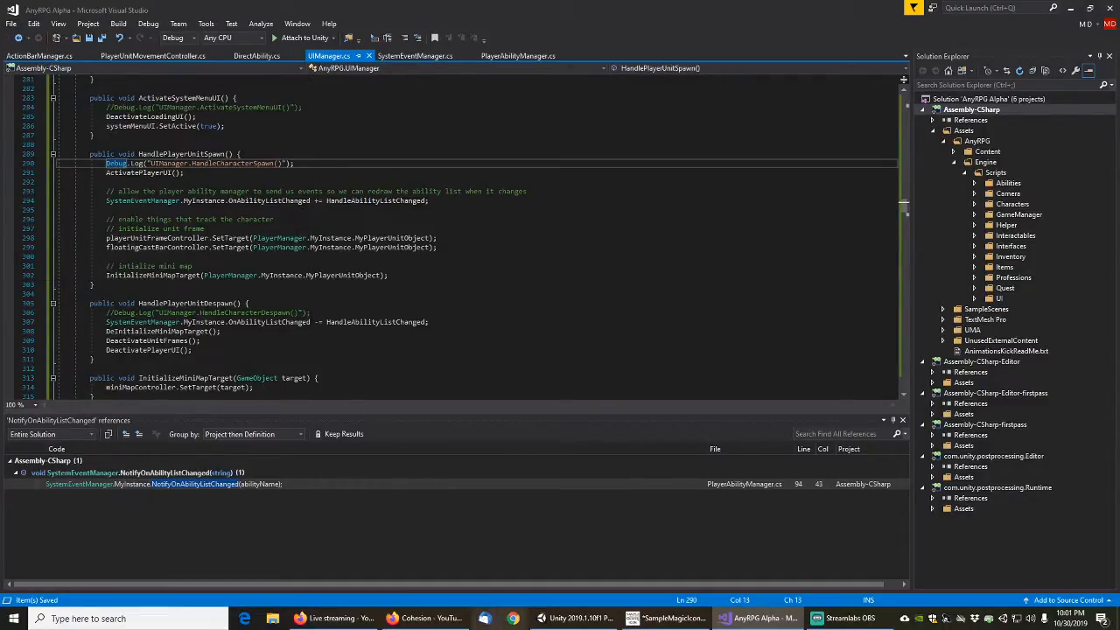
Switch to Unity to check the very beginning of the console log, and return to UIManager.cs in Visual Studio
click(576, 619)
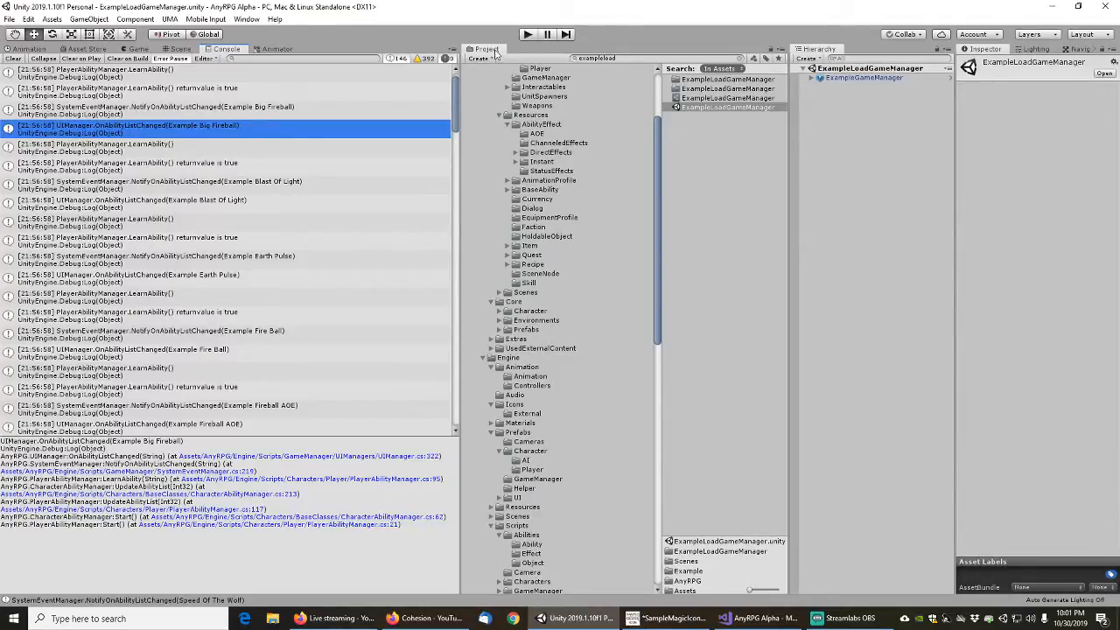
drag(456, 96, 456, 91)
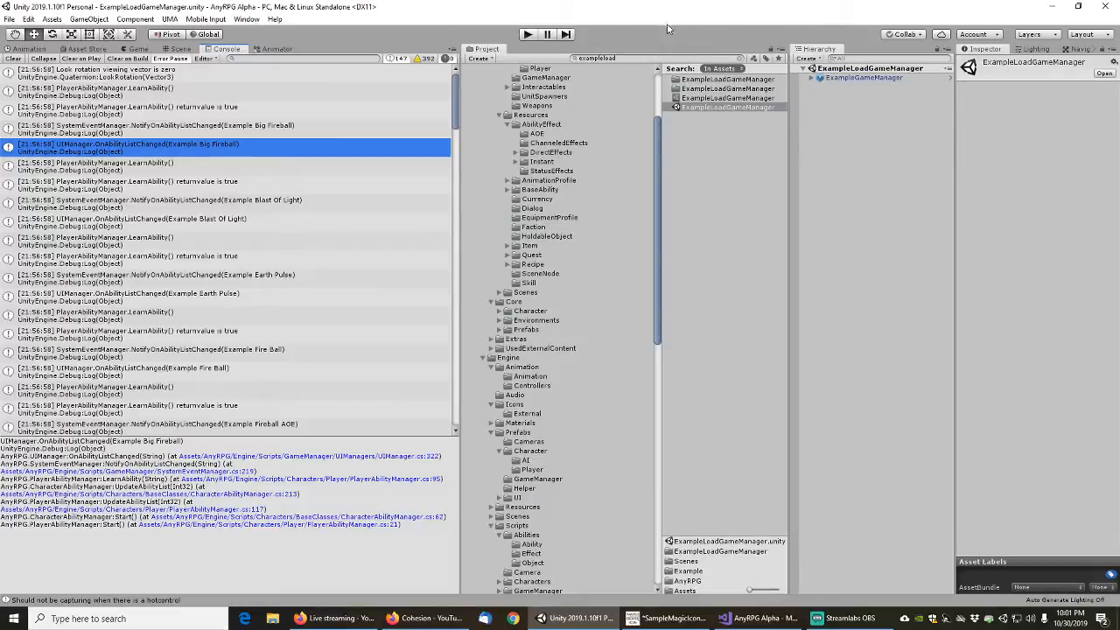
click(628, 57)
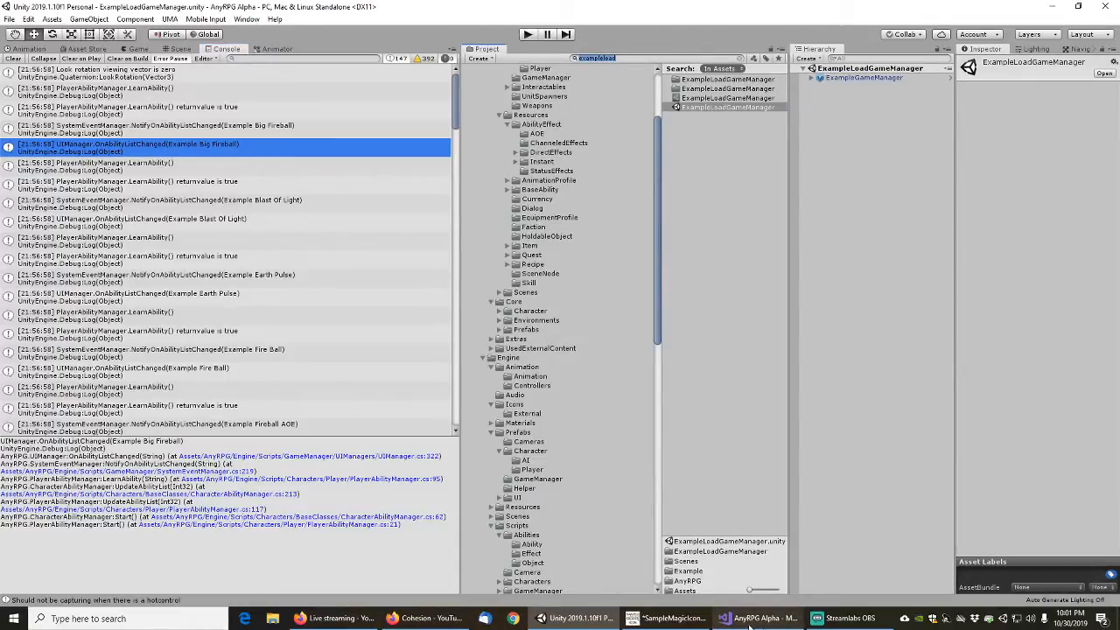
mouse_move(740, 624)
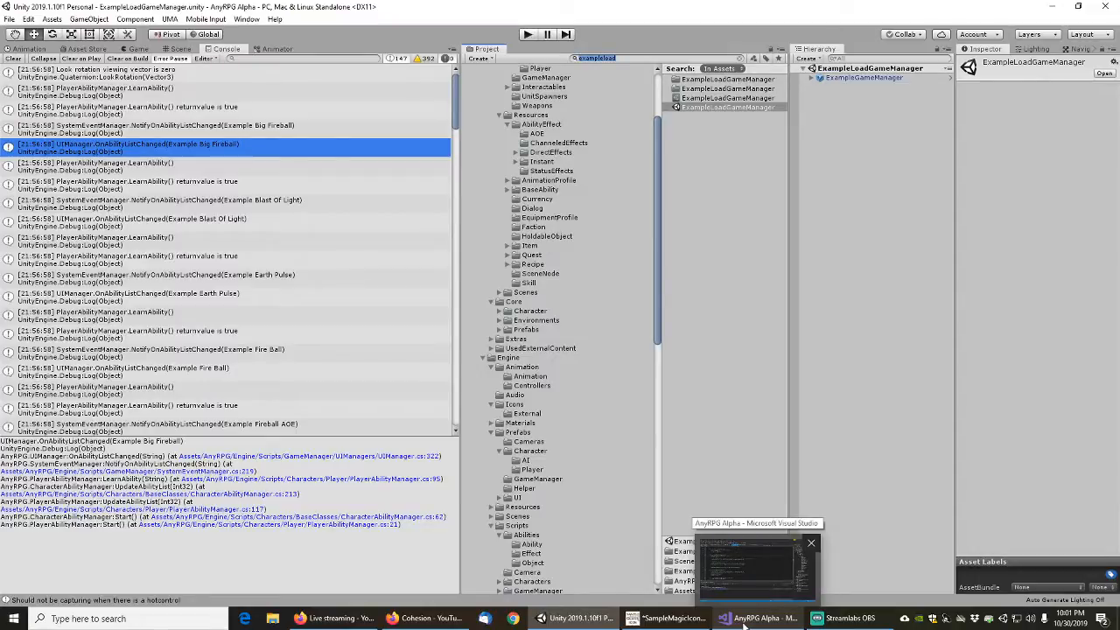
click(746, 624)
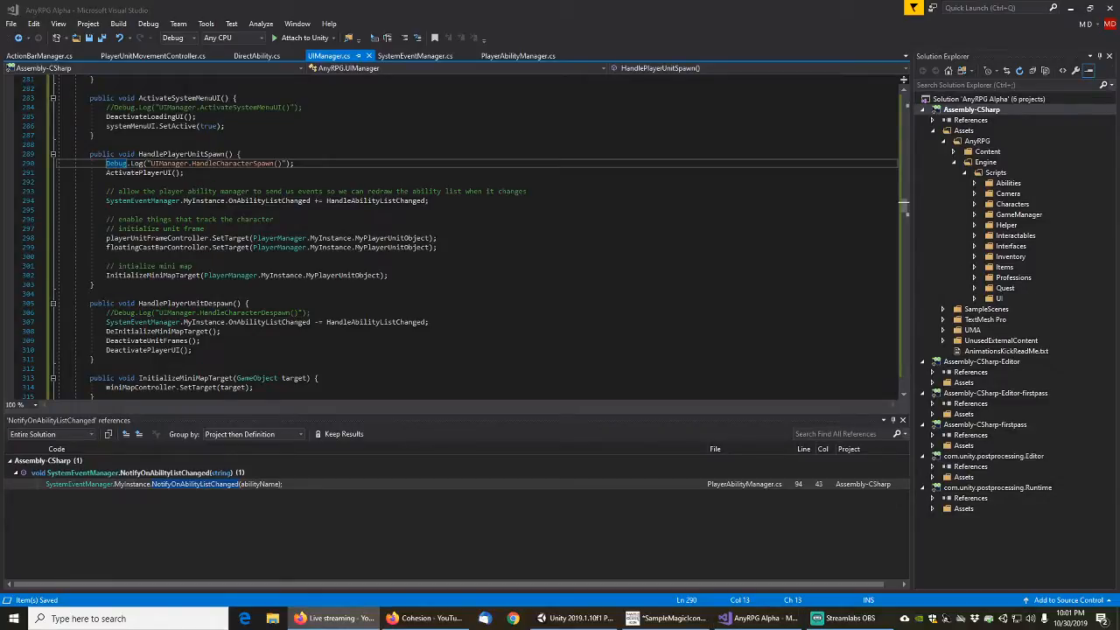
Change the method name in the first Debug.Log message of UIManager's HandleAbilityListChanged from OnAbilityListChanged to HandleAbilityListChanged
mouse_move(123, 487)
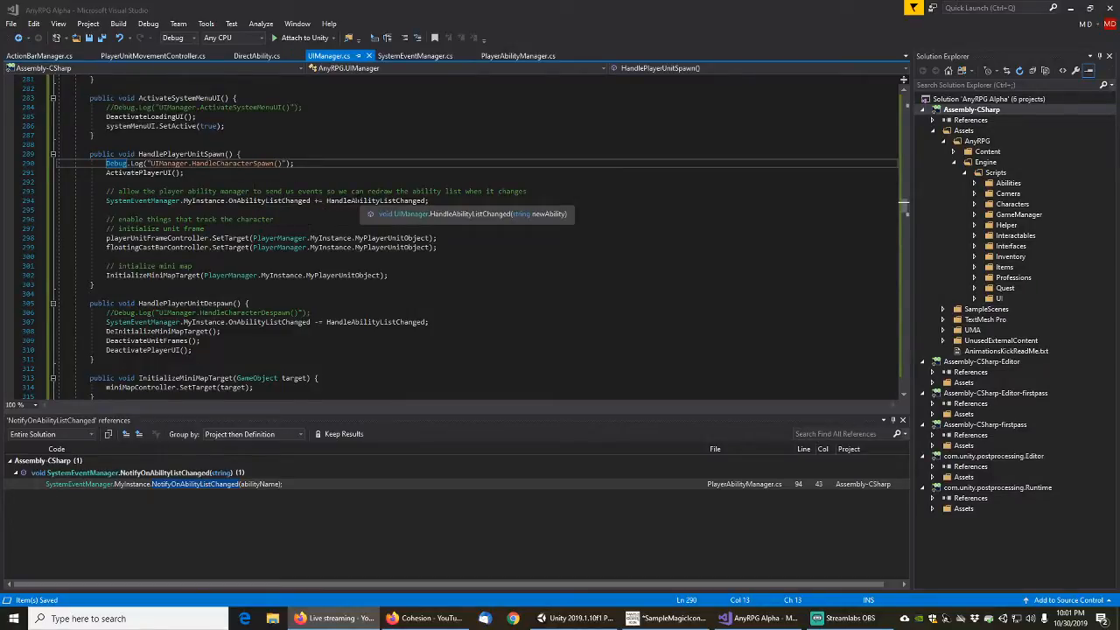
double_click(360, 201)
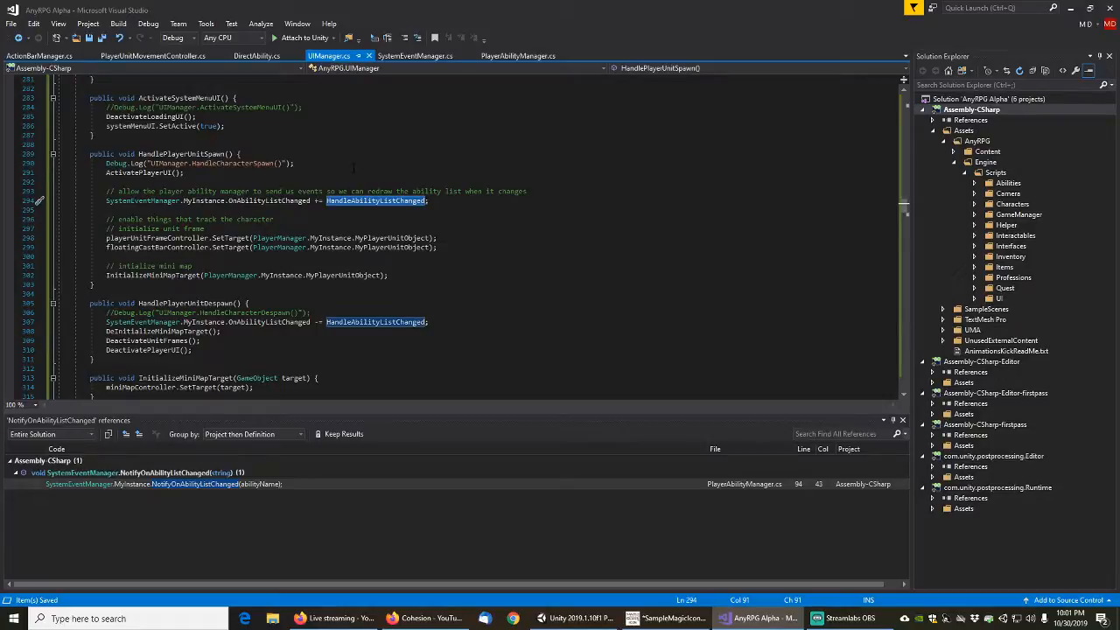
scroll(353, 168, down, 5)
scroll(350, 232, down, 3)
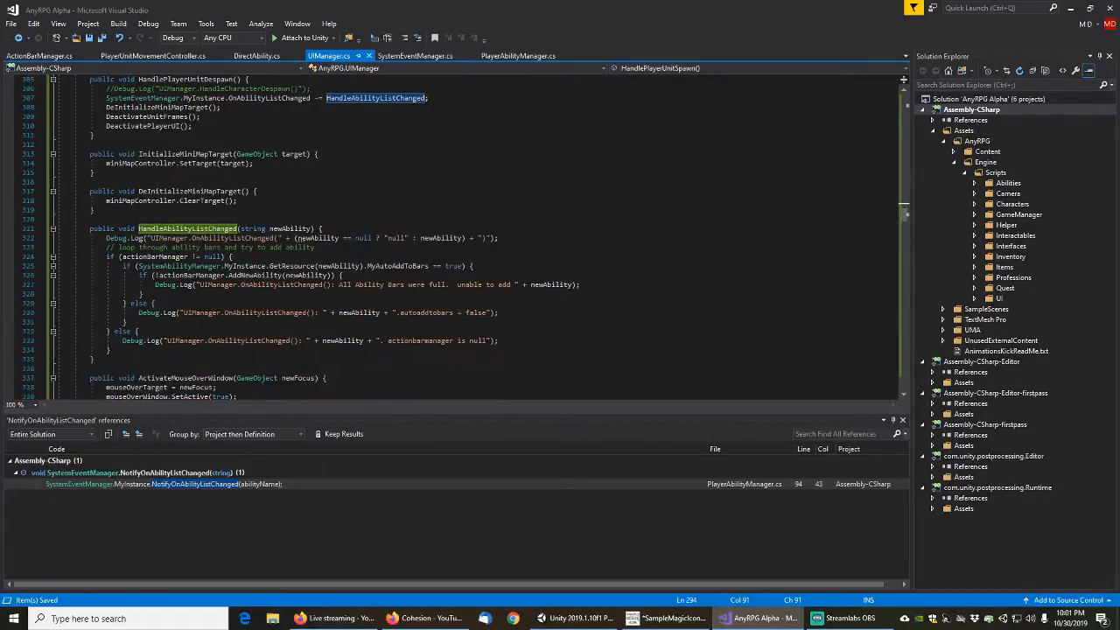
click(193, 238)
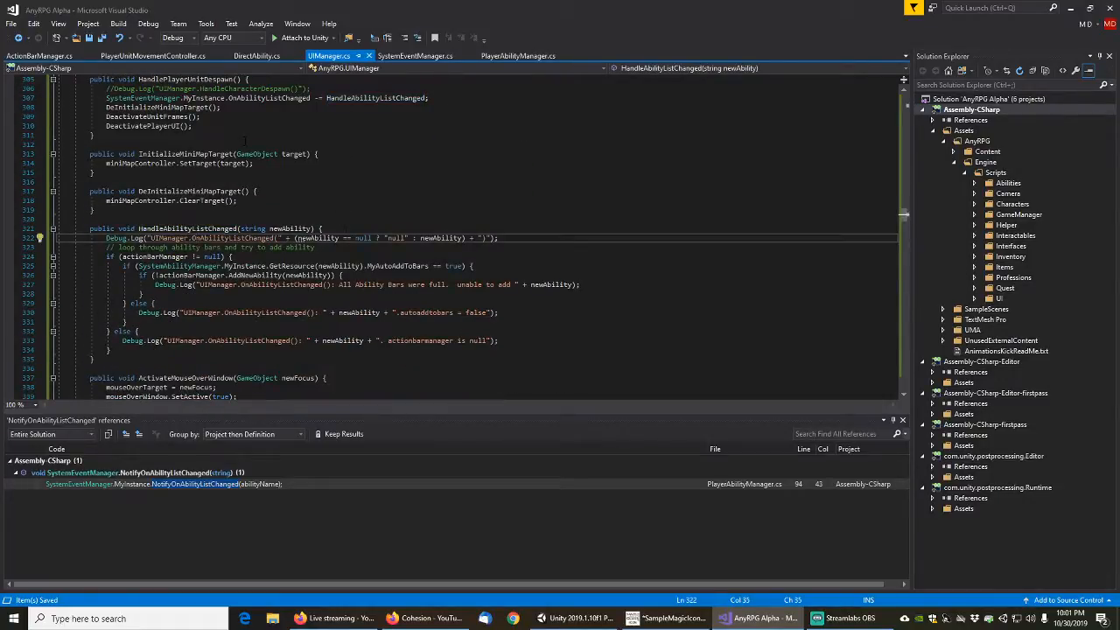
key(BackSpace)
key(BackSpace)
text(Handle)
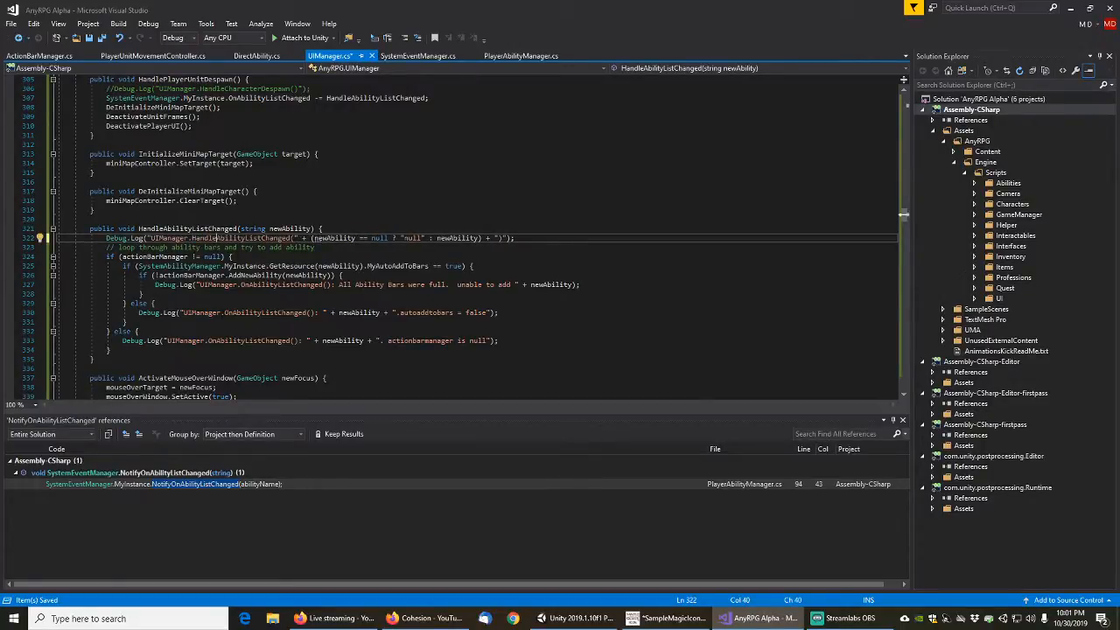
click(219, 312)
double_click(227, 238)
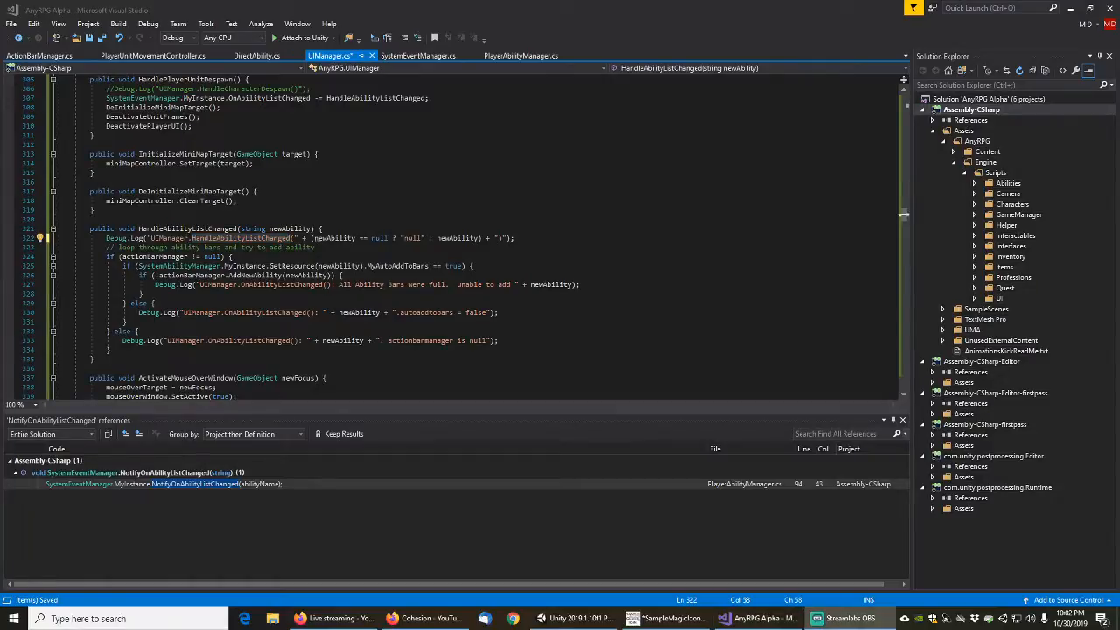
key(alt+Tab)
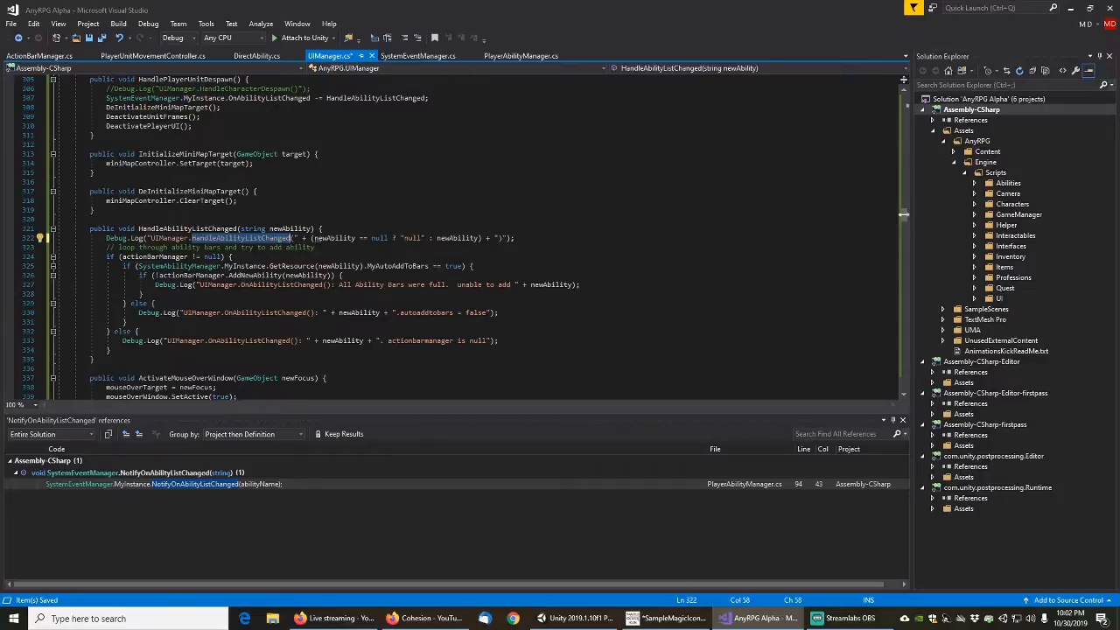
key(alt+Tab)
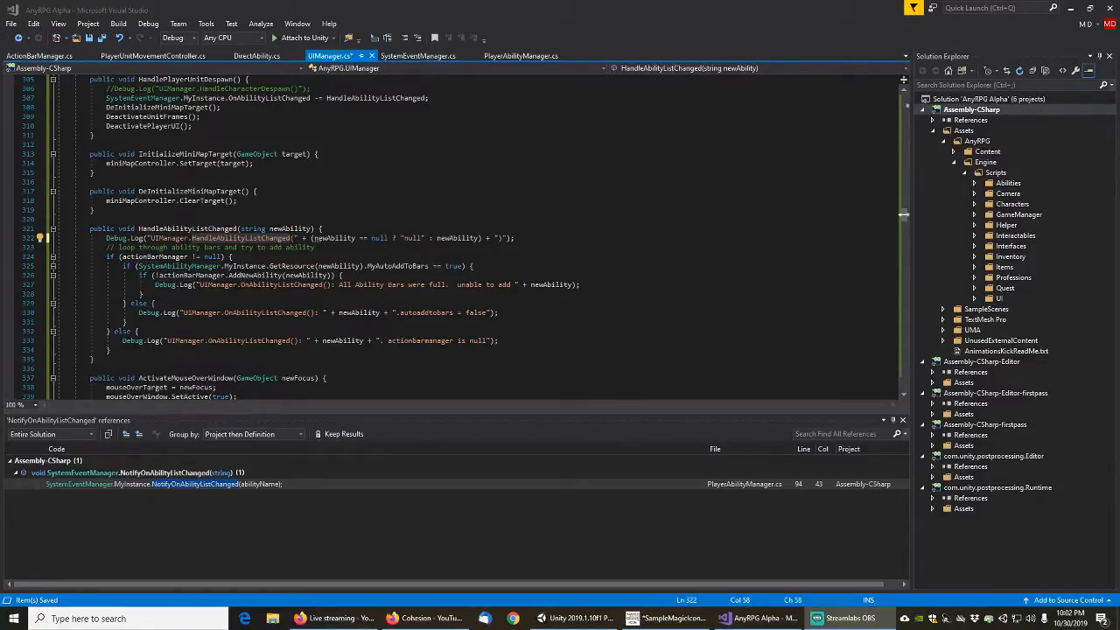
key(alt+Tab)
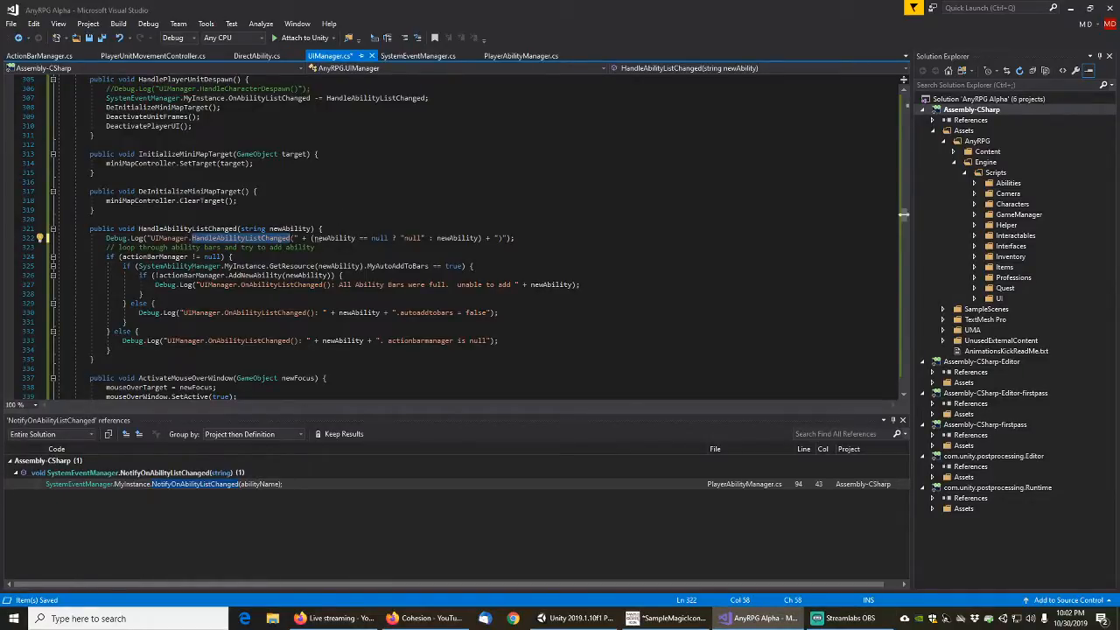
key(alt+Tab)
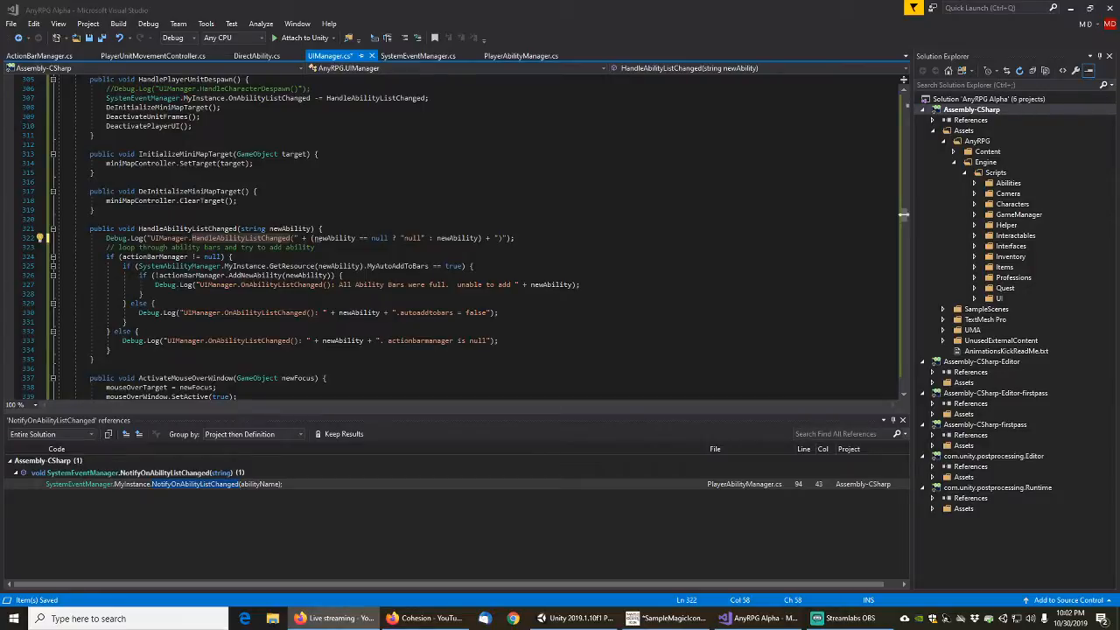
Put the name HandleAbilityListChanged into the method's remaining three Debug.Log messages and save UIManager.cs
click(235, 241)
key(ctrl+c)
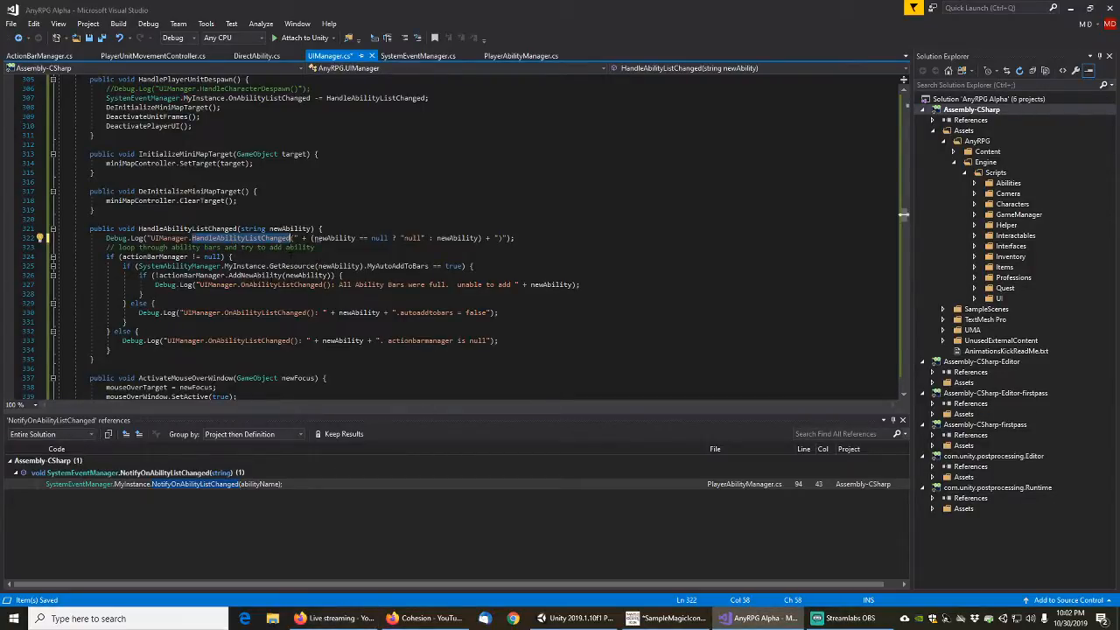
double_click(236, 284)
key(ctrl+v)
click(249, 313)
double_click(249, 313)
key(ctrl+v)
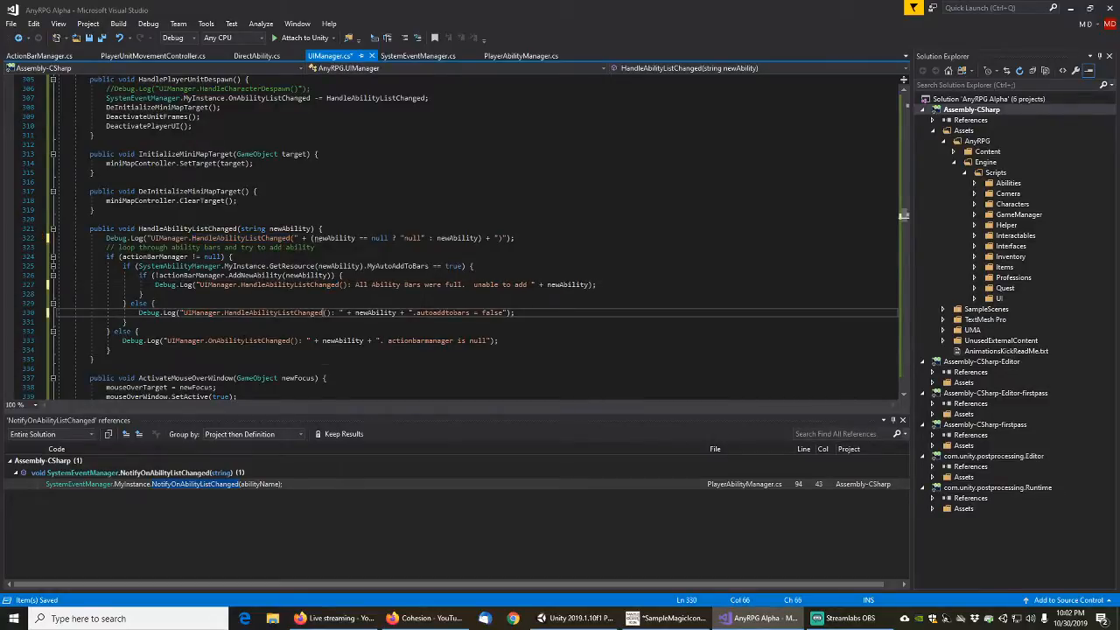
double_click(241, 340)
key(ctrl+v)
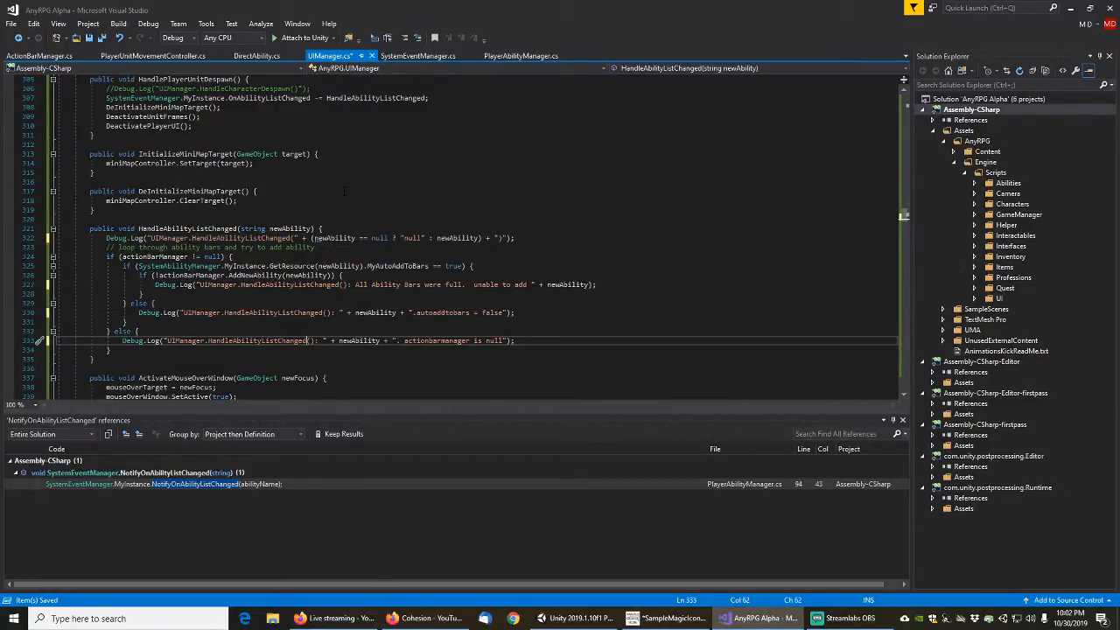
key(ctrl+s)
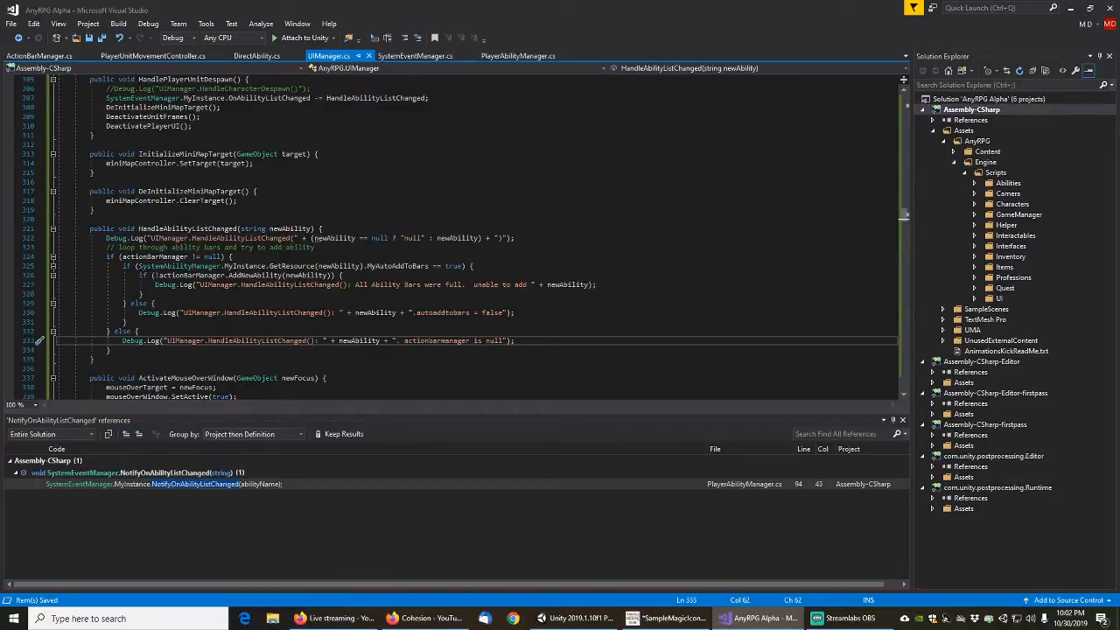
Switch to Unity, search the project assets for "loadgameman", and open the AlphaLoadGameManager scene
click(573, 618)
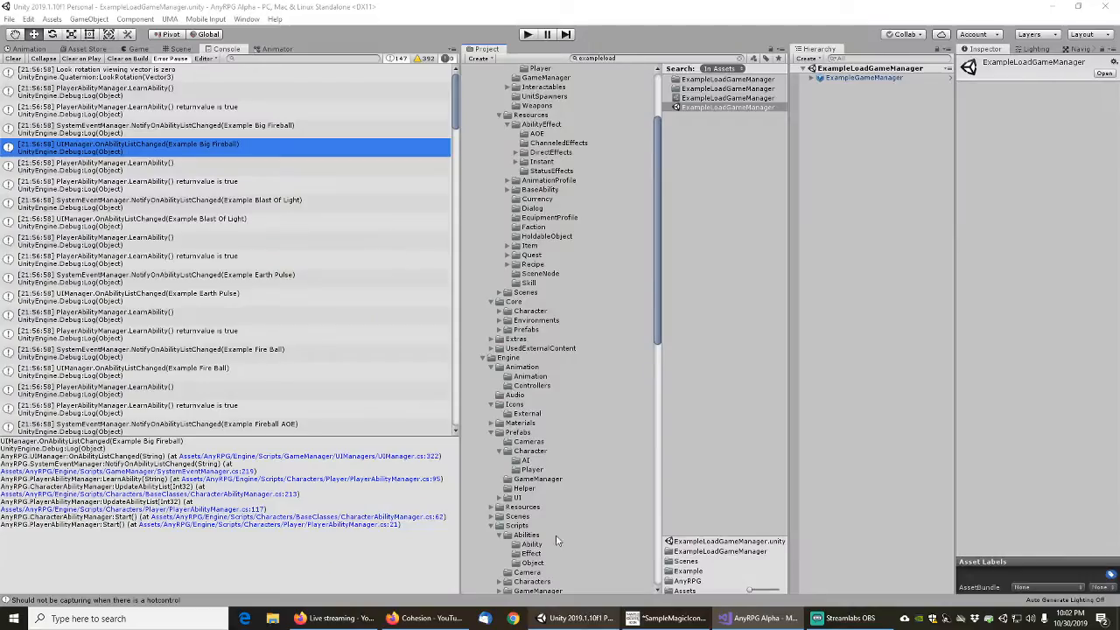
click(630, 58)
key(BackSpace)
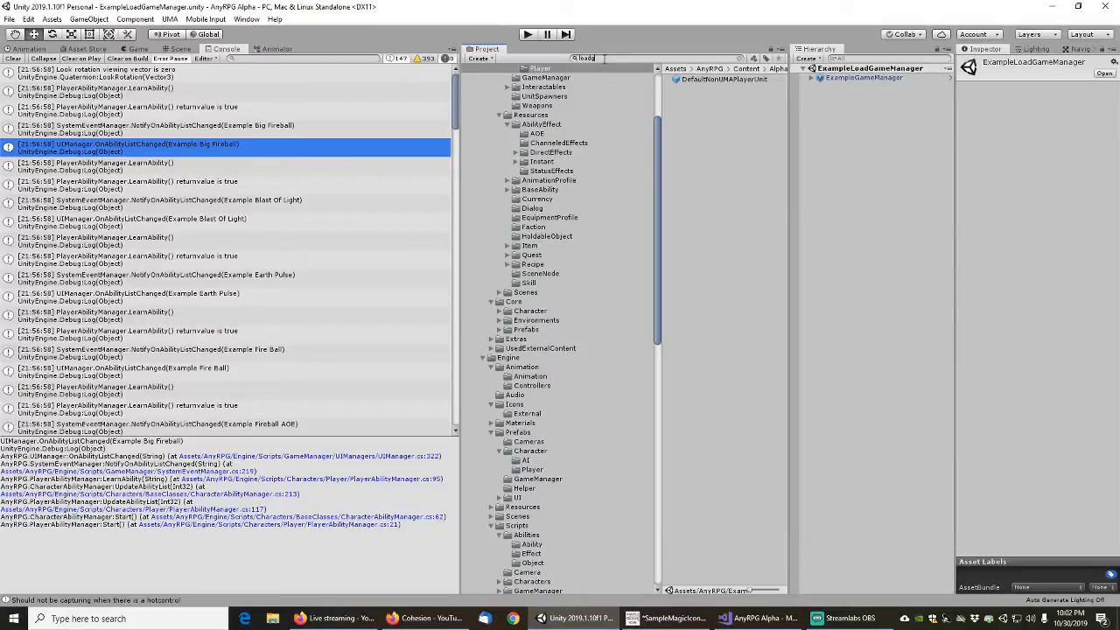
text(loadg)
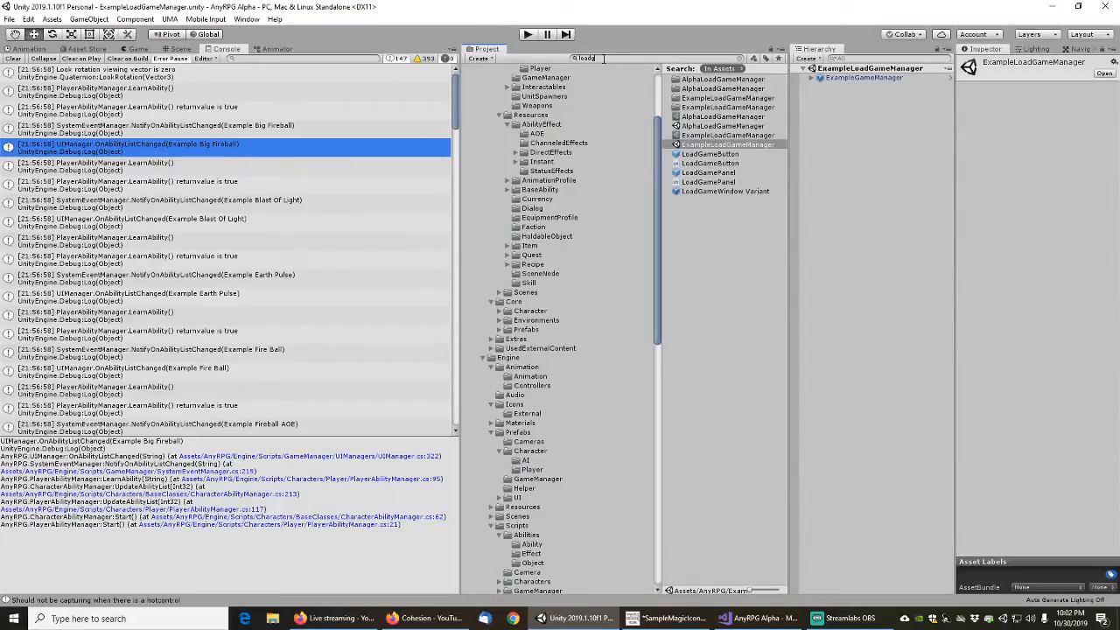
text(ameman)
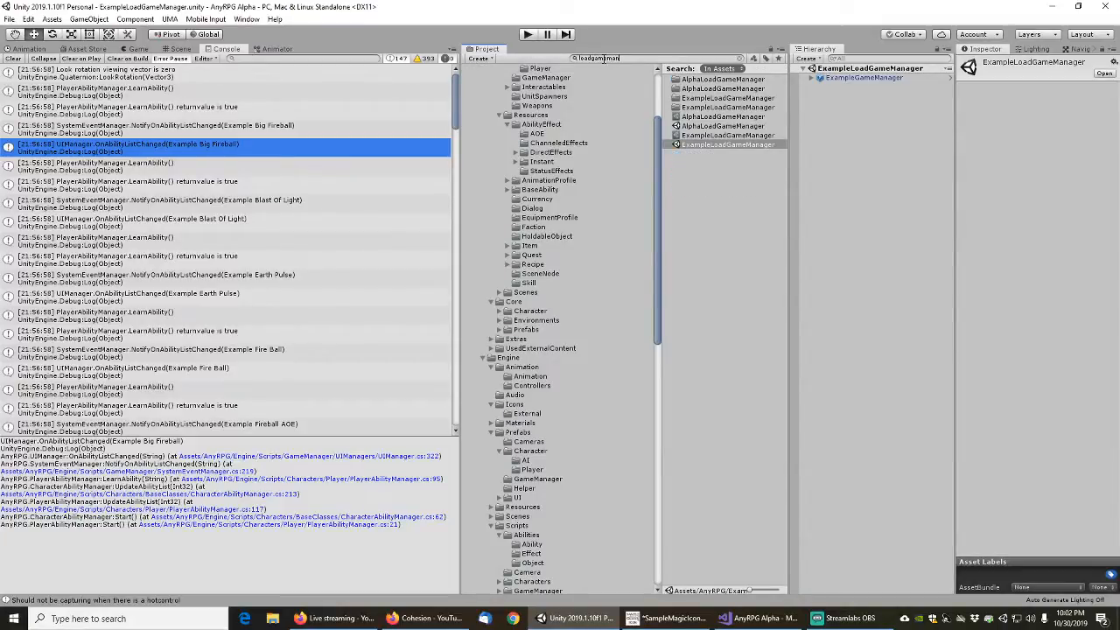
double_click(716, 126)
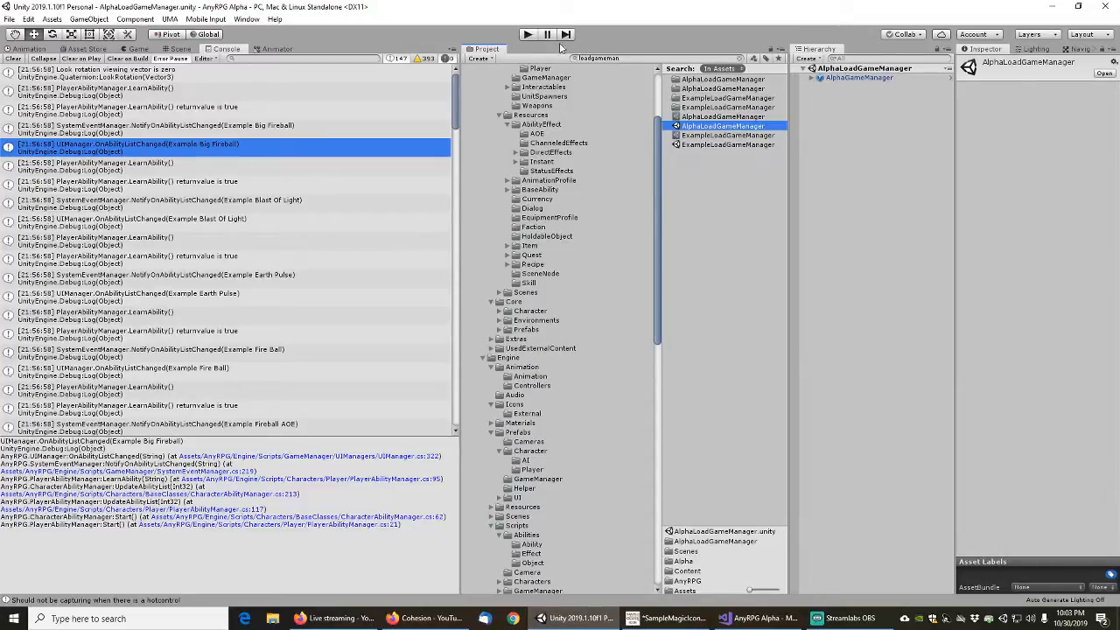
Run the Alpha scene, start a new game, cancel the opening cutscene, and pause play once the player has spawned
click(529, 35)
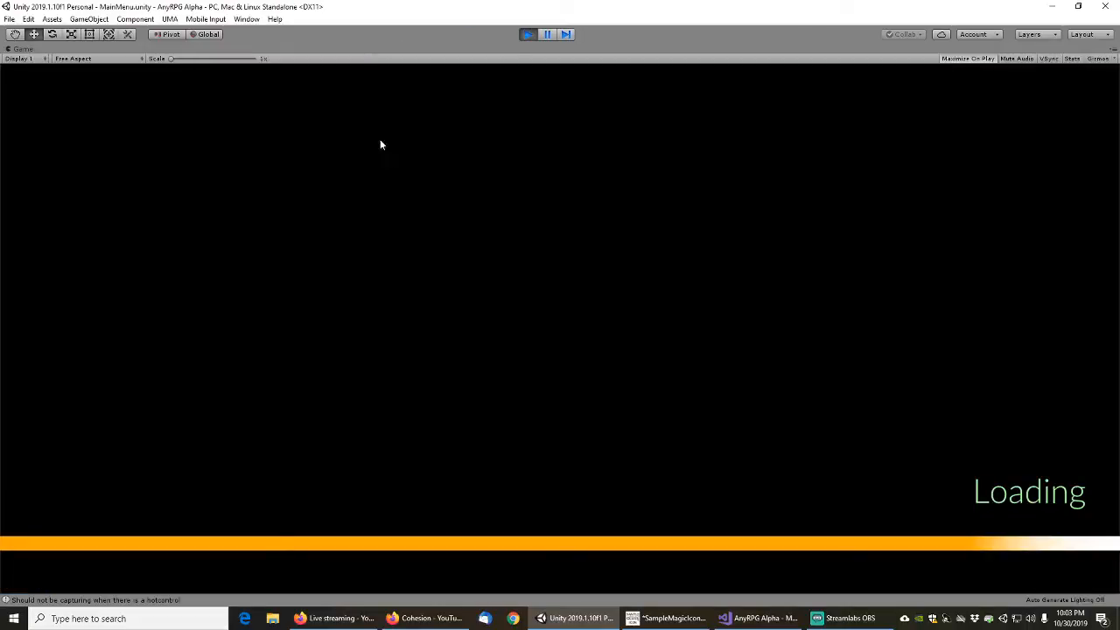
click(98, 388)
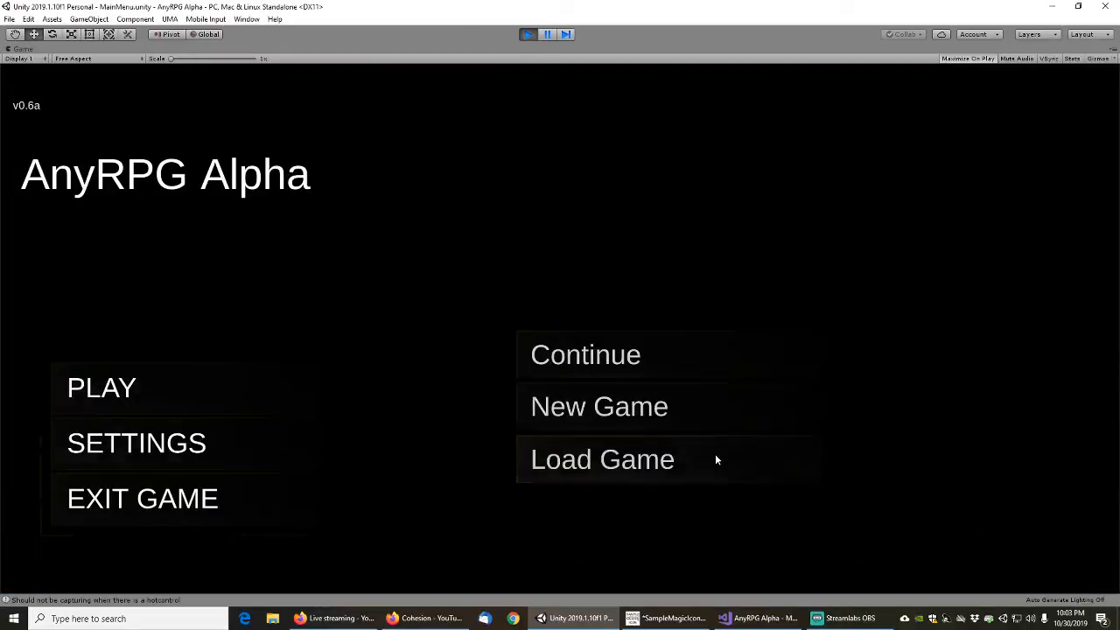
click(582, 411)
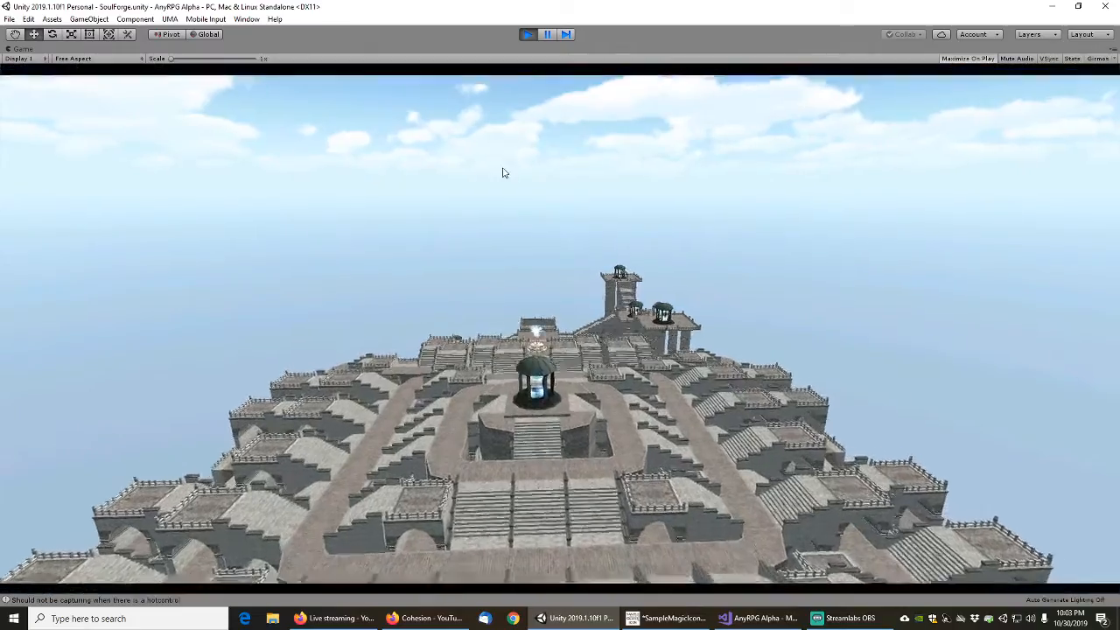
key(Escape)
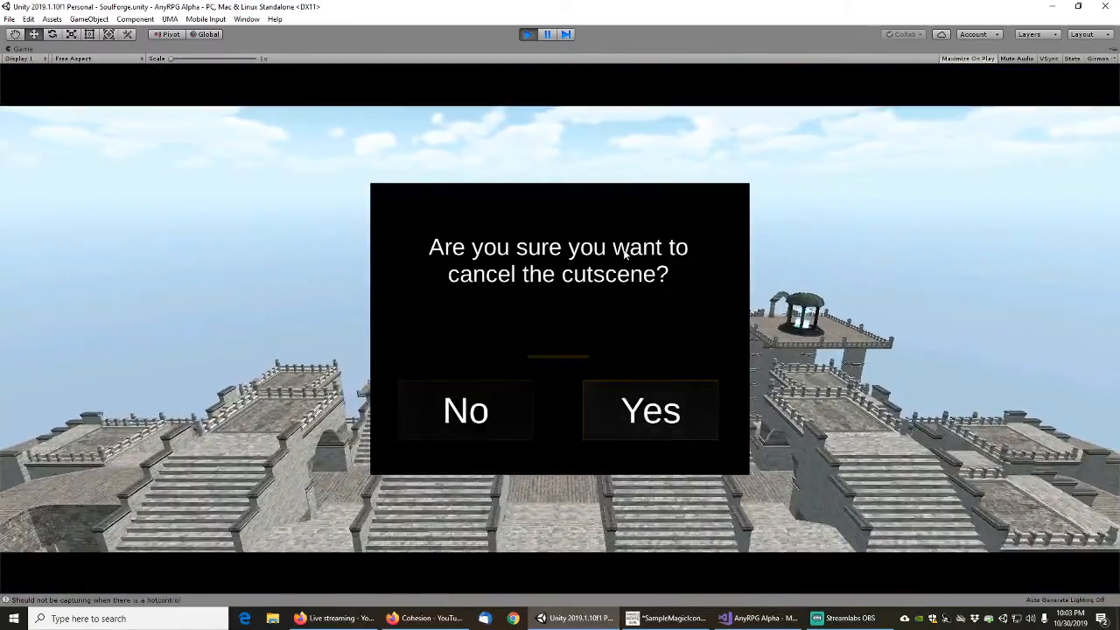
click(661, 422)
right_drag(624, 255, 604, 188)
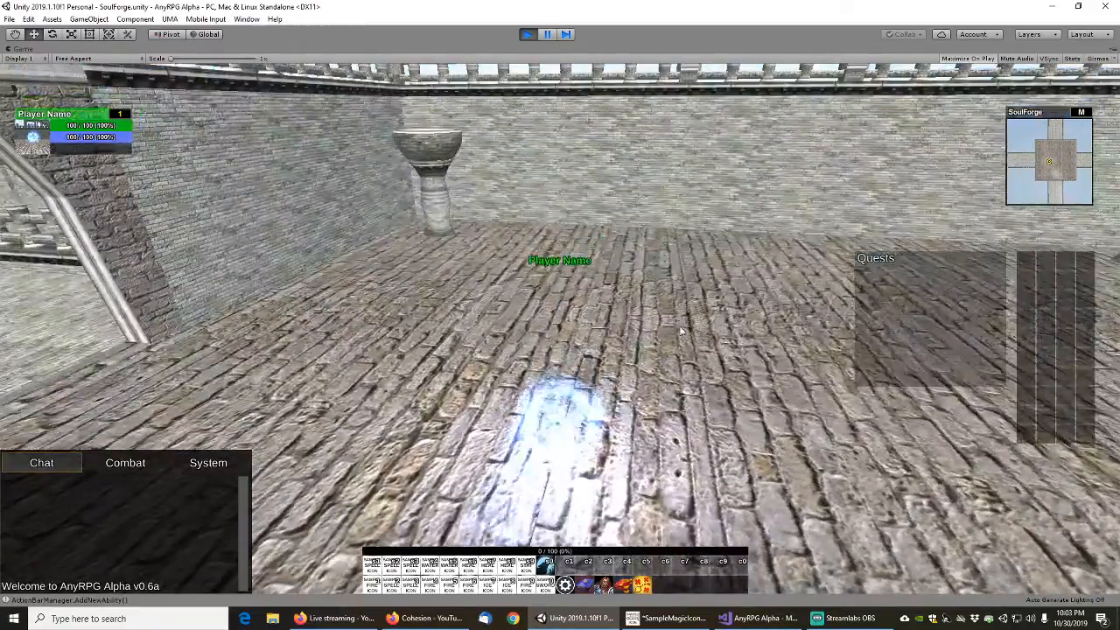
scroll(605, 188, down, 2)
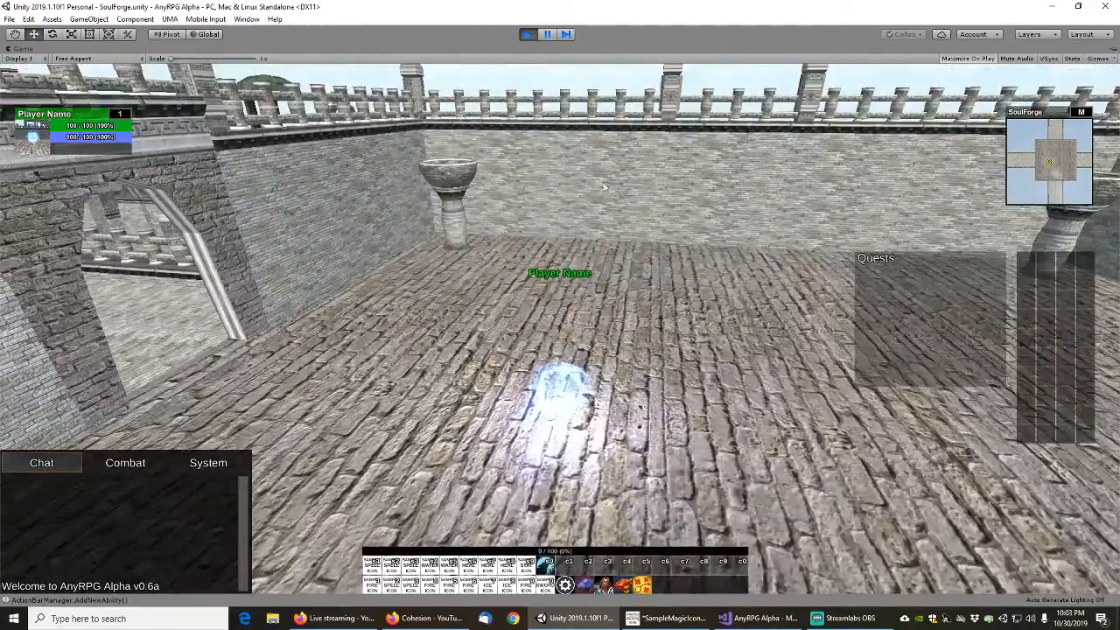
click(549, 35)
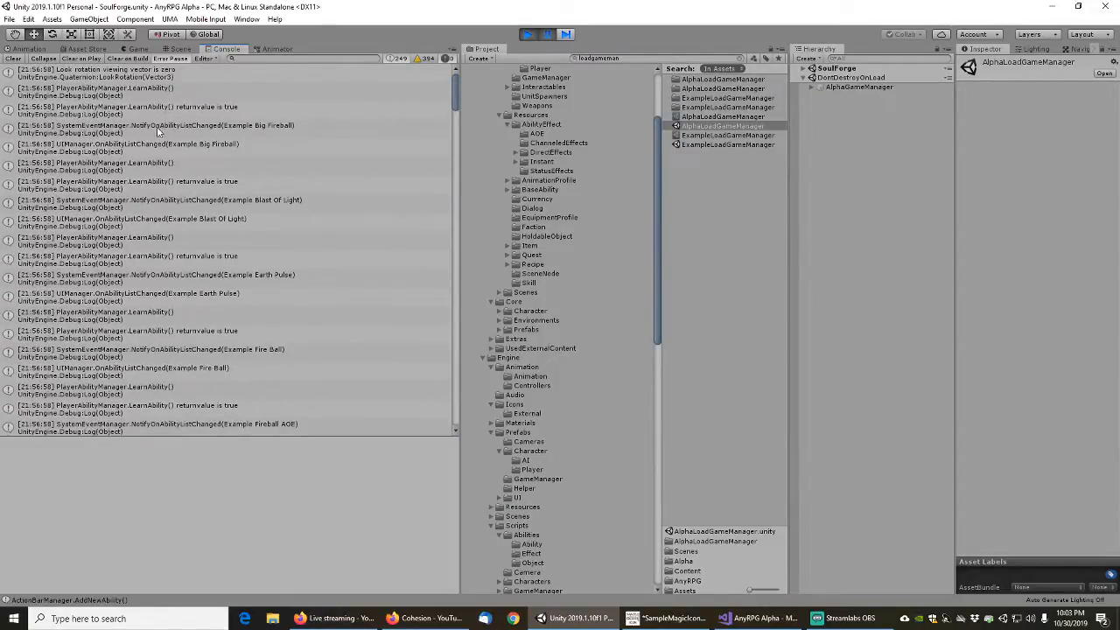
Open the source line of the UIManager.OnAbilityListChanged(Example Big Fireball) console message, and return to Unity
click(159, 147)
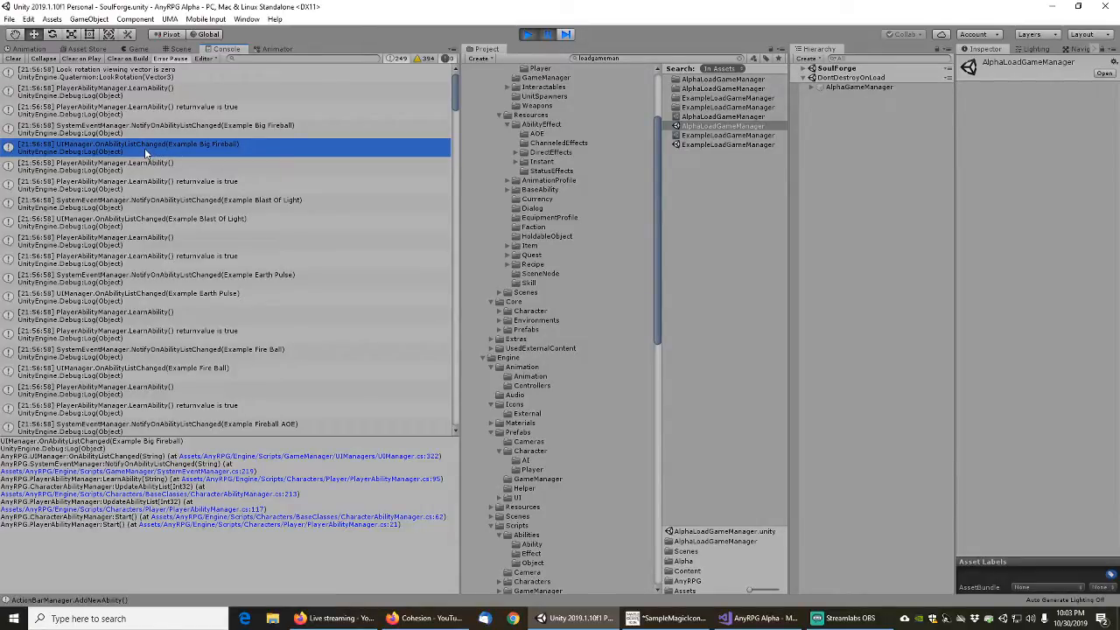
double_click(144, 148)
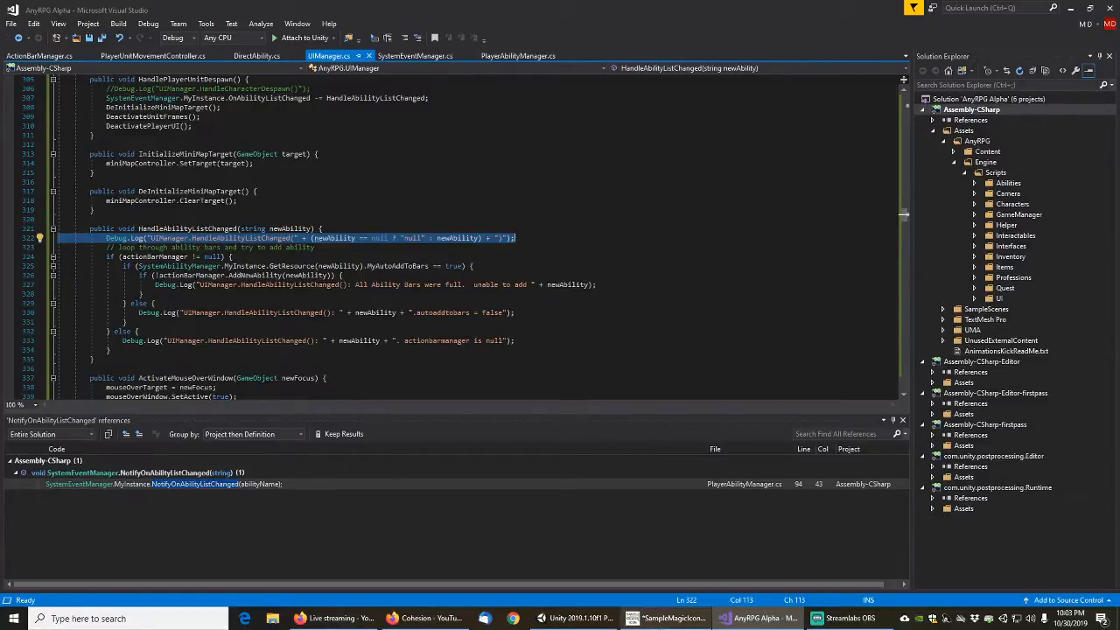
click(573, 618)
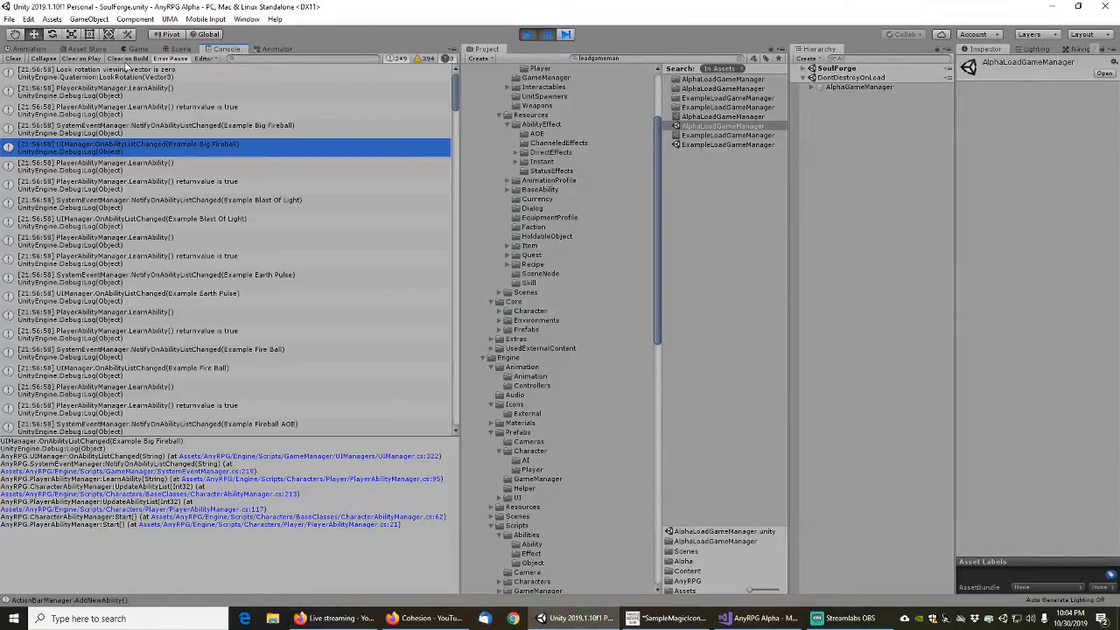
Find the UIManager.HandleCharacterSpawn() message from the latest run in the console log and open its source line
drag(455, 91, 507, 279)
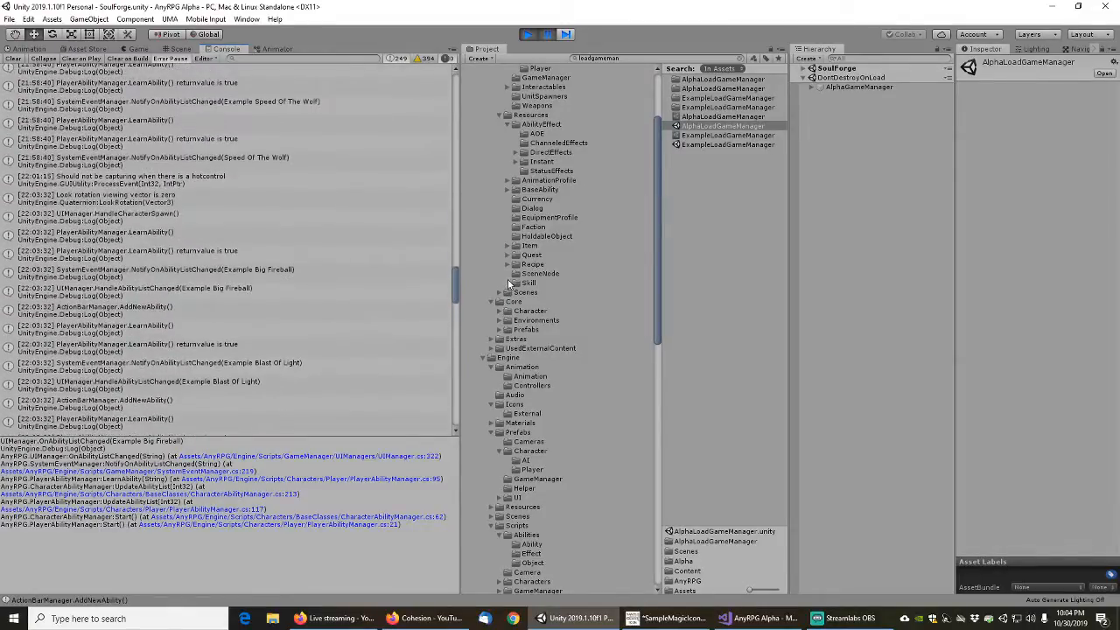
click(140, 217)
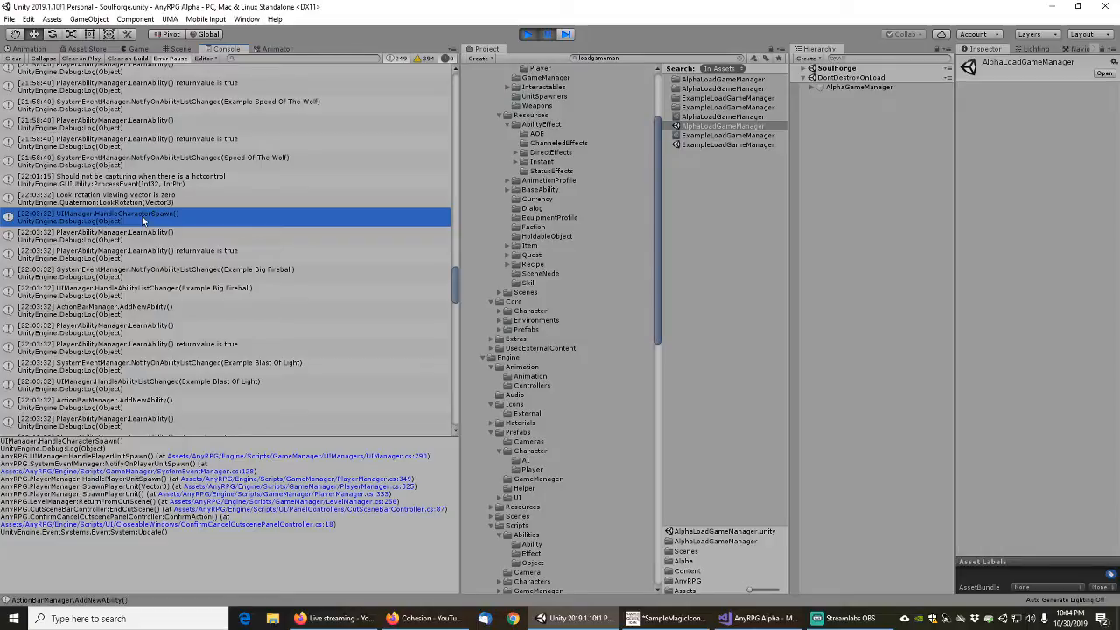
double_click(145, 221)
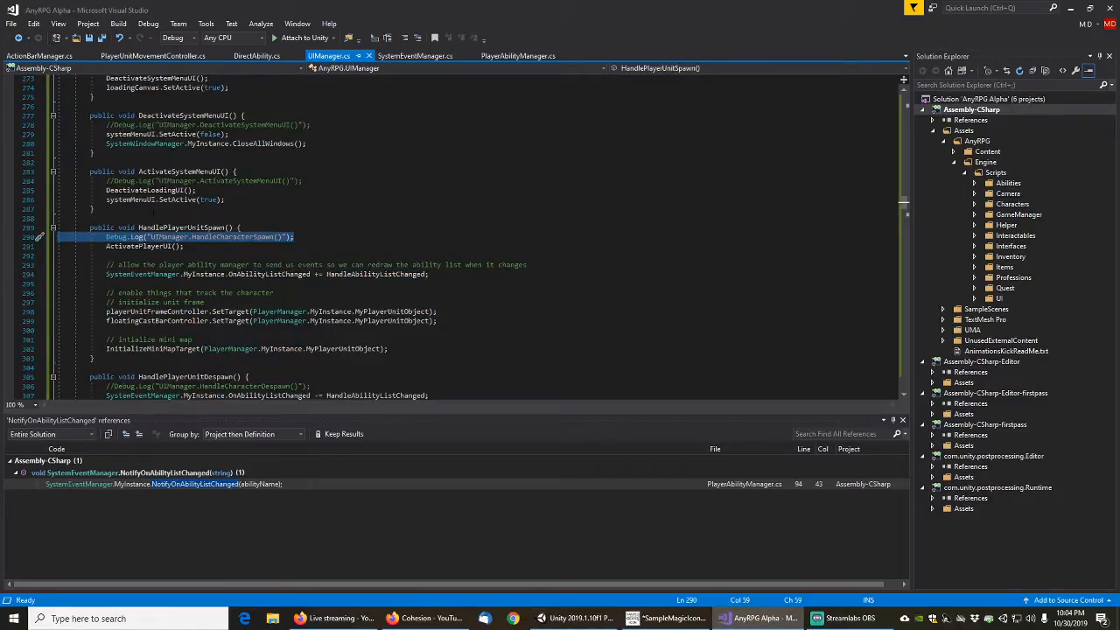
Change the Debug.Log message in HandlePlayerUnitSpawn to "UIManager.HandlePlayerUnitSpawn()", save UIManager.cs, and switch to Unity
click(225, 229)
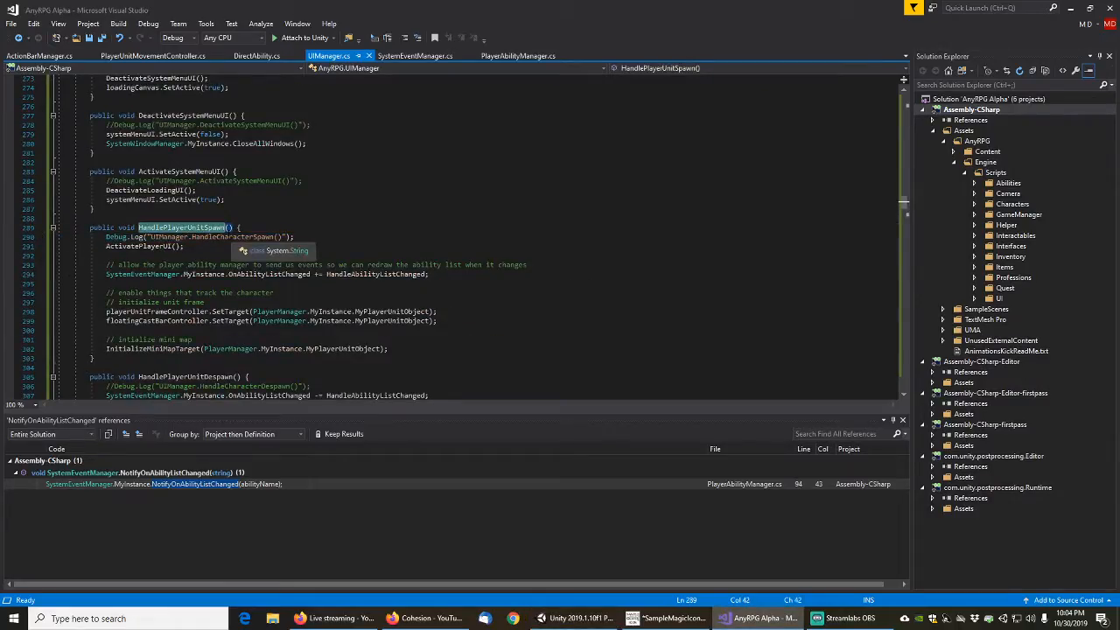
double_click(222, 236)
text(HandlePlayerUnitSpawn)
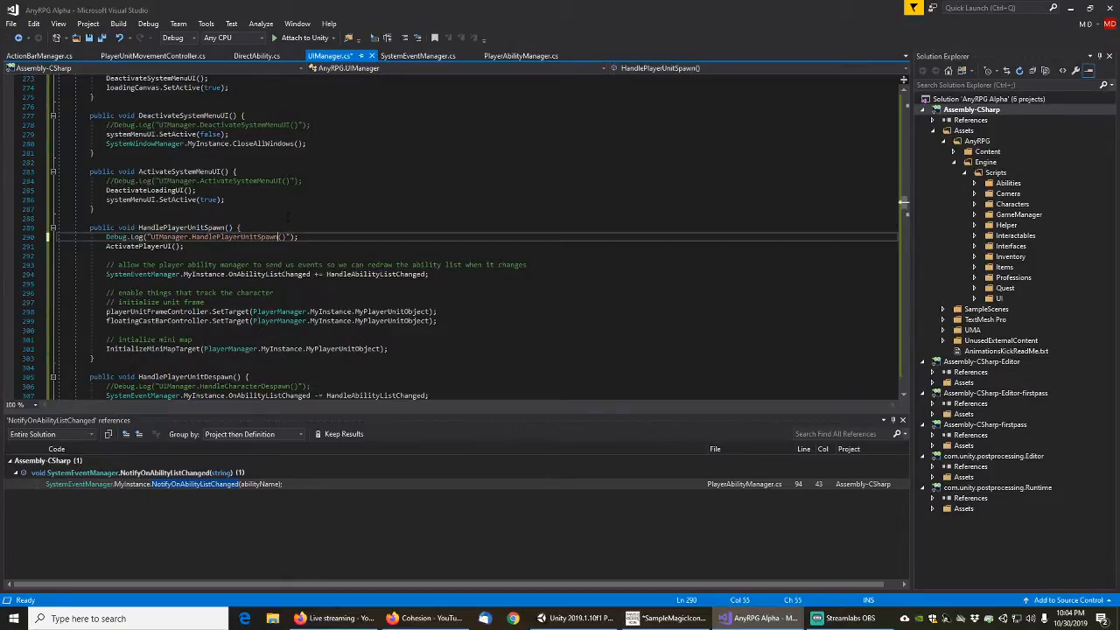
click(574, 618)
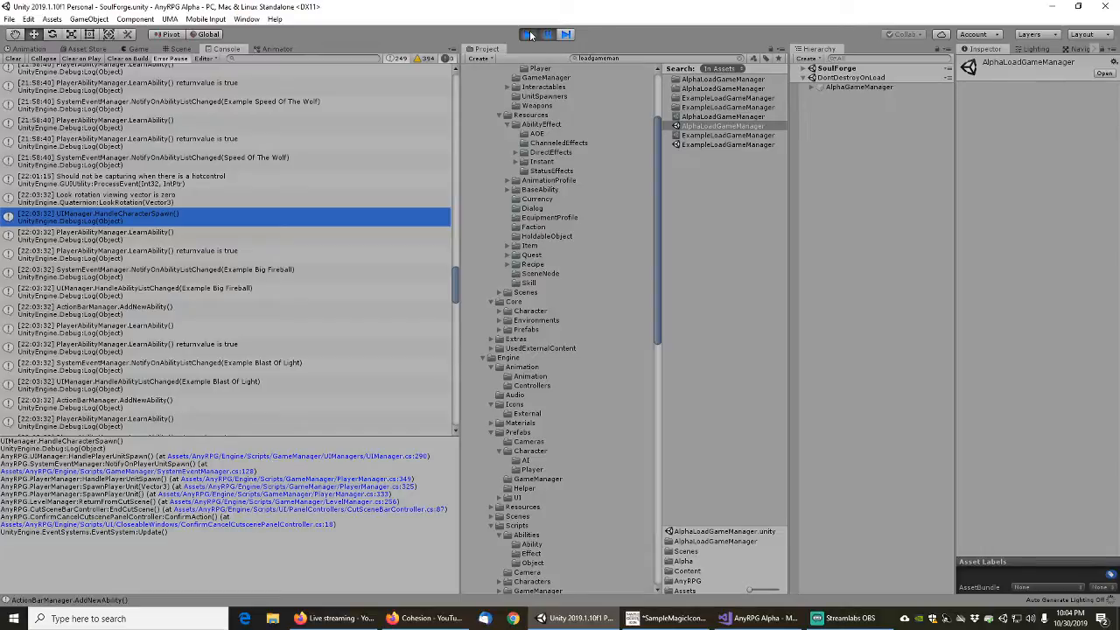
Stop play mode and select the first PlayerAbilityManager.LearnAbility() message after the latest HandleCharacterSpawn() entry to inspect its call stack
click(529, 34)
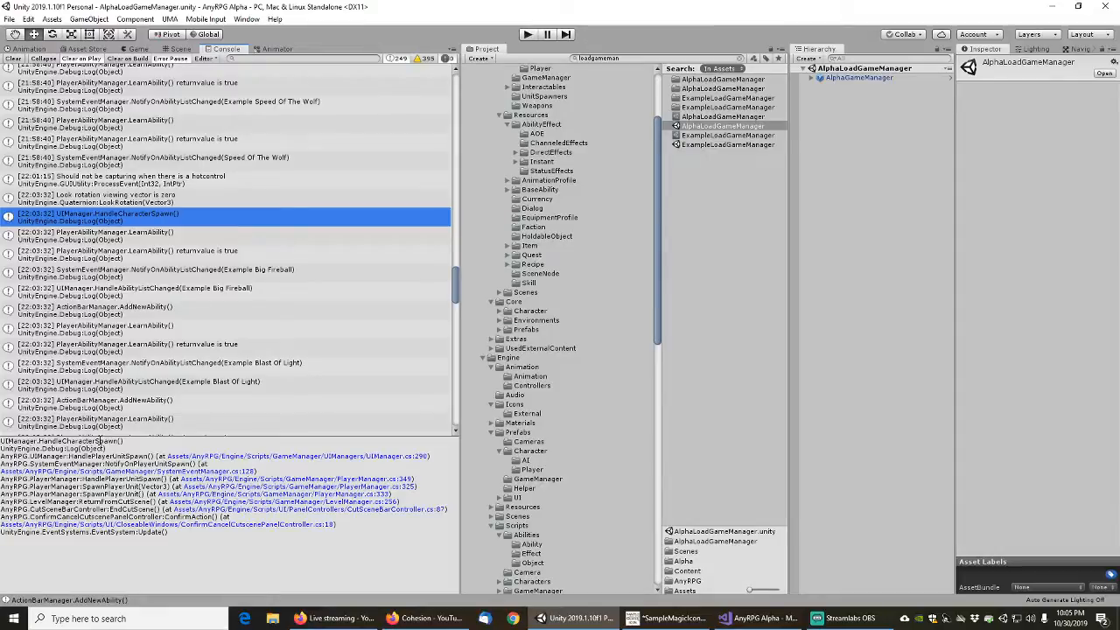
click(156, 235)
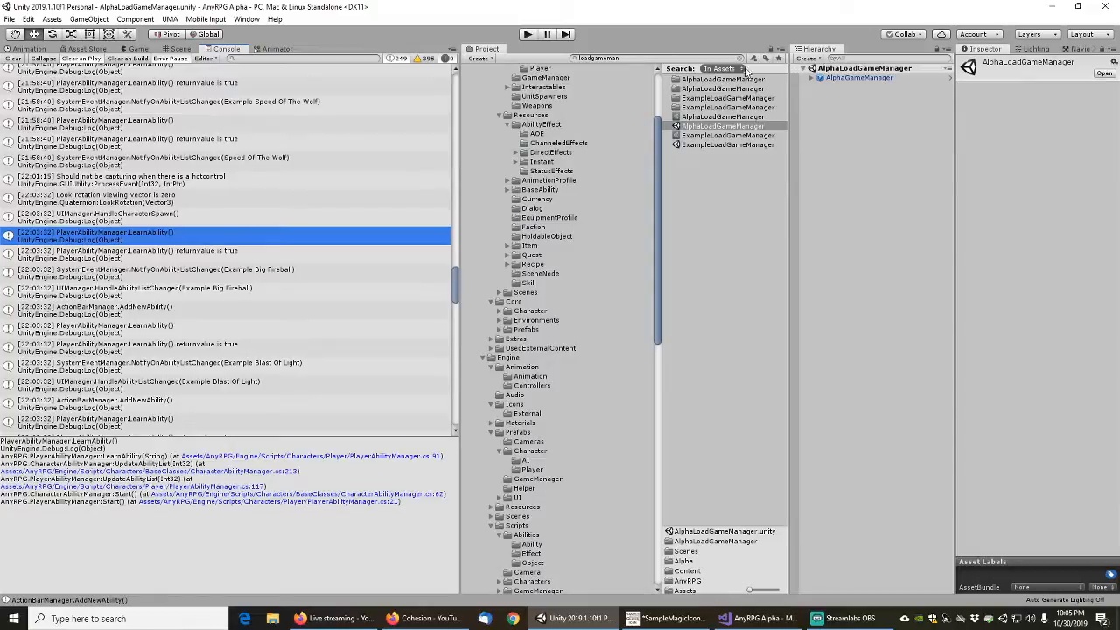
Clear the project search, select the DefaultNonUMAPlayerUnit prefab, and examine all its components in a widened Inspector
click(634, 59)
key(BackSpace)
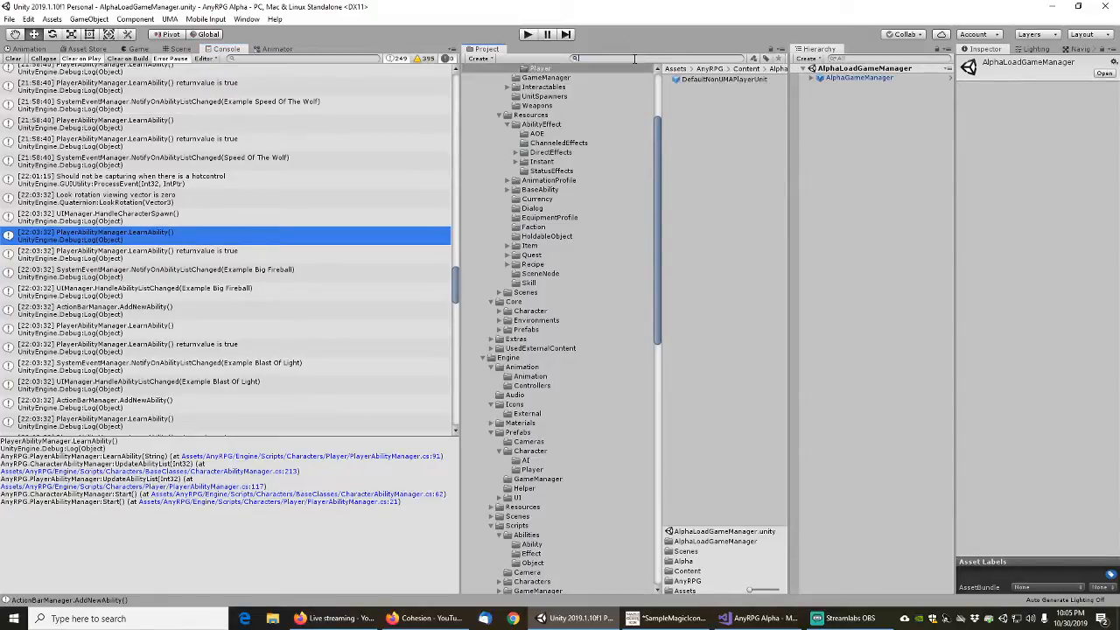
click(709, 80)
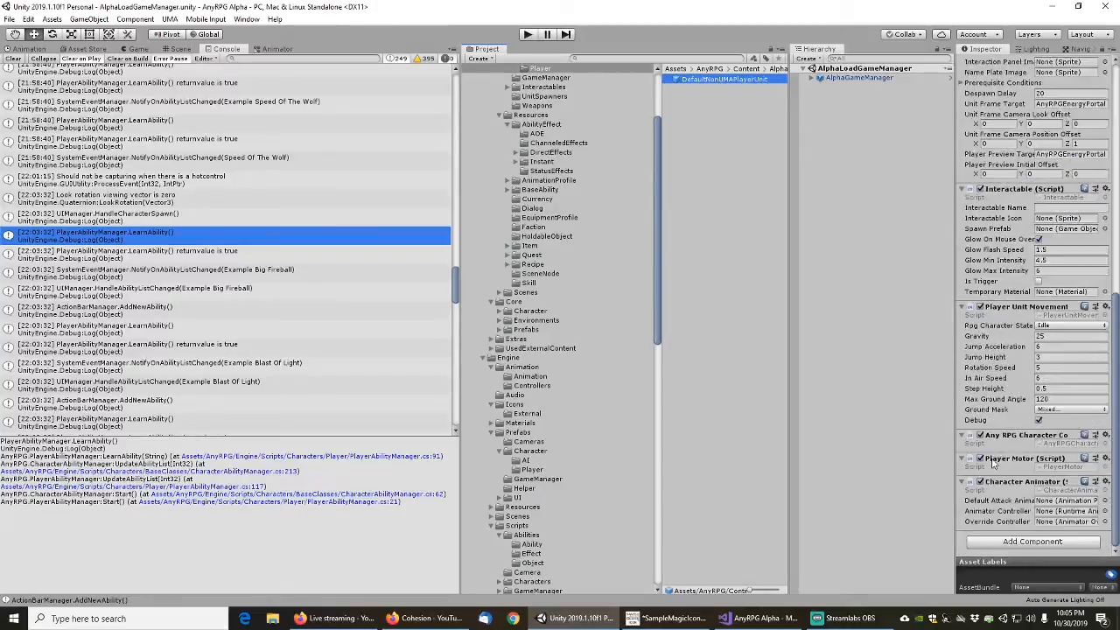
scroll(998, 468, down, 5)
scroll(1011, 258, up, 5)
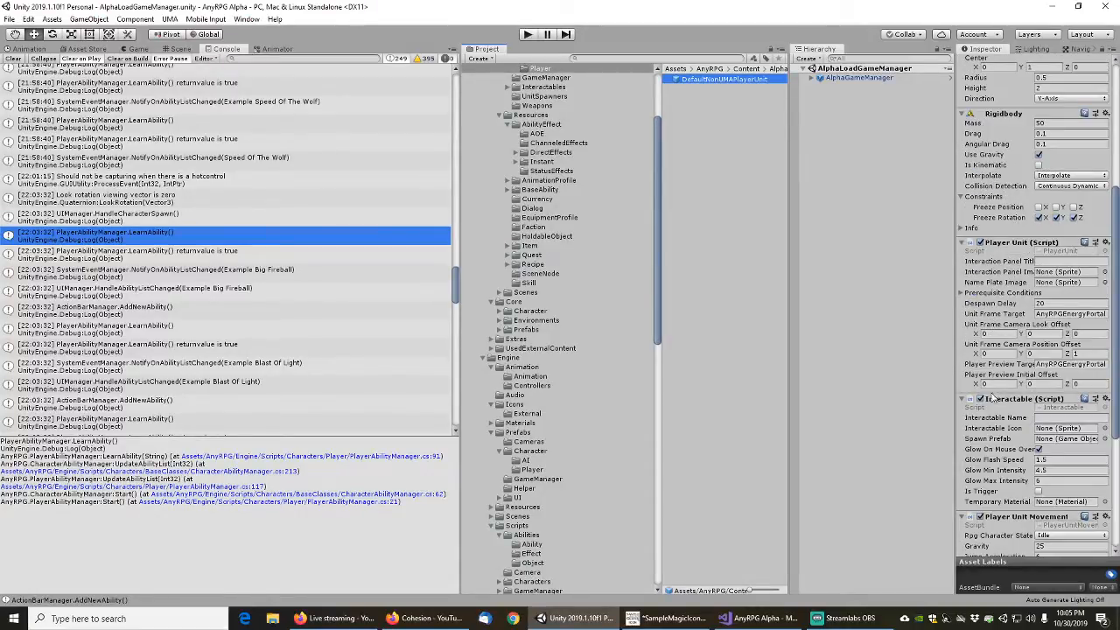
scroll(1005, 313, up, 5)
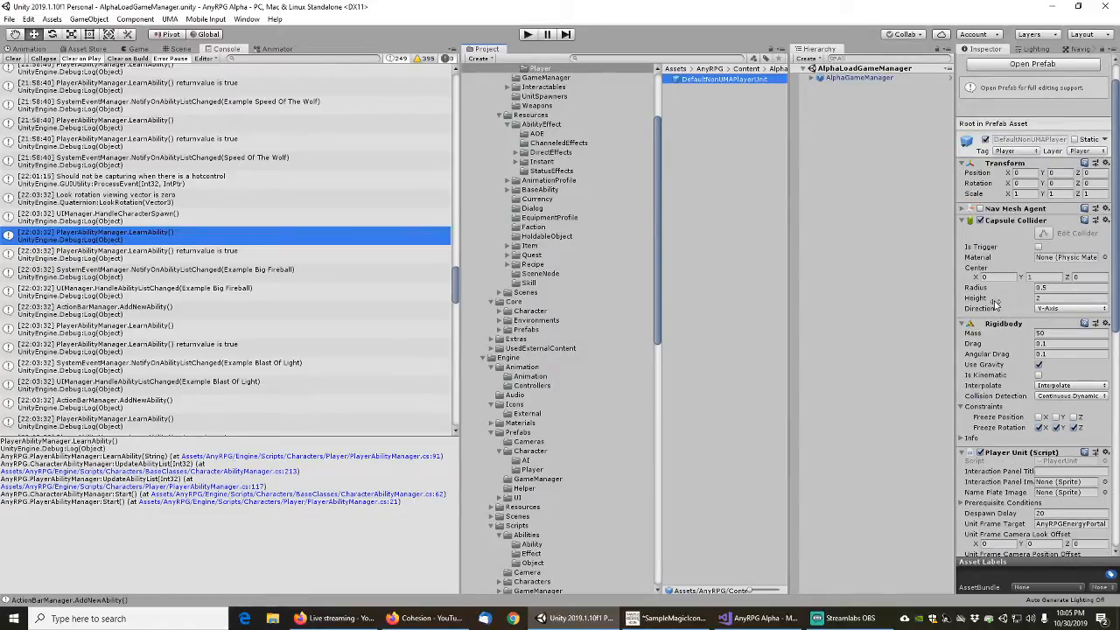
scroll(1004, 288, down, 5)
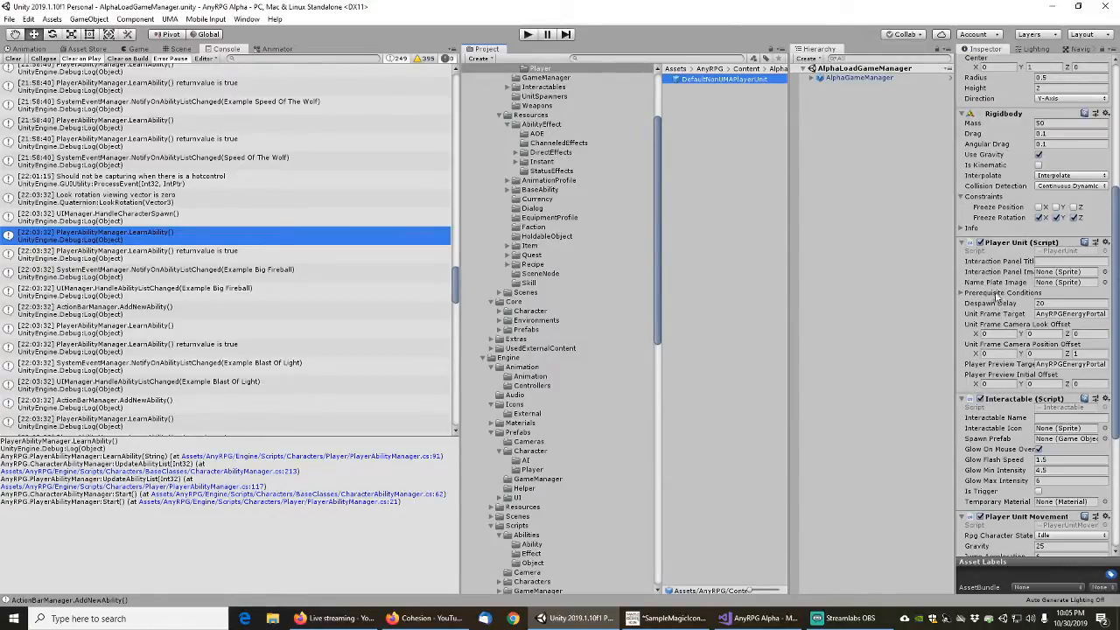
scroll(994, 292, down, 5)
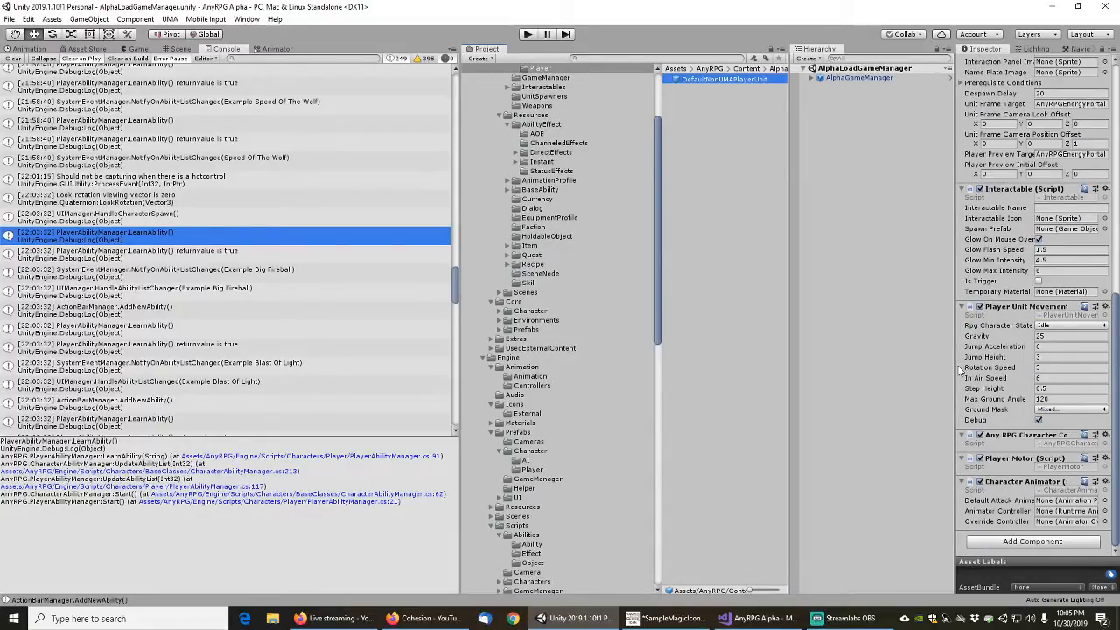
drag(957, 371, 893, 376)
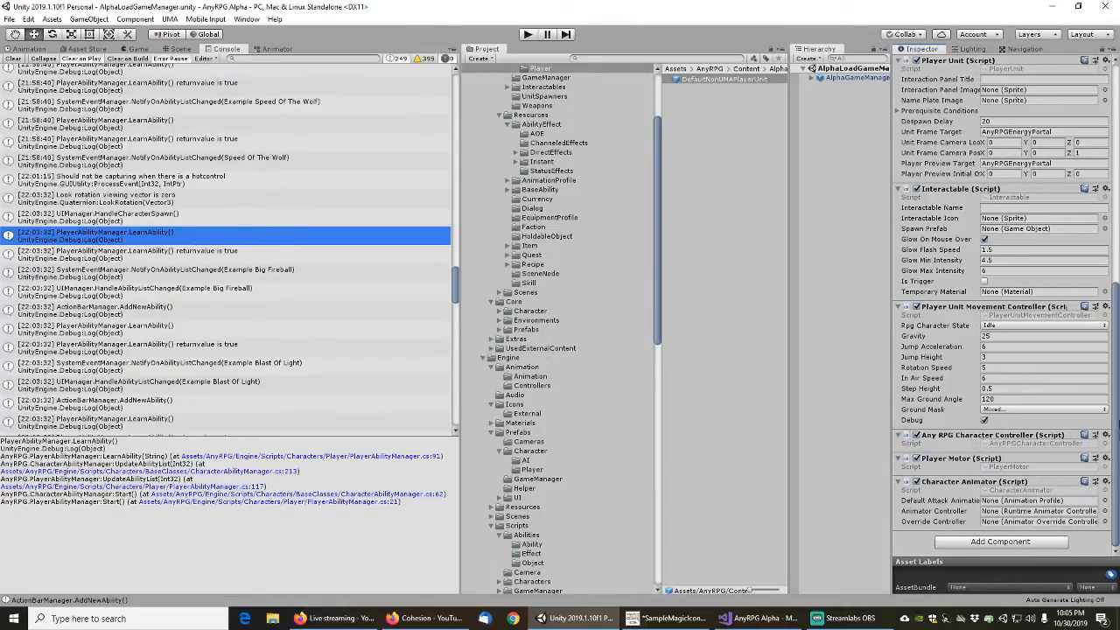
drag(1116, 375, 1117, 167)
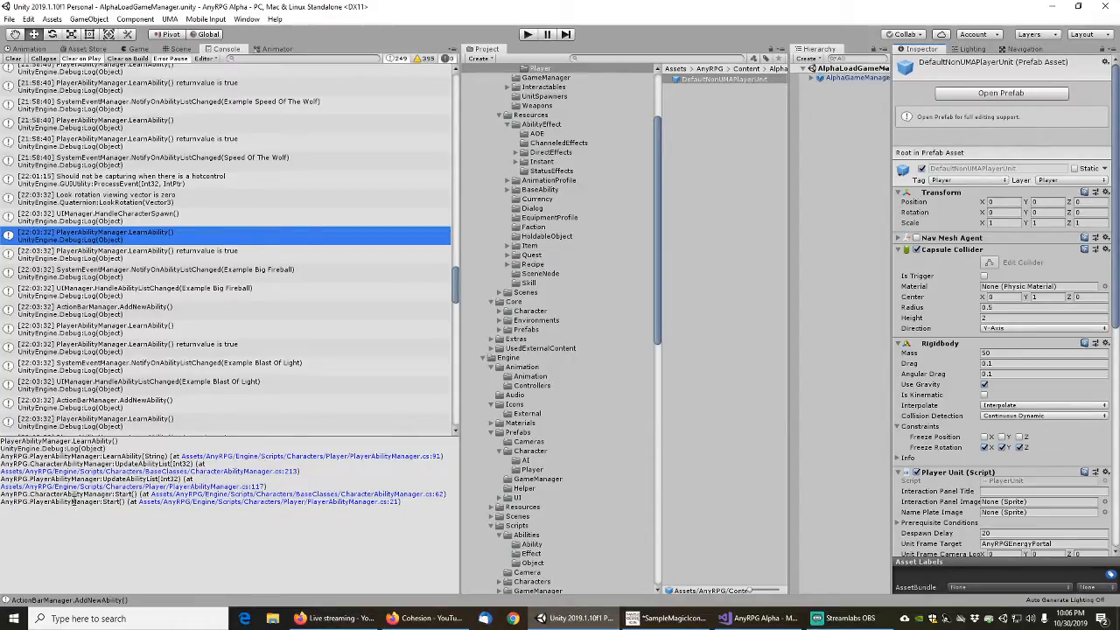
From the call stack, open the PlayerAbilityManager.Start() source line, uncomment the Debug.Log call in Start(), save the file, and return to Unity
click(210, 502)
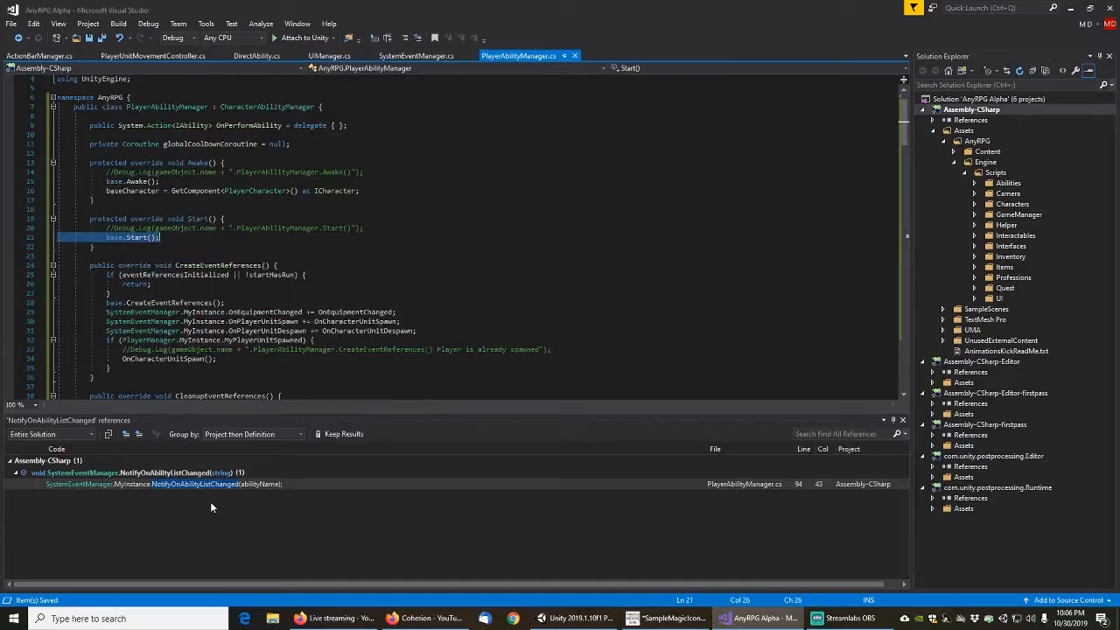
click(177, 228)
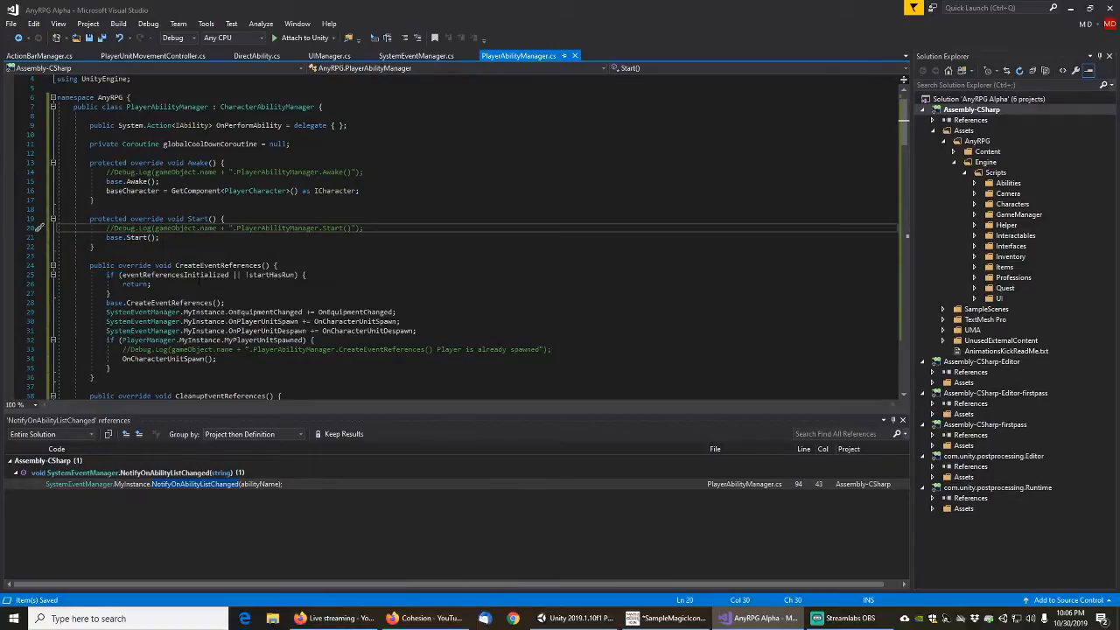
key(Delete)
key(Delete)
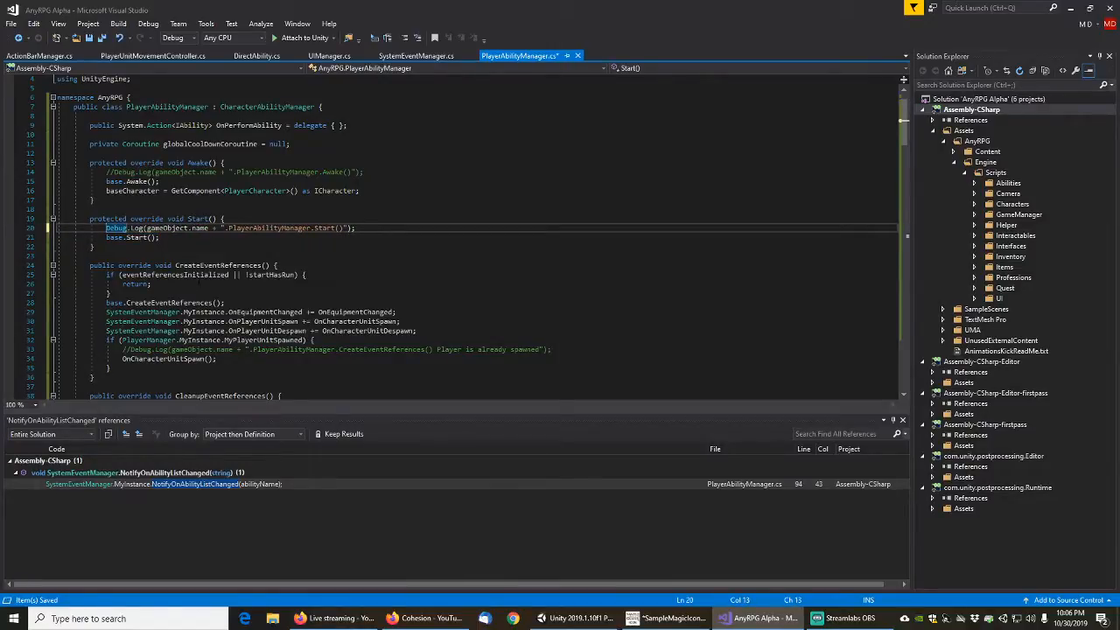
key(ctrl+s)
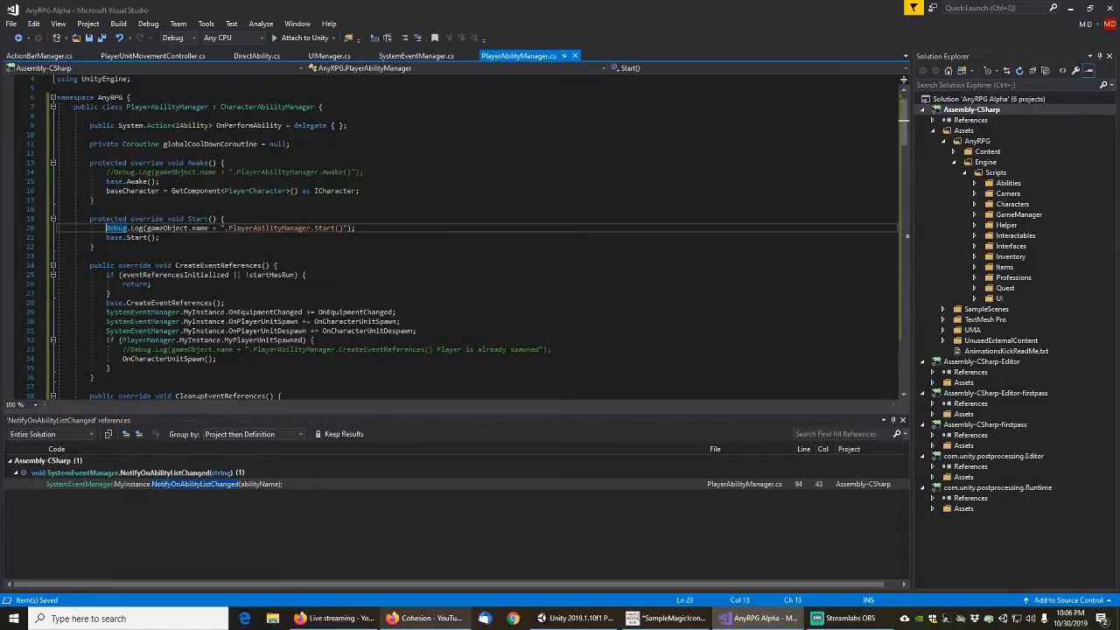
click(573, 619)
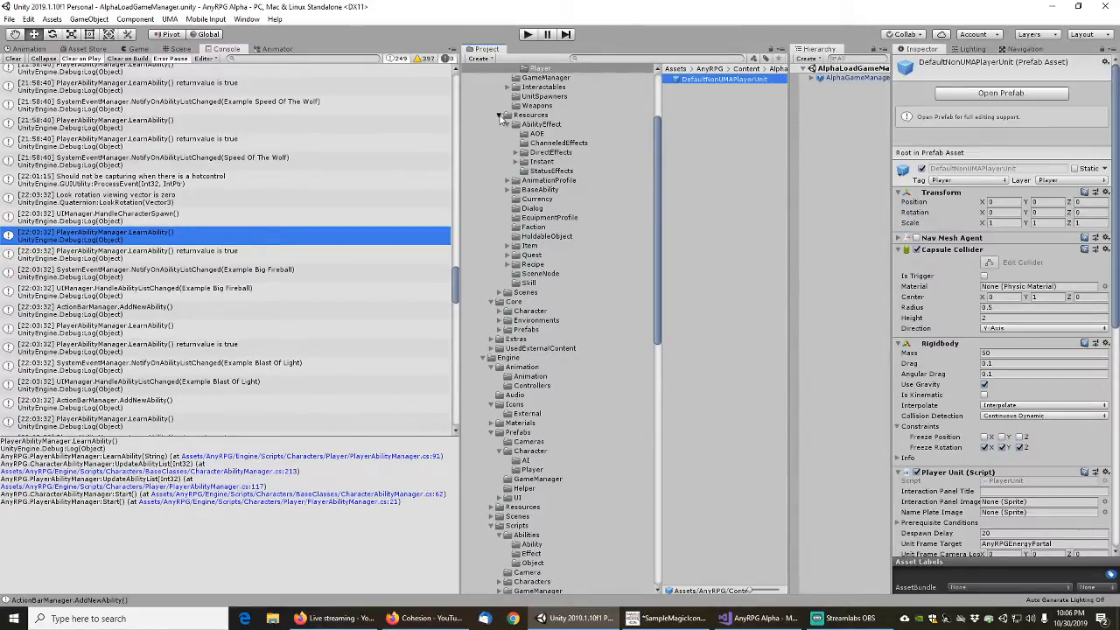
Collapse unneeded project folders, select DefaultUMAPlayerUnit in Engine/Prefabs/Character/Player, and examine the prefab's components
click(499, 115)
click(492, 237)
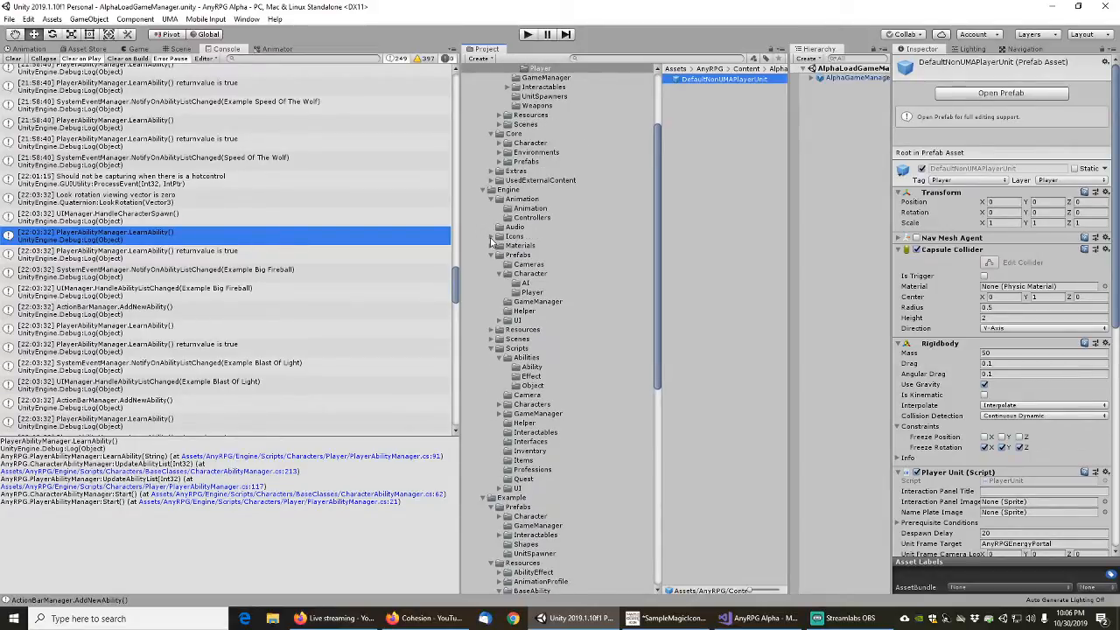
click(491, 200)
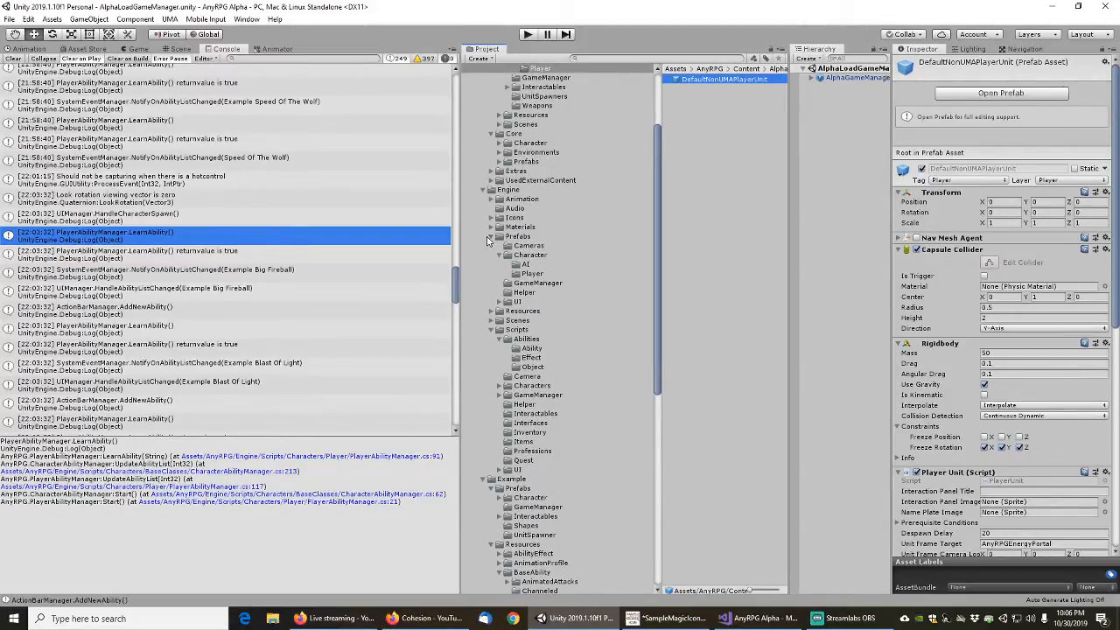
click(491, 236)
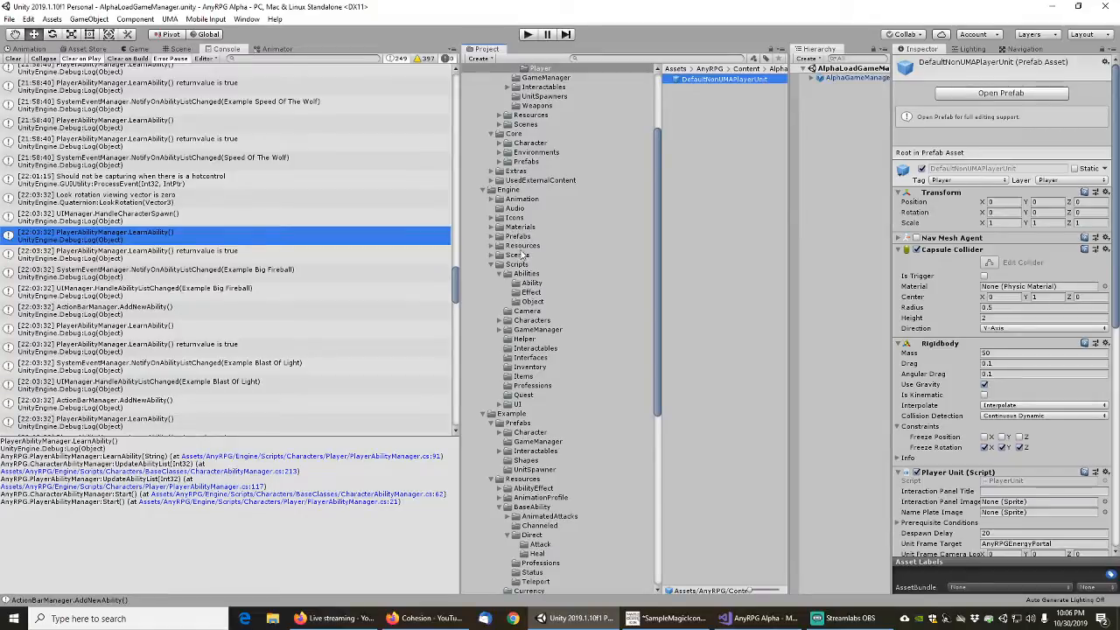
click(516, 238)
click(491, 237)
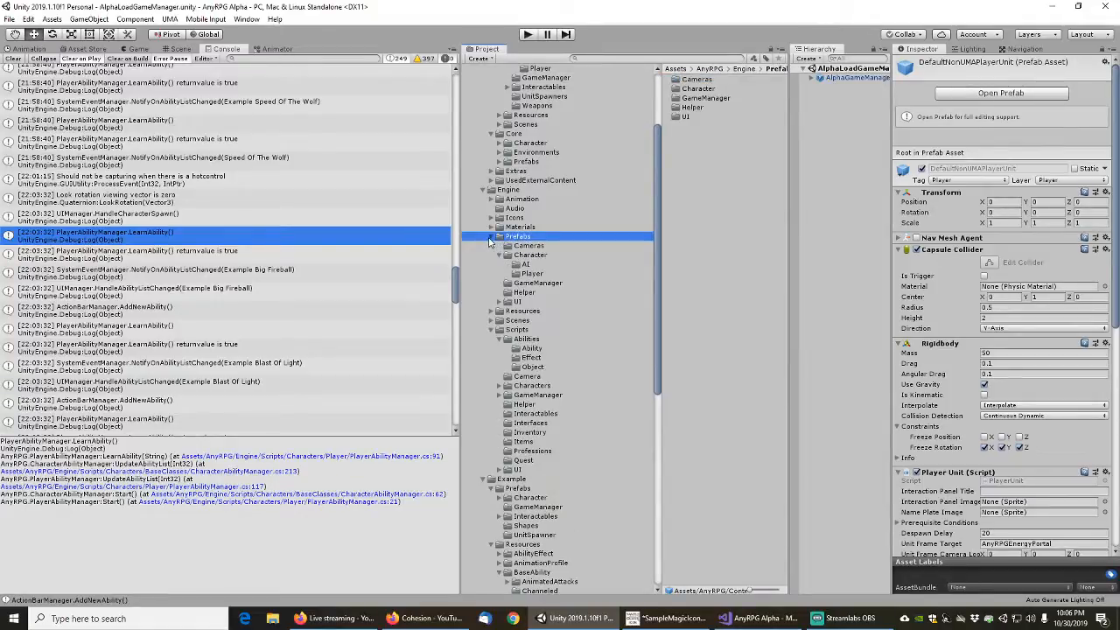
click(532, 275)
click(718, 81)
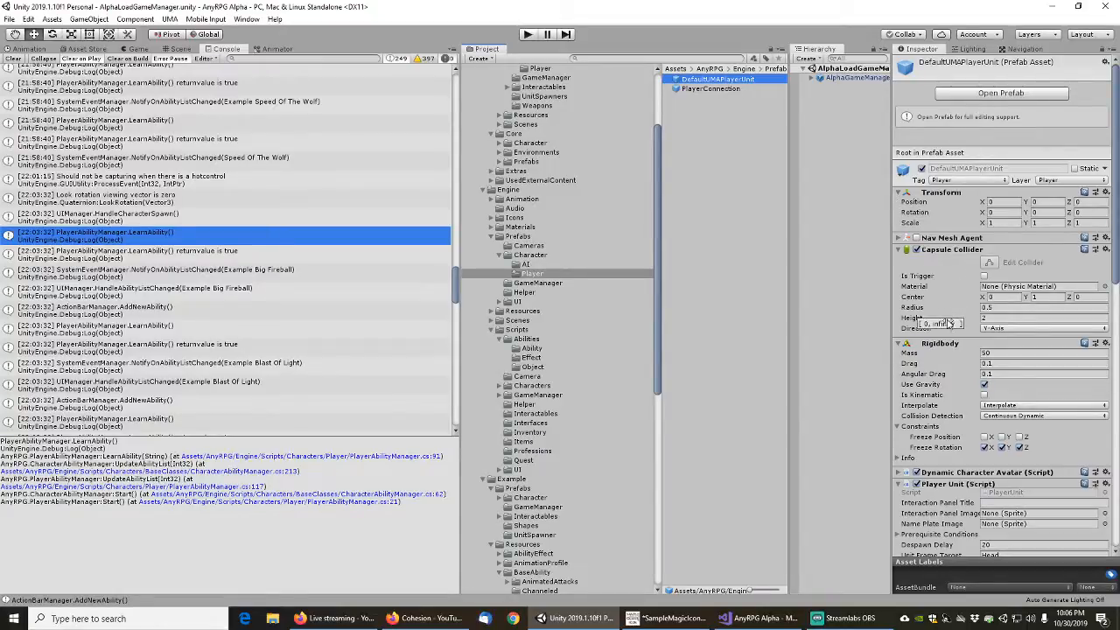
scroll(947, 364, down, 3)
scroll(936, 368, down, 3)
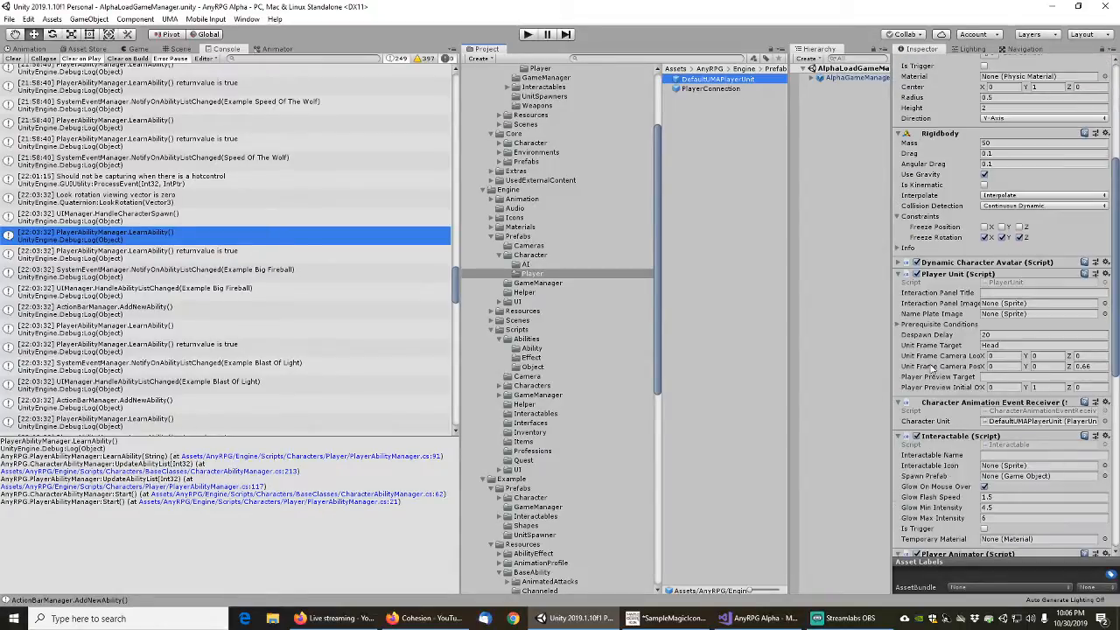
scroll(933, 370, down, 6)
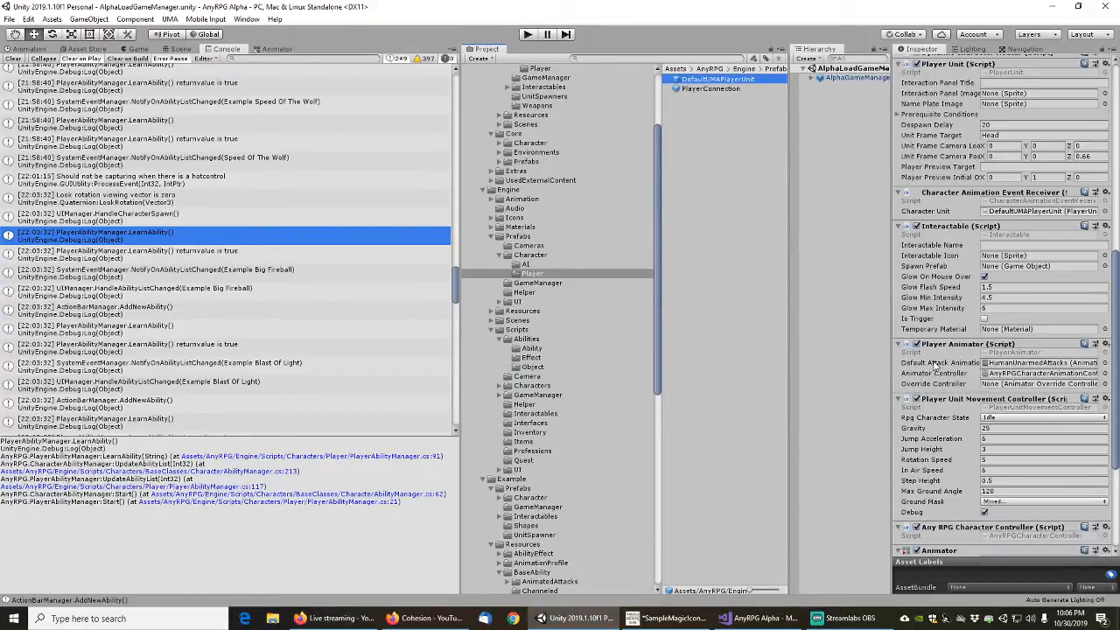
scroll(937, 366, down, 3)
scroll(936, 366, down, 2)
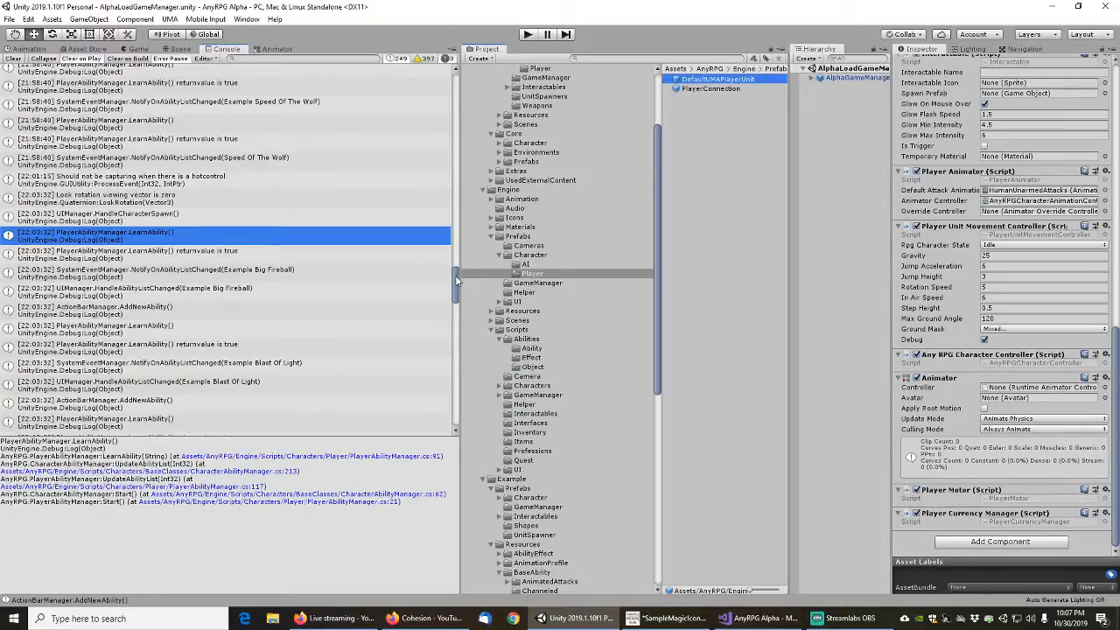
Clear the console log, search the project for "exampleload", and open the ExampleLoadGameManager scene
drag(456, 280, 363, 41)
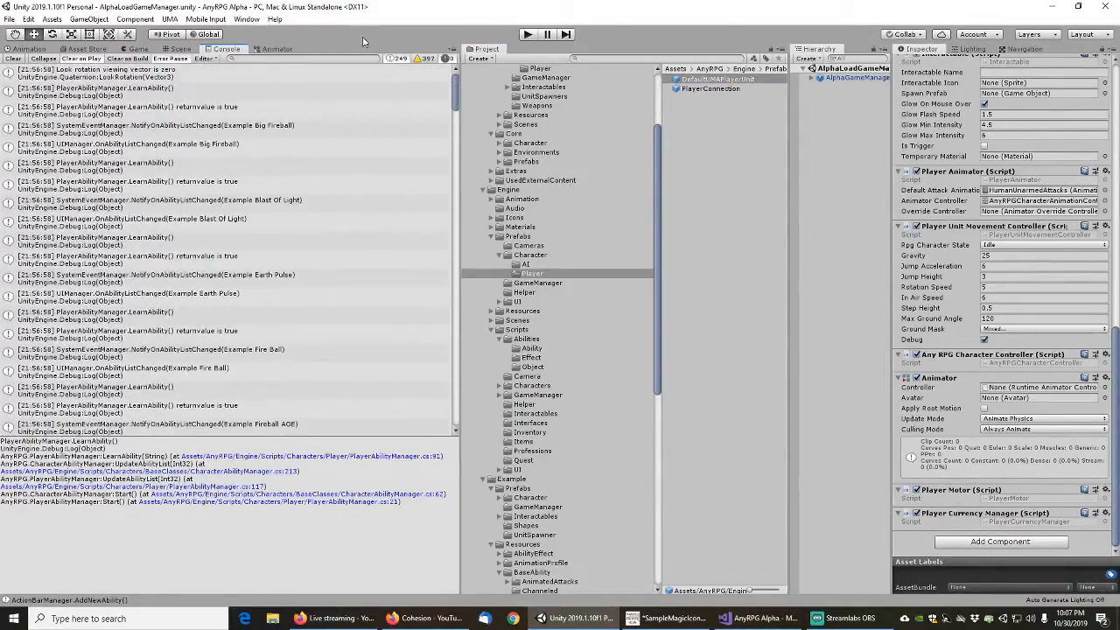
click(13, 58)
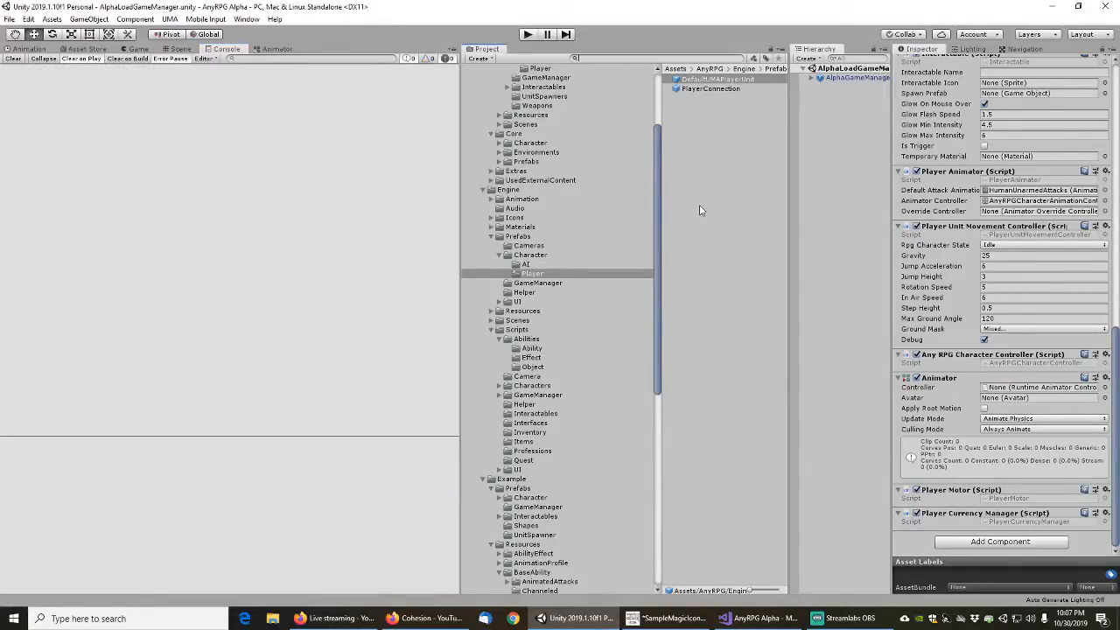
text(exampleload)
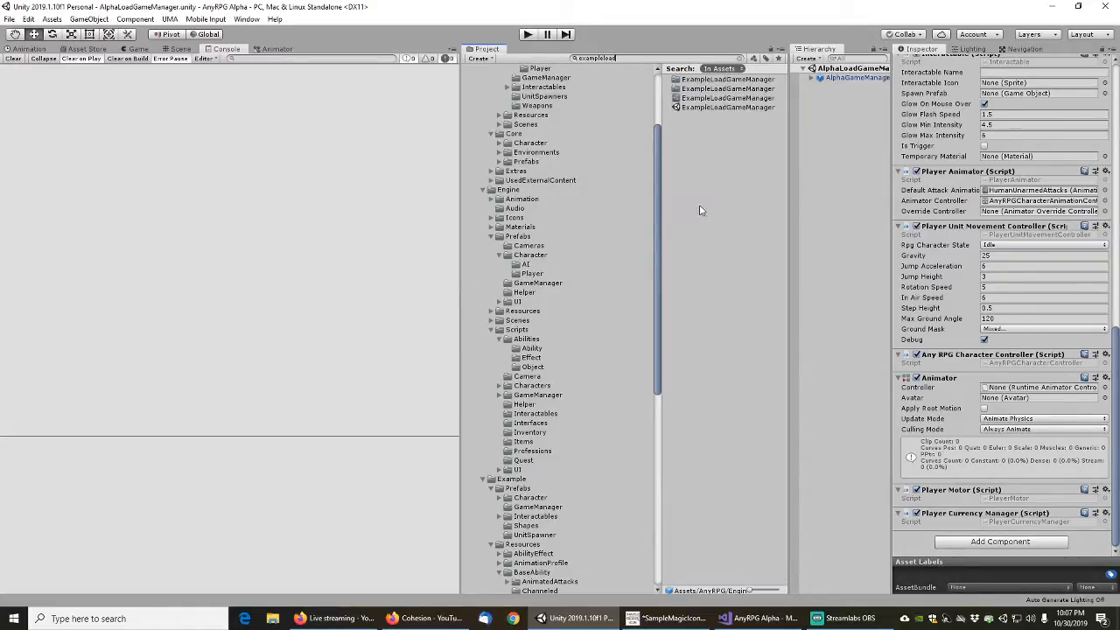
double_click(711, 108)
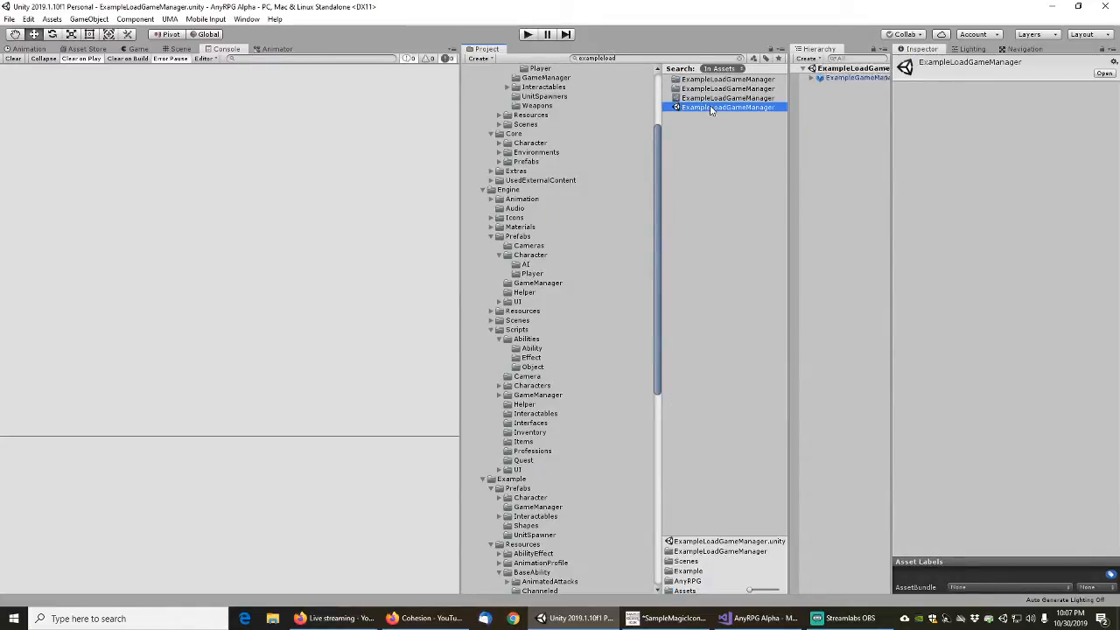
Run the Example scene, start and confirm a new game, and pause play once the player has spawned
click(528, 34)
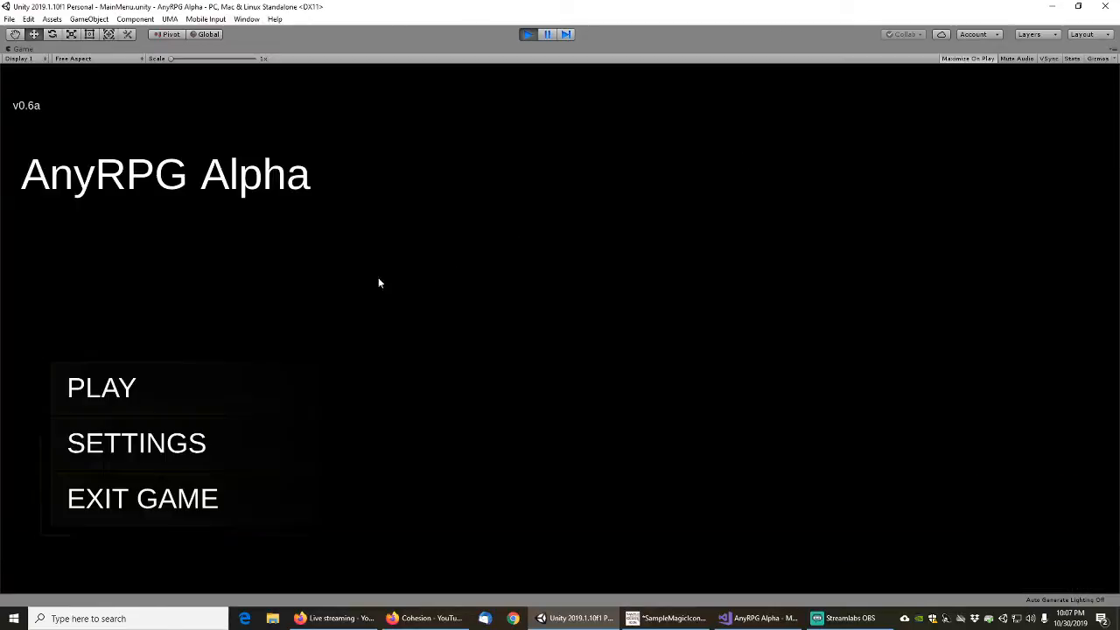
click(102, 388)
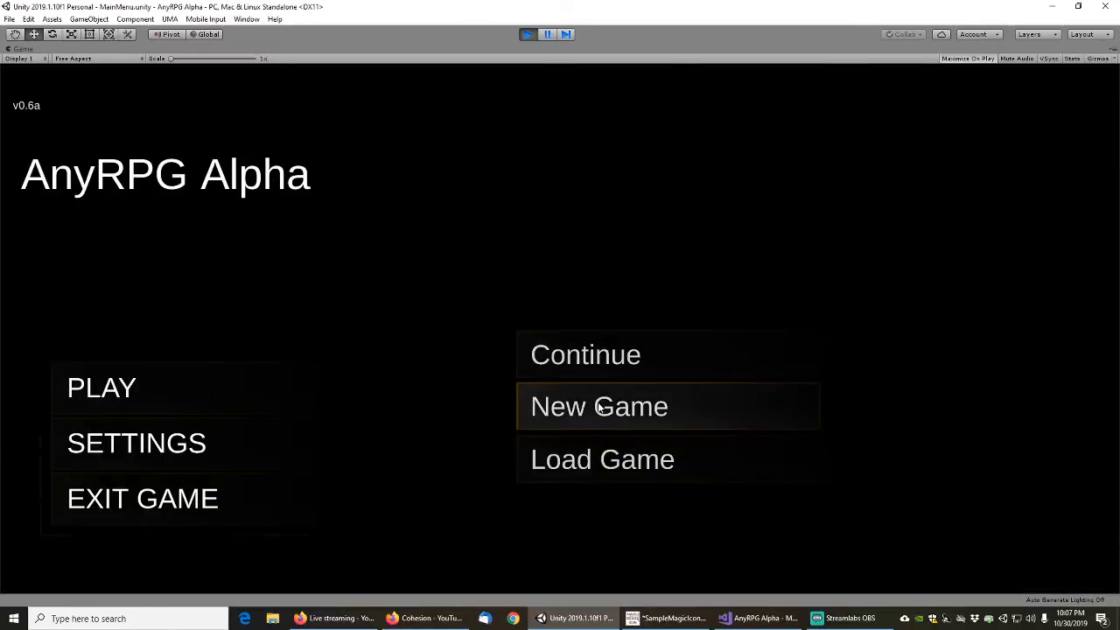
click(595, 407)
click(679, 401)
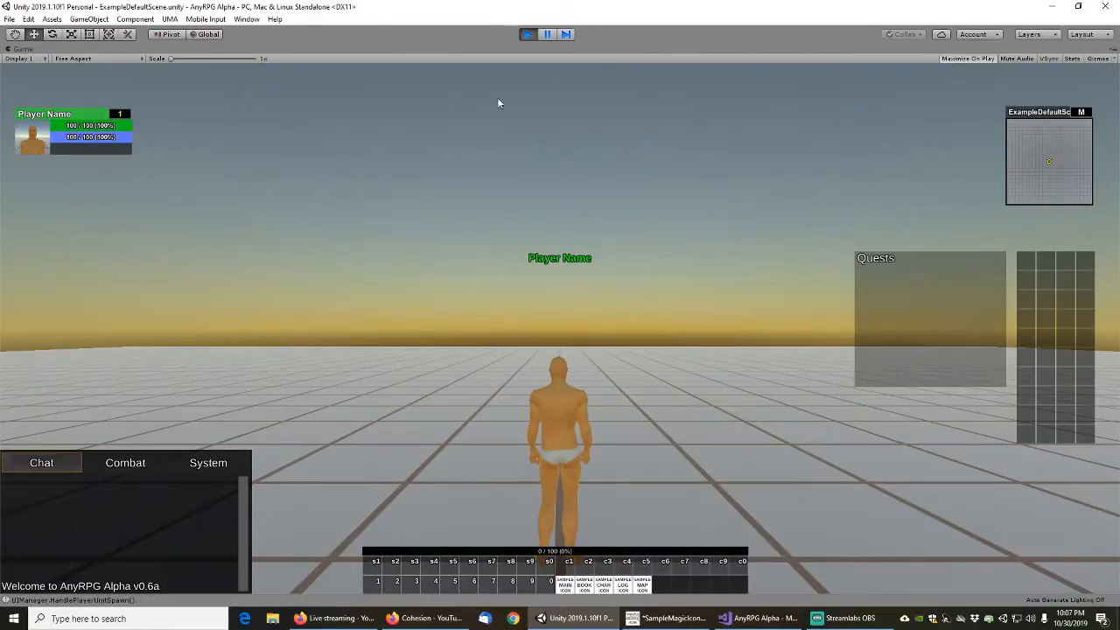
click(546, 35)
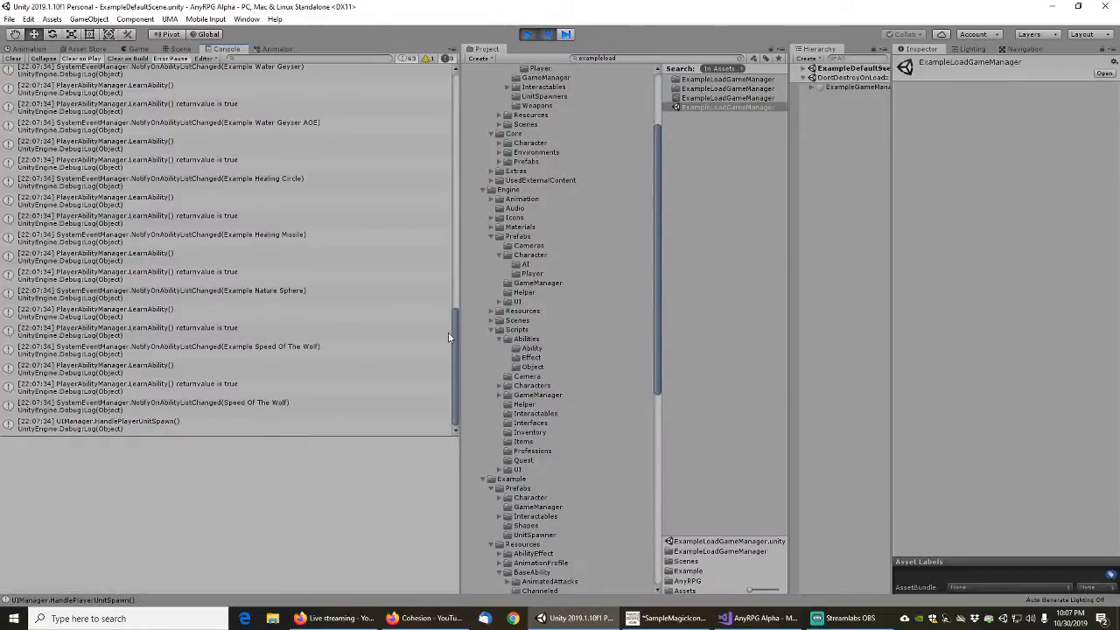
Inspect the call stacks of the PlayerAbilityManager.Start() message and the UIManager.HandlePlayerUnitSpawn() message in the new console log
scroll(455, 311, up, 1)
drag(455, 311, 455, 89)
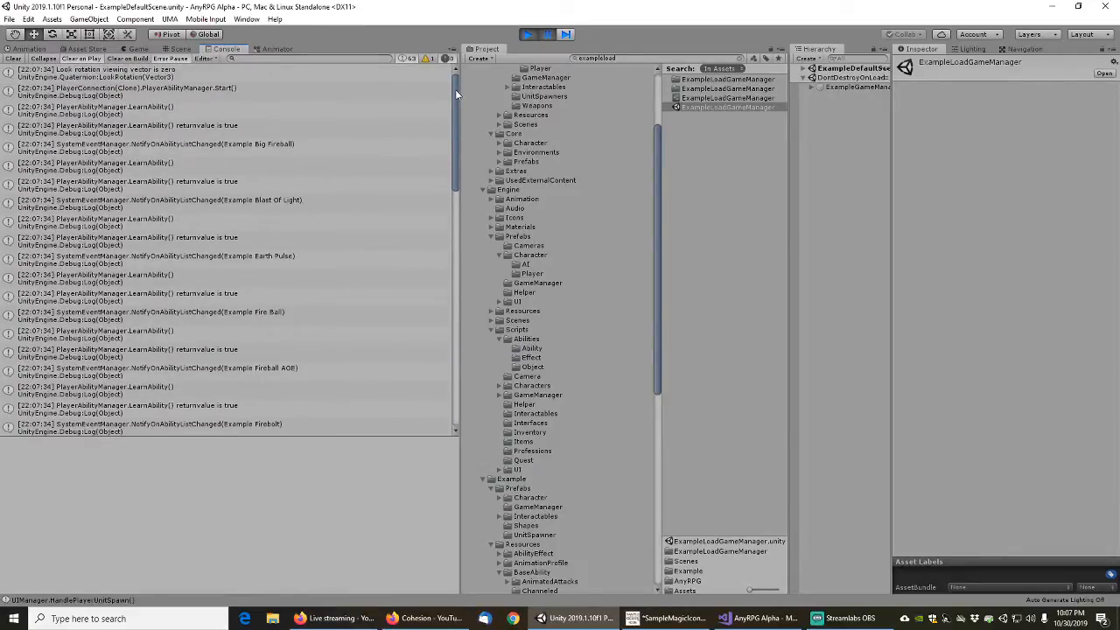
click(193, 93)
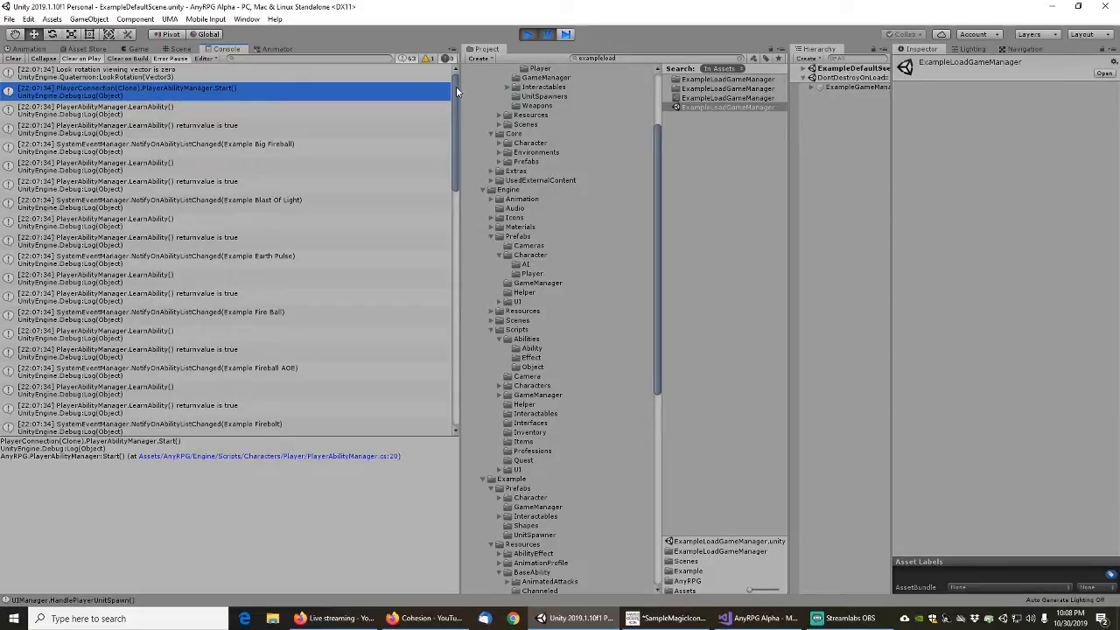
mouse_move(456, 86)
mouse_down()
mouse_move(466, 186)
mouse_move(465, 81)
mouse_up()
drag(463, 67, 457, 333)
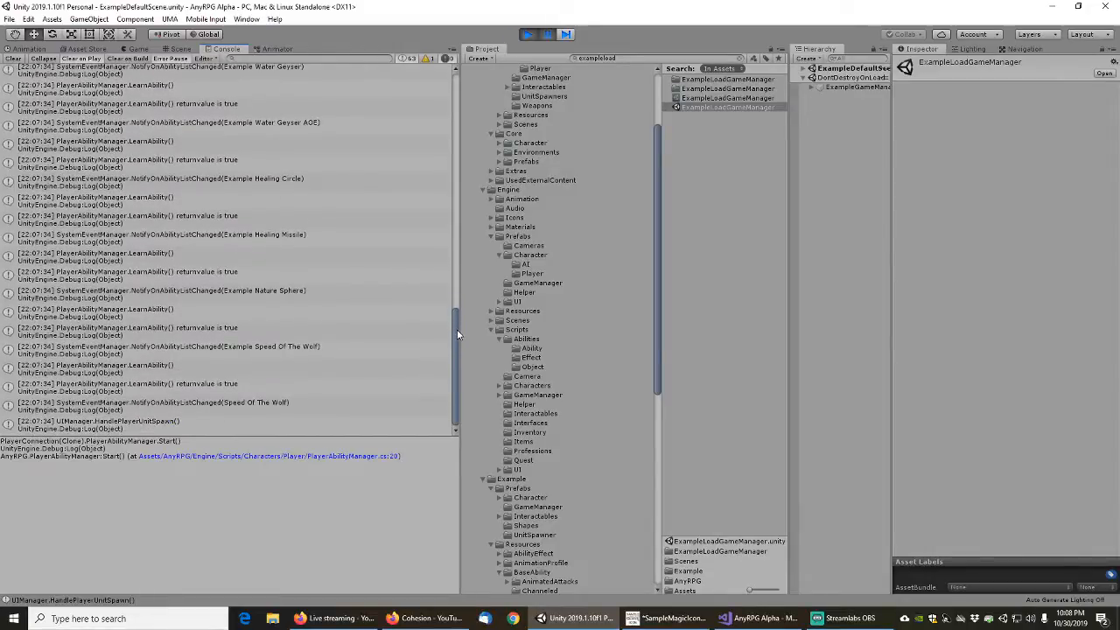
click(120, 425)
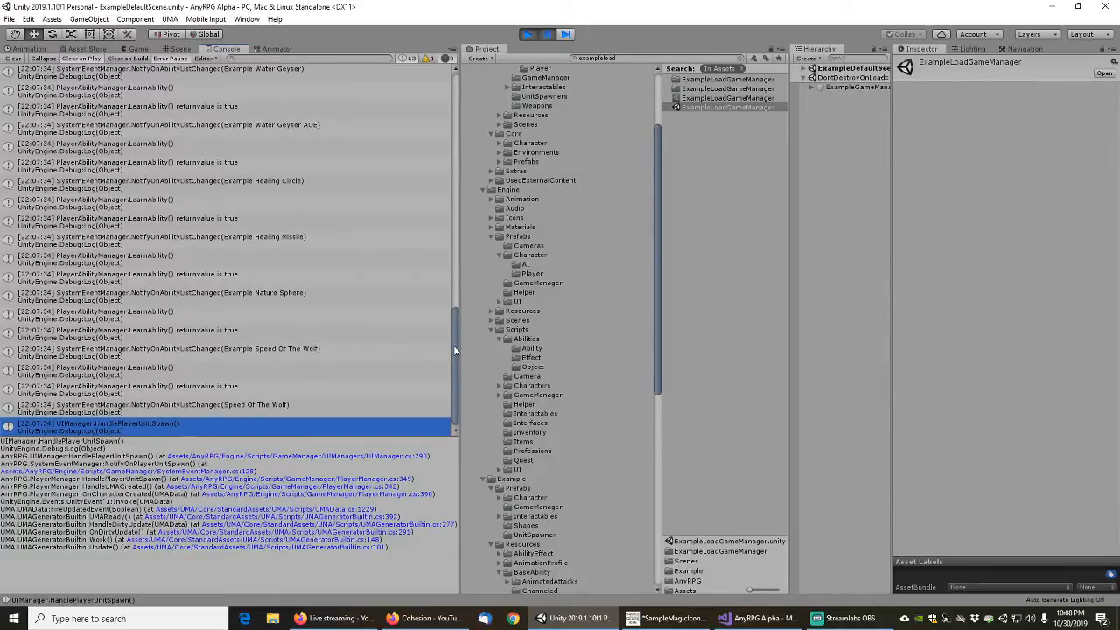
Open the source of the first PlayerAbilityManager.Start() console message and go to the definition of its base.Start() call
drag(453, 345, 465, 367)
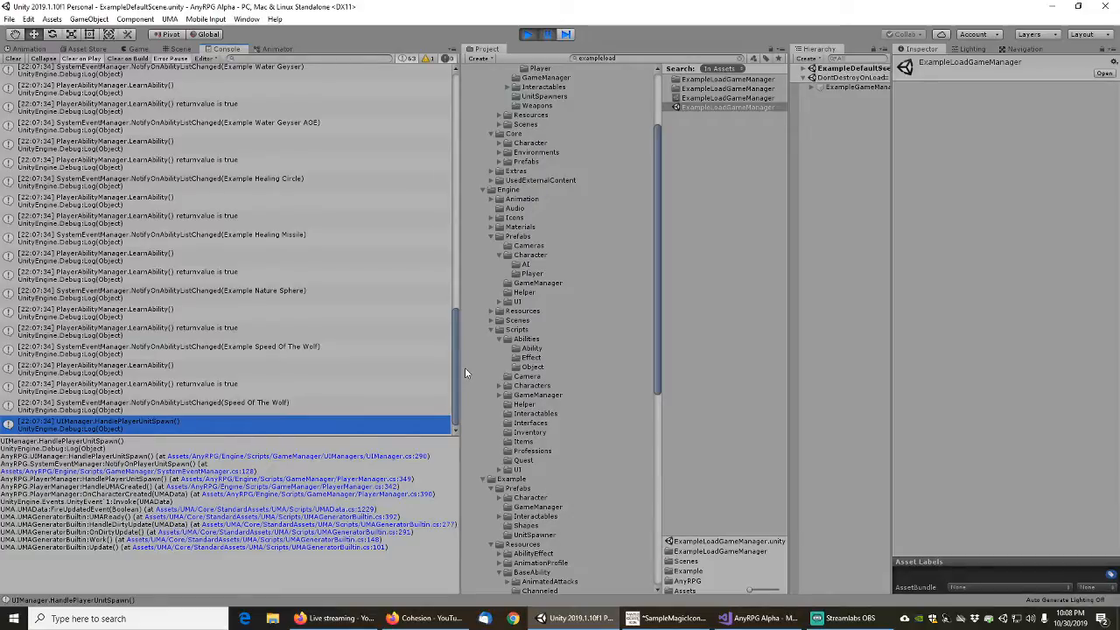
mouse_move(455, 367)
mouse_down()
mouse_move(447, 100)
mouse_move(448, 357)
mouse_up()
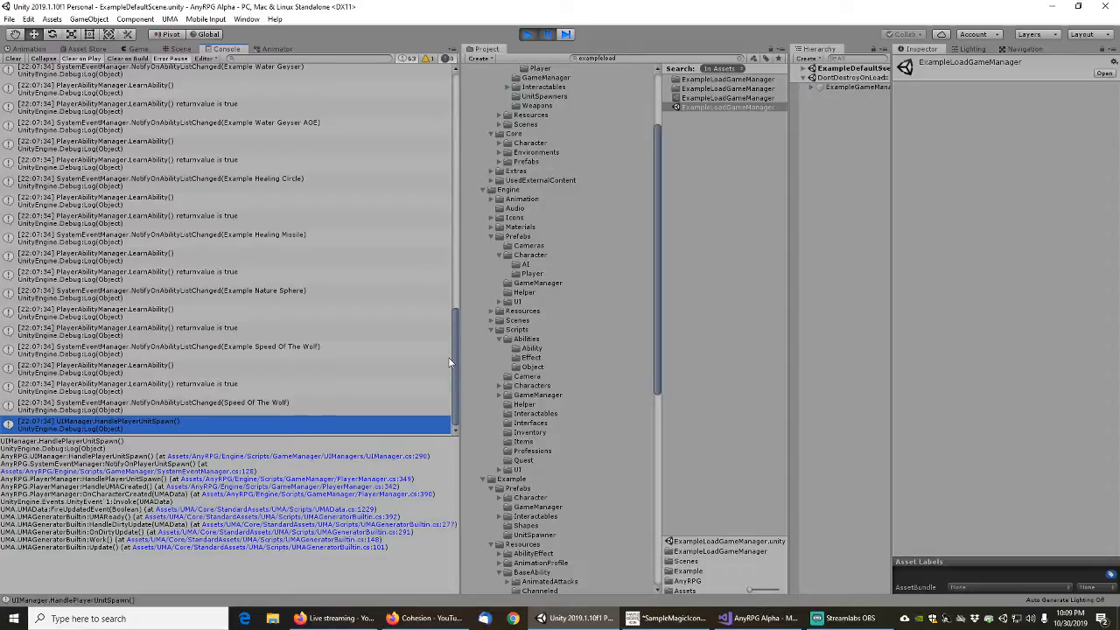
drag(454, 352, 438, 99)
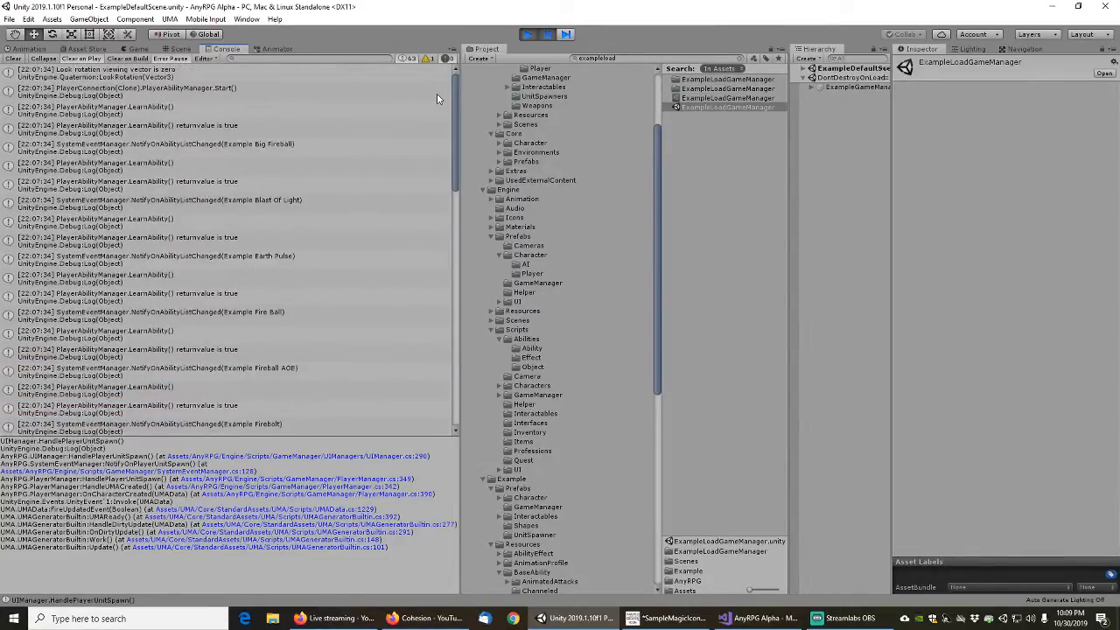
click(196, 93)
double_click(196, 93)
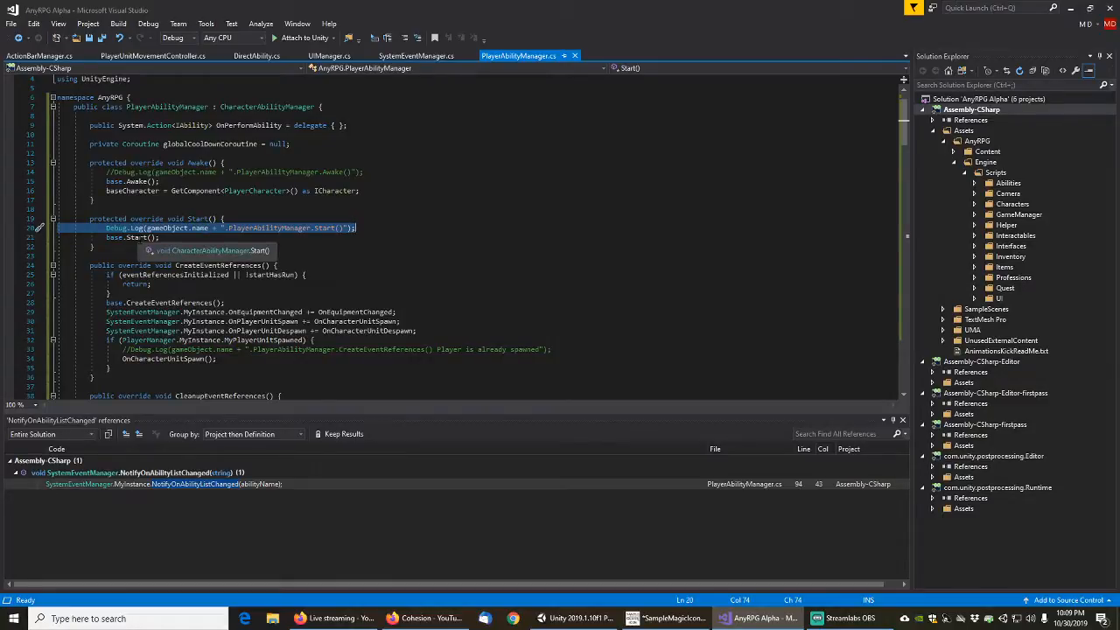
right_click(137, 238)
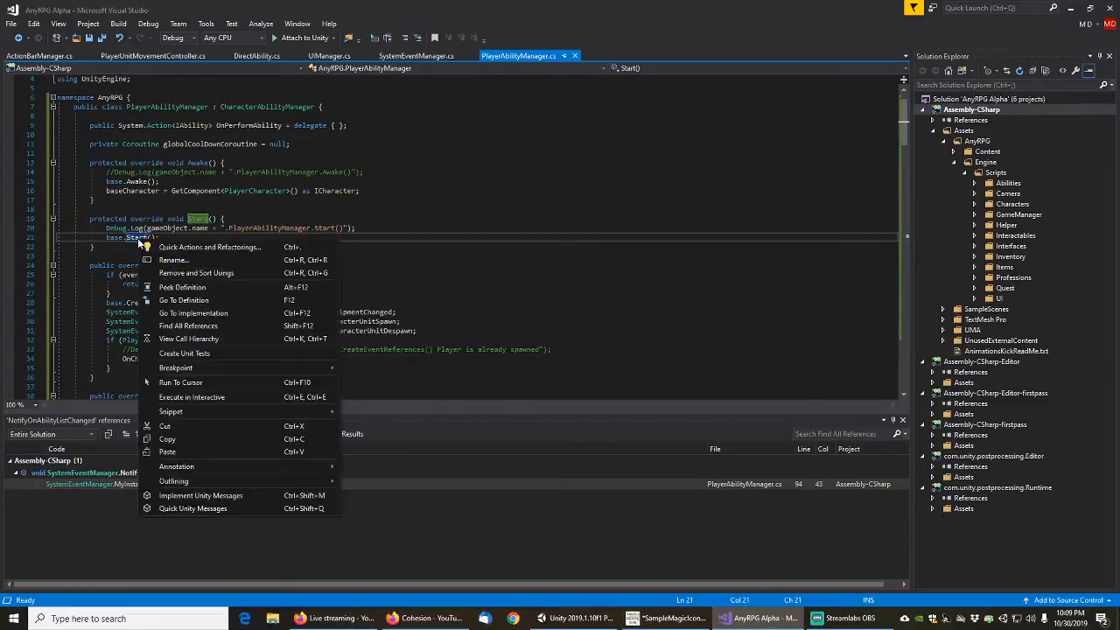
click(189, 302)
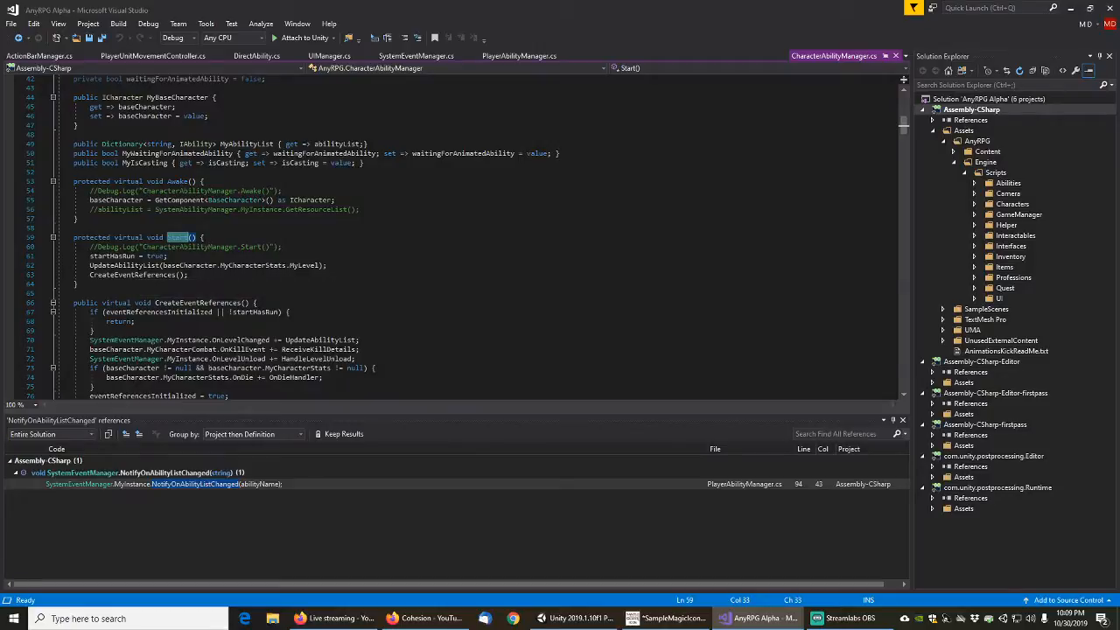
Switch to Unity, inspect the first LearnAbility() message's call stack, and trace it through UpdateAbilityList and Start in PlayerAbilityManager.cs
click(573, 619)
click(152, 108)
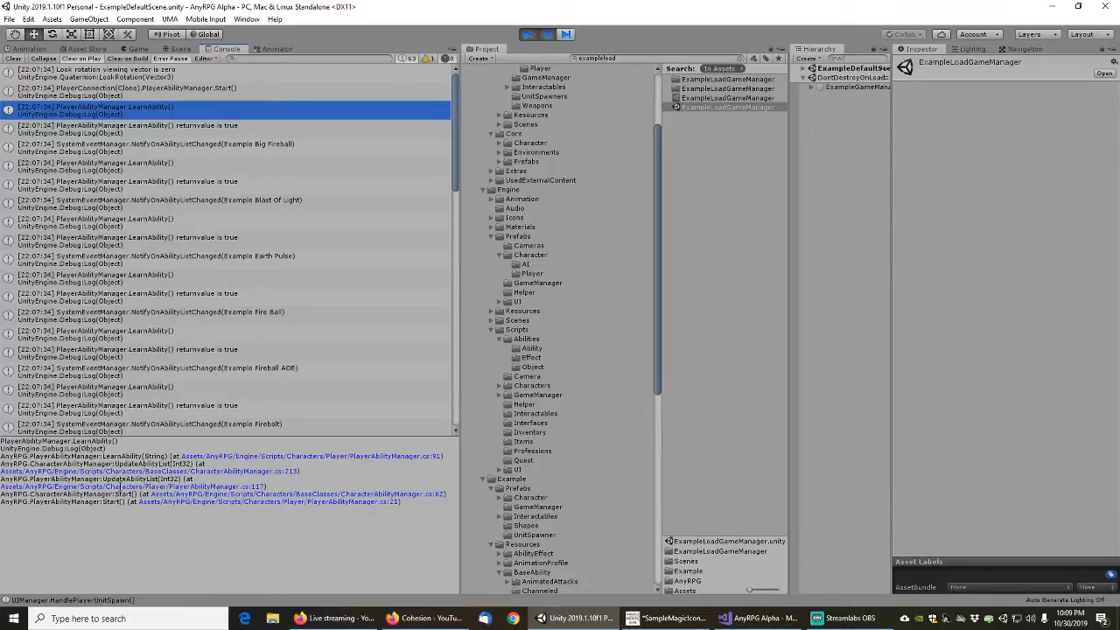
click(124, 488)
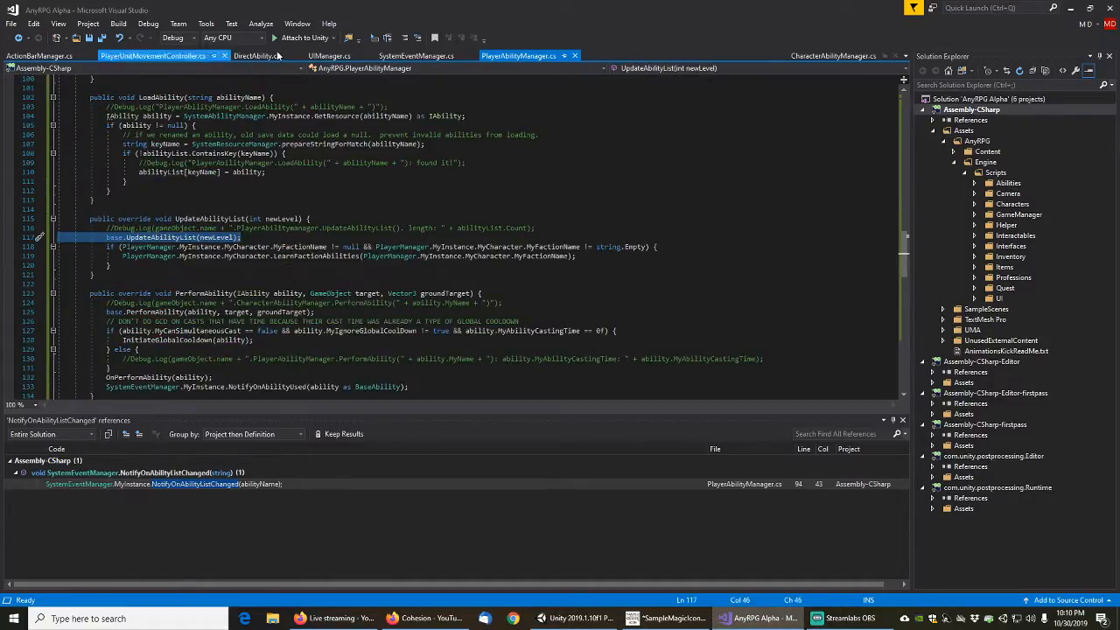
click(18, 38)
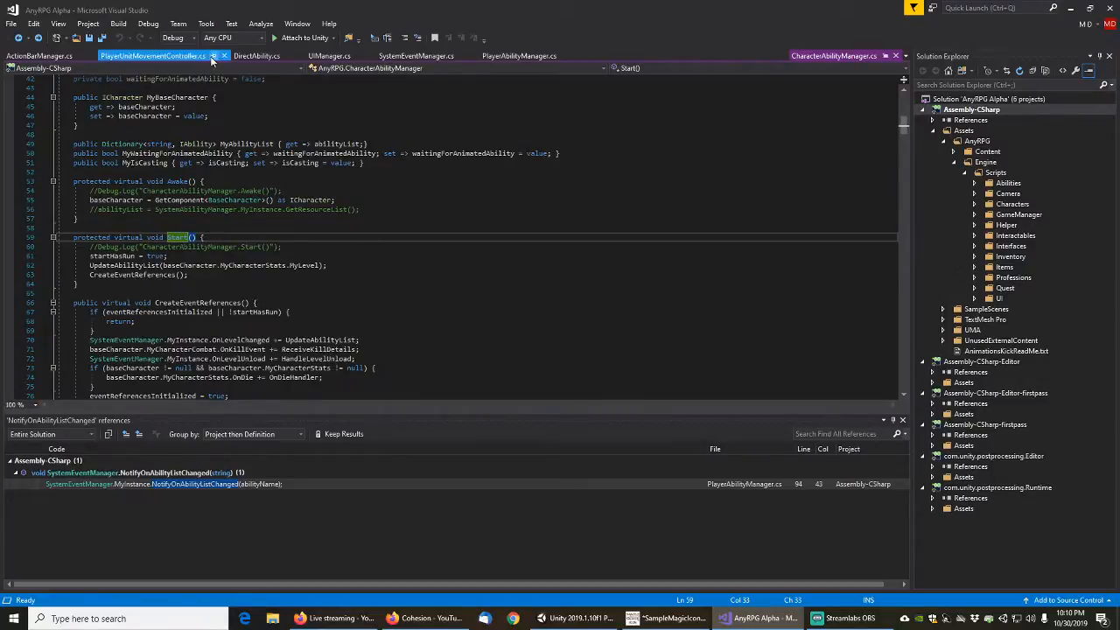
click(516, 56)
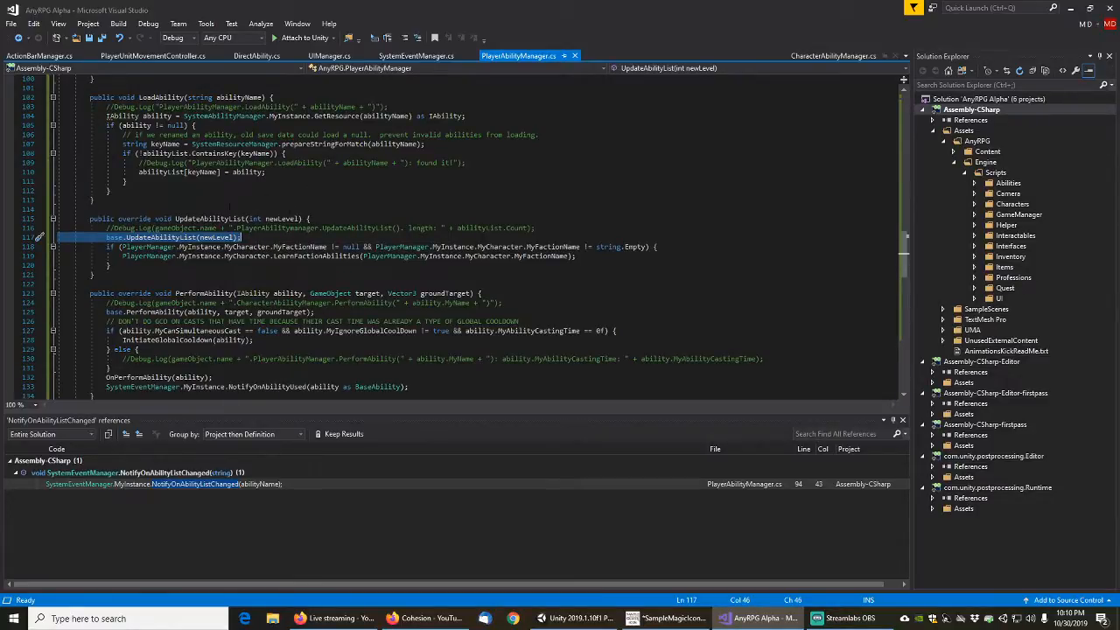
drag(902, 267, 905, 136)
click(164, 210)
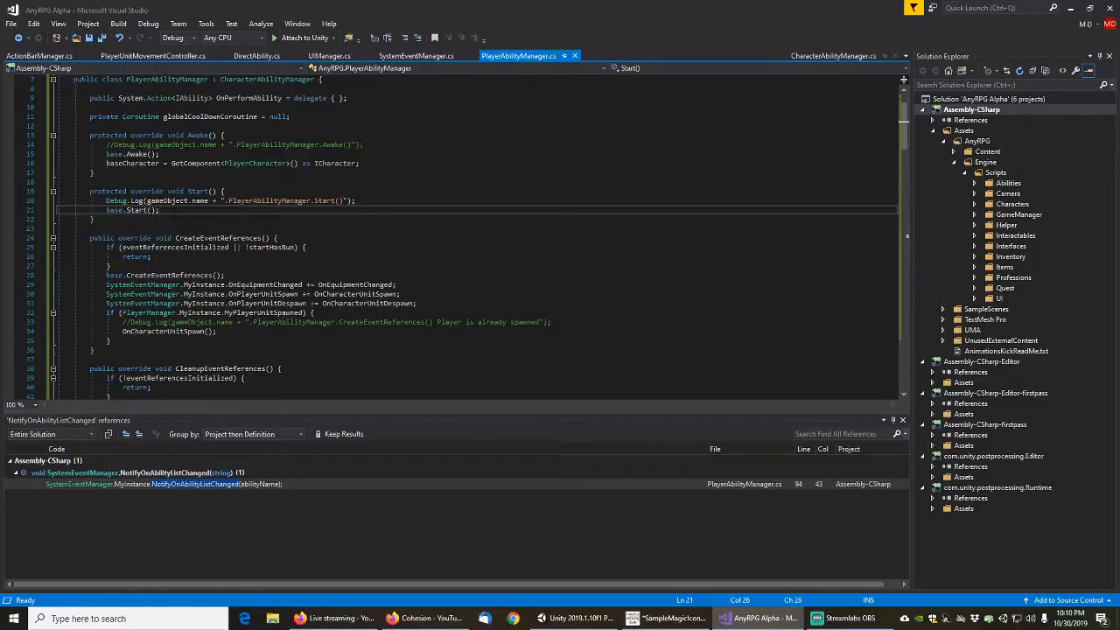
Examine the OnAbilityListChanged subscription in UIManager.cs and find where HandlePlayerUnitSpawn is subscribed in CreateEventReferences
click(316, 57)
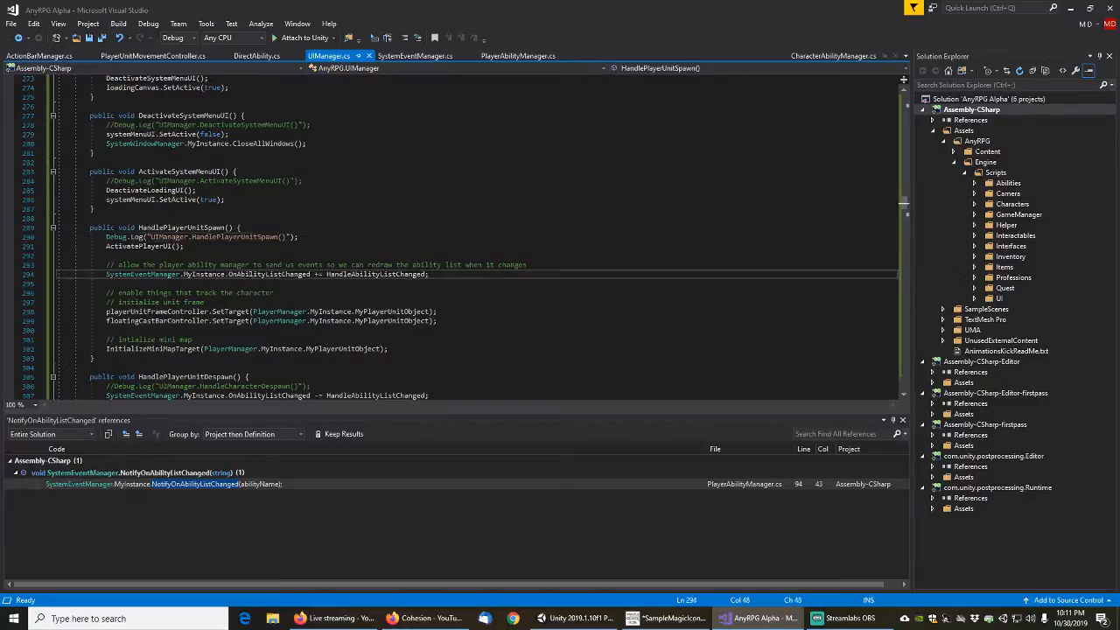
double_click(249, 276)
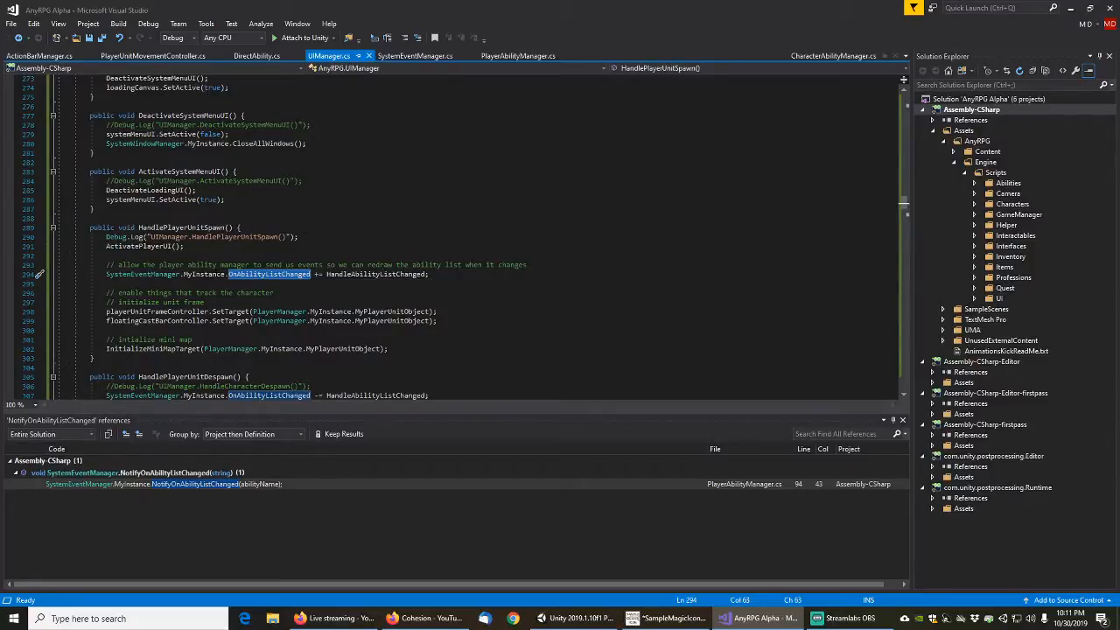
scroll(438, 236, down, 2)
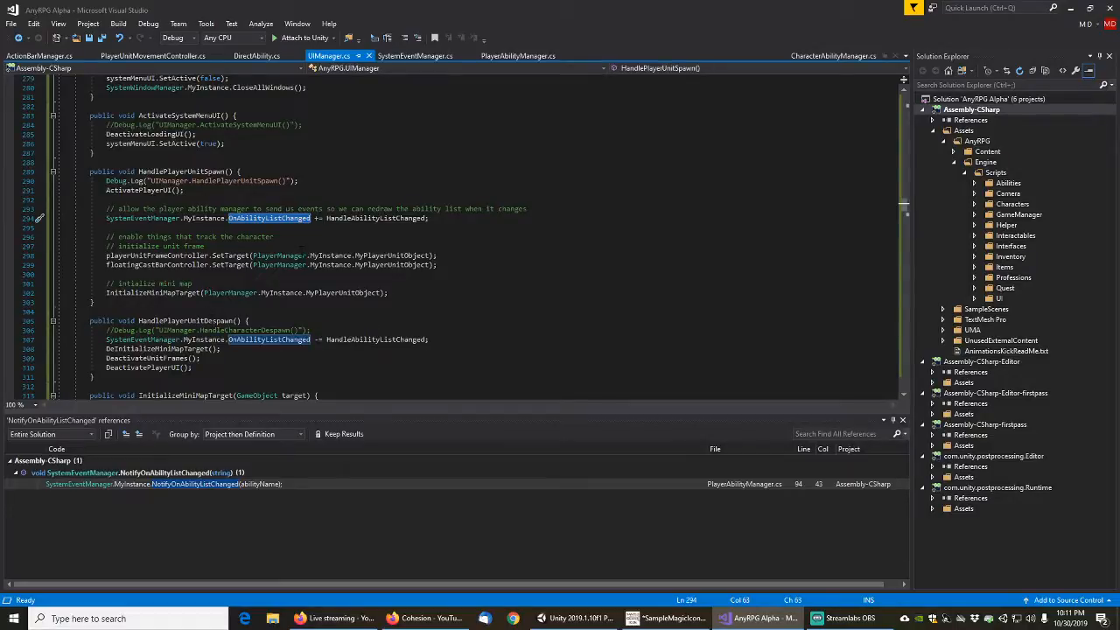
scroll(438, 236, up, 4)
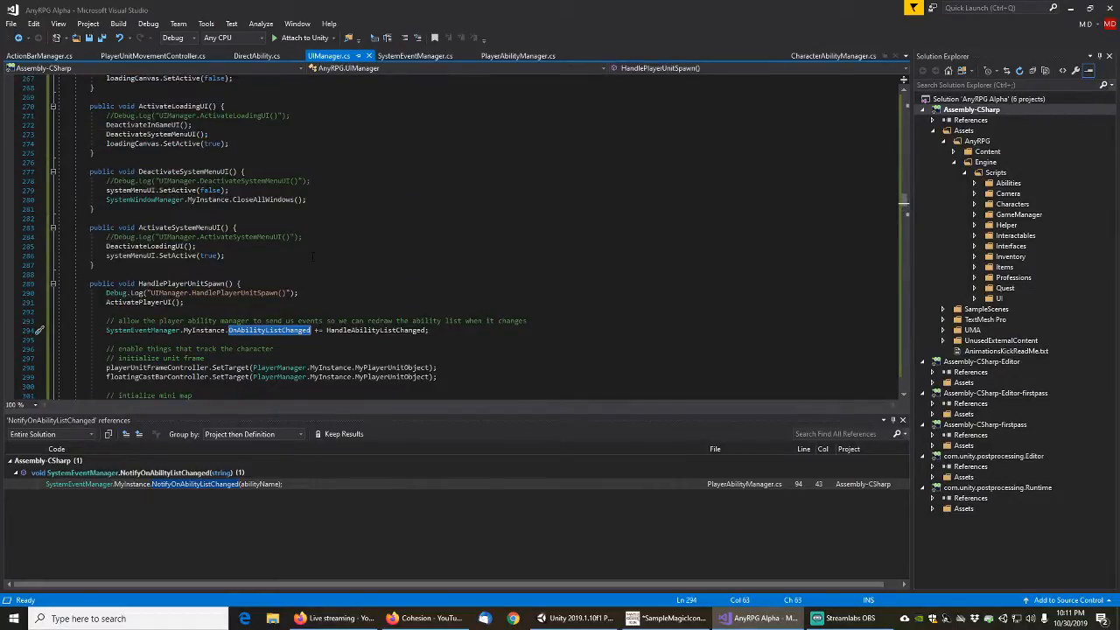
click(224, 283)
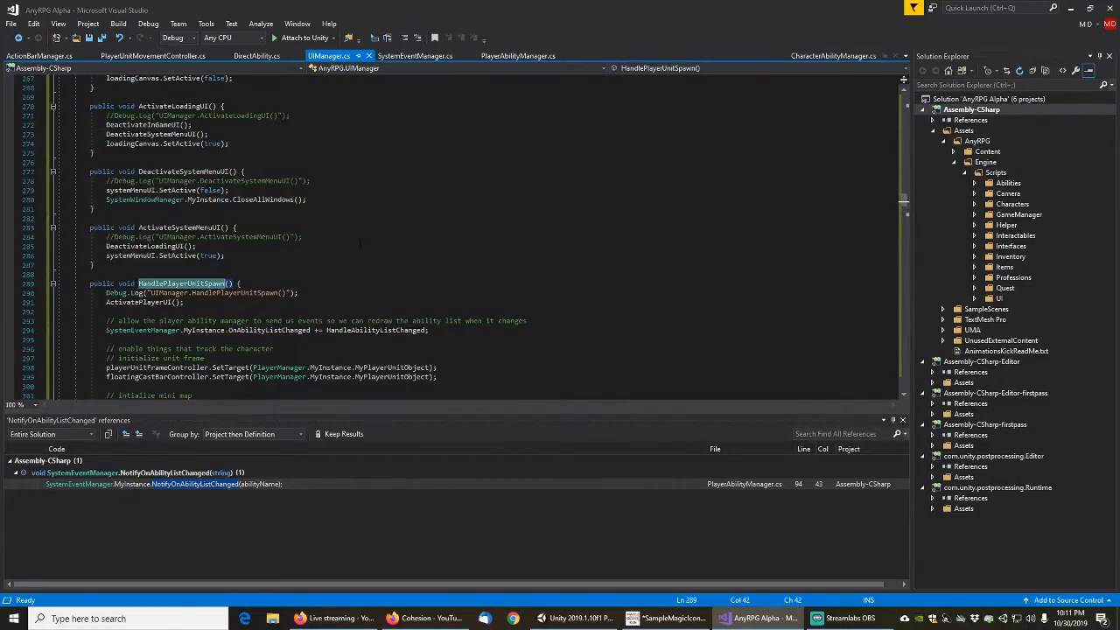
scroll(360, 242, up, 11)
scroll(360, 242, up, 5)
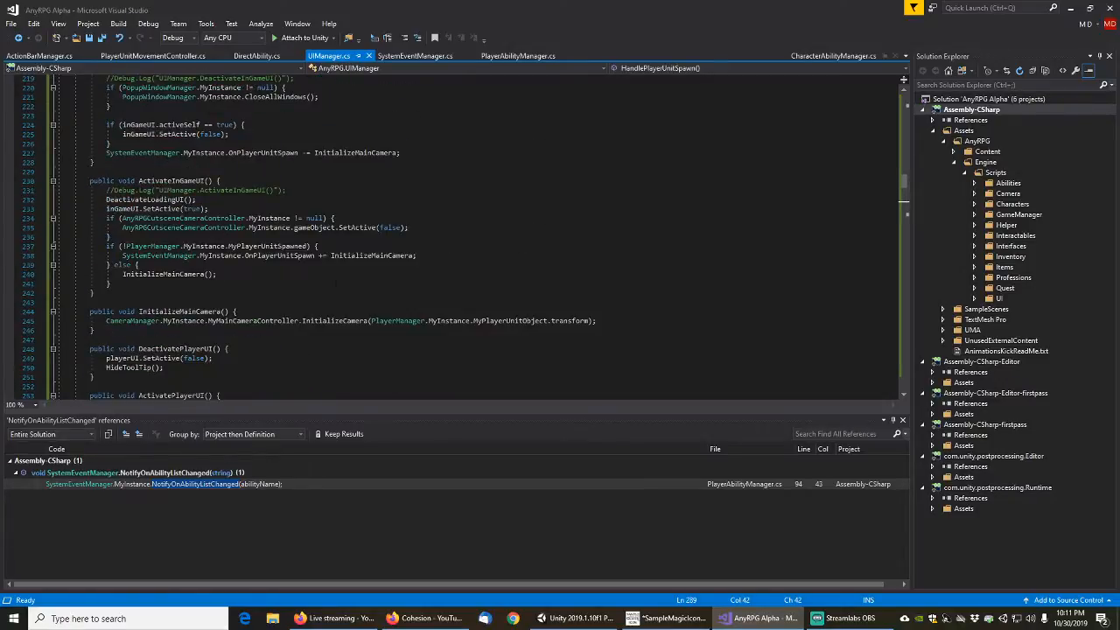
scroll(332, 284, up, 6)
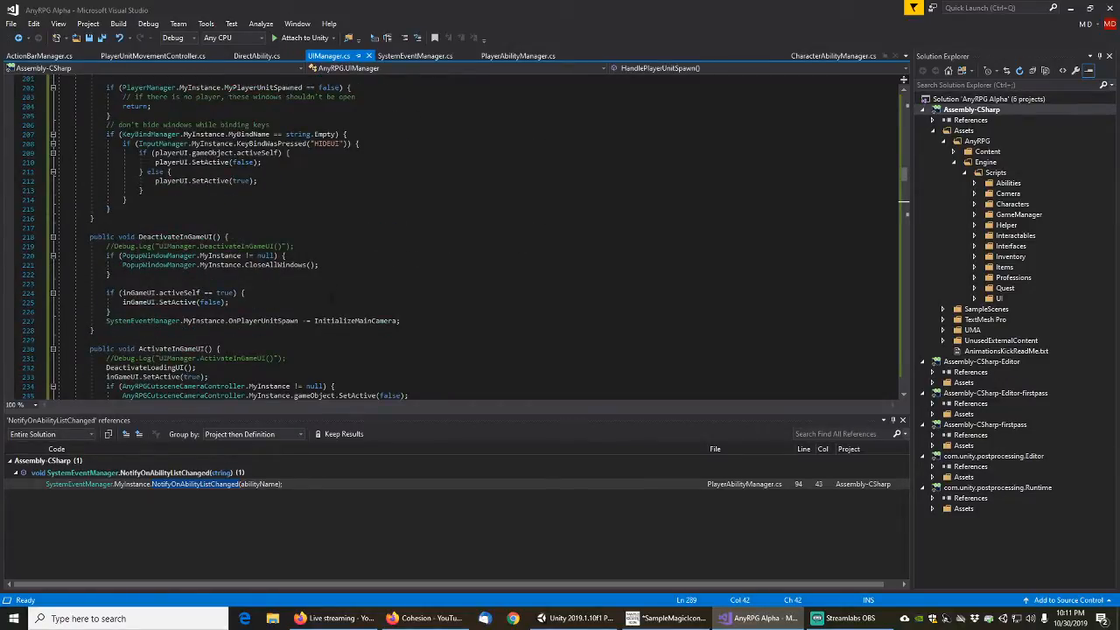
scroll(332, 293, up, 13)
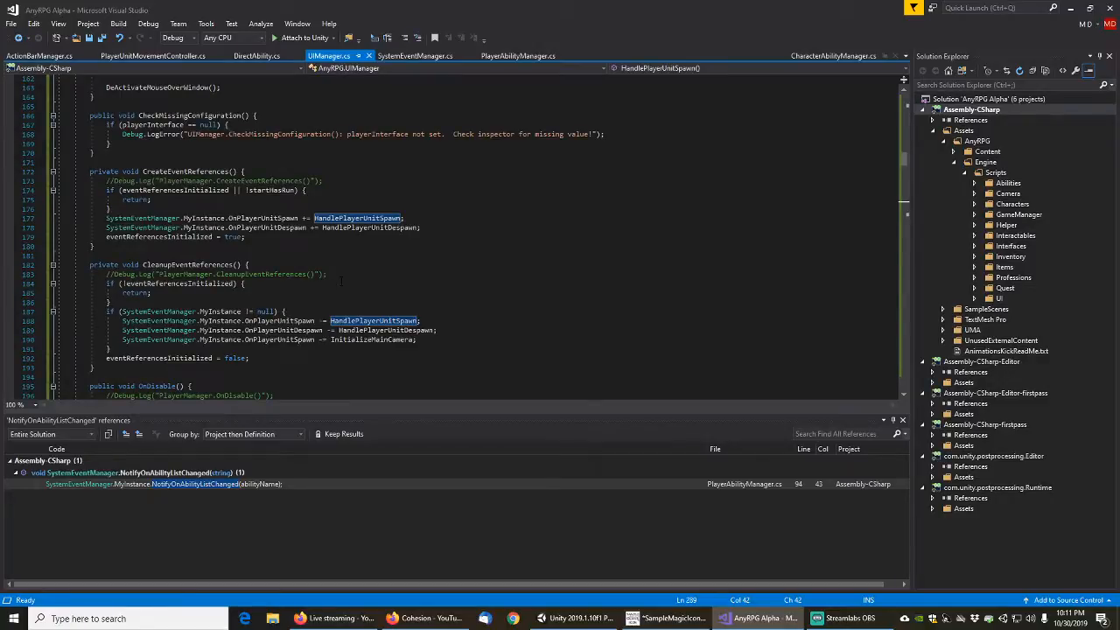
Duplicate the OnPlayerUnitSpawn and OnPlayerUnitDespawn subscription lines directly below the originals in CreateEventReferences
click(435, 216)
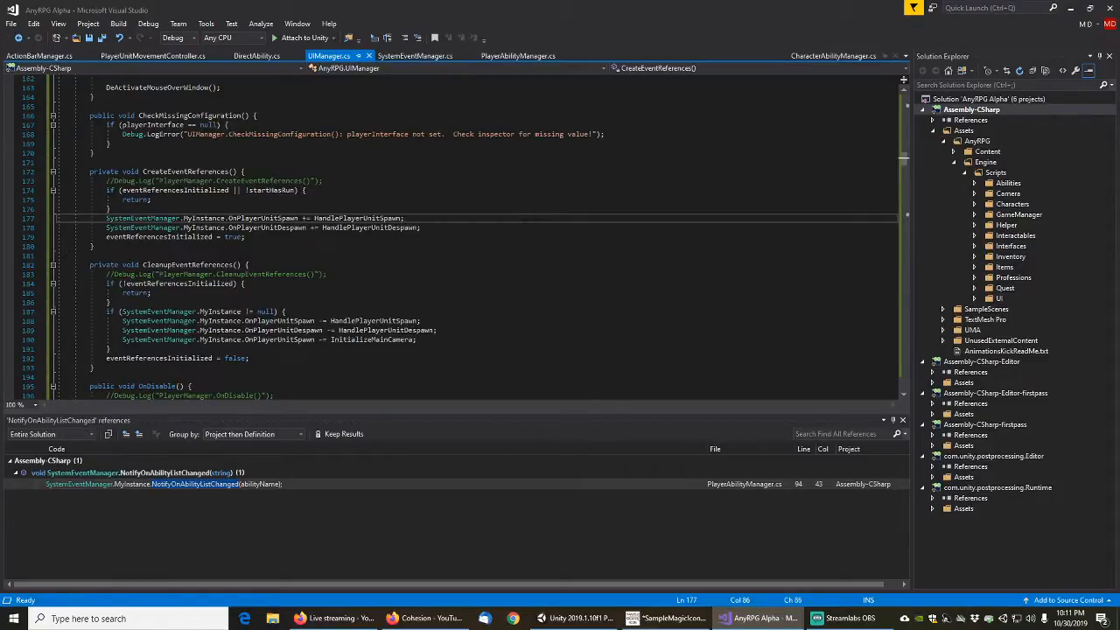
drag(58, 218, 39, 236)
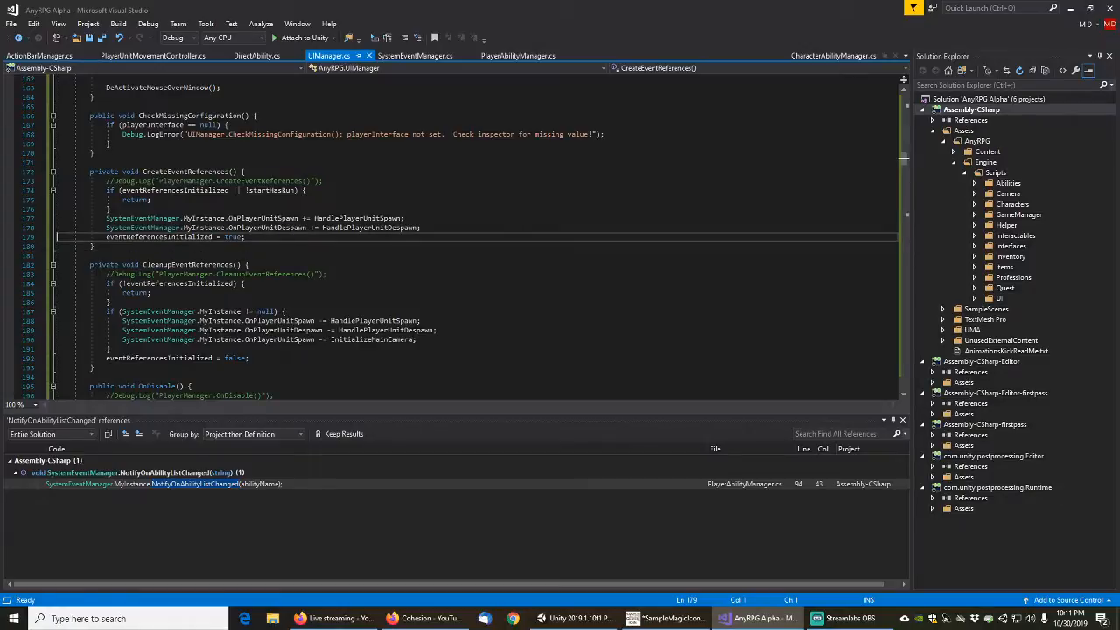
text(SystemEventManager.MyInstance.OnPlayerUnitSpawn += HandlePlayerUnitSpawn; SystemEventManager.MyInstance.OnPlayerUnitDespawn += HandlePlayerUnitDespawn;)
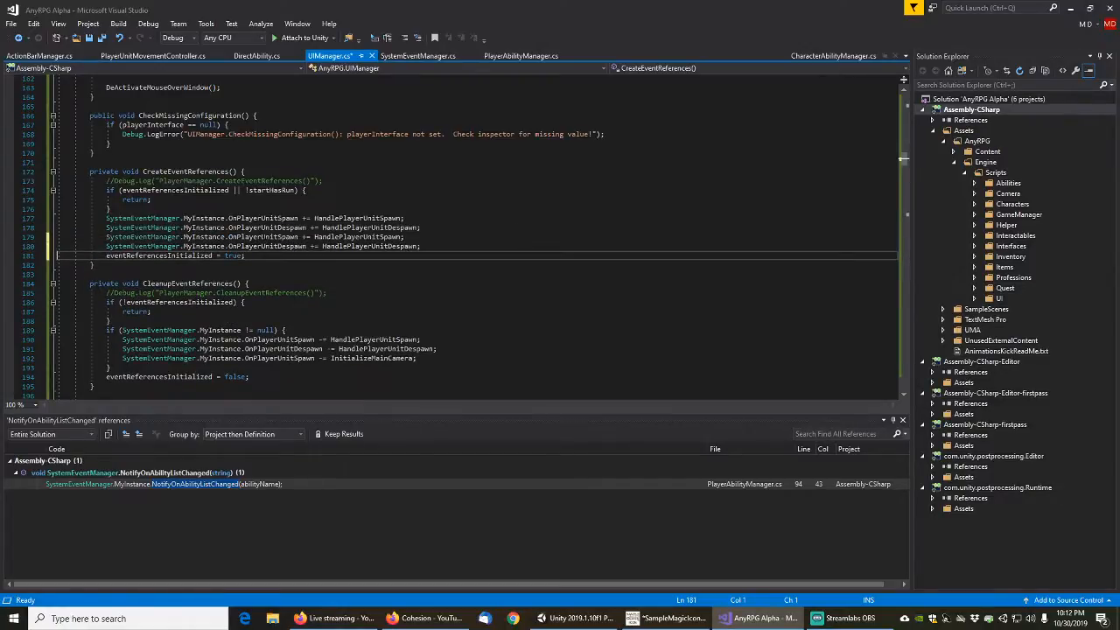
Change the event names in the duplicated lines to OnPlayerConnectionSpawn and OnPlayerConnectionDespawn
click(265, 237)
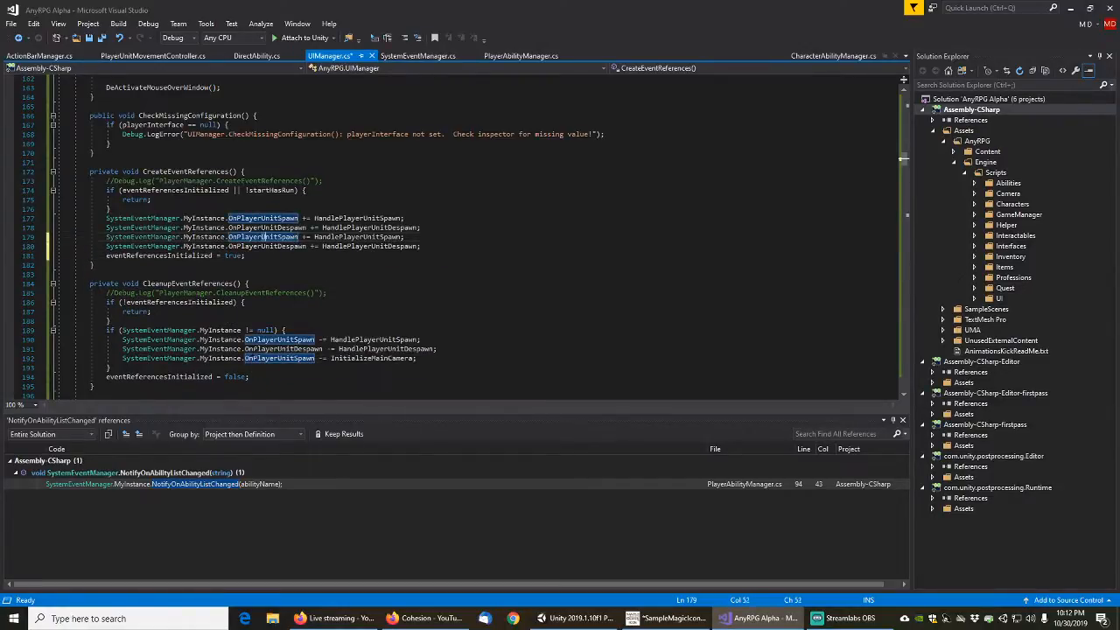
drag(273, 238, 277, 237)
text(Connecti)
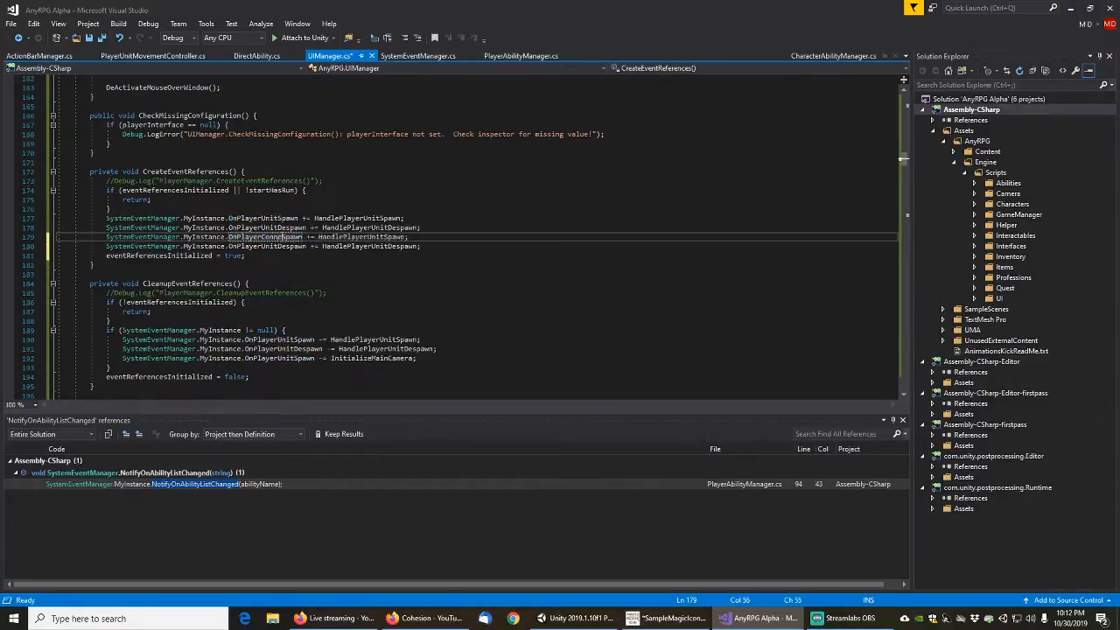
text(on)
click(294, 246)
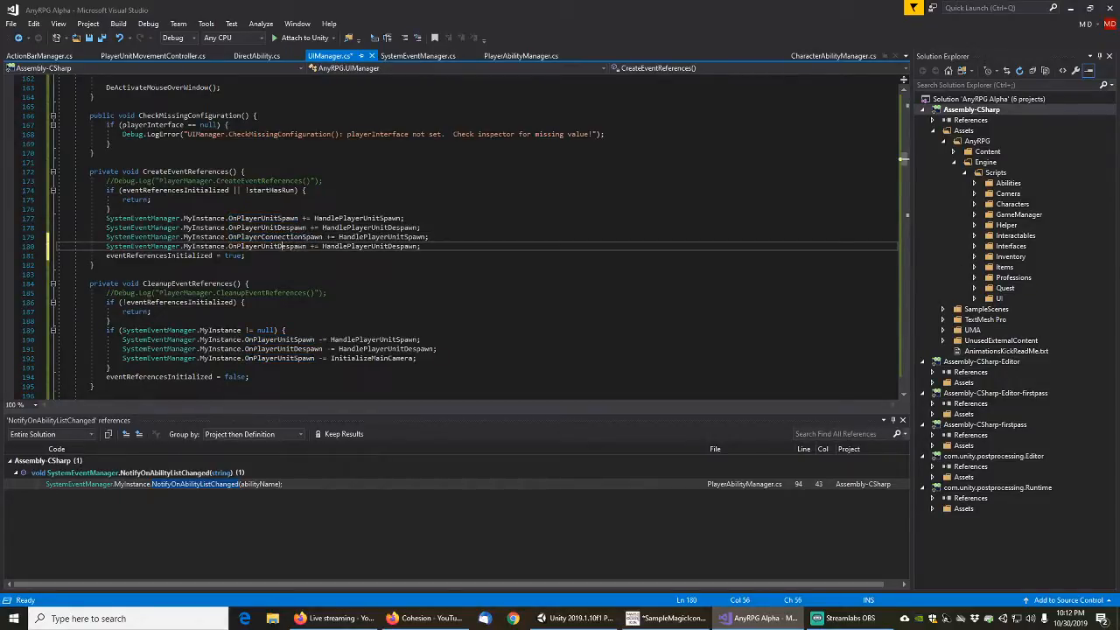
drag(261, 246, 277, 246)
text(Co)
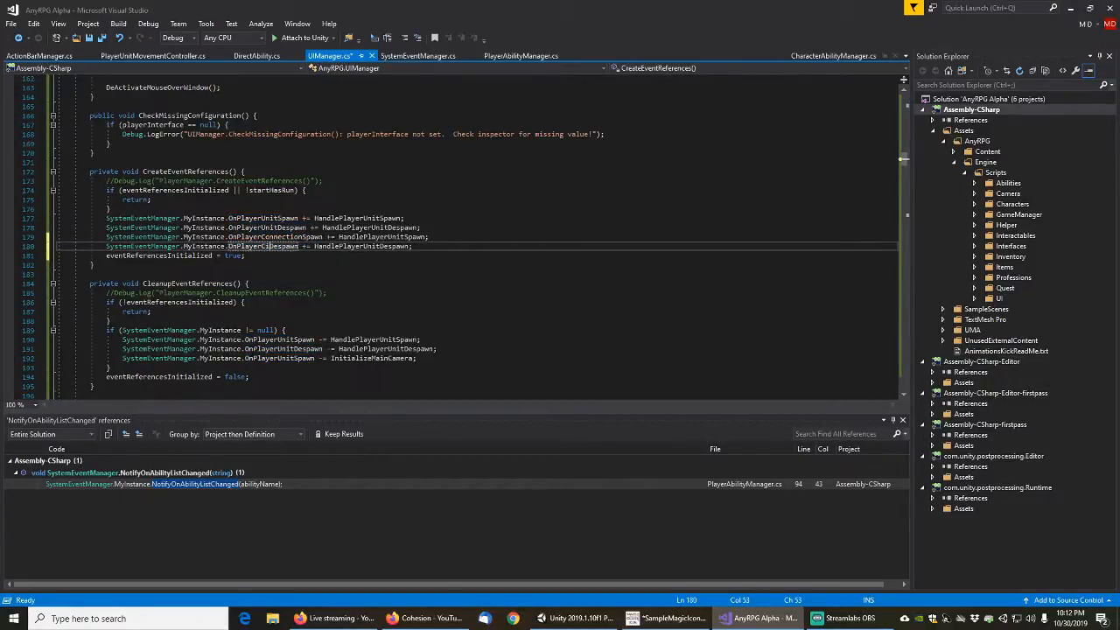
text(nnection)
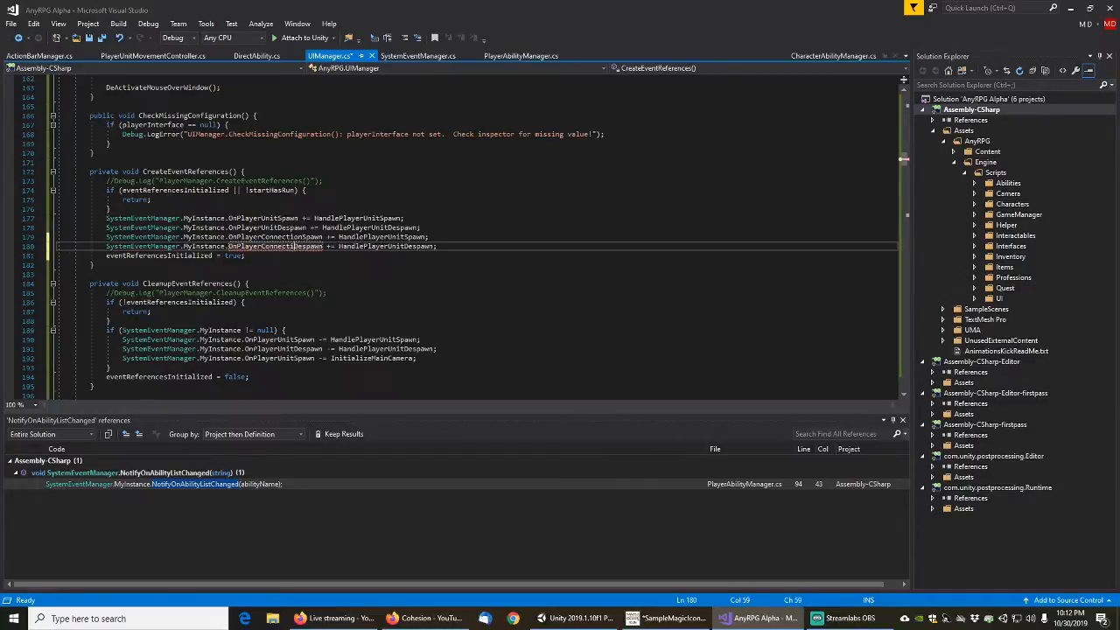
Change the handler assigned to OnPlayerConnectionSpawn to HandlePlayerConnectionSpawn
key(Up)
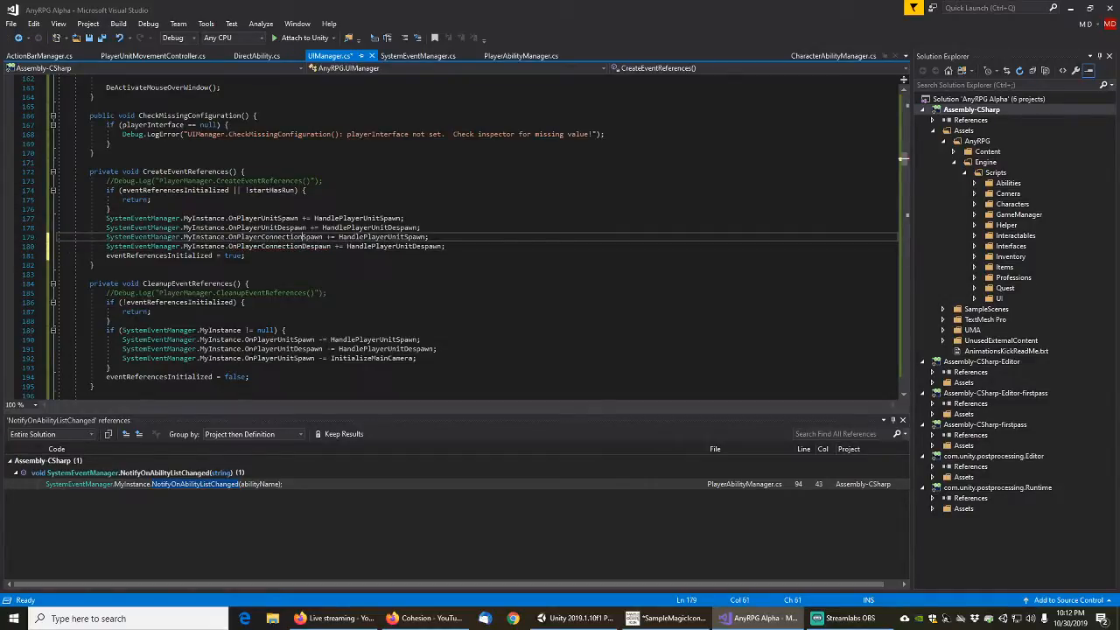
key(Right)
key(Right)
key(Right)
key(Right)
key(Right)
key(Right)
key(Right)
key(Right)
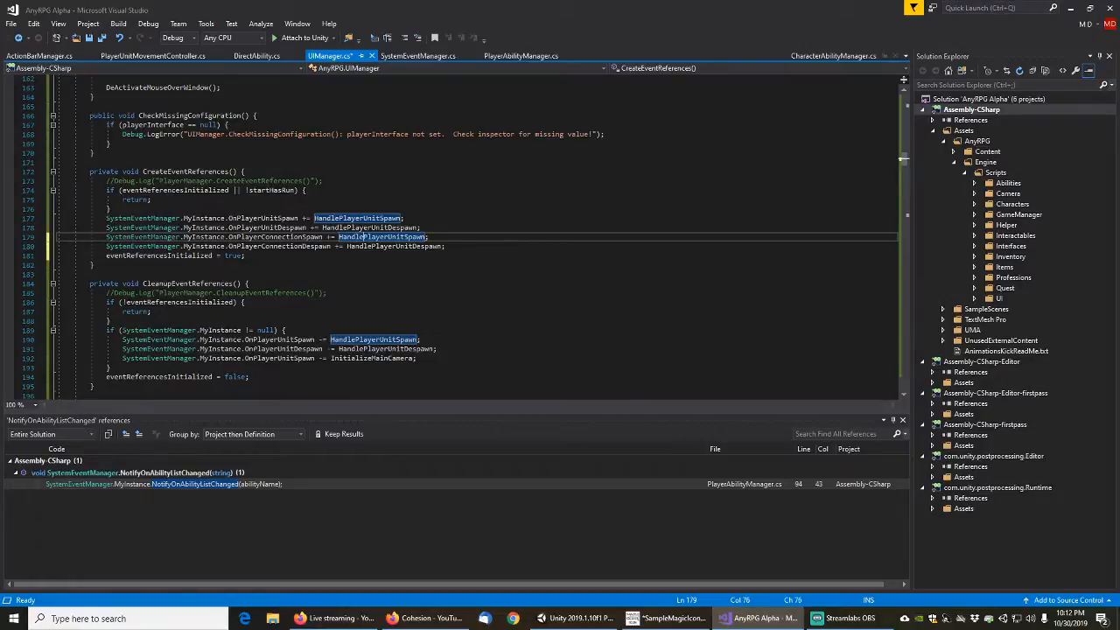
key(Right)
key(Right)
key(Right)
key(Right)
key(Right)
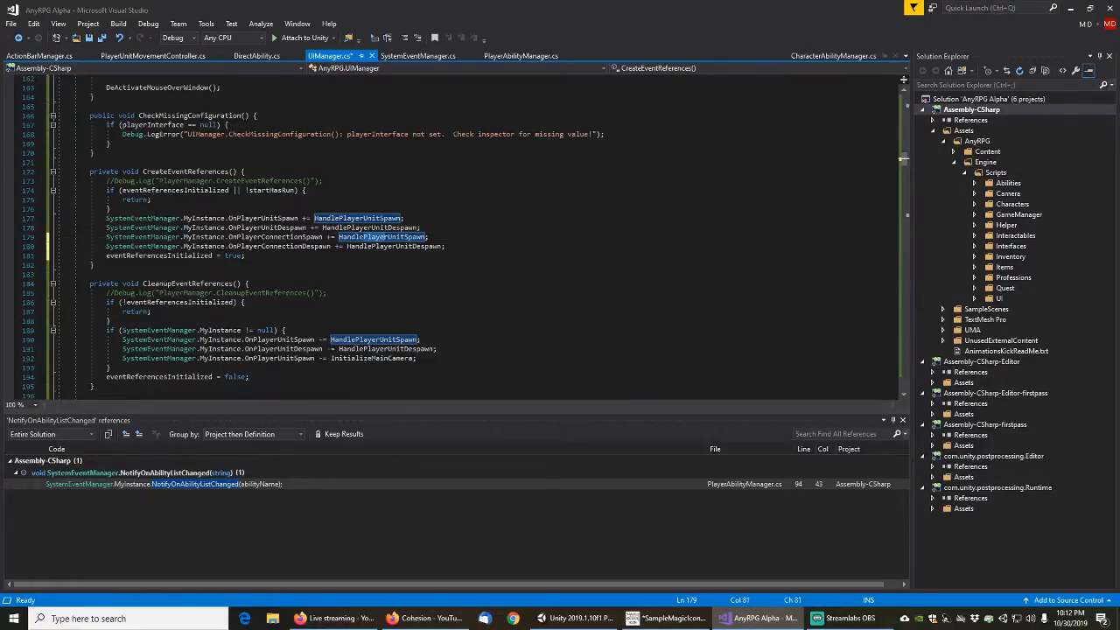
key(Right)
key(Right)
key(Right)
key(Right)
key(Right)
key(BackSpace)
key(BackSpace)
key(BackSpace)
key(BackSpace)
text(Connection)
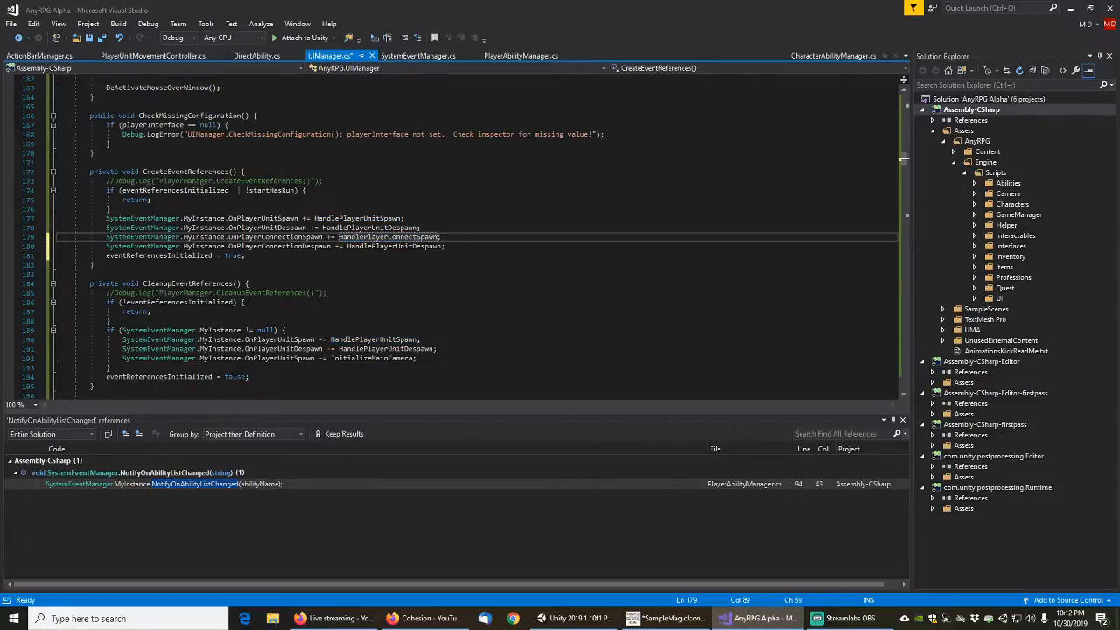
Change the handler assigned to OnPlayerConnectionDespawn to HandlePlayerConnectionDespawn
key(Down)
key(Left)
key(Left)
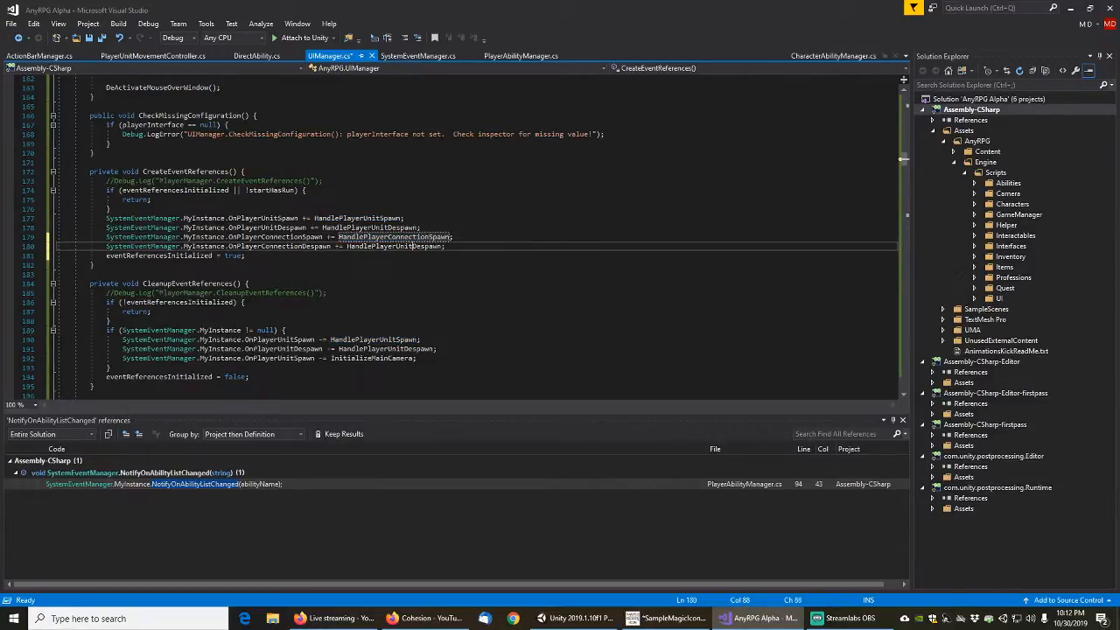
key(Left)
key(Left)
key(Left)
key(Left)
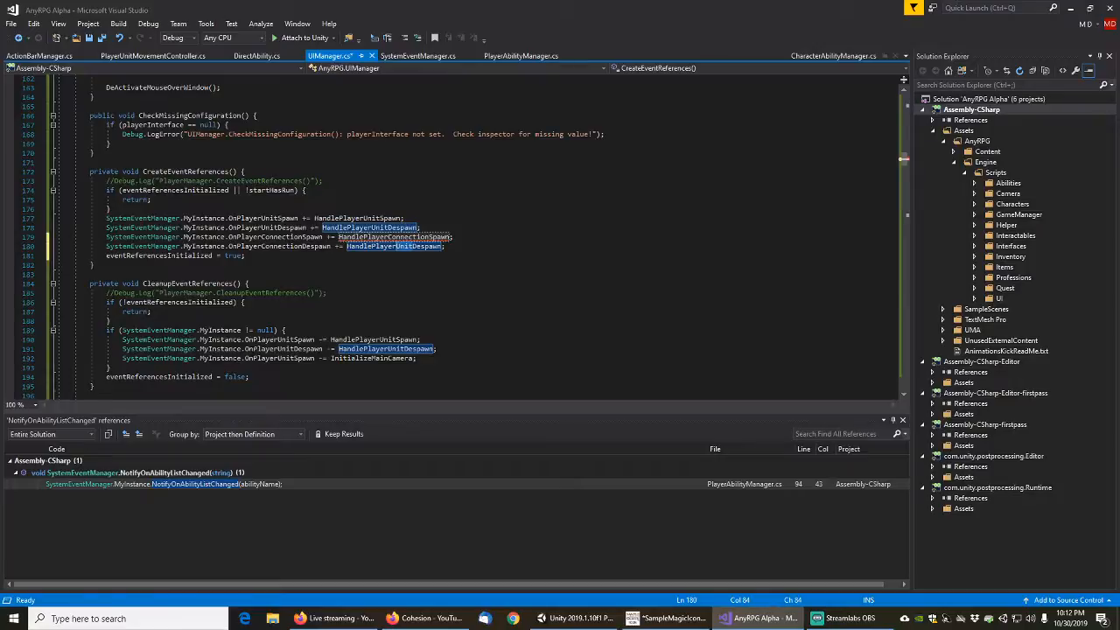
key(Delete)
key(Delete)
key(Delete)
key(Delete)
text(Connection)
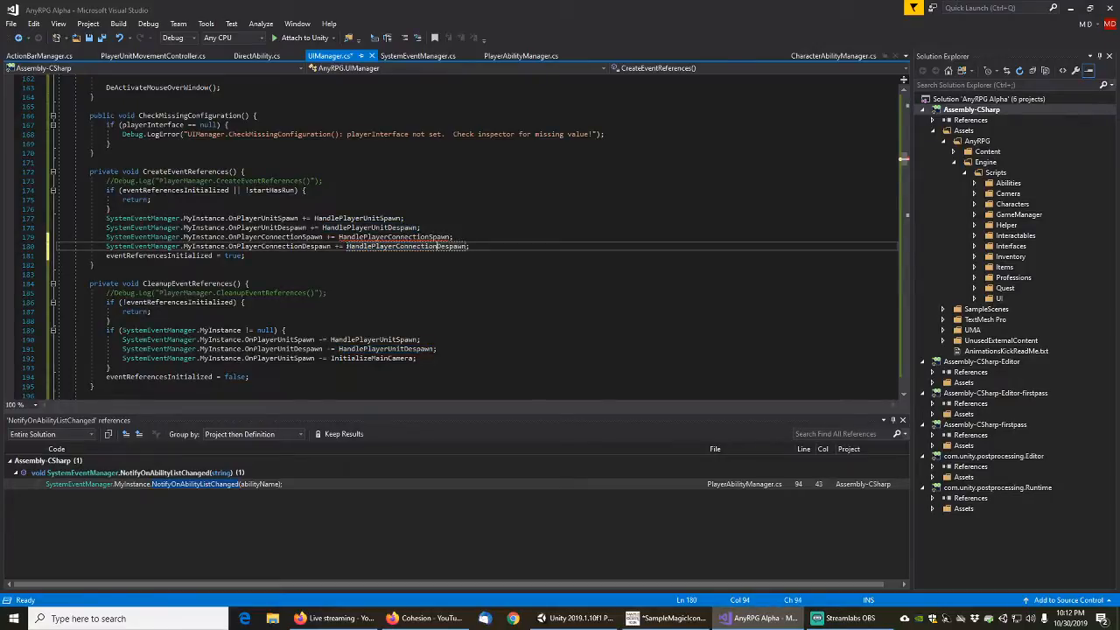
Copy the OnPlayerConnectionSpawn and OnPlayerConnectionDespawn subscription lines into CleanupEventReferences, directly below the InitializeMainCamera line
key(Home)
key(Home)
click(413, 228)
scroll(373, 357, down, 13)
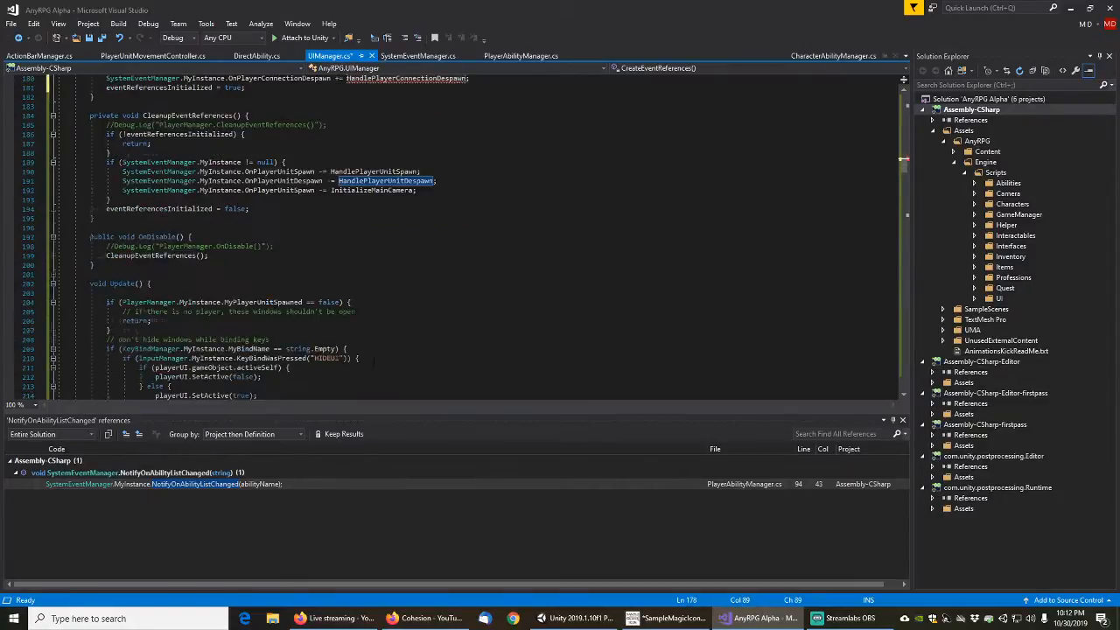
scroll(374, 357, up, 12)
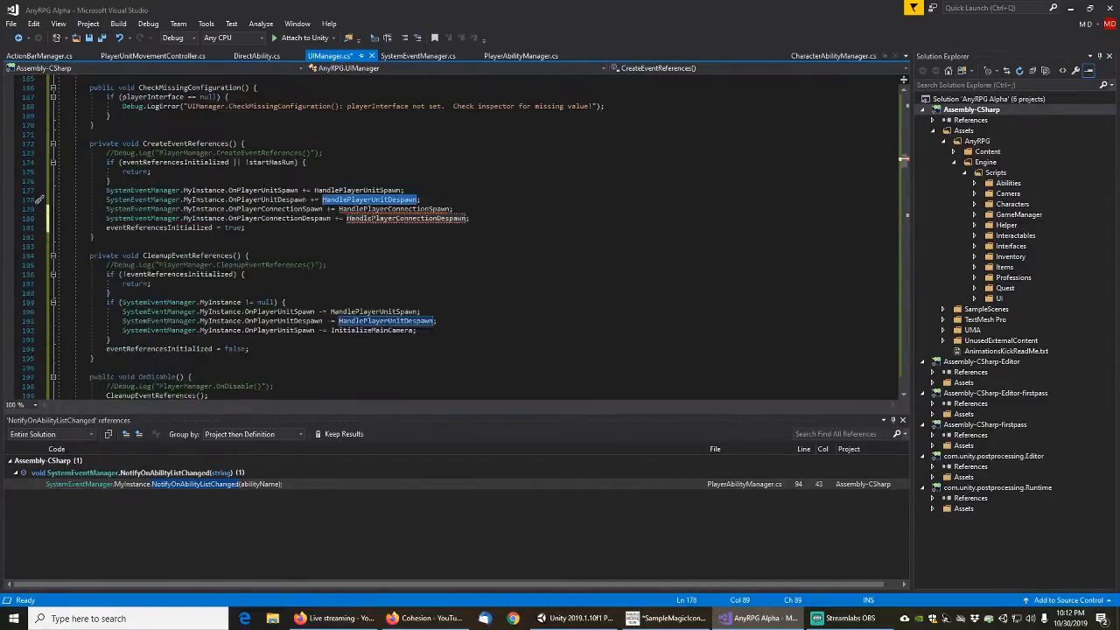
click(359, 210)
key(Home)
key(Home)
key(shift+Down)
key(shift+Down)
key(ctrl+c)
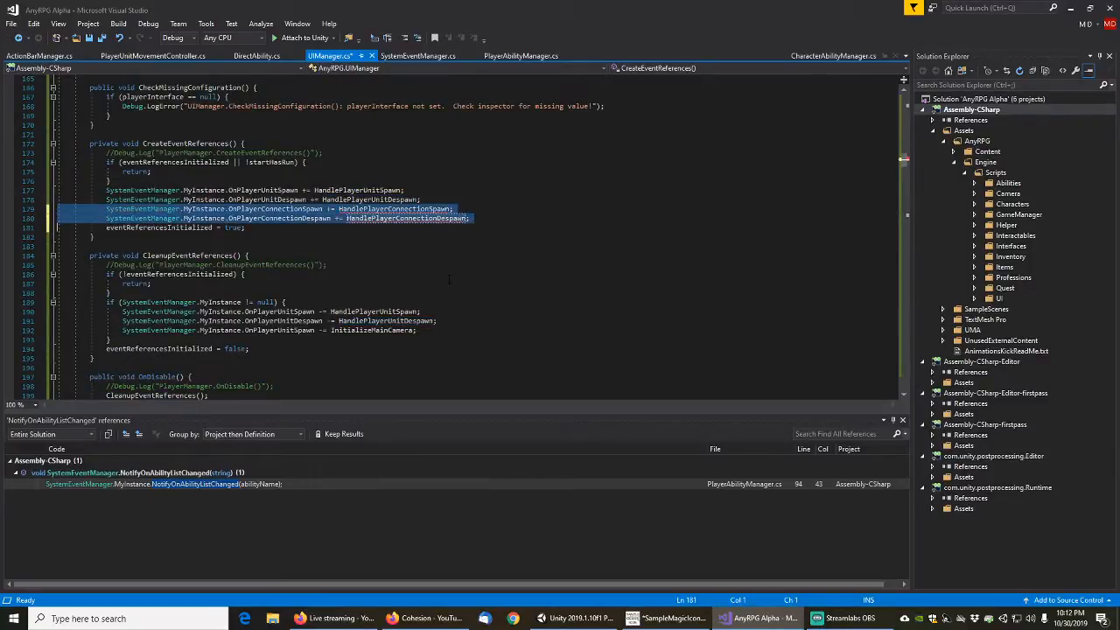
key(Down)
key(Down)
key(Down)
key(Down)
key(Down)
key(Down)
key(Down)
key(Down)
key(Down)
key(Down)
key(Down)
key(Down)
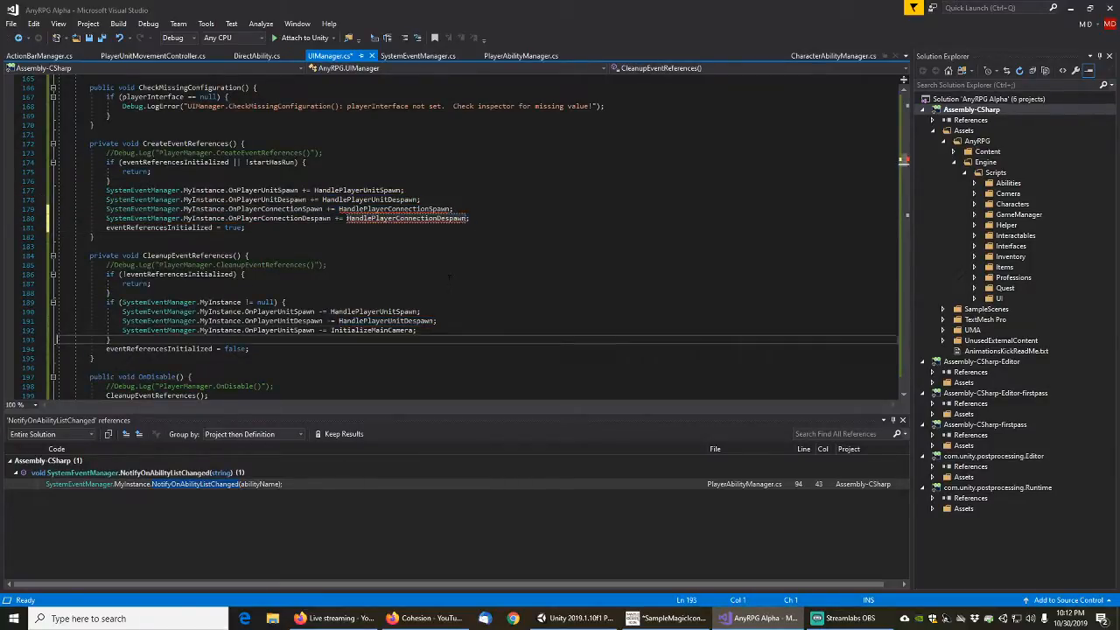
key(ctrl+v)
Change the operator from += to -= in both copied player connection lines in CleanupEventReferences
key(Up)
key(Left)
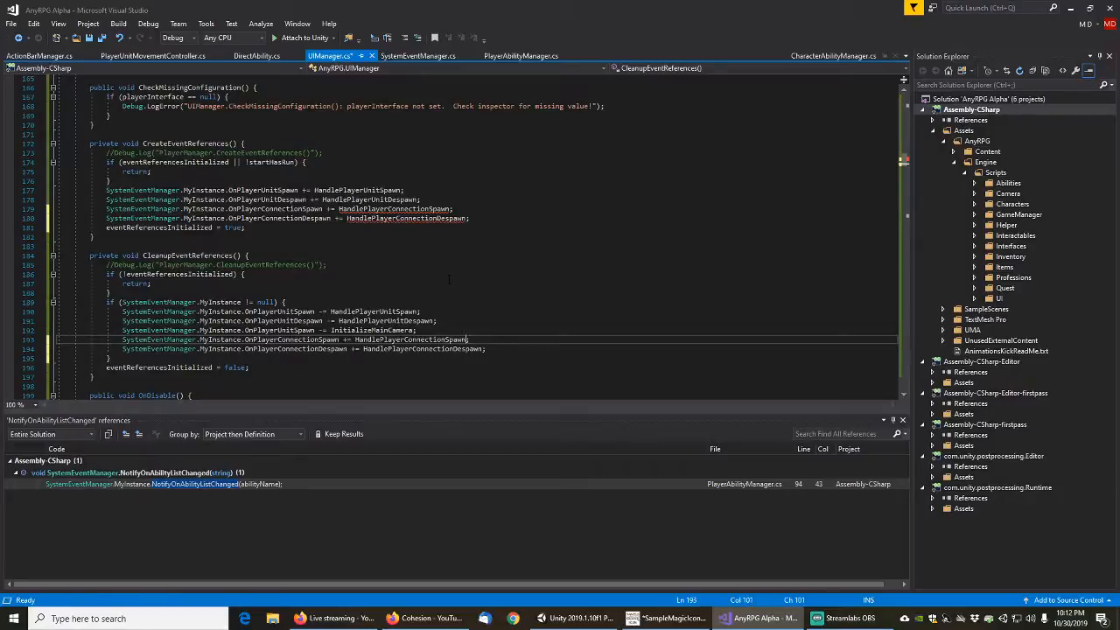
key(ctrl+Left)
key(ctrl+Left)
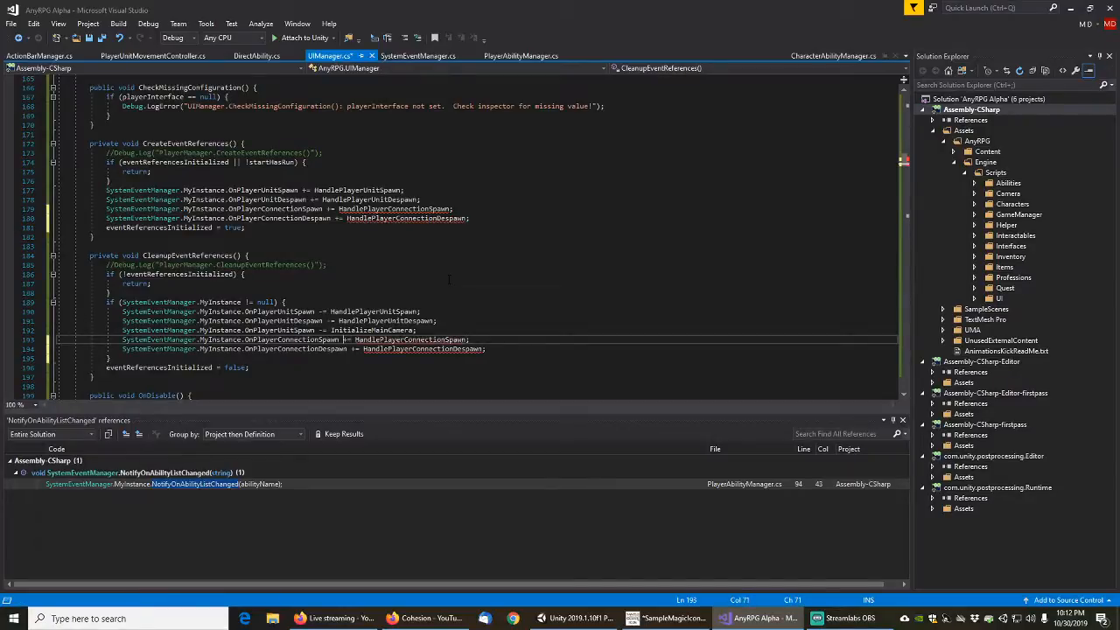
key(BackSpace)
key(BackSpace)
text(-=)
key(Down)
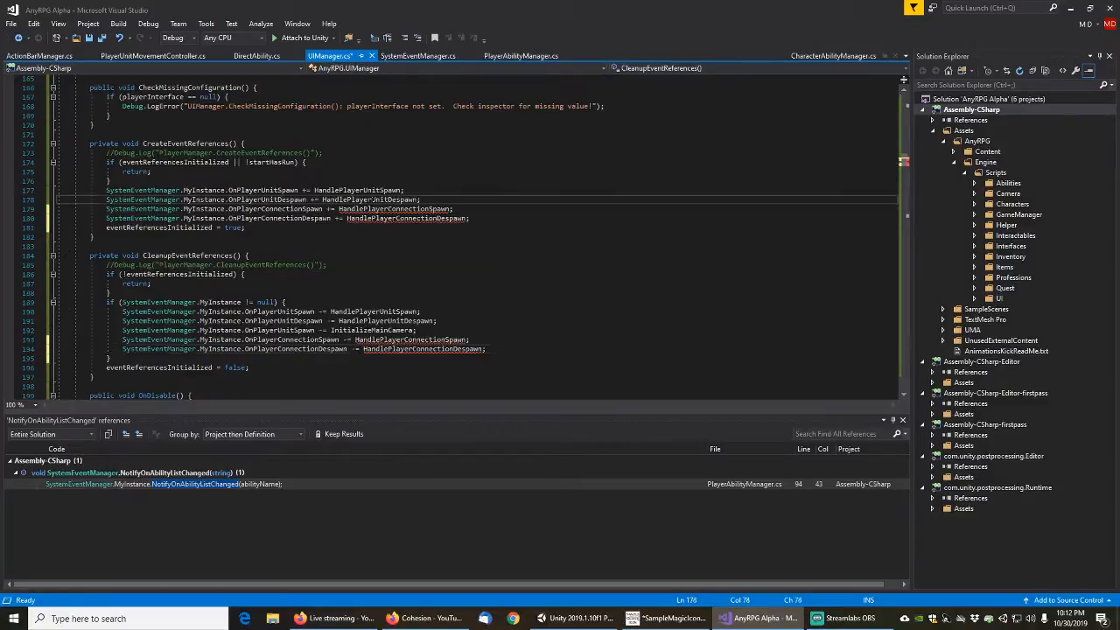
Go to the definition of the HandlePlayerUnitDespawn handler from its subscription in CreateEventReferences
double_click(372, 199)
right_click(375, 205)
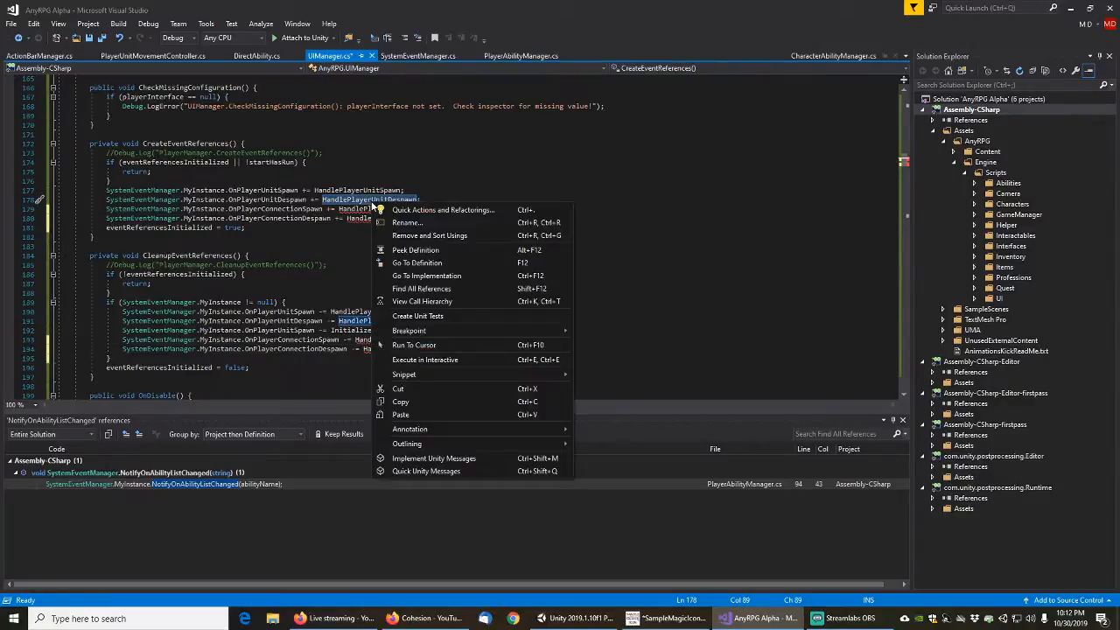
click(417, 262)
scroll(235, 290, down, 1)
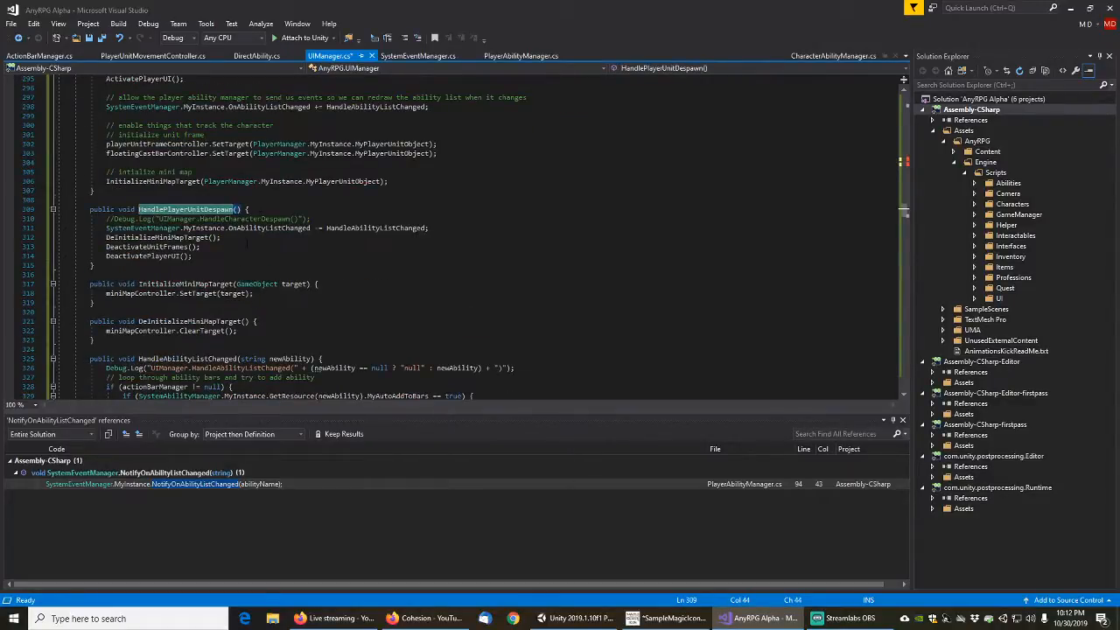
click(250, 210)
scroll(366, 279, up, 2)
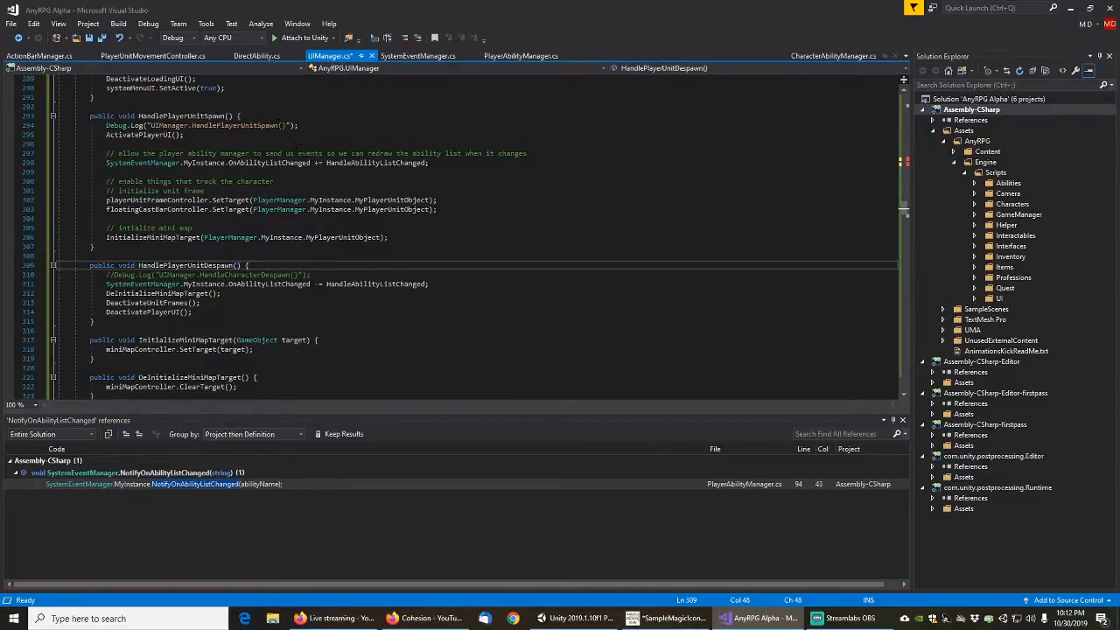
Duplicate the HandlePlayerUnitSpawn and HandlePlayerUnitDespawn methods directly above the originals, below ActivateSystemMenuUI
click(238, 115)
key(Home)
key(Home)
key(shift+Down)
key(shift+Down)
key(shift+Down)
key(shift+Down)
key(shift+Down)
key(shift+Down)
key(shift+Down)
key(shift+Down)
key(shift+Down)
key(shift+Down)
key(shift+Down)
key(shift+Down)
key(shift+Down)
key(shift+Down)
key(shift+Down)
key(shift+Down)
key(shift+Down)
key(shift+Down)
key(shift+Down)
key(shift+Down)
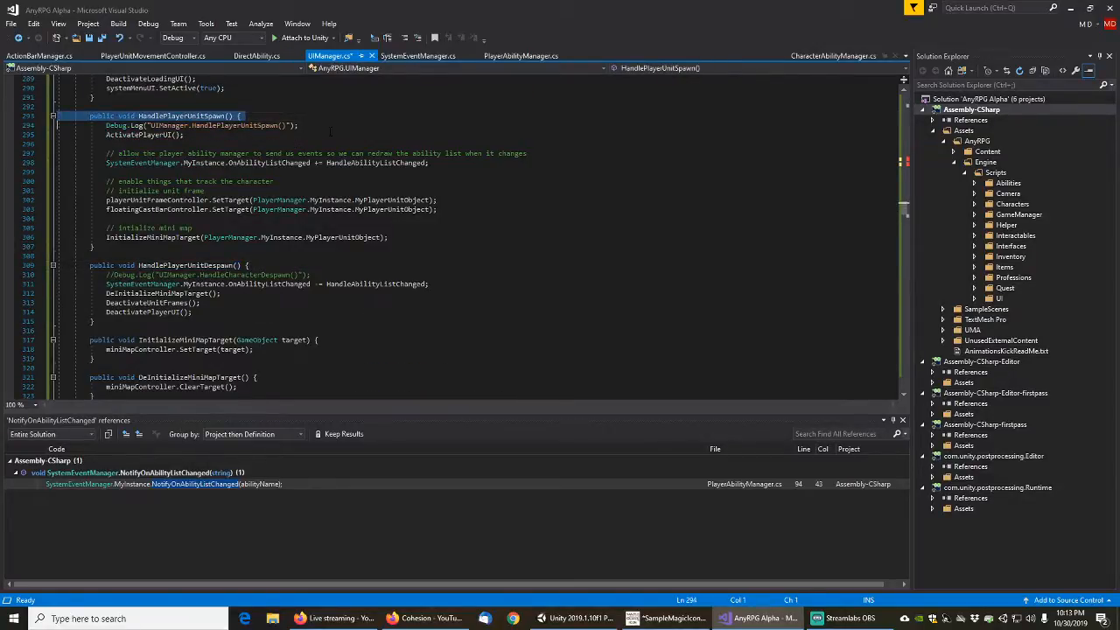
key(shift+Down)
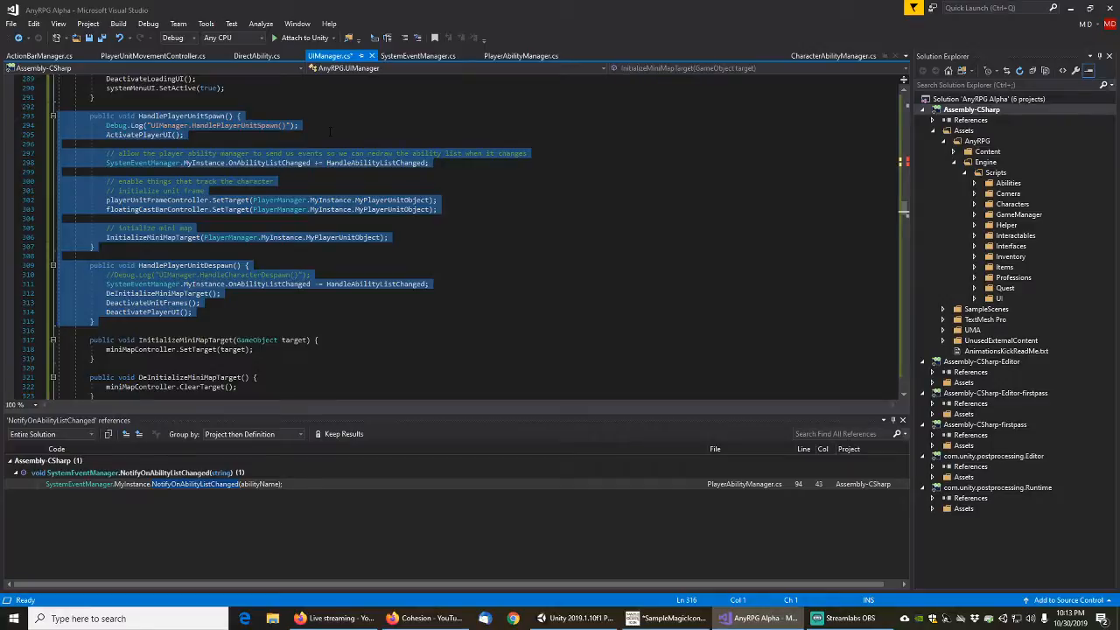
key(Up)
key(Up)
key(Up)
key(Up)
key(Up)
key(Up)
key(Up)
key(Up)
key(Up)
key(Up)
key(Up)
key(Up)
key(Up)
key(Up)
key(Up)
key(Up)
key(Up)
key(Up)
key(Up)
key(Up)
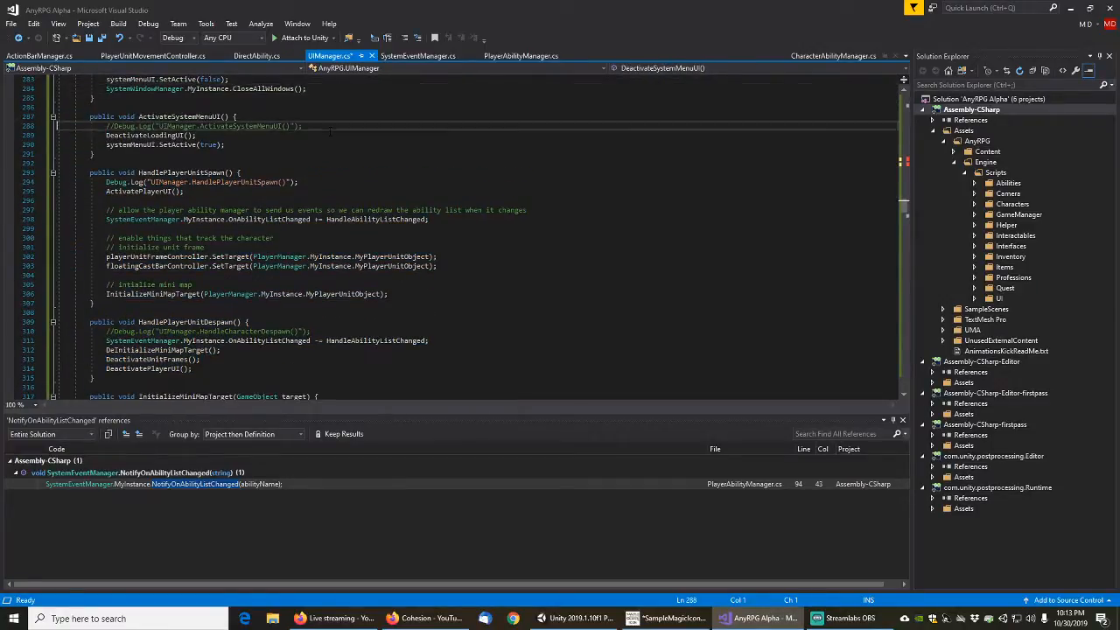
key(Down)
key(Down)
key(Down)
key(Down)
key(Return)
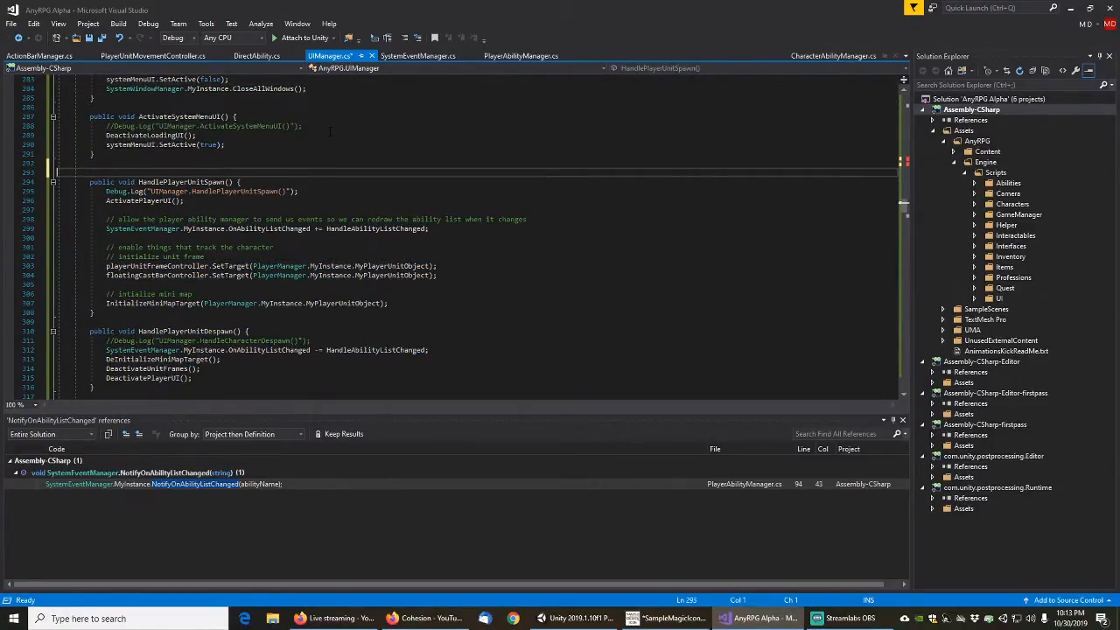
key(ctrl+v)
Rename the first HandlePlayerUnitSpawn method to HandlePlayerConnectionSpawn
click(191, 172)
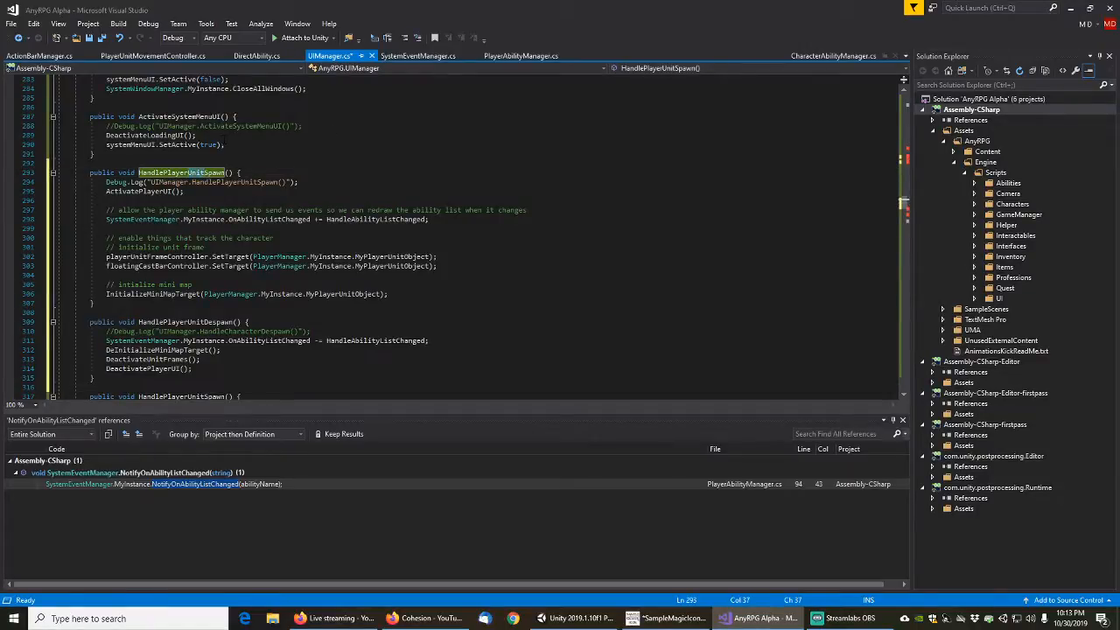
key(BackSpace)
key(BackSpace)
key(BackSpace)
key(BackSpace)
text(Connection)
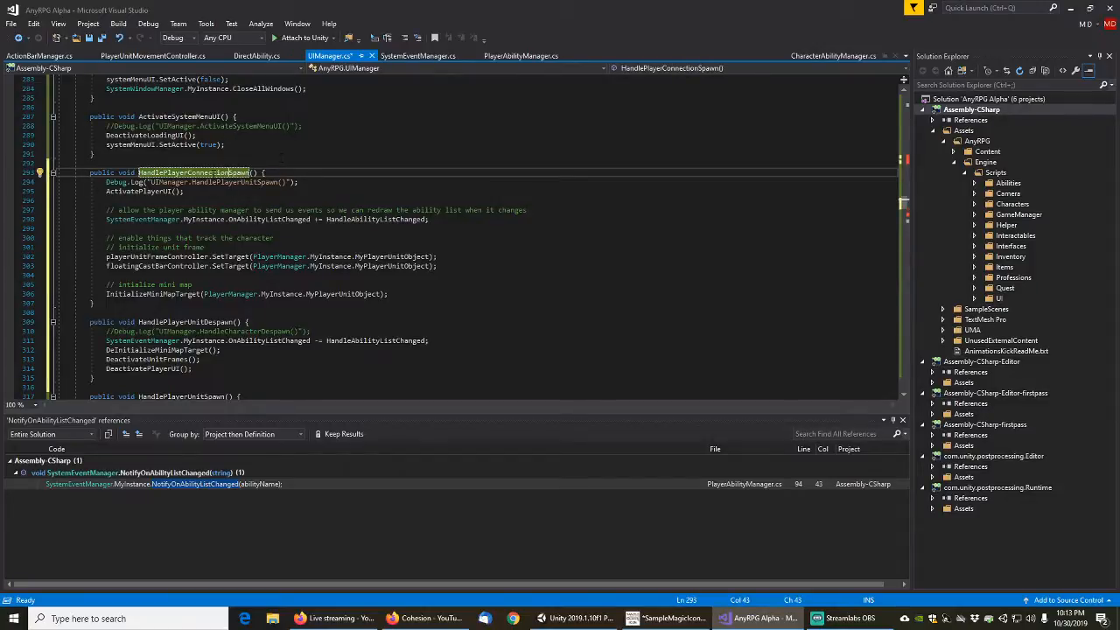
Rename the first HandlePlayerUnitDespawn method to HandlePlayerConnectionDespawn
click(193, 323)
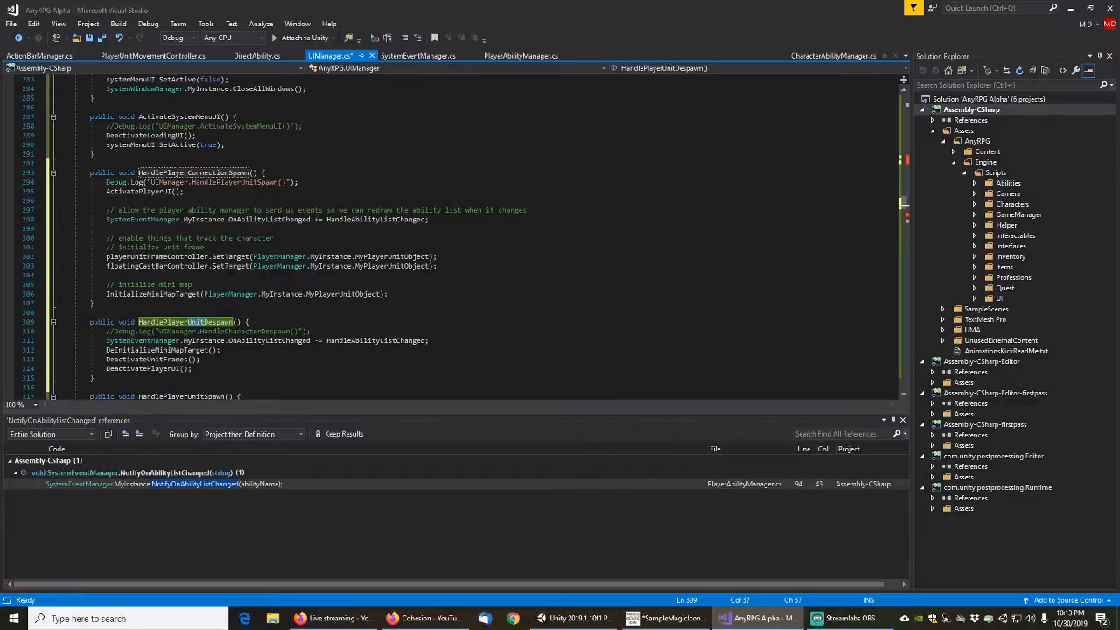
key(BackSpace)
key(BackSpace)
key(BackSpace)
key(BackSpace)
text(Connection)
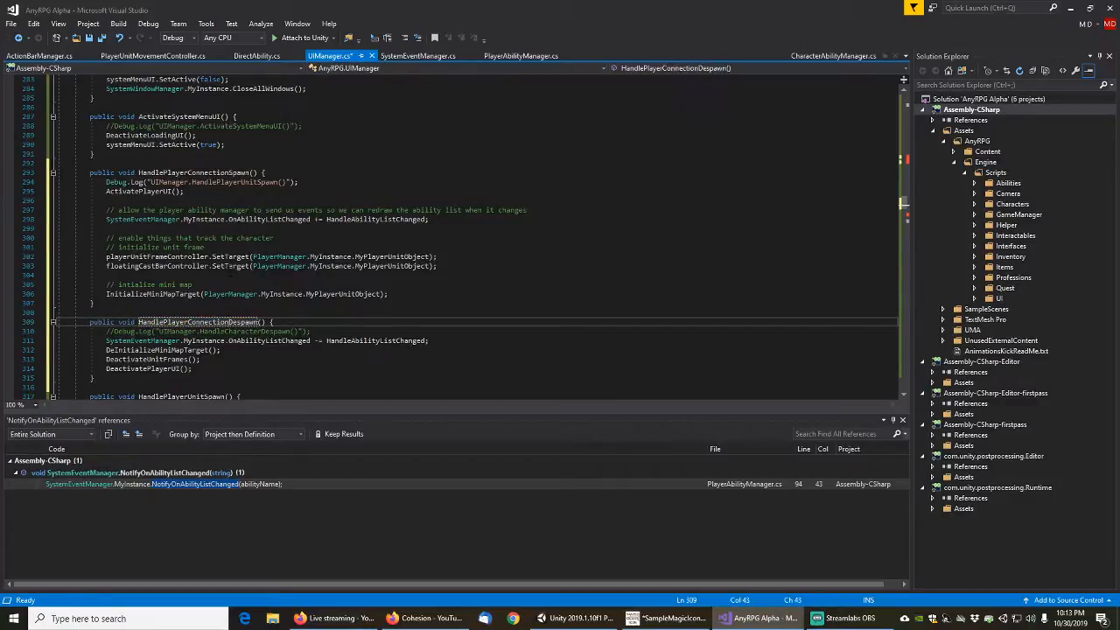
Delete the DeInitializeMiniMapTarget, DeactivateUnitFrames and DeactivatePlayerUI calls from HandlePlayerConnectionDespawn
key(Down)
key(Down)
key(Down)
key(shift+Down)
key(shift+Down)
key(shift+Down)
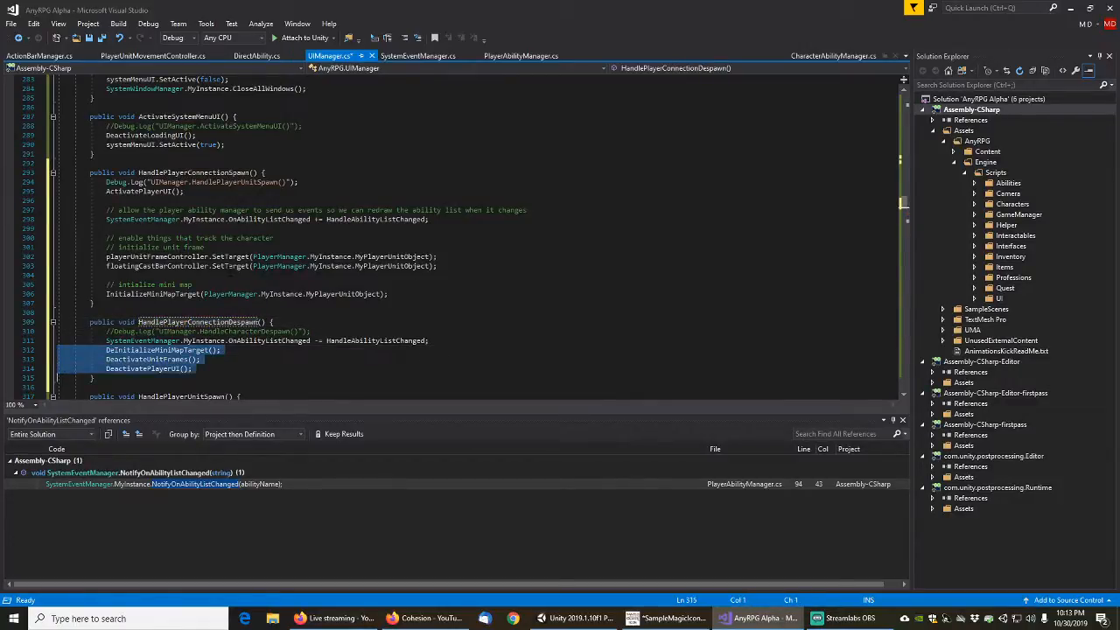
key(Delete)
Delete the unit frame, floating cast bar and mini map initialization code with its comments from HandlePlayerConnectionSpawn
key(Up)
key(Up)
key(Up)
key(Up)
key(Up)
key(Up)
key(Up)
key(Up)
key(Up)
key(Up)
key(Up)
key(Up)
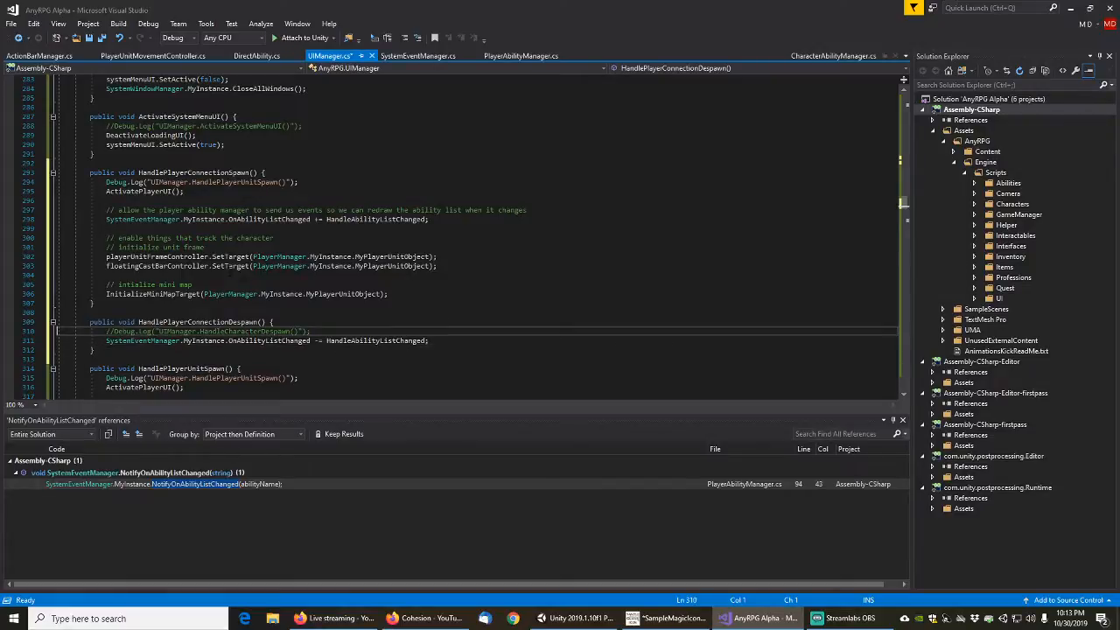
key(shift+Down)
key(shift+Down)
key(shift+Down)
key(shift+Down)
key(shift+Down)
key(shift+Down)
key(shift+Down)
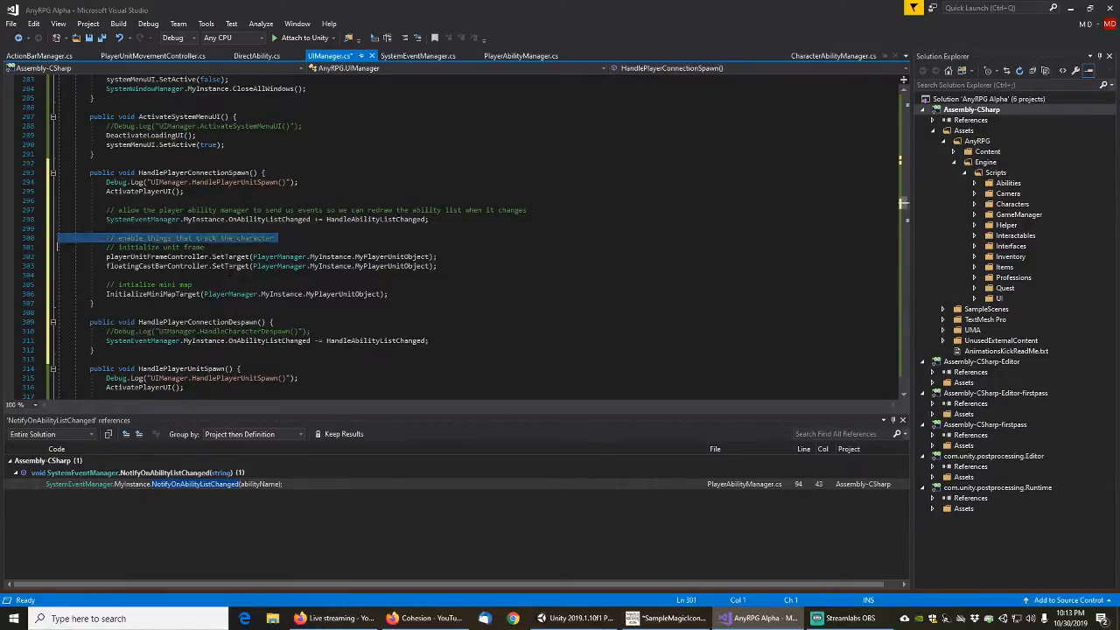
key(Delete)
Remove the ActivatePlayerUI call from HandlePlayerConnectionSpawn, keep one blank line before the comment, and delete the trailing blank line
key(Up)
key(Up)
key(Up)
key(Up)
key(Up)
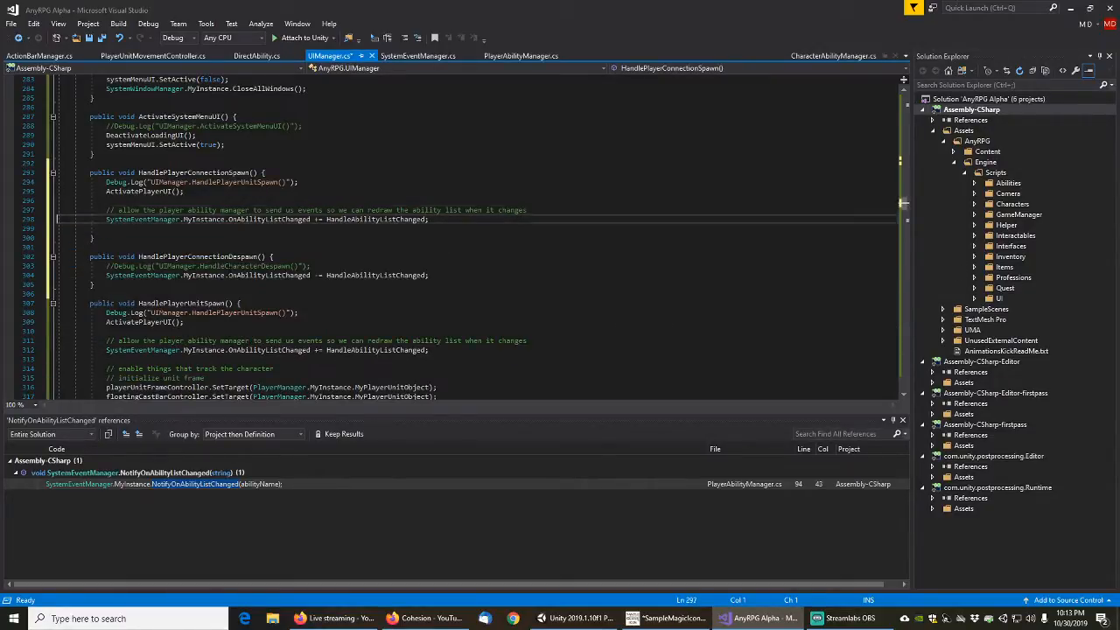
key(shift+Down)
key(shift+Down)
key(Delete)
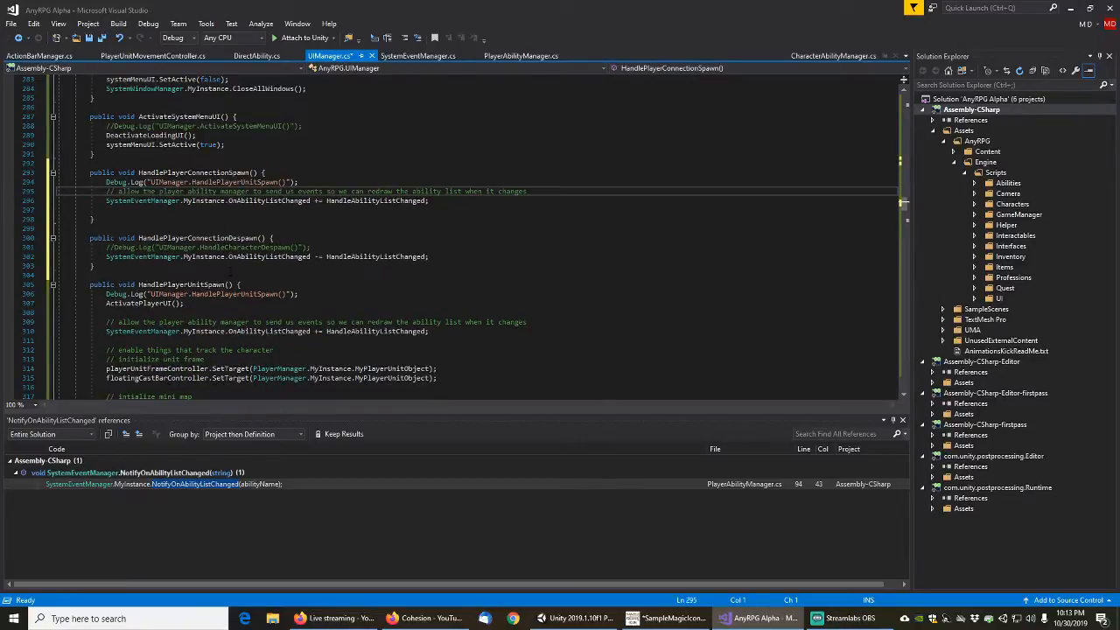
key(Return)
key(Down)
key(Down)
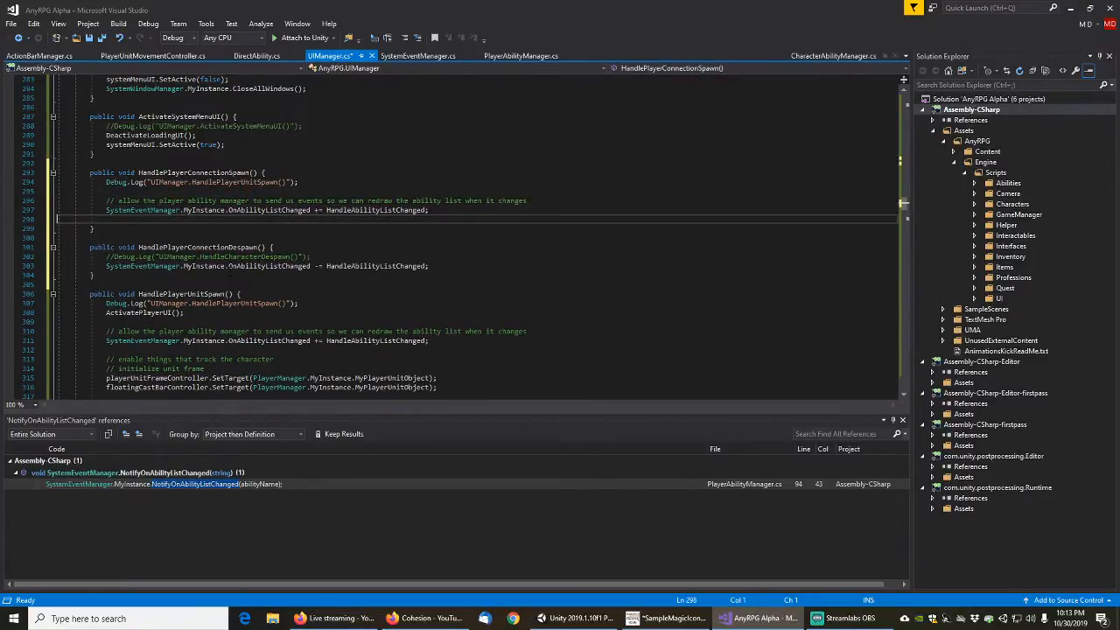
key(Delete)
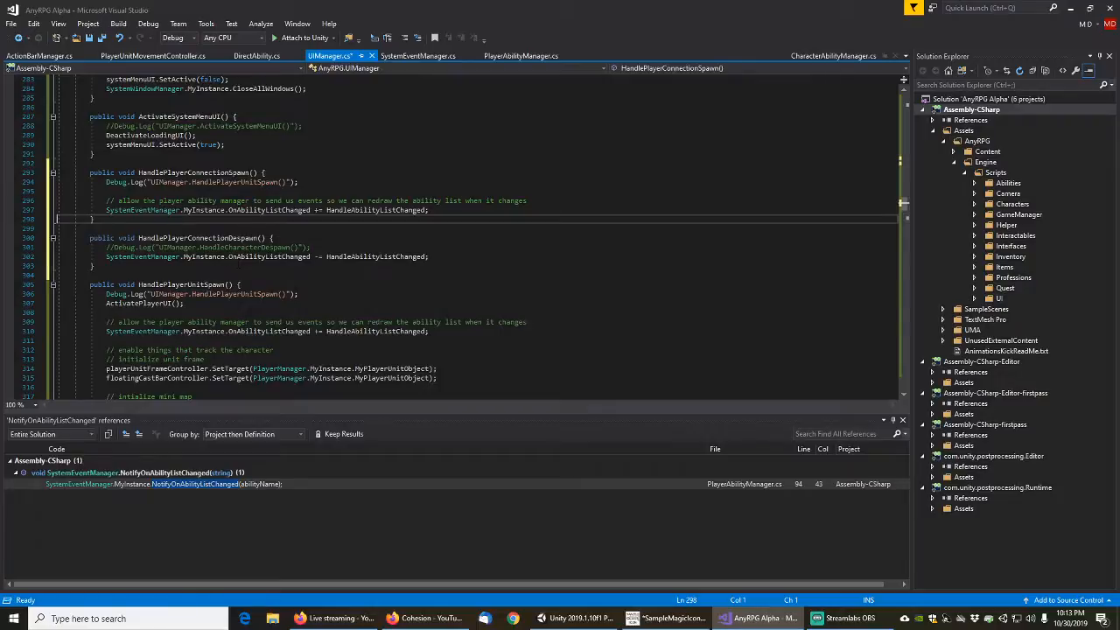
Change the debug log message in HandlePlayerConnectionSpawn to "UIManager.HandlePlayerConnectionSpawn()"
click(246, 190)
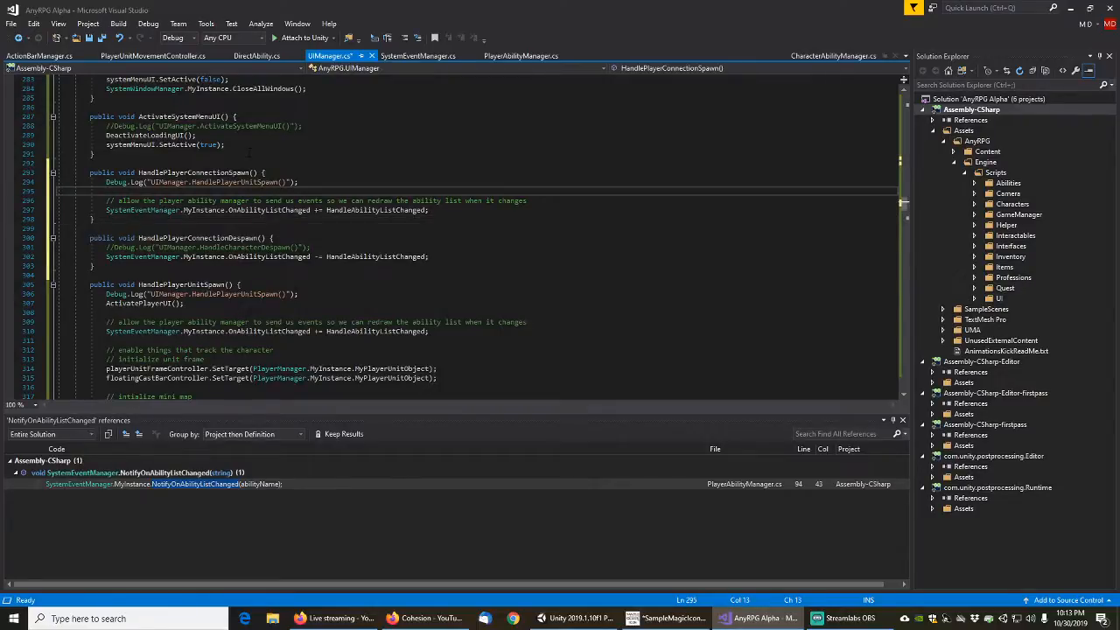
key(Up)
key(End)
key(Left)
key(Left)
key(Left)
key(Left)
key(Left)
key(Left)
key(Left)
key(Left)
key(Left)
key(Left)
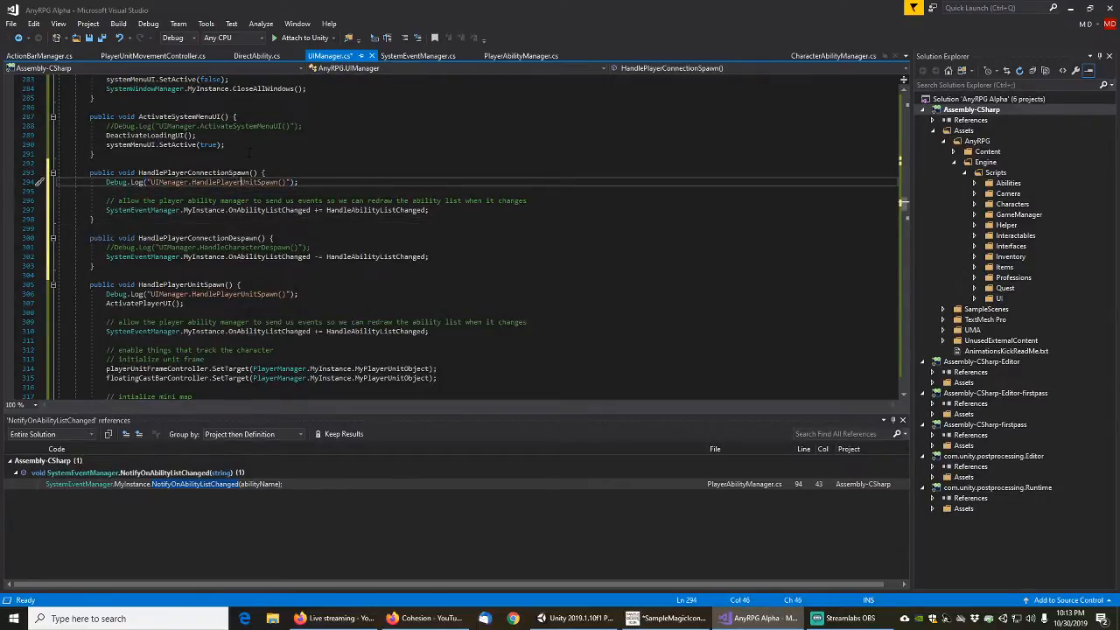
key(shift+Right)
key(shift+Right)
key(shift+Right)
key(shift+Right)
text(Connection)
Uncomment the debug log in HandlePlayerConnectionDespawn and change its message to "UIManager.HandlePlayerConnectionDespawn()"
click(208, 248)
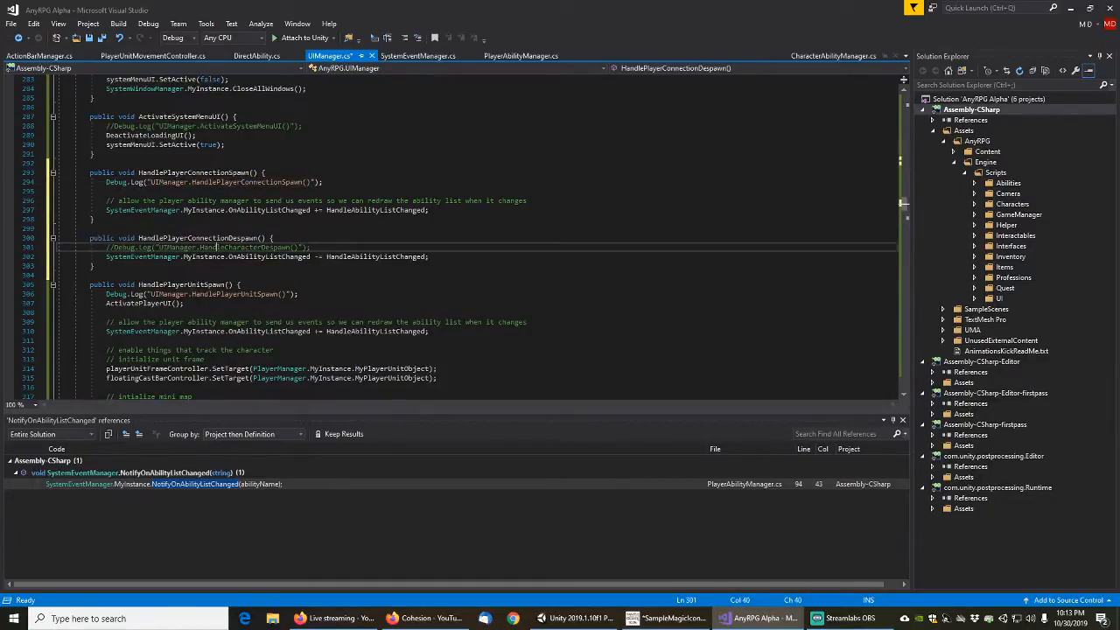
key(Home)
key(Delete)
key(Delete)
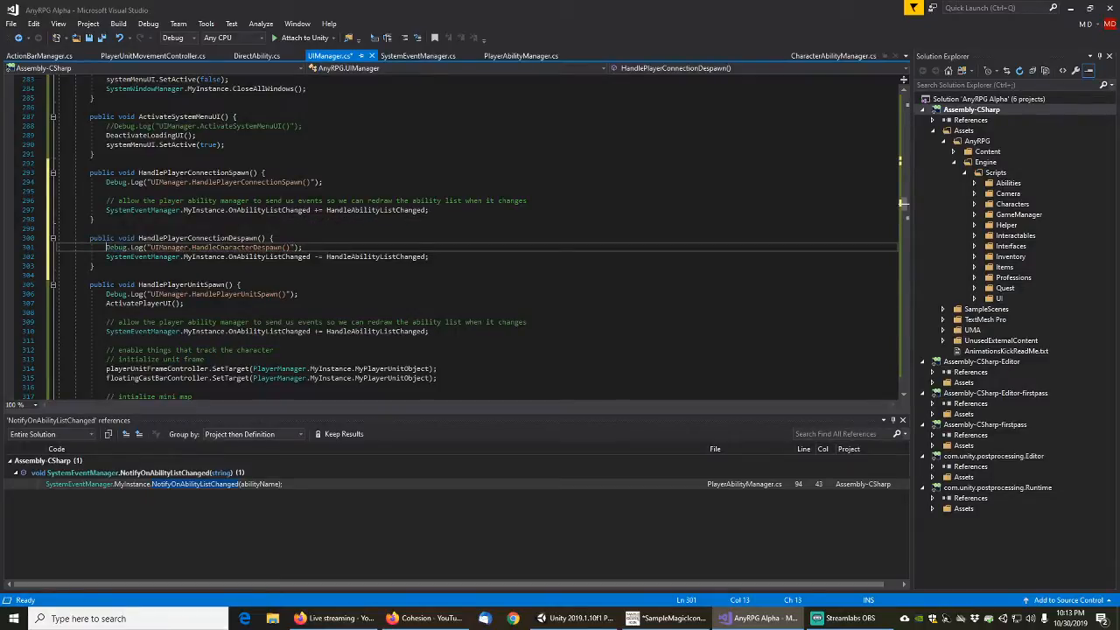
key(shift+Right)
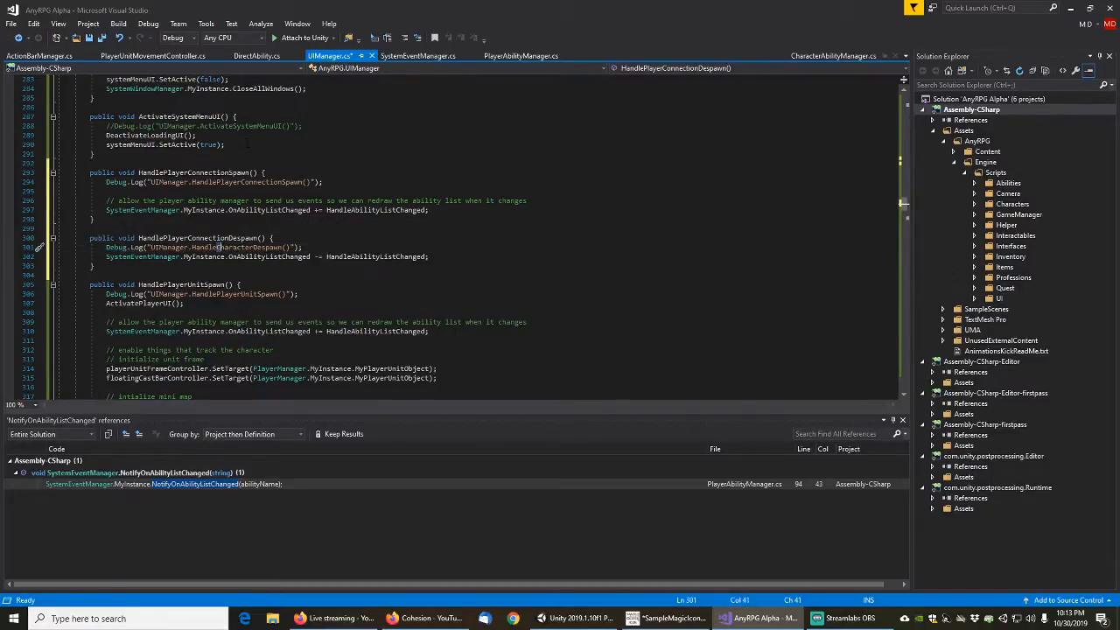
key(shift+Left)
key(shift+Right)
key(shift+Right)
key(shift+Right)
key(shift+Right)
key(shift+Right)
key(shift+Right)
key(shift+Right)
key(shift+Right)
key(shift+Right)
text(PlayerConnec)
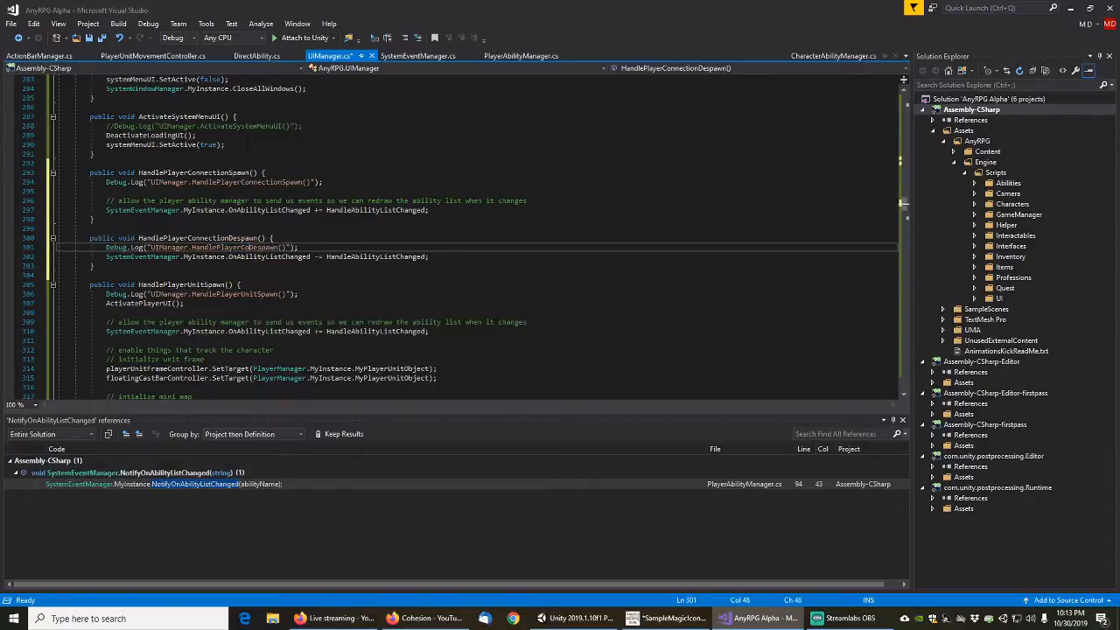
text(tion)
Comment out the OnAbilityListChanged subscription line in HandlePlayerUnitSpawn
click(357, 229)
scroll(357, 230, down, 2)
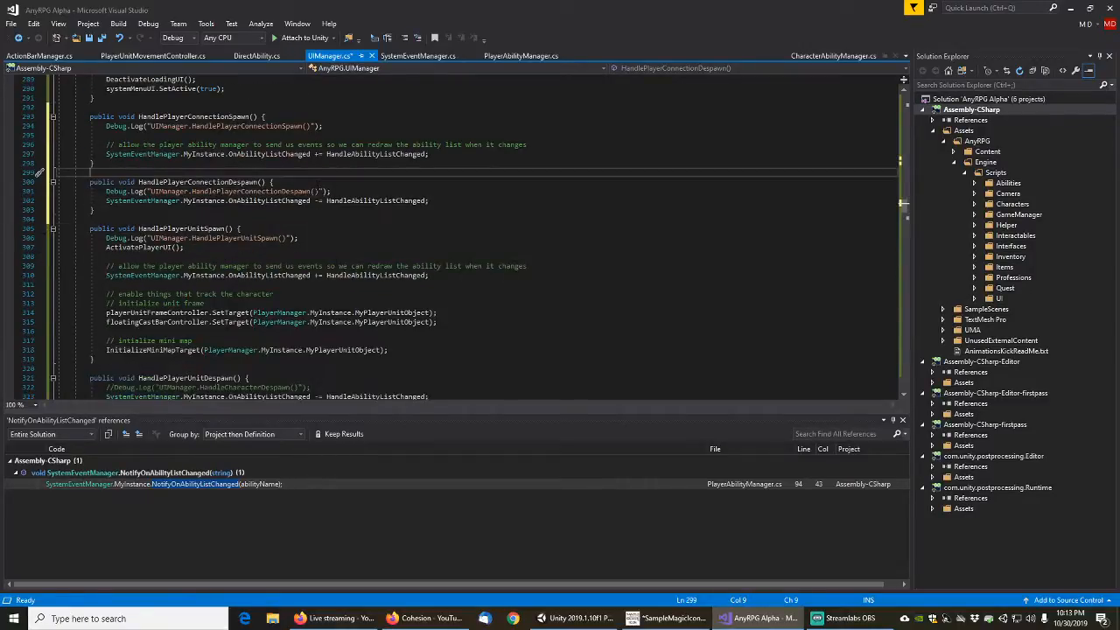
click(369, 266)
key(Home)
key(Home)
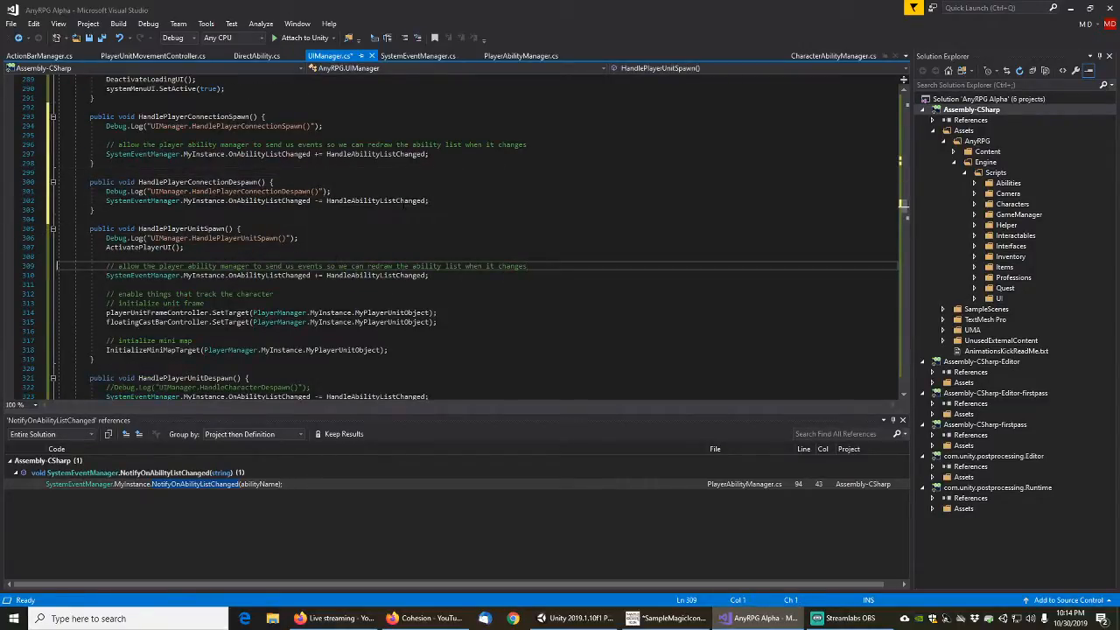
key(shift+Down)
key(shift+Down)
key(Down)
key(Up)
key(Up)
key(End)
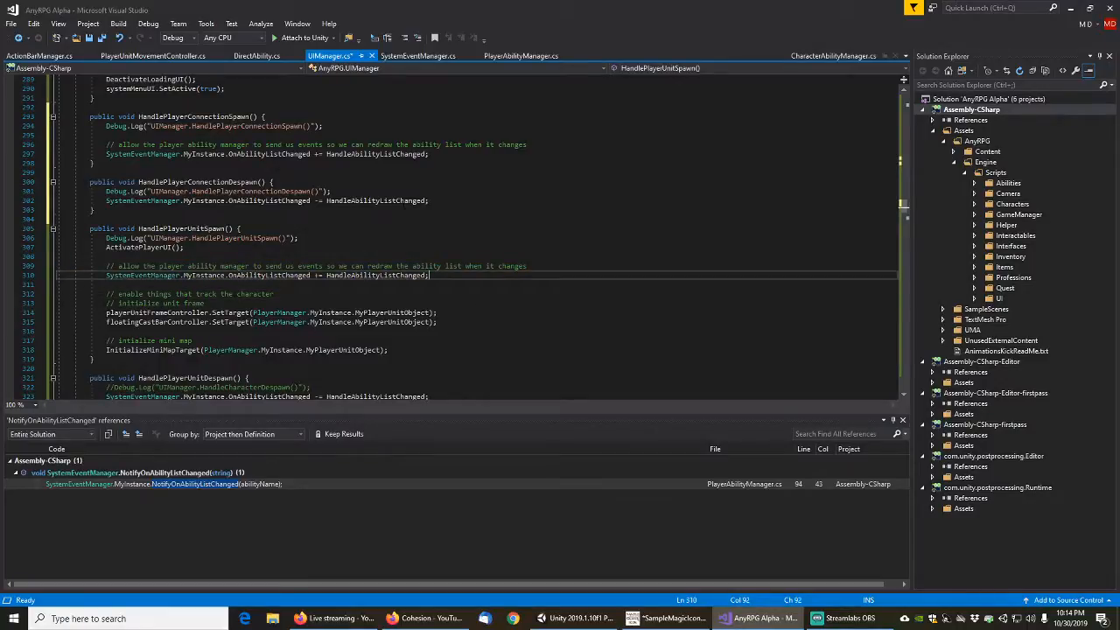
text(//)
scroll(473, 236, down, 4)
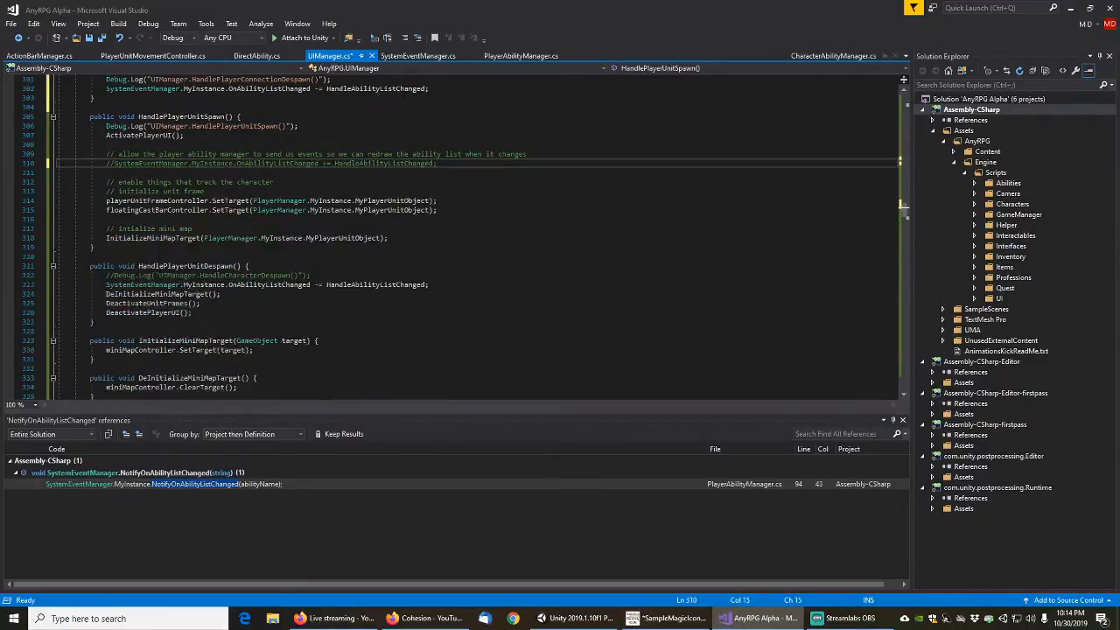
Comment out the OnAbilityListChanged unsubscription line in HandlePlayerUnitDespawn and save the file
click(411, 277)
key(Down)
key(End)
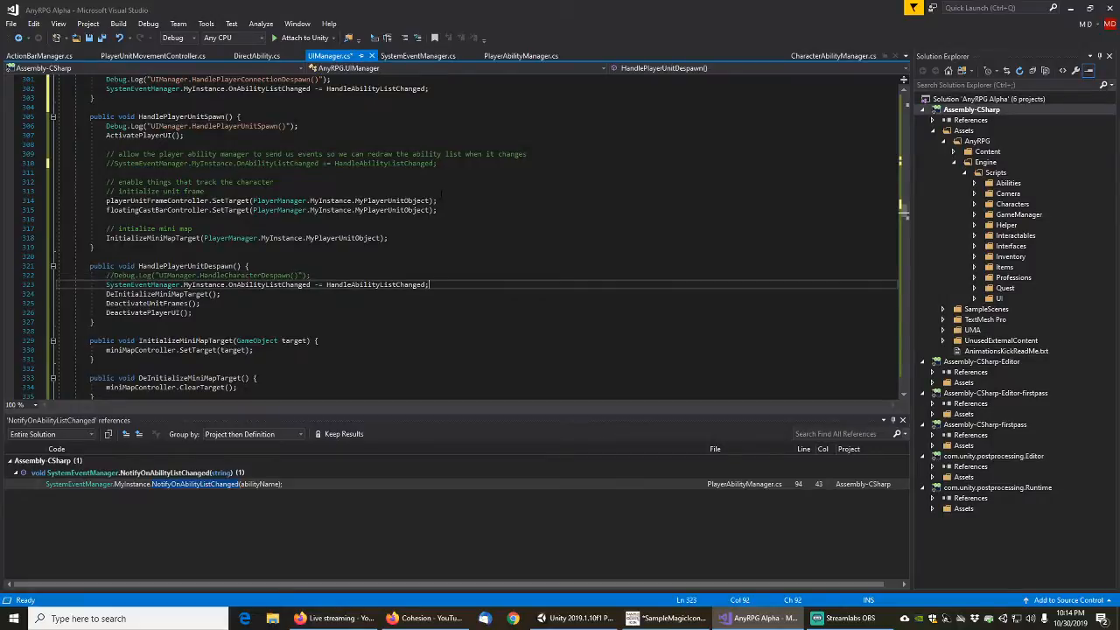
text(//)
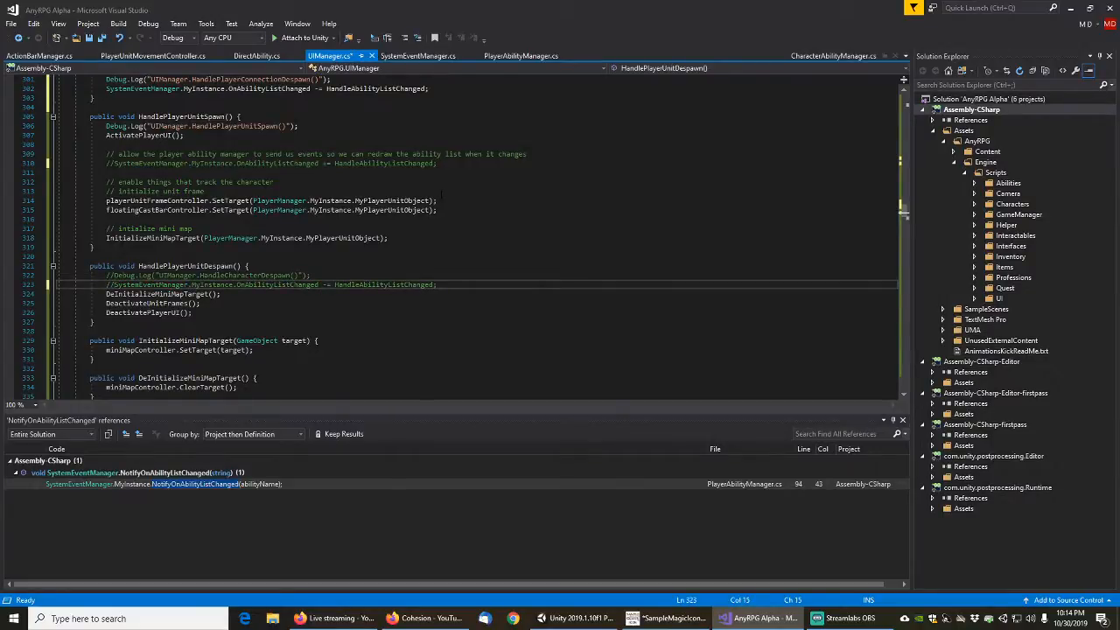
key(ctrl+s)
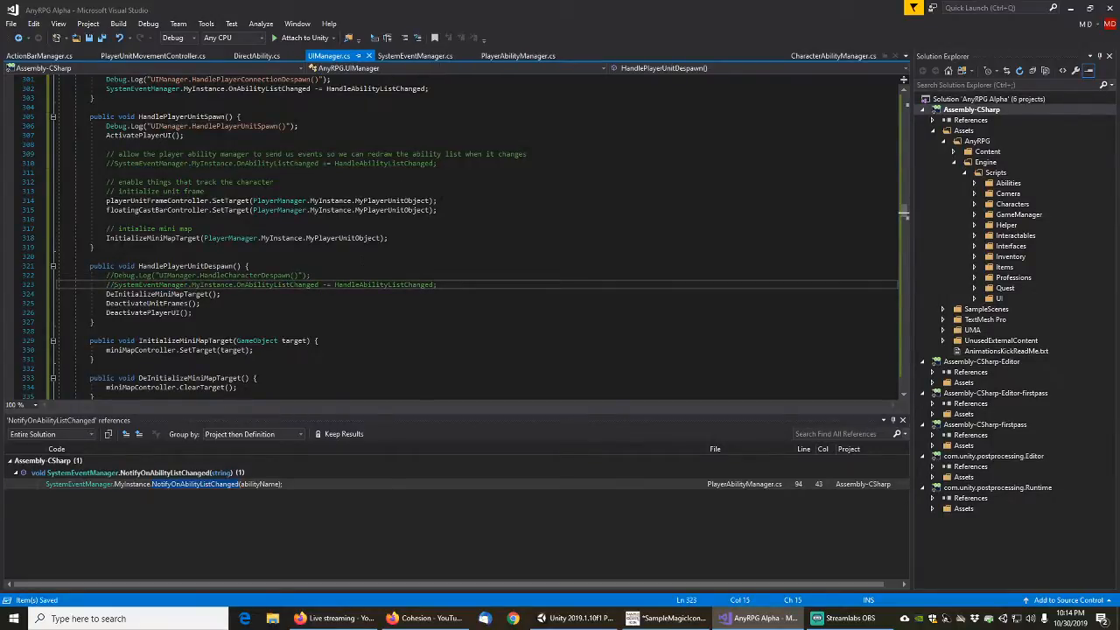
Go to the definition of HandleAbilityListChanged from its subscription line in HandlePlayerConnectionSpawn
scroll(331, 260, up, 3)
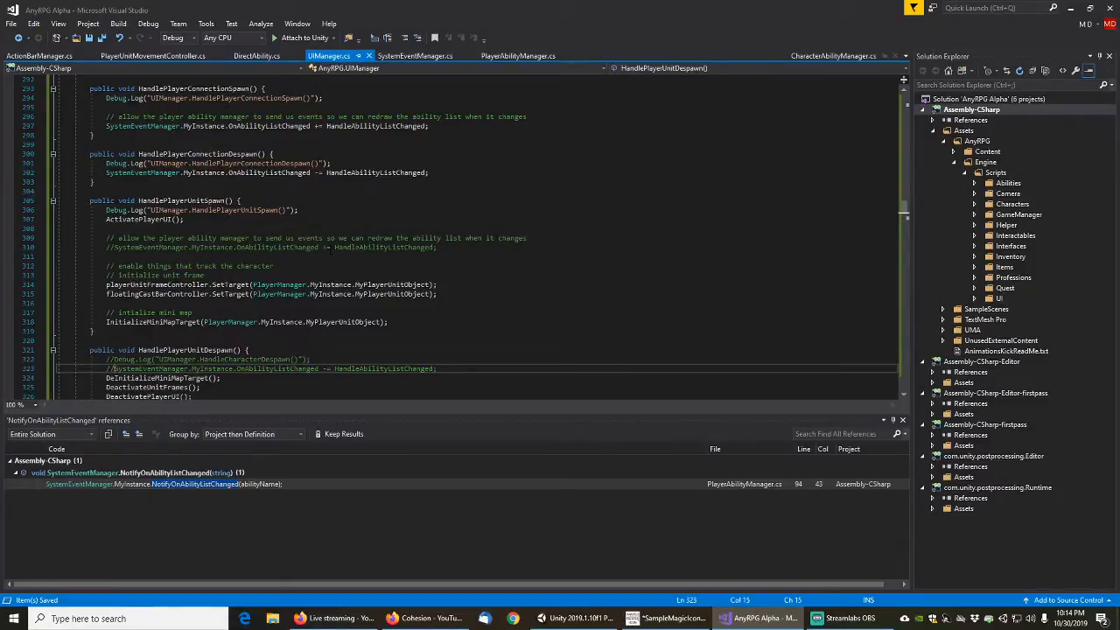
scroll(310, 260, up, 3)
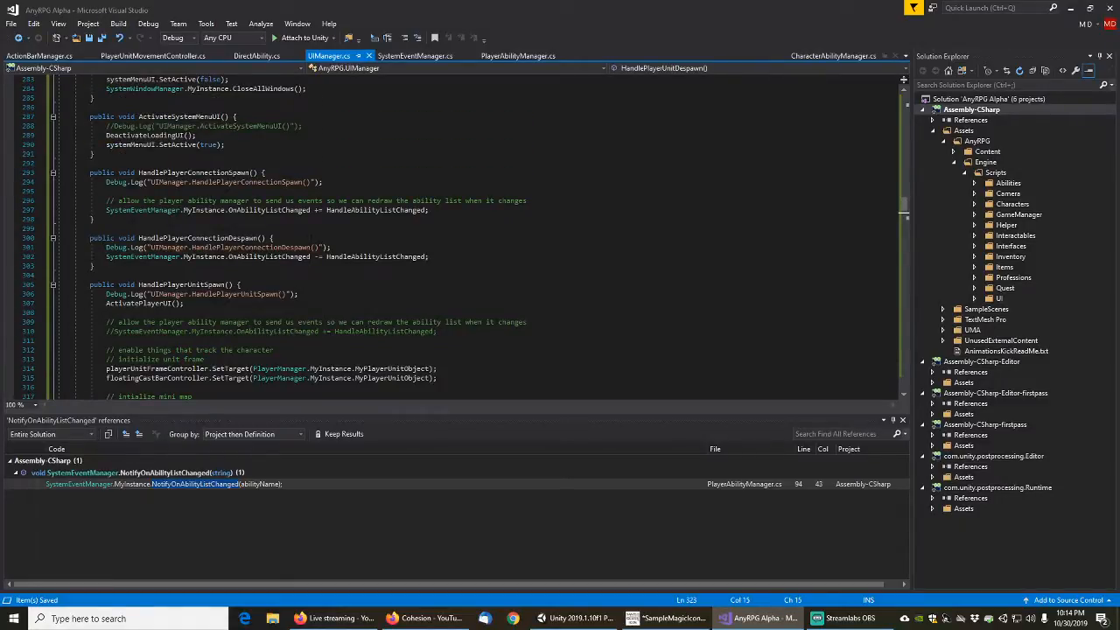
click(361, 211)
right_click(361, 211)
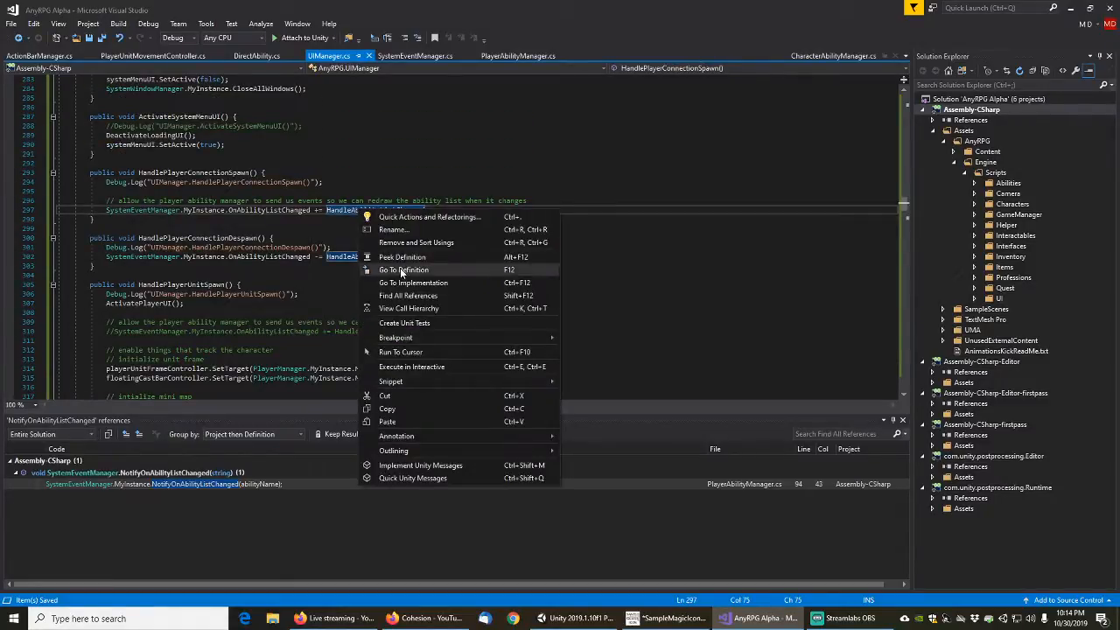
click(399, 268)
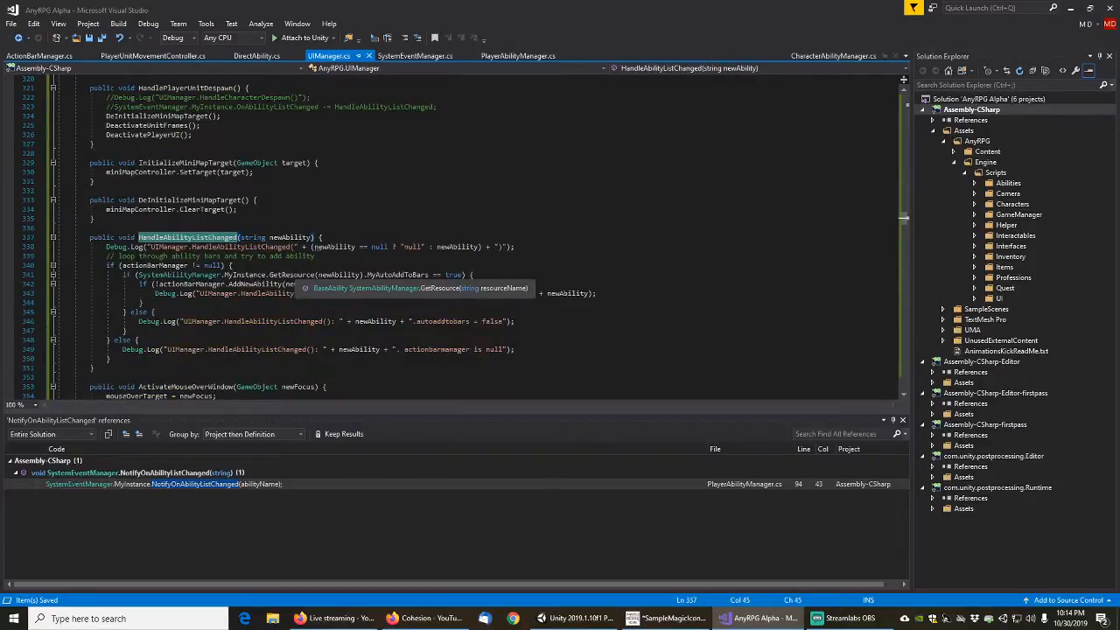
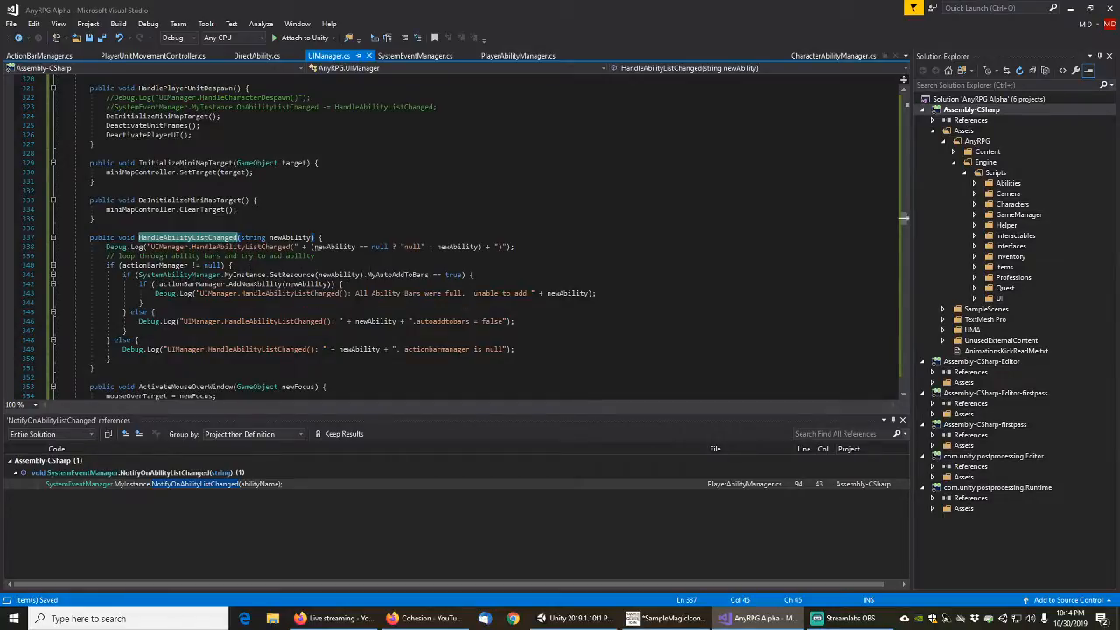
Switch to Unity, stop the running play session and clear the asset search in the Project window
click(579, 619)
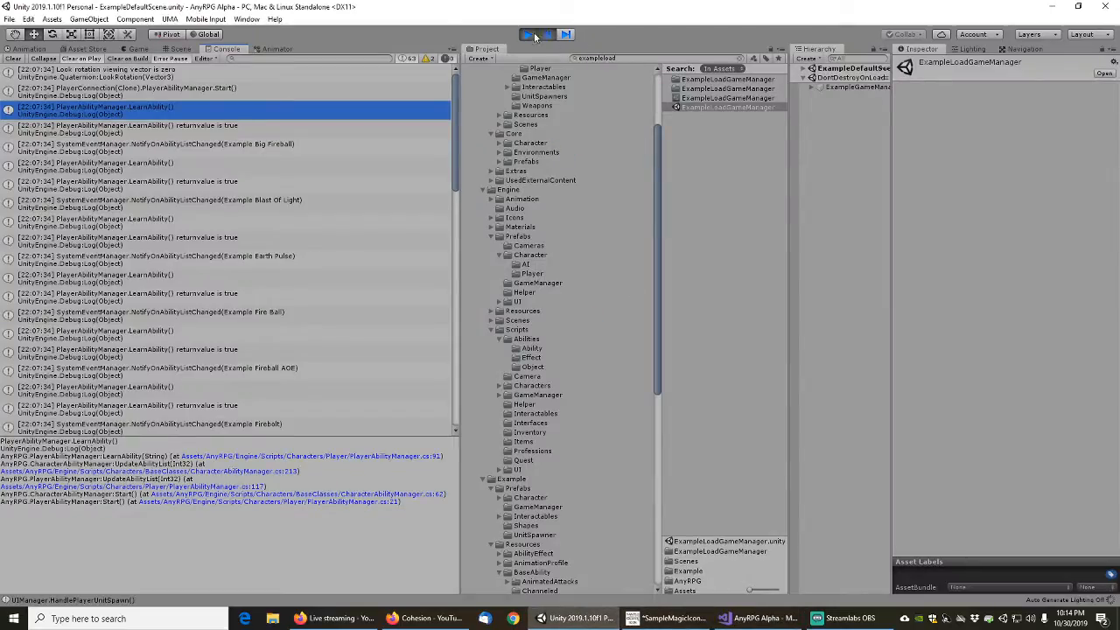
click(528, 34)
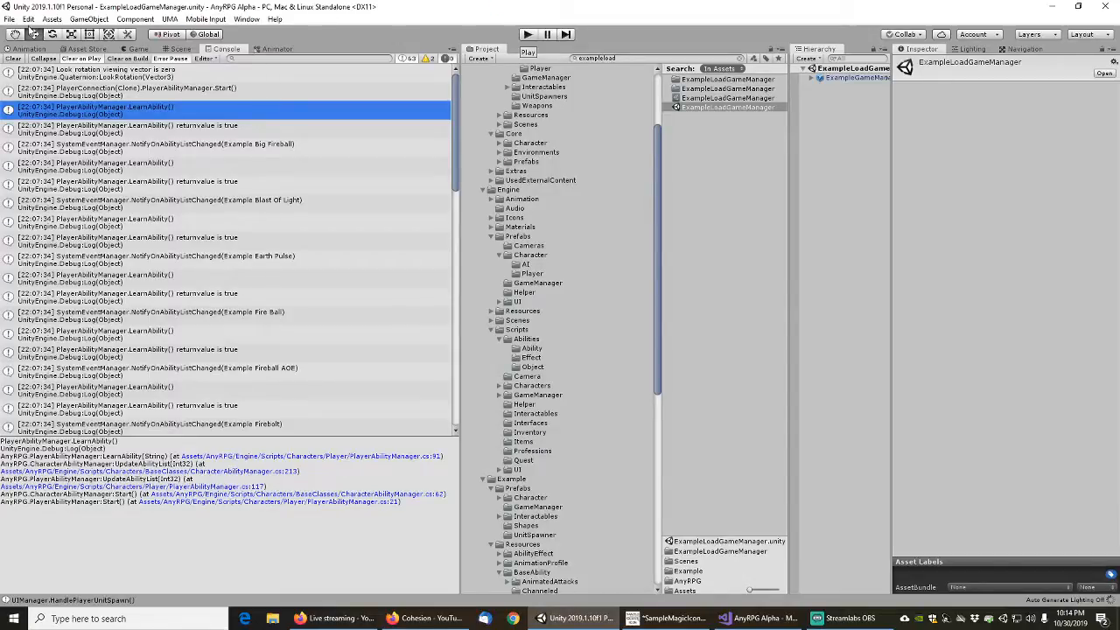
click(8, 18)
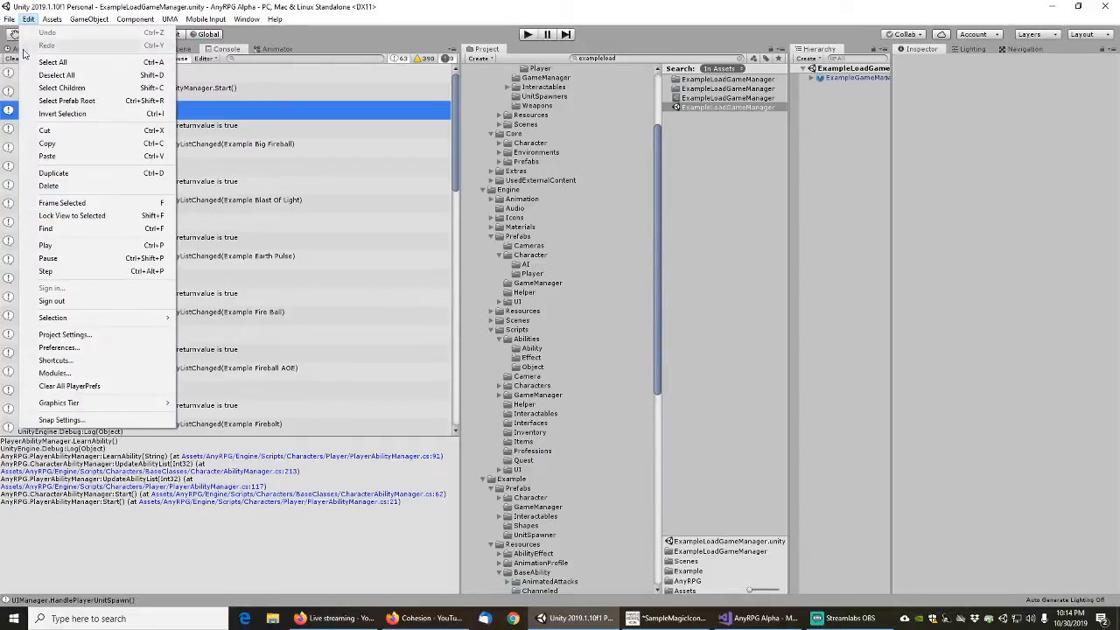
click(29, 62)
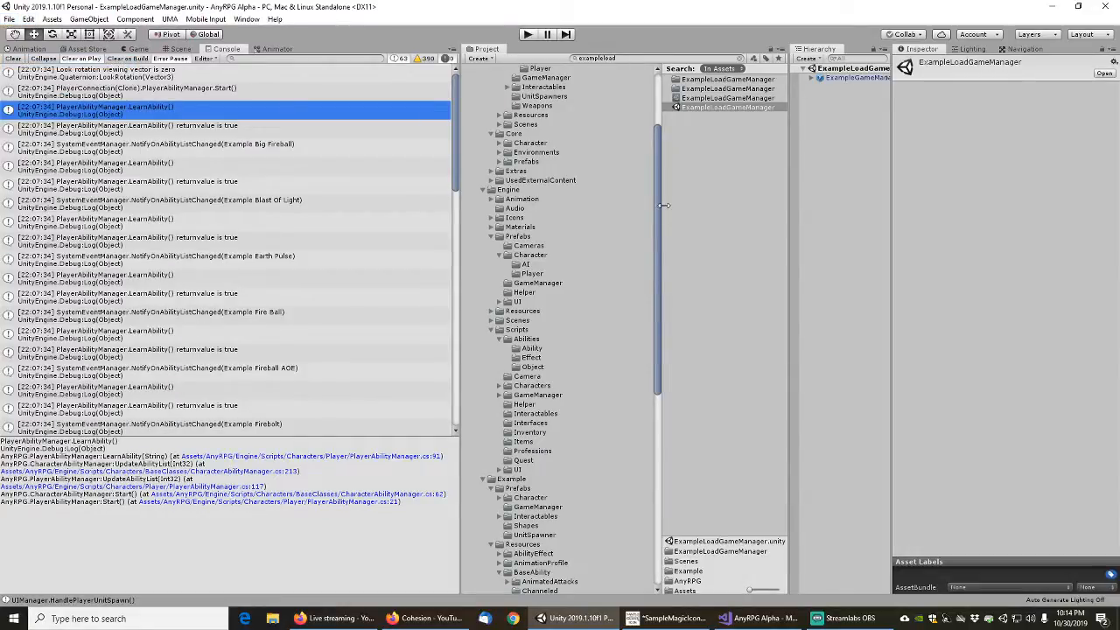
click(742, 58)
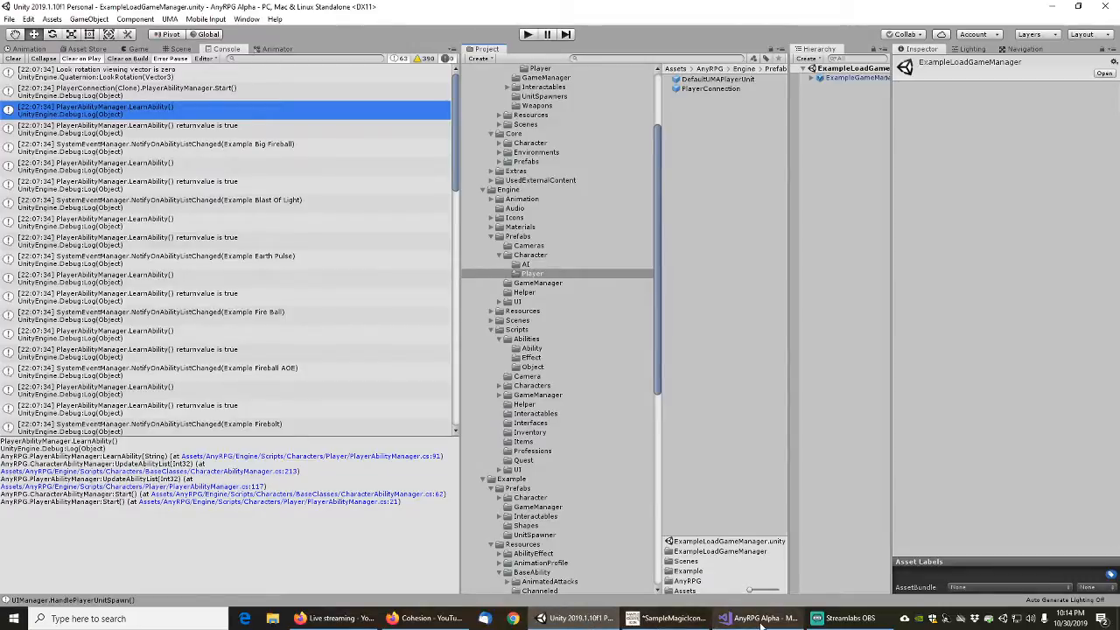
Run the project in play mode and start a new game from the AnyRPG Alpha main menu
click(760, 620)
click(760, 620)
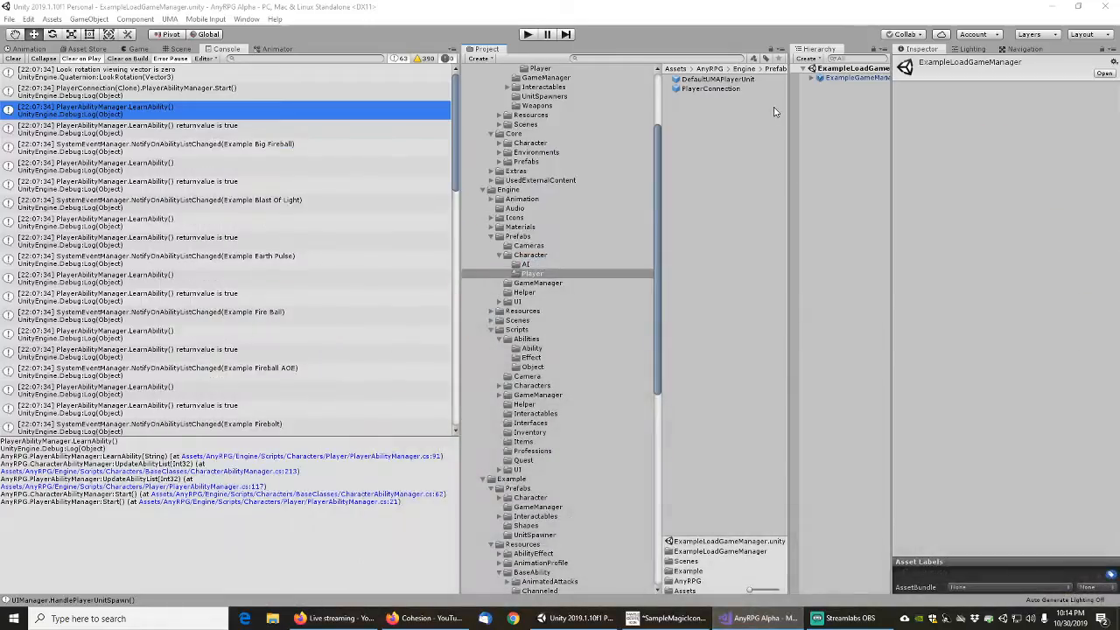
click(528, 35)
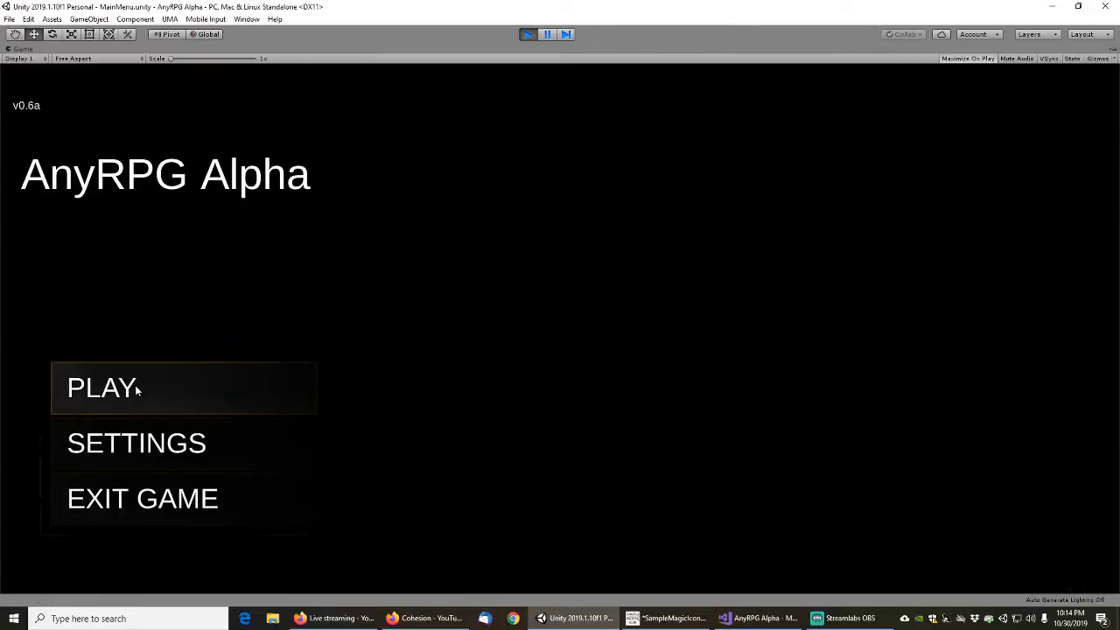
click(137, 390)
click(576, 407)
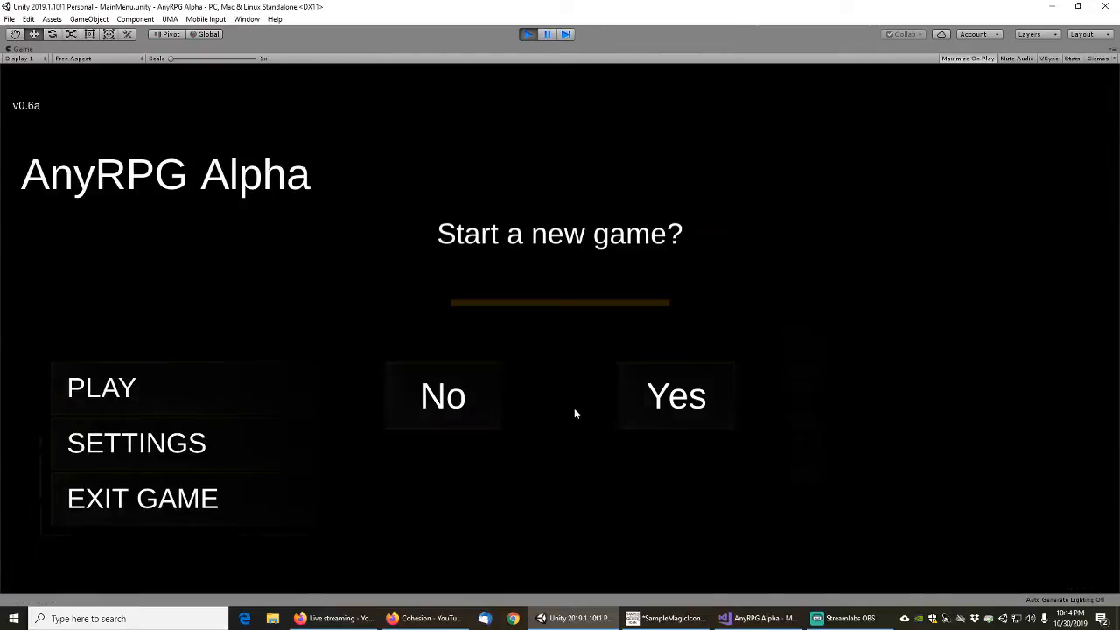
click(675, 395)
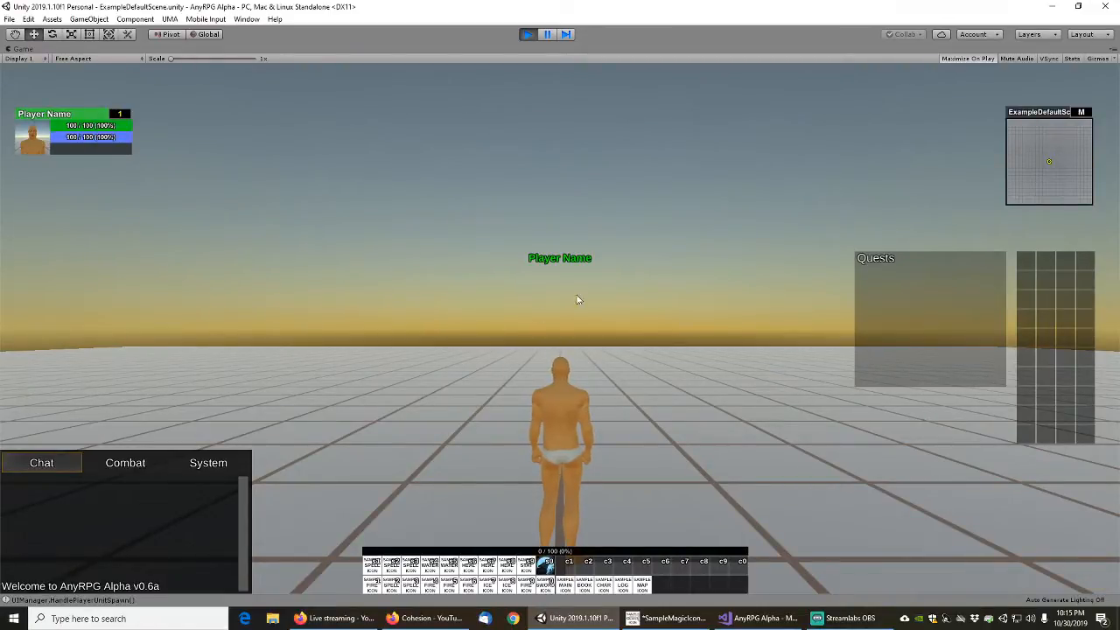
Check the spawned player's action bars, movement and camera in the running game, and stop play mode
right_drag(638, 277, 635, 316)
scroll(616, 310, down, 5)
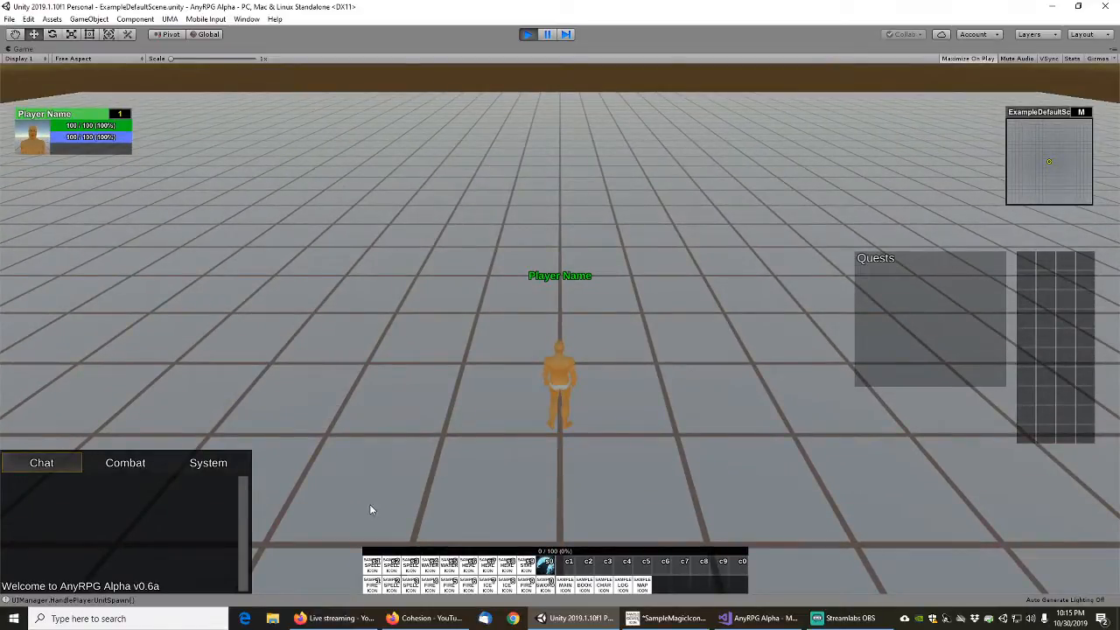
mouse_move(374, 575)
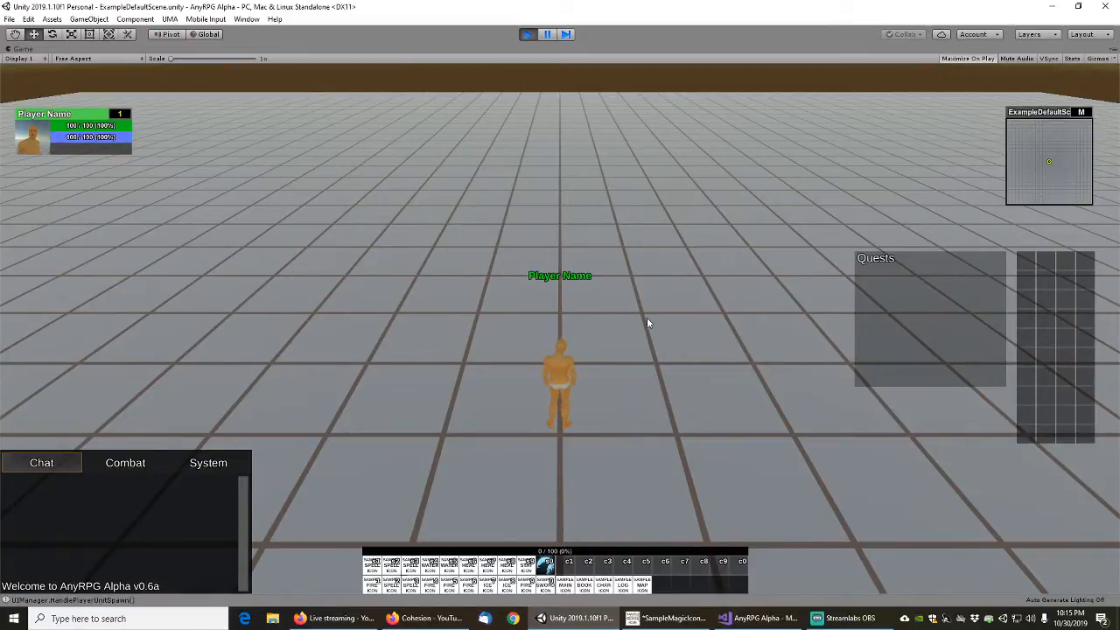
drag(647, 316, 634, 350)
key(w)
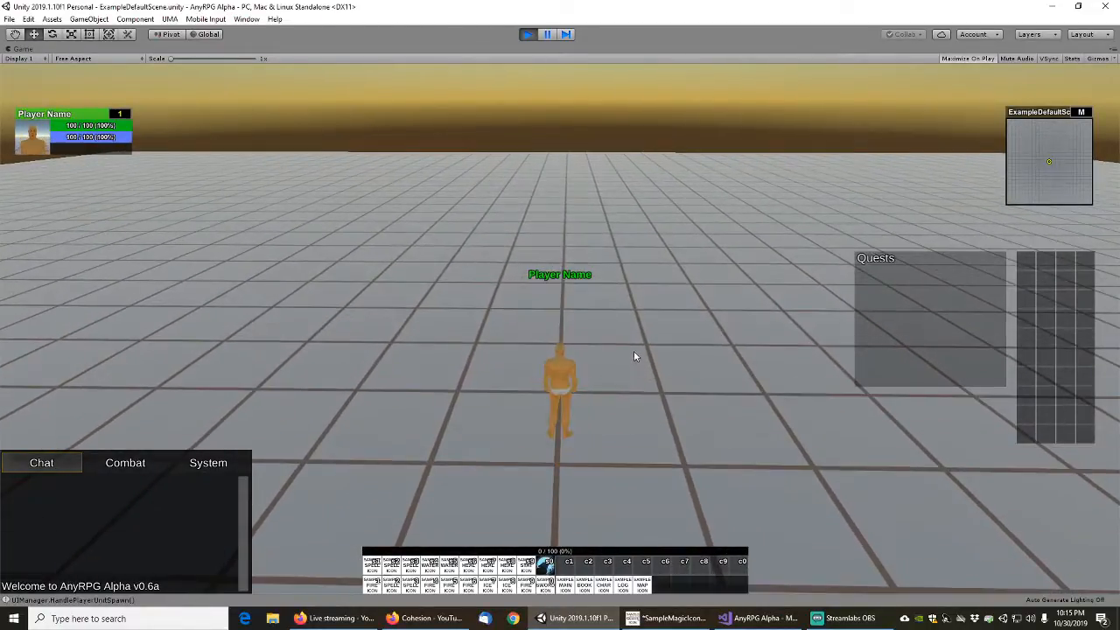
mouse_move(633, 351)
mouse_down()
mouse_move(869, 346)
mouse_move(612, 357)
mouse_move(697, 401)
mouse_move(650, 374)
mouse_move(603, 402)
mouse_move(639, 366)
mouse_move(635, 376)
mouse_move(610, 349)
mouse_move(616, 362)
mouse_up()
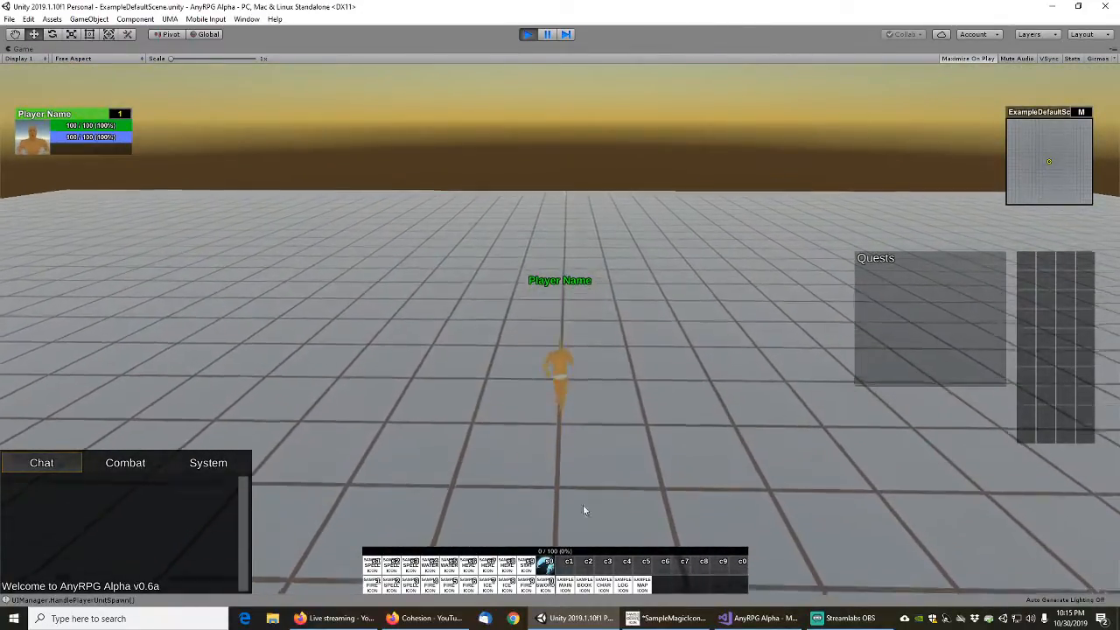
key(space)
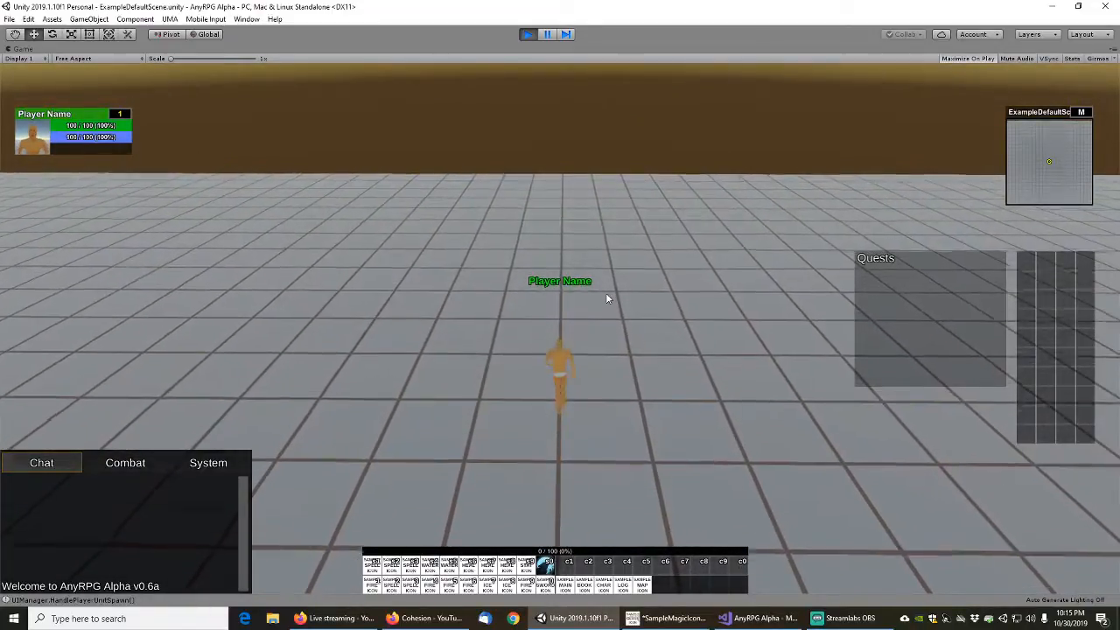
right_drag(606, 294, 554, 289)
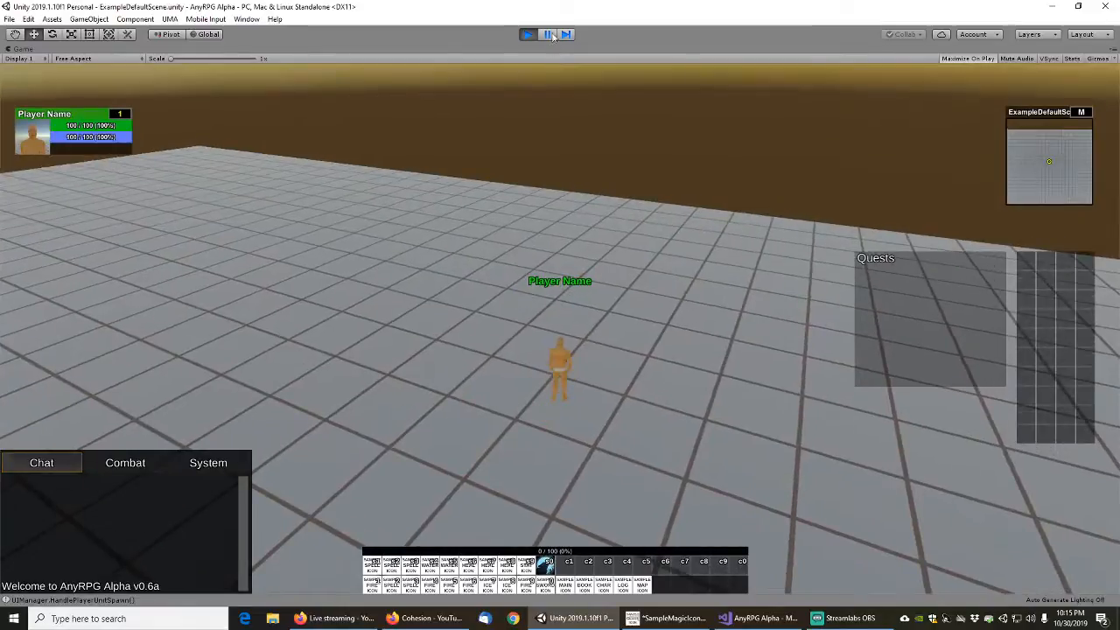
click(547, 34)
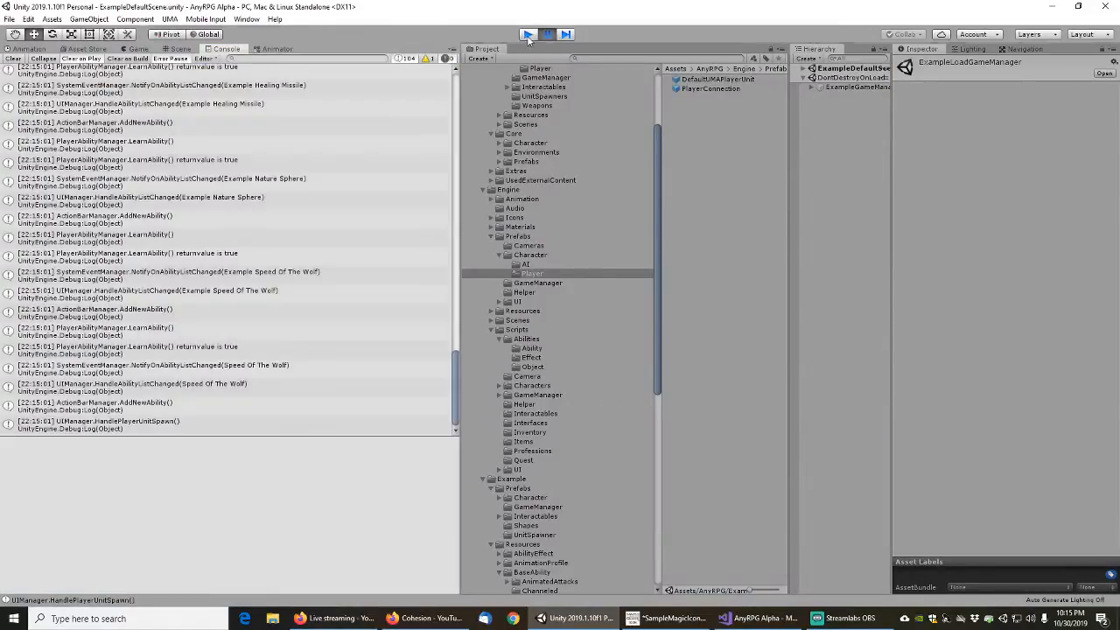
click(528, 34)
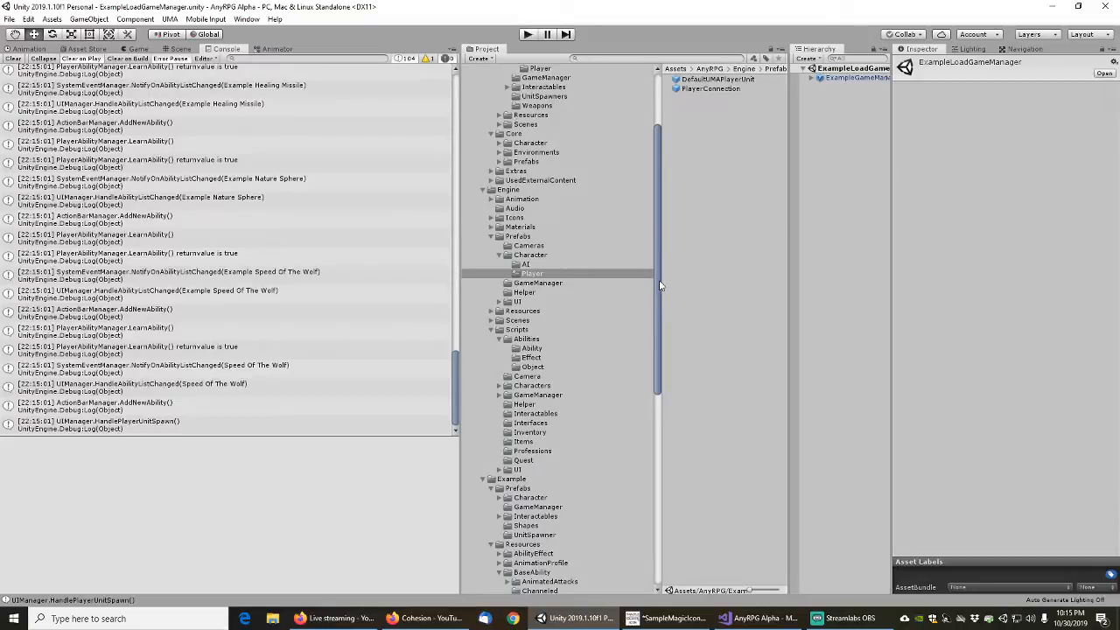
Collapse the Prefabs folder under Content > Alpha and widen the Hierarchy by narrowing the Inspector
drag(661, 286, 657, 188)
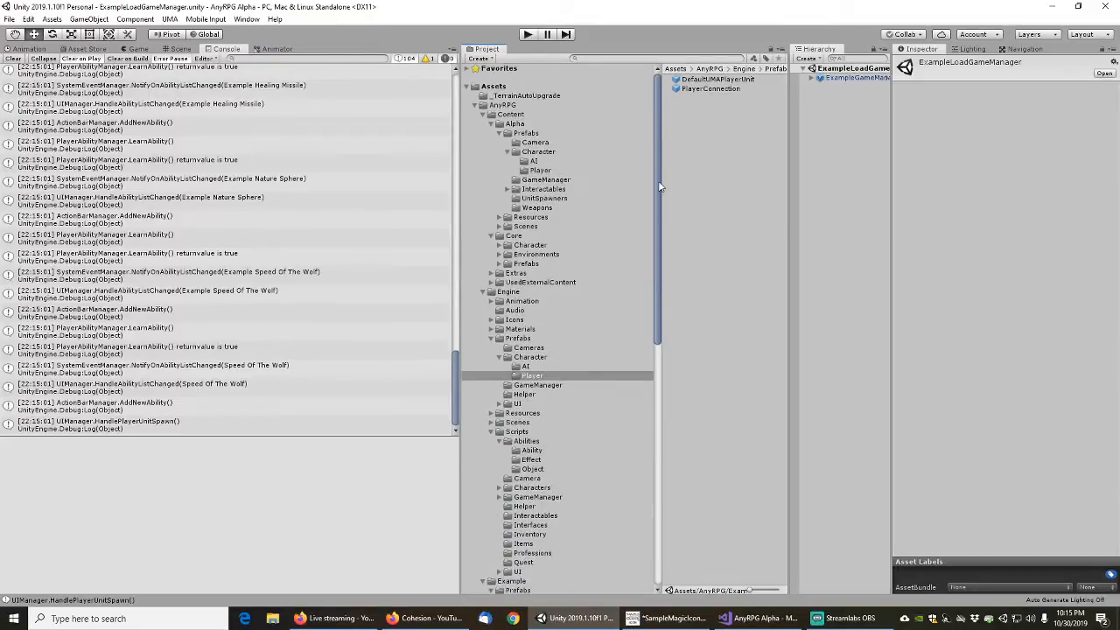
click(500, 133)
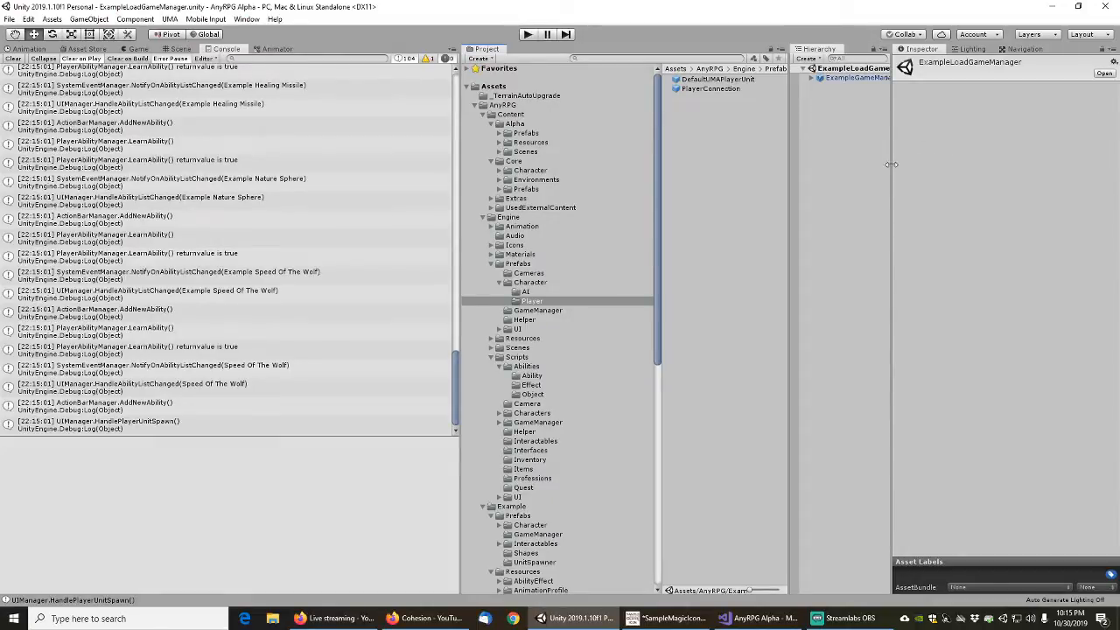
drag(890, 165, 959, 167)
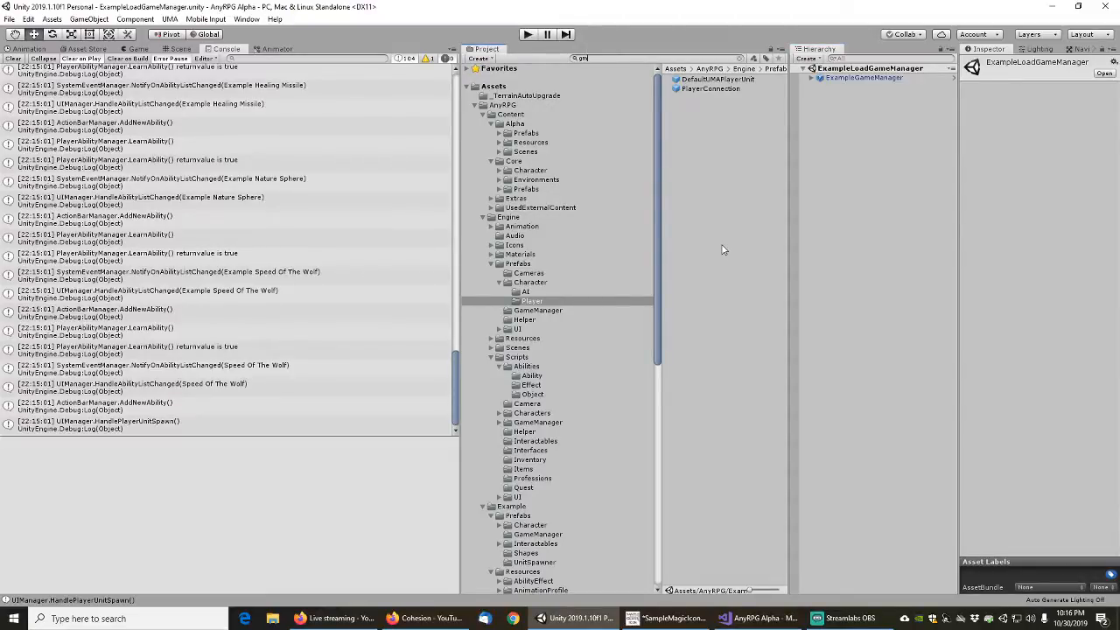
Search the project assets for "travel", "salesman" and "gmven" to find the vendor prefab
key(BackSpace)
key(BackSpace)
text(travell)
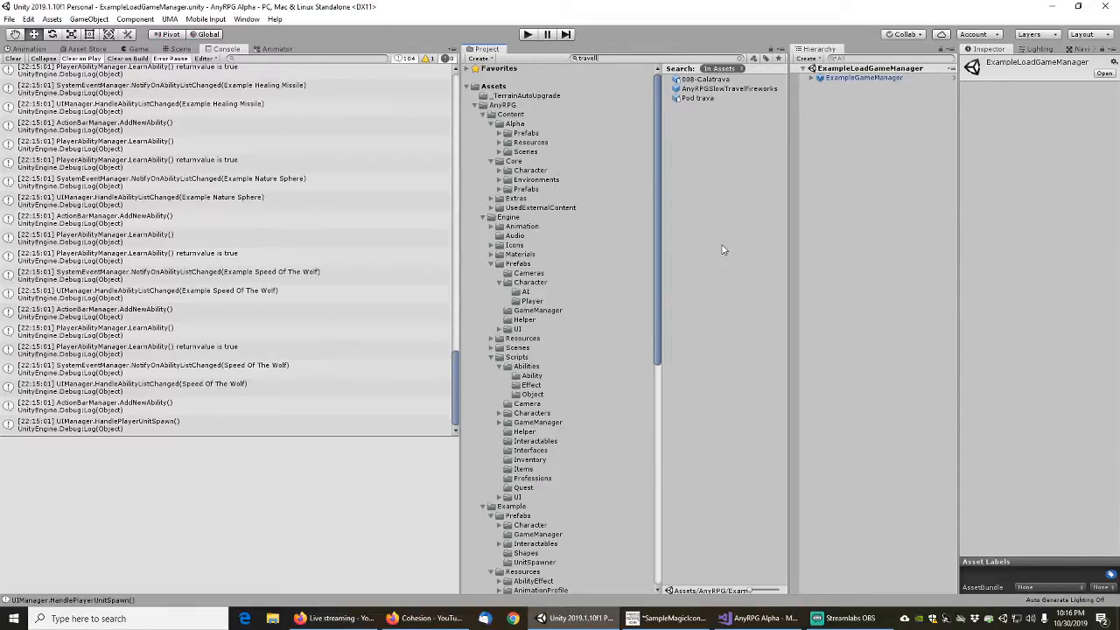
key(BackSpace)
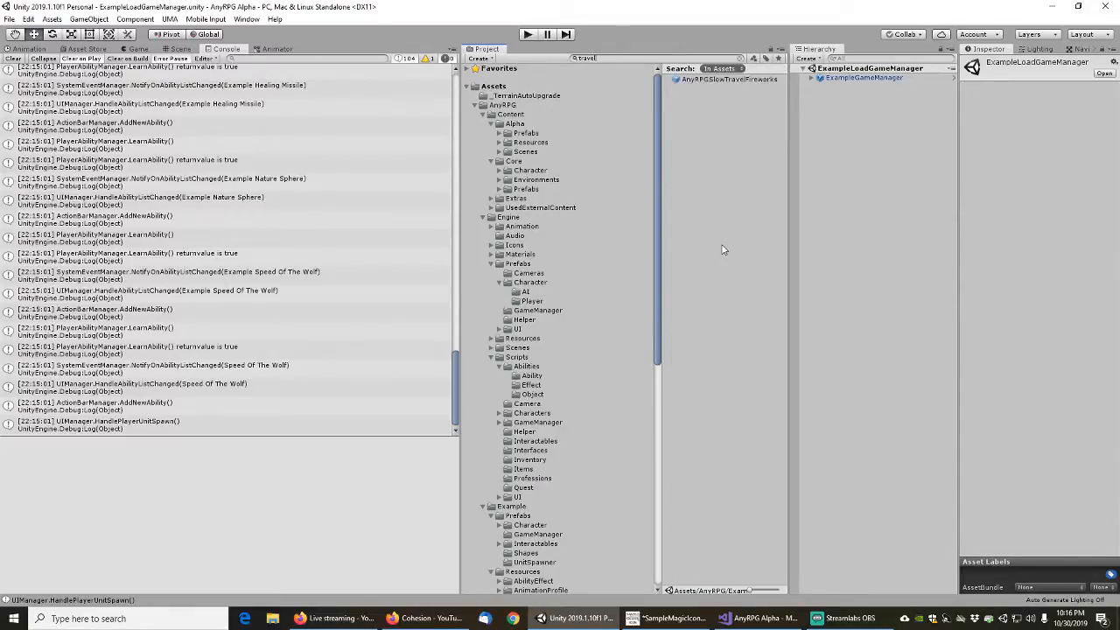
key(ctrl+a)
text(sal)
key(ctrl+a)
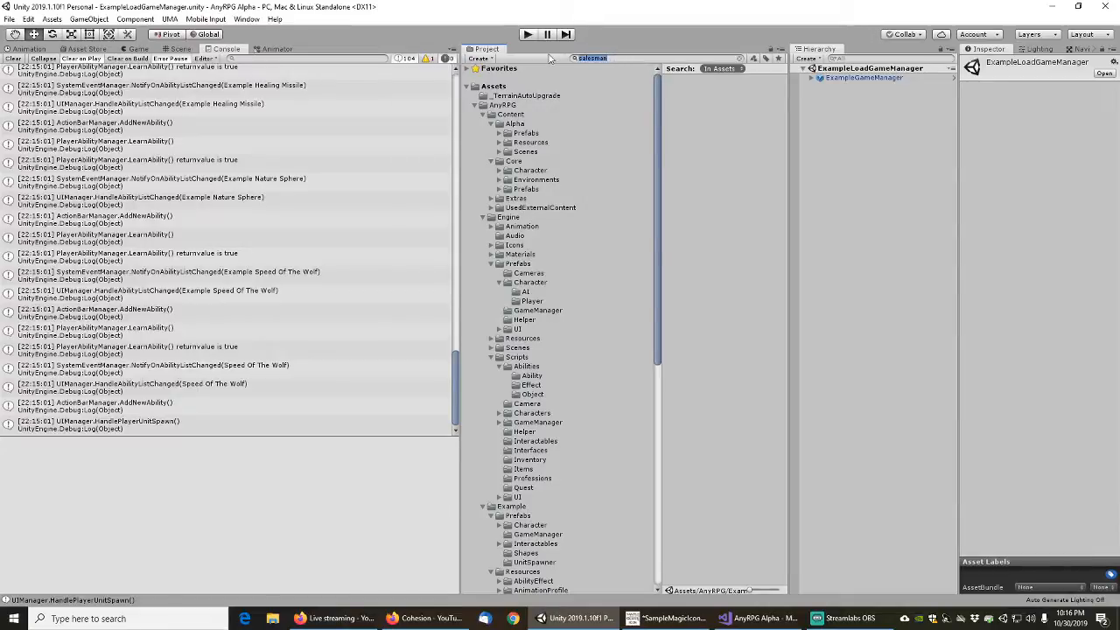
text(o)
Select the GMVendor prefab and examine its component settings in the Inspector
click(697, 79)
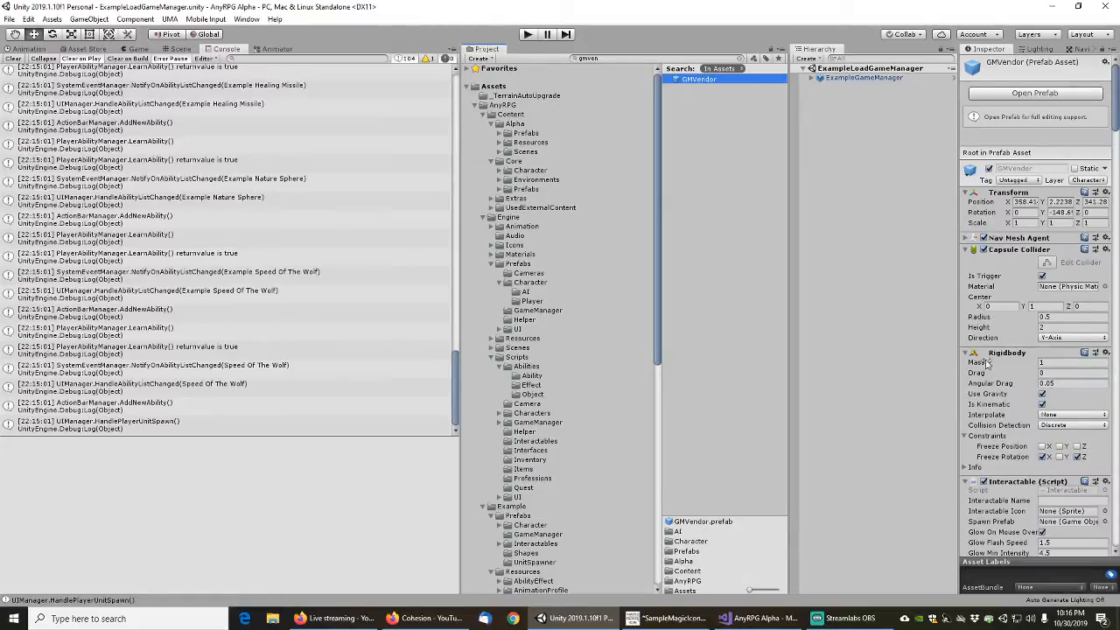
scroll(990, 365, down, 5)
scroll(992, 342, up, 6)
scroll(992, 342, down, 6)
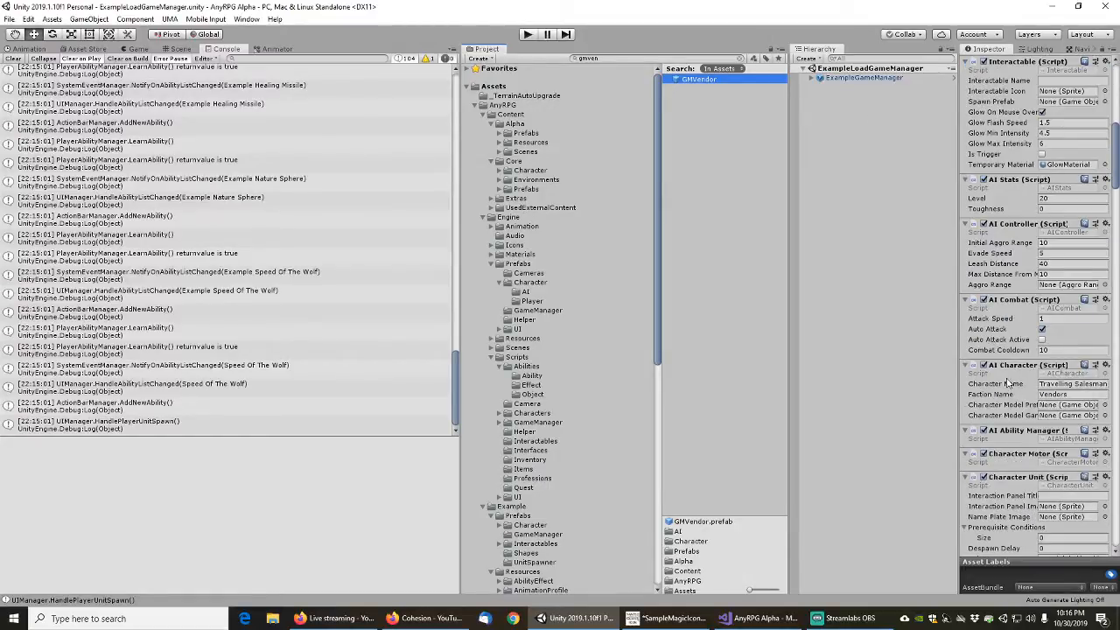
click(683, 112)
click(691, 80)
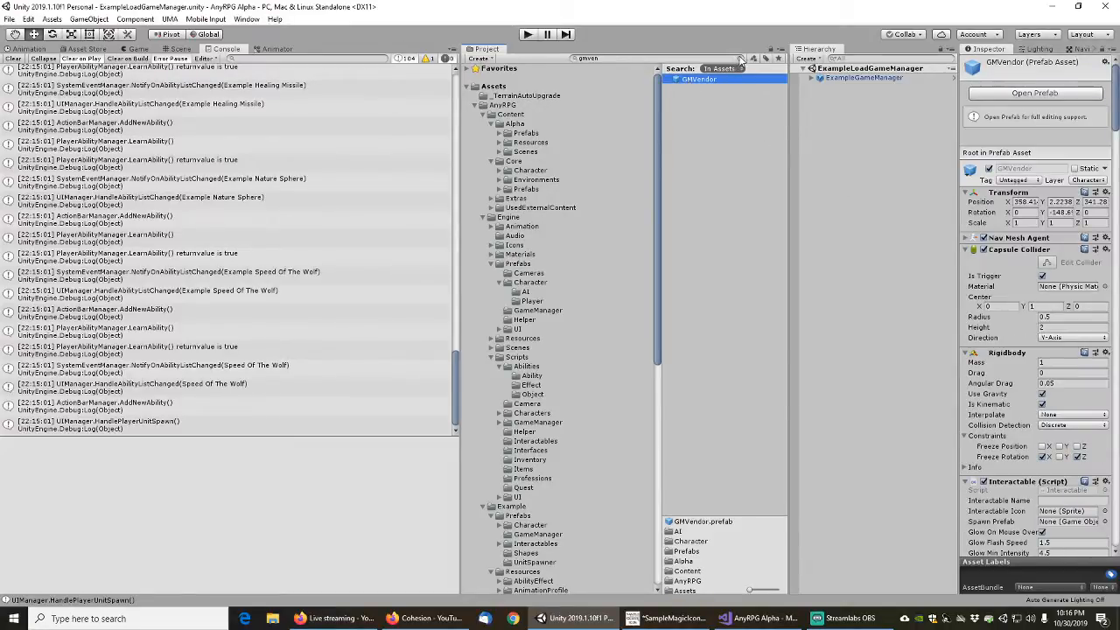
Clear the asset search and duplicate the GMVendor prefab in Alpha's character AI folder
click(740, 60)
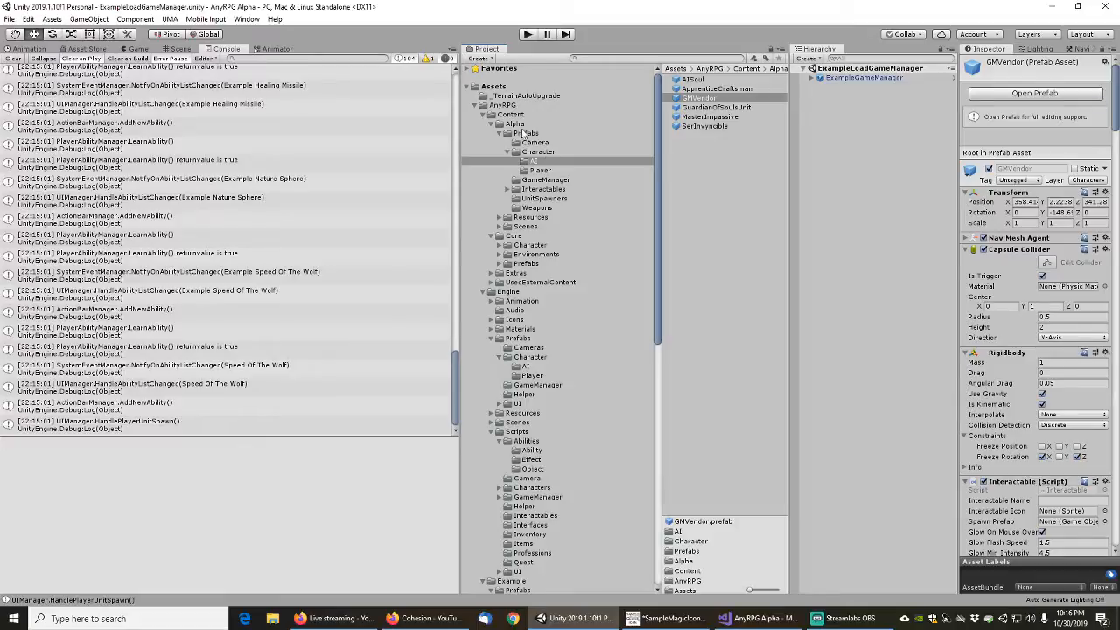
click(705, 162)
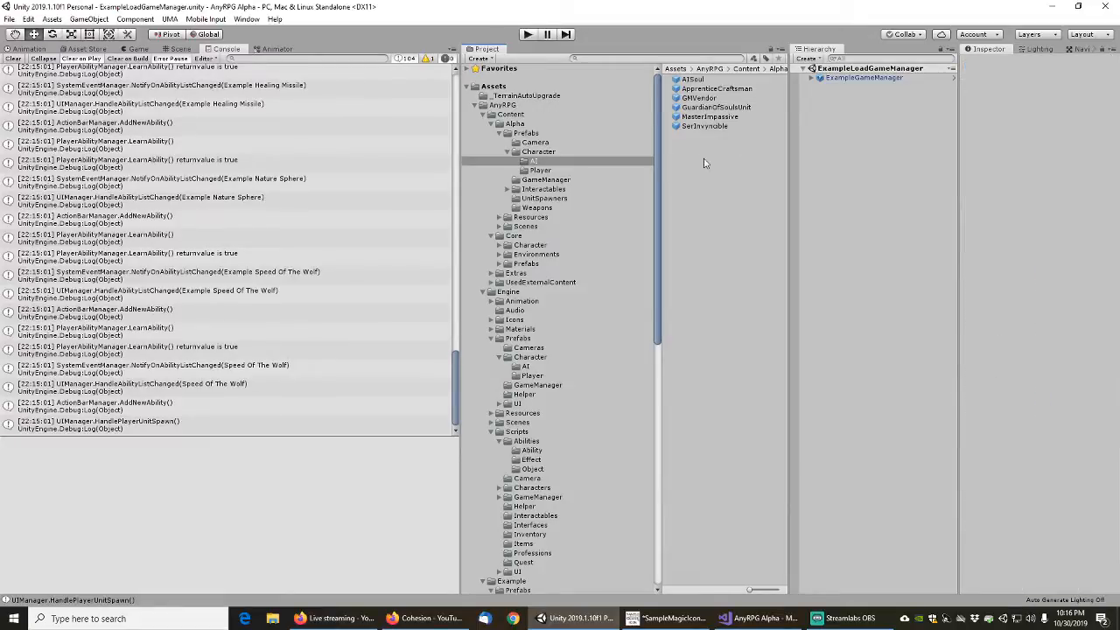
click(696, 98)
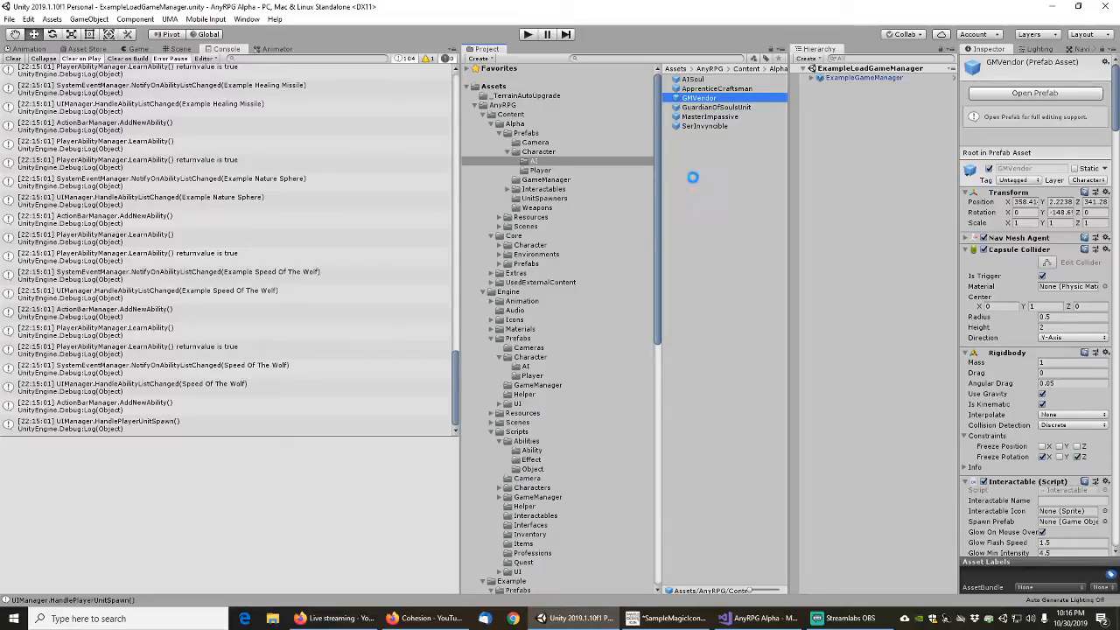
key(ctrl+d)
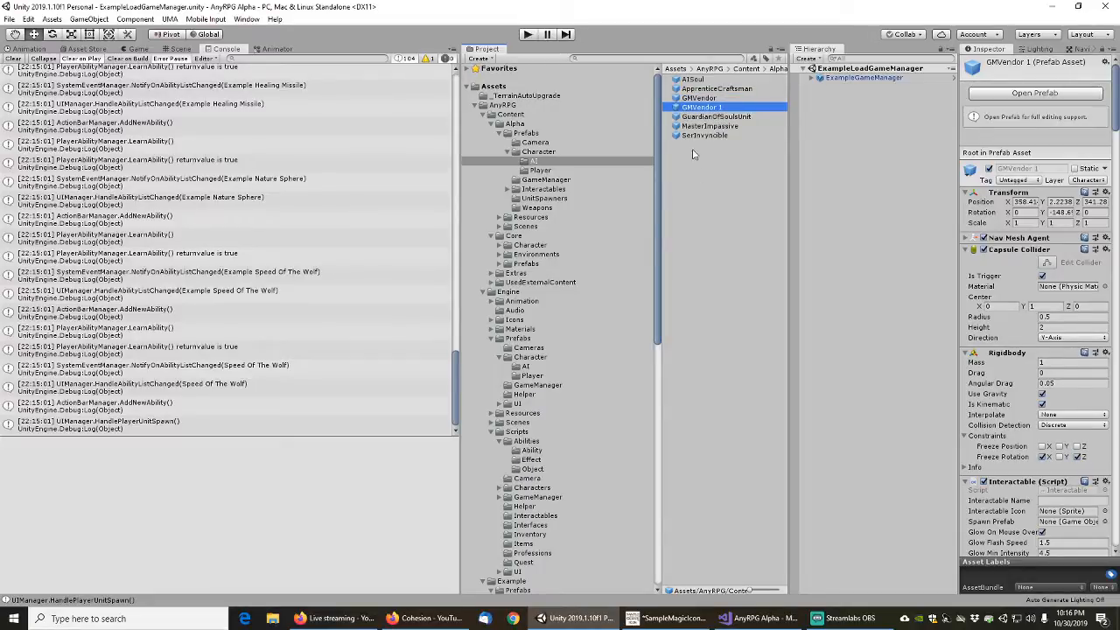
Rename the duplicated vendor prefab as ExampleVendor
key(F2)
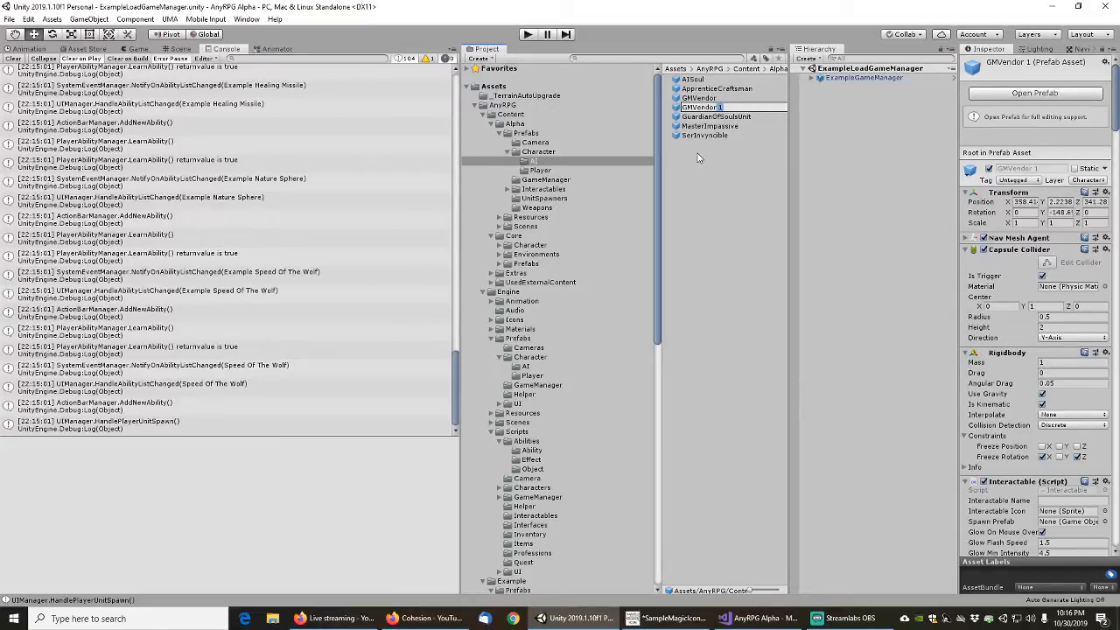
key(BackSpace)
key(Home)
key(Delete)
key(Delete)
text(Example)
key(Return)
Move the ExampleVendor prefab into the Example > Prefabs > Character > AI folder
drag(657, 178, 655, 359)
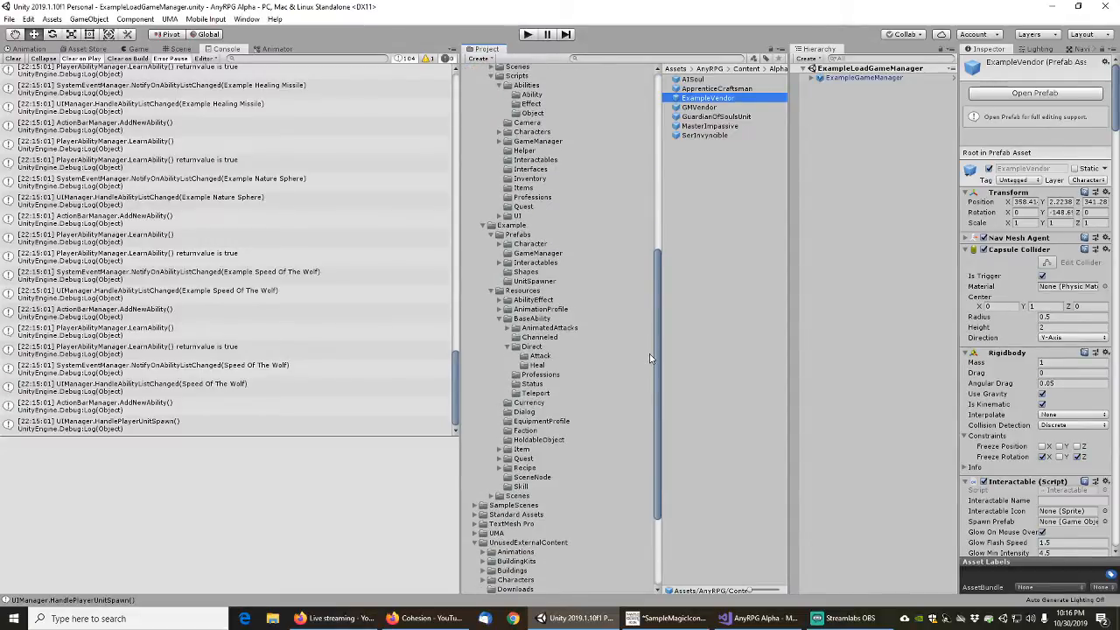
click(500, 244)
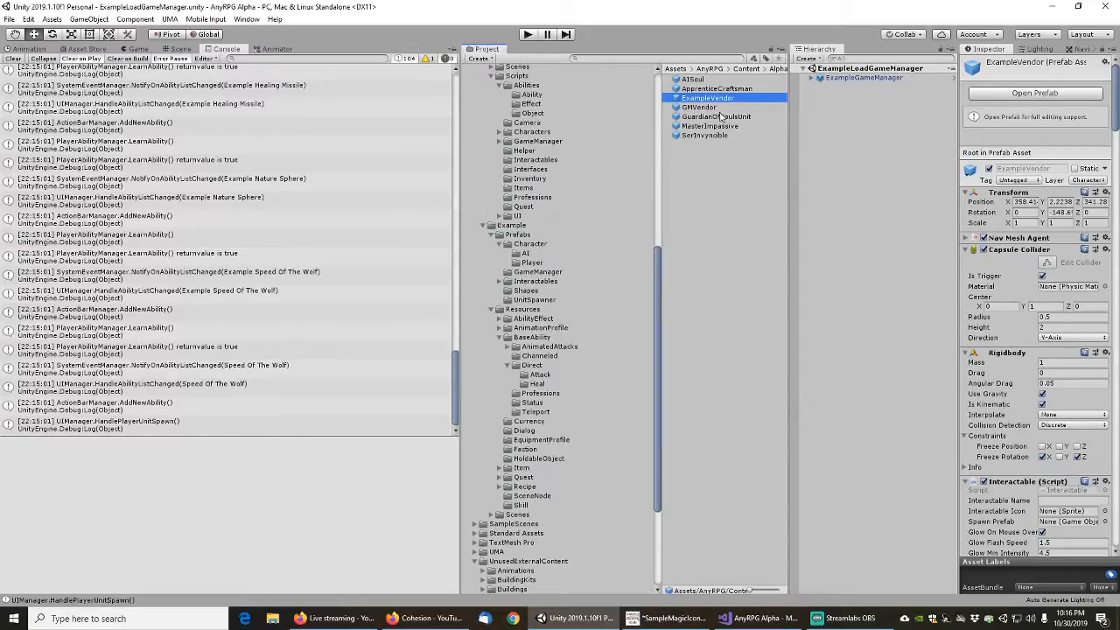
drag(710, 99, 528, 255)
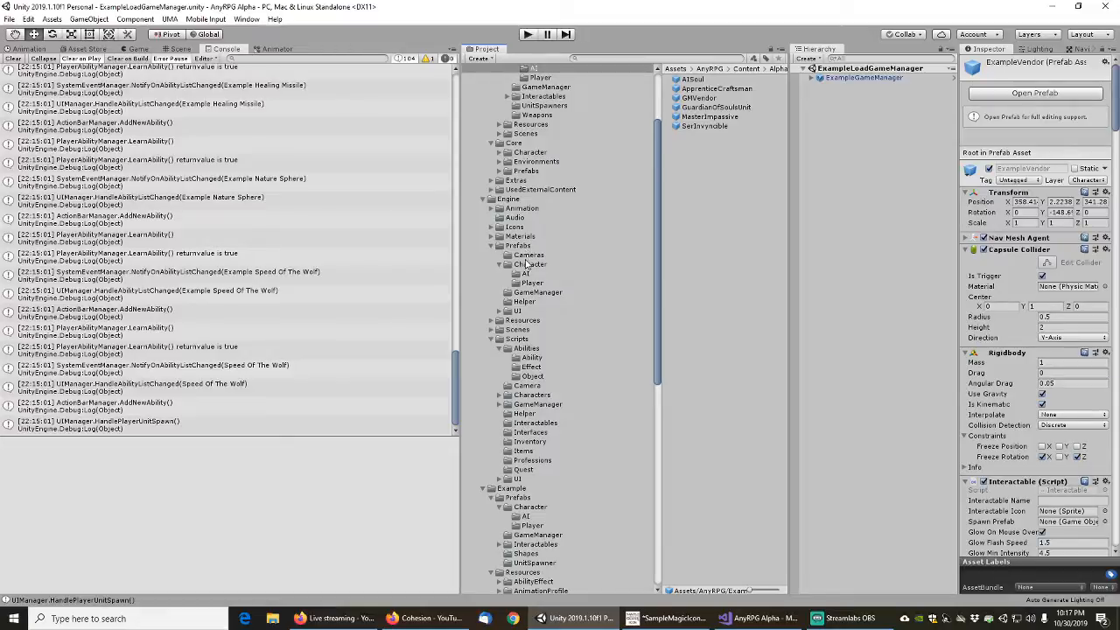
click(526, 274)
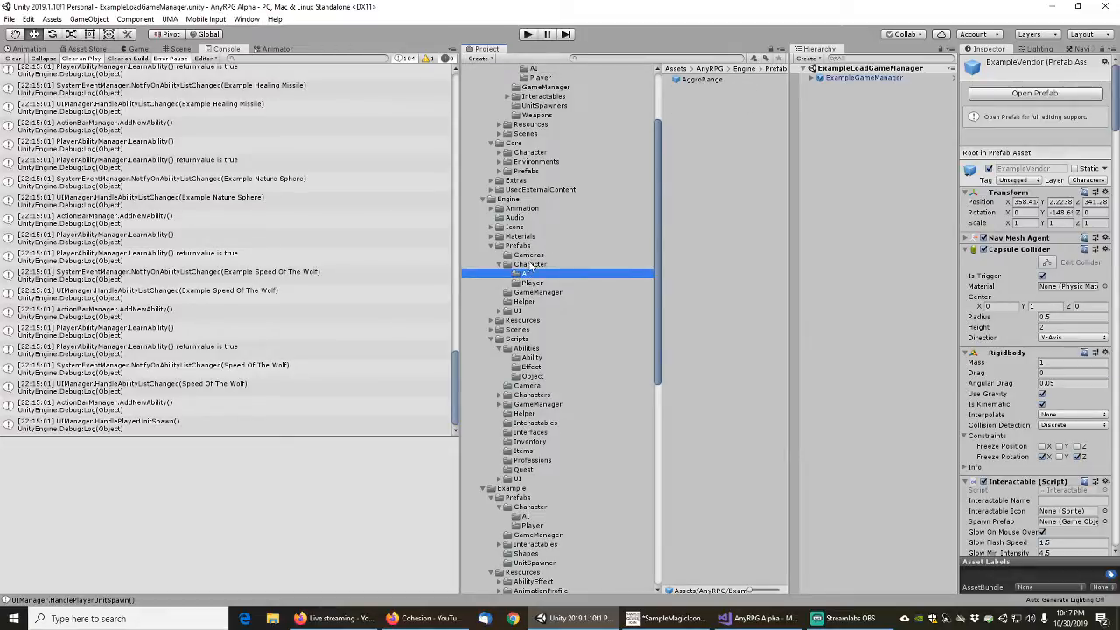
Open Example's character AI folder and review the ExampleVendor prefab's components, down to its Vendor items list
click(543, 264)
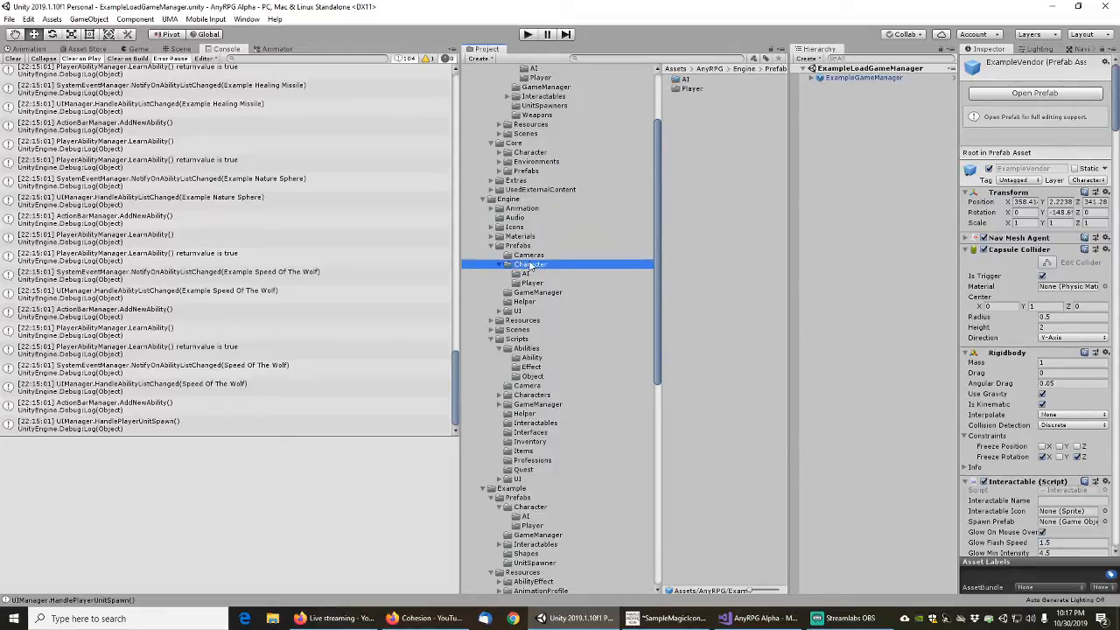
click(483, 199)
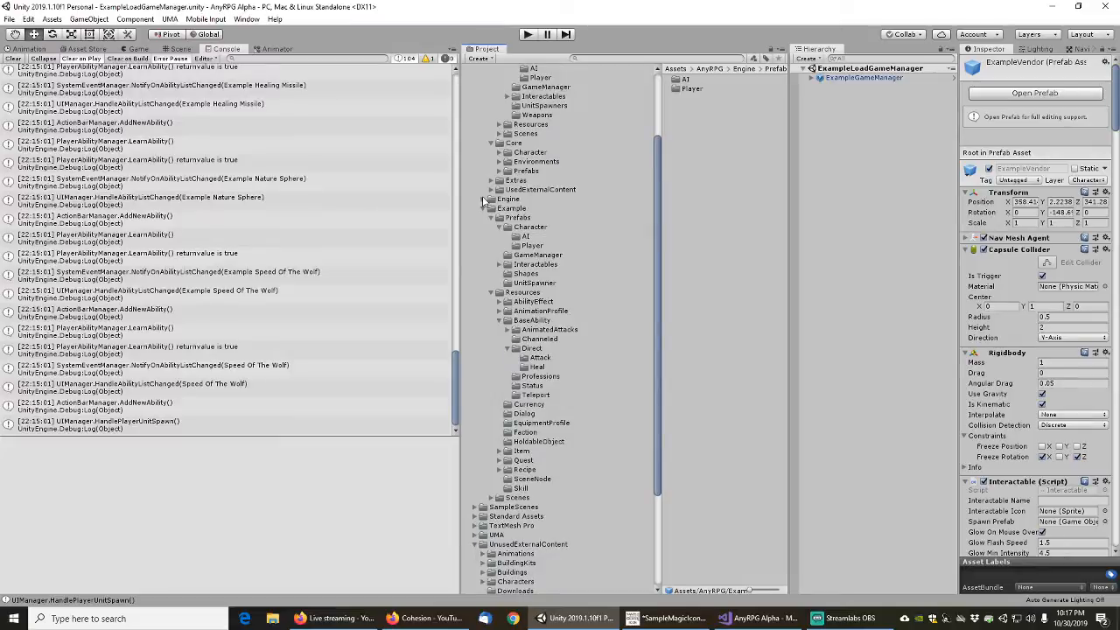
click(525, 236)
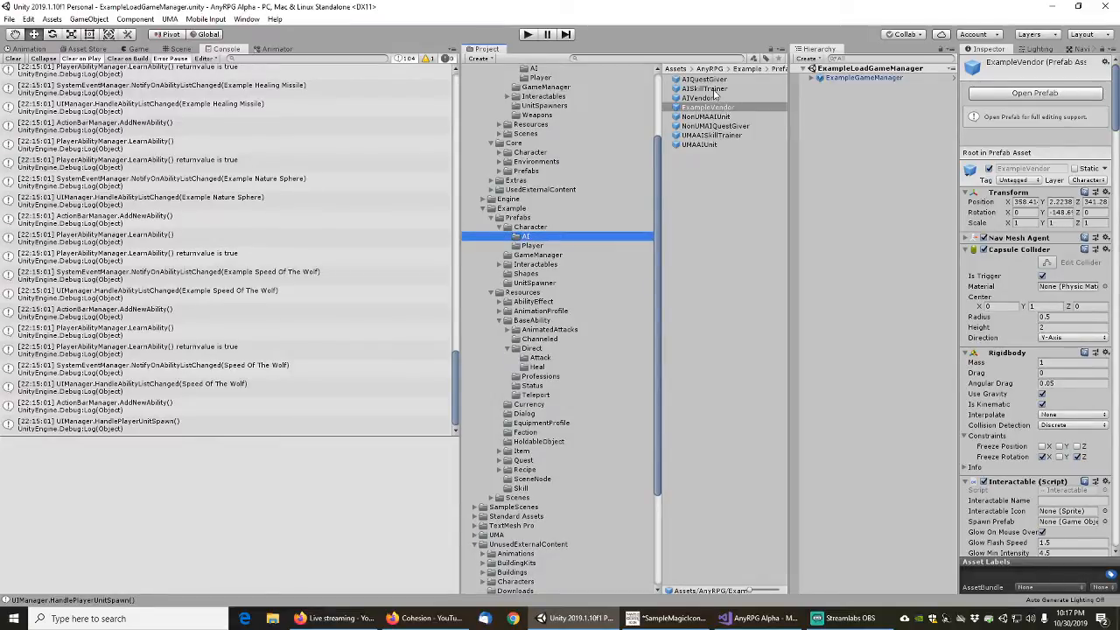
click(707, 107)
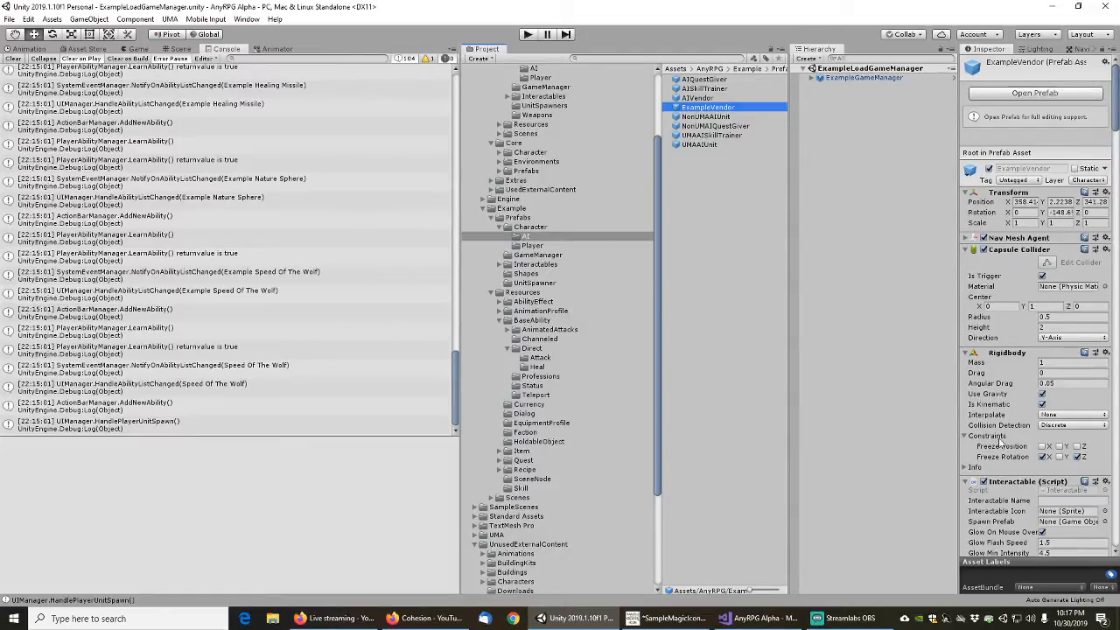
scroll(1004, 444, down, 5)
scroll(1004, 445, down, 8)
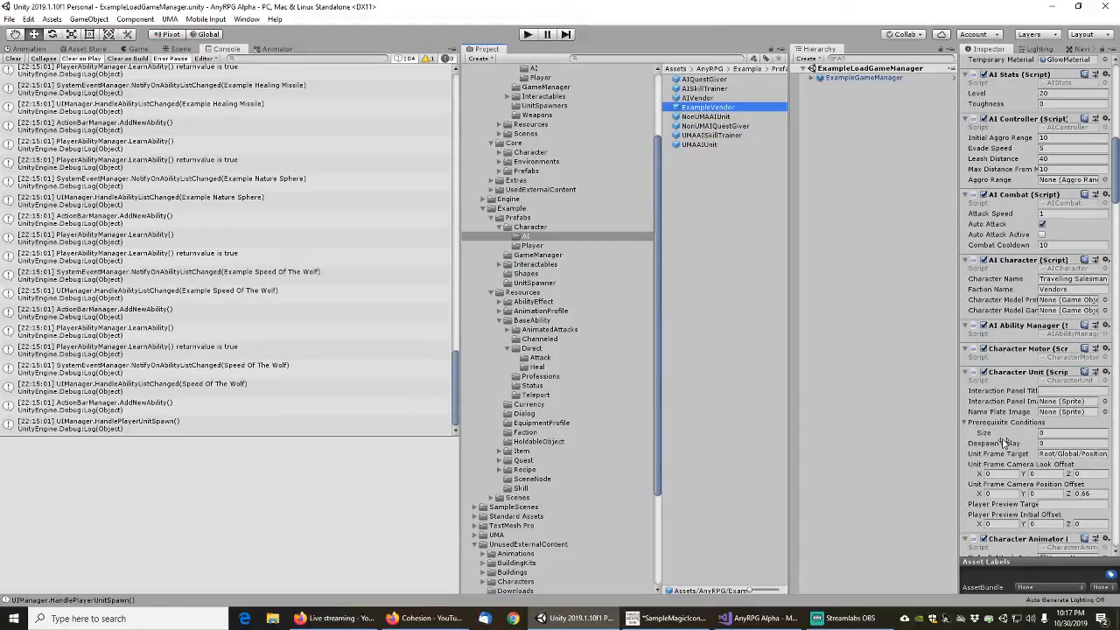
scroll(1003, 445, down, 10)
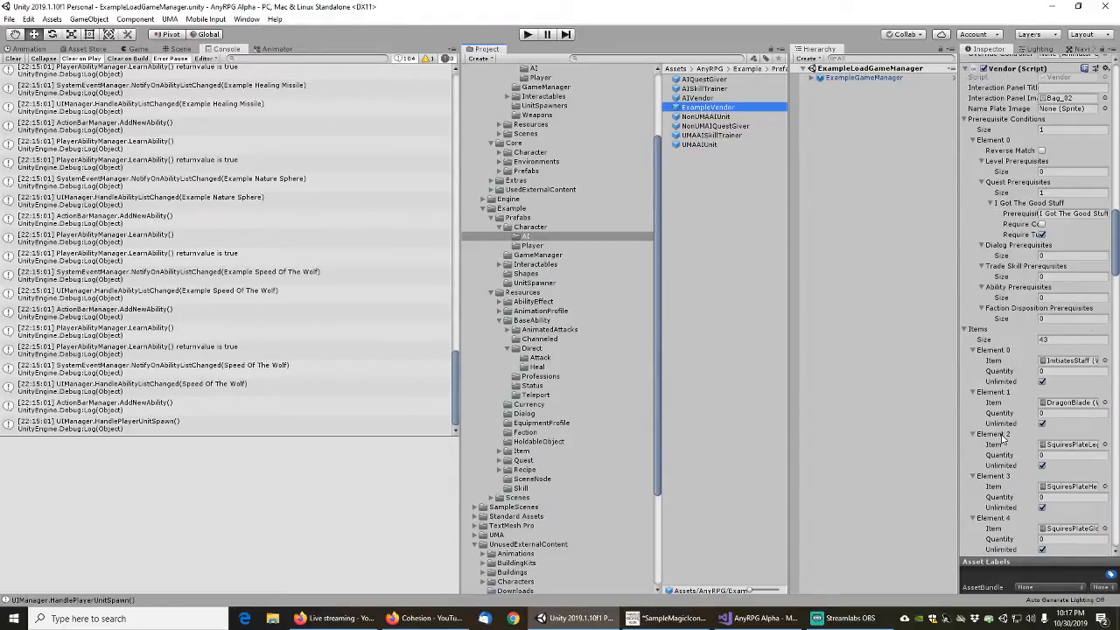
drag(1116, 249, 1119, 90)
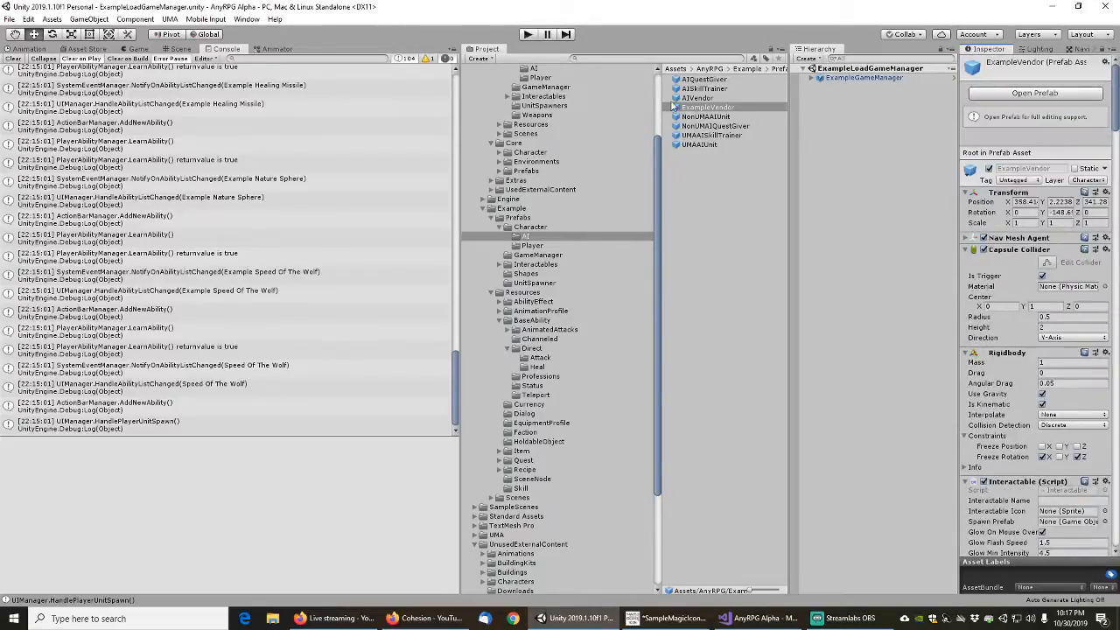
Rename the ExampleVendor prefab as ExampleUMAVendor
click(700, 106)
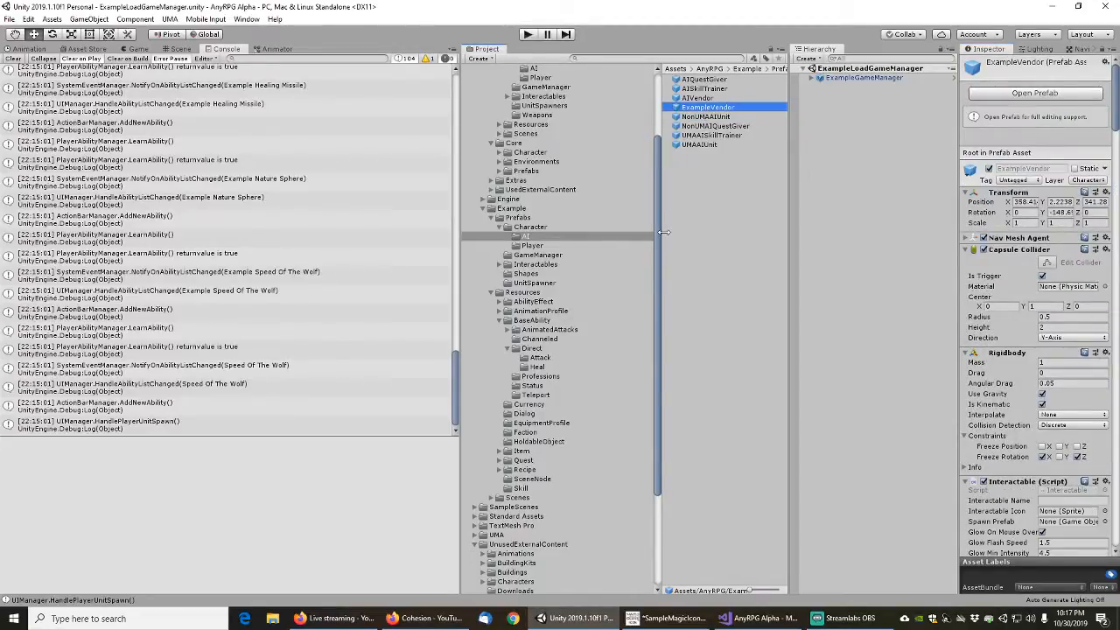
key(F2)
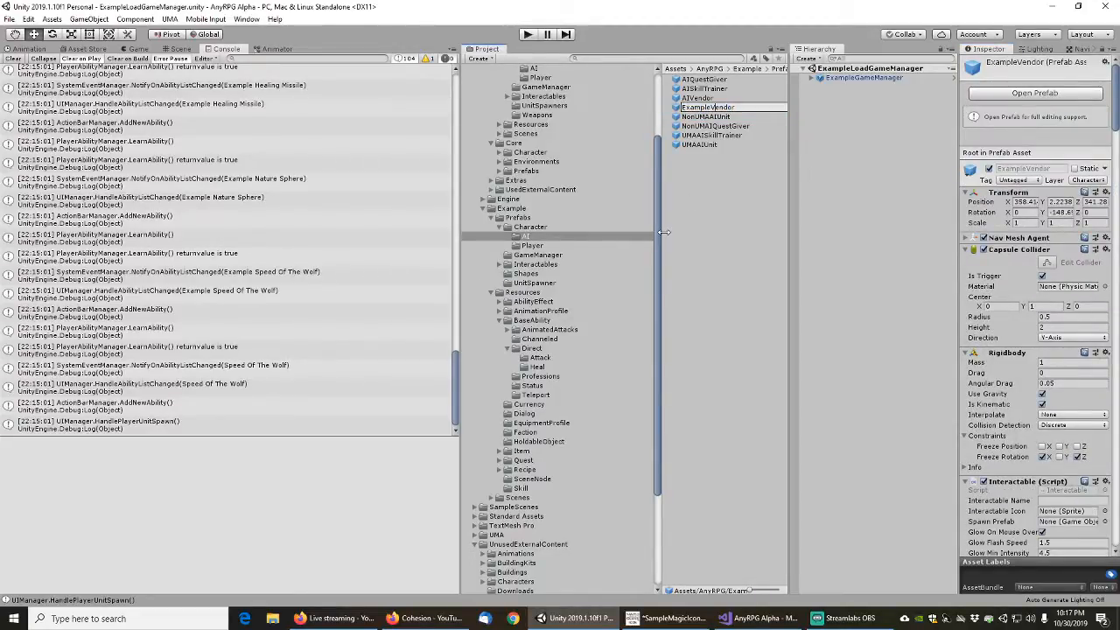
text(UMA)
key(Return)
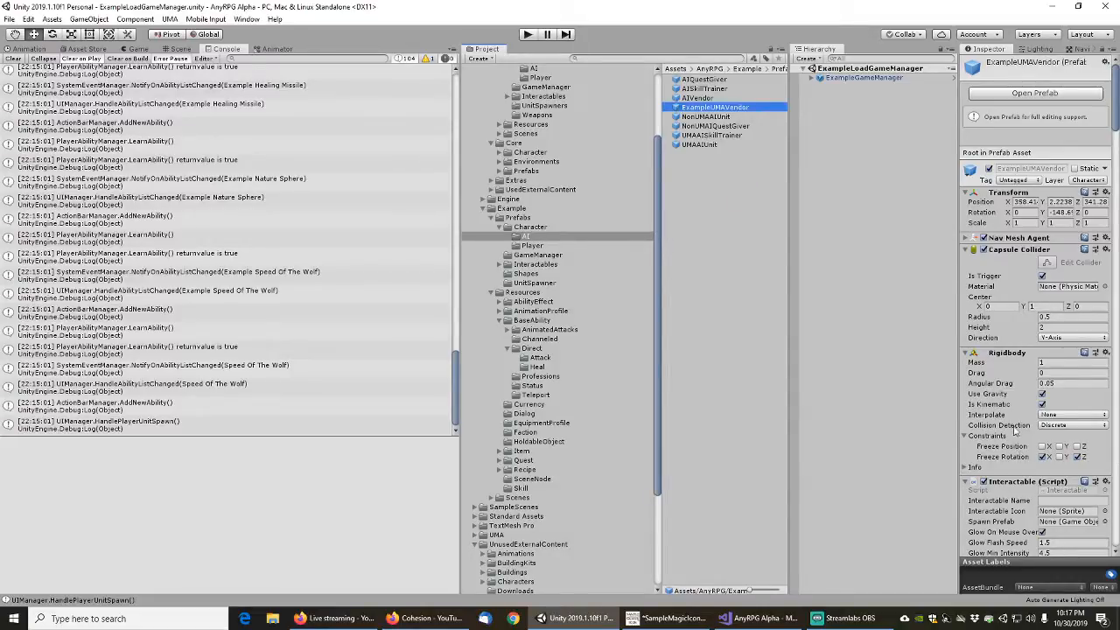
Set the prefab's AI Character name to Example UMA Vendor and its faction name to ExampleVendors
scroll(1007, 393, down, 10)
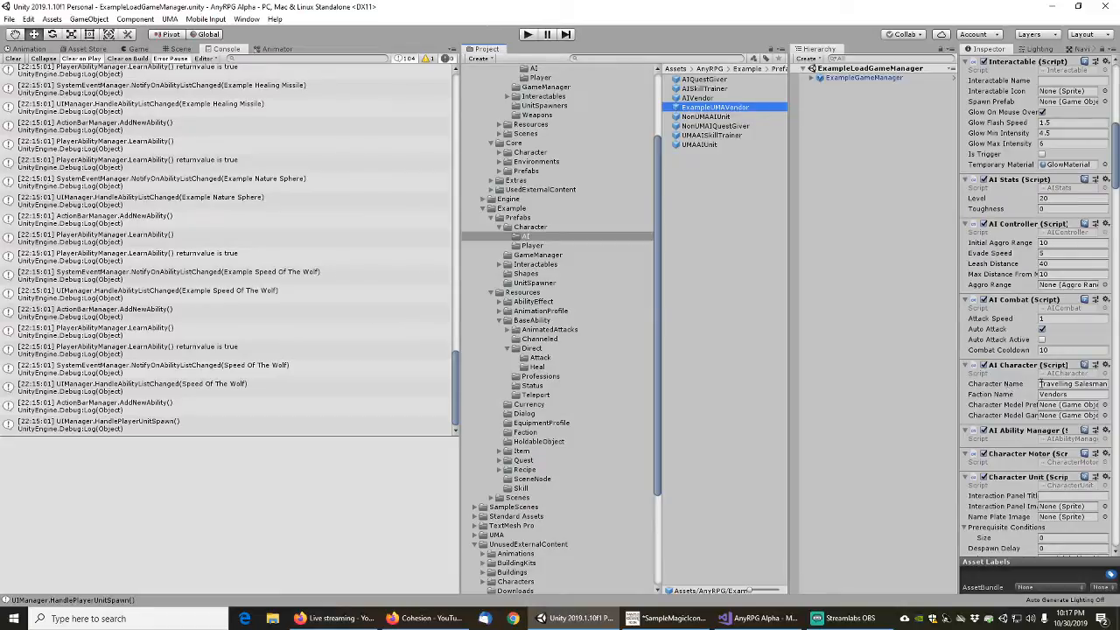
click(1056, 385)
text(E)
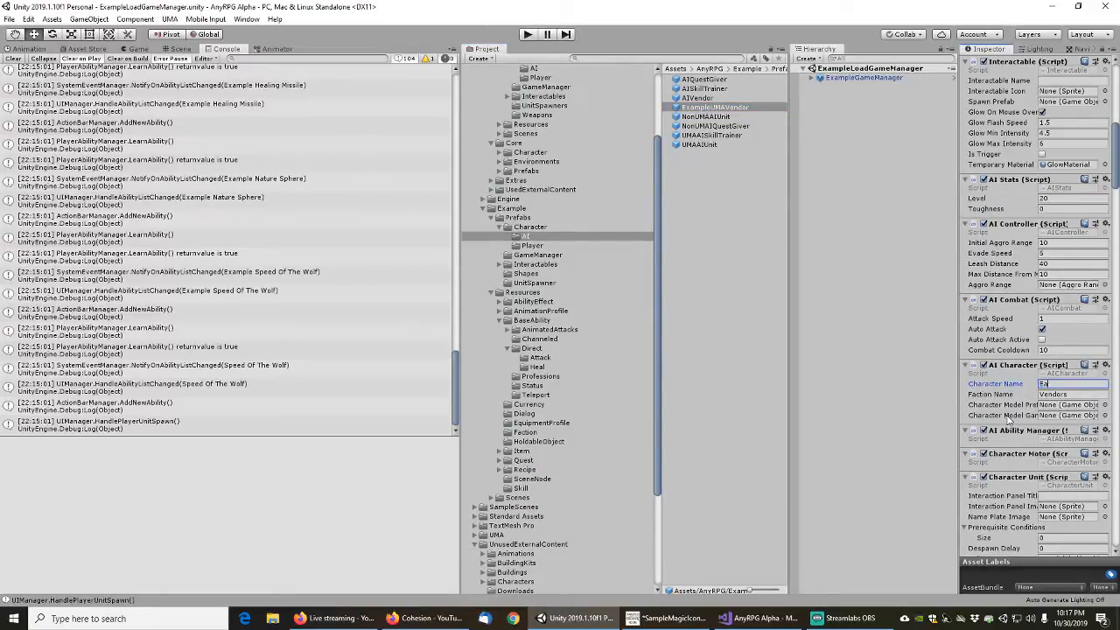
text(xample UMA Vendor)
key(Tab)
key(Home)
text(Example)
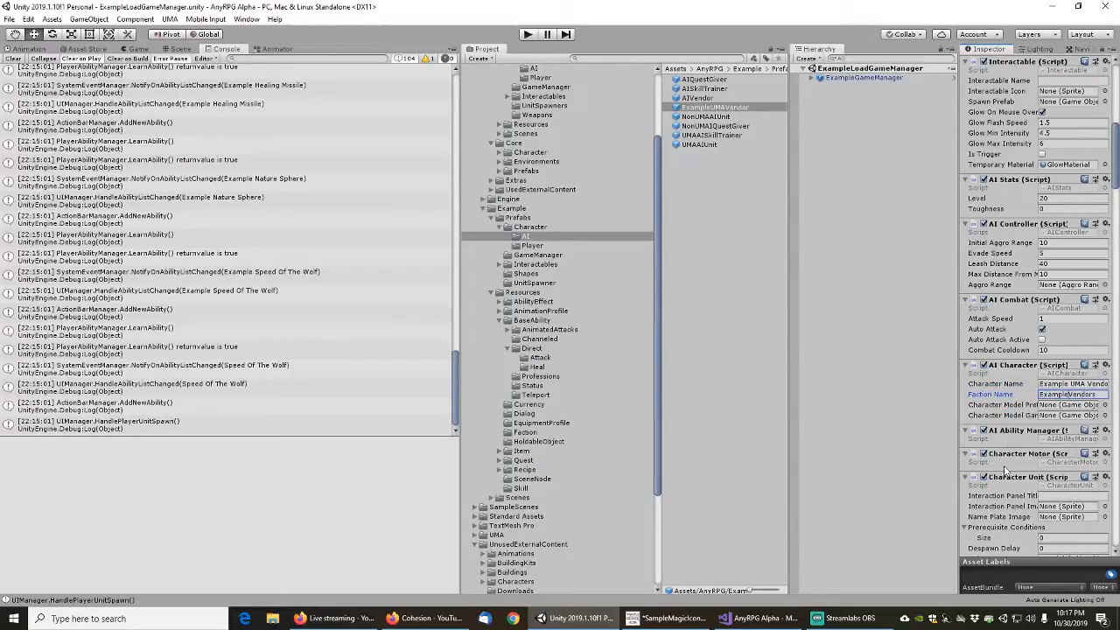
Shorten the Character Unit's Unit Frame Target to just Head
scroll(1007, 429, down, 5)
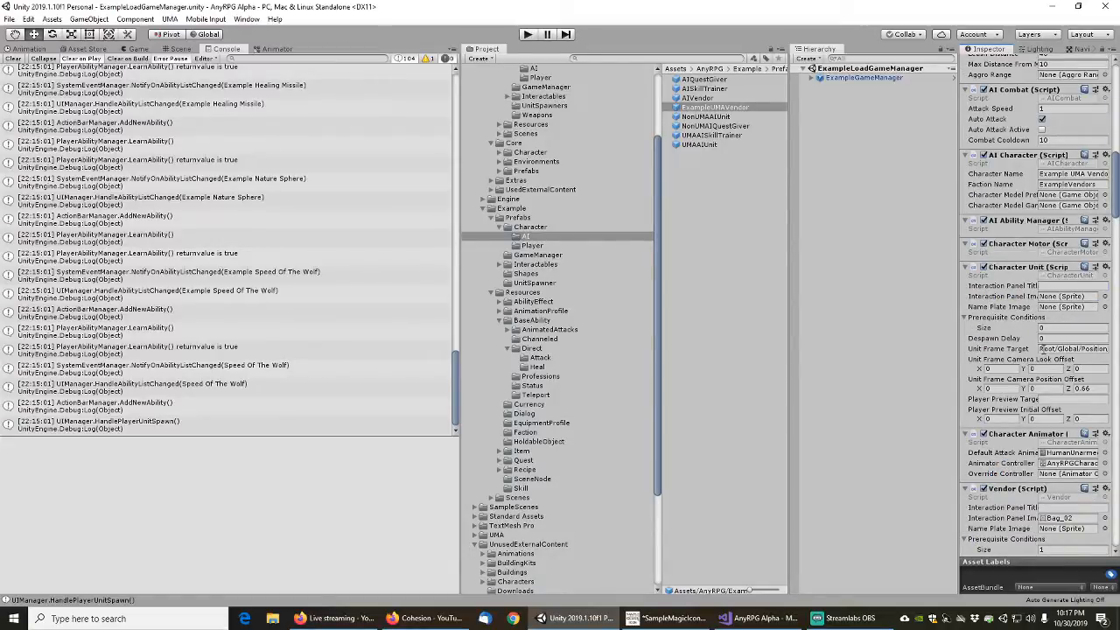
click(1043, 348)
key(ctrl+v)
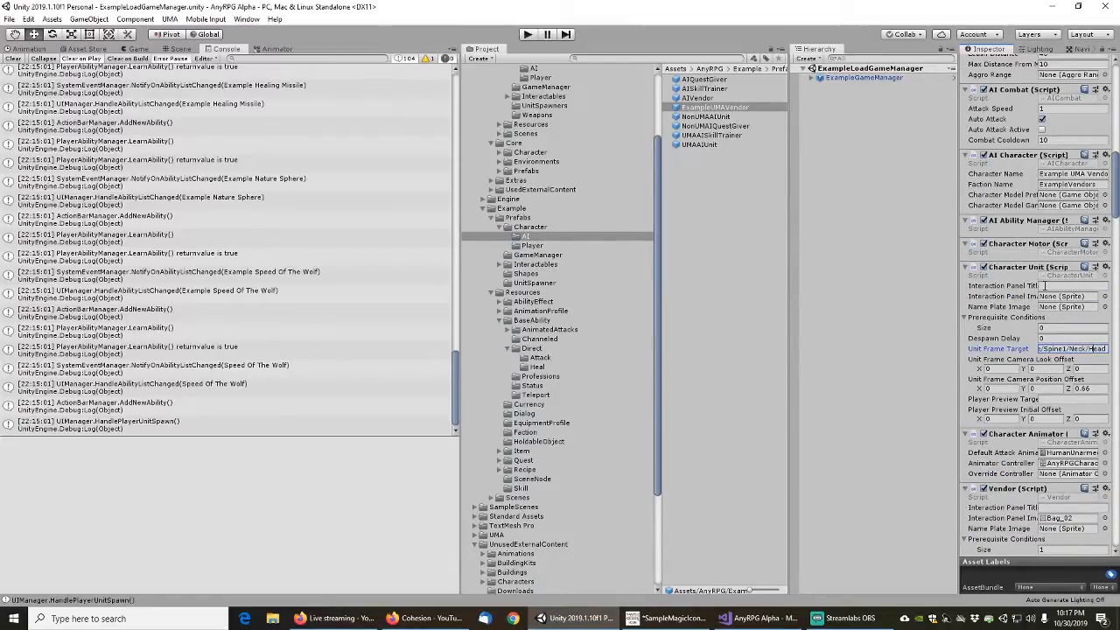
key(shift+Home)
key(BackSpace)
Widen the Inspector and set the Vendor component's Interaction Panel Image to None
scroll(1012, 403, down, 3)
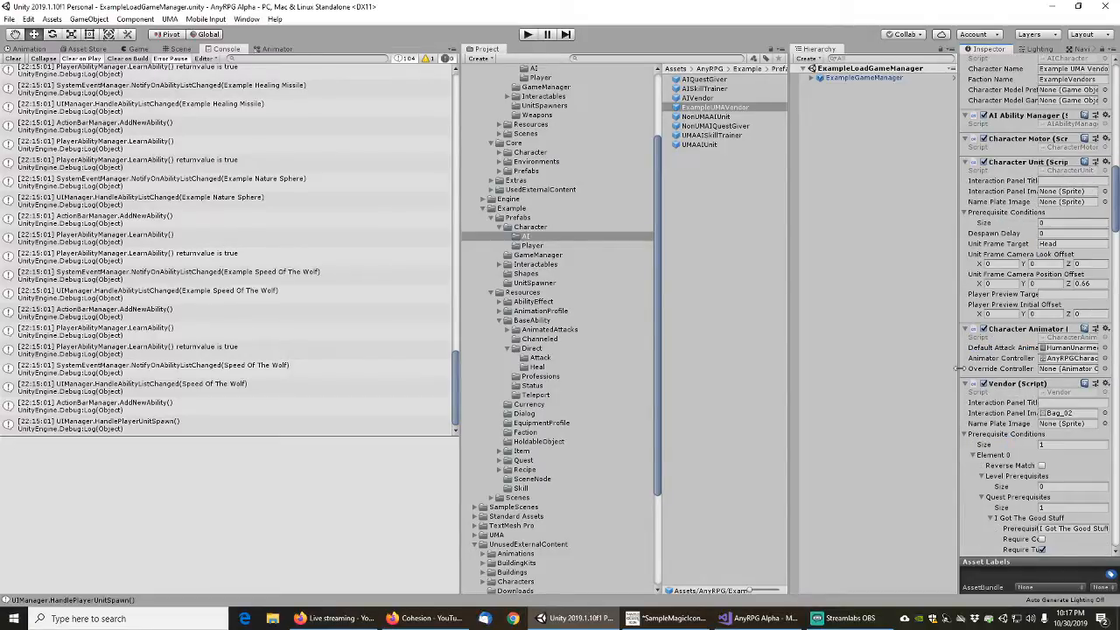
drag(961, 369, 880, 378)
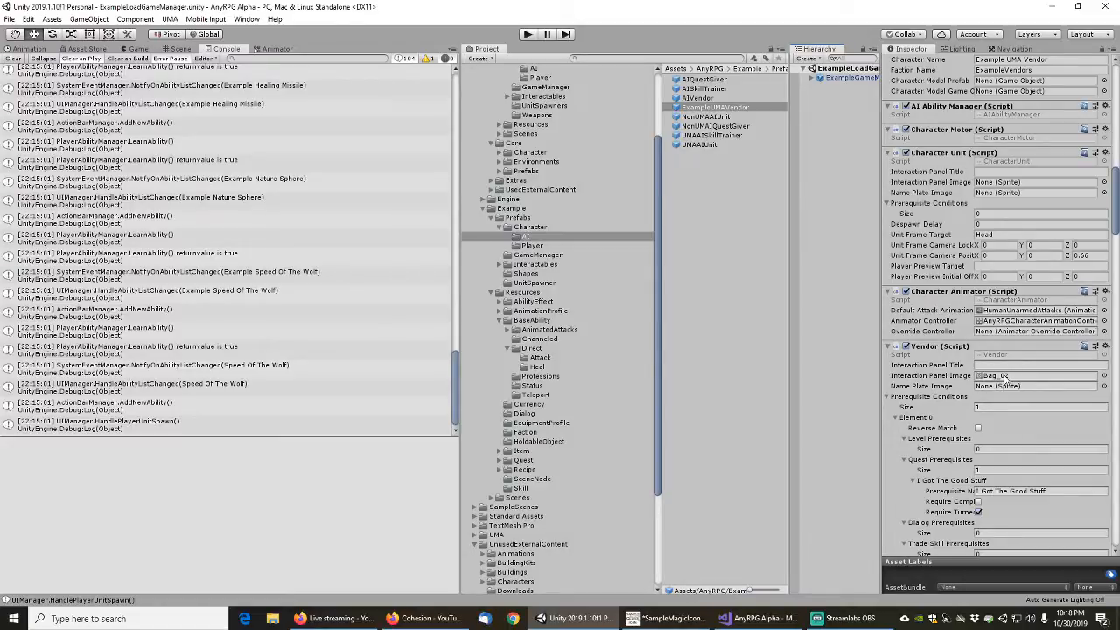
click(1104, 376)
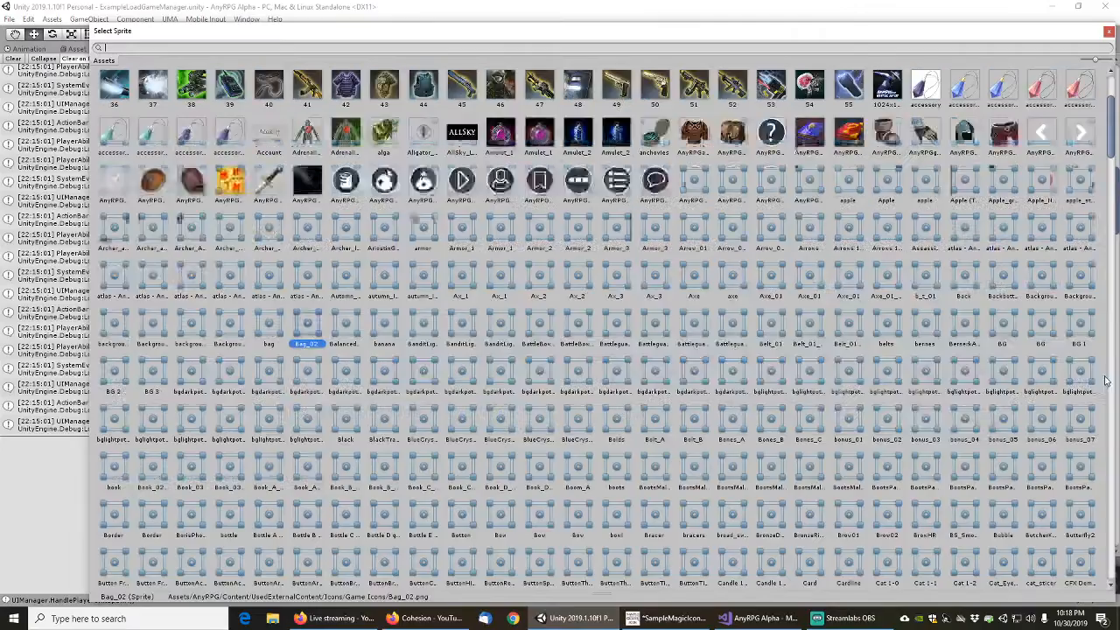
scroll(1108, 150, up, 5)
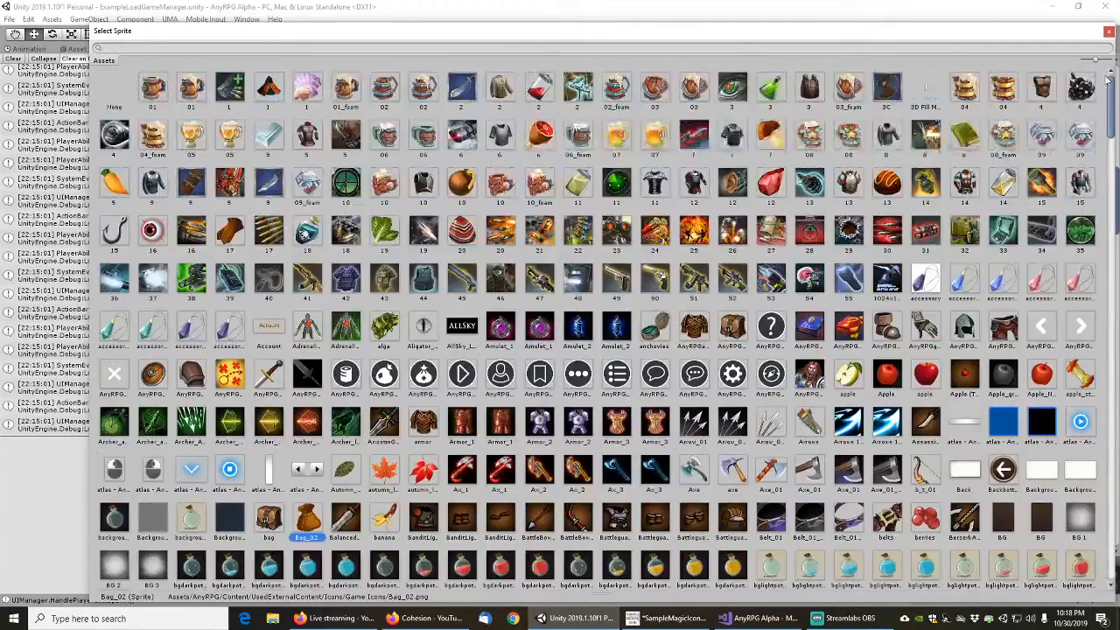
click(115, 87)
double_click(118, 88)
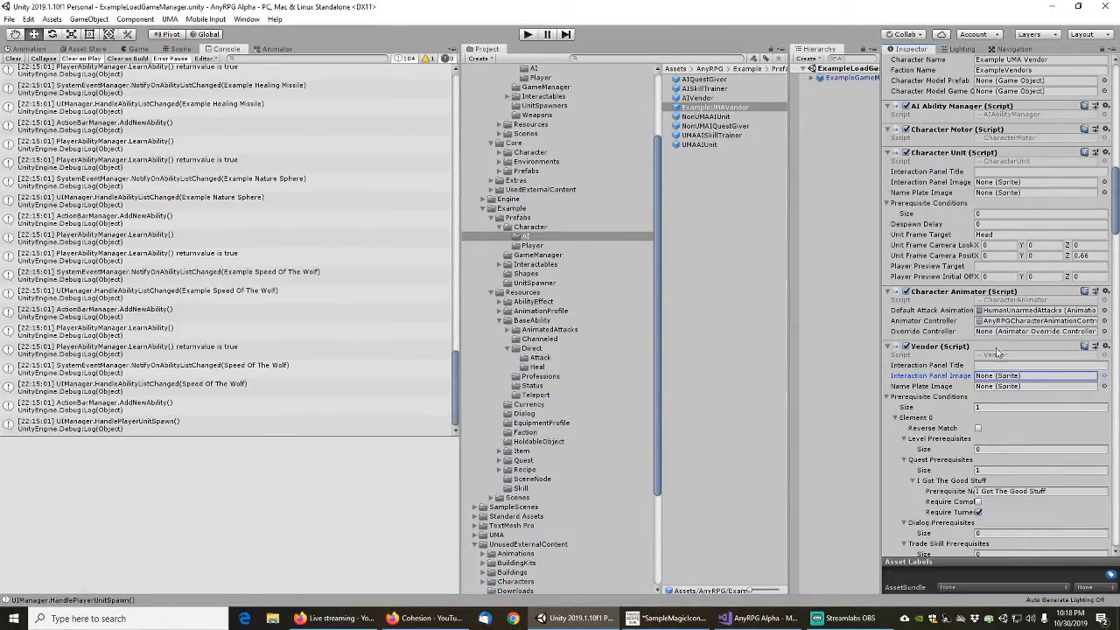
drag(1114, 206, 1116, 231)
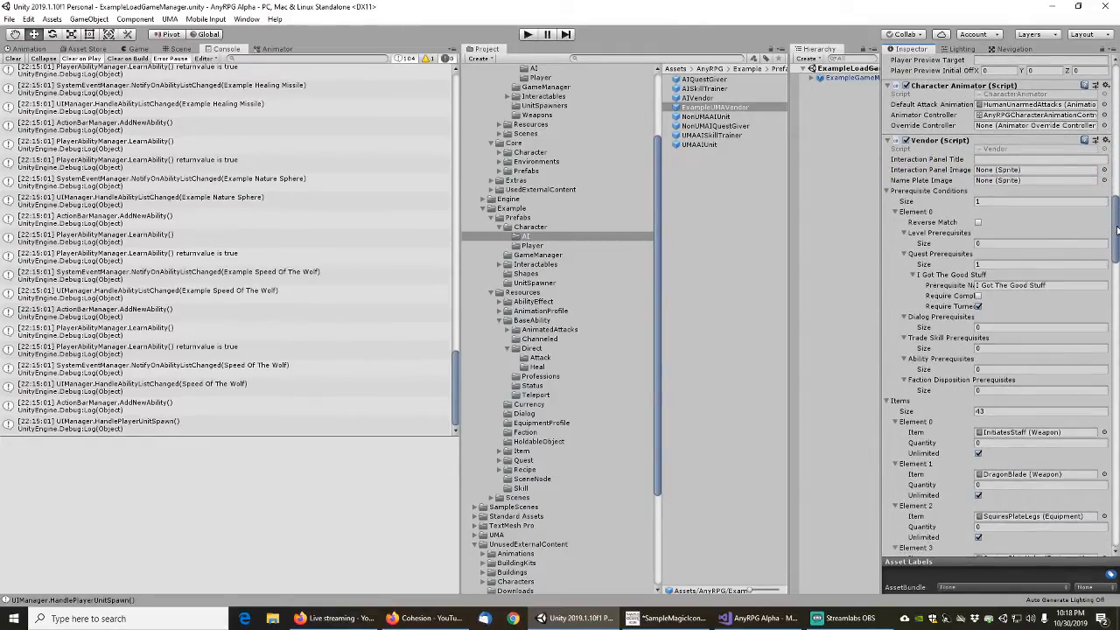
click(1068, 284)
key(Home)
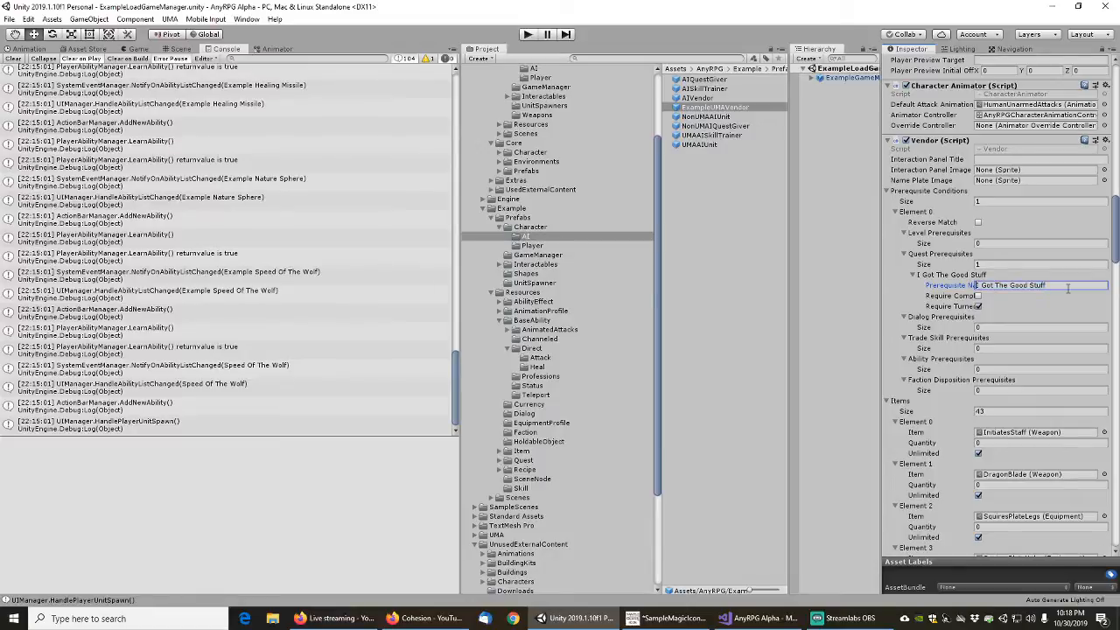
key(Delete)
text(Exampl)
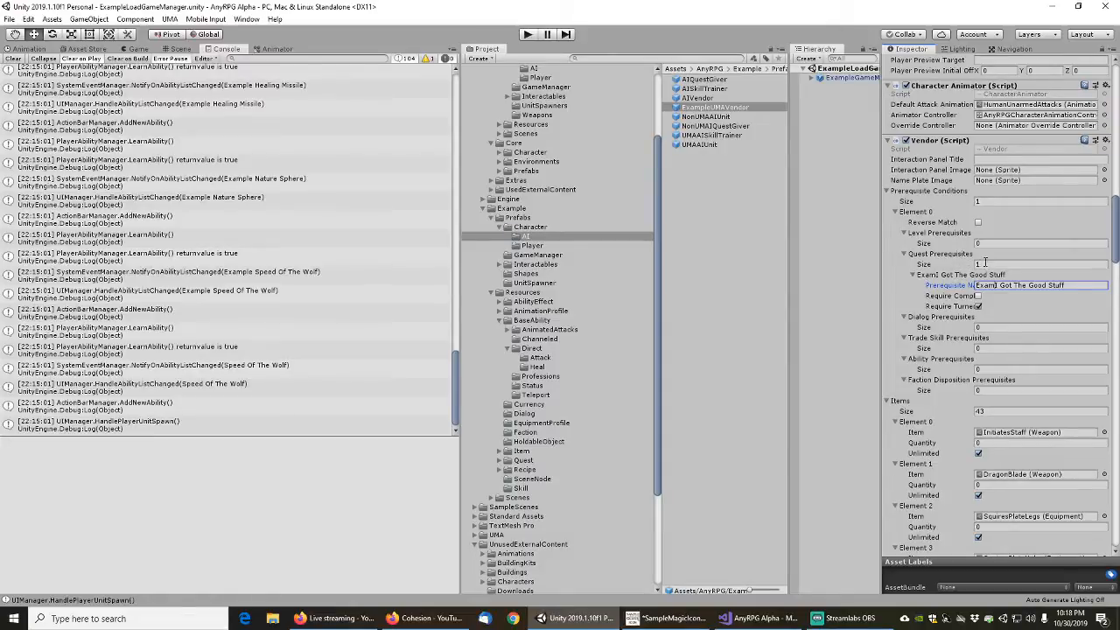
Set the size of the Vendor component's quest prerequisites to 0
click(985, 263)
text(0)
key(Return)
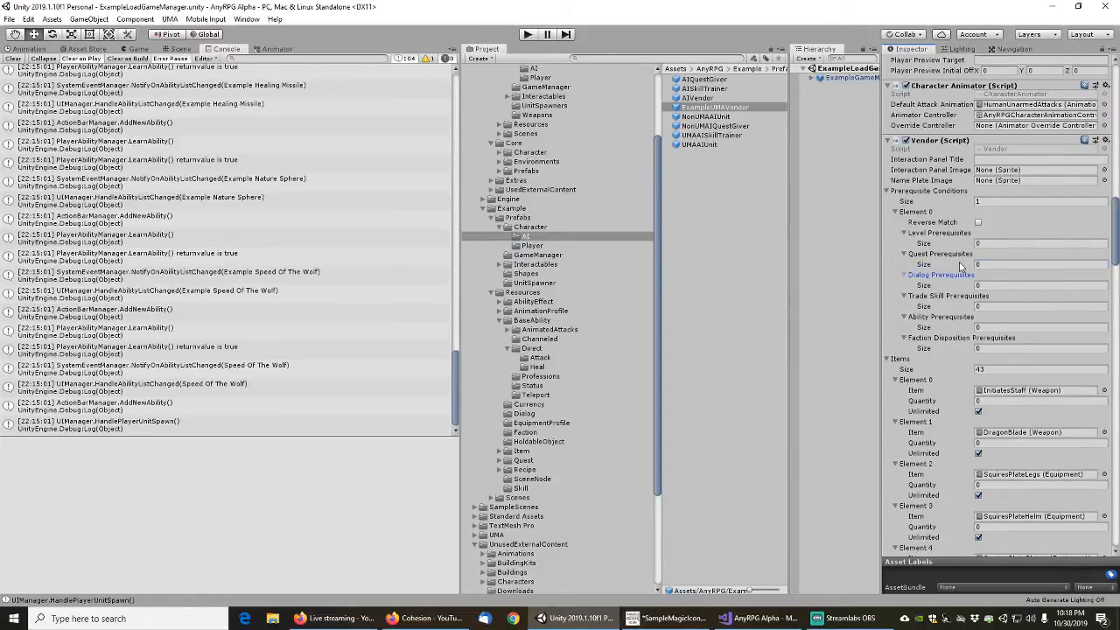
Replace the InitiatesStaff item in Element 0 of the vendor's items with ExampleInitiatesStaff
scroll(923, 324, down, 3)
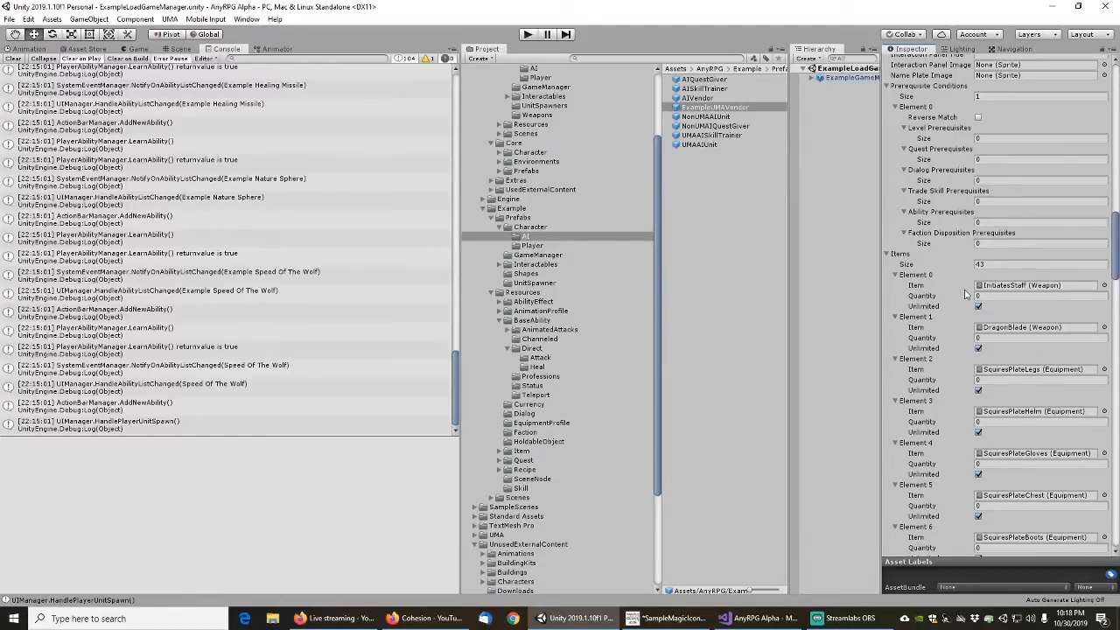
scroll(966, 294, down, 3)
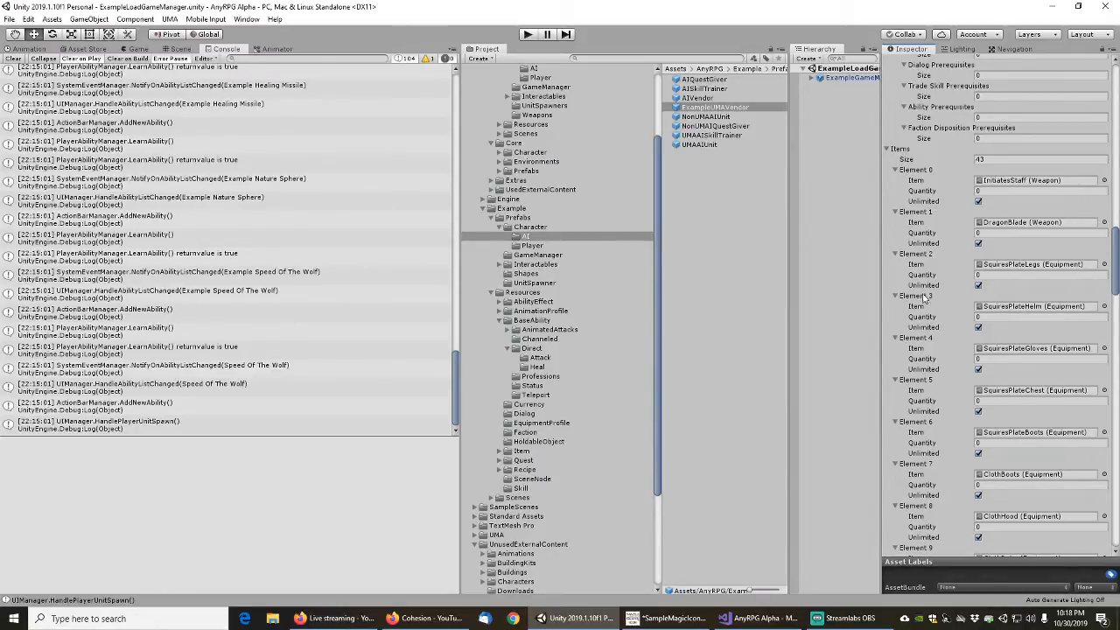
click(1104, 182)
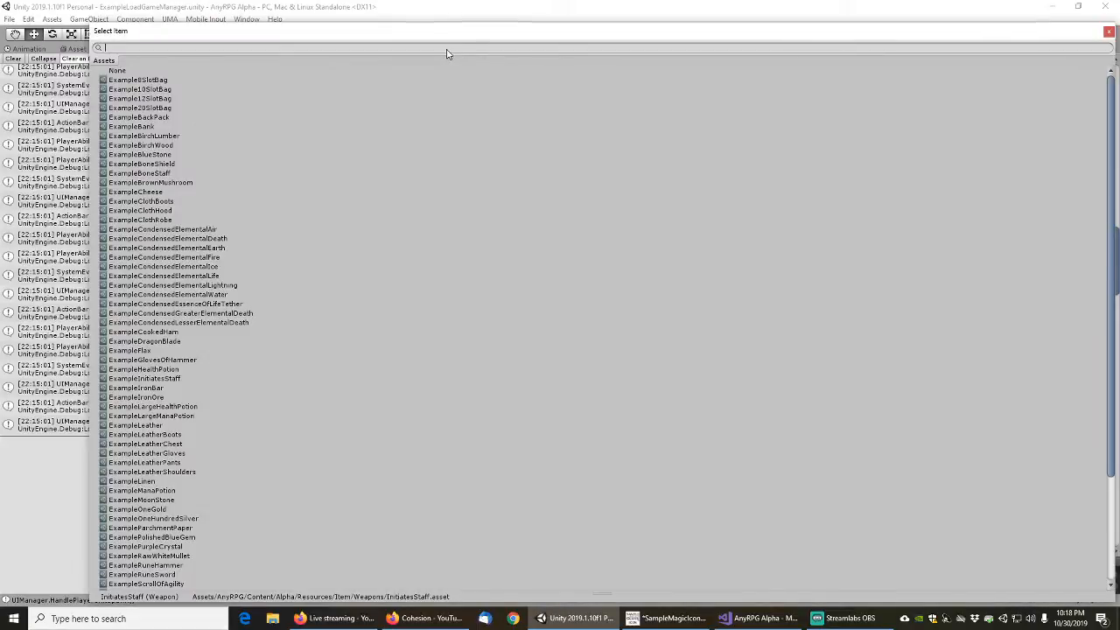
key(Escape)
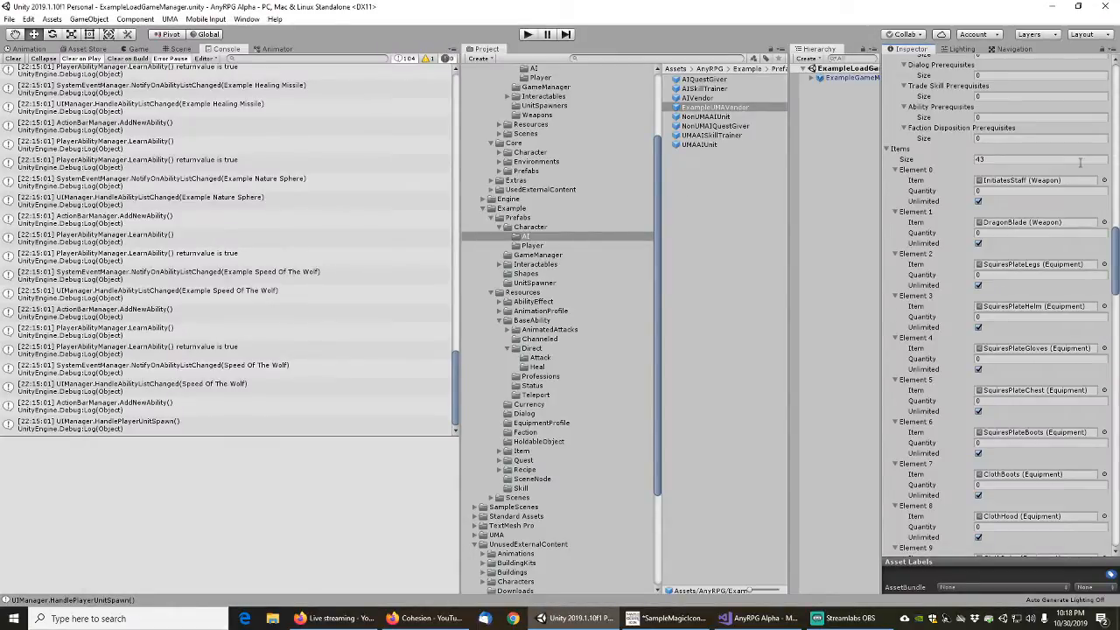
click(1104, 181)
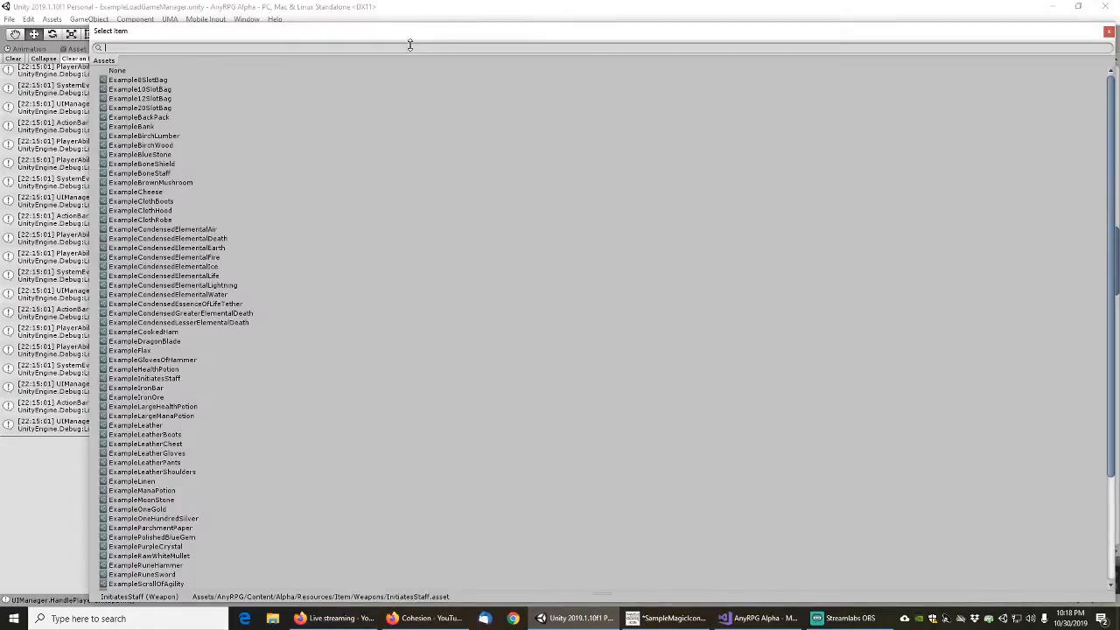
text(init)
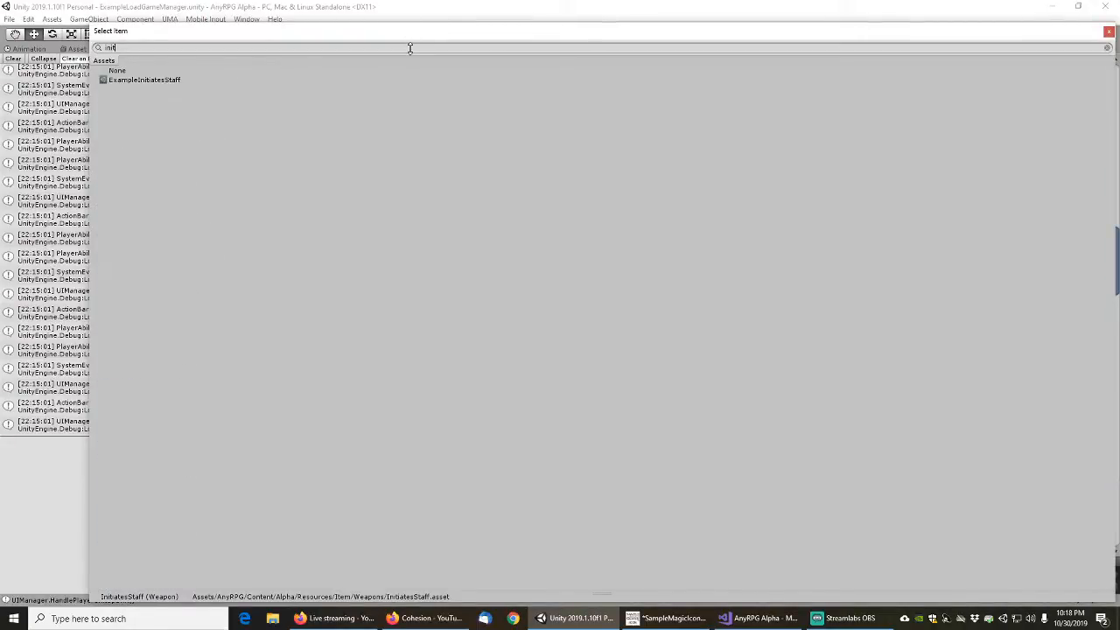
click(147, 79)
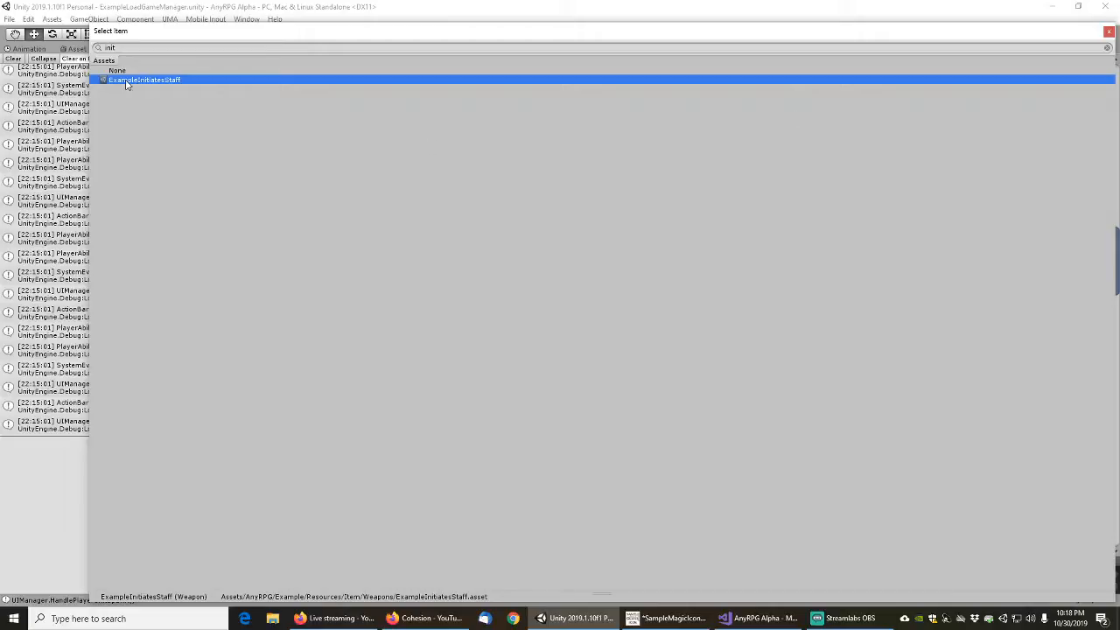
double_click(128, 80)
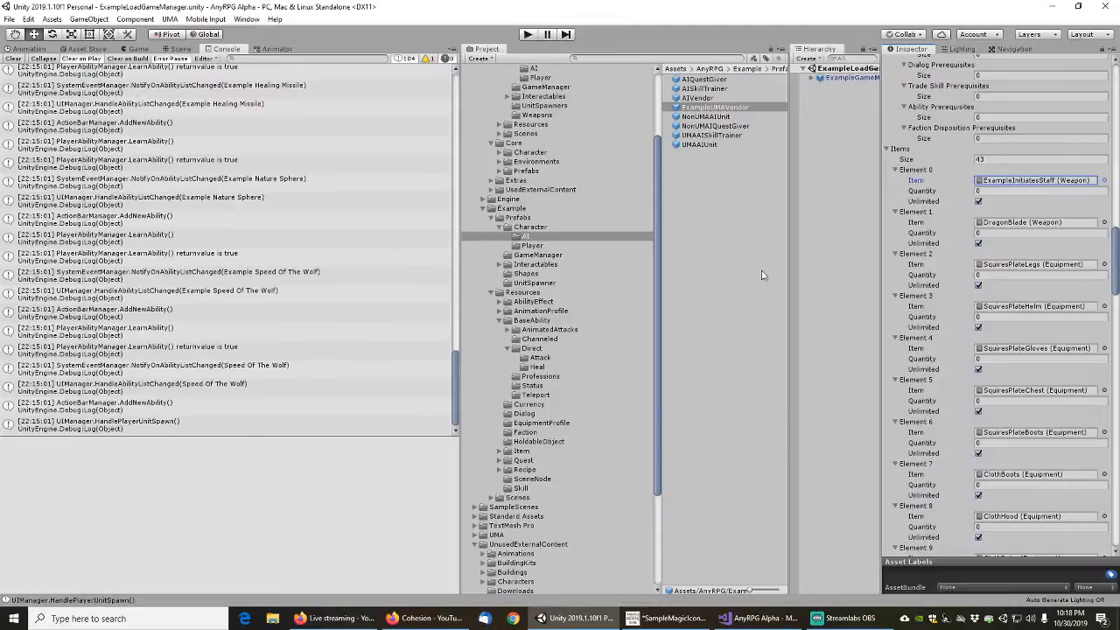
Assign ExampleDragonBlade to Element 1 of the vendor's items and delete the SquiresPlateLegs entry
click(1103, 227)
text(drag)
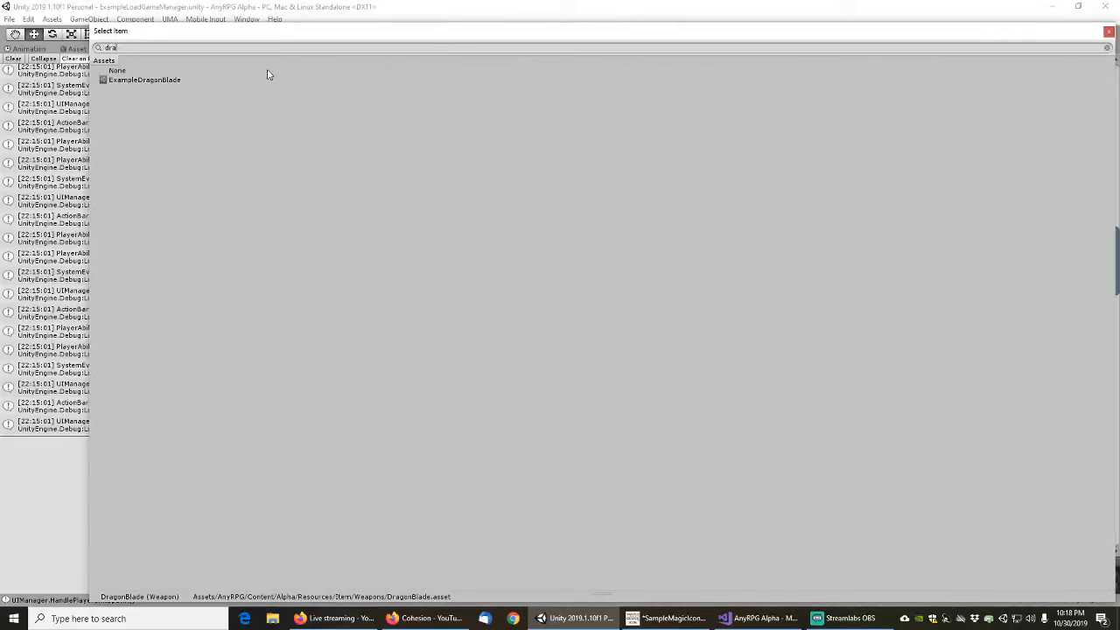
double_click(157, 80)
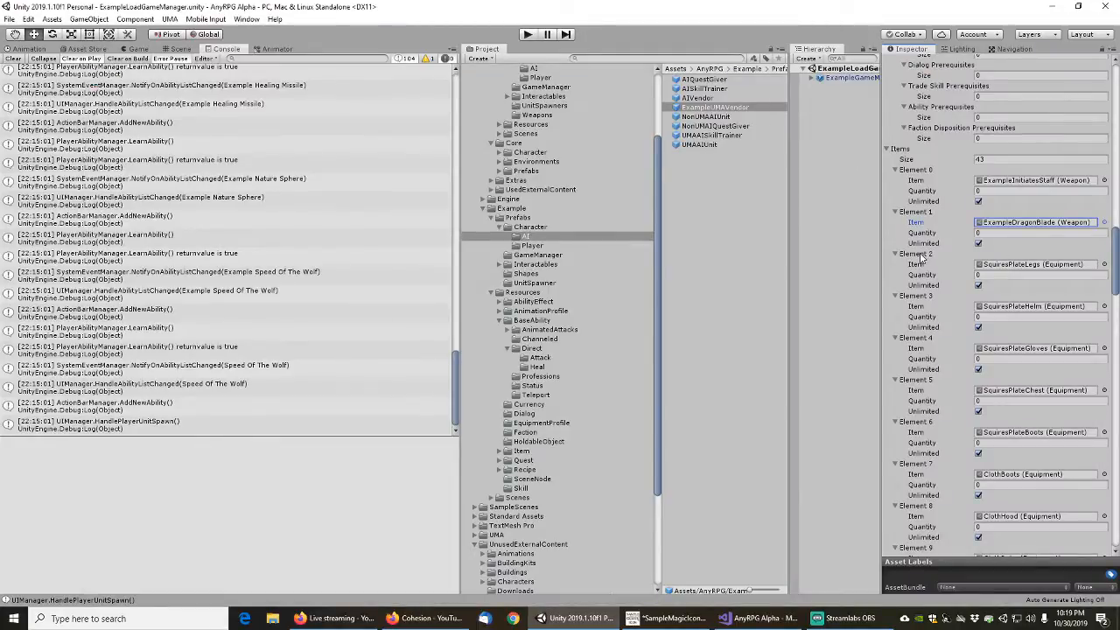
right_click(920, 256)
click(952, 276)
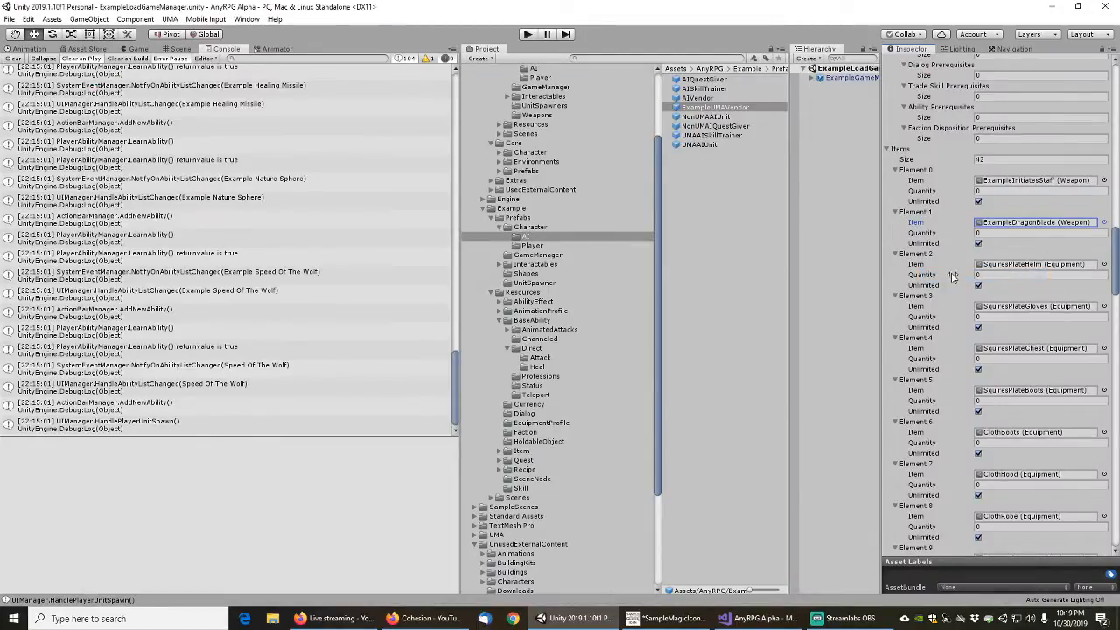
Delete the SquiresPlateHelm, SquiresPlateGloves, SquiresPlateChest and SquiresPlateBoots entries from the vendor's items
right_click(922, 255)
click(952, 275)
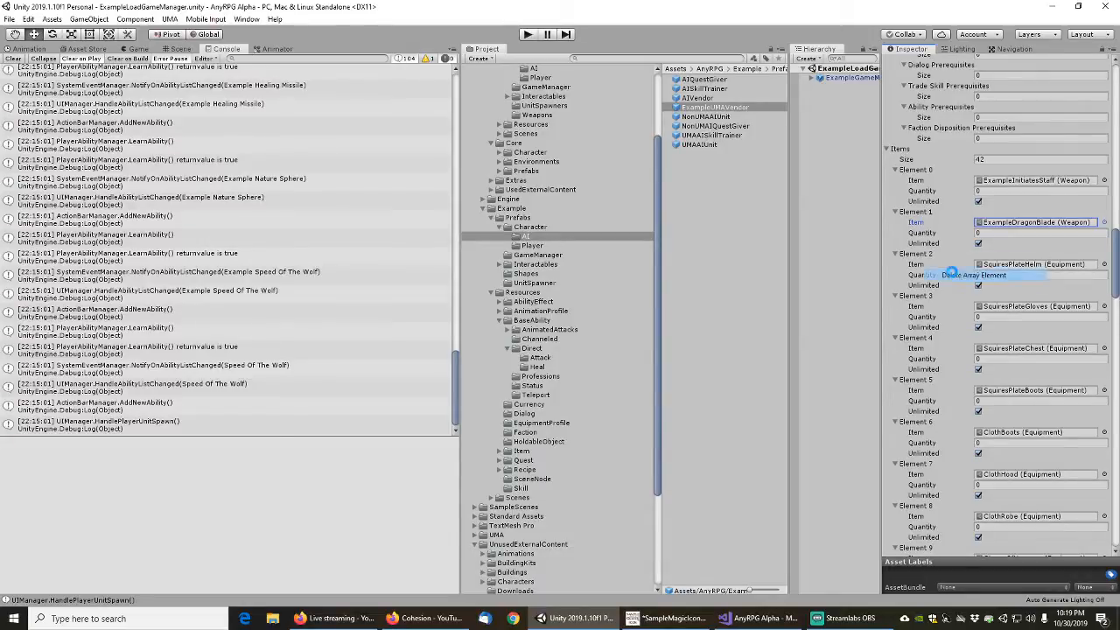
right_click(919, 256)
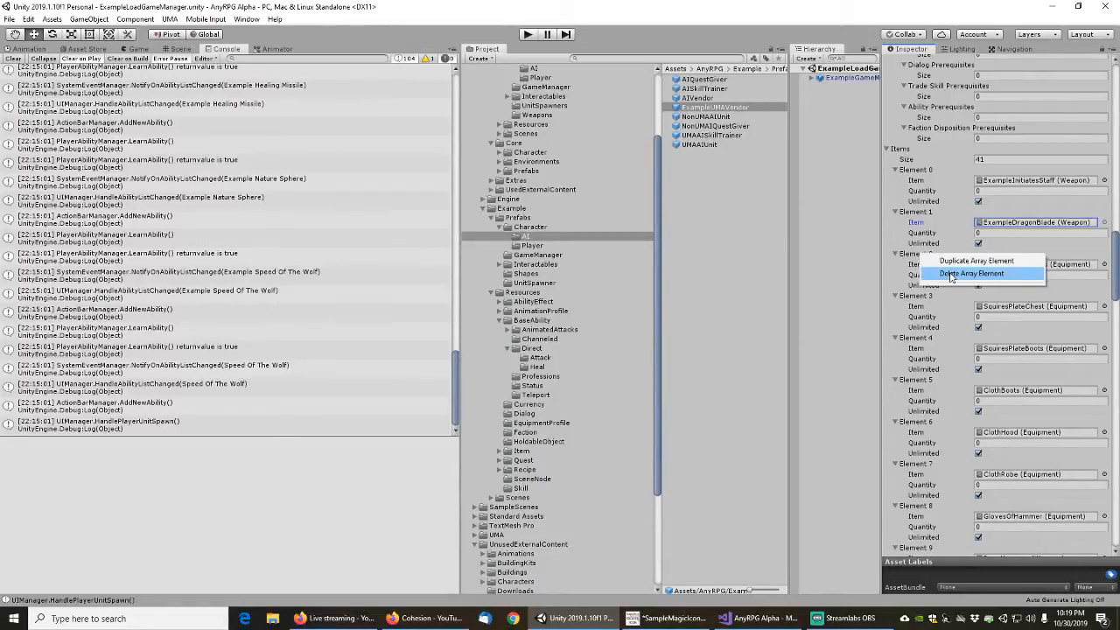
click(952, 276)
right_click(921, 258)
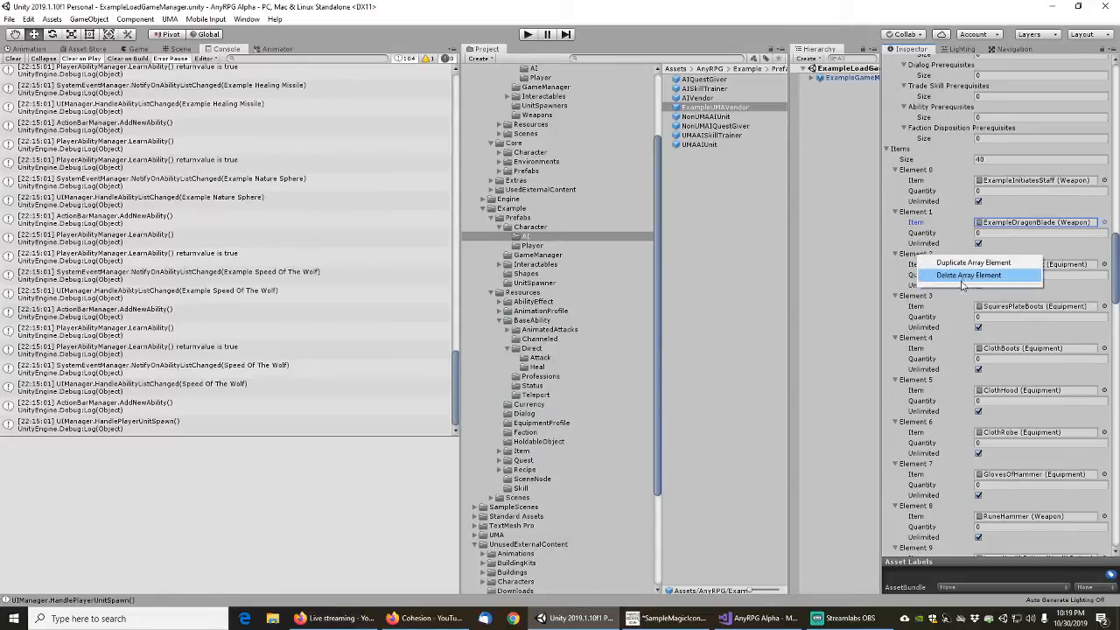
click(952, 276)
right_click(921, 258)
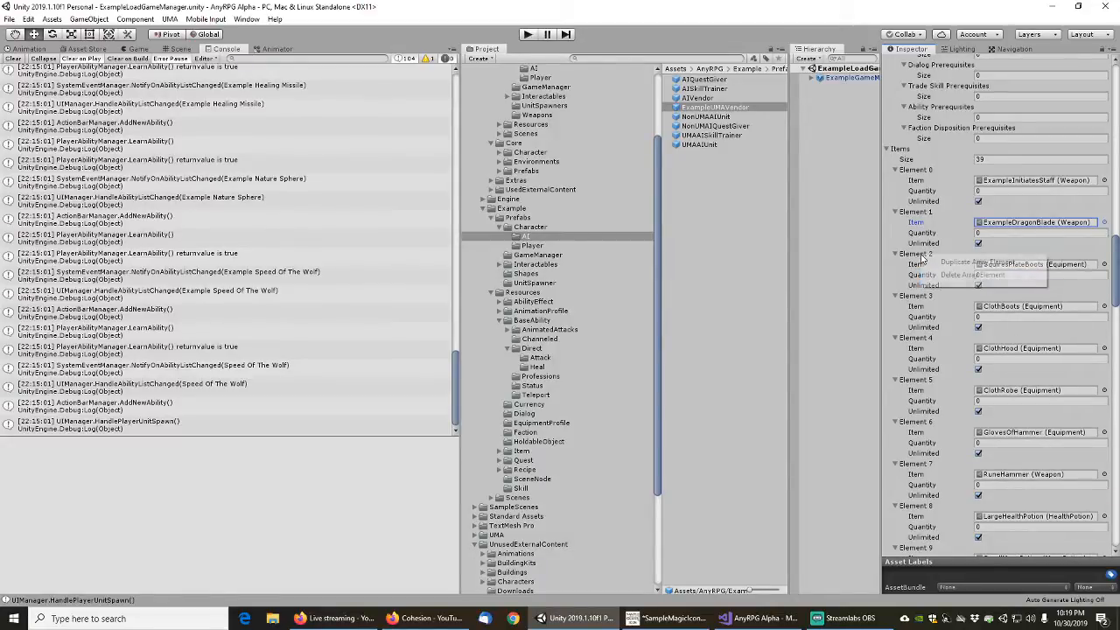
click(952, 276)
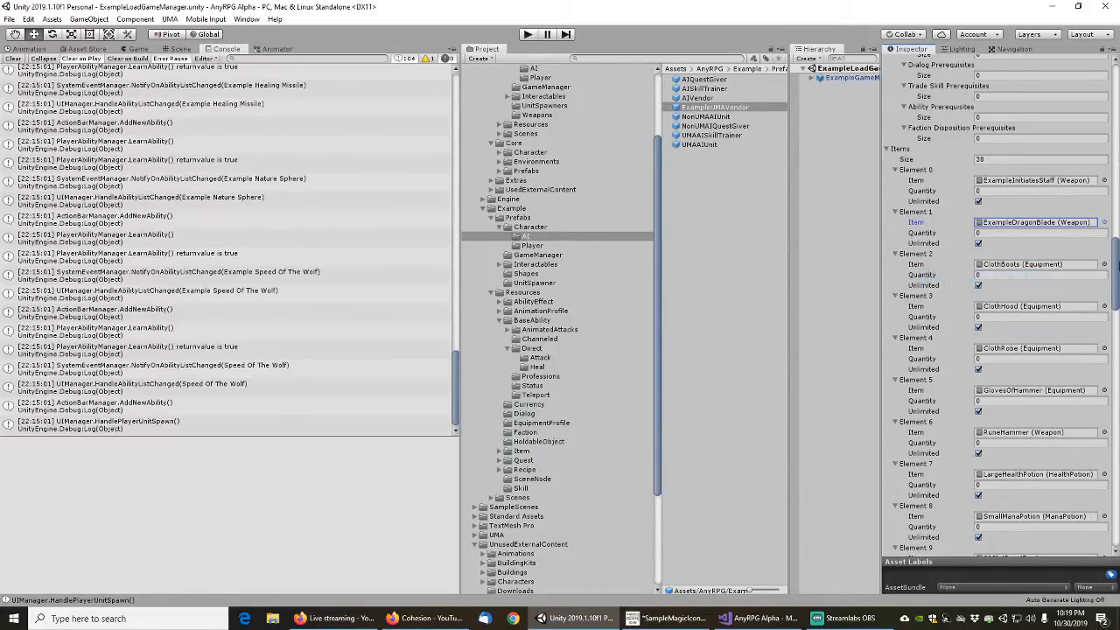
Replace the cloth boots in Element 2 with ExampleClothBoots and the cloth hood in Element 3 with ExampleClothHood
click(1105, 265)
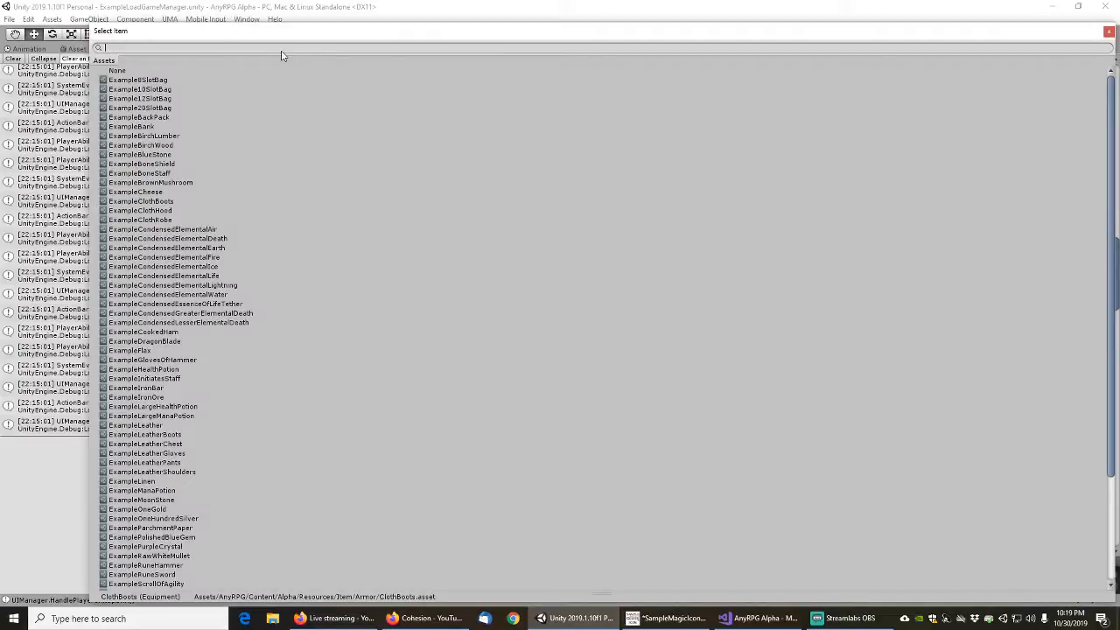
text(clo)
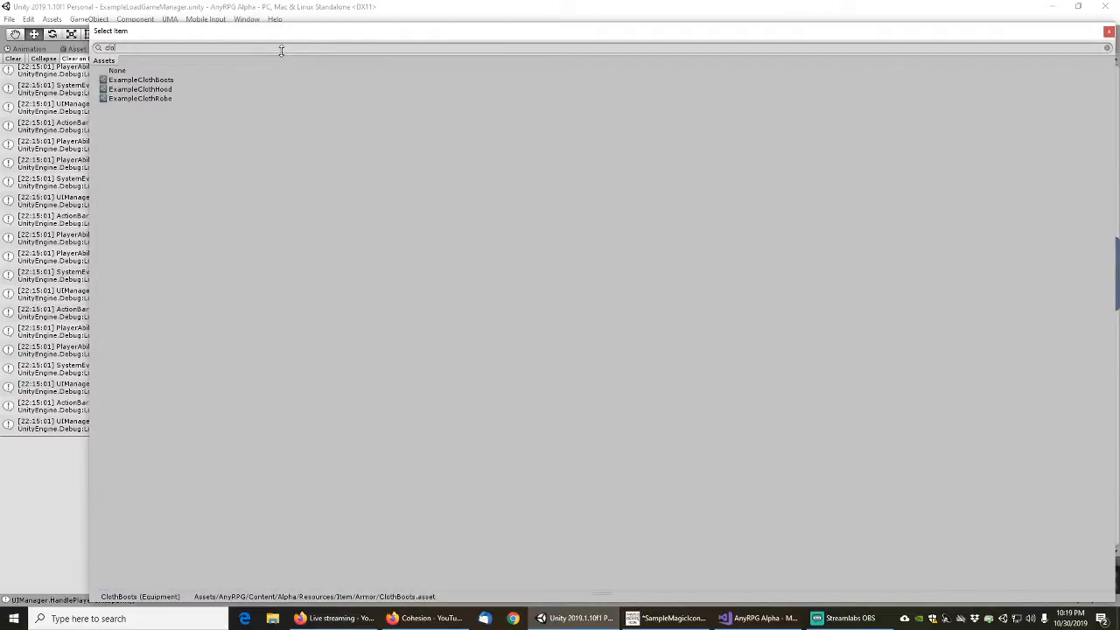
double_click(130, 81)
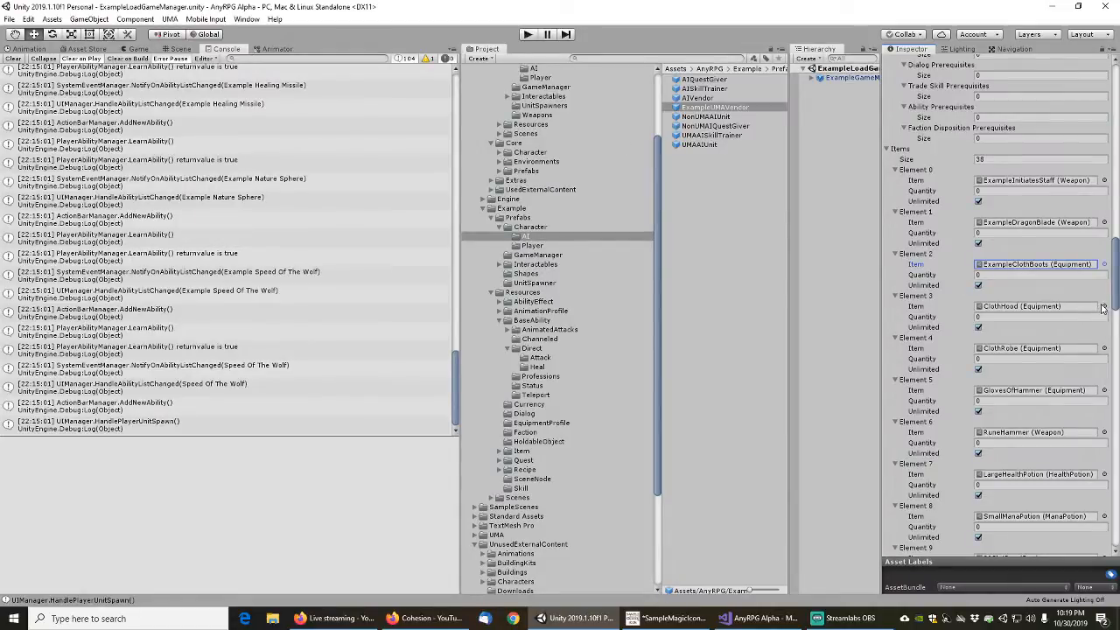
click(1103, 306)
text(cloth)
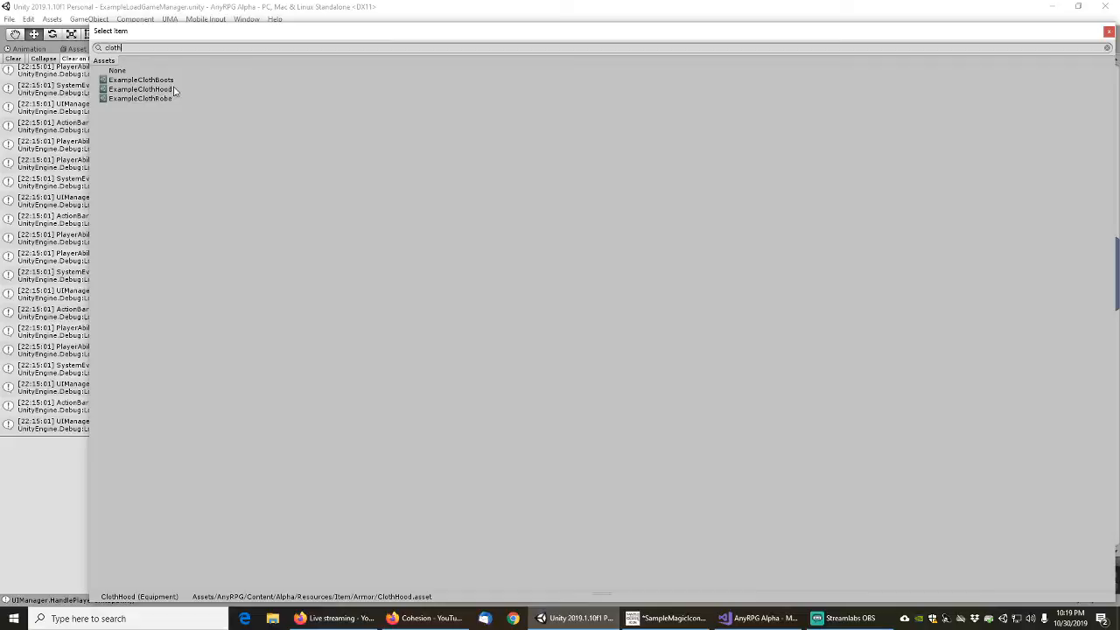
click(172, 89)
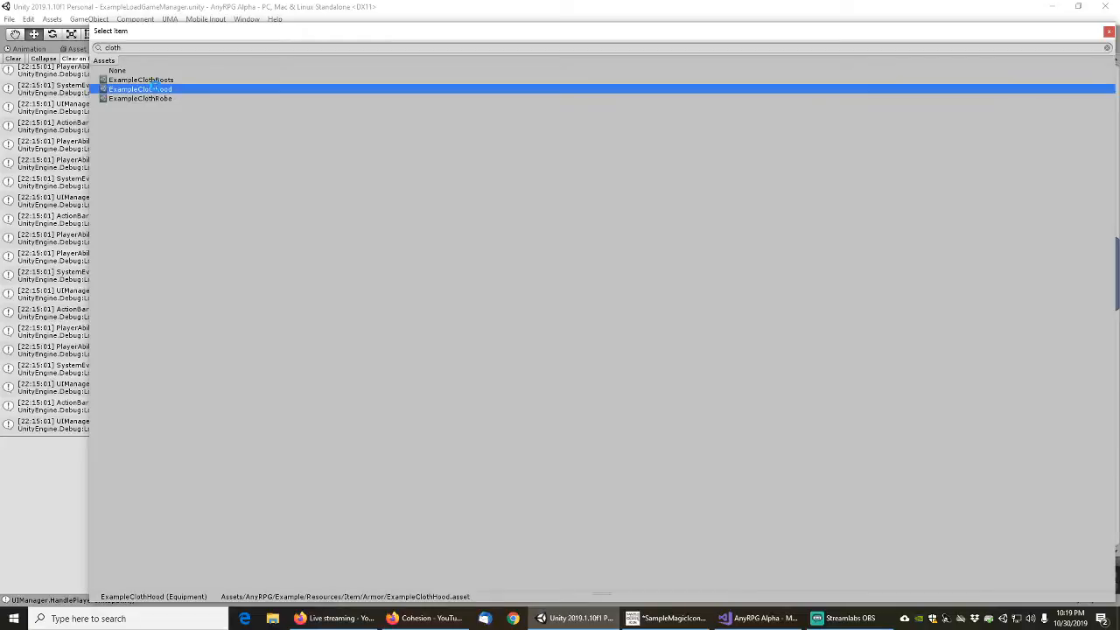
double_click(160, 91)
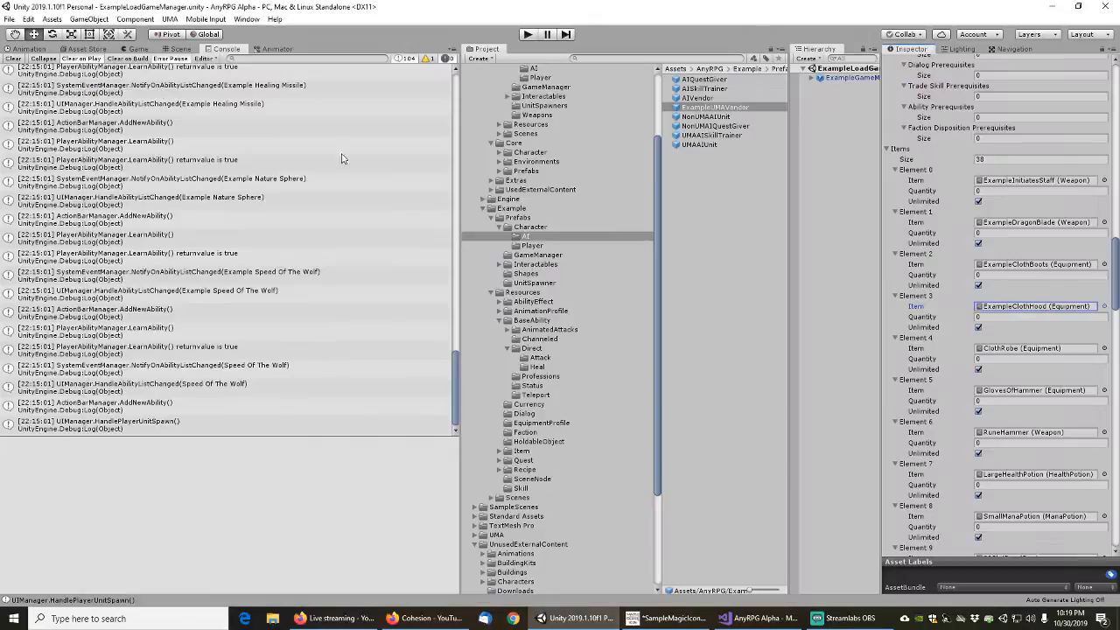
Assign ExampleClothRobe to Element 4 and ExampleGlovesOfHammer to Element 5 of the vendor's items
click(1104, 348)
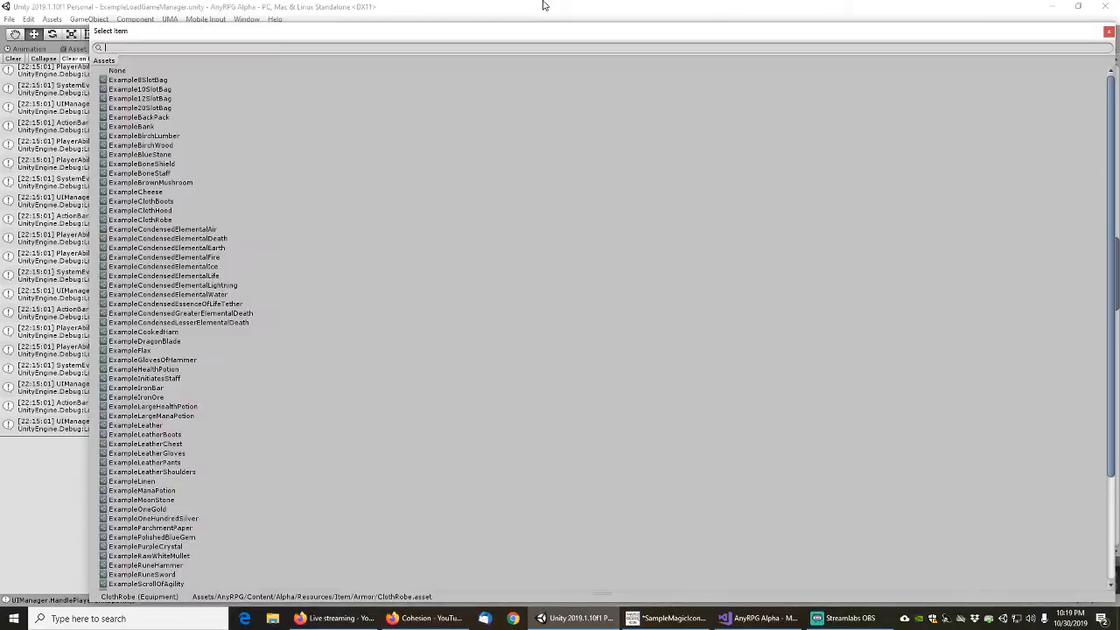
text(clothr)
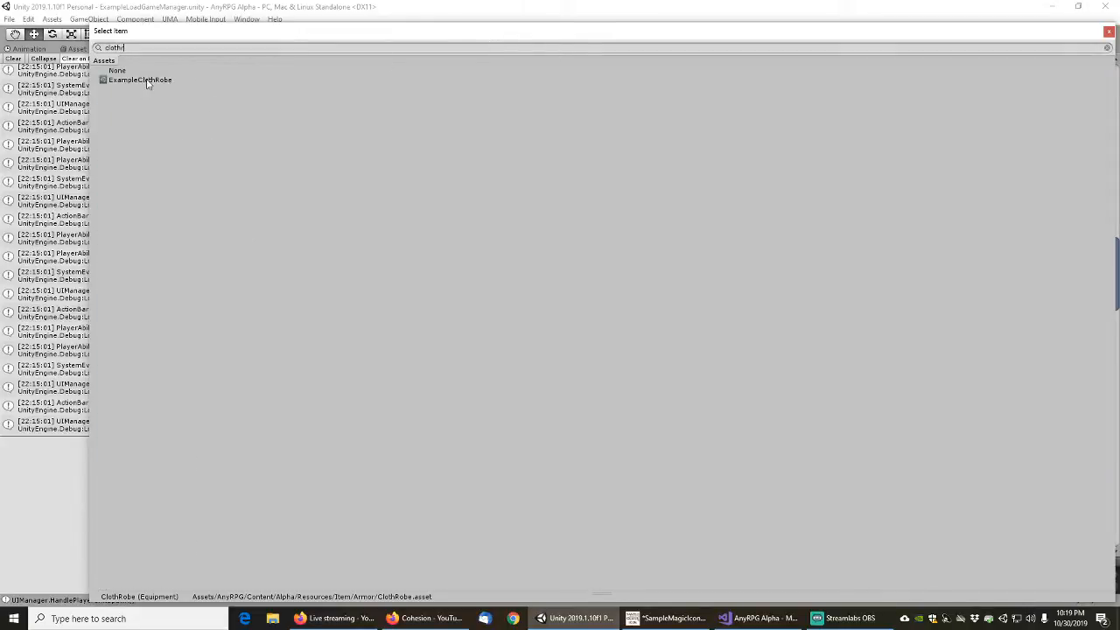
click(144, 81)
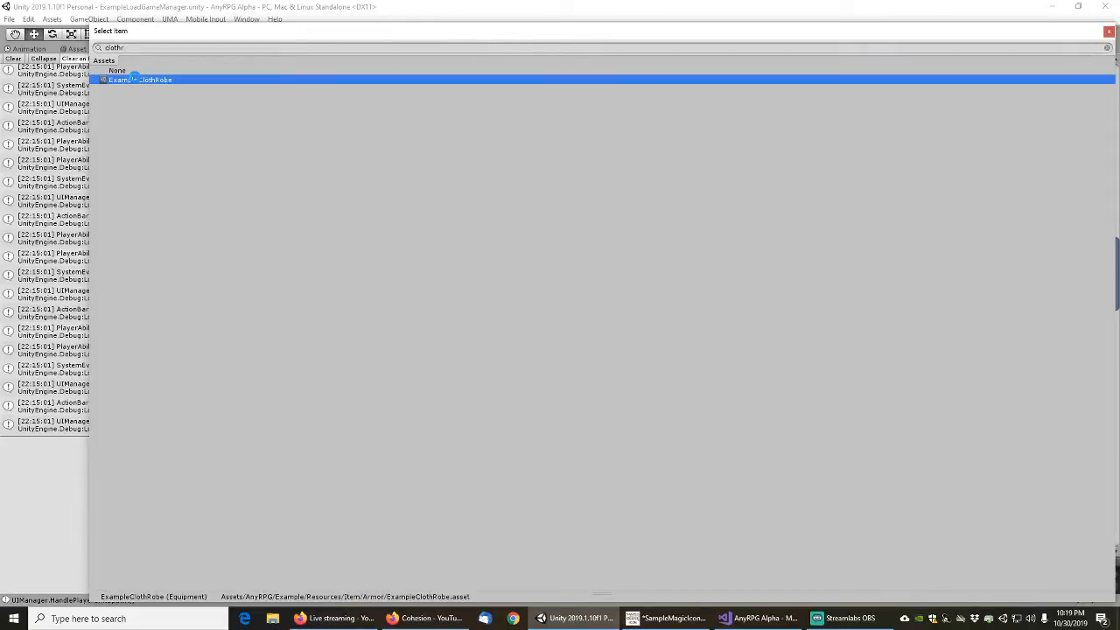
double_click(149, 81)
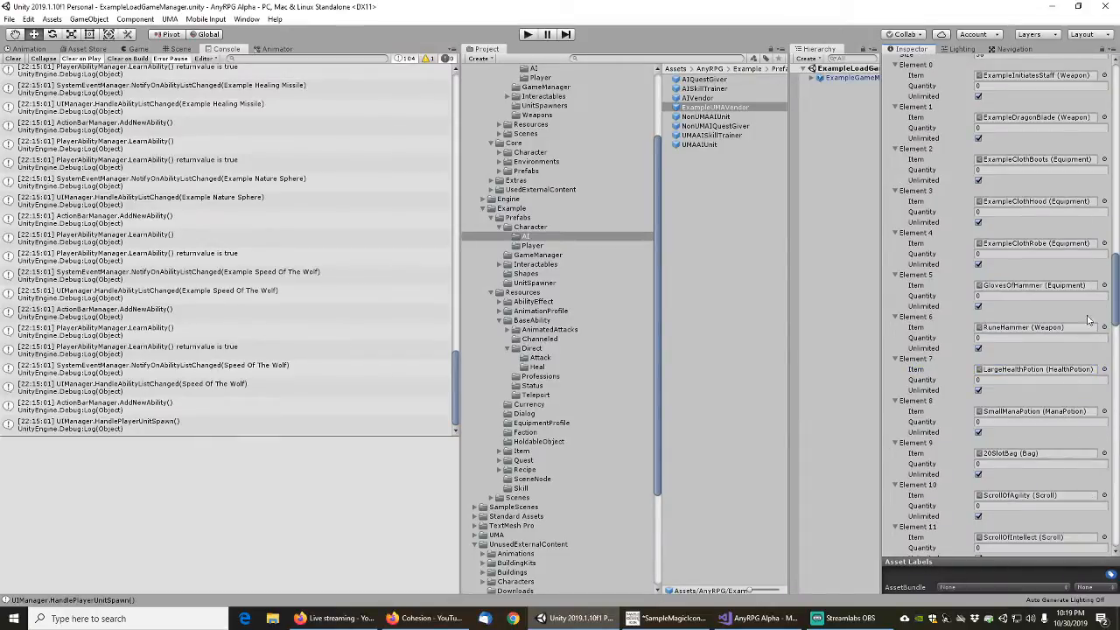
click(1105, 285)
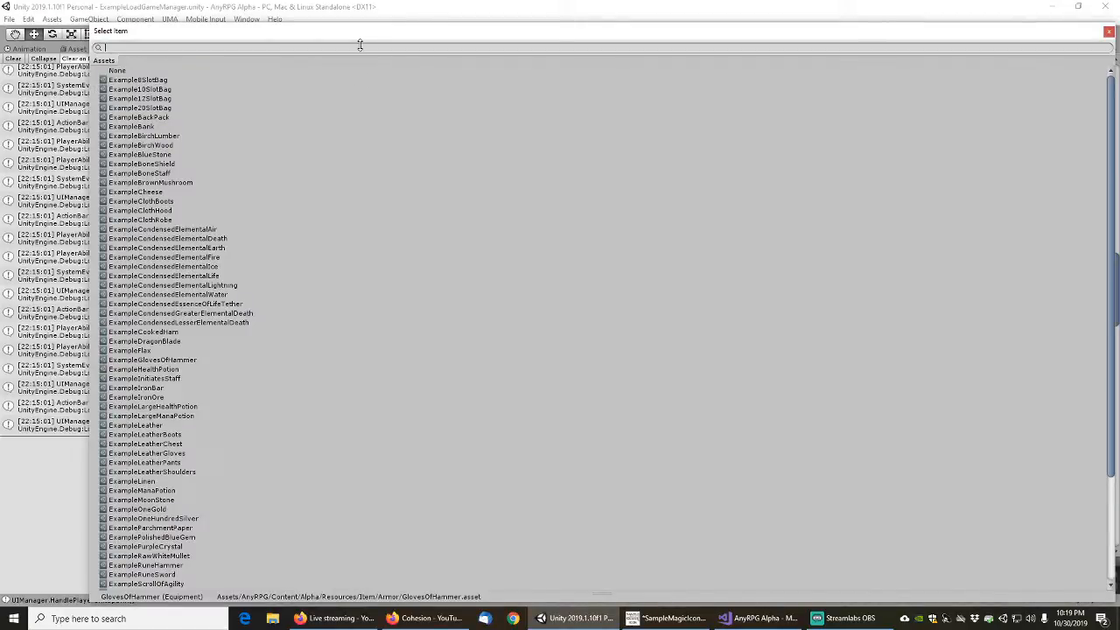
text(gloves)
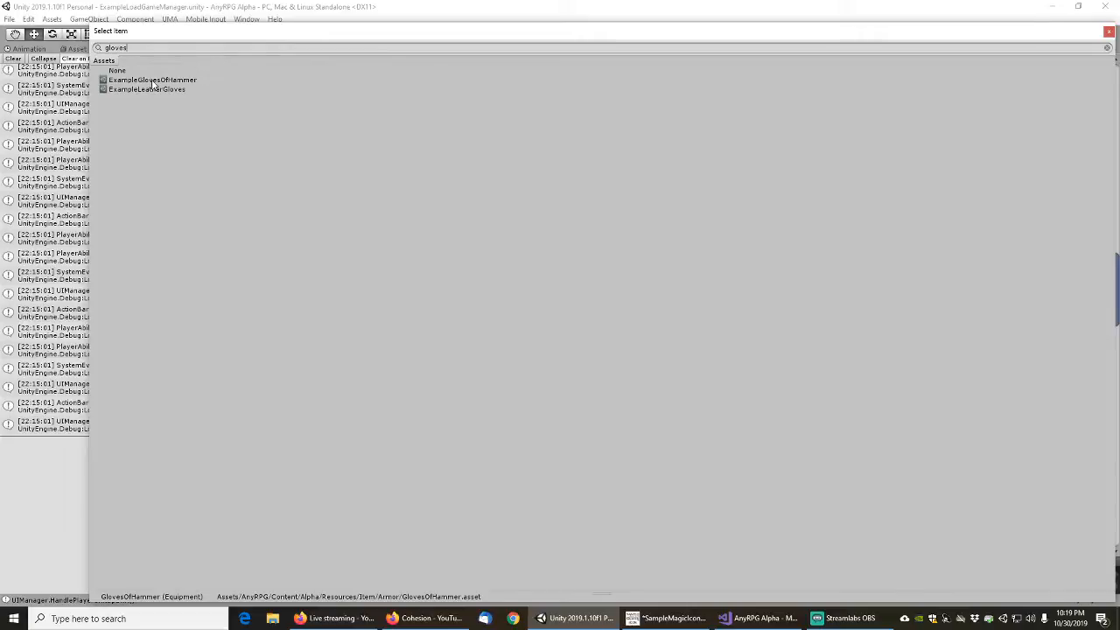
click(149, 80)
double_click(150, 81)
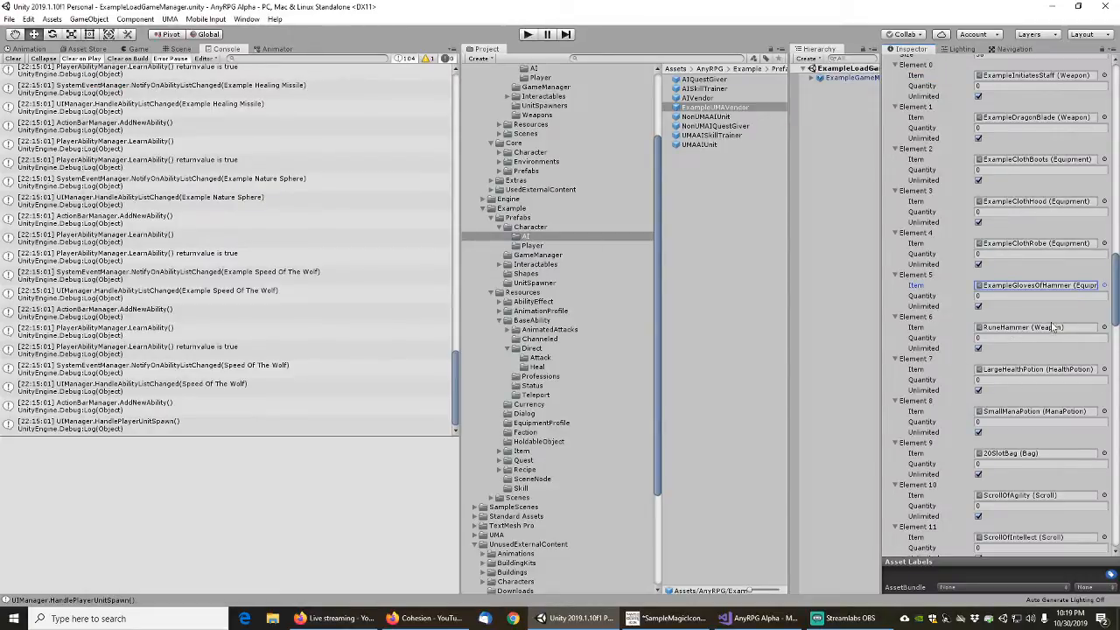
Assign ExampleRuneHammer to Element 6 and ExampleLargeHealthPotion to Element 7 of the vendor's items
click(1104, 328)
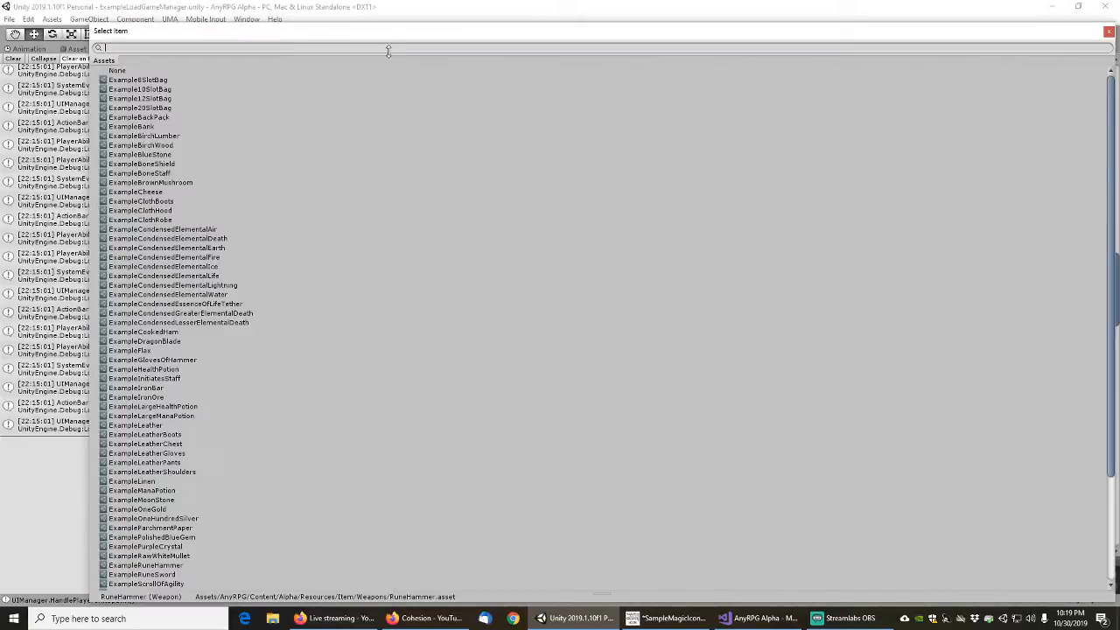
text(runeh)
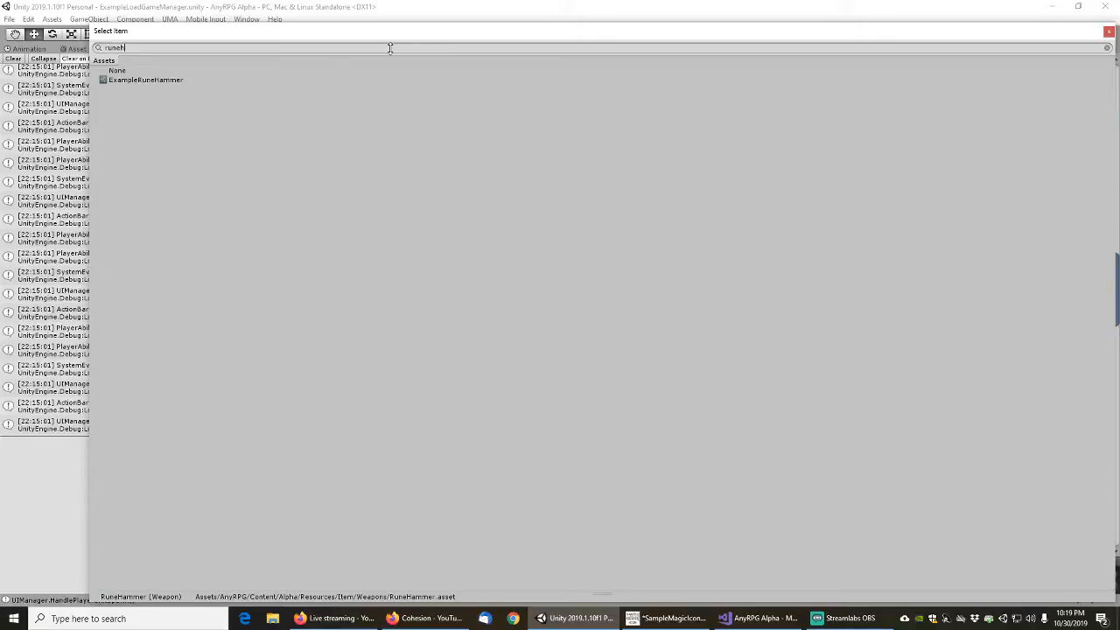
double_click(170, 80)
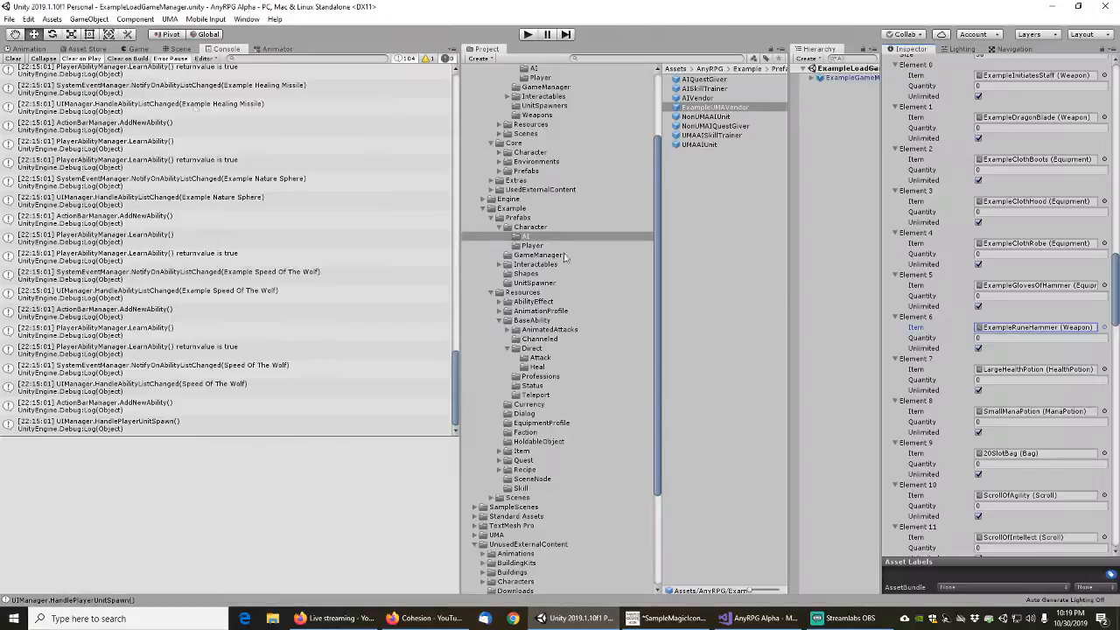
click(1105, 369)
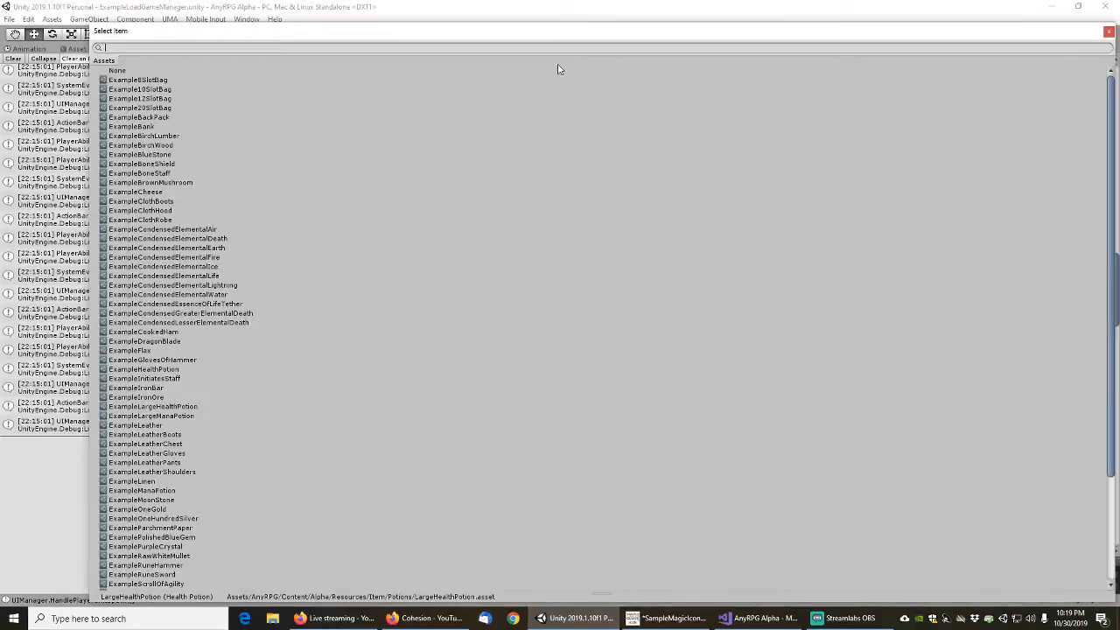
text(largeha)
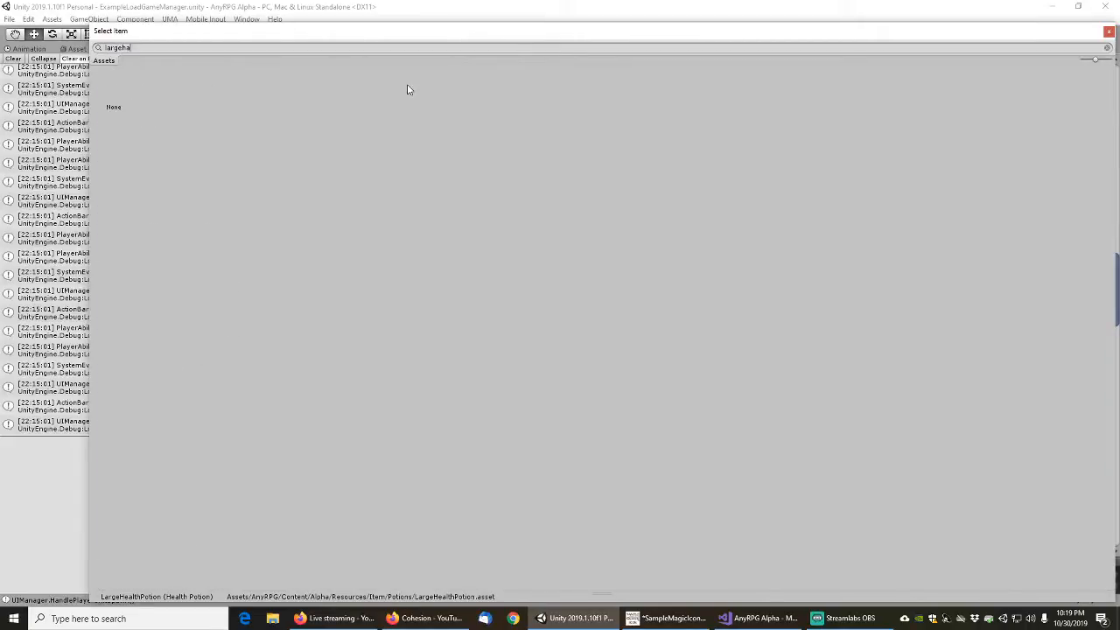
key(BackSpace)
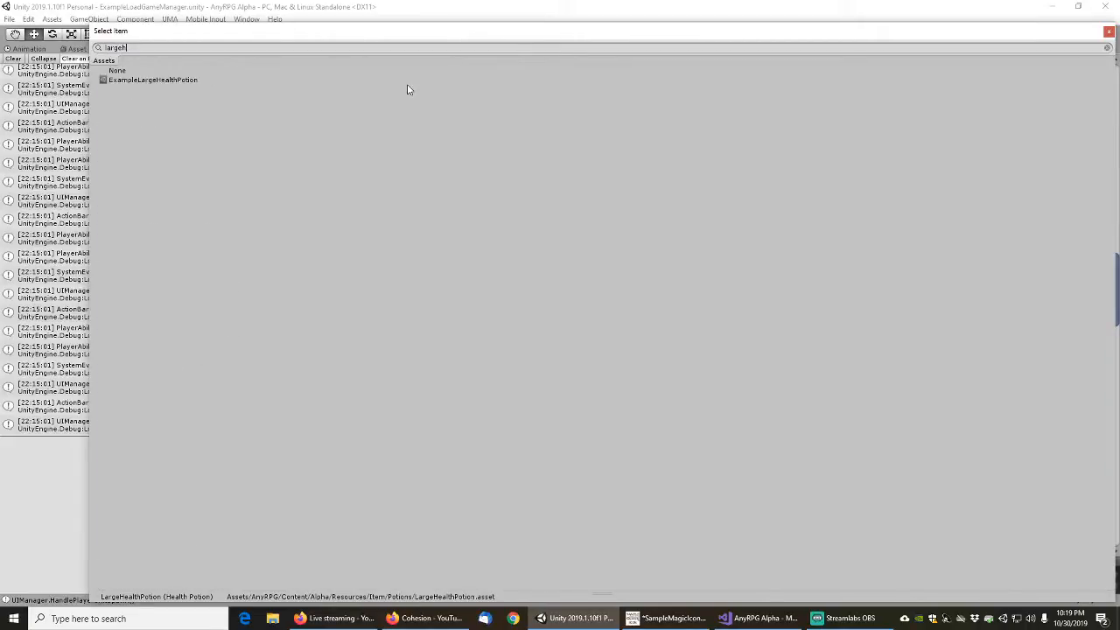
click(150, 83)
double_click(149, 83)
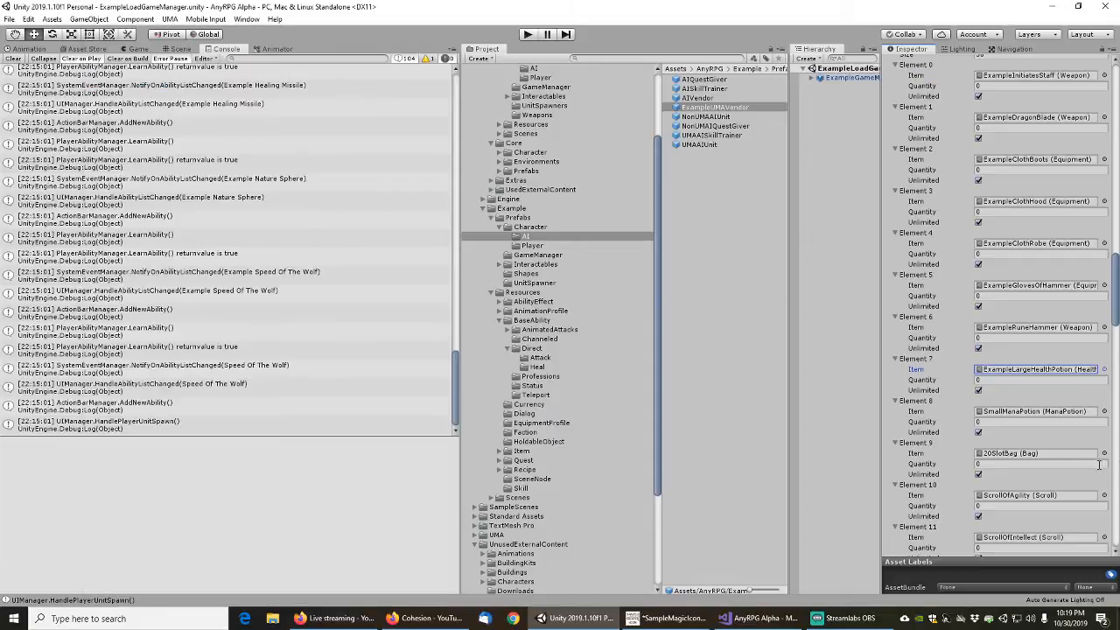
Replace the Element 8 mana potion with ExampleSmallManaPotion and the Element 9 bag with Example20SlotBag
scroll(1063, 411, down, 6)
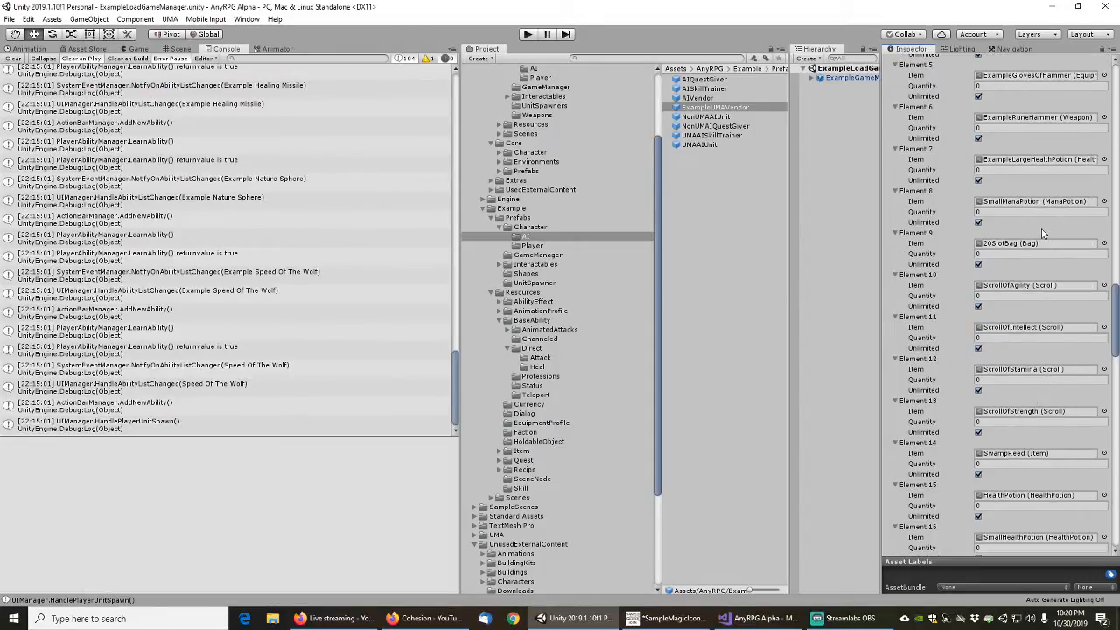
click(1103, 202)
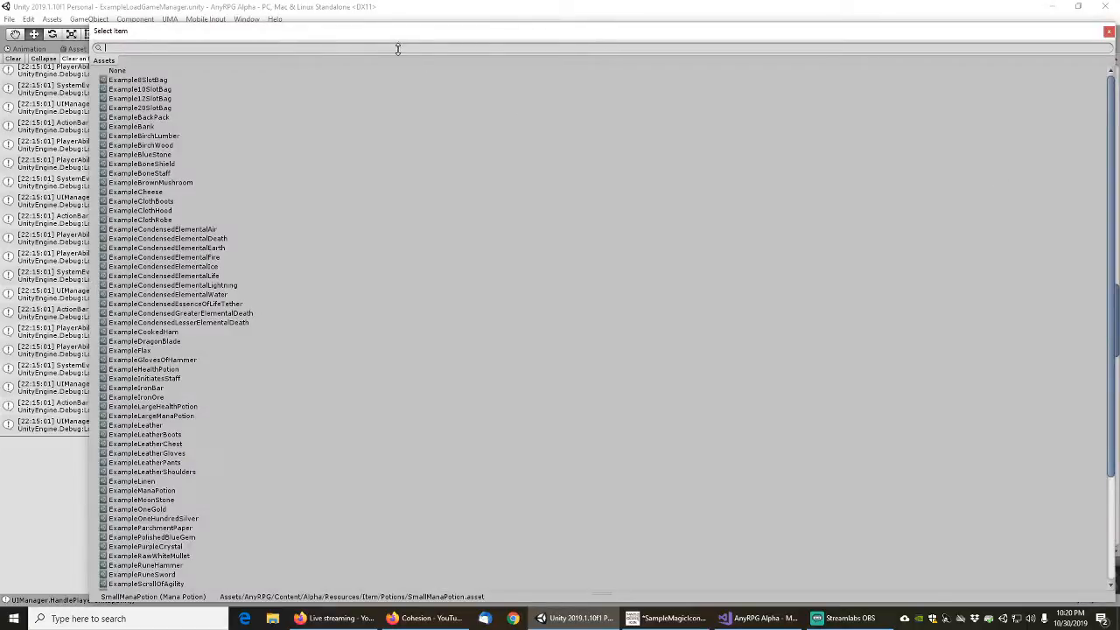
text(small)
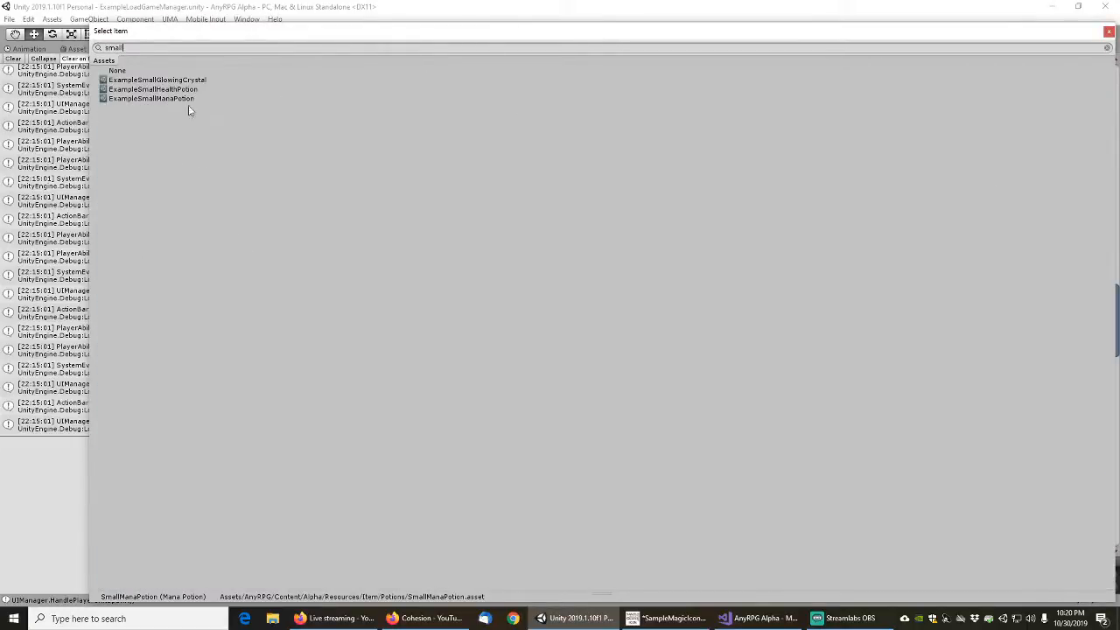
double_click(165, 101)
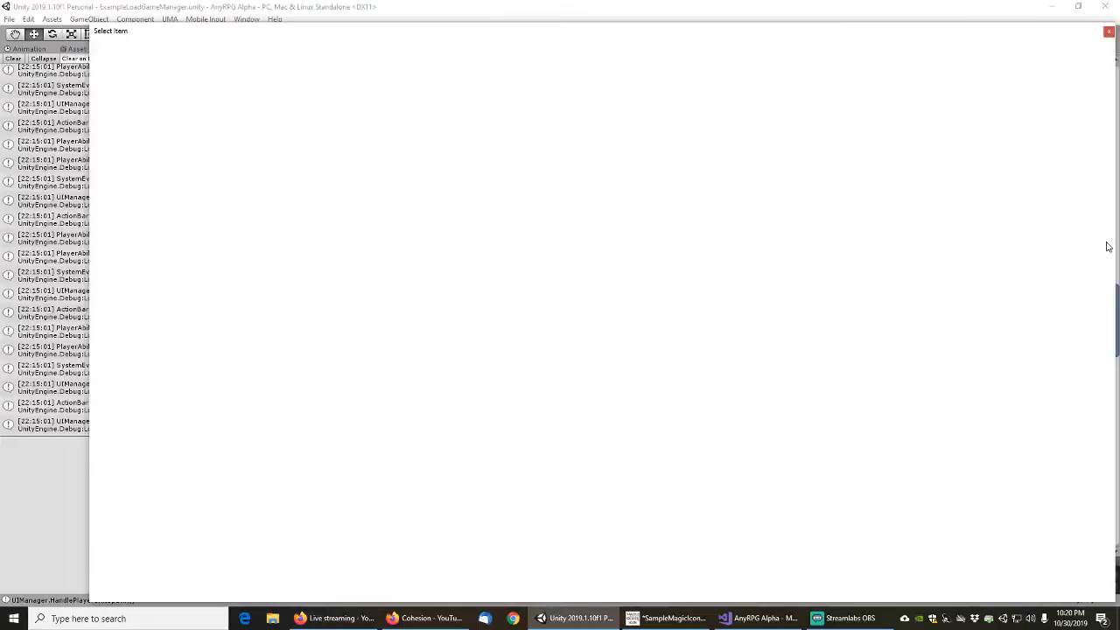
click(1104, 244)
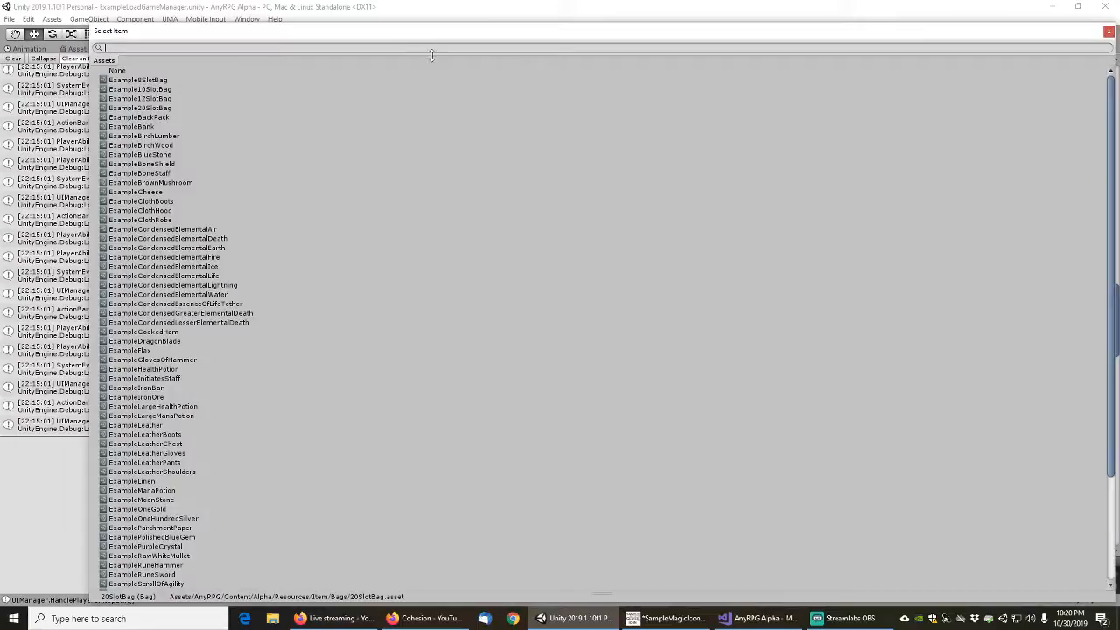
text(20slo)
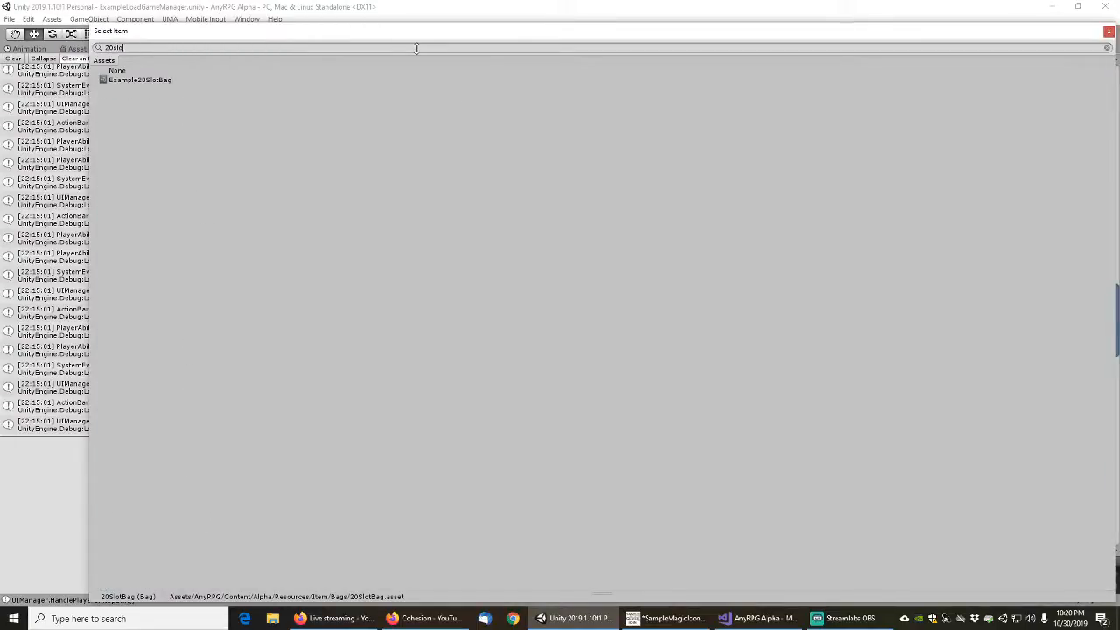
click(158, 82)
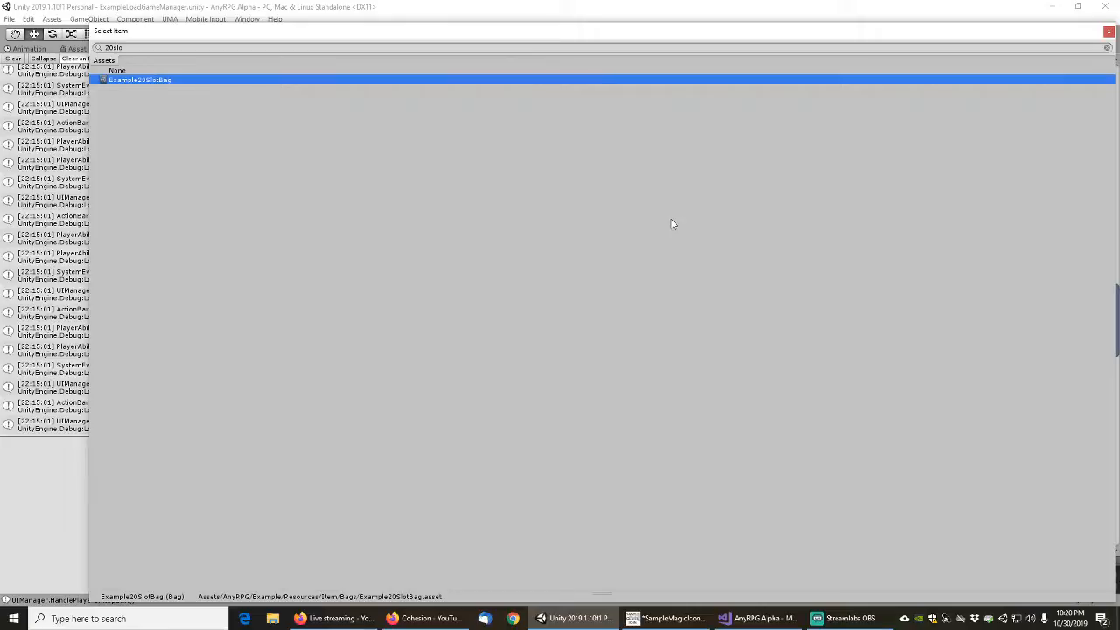
key(XF86AudioLowerVolume)
double_click(131, 80)
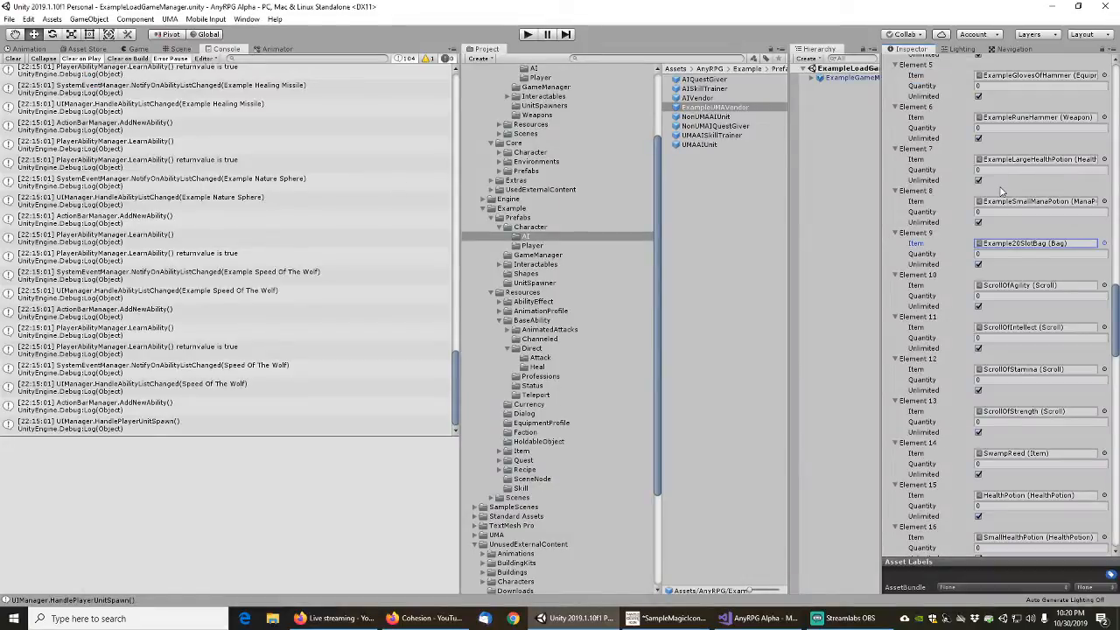
Replace the ScrollOfAgility item in Element 10 of the vendor's items with ExampleScrollOfAgility
click(1104, 286)
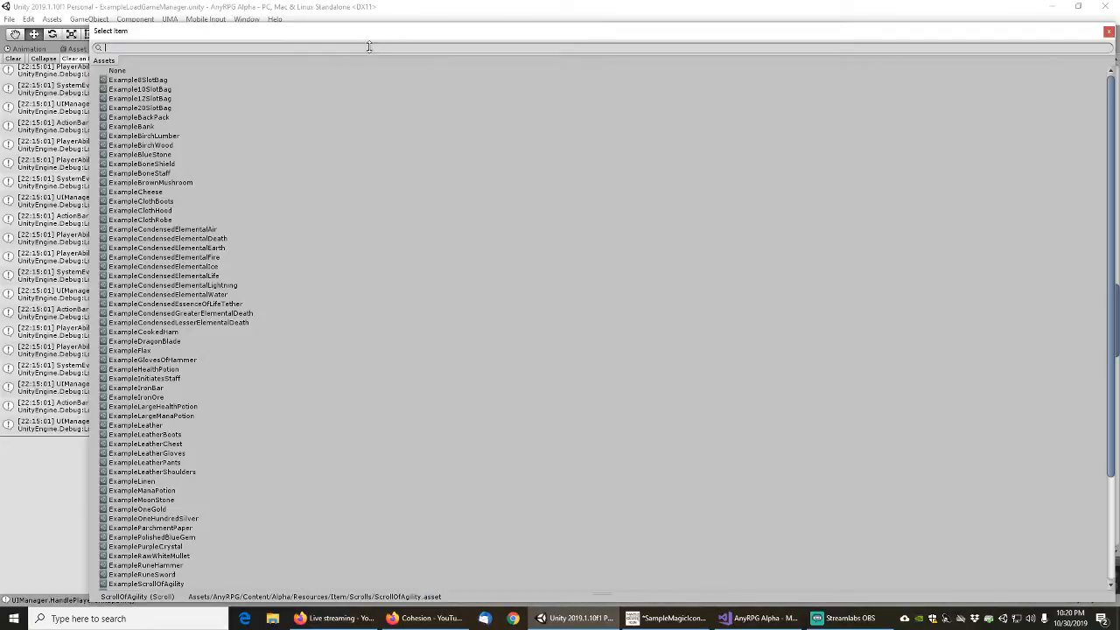
text(scroll)
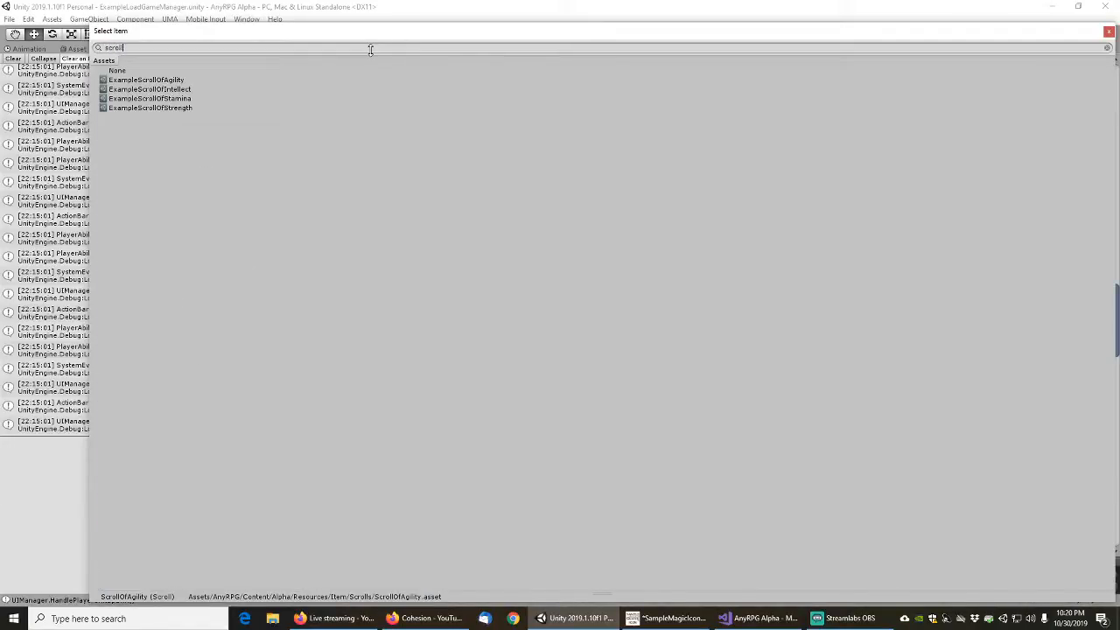
double_click(153, 80)
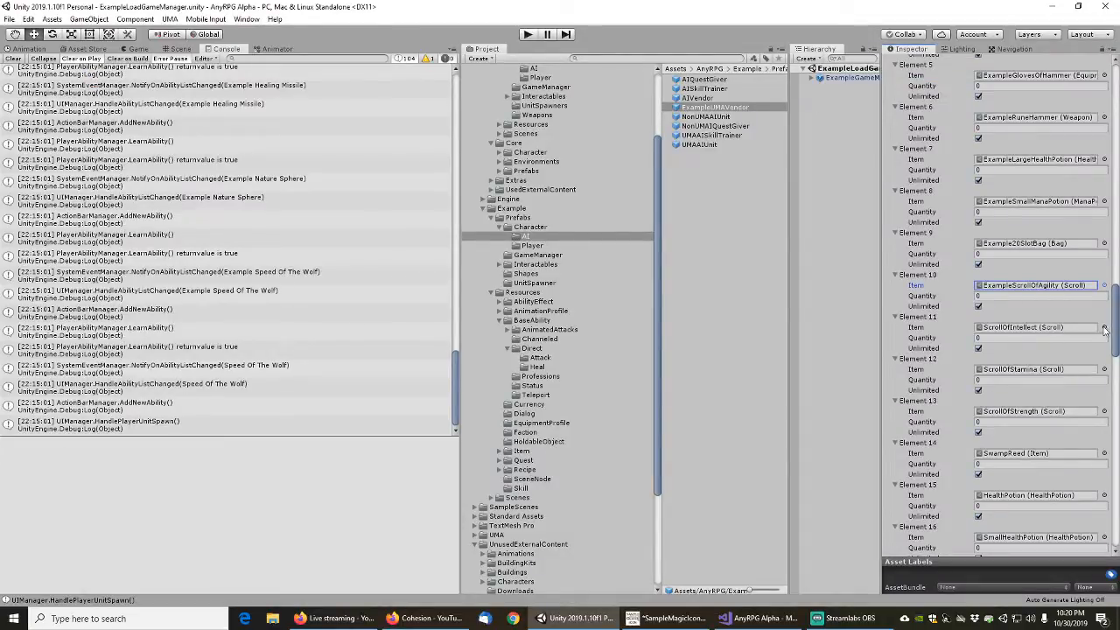
Assign ExampleScrollOfIntellect to Element 11 and ExampleScrollOfStamina to Element 12 of the vendor's items
click(1104, 327)
text(scrollof)
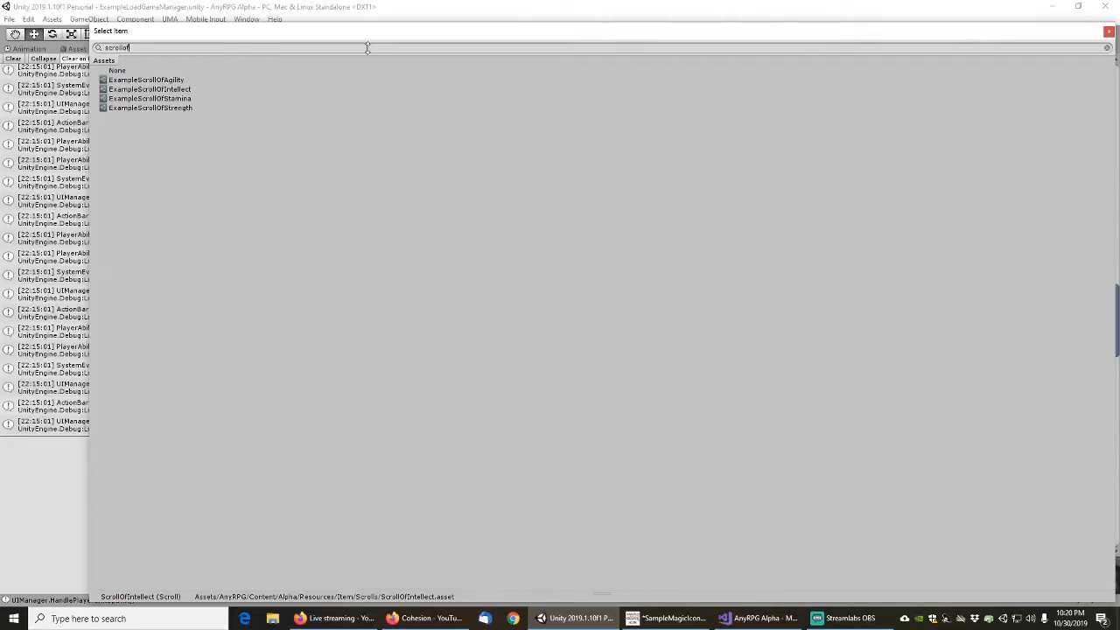
double_click(133, 89)
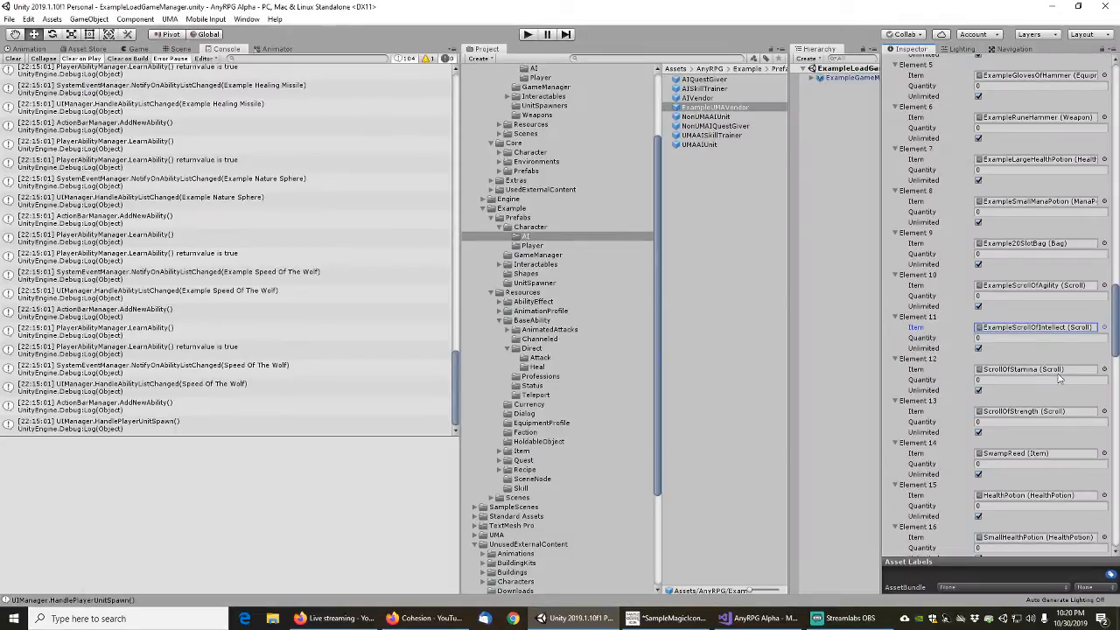
click(1104, 369)
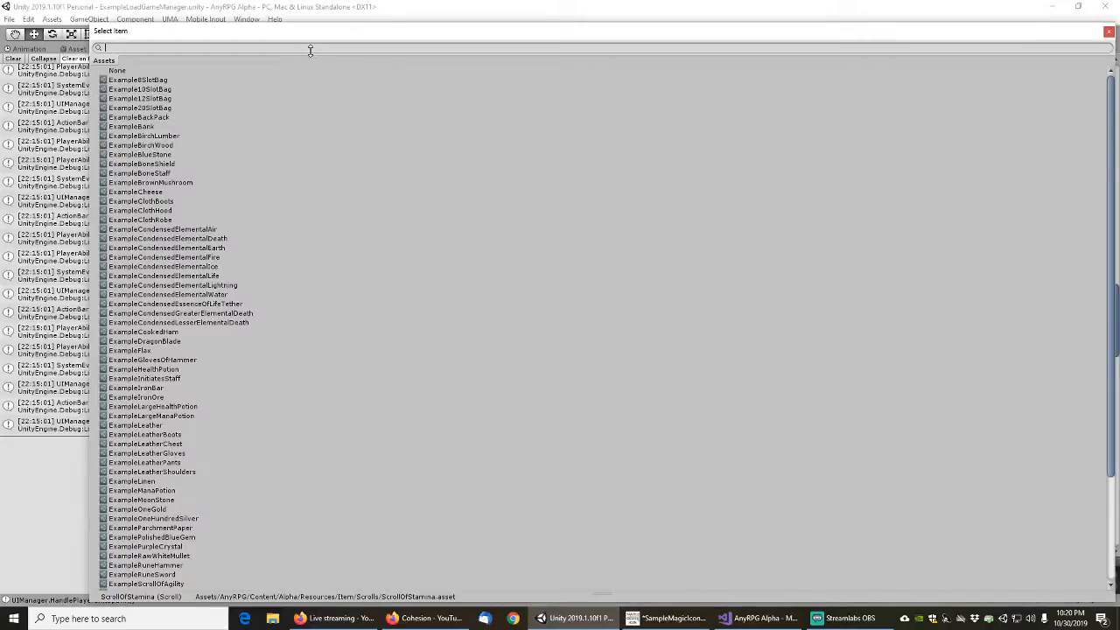
text(scro)
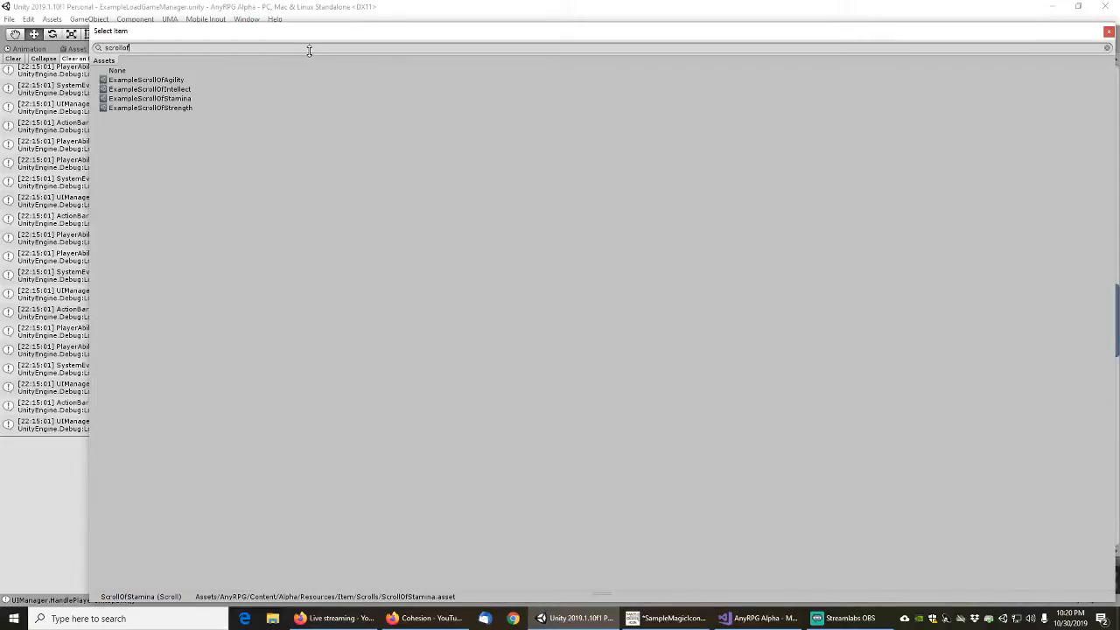
text(llof)
double_click(145, 98)
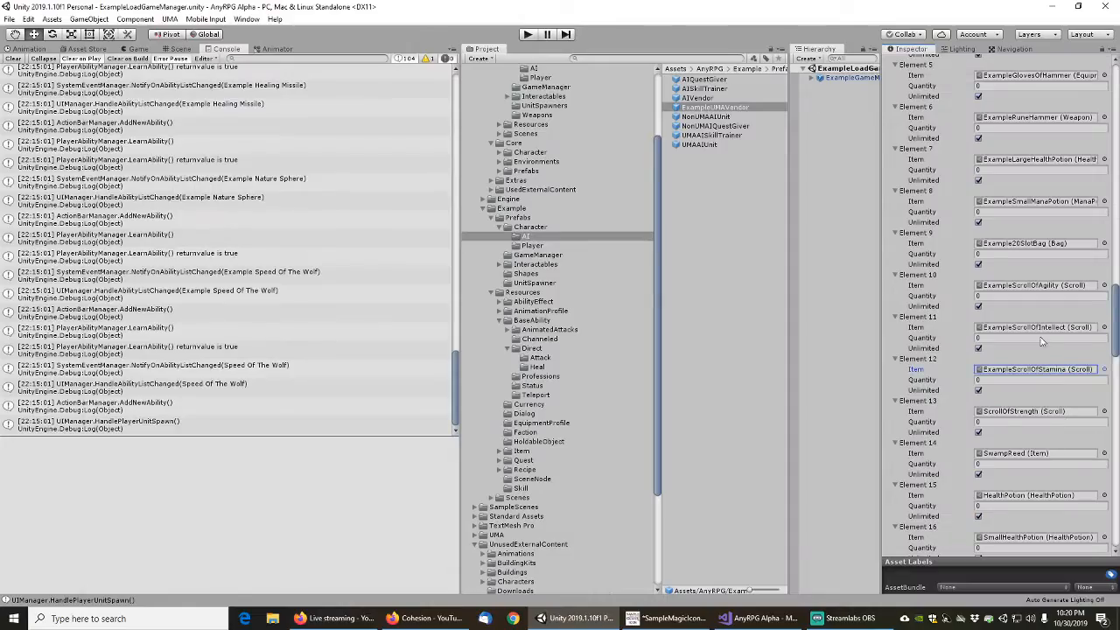
Assign ExampleScrollOfStrength to Element 13 and ExampleSwampReed to Element 14 of the vendor's items
click(1104, 411)
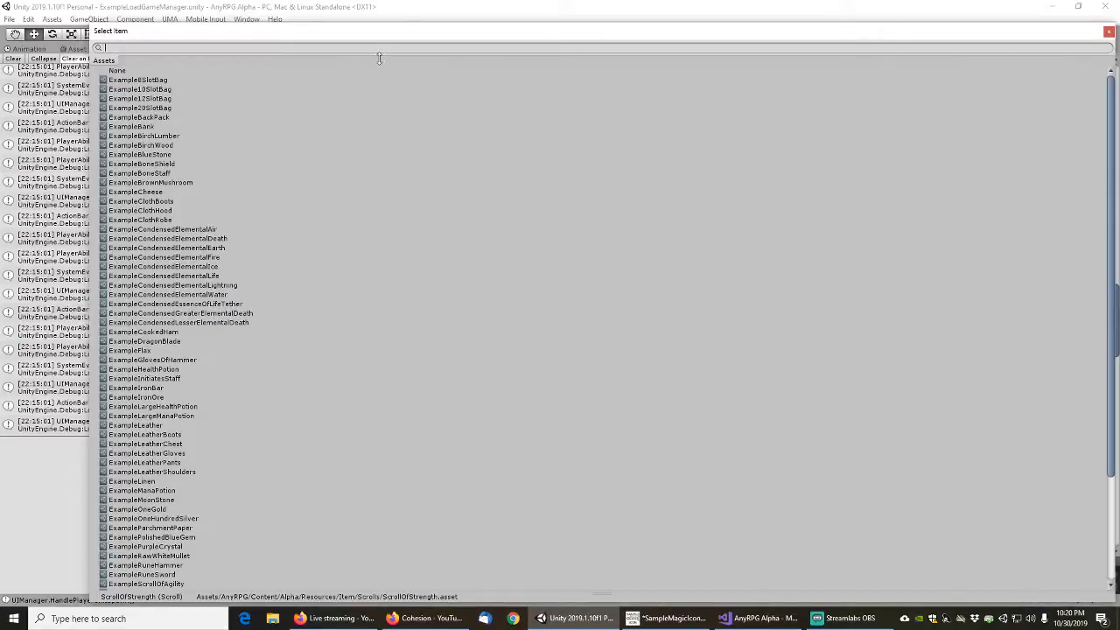
text(scrollof)
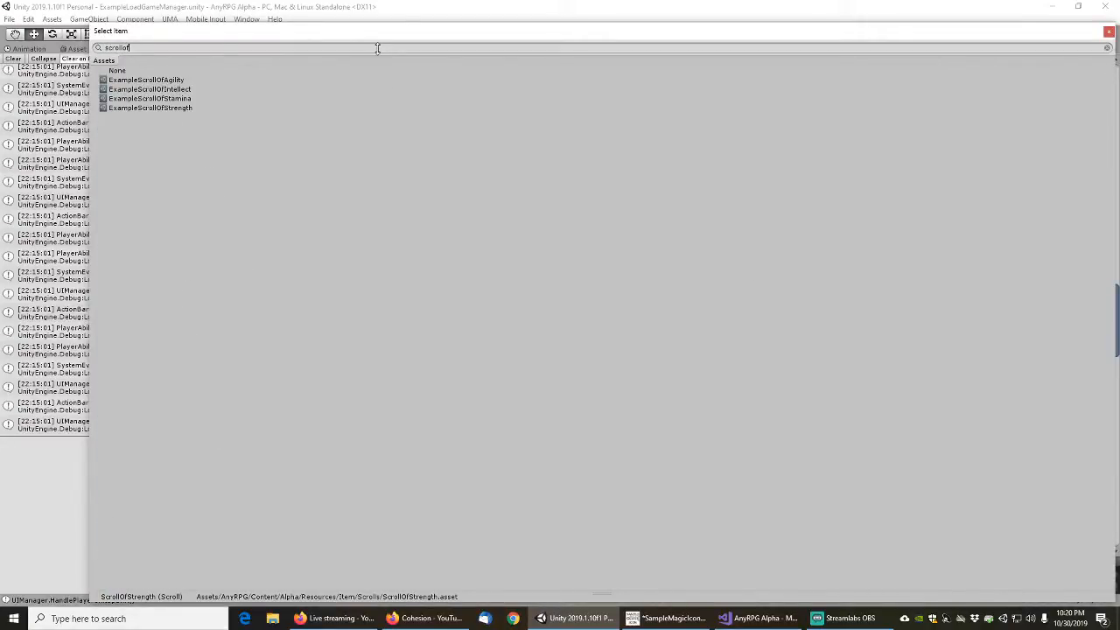
double_click(144, 107)
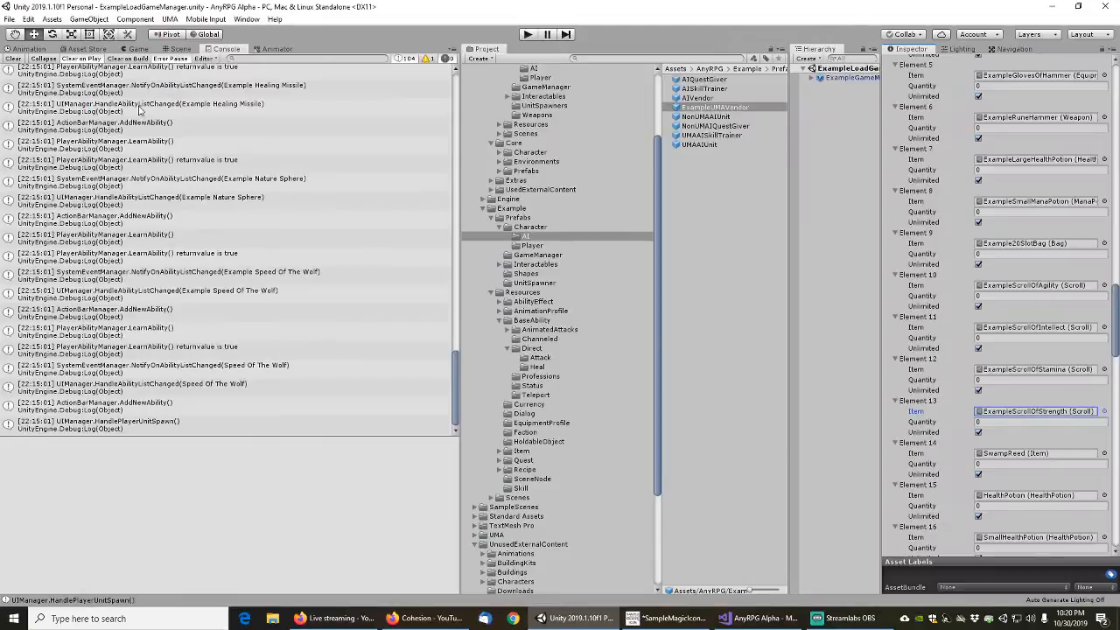
click(1104, 454)
text(swamp)
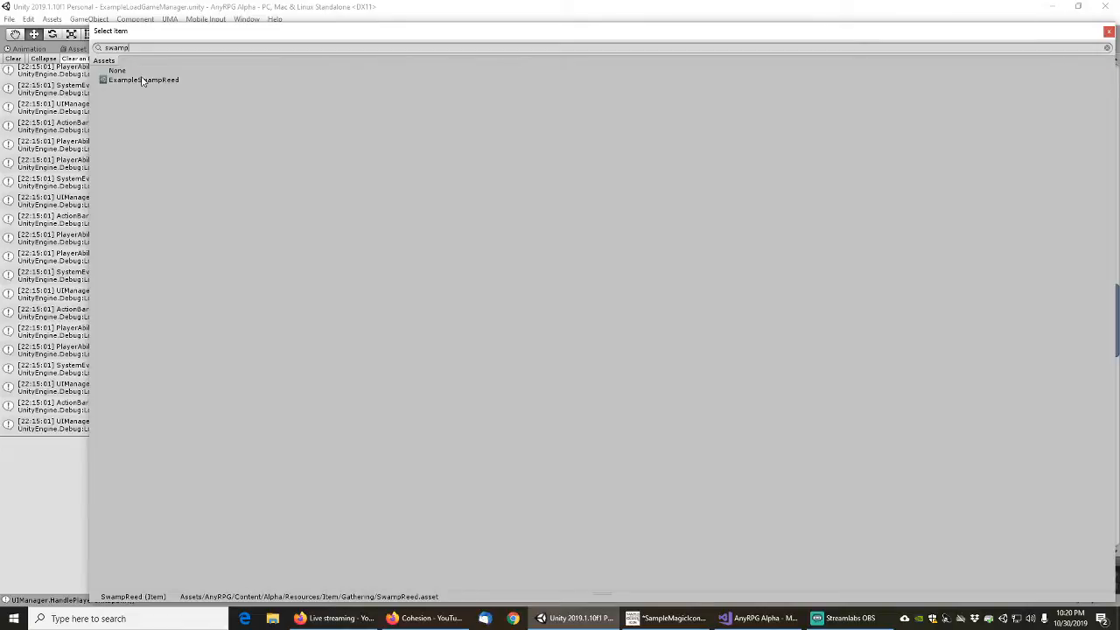
double_click(143, 79)
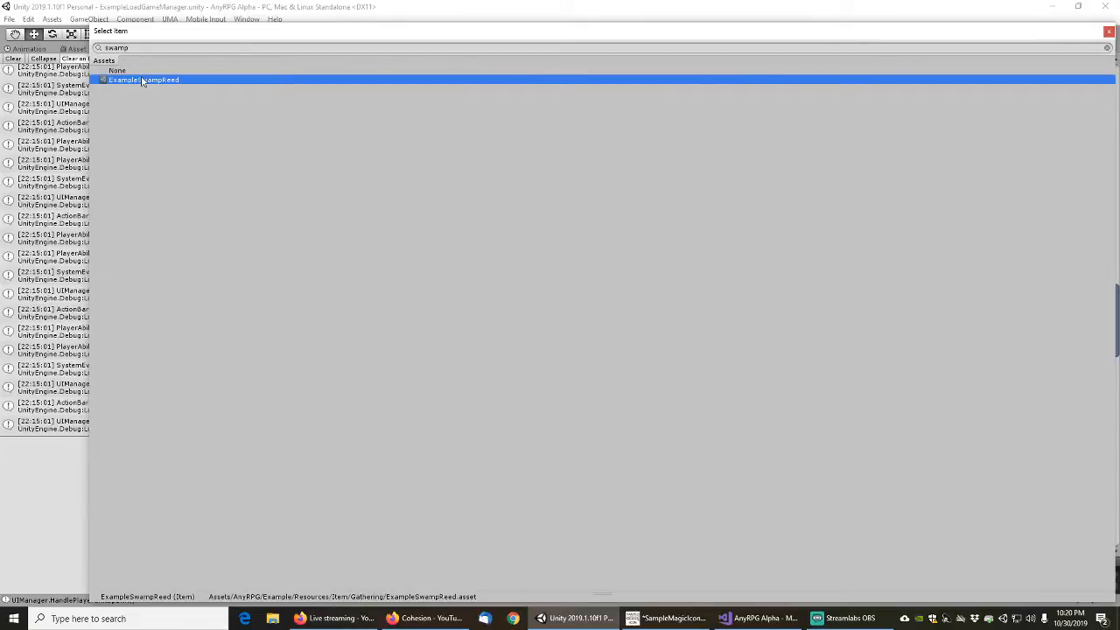
Replace the HealthPotion item in Element 15 of the vendor's items with ExampleHealthPotion
scroll(925, 460, down, 5)
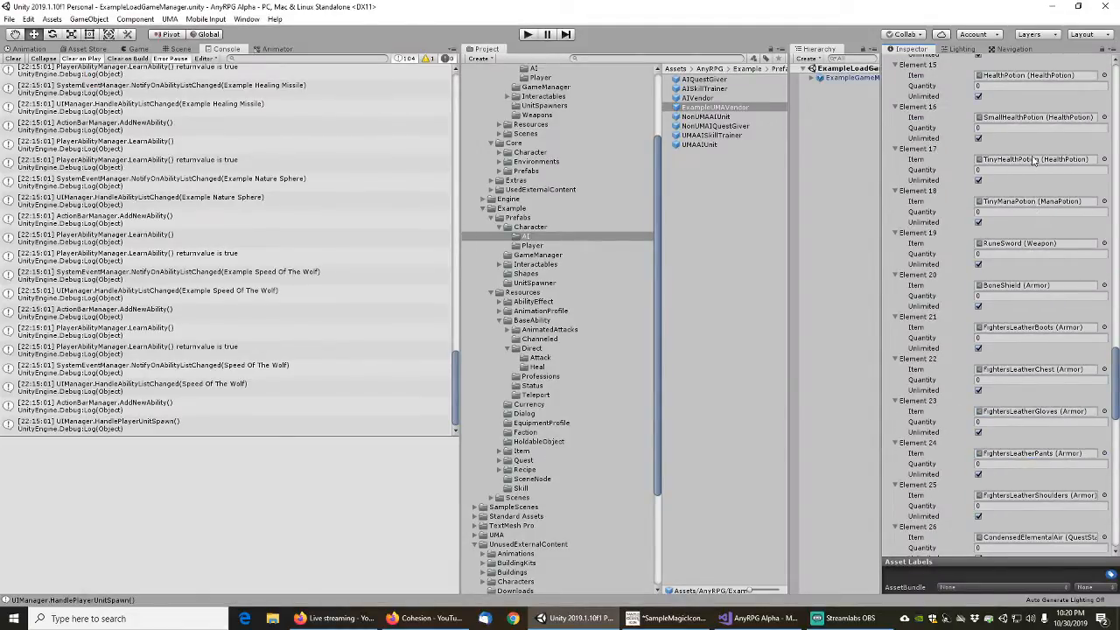
scroll(1036, 165, up, 3)
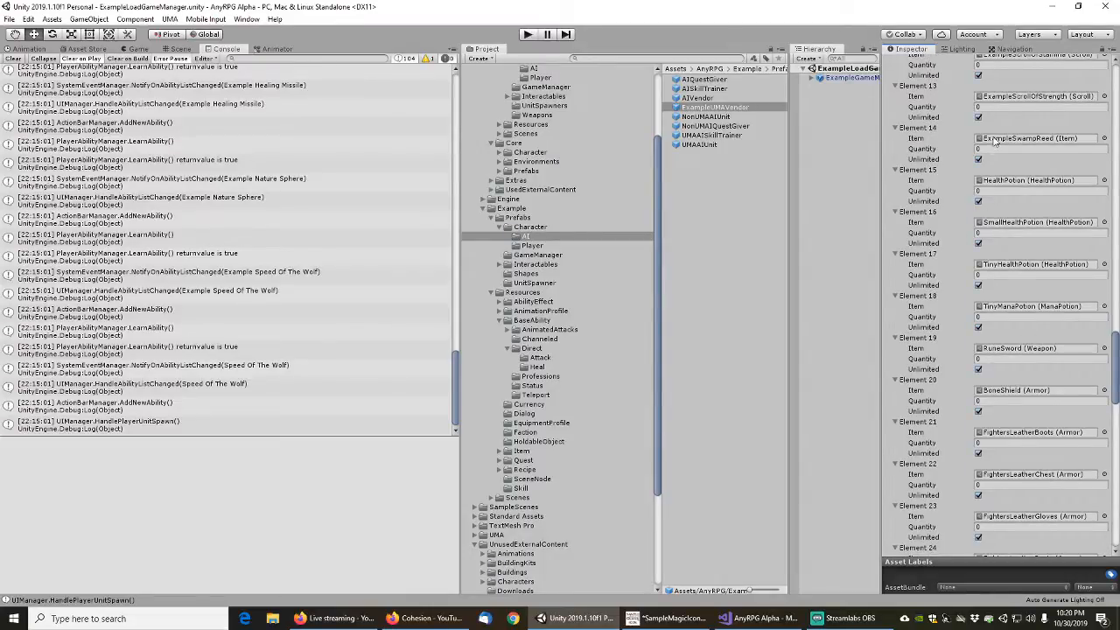
click(1105, 180)
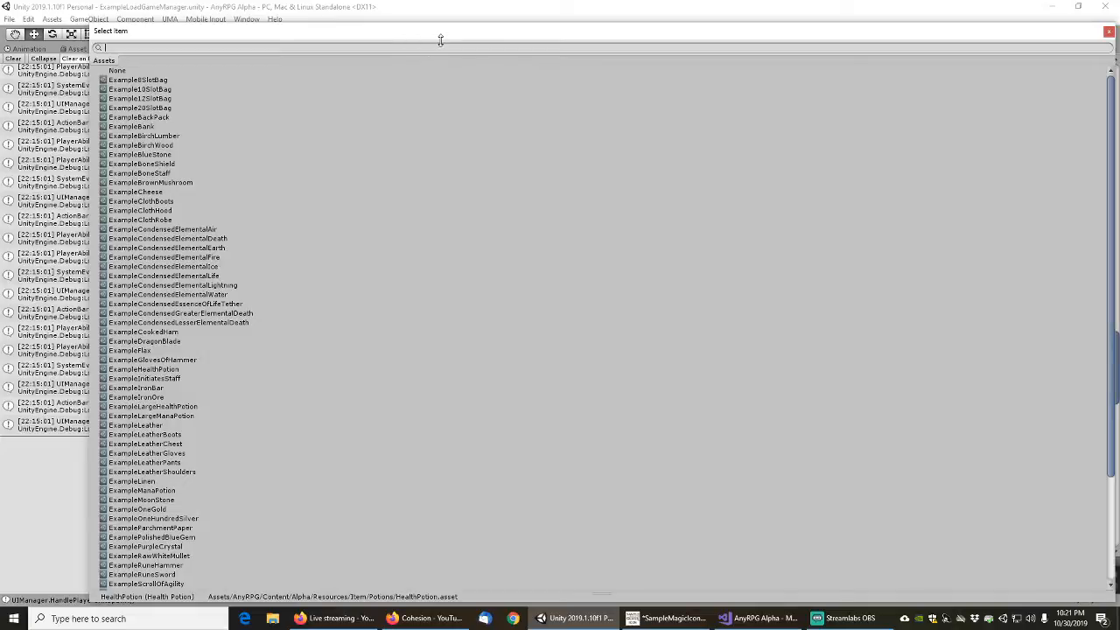
text(ex)
key(BackSpace)
key(BackSpace)
text(health)
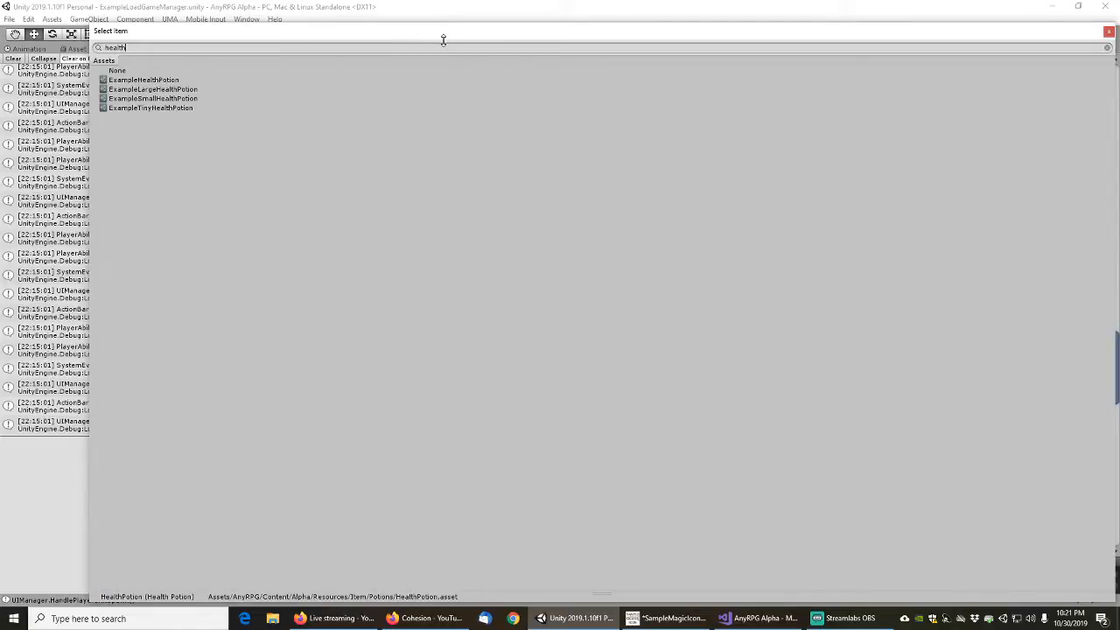
double_click(149, 80)
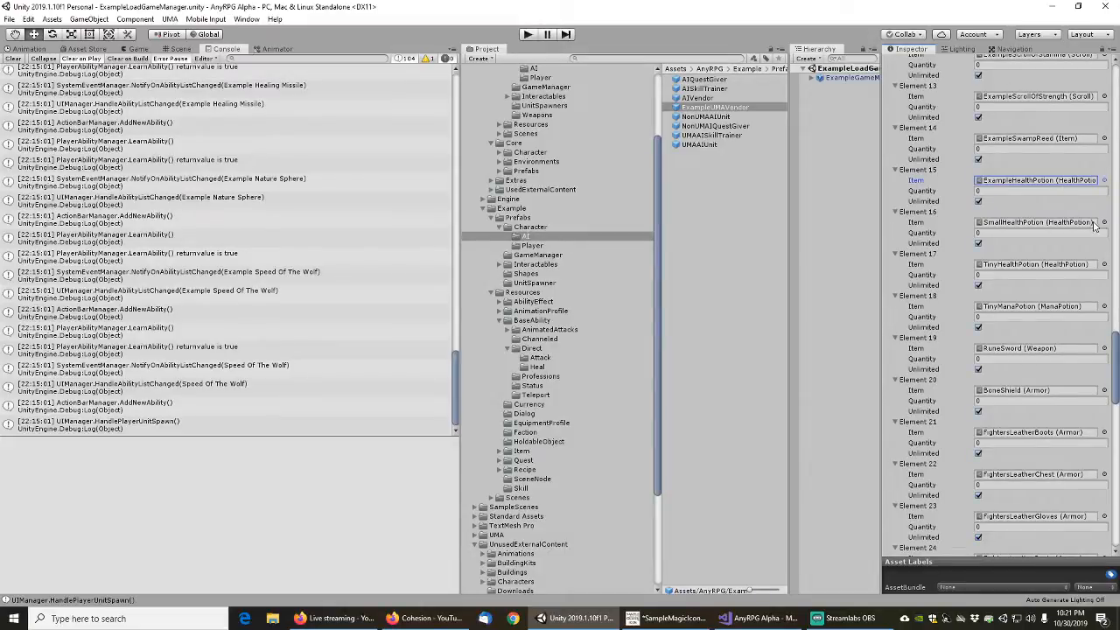
Assign ExampleSmallHealthPotion to Element 16 and ExampleTinyHealthPotion to Element 17 of the vendor's items
click(1104, 222)
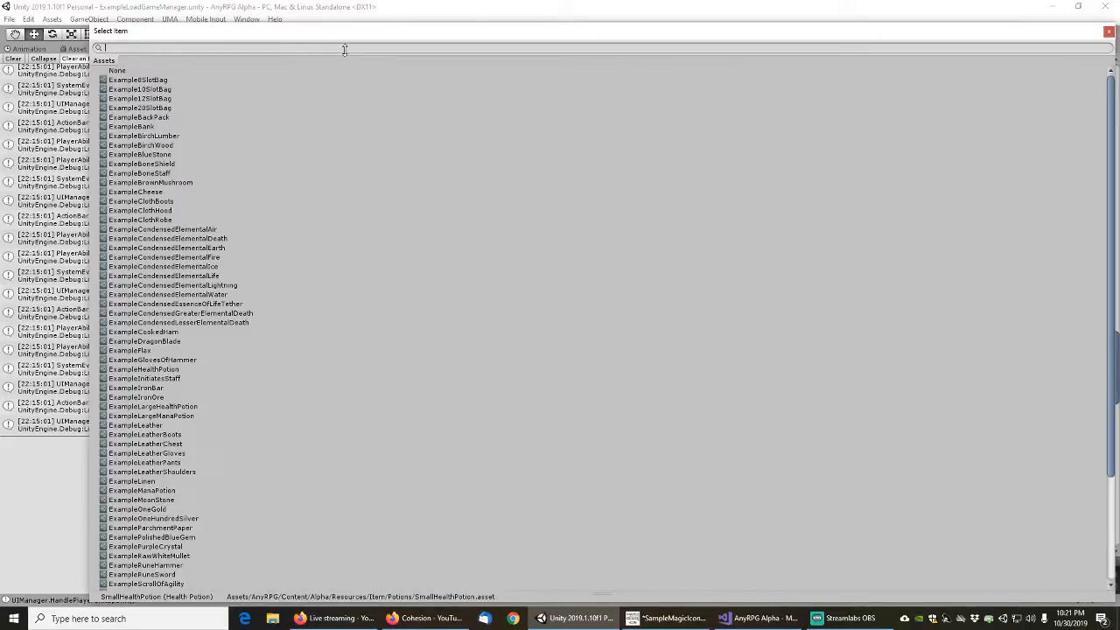
text(small)
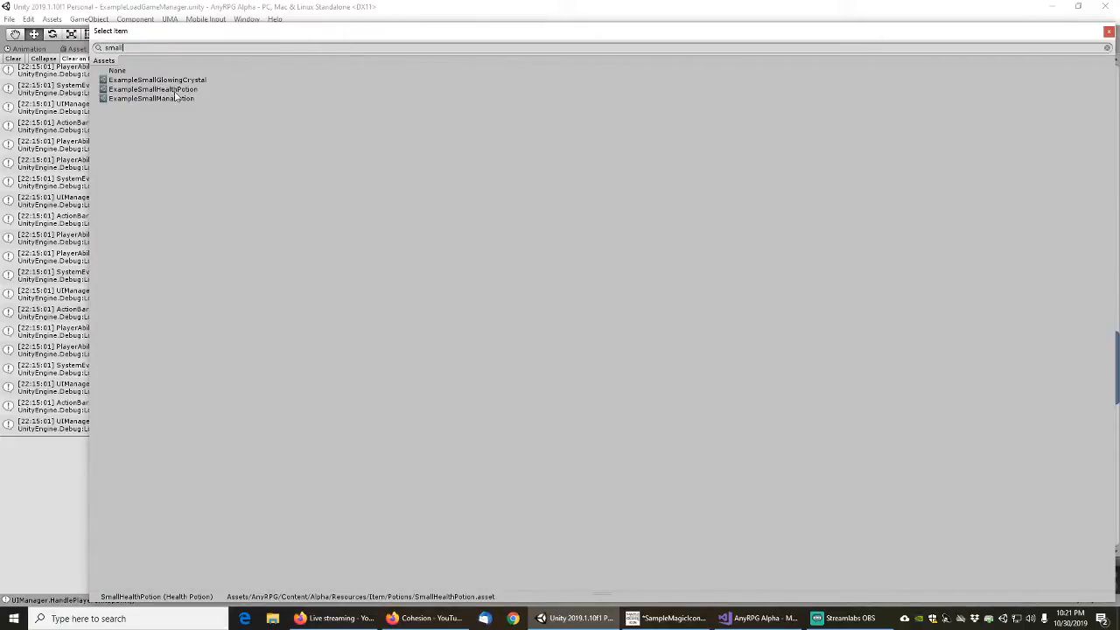
double_click(153, 89)
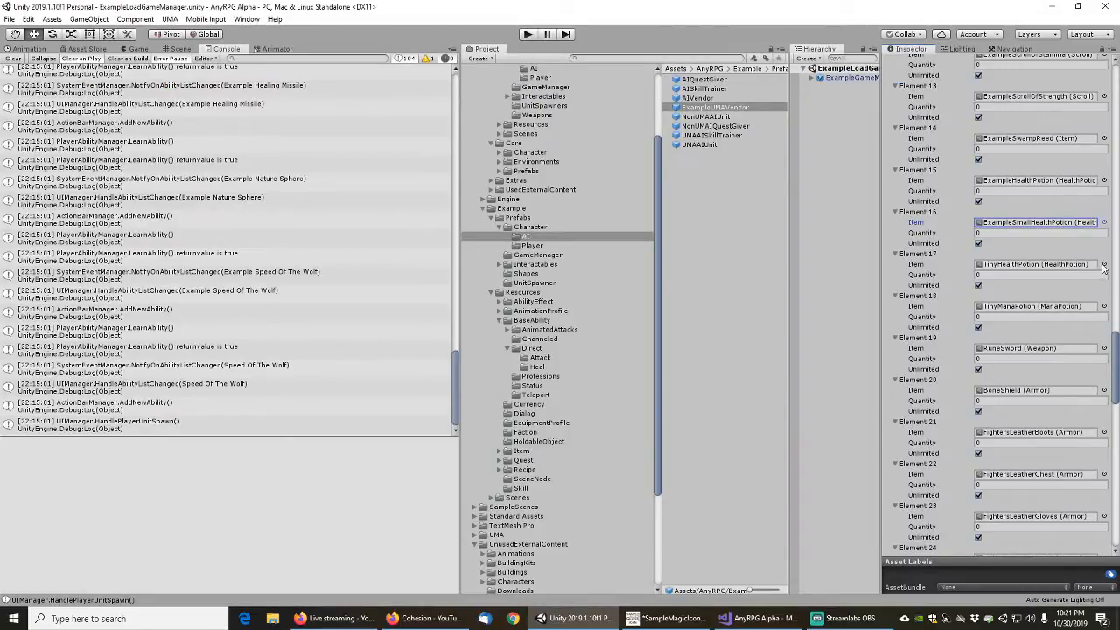
click(1104, 264)
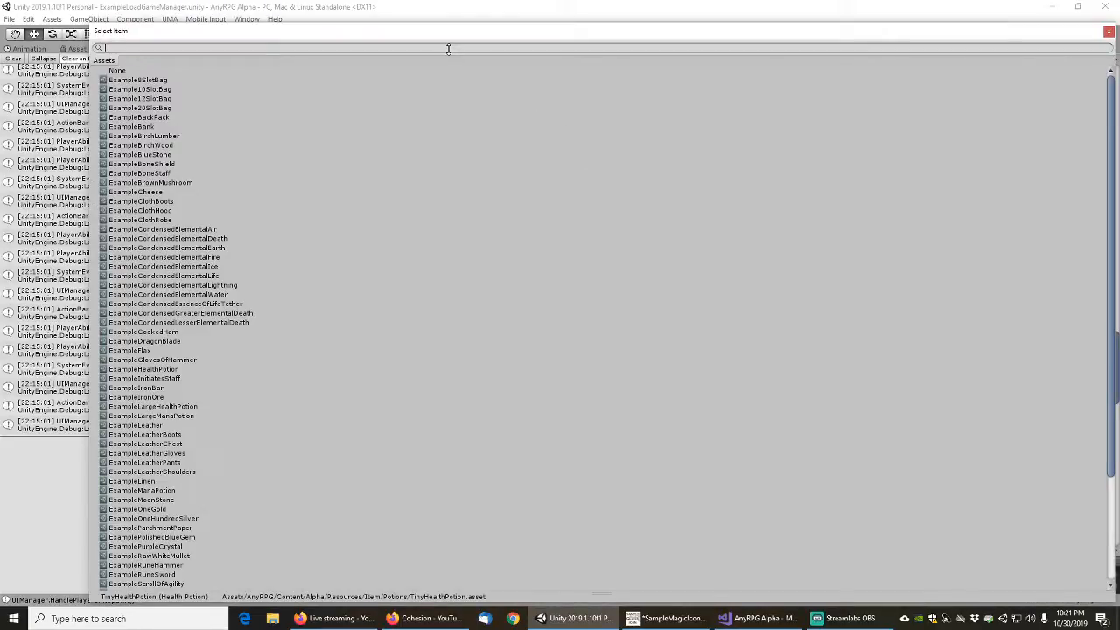
text(tinyh)
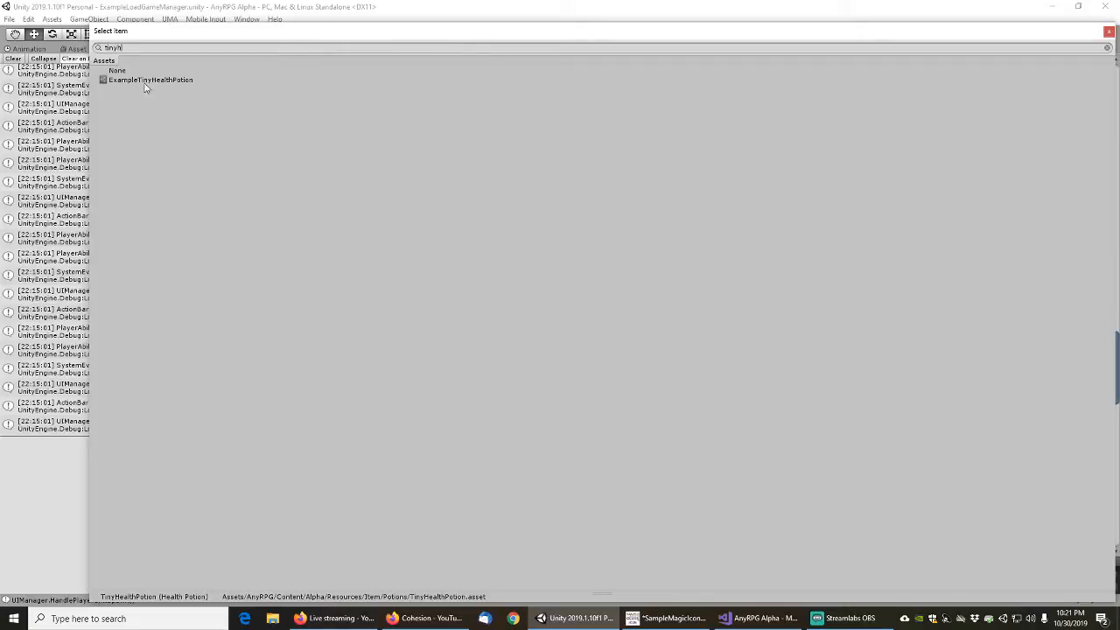
double_click(146, 80)
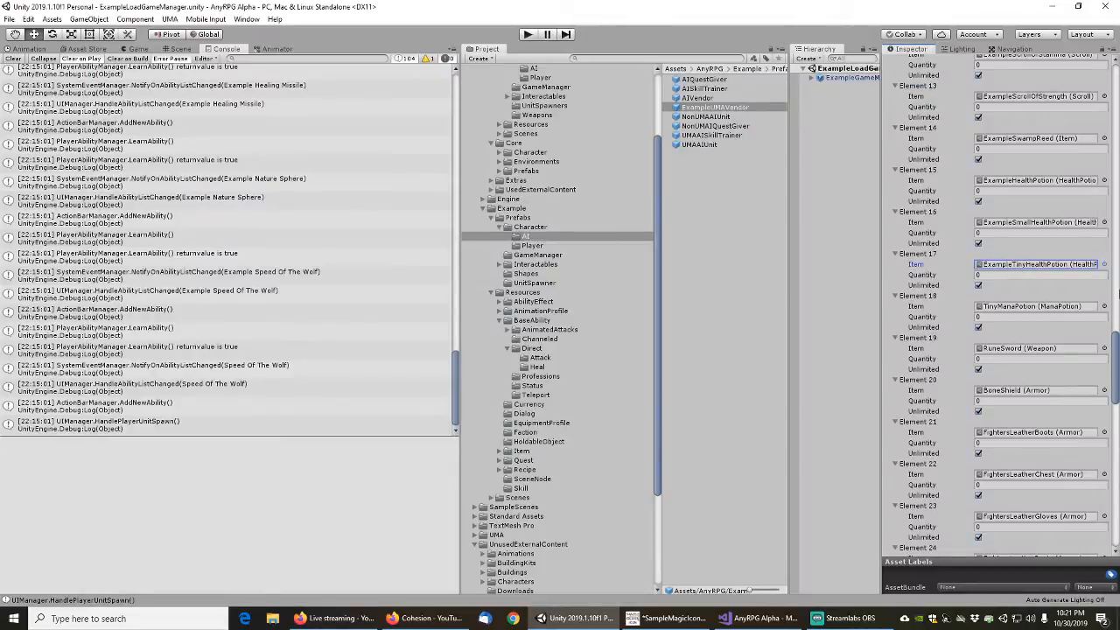
Replace the Element 18 mana potion with ExampleTinyManaPotion and the Element 19 sword with ExampleRuneSword
click(1104, 306)
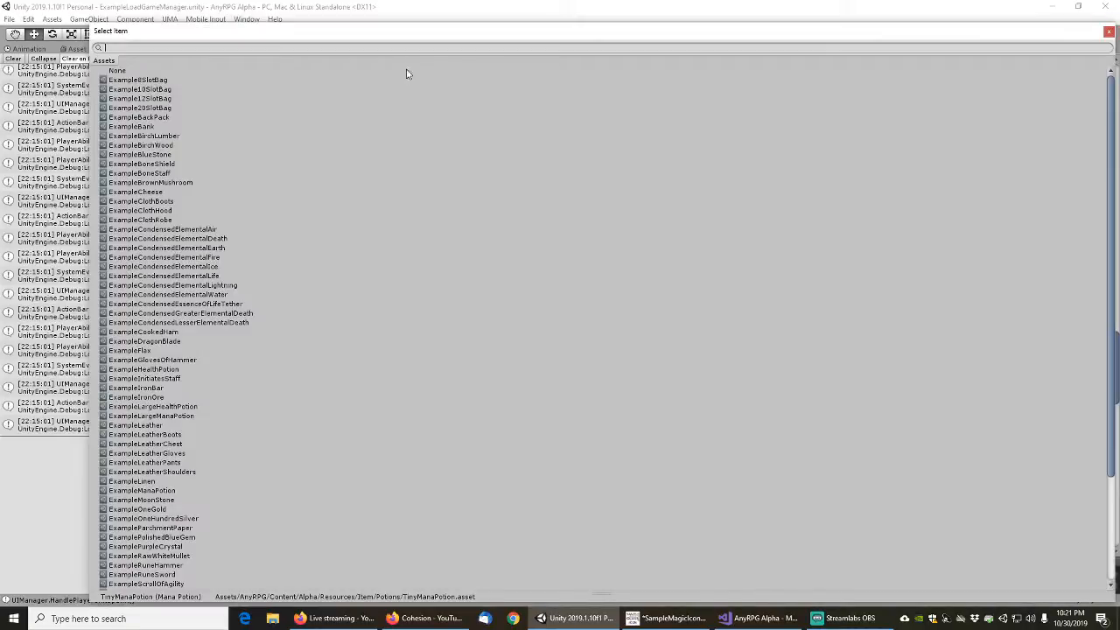
text(tinym)
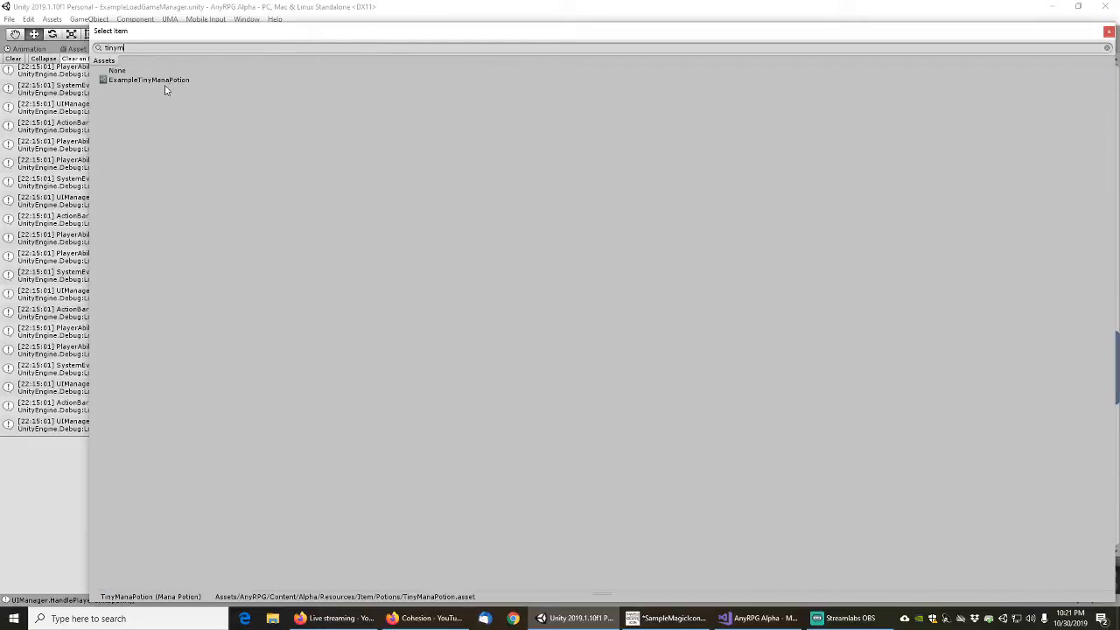
double_click(156, 81)
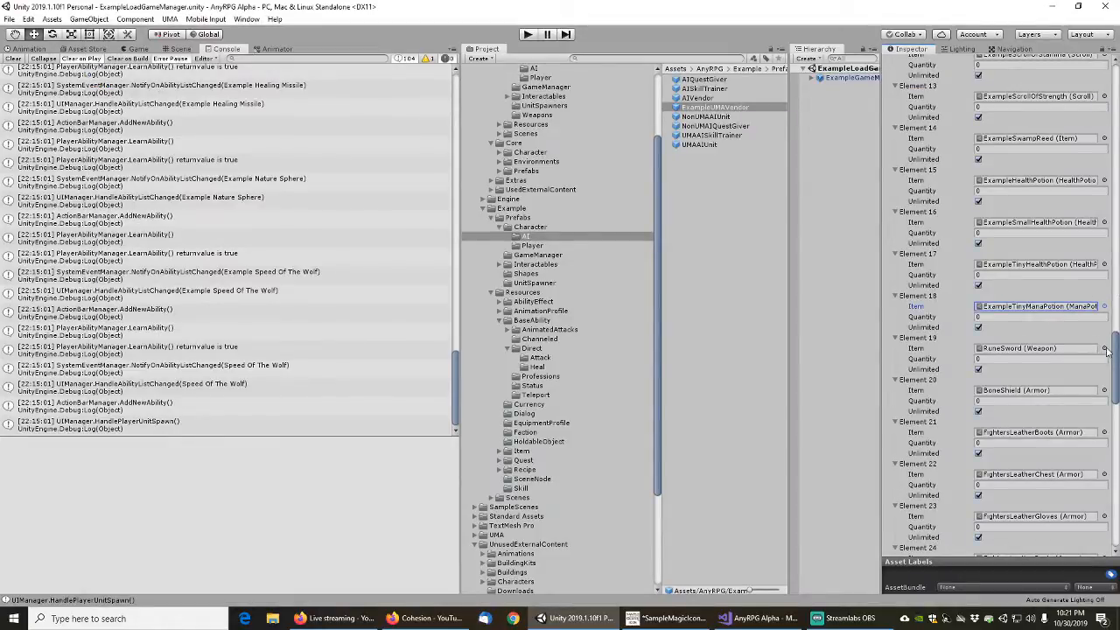
click(1104, 348)
key(Escape)
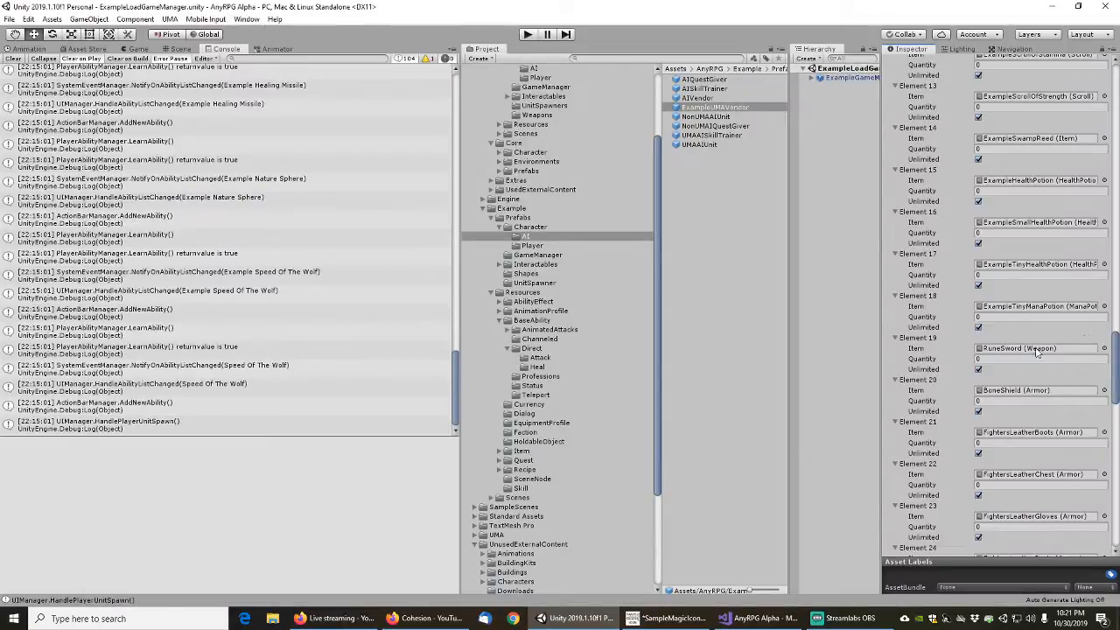
click(1103, 348)
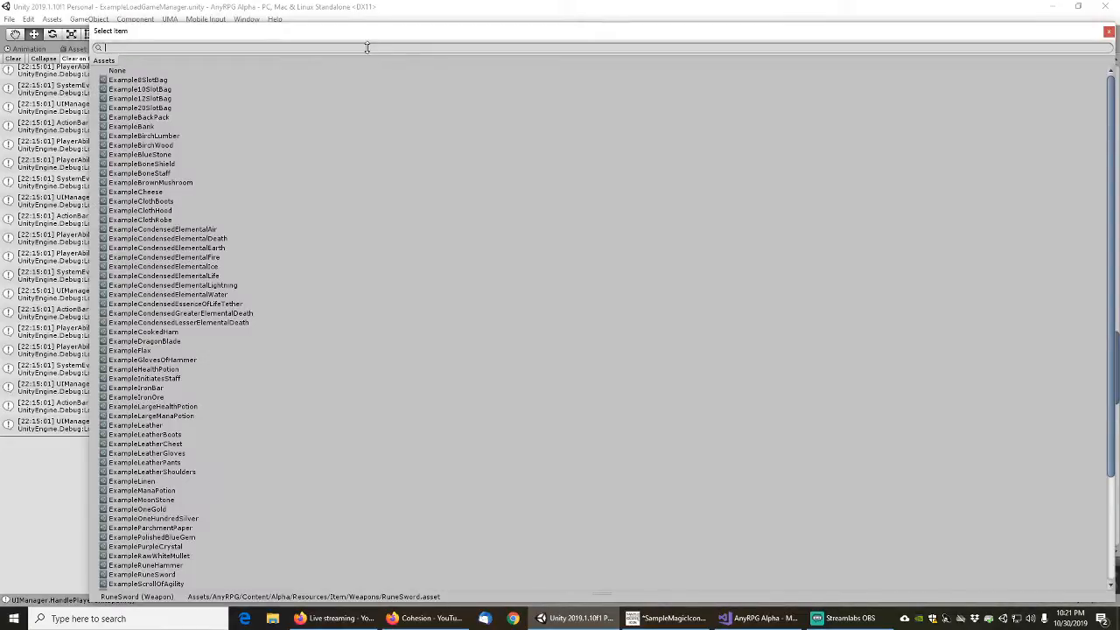
text(runes)
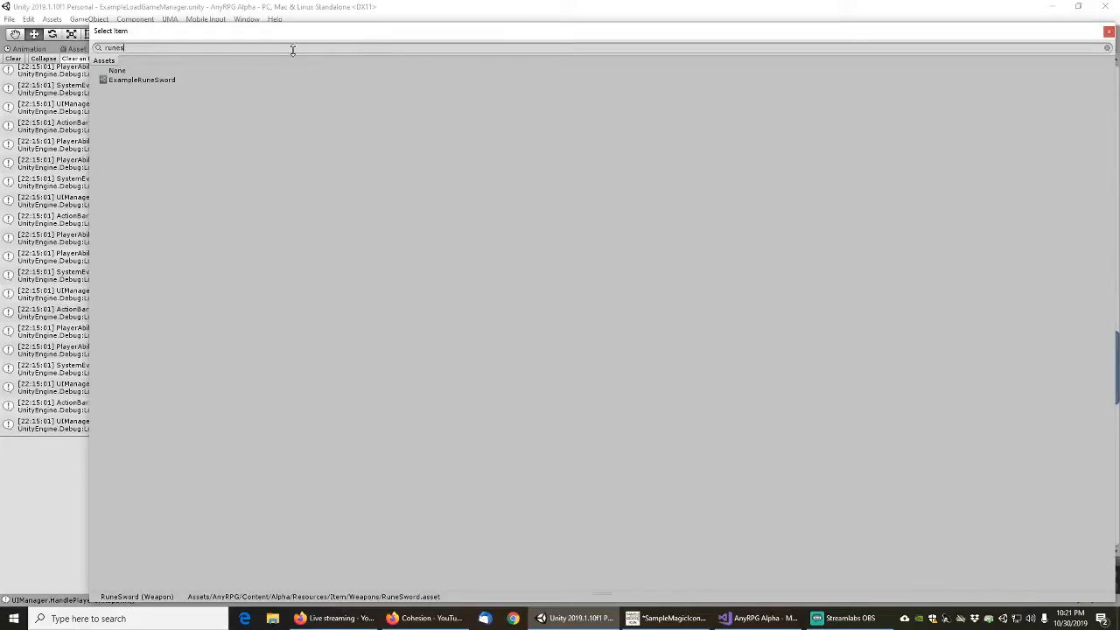
click(131, 80)
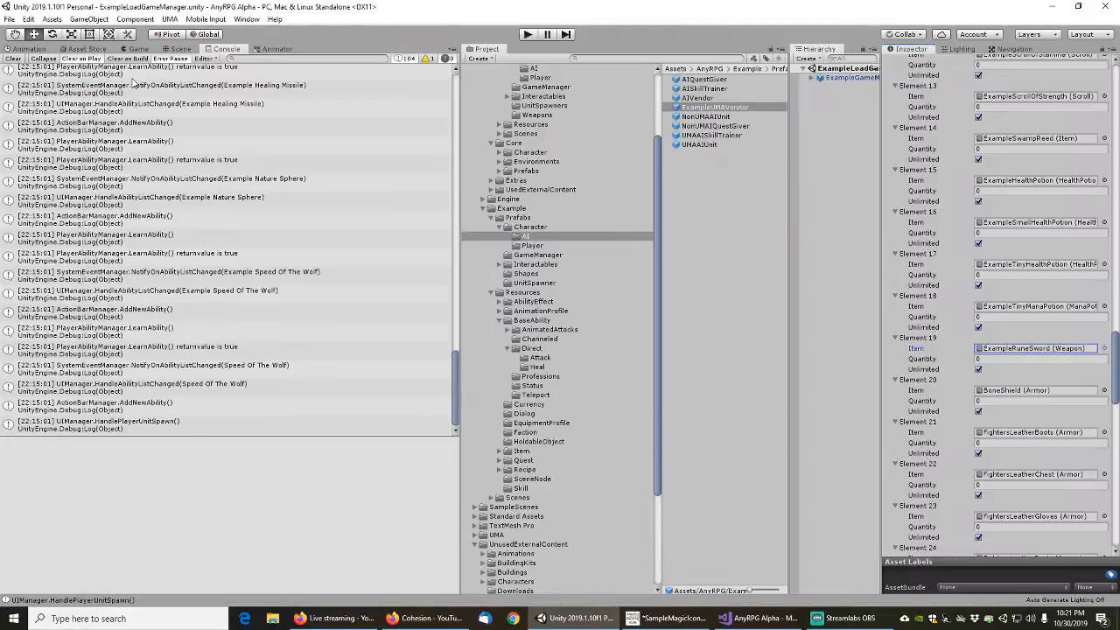
double_click(131, 79)
Replace the Element 20 shield with ExampleBoneShield and the Element 21 fighter's boots with ExampleLeatherBoots
click(1103, 390)
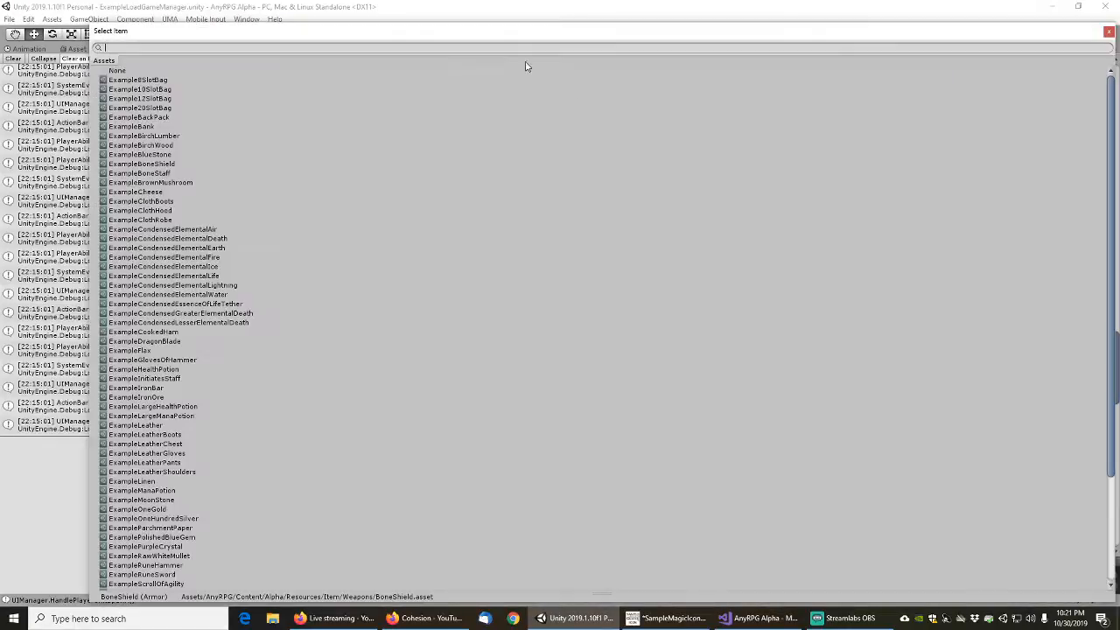
text(bonesh)
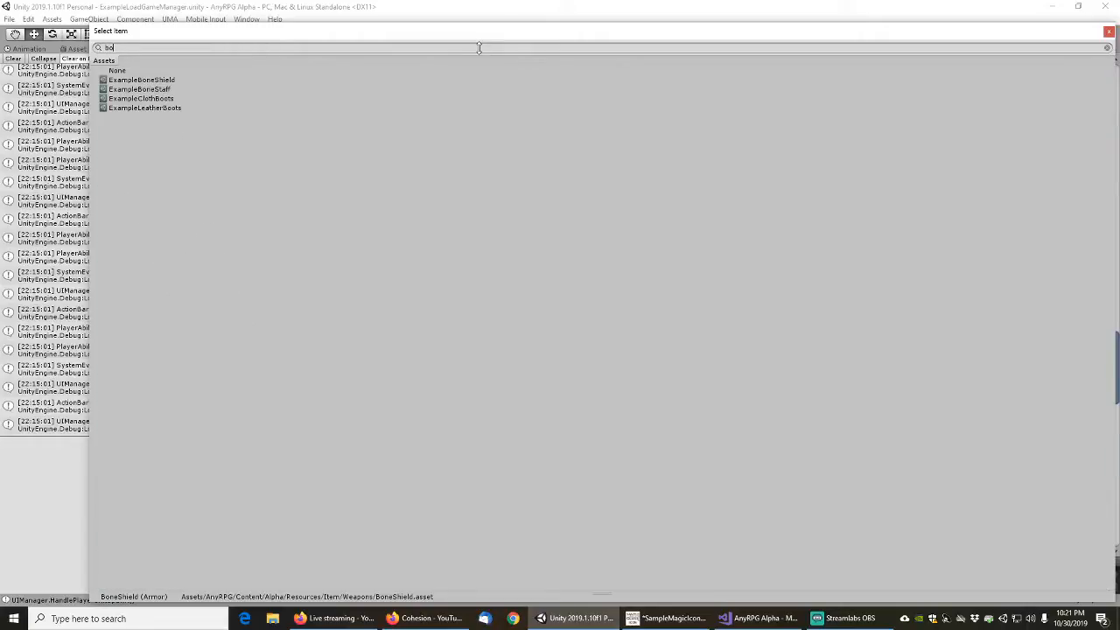
double_click(140, 80)
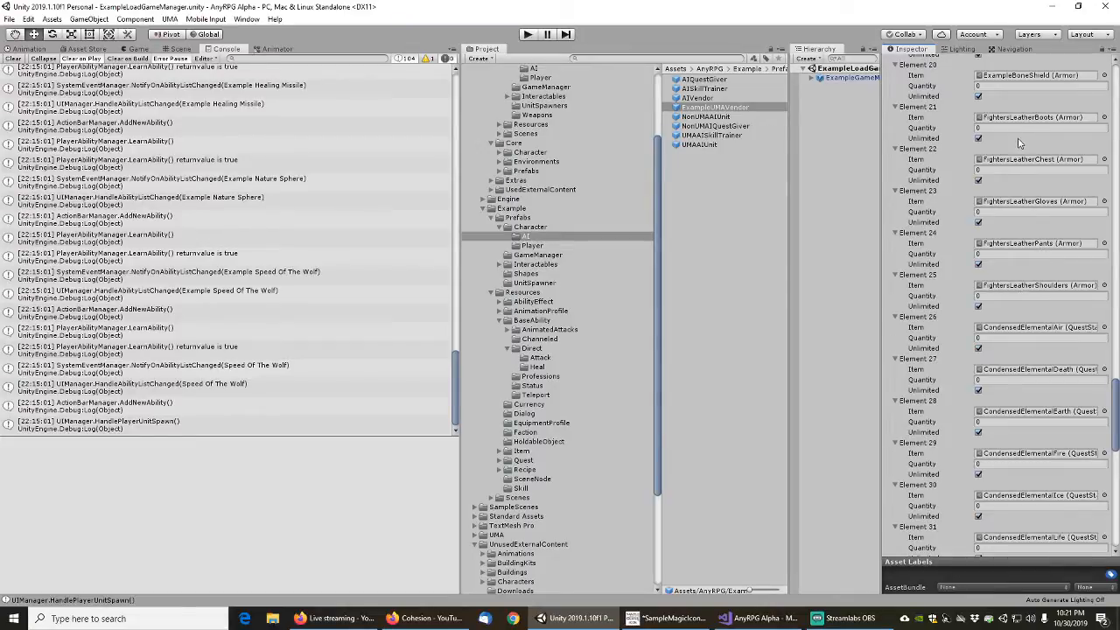
scroll(993, 193, up, 3)
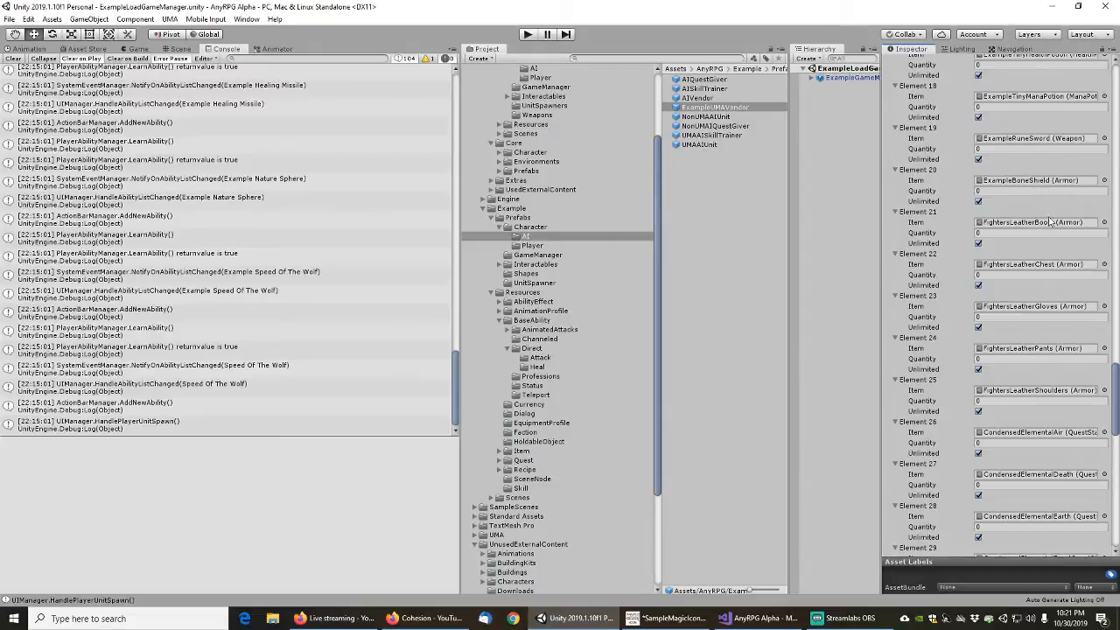
click(1103, 222)
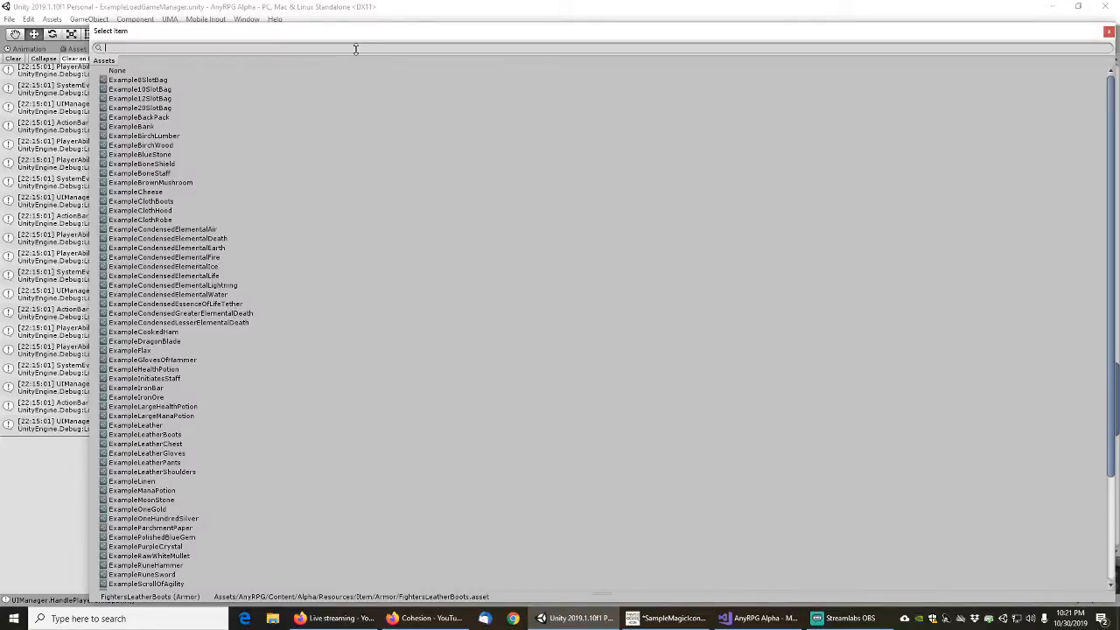
text(leather)
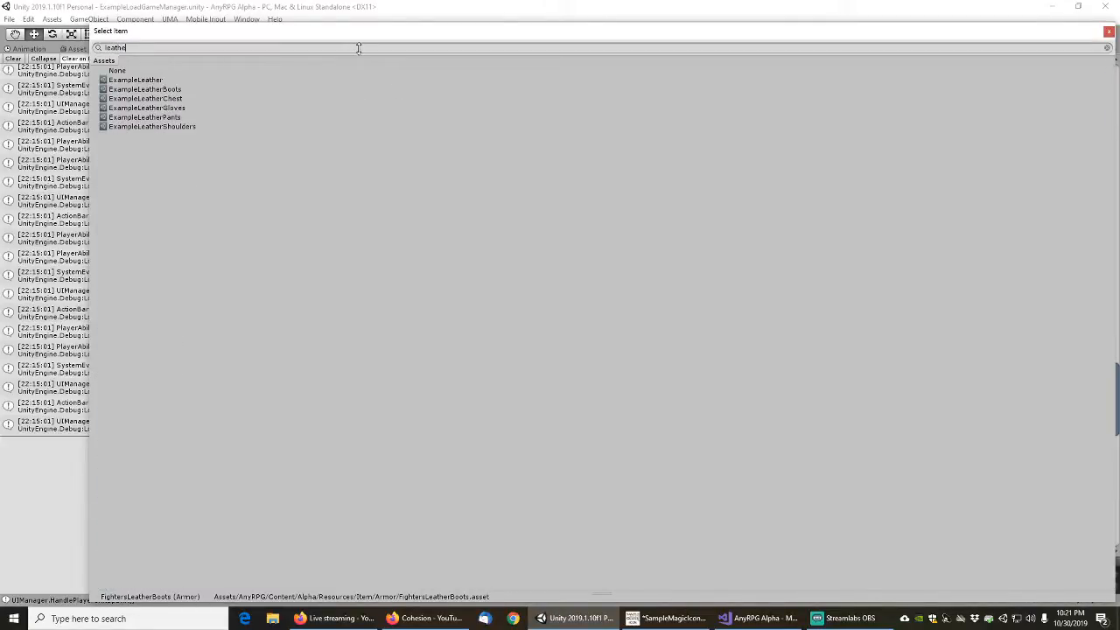
double_click(140, 90)
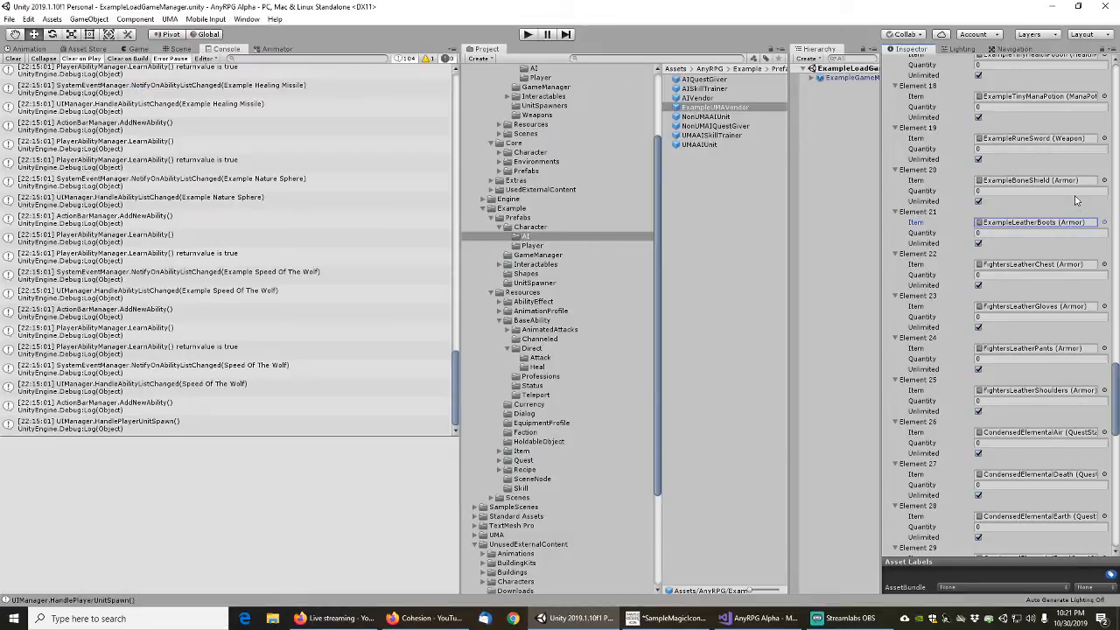
Replace the Element 22 fighter's chest armor with ExampleLeatherChest and the Element 23 gloves with ExampleLeatherGloves
click(1104, 264)
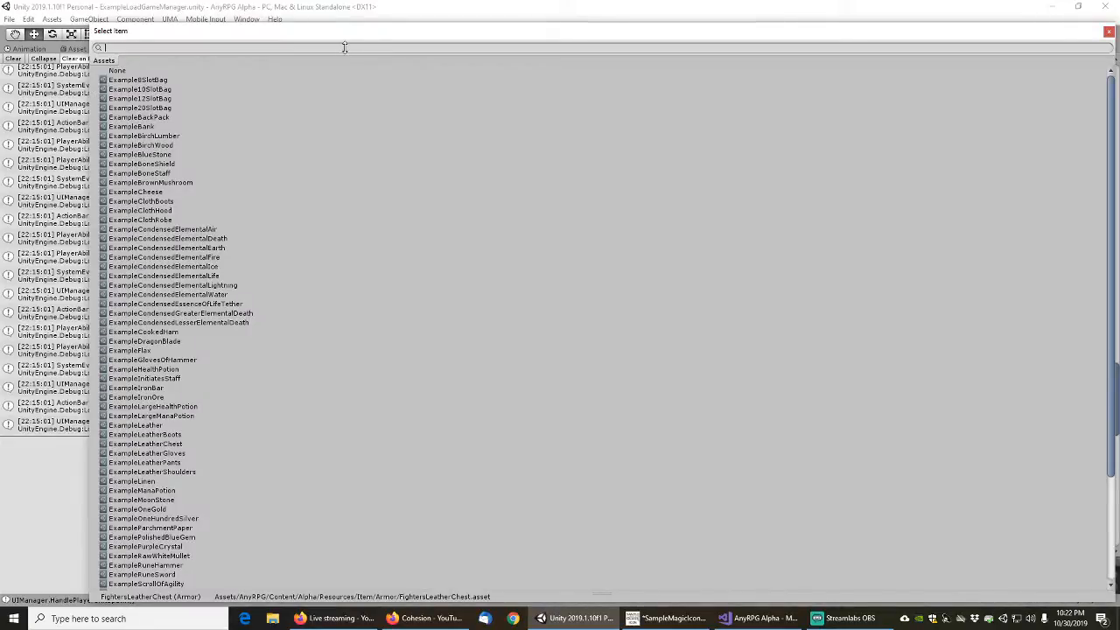
text(examplel)
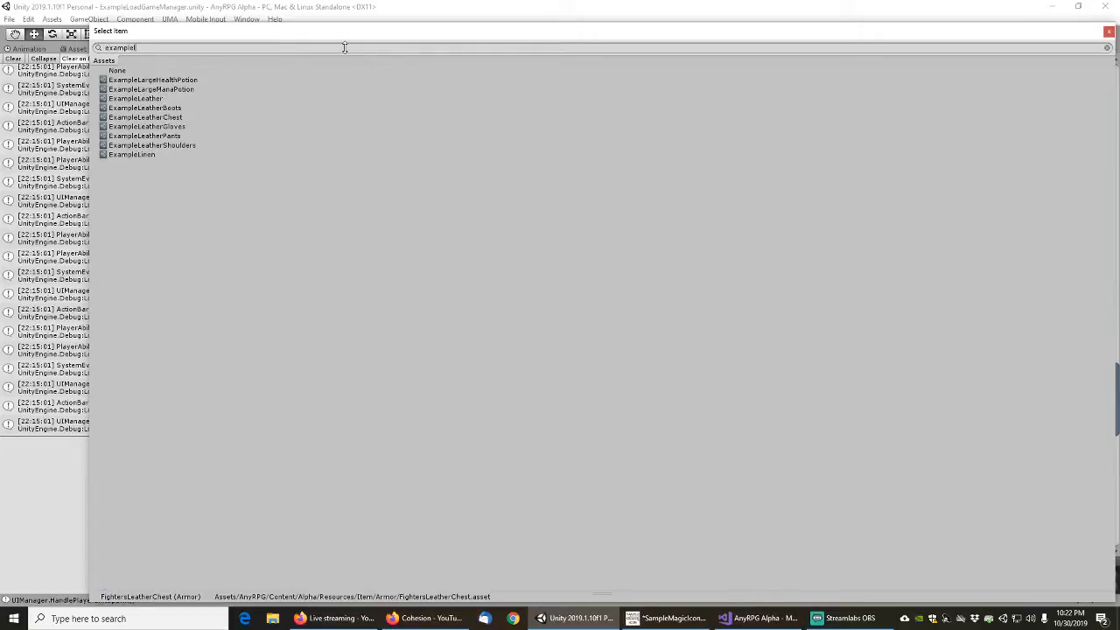
double_click(147, 118)
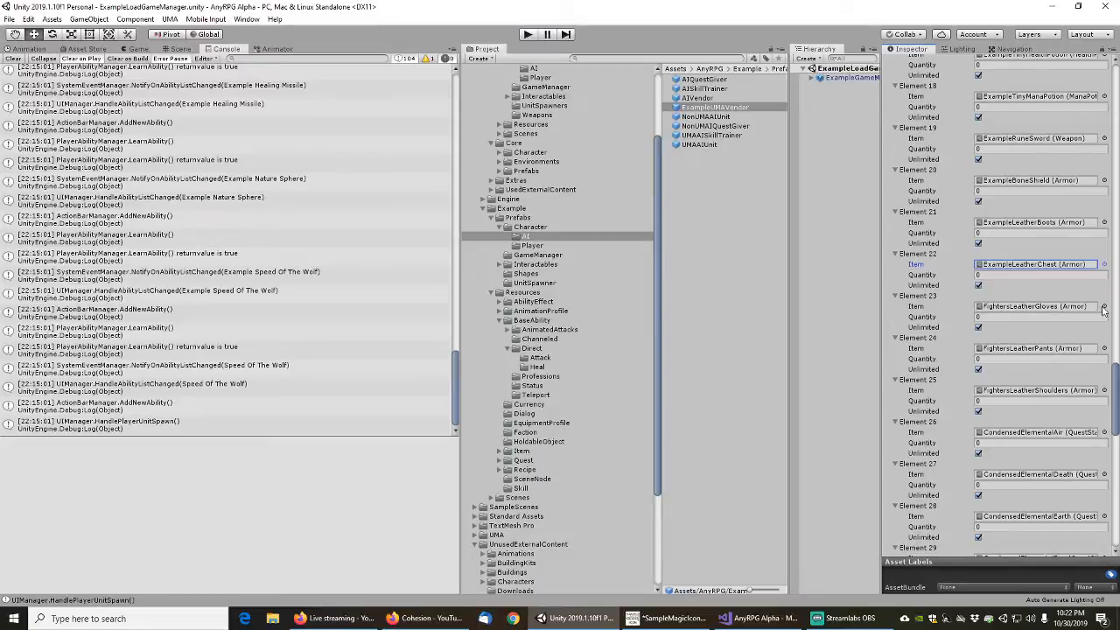
click(1104, 306)
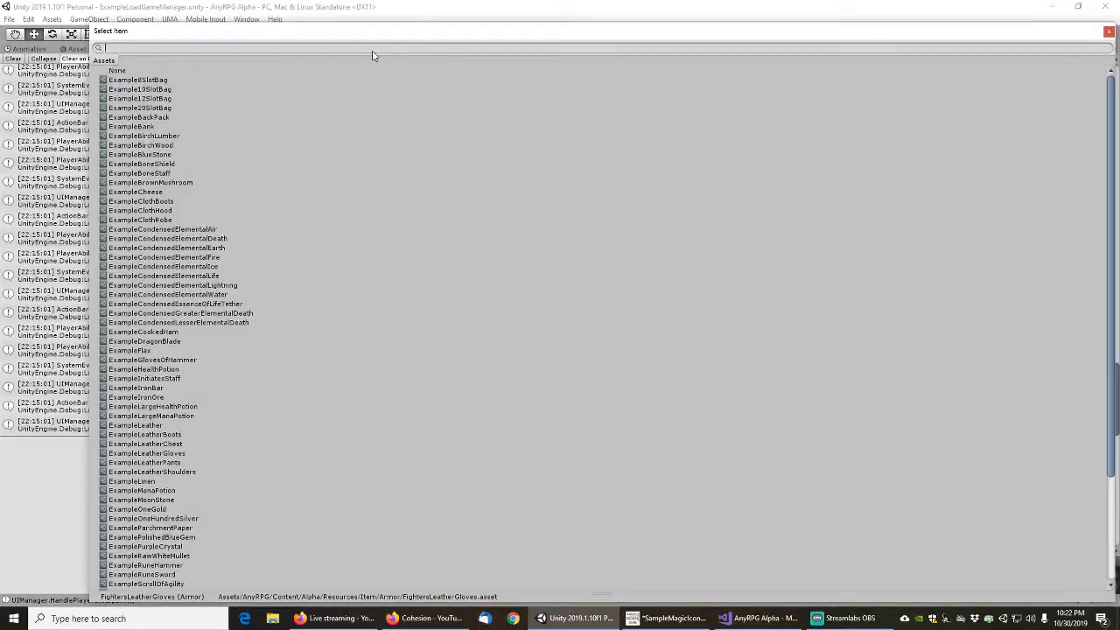
text(leather)
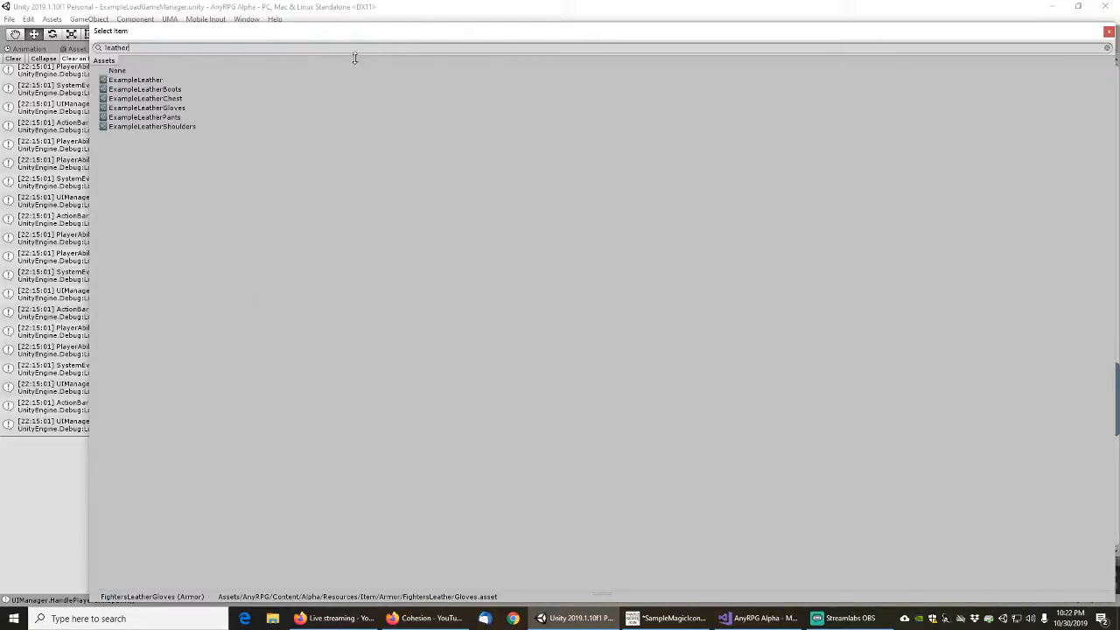
double_click(147, 108)
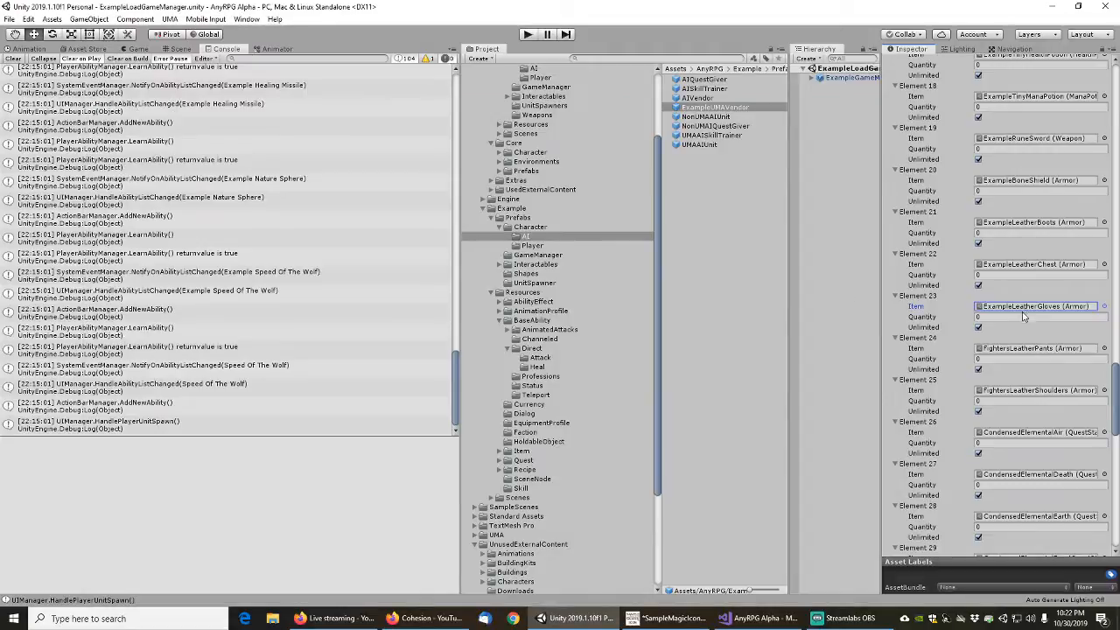
Replace the Element 24 fighter's pants with ExampleLeatherPants and the Element 25 shoulders with ExampleLeatherShoulders
click(1105, 348)
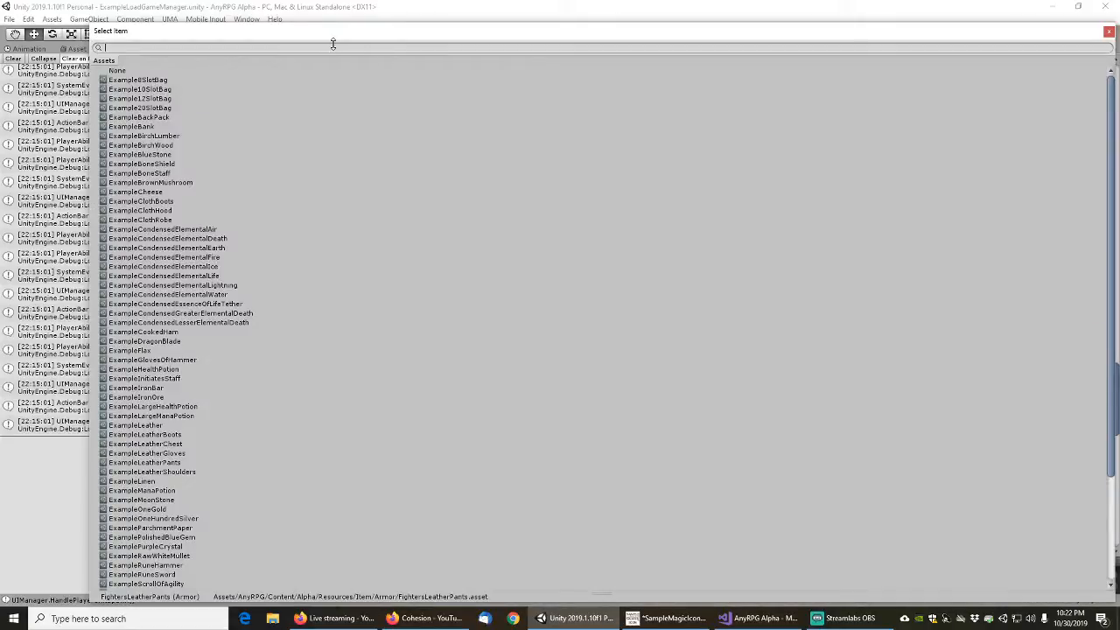
text(leather)
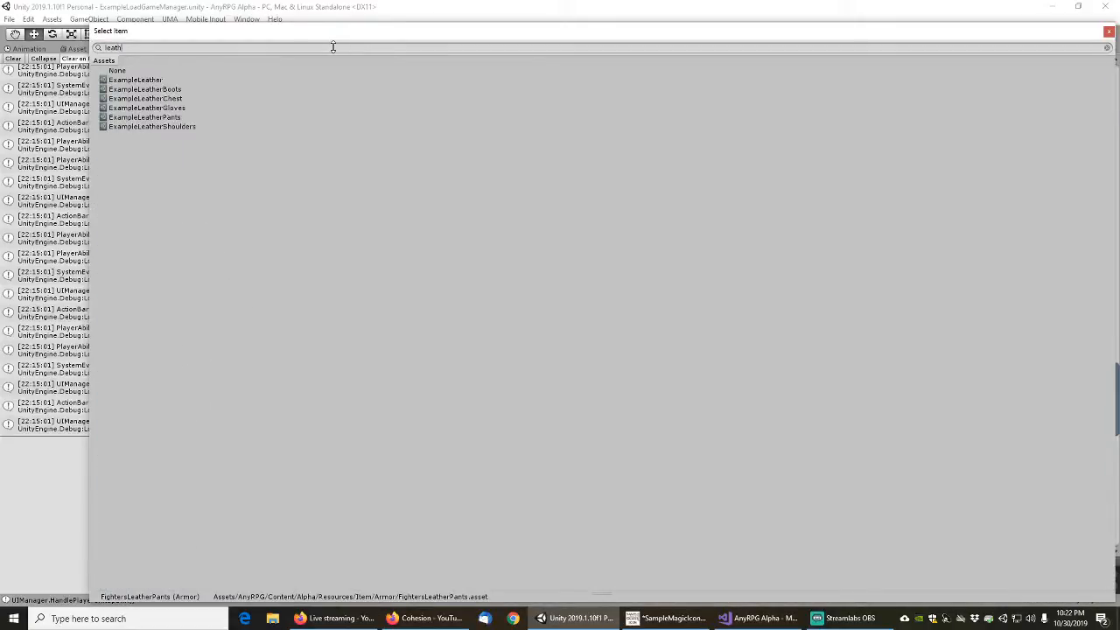
click(127, 117)
double_click(127, 117)
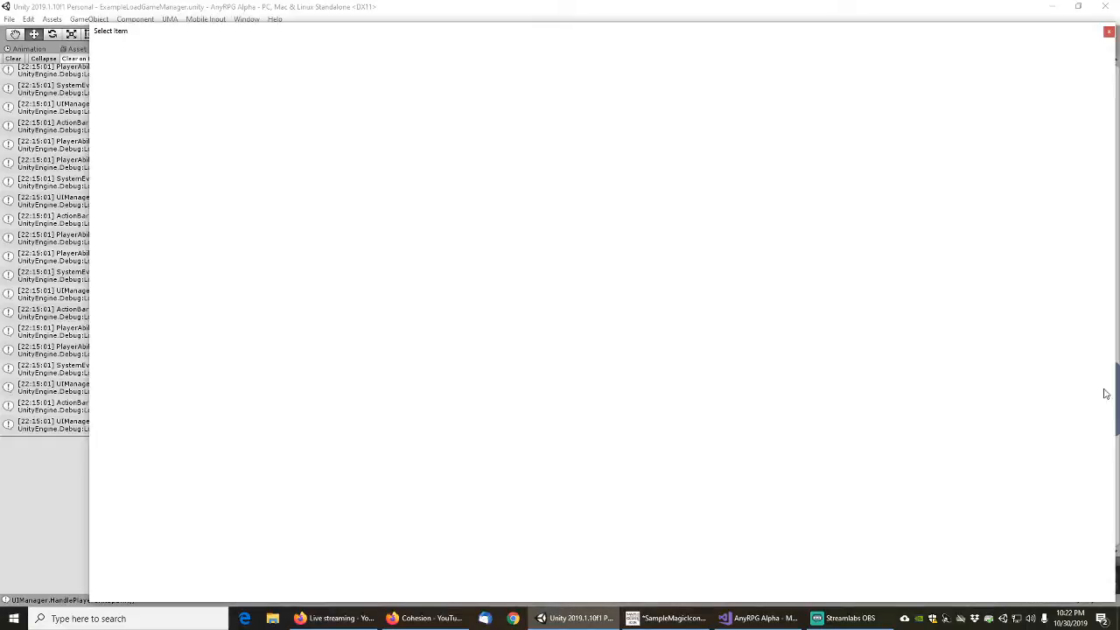
click(1104, 390)
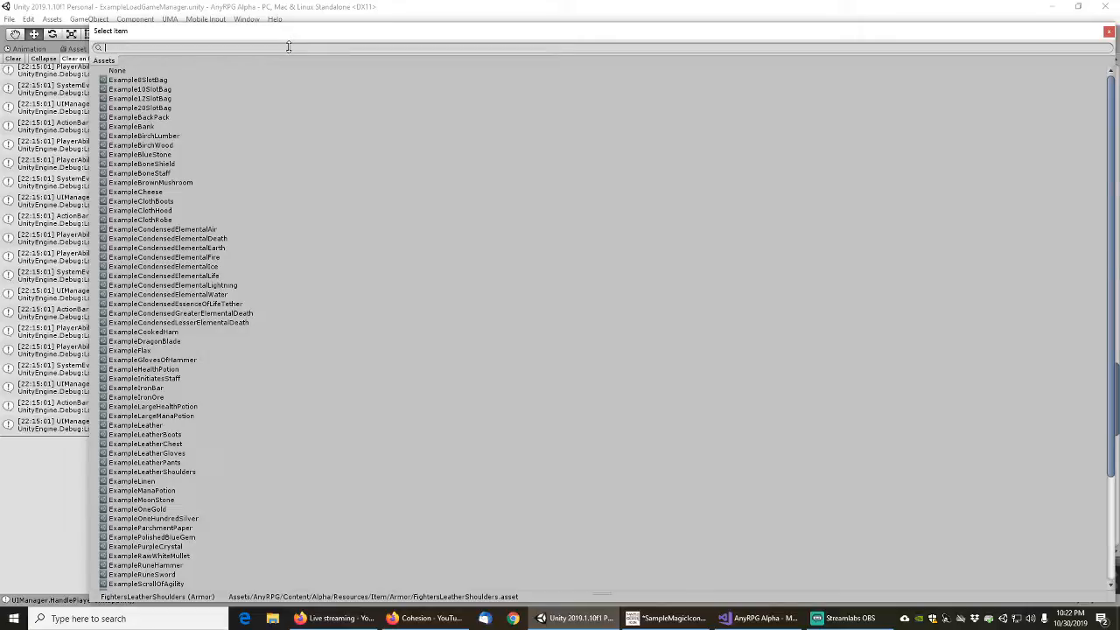
text(leather)
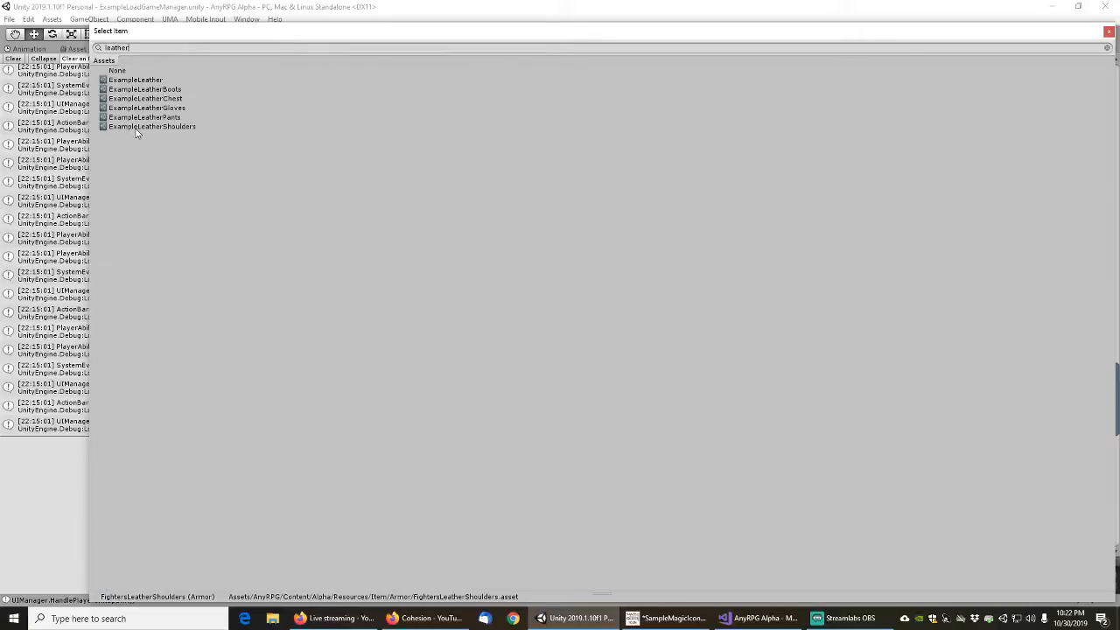
click(136, 127)
double_click(135, 127)
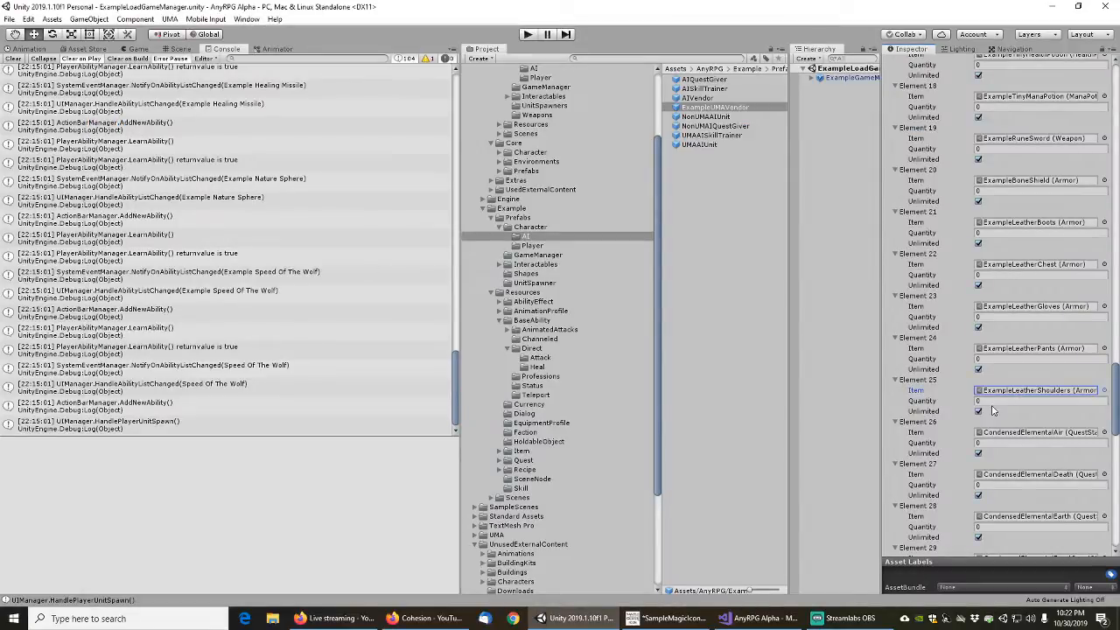
Assign ExampleCondensedElementalAir to Element 26 and ExampleCondensedElementalDeath to Element 27 of the vendor's items
scroll(1019, 306, down, 3)
scroll(961, 348, down, 3)
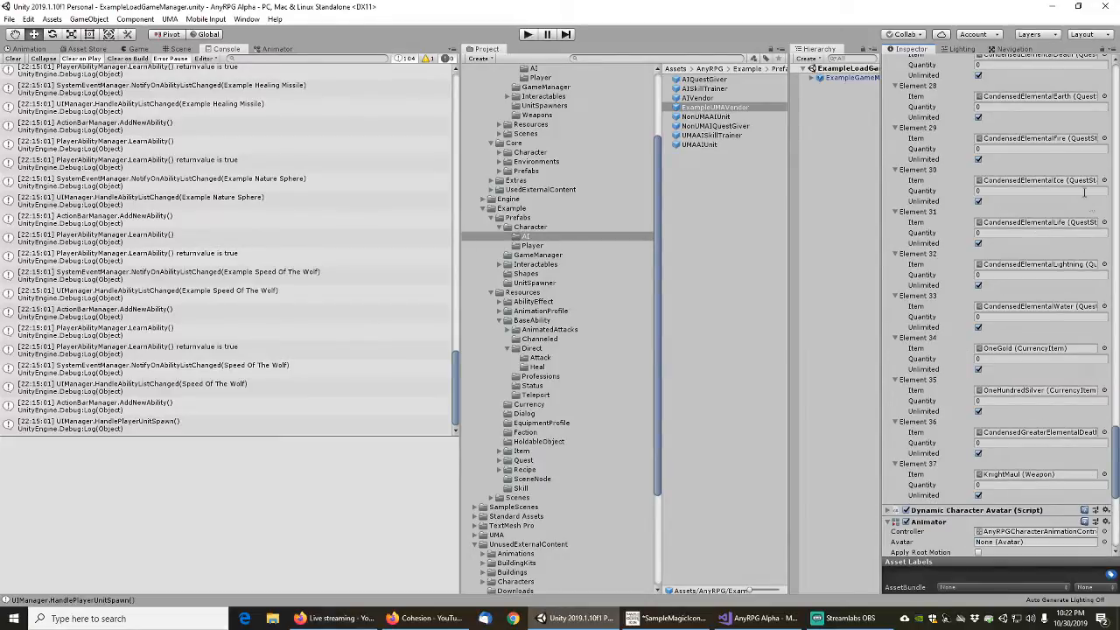
scroll(1021, 120, up, 2)
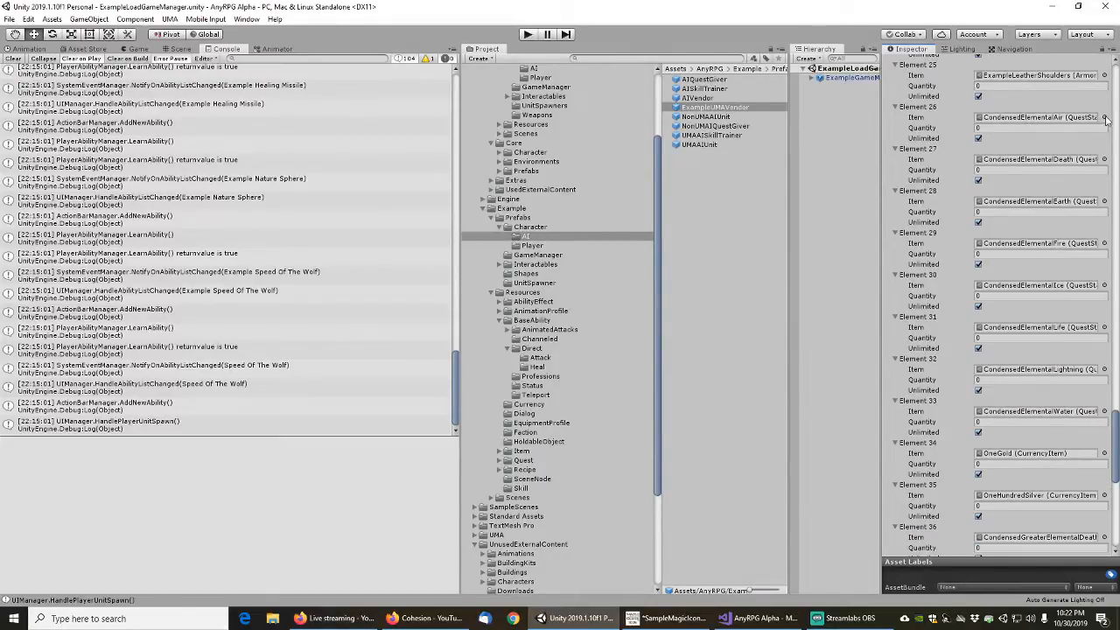
click(1105, 117)
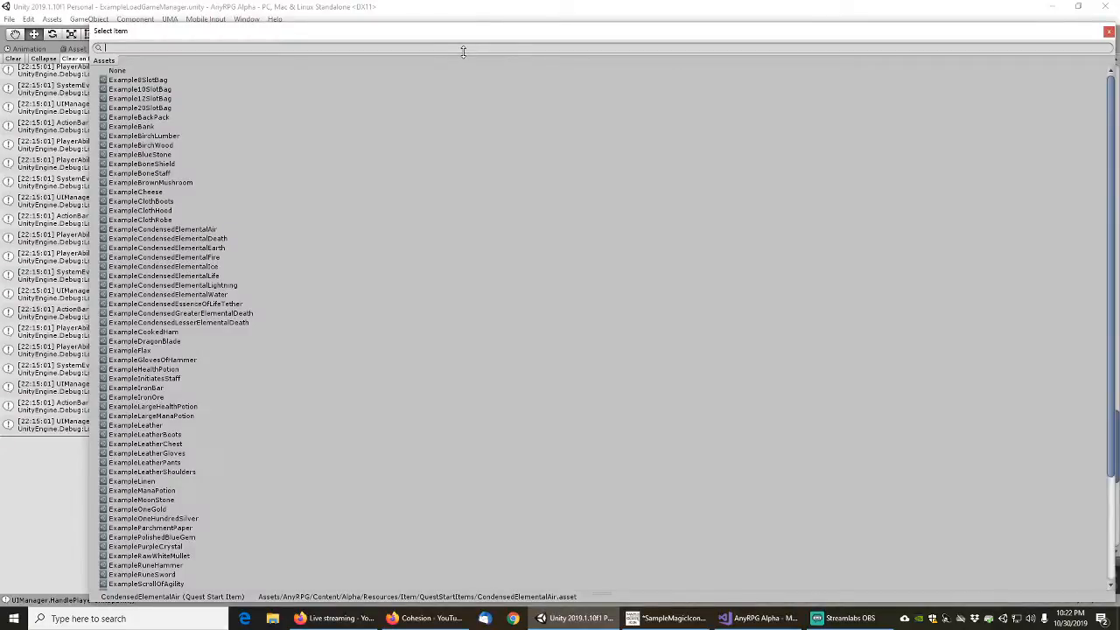
text(air)
double_click(188, 82)
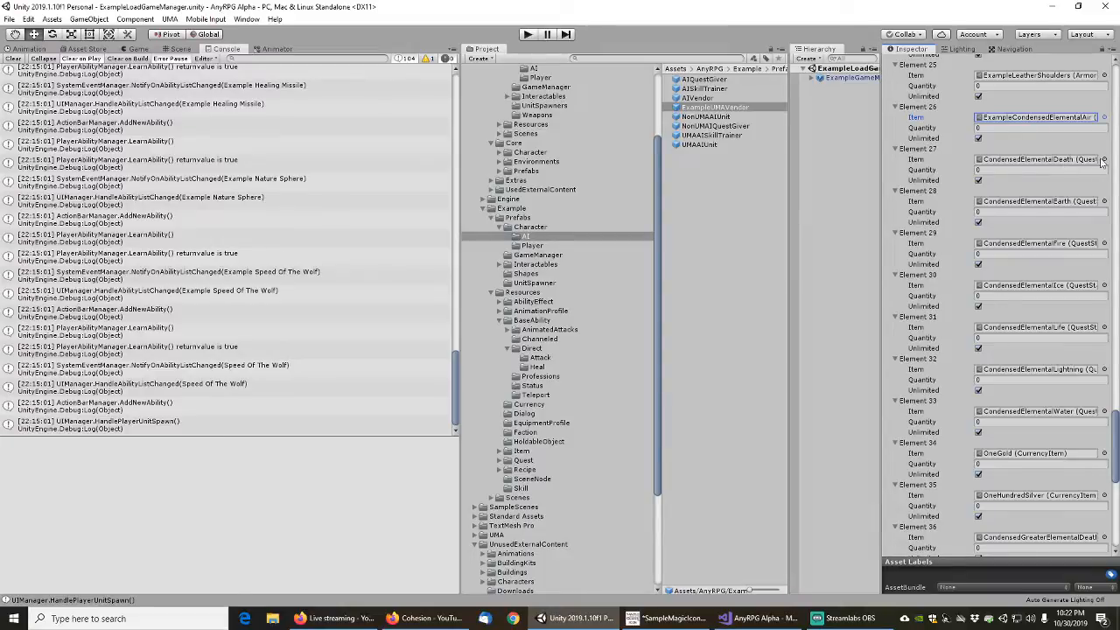
click(1104, 159)
text(death)
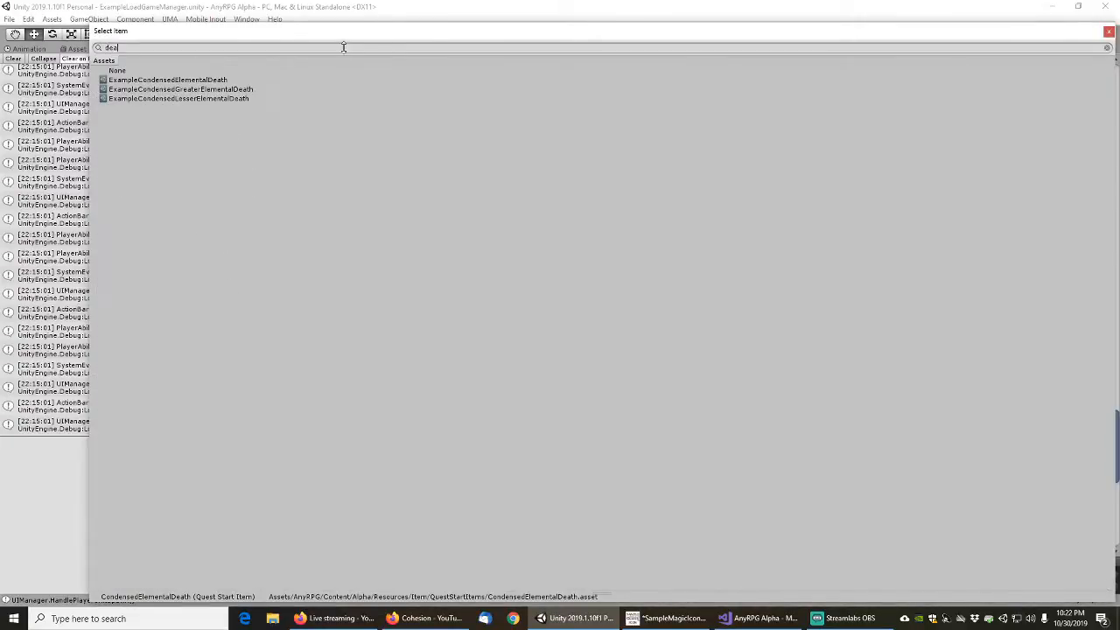
double_click(185, 81)
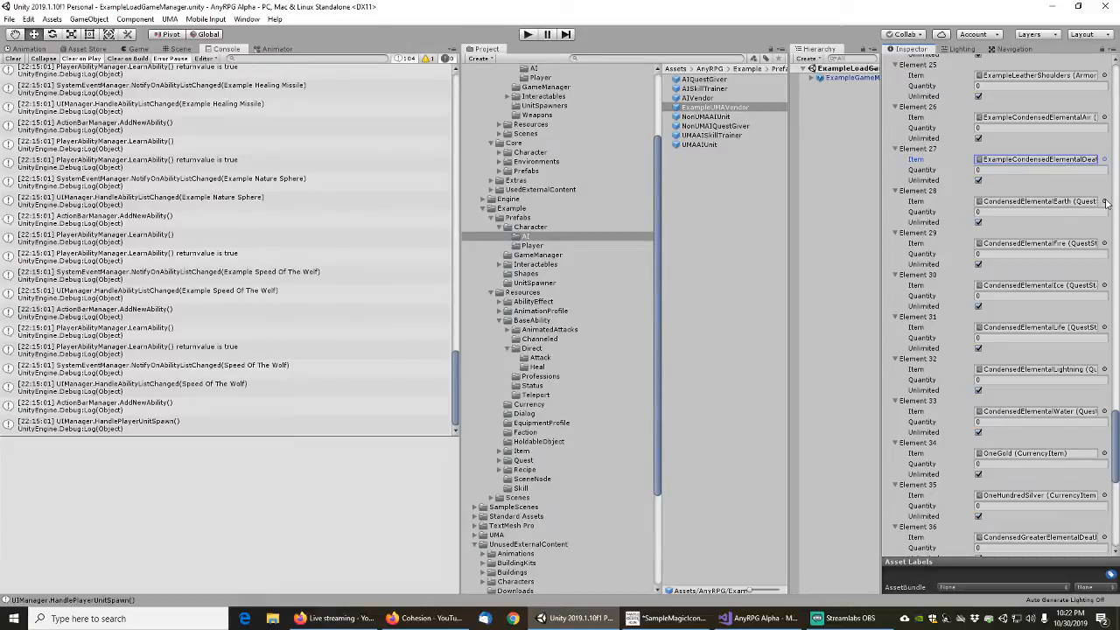
Assign ExampleCondensedElementalEarth to Element 28 and ExampleCondensedElementalFire to Element 29 of the vendor's items
click(1104, 202)
text(ear)
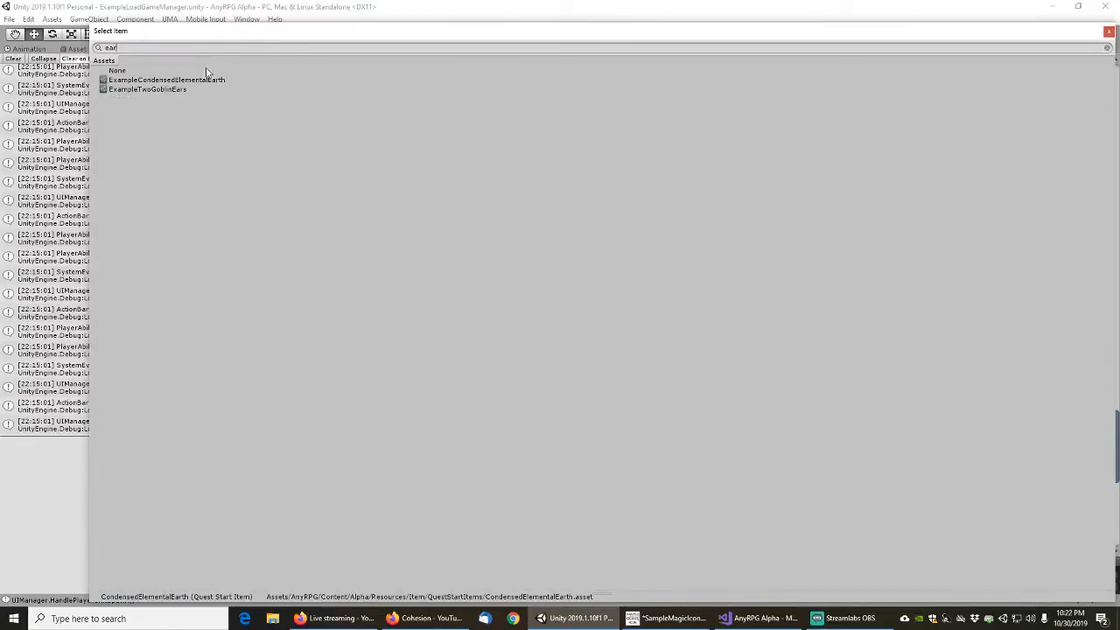
double_click(181, 81)
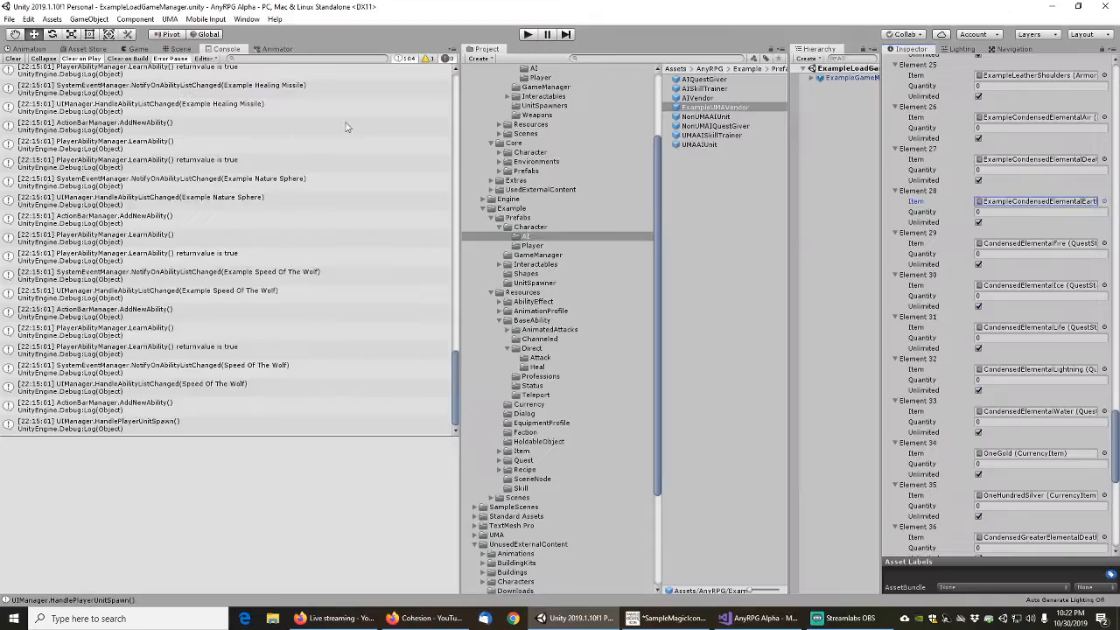
click(1105, 243)
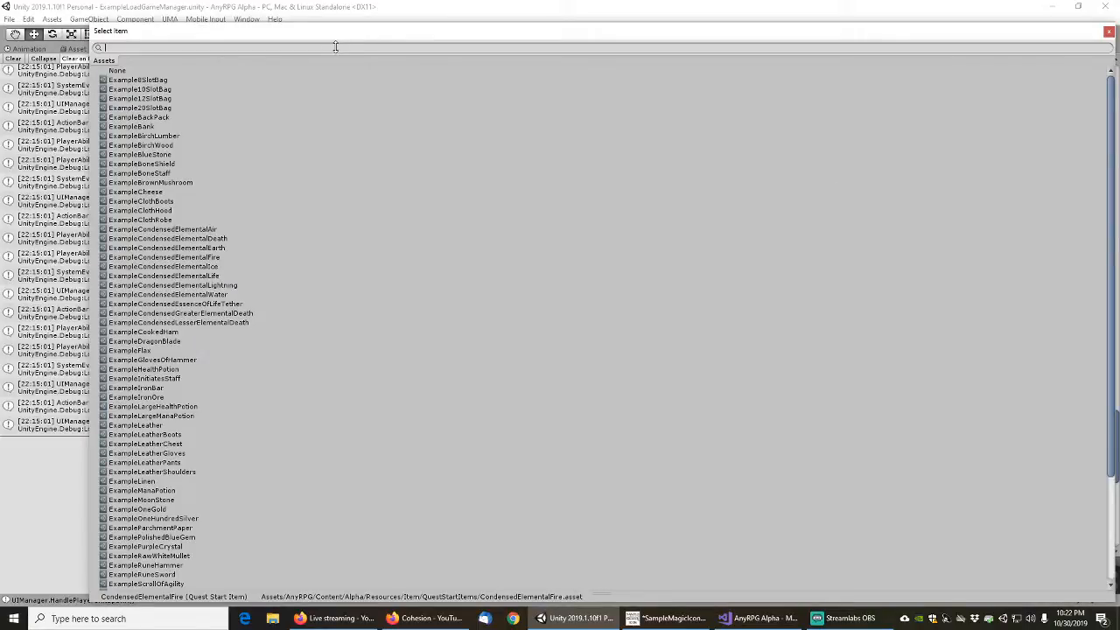
text(fire)
click(168, 82)
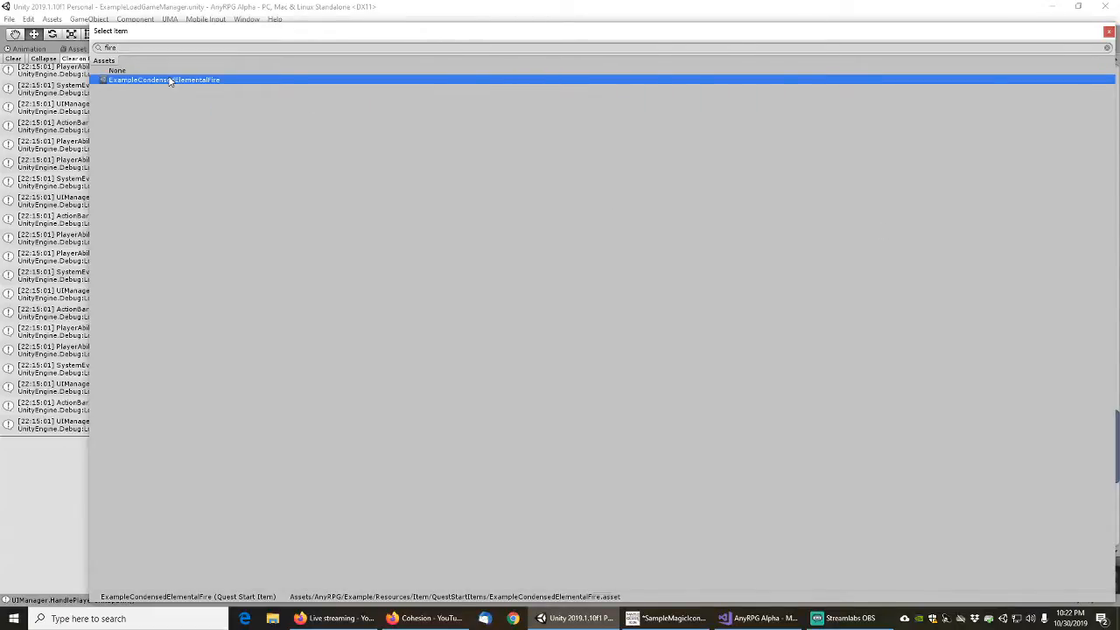
double_click(170, 81)
Assign ExampleCondensedElementalIce to Element 30 and ExampleCondensedElementalLife to Element 31 of the vendor's items
scroll(1005, 285, down, 3)
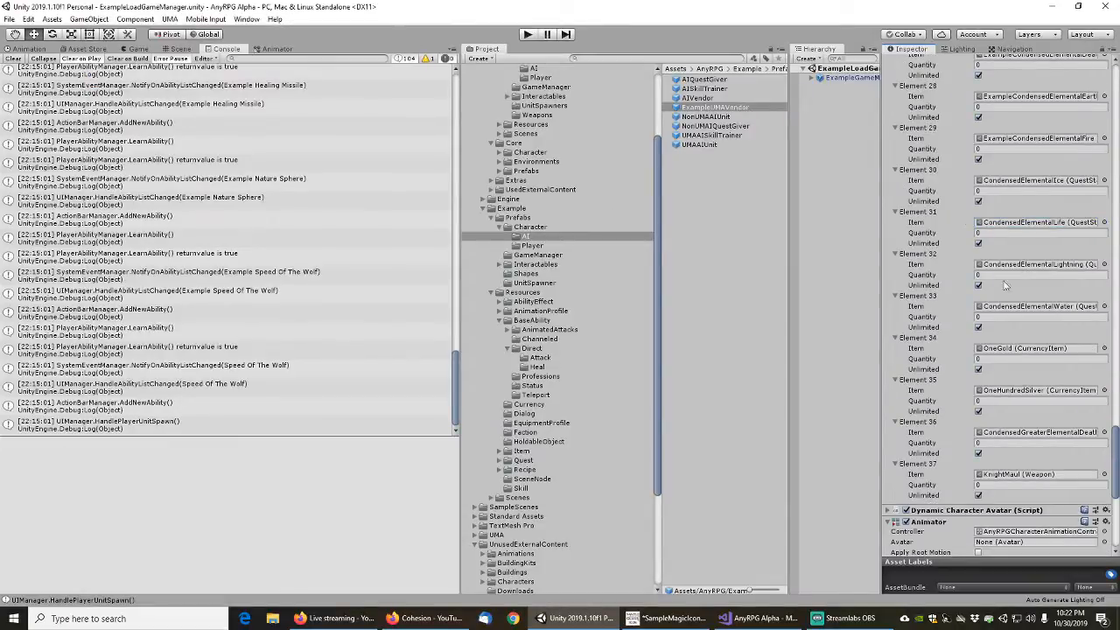
click(1103, 181)
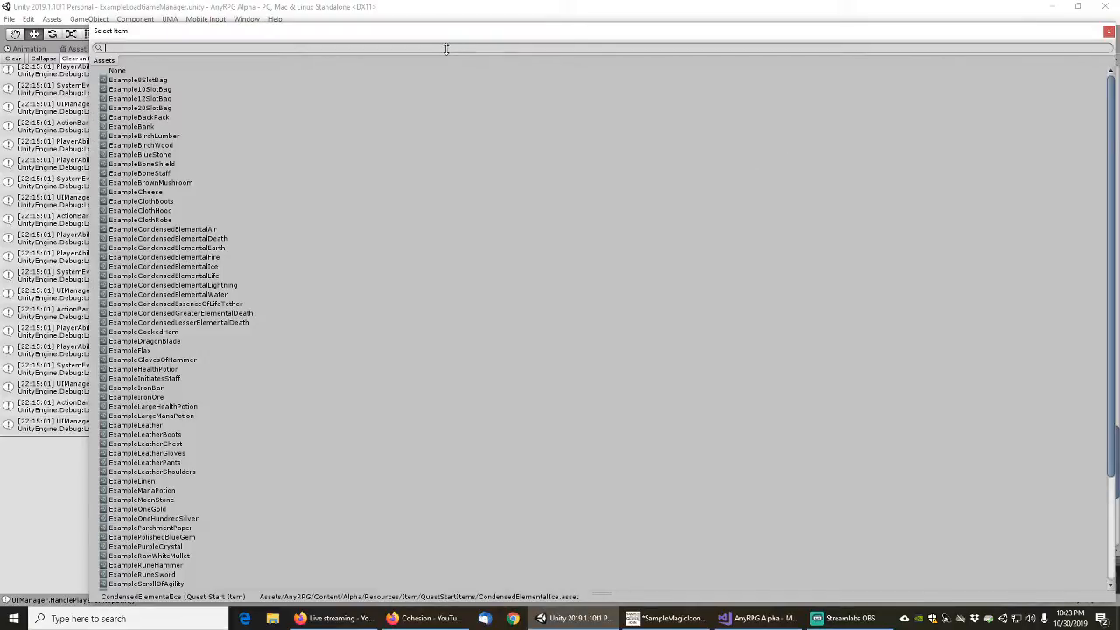
text(ice)
click(175, 80)
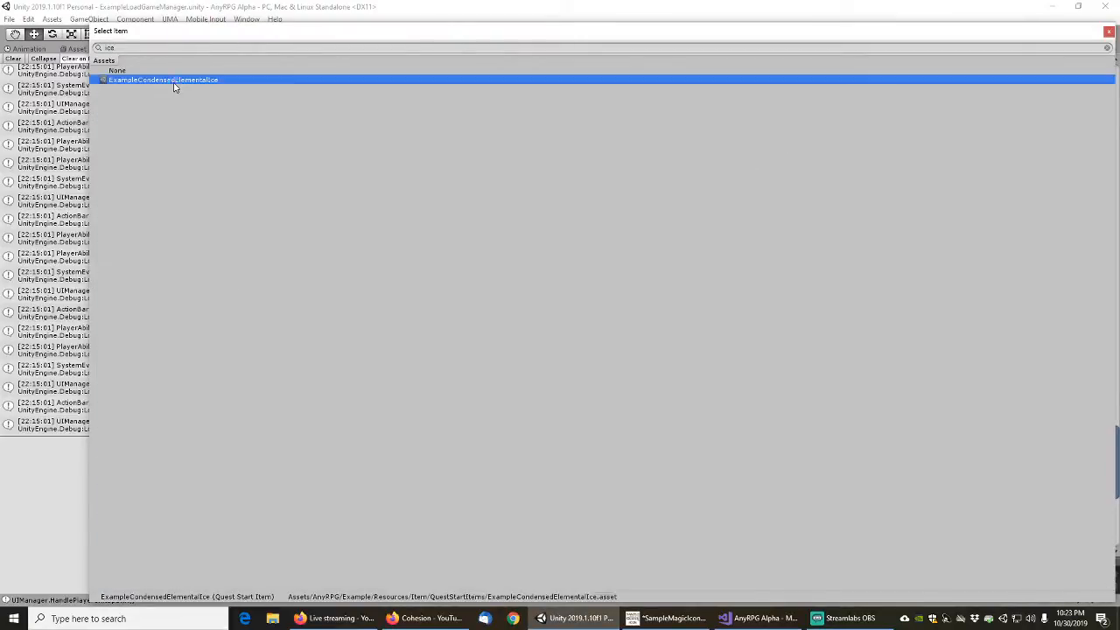
double_click(175, 81)
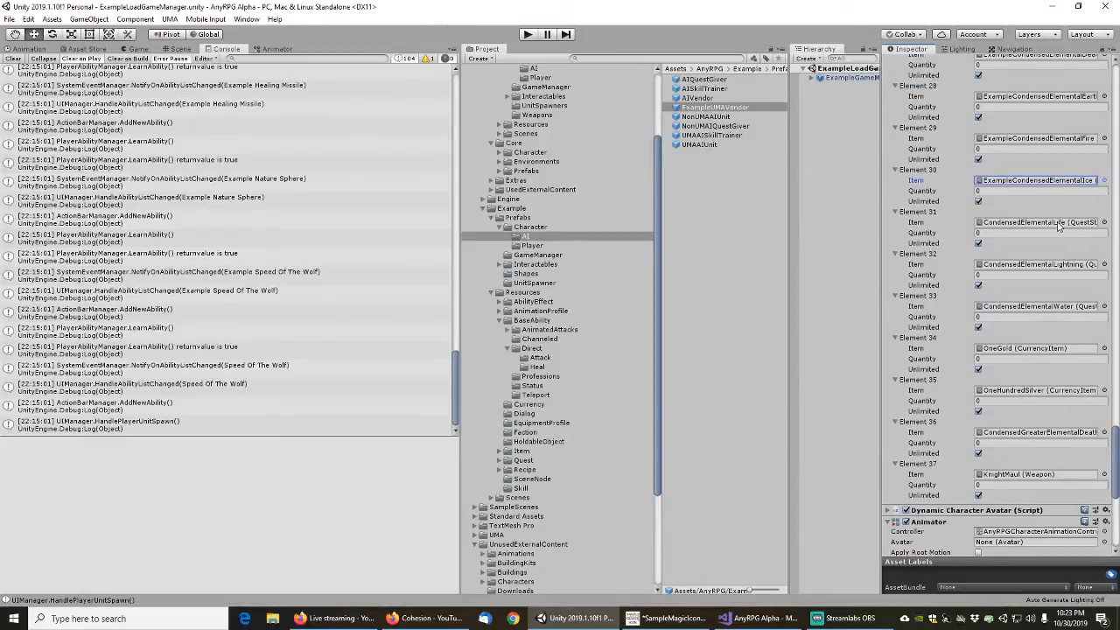
click(1104, 222)
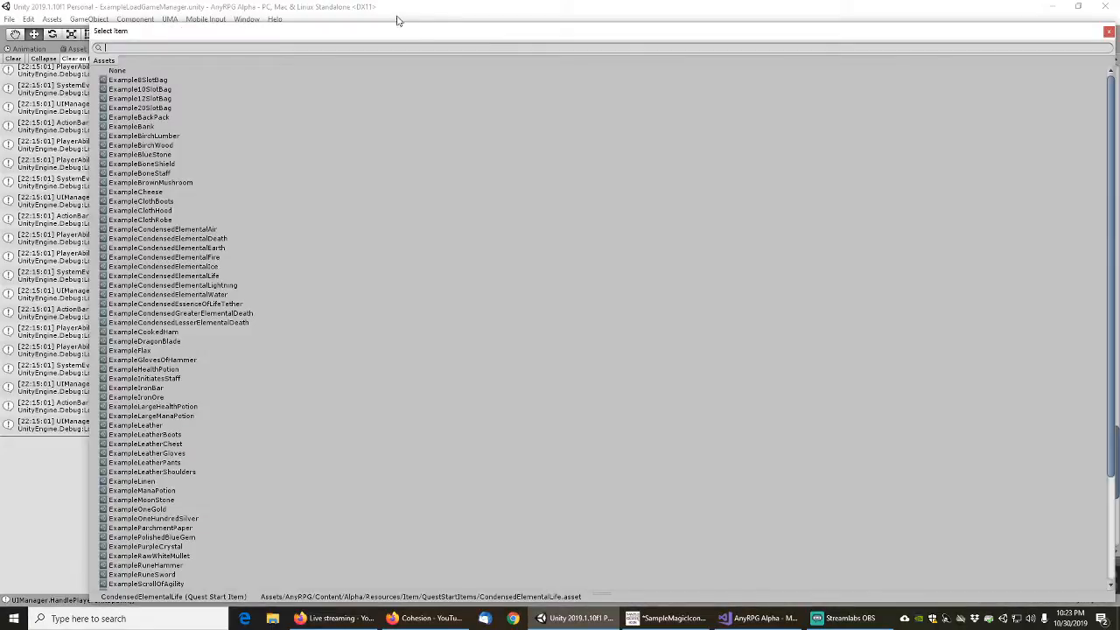
text(life)
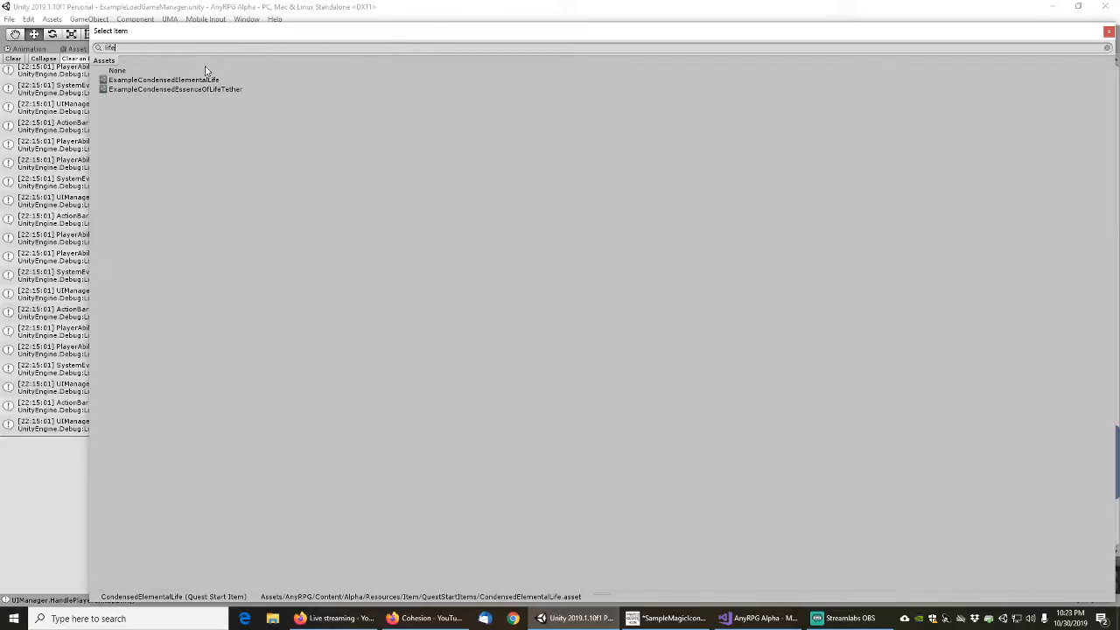
double_click(164, 79)
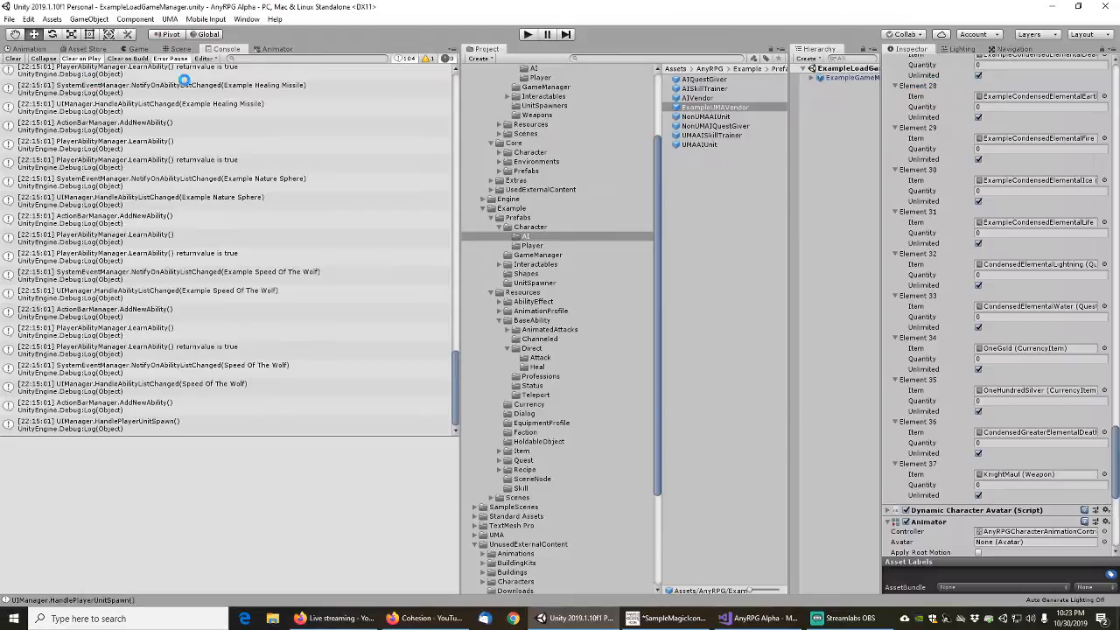
Assign ExampleCondensedElementalLightning to Element 32 and ExampleCondensedElementalWater to Element 33 of the vendor's items
click(1104, 264)
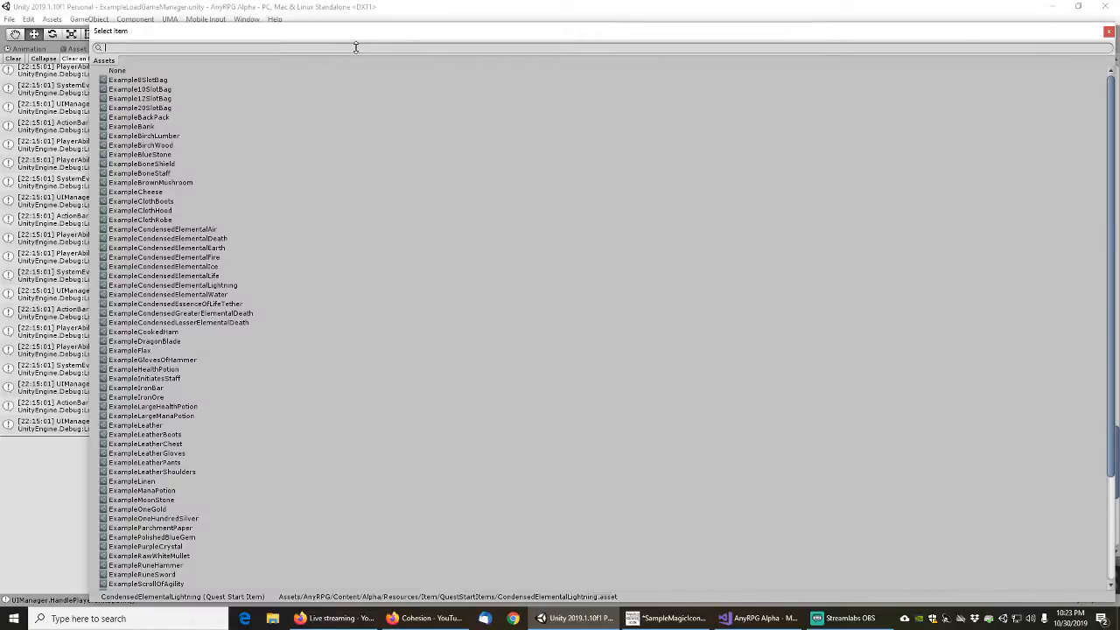
text(light)
double_click(165, 80)
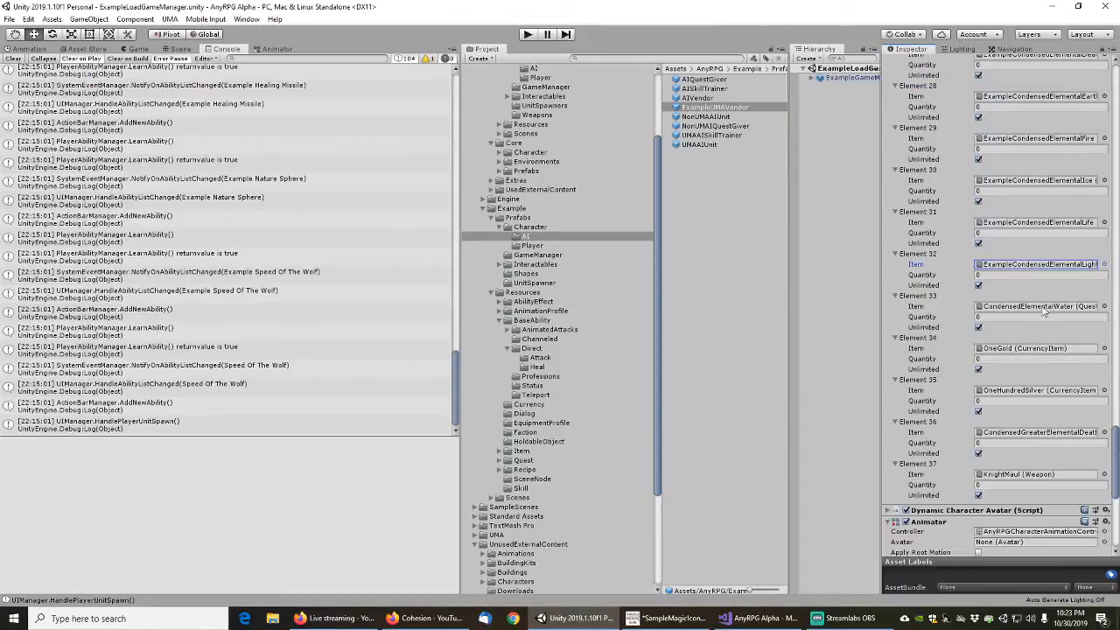
click(1104, 306)
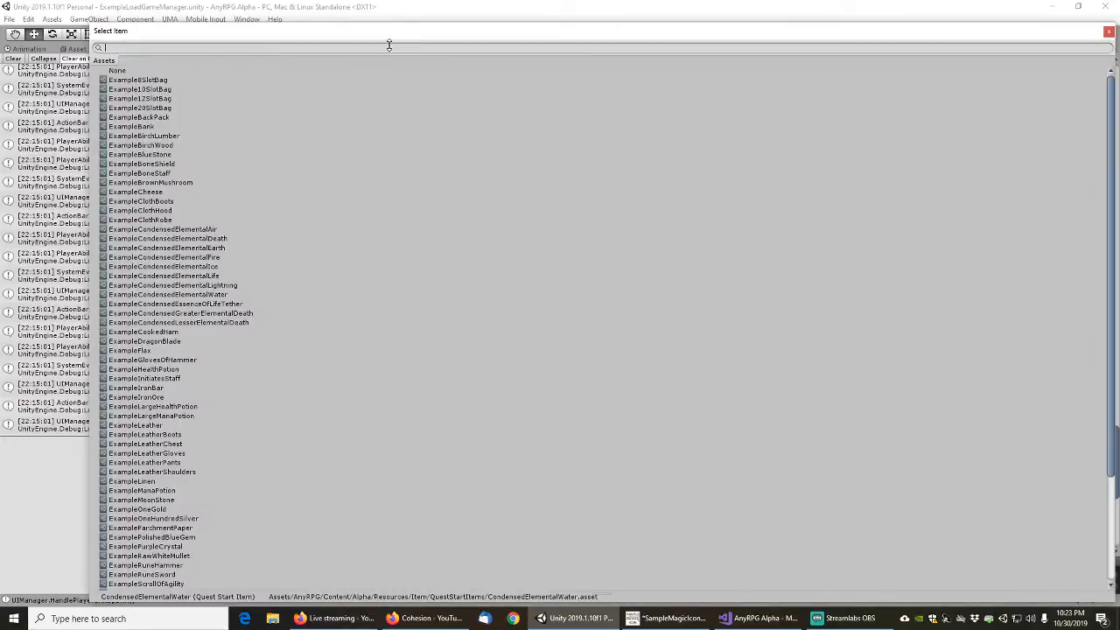
text(water)
double_click(175, 81)
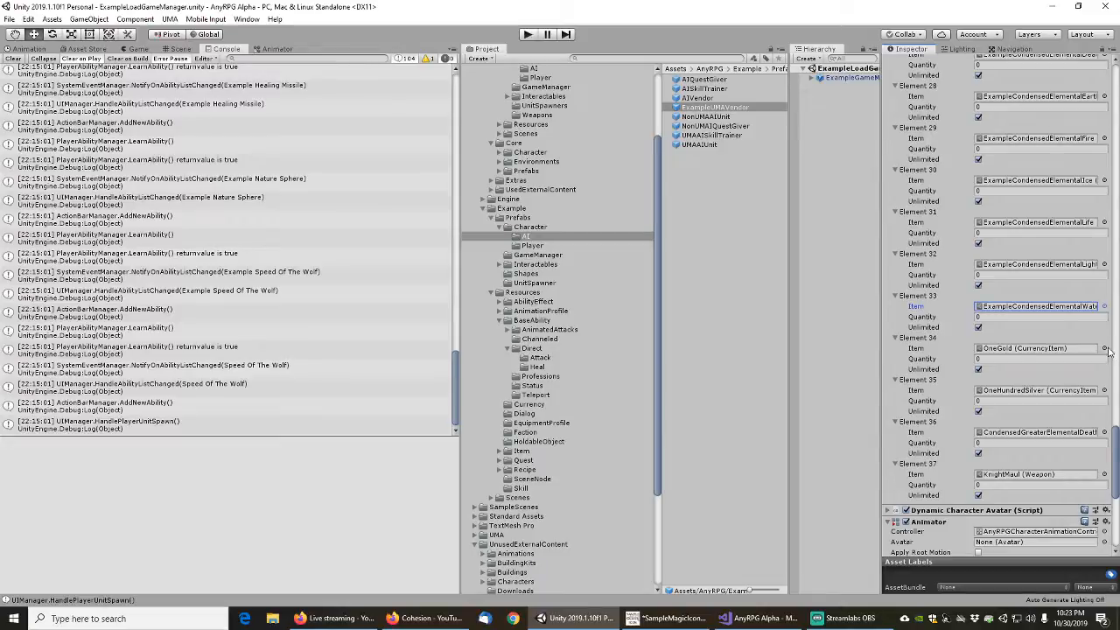
Assign ExampleOneGold to Element 34 and ExampleOneHundredSilver to Element 35 of the vendor's items
click(1104, 348)
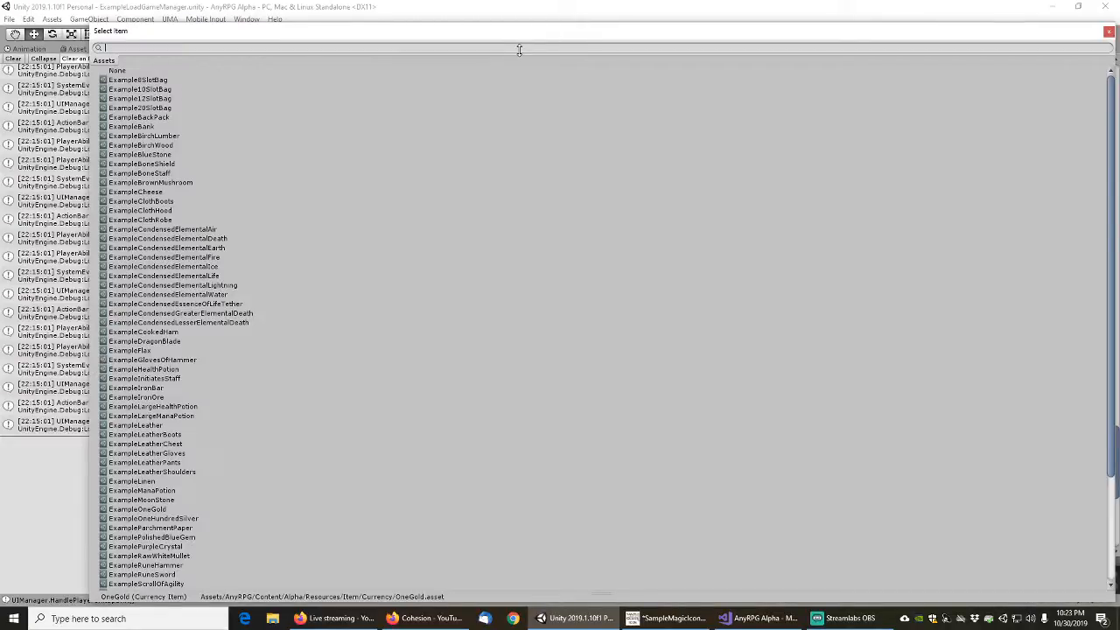
text(one)
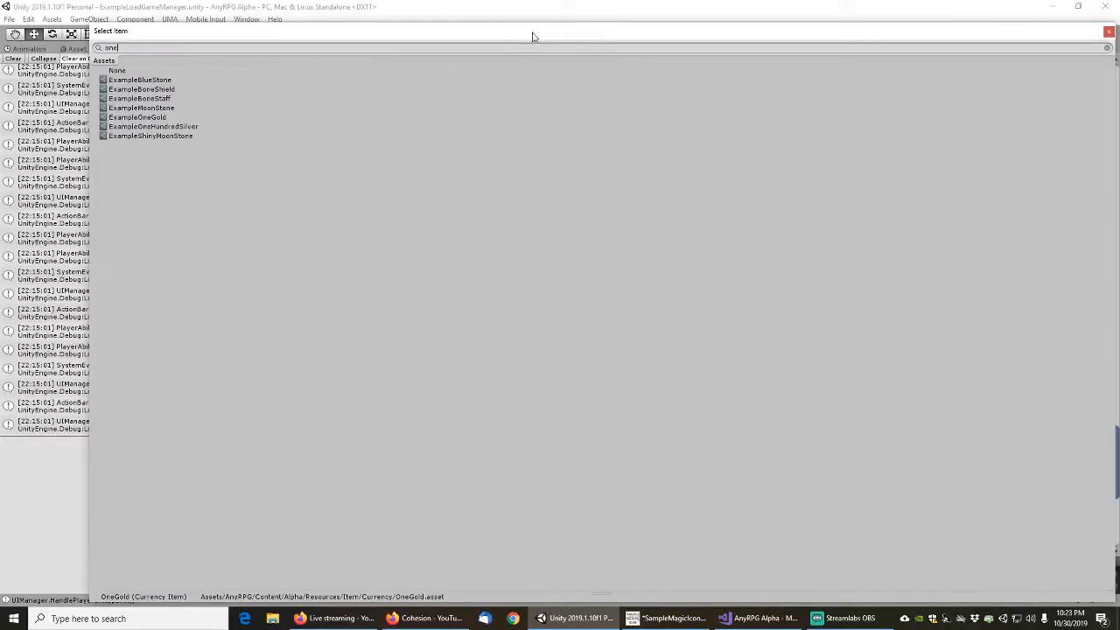
double_click(129, 117)
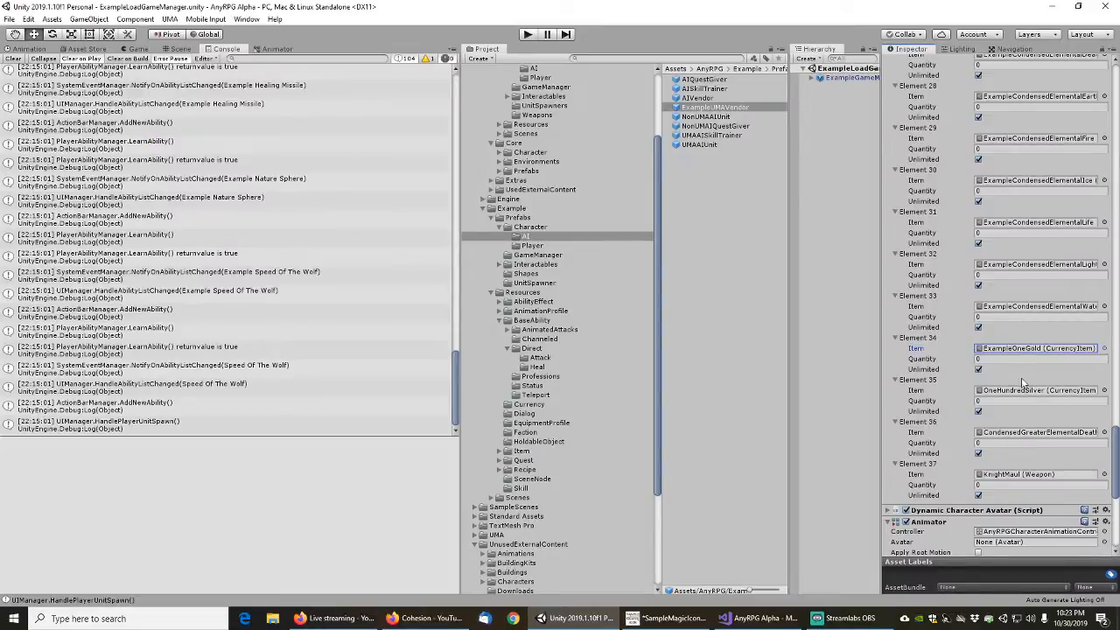
click(1104, 391)
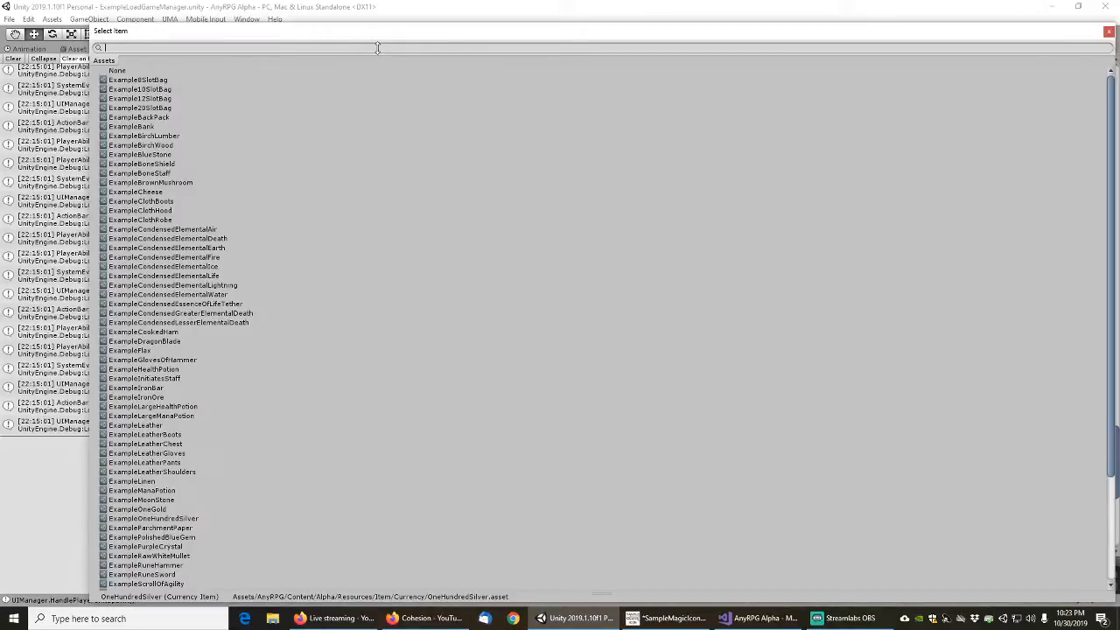
text(onehu)
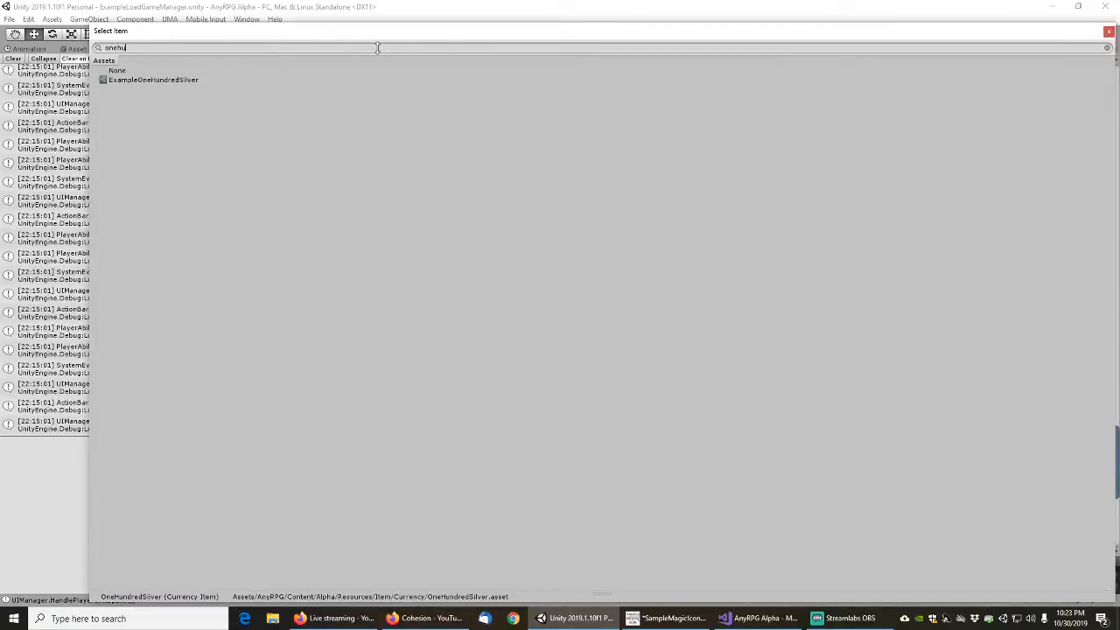
click(141, 80)
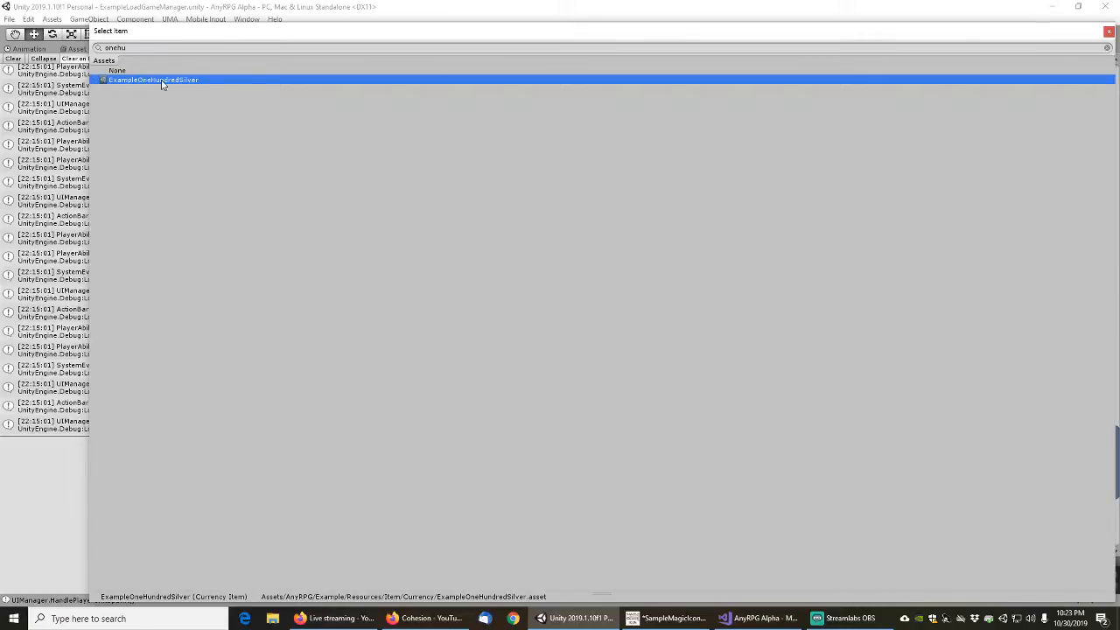
double_click(161, 81)
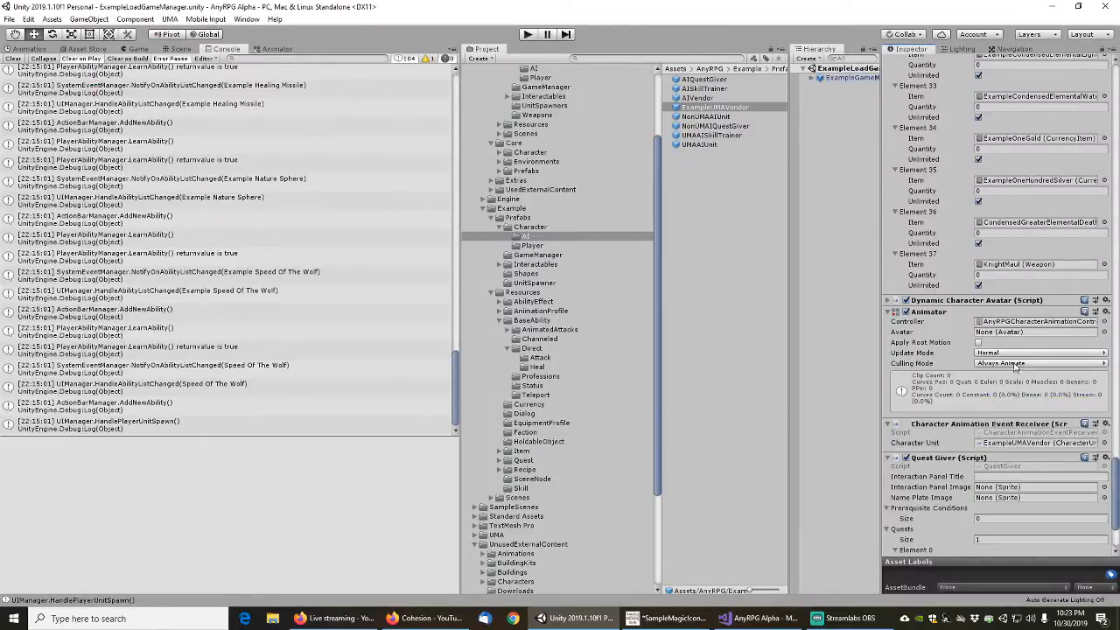
Assign ExampleCondensedGreaterElementalDeath to Element 36 of the vendor's items
click(1104, 223)
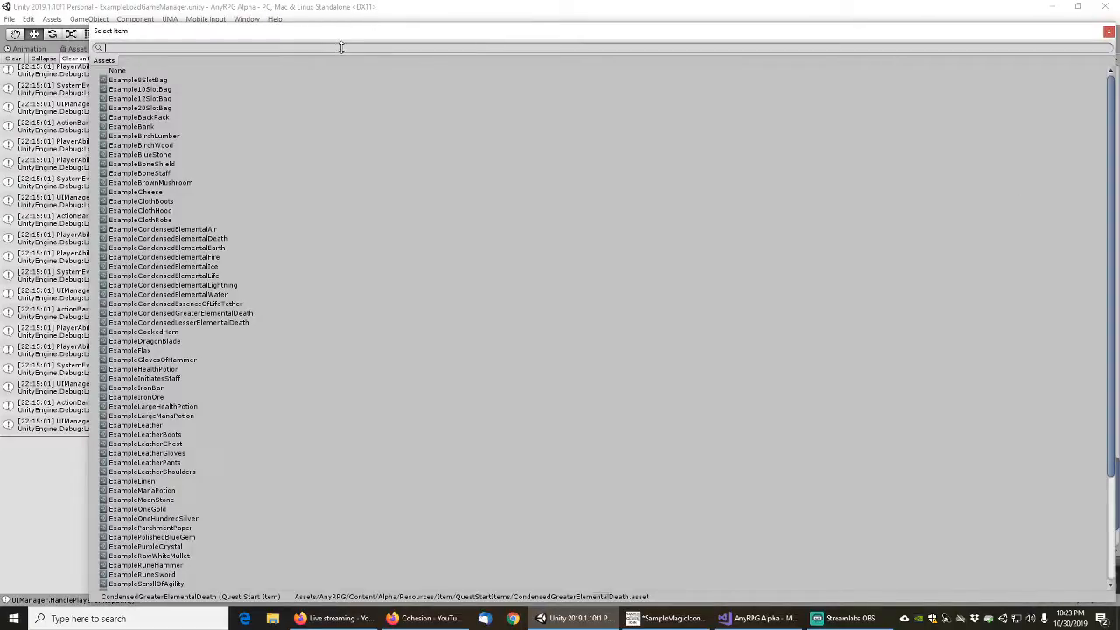
text(gerat)
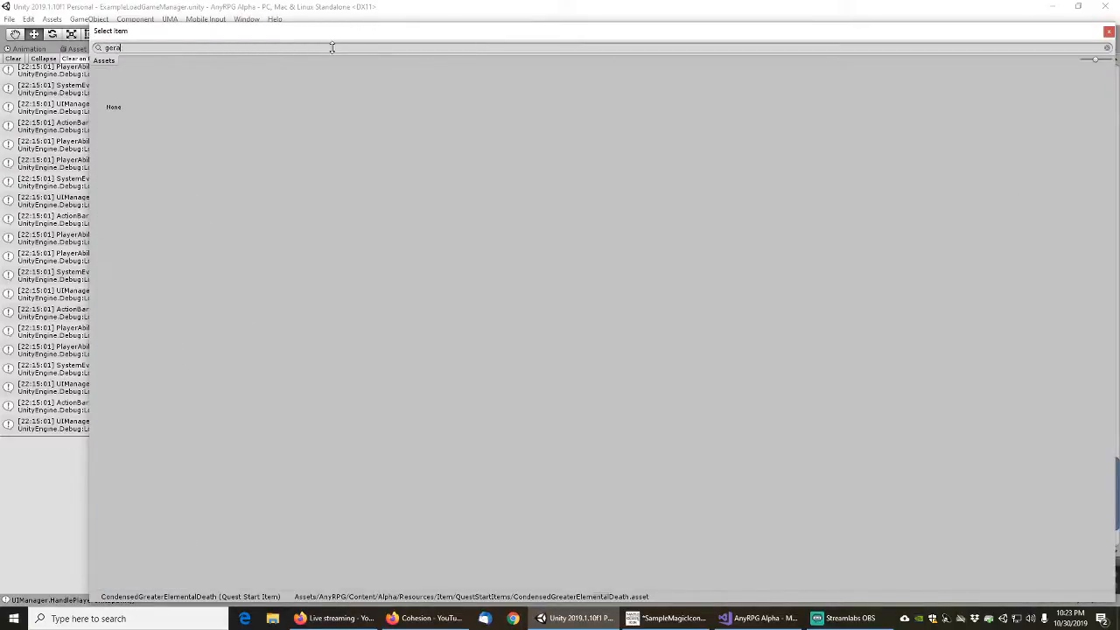
key(BackSpace)
key(BackSpace)
key(BackSpace)
text(r)
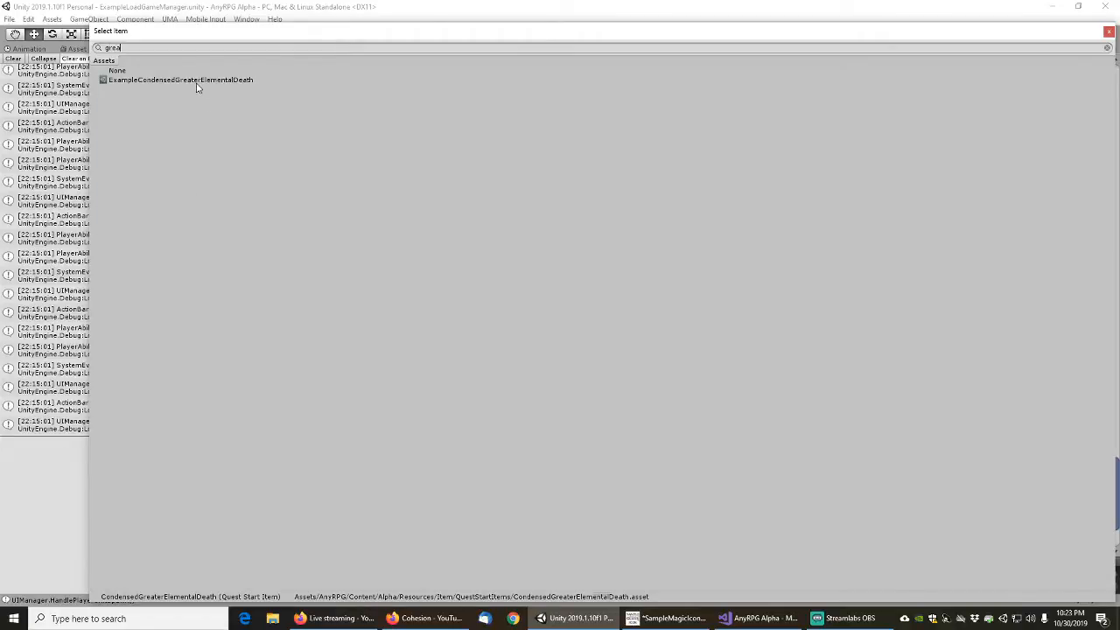
click(263, 80)
double_click(262, 80)
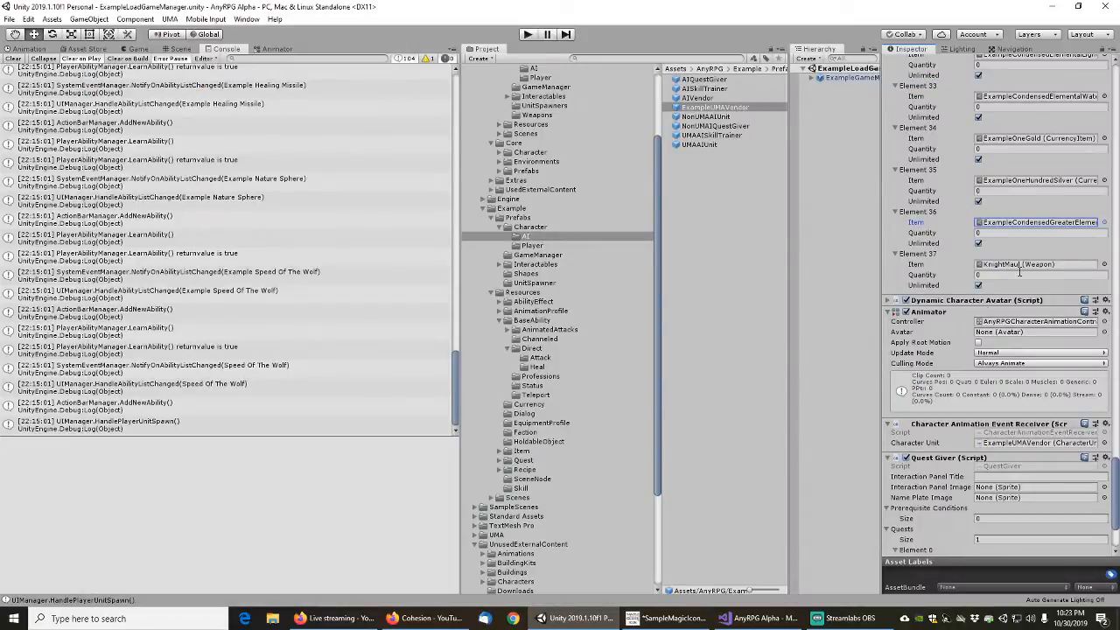
Delete Element 37, the KnightMaul entry, from the vendor's items and remove the prefab's Quest Giver component
right_click(920, 256)
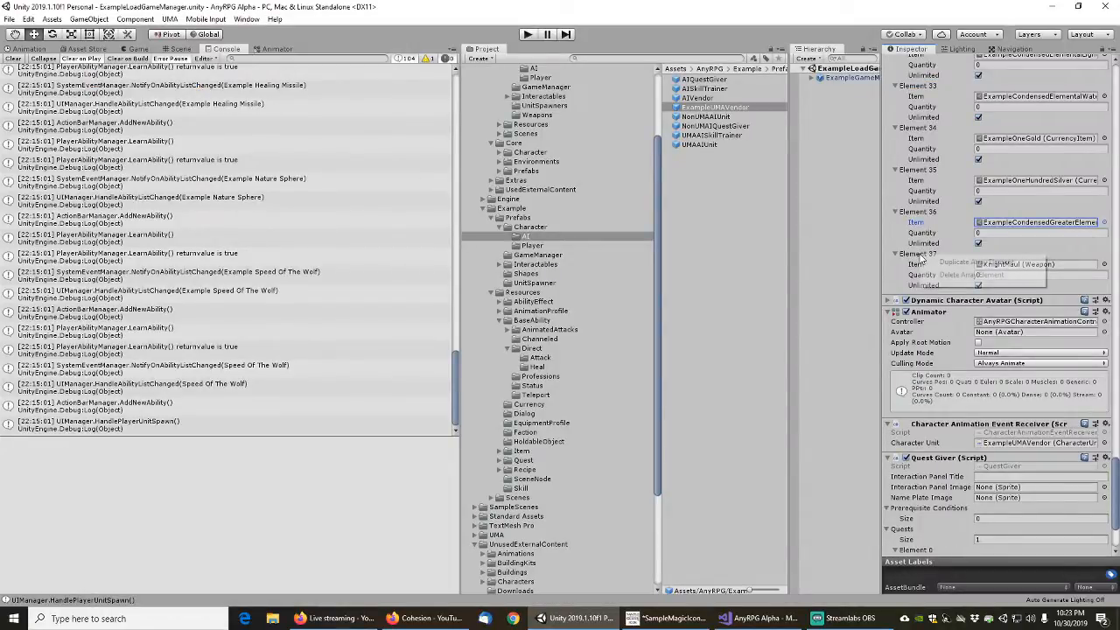
click(937, 274)
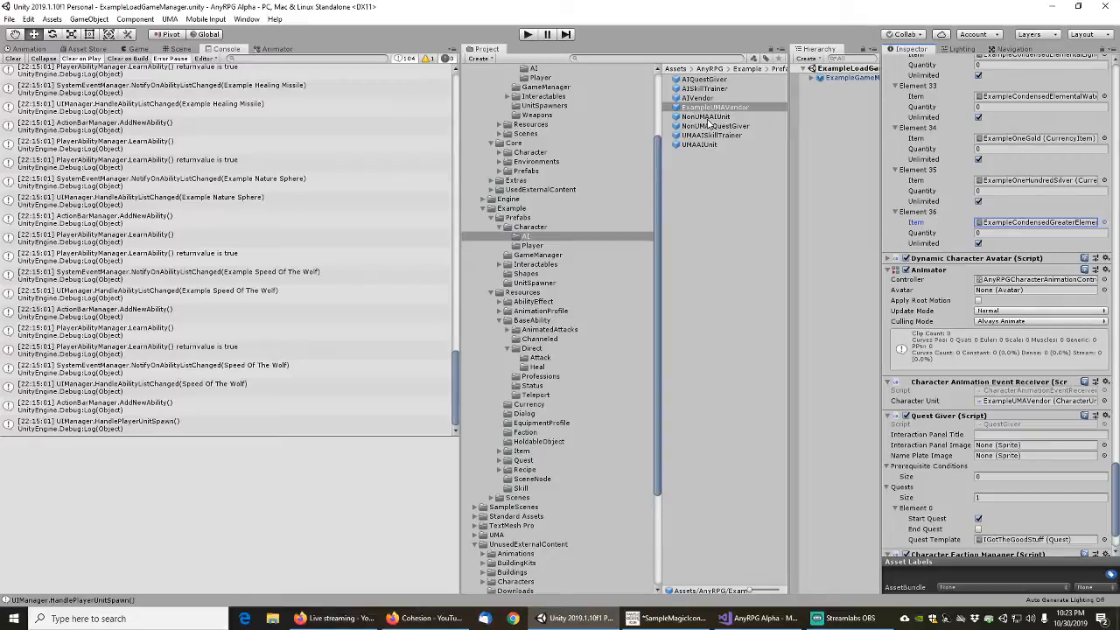
scroll(941, 477, down, 3)
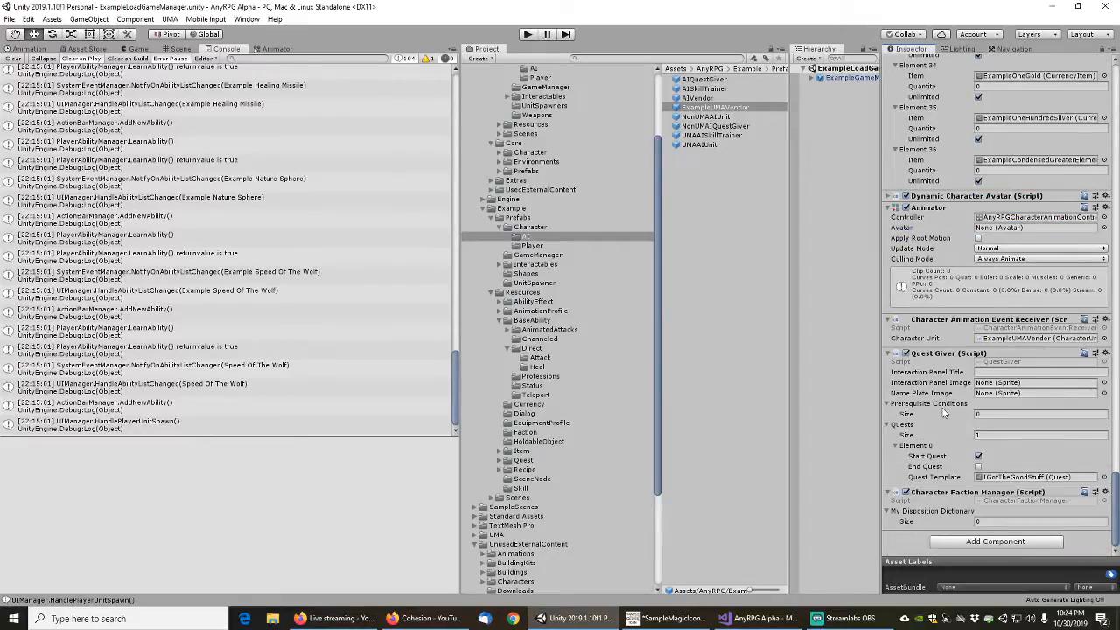
right_click(954, 353)
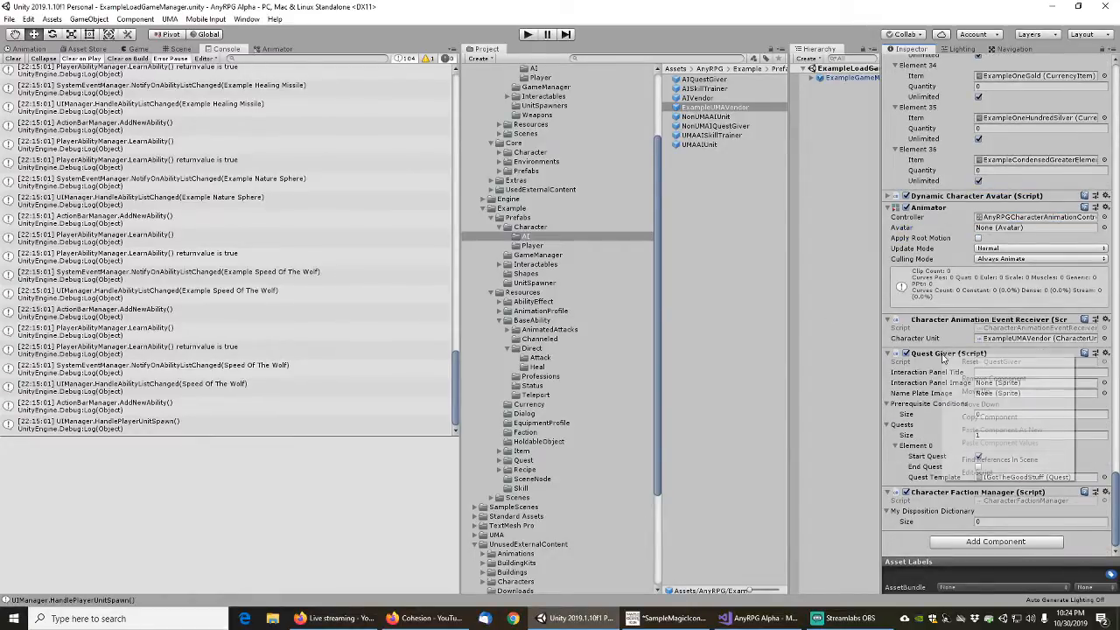
click(980, 379)
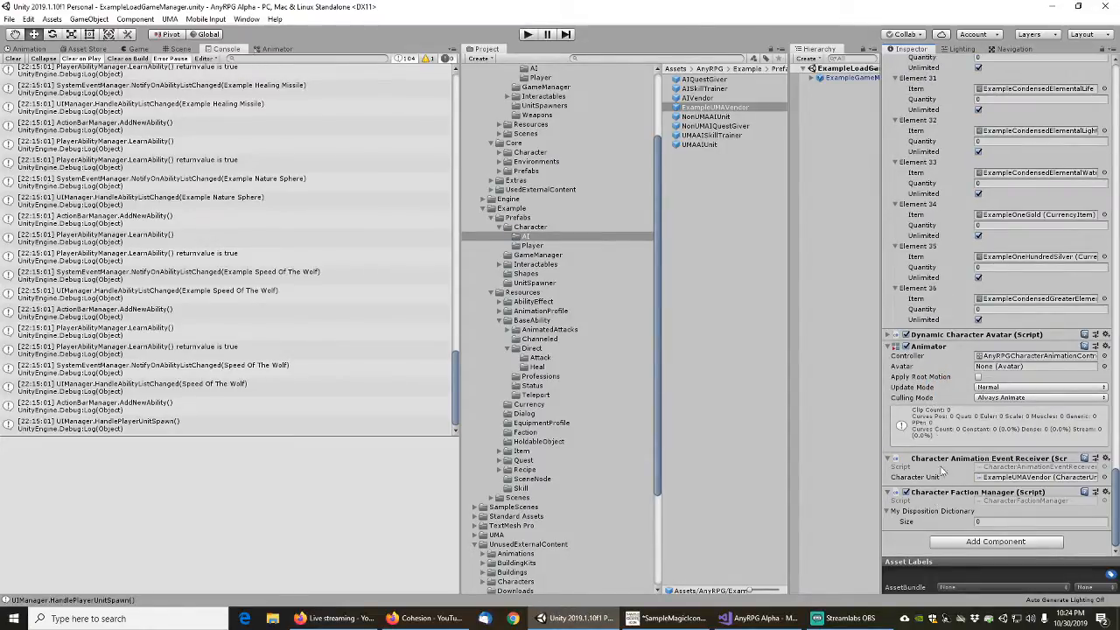
Set the Character Animator's default attack animation profile to ExampleHumanStaffAttacks on the ExampleUMAVendor prefab
scroll(931, 390, up, 10)
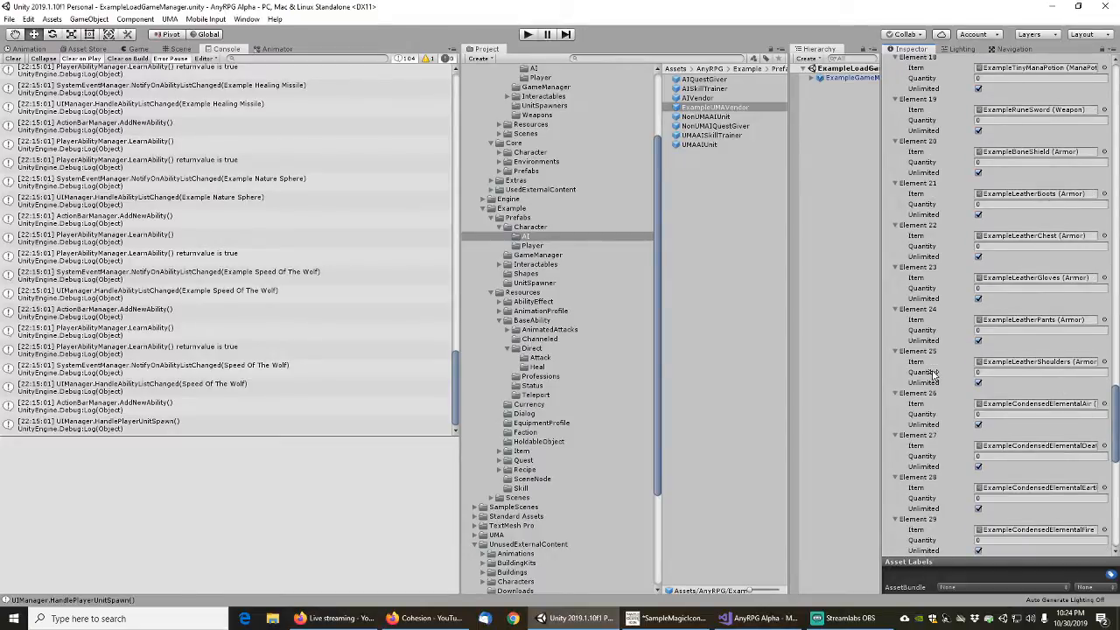
scroll(933, 376, up, 15)
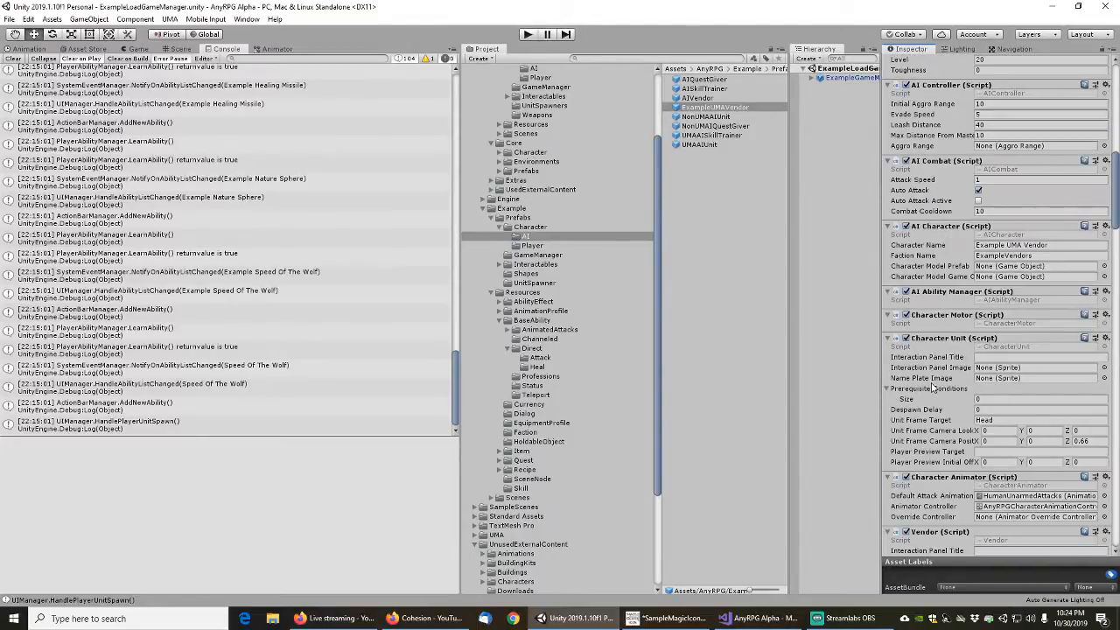
scroll(936, 376, down, 3)
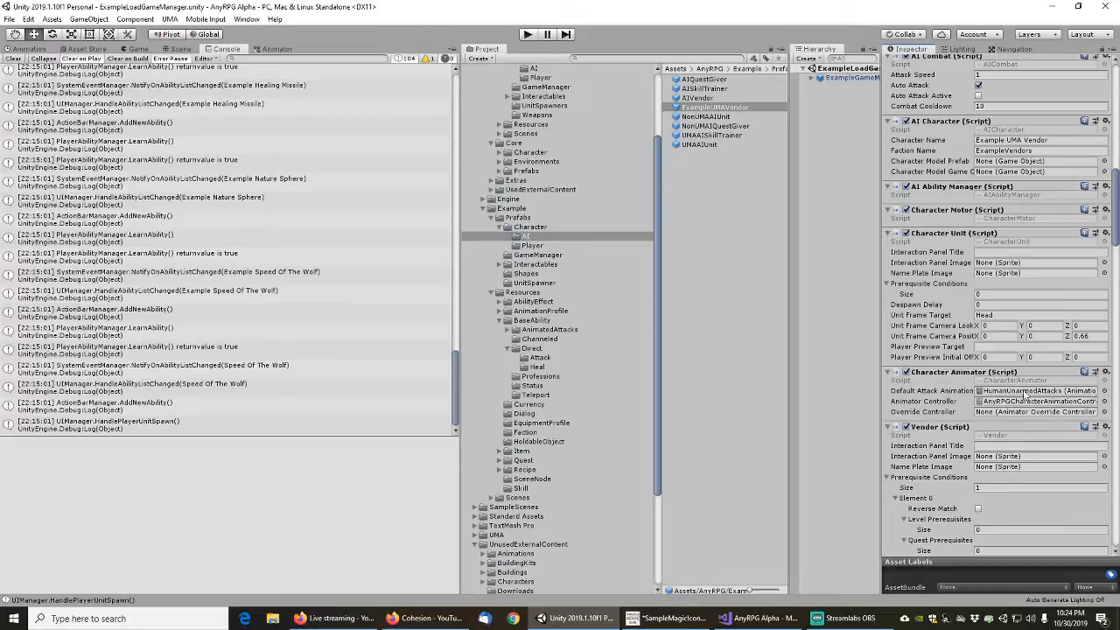
click(1105, 392)
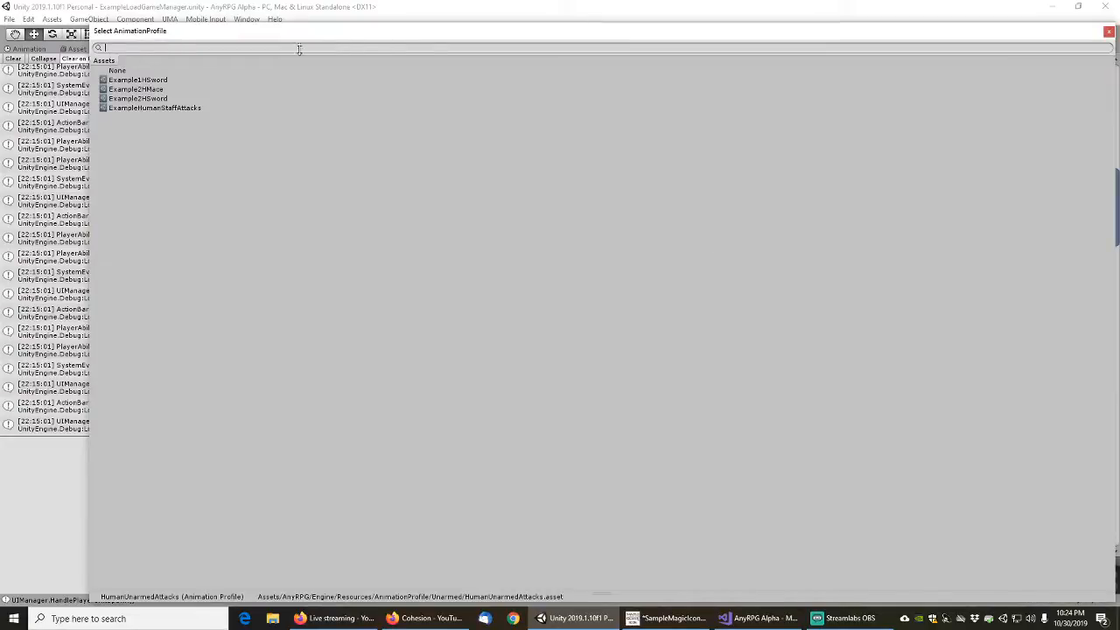
click(147, 108)
double_click(147, 109)
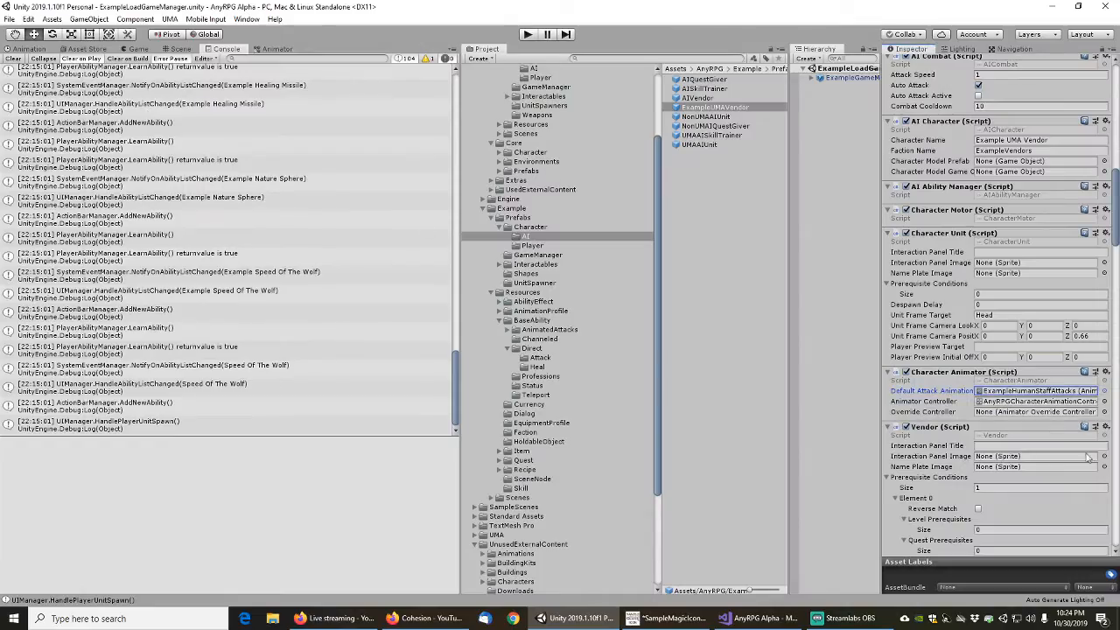
click(1104, 394)
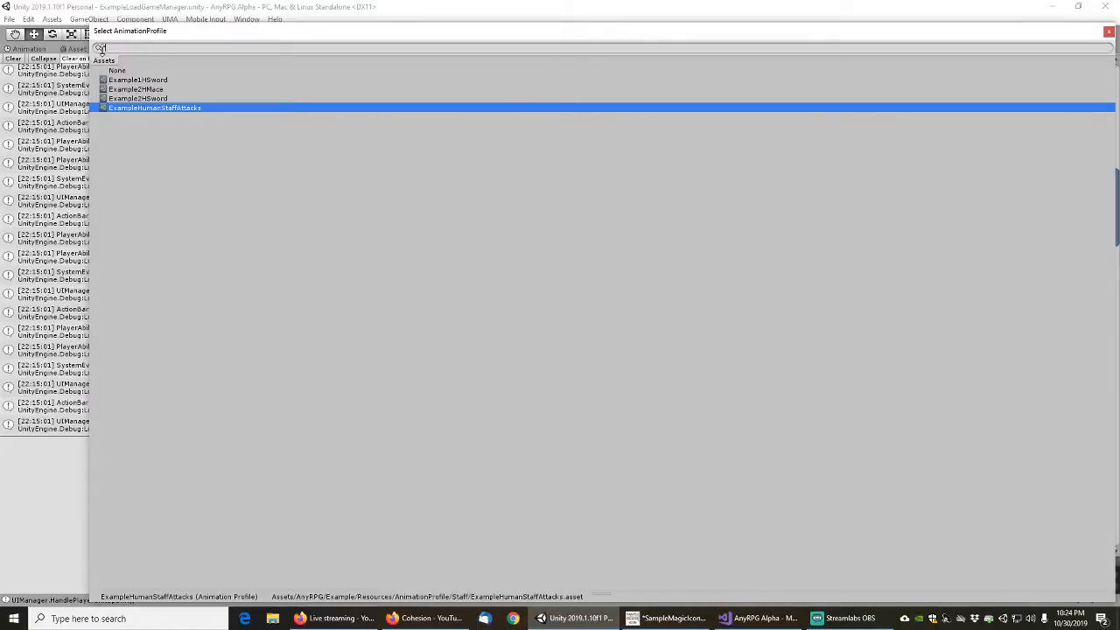
click(1109, 31)
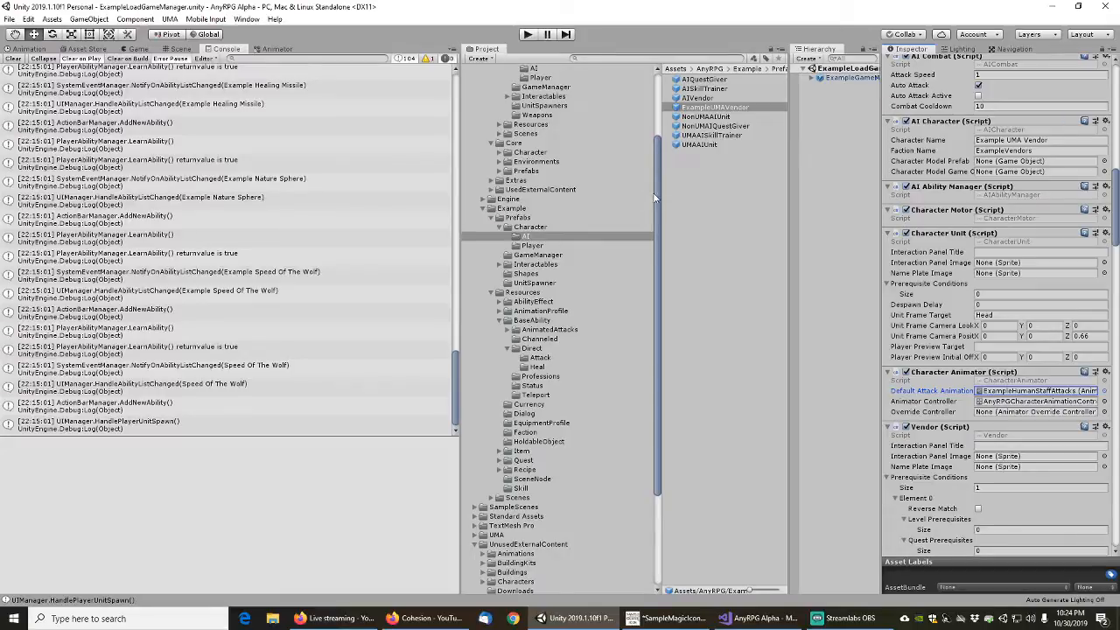
Look up the unarmed attack animation profile in the Engine Resources/AnimationProfile/Unarmed folder
drag(655, 194, 663, 137)
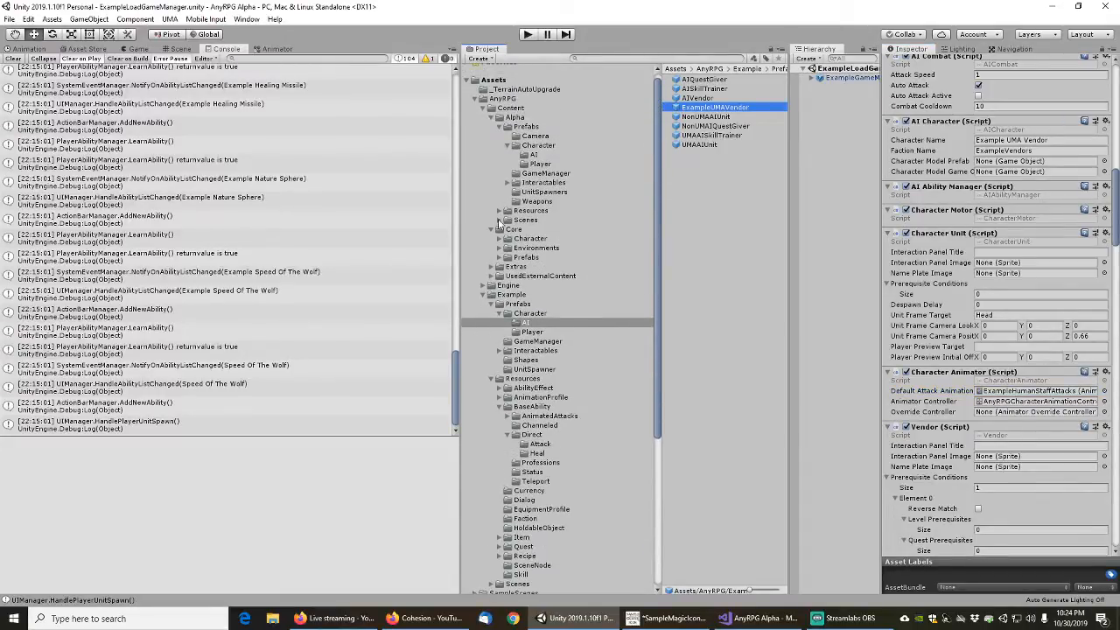
click(484, 287)
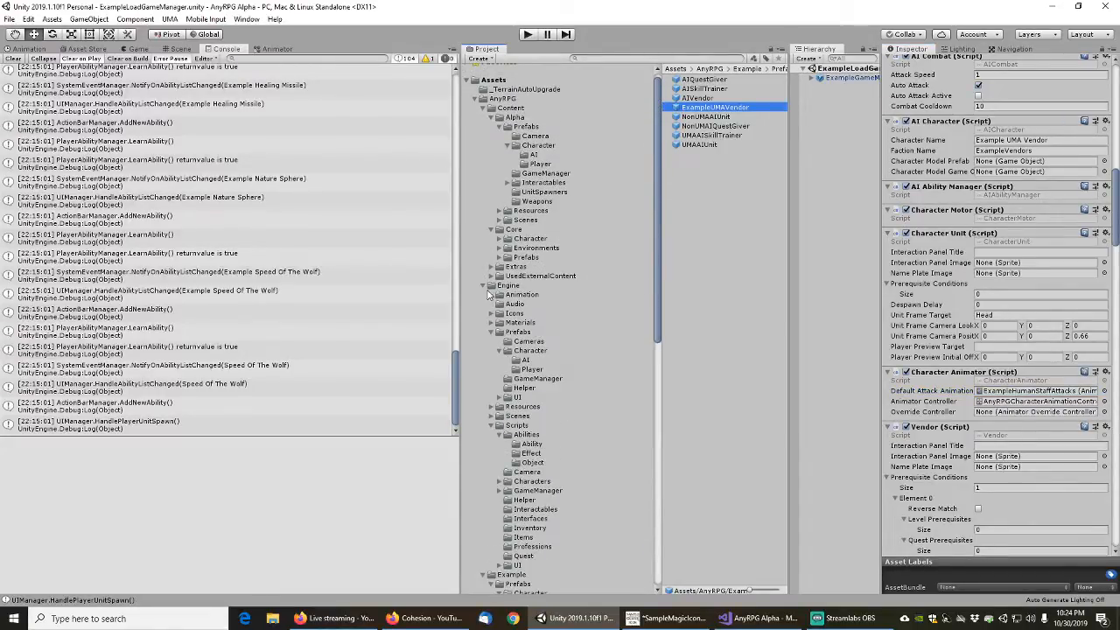
click(502, 351)
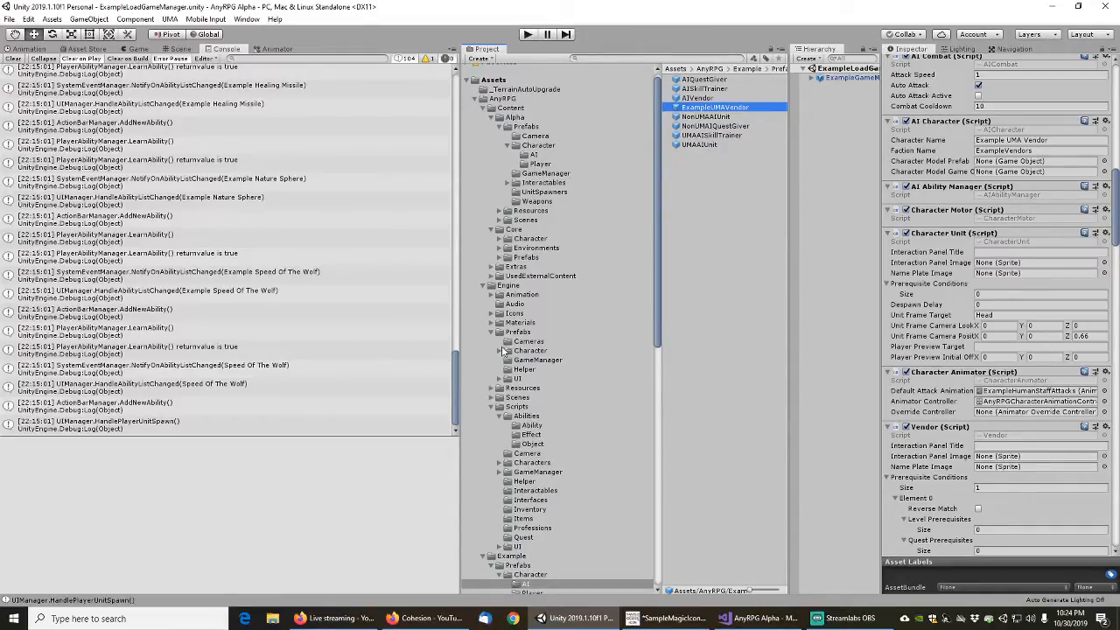
click(491, 406)
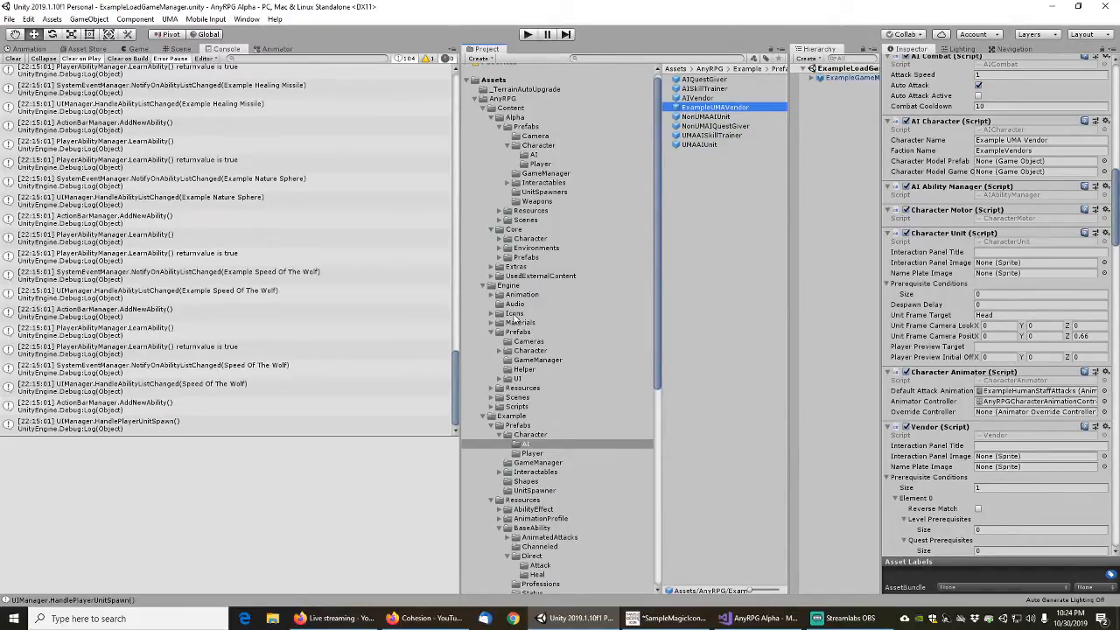
click(490, 388)
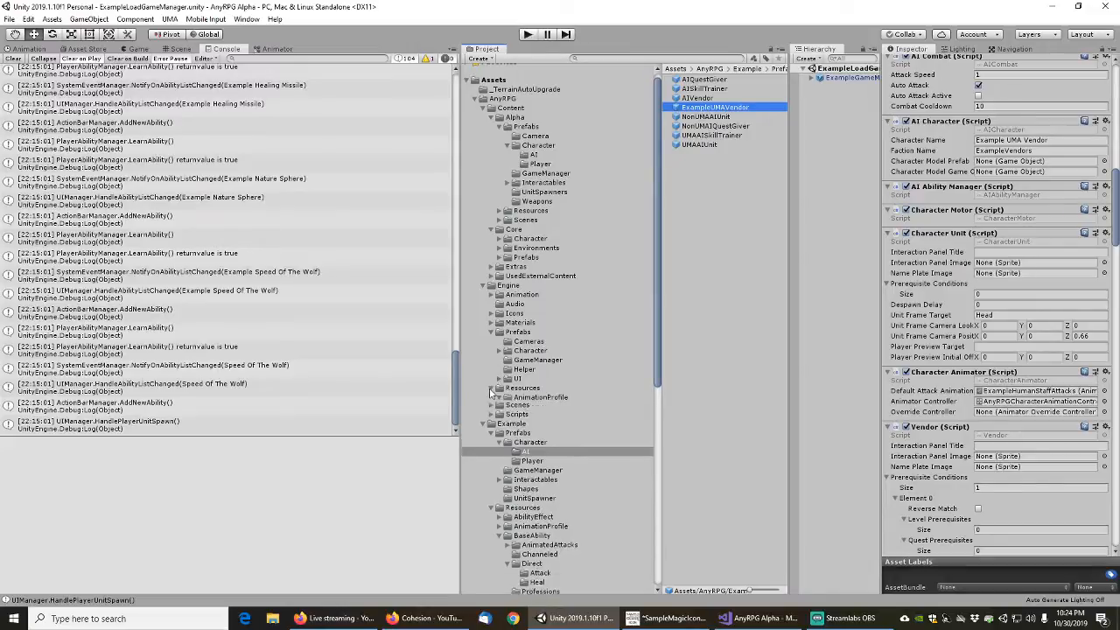
click(499, 397)
click(536, 407)
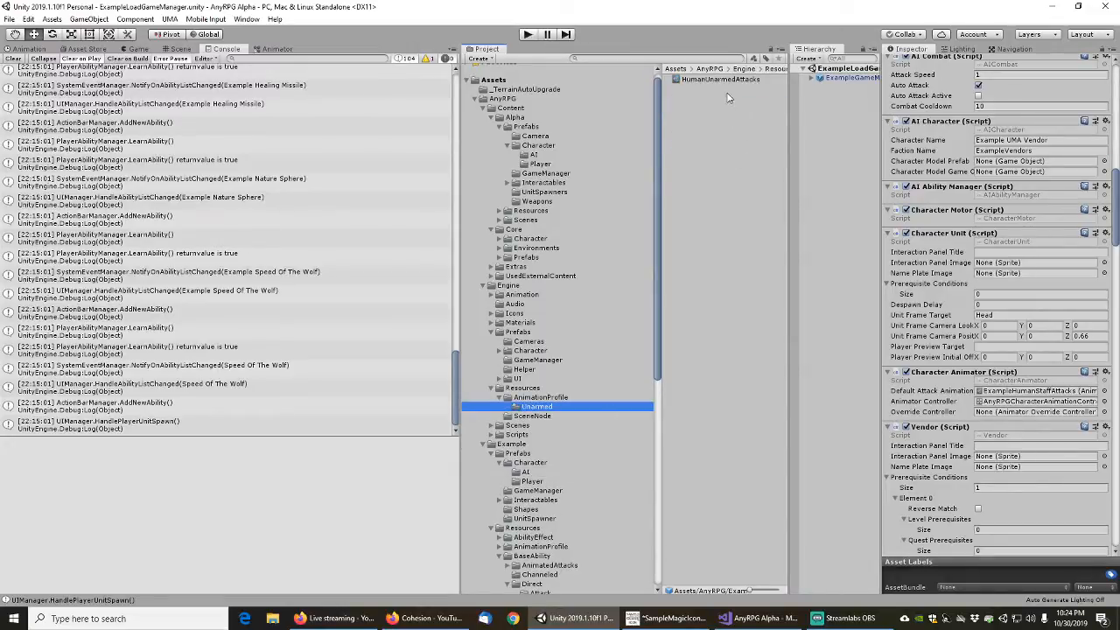
Duplicate the Engine's Unarmed animation profile folder and move the copy into Example/Resources/AnimationProfile
scroll(555, 305, down, 10)
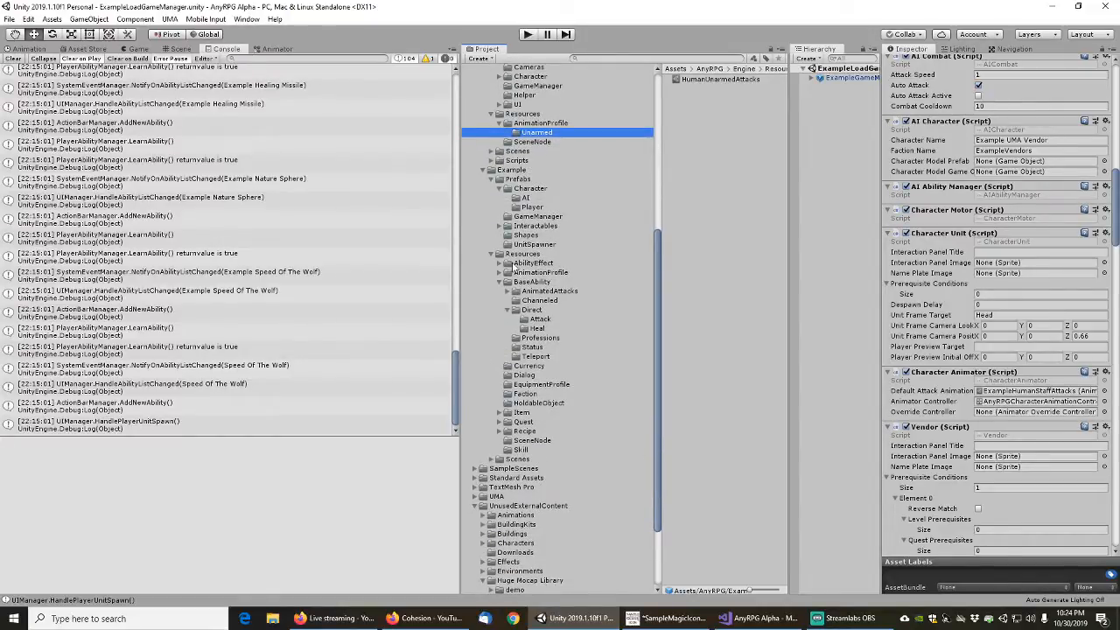
click(502, 272)
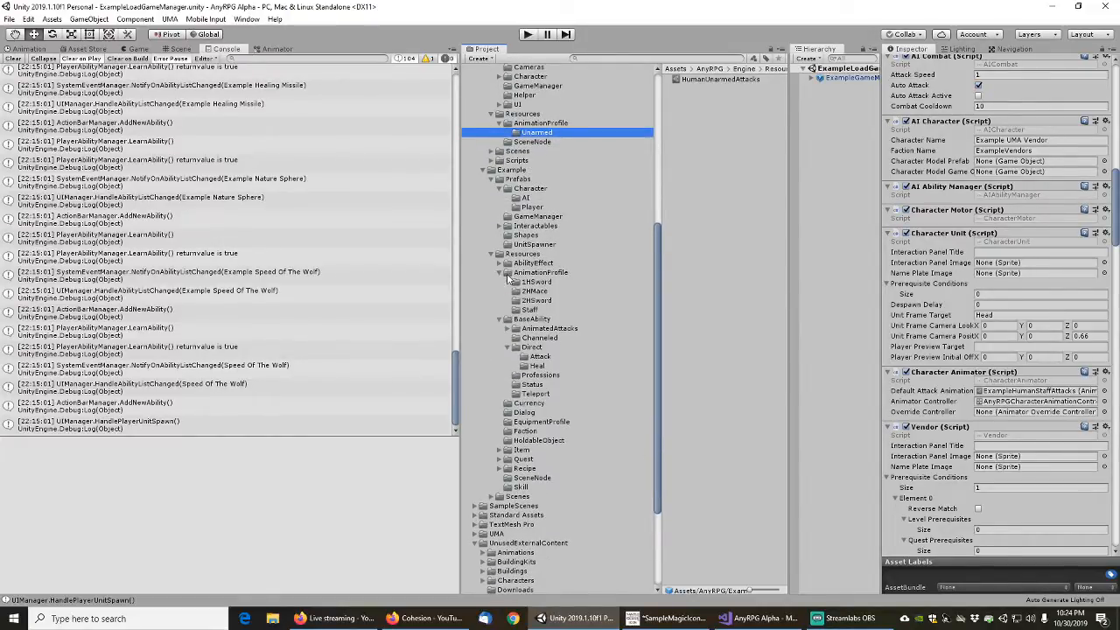
click(541, 124)
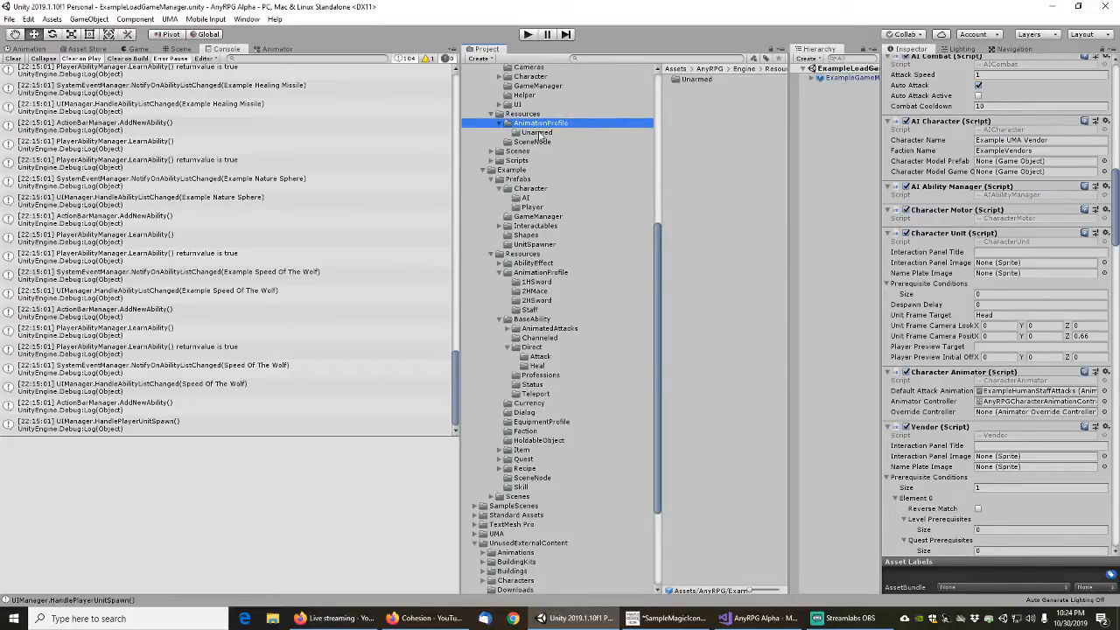
click(711, 80)
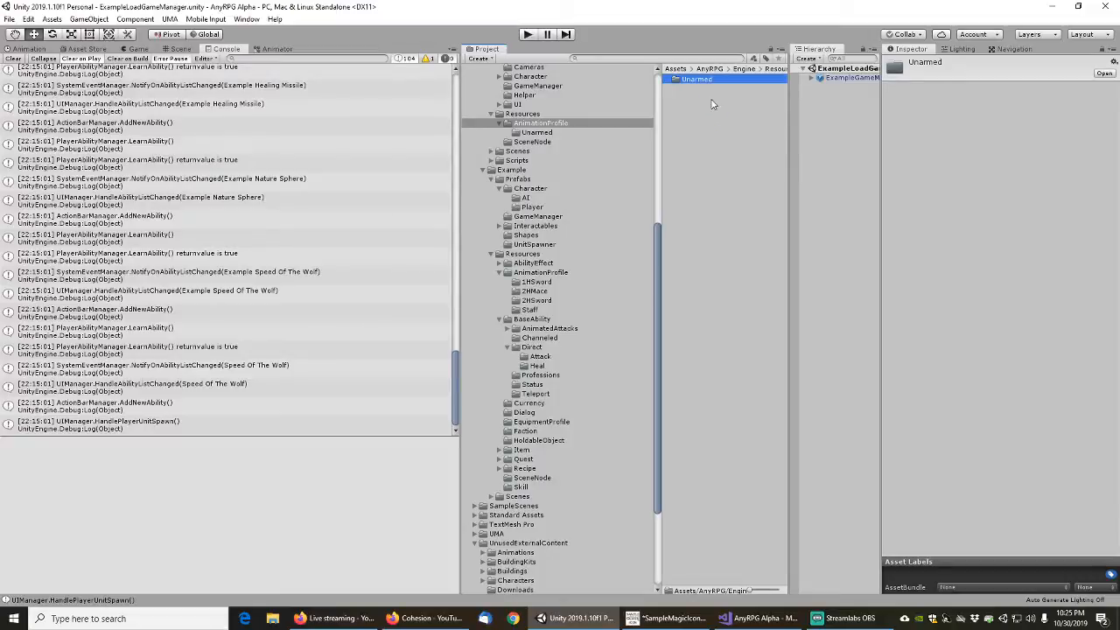
key(ctrl+d)
drag(699, 92, 553, 287)
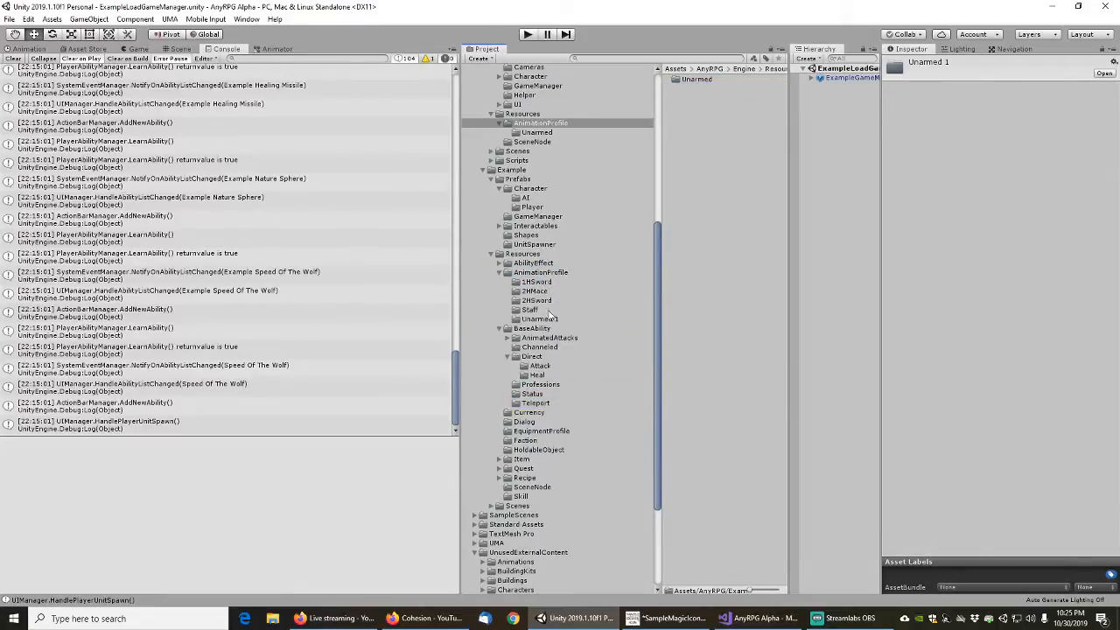
Rename the copied Unarmed 1 folder in Example/Resources/AnimationProfile to Unarmed
click(544, 318)
key(F2)
key(End)
key(shift+Left)
key(shift+Left)
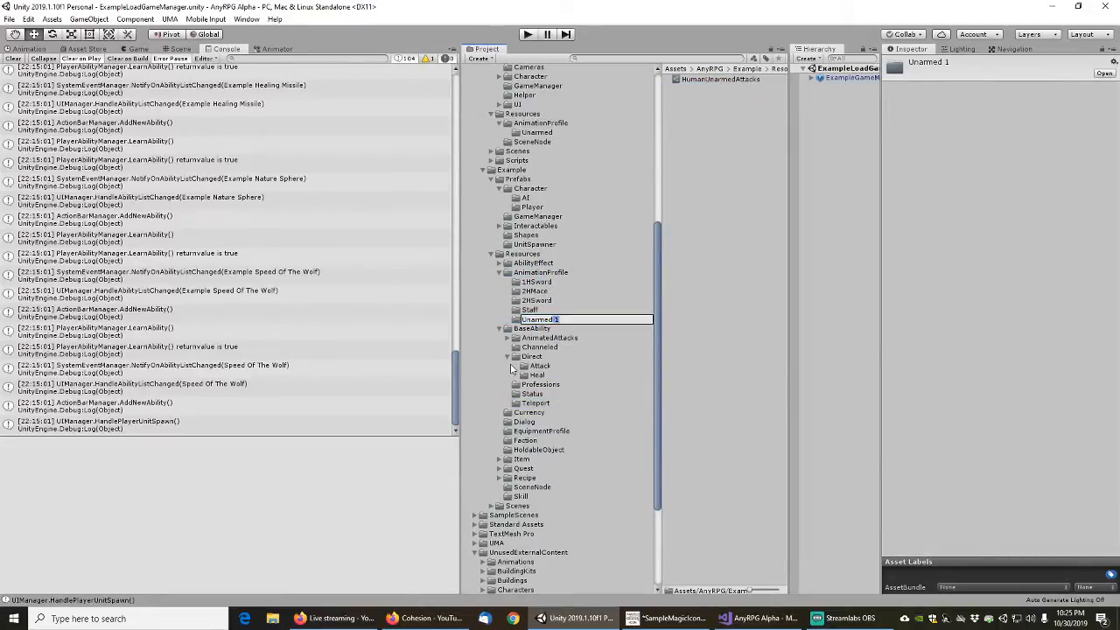
key(BackSpace)
key(Return)
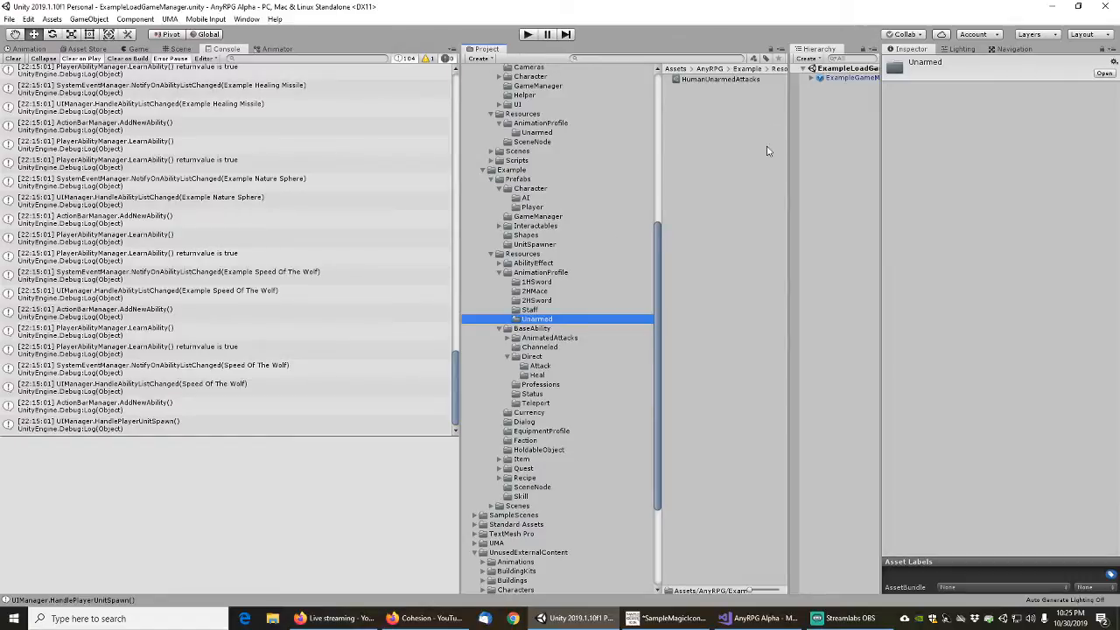
Rename the HumanUnarmedAttacks profile in the Example Unarmed folder to ExampleHumanUnarmedAttacks
click(714, 80)
key(F2)
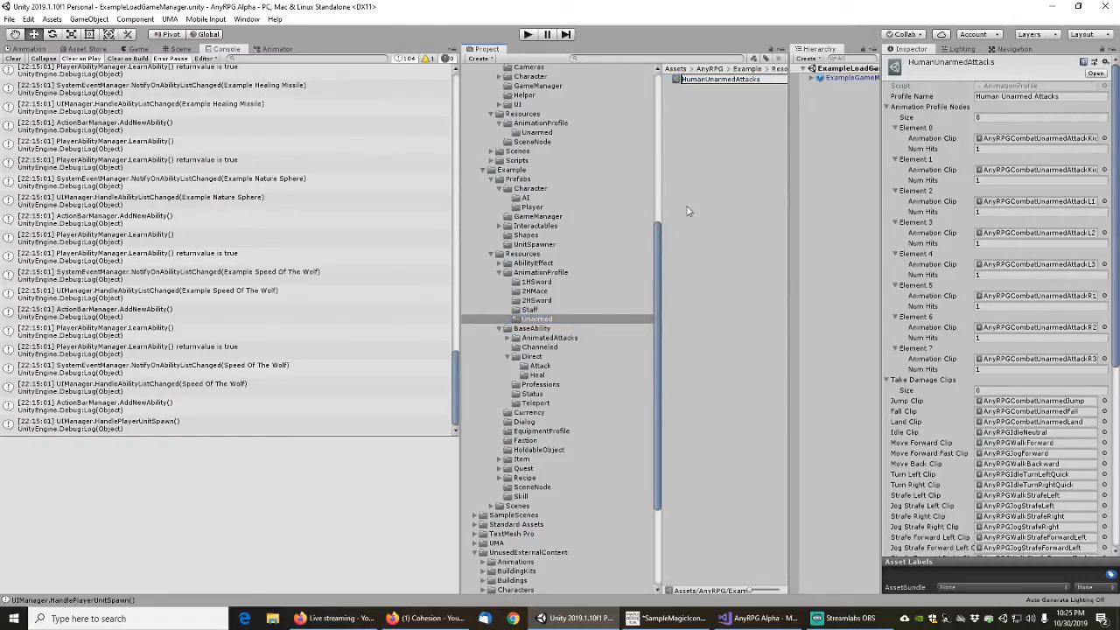
key(Home)
text(Examp)
key(Return)
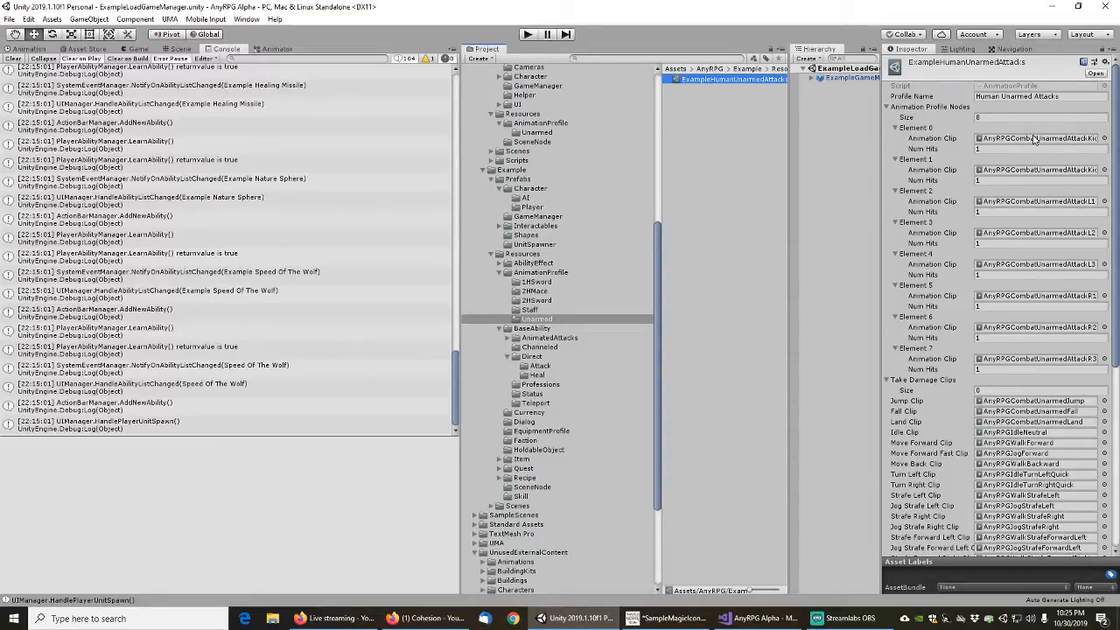
Set the profile's Element 0 animation clip to AnyRPGExampleLeftDownwardKneeKick and Element 1 to AnyRPGExampleLeftReversePunch
click(1104, 138)
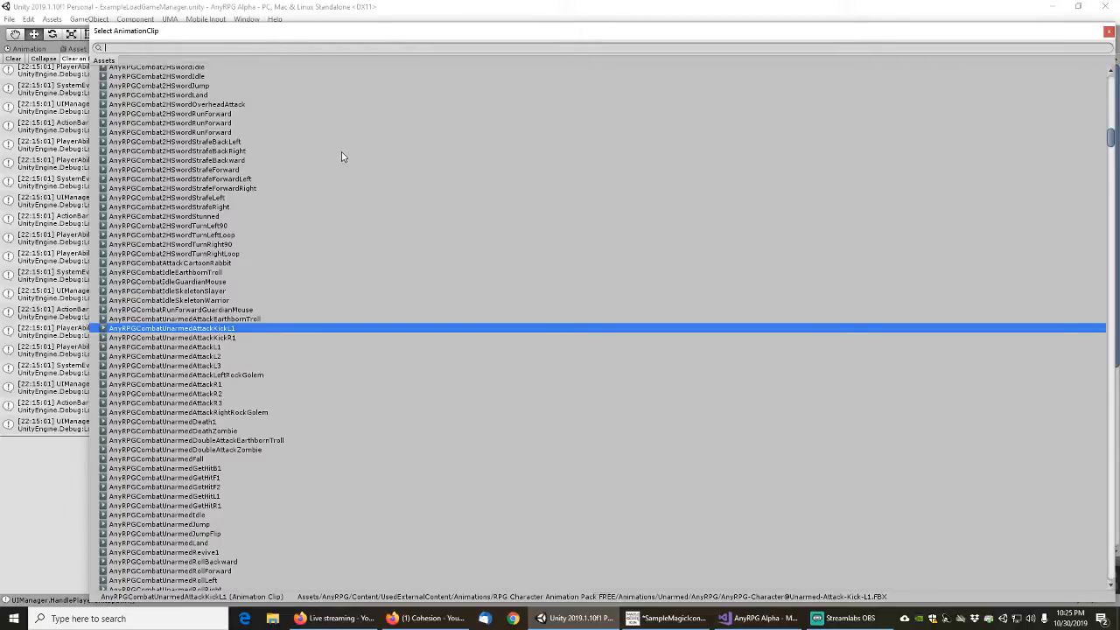
text(example)
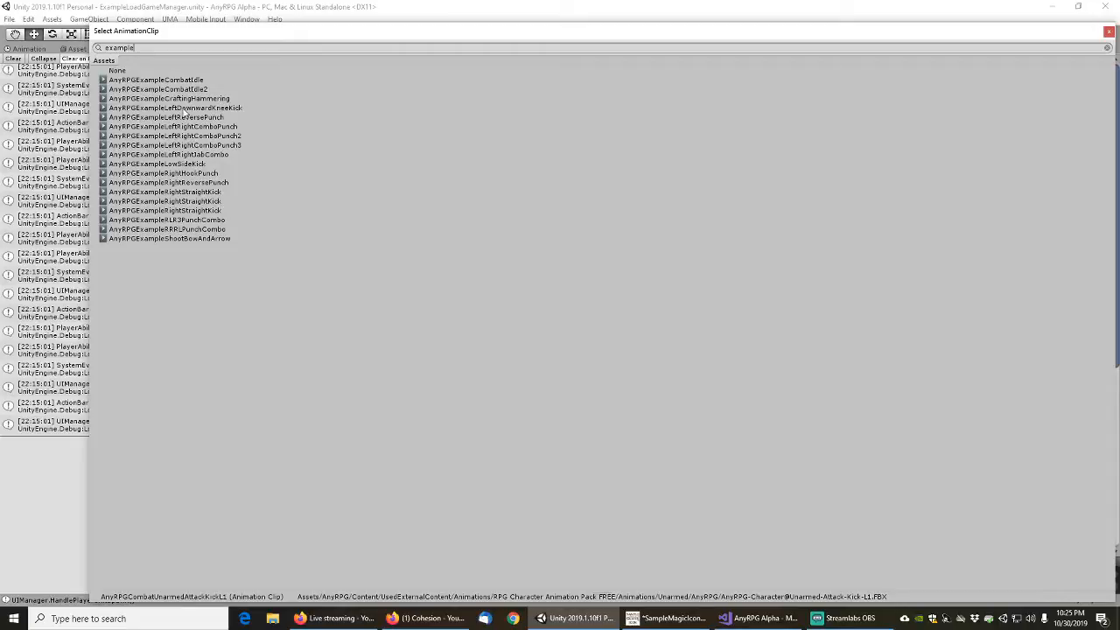
double_click(185, 108)
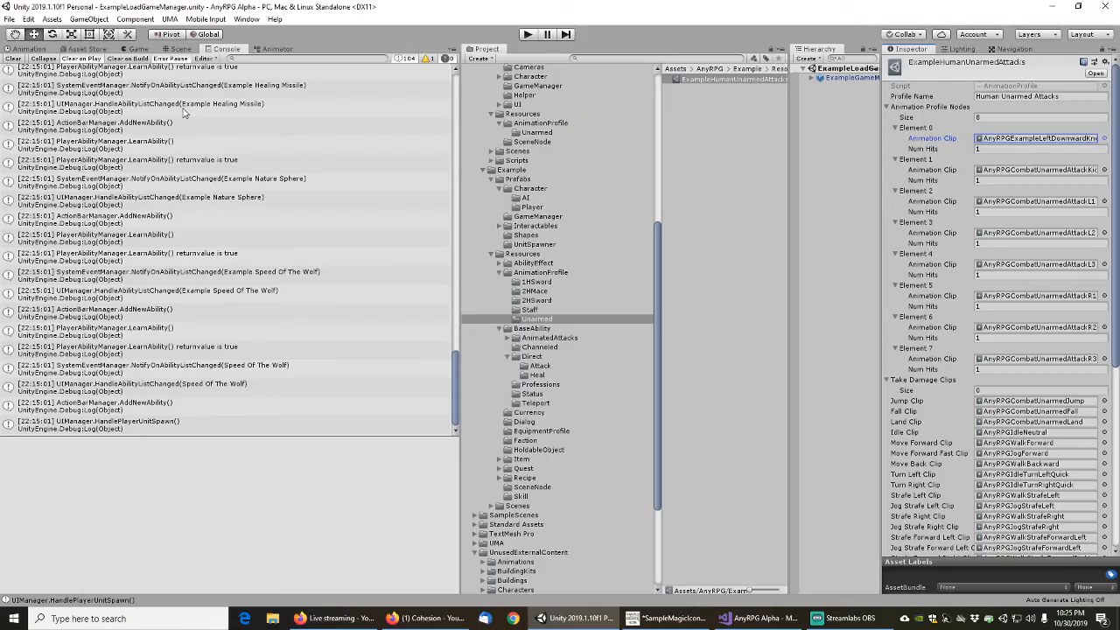
click(1104, 170)
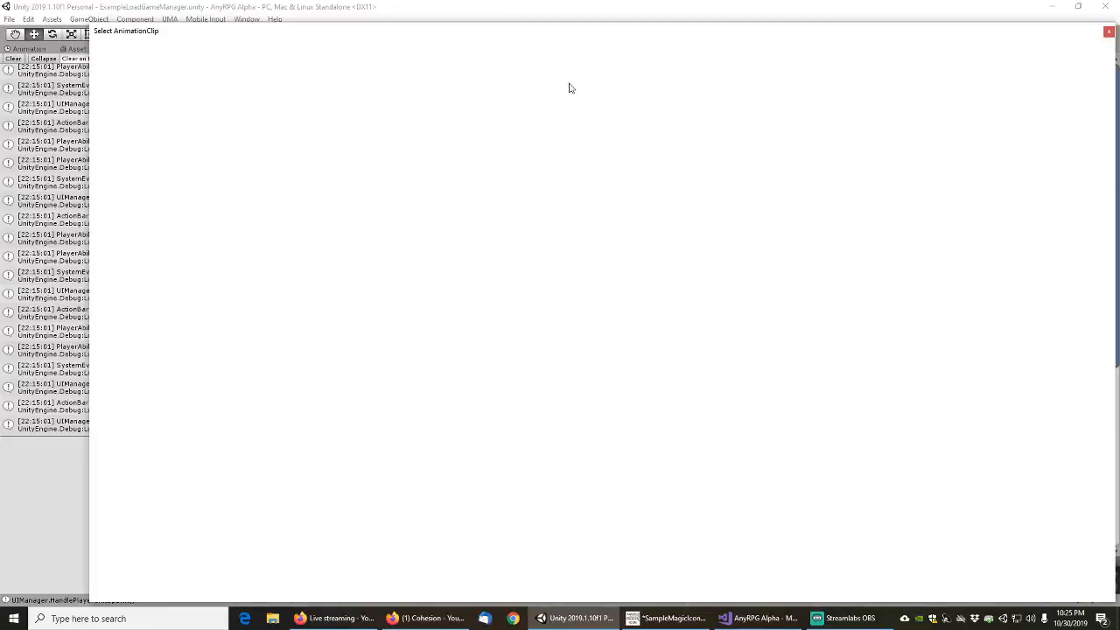
text(example)
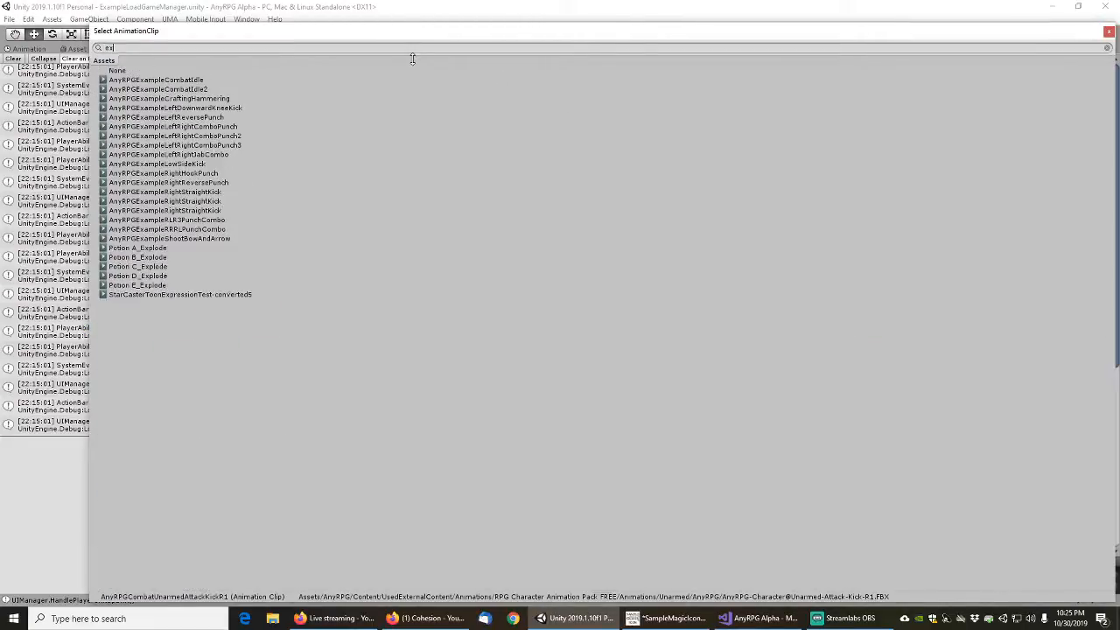
double_click(191, 118)
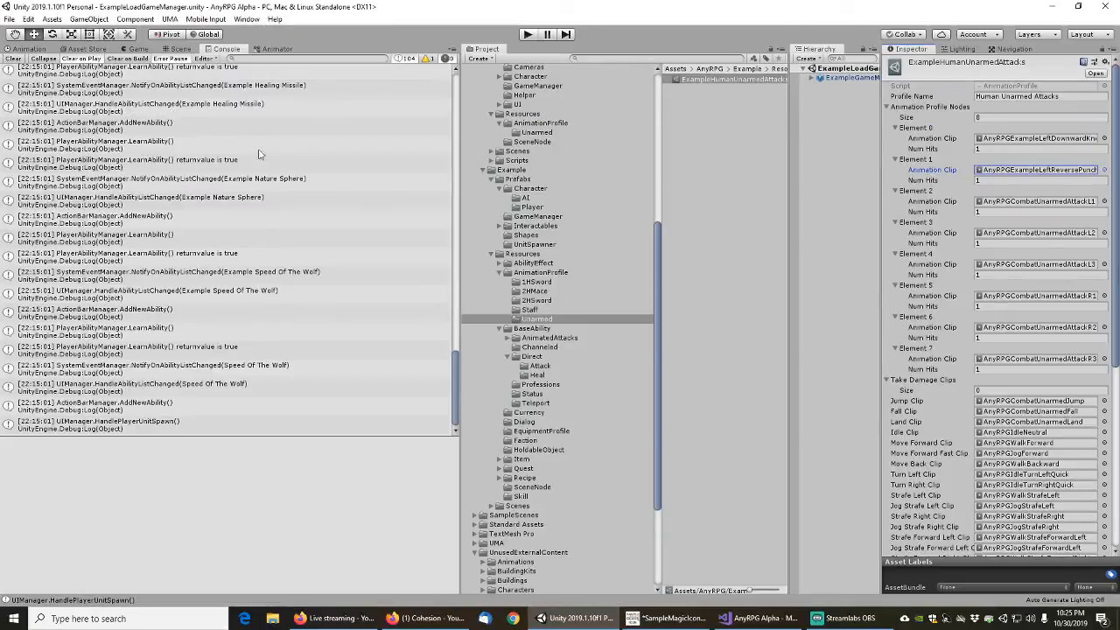
Assign AnyRPGExampleLowSideKick as the Element 2 animation clip and AnyRPGExampleRightHookPunch as the Element 3 clip
click(1105, 202)
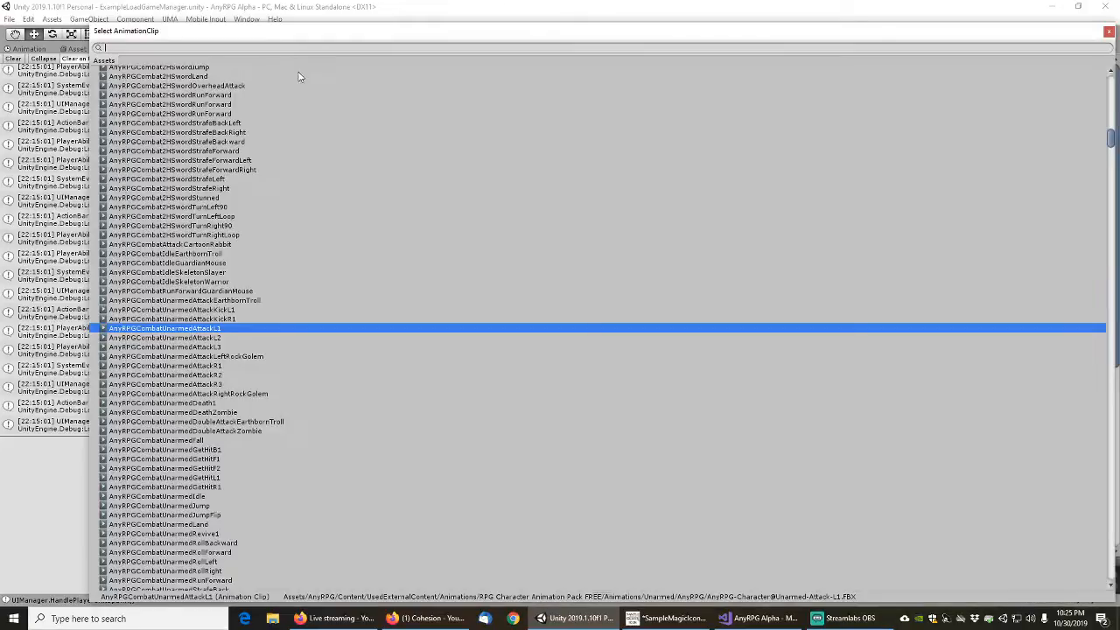
text(example)
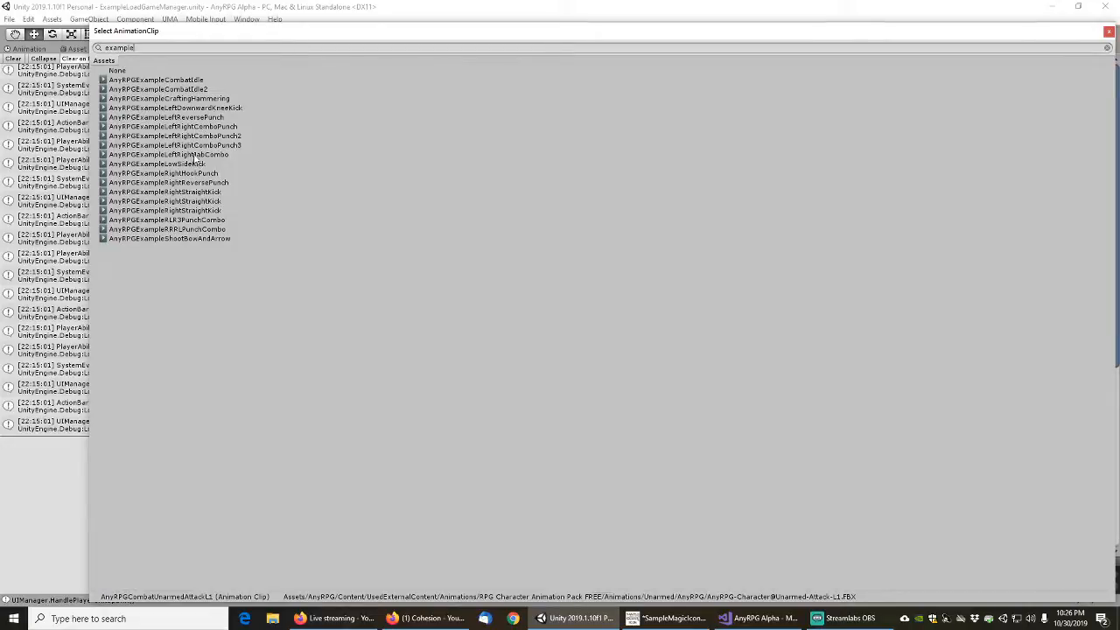
double_click(186, 164)
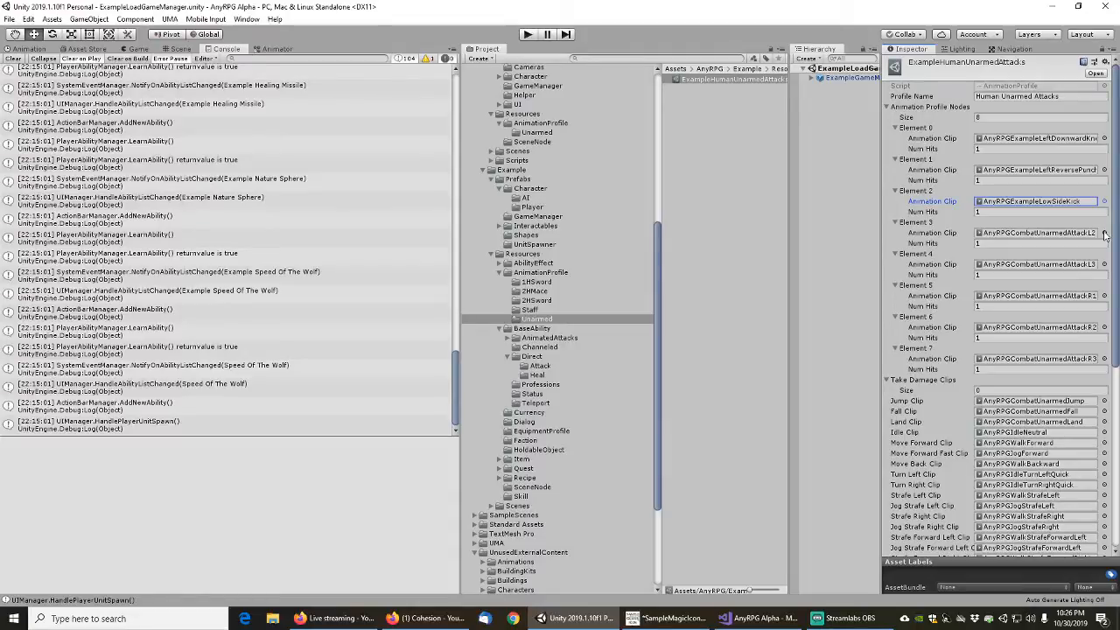
click(1104, 234)
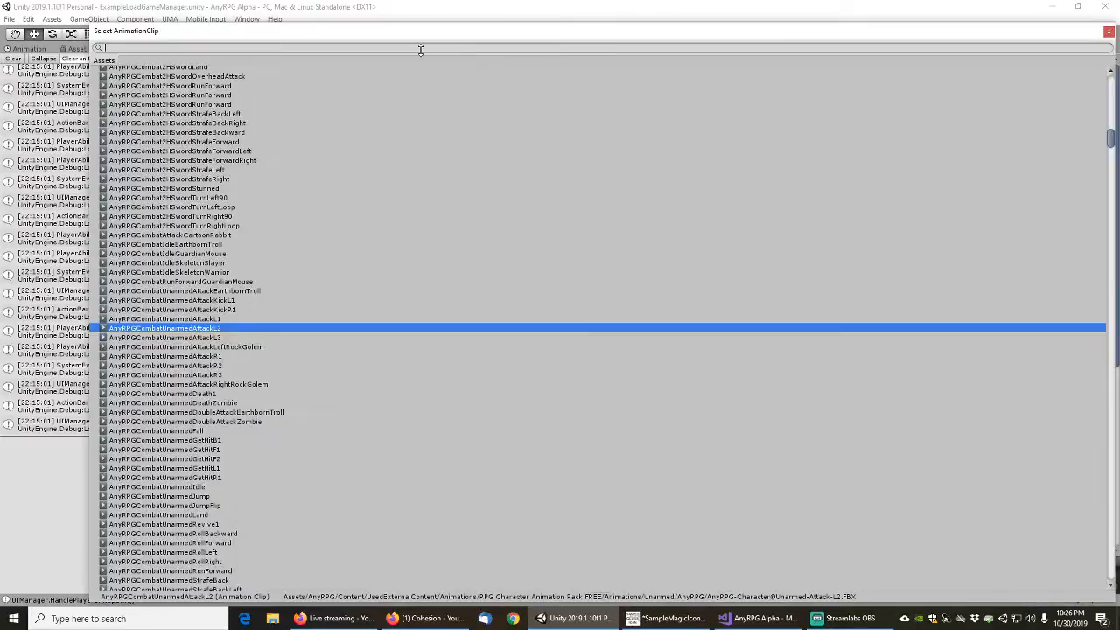
text(example)
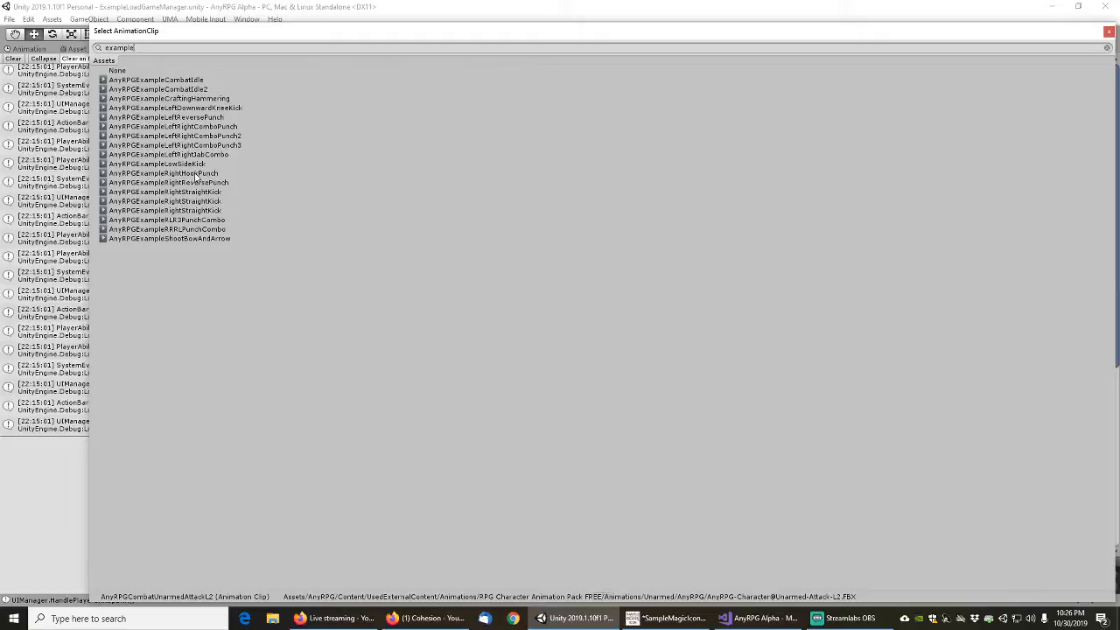
double_click(198, 175)
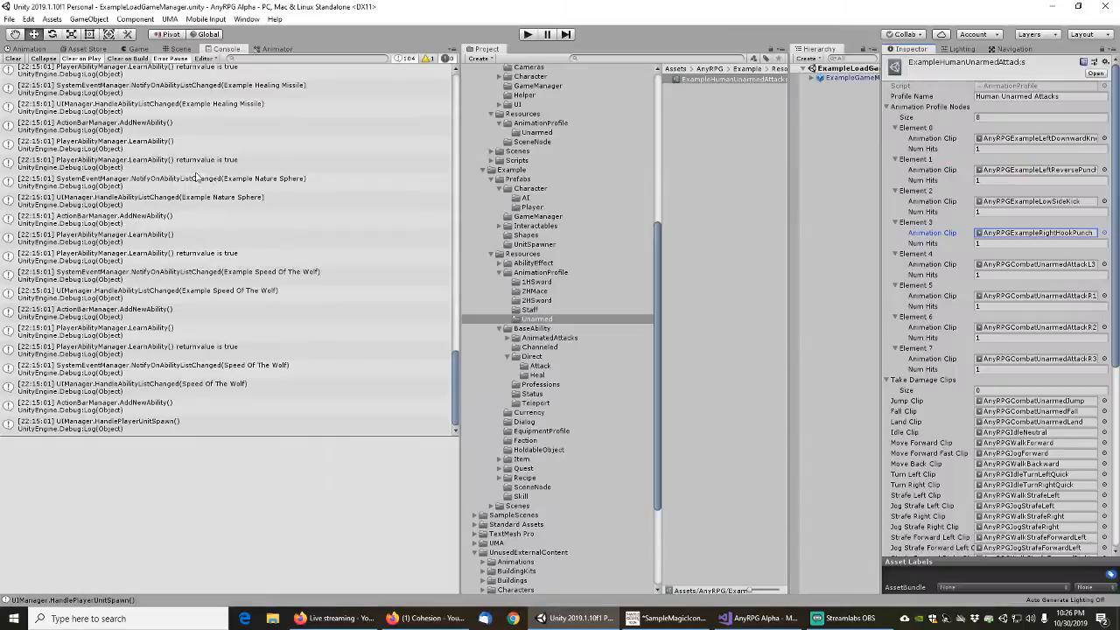
Assign AnyRPGExampleRightReversePunch as the Element 4 animation clip and the first AnyRPGExampleRightStraightKick as the Element 5 clip
click(1106, 267)
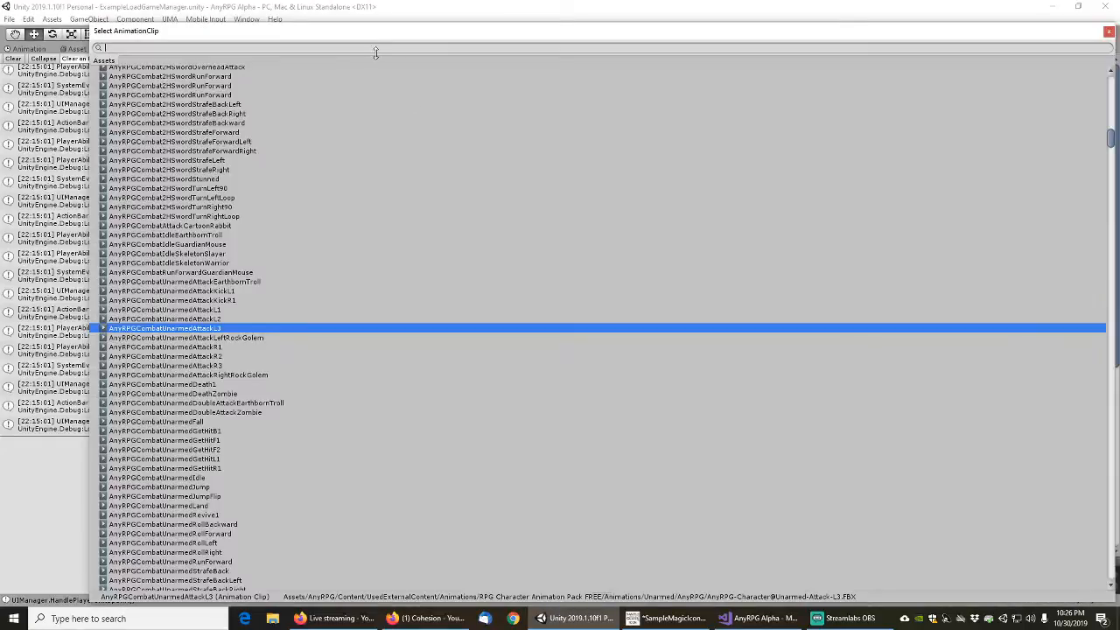
text(example)
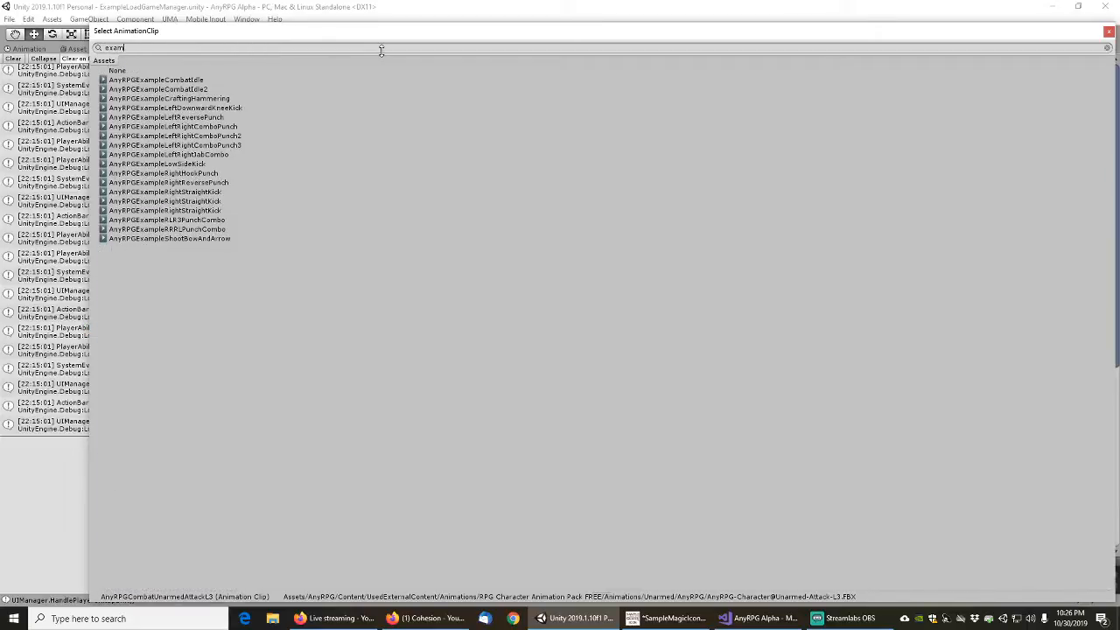
double_click(195, 182)
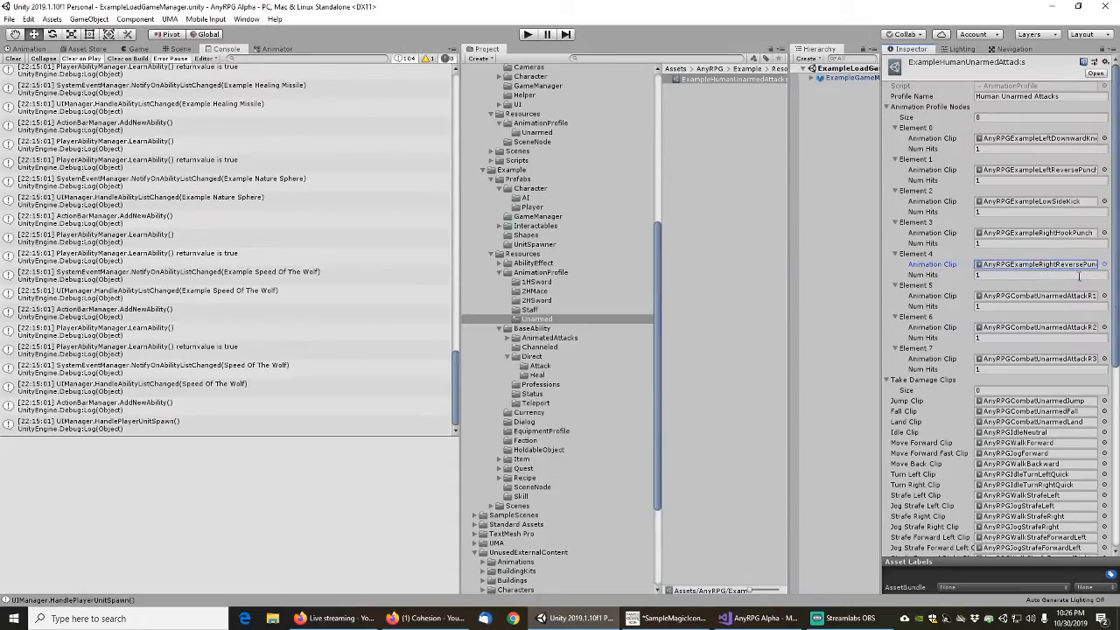
click(1105, 295)
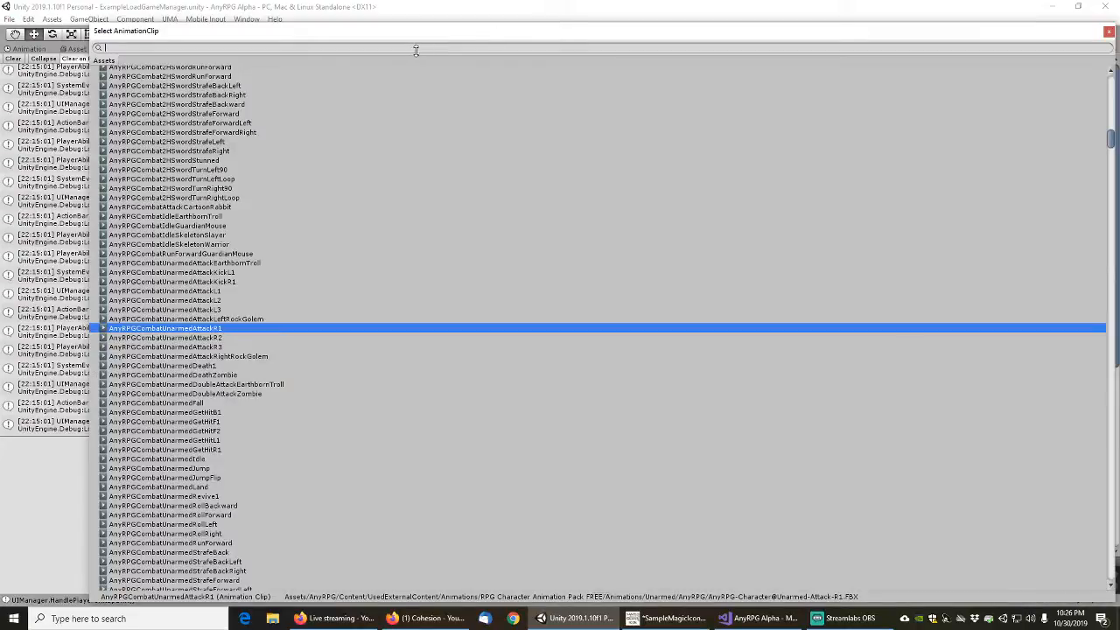
text(example)
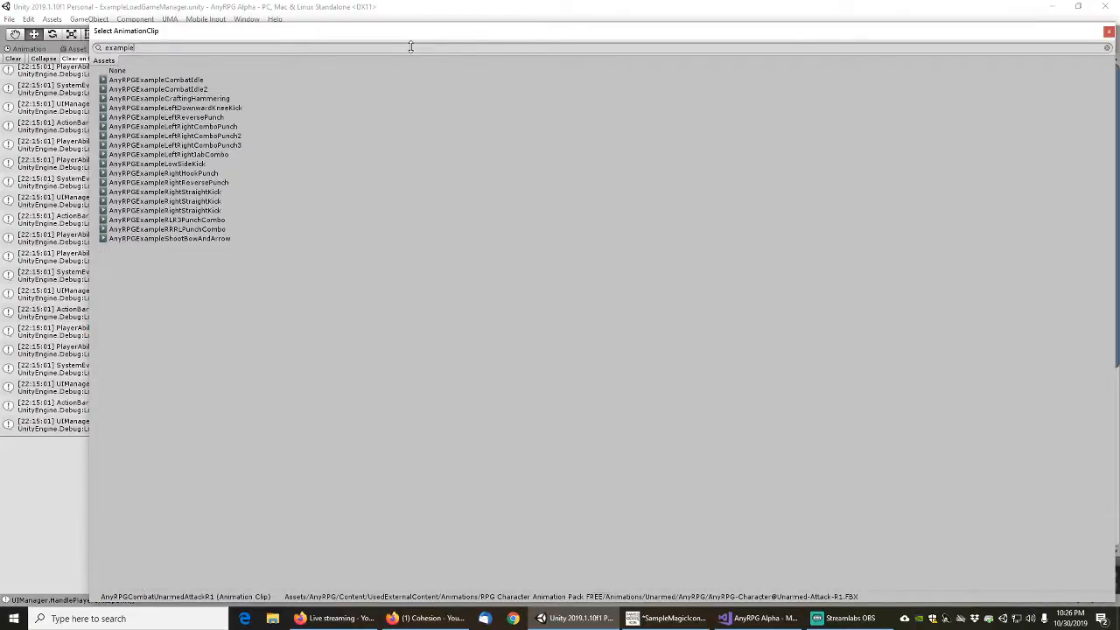
double_click(191, 192)
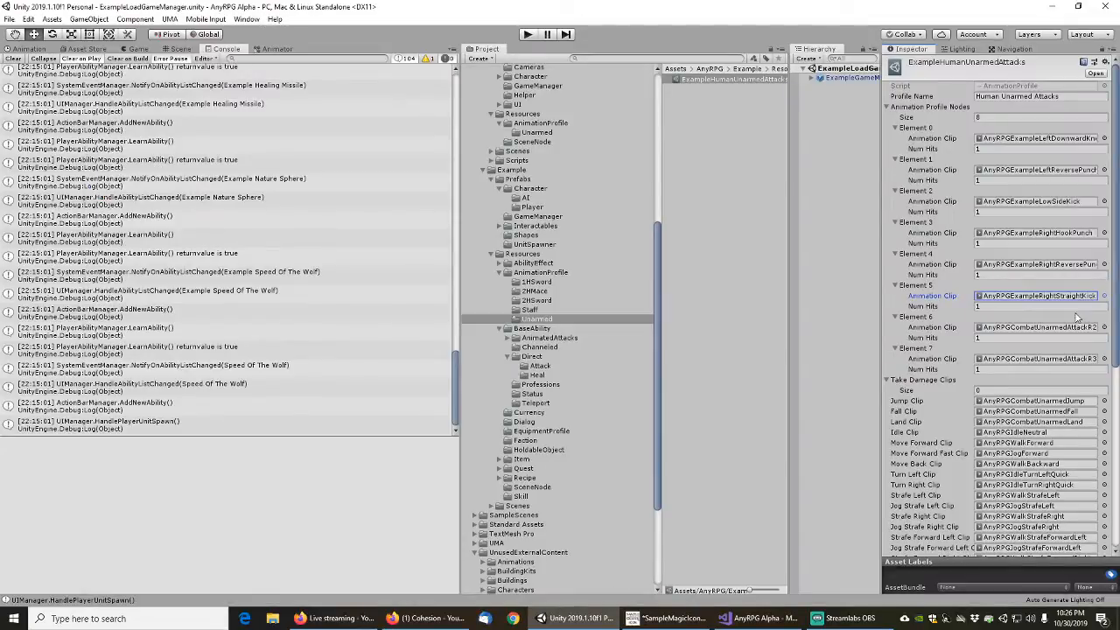
Delete Elements 6 and 7, the unarmed R2 and R3 attacks, from the Animation Profile Nodes
click(1104, 328)
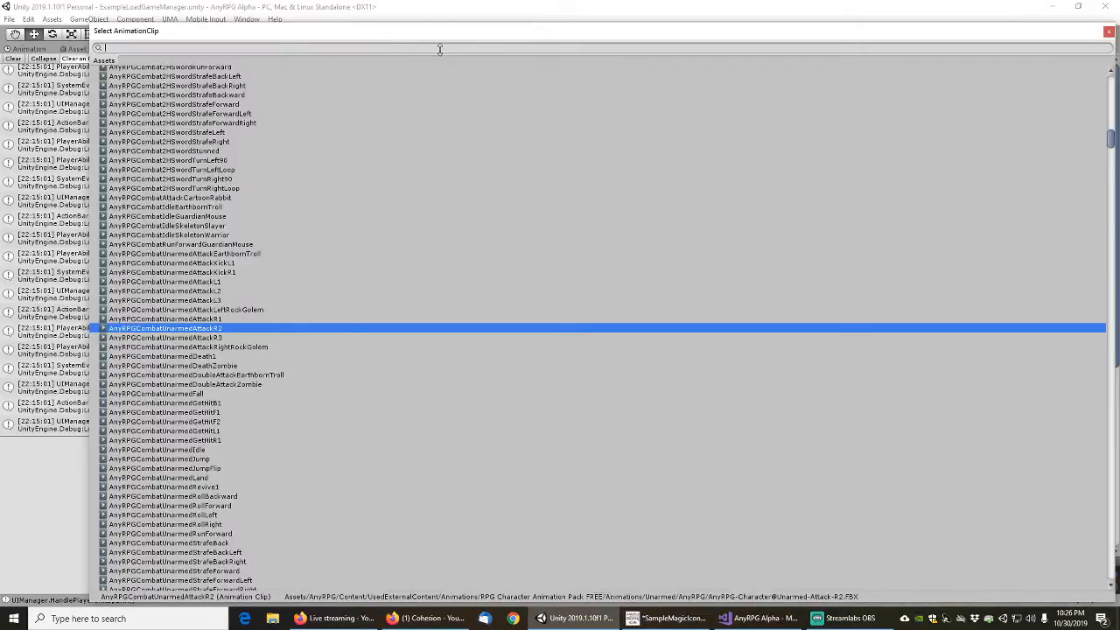
click(1108, 31)
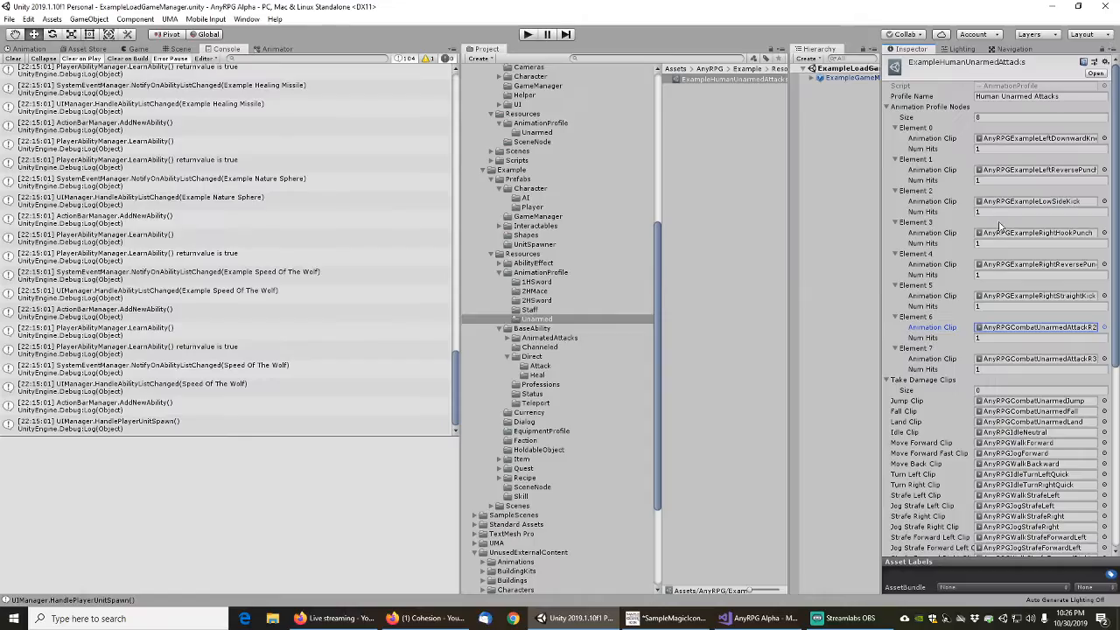
right_click(926, 324)
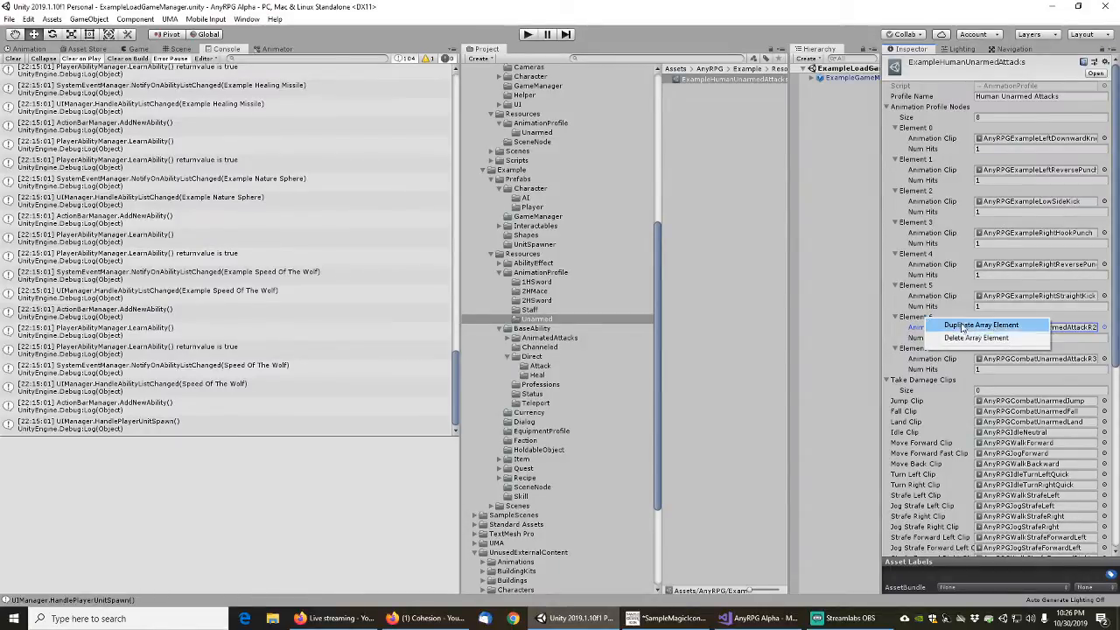
click(967, 342)
right_click(925, 324)
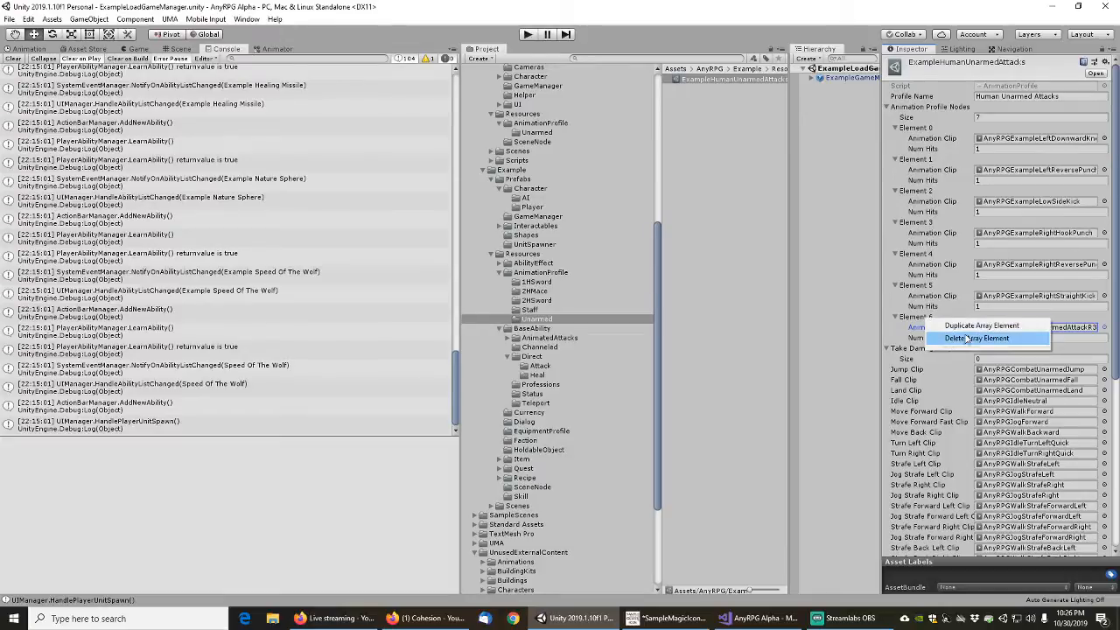
click(966, 341)
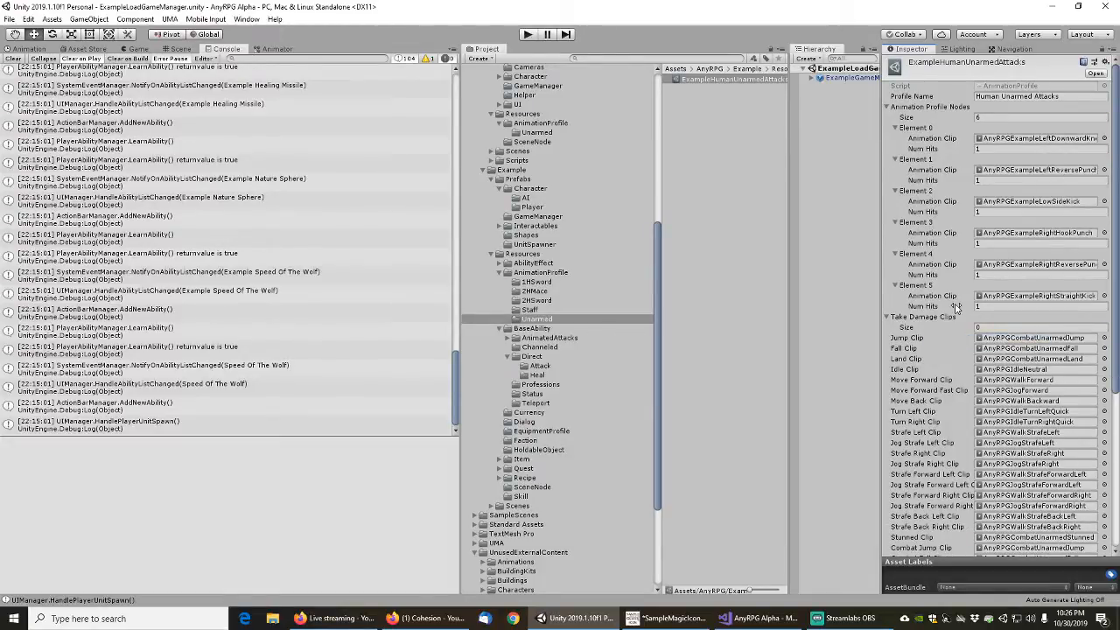
Locate the Move Forward clip's source asset, widen the property area and set the Combat Idle Clip to AnyRPGExampleCombatIdle2
scroll(915, 369, down, 3)
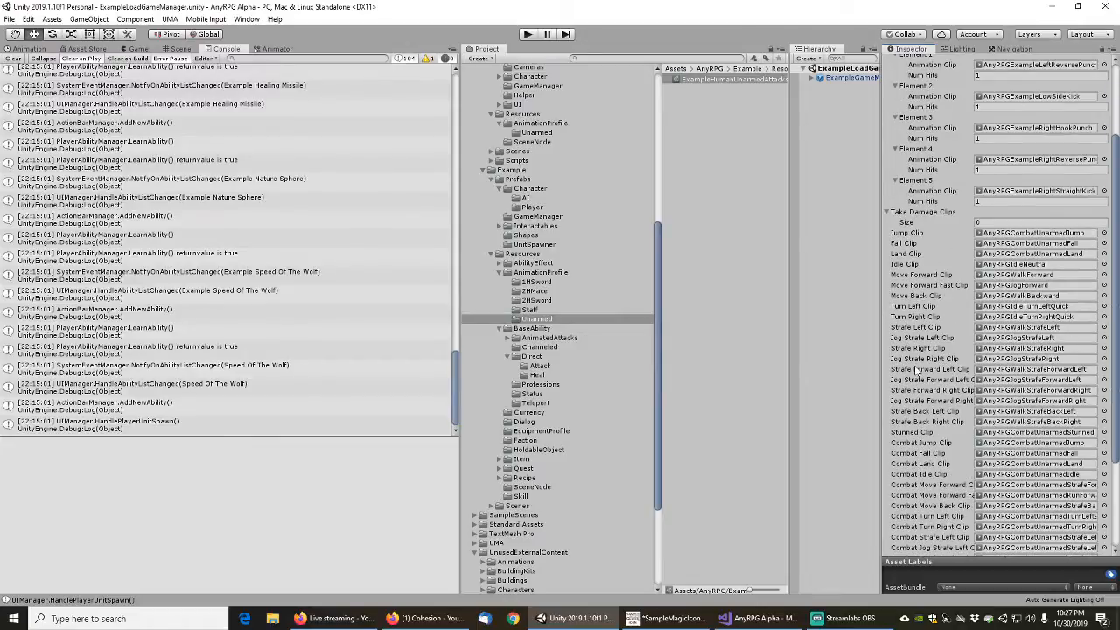
scroll(917, 369, down, 4)
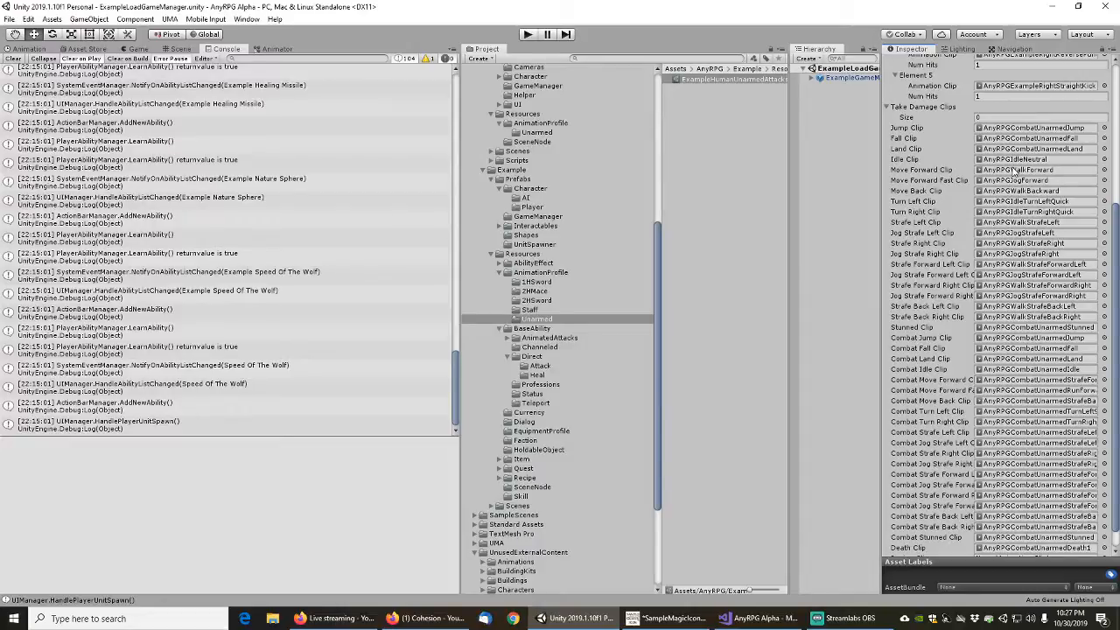
click(1013, 171)
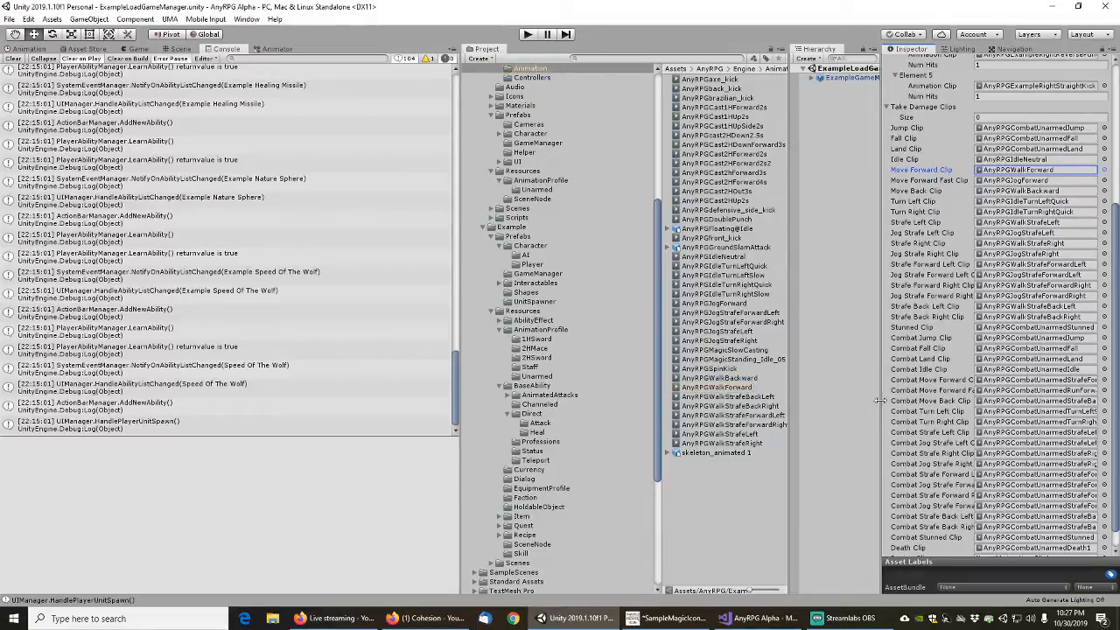
drag(880, 400, 829, 400)
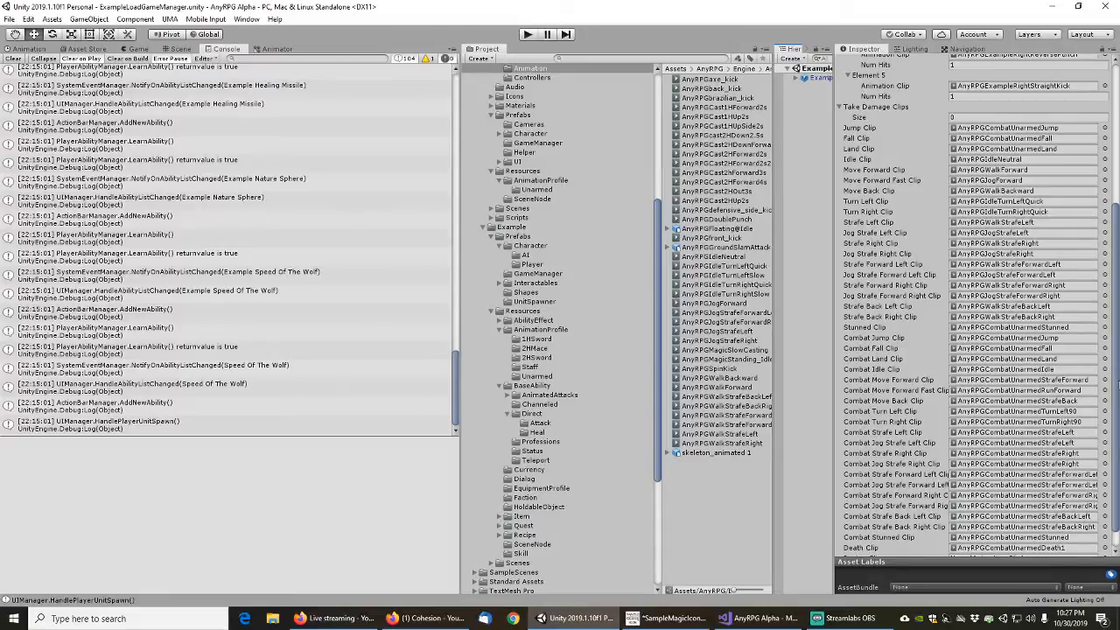
click(1105, 370)
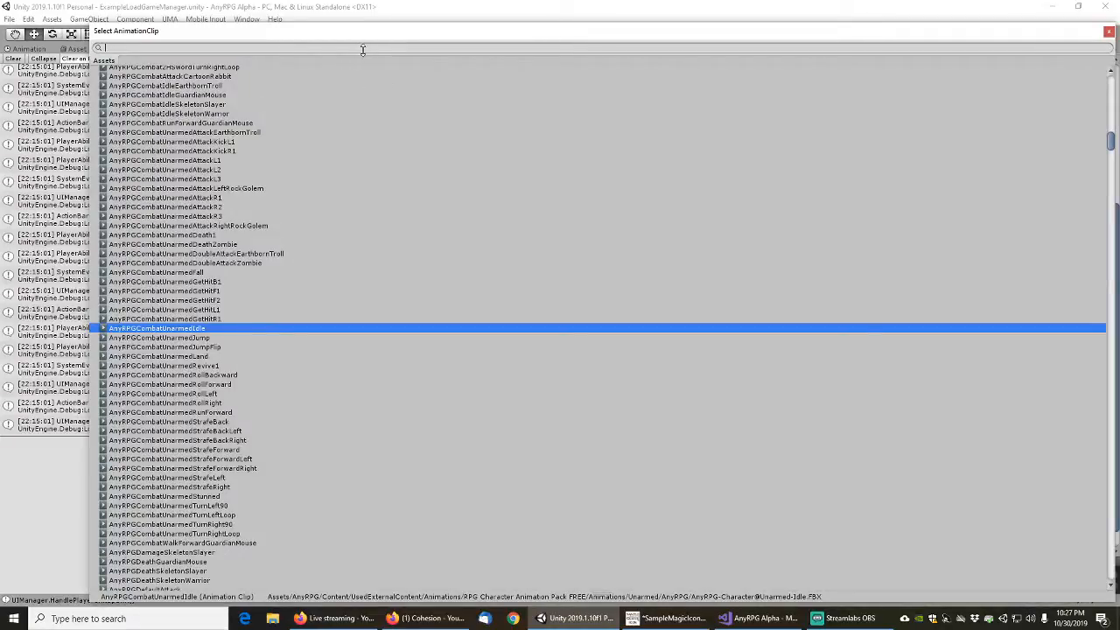
text(example)
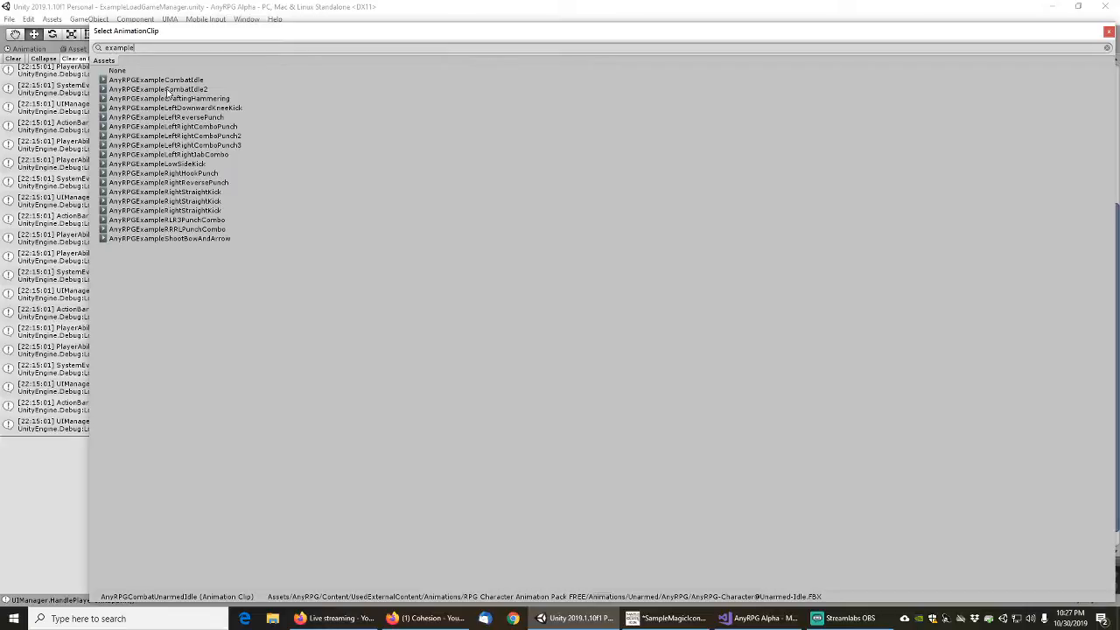
double_click(171, 89)
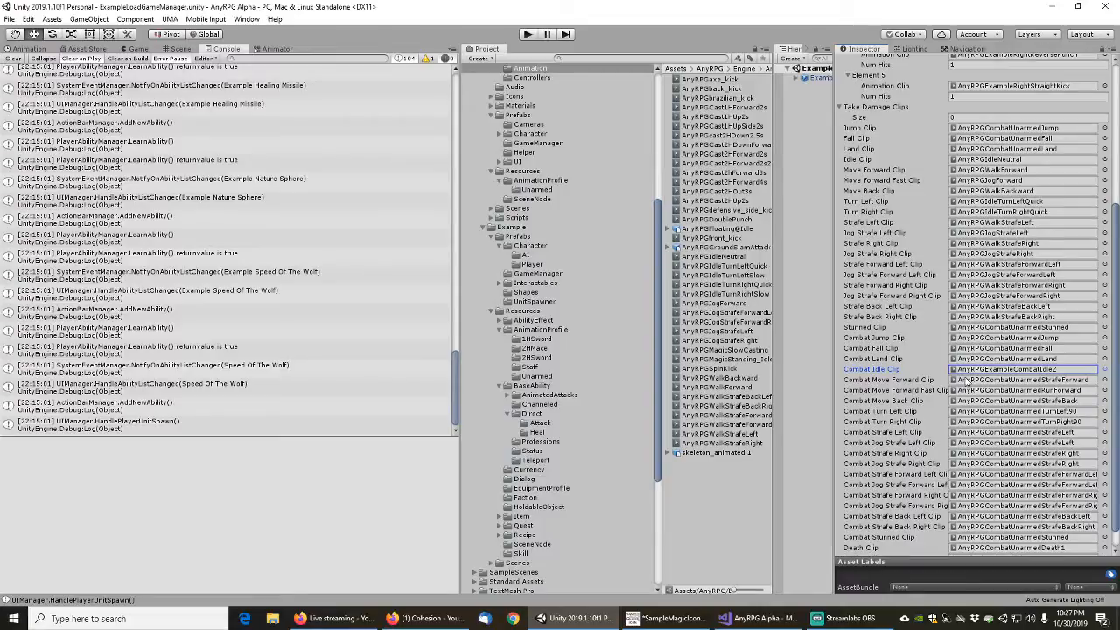
Assign AnyRPGWalkForward, AnyRPGJogForward and AnyRPGWalkBackward as the Combat Move Forward, Combat Move Forward Fast and Combat Move Back clips
click(983, 171)
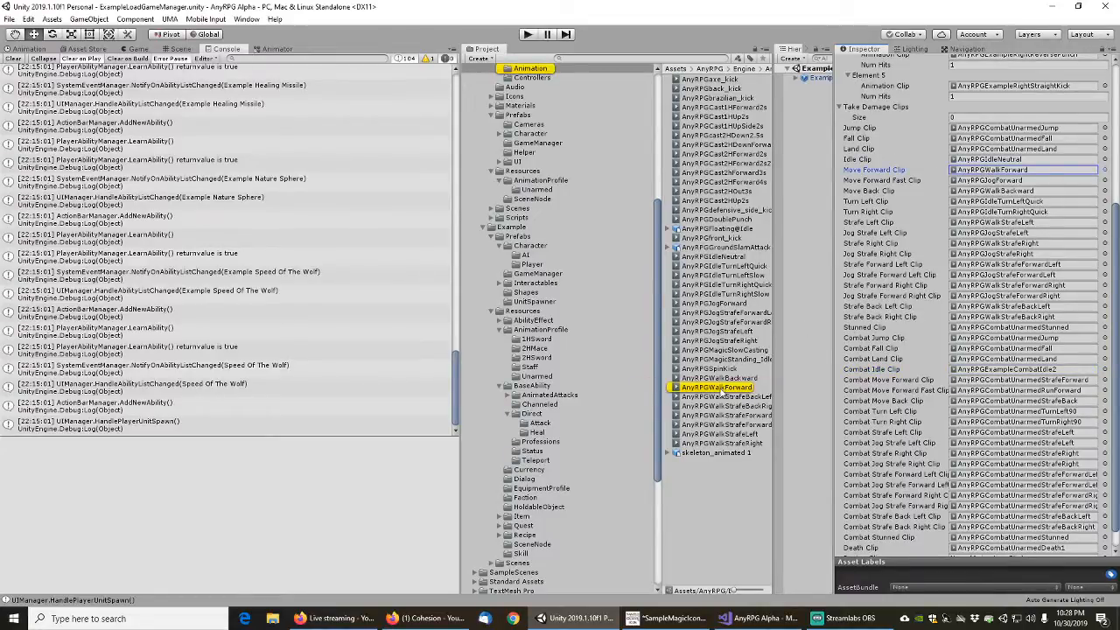
click(969, 382)
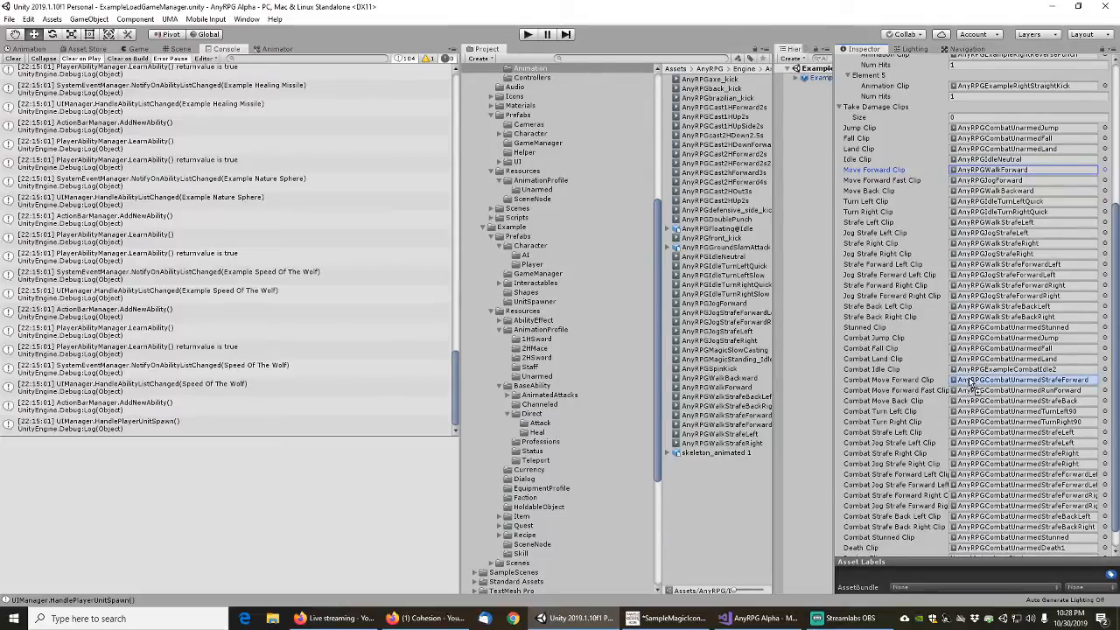
key(ctrl+v)
click(998, 180)
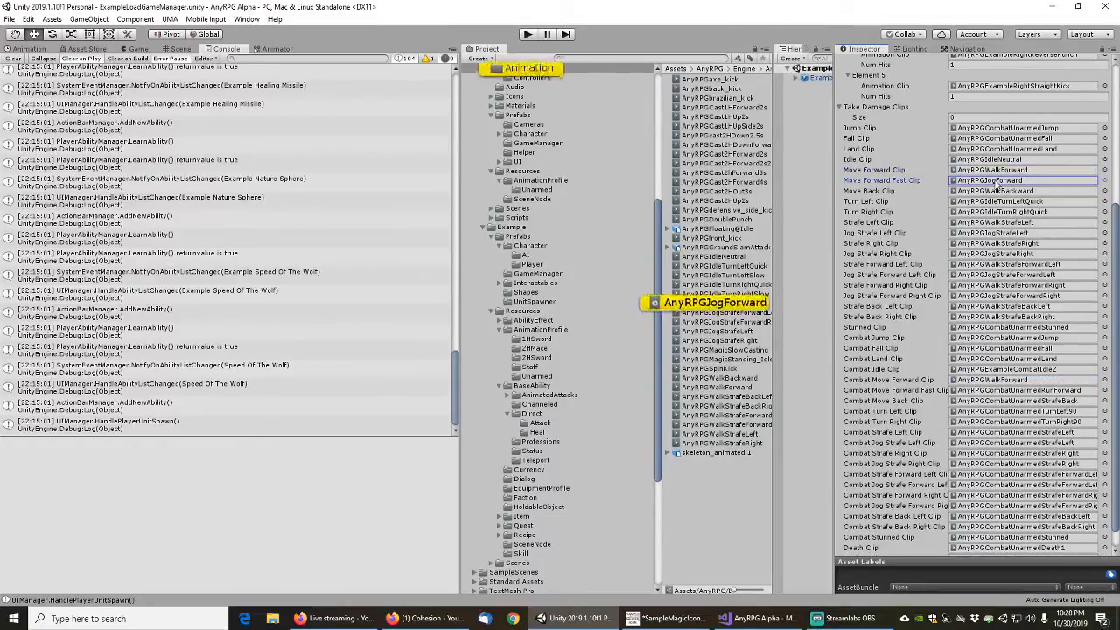
click(711, 305)
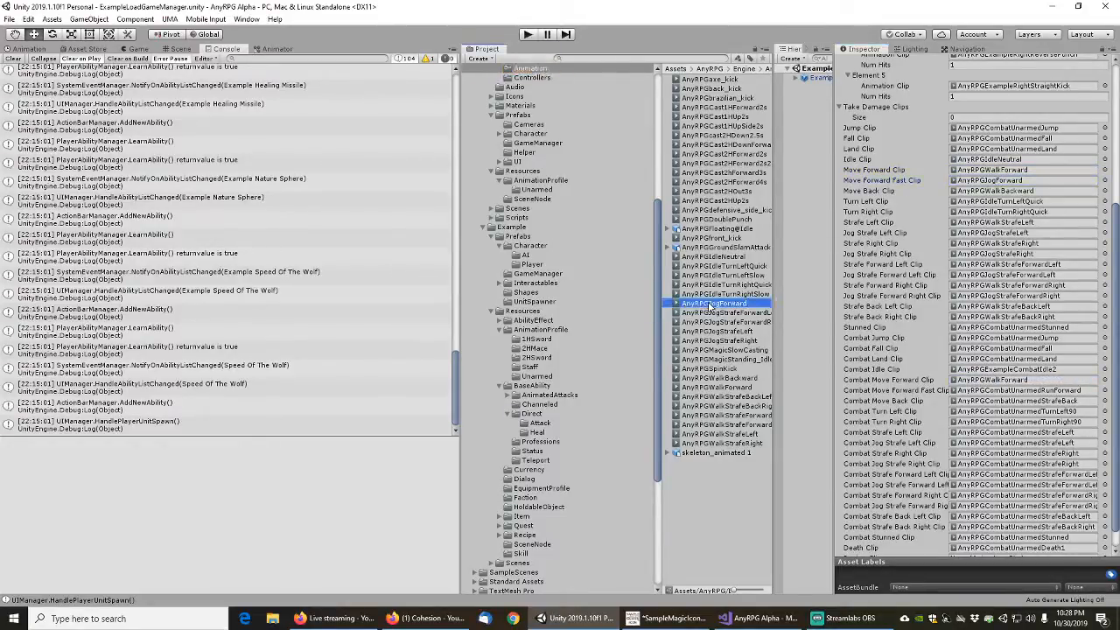
drag(710, 305, 973, 393)
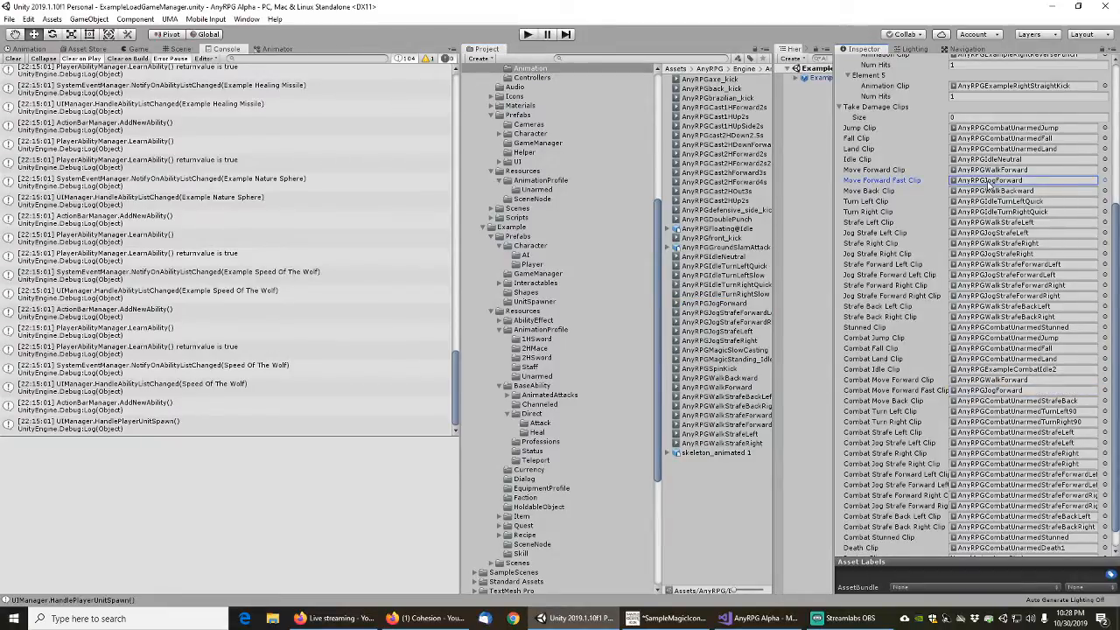
click(991, 191)
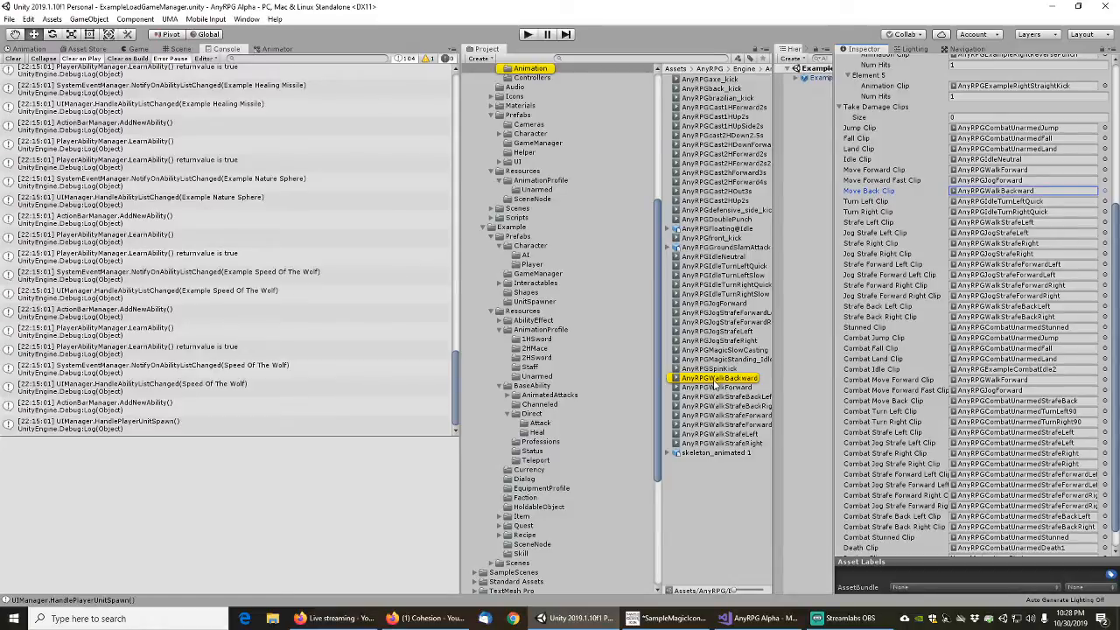
drag(716, 380, 978, 407)
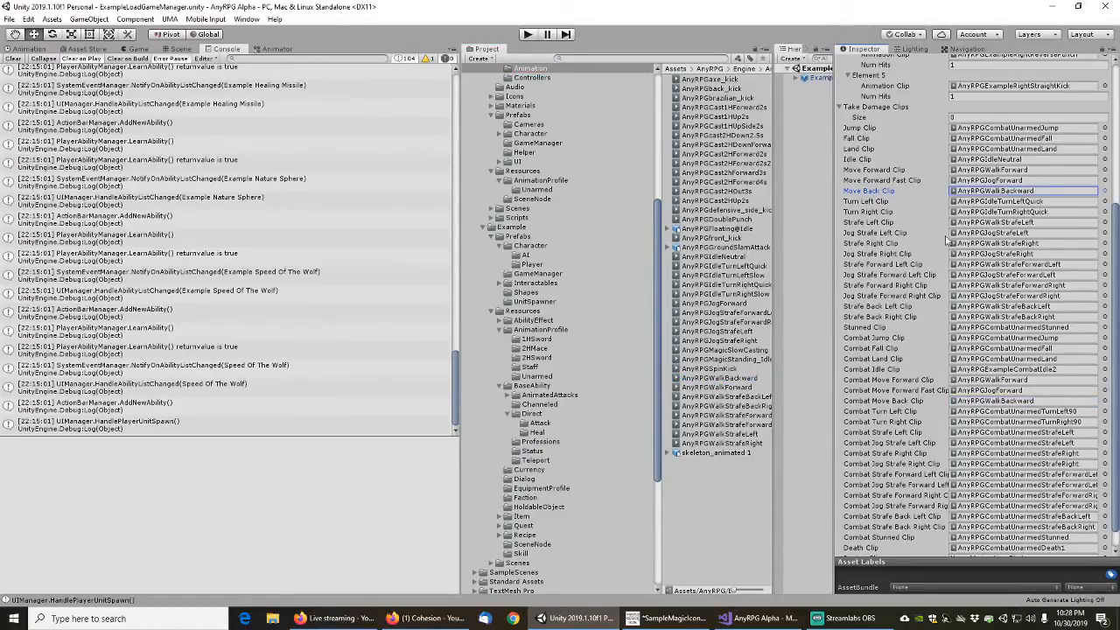
Assign AnyRPGIdleTurnLeftQuick as the Combat Turn Left Clip and AnyRPGIdleTurnRightQuick as the Combat Turn Right Clip
click(977, 203)
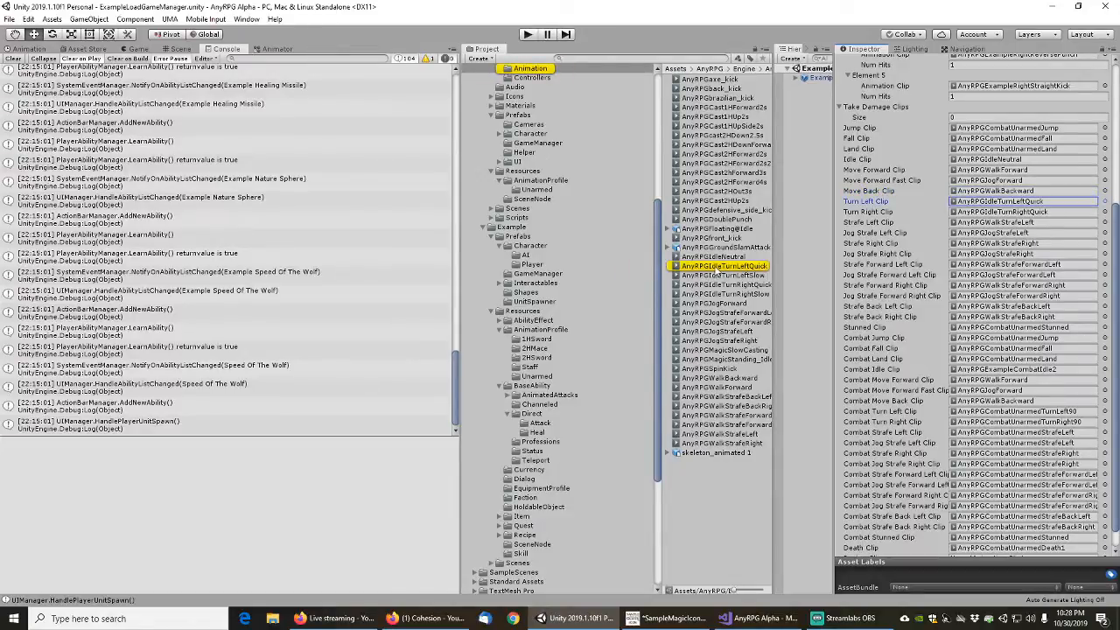
drag(911, 372, 974, 417)
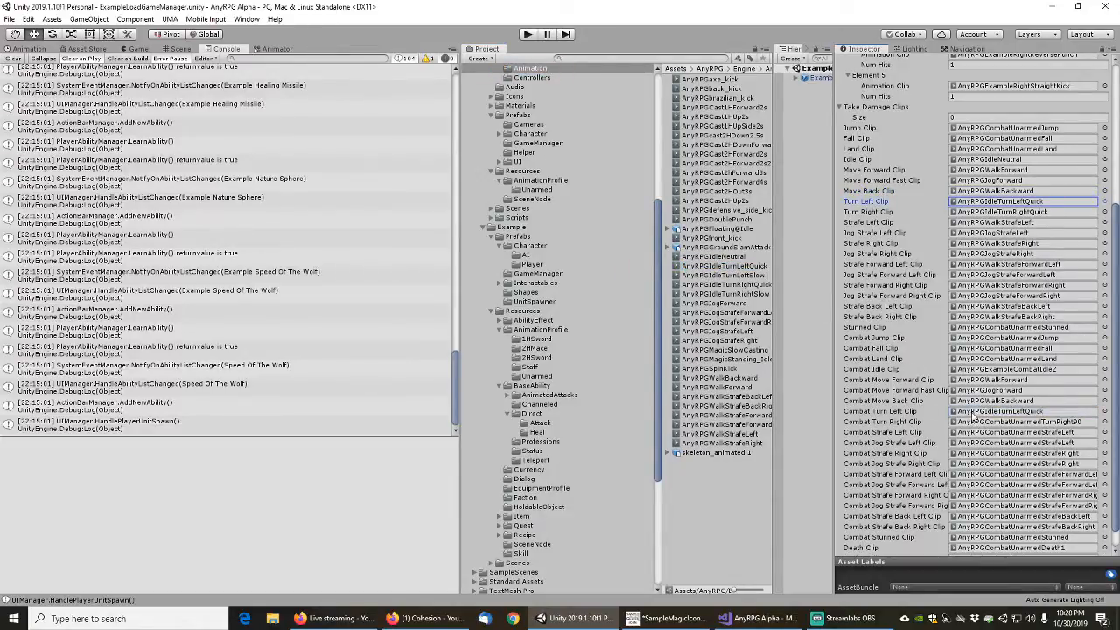
click(998, 211)
drag(743, 286, 1005, 427)
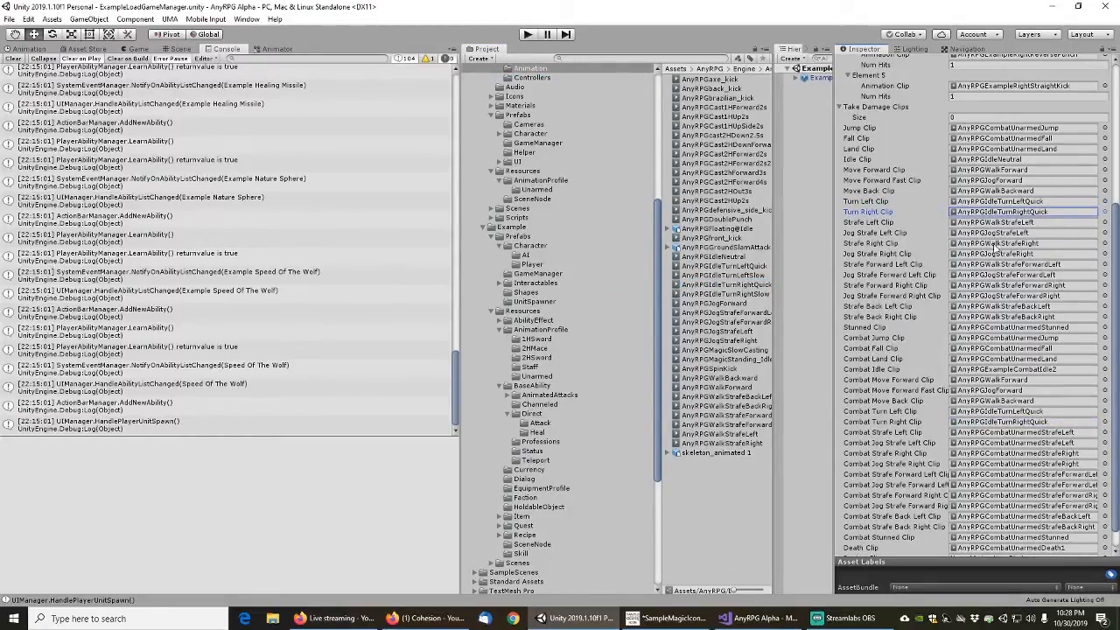
Assign AnyRPGWalkStrafeLeft as the Combat Strafe Left Clip and AnyRPGJogStrafeLeft as the Combat Jog Strafe Left Clip
click(998, 222)
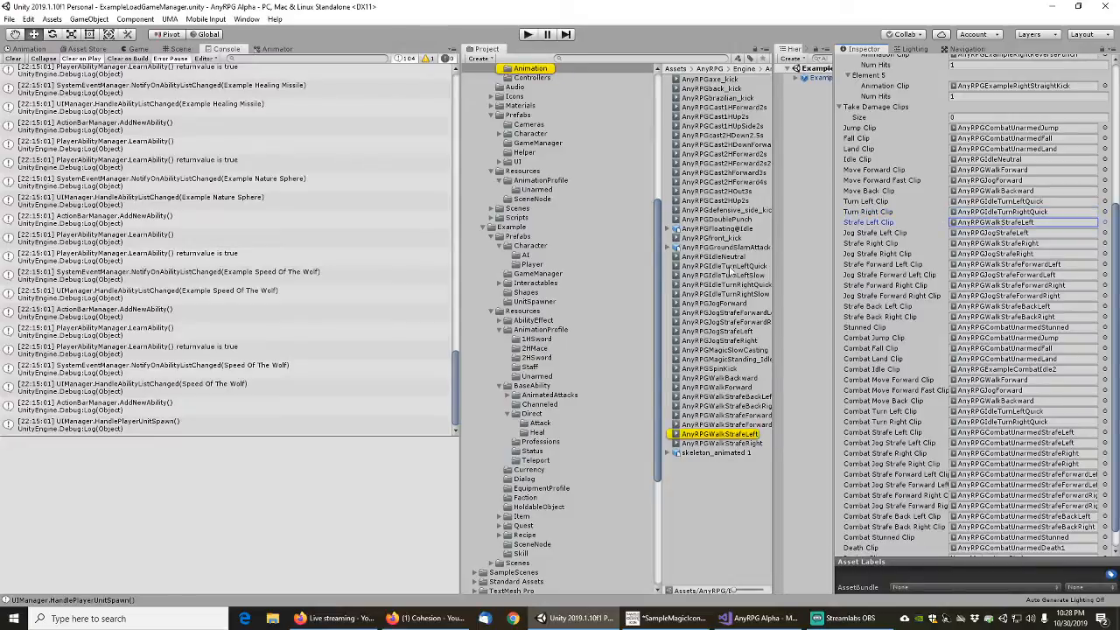
drag(719, 434, 974, 435)
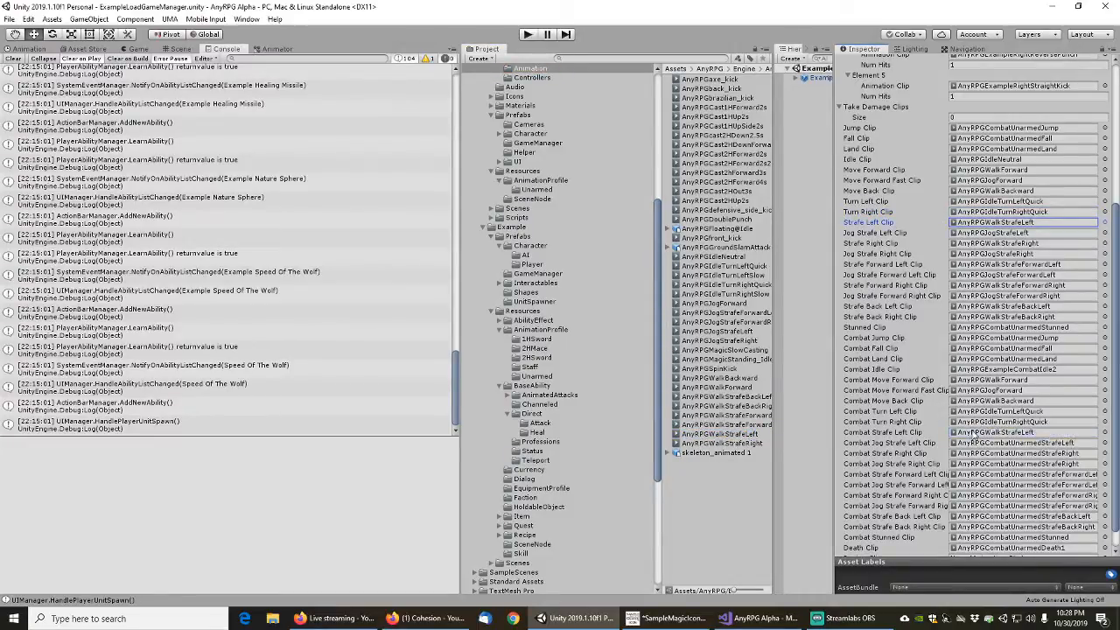
click(987, 232)
drag(751, 327, 1024, 233)
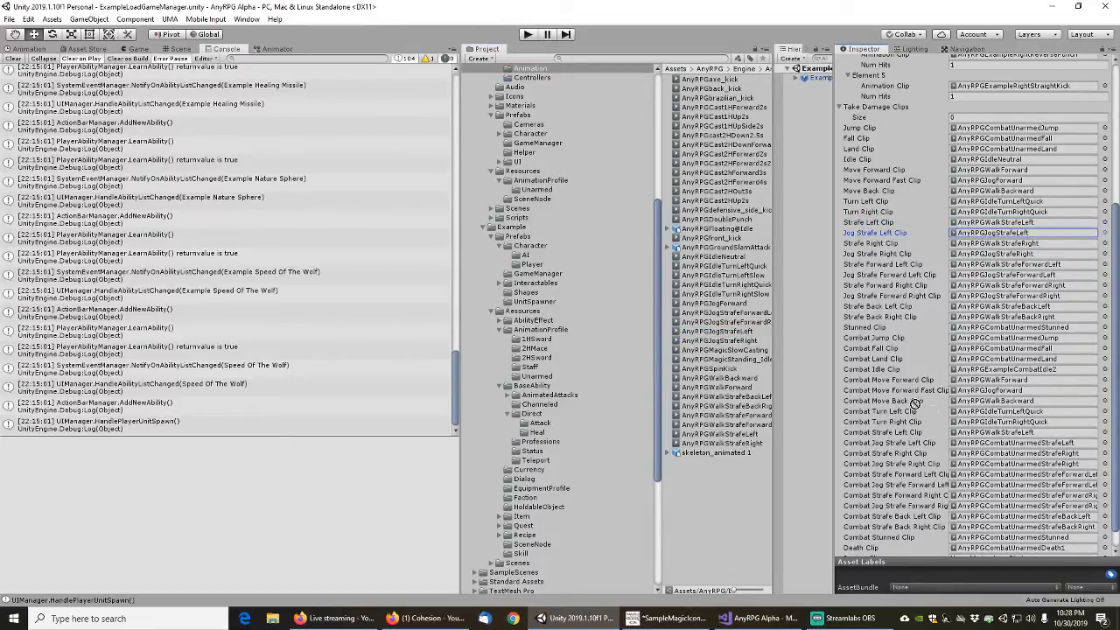
drag(998, 436, 998, 443)
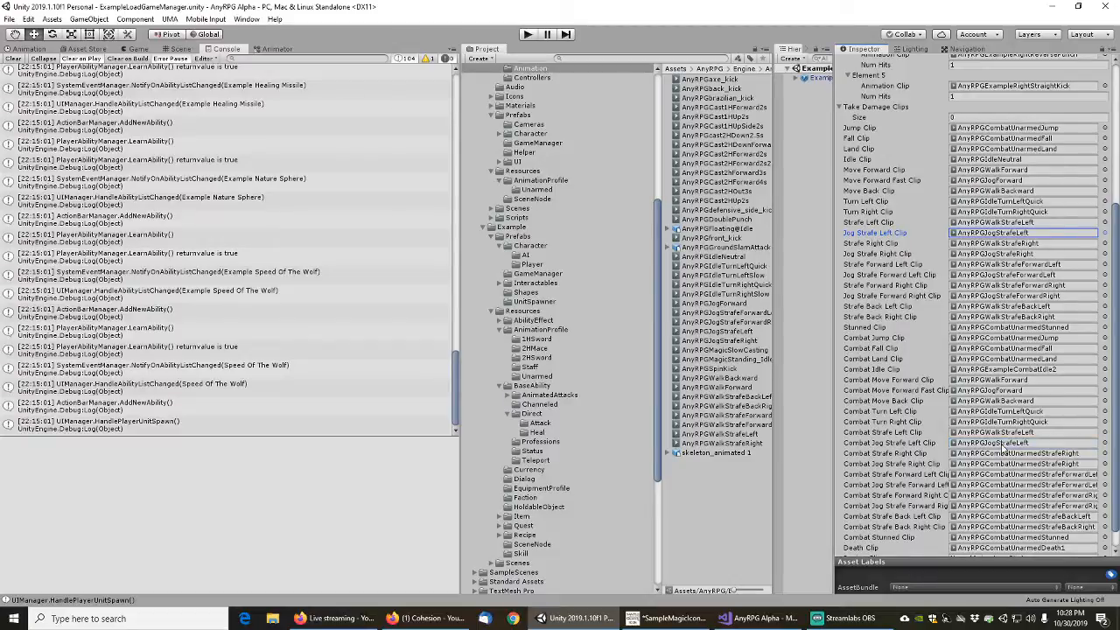
Assign AnyRPGWalkStrafeRight as the Combat Strafe Right Clip and AnyRPGJogStrafeRight as the Combat Jog Strafe Right Clip
click(995, 244)
drag(725, 447, 989, 464)
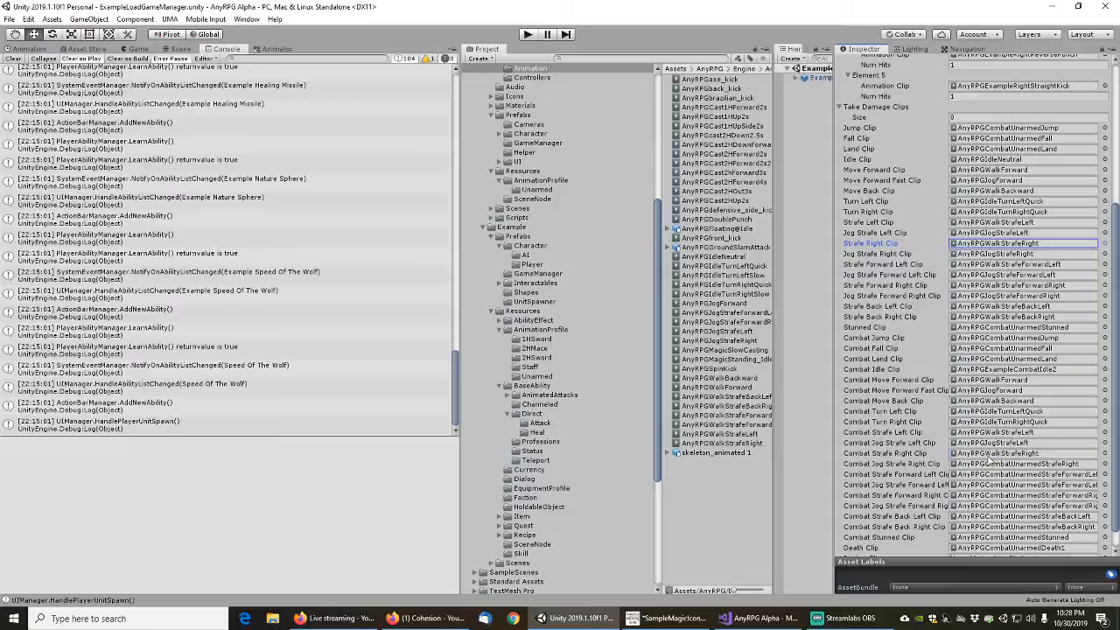
click(995, 254)
drag(732, 343, 998, 479)
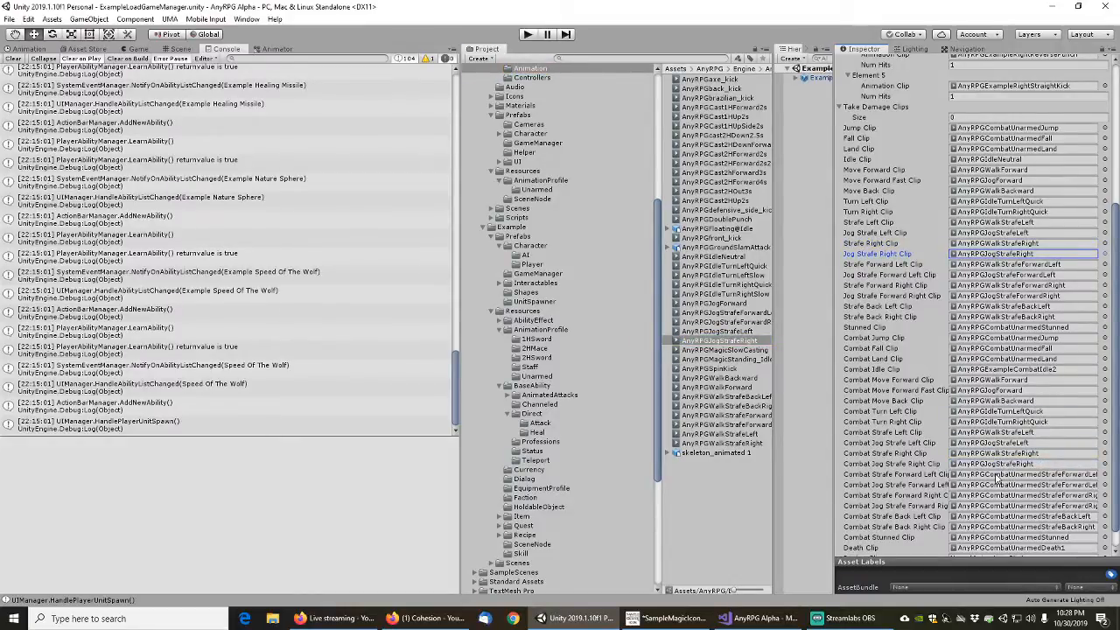
Assign AnyRPGWalkStrafeForwardLeft as the Combat Strafe Forward Left Clip and AnyRPGJogStrafeForwardLeft as the Combat Jog Strafe Forward Left Clip
click(1000, 264)
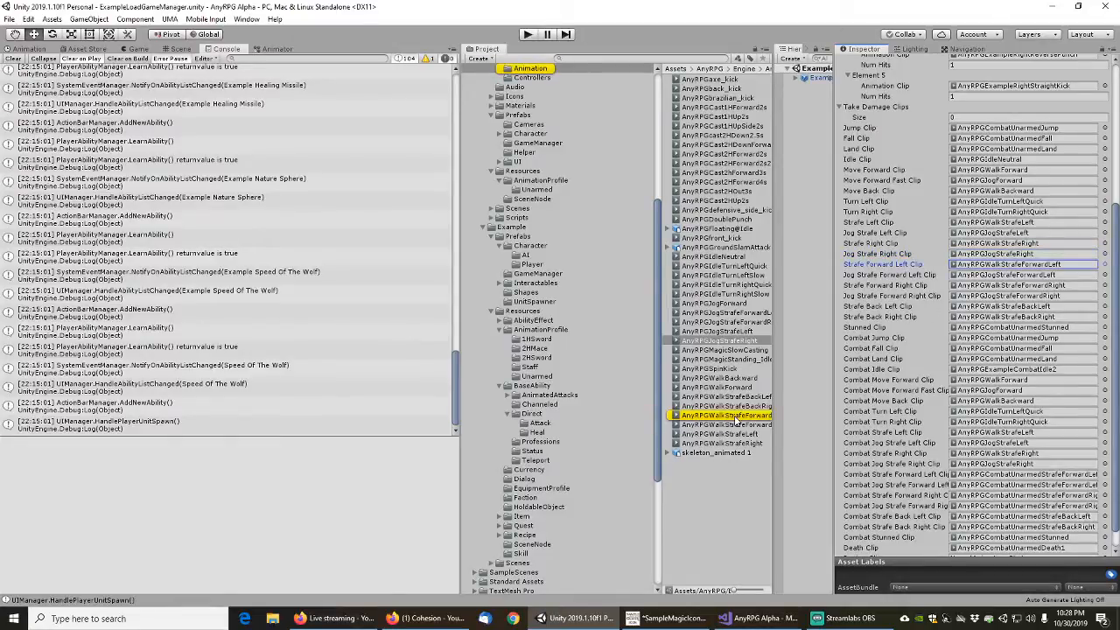
drag(737, 419, 997, 476)
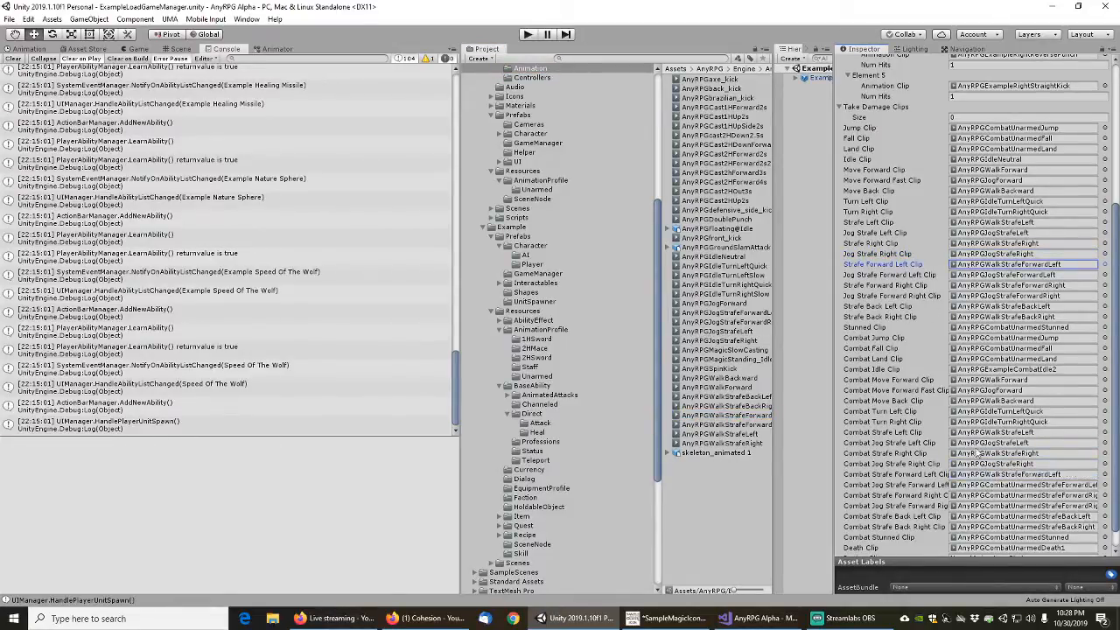
click(992, 274)
click(724, 313)
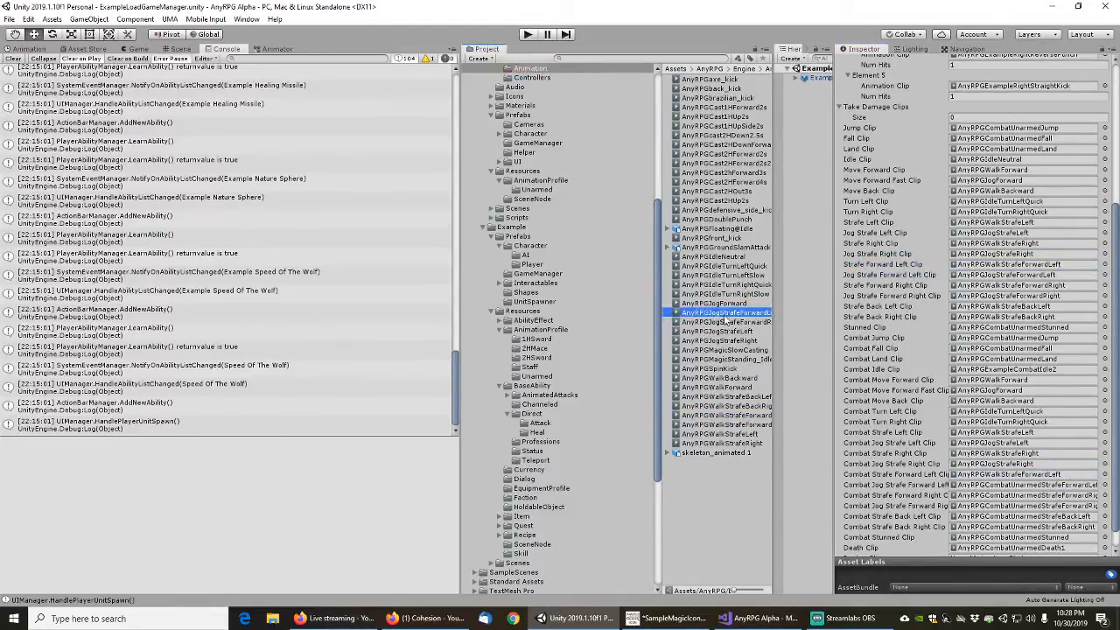
drag(724, 319, 997, 485)
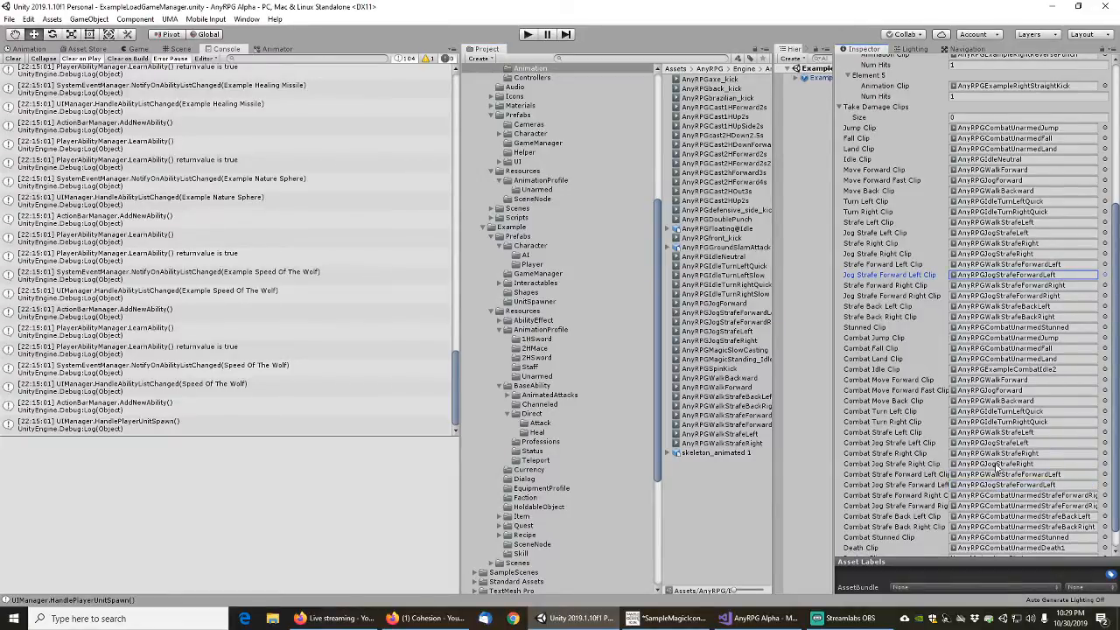
Assign AnyRPGWalkStrafeForwardRight as the Combat Strafe Forward Right Clip and AnyRPGJogStrafeForwardRight as the Combat Jog Strafe Forward Right Clip
scroll(997, 466, down, 1)
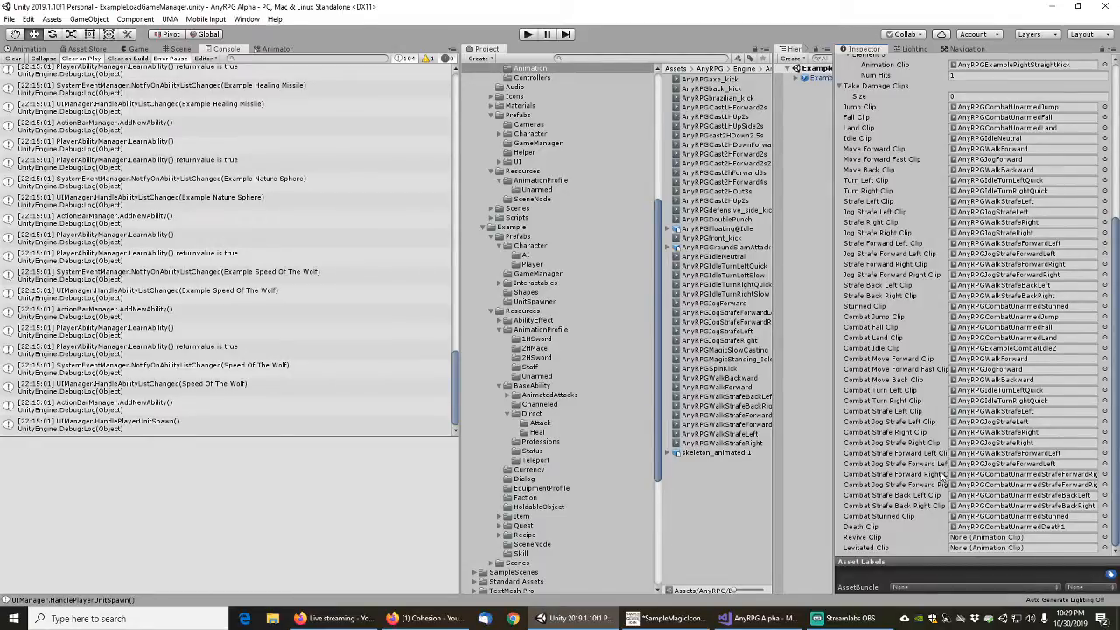
click(990, 266)
click(768, 425)
drag(768, 426, 996, 481)
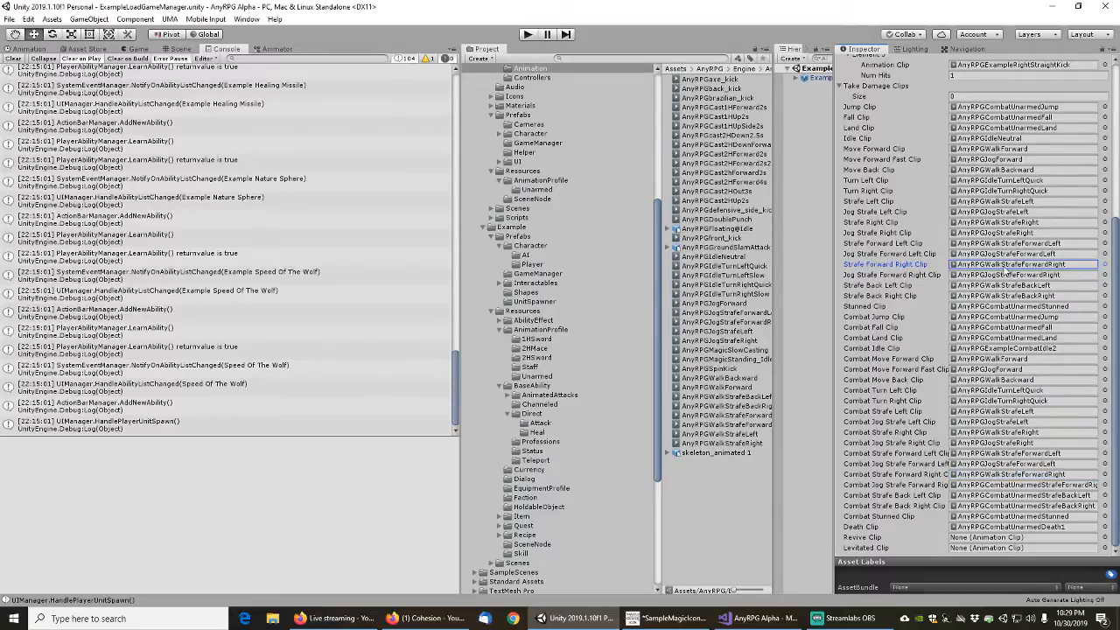
click(1007, 275)
drag(731, 326, 1005, 487)
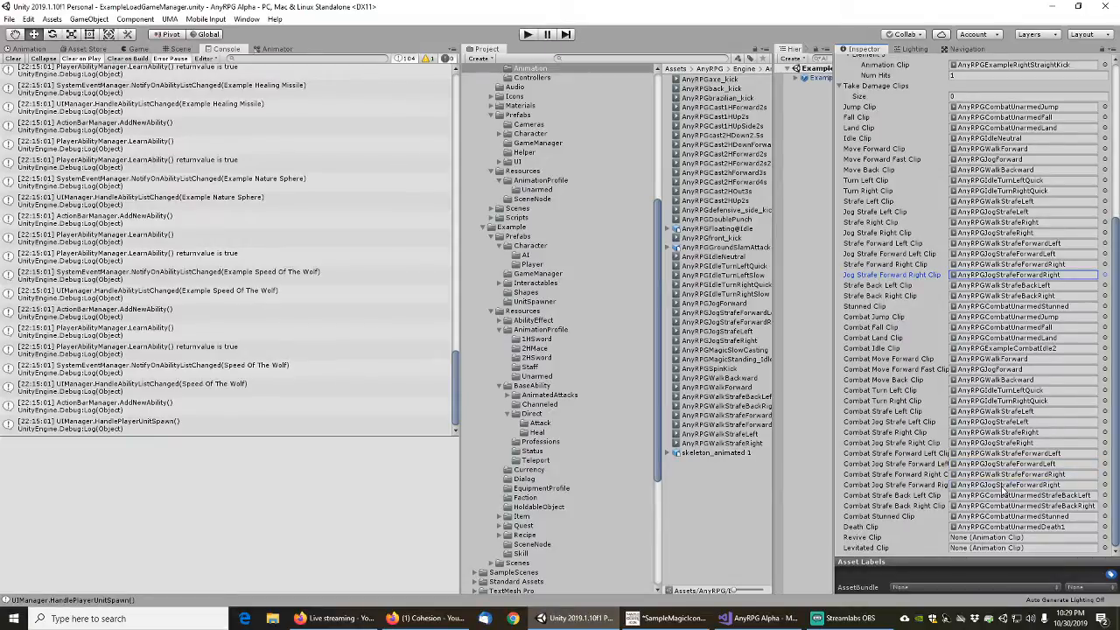
Assign AnyRPGWalkStrafeBackLeft as the Combat Strafe Back Left Clip and AnyRPGWalkStrafeBackRight as the Combat Strafe Back Right Clip
click(989, 285)
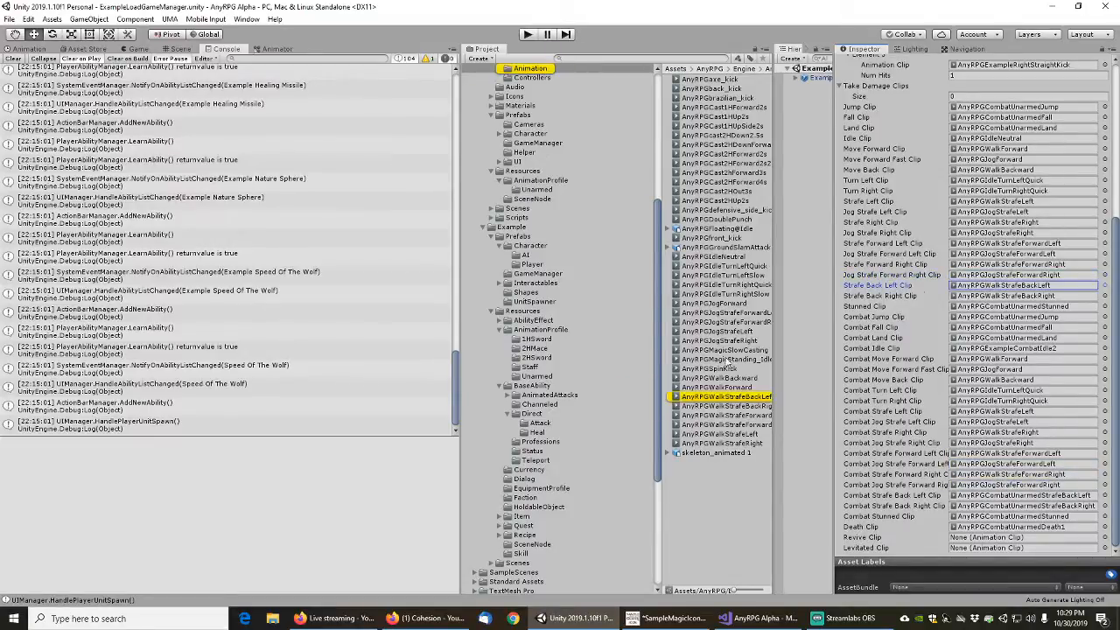
drag(954, 481, 1003, 496)
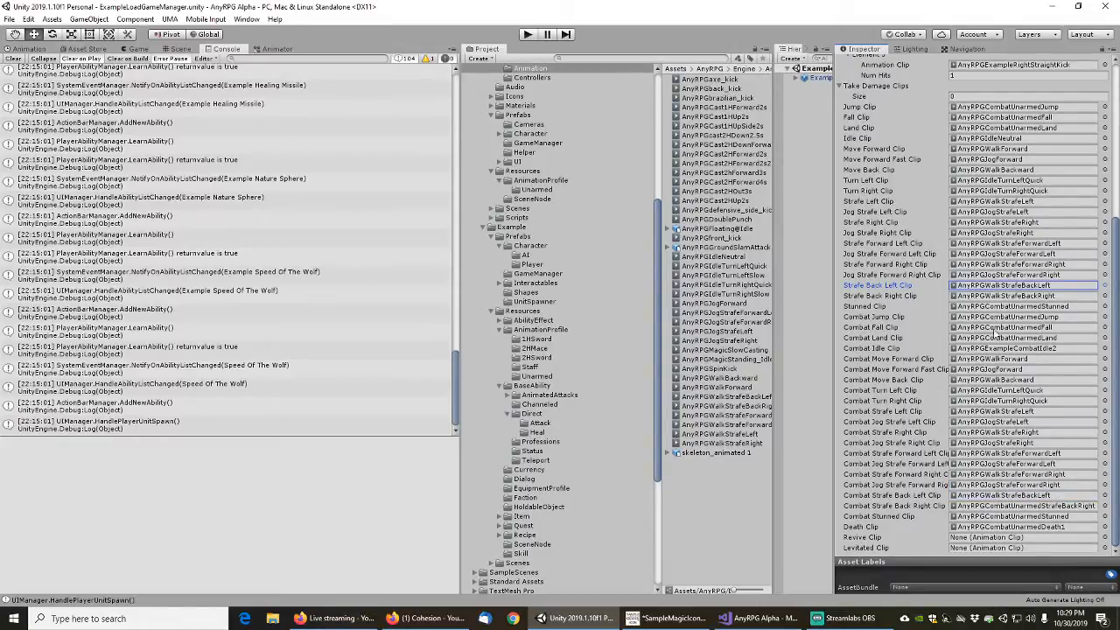
click(998, 296)
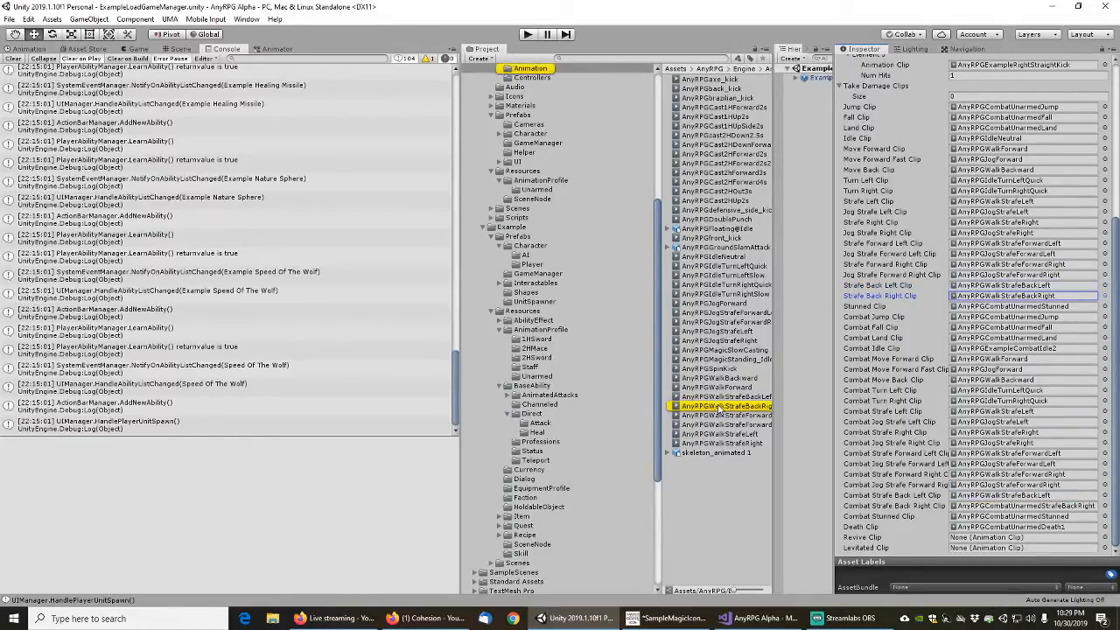
drag(719, 408, 993, 507)
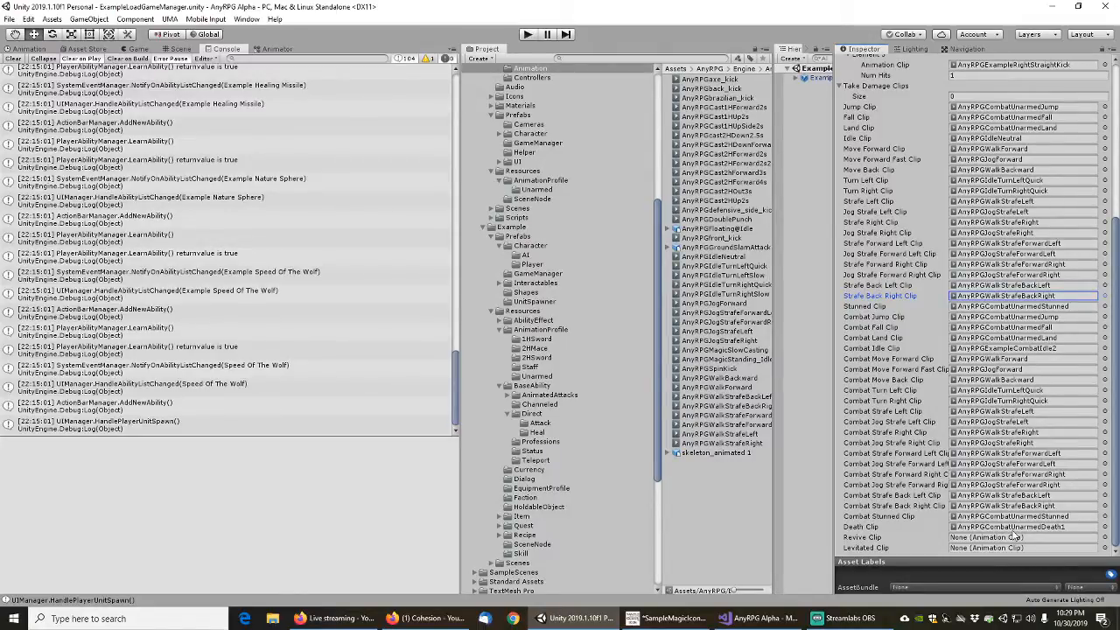
Set the Profile Name of the ExampleHumanUnarmedAttacks animation profile to Example Human Unarmed Attacks
scroll(998, 267, up, 10)
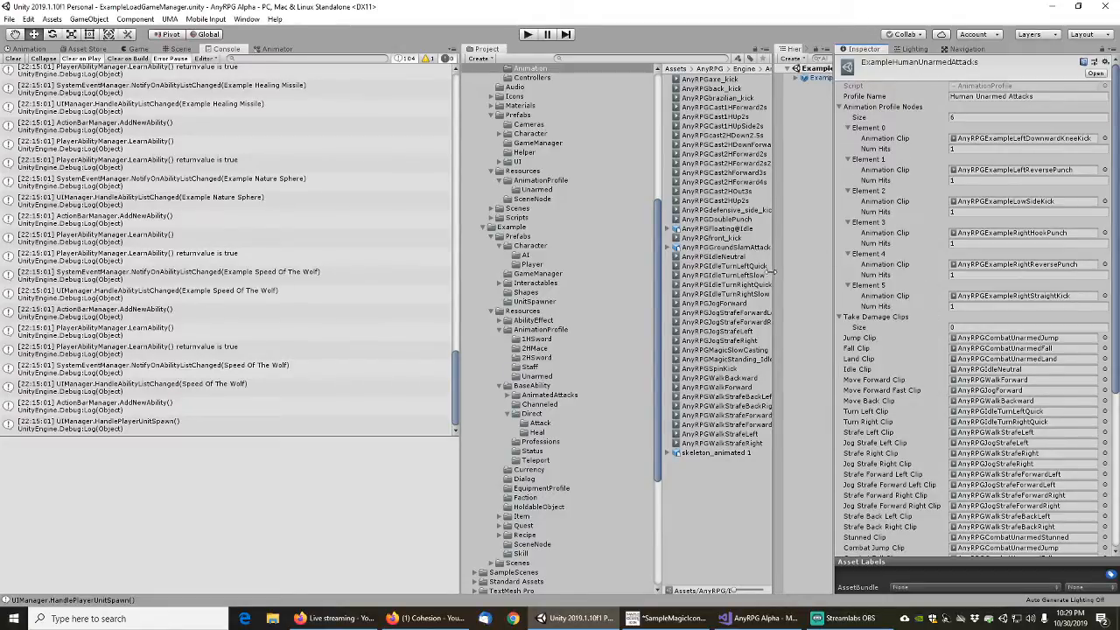
drag(774, 273, 873, 267)
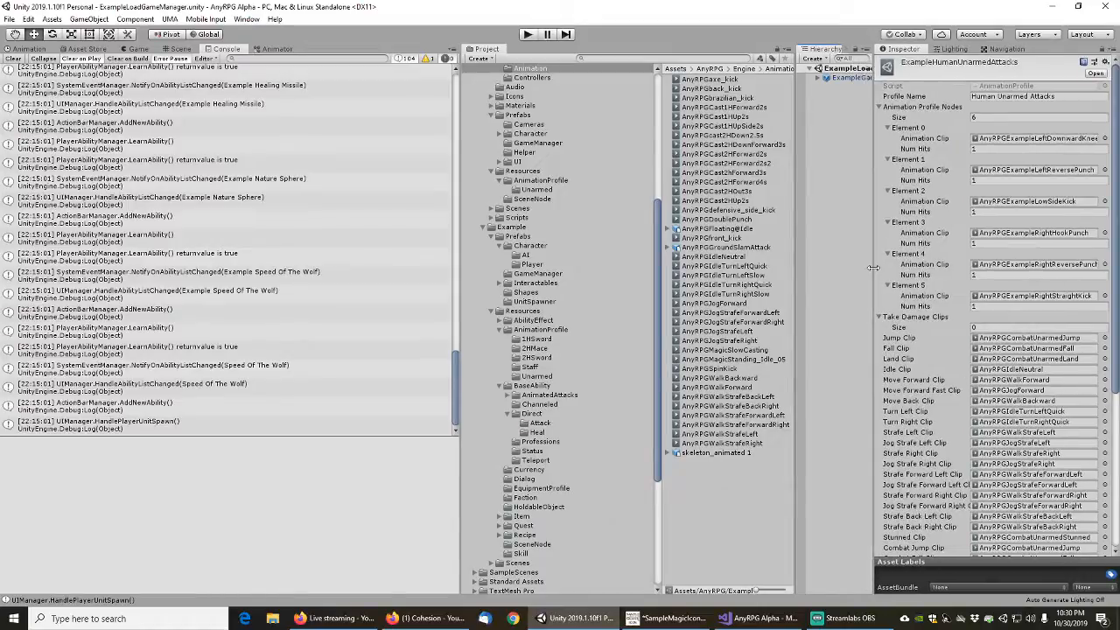
click(1003, 99)
key(Home)
text(Example)
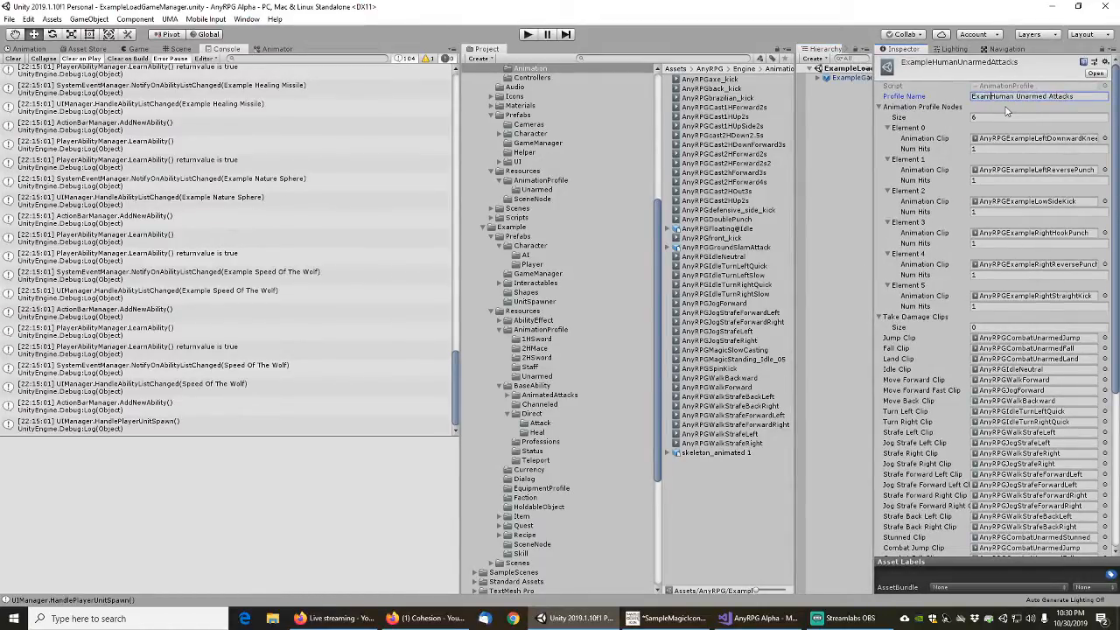
key(Tab)
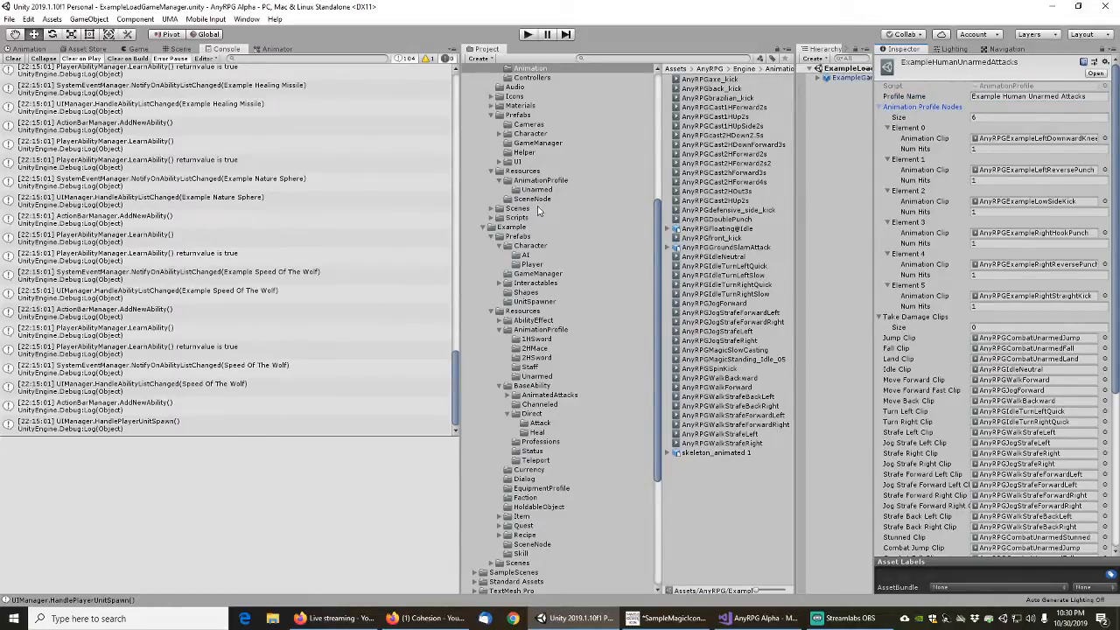
Set the default attack animation profile in the ExampleUMAVendor prefab's Character Animator to ExampleHumanUnarmedAttacks
click(525, 255)
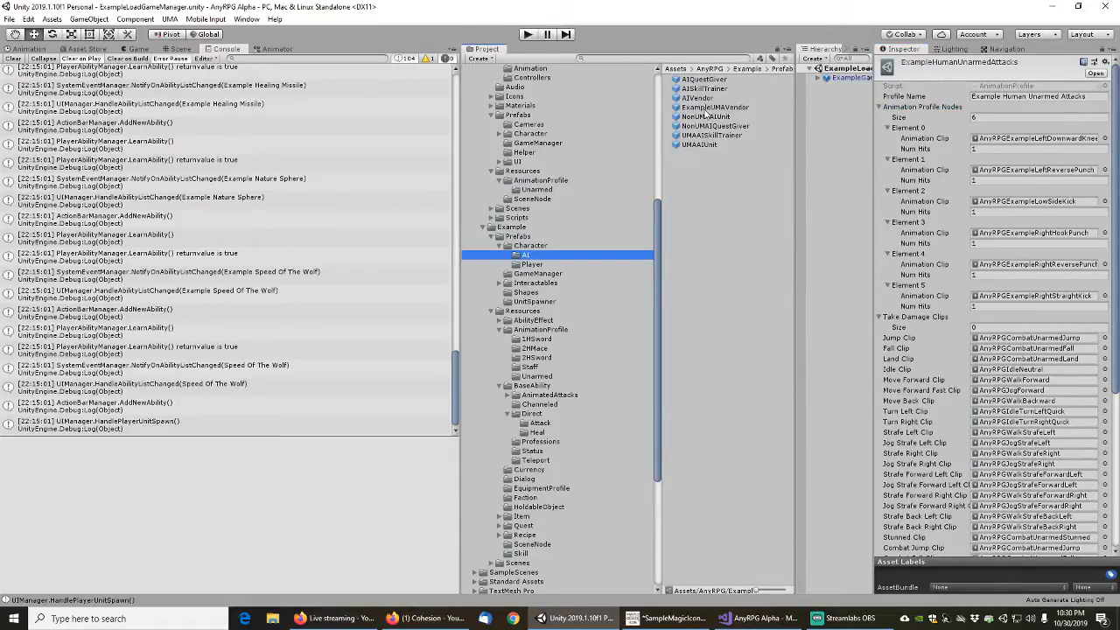
click(706, 106)
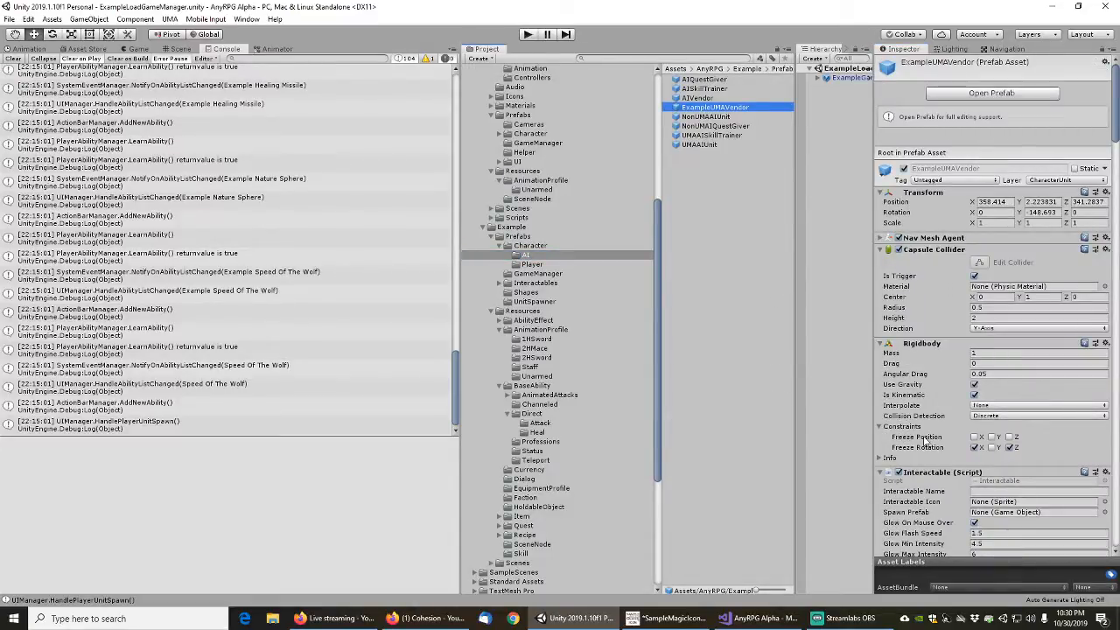
scroll(925, 441, down, 4)
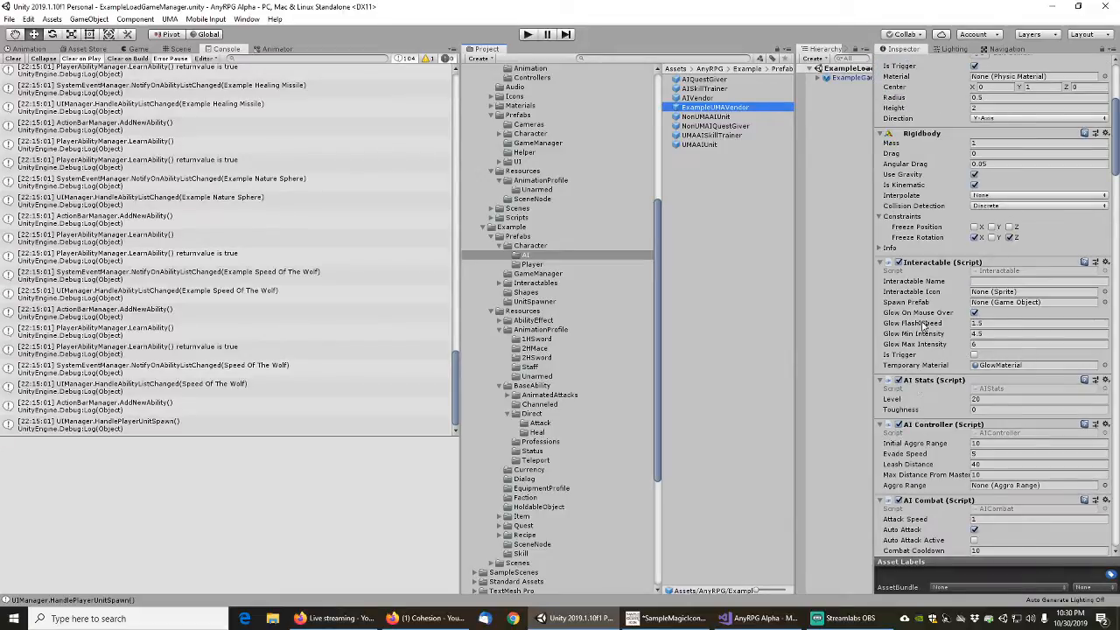
drag(1112, 146, 1117, 231)
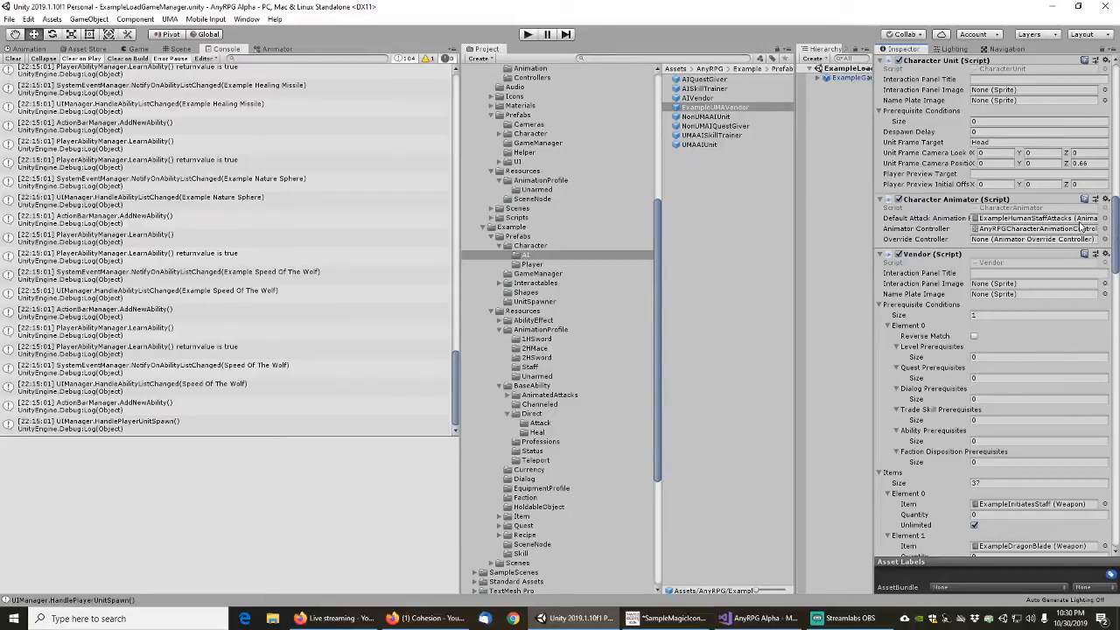
click(1104, 219)
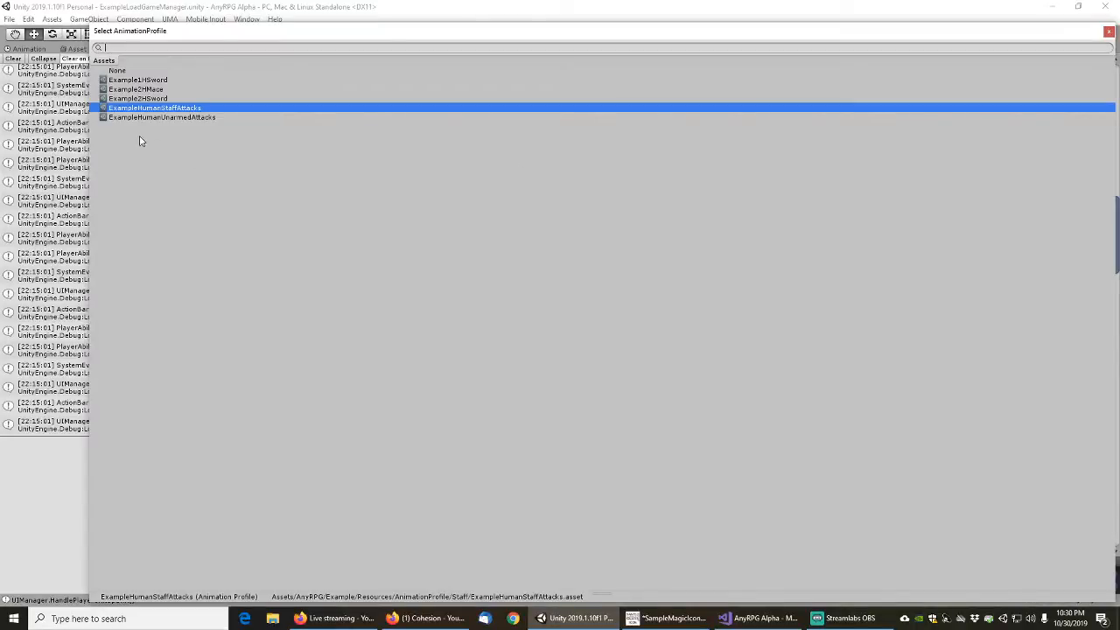
double_click(163, 118)
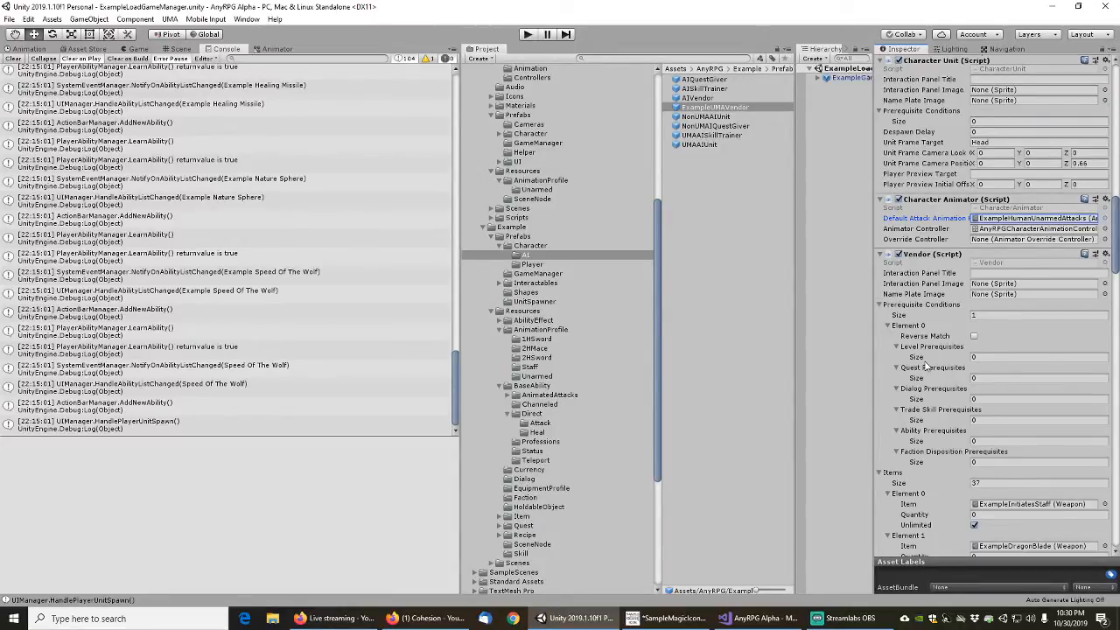
scroll(926, 365, up, 5)
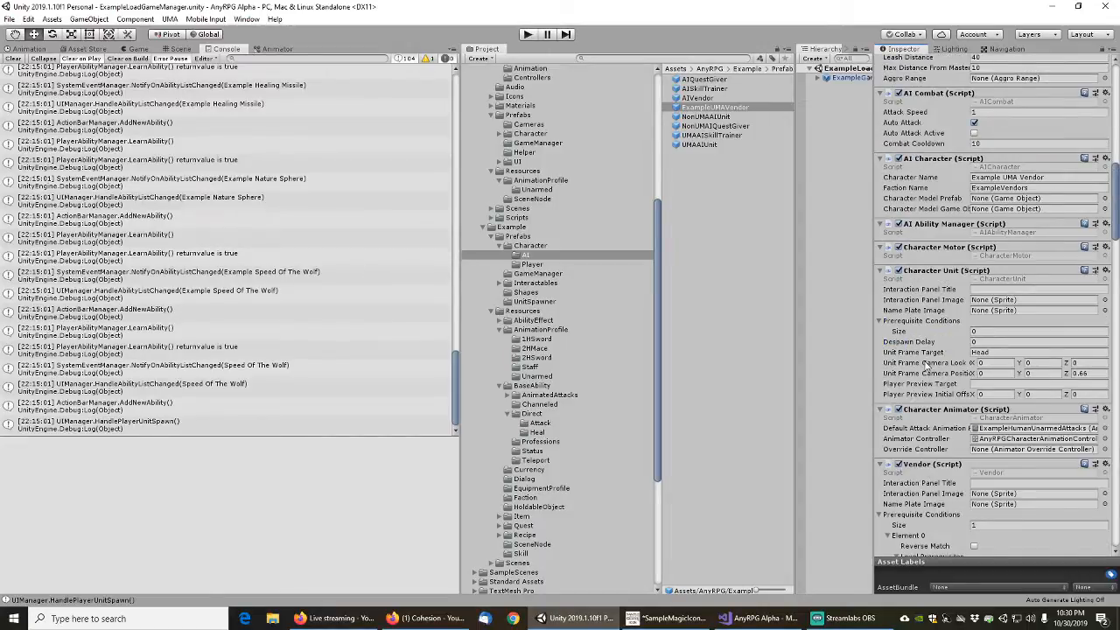
scroll(926, 365, up, 15)
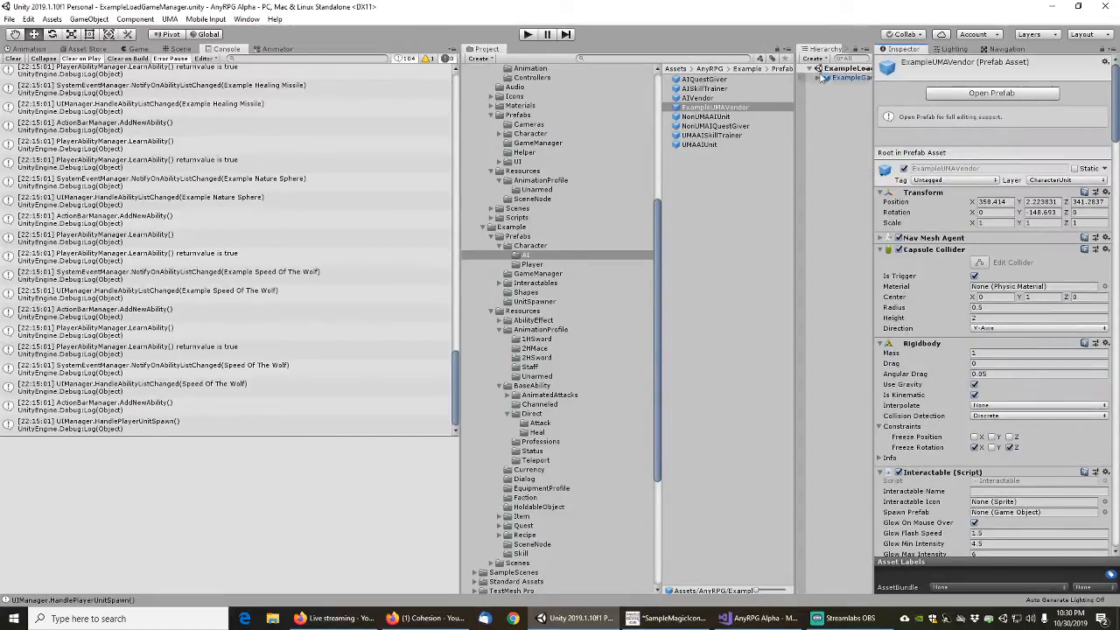
Widen the Hierarchy, save the current scene, and find and open the ExampleDefaultScene scene
drag(874, 128, 943, 126)
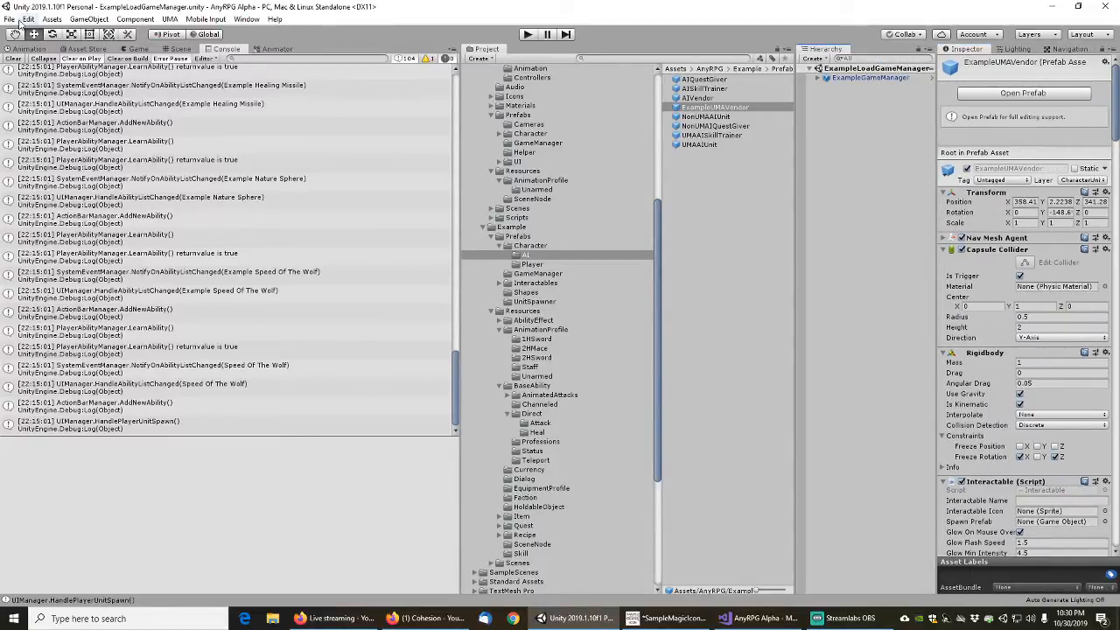
click(11, 18)
click(27, 61)
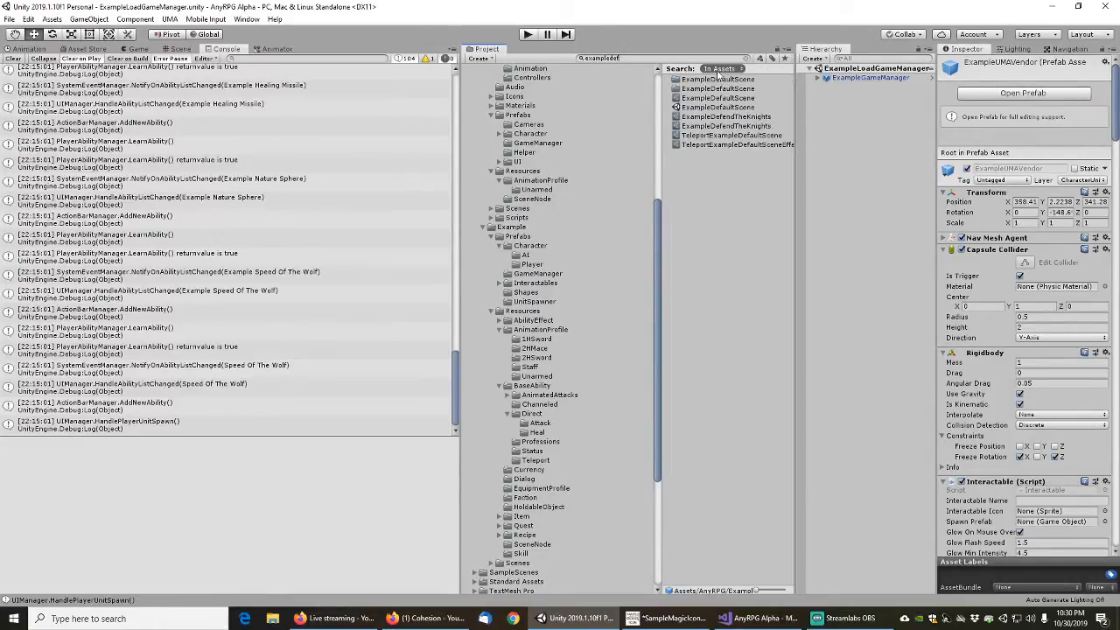
double_click(718, 108)
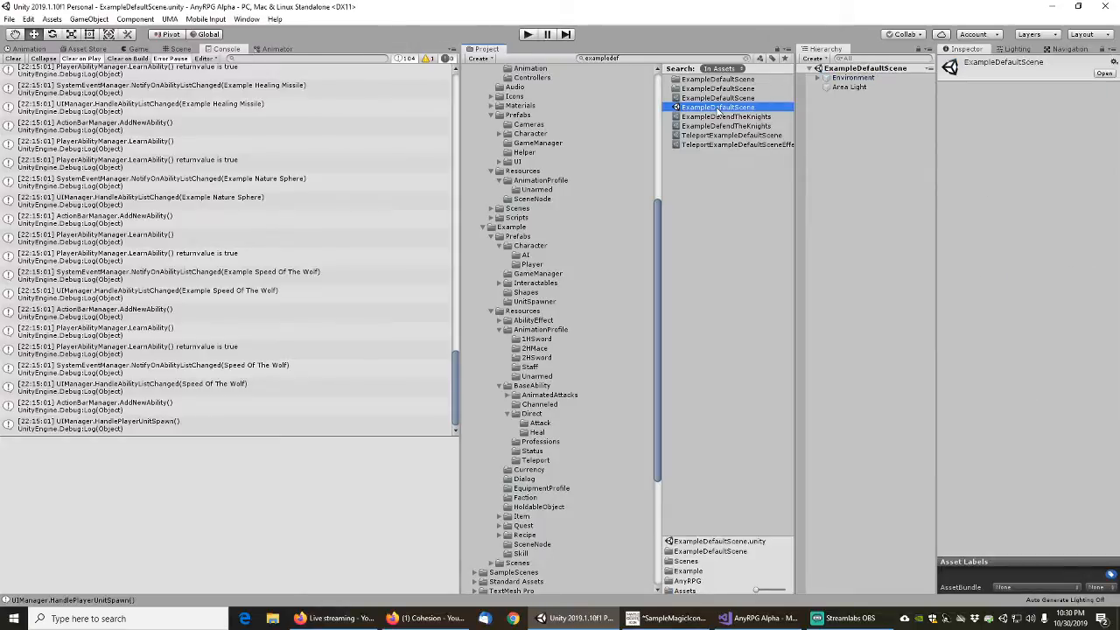
Find the ExampleUMAVendor prefab among the project's vendor assets and place an instance on the ground of ExampleDefaultScene
click(856, 78)
click(180, 50)
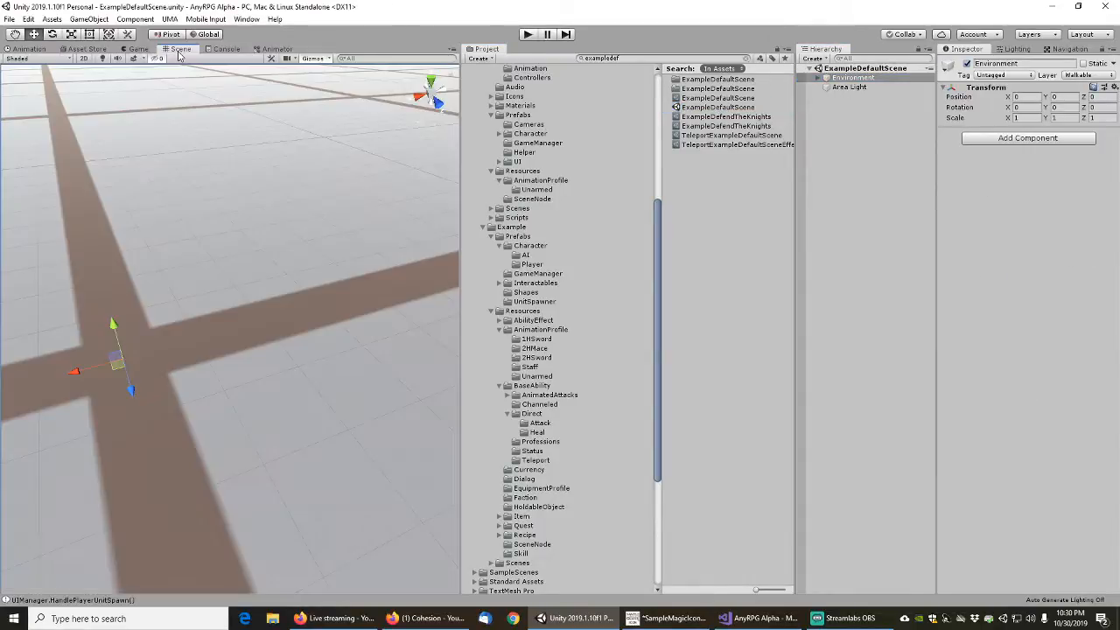
scroll(218, 234, down, 10)
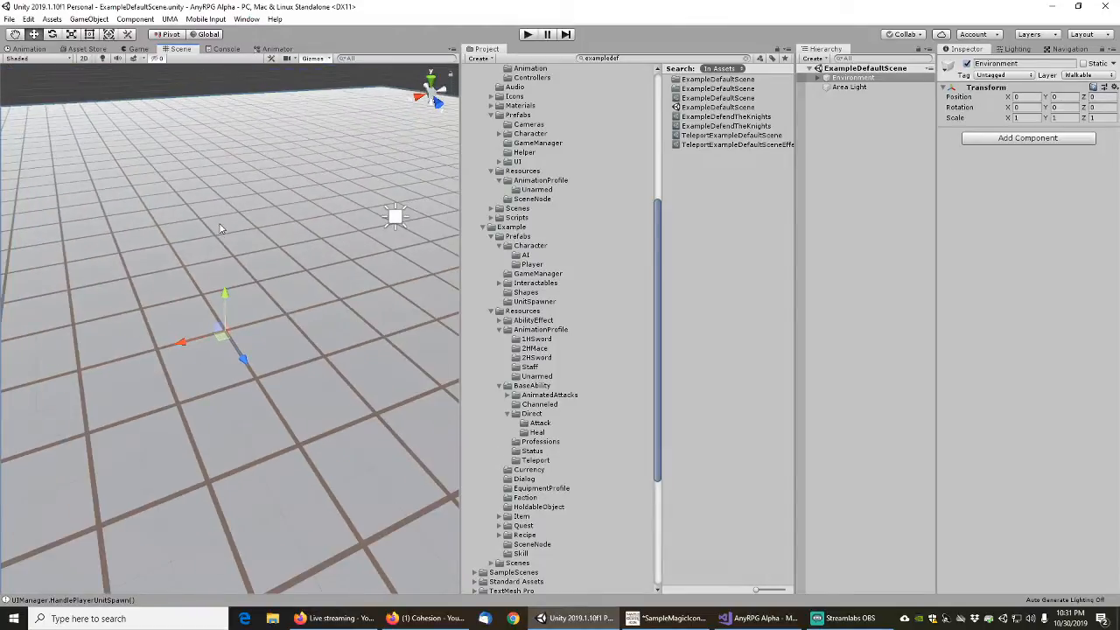
middle_drag(209, 154, 303, 370)
right_drag(303, 371, 252, 313)
middle_drag(306, 332, 228, 285)
right_drag(228, 286, 820, 333)
scroll(560, 372, down, 1)
scroll(405, 387, down, 2)
middle_drag(296, 406, 309, 292)
scroll(290, 292, down, 5)
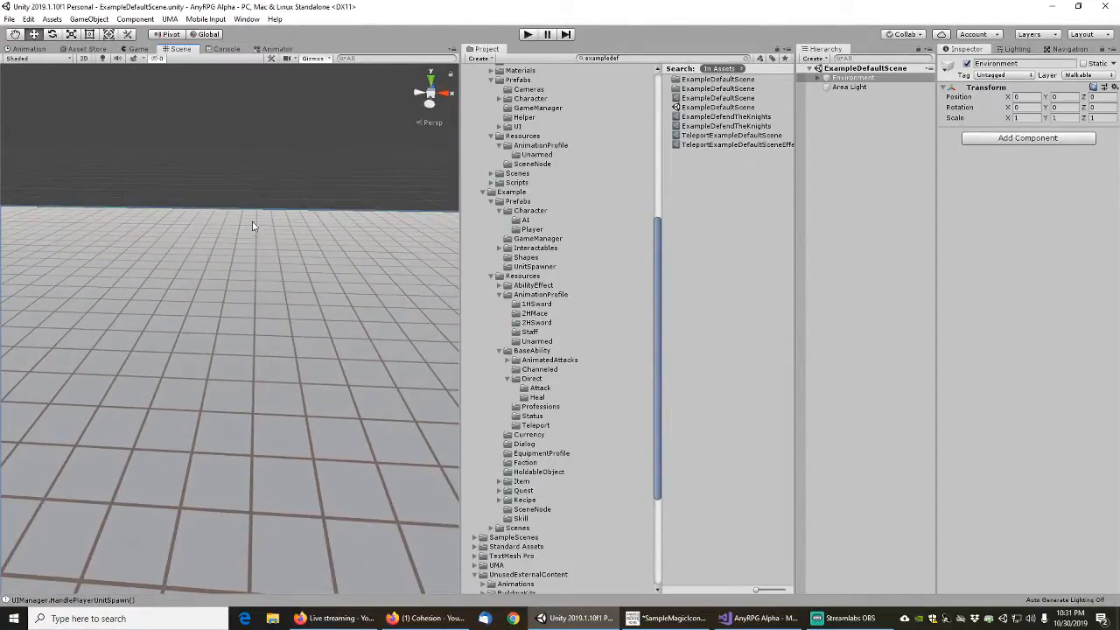
scroll(249, 226, down, 1)
middle_drag(237, 405, 266, 246)
right_drag(265, 238, 239, 257)
middle_drag(245, 164, 236, 275)
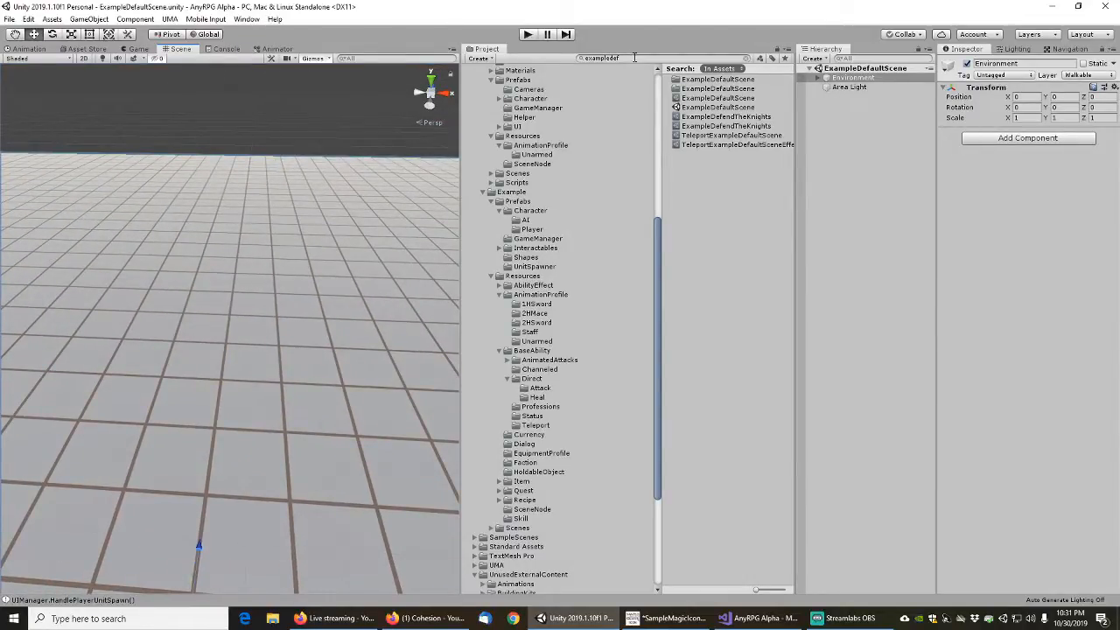
click(637, 59)
text(vendor)
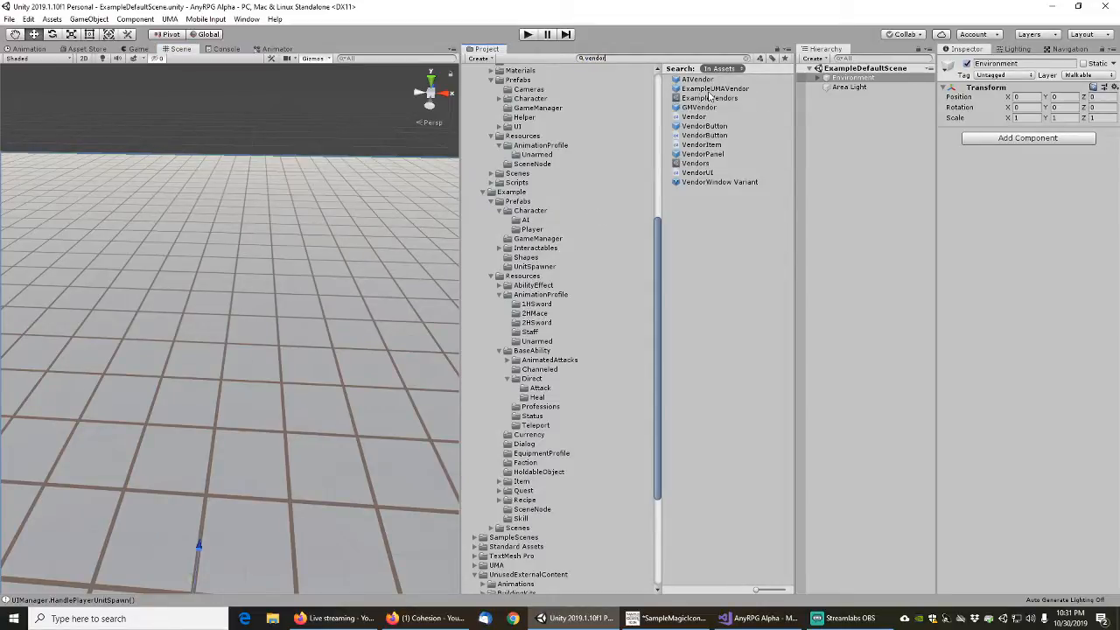
drag(715, 88, 246, 330)
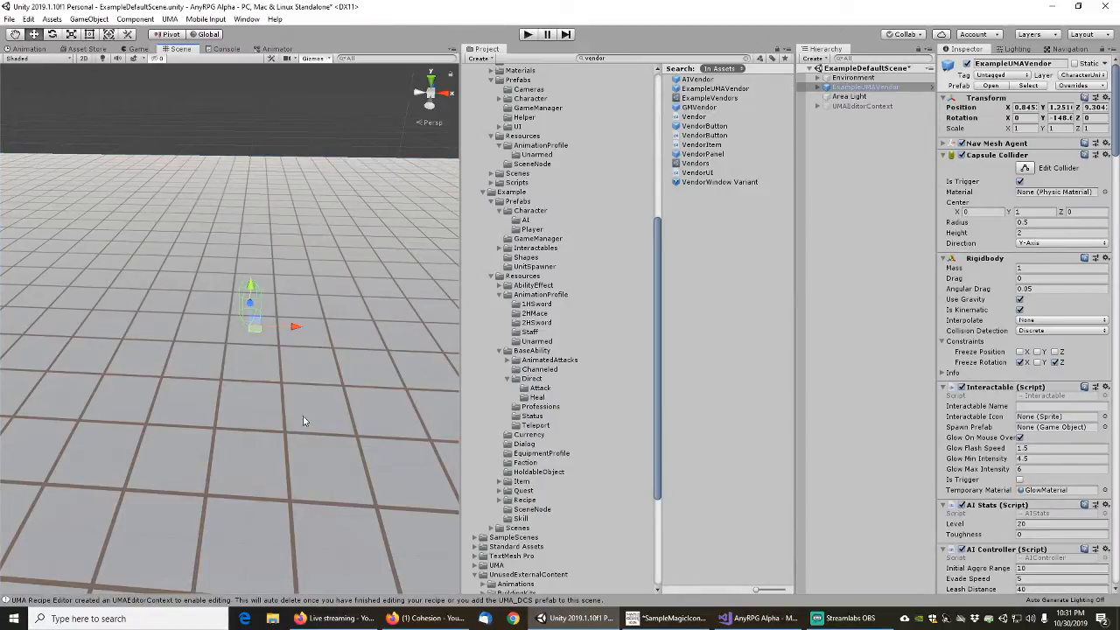
middle_drag(303, 416, 317, 376)
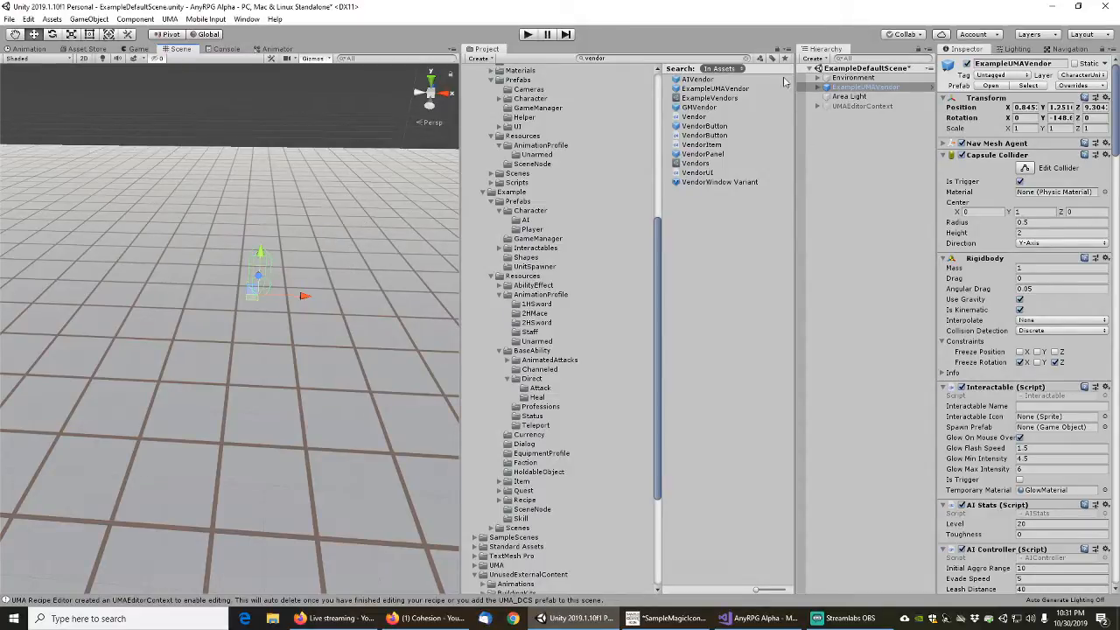
Return to the Example content's AI character prefabs folder and save ExampleDefaultScene
click(751, 58)
click(525, 220)
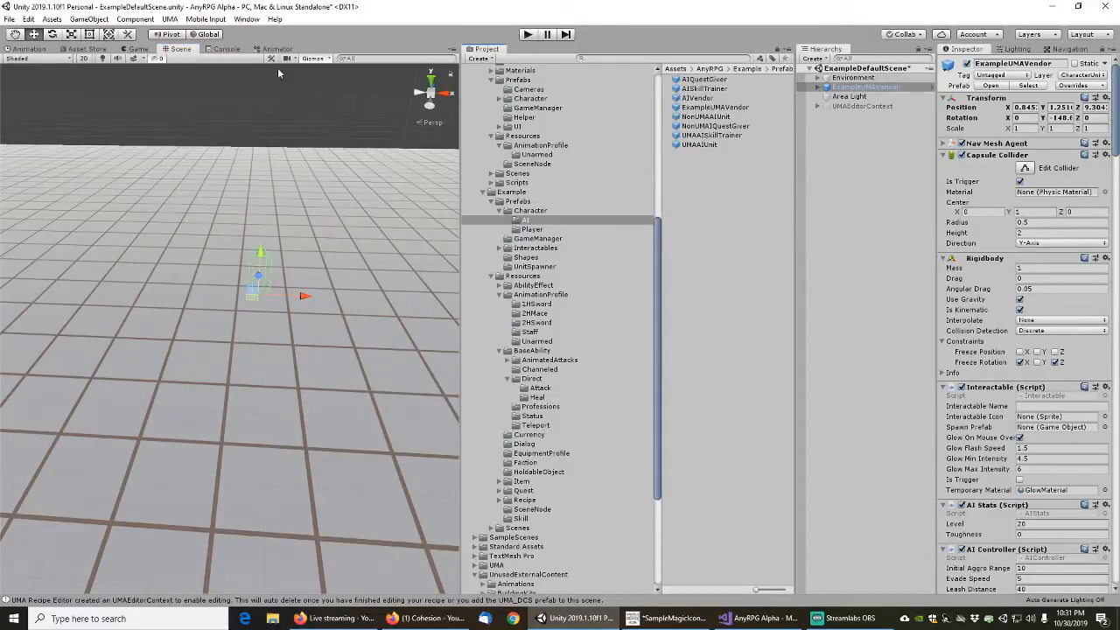
click(9, 19)
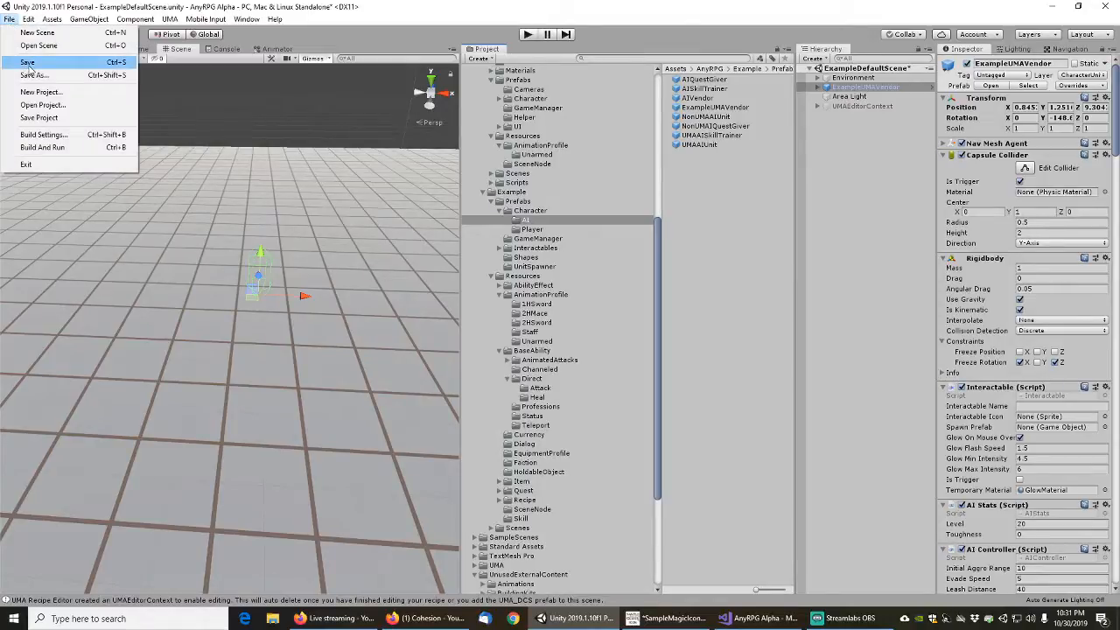
click(28, 63)
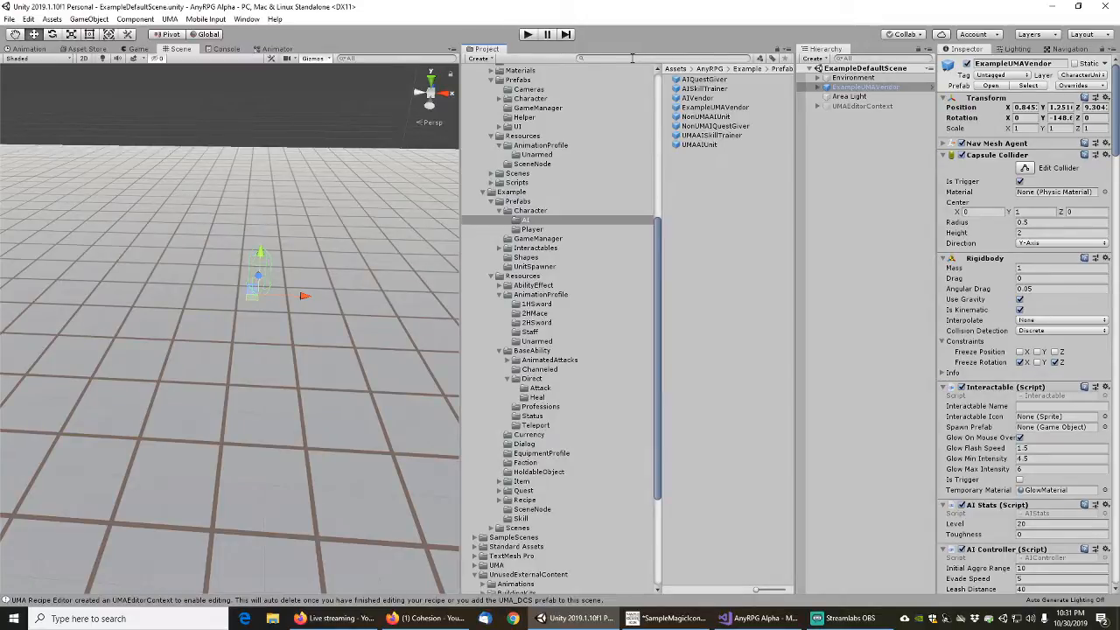
Place the AIQuestGiver prefab in the scene beside the vendor and set its default attack animation profile to ExampleHumanUnarmedAttacks
click(705, 81)
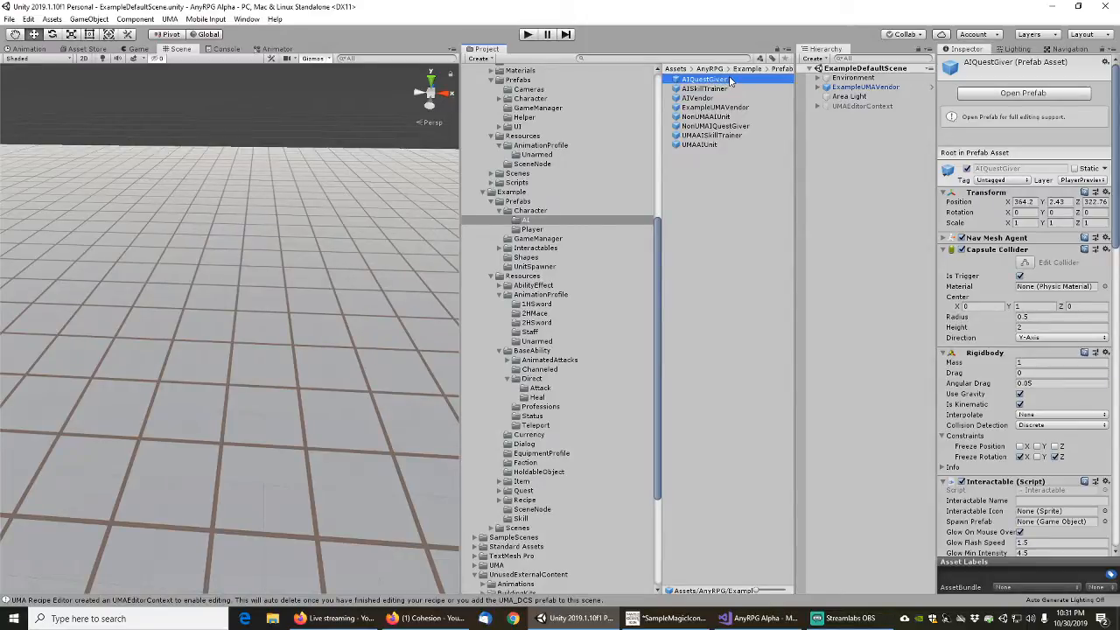
drag(719, 80, 402, 264)
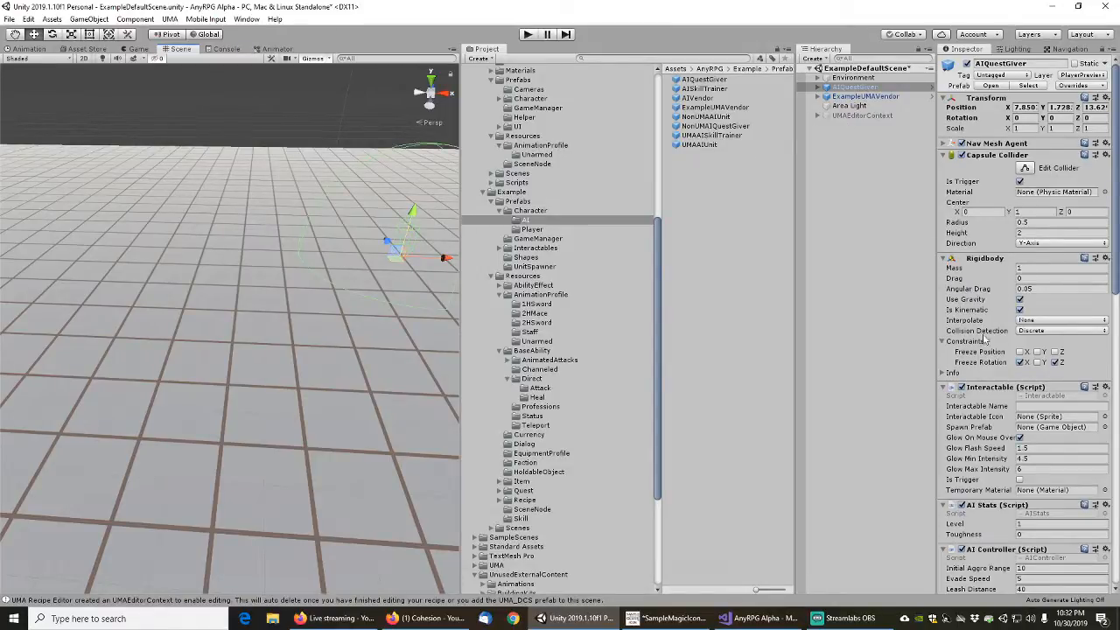
scroll(985, 336, down, 10)
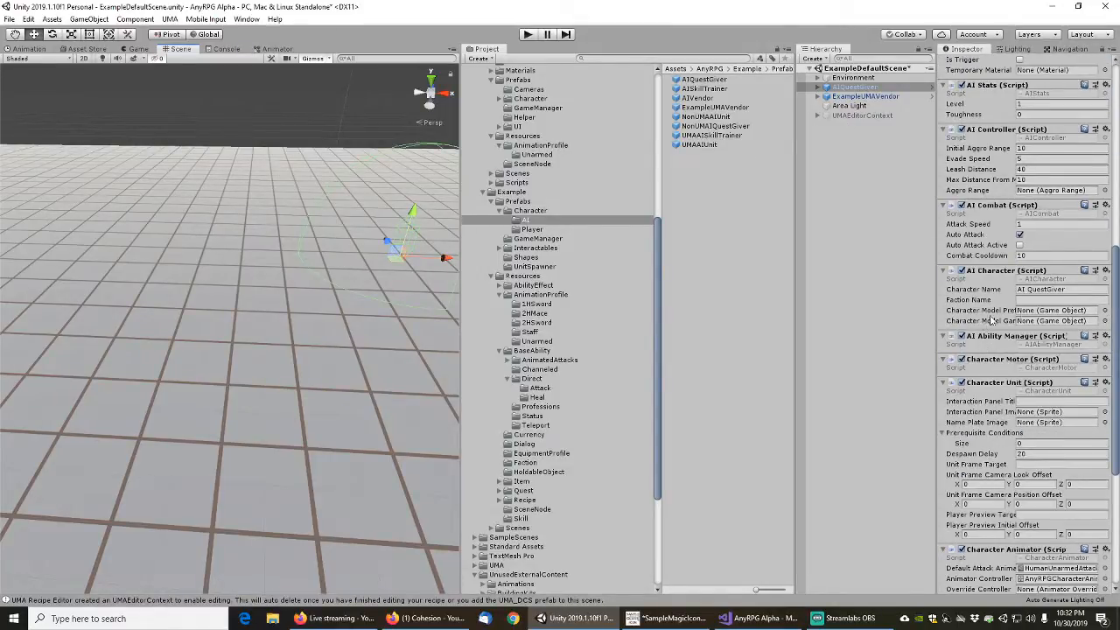
scroll(981, 325, down, 3)
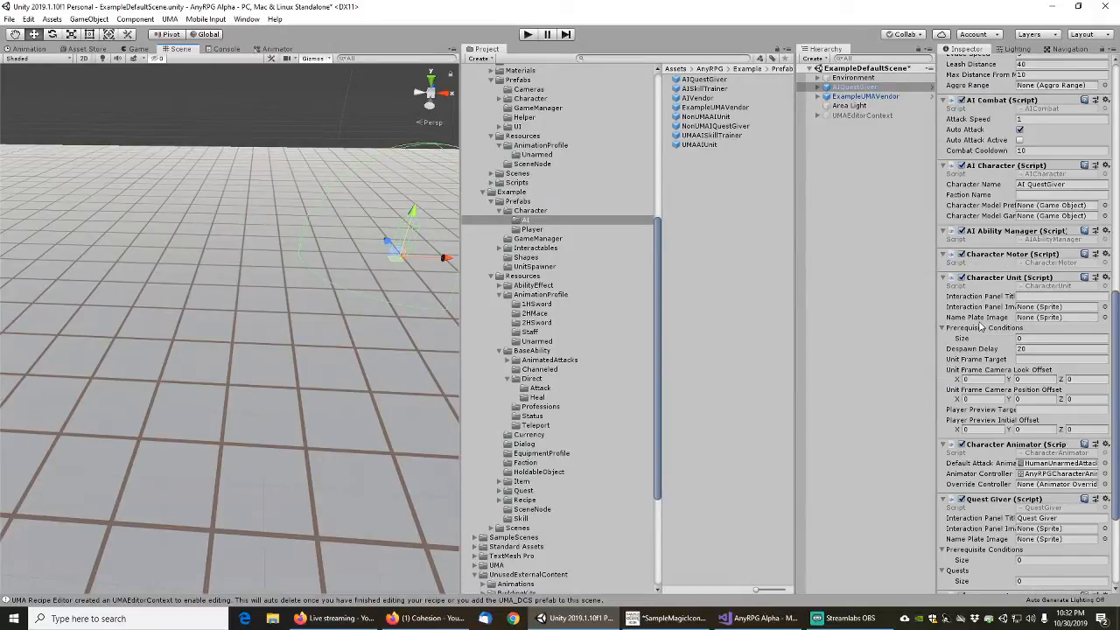
scroll(981, 327, down, 3)
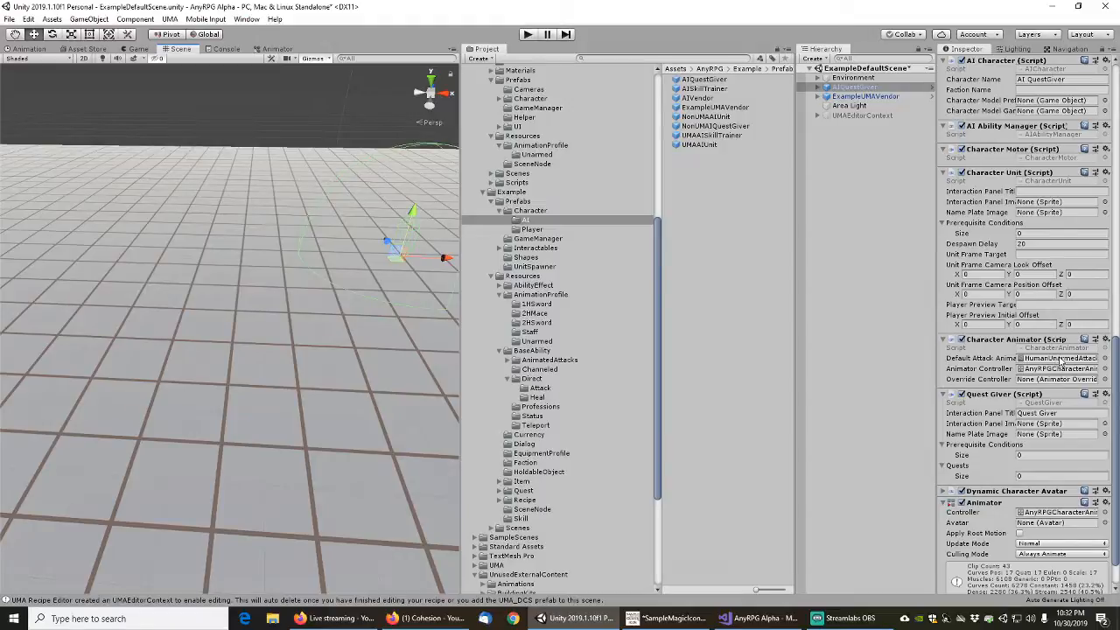
click(1105, 359)
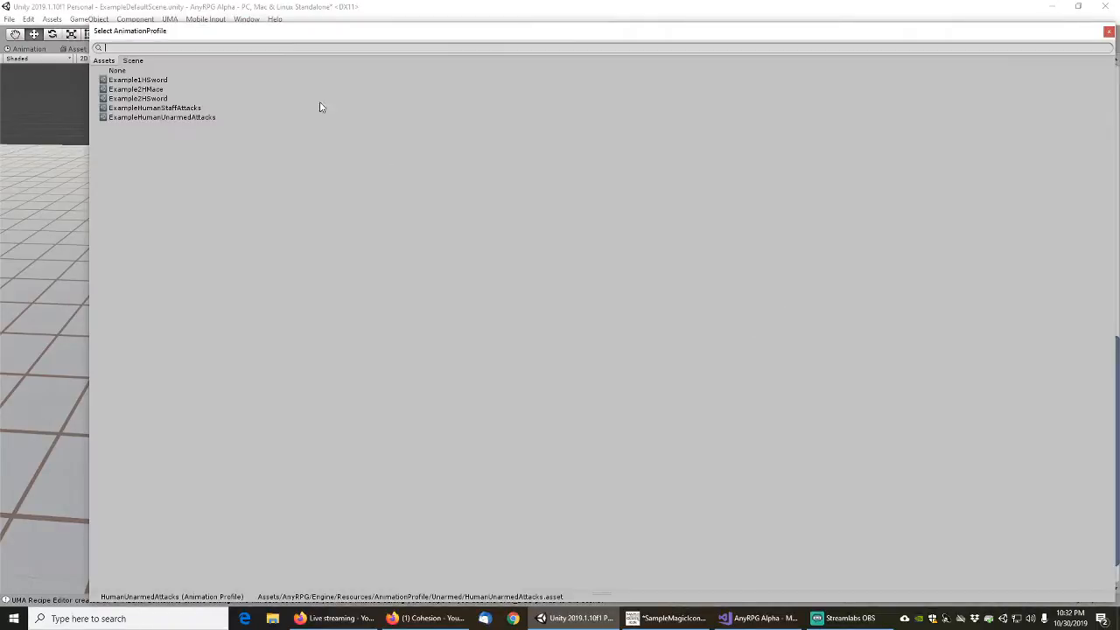
click(162, 117)
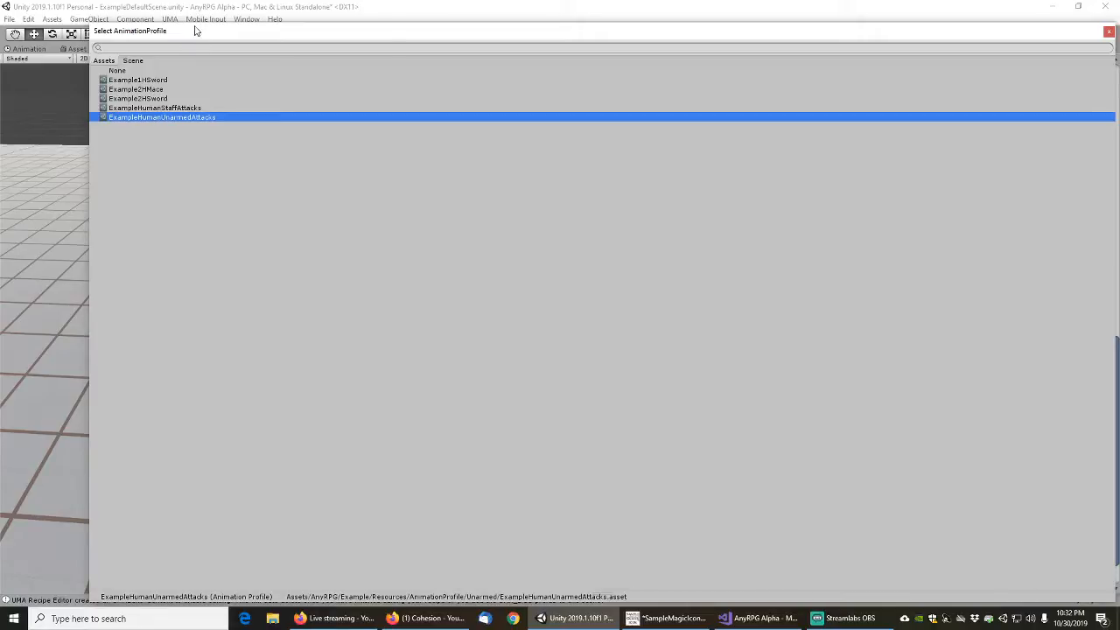
double_click(161, 117)
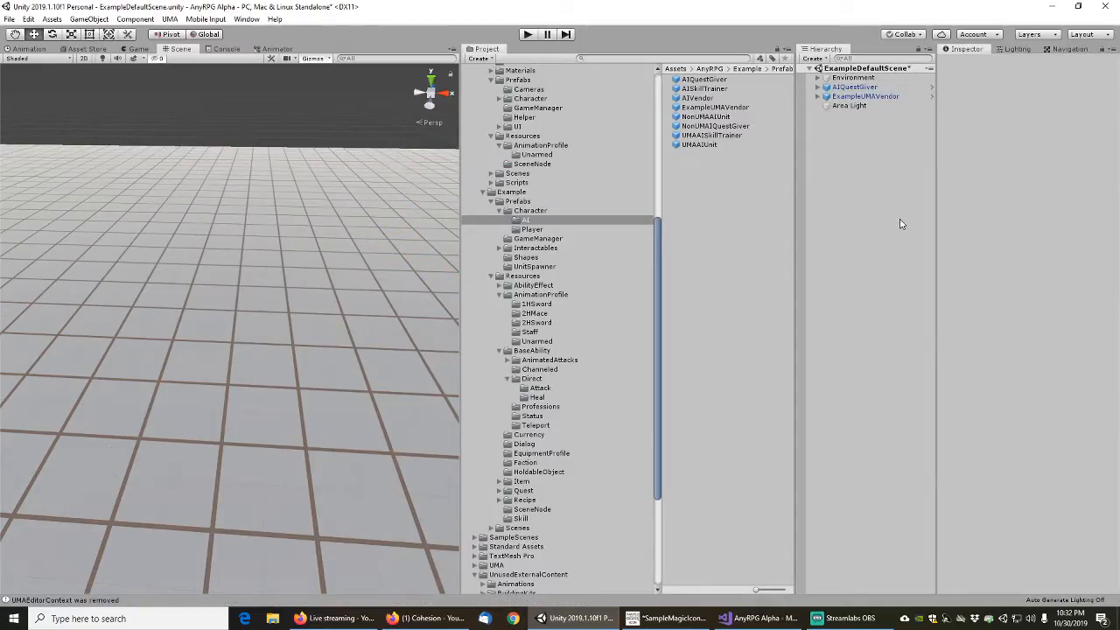
Inspect the source code behind the latest UMAEditorContext console message in Visual Studio, then return to Unity
click(54, 602)
double_click(107, 434)
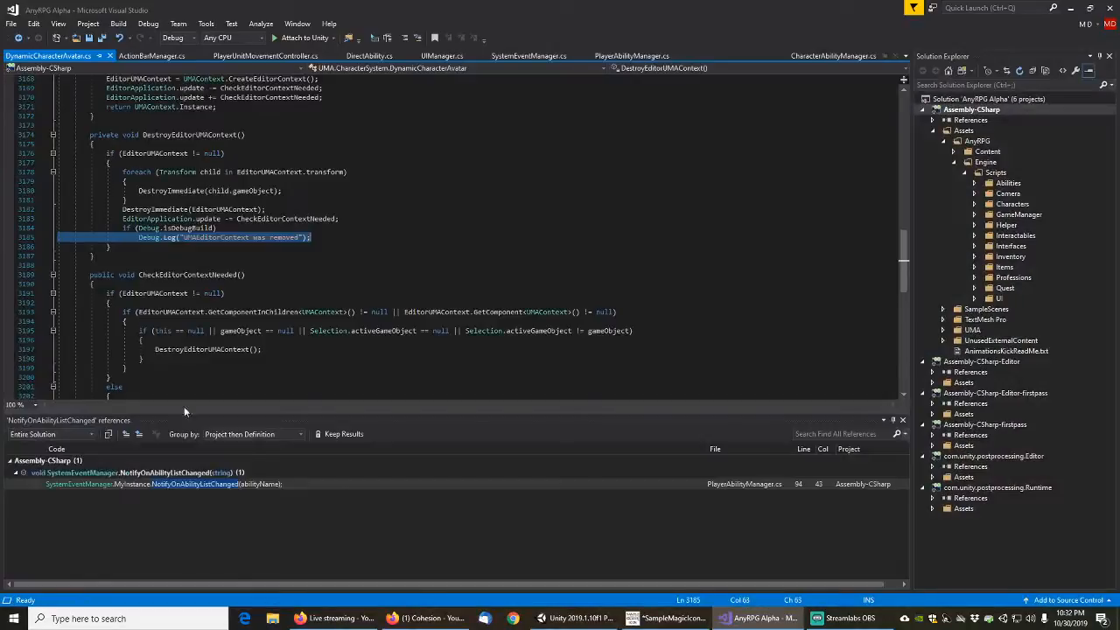
click(573, 618)
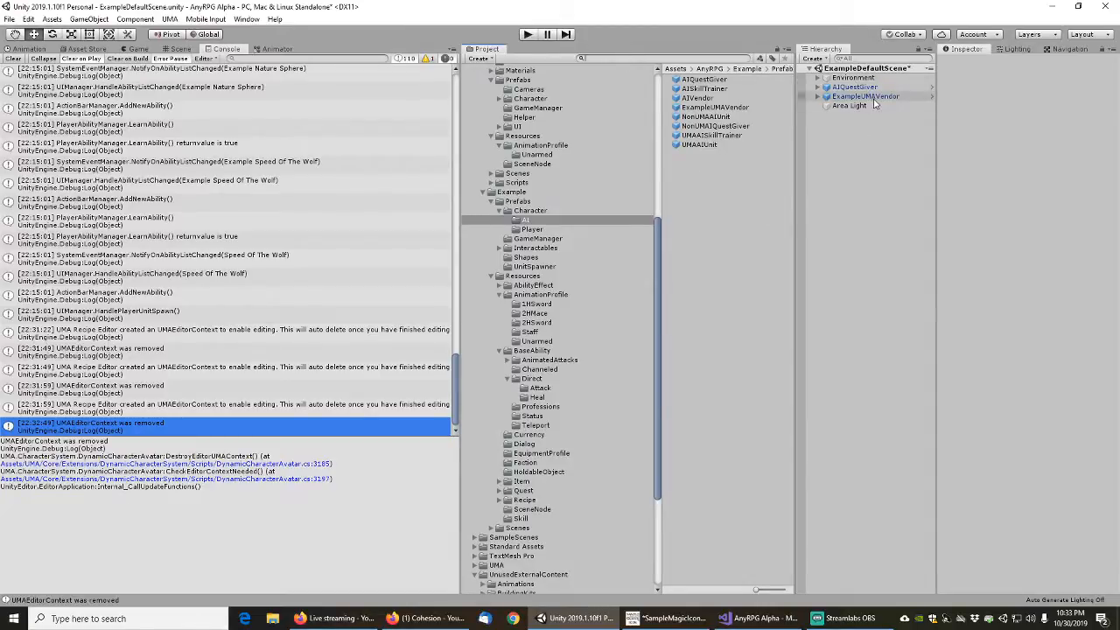
Apply AIQuestGiver's overridden default attack animation profile in the Character Animator component back to the AIQuestGiver prefab
click(856, 87)
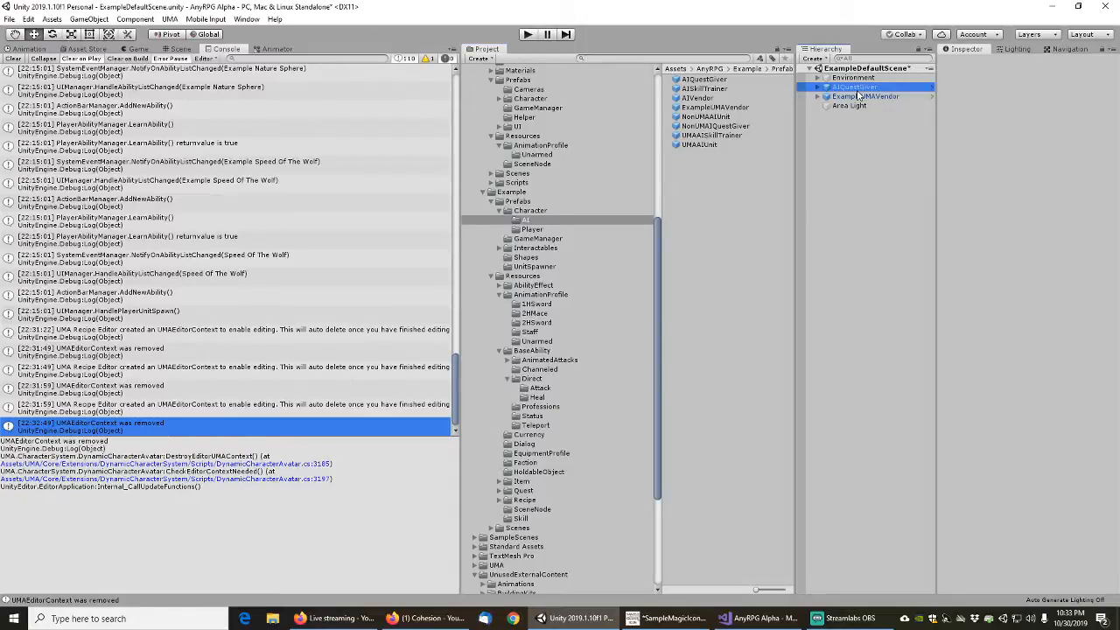
scroll(1094, 187, down, 2)
scroll(1028, 324, down, 3)
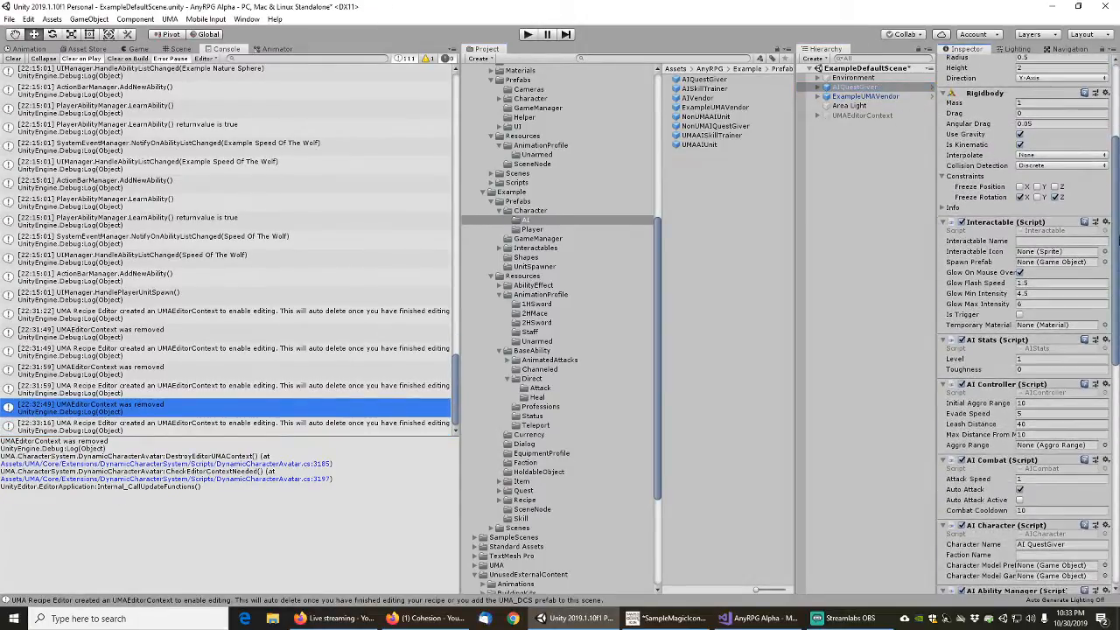
drag(1119, 239, 1118, 409)
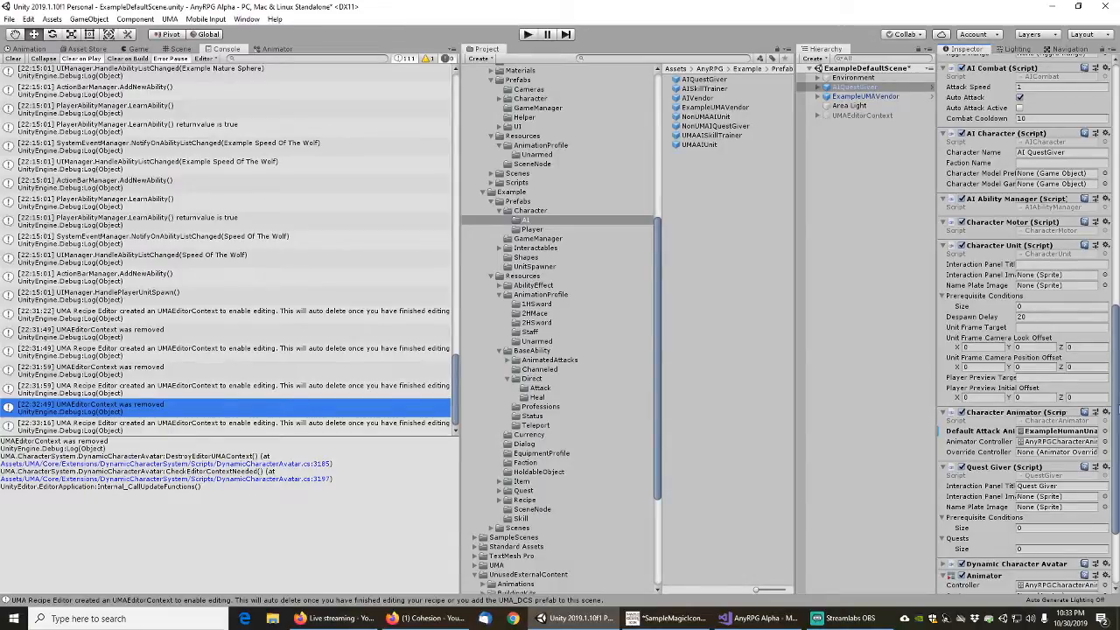
drag(1118, 408, 1118, 452)
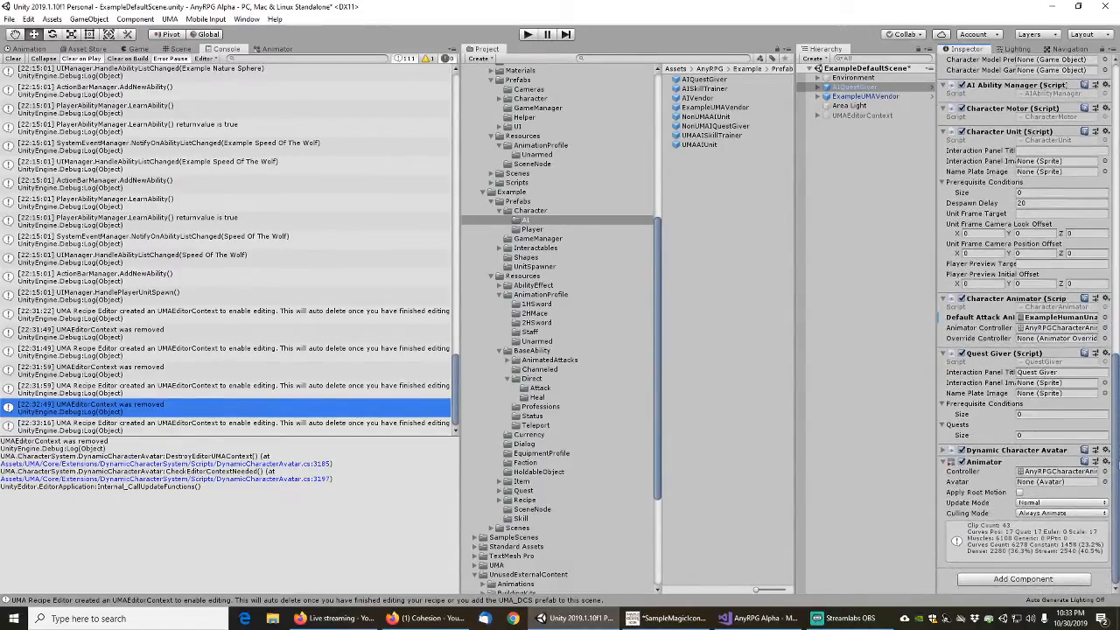
right_click(988, 322)
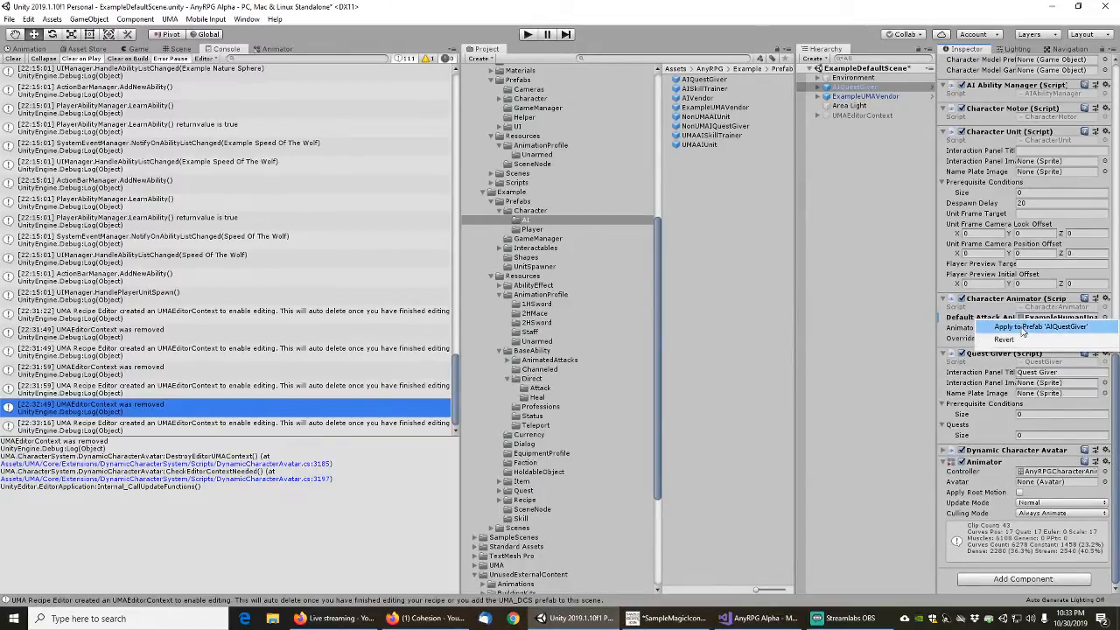
click(996, 326)
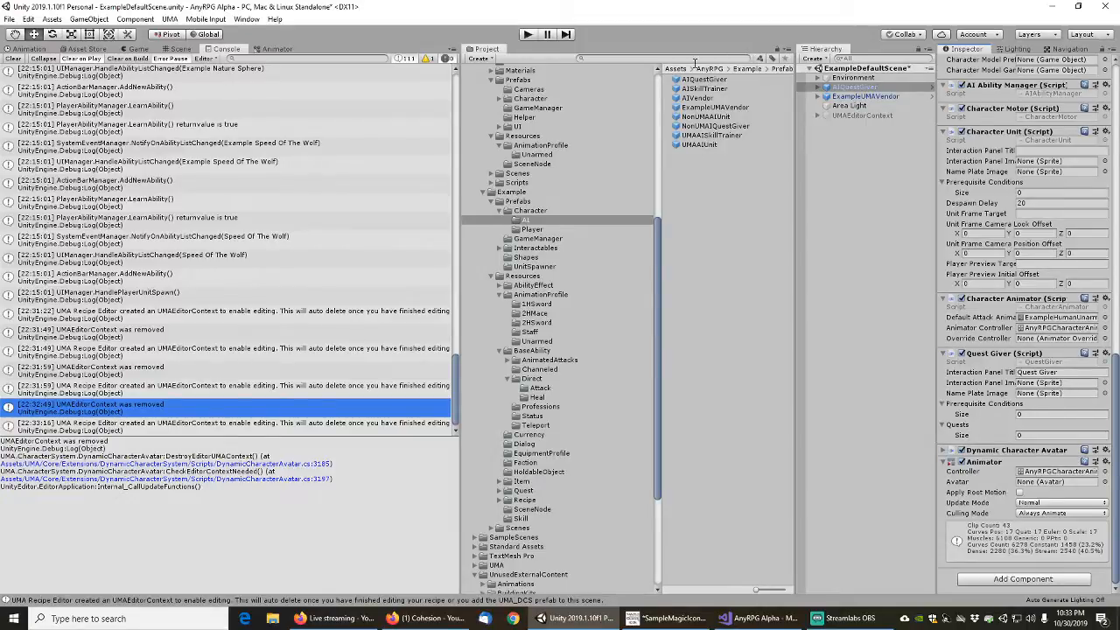
text(adgam)
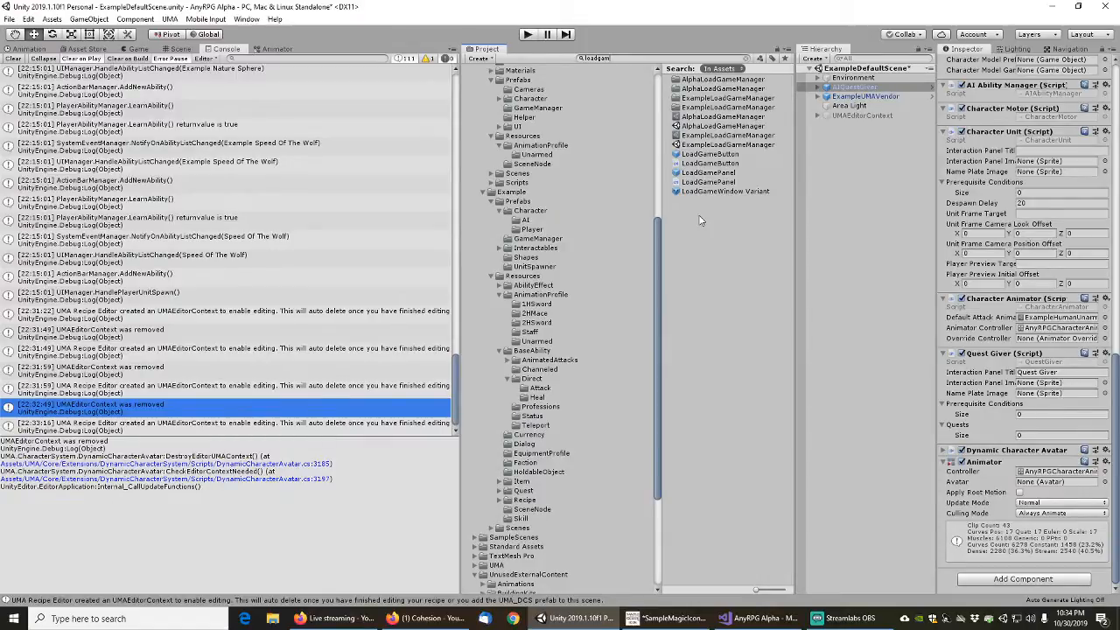
key(ctrl+a)
key(BackSpace)
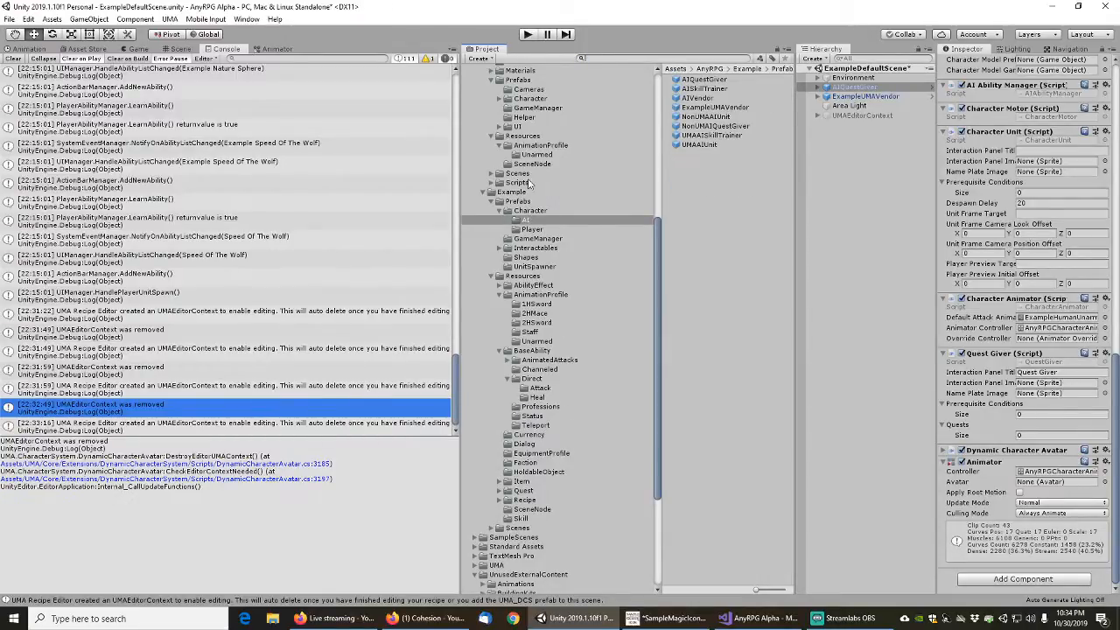
Add the ExampleGameManager prefab from the Example GameManager folder to ExampleDefaultScene as a root-level object
click(533, 240)
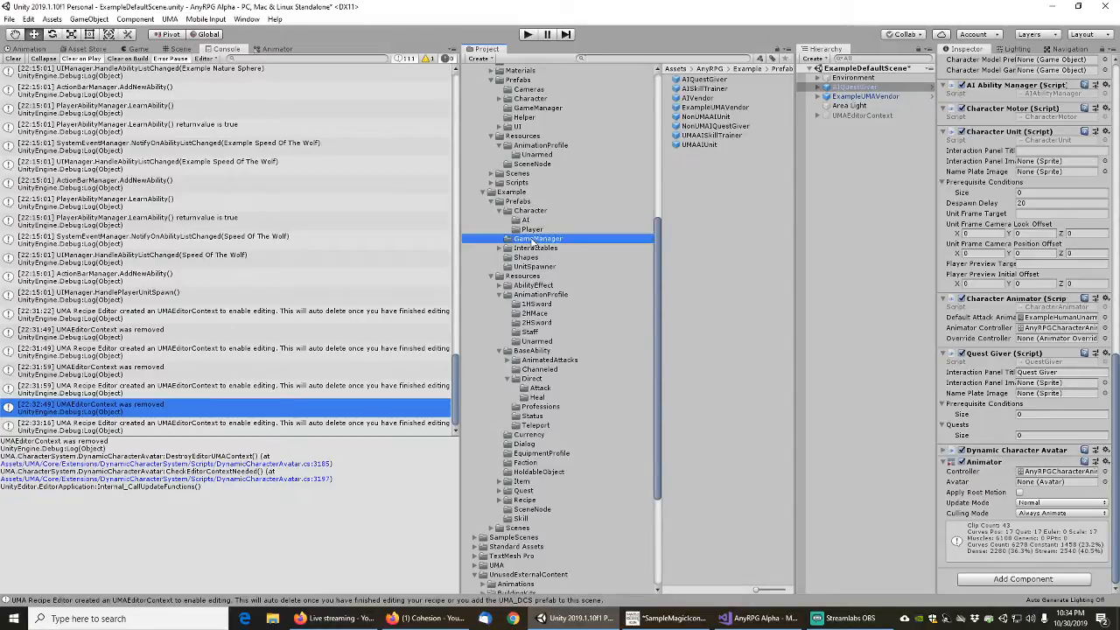
drag(704, 80, 847, 78)
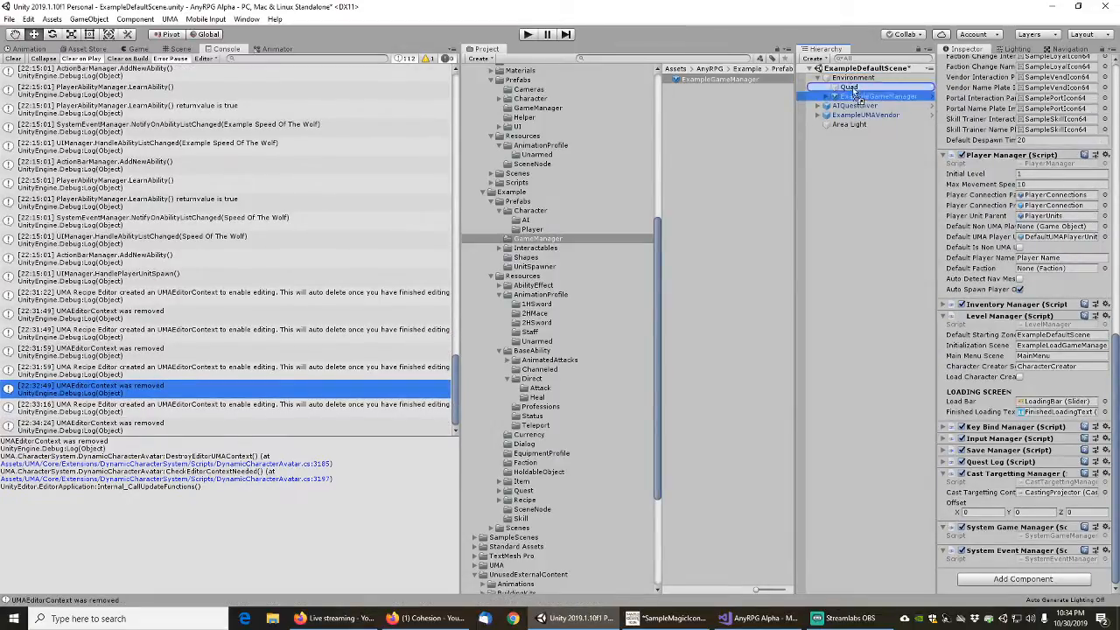
drag(848, 77, 827, 123)
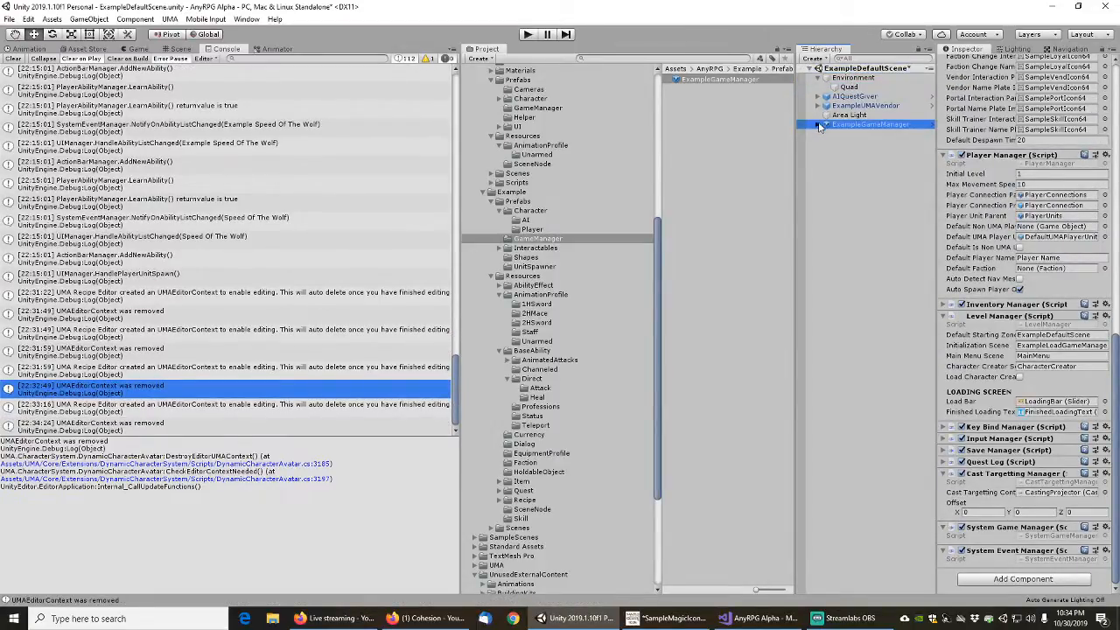
click(822, 125)
click(823, 125)
Show the scene with AIQuestGiver selected, tidy the Example resources tree and open its Quest folder
click(187, 49)
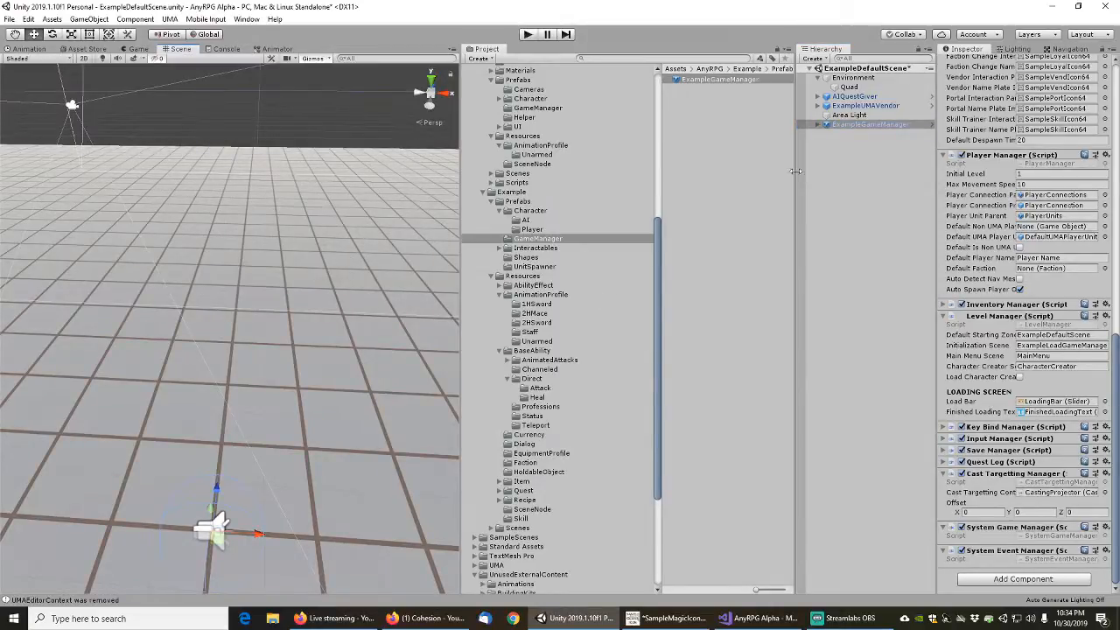
click(853, 96)
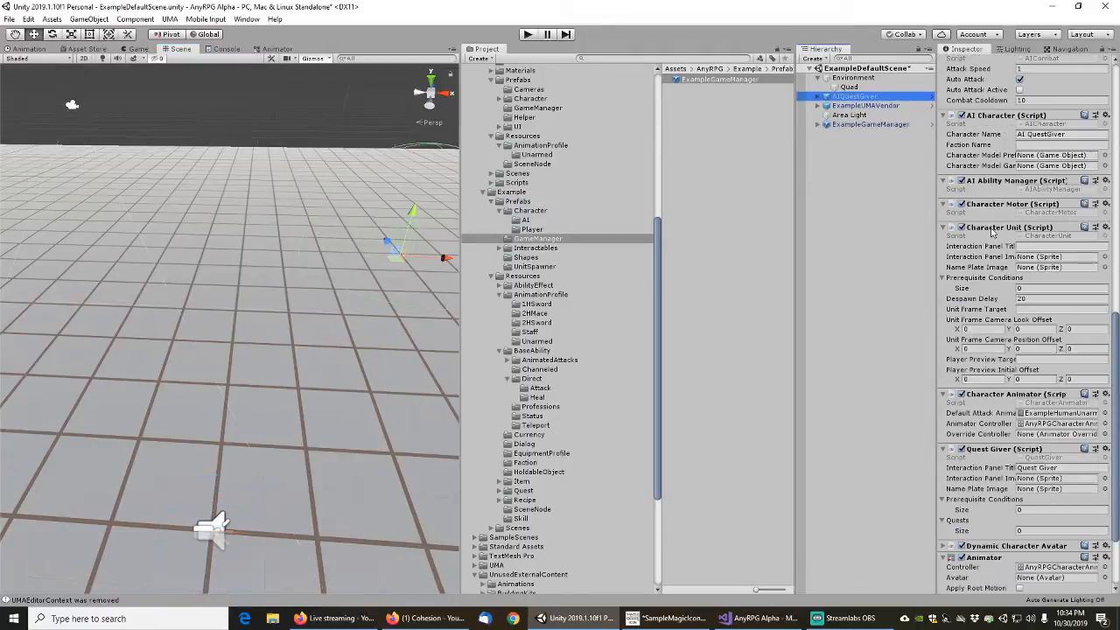
scroll(971, 399, down, 3)
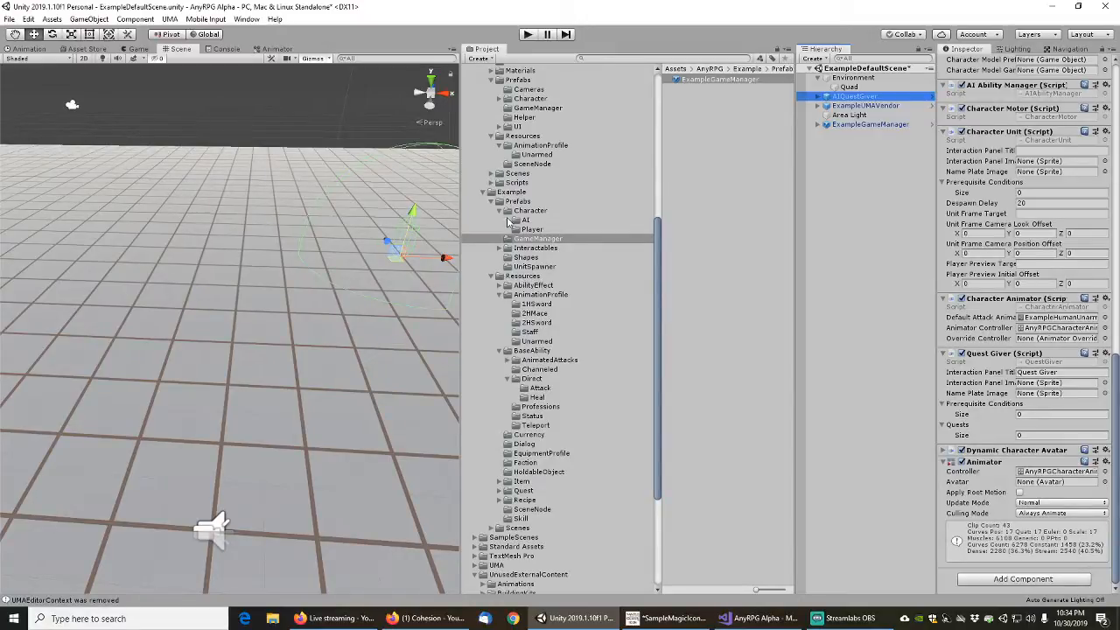
click(507, 295)
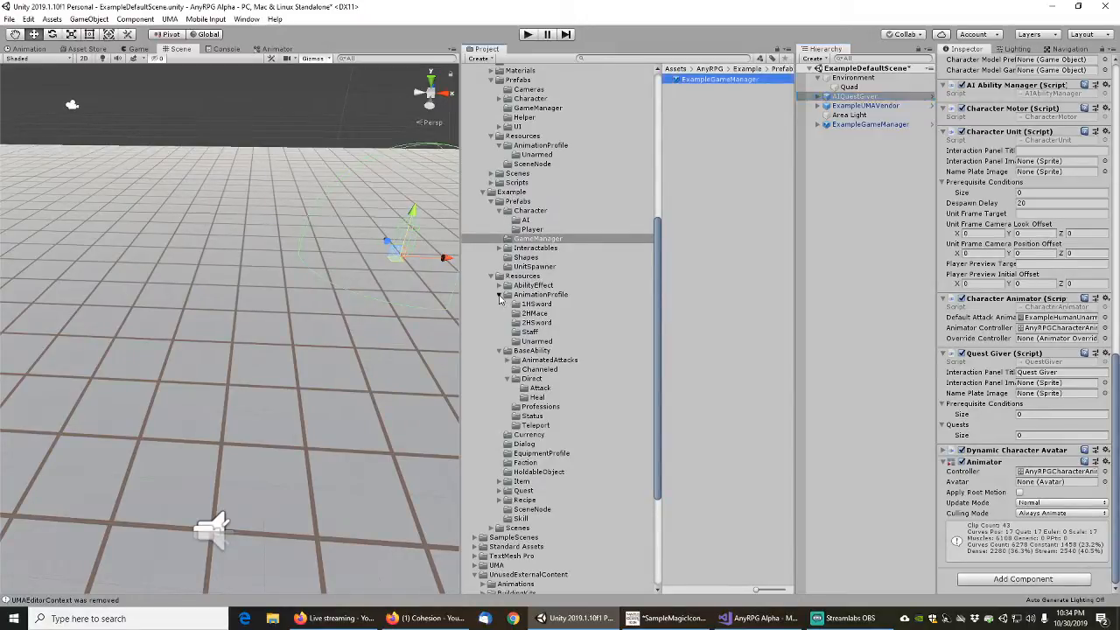
click(500, 305)
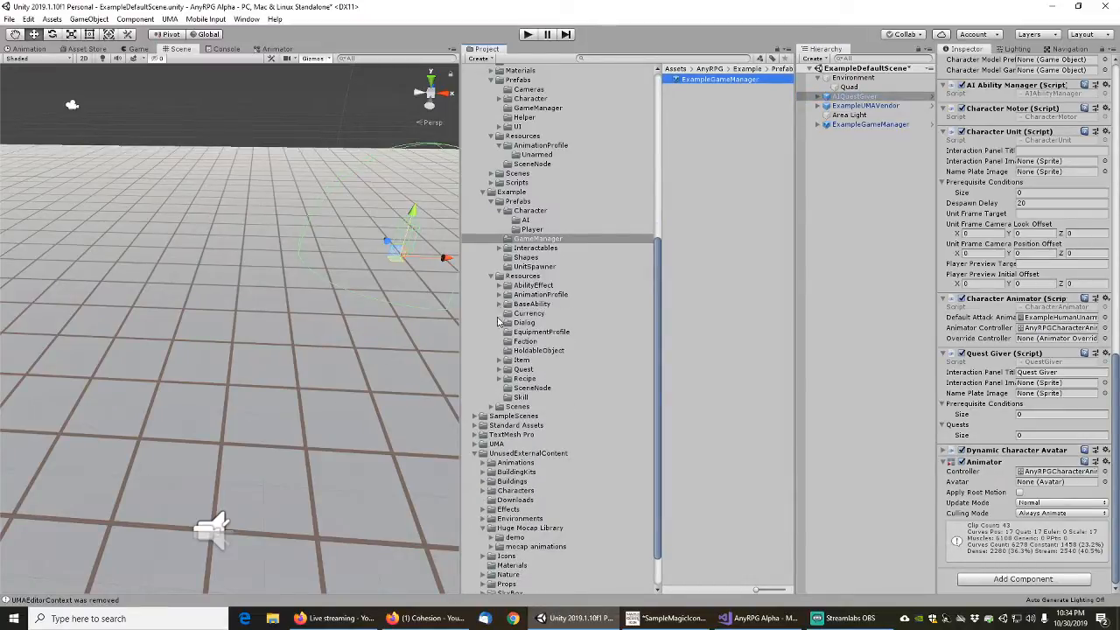
click(502, 369)
click(522, 369)
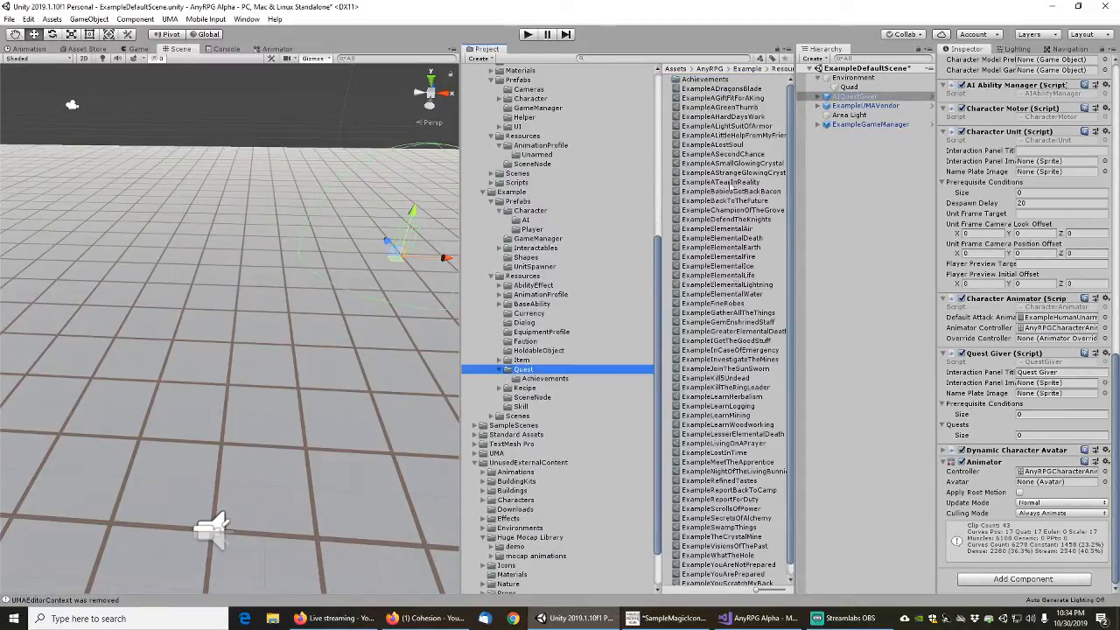
click(717, 88)
scroll(716, 573, down, 1)
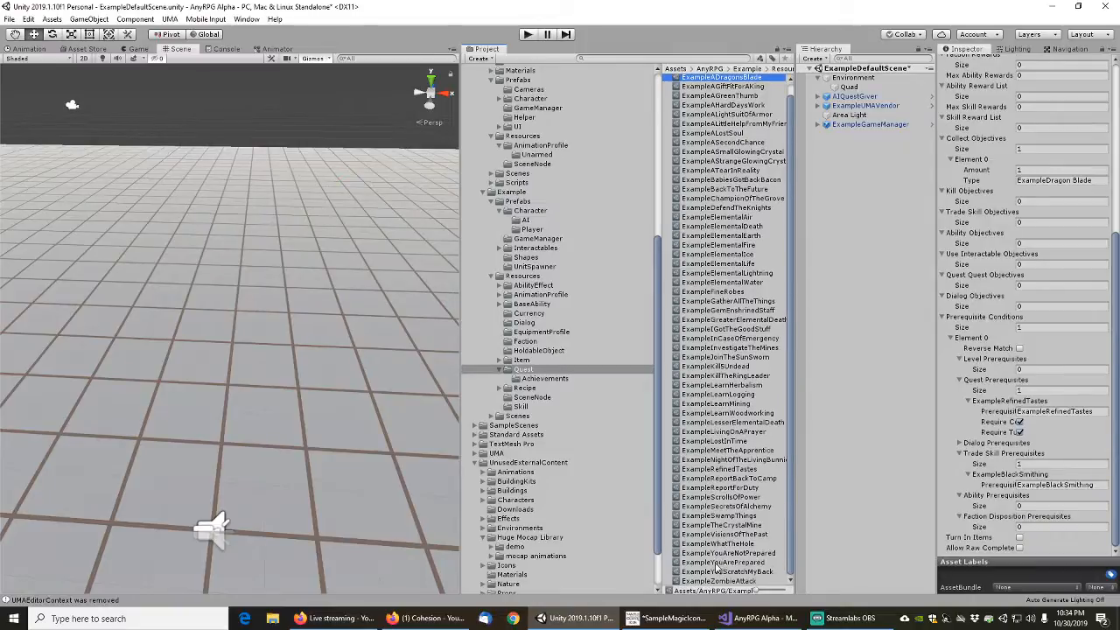
shift+click(716, 581)
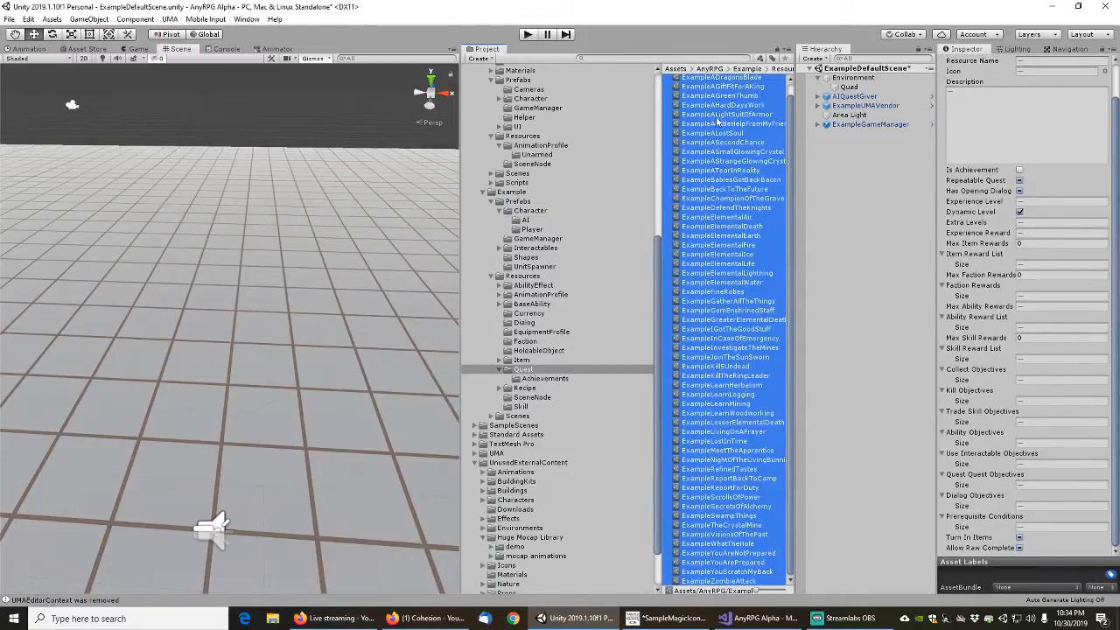
Lock the inspector on AIQuestGiver and try to add all Example quests, ExampleADragonsBlade through ExampleZombieAttack, to its Quests list at once
click(849, 100)
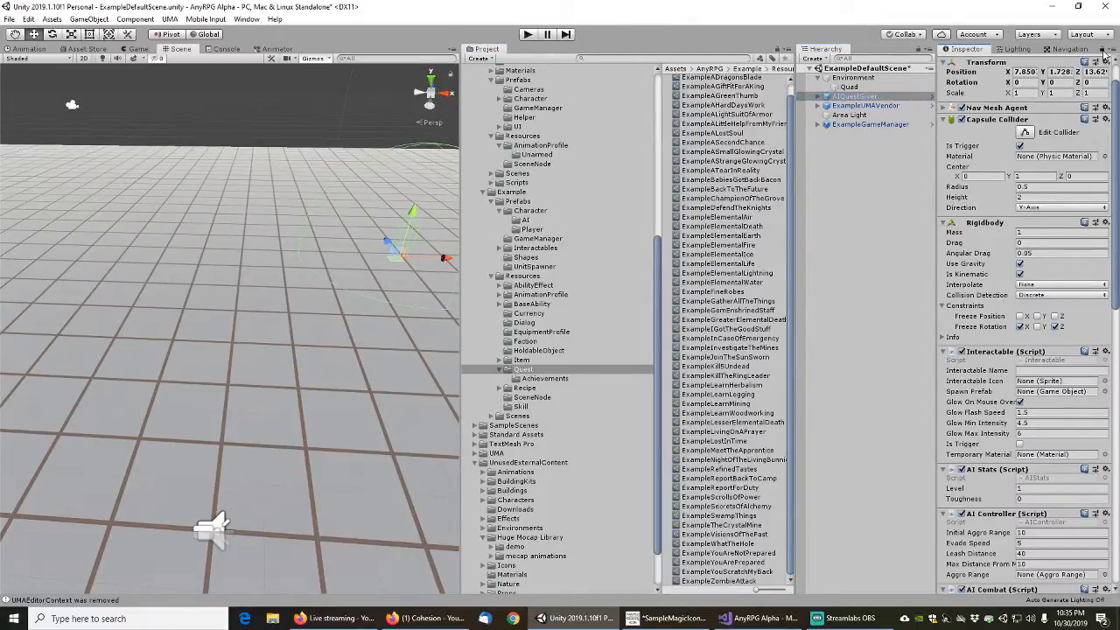
scroll(984, 420, down, 10)
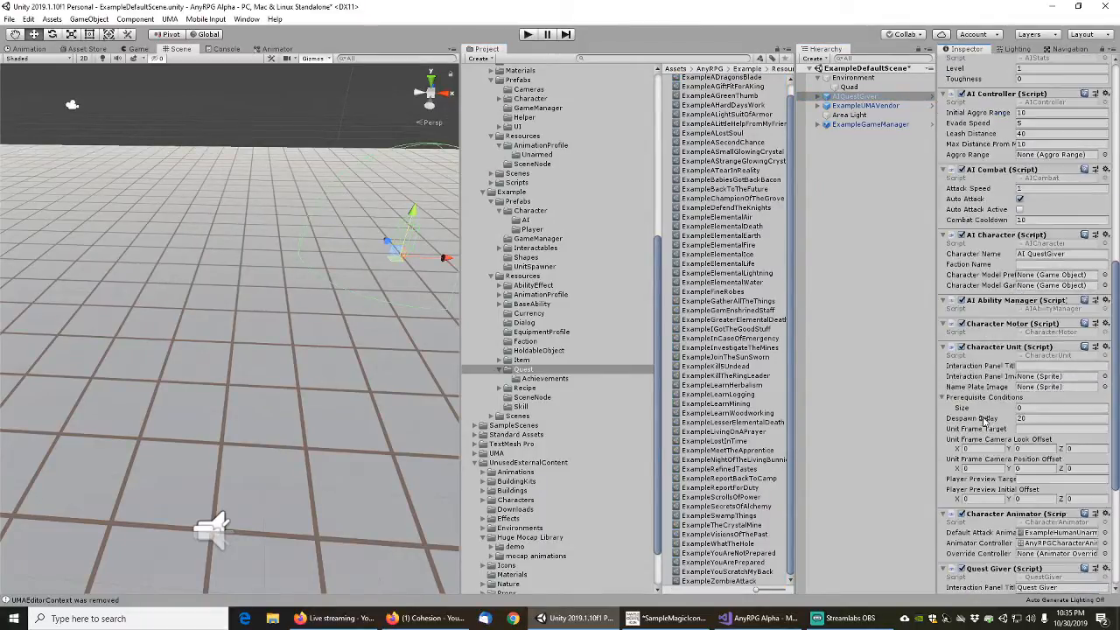
scroll(984, 420, down, 5)
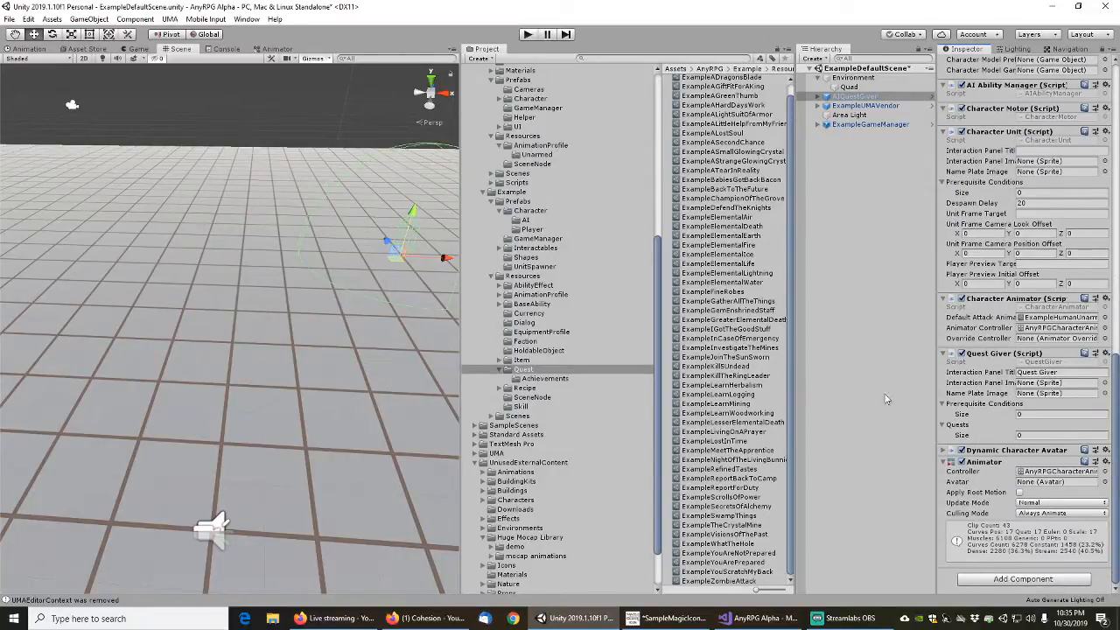
scroll(712, 179, up, 1)
click(706, 88)
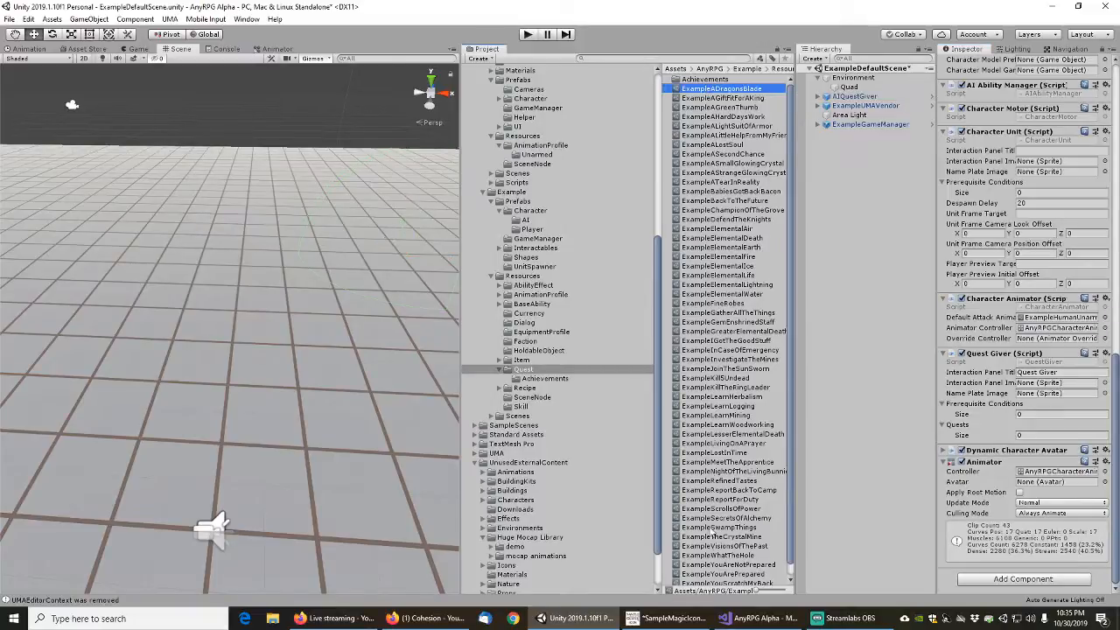
scroll(718, 543, down, 1)
shift+click(716, 581)
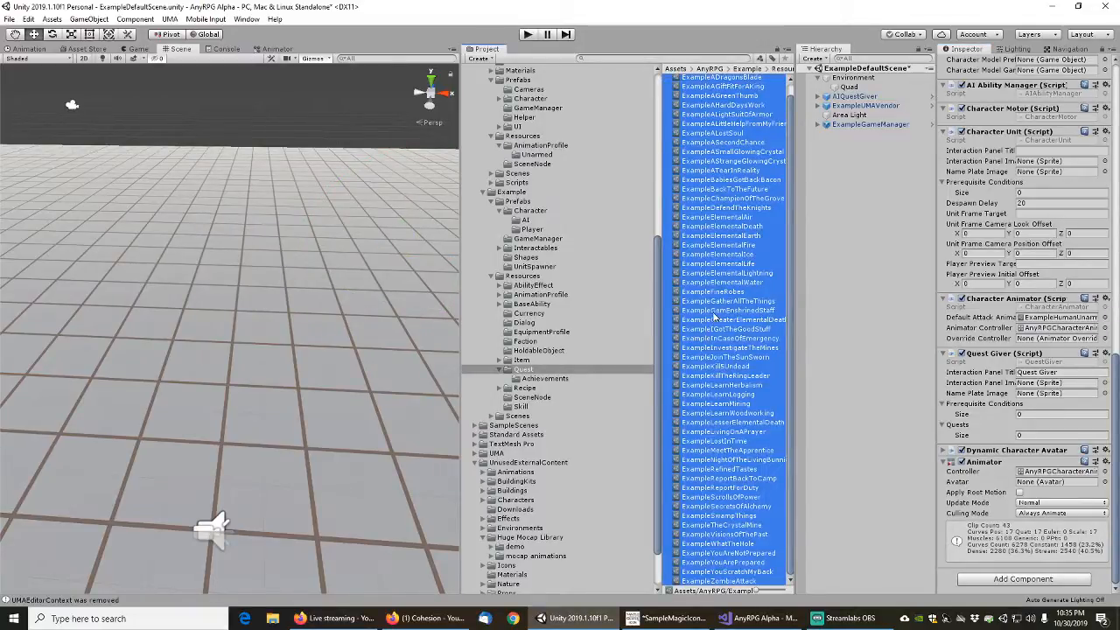
drag(714, 317, 1031, 430)
Set the size of the Quests list in AIQuestGiver's Quest Giver component to 1
click(1032, 435)
text(1)
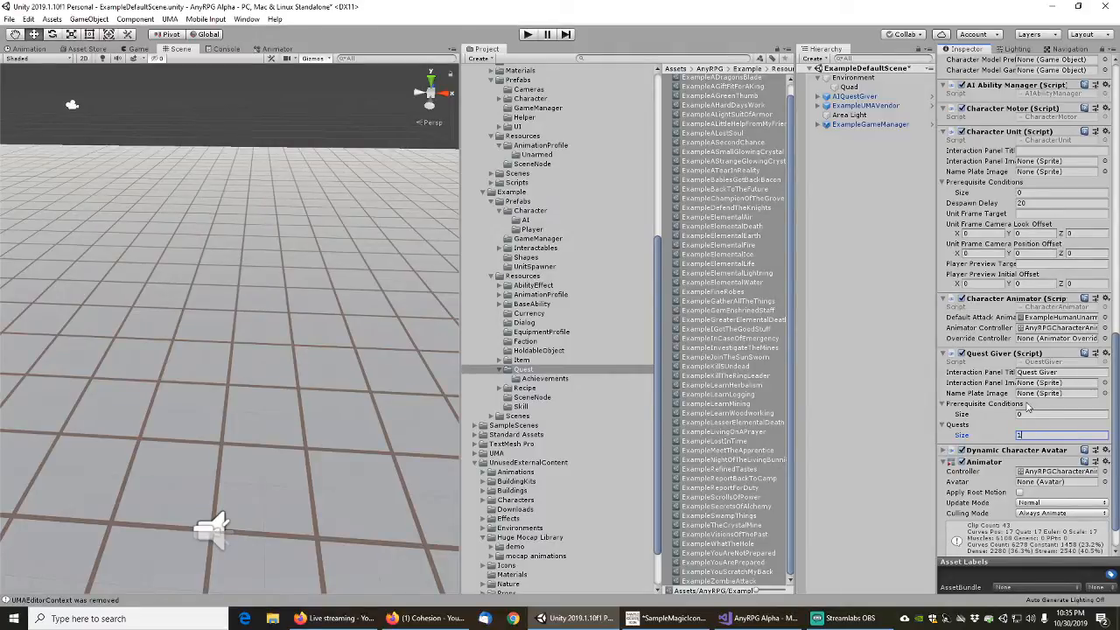
key(Return)
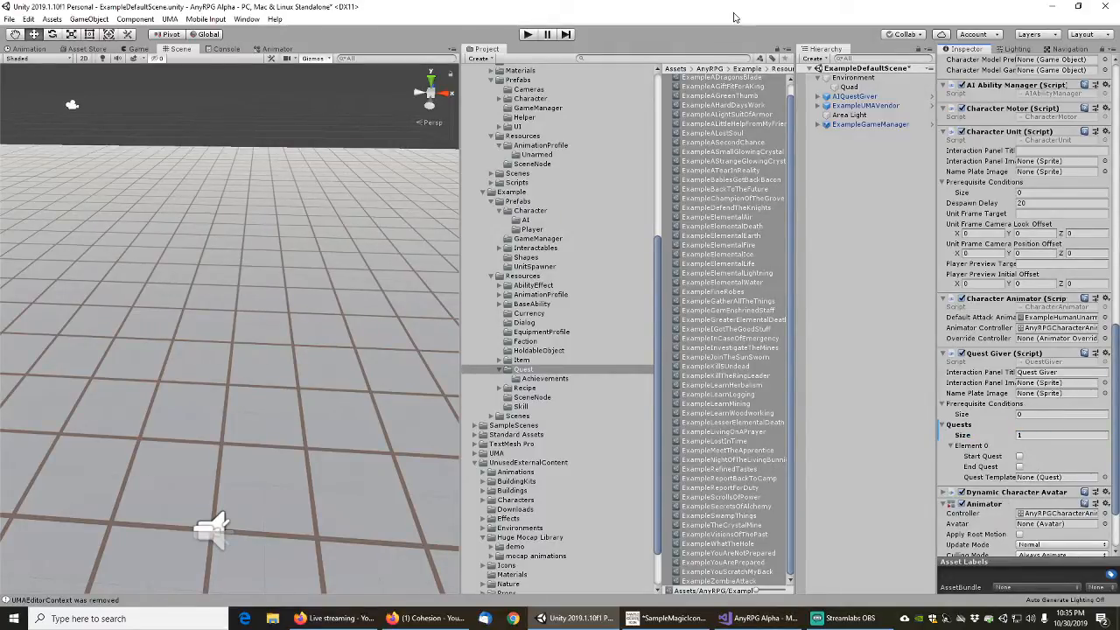
Reselect the whole range of Example quests and unlock the inspector from AIQuestGiver
click(727, 114)
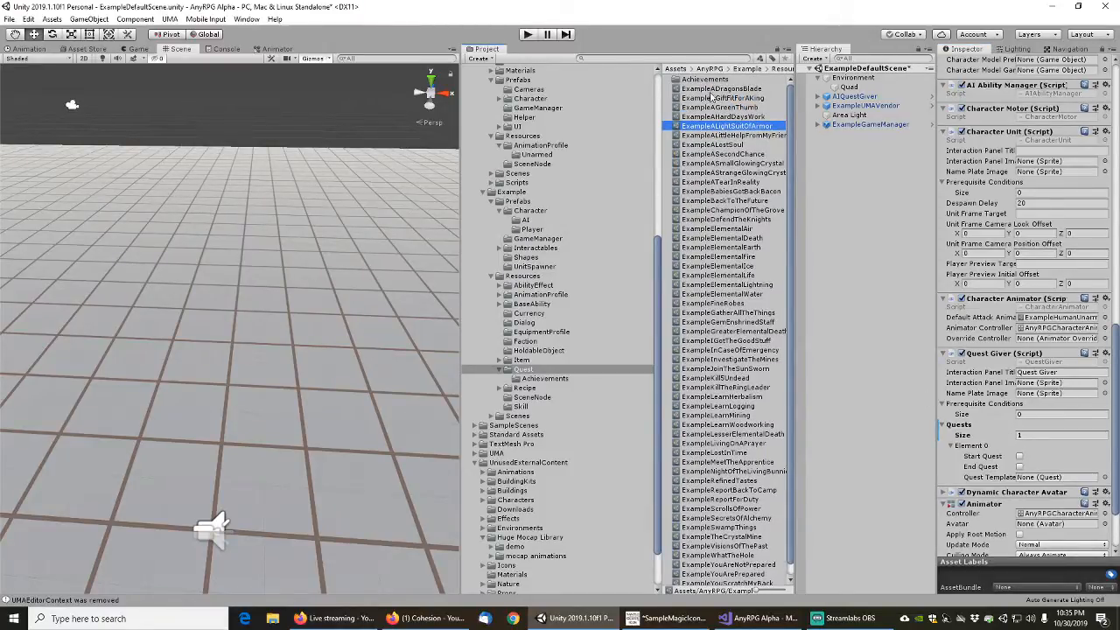
scroll(735, 516, down, 1)
shift+click(730, 582)
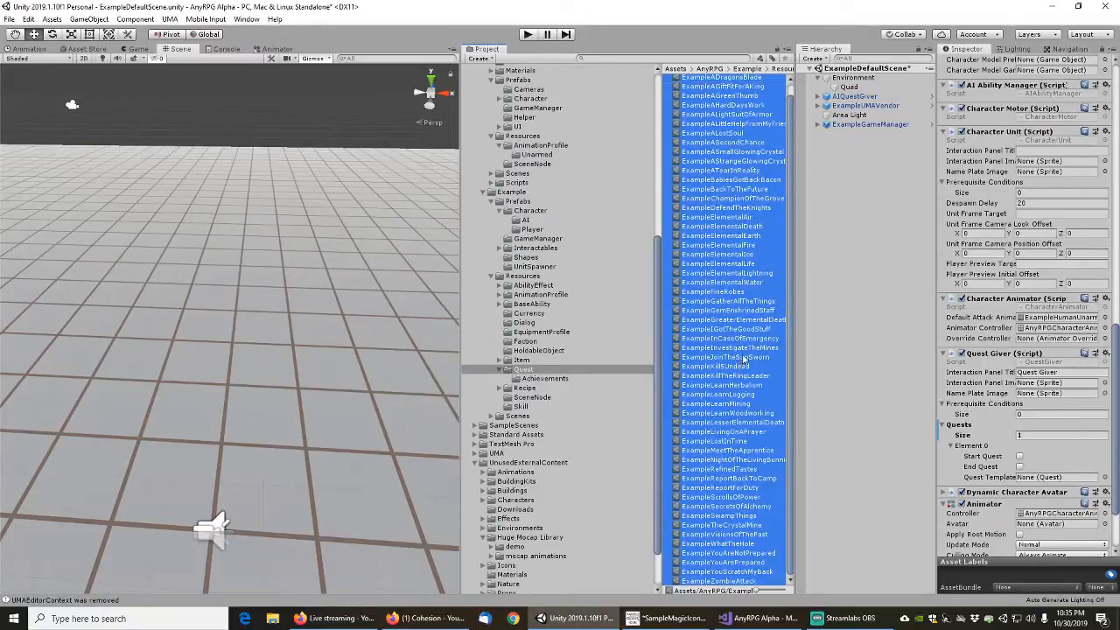
click(1103, 51)
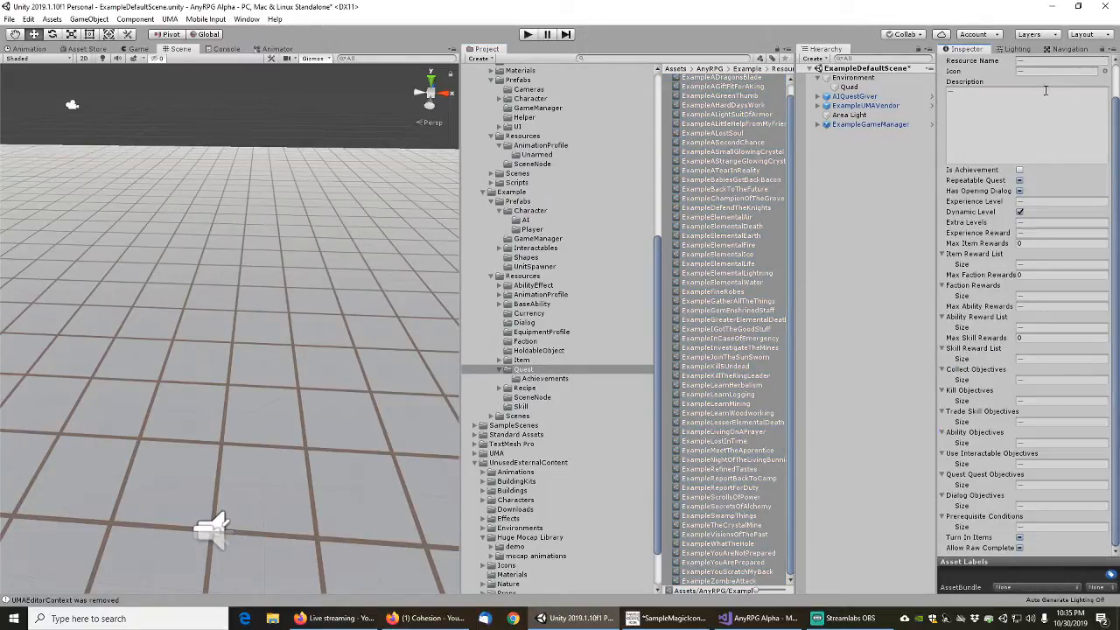
Select every quest in the Example Quest folder along with the Achievements folder to check how many there are
click(753, 162)
scroll(725, 192, up, 1)
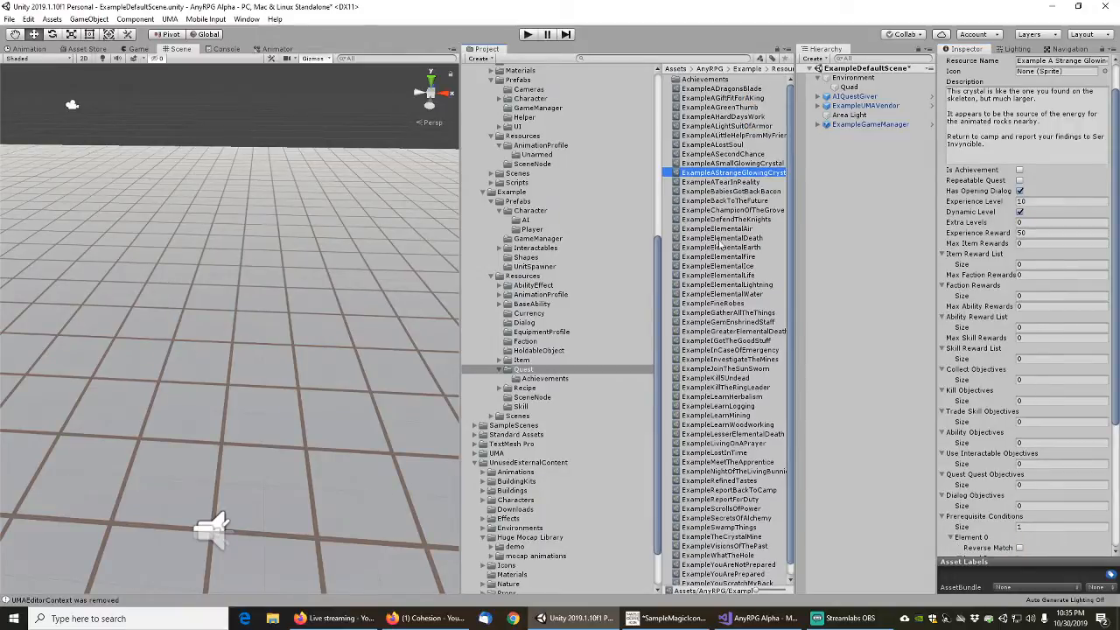
click(713, 89)
scroll(725, 562, down, 1)
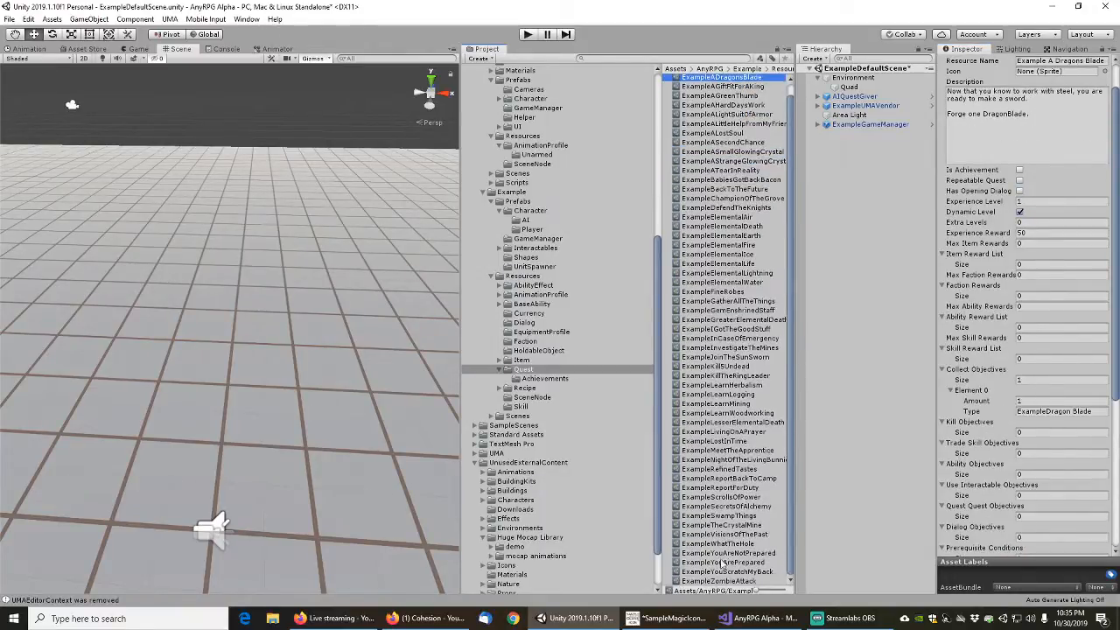
shift+click(723, 581)
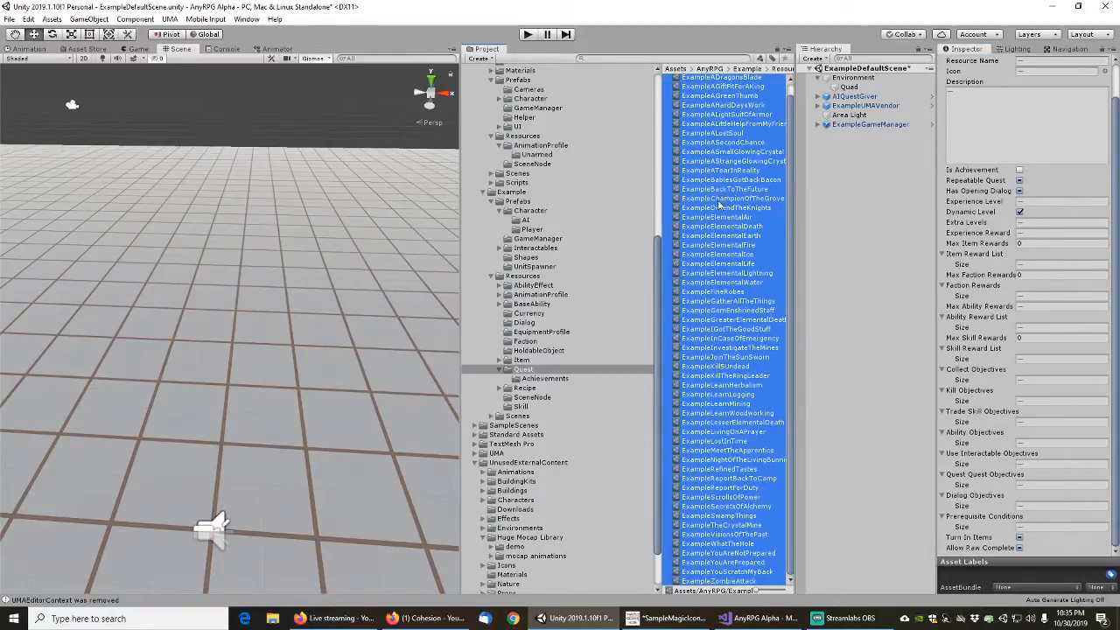
scroll(718, 193, up, 1)
ctrl+click(709, 80)
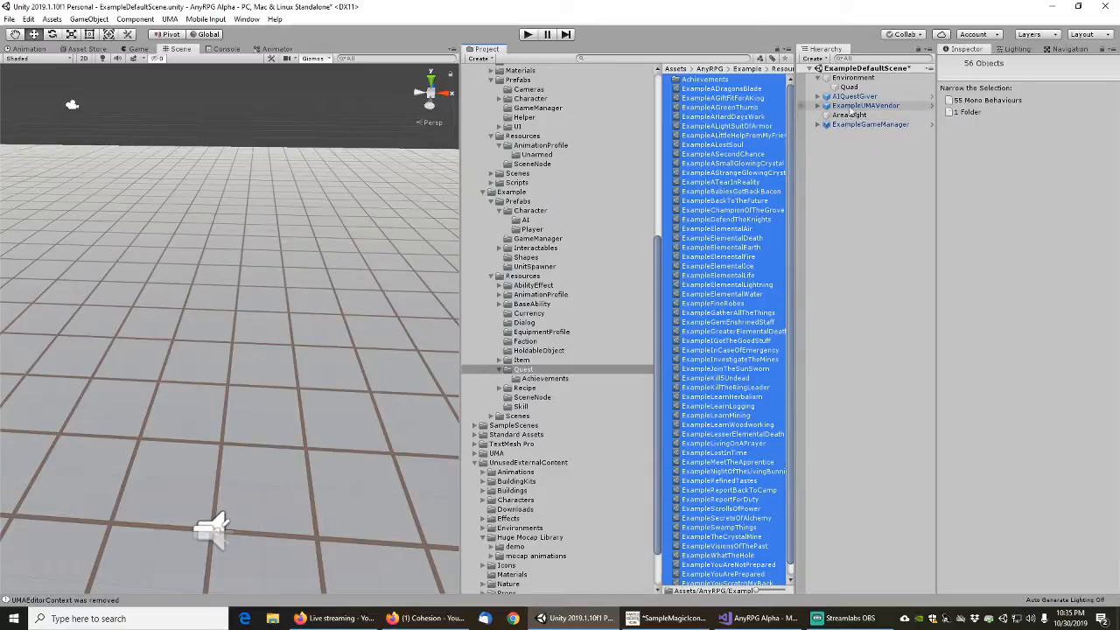
Rename the AIQuestGiver object in the scene as ExampleAIQuestGiver
click(853, 97)
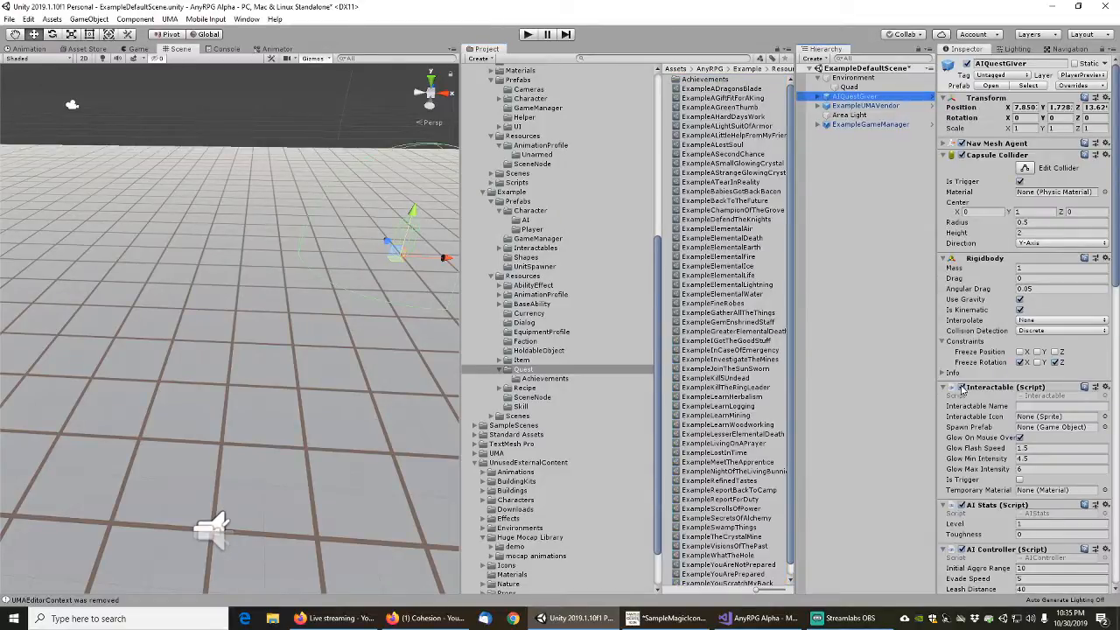
scroll(962, 390, down, 10)
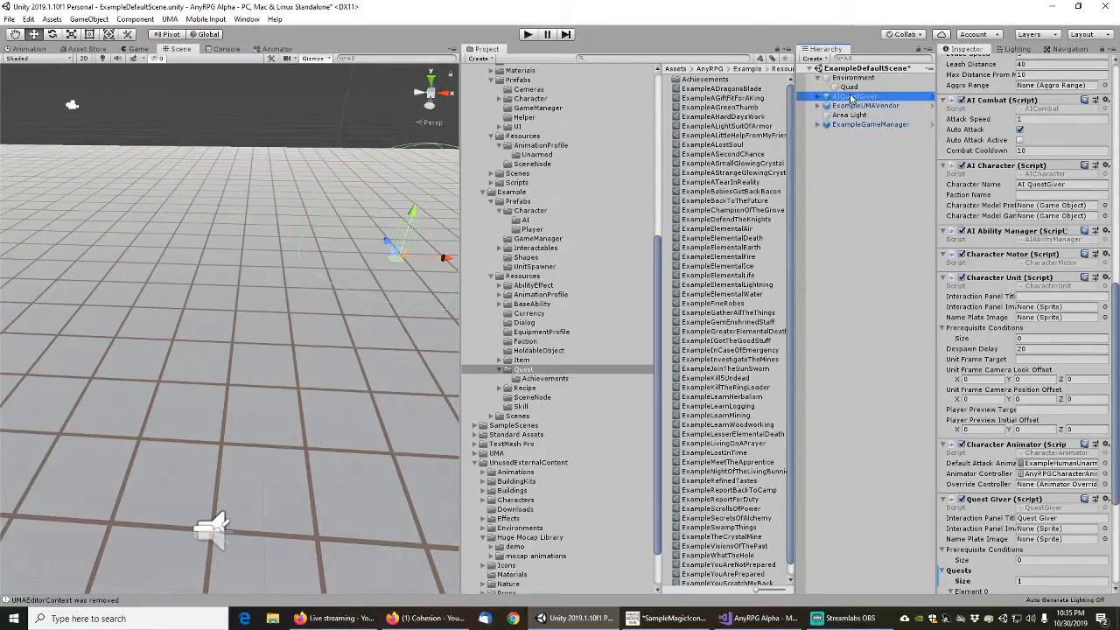
click(657, 287)
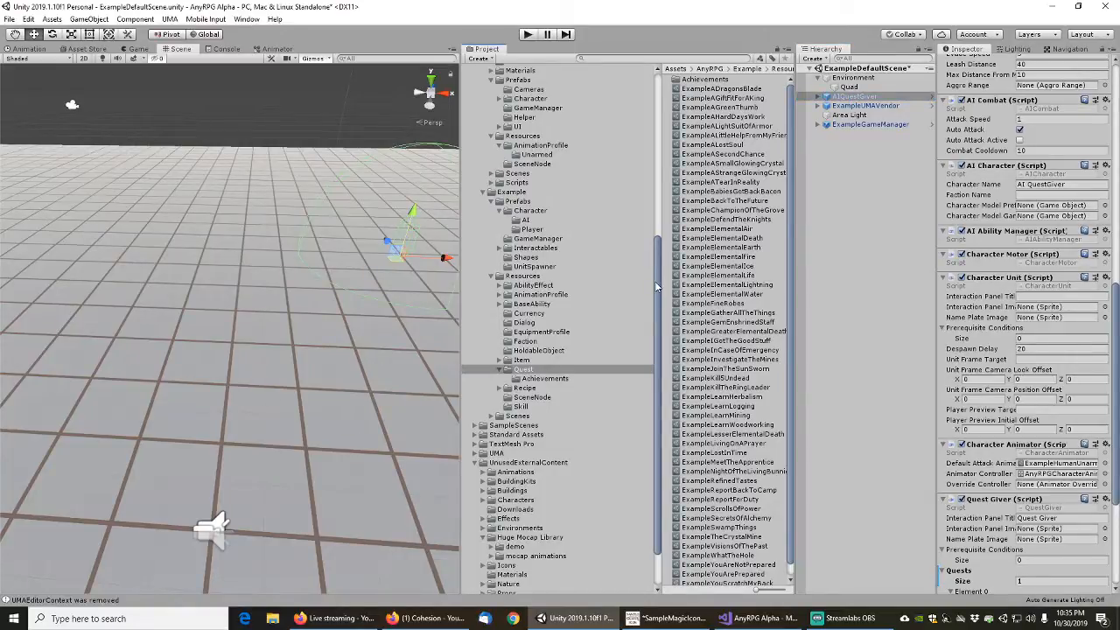
click(851, 99)
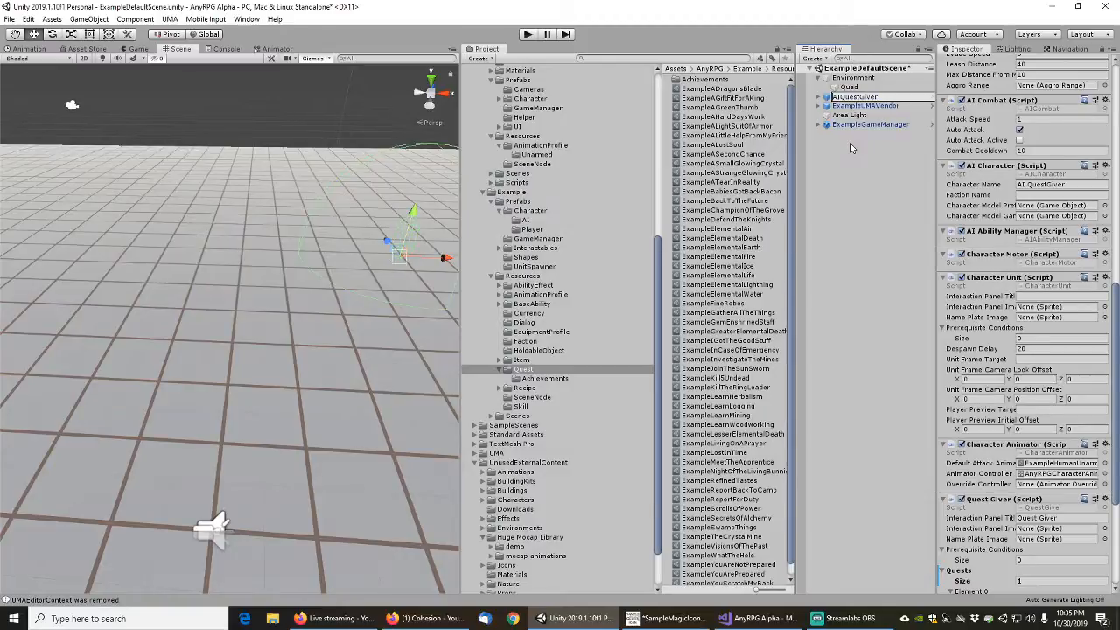
key(F2)
text(Example)
key(Return)
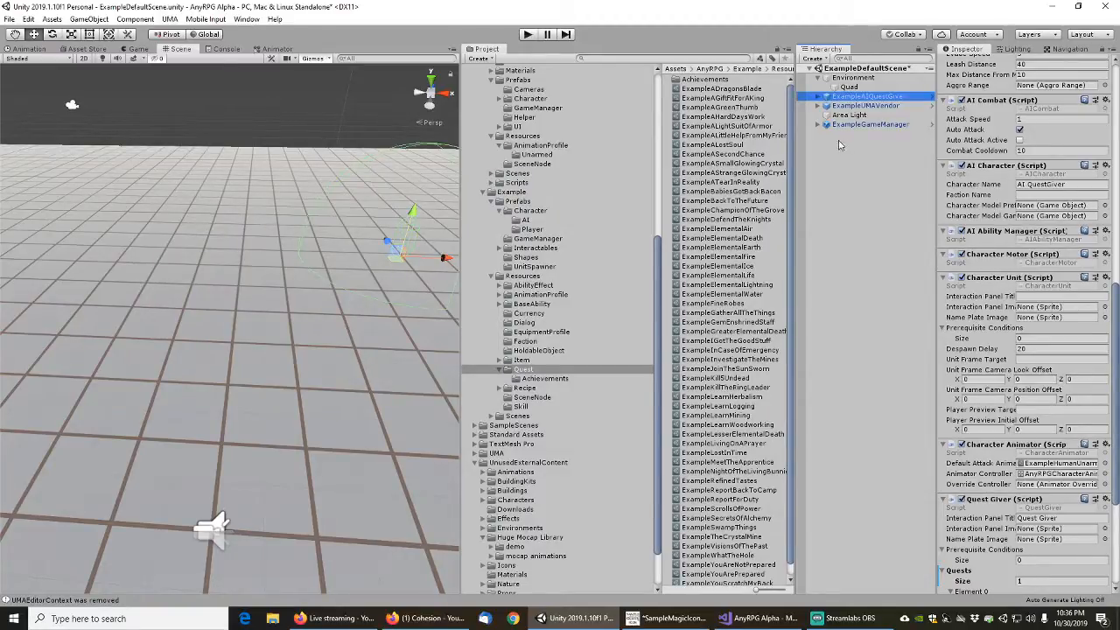
Save ExampleAIQuestGiver as an original prefab in the Example Prefabs/Character/AI folder
click(658, 264)
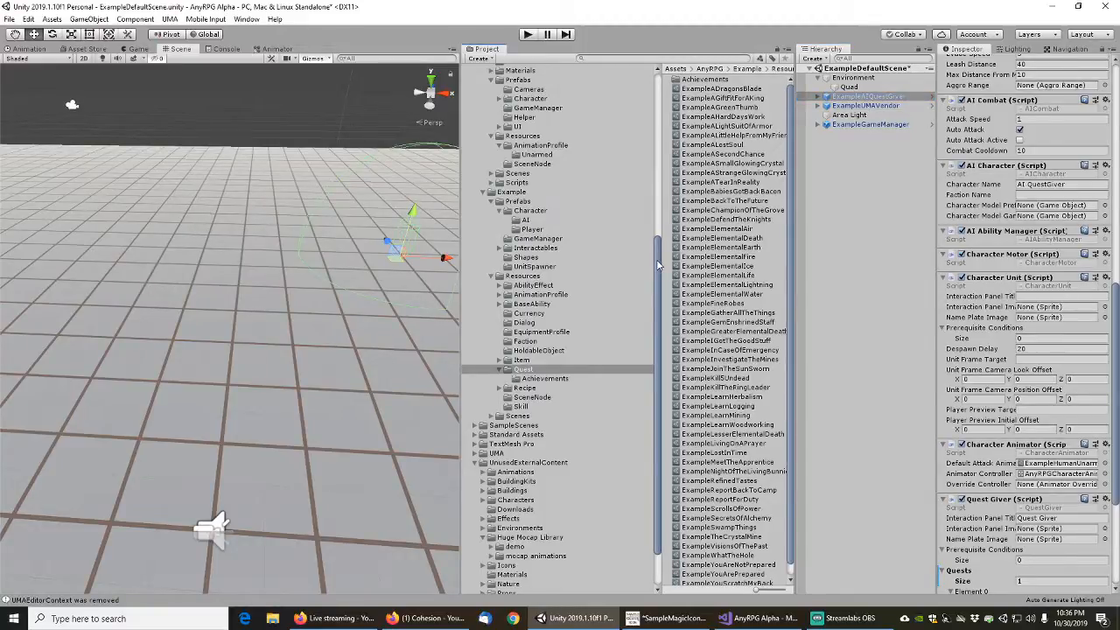
drag(658, 264, 661, 281)
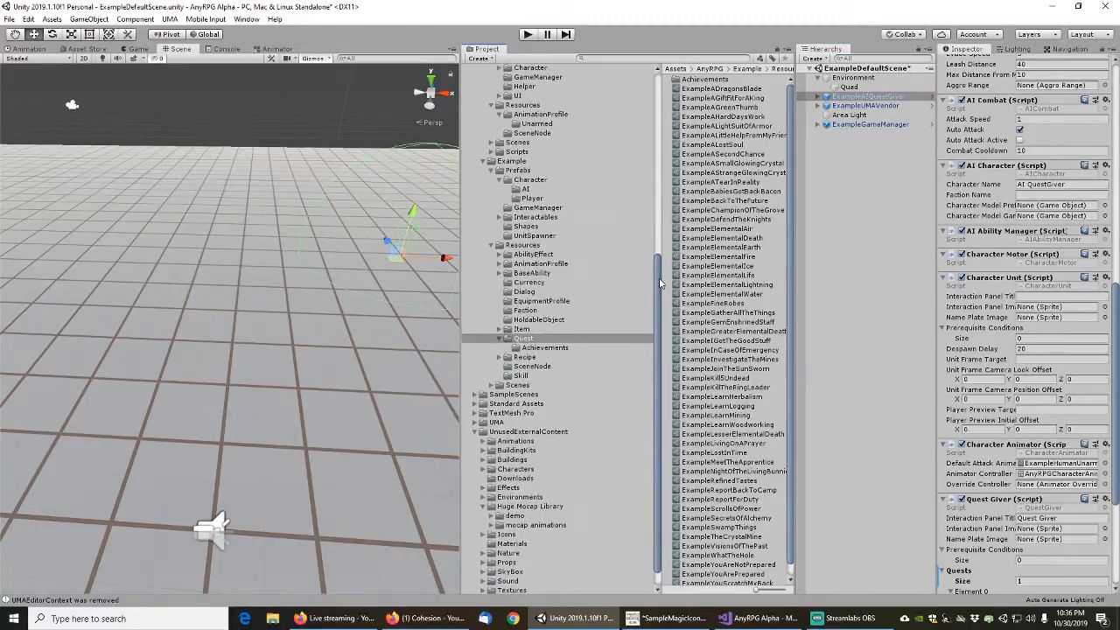
drag(866, 97, 524, 190)
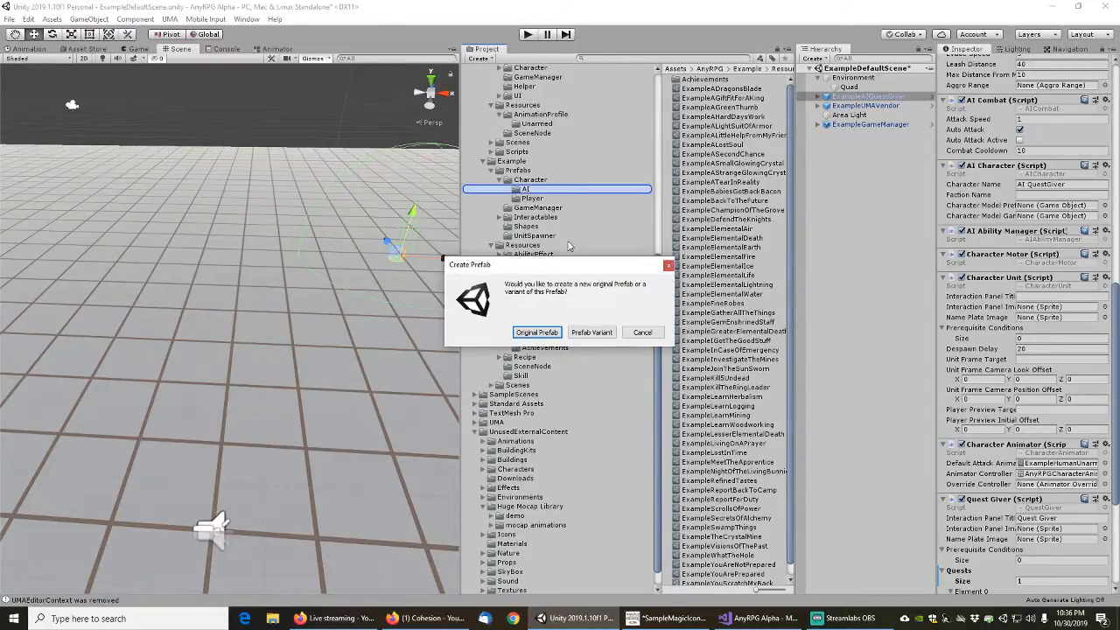
click(539, 336)
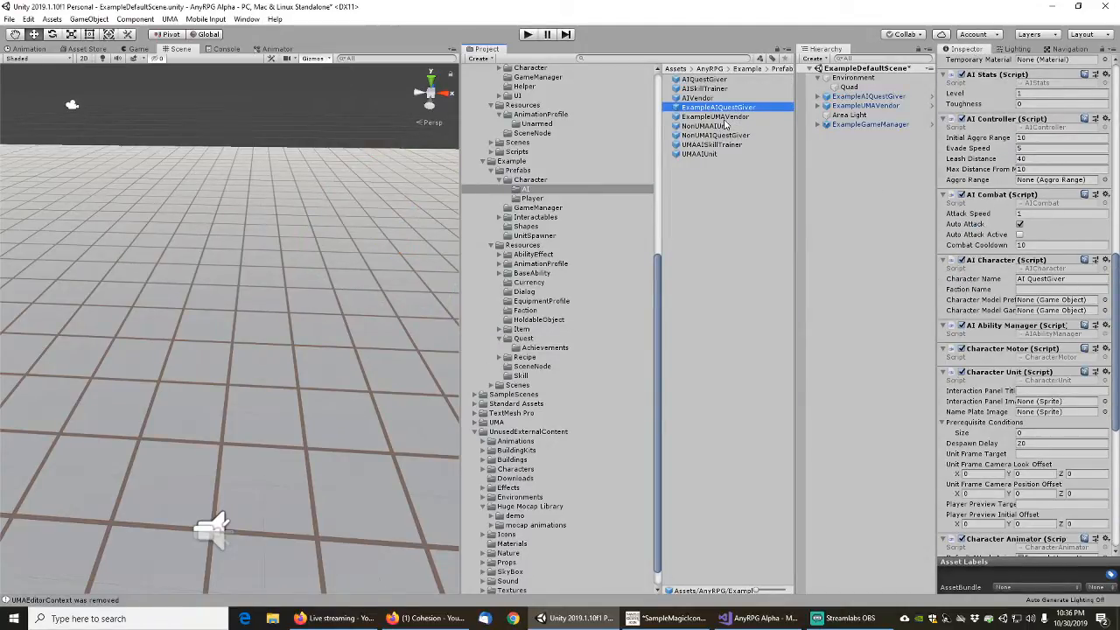
Select the scene's ExampleAIQuestGiver and try a size of 55 for its Quests list
click(857, 98)
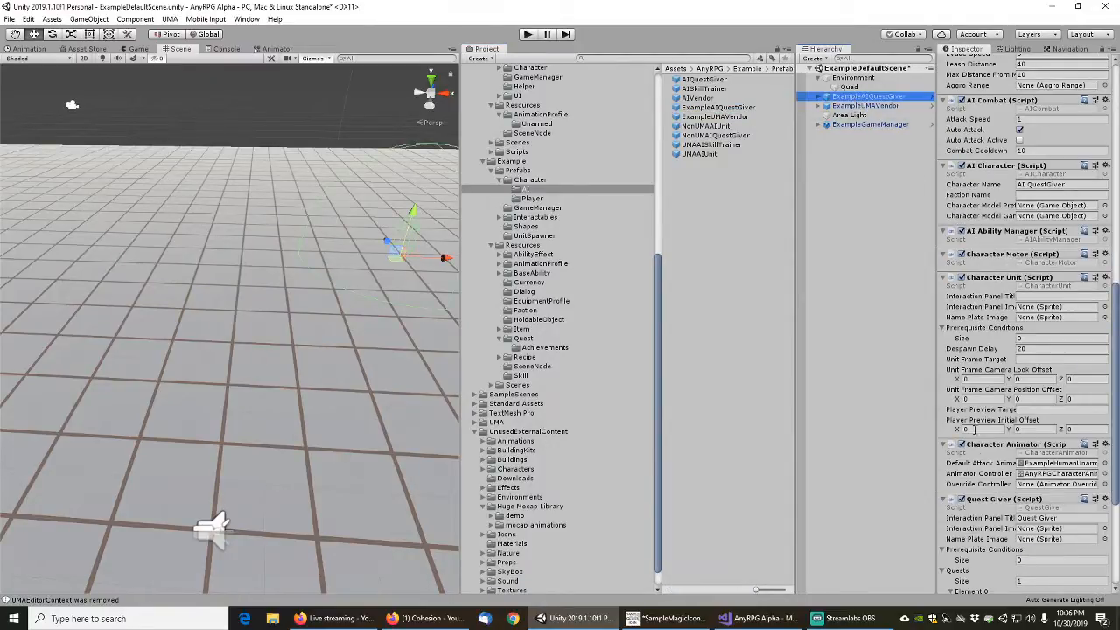
scroll(978, 453, down, 5)
click(1055, 393)
text(55)
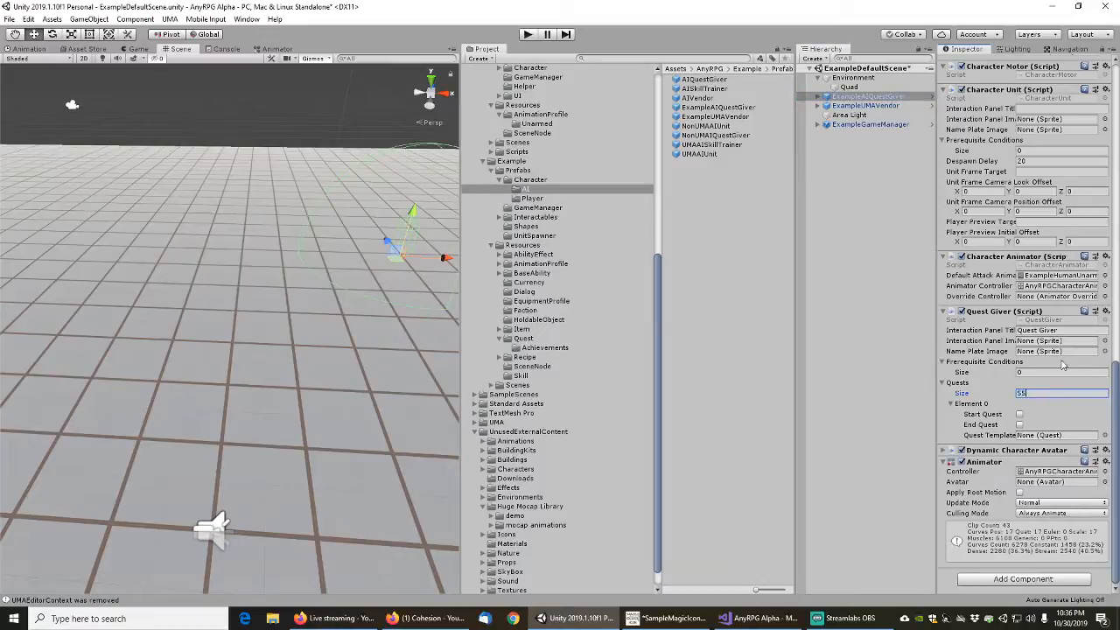
key(Tab)
scroll(996, 391, down, 3)
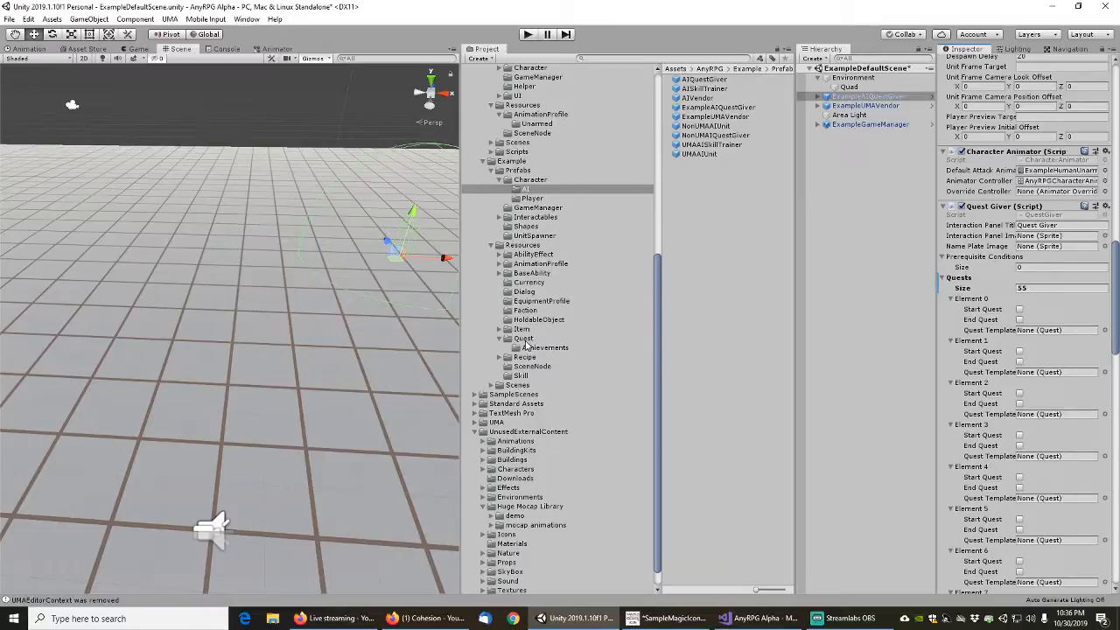
Set the Quests list size to 1 and enable Start Quest and End Quest on Element 0
click(1041, 291)
text(1)
key(Return)
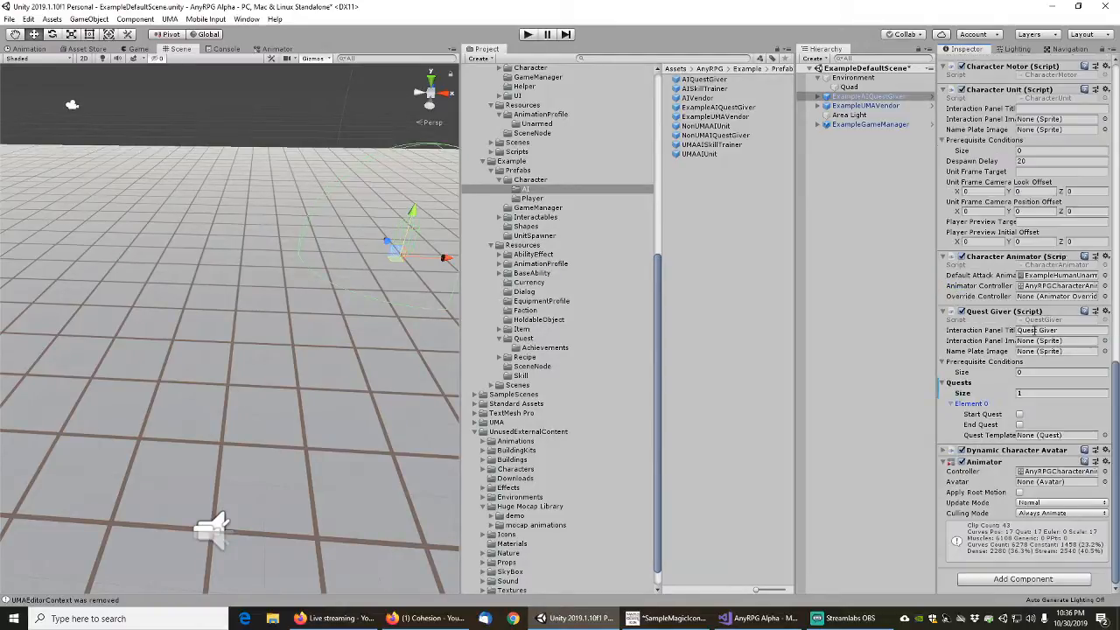
click(1019, 415)
click(1020, 425)
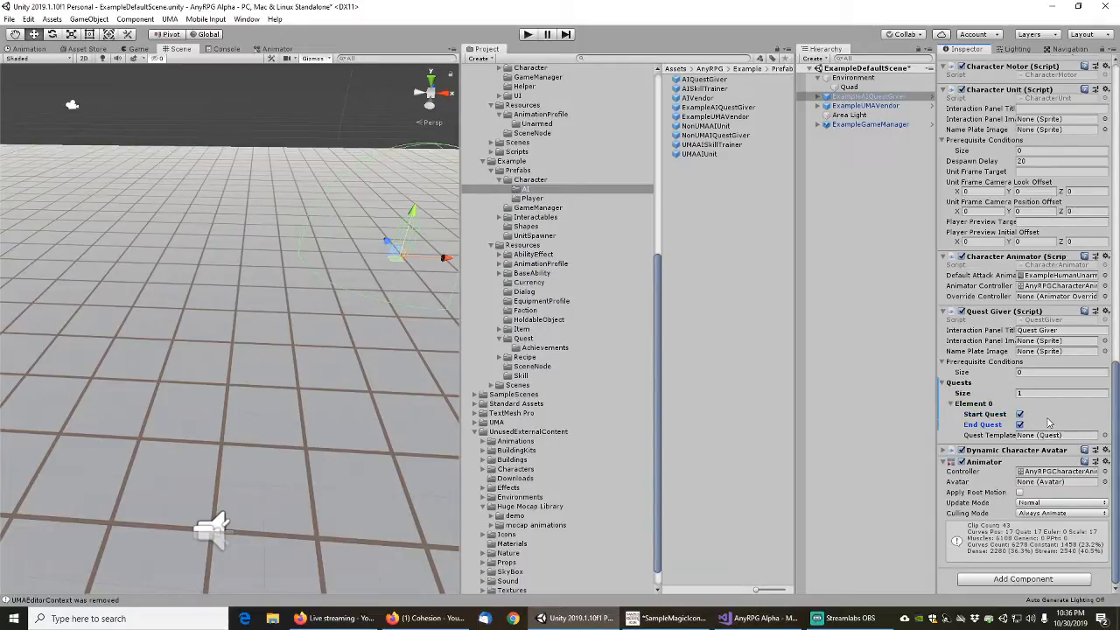
Apply the modified Quests list to the ExampleAIQuestGiver prefab, and set the list's size to 55 on the scene object
right_click(959, 387)
click(985, 390)
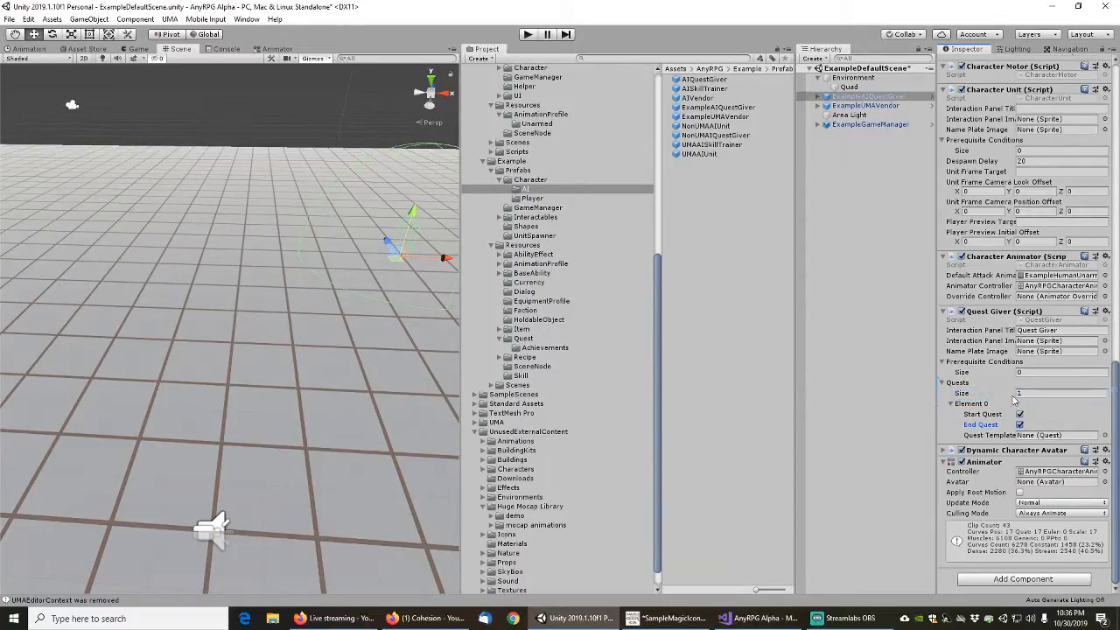
click(1029, 393)
text(55)
key(Return)
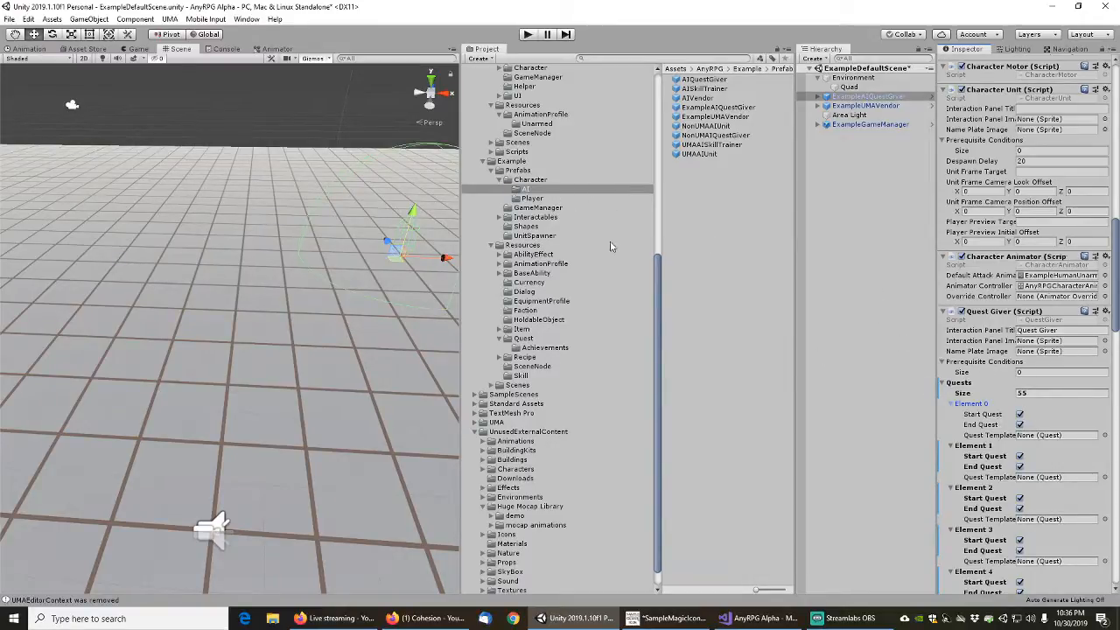
Assign the Example quests from ExampleADragonsBlade through ExampleALightSuitOfArmor, in folder order, as quest templates of Elements 0 to 4
click(523, 339)
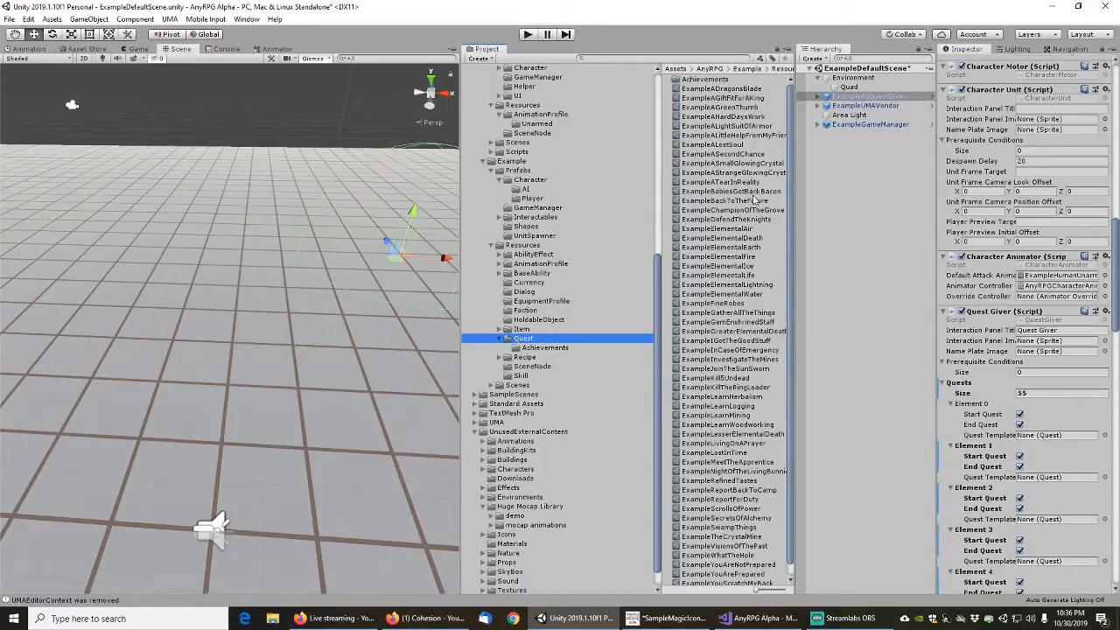
scroll(1007, 461, down, 6)
scroll(1003, 462, up, 2)
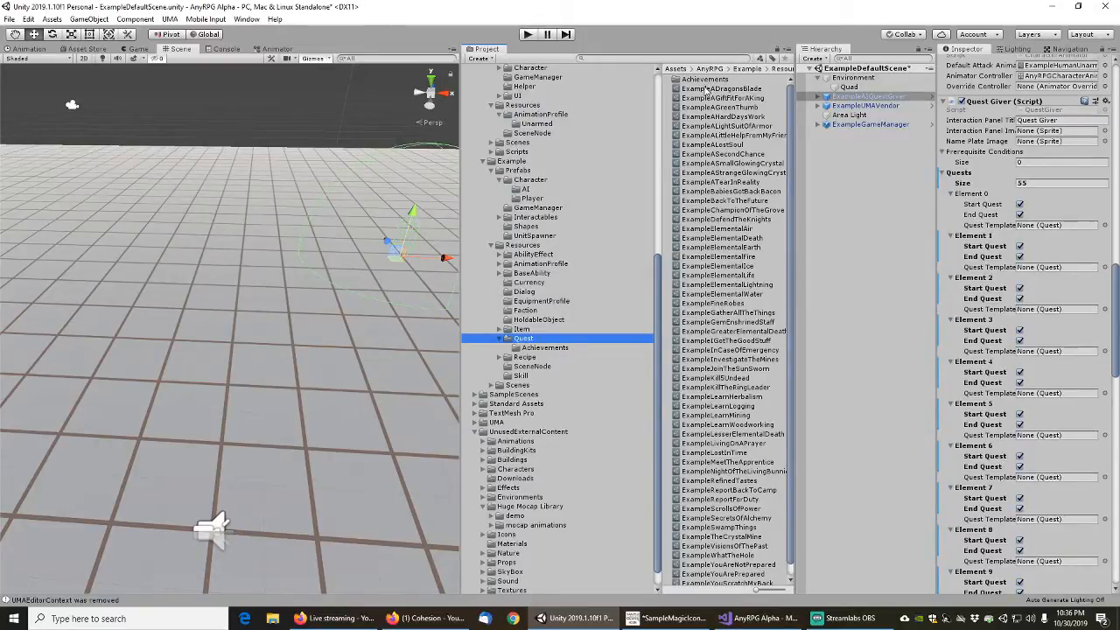
drag(712, 88, 1050, 225)
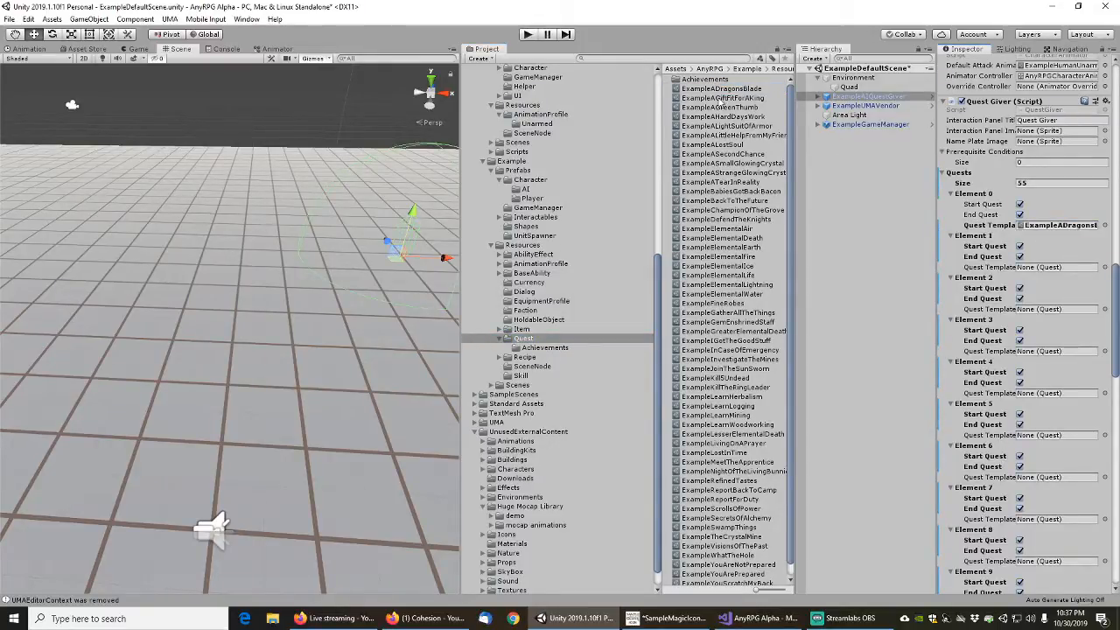
drag(722, 98, 1050, 267)
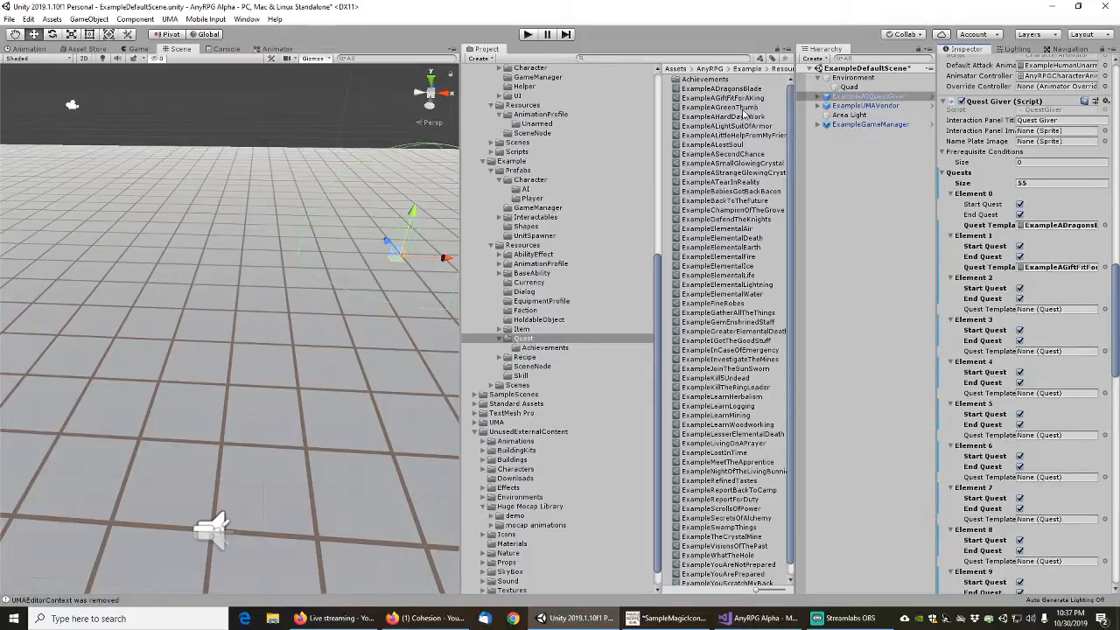
drag(721, 107, 1050, 310)
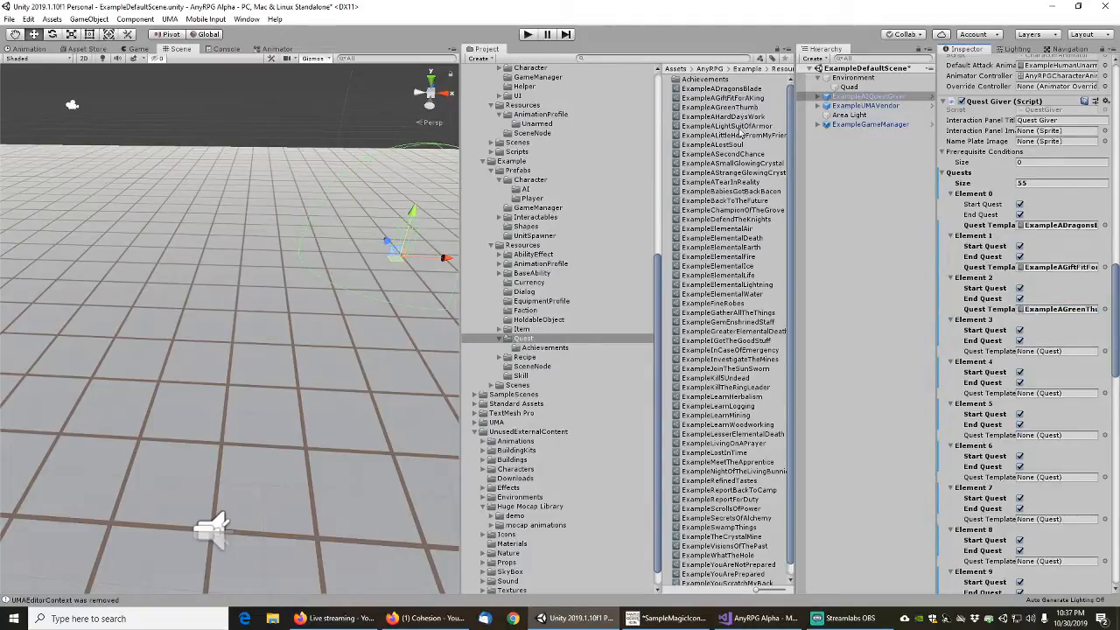
drag(737, 119, 1046, 352)
drag(737, 129, 1059, 398)
Assign the next five quests, from the ExampleALittleHelpFromMyFriends quest through the ExampleAStrangeGlowingCrystal quest, as quest templates of Elements 5 to 9
scroll(993, 420, down, 5)
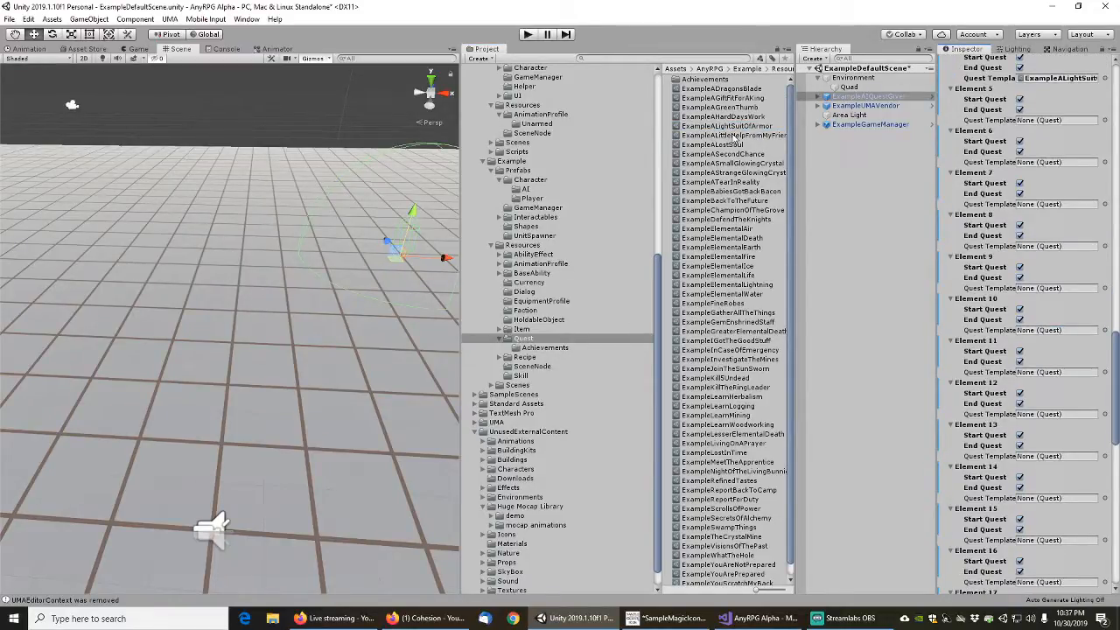
drag(735, 138, 1050, 121)
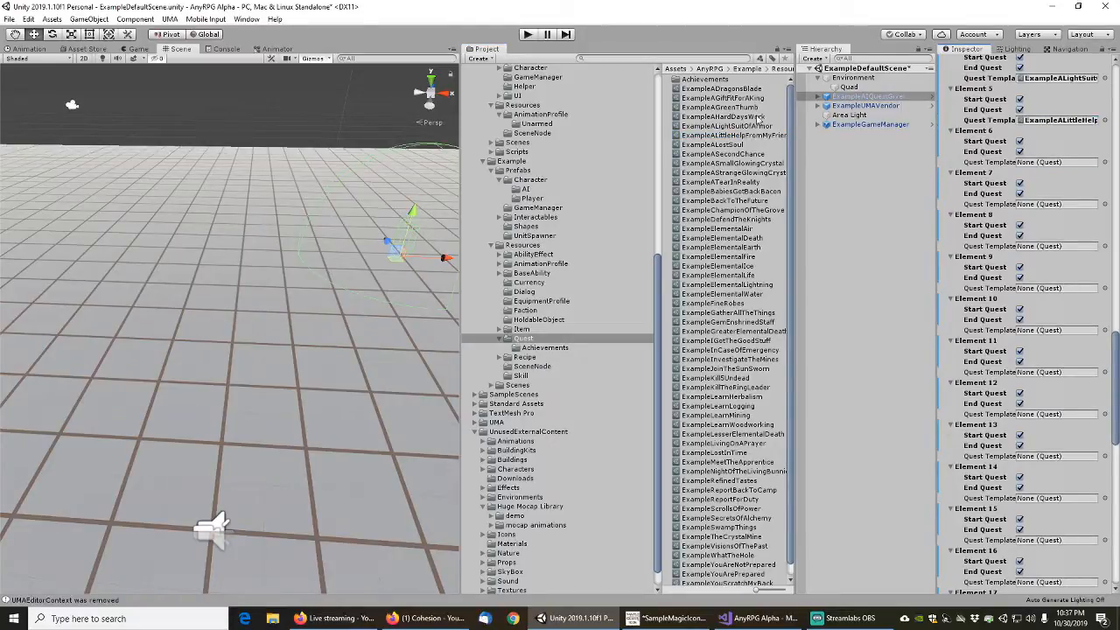
drag(731, 144, 1050, 163)
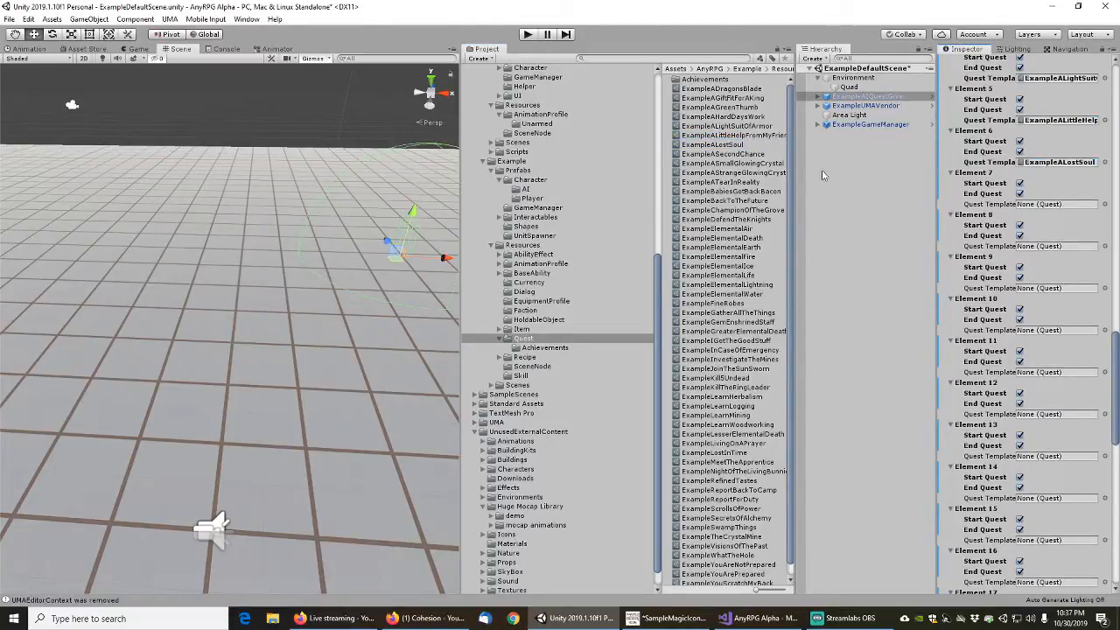
drag(725, 155, 1043, 208)
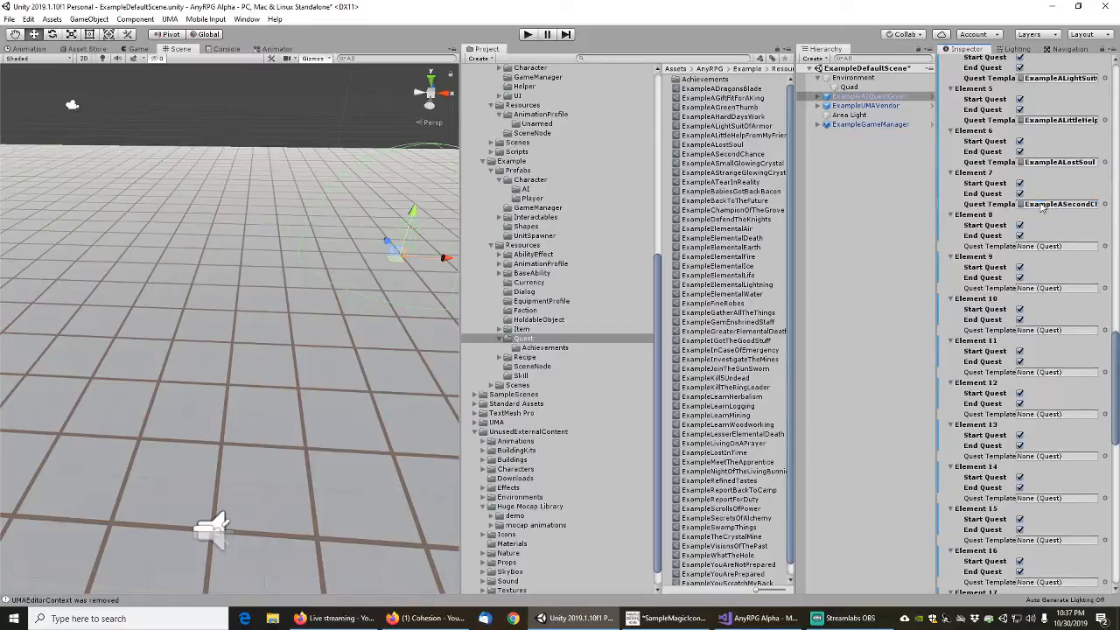
drag(736, 165, 1051, 248)
drag(751, 175, 1063, 296)
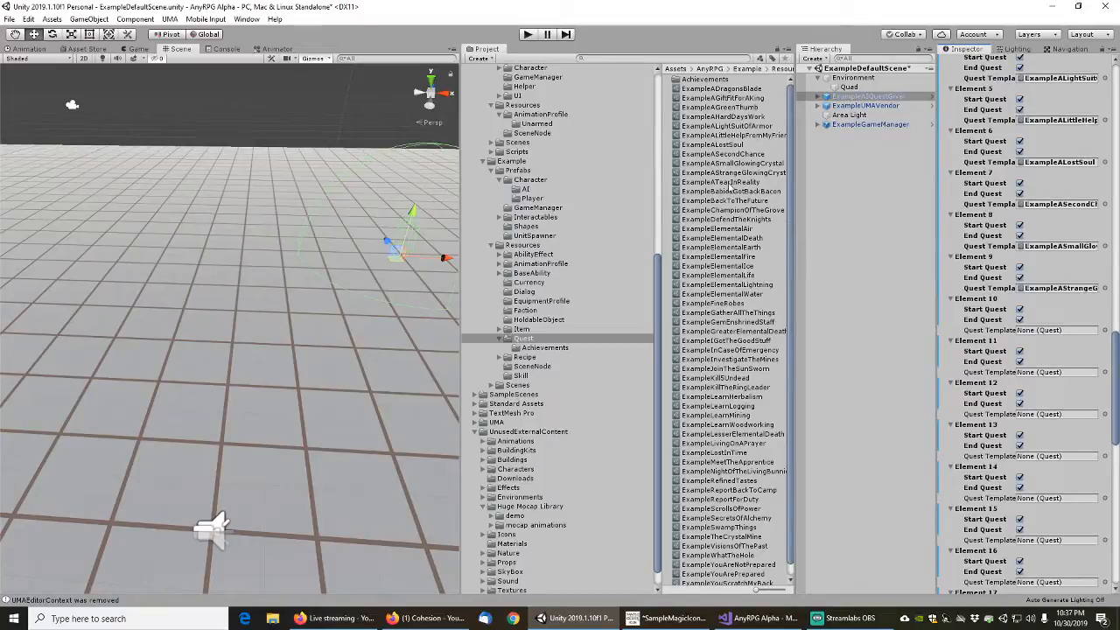
Assign ExampleATearInReality, ExampleBabiesGotBackBacon and ExampleBackToTheFuture as the quest templates of Elements 10, 11 and 12
drag(732, 182, 1050, 331)
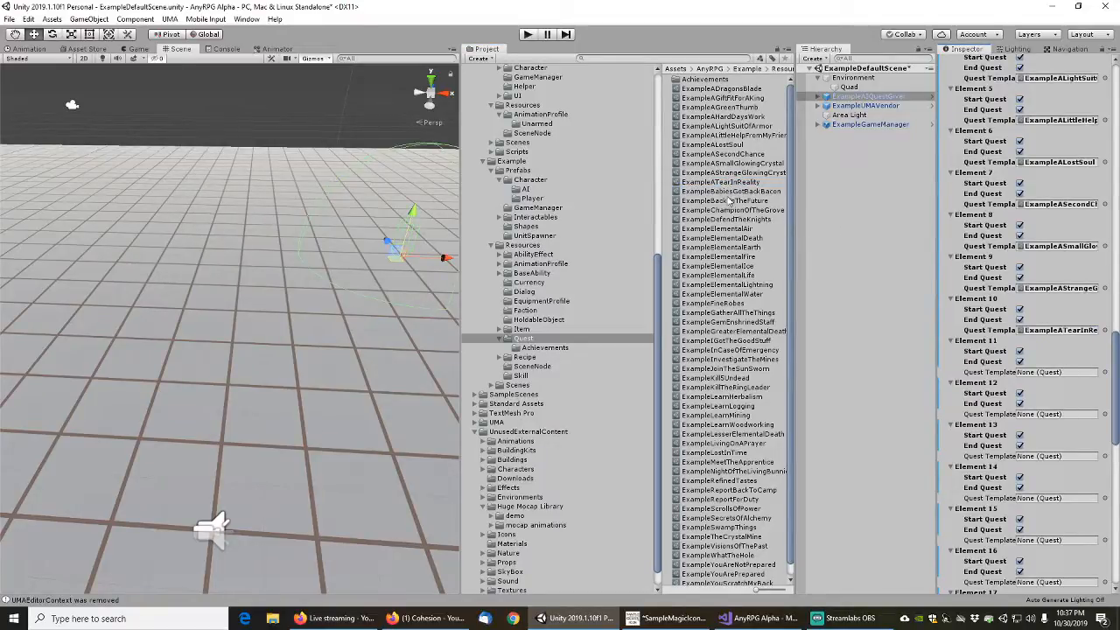
drag(726, 192, 1059, 382)
drag(727, 201, 1037, 417)
Assign ExampleChampionOfTheGrove to Element 13 and ExampleDefendTheKnights to Element 14 as their quest templates
scroll(1024, 414, down, 5)
scroll(1024, 414, down, 3)
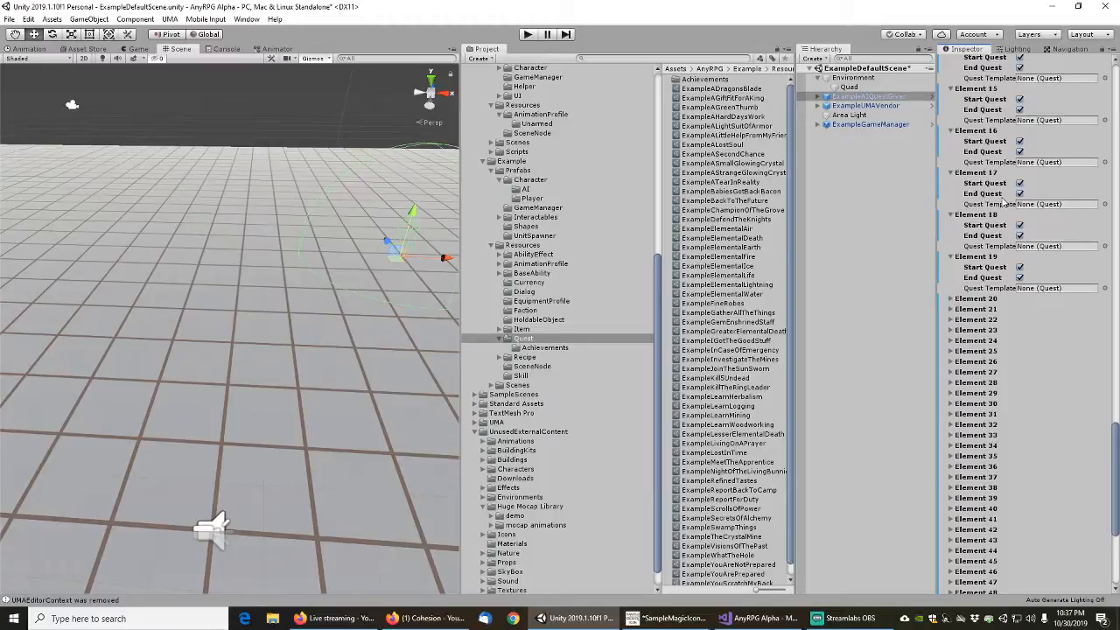
scroll(980, 214, up, 3)
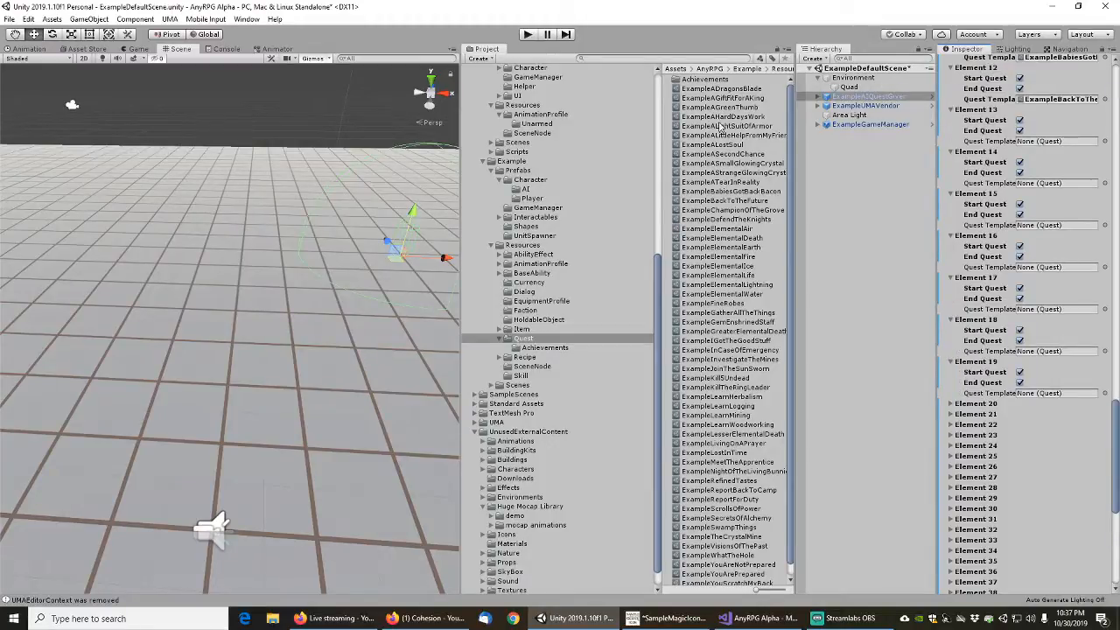
click(736, 211)
drag(837, 231, 1055, 141)
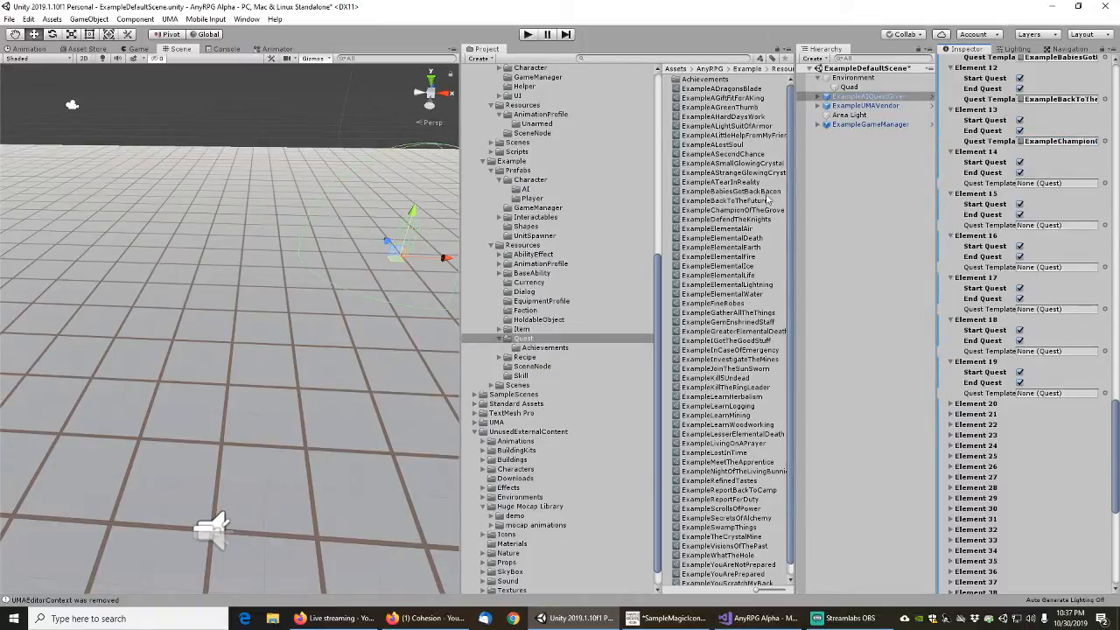
drag(742, 221, 1055, 186)
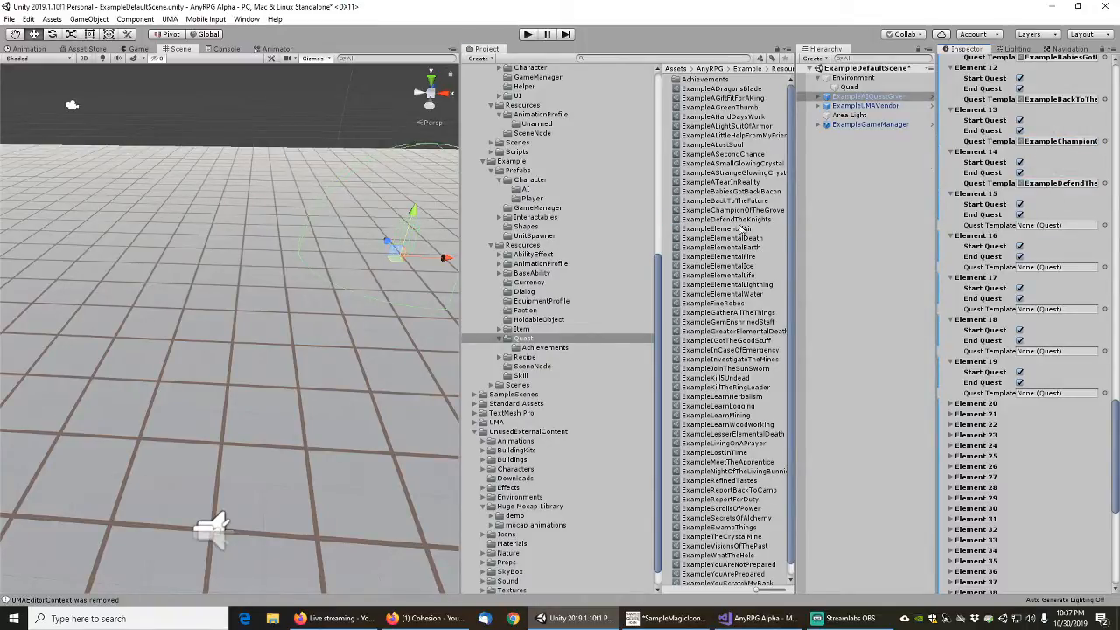
Assign ExampleElementalAir, Death, Earth, Fire and Ice, in that order, as the quest templates of Elements 15 to 19
drag(723, 229, 1059, 225)
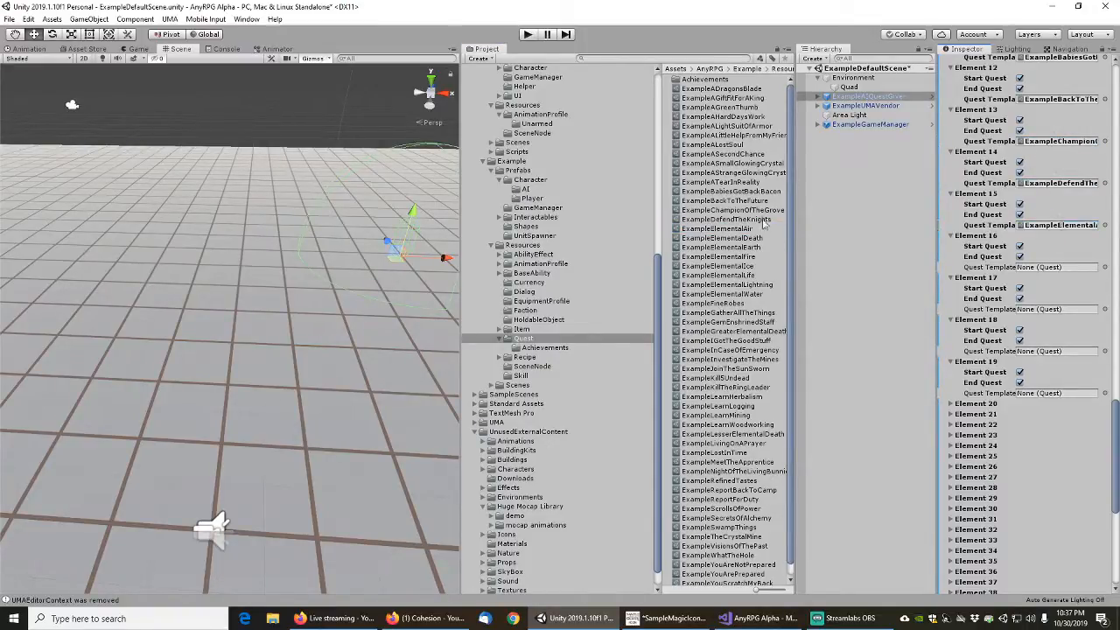
drag(727, 243, 1050, 267)
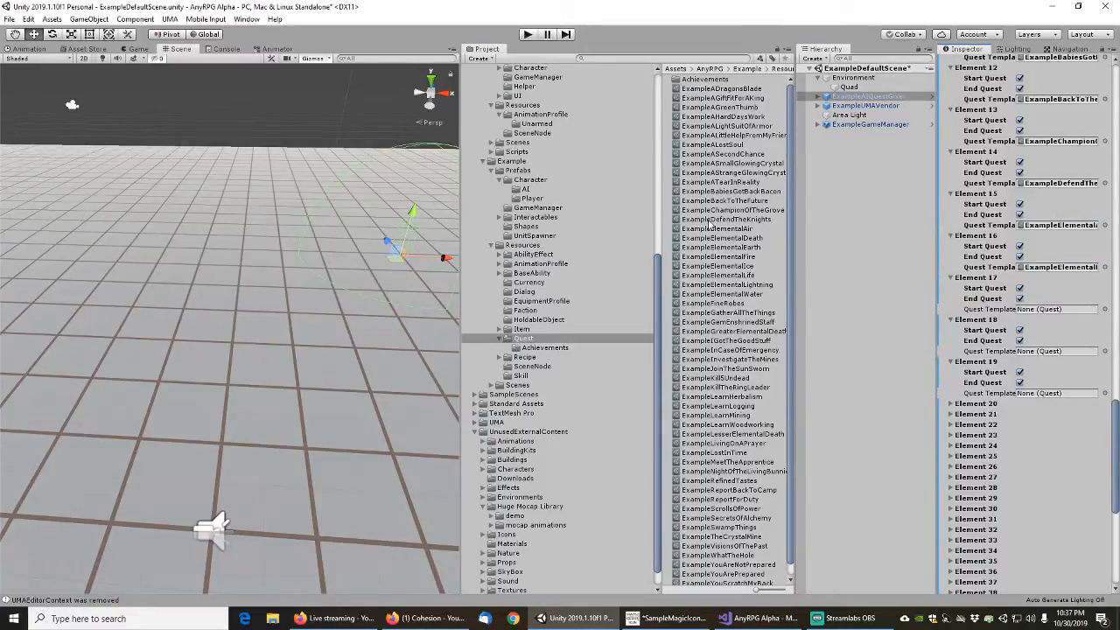
drag(741, 248, 1042, 315)
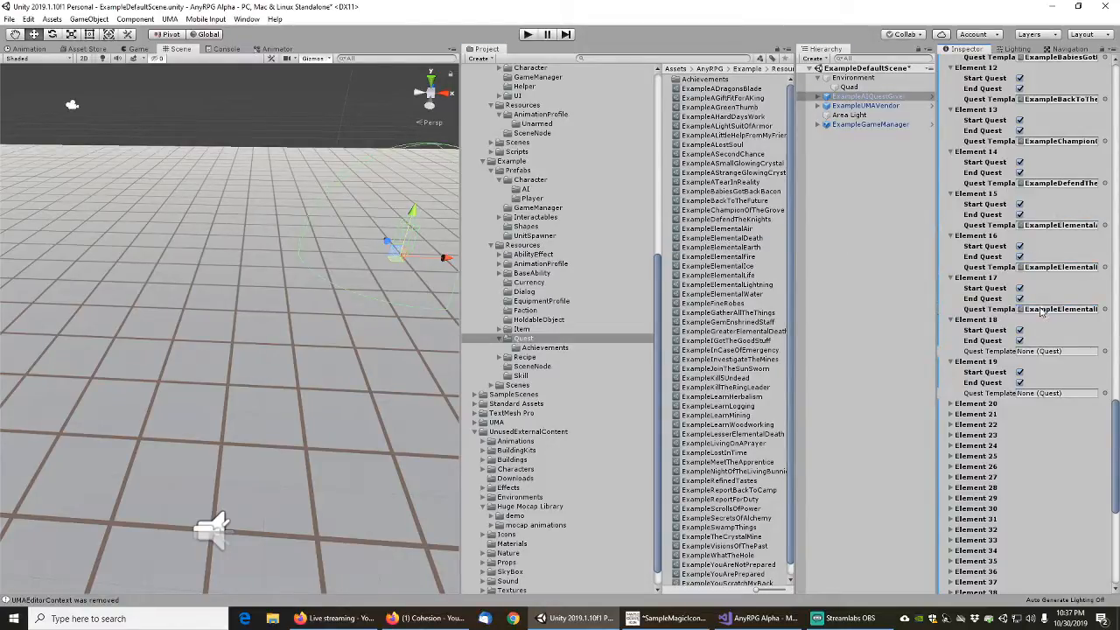
drag(735, 257, 1044, 359)
drag(738, 268, 1064, 402)
scroll(1006, 306, down, 5)
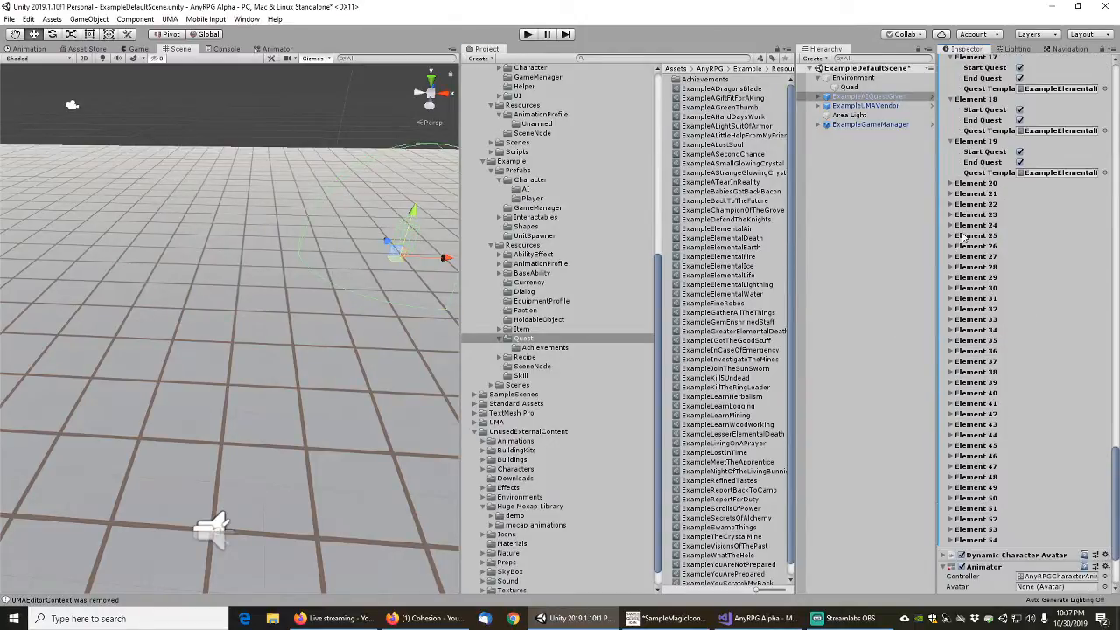
Expand Elements 20 to 26 in the Quest Giver's Quests list to expose their quest template fields
click(951, 183)
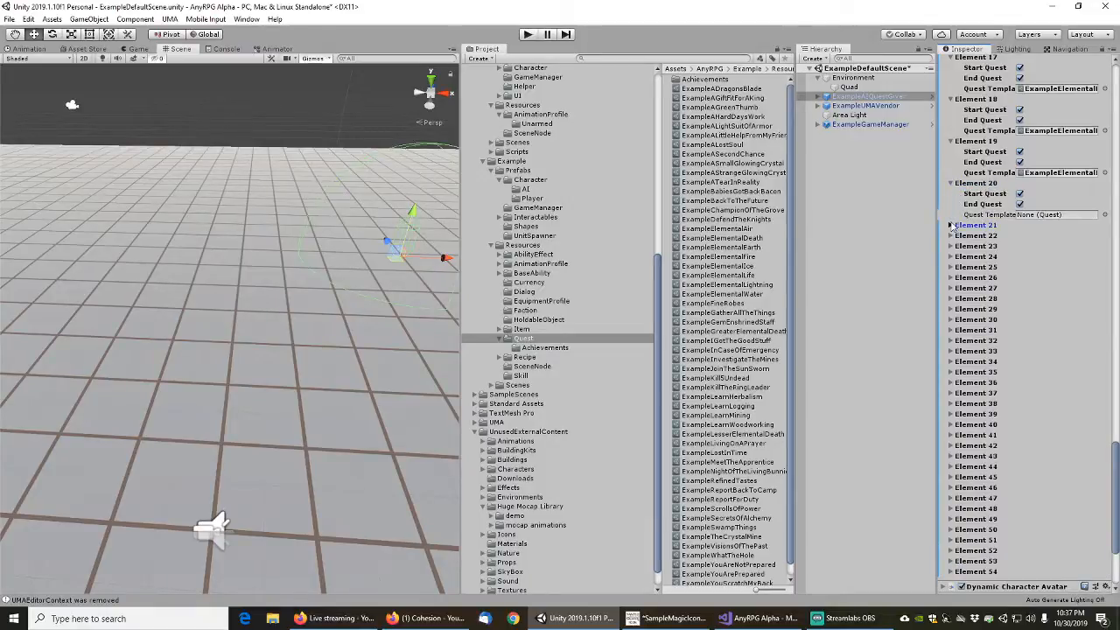
click(951, 225)
click(951, 267)
click(952, 309)
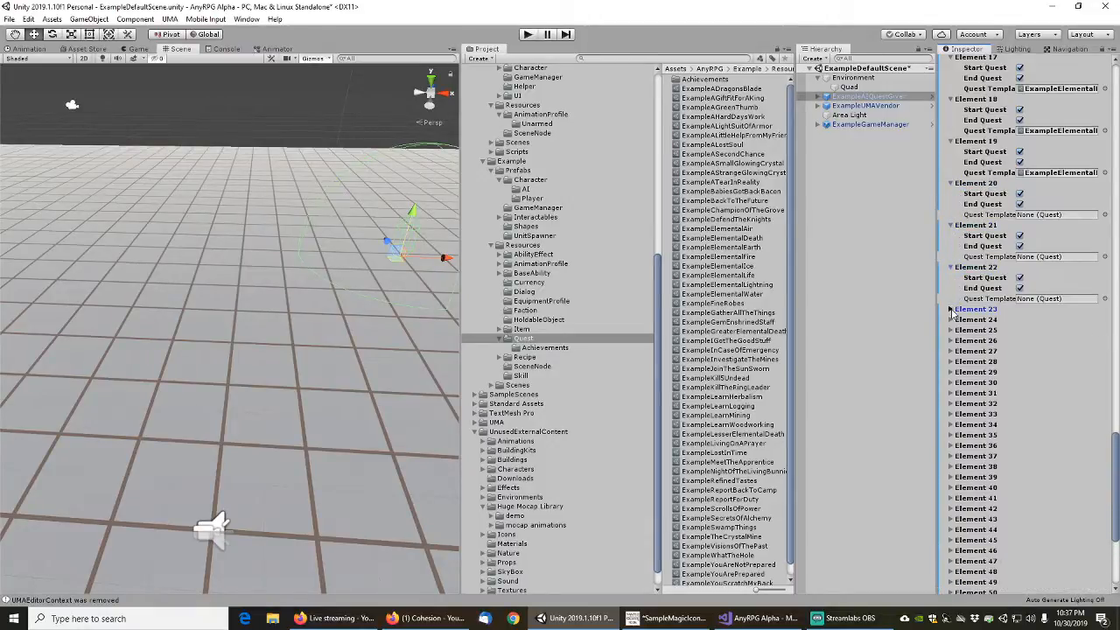
click(951, 351)
click(951, 393)
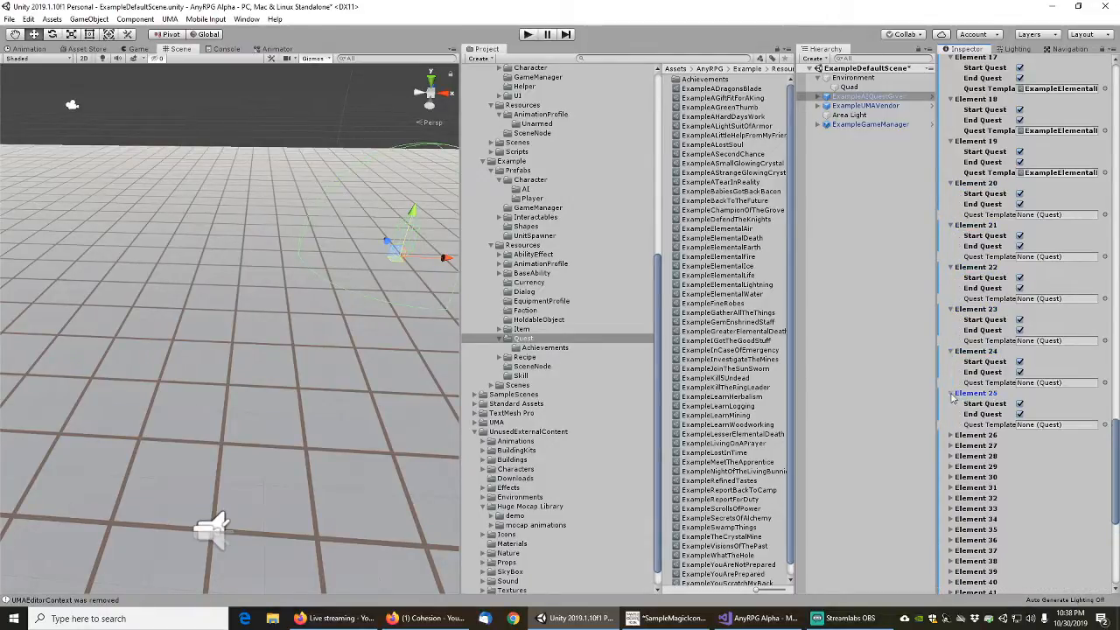
click(951, 435)
scroll(956, 438, down, 5)
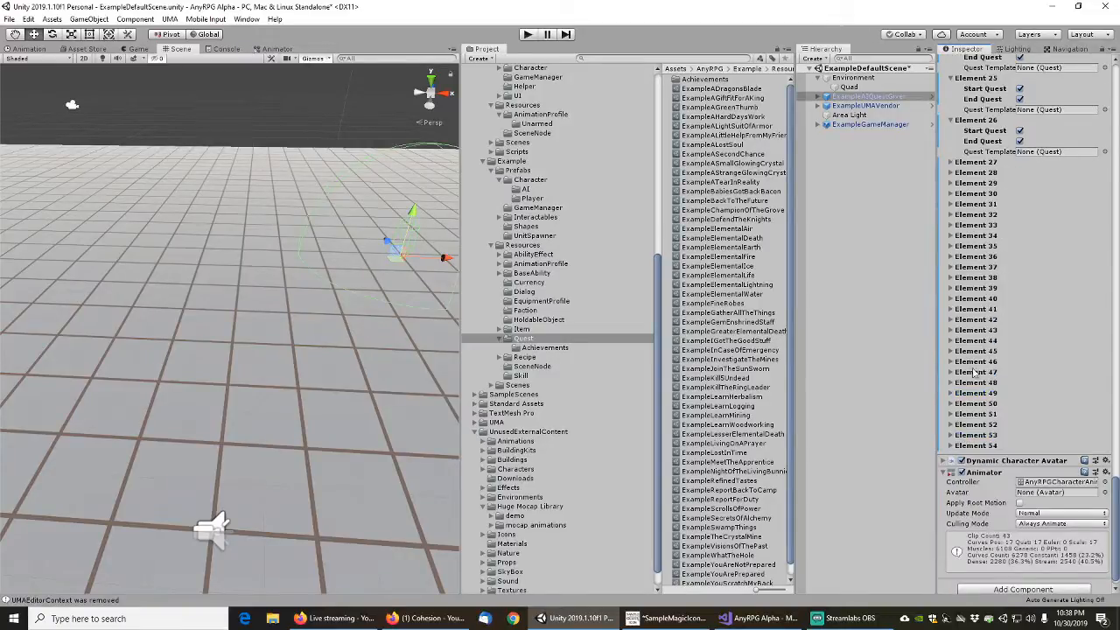
scroll(967, 201, up, 15)
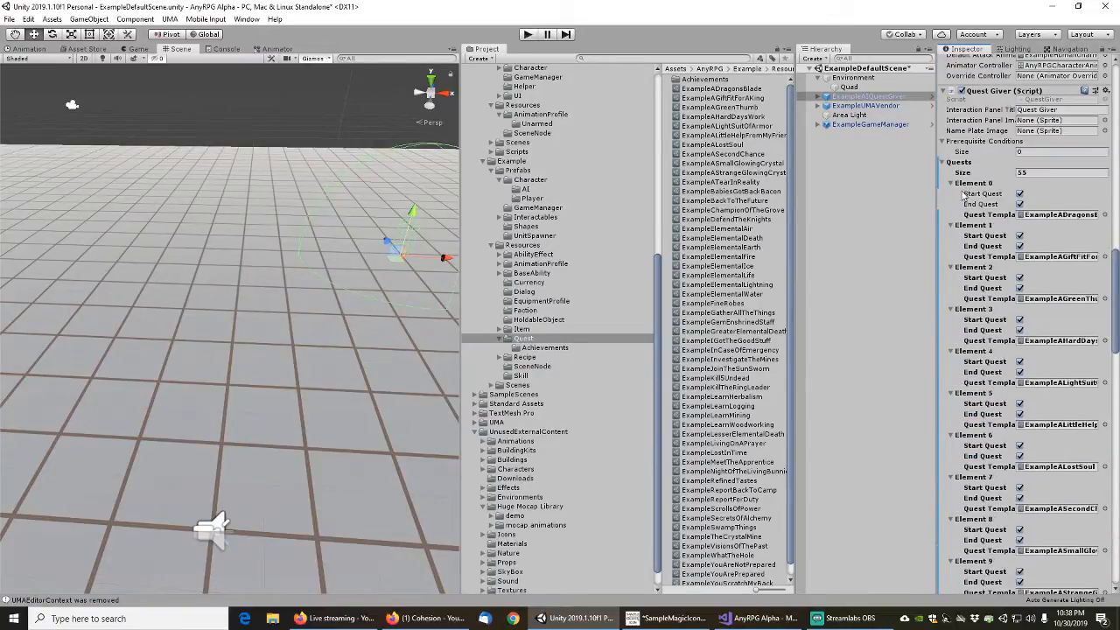
right_click(958, 163)
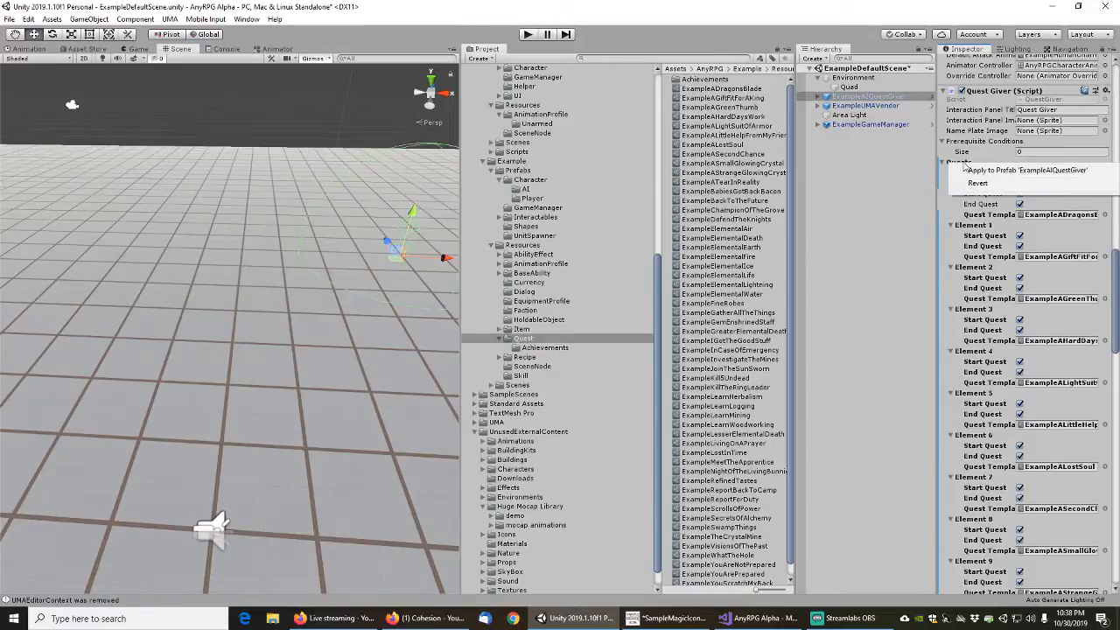
click(995, 5)
right_click(965, 176)
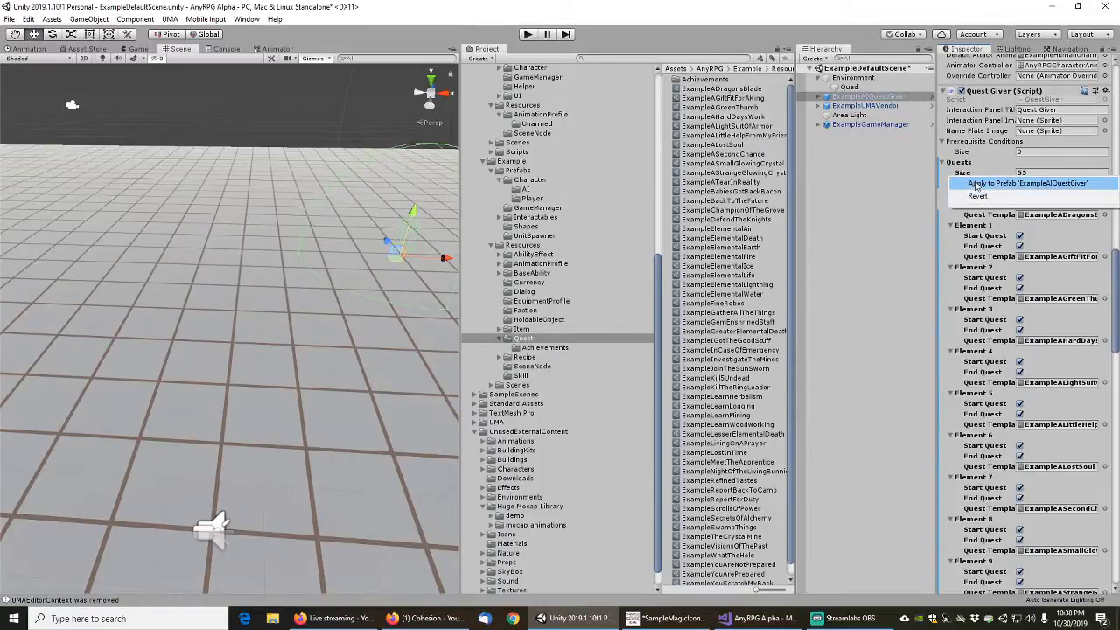
click(979, 162)
right_click(978, 185)
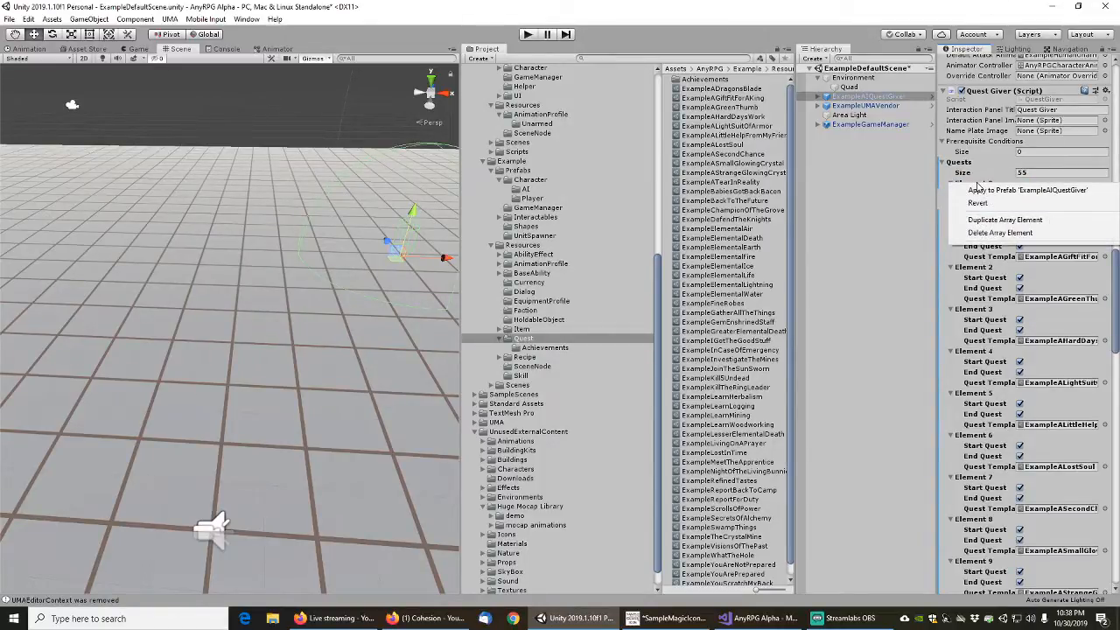
click(980, 165)
scroll(980, 359, down, 15)
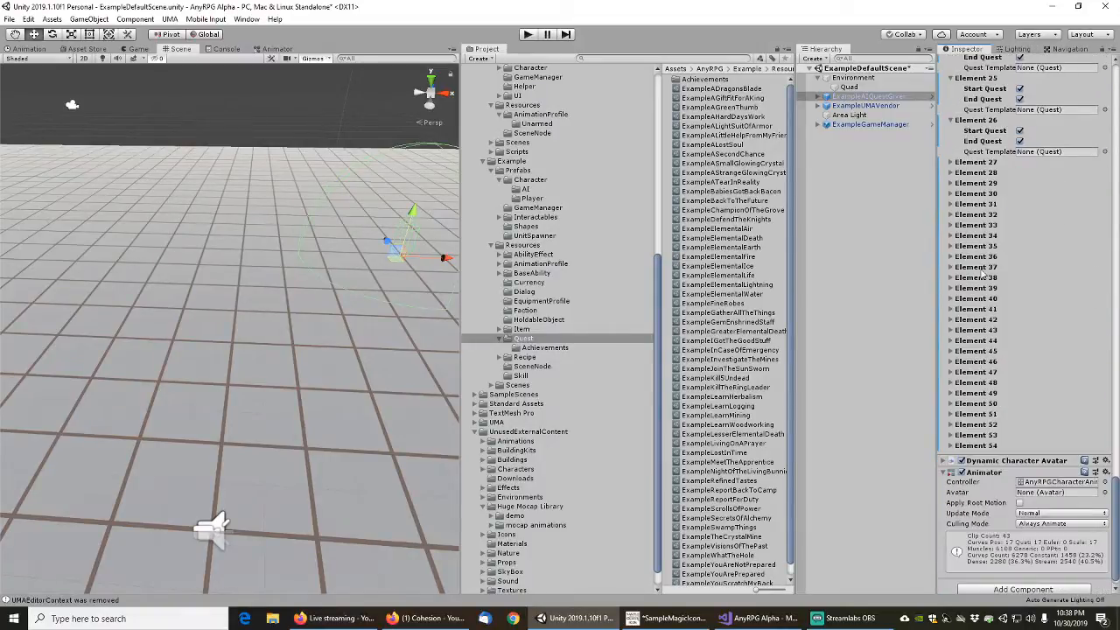
Expand Elements 27 to 34 of the Quests list so their start, end and quest template fields are accessible
scroll(984, 274, up, 3)
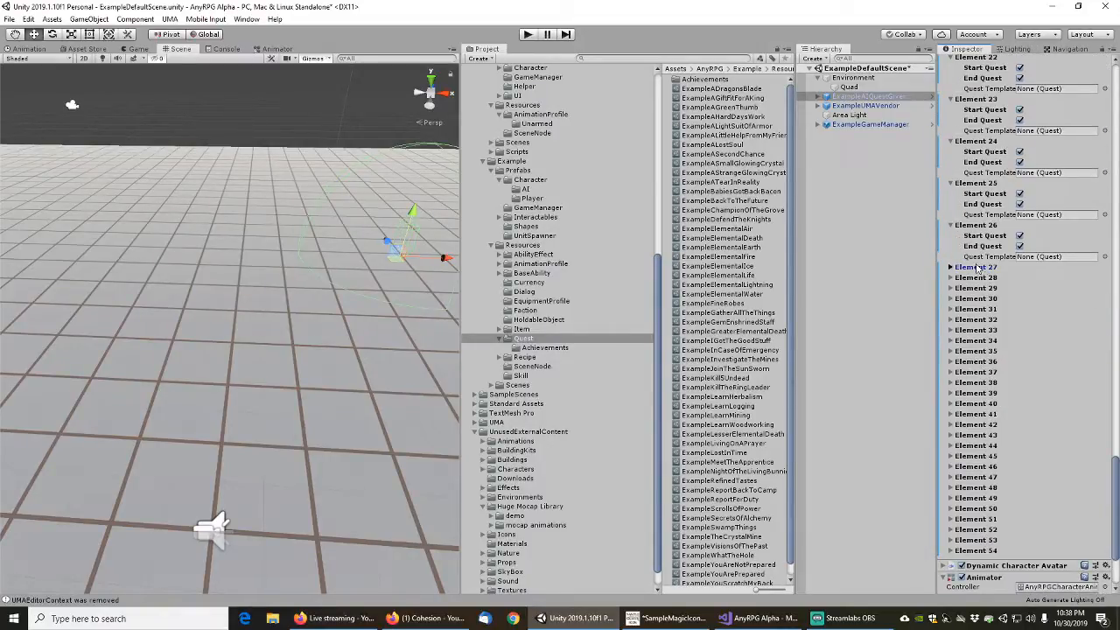
click(978, 268)
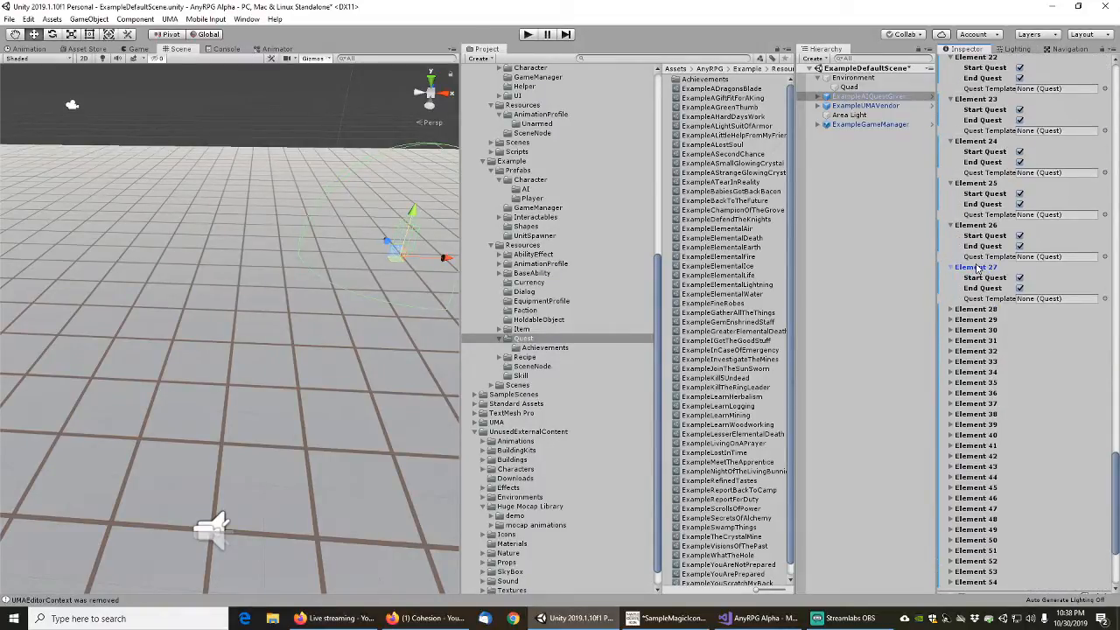
key(Down)
key(Down)
key(Down)
key(Down)
key(Right)
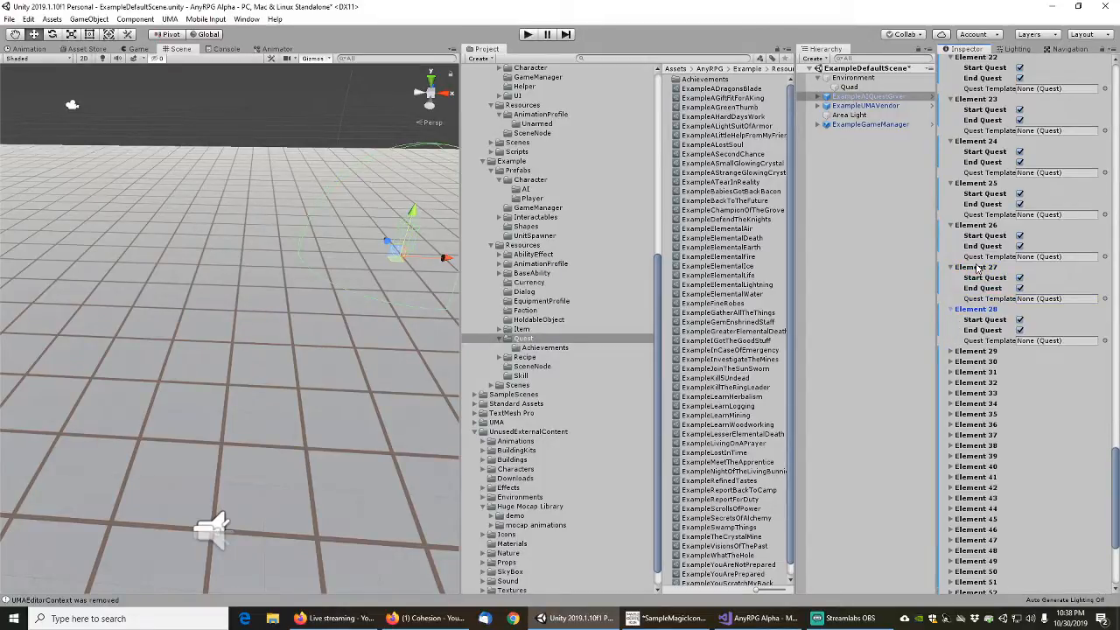
key(Down)
key(Down)
key(Down)
key(Down)
key(Right)
key(Down)
key(Down)
key(Down)
key(Down)
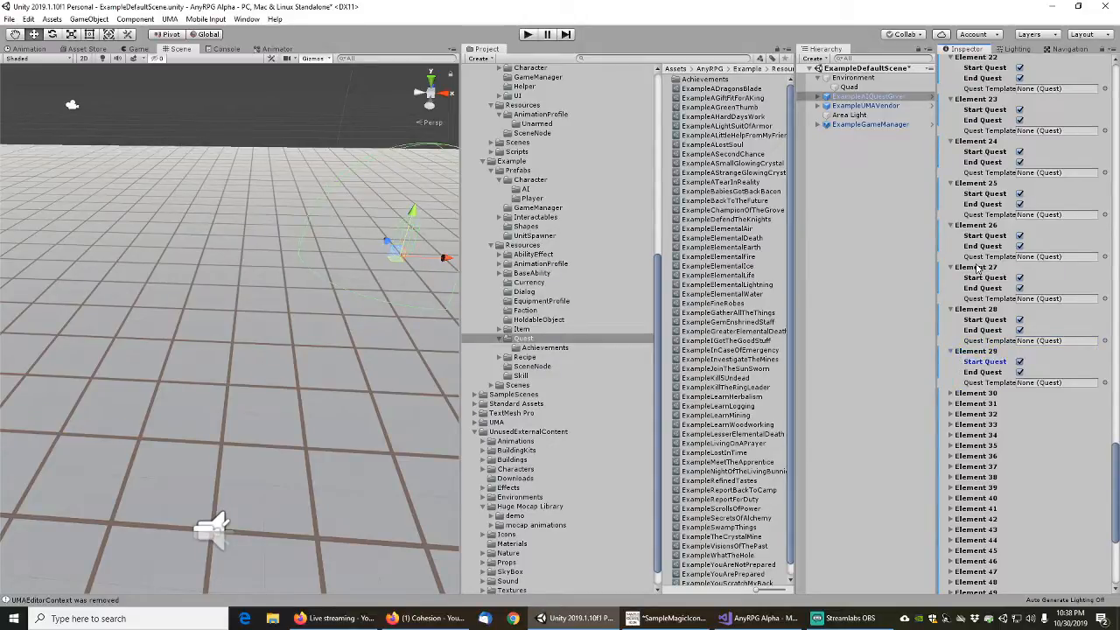
key(Right)
key(Down)
key(Down)
key(Down)
key(Down)
key(Right)
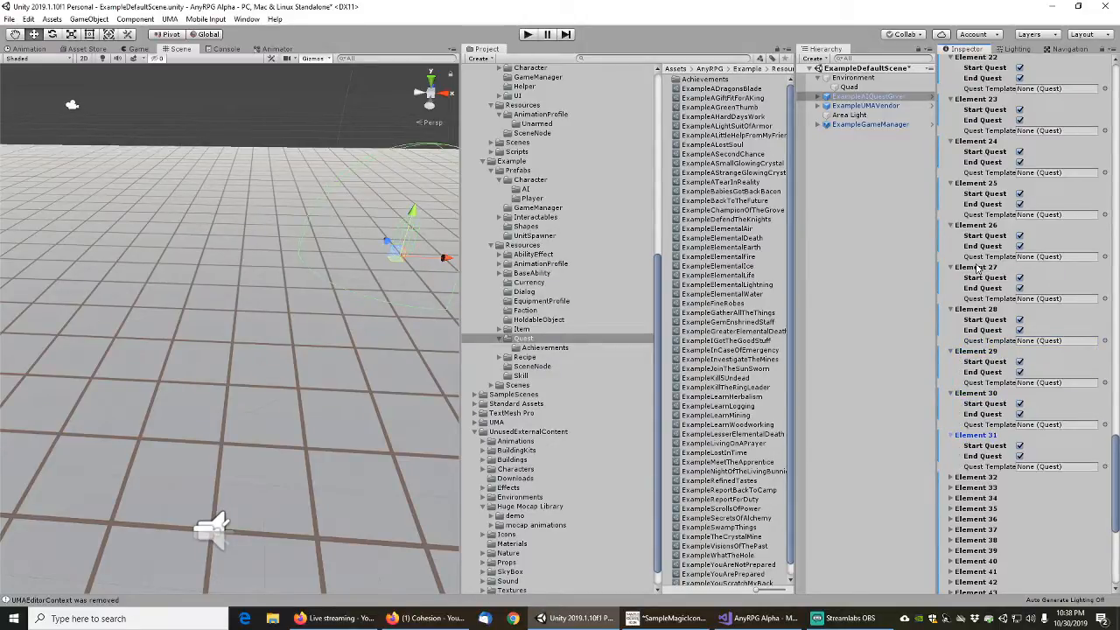
key(Down)
key(Down)
key(Down)
key(Down)
key(Right)
key(Down)
key(Down)
key(Down)
key(Down)
key(Right)
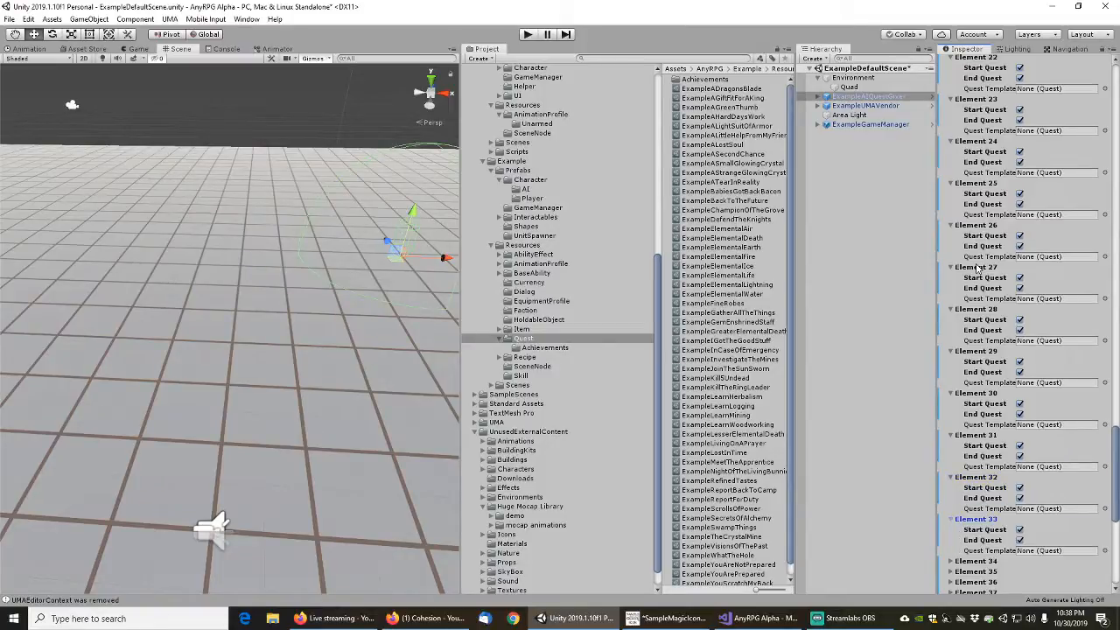
key(Down)
key(Down)
key(Down)
key(Down)
key(Right)
key(Down)
key(Down)
key(Down)
key(Down)
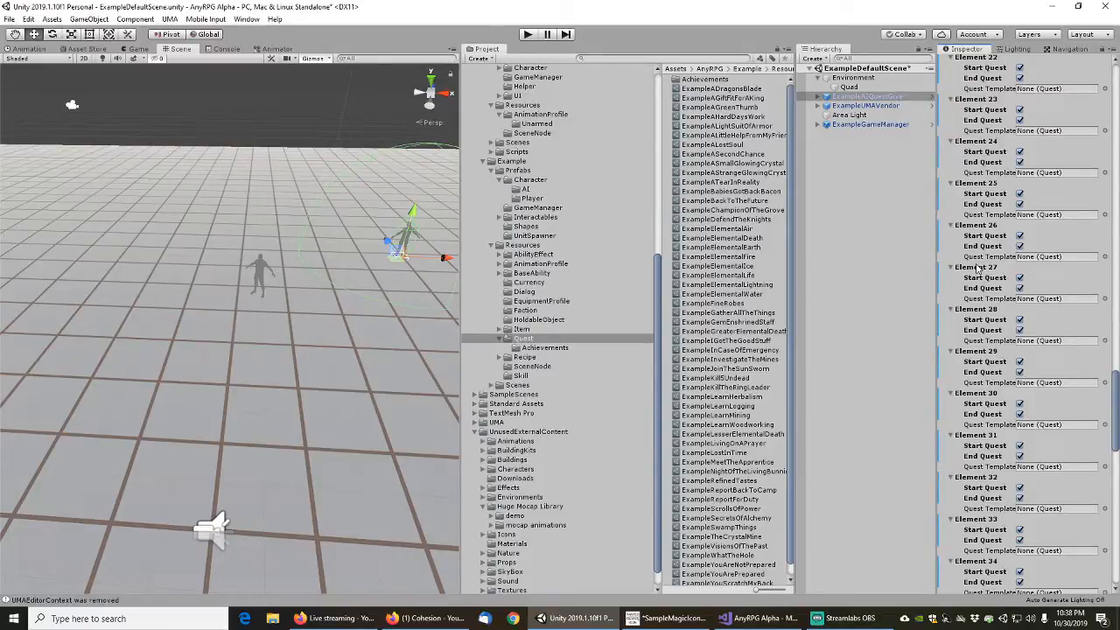
Expand Elements 35 to 44 of the Quests list to expose their quest template fields
scroll(999, 406, down, 18)
scroll(996, 409, up, 12)
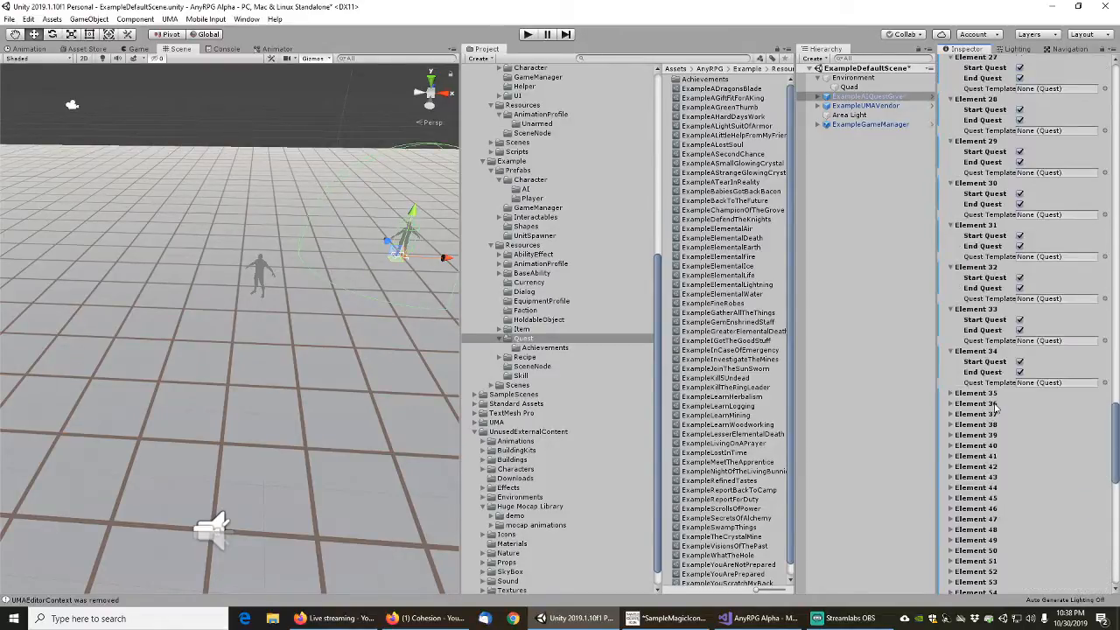
scroll(994, 407, down, 6)
click(992, 190)
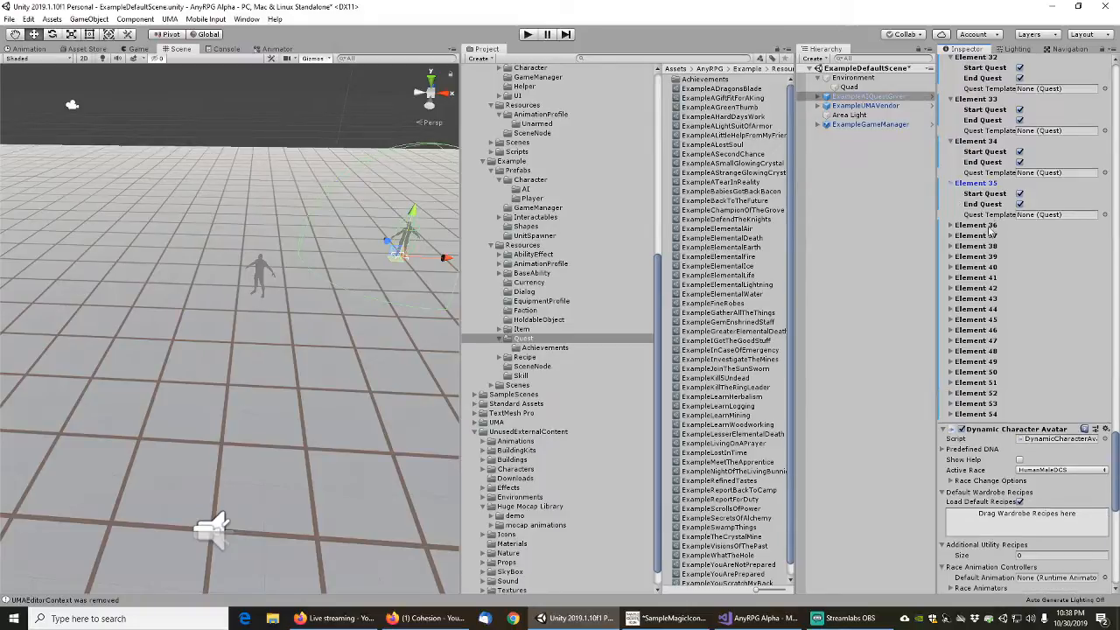
key(Down)
key(Right)
key(Down)
key(Down)
key(Down)
key(Down)
key(Right)
key(Down)
key(Down)
key(Down)
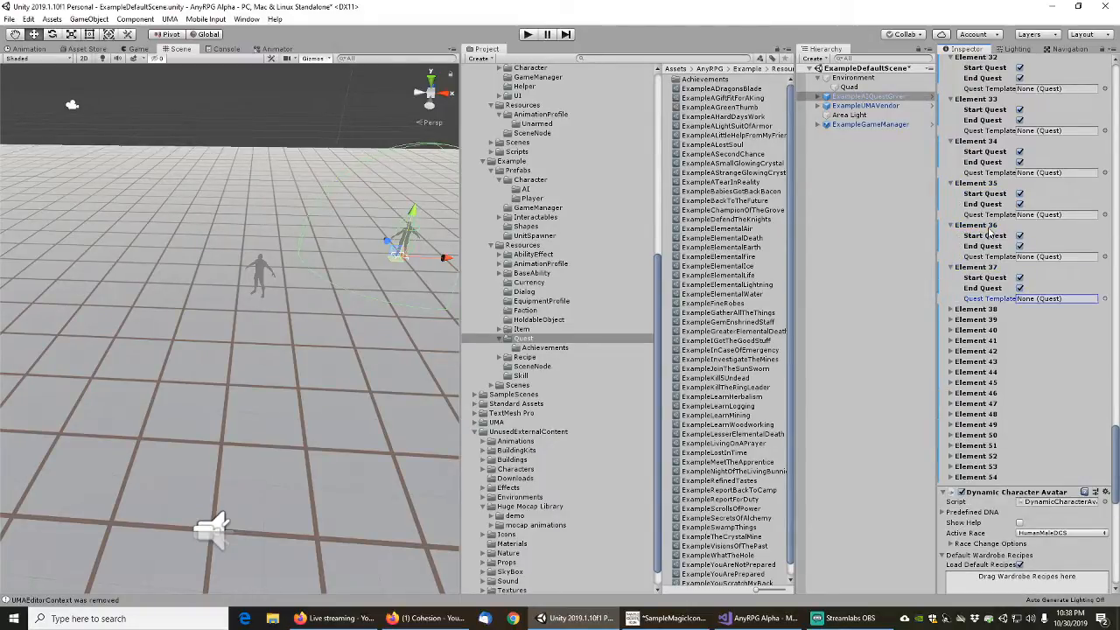
key(Down)
key(Right)
key(Down)
key(Down)
key(Down)
key(Down)
key(Right)
key(Down)
key(Down)
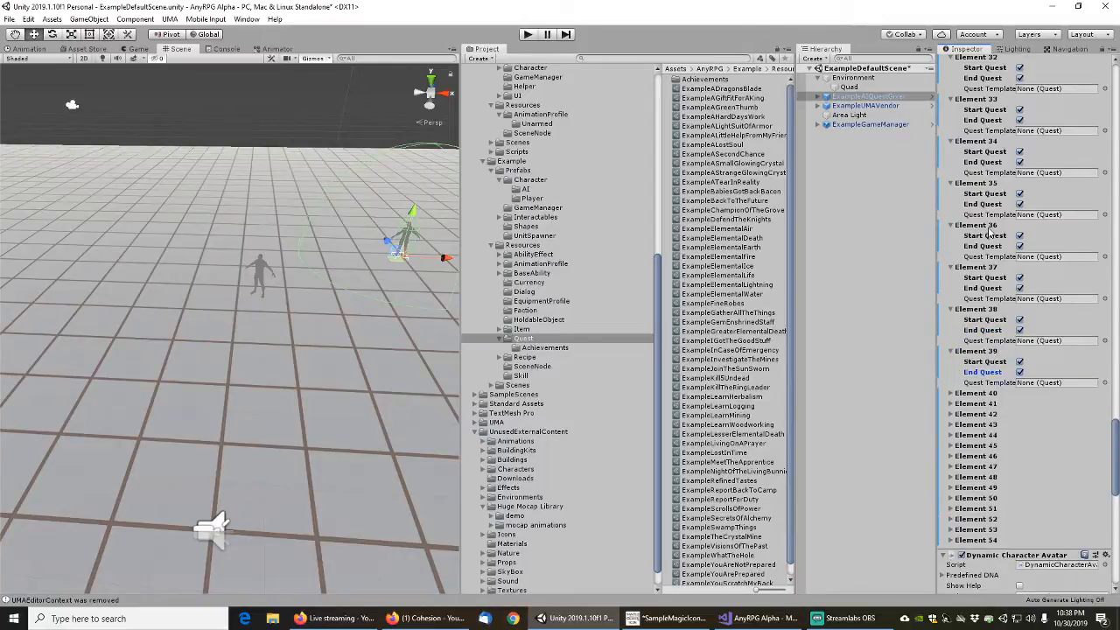
key(Down)
key(Down)
key(Right)
key(Down)
key(Down)
key(Down)
key(Down)
key(Right)
key(Down)
key(Down)
key(Down)
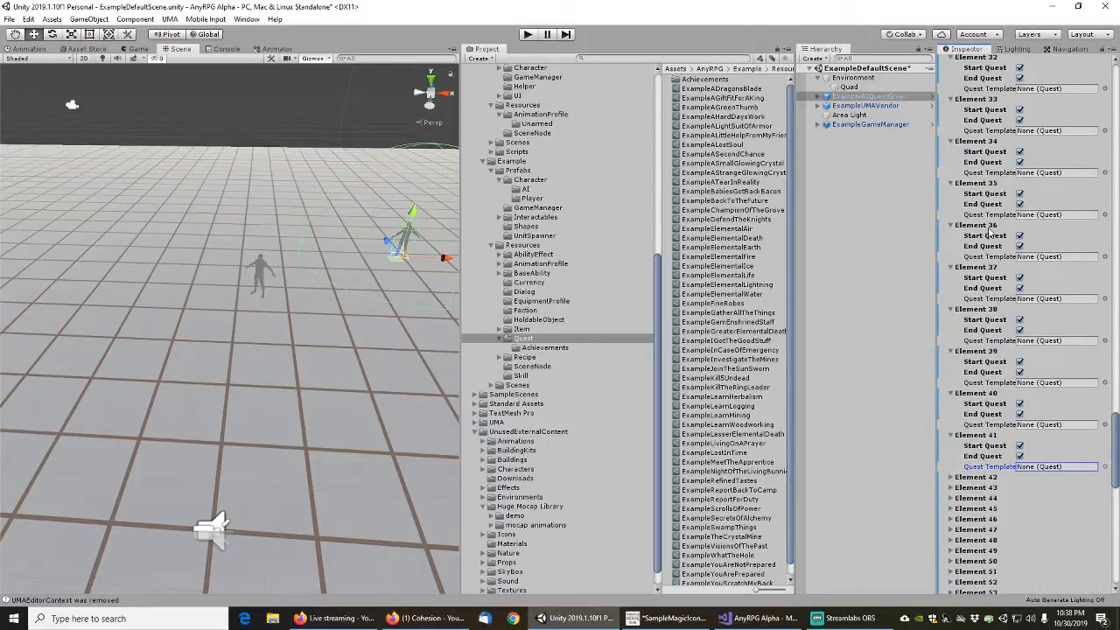
key(Down)
key(Right)
key(Down)
key(Down)
key(Down)
key(Down)
key(Right)
key(Down)
key(Down)
key(Down)
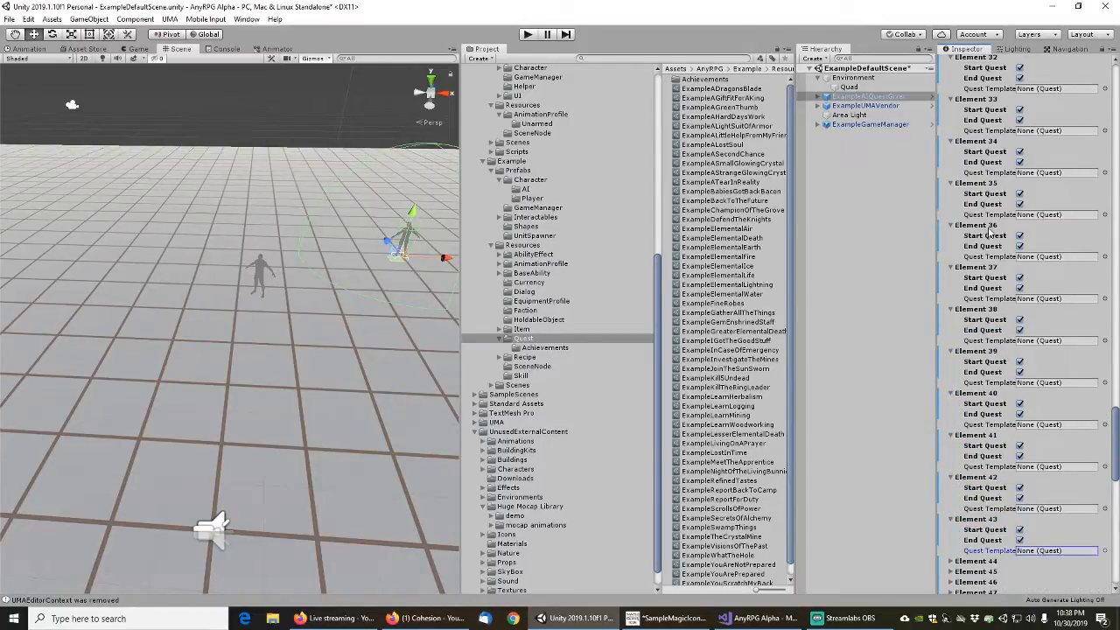
key(Down)
key(Right)
Expand the remaining Elements 45 to 54 of the Quests list to expose their quest template fields
scroll(999, 185, up, 3)
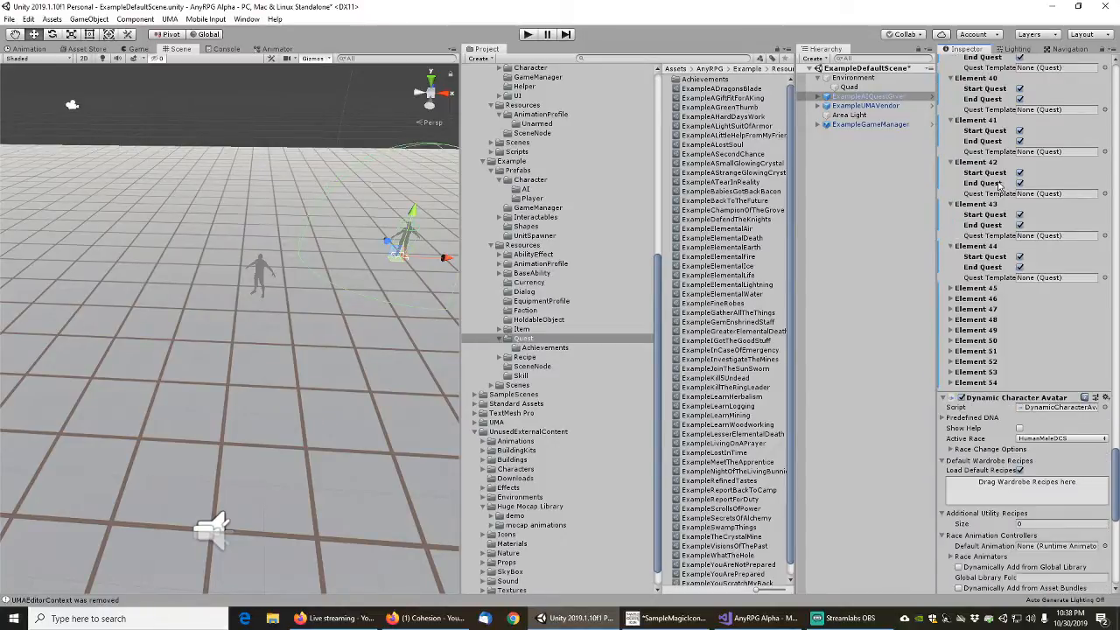
key(Down)
key(Down)
key(Down)
click(979, 289)
key(Down)
key(Down)
key(Down)
key(Down)
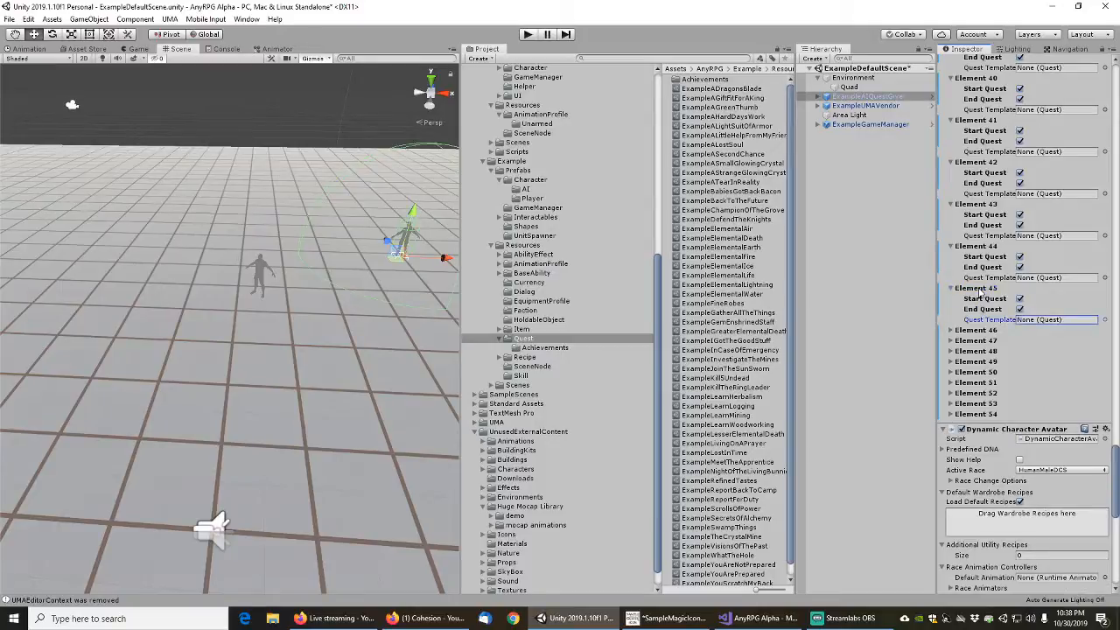
key(Right)
key(Down)
key(Down)
key(Down)
key(Right)
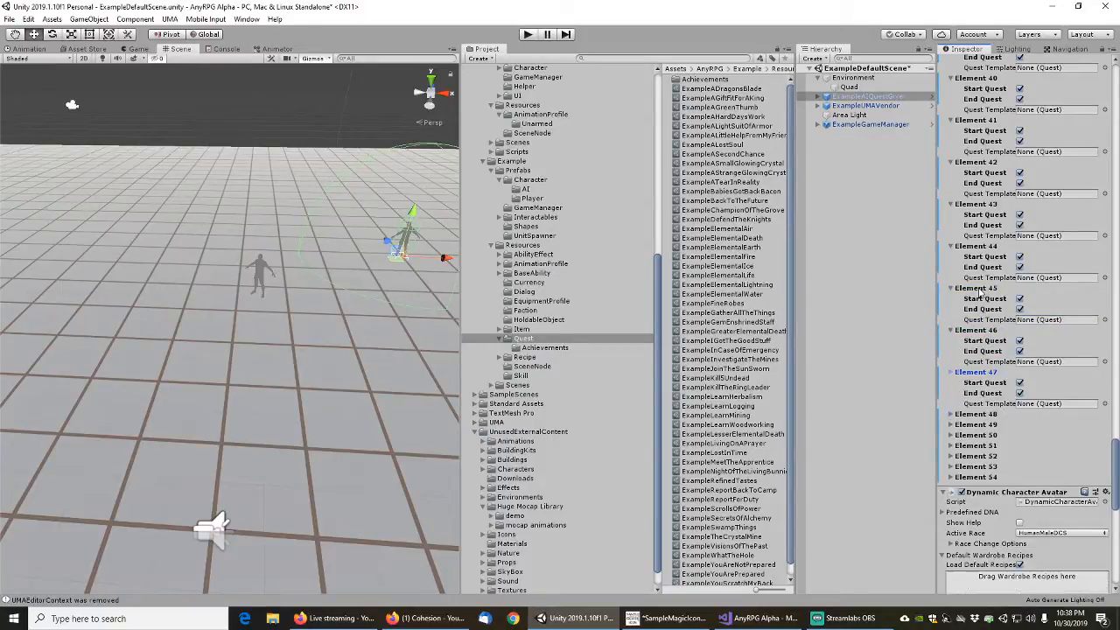
key(Down)
key(Down)
key(Down)
key(Down)
key(Right)
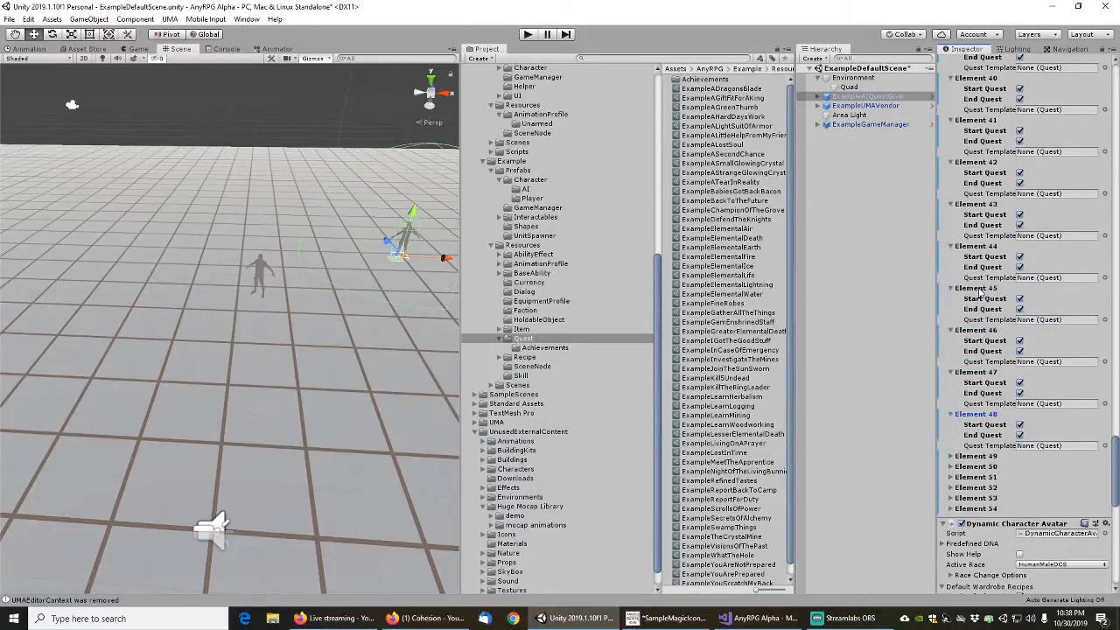
key(Down)
key(Down)
key(Down)
key(Down)
key(Right)
key(Down)
key(Down)
key(Down)
key(Down)
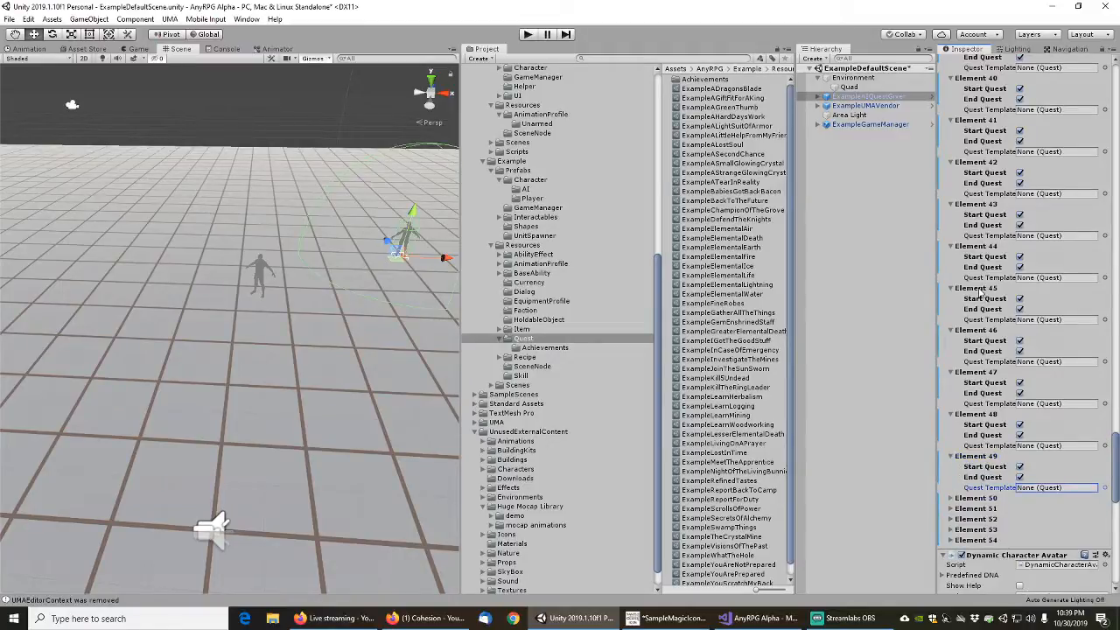
key(Right)
key(Down)
key(Down)
key(Down)
key(Down)
key(Right)
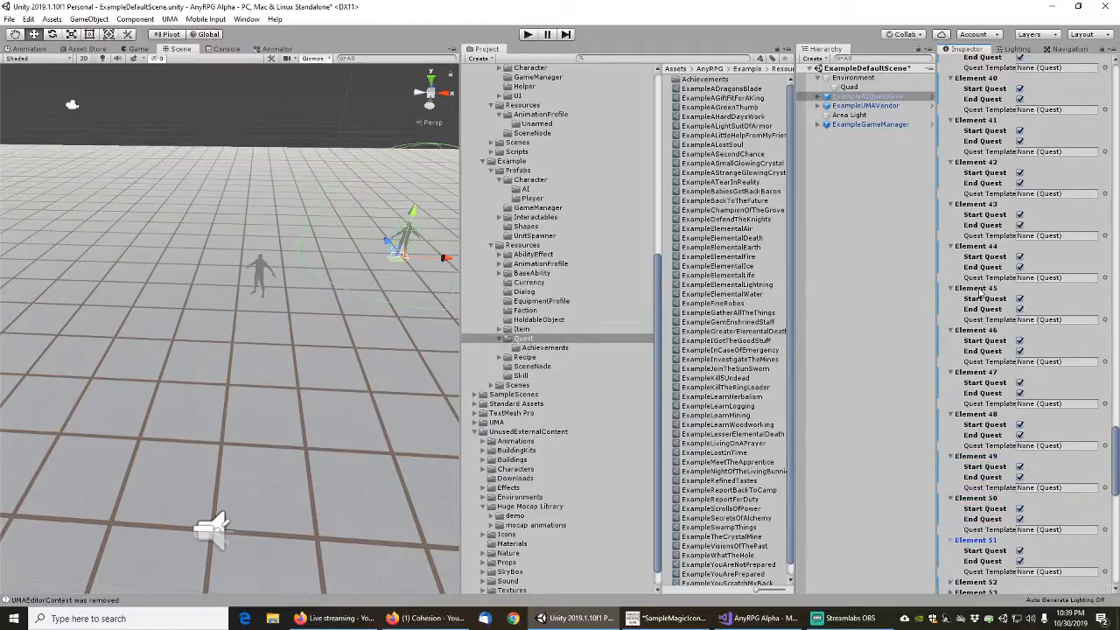
key(Down)
key(Down)
key(Down)
key(Down)
scroll(980, 291, down, 5)
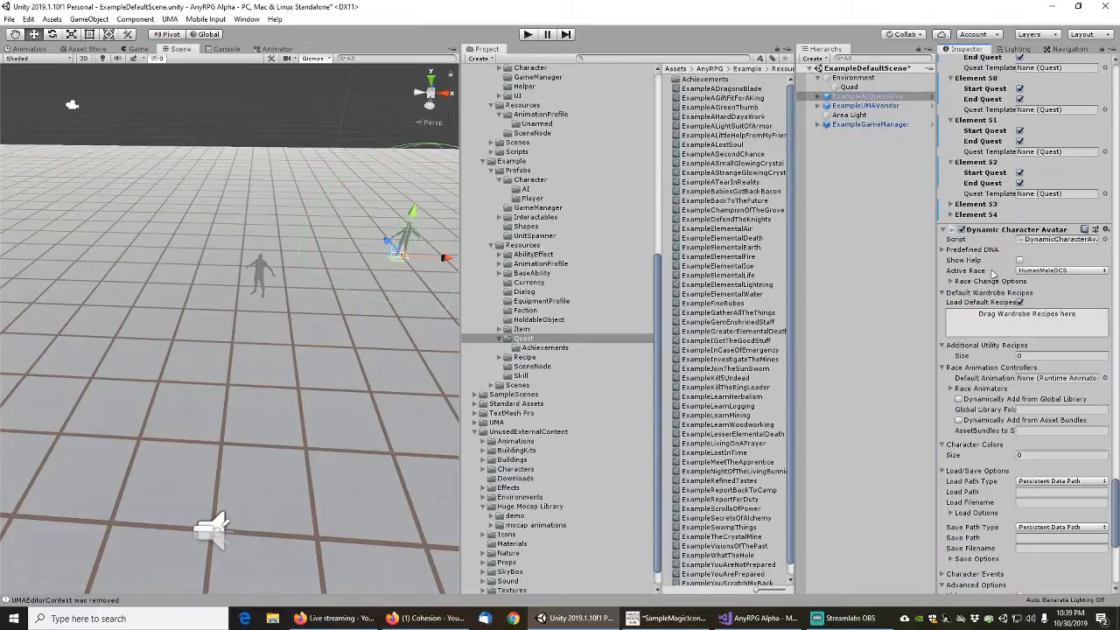
click(979, 205)
click(976, 246)
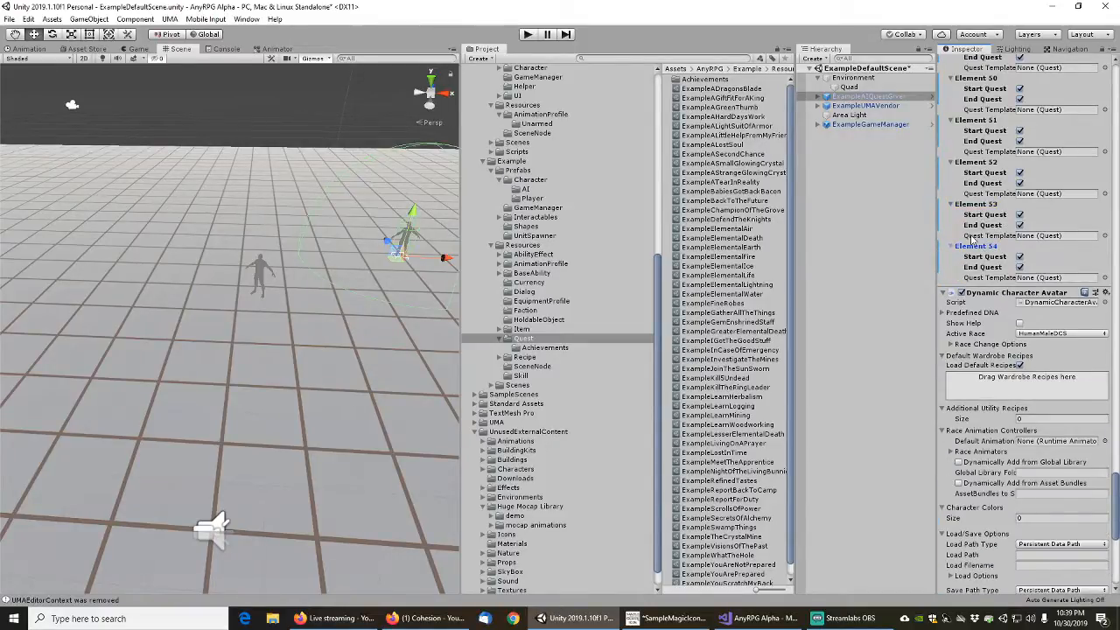
Widen the Inspector slightly so the quest names assigned to the elements are readable
scroll(973, 238, up, 17)
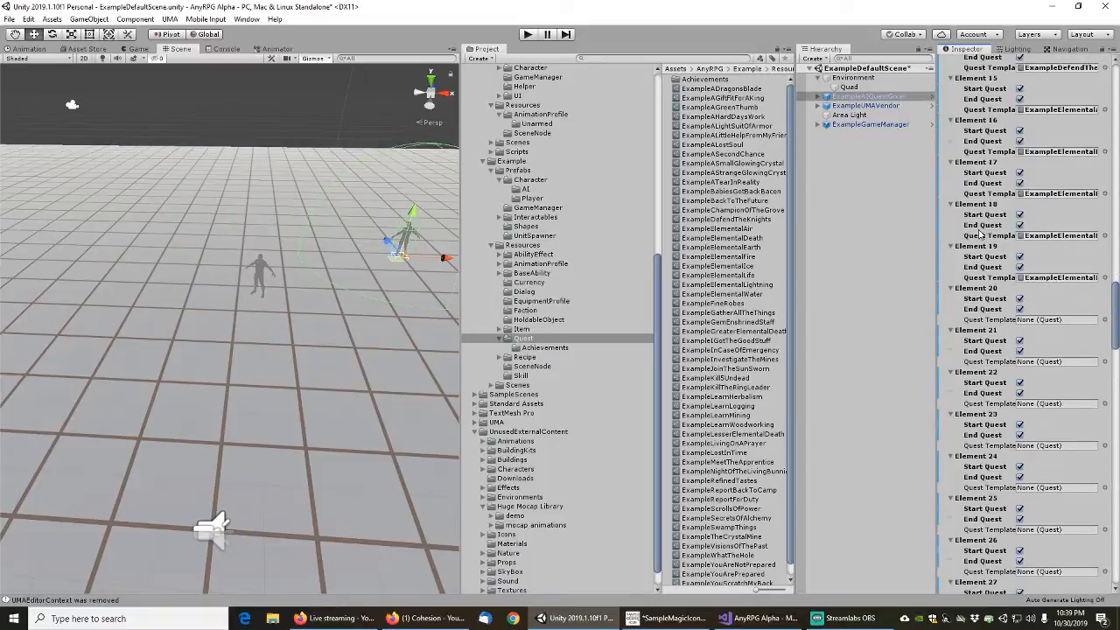
scroll(980, 234, down, 3)
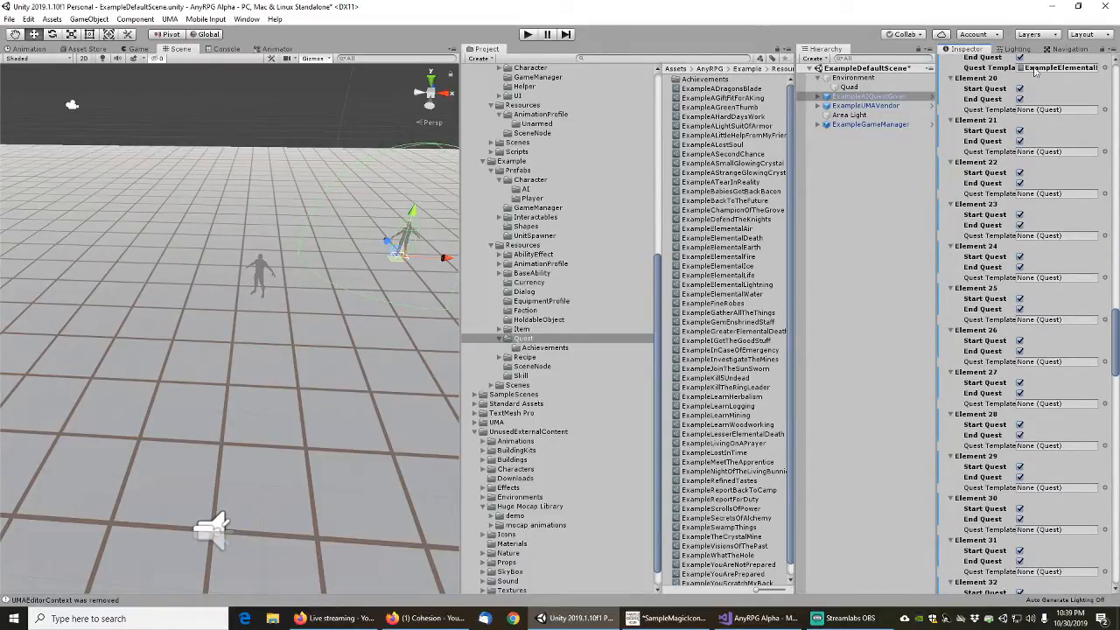
drag(937, 89, 913, 89)
scroll(974, 191, up, 3)
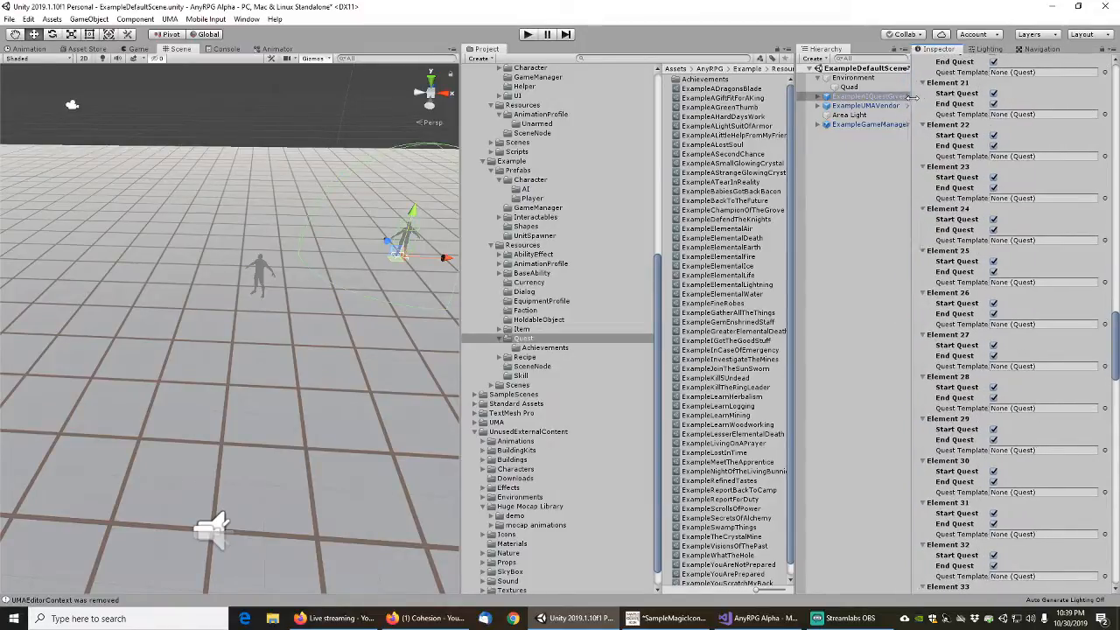
scroll(974, 190, down, 2)
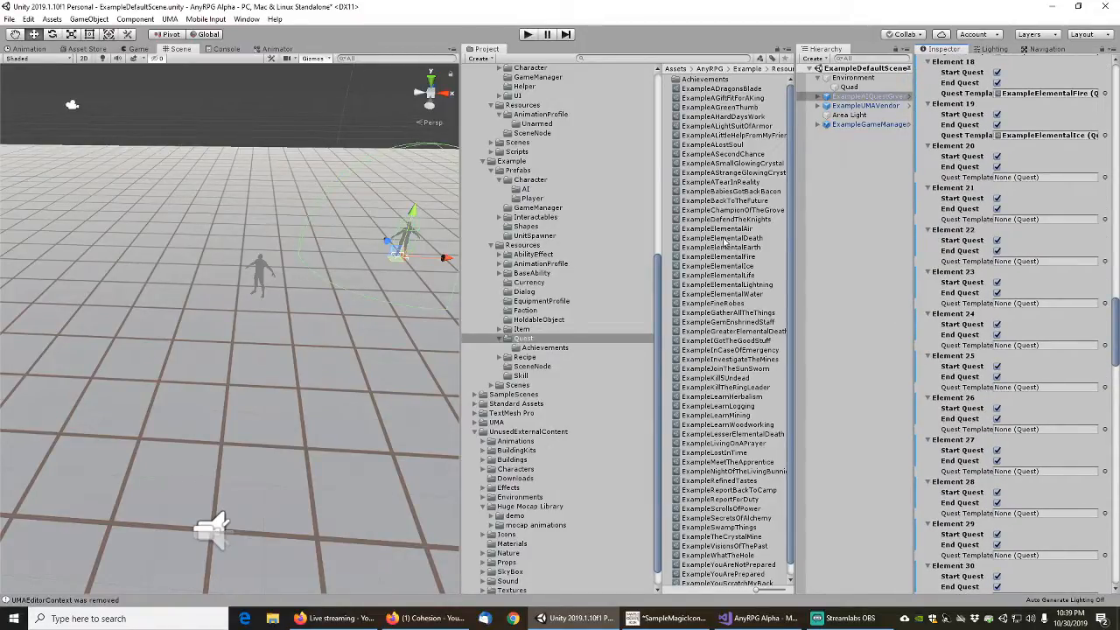
scroll(727, 255, down, 1)
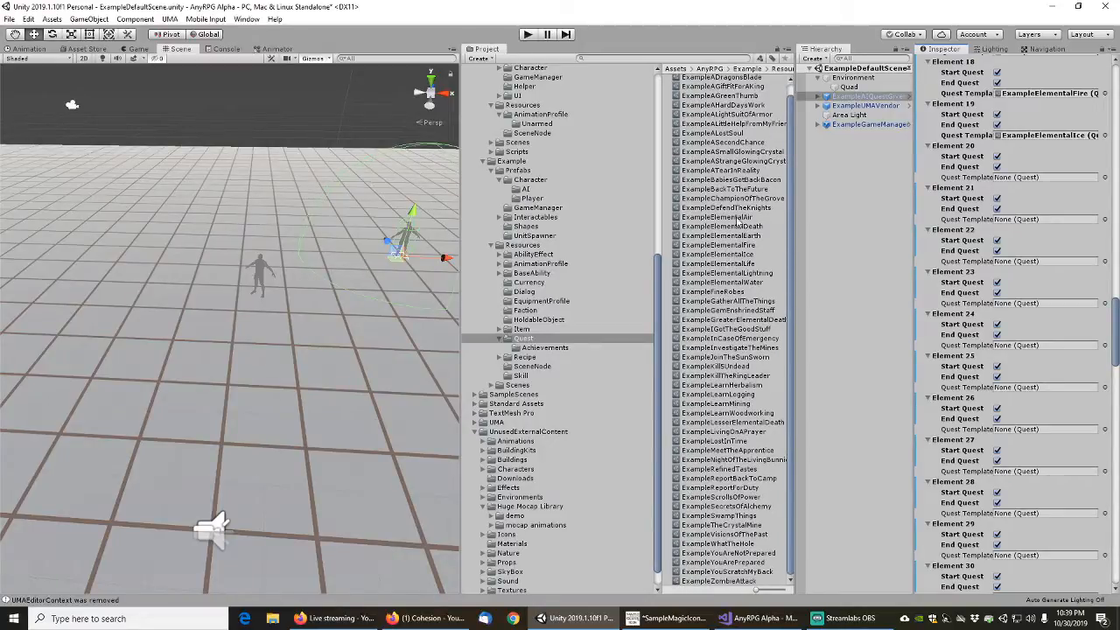
Assign ExampleElementalLife, ExampleElementalLightning, ExampleElementalWater and ExampleFineRobes as the quest templates of Elements 20 to 23
click(708, 263)
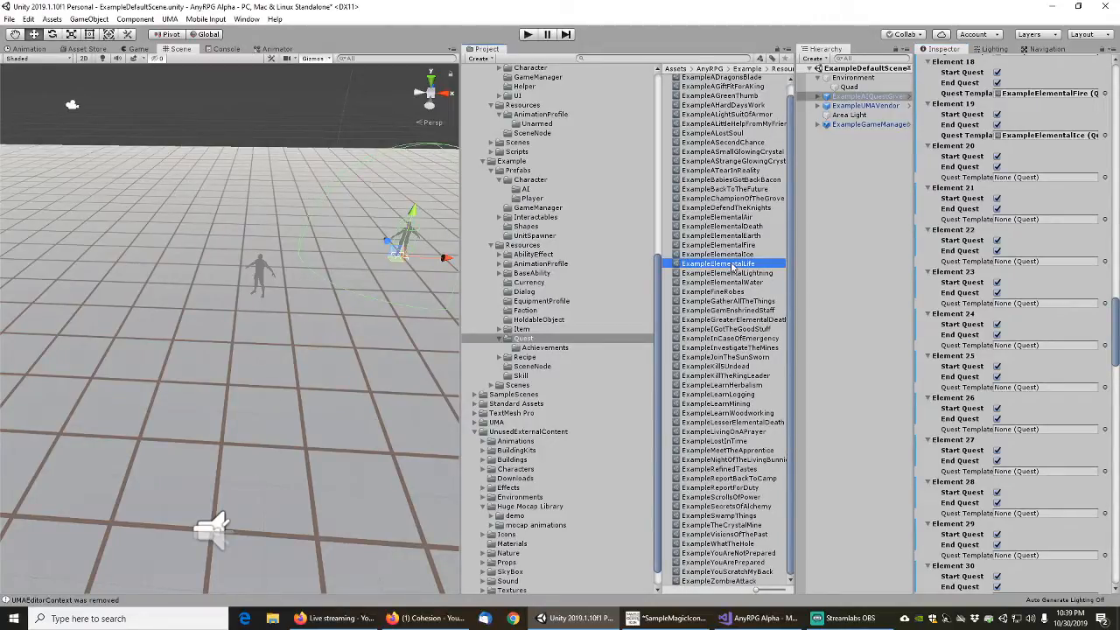
drag(708, 266, 1037, 179)
drag(747, 274, 1029, 220)
click(752, 282)
drag(815, 286, 1042, 263)
drag(737, 295, 1024, 306)
Assign the six quests from ExampleGatherAllTheThings through ExampleInvestigateTheMines, in asset list order, as the quest templates of Elements 24 to 29
scroll(989, 335, down, 4)
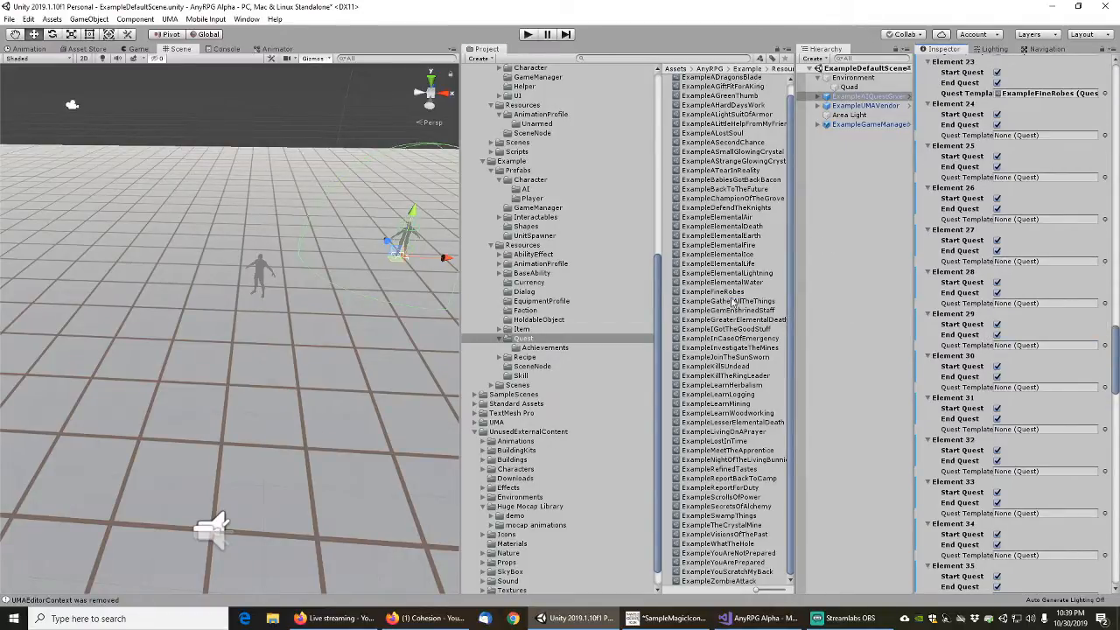
drag(730, 303, 1031, 137)
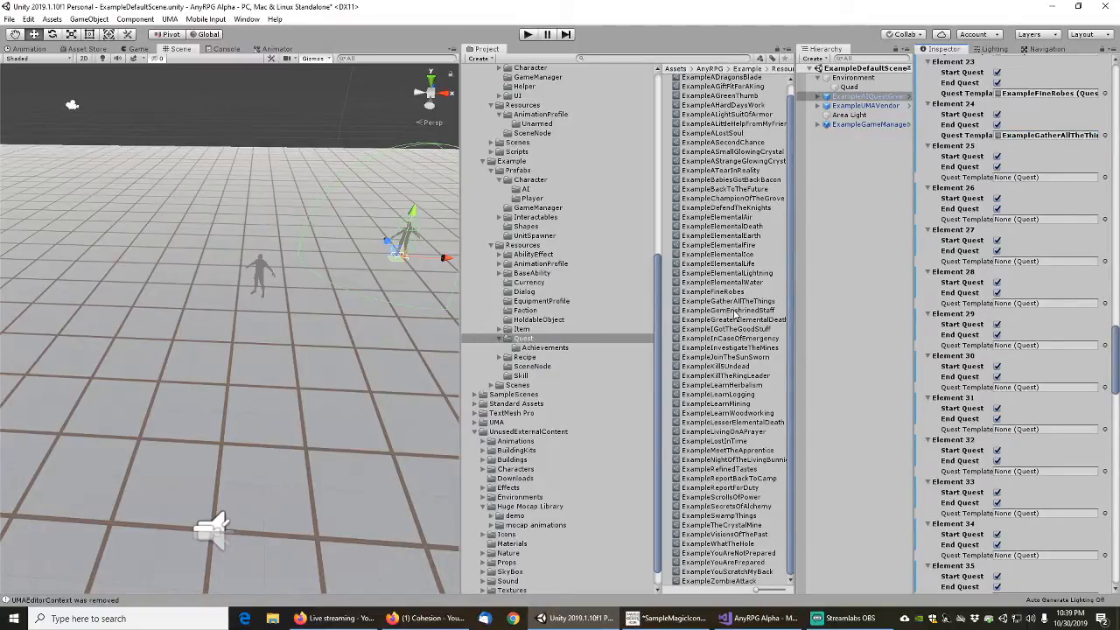
drag(735, 311, 1036, 178)
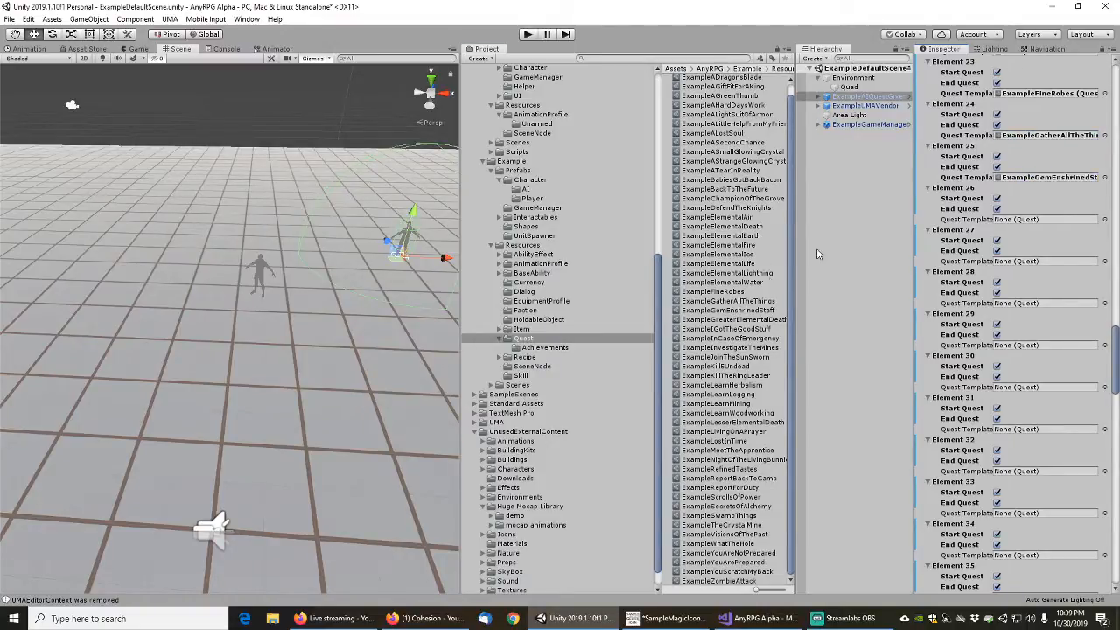
drag(739, 321, 1037, 220)
drag(736, 330, 1022, 261)
drag(739, 339, 1032, 303)
click(729, 349)
drag(729, 349, 1029, 344)
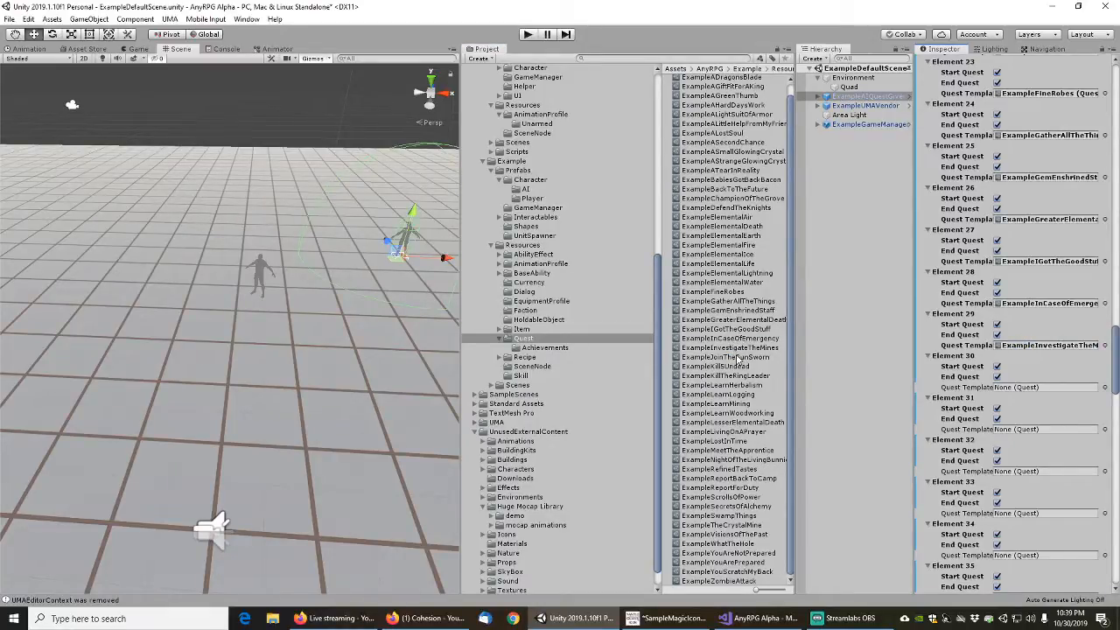
Assign ExampleJoinTheSunSworn, ExampleKill5Undead, ExampleKillTheRingLeader, ExampleLearnHerbalism, ExampleLearnMining and ExampleLearnLogging, in that order, to the quest templates of Elements 30 to 35
scroll(959, 380, down, 10)
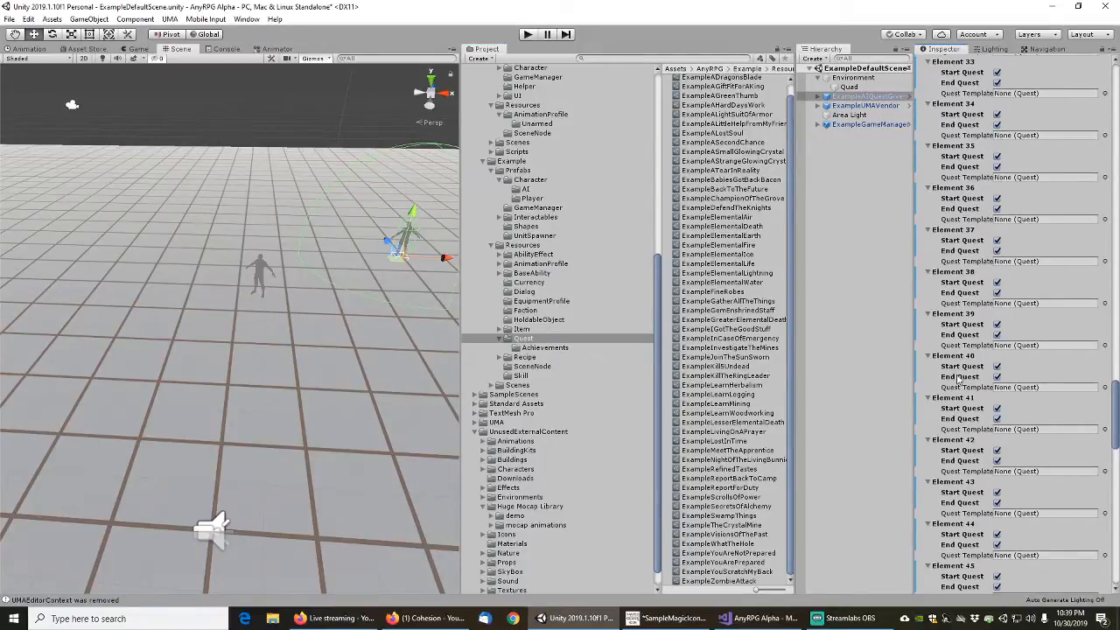
scroll(960, 361, up, 3)
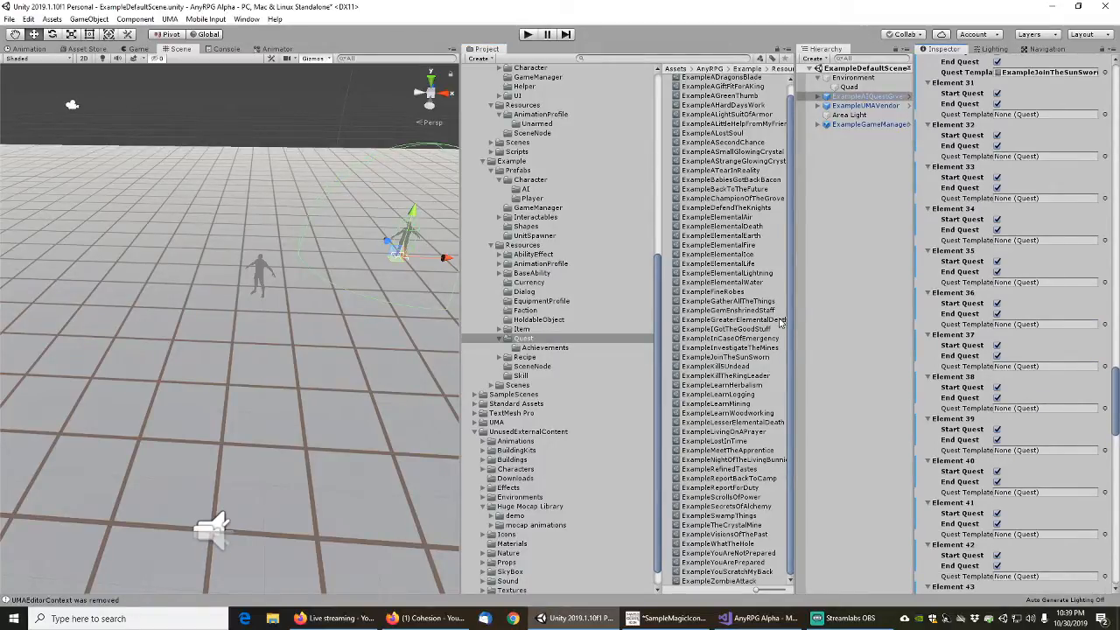
drag(729, 368, 1037, 115)
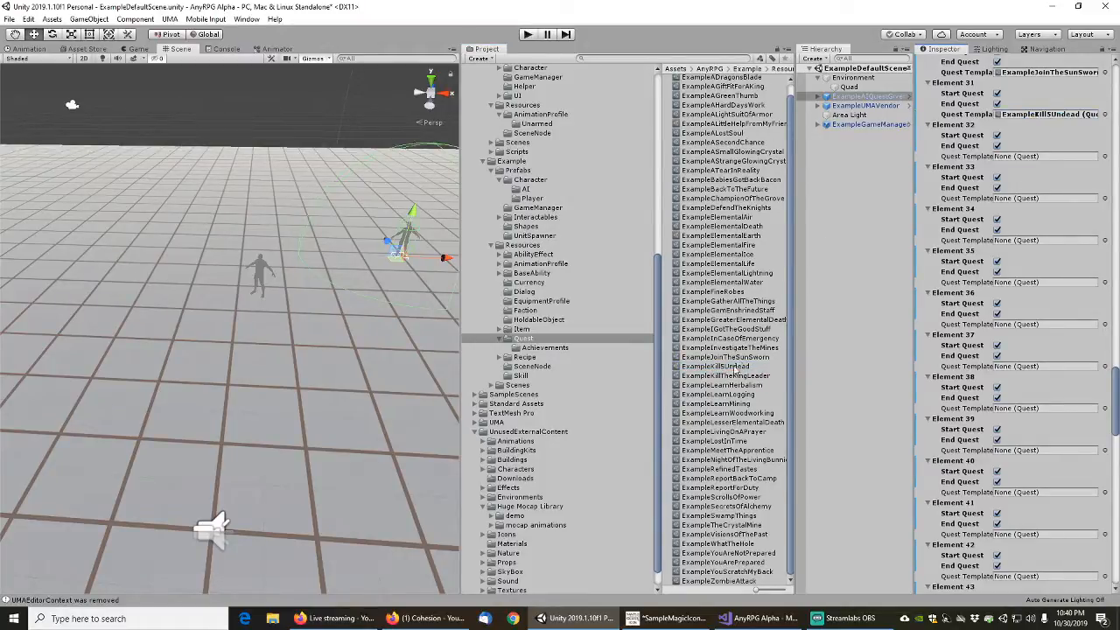
drag(735, 378, 1040, 199)
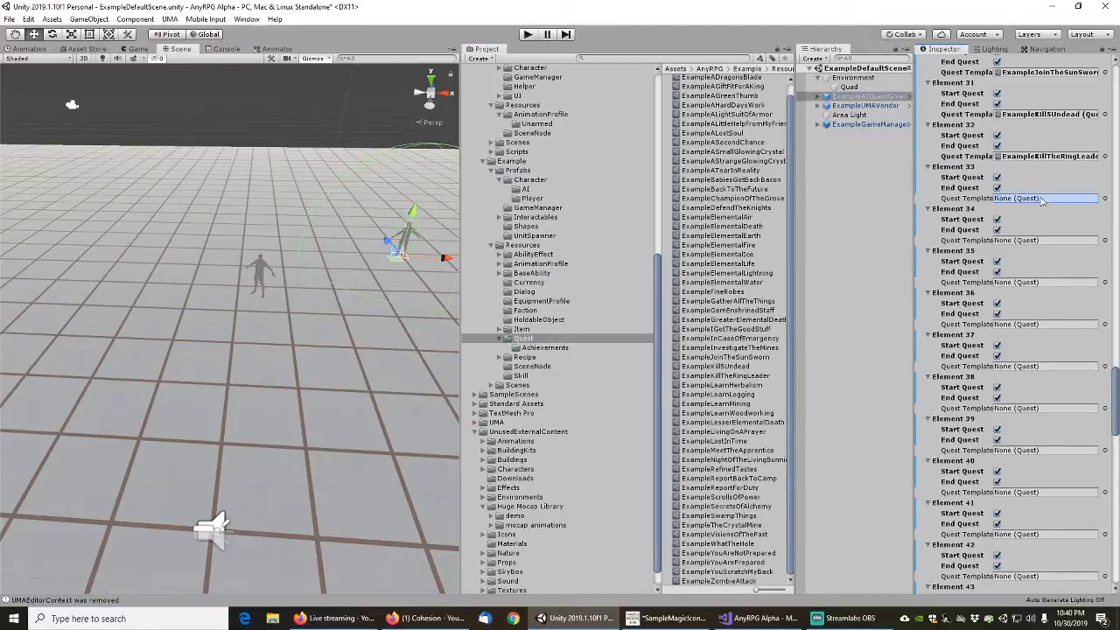
drag(731, 395, 1037, 235)
drag(735, 405, 1038, 245)
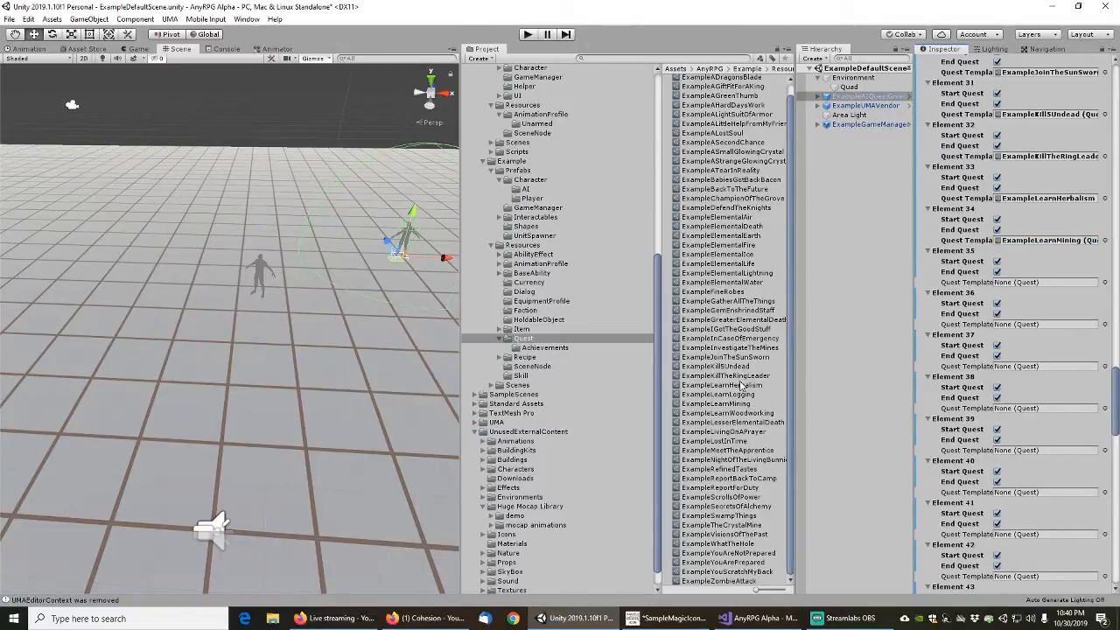
drag(740, 395, 1030, 292)
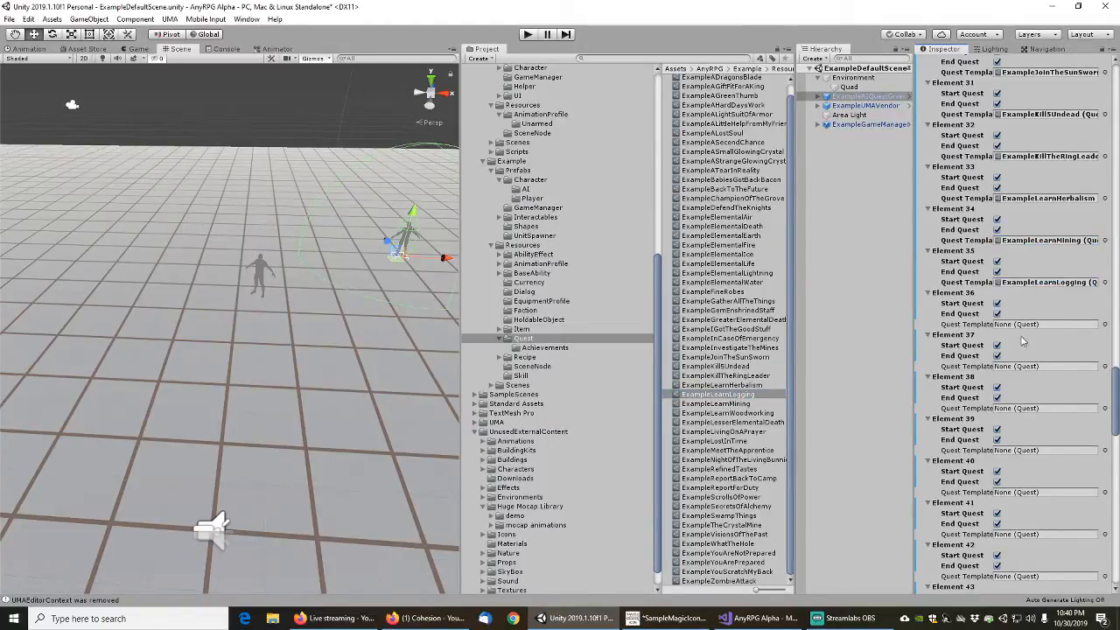
Assign ExampleLearnWoodworking, ExampleLesserElementalDeath and ExampleLivingOnAPrayer as the quest templates of Elements 36 to 38
drag(740, 419, 1040, 323)
drag(746, 421, 1033, 375)
click(754, 432)
drag(755, 435, 1038, 408)
Assign the six quests from ExampleLostInTime through ExampleReportForDuty, in asset list order, as the quest templates of Elements 39 to 44
scroll(955, 438, down, 5)
scroll(955, 438, down, 3)
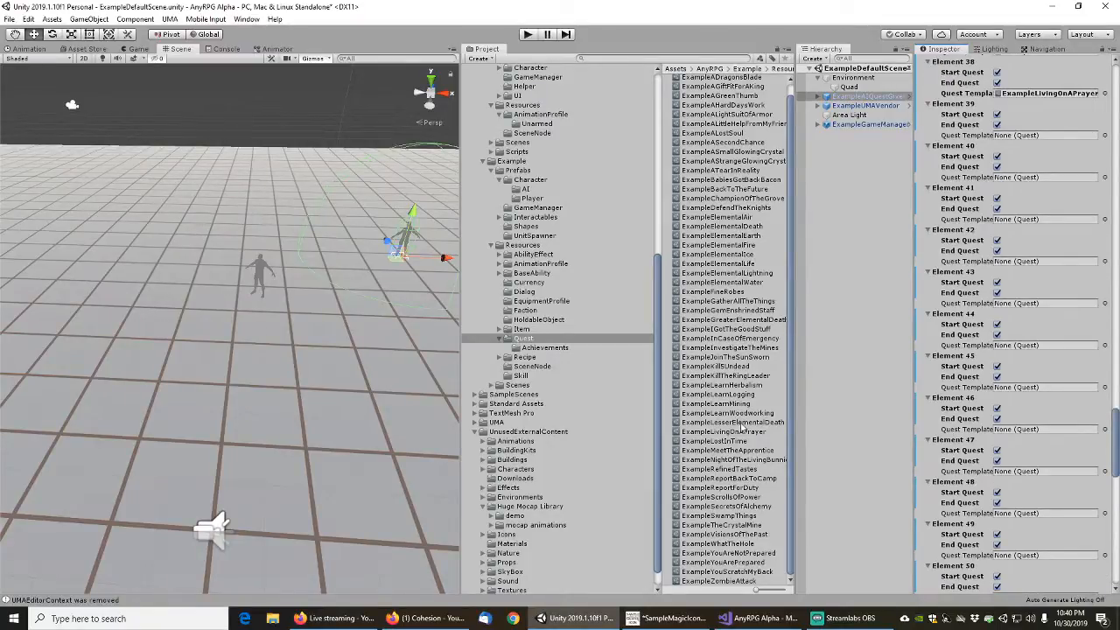
drag(730, 442, 1039, 141)
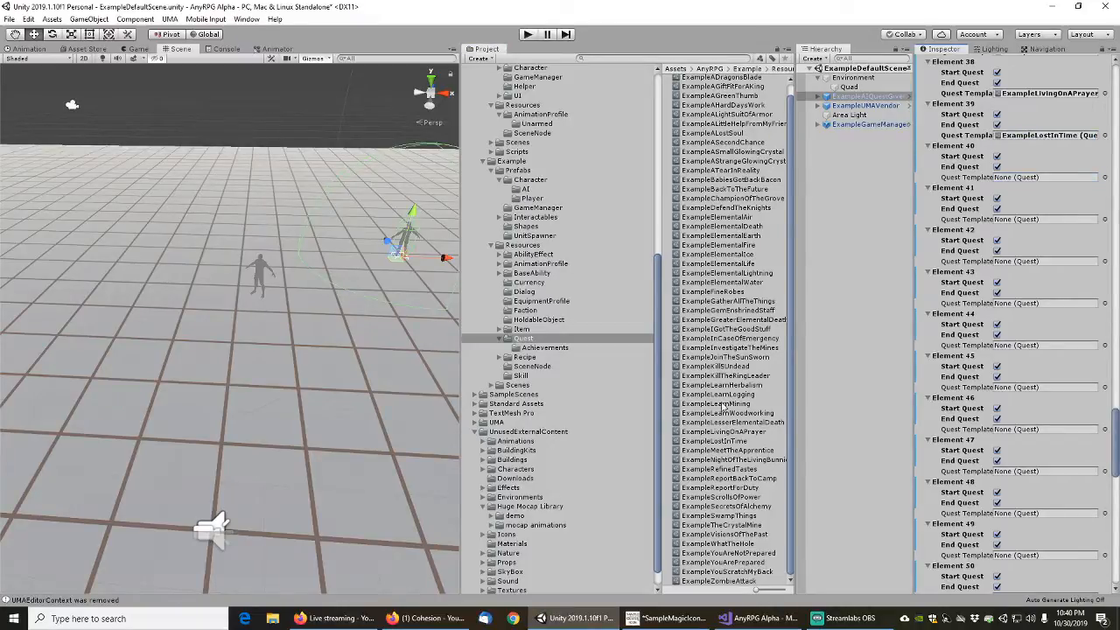
drag(729, 451, 1041, 179)
drag(731, 460, 1041, 219)
drag(733, 470, 1024, 262)
drag(766, 478, 1044, 347)
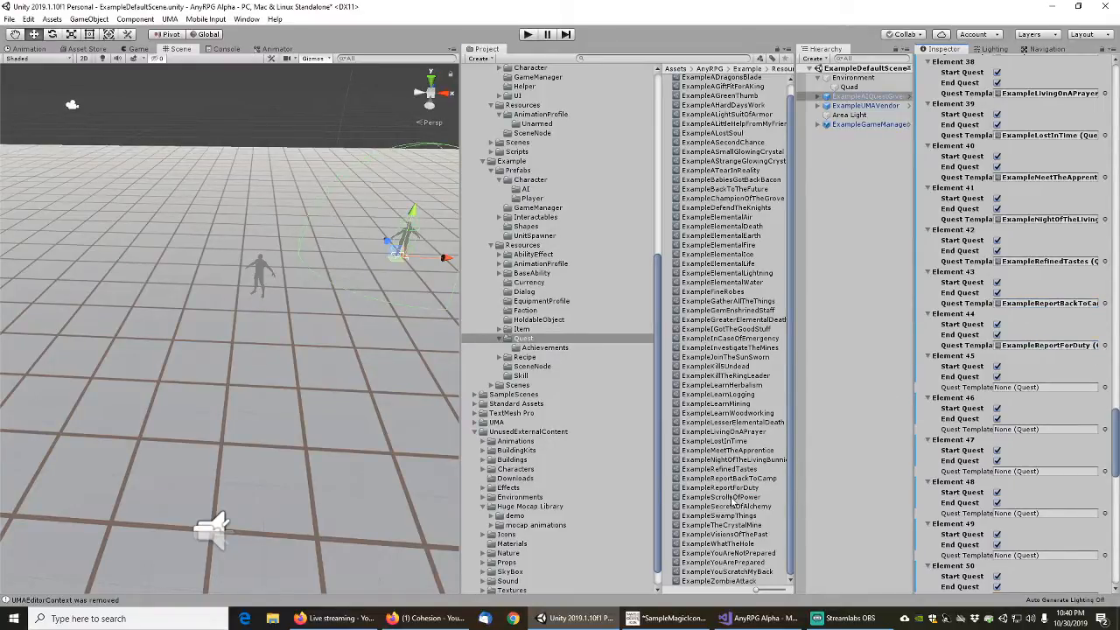
Assign ExampleScrollsOfPower, ExampleSecretsOfAlchemy, ExampleSwampThings, ExampleVisionsOfThePast and ExampleTheCrystalMine, in that order, as the quest templates of Elements 45 to 49
drag(732, 501, 1046, 390)
scroll(937, 424, down, 5)
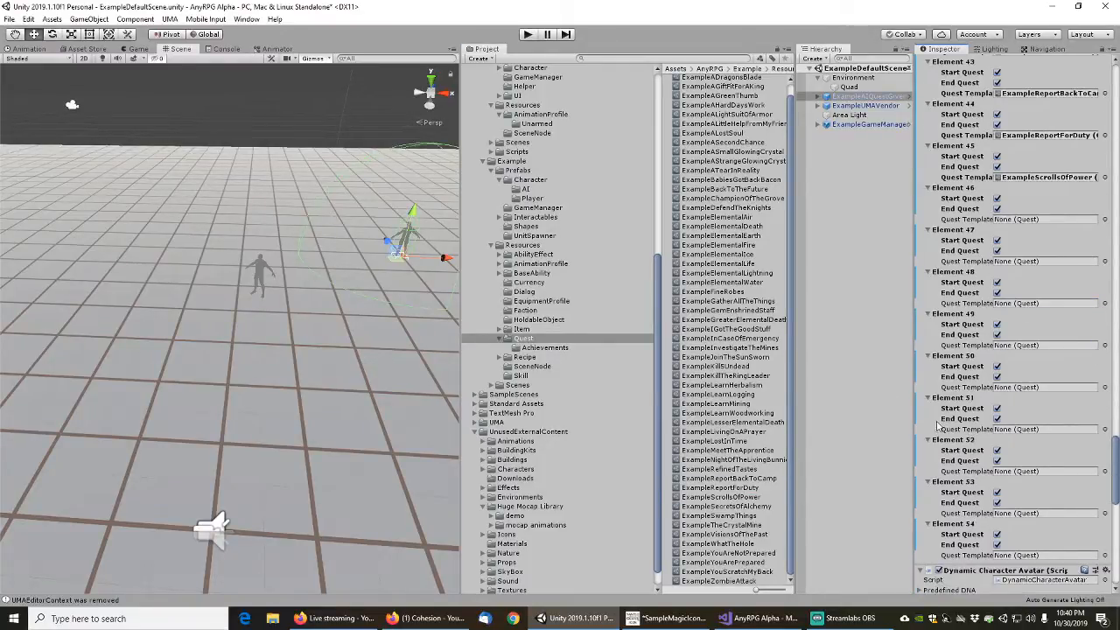
drag(743, 506, 1041, 221)
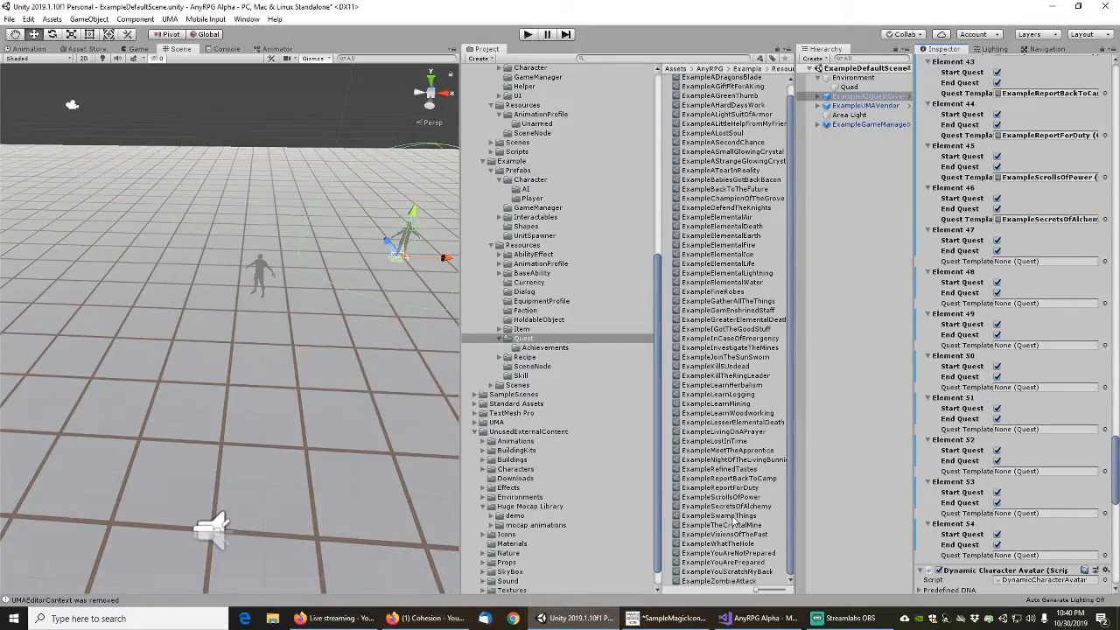
drag(733, 518, 1043, 263)
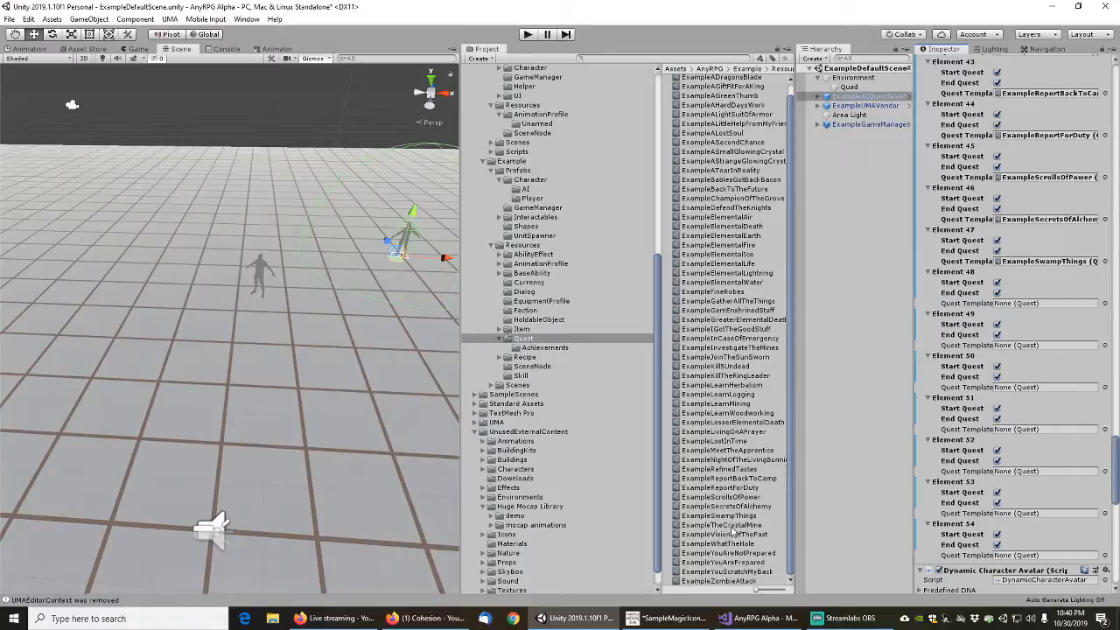
drag(733, 534, 1041, 308)
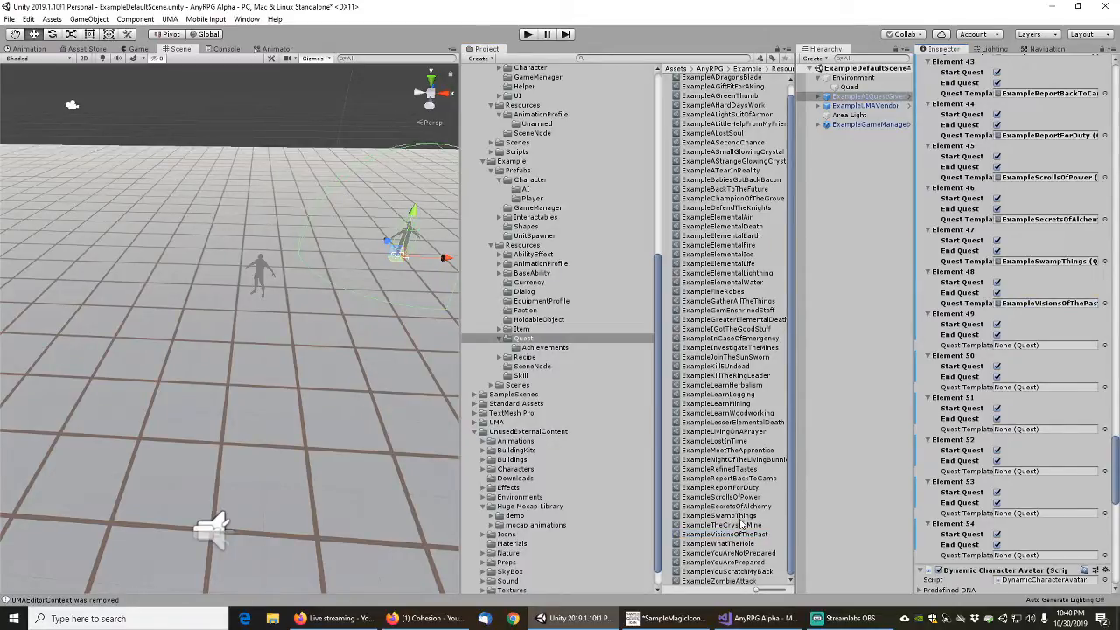
drag(742, 525, 1022, 362)
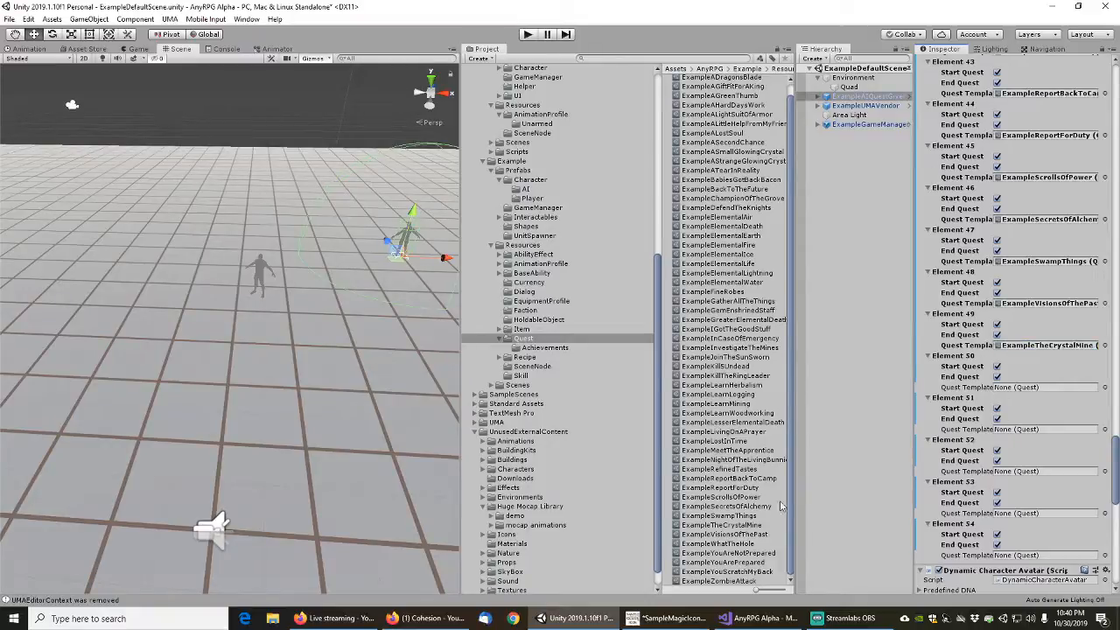
Assign ExampleWhatTheHole, ExampleYouAreNotPrepared, ExampleYouArePrepared, ExampleYouScratchMyBack and ExampleZombieAttack, in that order, as the quest templates of Elements 50 to 54
drag(737, 548, 1044, 389)
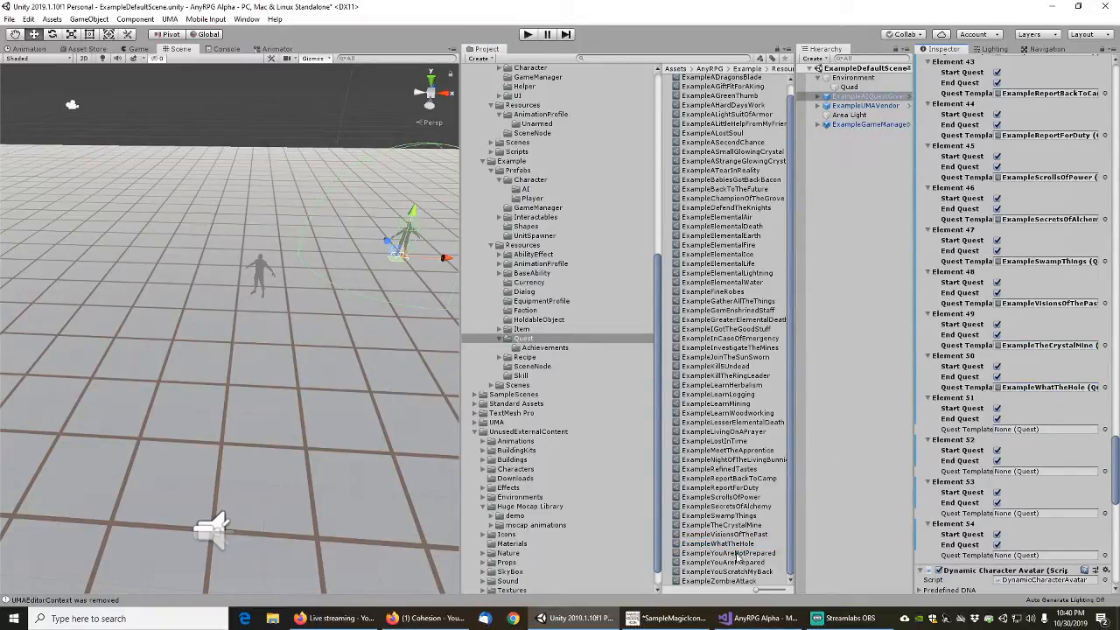
drag(738, 555, 1022, 430)
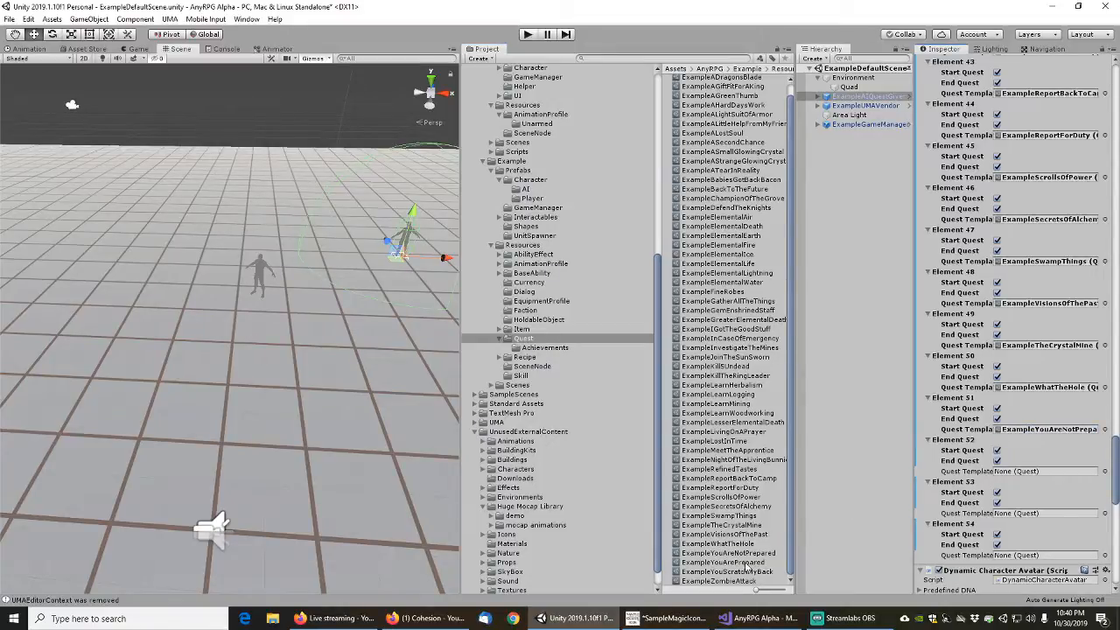
drag(746, 565, 1036, 473)
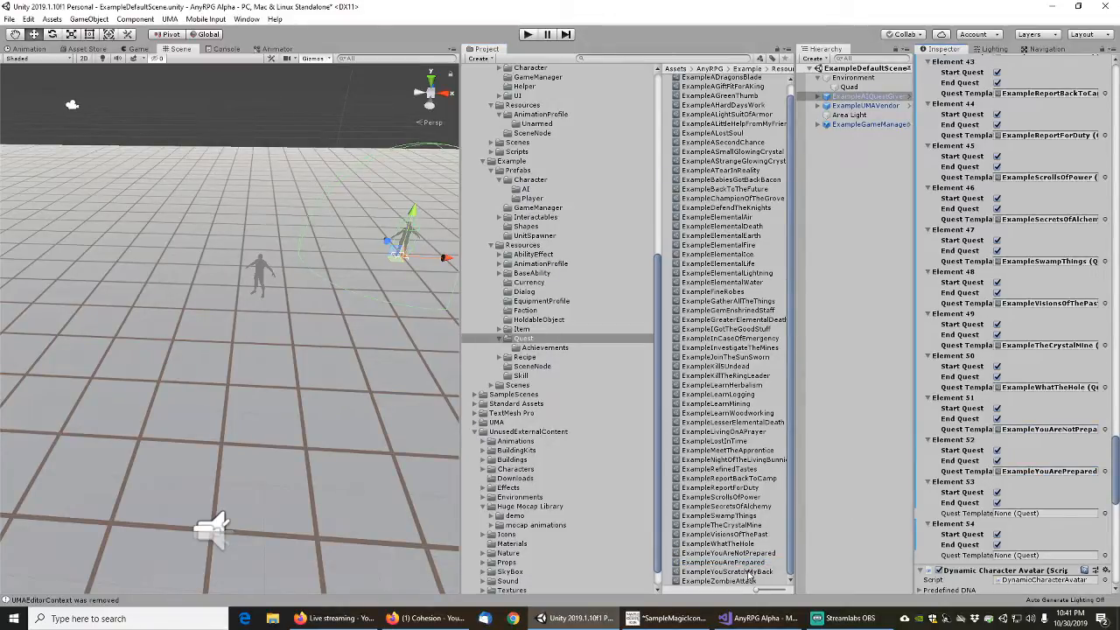
drag(750, 573, 1025, 520)
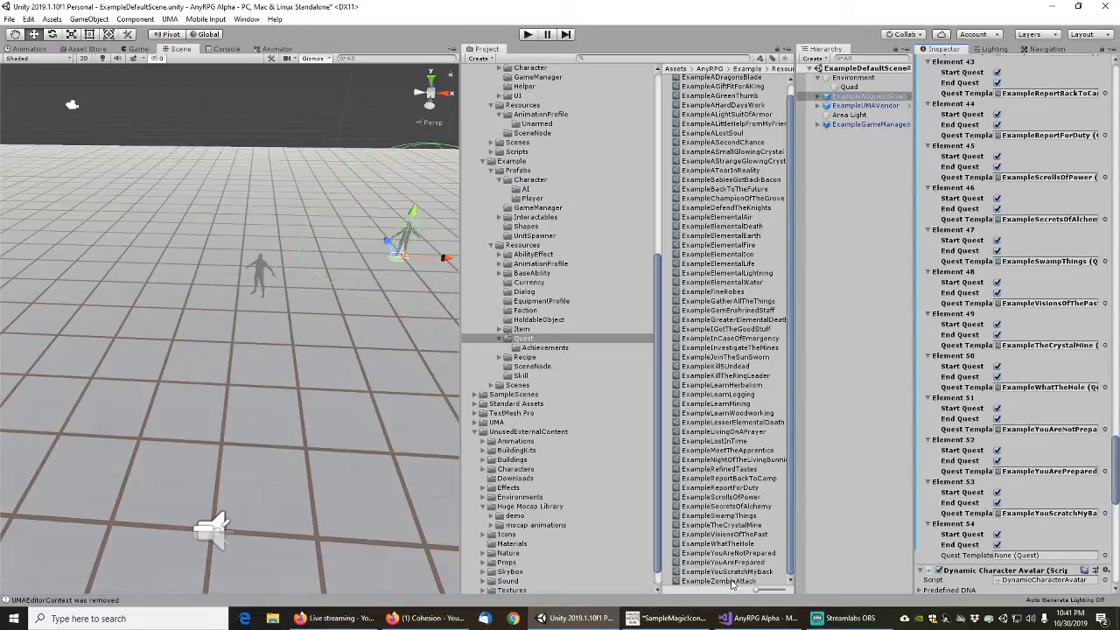
drag(731, 584, 1026, 555)
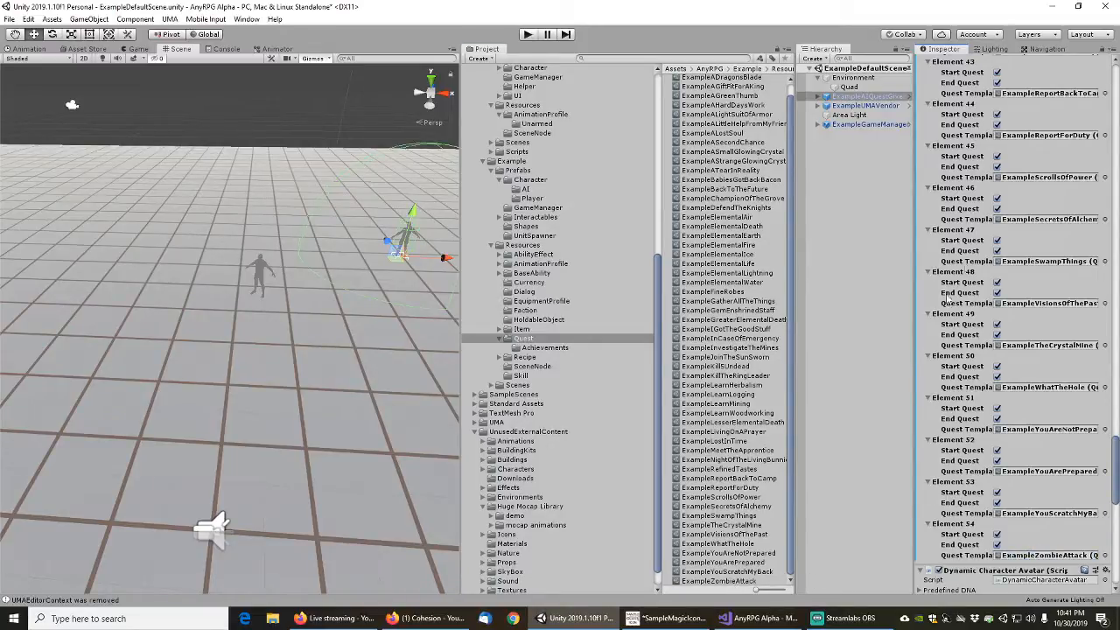
Apply the overridden Quests list of the Quest Giver component to the ExampleAIQuestGiver prefab
scroll(946, 298, up, 20)
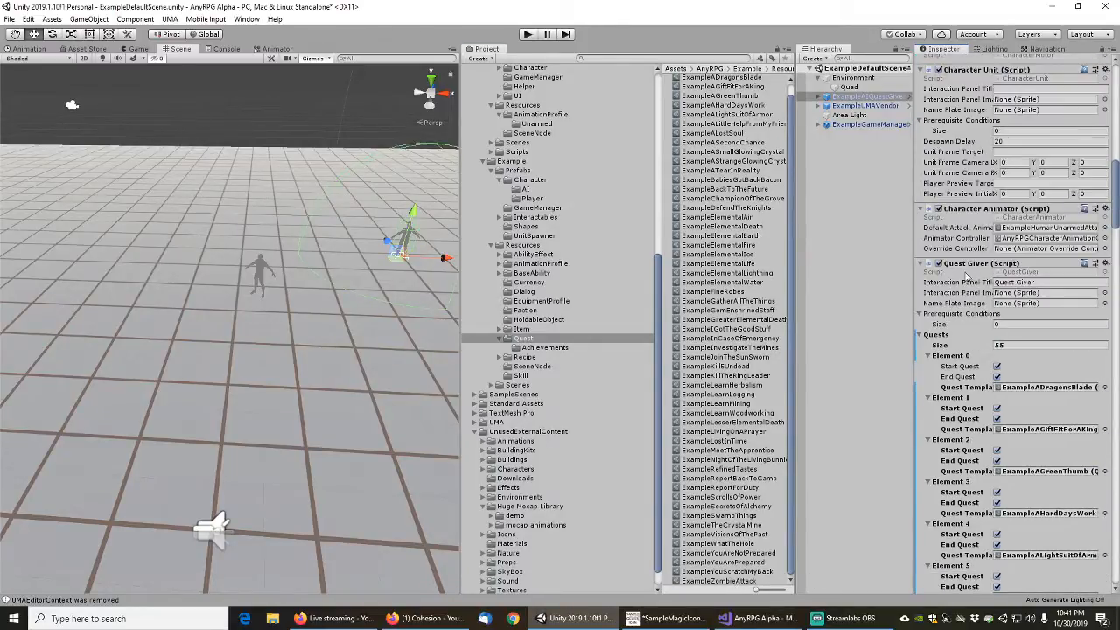
right_click(953, 341)
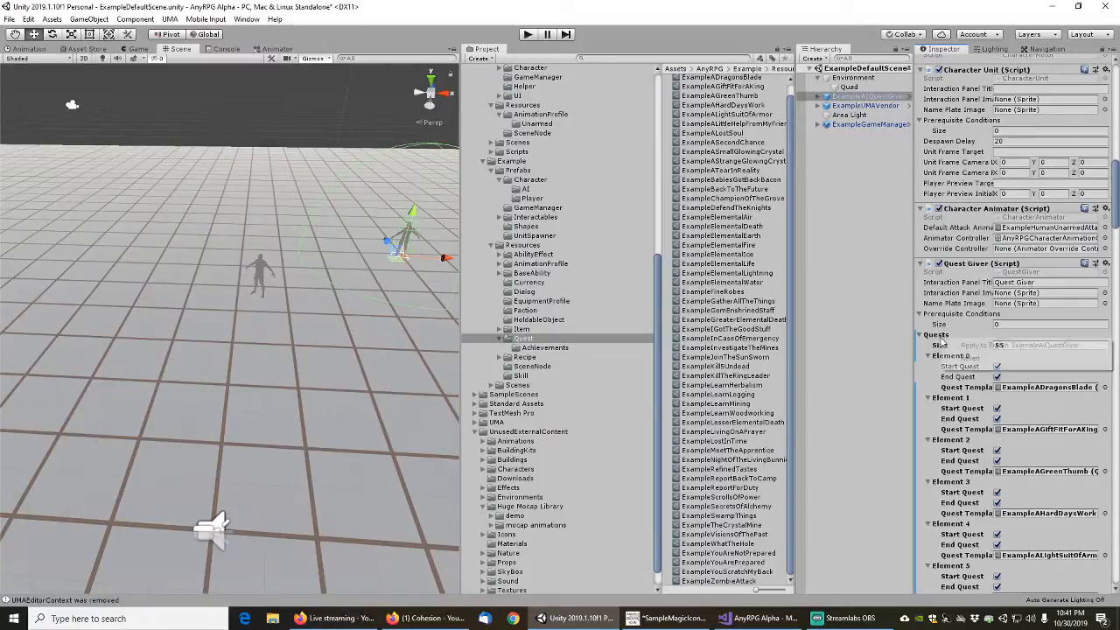
click(996, 346)
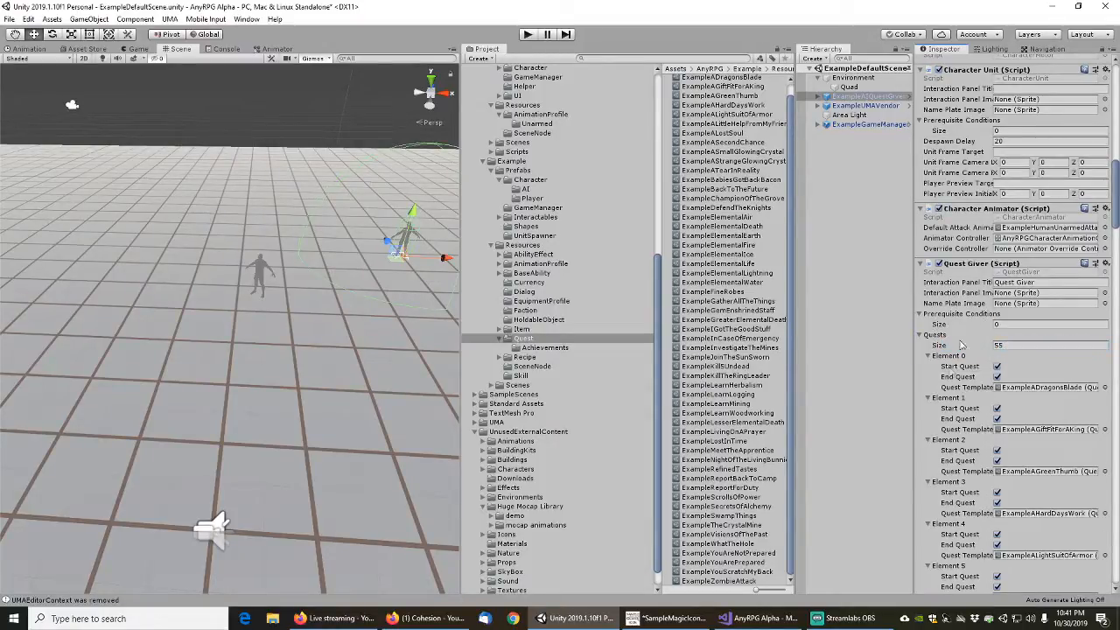
Set the Quest Giver's Interaction Panel Title to "Example Quest Giver" and apply the change to the ExampleAIQuestGiver prefab
click(1049, 283)
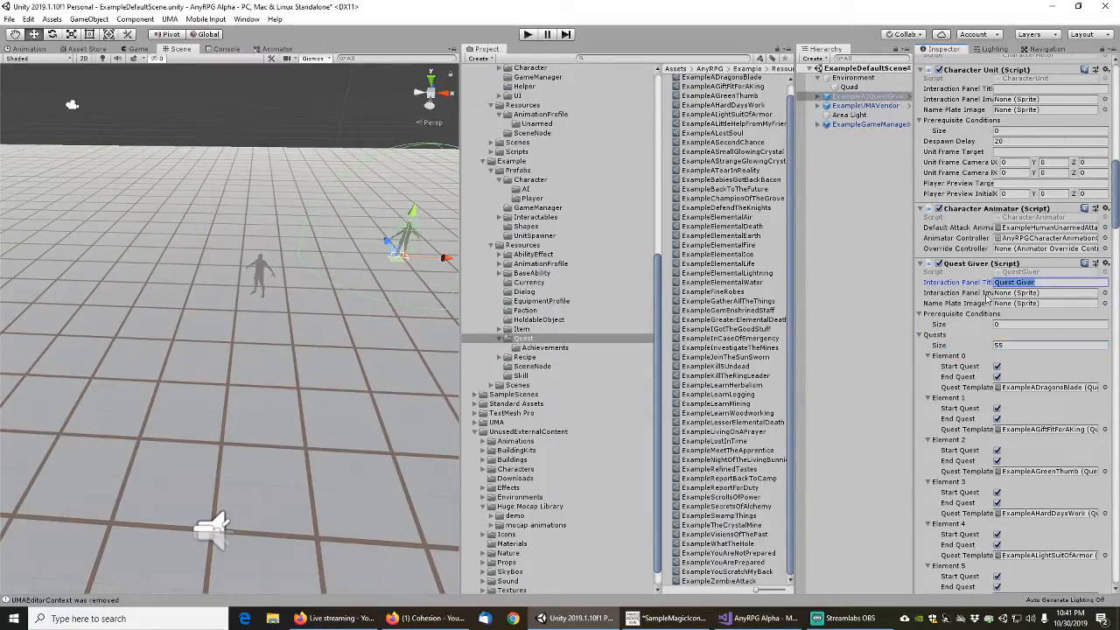
key(Home)
text(Example)
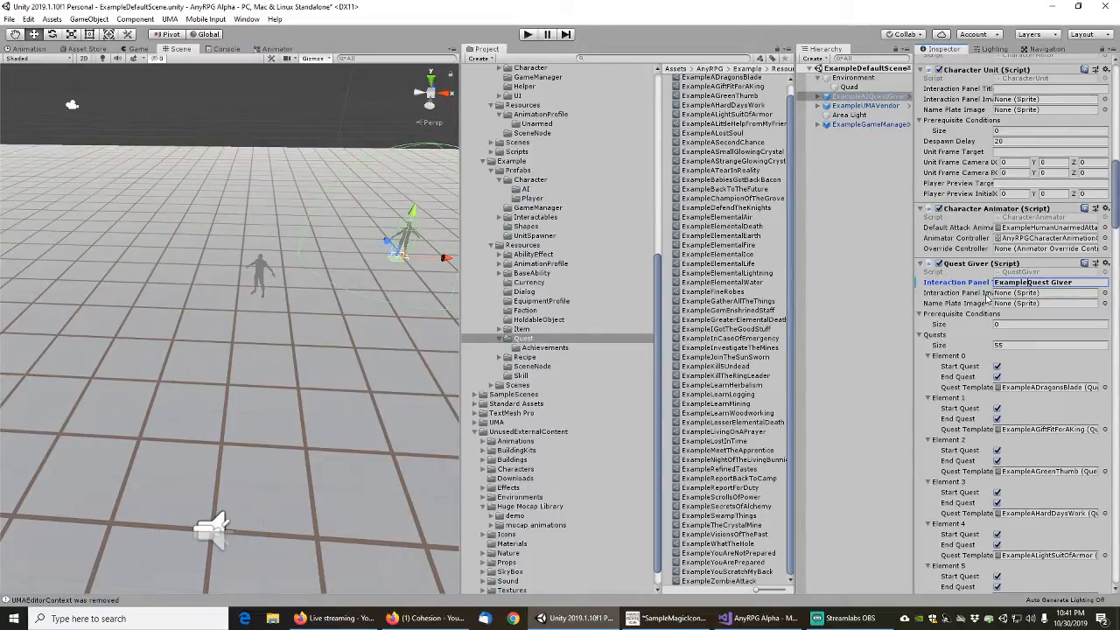
right_click(975, 283)
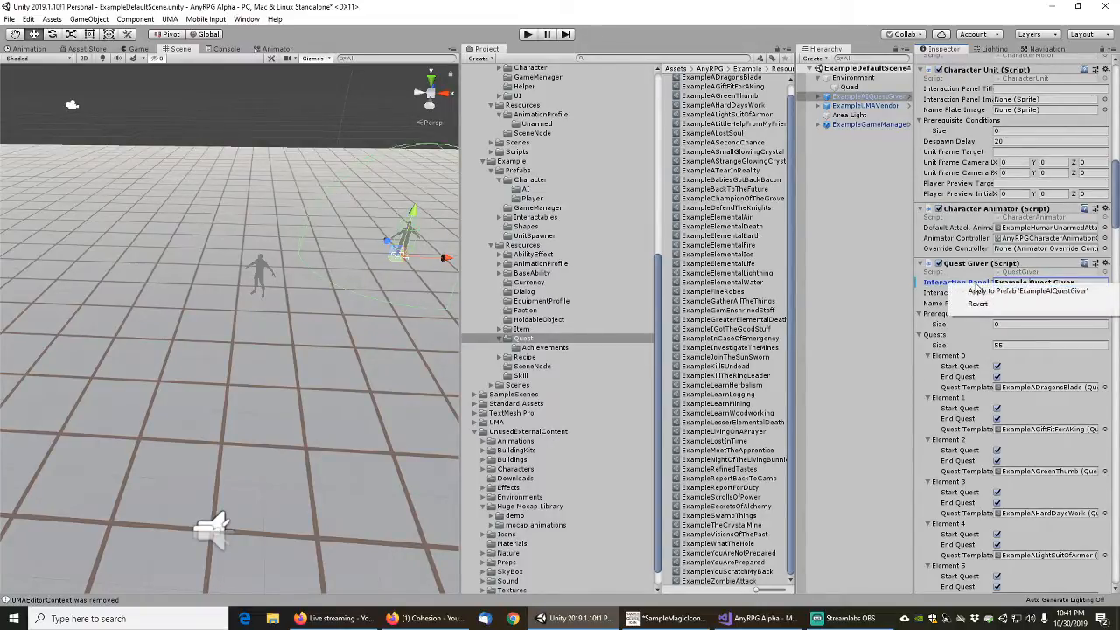
click(978, 291)
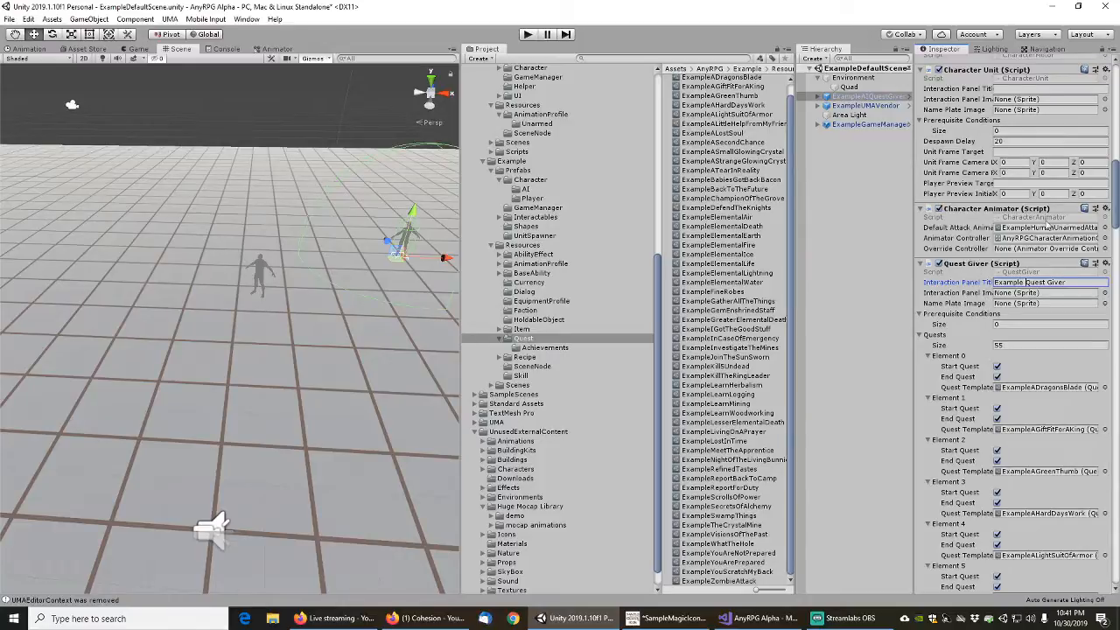
Copy the Unit Frame Target "Head" from ExampleUMAVendor to ExampleAIQuestGiver's Character Unit and apply it to the ExampleAIQuestGiver prefab
drag(1116, 187, 1117, 172)
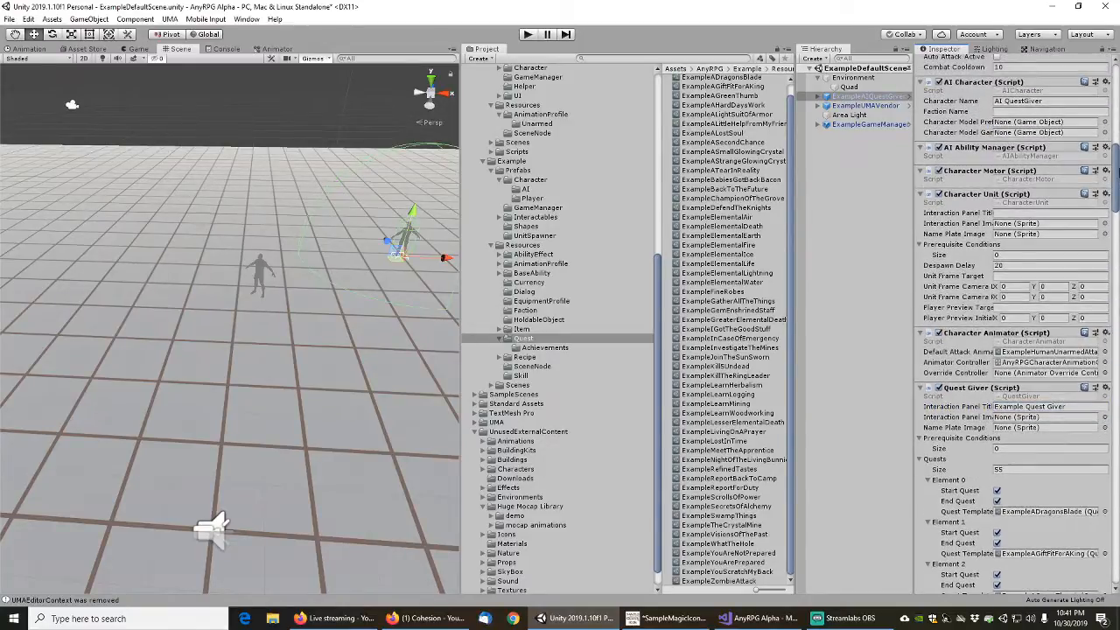
click(867, 106)
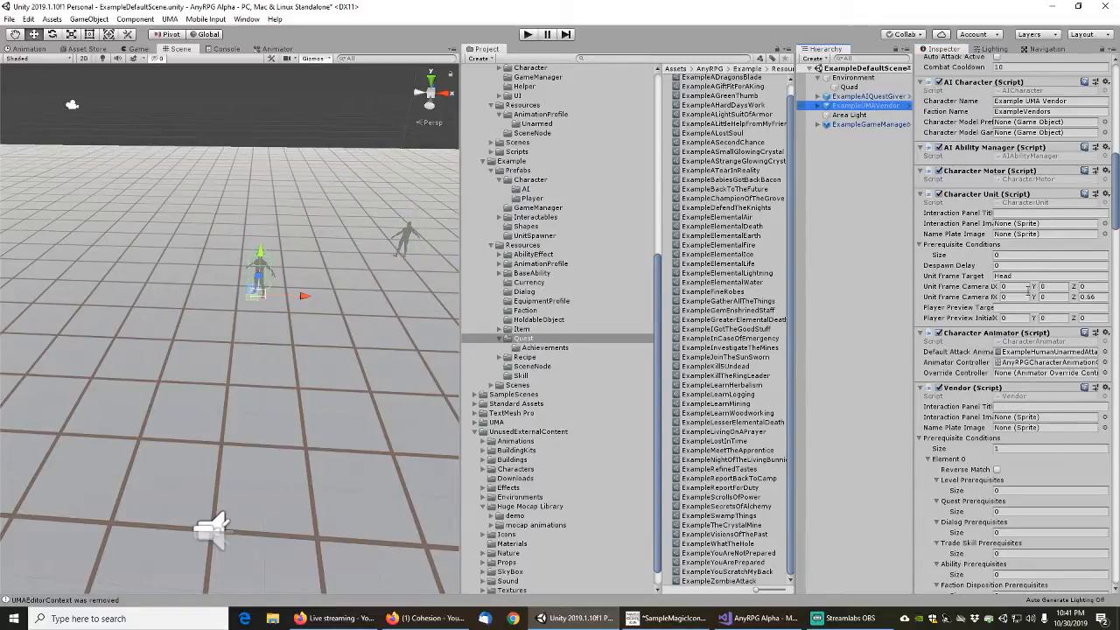
click(1029, 274)
key(ctrl+c)
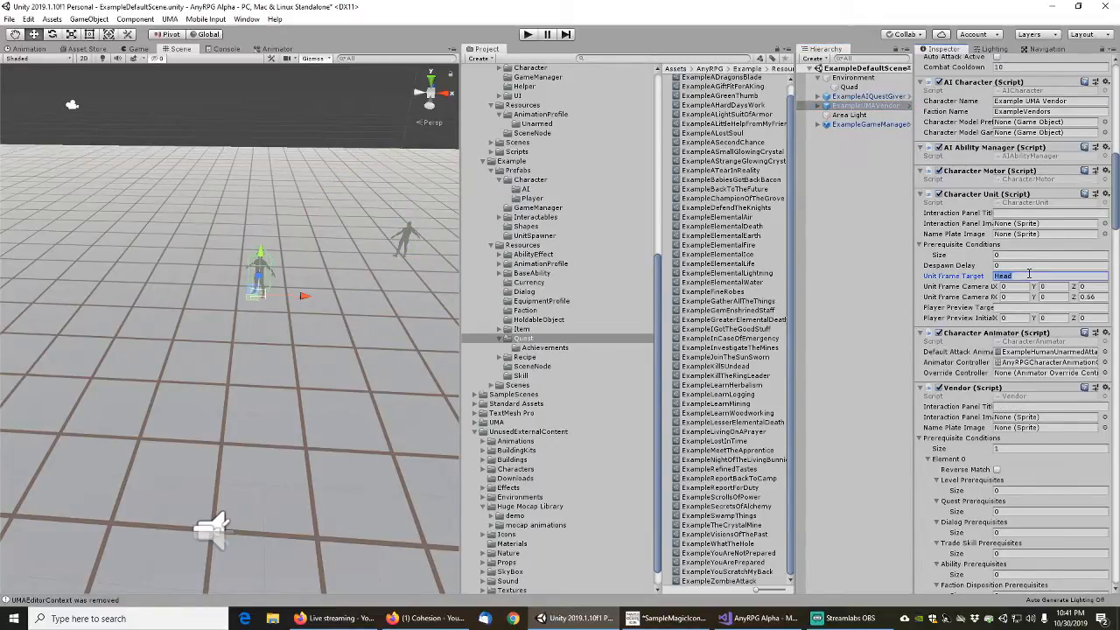
click(862, 96)
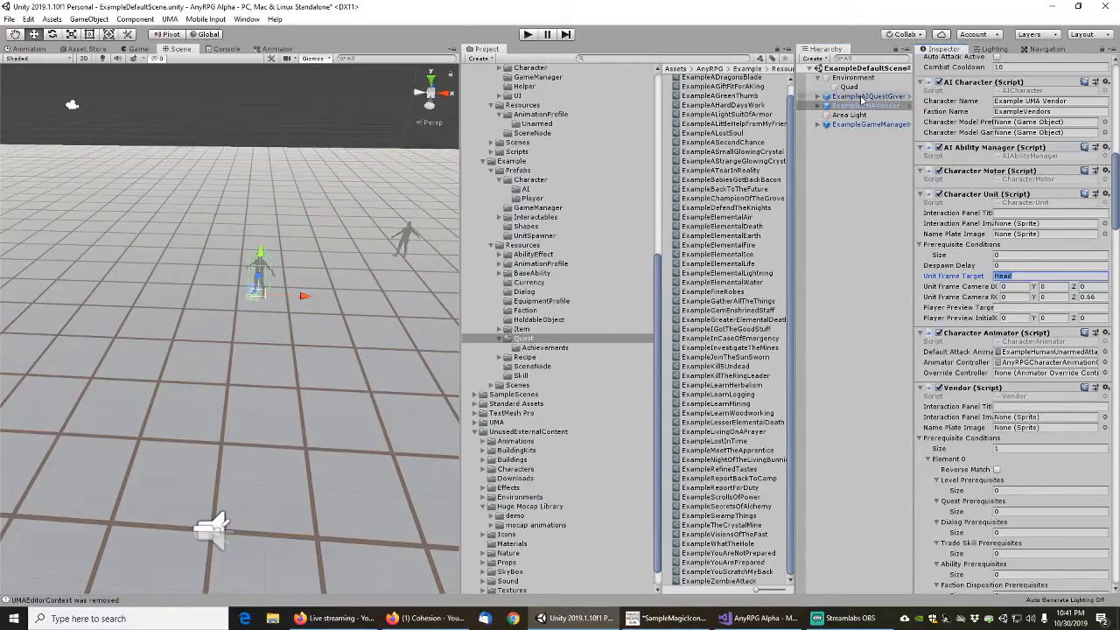
click(1011, 276)
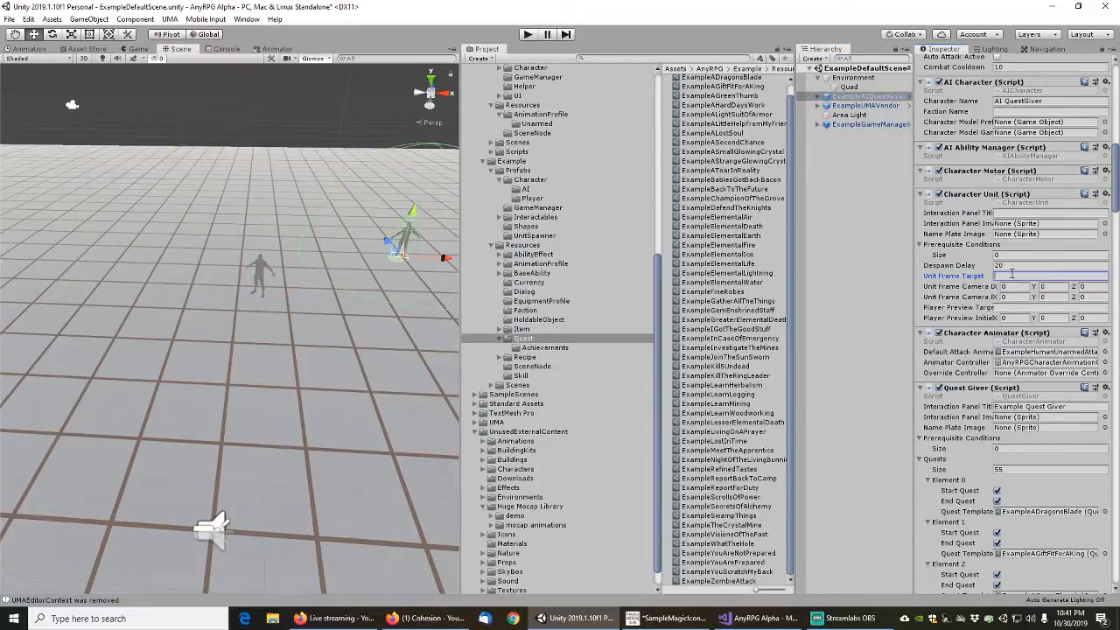
key(ctrl+v)
right_click(974, 281)
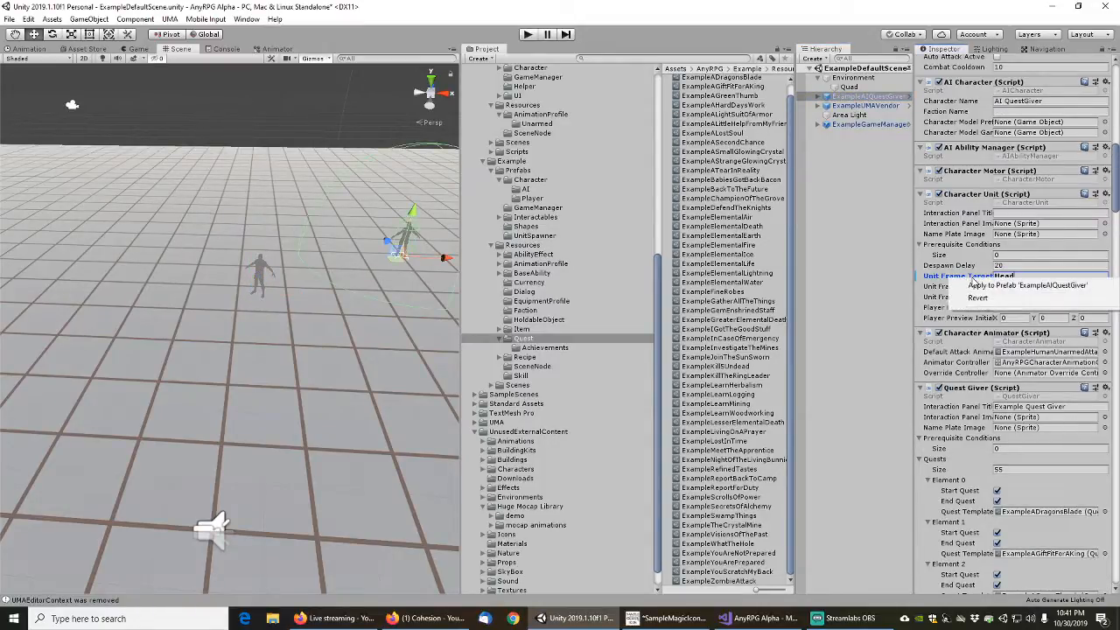
click(1020, 283)
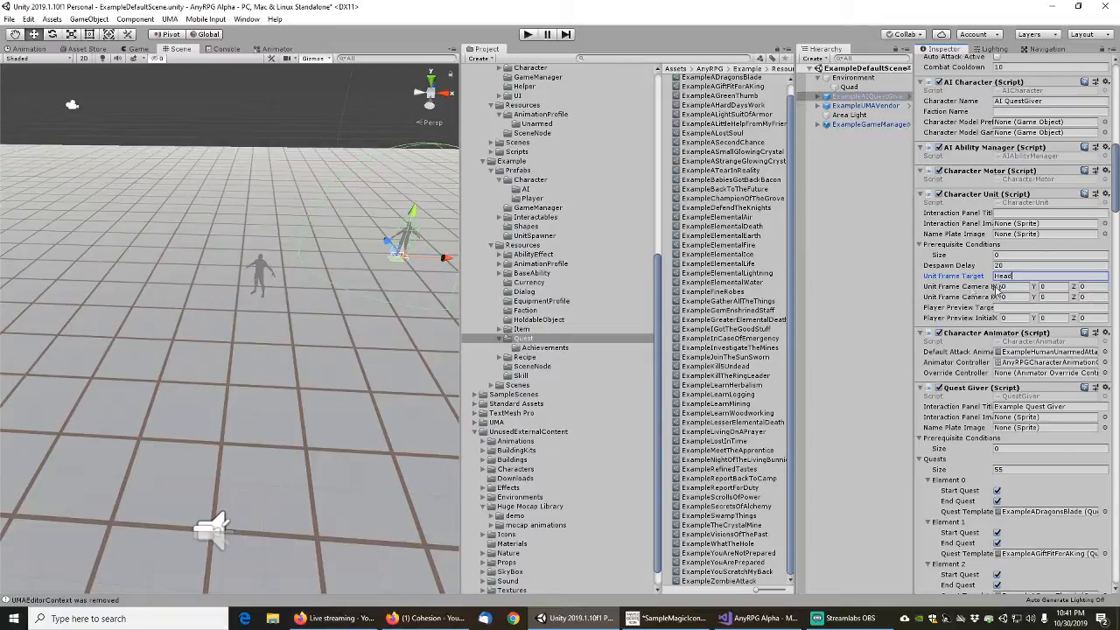
Set Z of the second Unit Frame Camera vector on ExampleAIQuestGiver to 0.66, matching ExampleUMAVendor, and apply it to the prefab
click(863, 106)
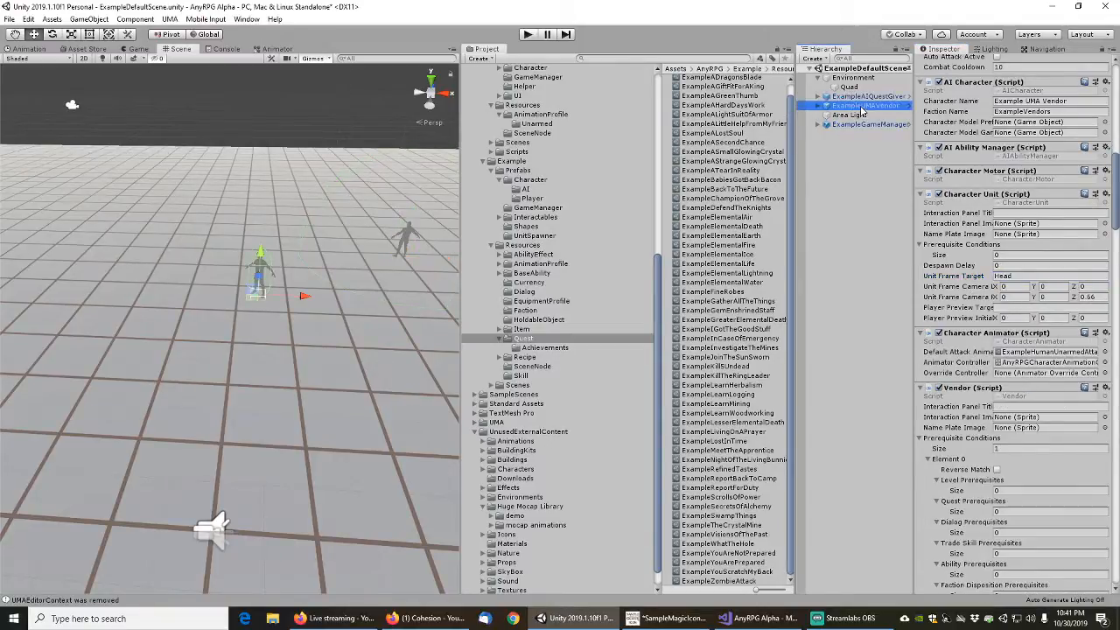
click(864, 97)
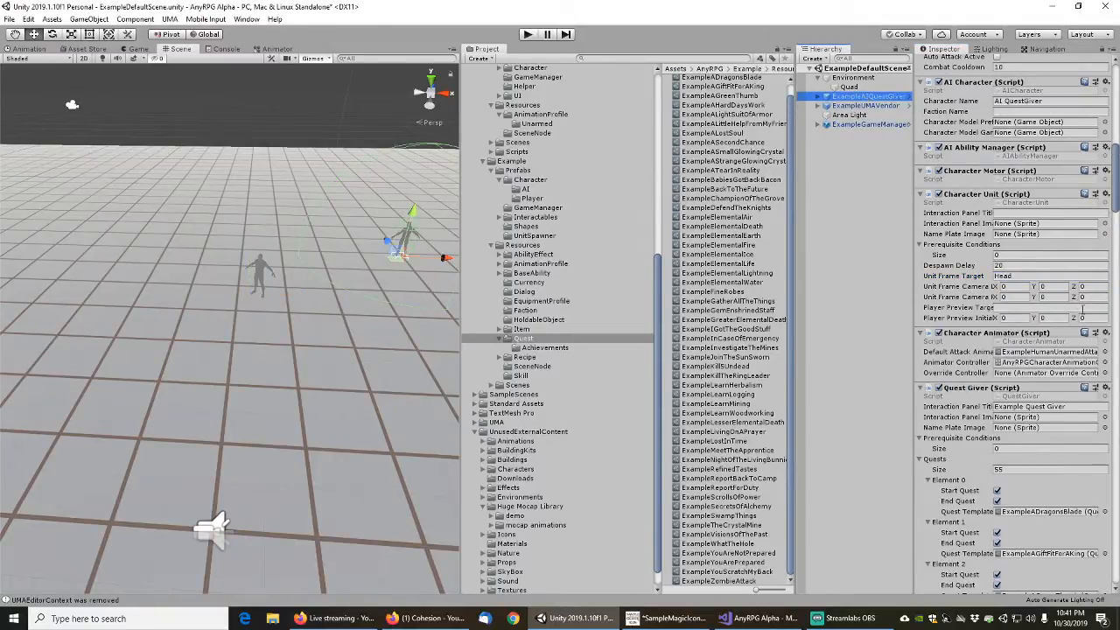
click(1094, 298)
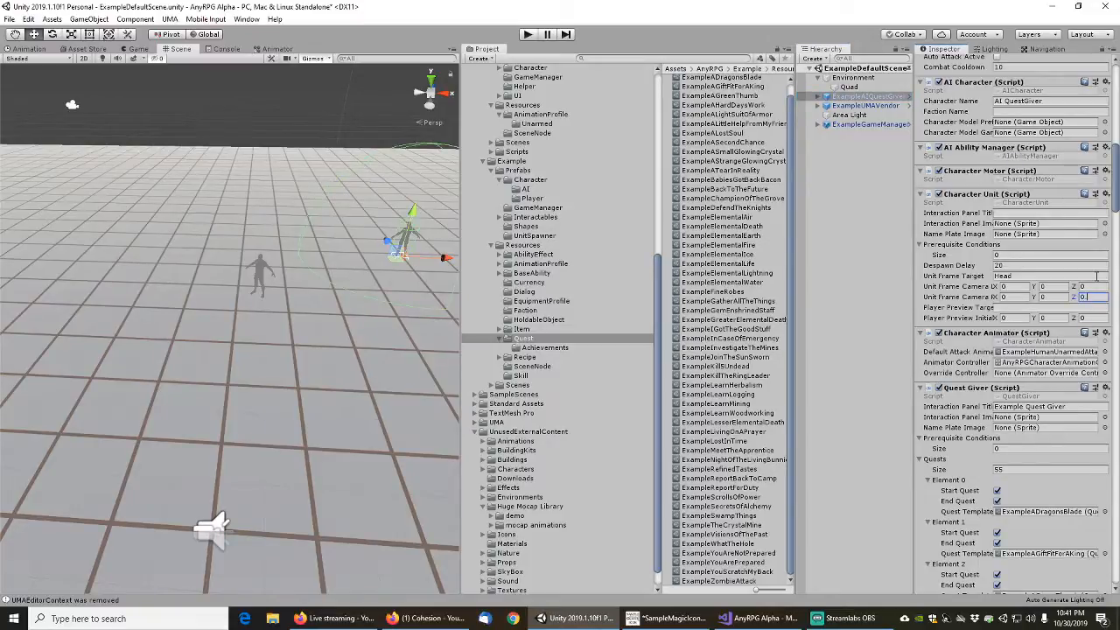
text(0.66)
right_click(960, 299)
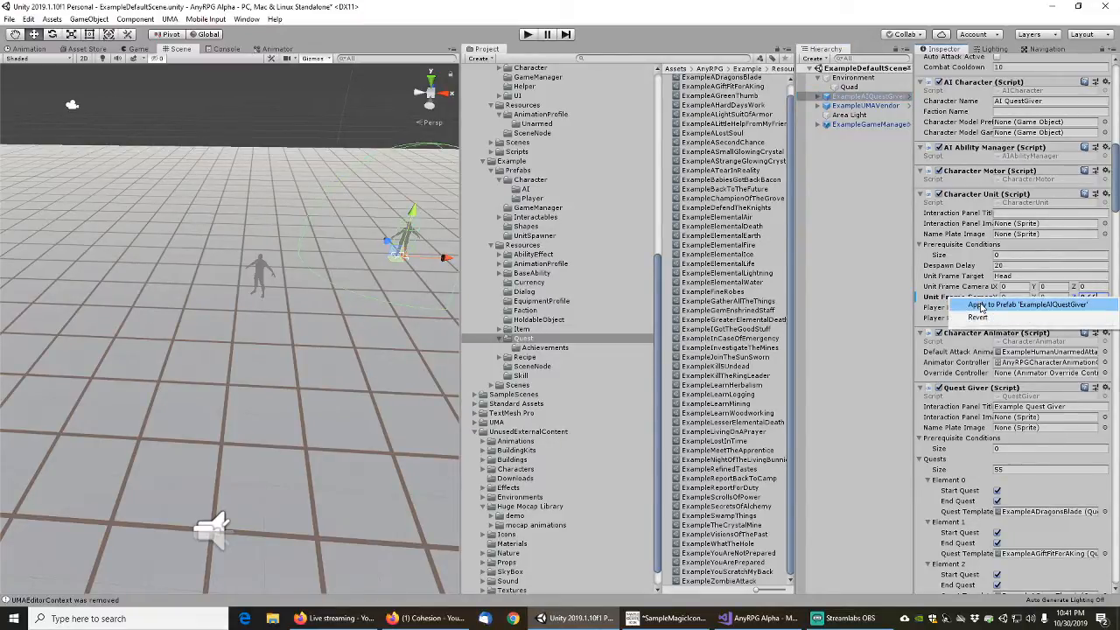
click(981, 305)
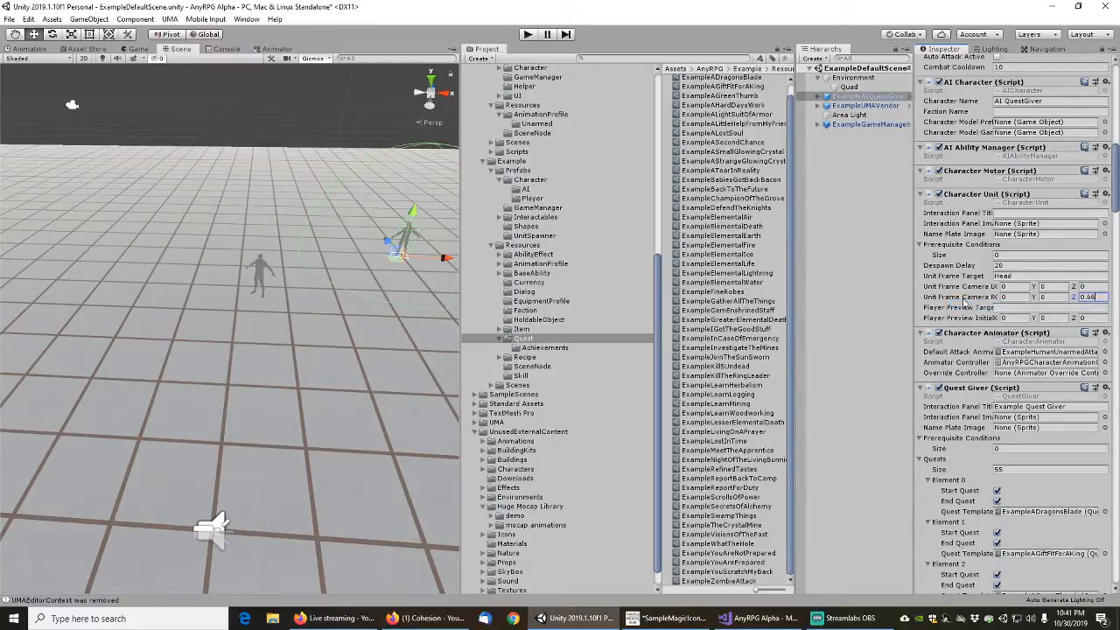
Change the AI Character's Character Name to "Example UMA QuestGiver" and apply it to the ExampleAIQuestGiver prefab
drag(1117, 173, 1118, 149)
click(1055, 304)
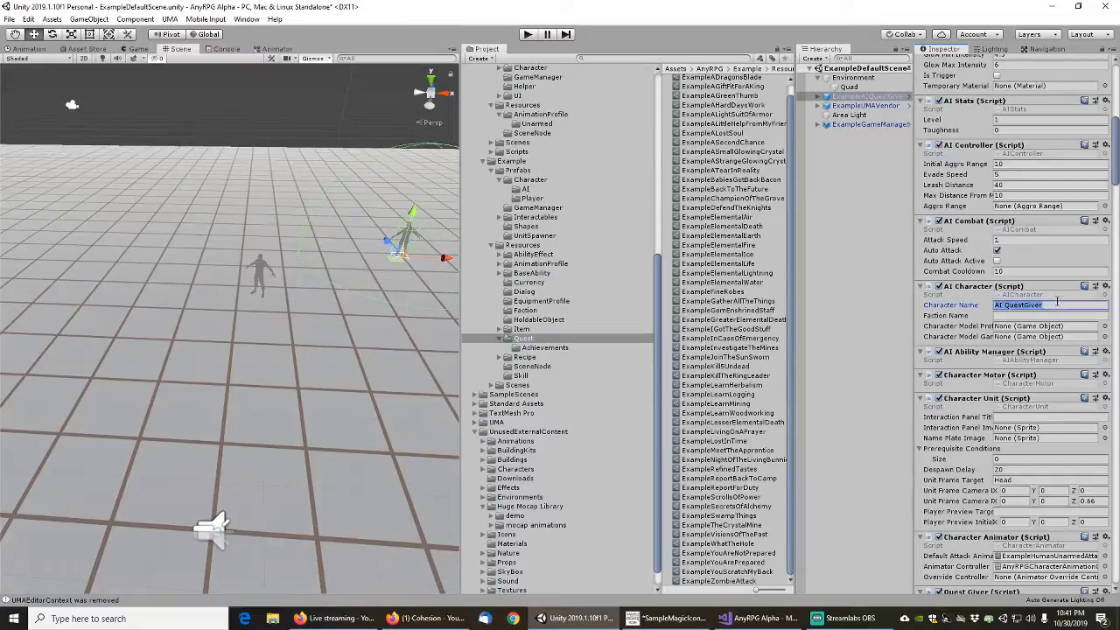
key(Home)
text(Exa)
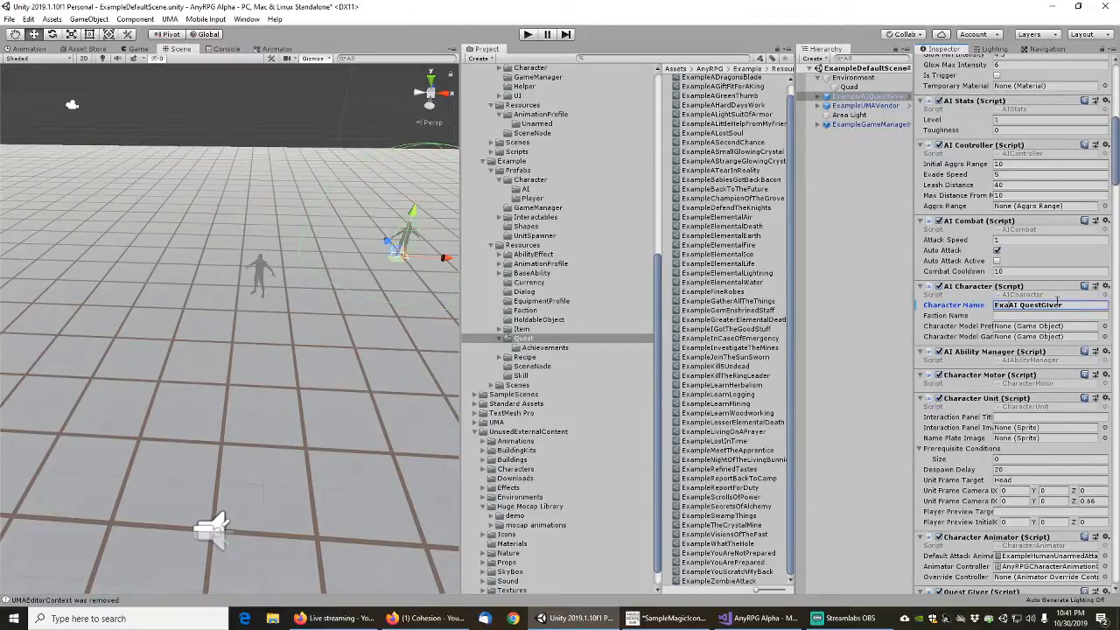
text(mple UMA)
key(Delete)
key(Delete)
key(Delete)
right_click(973, 311)
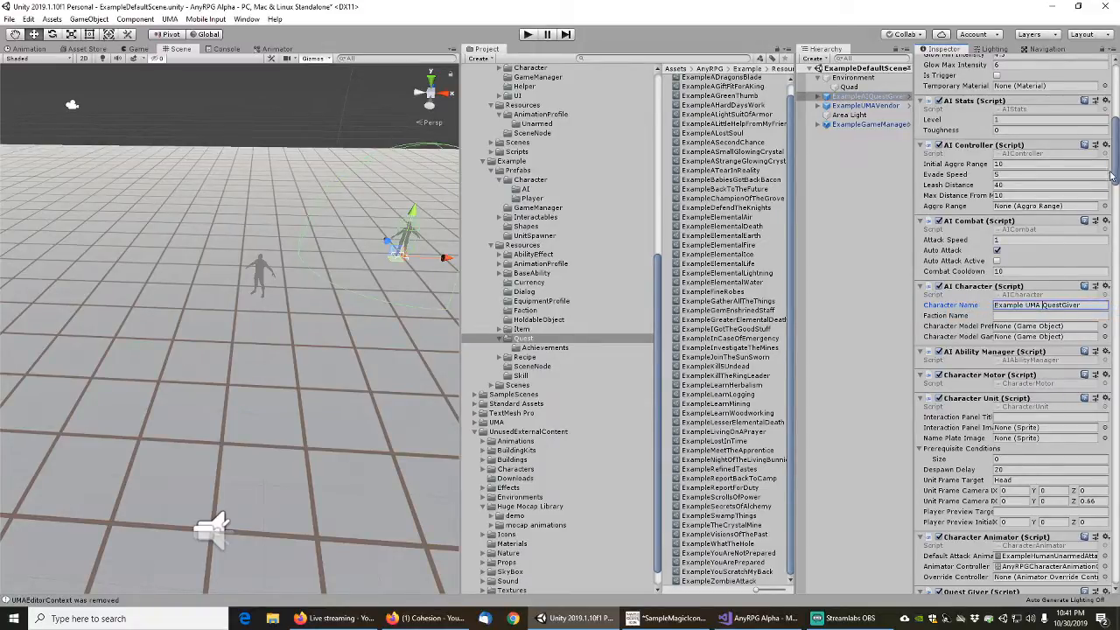
Place an AISkillTrainer prefab from Example's Prefabs/Character/AI folder in the scene, in front of the two existing characters
scroll(995, 311, up, 8)
drag(1117, 129, 1113, 95)
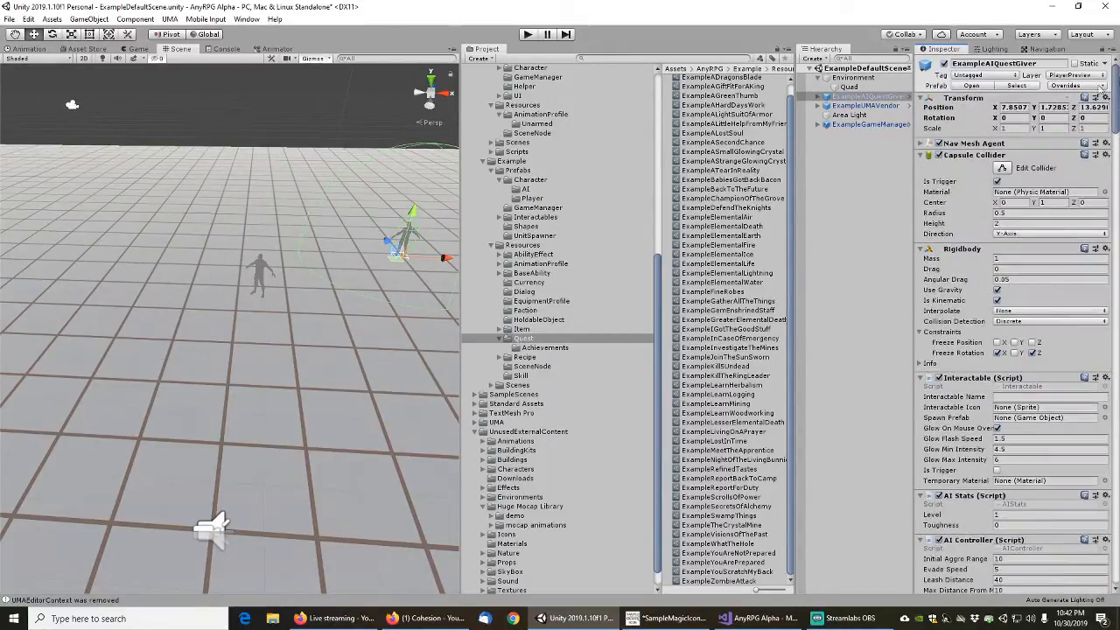
click(526, 189)
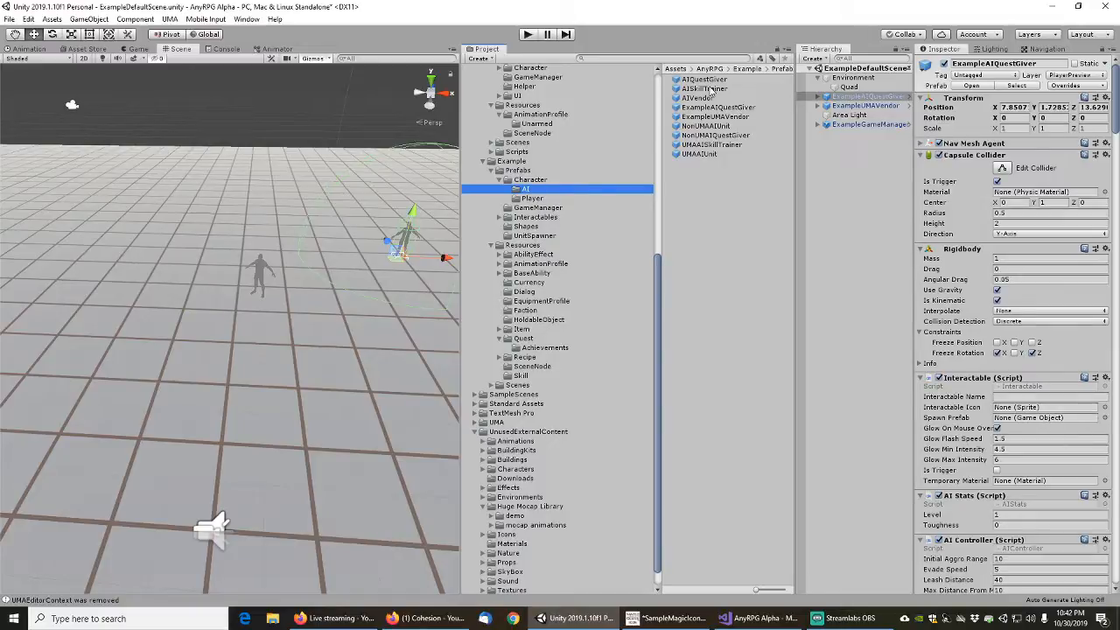
middle_drag(416, 354, 278, 316)
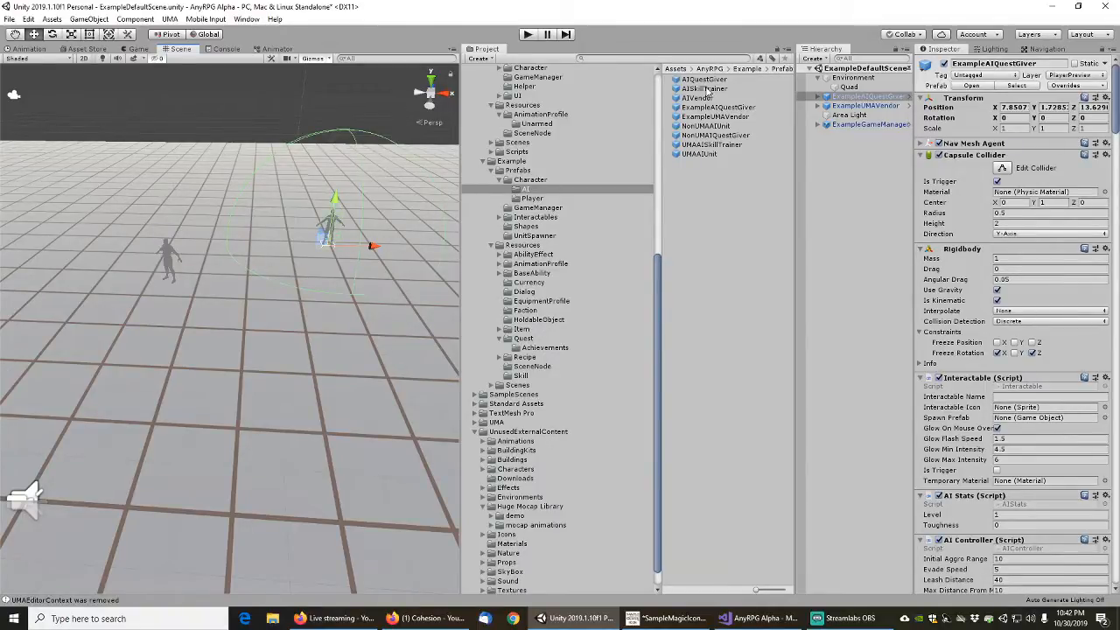
drag(709, 90, 366, 343)
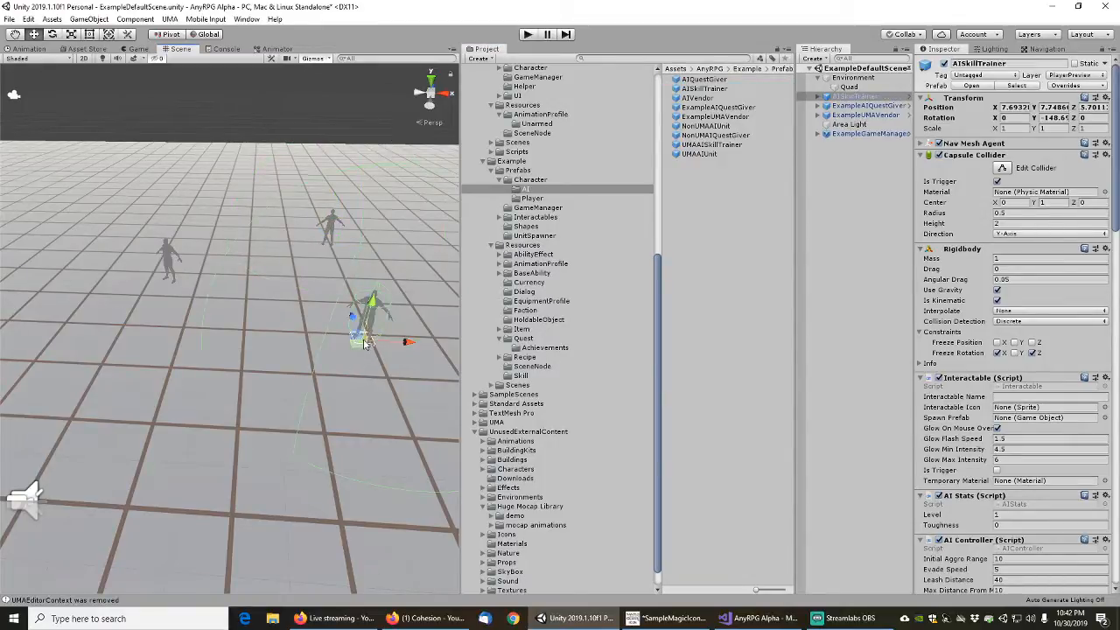
Rename the AISkillTrainer instance to ExampleUMASkillTrainer and save it as a new original prefab in the AI folder
click(854, 97)
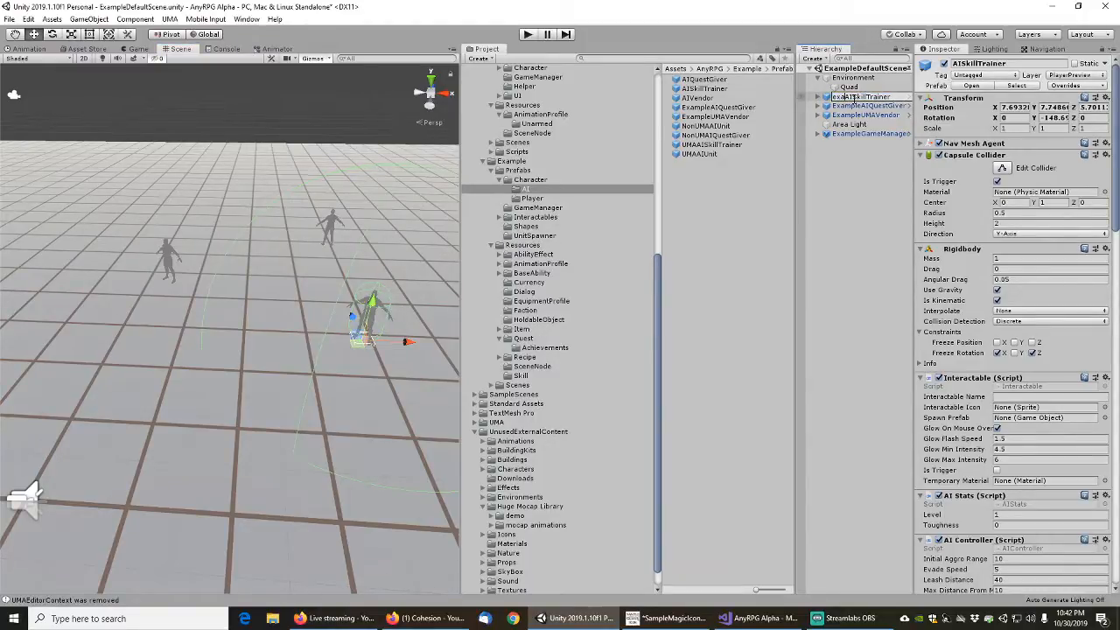
text(ExampleUMA)
key(Delete)
key(Delete)
key(Return)
drag(857, 99, 709, 197)
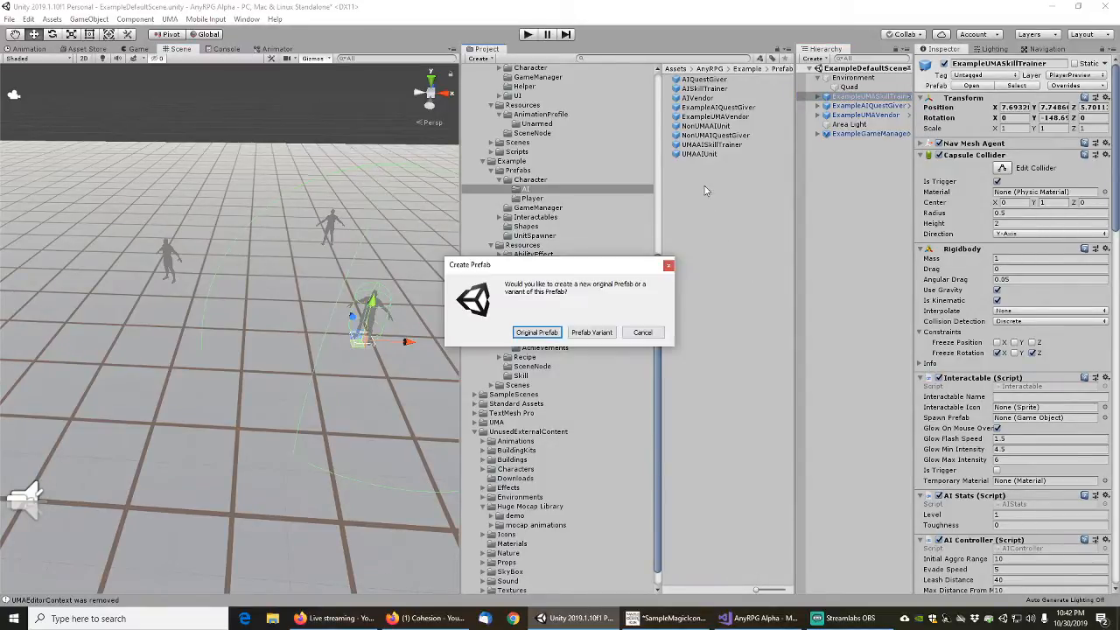
click(540, 333)
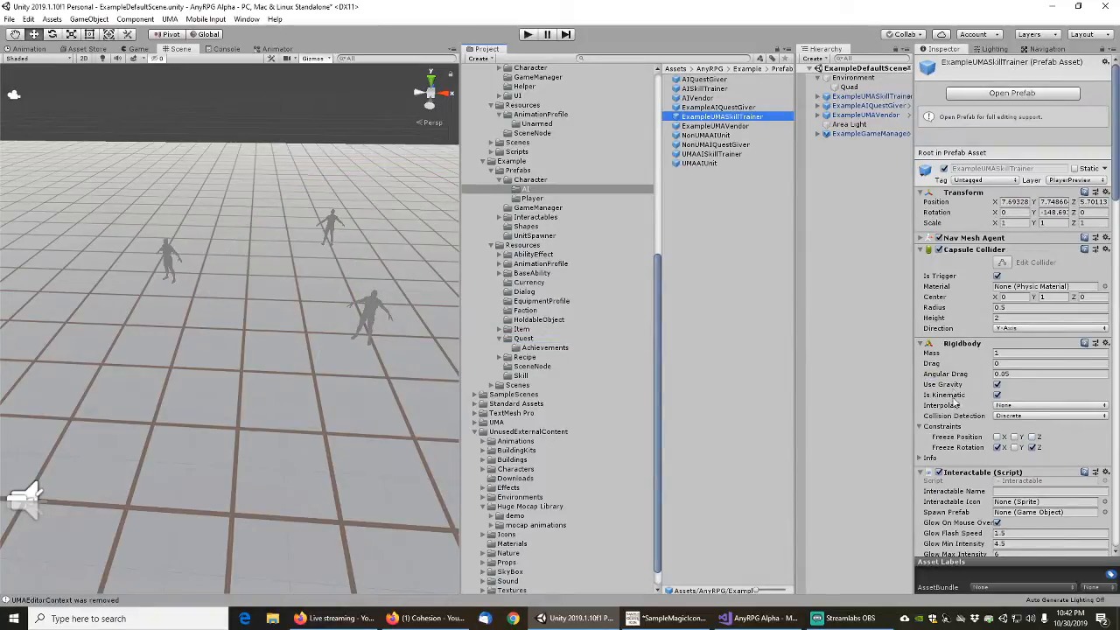
Examine the component settings of the ExampleUMASkillTrainer prefab, including its Character Unit, Skill Trainer and Dynamic Character Avatar
scroll(959, 392, down, 5)
scroll(960, 392, down, 7)
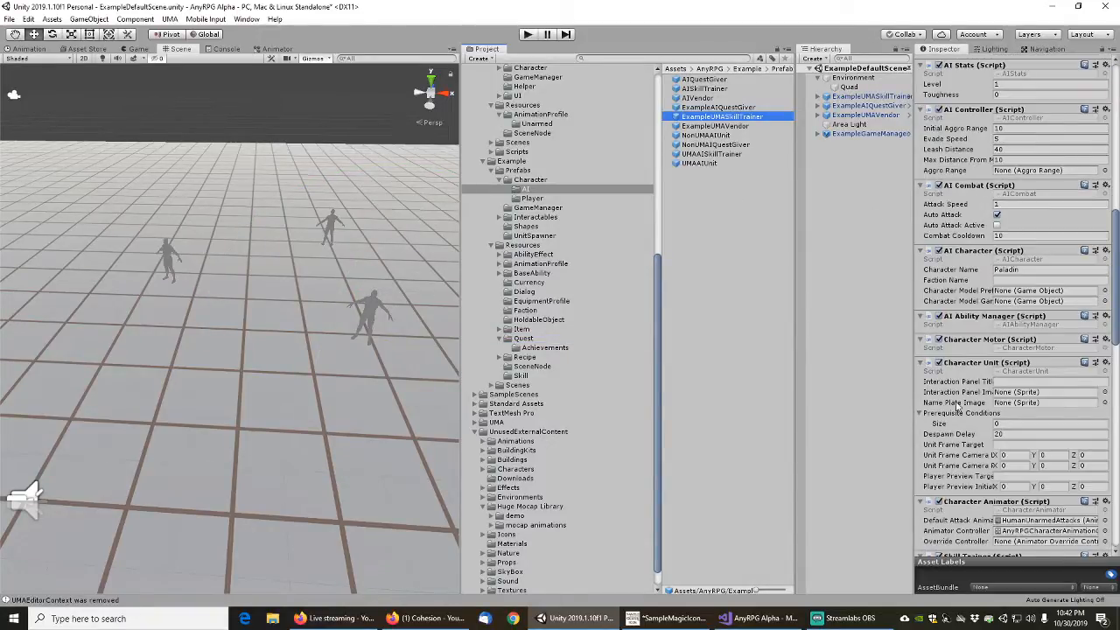
scroll(959, 407, down, 10)
scroll(967, 300, down, 5)
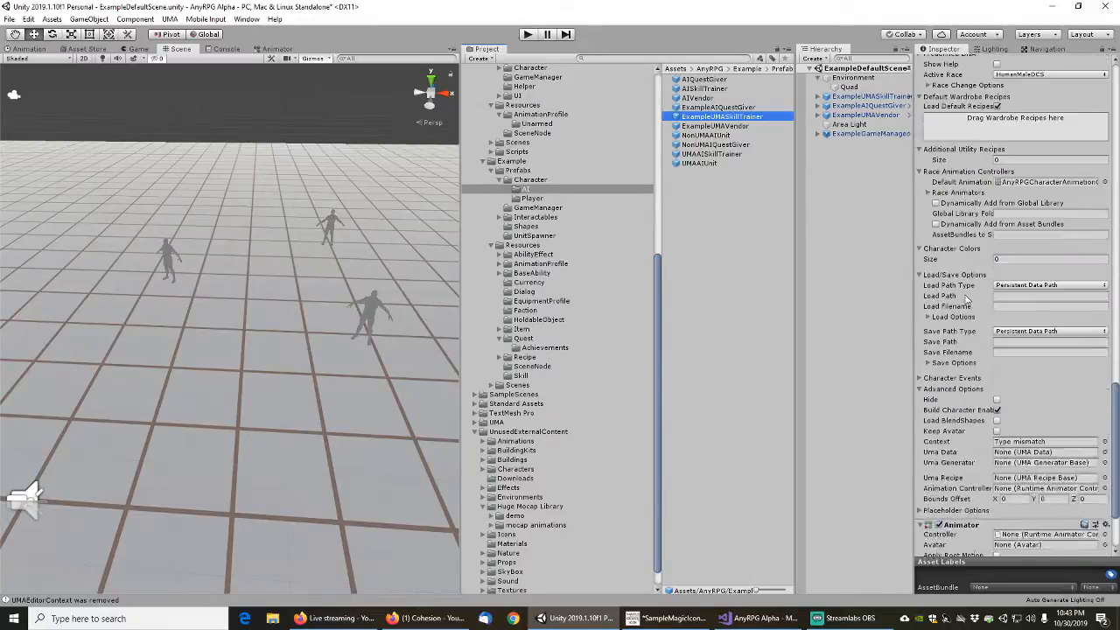
scroll(962, 288, up, 3)
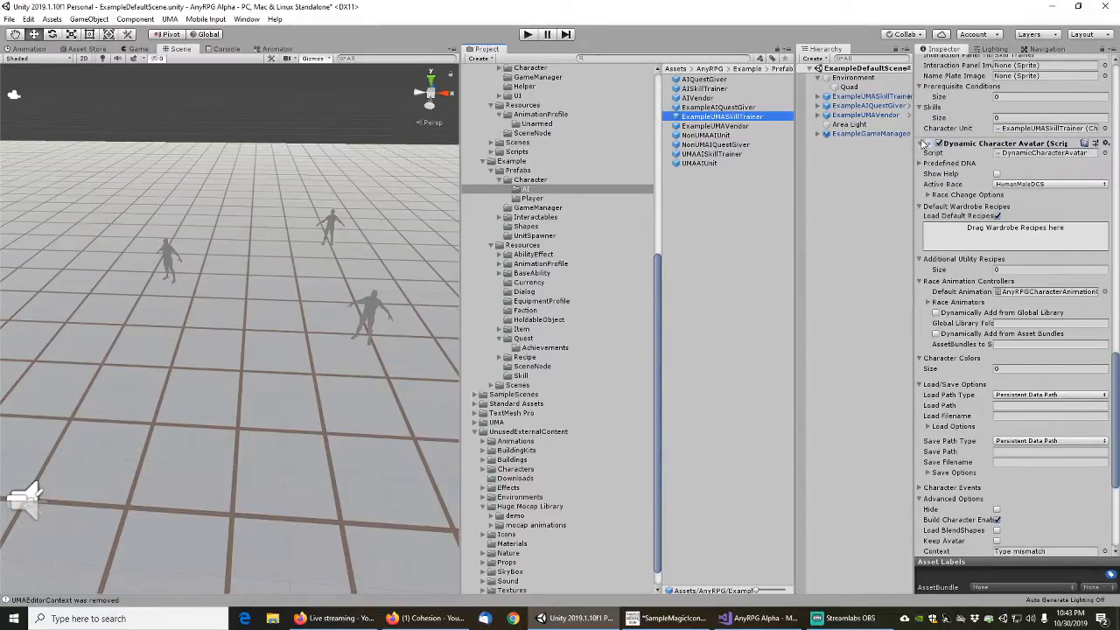
click(924, 143)
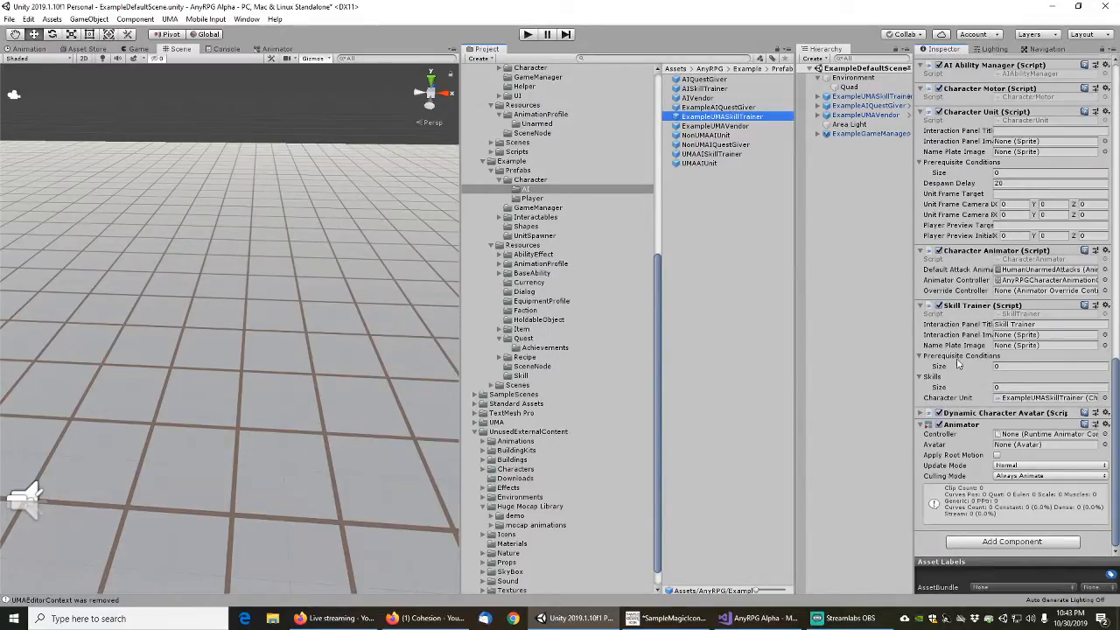
click(922, 414)
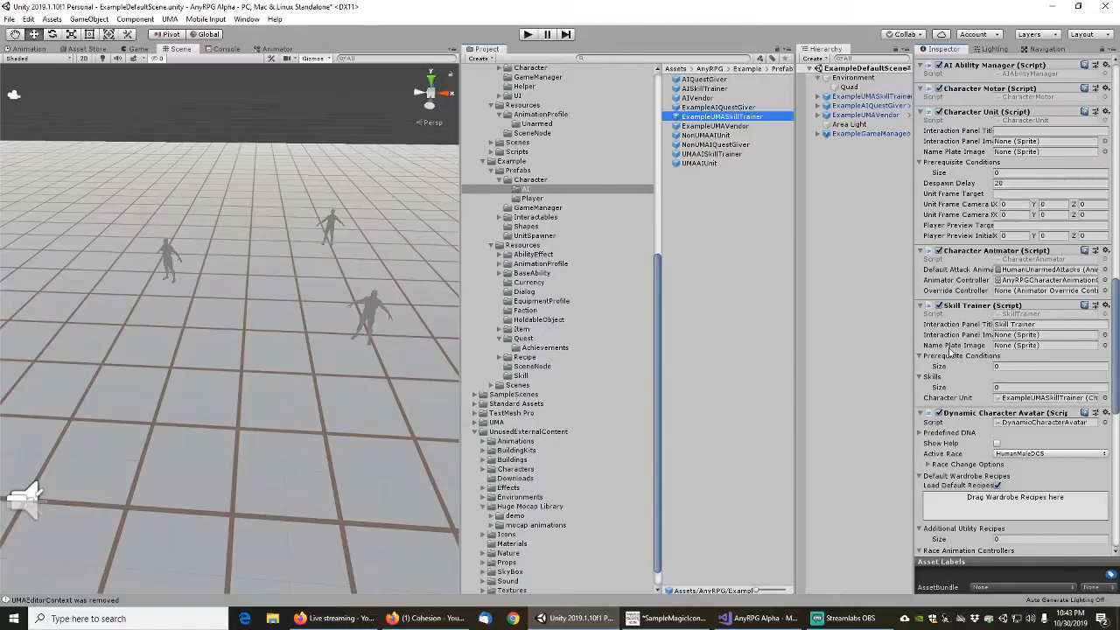
Review the Example skill assets from ExampleAlchemySkill to ExampleWoodWorkingSkill, and return to the Prefabs/Character/AI folder
click(392, 301)
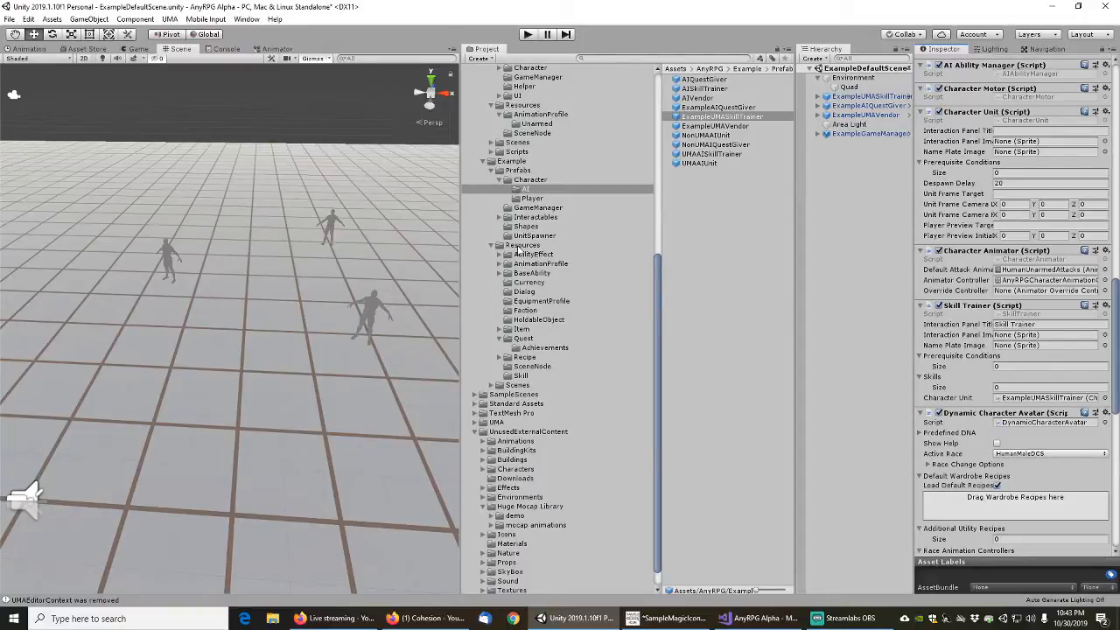
click(522, 375)
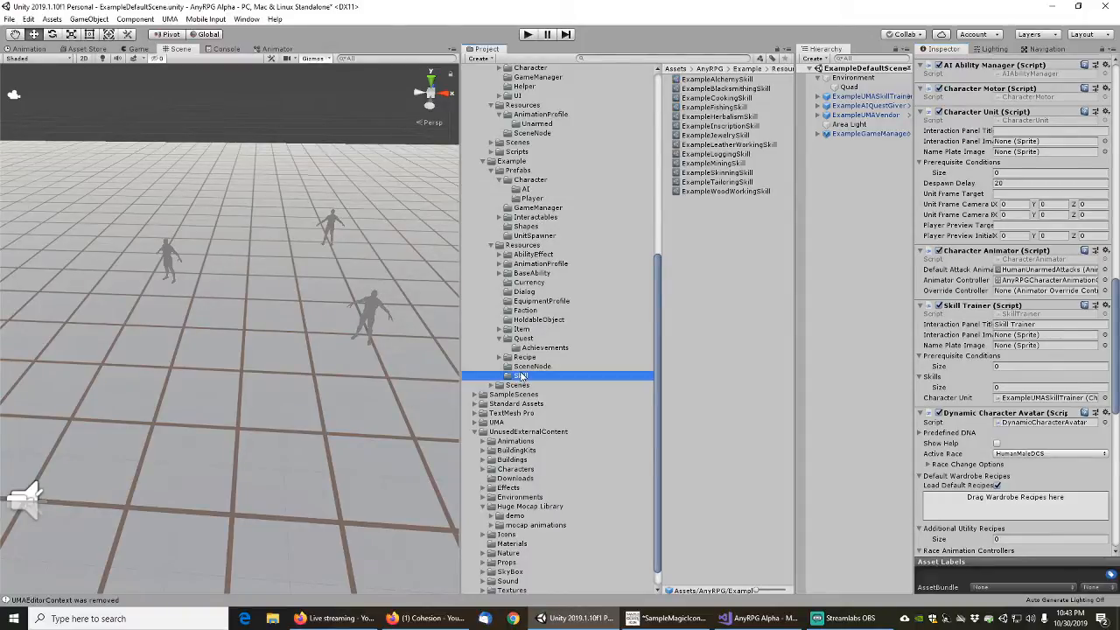
click(722, 80)
shift+click(720, 191)
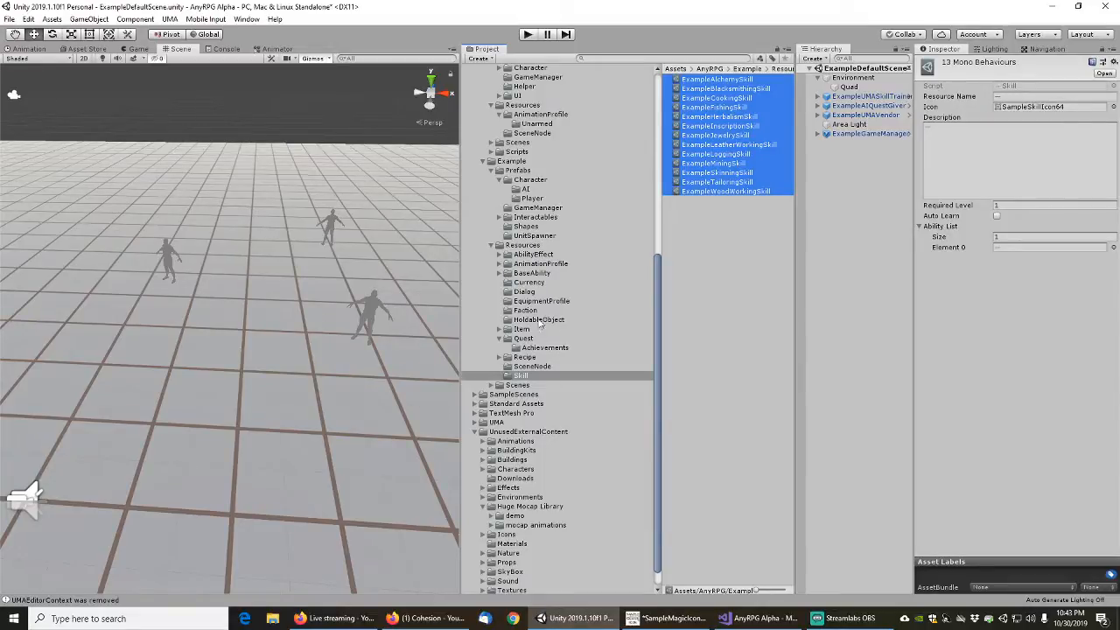
click(518, 173)
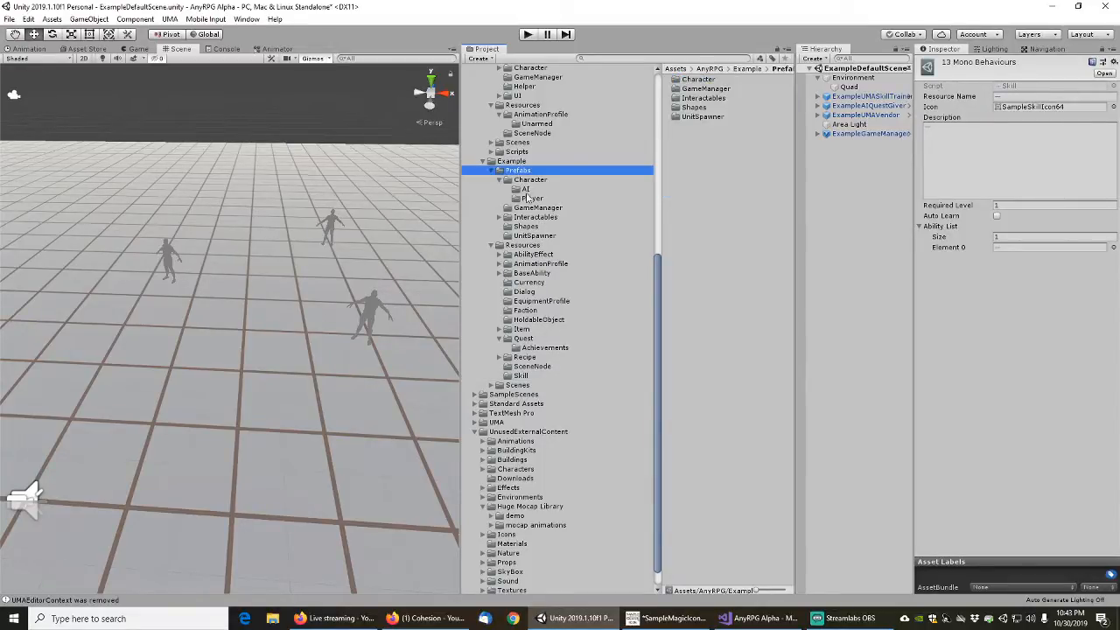
click(531, 199)
click(527, 189)
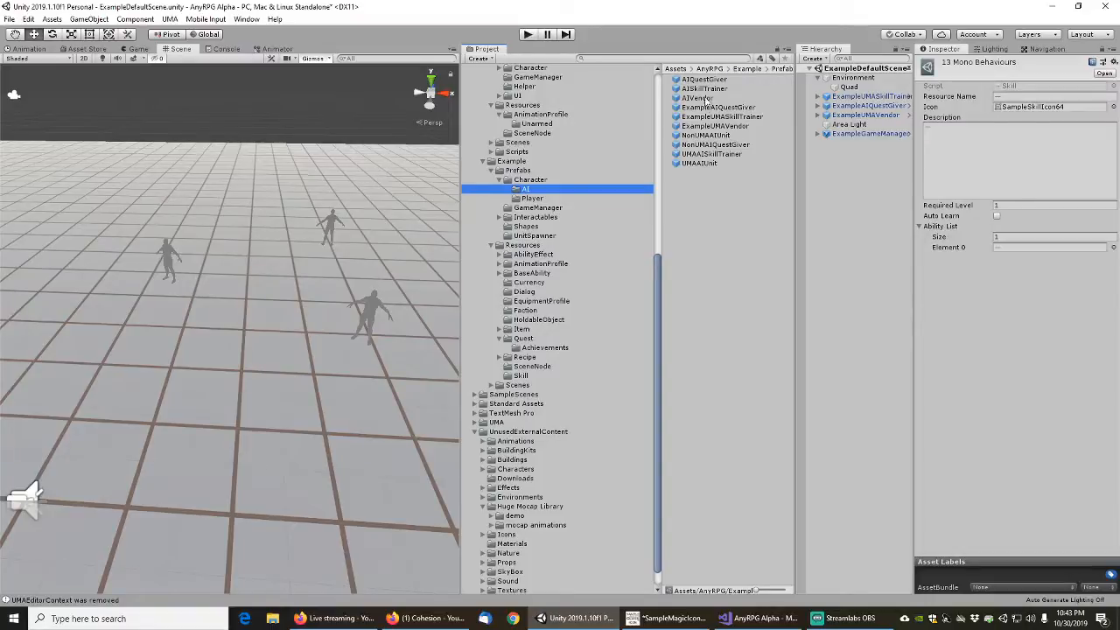
Set the Character Name of ExampleUMASkillTrainer to "Example UMA Skill Trainer" and apply the change to its prefab
click(871, 96)
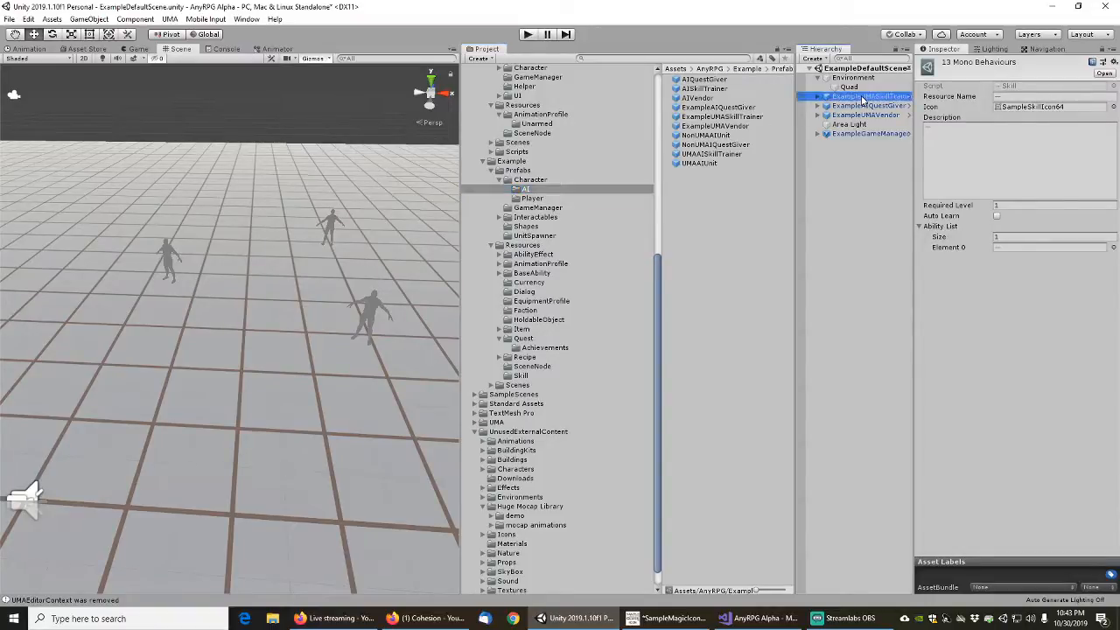
scroll(960, 421, down, 8)
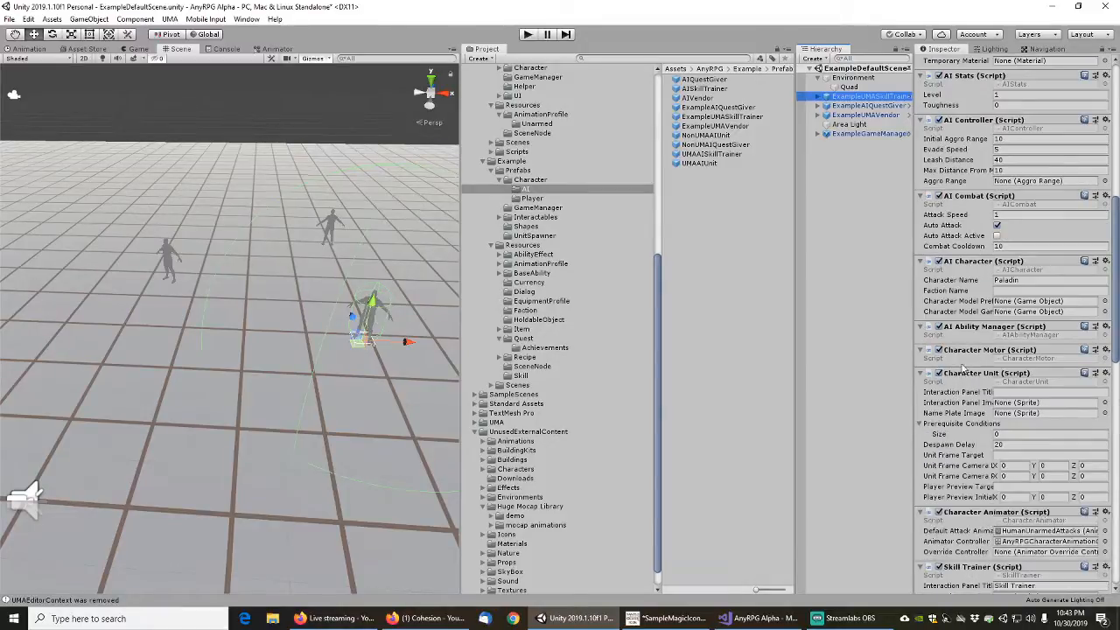
click(1027, 278)
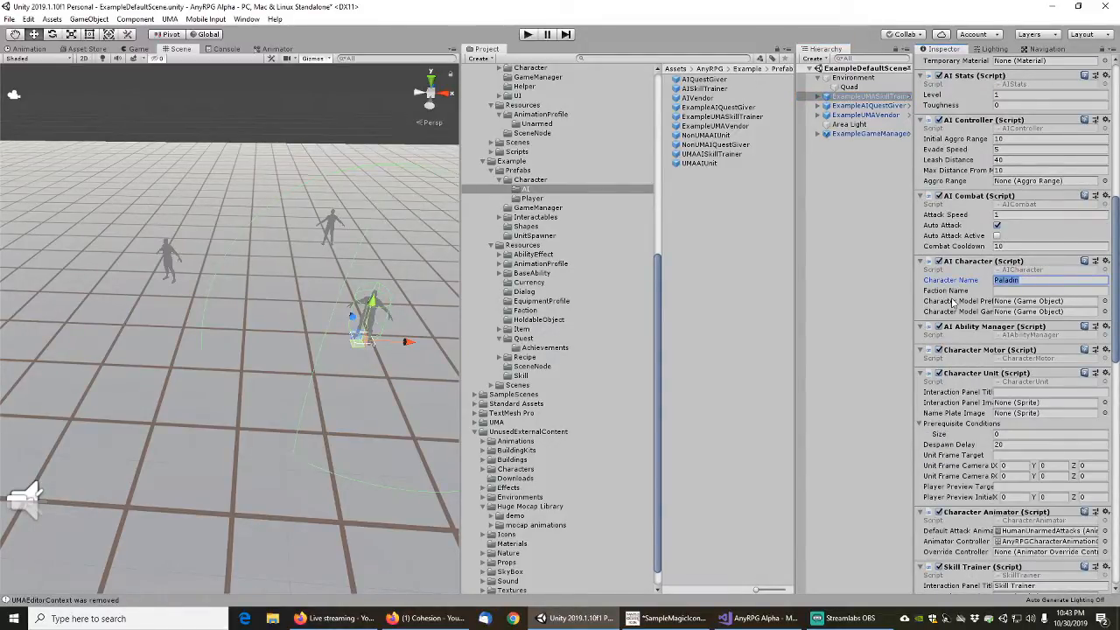
text(Example)
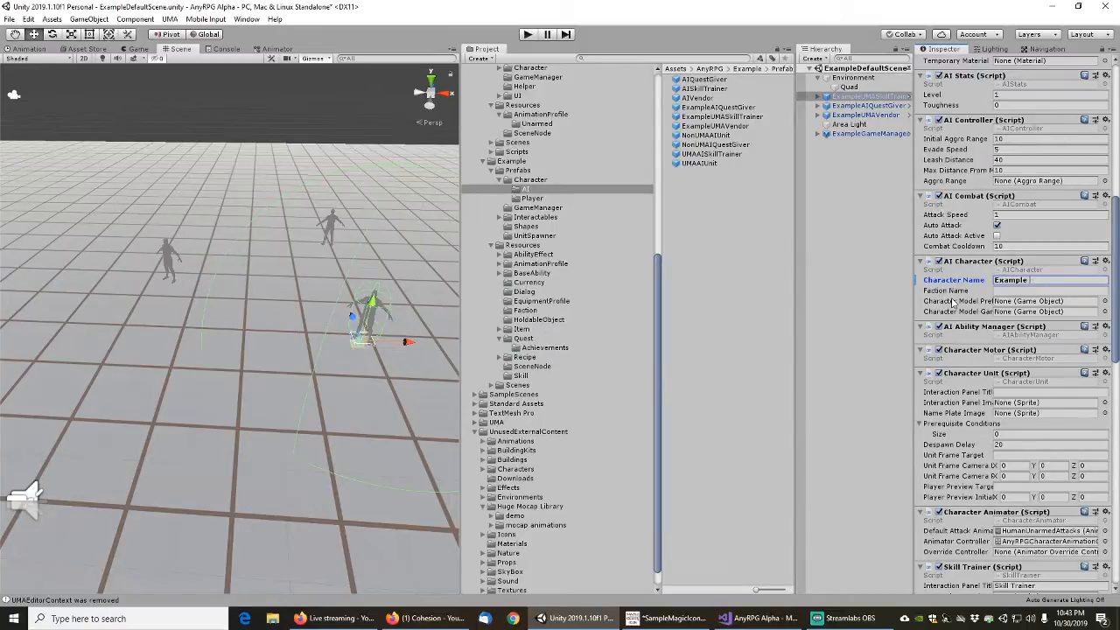
text( UMA Skill Trainer)
scroll(989, 285, up, 6)
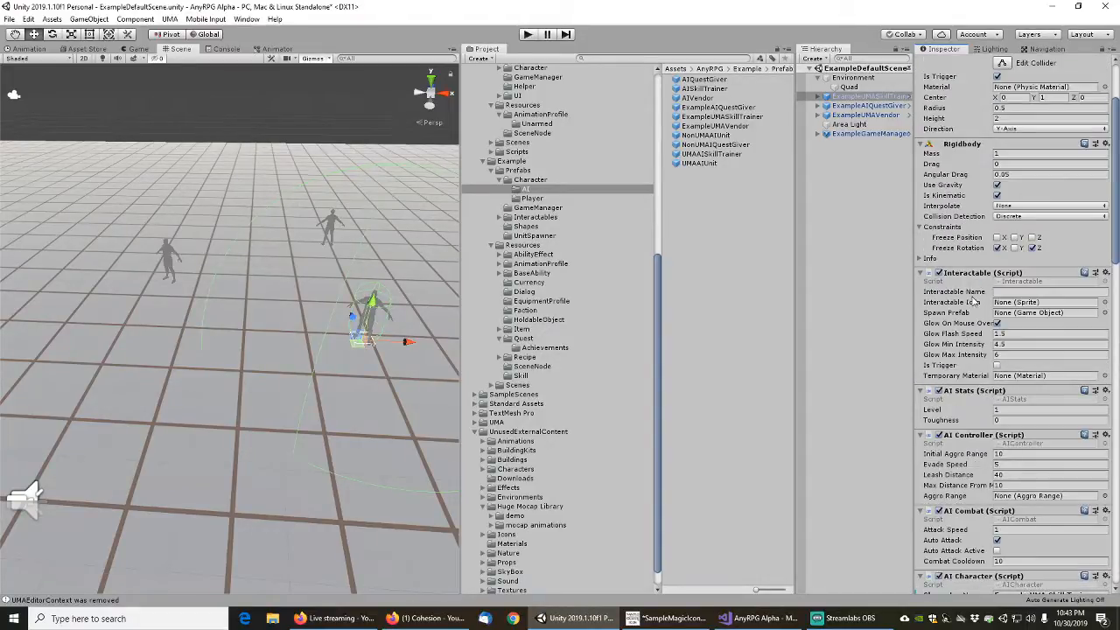
scroll(970, 320, down, 4)
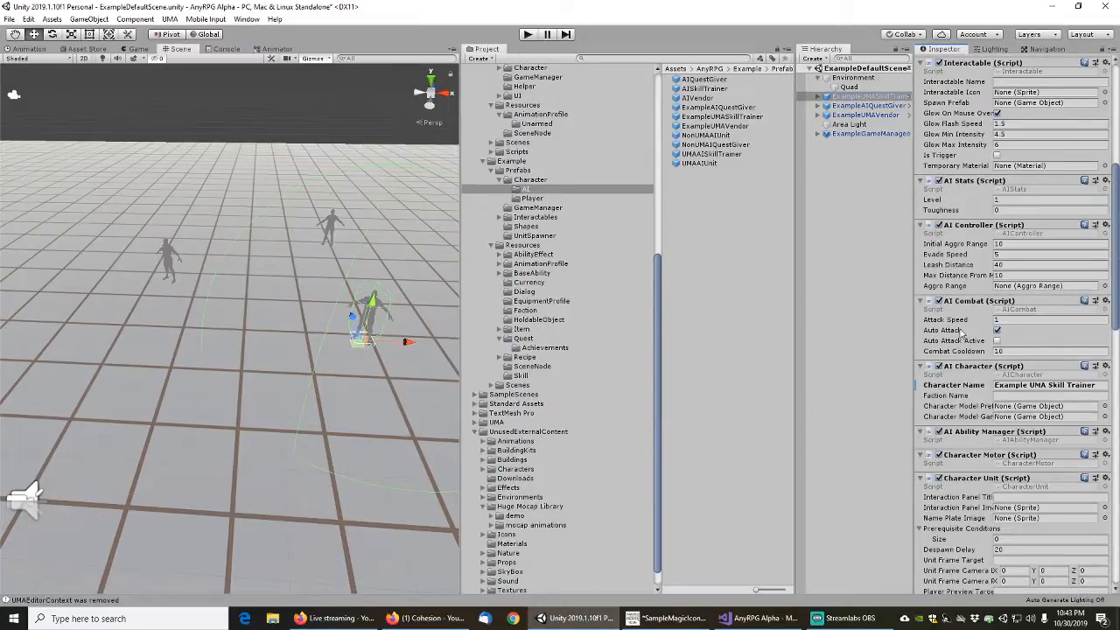
right_click(956, 387)
click(974, 392)
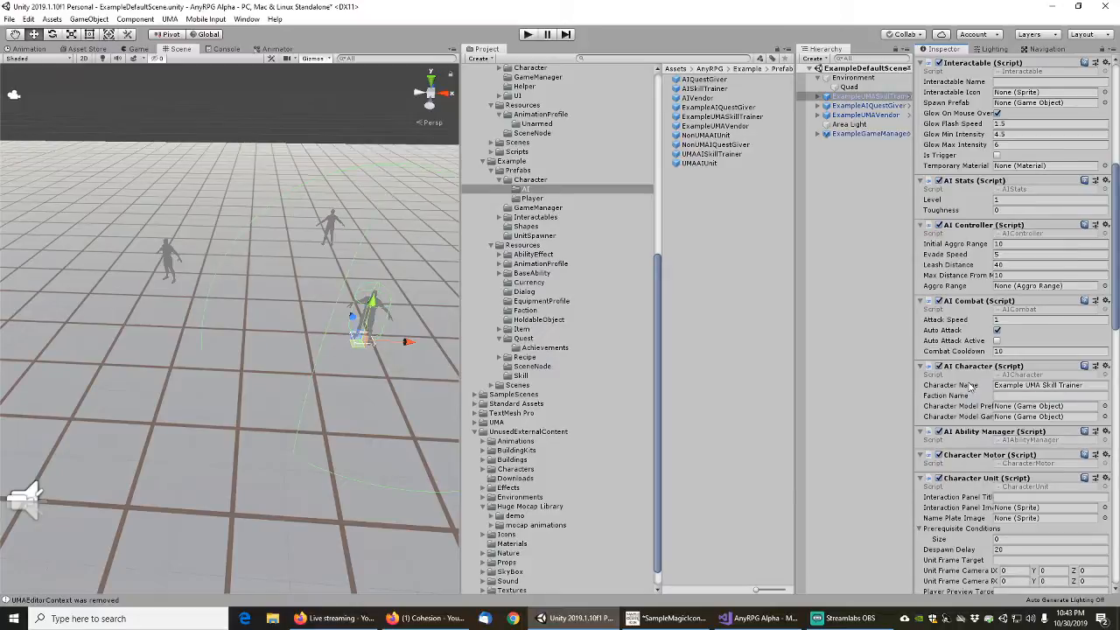
Set the Character Unit's Unit Frame Target to Head and apply it to the ExampleUMASkillTrainer prefab
scroll(971, 385, down, 6)
click(1007, 245)
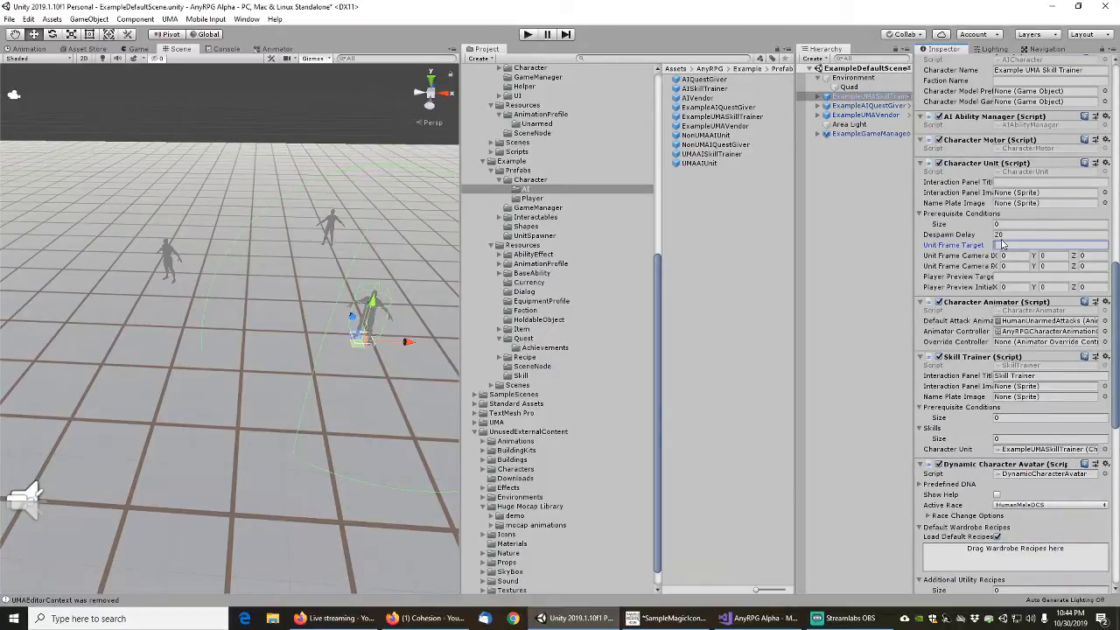
text(Head)
right_click(973, 249)
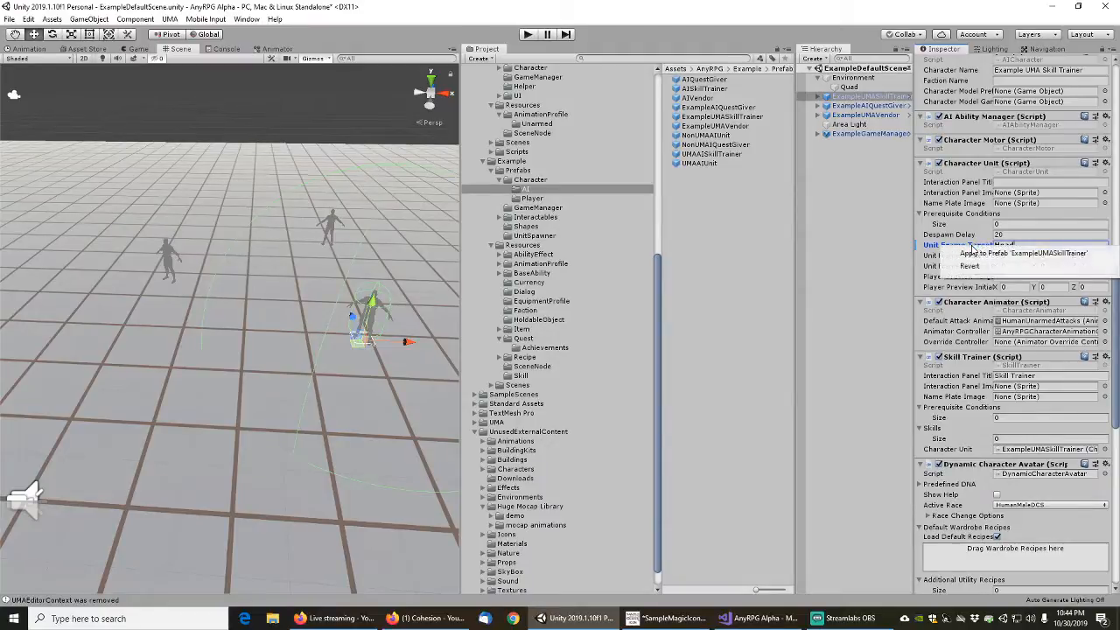
click(992, 253)
Set the Z value of the second Unit Frame Camera vector to 0.66 and apply it to the prefab
click(1089, 266)
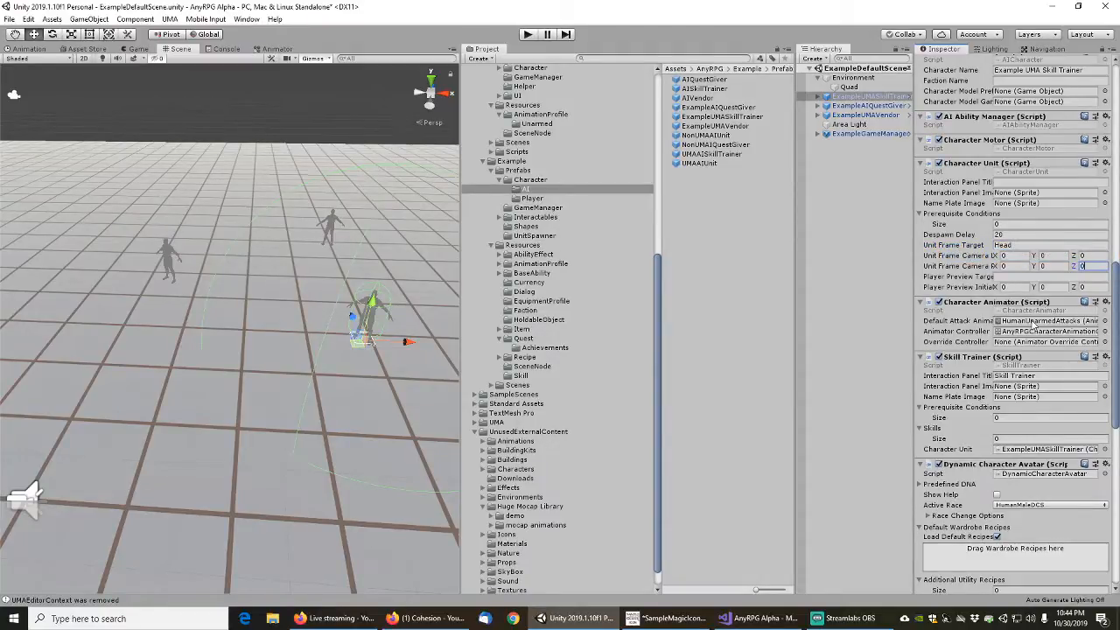
text(0.66)
key(Tab)
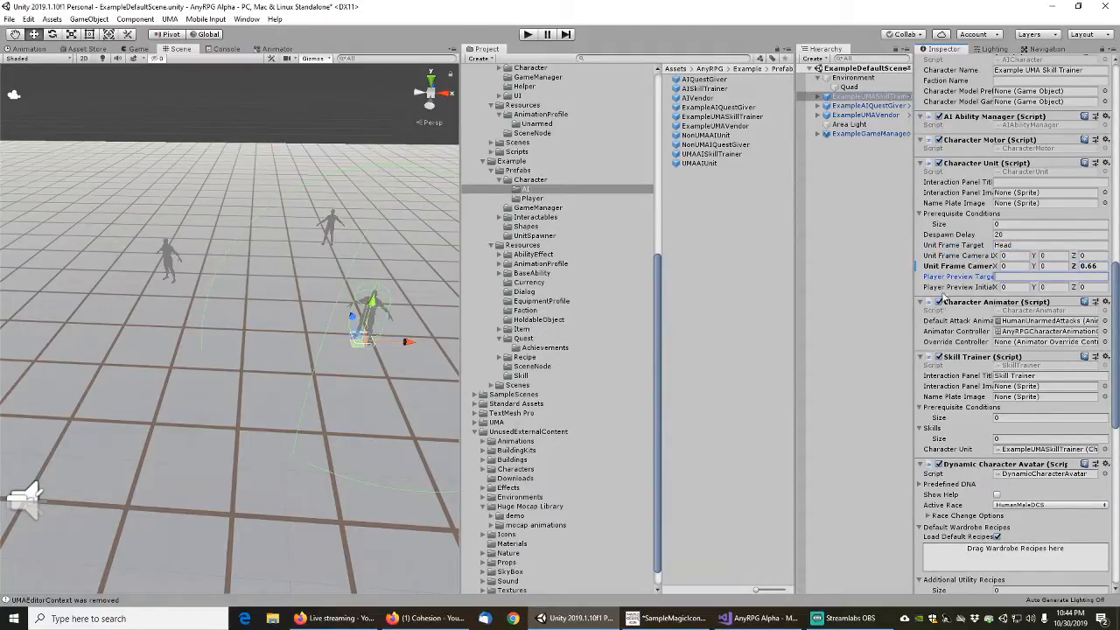
right_click(946, 266)
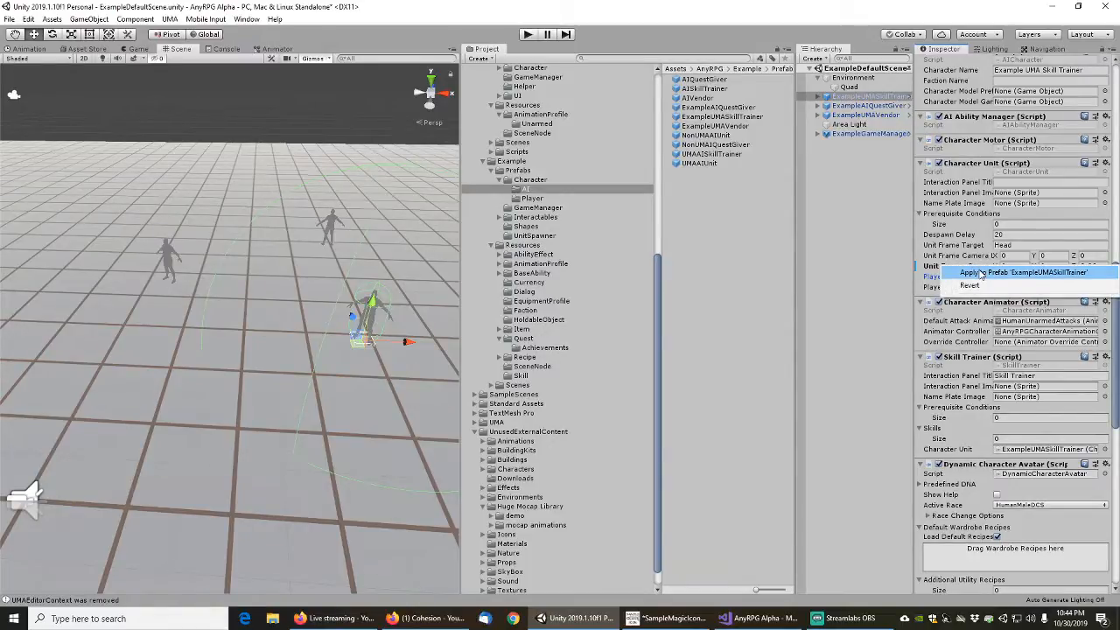
click(982, 273)
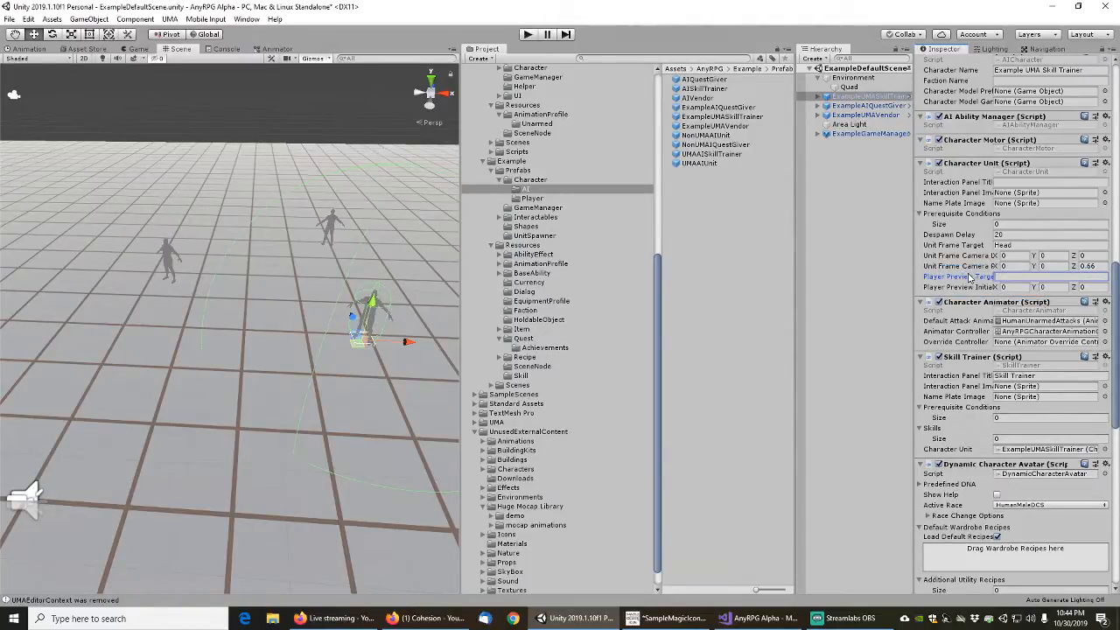
Set the default attack animation profile to ExampleHumanUnarmedAttacks, and apply the Skill Trainer's interaction panel title "Example Skill Trainer" to the prefab
click(1105, 322)
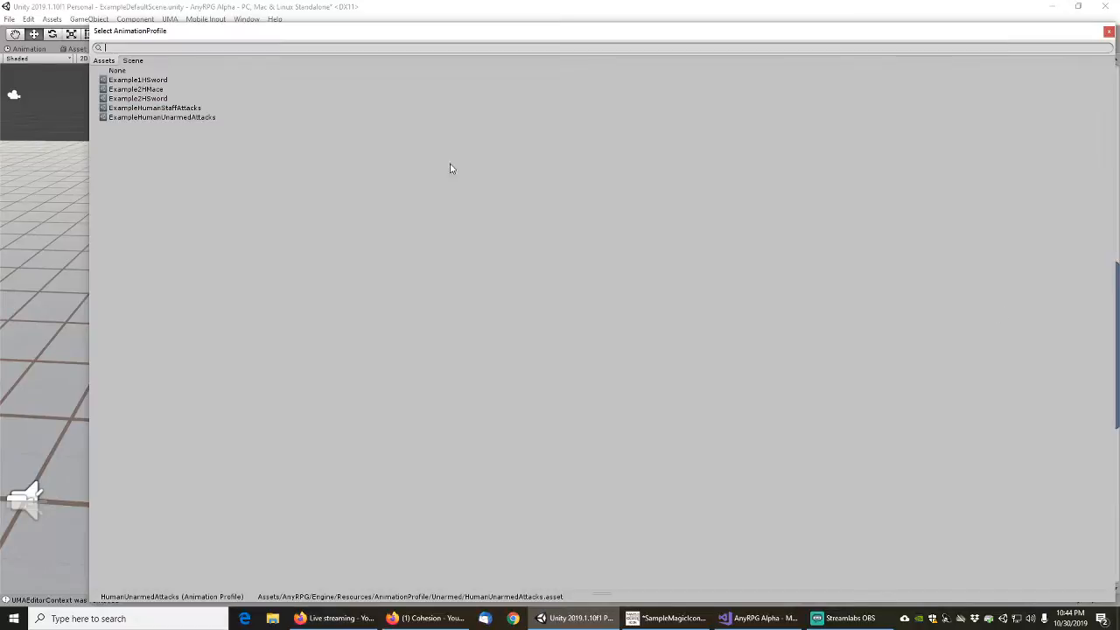
double_click(158, 118)
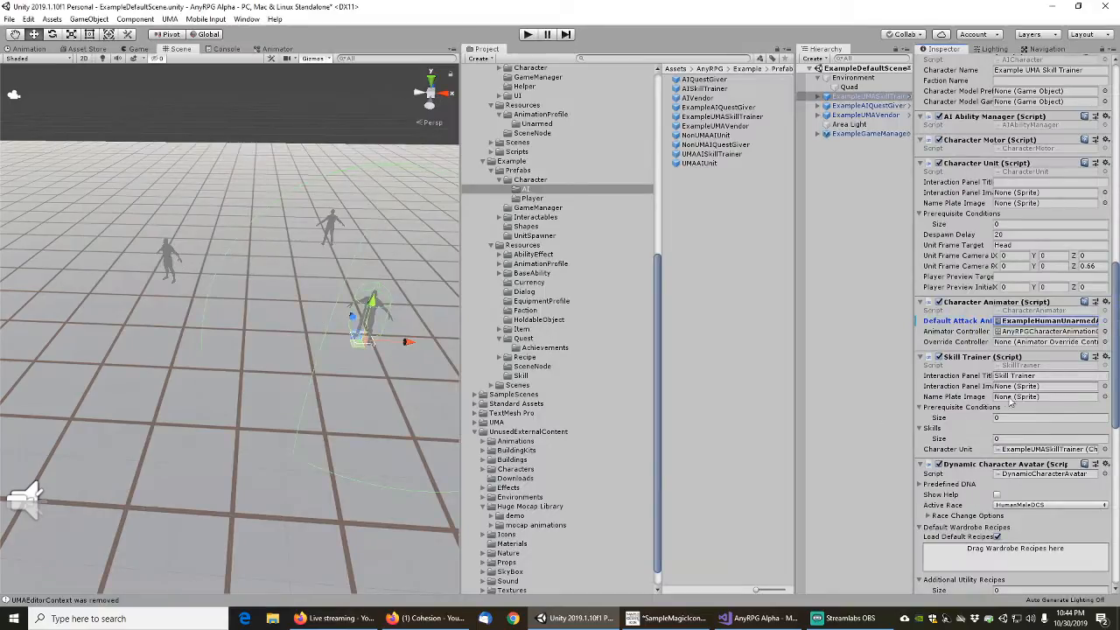
scroll(973, 400, down, 3)
click(1041, 270)
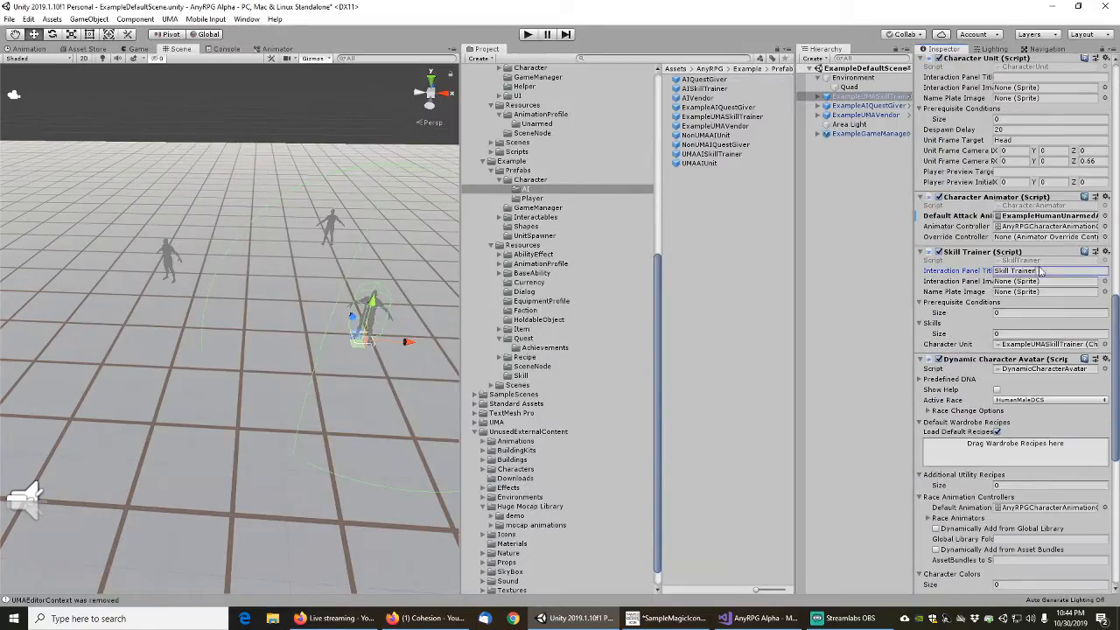
text(Example)
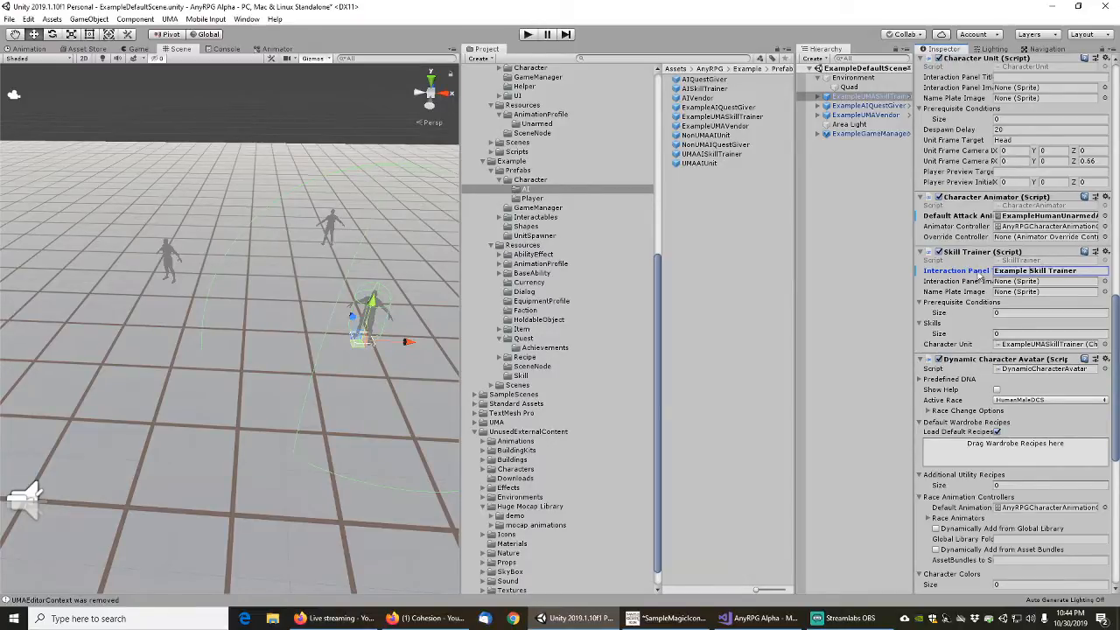
right_click(973, 274)
click(994, 283)
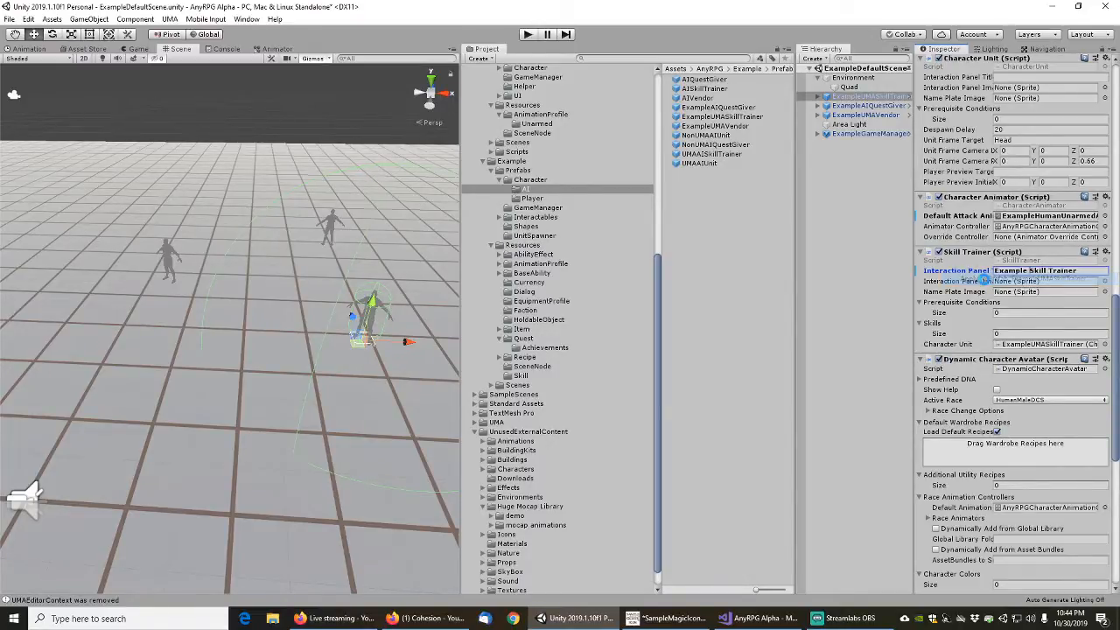
click(1007, 335)
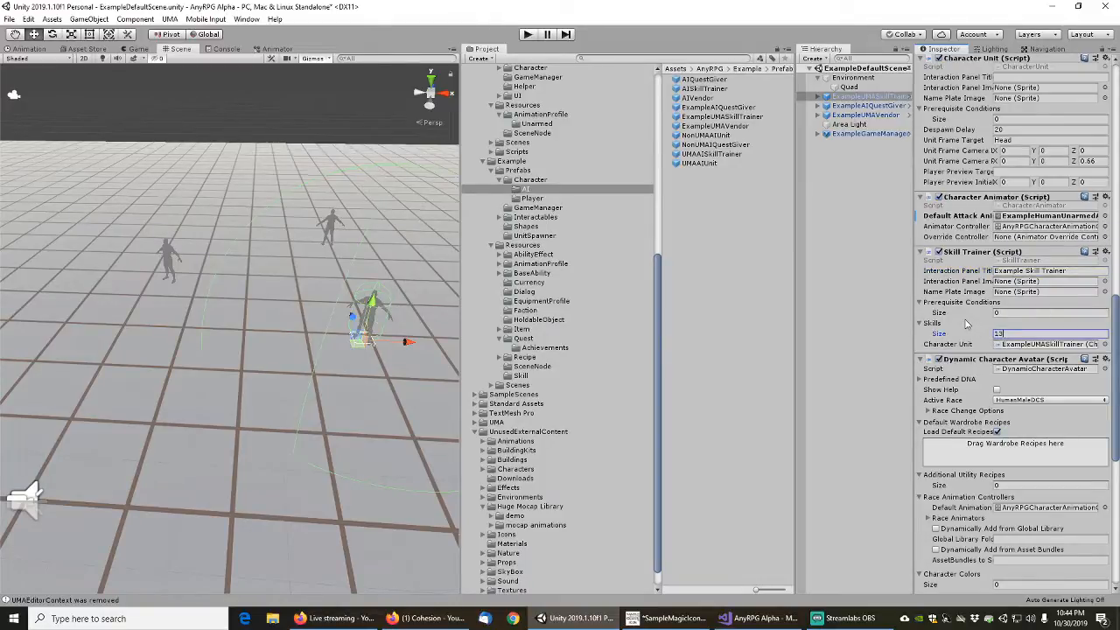
text(13)
key(Return)
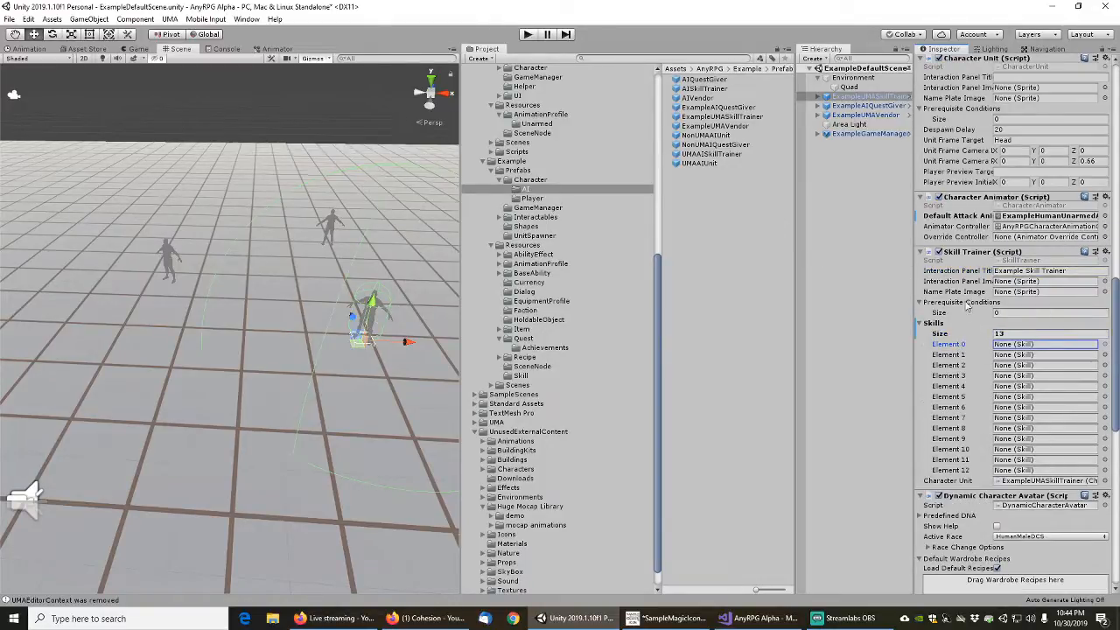
click(1011, 333)
key(Return)
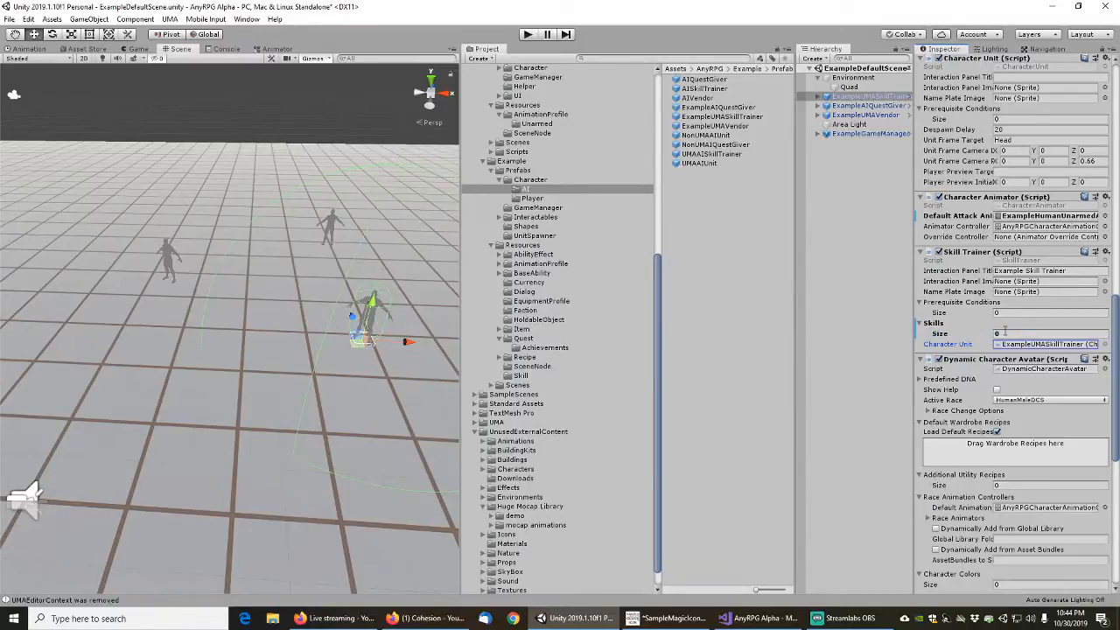
Lock the Inspector, add all 13 Example skills from the Skill folder to the Skill Trainer's Skills list, and apply them to the prefab
click(1102, 52)
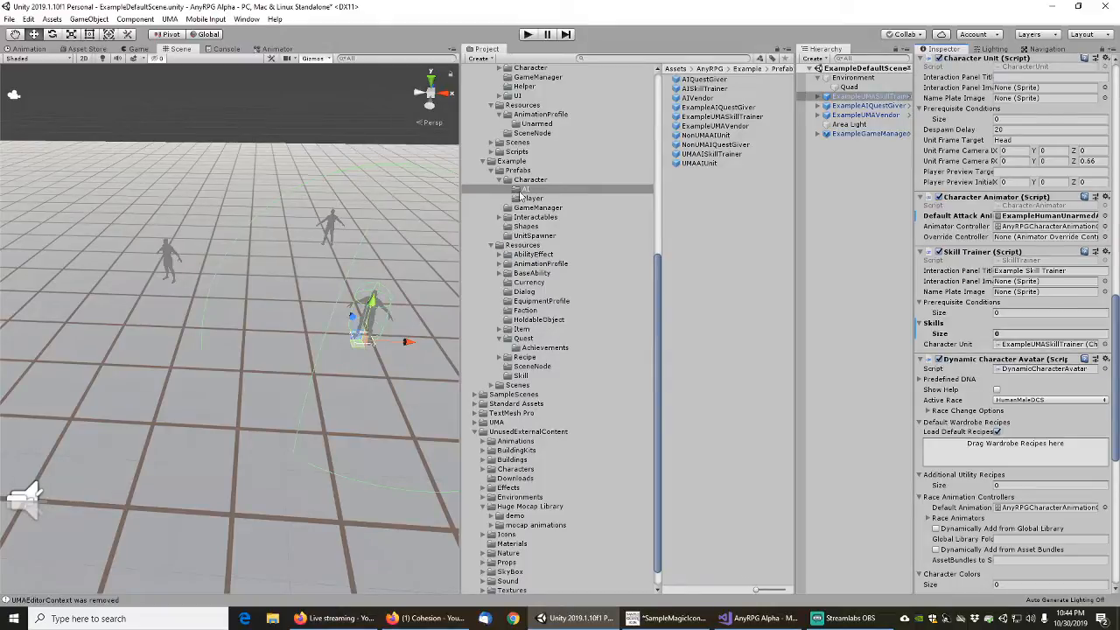
click(521, 377)
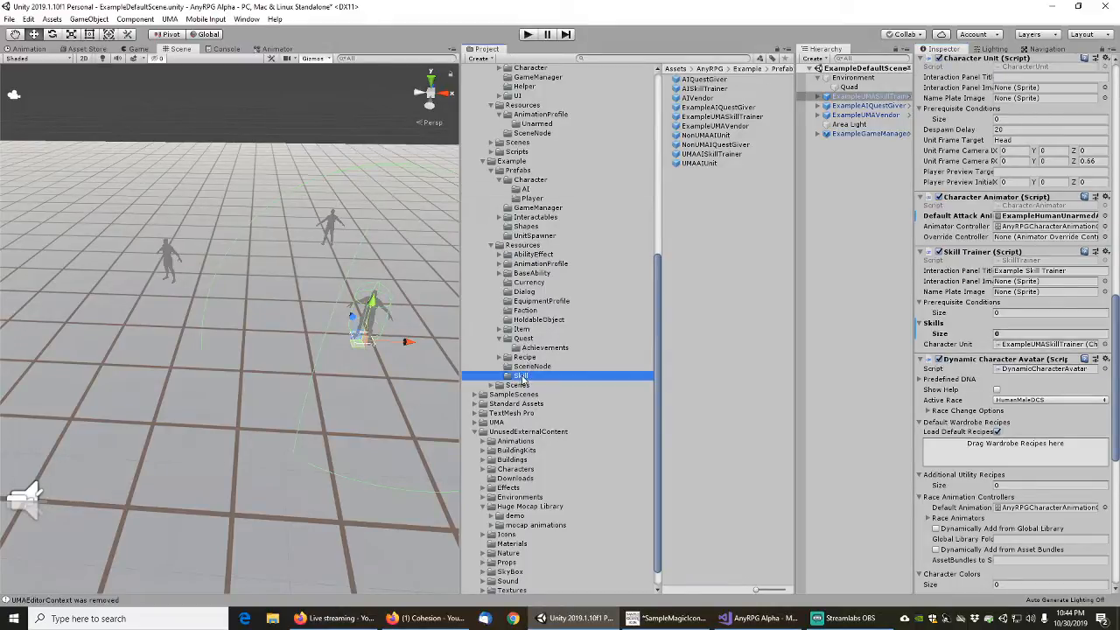
click(721, 81)
shift+click(735, 191)
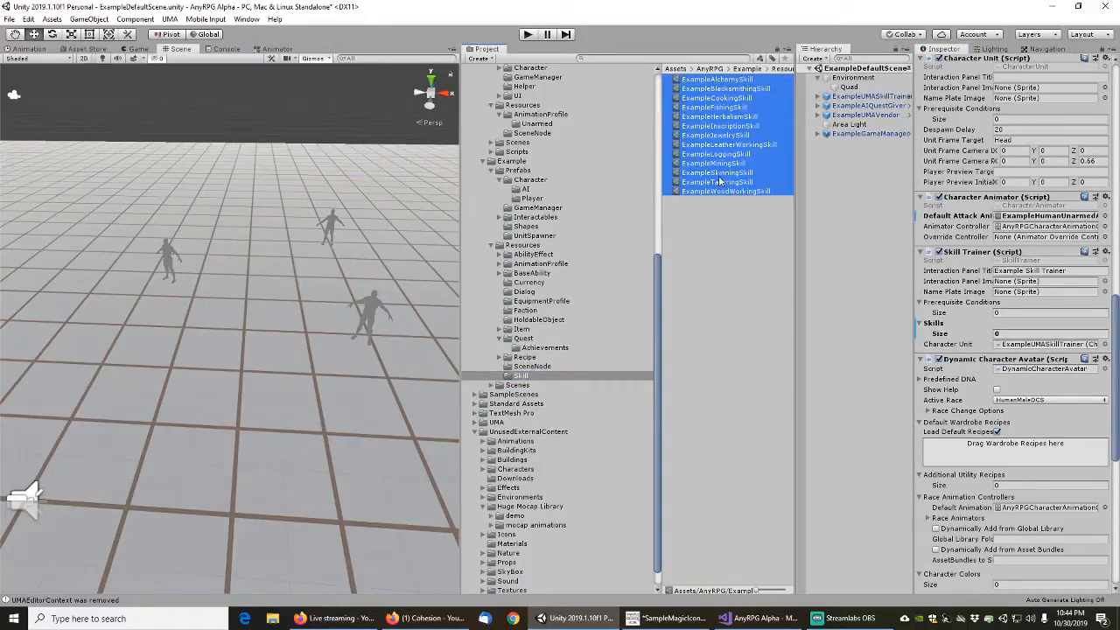
drag(708, 137, 1008, 331)
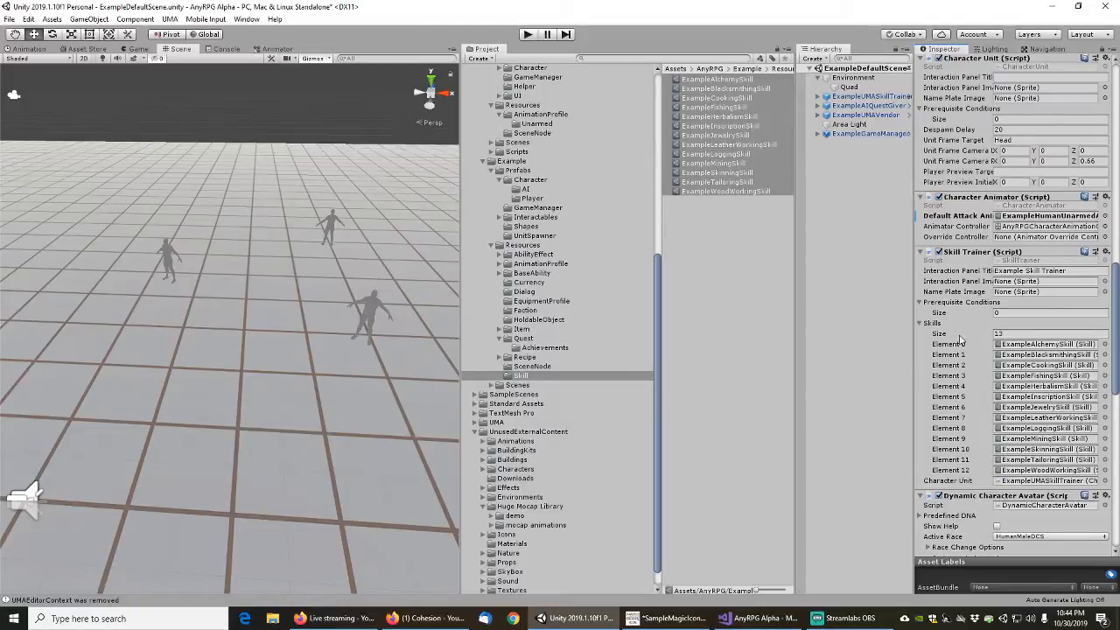
click(740, 253)
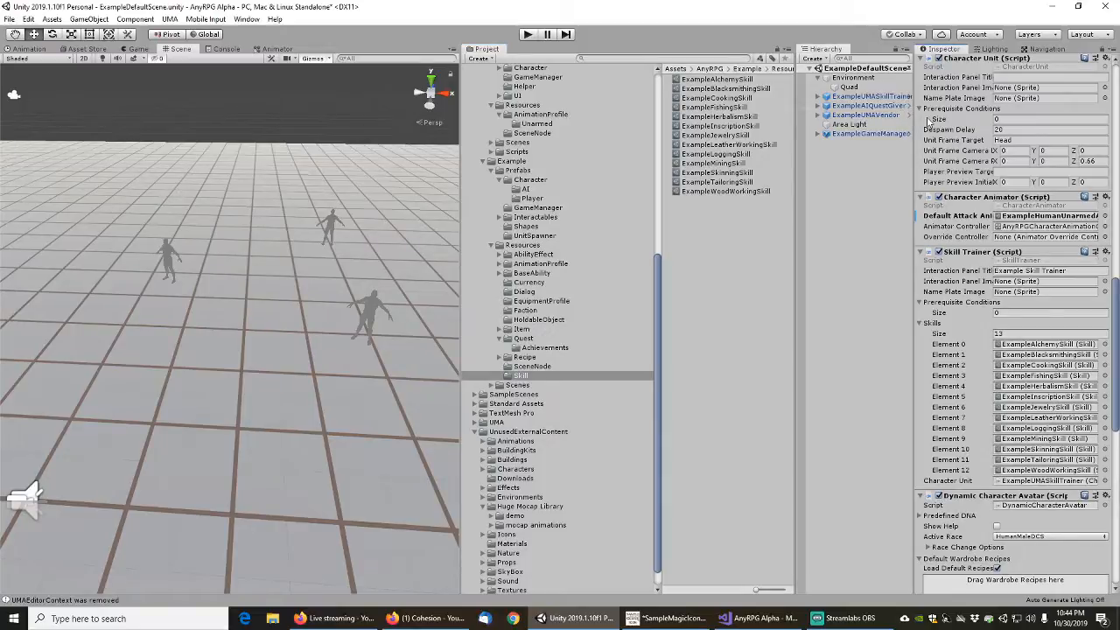
Return to the Prefabs/Character/AI folder and apply the Default Attack Animation override to the ExampleUMASkillTrainer prefab
click(528, 189)
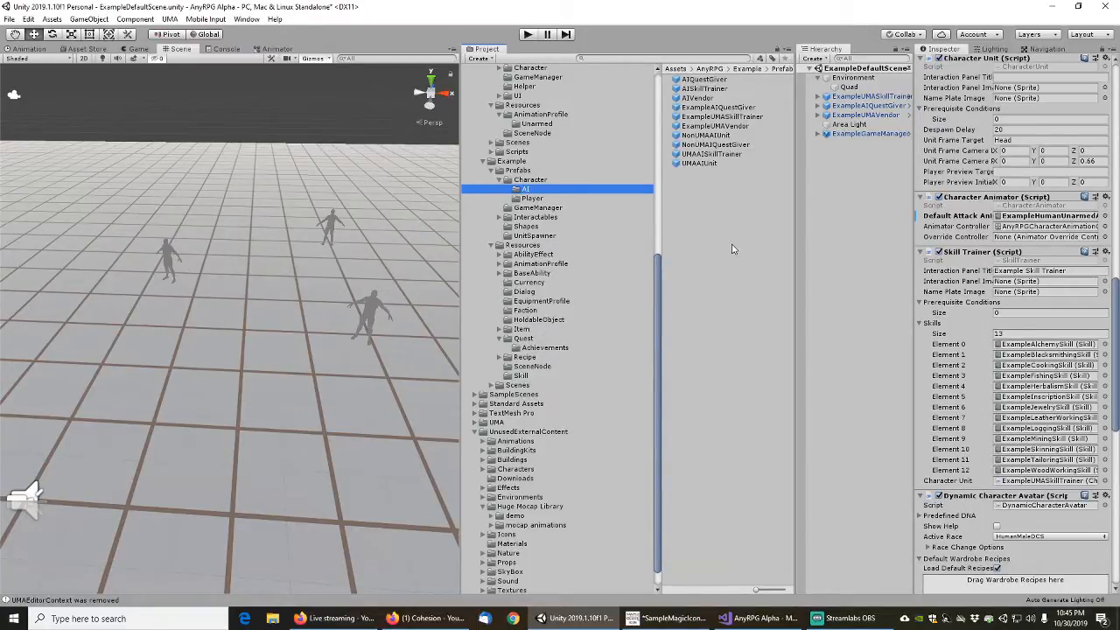
right_click(954, 216)
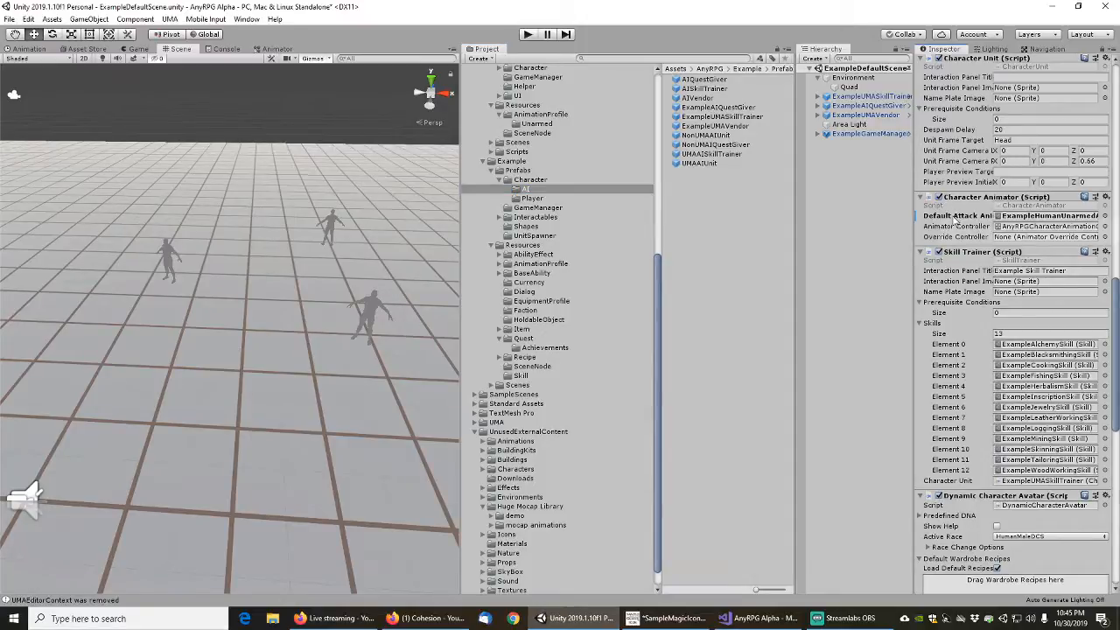
click(978, 226)
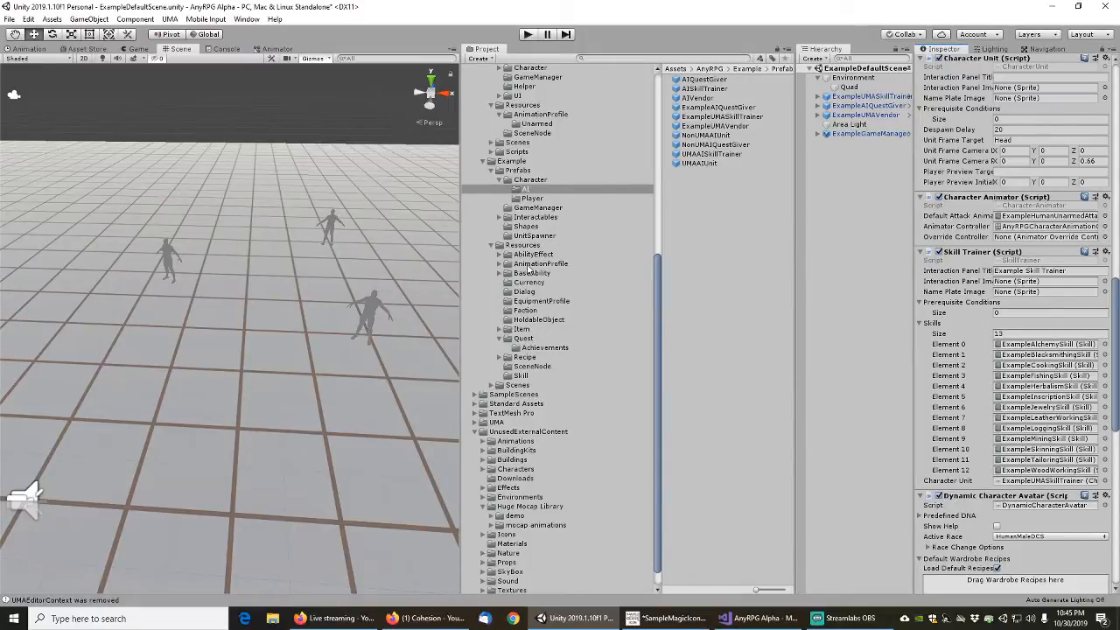
Unlock the Inspector and set Required Level to 2 for all BaseAbility/Channeled abilities, from ExampleDragonsBreath to ExampleOceansEmbrace
click(531, 274)
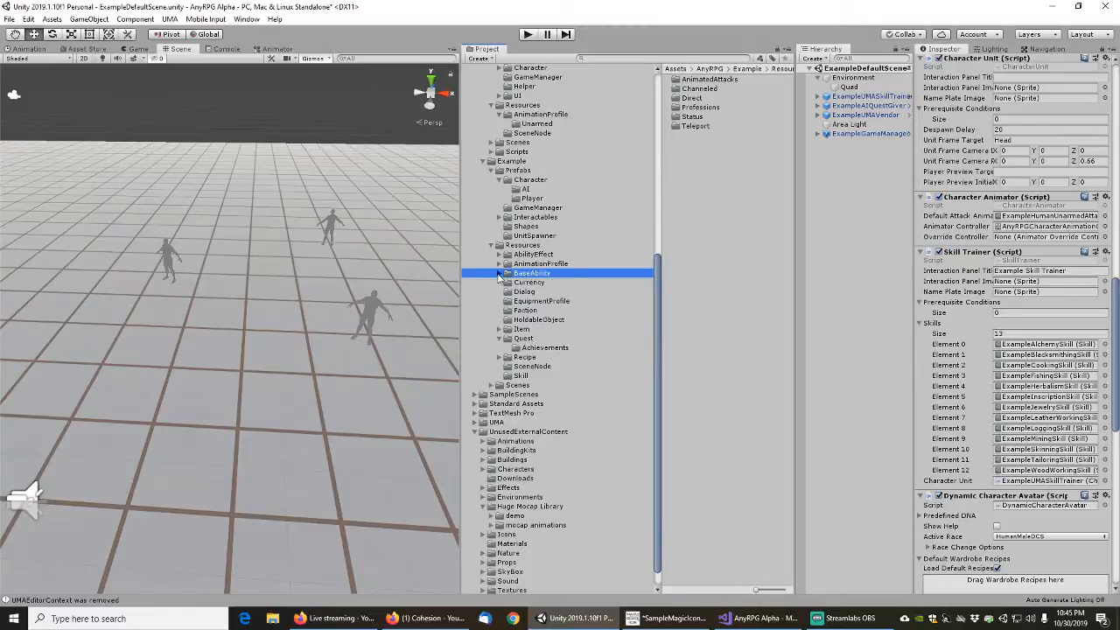
click(499, 274)
click(508, 282)
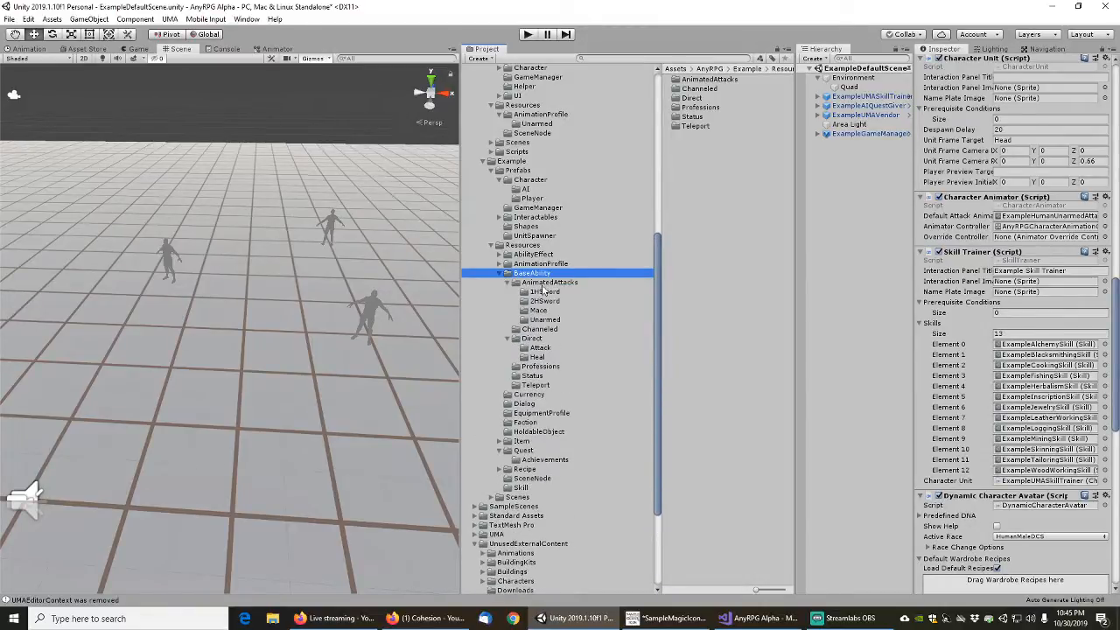
click(535, 329)
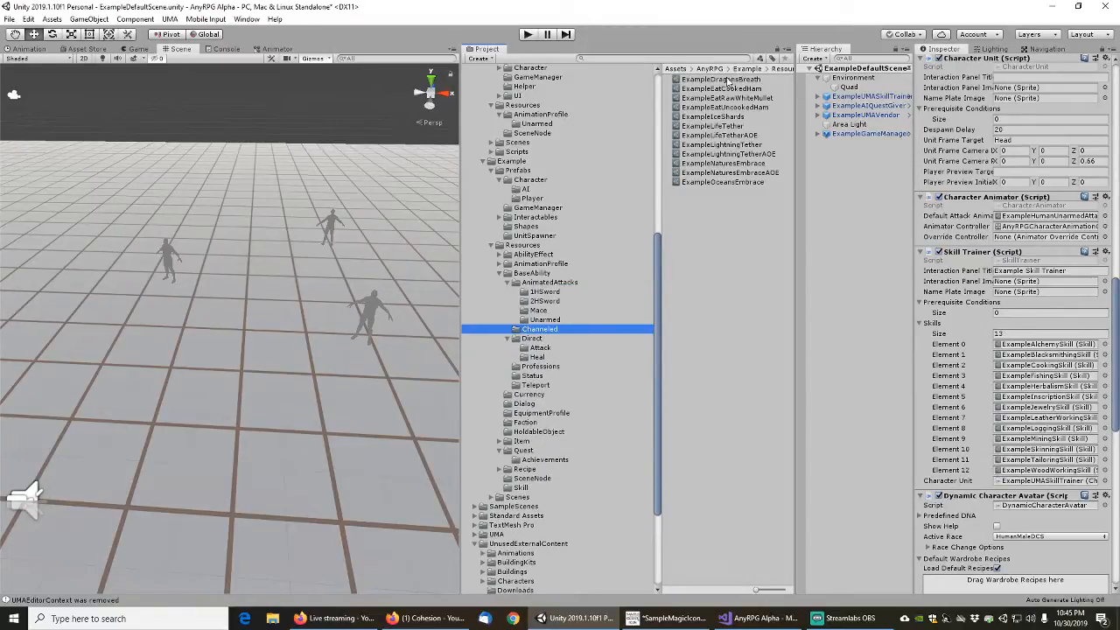
click(726, 79)
shift+click(723, 182)
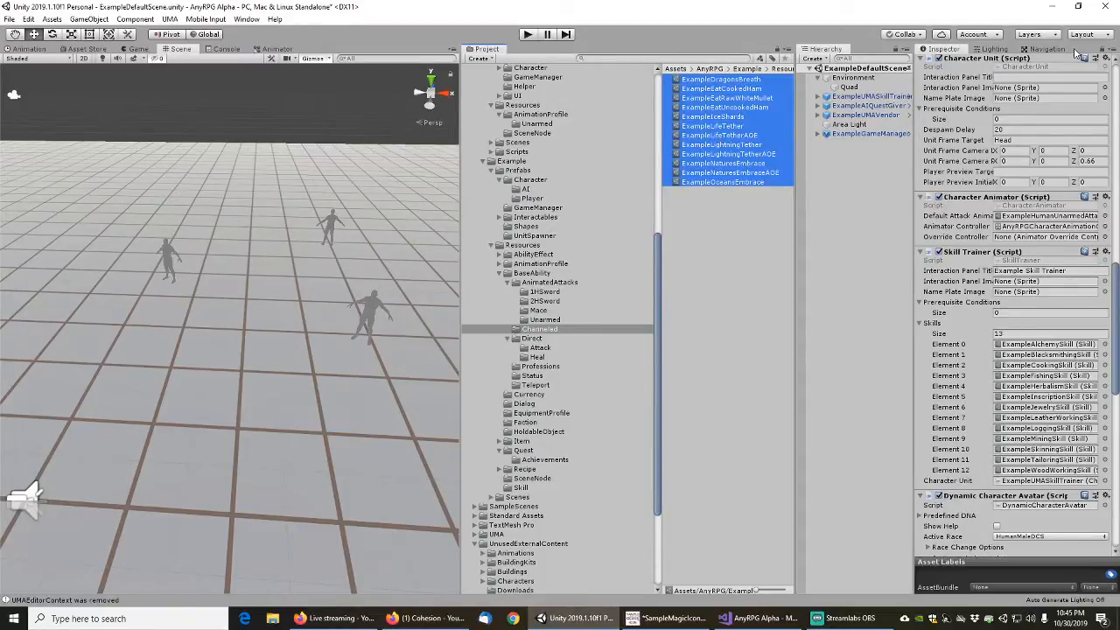
click(1101, 50)
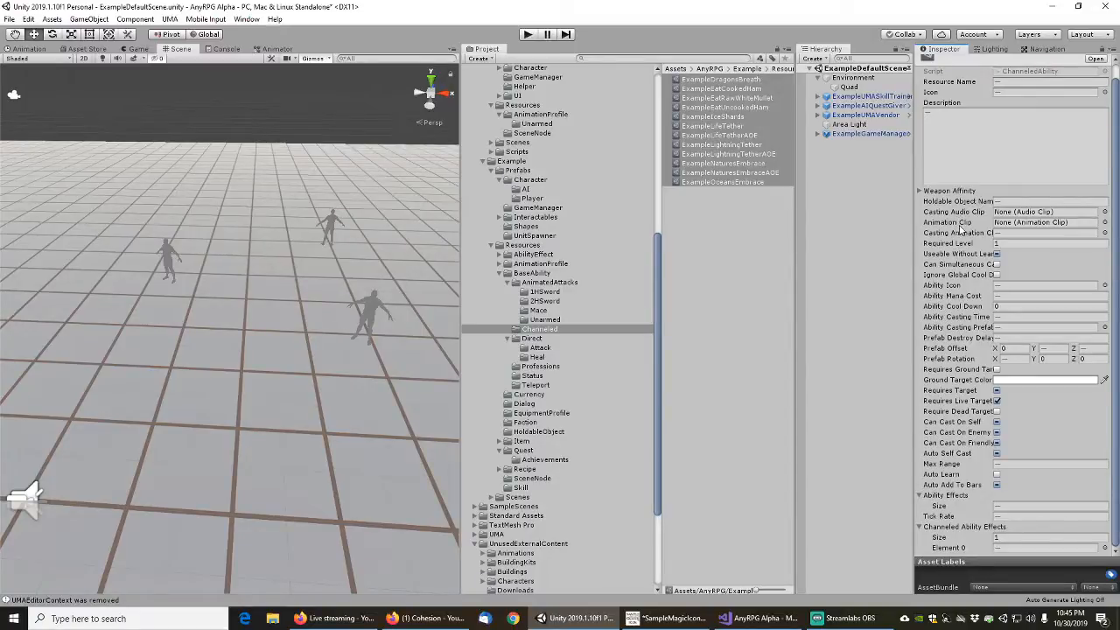
click(969, 243)
key(Tab)
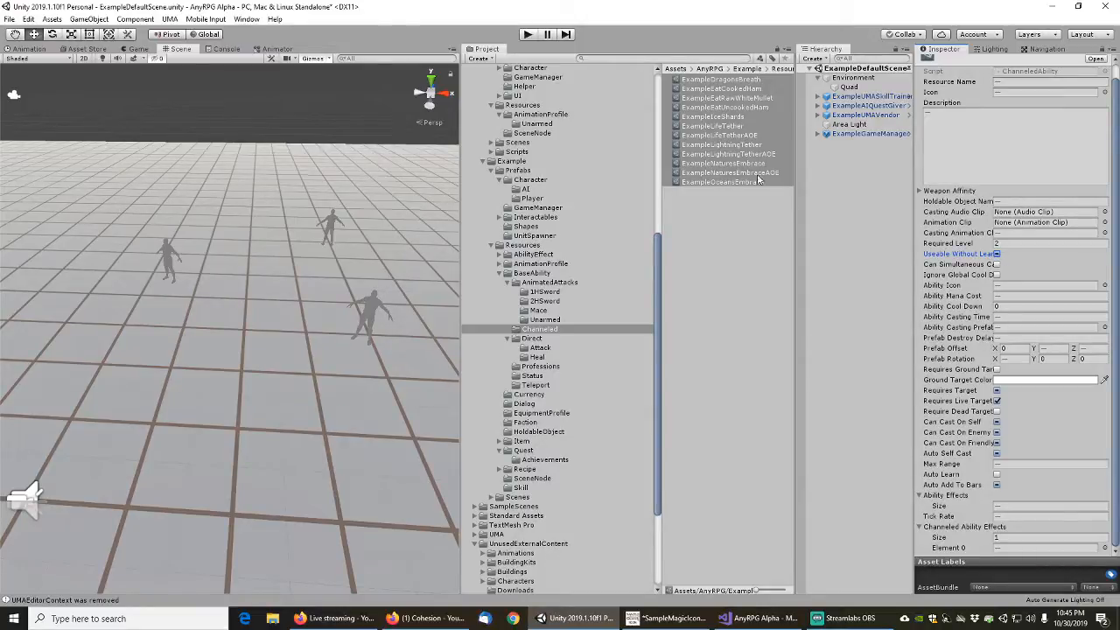
Enable Auto Learn for all channeled abilities except ExampleEatCookedHam, ExampleEatRawWhiteMullet and ExampleEatUncookedHam
click(726, 89)
shift+click(733, 107)
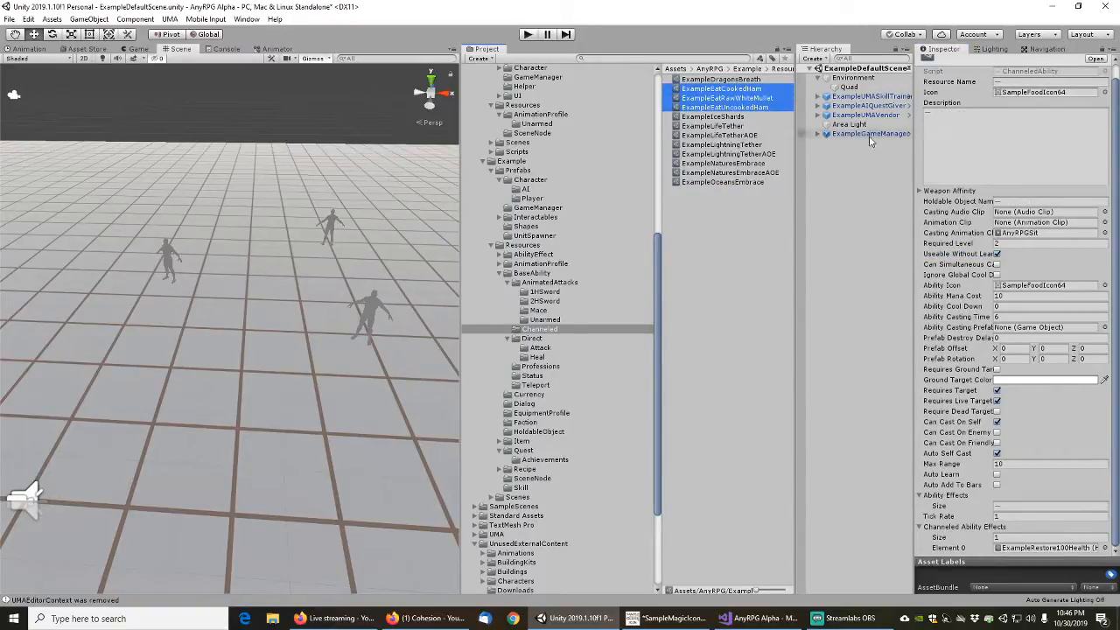
click(731, 81)
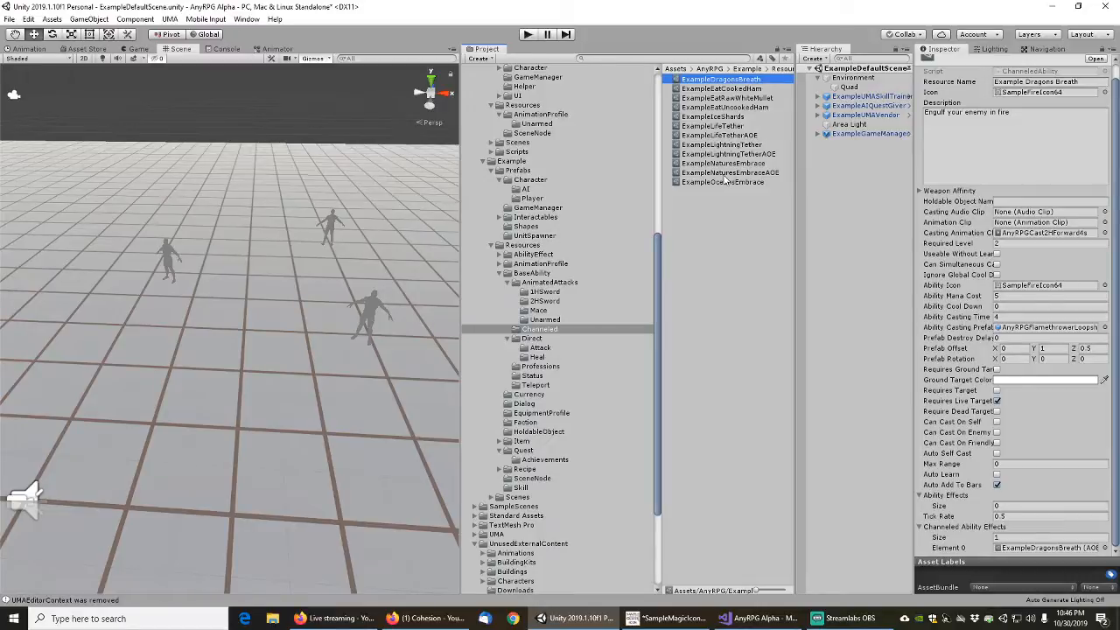
shift+click(728, 173)
shift+click(729, 181)
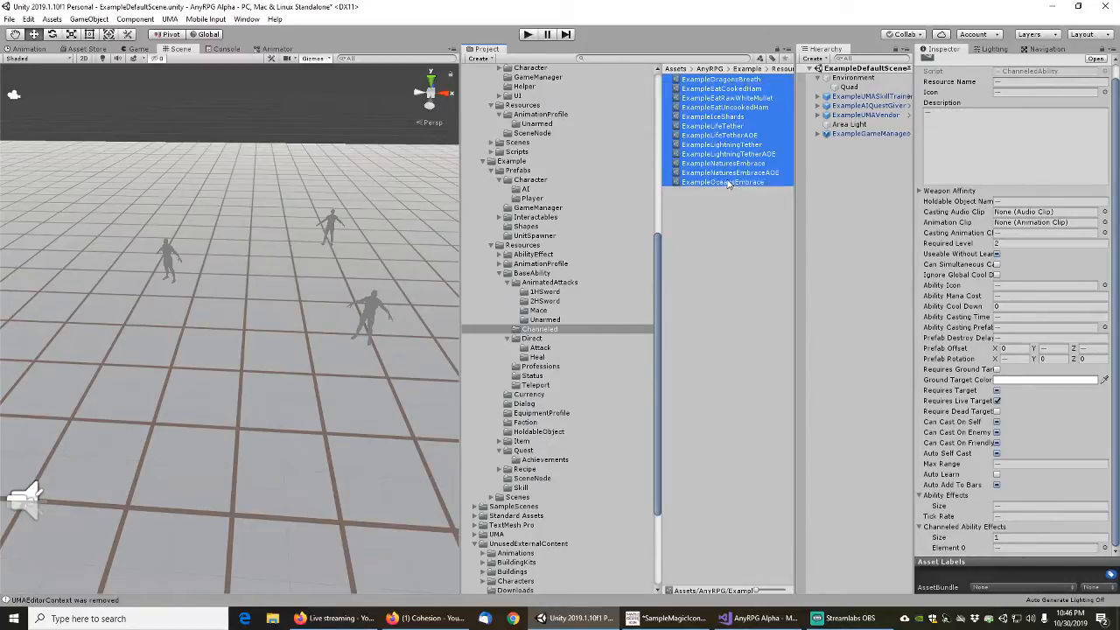
ctrl+click(730, 89)
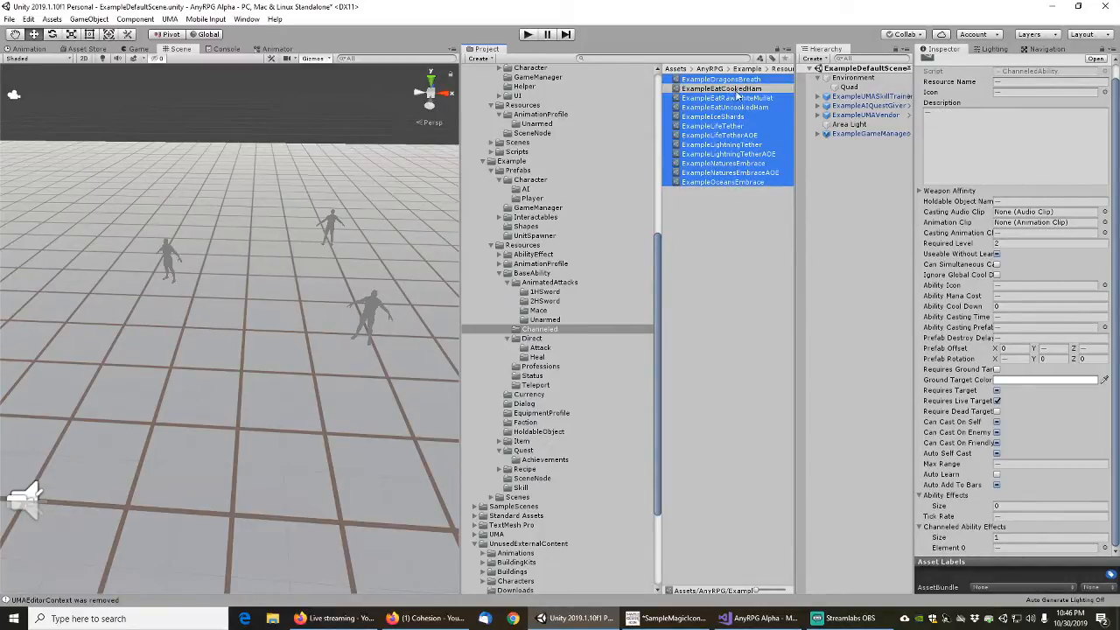
ctrl+click(741, 98)
ctrl+click(744, 106)
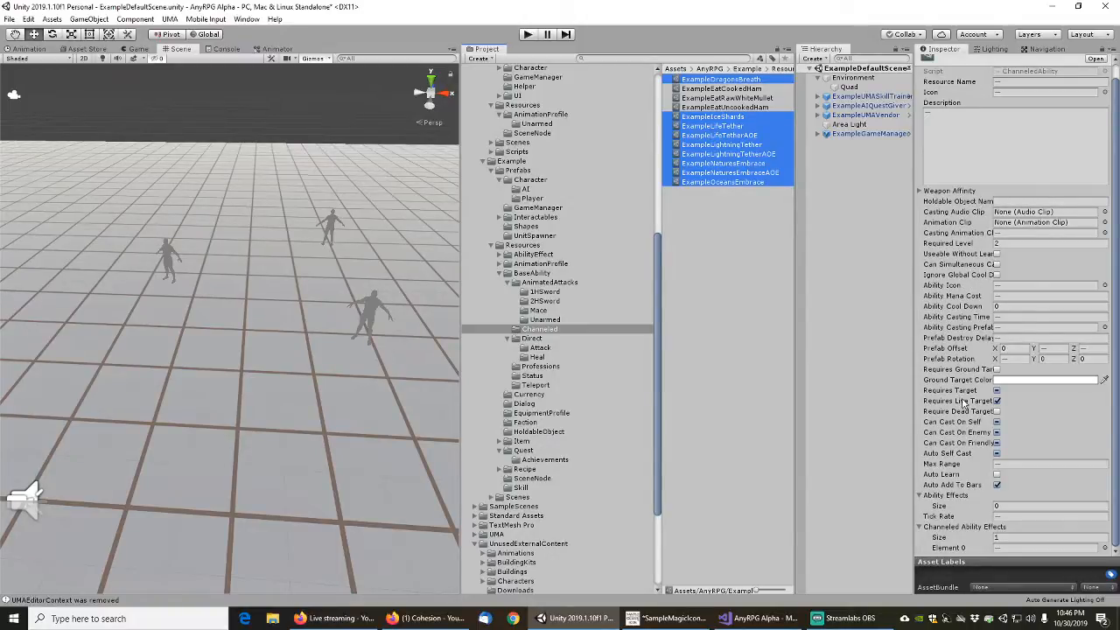
click(997, 474)
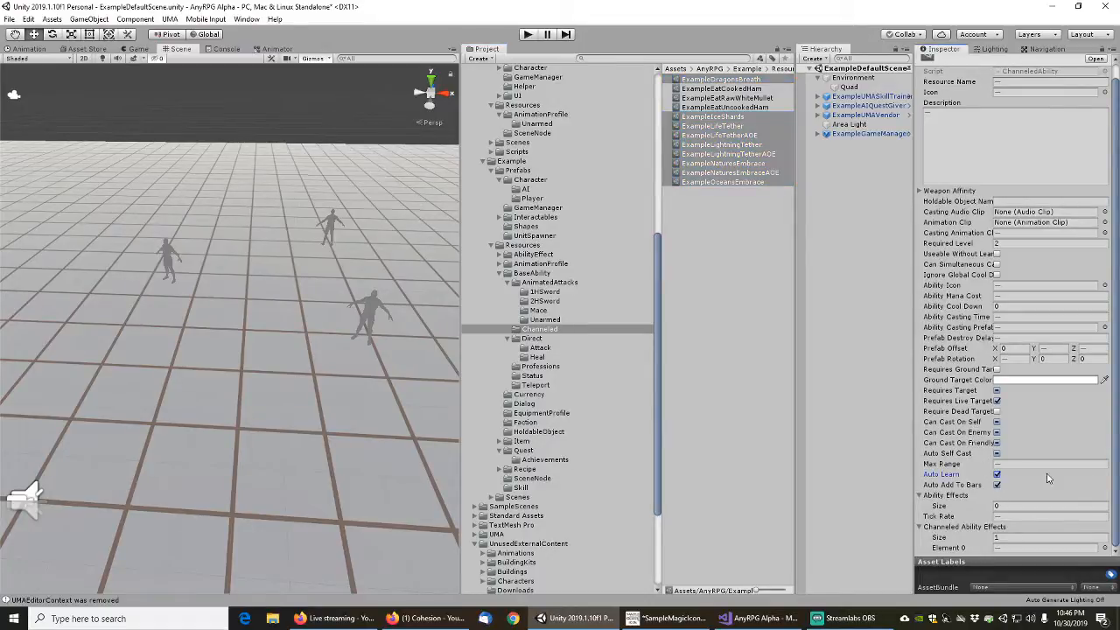
click(716, 246)
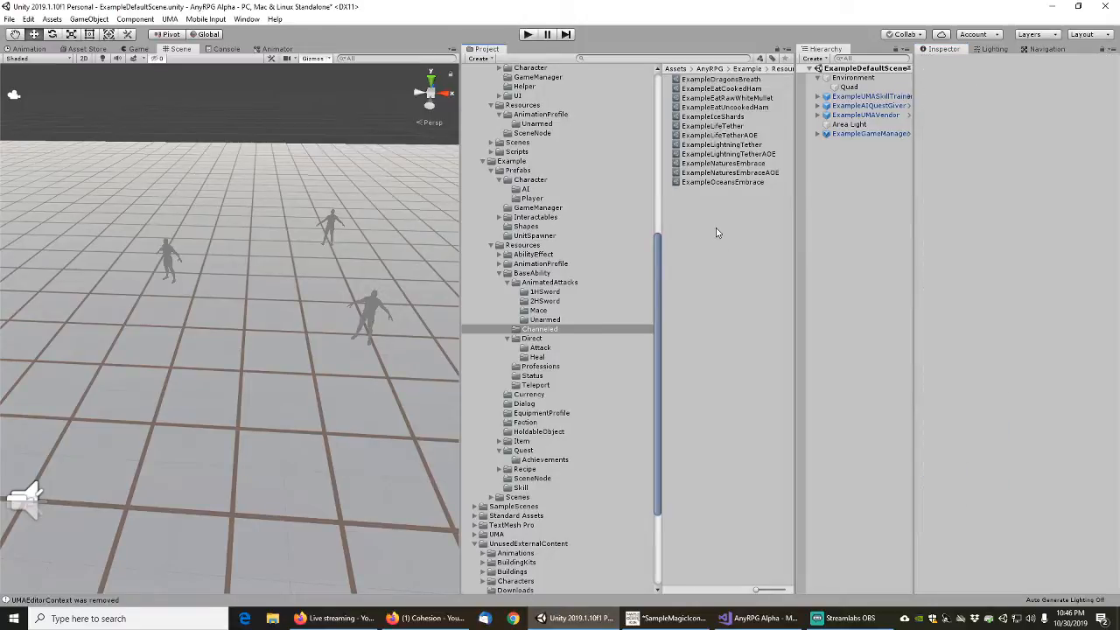
Open the BaseAbility/Direct folder and enable Auto Learn for ExampleRevive and ExampleReviveAOE
click(516, 283)
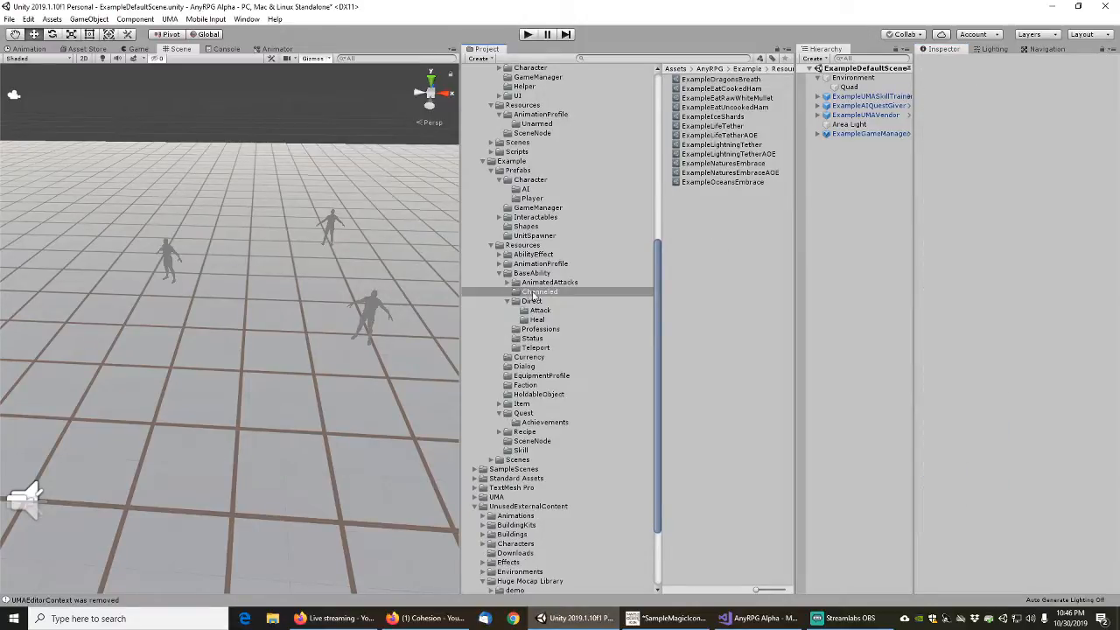
click(532, 302)
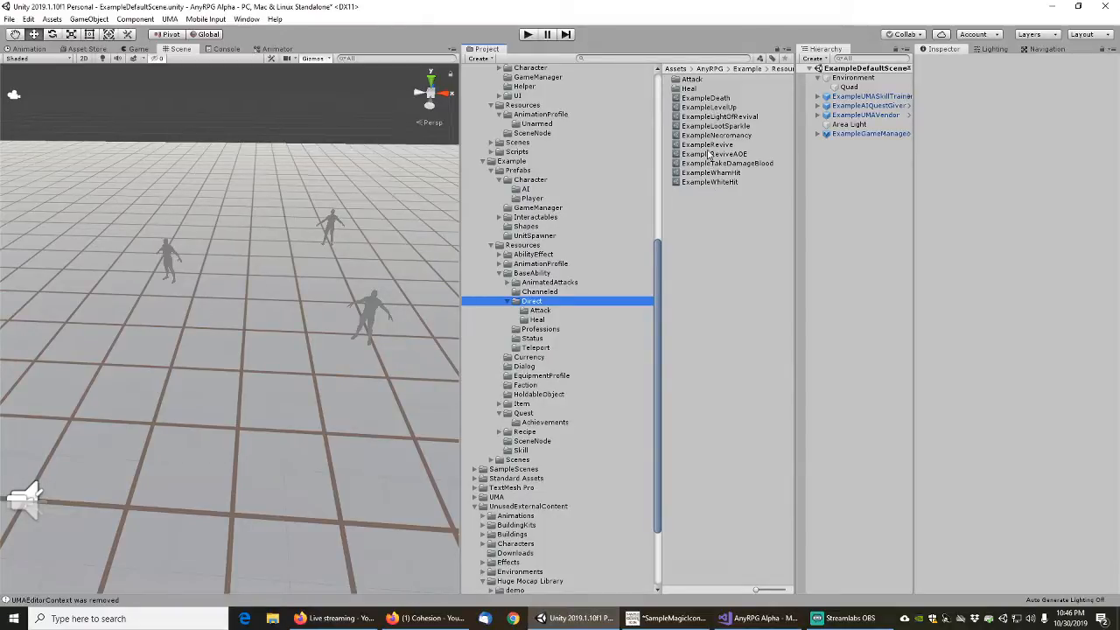
click(708, 146)
shift+click(709, 155)
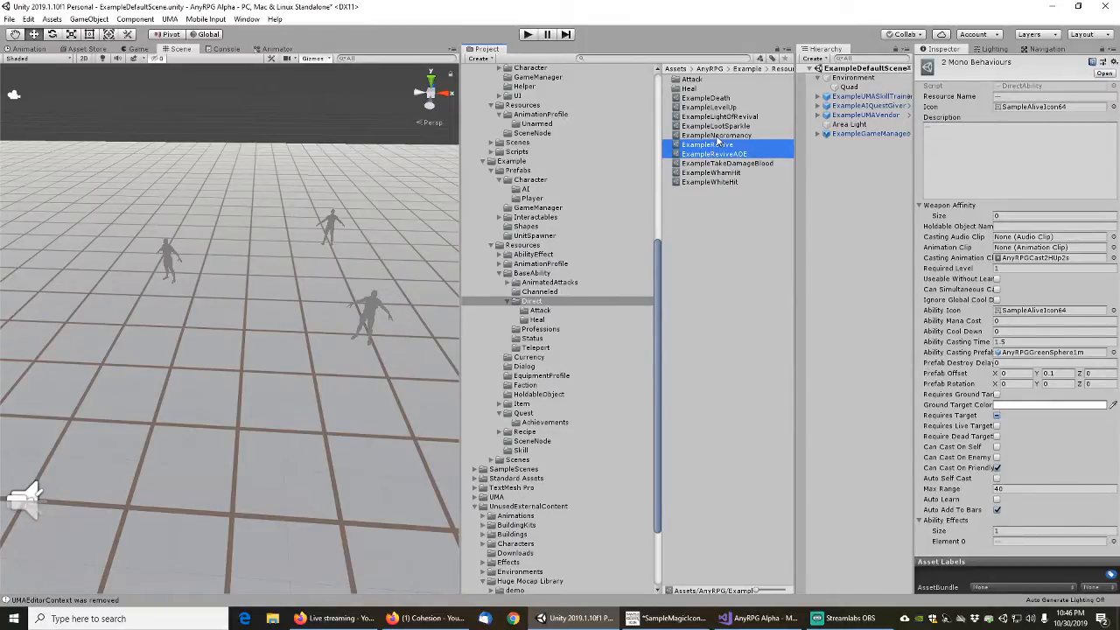
click(997, 499)
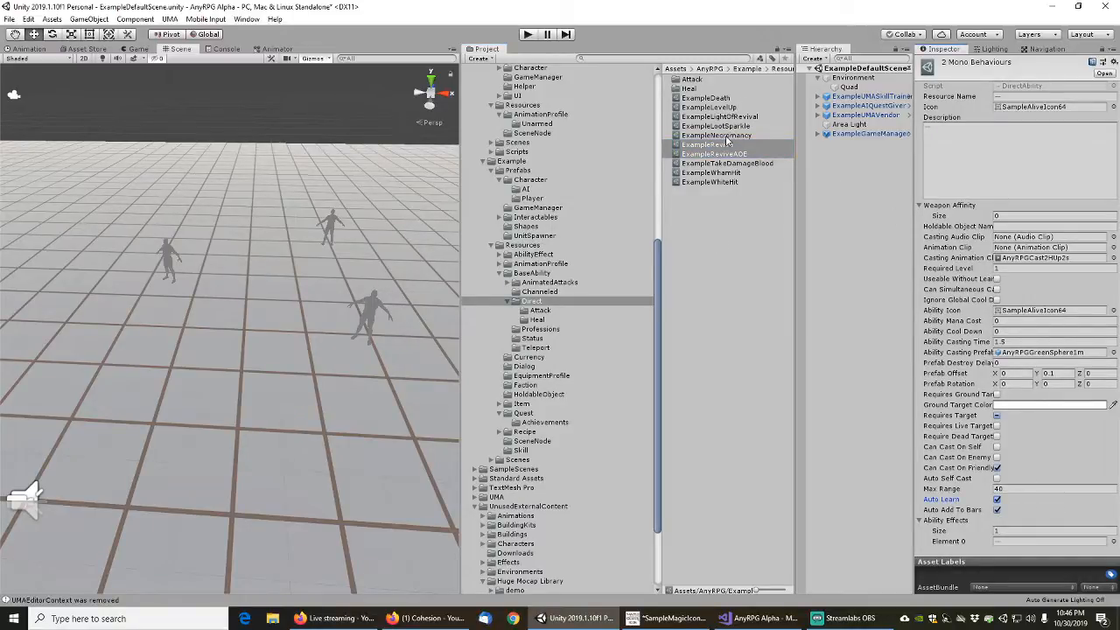
click(696, 219)
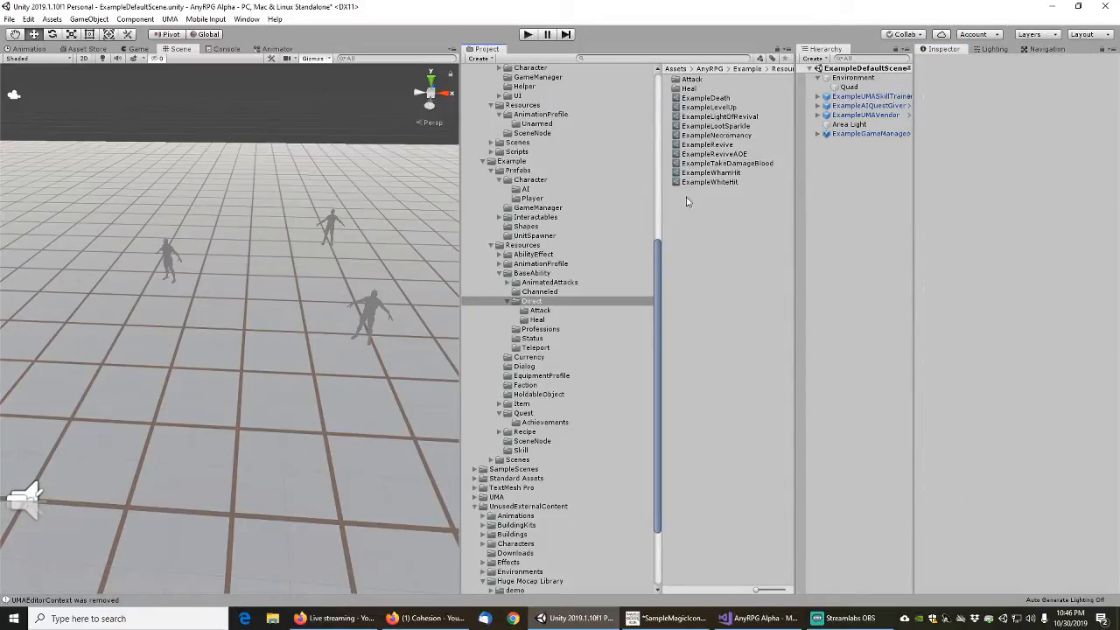
Create a new folder named System inside the BaseAbility/Direct folder
right_click(687, 202)
mouse_move(744, 213)
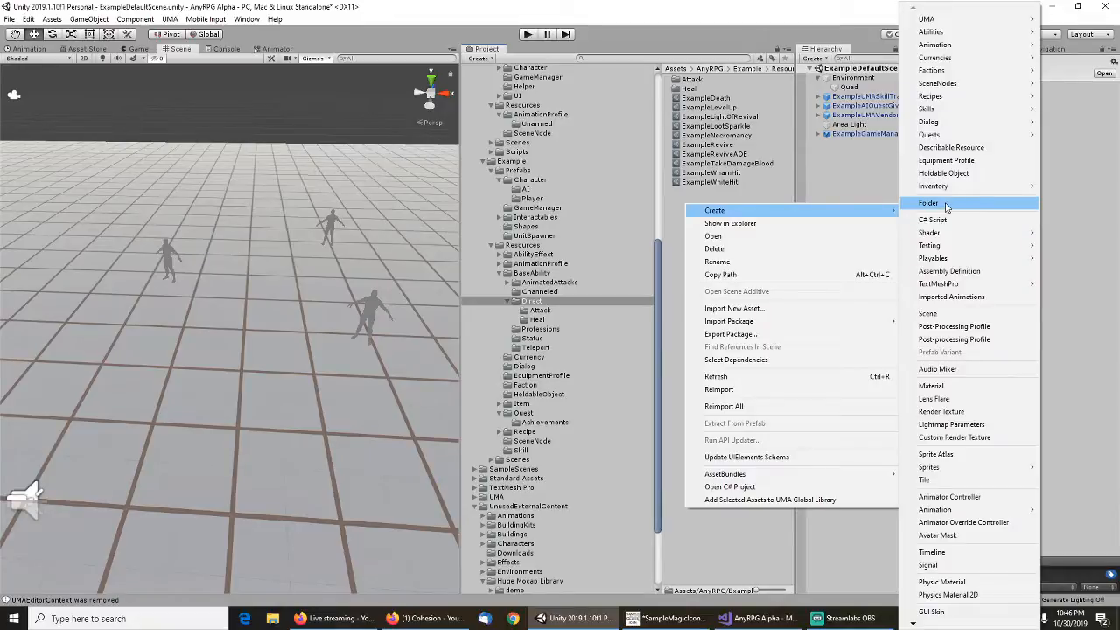
click(945, 209)
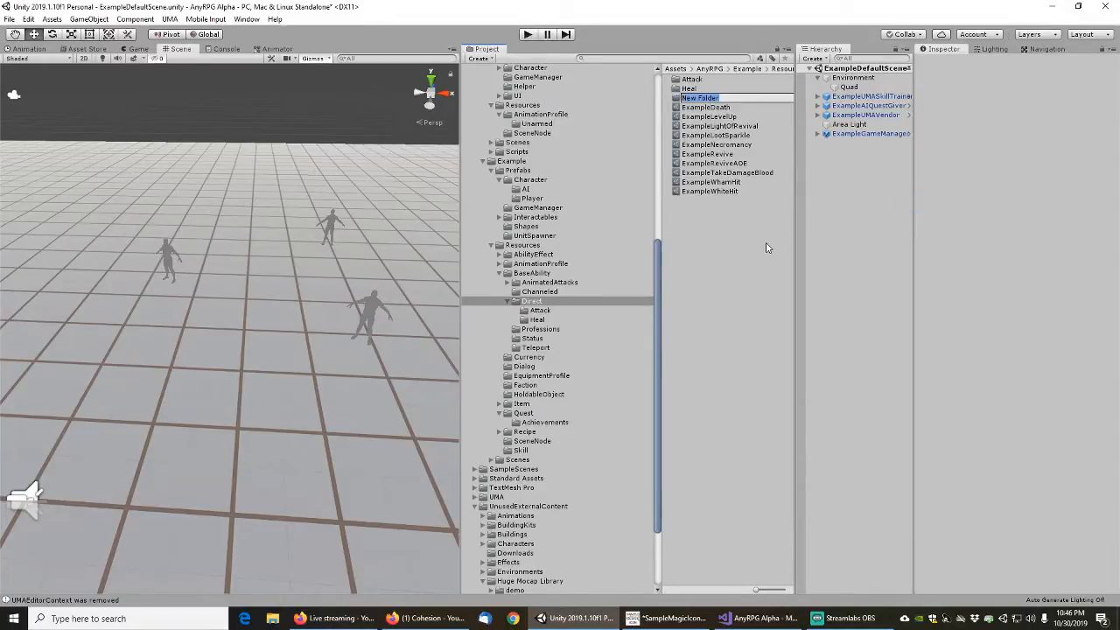
text(System)
key(Return)
Move ExampleDeath, ExampleLevelUp, ExampleLootSparkle, ExampleTakeDamageBlood and ExampleWhiteHit into the System folder
click(717, 107)
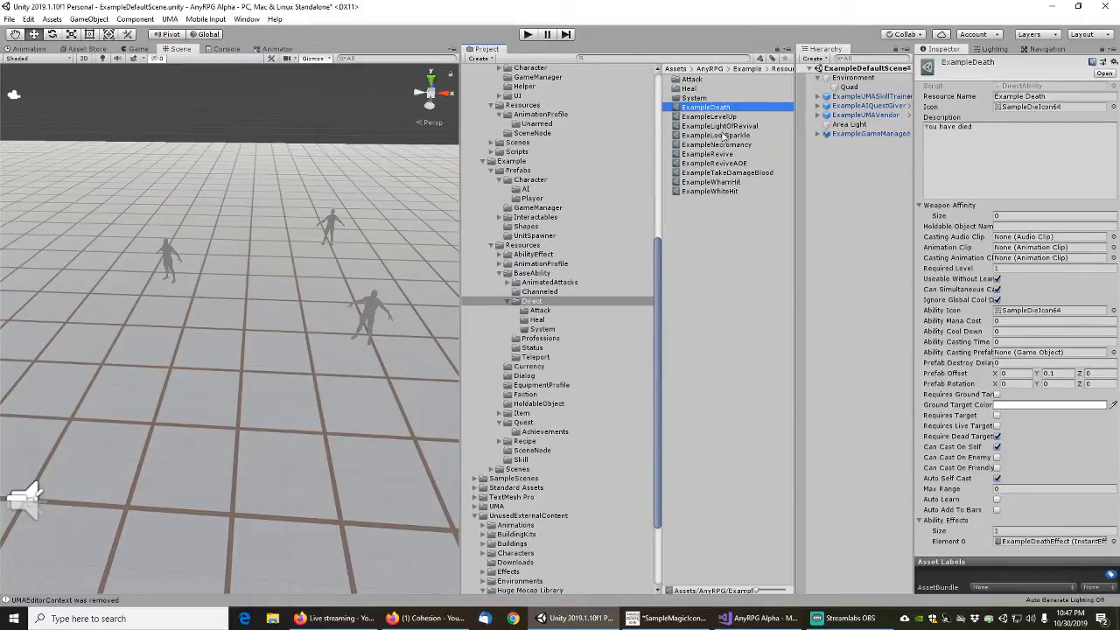
shift+click(716, 117)
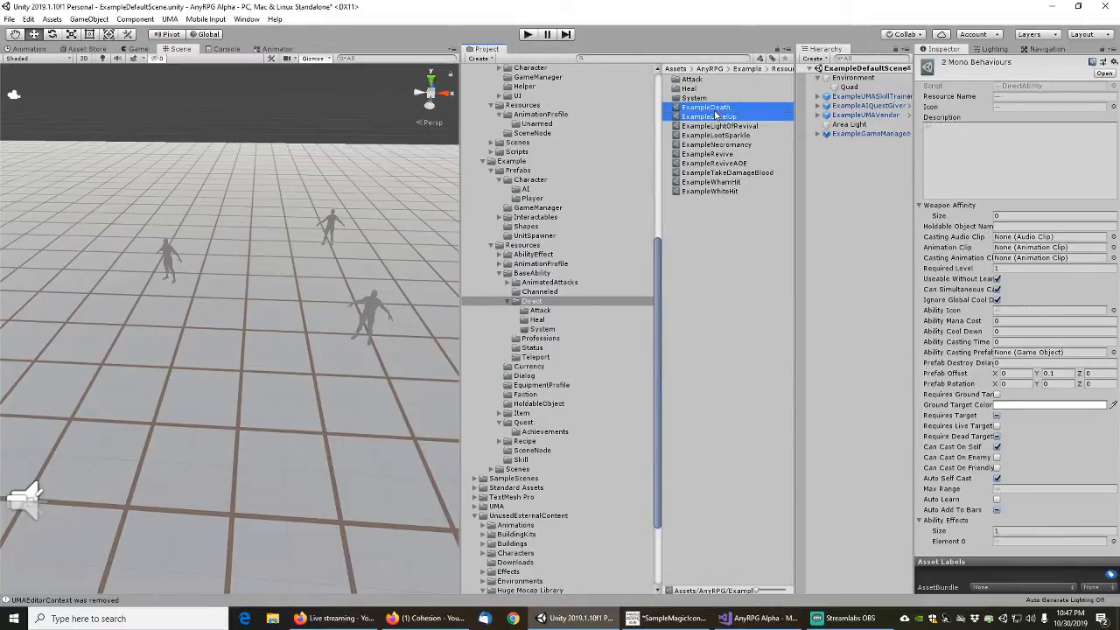
ctrl+click(731, 135)
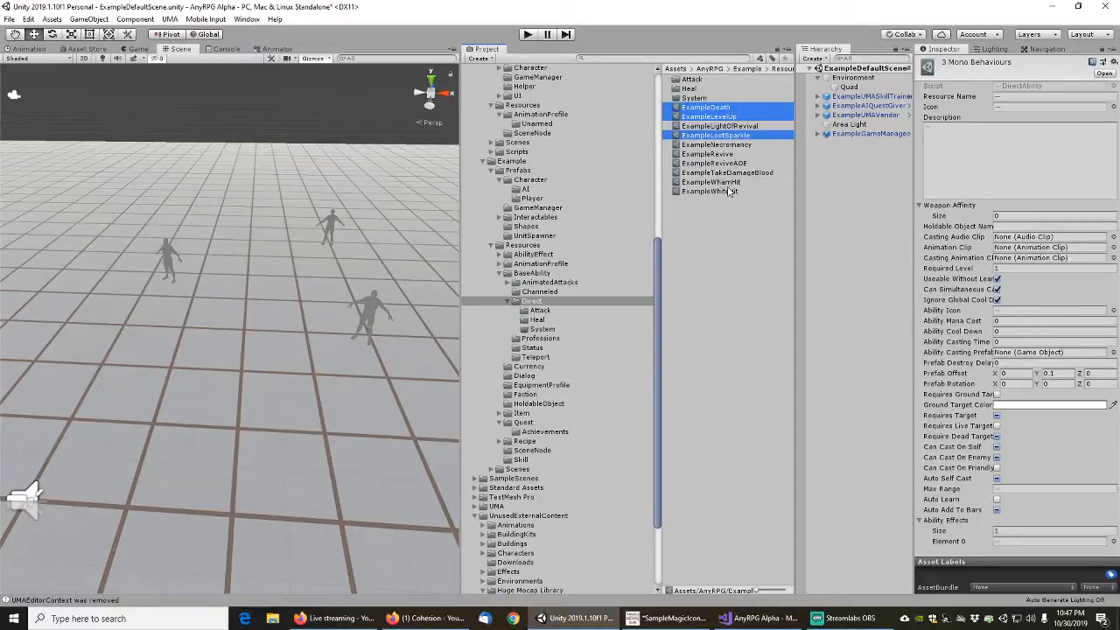
ctrl+click(714, 191)
ctrl+click(737, 182)
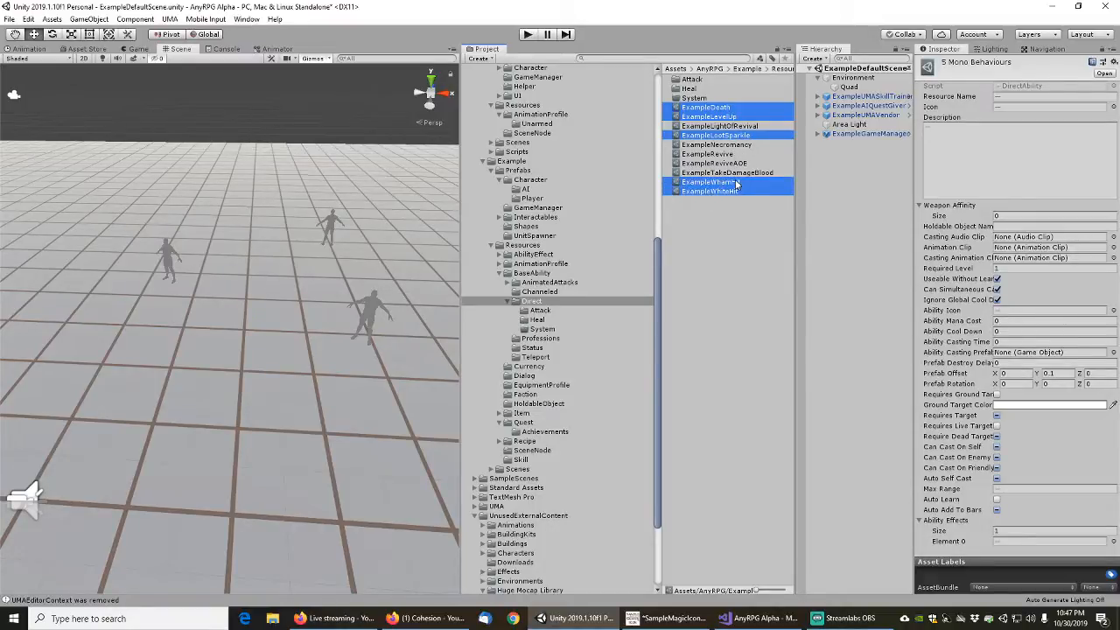
ctrl+click(726, 173)
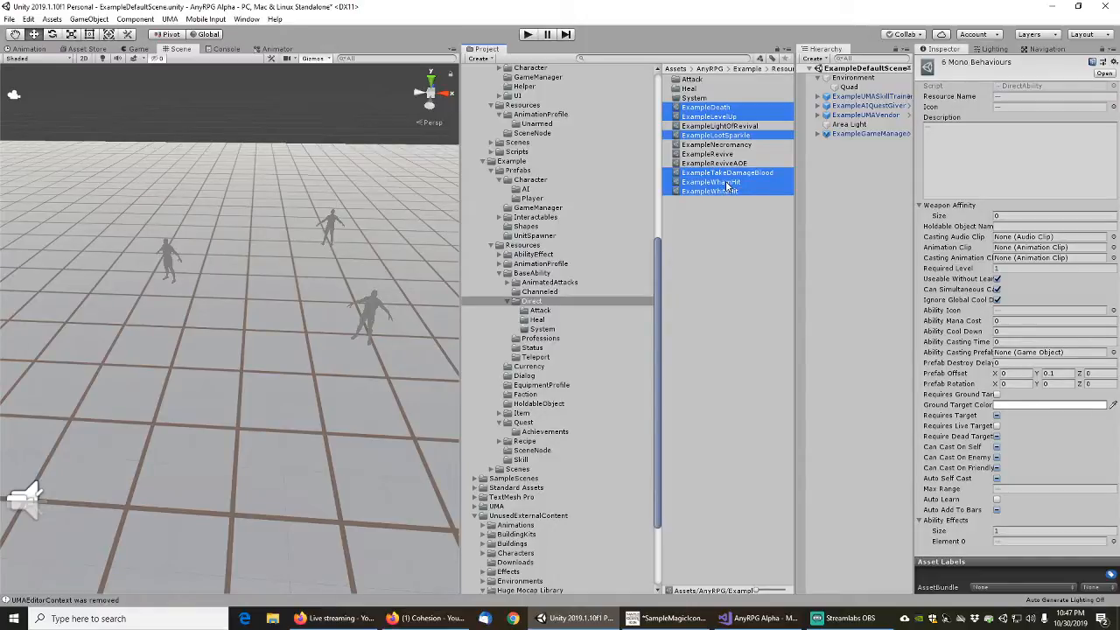
ctrl+click(727, 183)
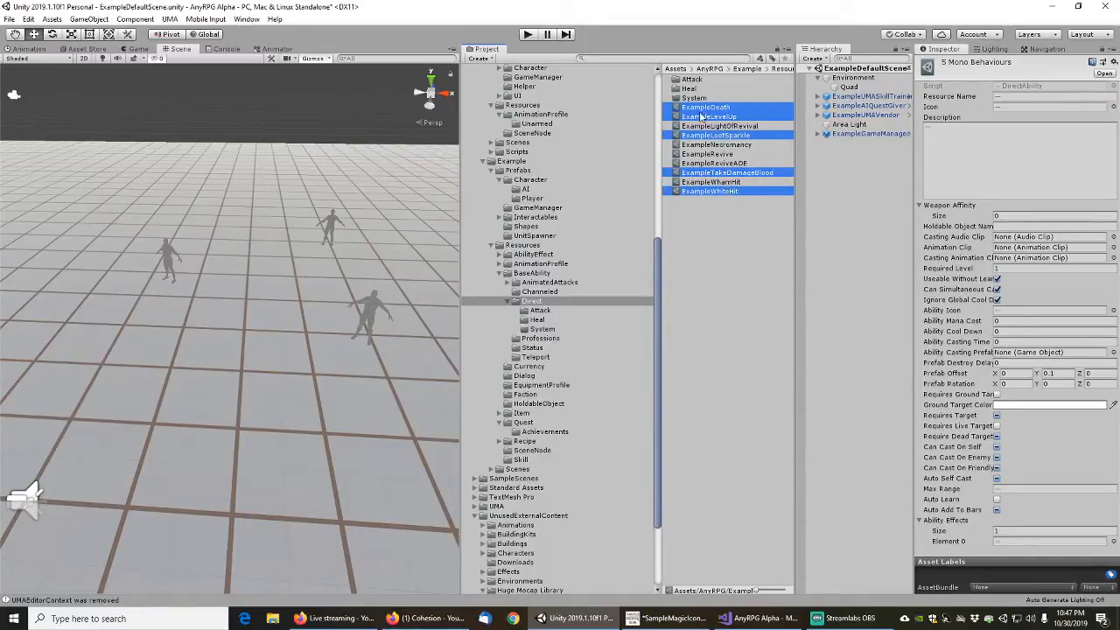
drag(700, 114, 694, 98)
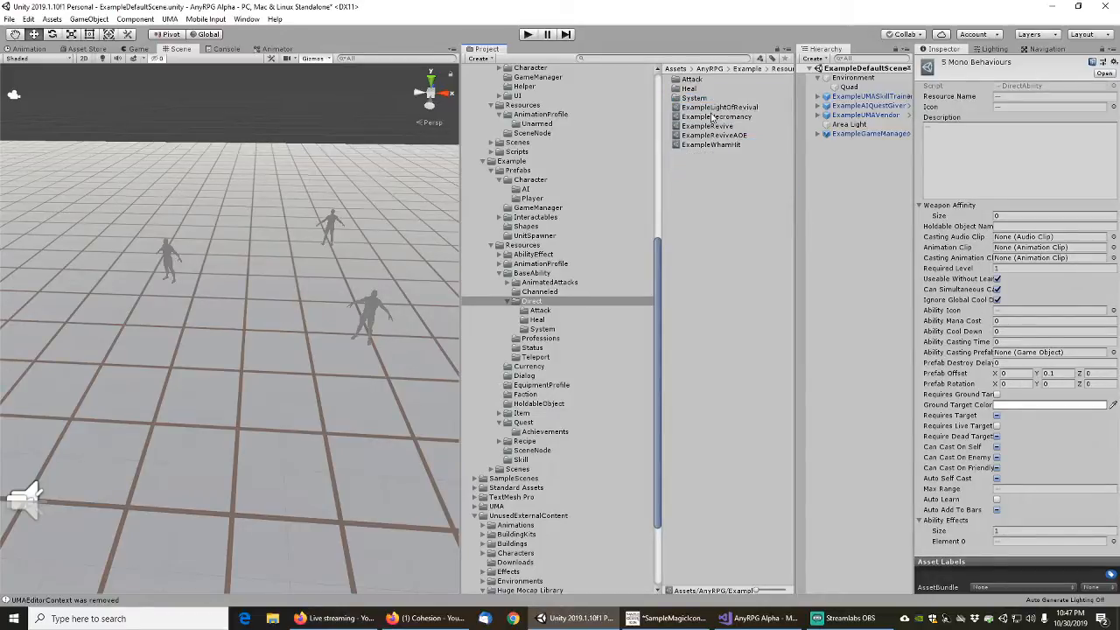
Check the System Abilities assigned on ExampleGameManager and the settings of the abilities remaining in the Direct folder, from ExampleLightOfRevival to ExampleWhamHit
click(872, 134)
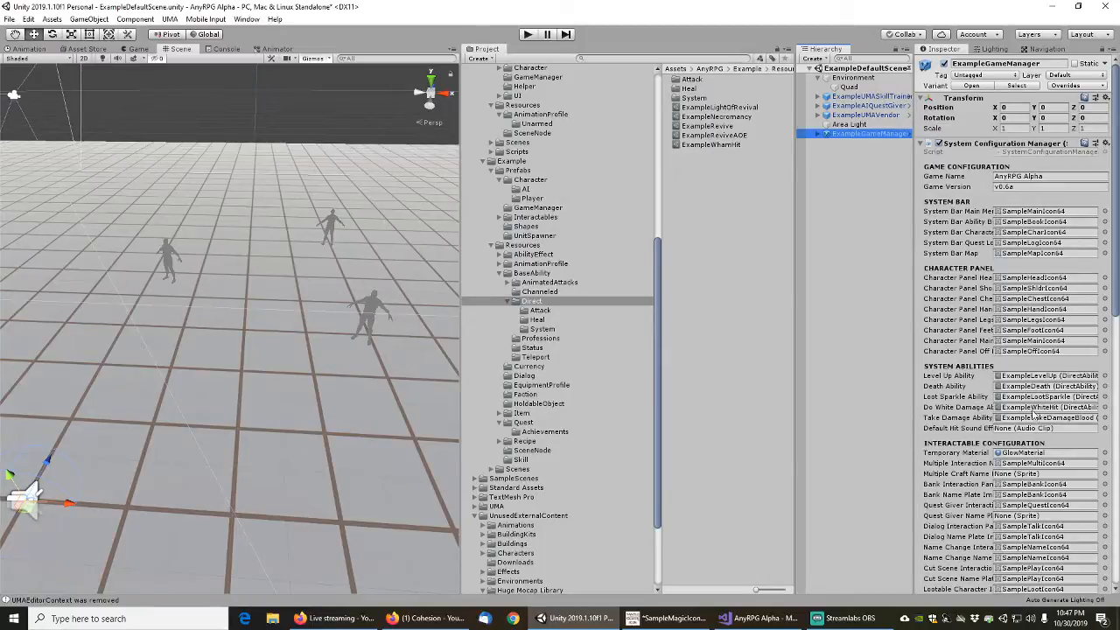
click(719, 107)
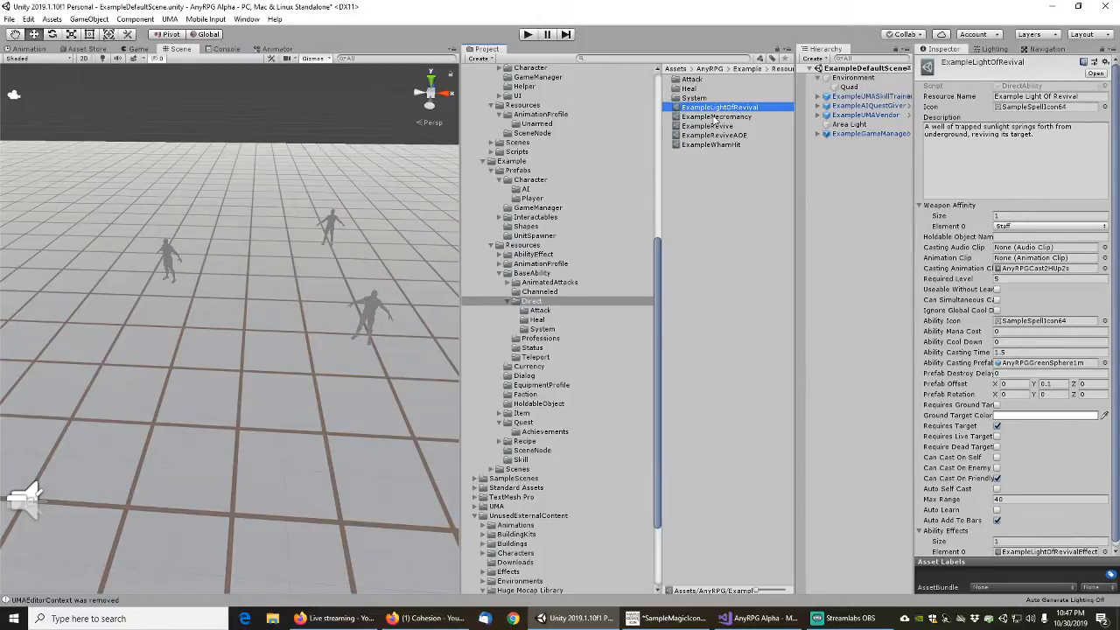
click(715, 117)
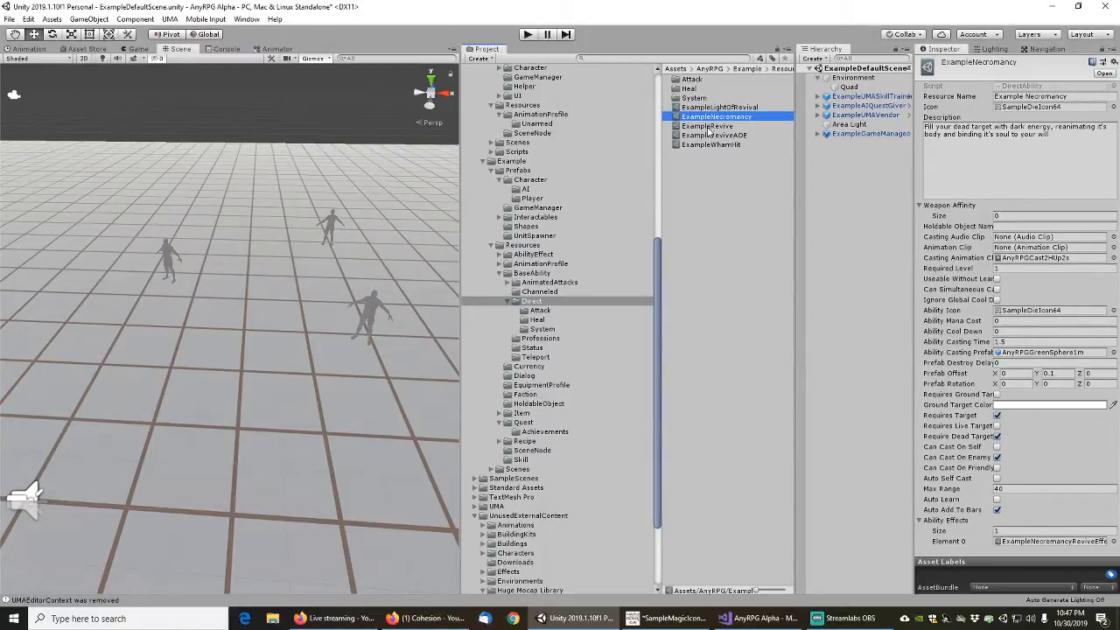
click(708, 127)
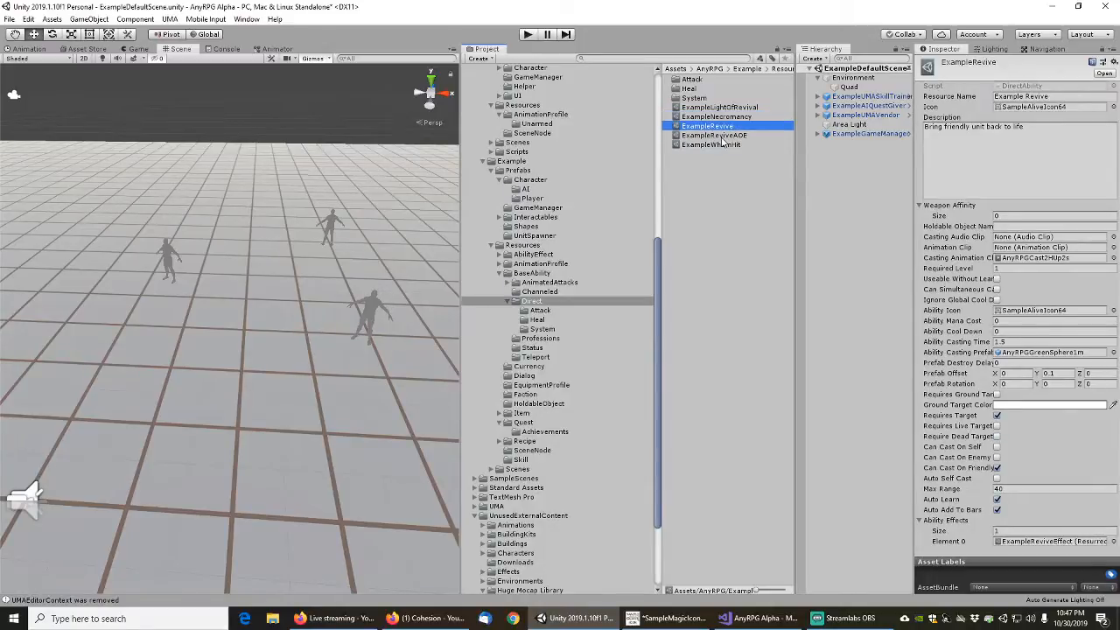
click(725, 135)
click(724, 147)
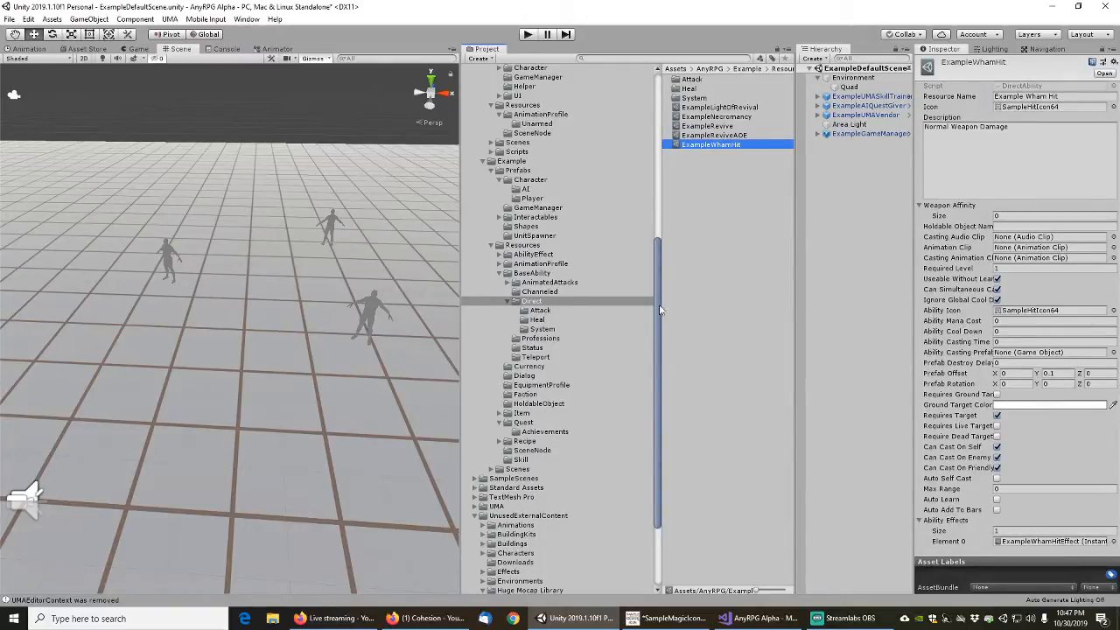
Check the Auto Learn and Auto Add To Bars settings of the water geyser attacks and the non-Restore healing abilities
click(540, 310)
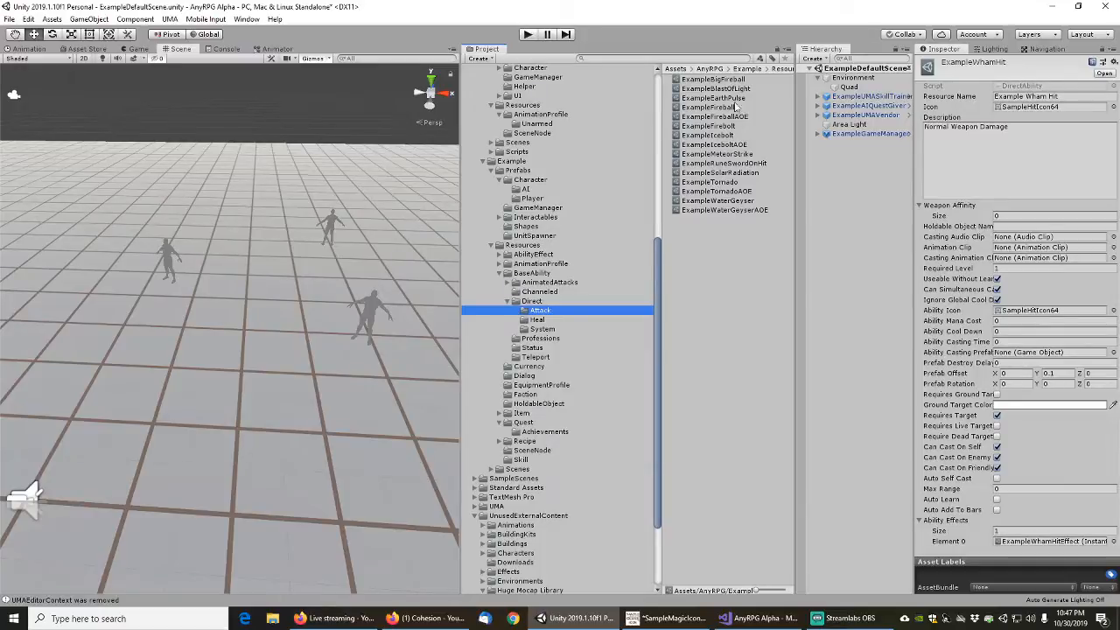
click(720, 211)
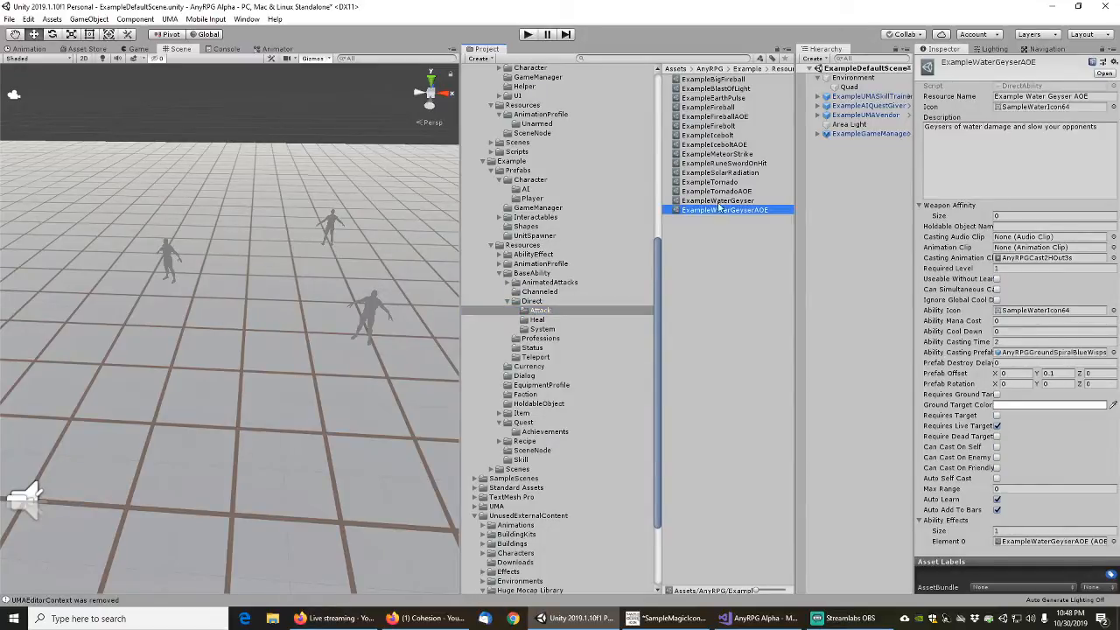
click(712, 202)
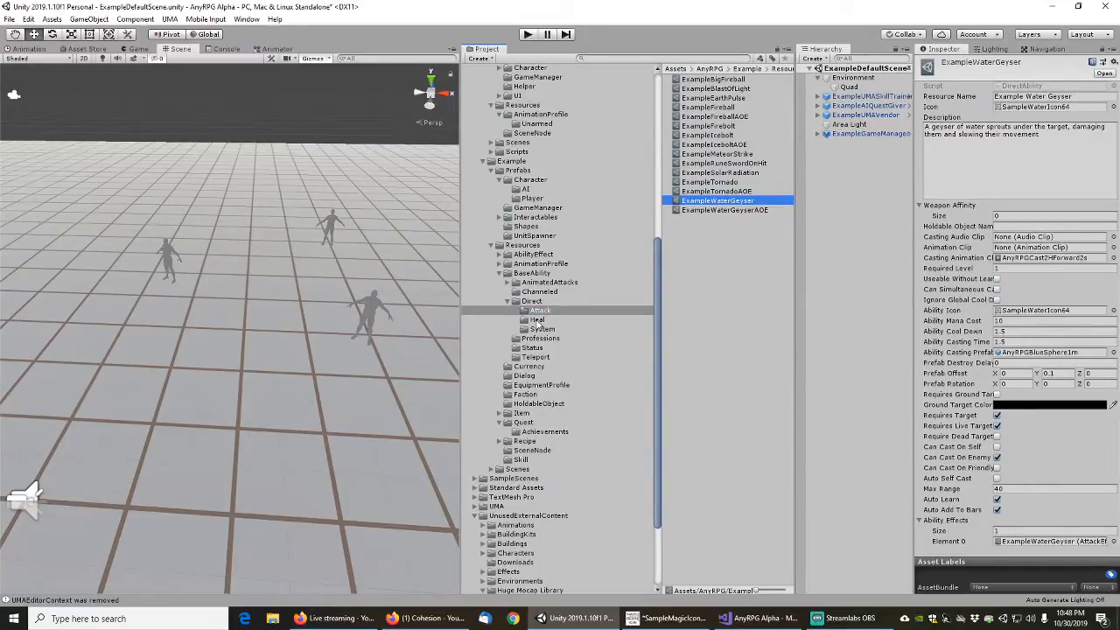
click(537, 320)
click(731, 81)
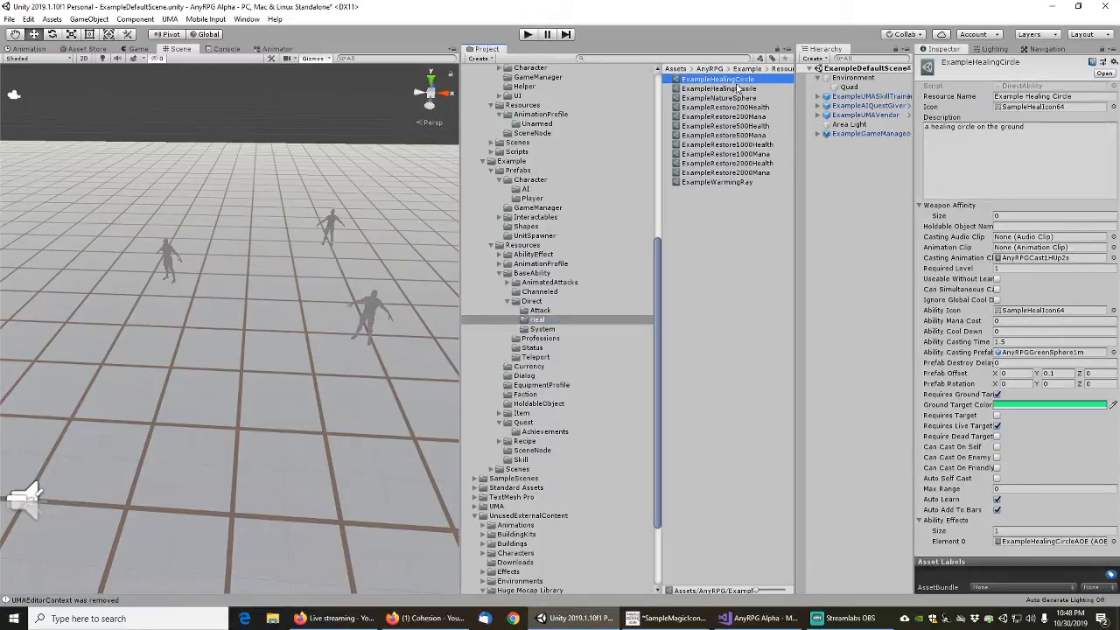
shift+click(728, 98)
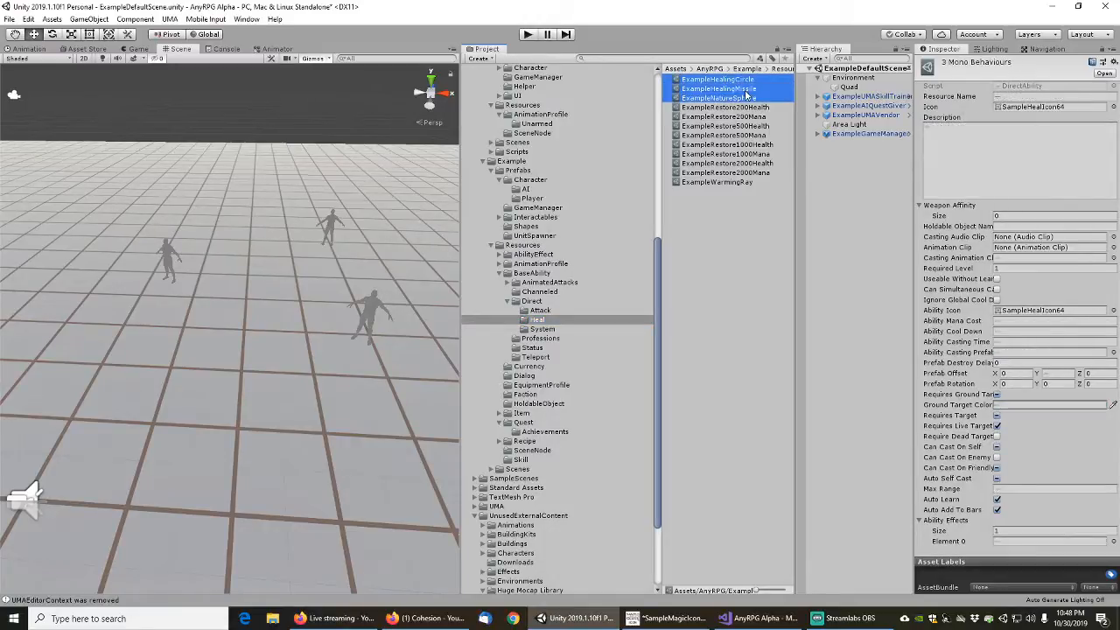
click(997, 510)
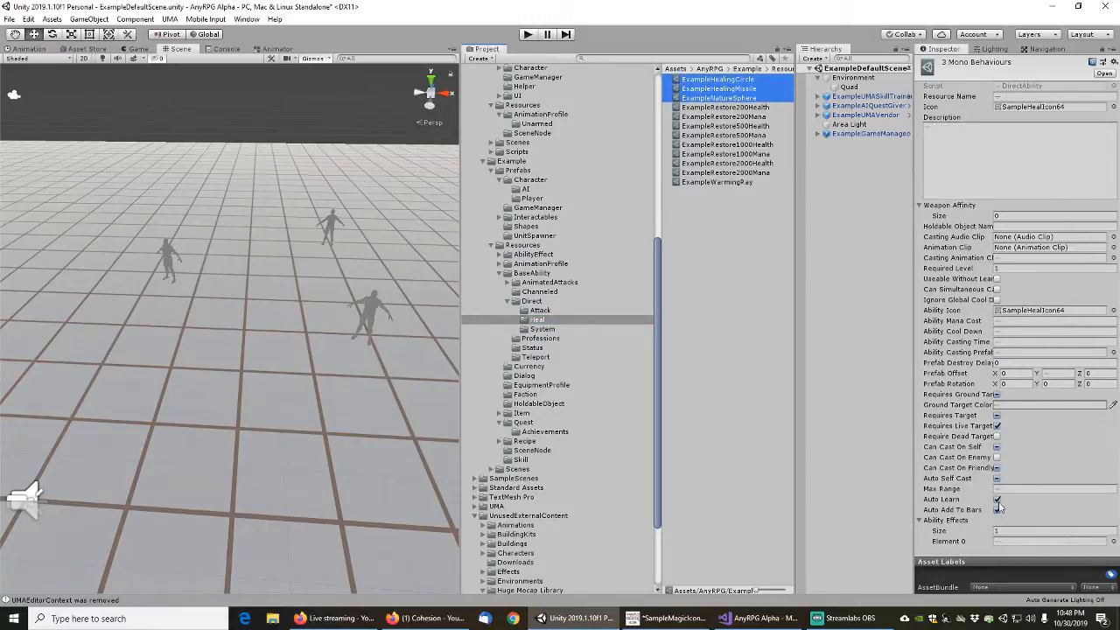
click(721, 183)
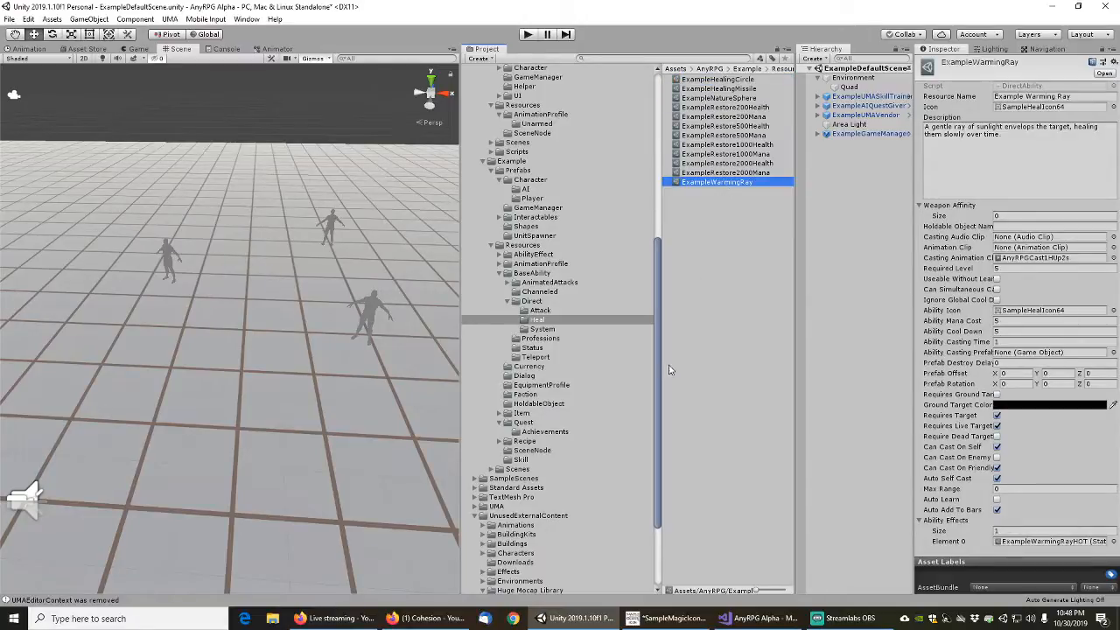
Enable Auto Learn on every ability in the BaseAbility/Status folder except ExampleBlessingOfTheMakers, ExampleBoneSpikes and the four ExampleBuff abilities
click(532, 301)
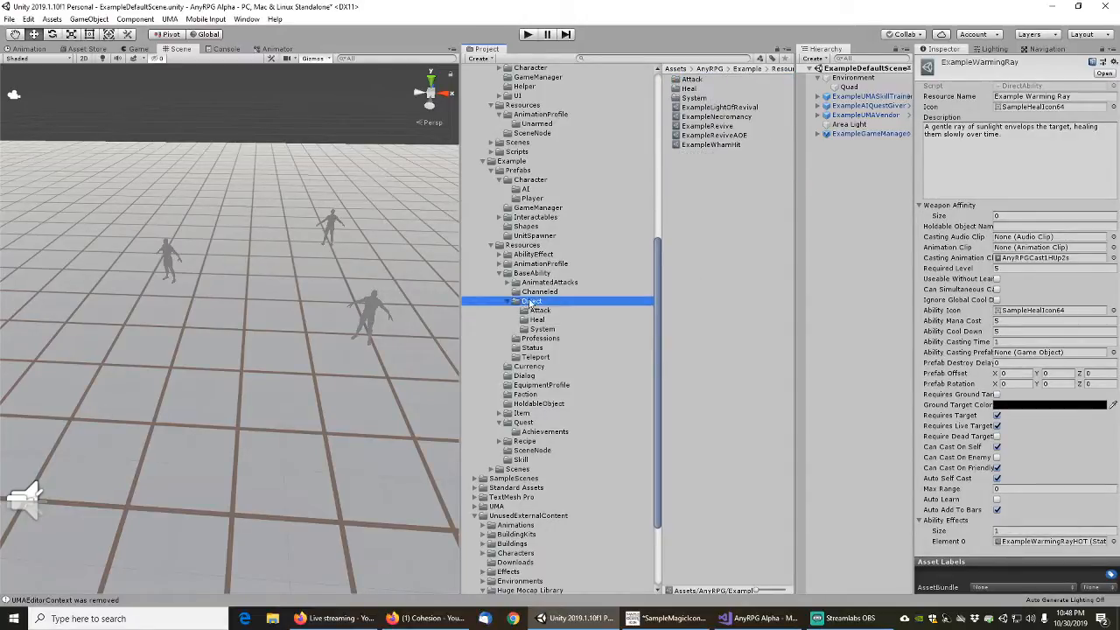
click(510, 301)
click(538, 311)
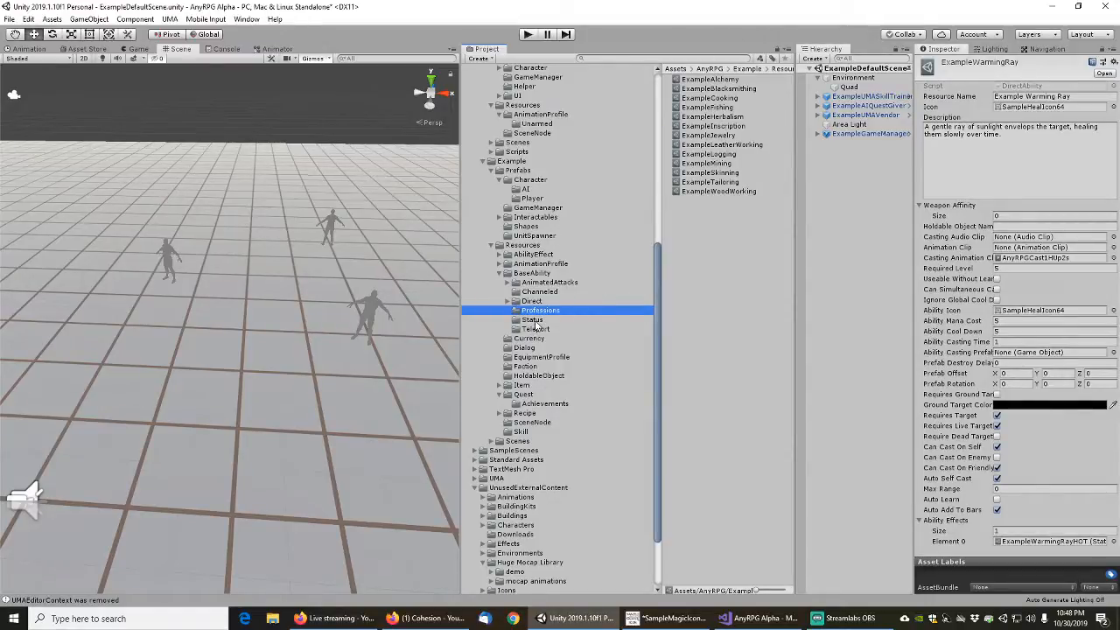
click(531, 320)
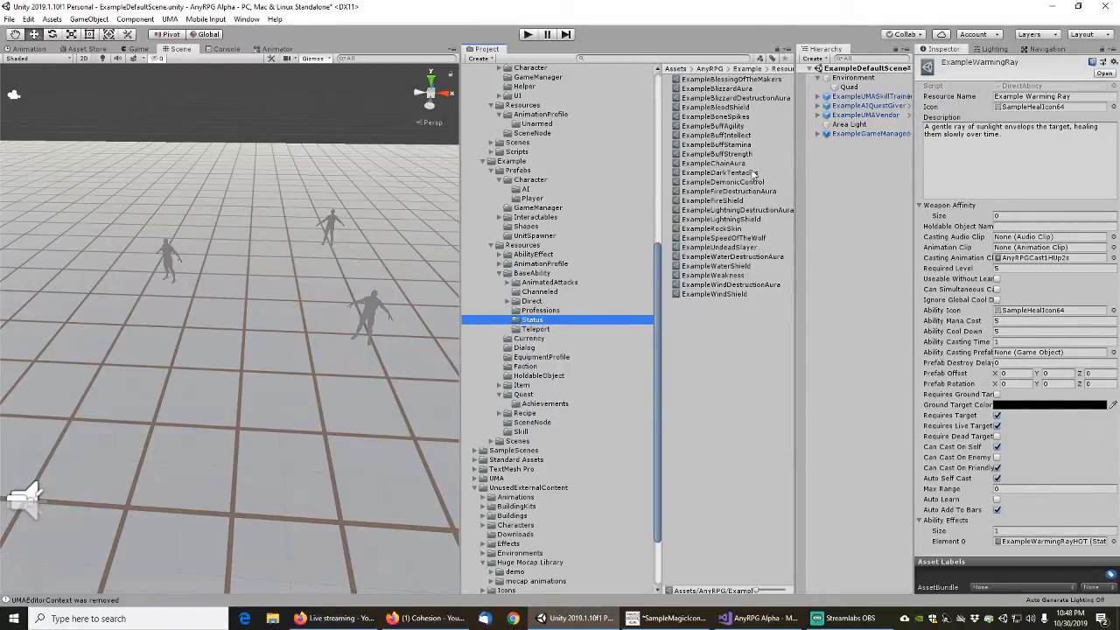
click(731, 79)
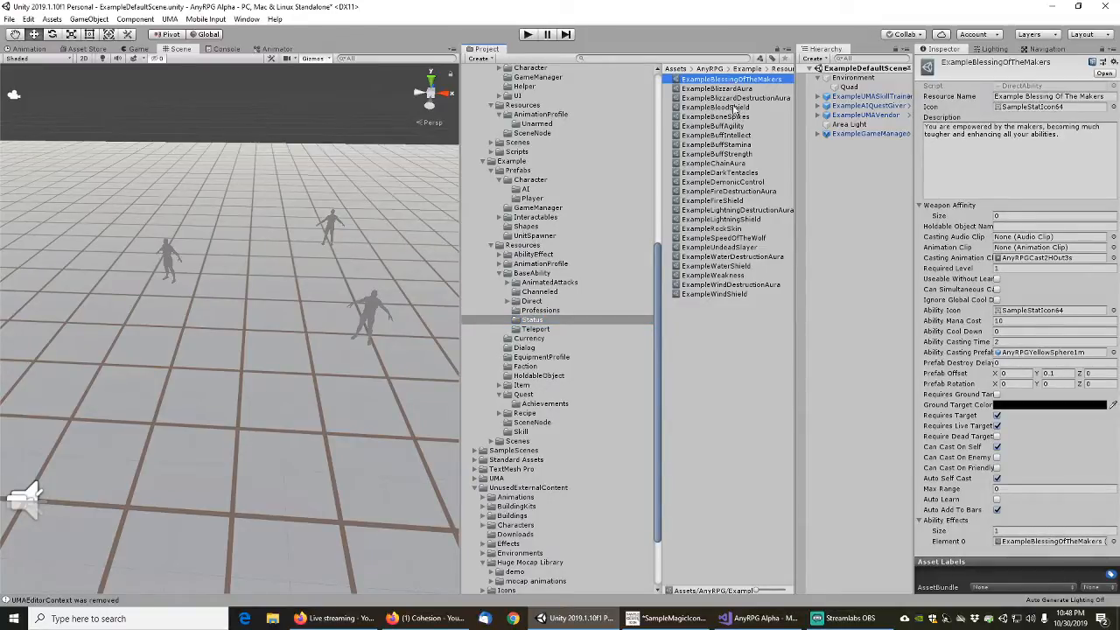
shift+click(723, 295)
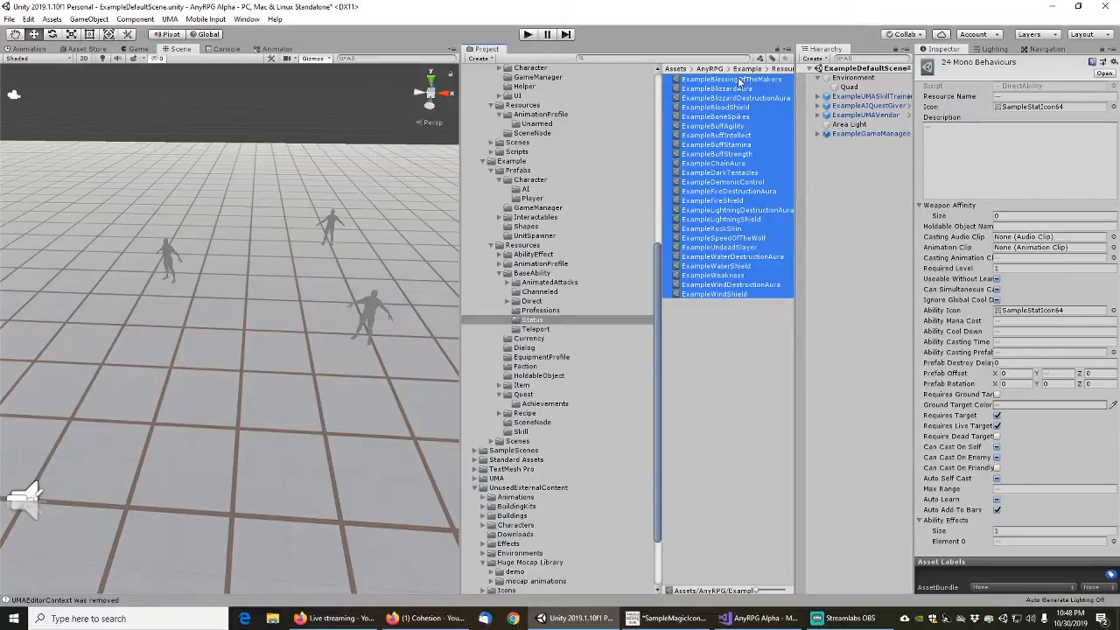
ctrl+click(728, 117)
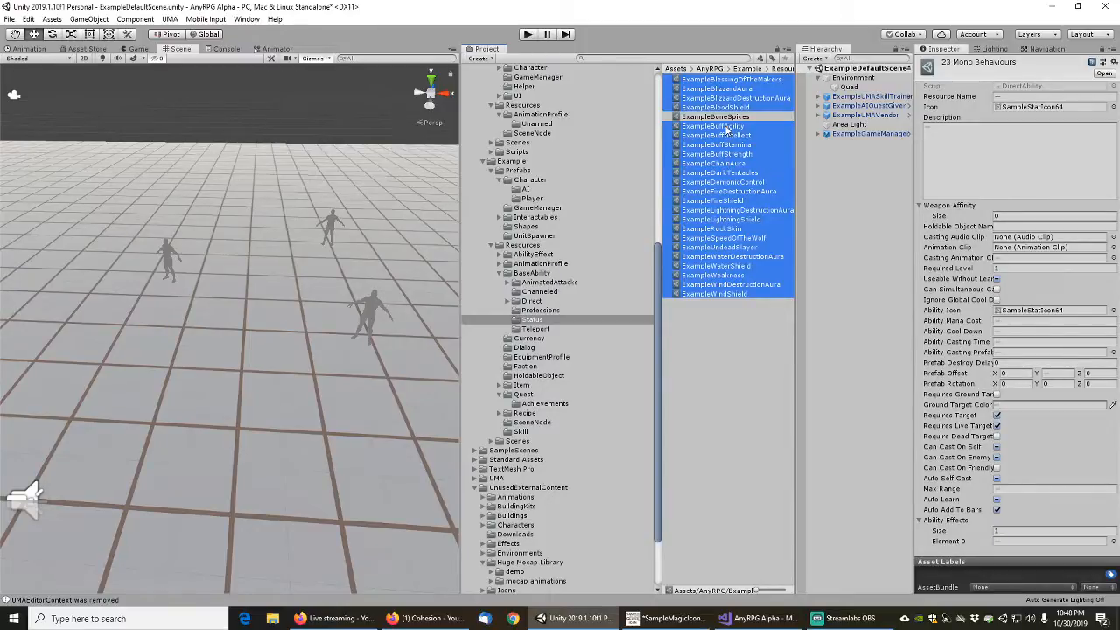
ctrl+click(728, 126)
ctrl+click(731, 136)
ctrl+click(735, 144)
ctrl+click(738, 154)
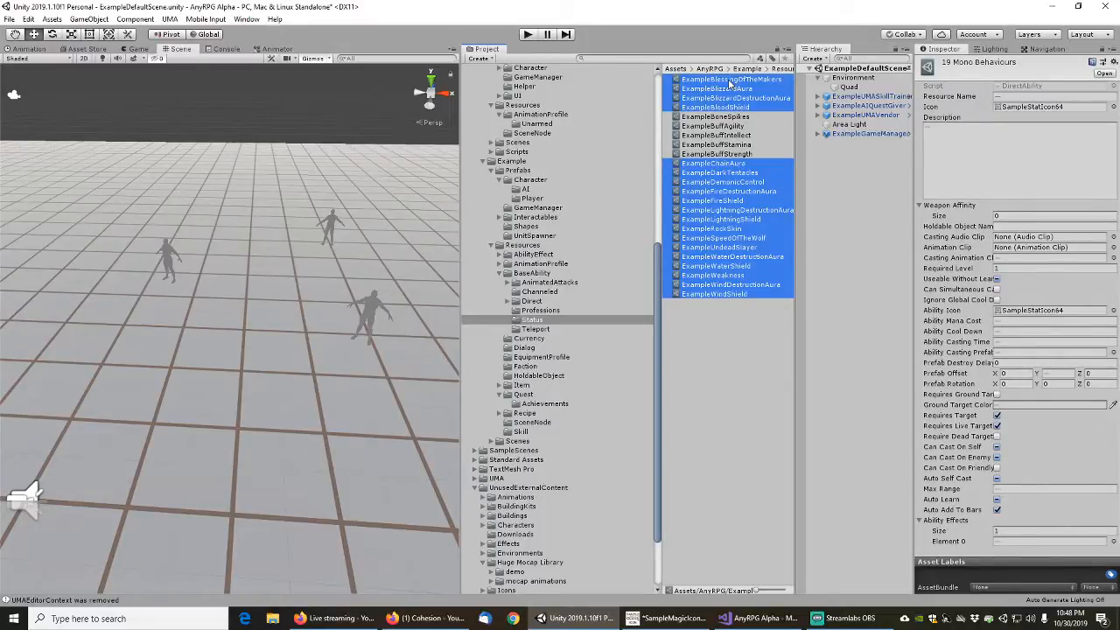
ctrl+click(730, 80)
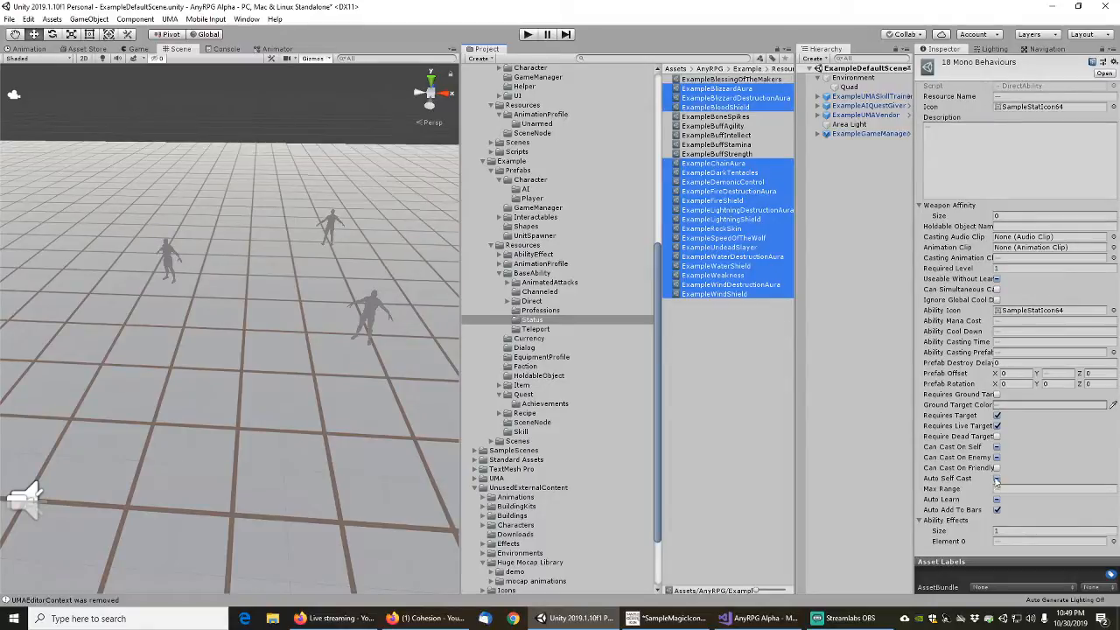
click(997, 499)
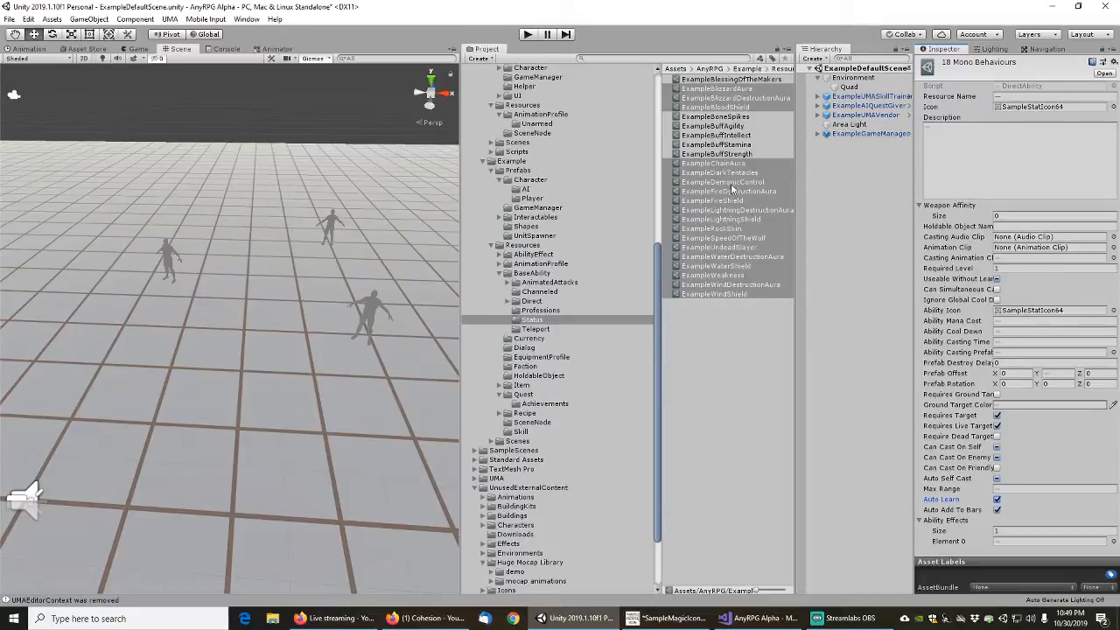
Turn off Auto Learn and Auto Add To Bars for the ExampleUndeadSlayer status ability
click(727, 248)
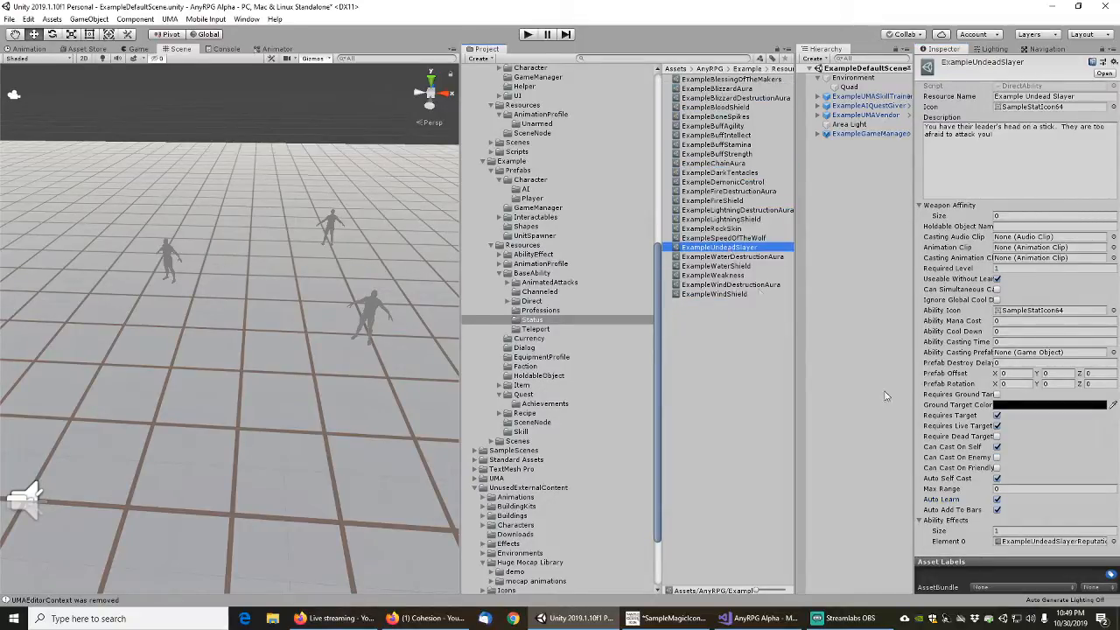
click(997, 500)
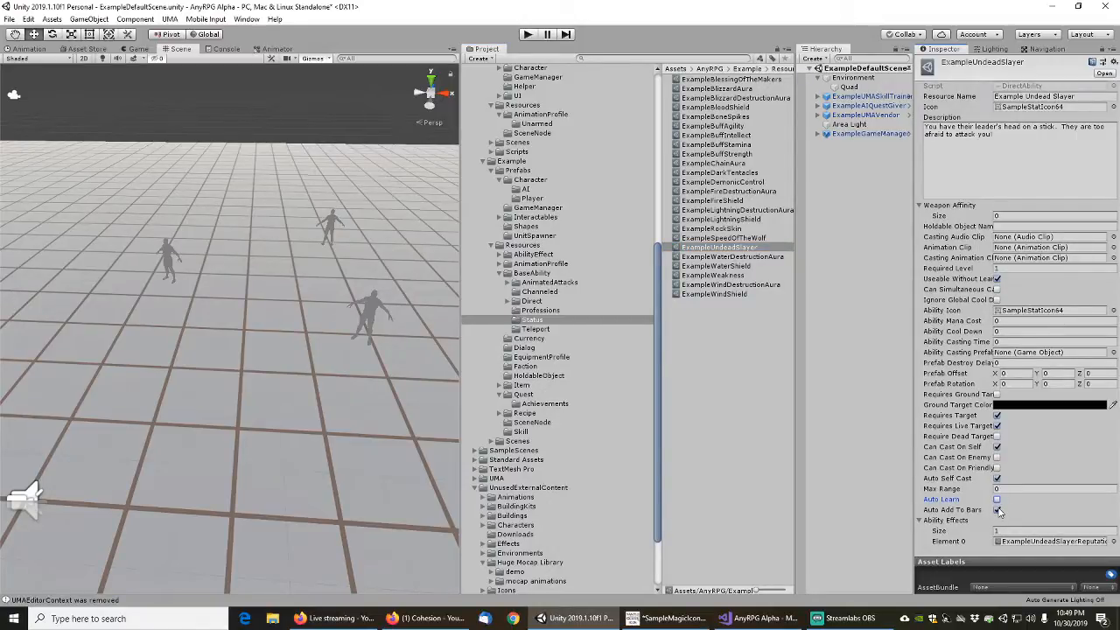
click(997, 509)
Check the contents of the Teleport folder, collapse the BaseAbility folder and save the scene
click(577, 332)
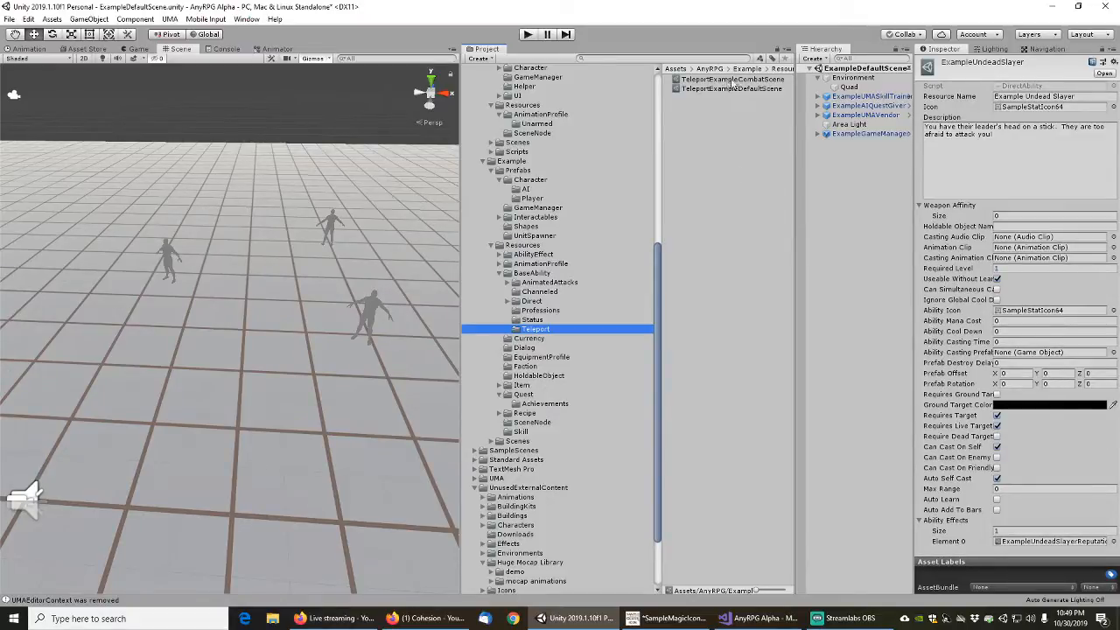
click(500, 273)
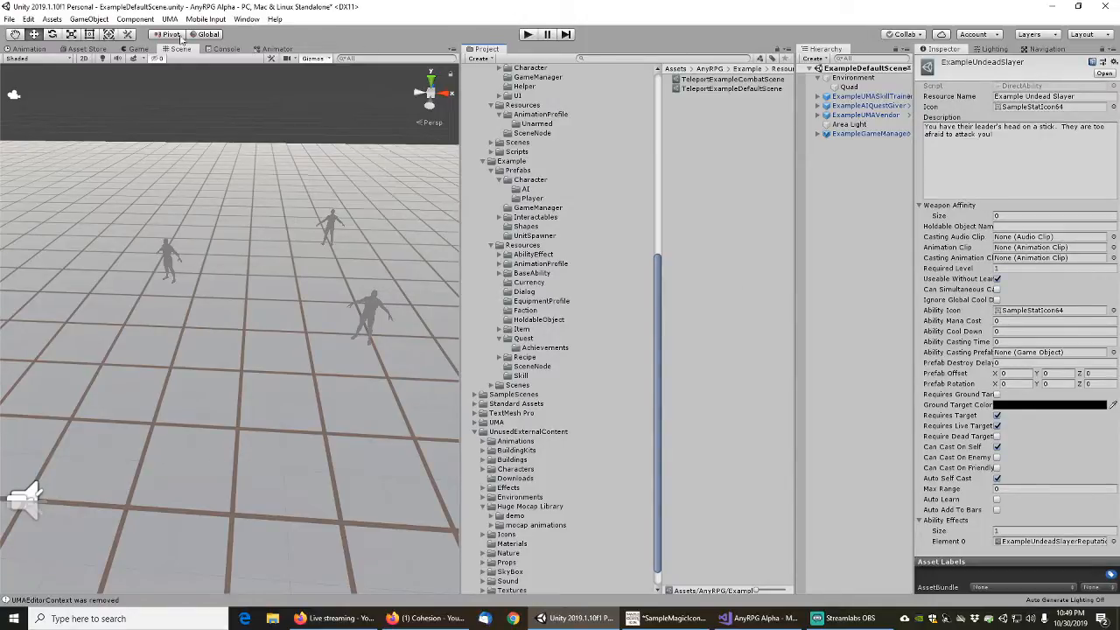
click(9, 18)
click(35, 62)
Delete ExampleGameManager from ExampleDefaultScene and save the scene
click(864, 133)
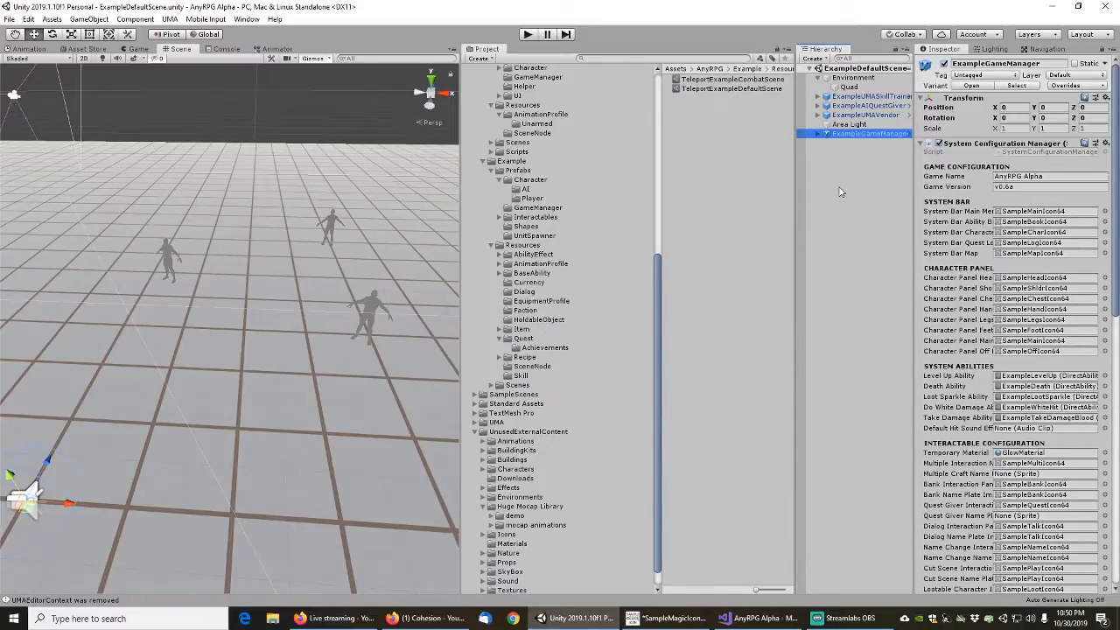
key(Delete)
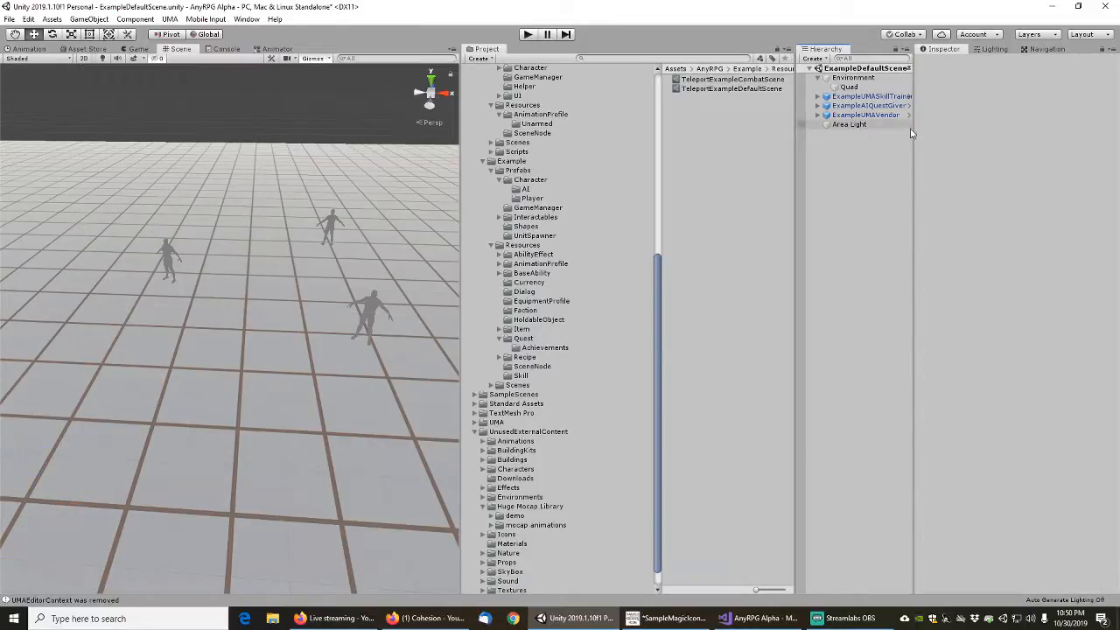
drag(913, 133, 949, 140)
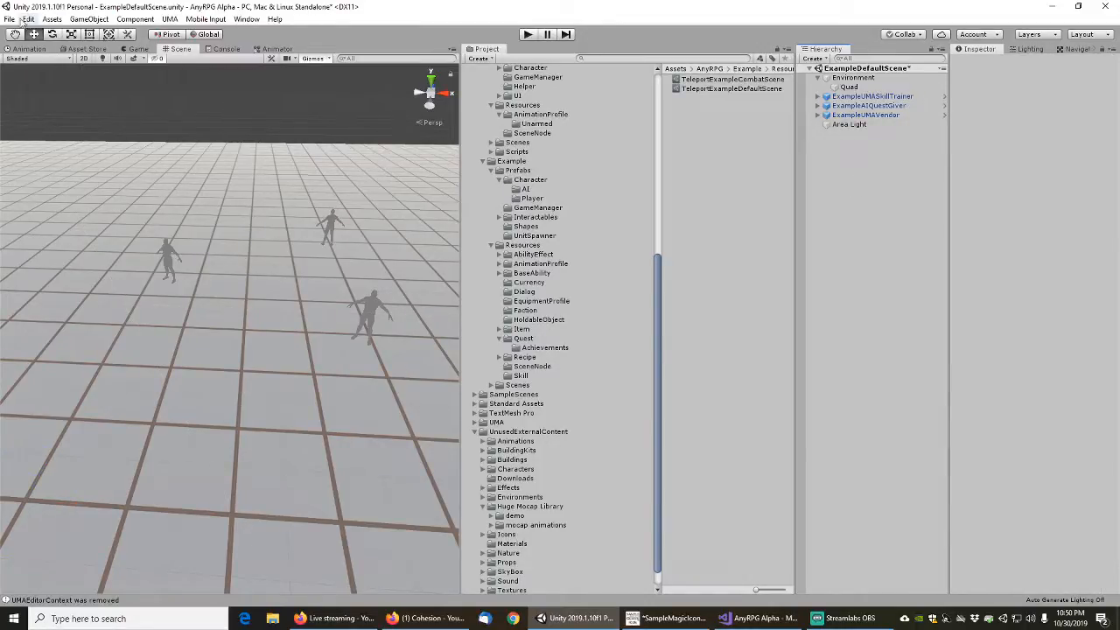
click(16, 19)
click(26, 61)
Search the project assets for "exampleload" and open the ExampleLoadGameManager scene
click(657, 272)
drag(657, 262, 656, 85)
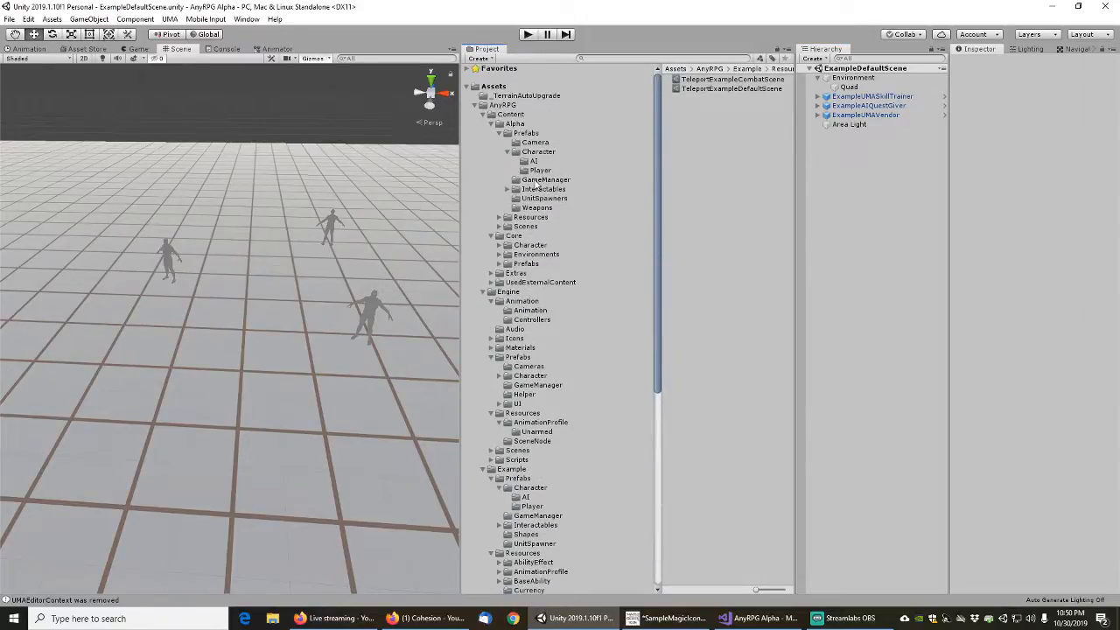
click(475, 105)
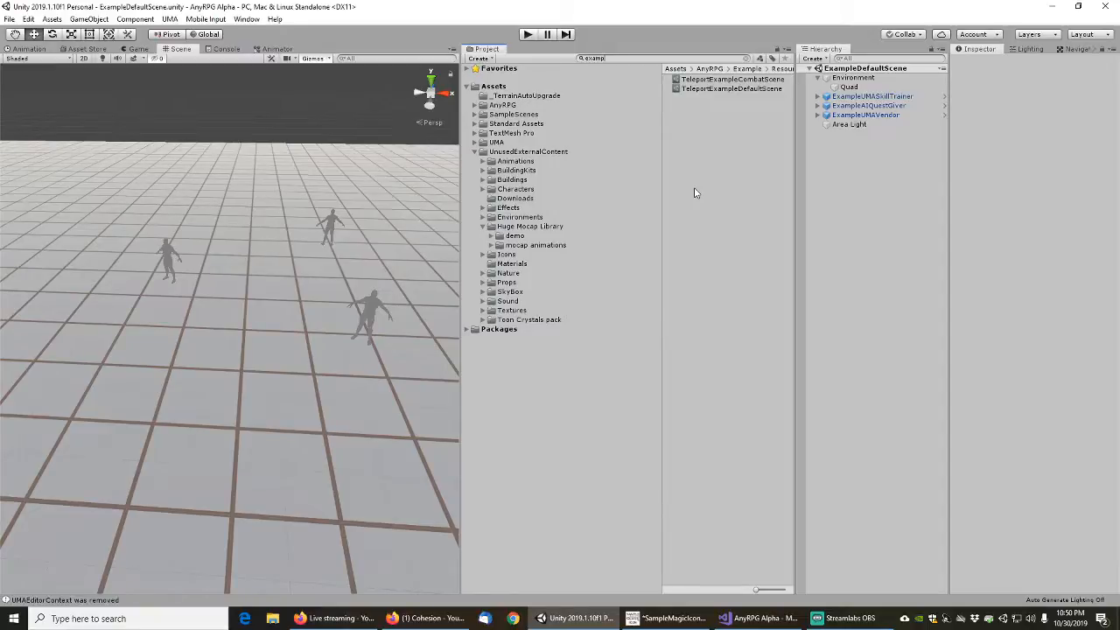
text(load)
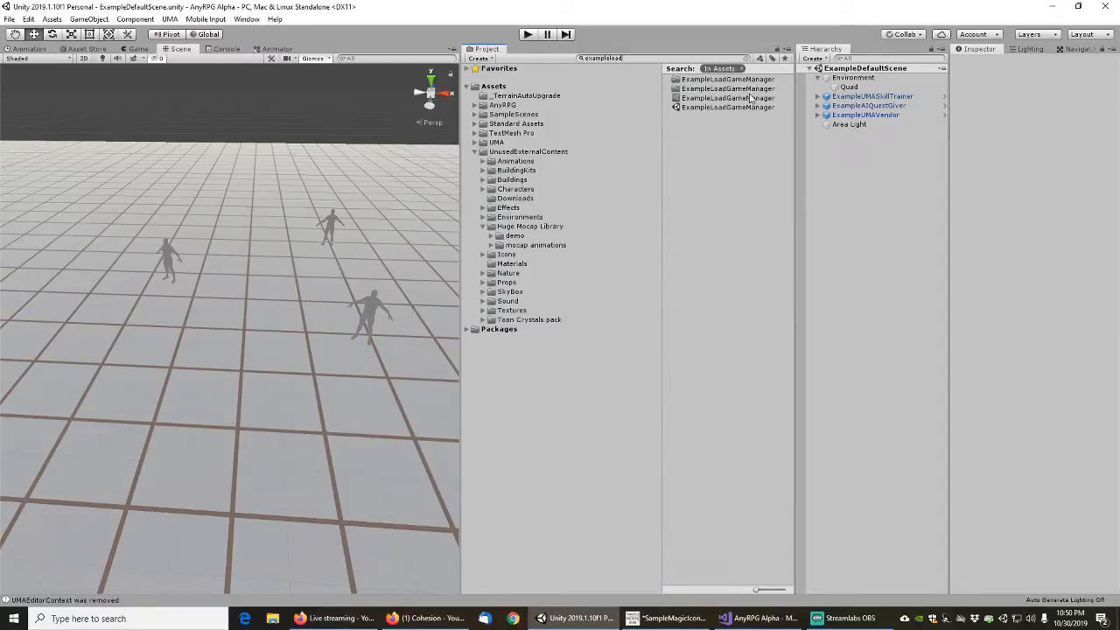
double_click(715, 108)
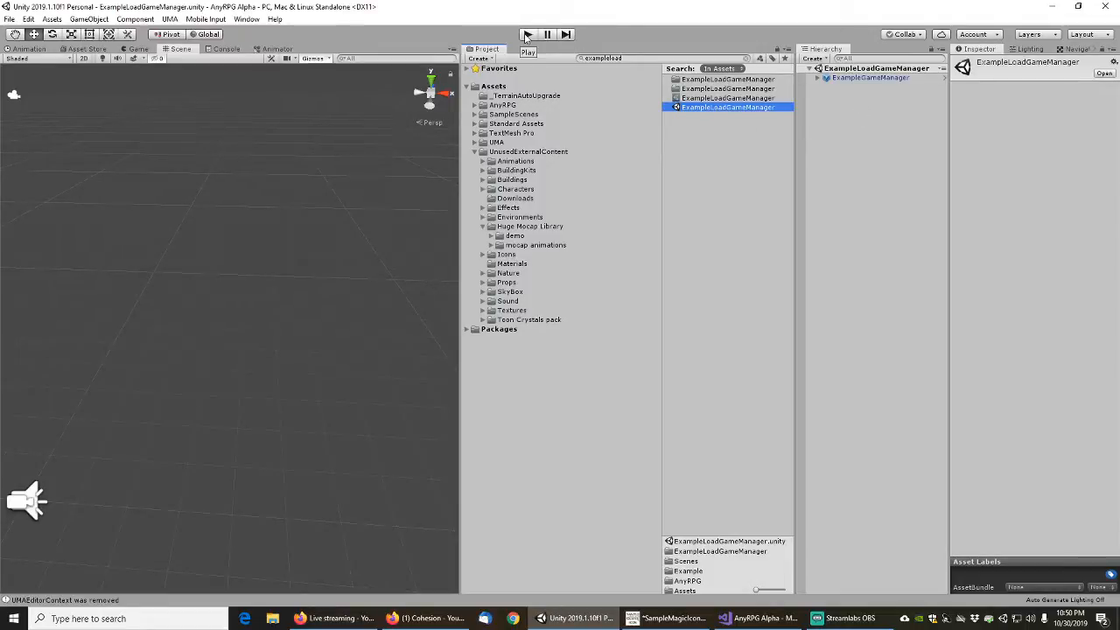
Glance at the code in Visual Studio, return to Unity and run the game from the ExampleLoadGameManager scene
click(753, 618)
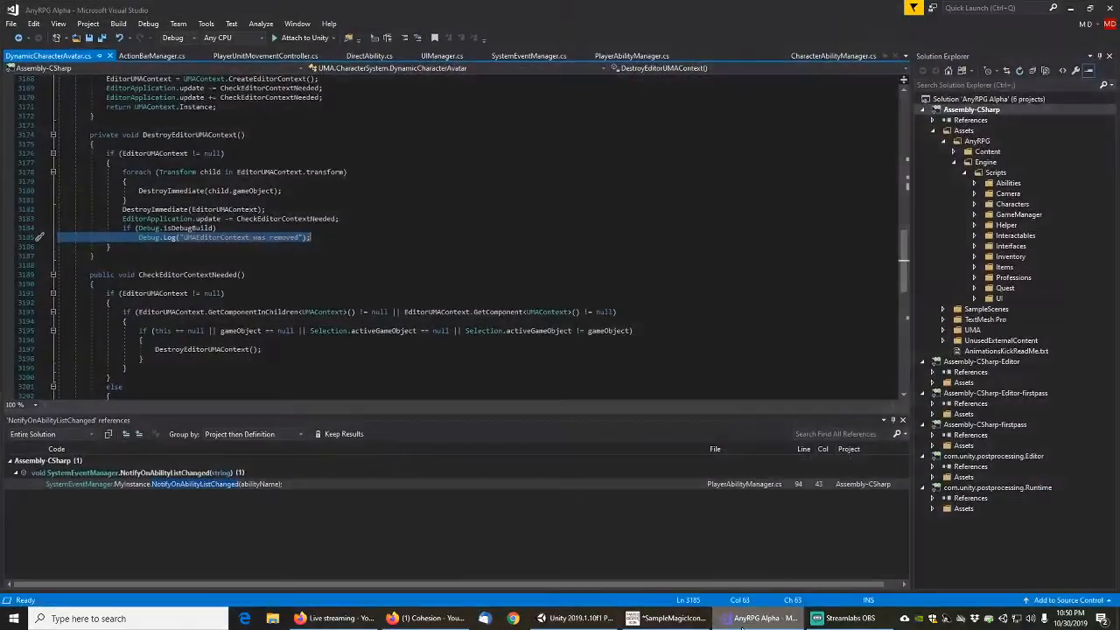
click(754, 618)
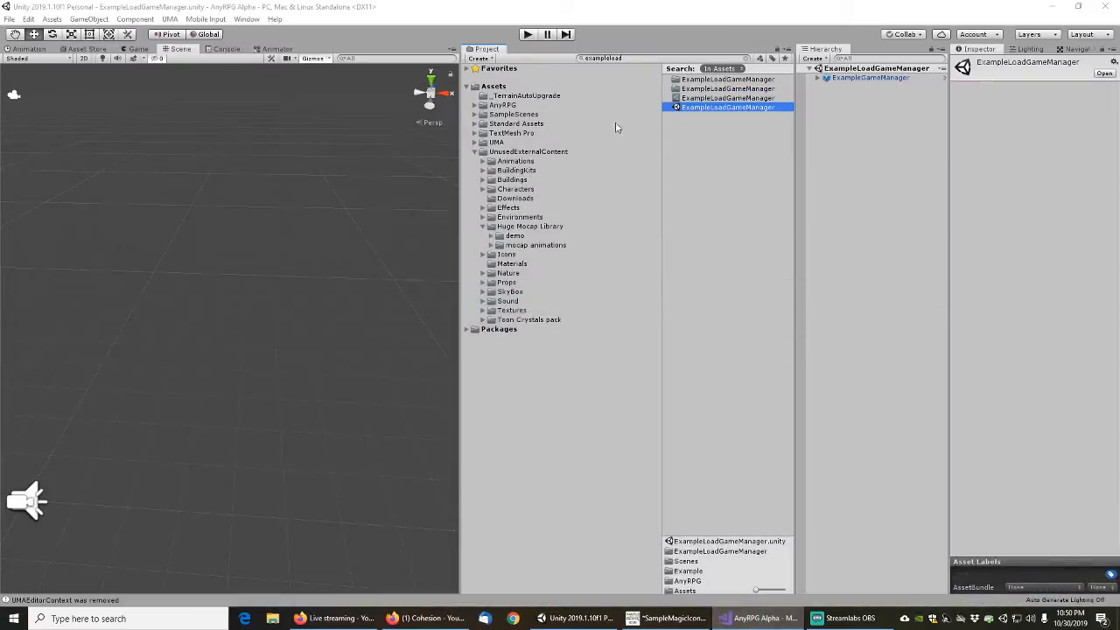
click(529, 35)
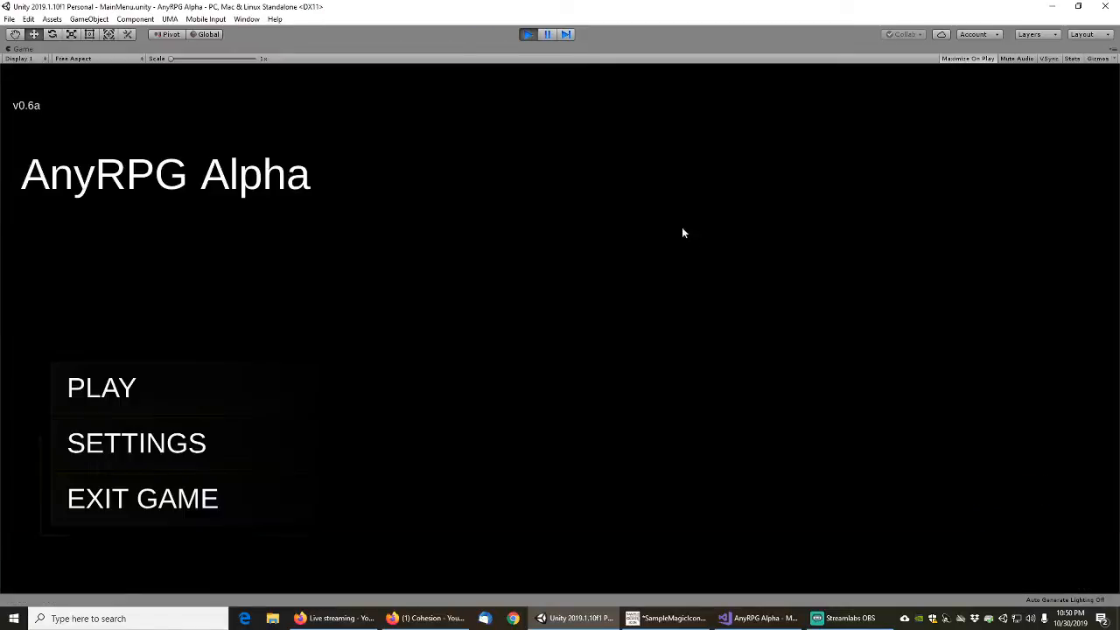
Open Git Bash, place its window over the running game and enlarge it
click(14, 619)
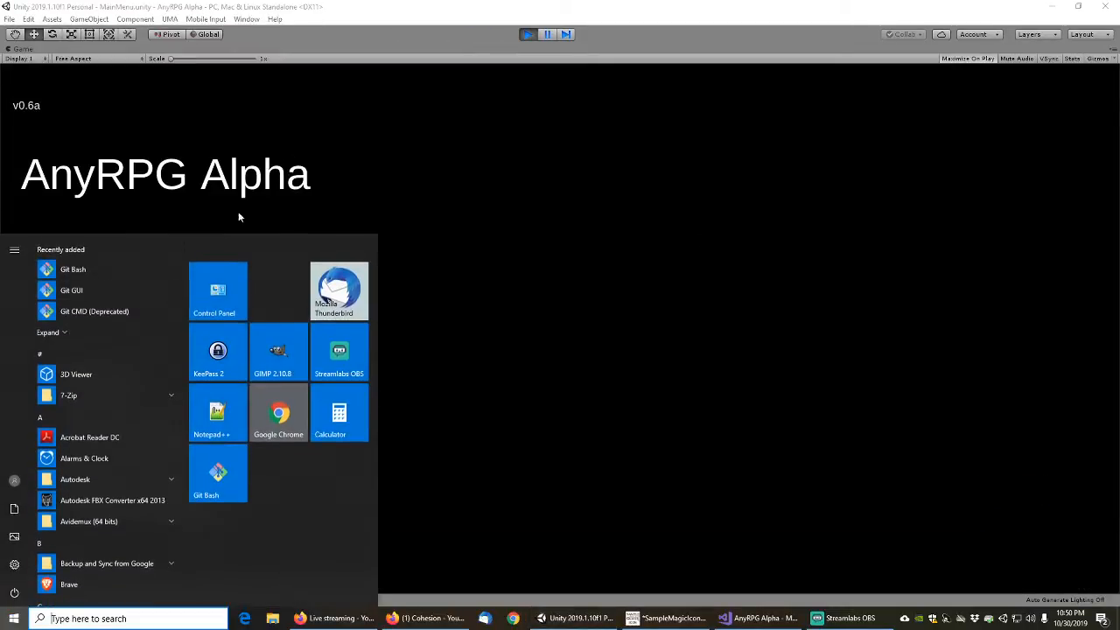
click(79, 269)
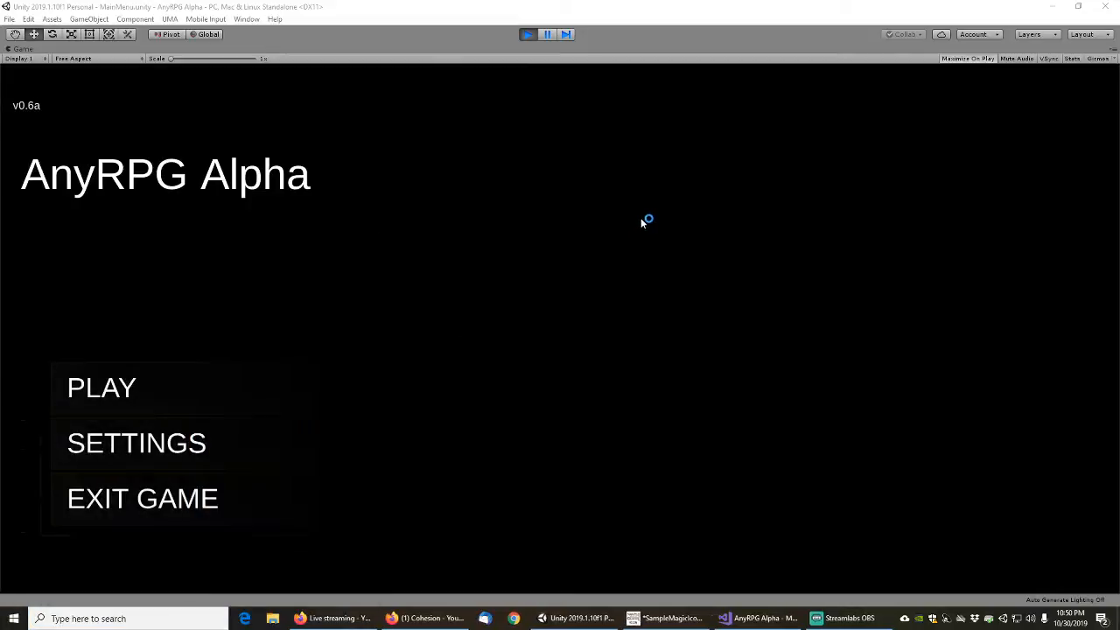
drag(350, 146, 573, 128)
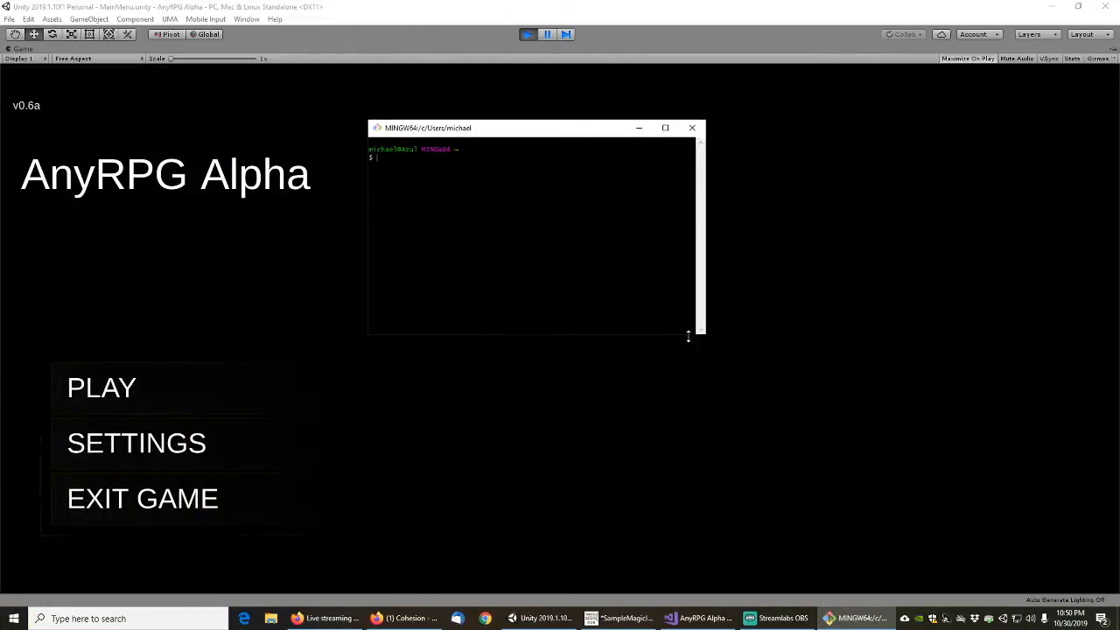
drag(707, 336, 889, 456)
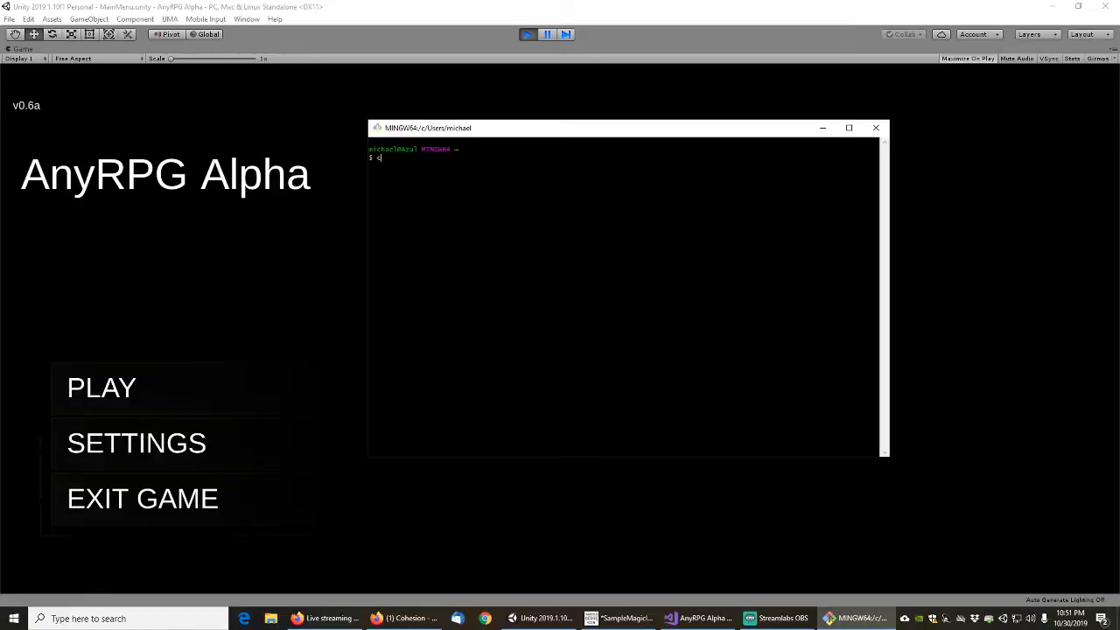
Change the terminal's working directory to Documents
text(cd do)
key(Tab)
key(Return)
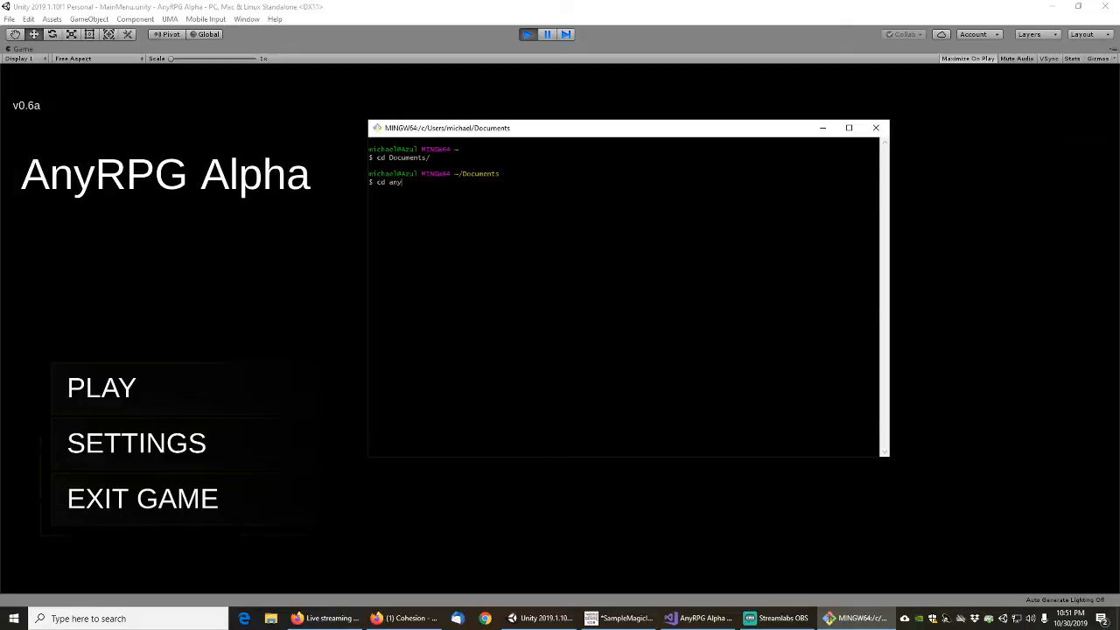
Try to change directly into the AnyRPG project directory under Unity Projects
key(Tab)
text(any)
key(Tab)
key(Return)
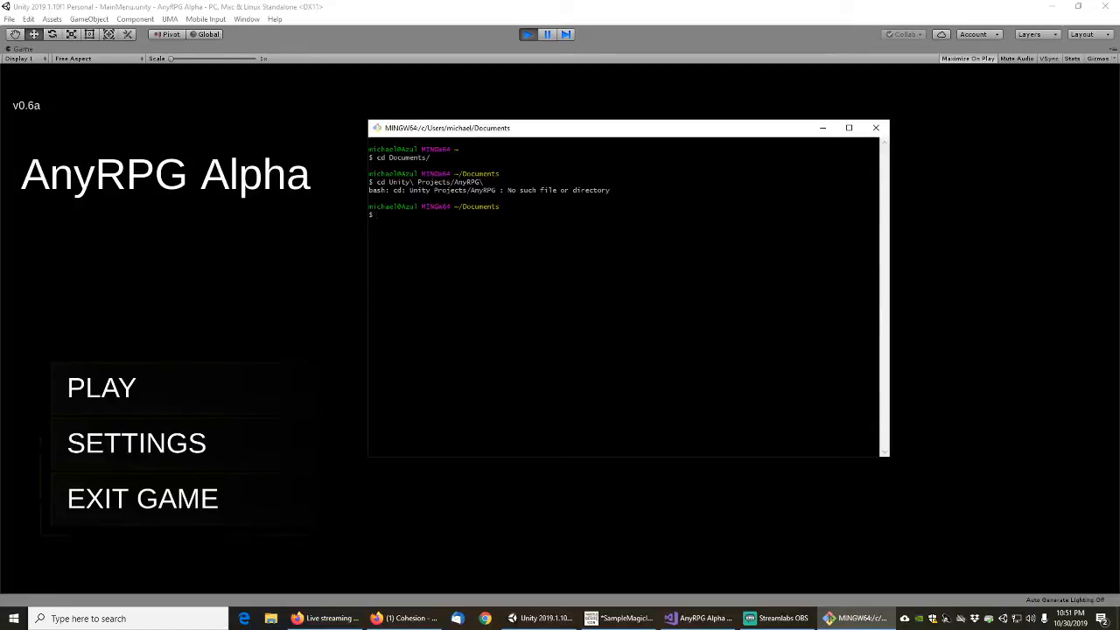
Change into Unity Projects and its AnyRPG Alpha directory, and list all its contents with ls -al
text(cd U)
key(Tab)
key(Return)
text(cd )
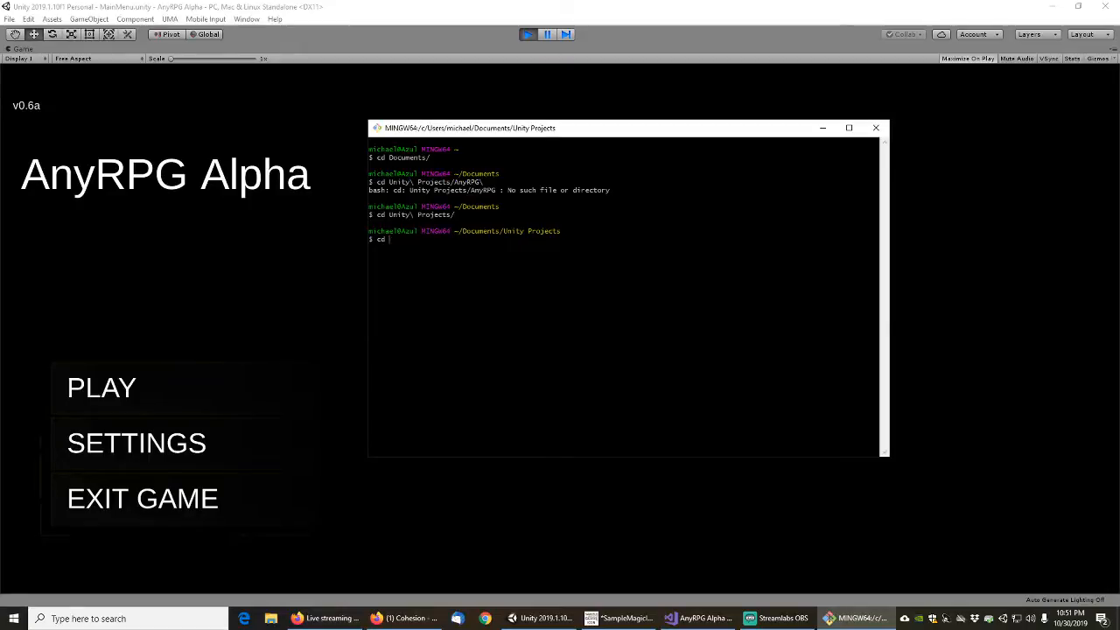
text(any)
key(Tab)
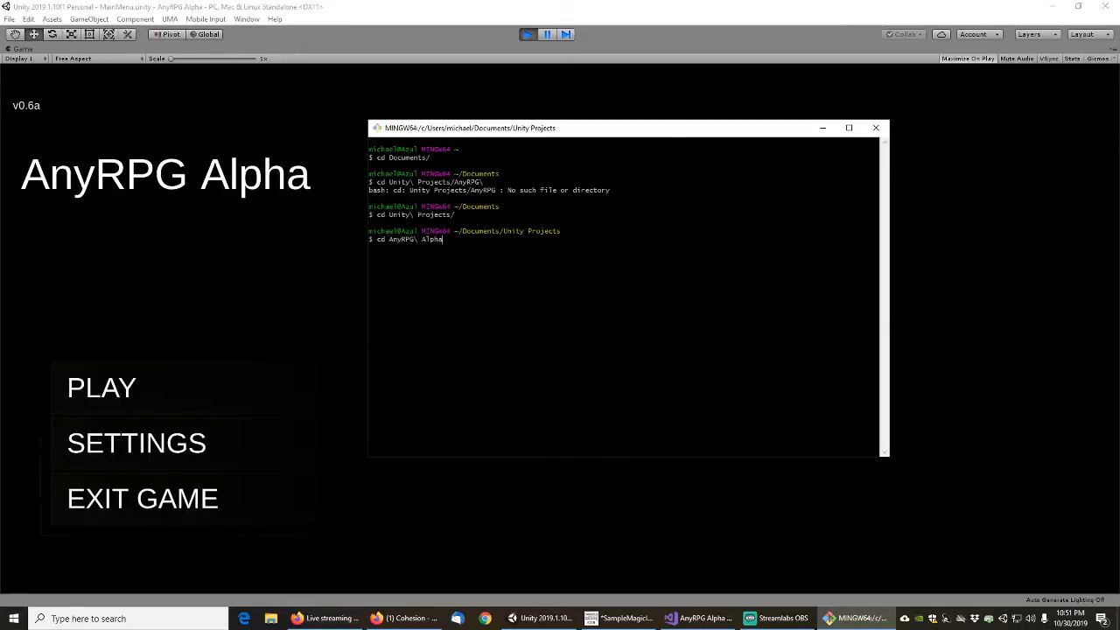
key(Return)
text(ls -al)
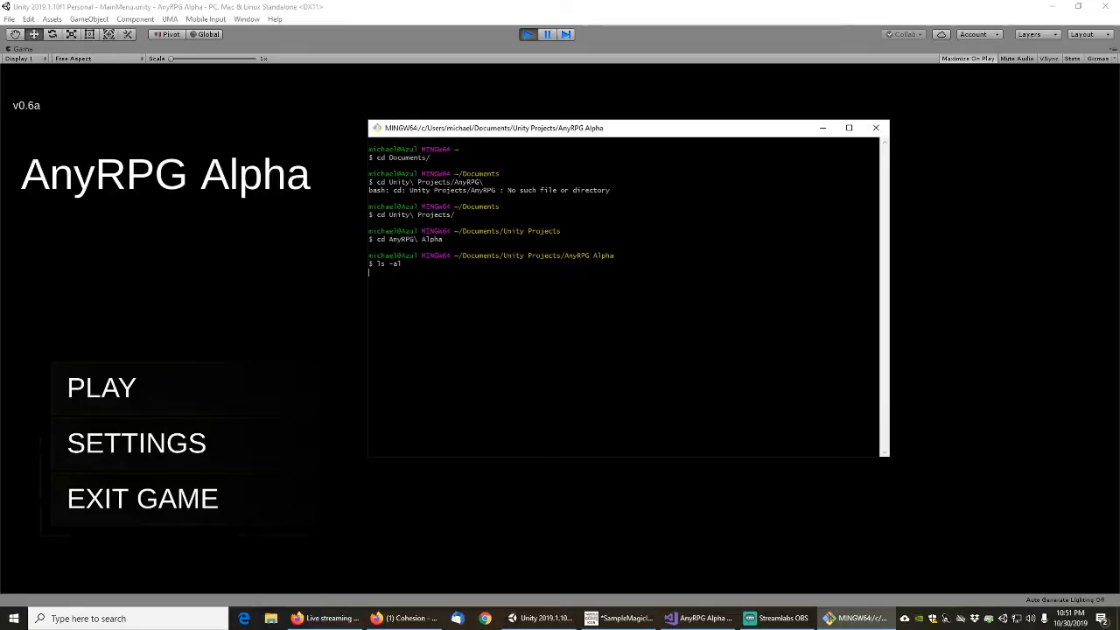
key(Return)
Change the terminal's working directory one level at a time to assets/anyrpg/engine/scripts
text(cd assets)
key(Return)
text(c)
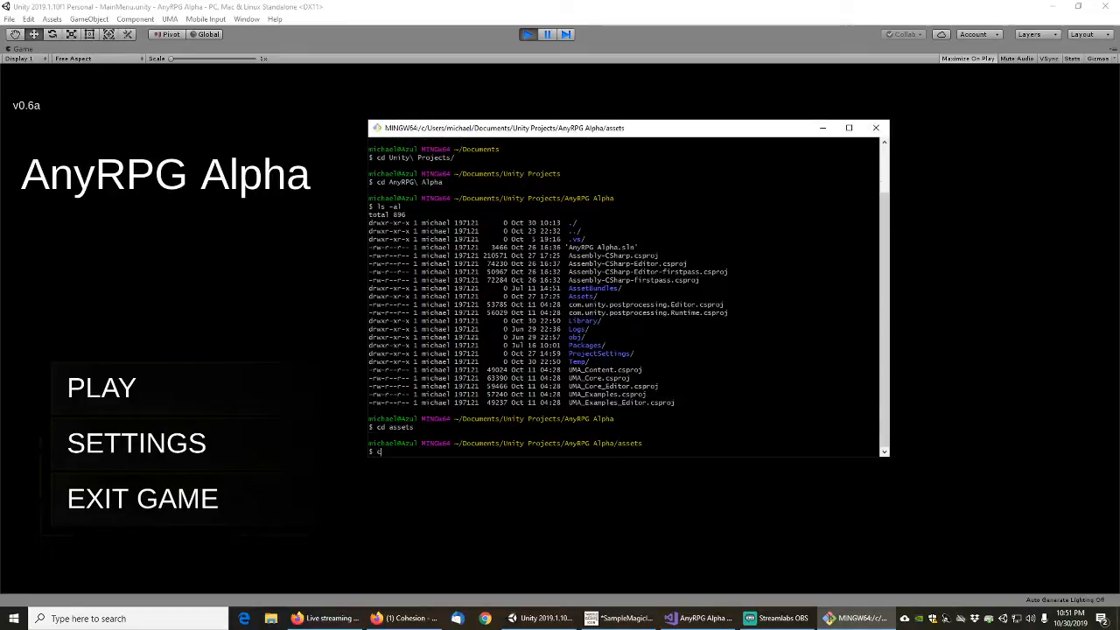
text(d anyrpg)
key(Return)
text(cd en)
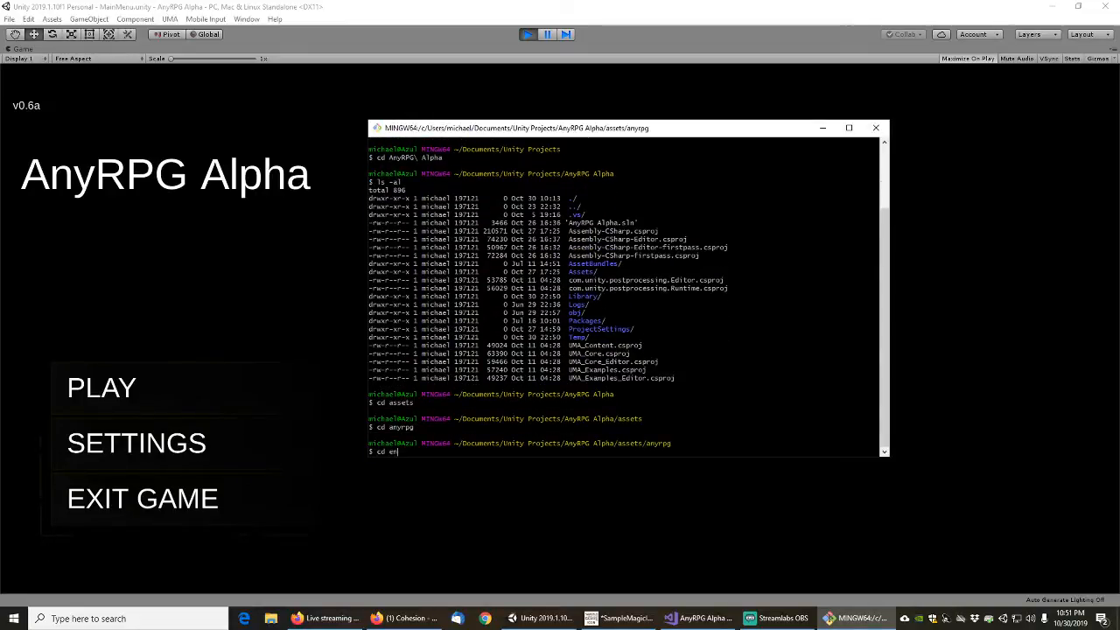
text(gine)
key(Return)
text(cd scripts)
key(Return)
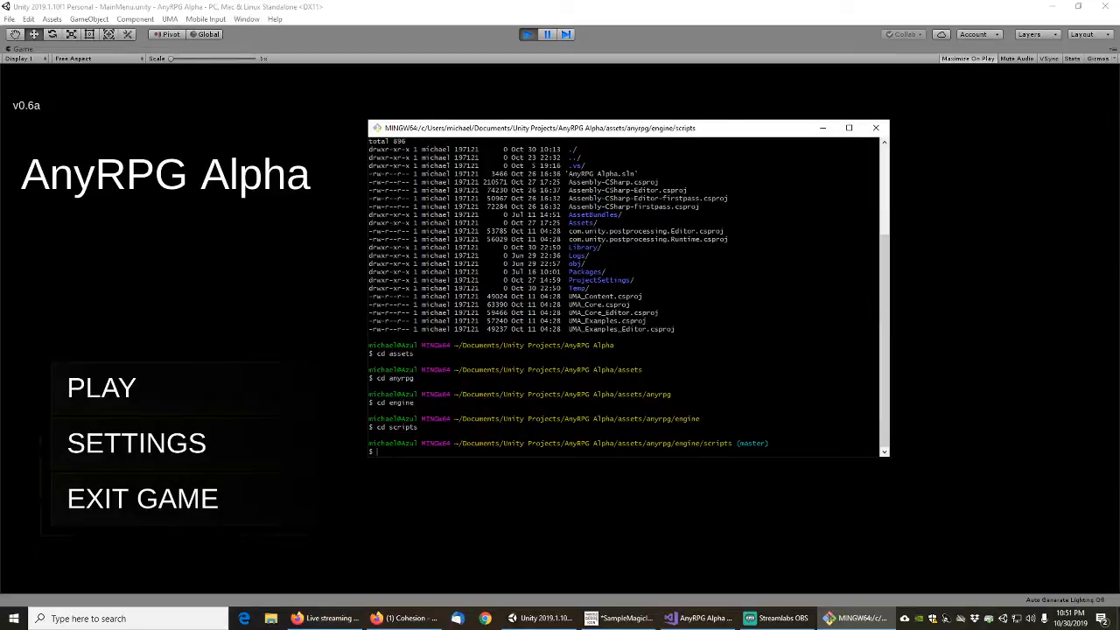
Check the scripts repository's git status and stage all changes with git add -A
text(git status)
key(Return)
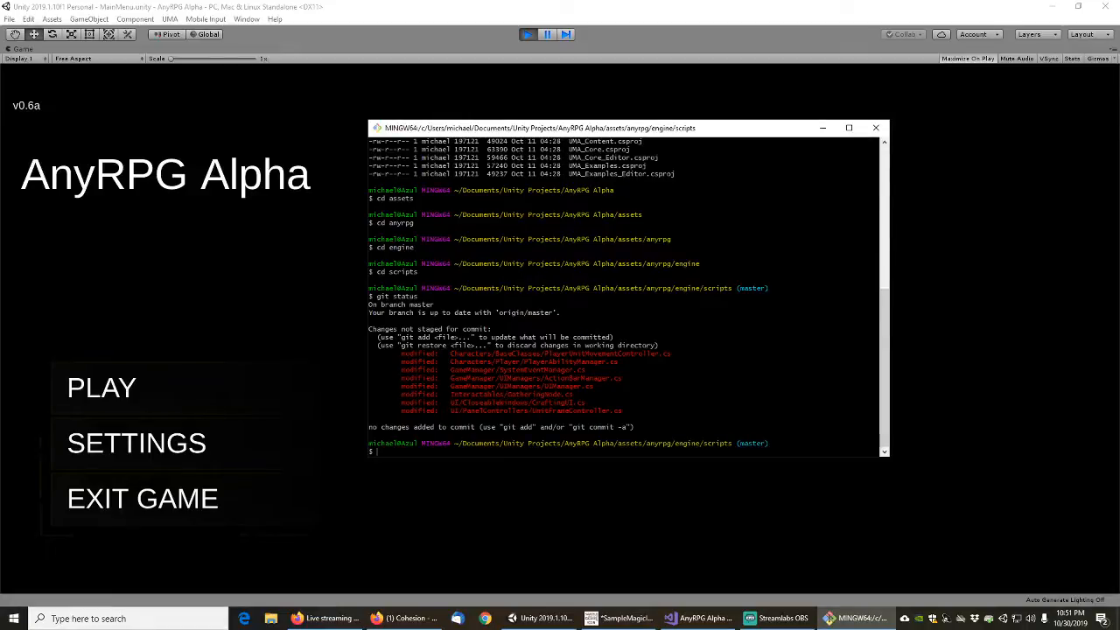
text(git add -A .)
key(Return)
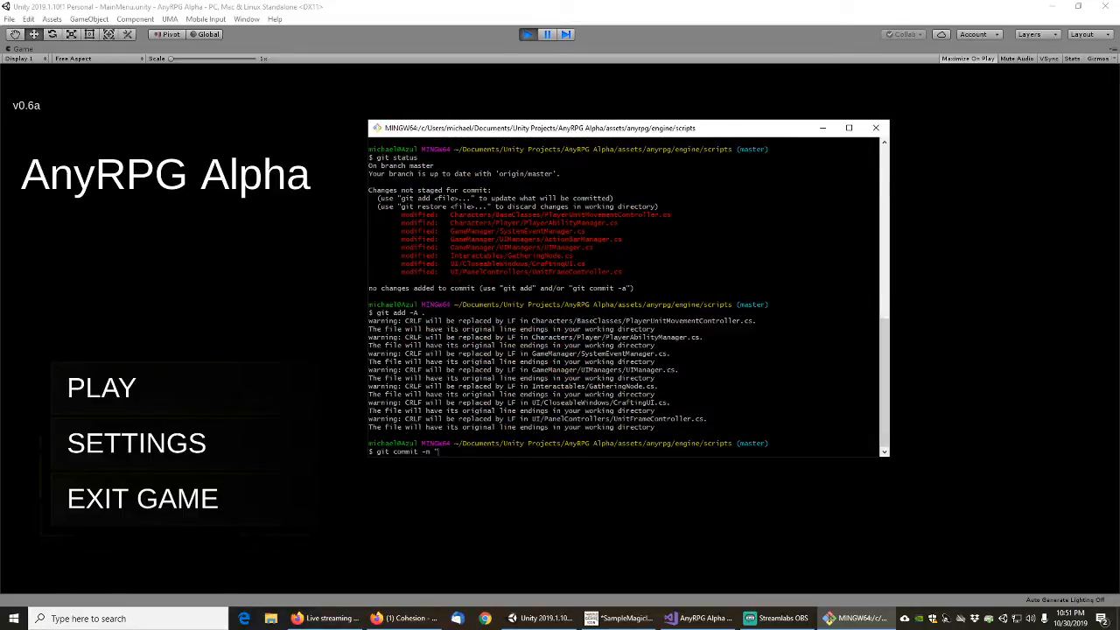
Commit the staged changes with the message "fixed bug where spells weren't going on bars with UMA unit on spawn"
text(git commit -m "Fixed bug where spells weren't going on bars)
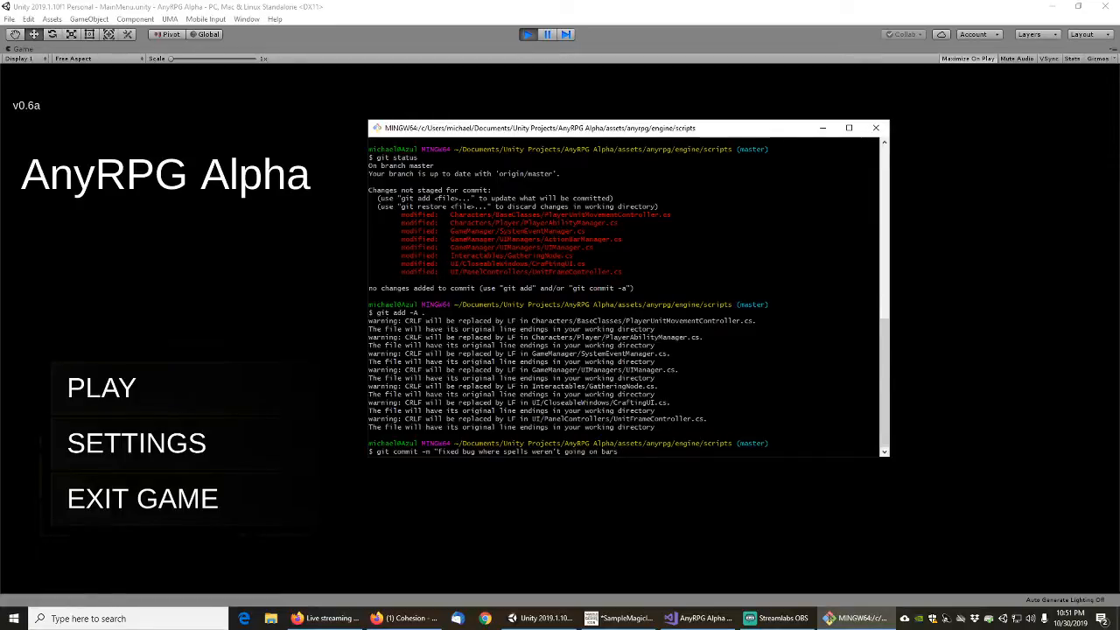
text( with)
text(unit on spawn")
key(Return)
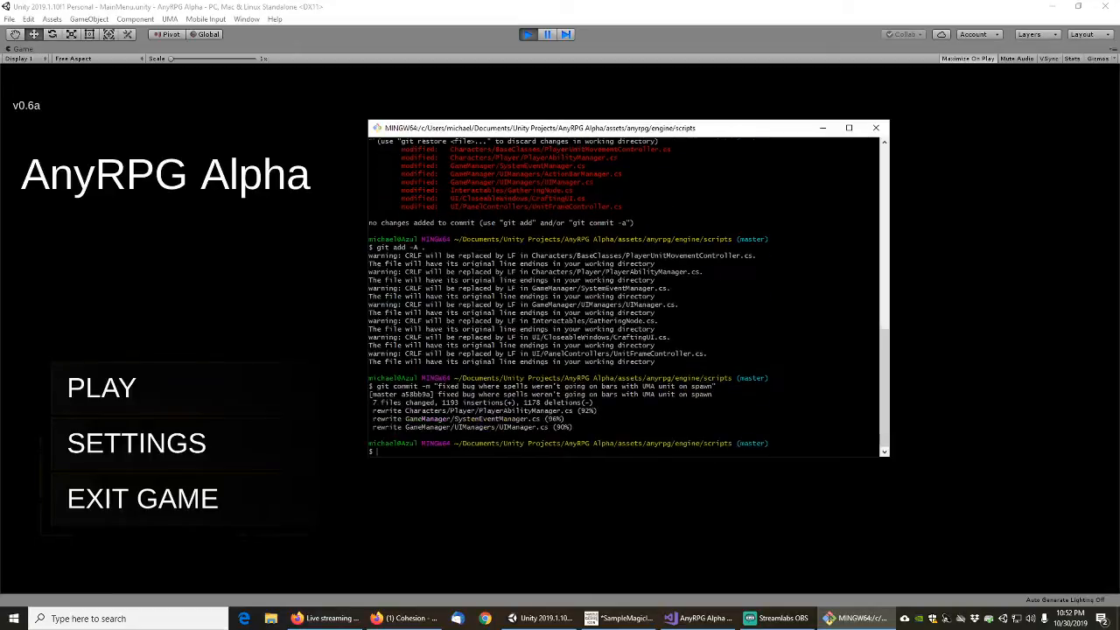
Push the commit to the remote repository with git push and exit the terminal session
text(git push)
key(Return)
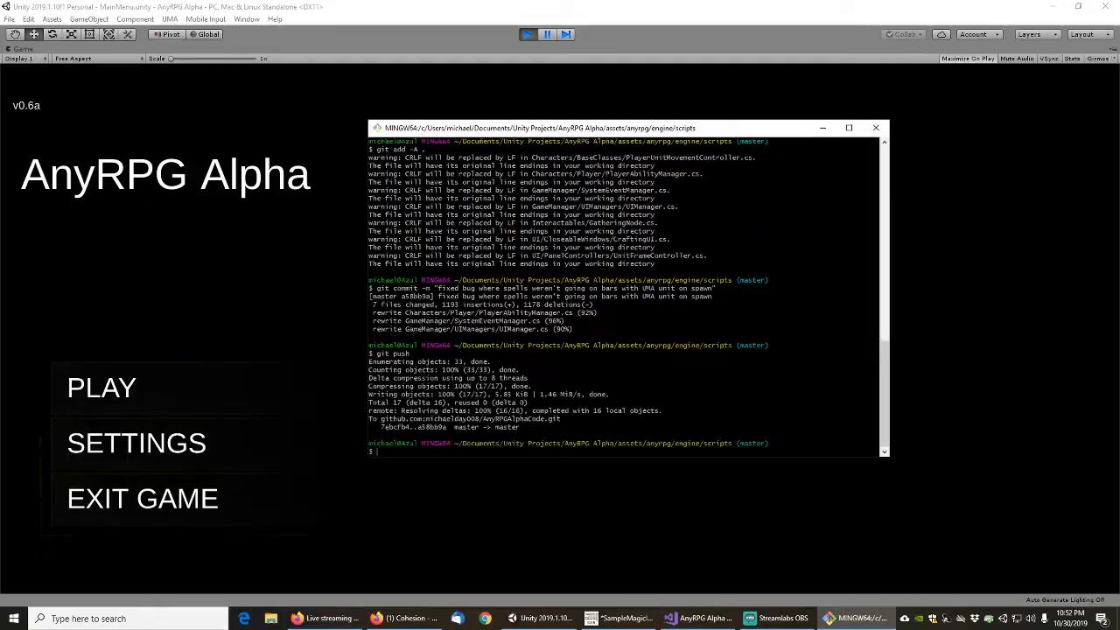
text(exit)
key(Return)
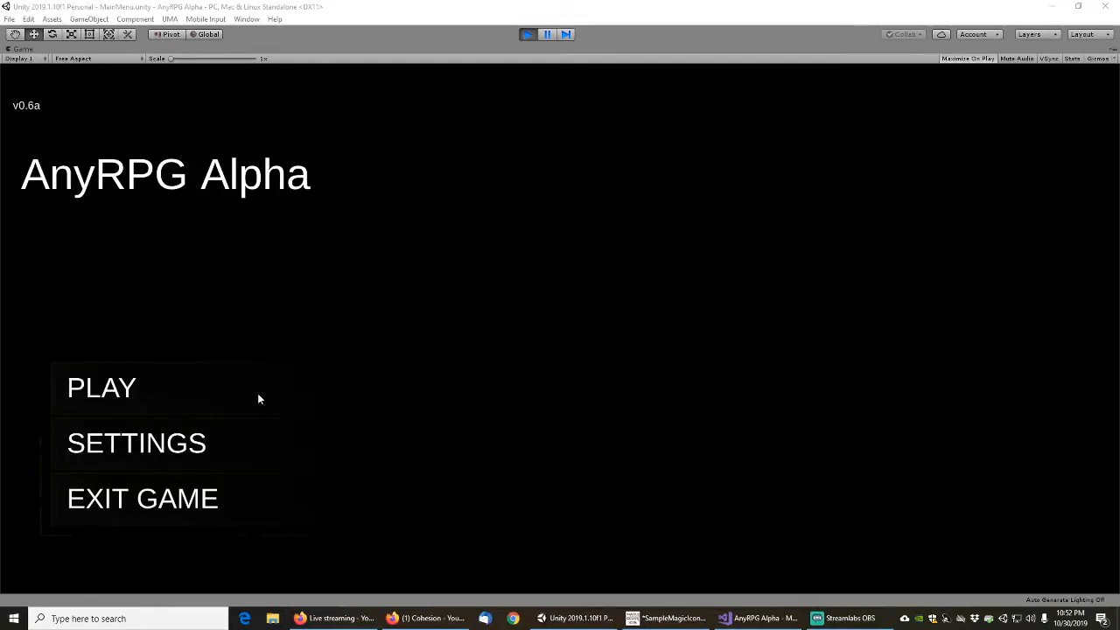
Start a new game from the AnyRPG Alpha main menu
click(128, 392)
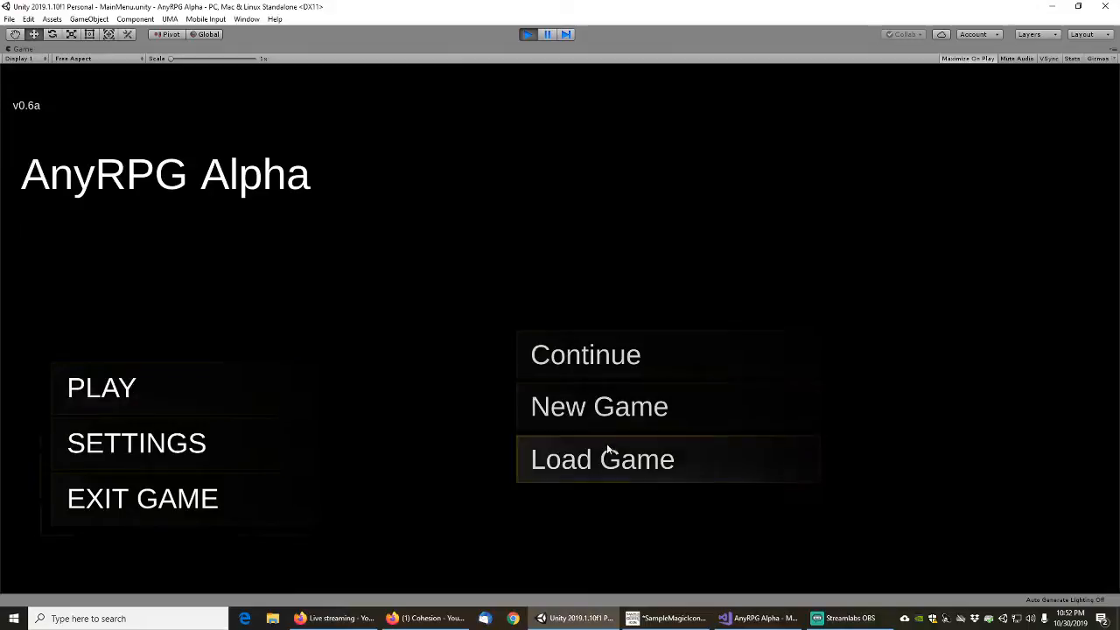
click(585, 414)
click(673, 387)
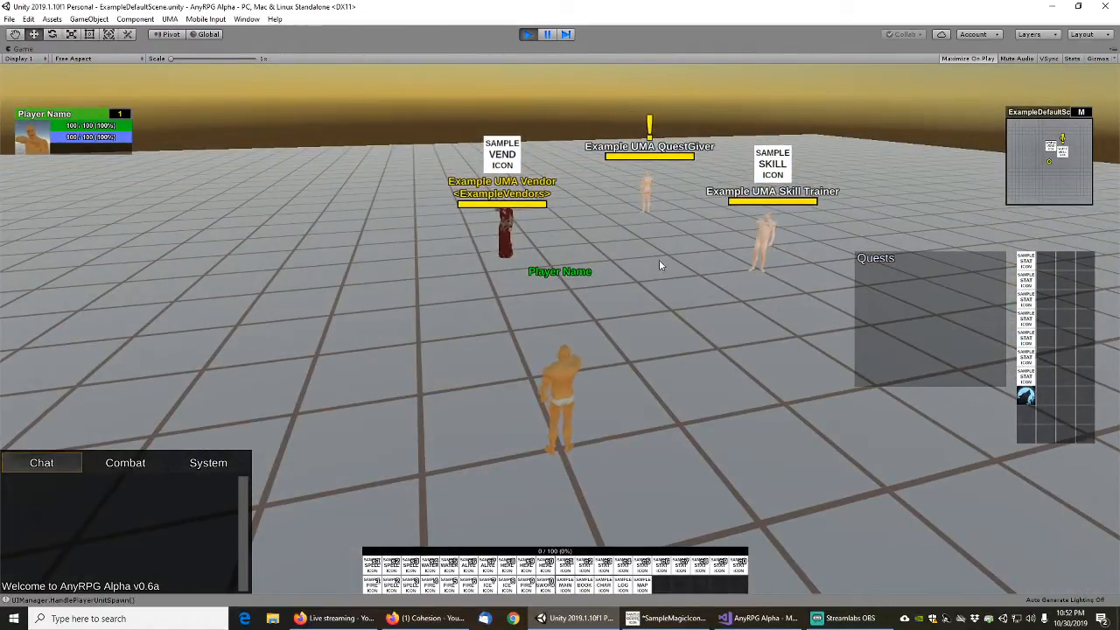
Cast Speed Of The Wolf on the player character and run up to the Example UMA Skill Trainer
drag(660, 261, 602, 315)
scroll(594, 317, up, 1)
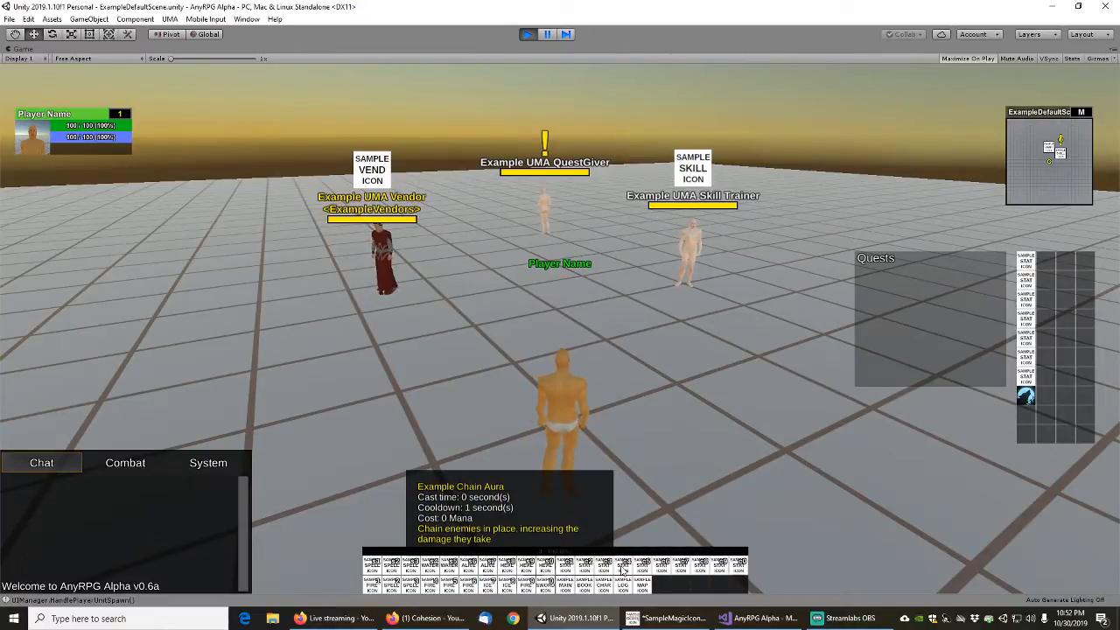
click(1028, 395)
scroll(667, 412, down, 3)
key(w)
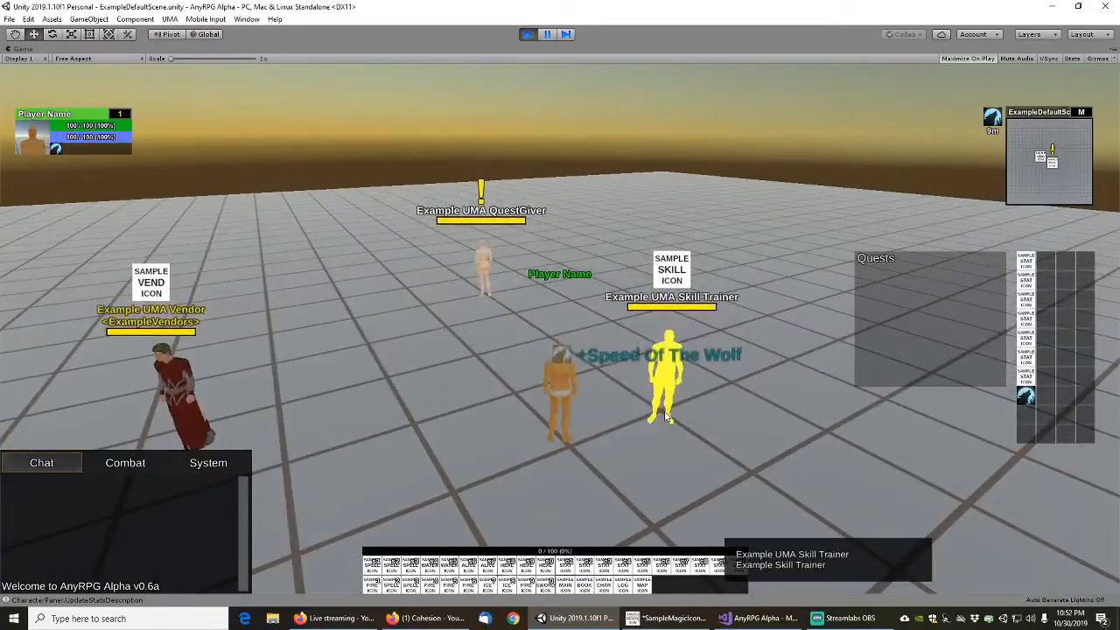
key(s)
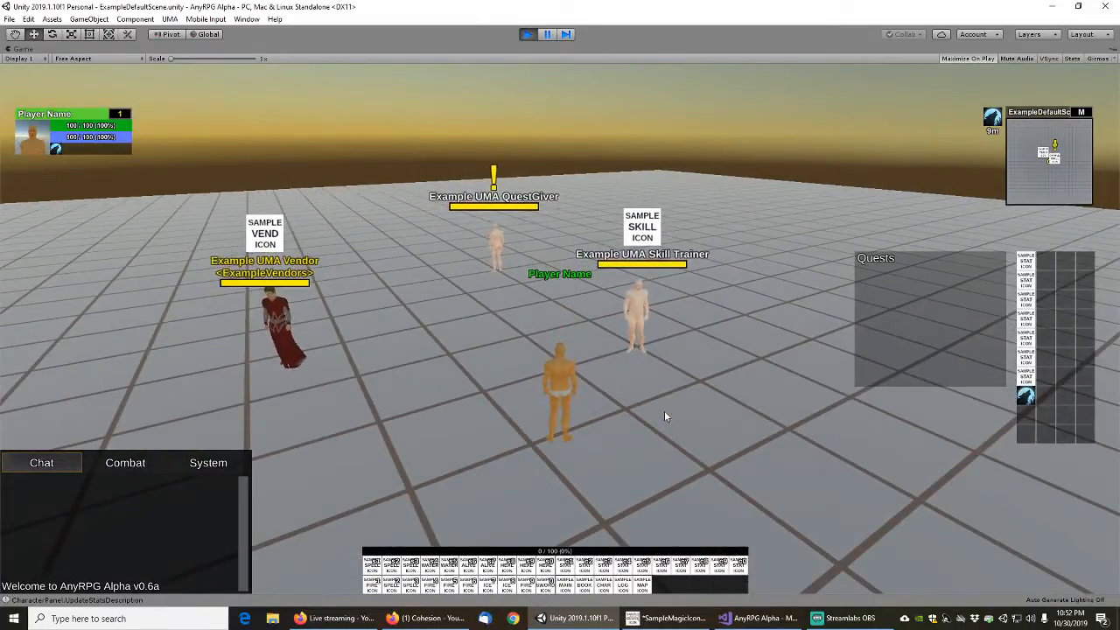
key(w)
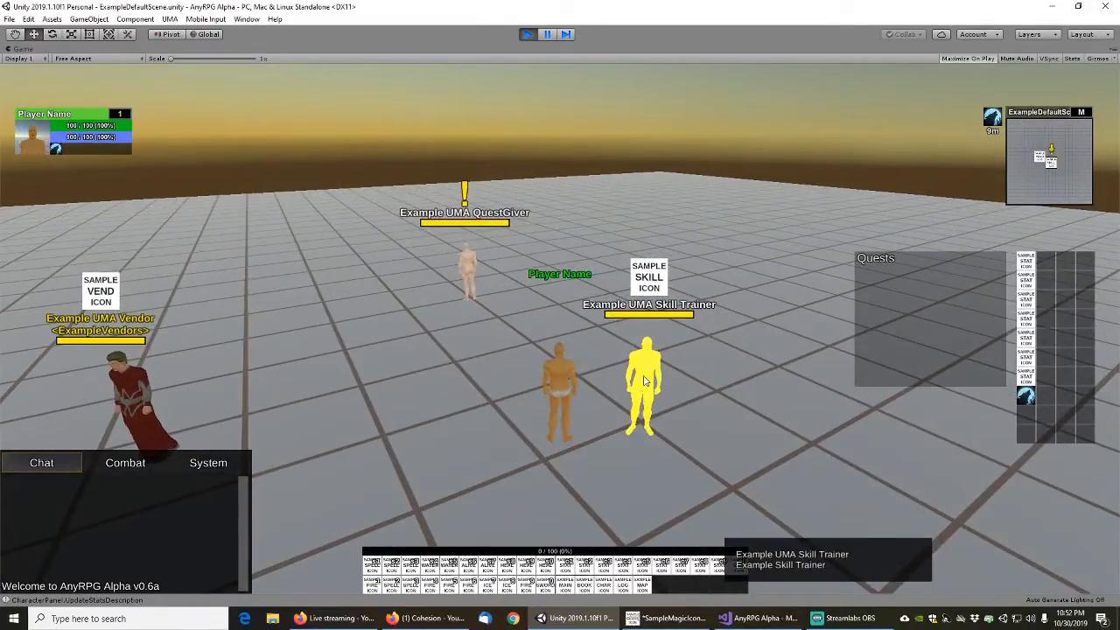
Talk to the Example UMA Skill Trainer and learn every offered skill, starting with Example Alchemy
right_click(644, 381)
drag(325, 157, 410, 160)
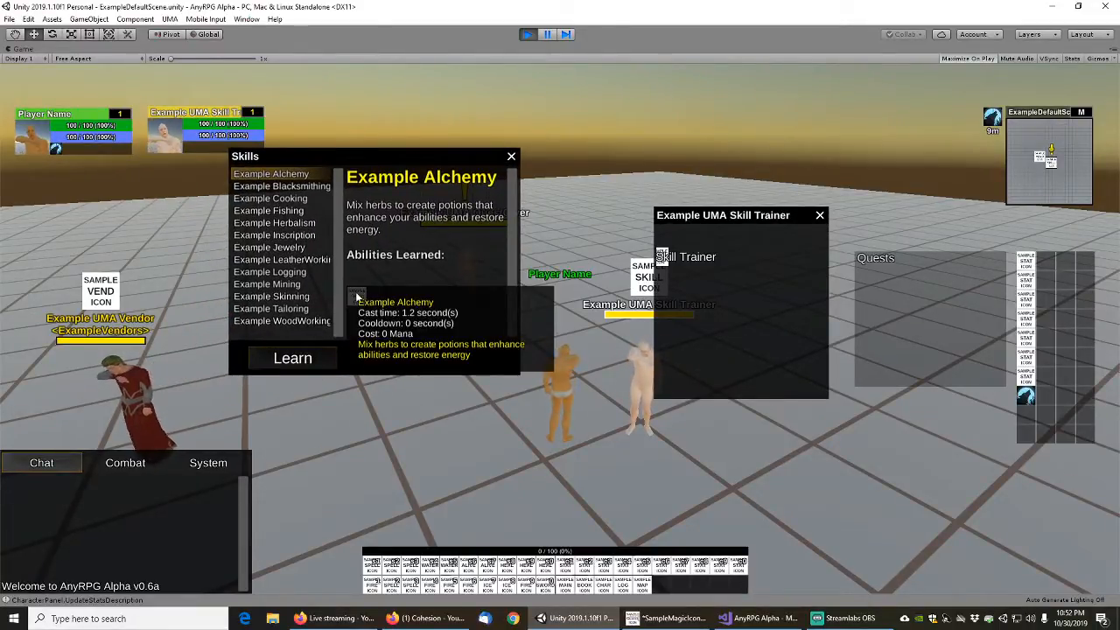
click(297, 188)
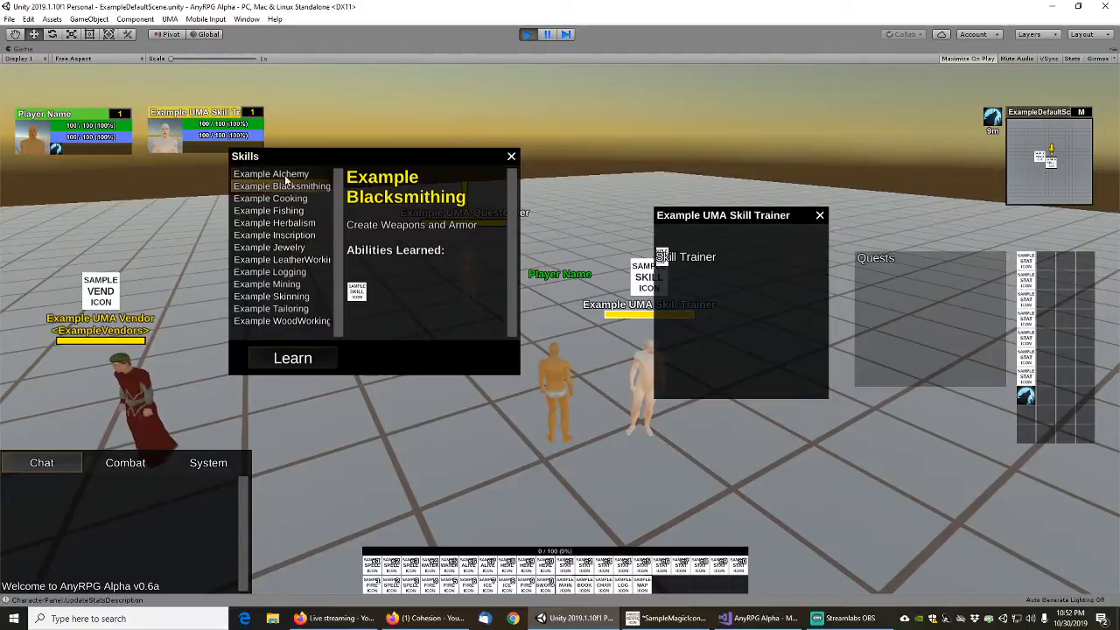
click(289, 175)
click(293, 359)
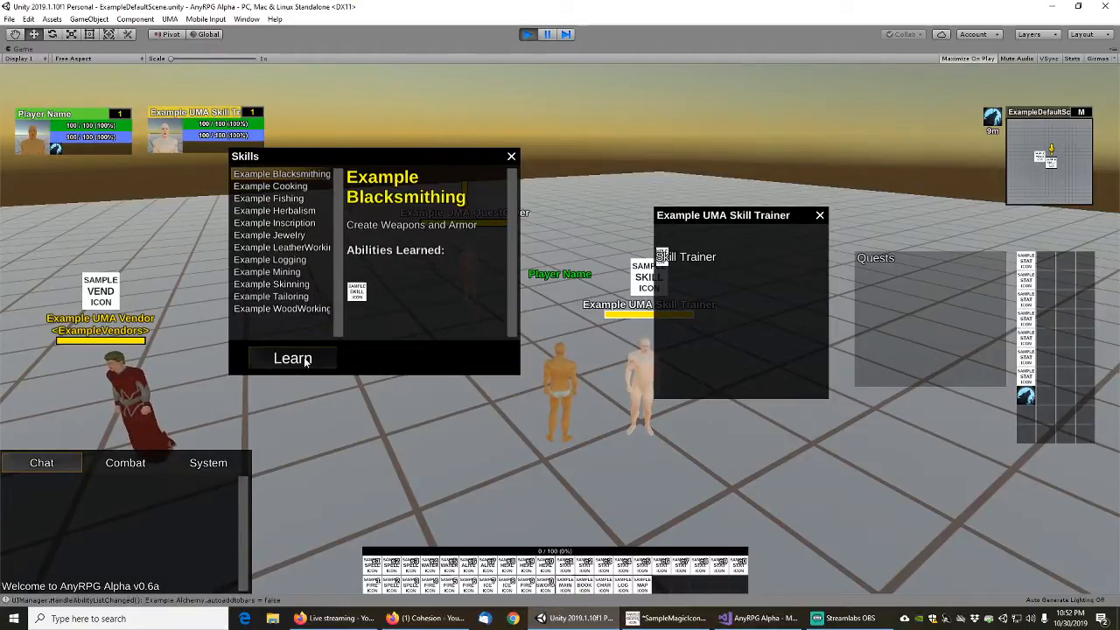
click(292, 359)
click(292, 359)
click(293, 359)
click(304, 358)
click(304, 359)
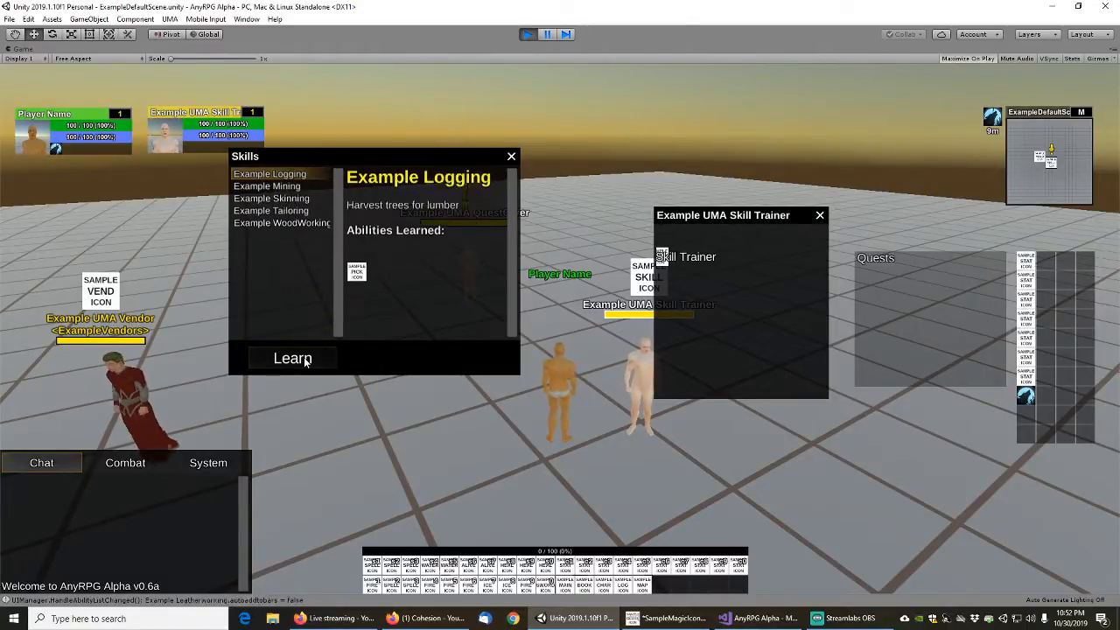
click(304, 359)
click(305, 359)
click(304, 359)
click(305, 358)
click(304, 359)
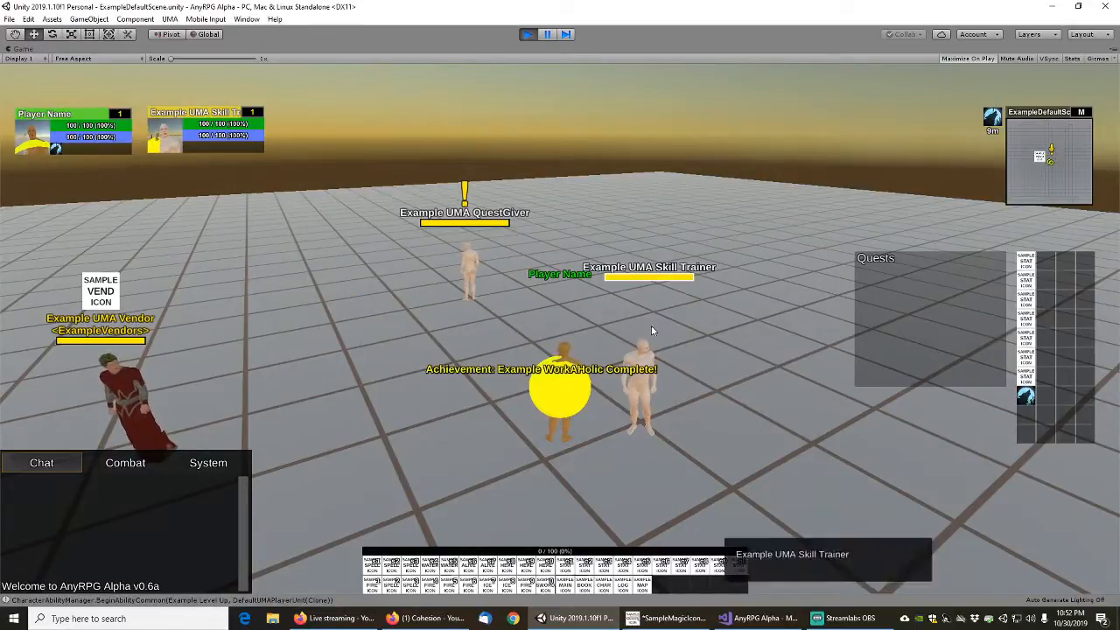
Sidestep away from the skill trainer and review the player's achievements from the character sheet
key(q)
key(e)
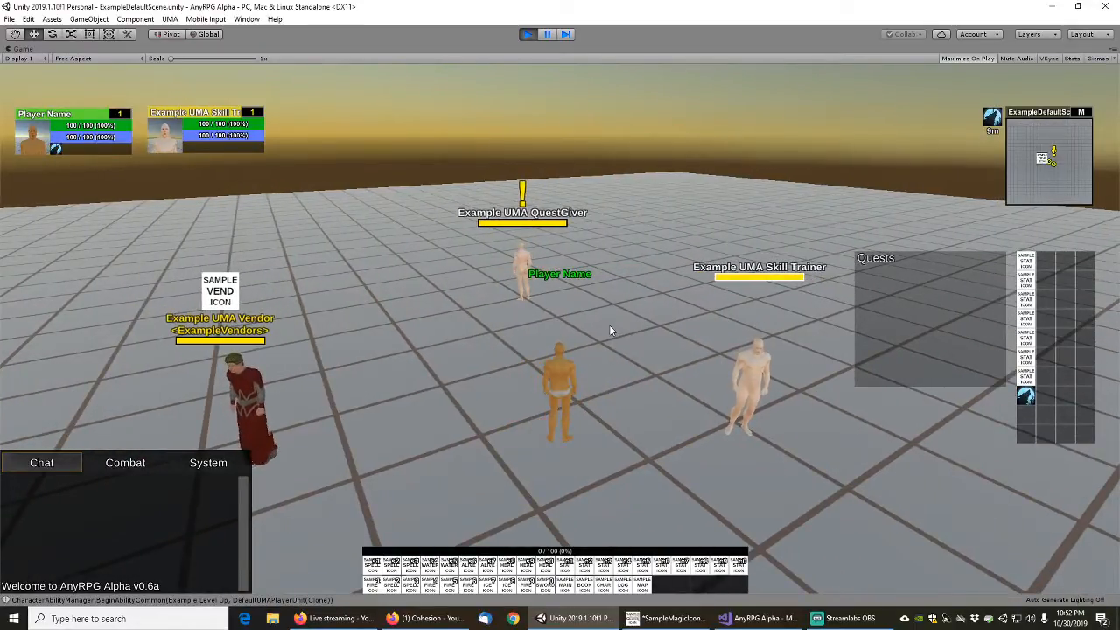
key(e)
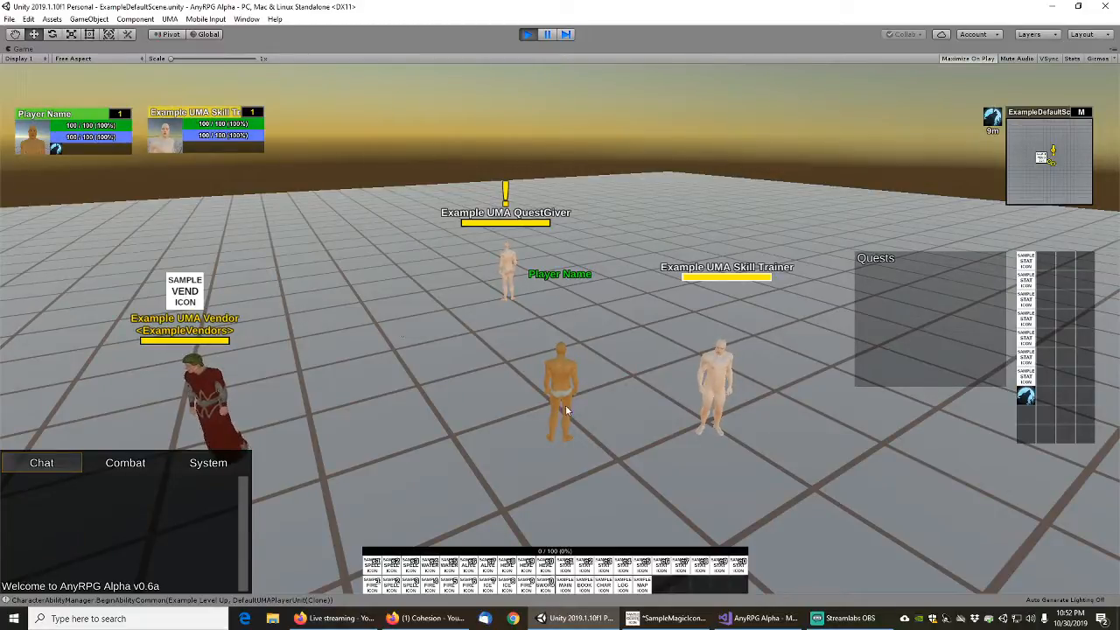
key(c)
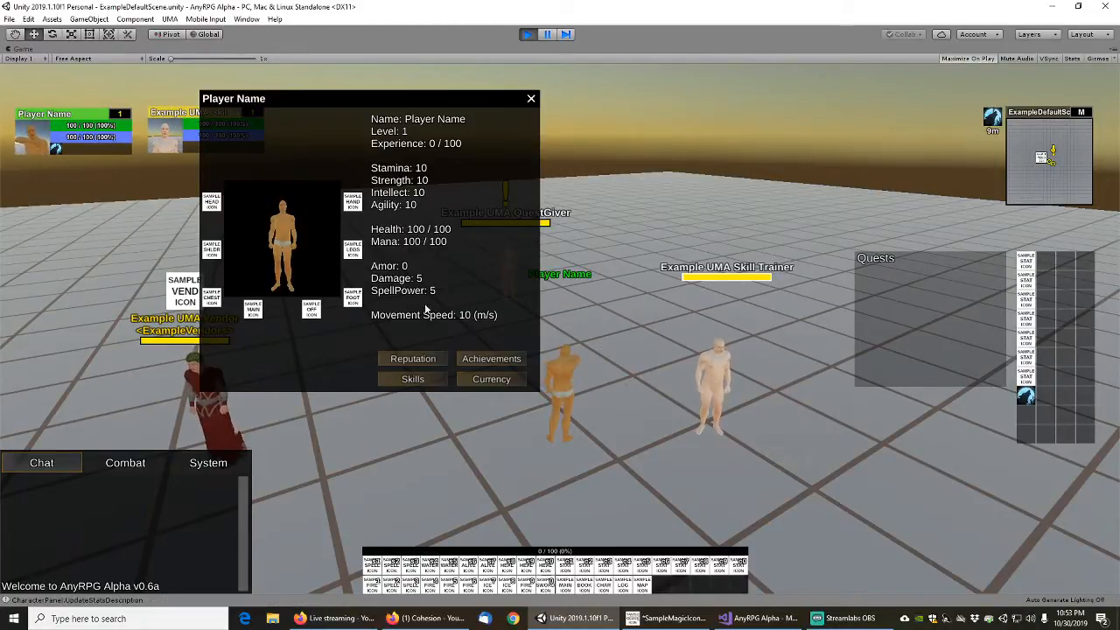
click(500, 364)
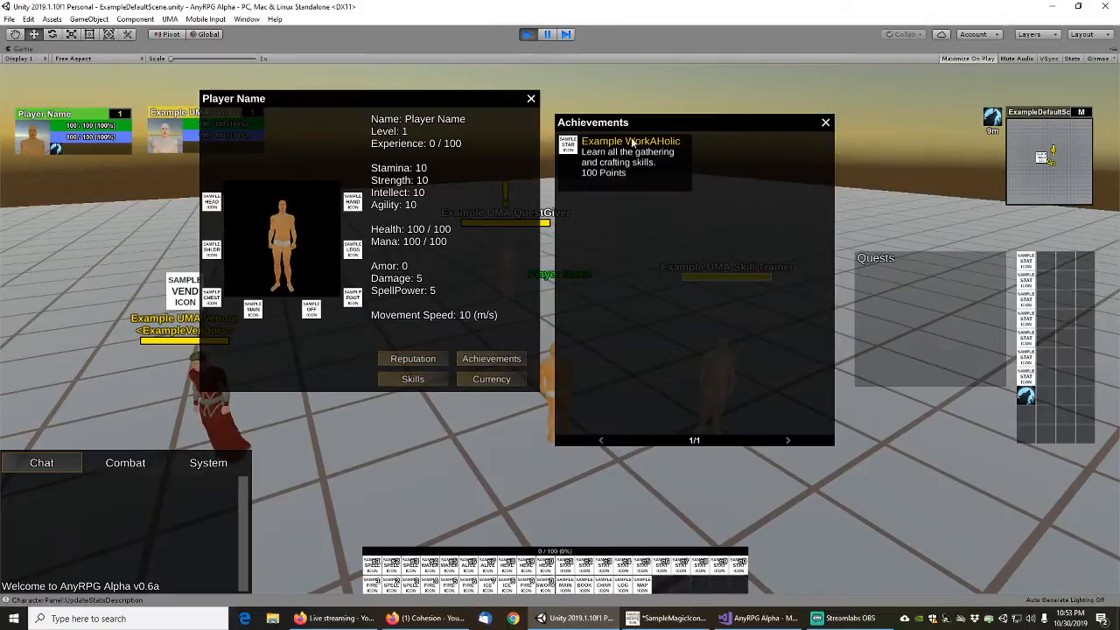
drag(640, 123, 691, 99)
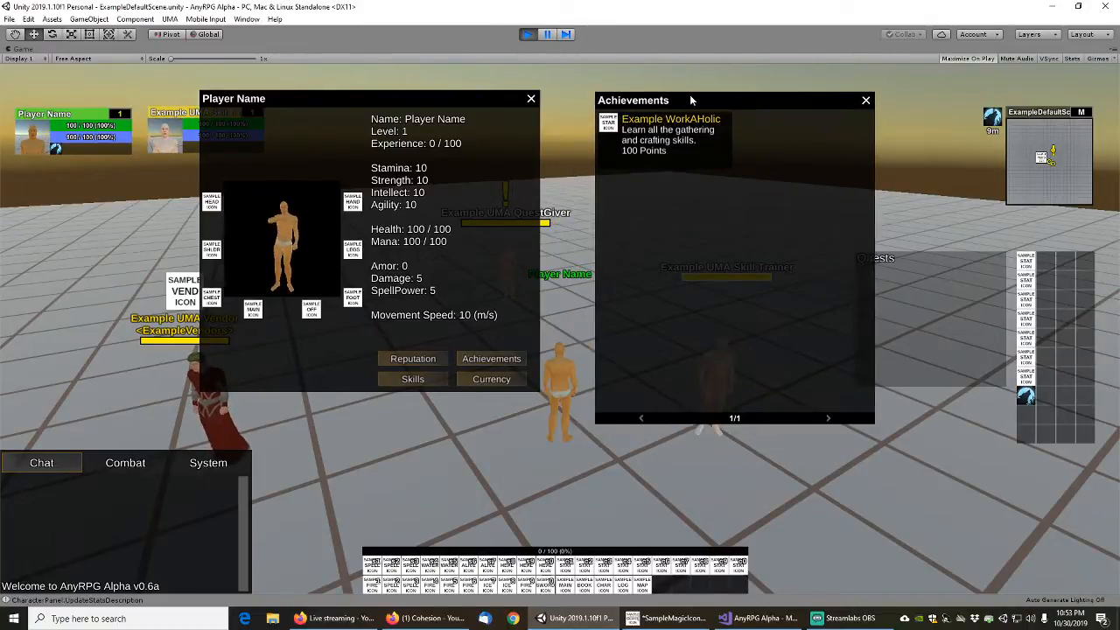
Review all pages of the player's learned skills and the currency list, closing all character windows when done
click(412, 379)
click(867, 101)
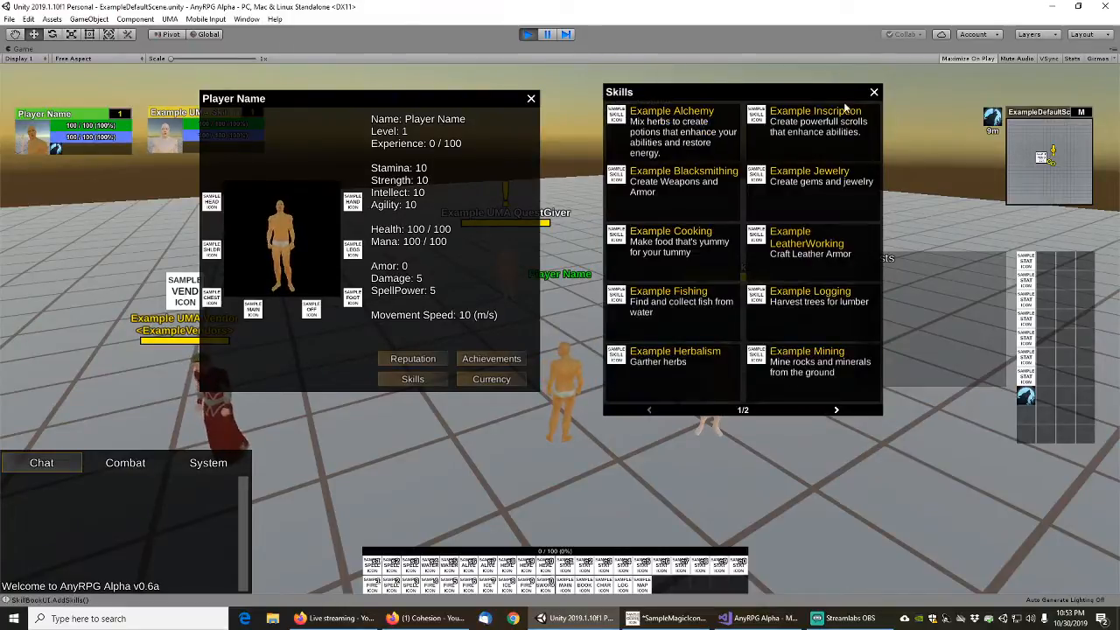
scroll(778, 313, down, 1)
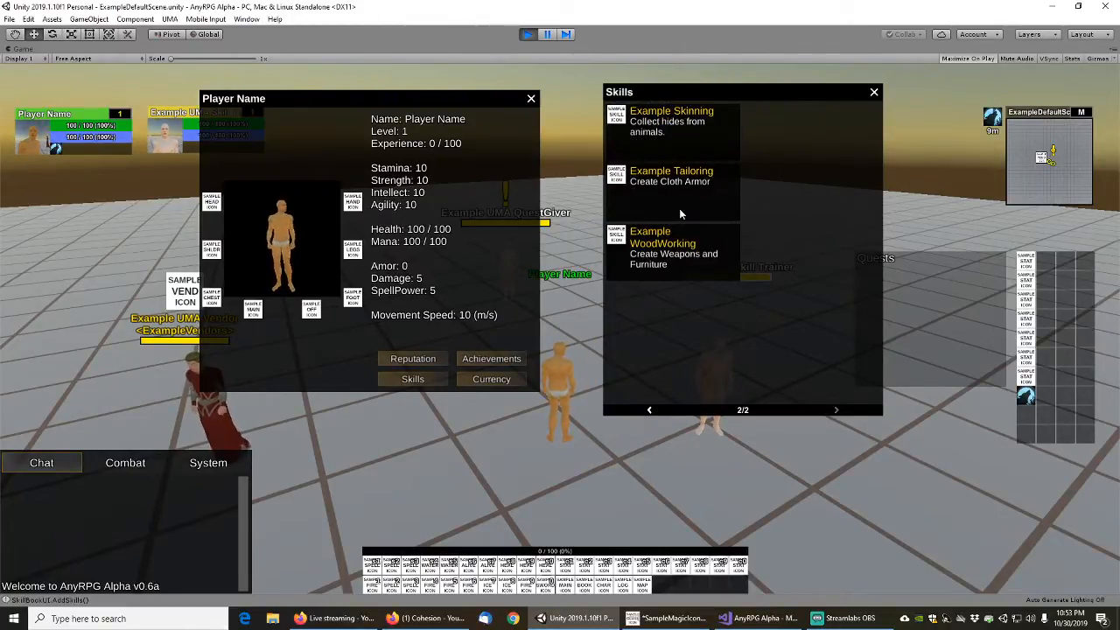
scroll(680, 209, up, 1)
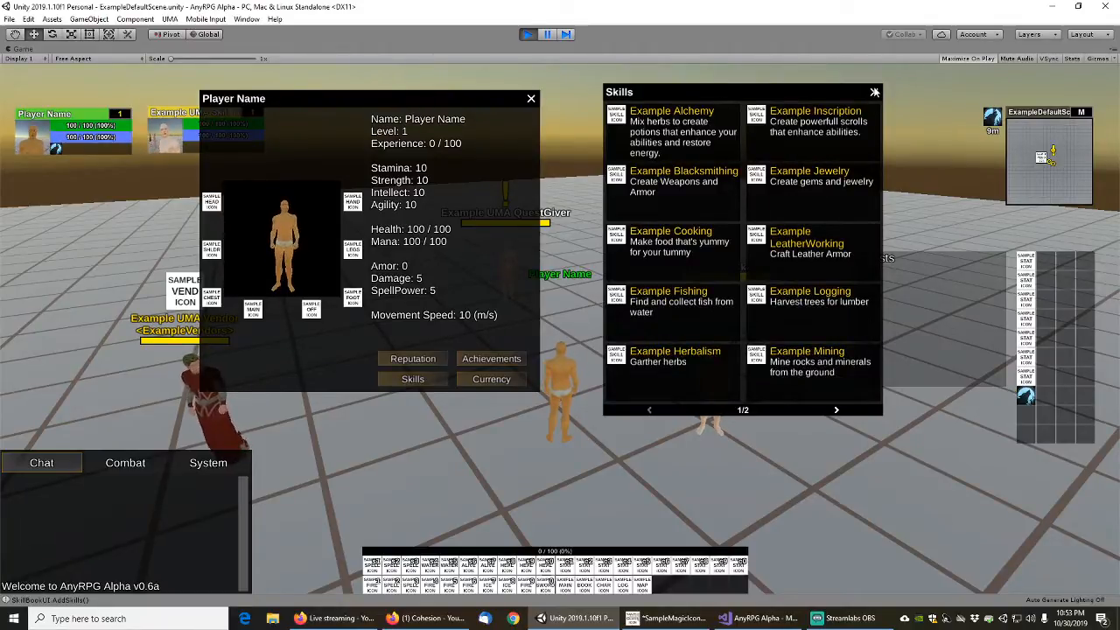
click(874, 92)
click(491, 379)
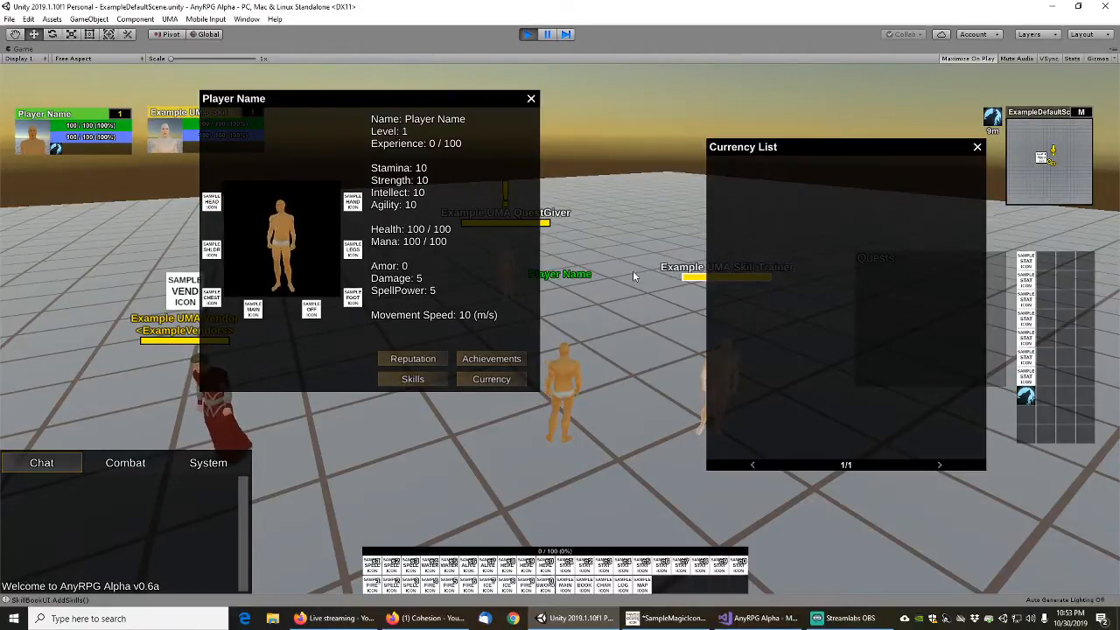
key(Escape)
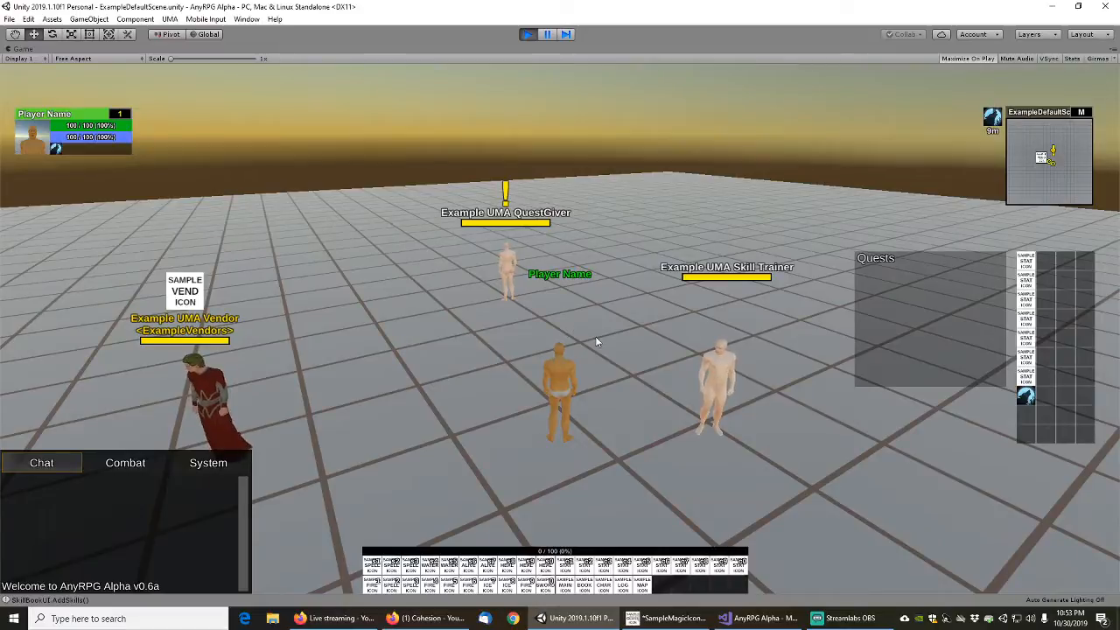
Move the player over to the Example UMA Vendor and open its list of items for purchase
drag(598, 336, 574, 316)
scroll(576, 337, up, 4)
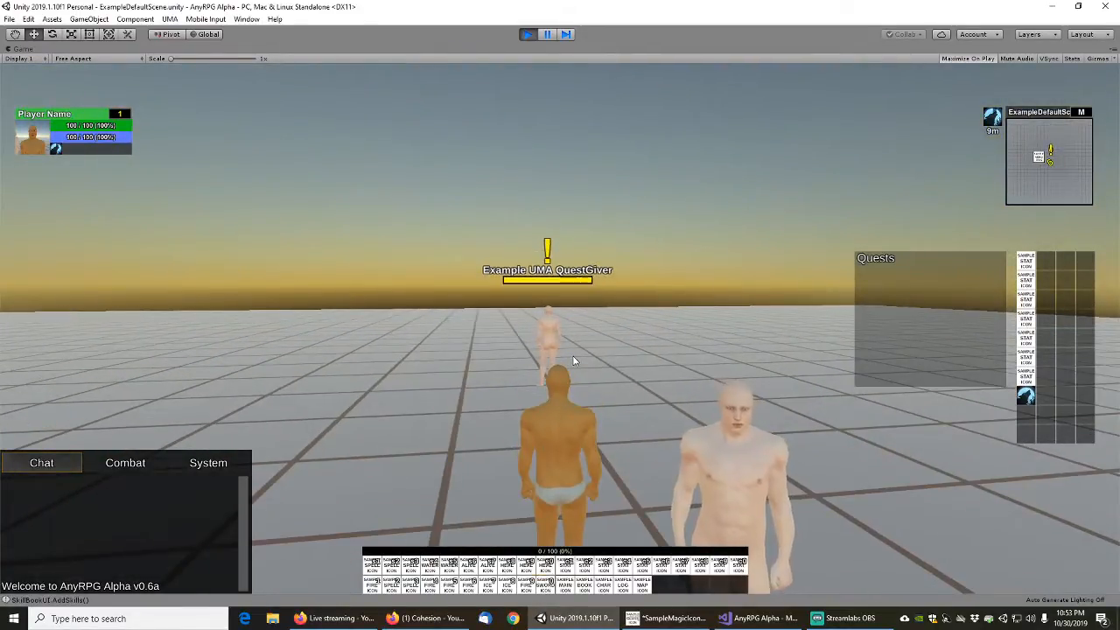
scroll(581, 333, down, 3)
drag(593, 237, 617, 253)
scroll(448, 368, up, 3)
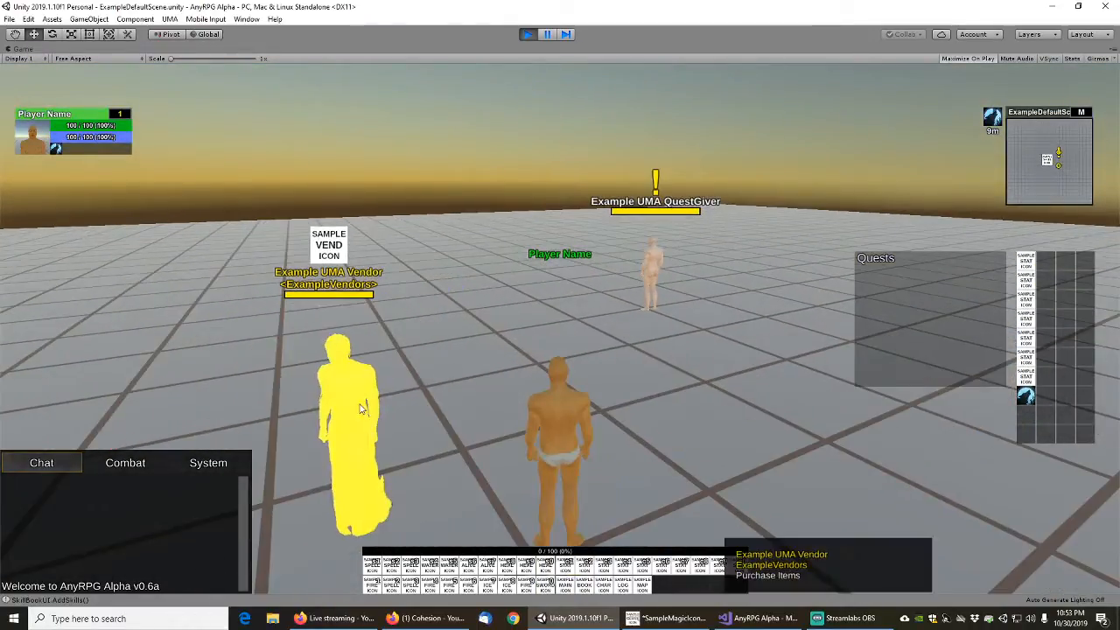
drag(438, 322, 474, 399)
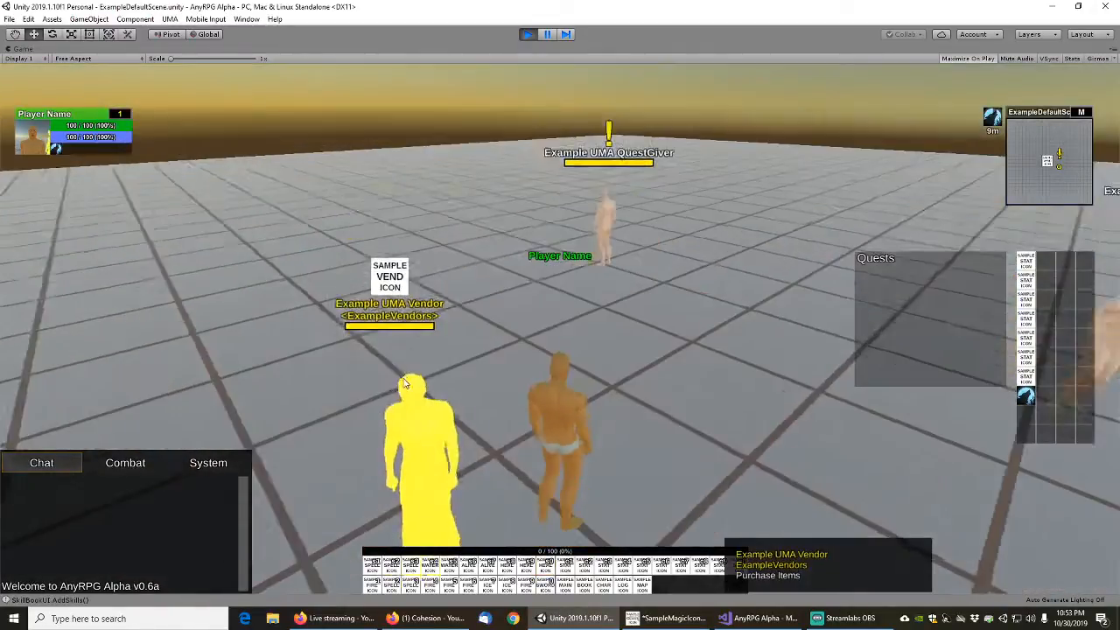
scroll(474, 399, down, 3)
right_click(481, 400)
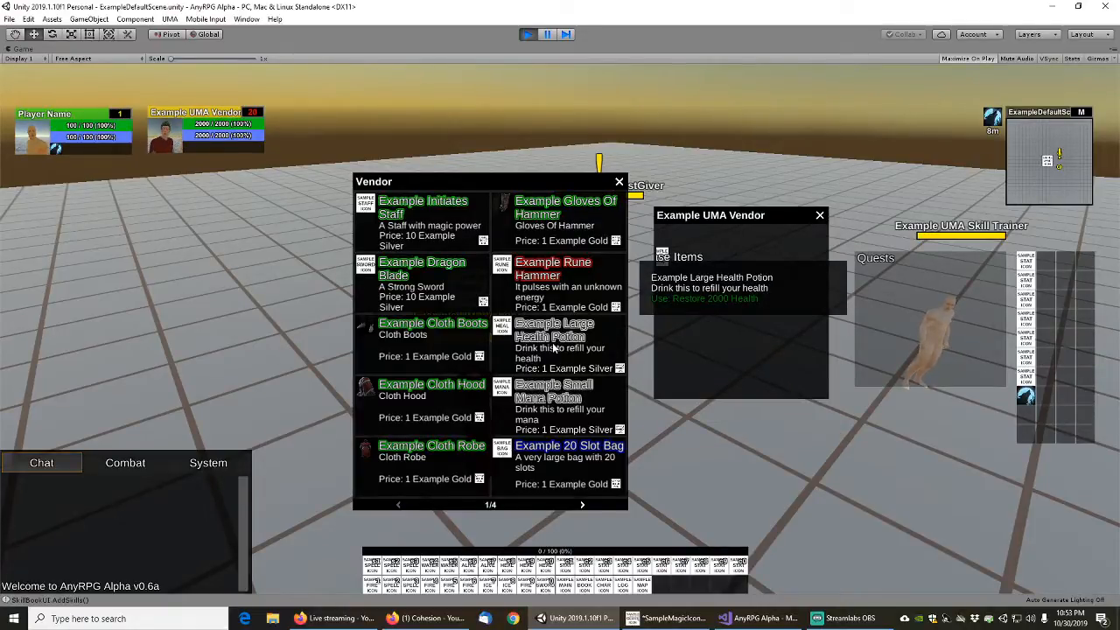
Browse the vendor's item pages through to the last one, examining the goods and their prices
scroll(550, 347, down, 1)
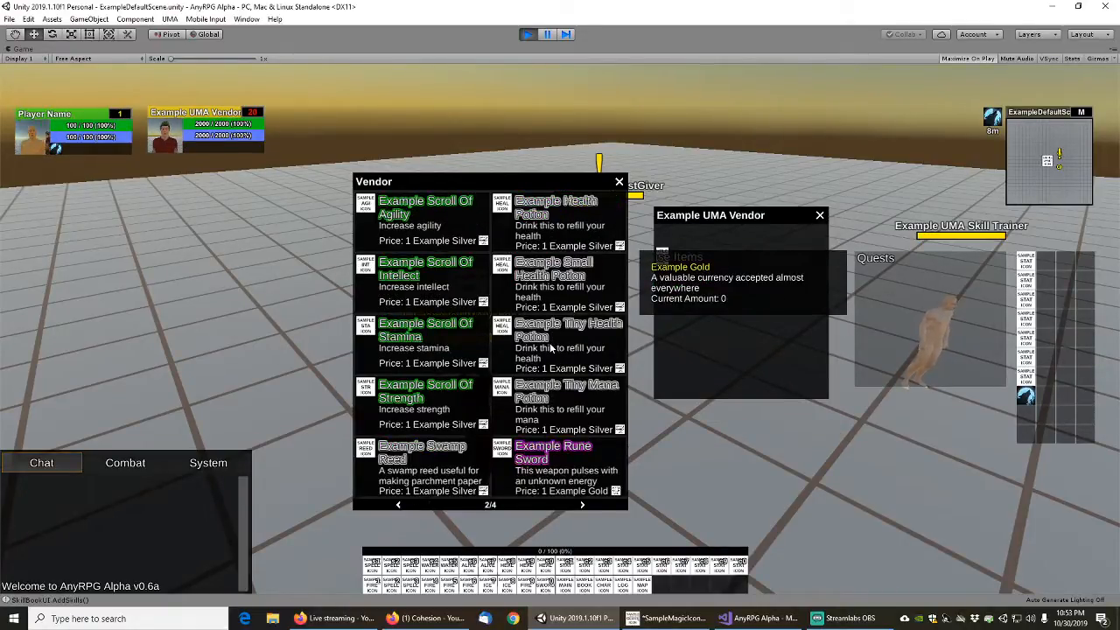
scroll(550, 347, down, 1)
scroll(550, 347, down, 1)
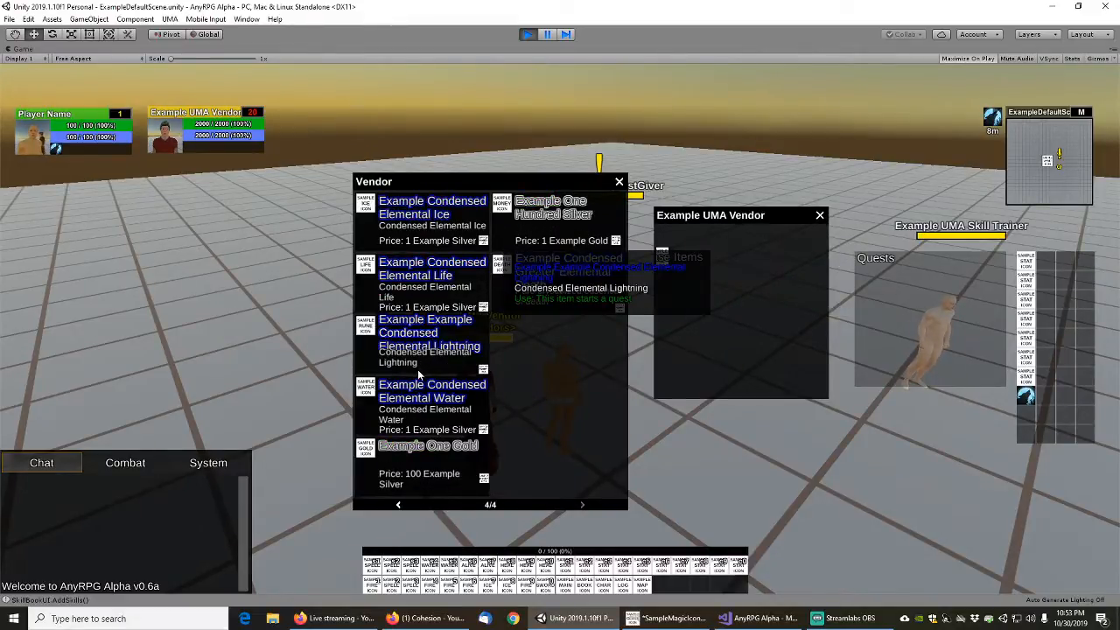
scroll(418, 374, up, 2)
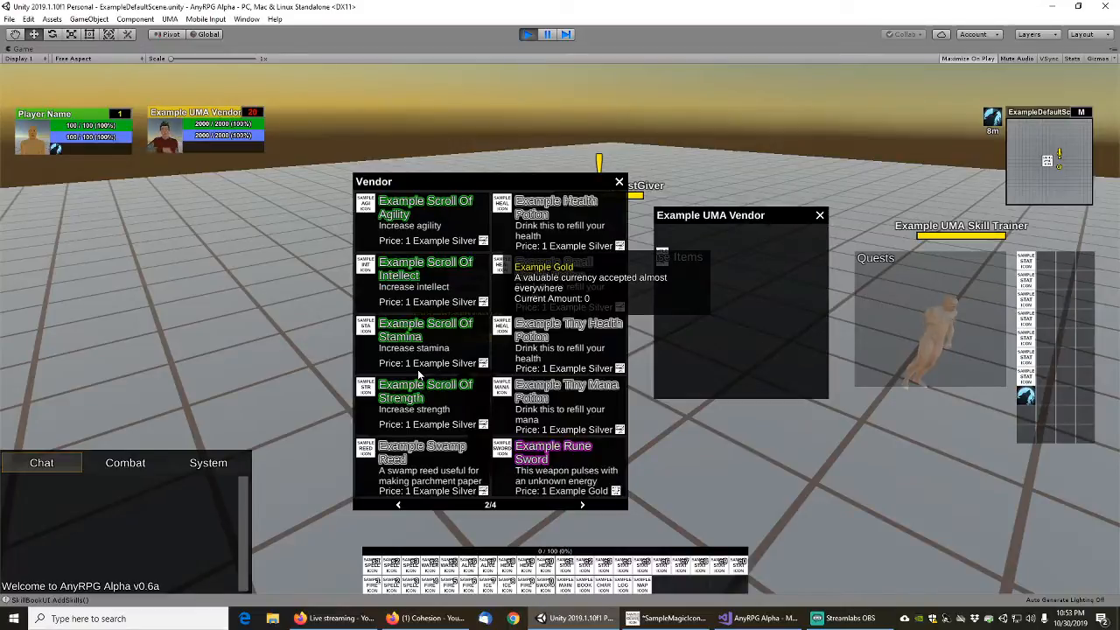
scroll(417, 369, down, 2)
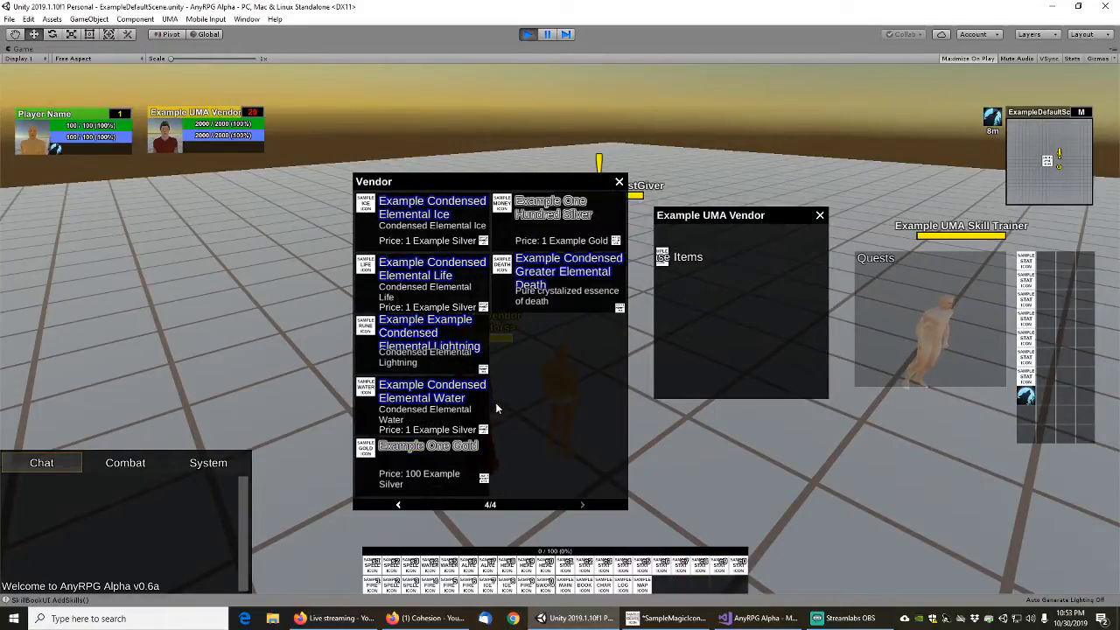
Close the vendor windows, run the player over to the Example UMA QuestGiver and open its list of quests
key(Escape)
key(w)
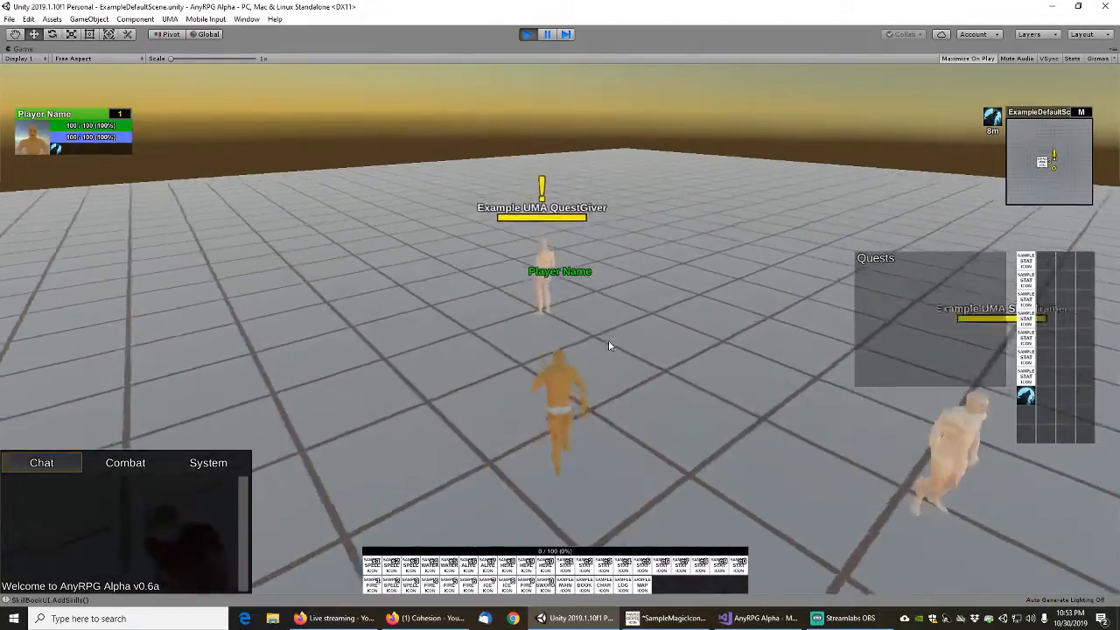
right_click(480, 343)
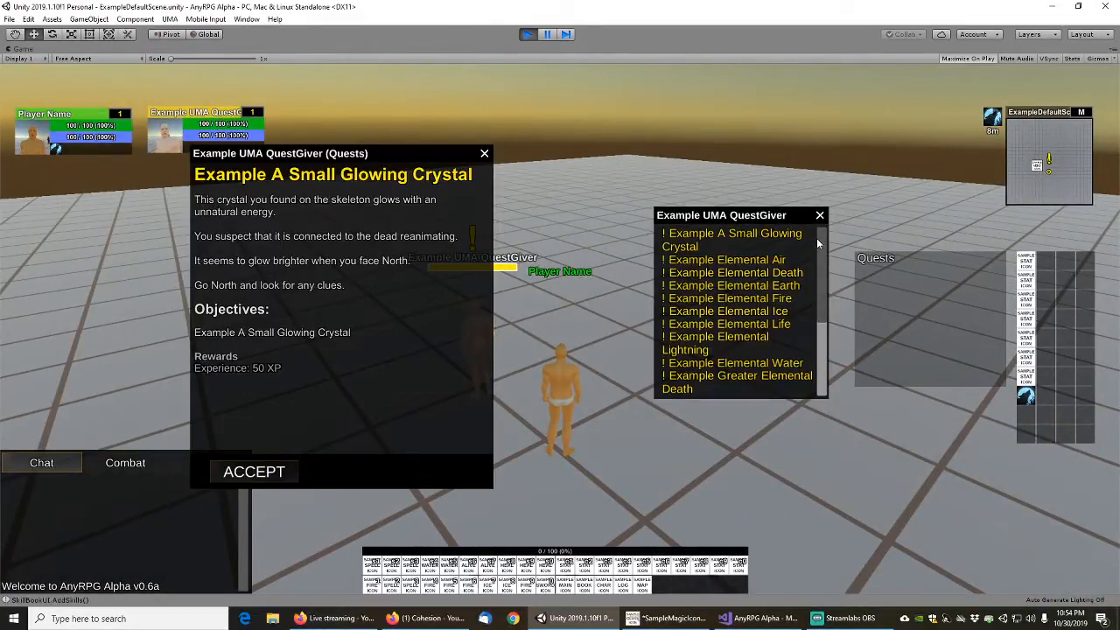
Accept the Example A Small Glowing Crystal quest from the quest giver and turn it in for its reward
mouse_move(819, 252)
mouse_down()
mouse_move(827, 335)
mouse_move(826, 249)
mouse_up()
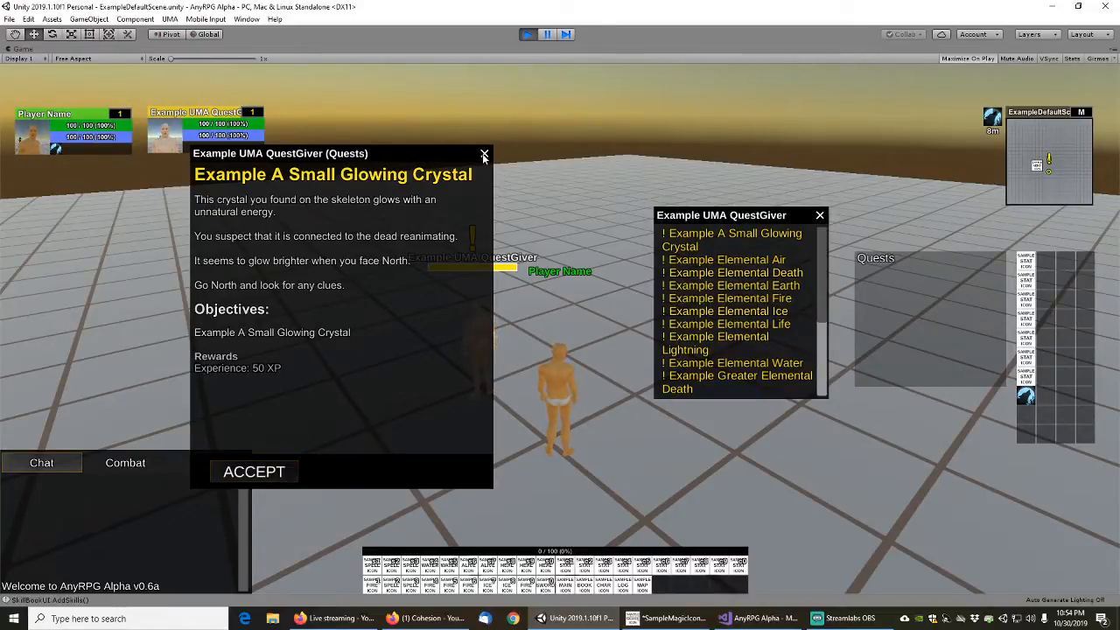
mouse_move(823, 237)
mouse_down()
mouse_move(826, 255)
mouse_move(824, 229)
mouse_up()
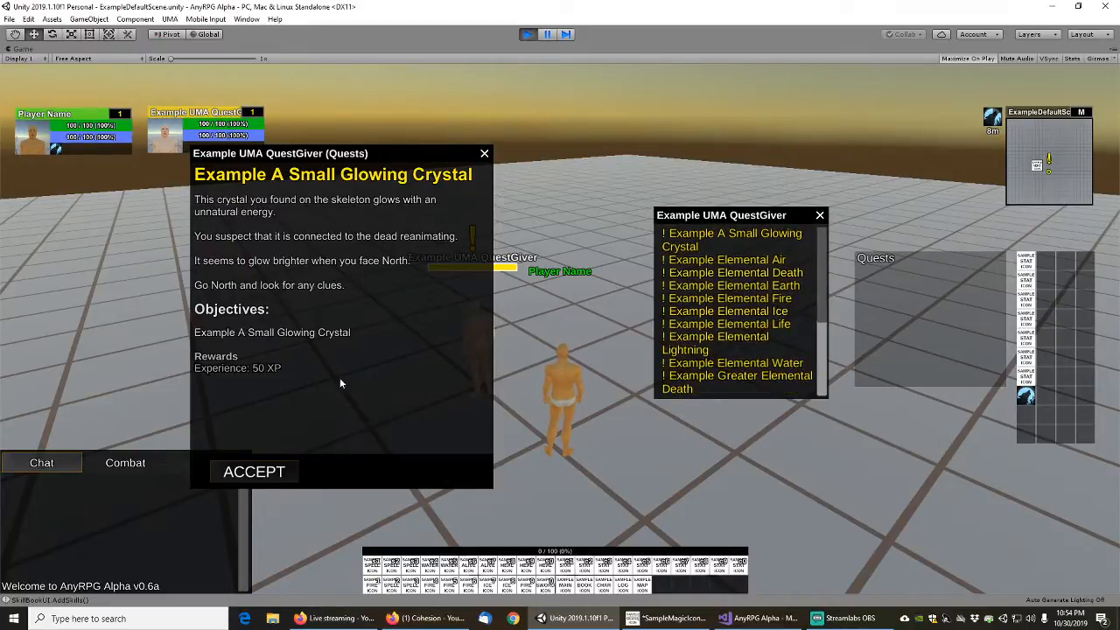
click(265, 475)
click(388, 473)
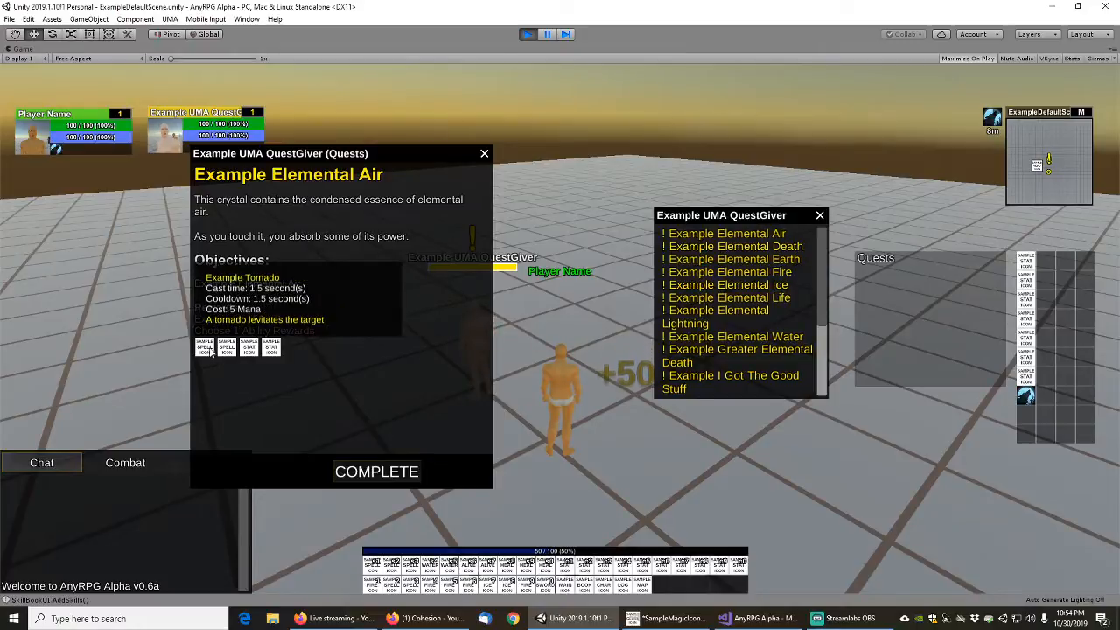
Examine the Example Elemental Air ability rewards, try to complete the quest without choosing one, and close its details
mouse_move(249, 357)
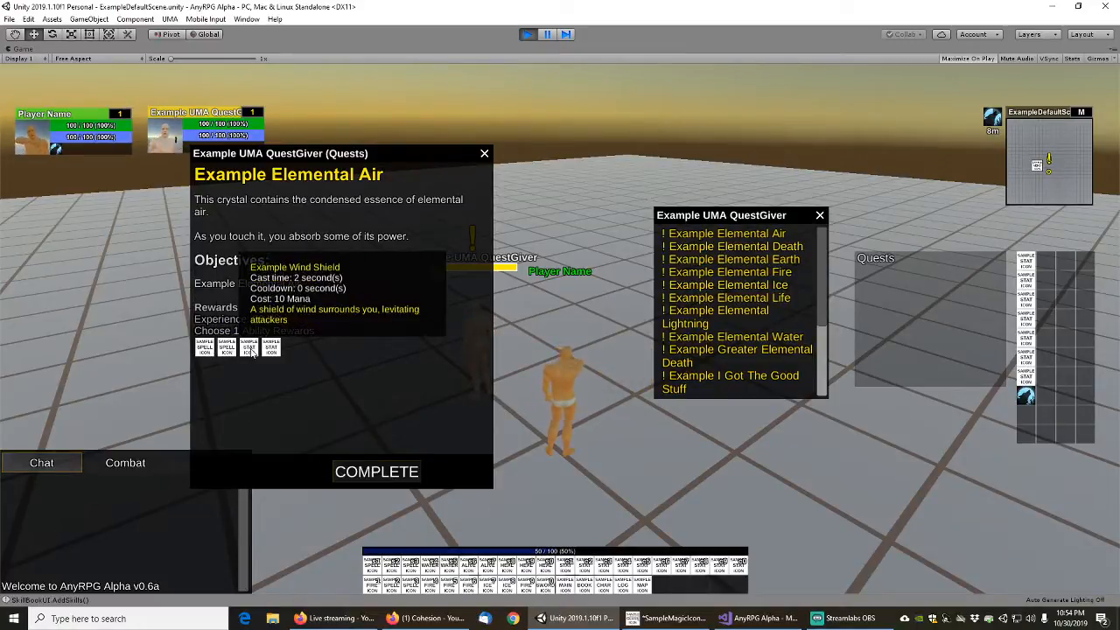
click(372, 474)
mouse_move(203, 347)
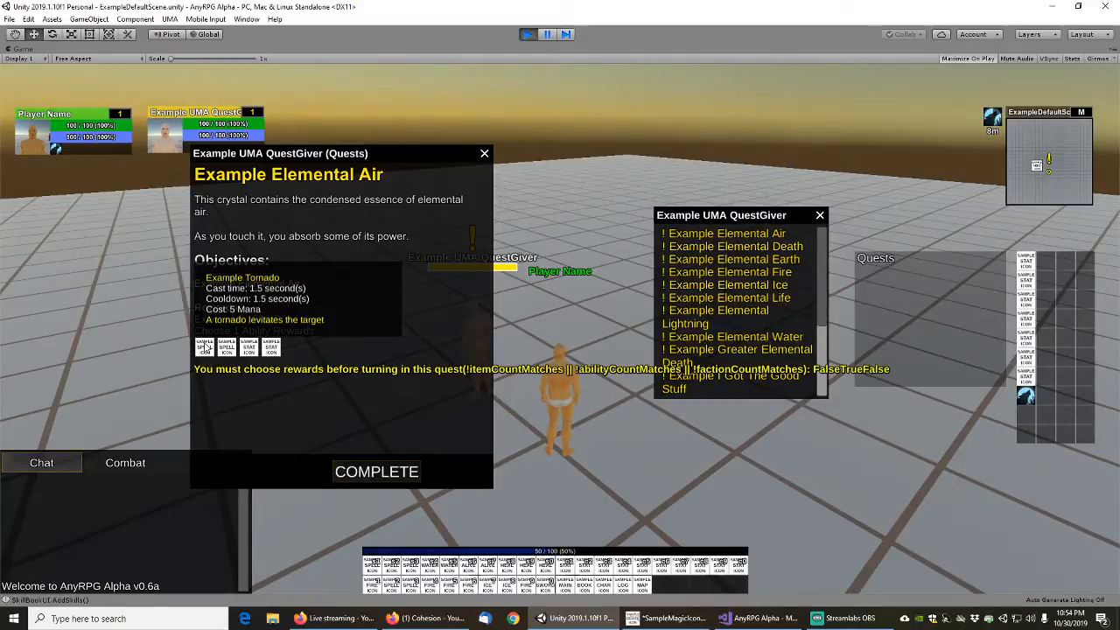
mouse_move(251, 353)
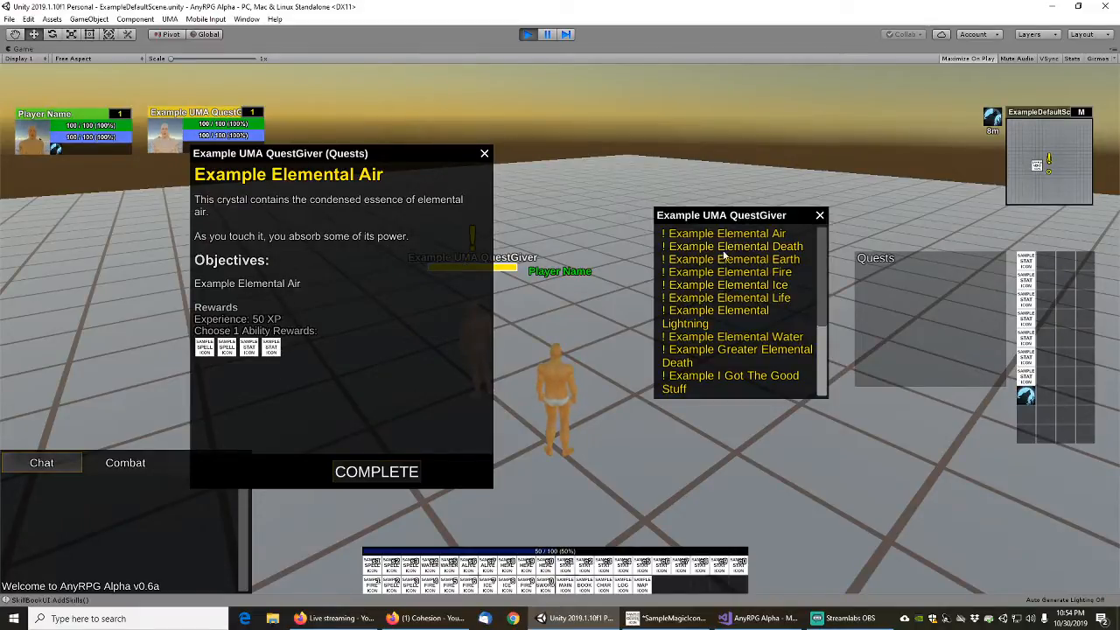
click(485, 155)
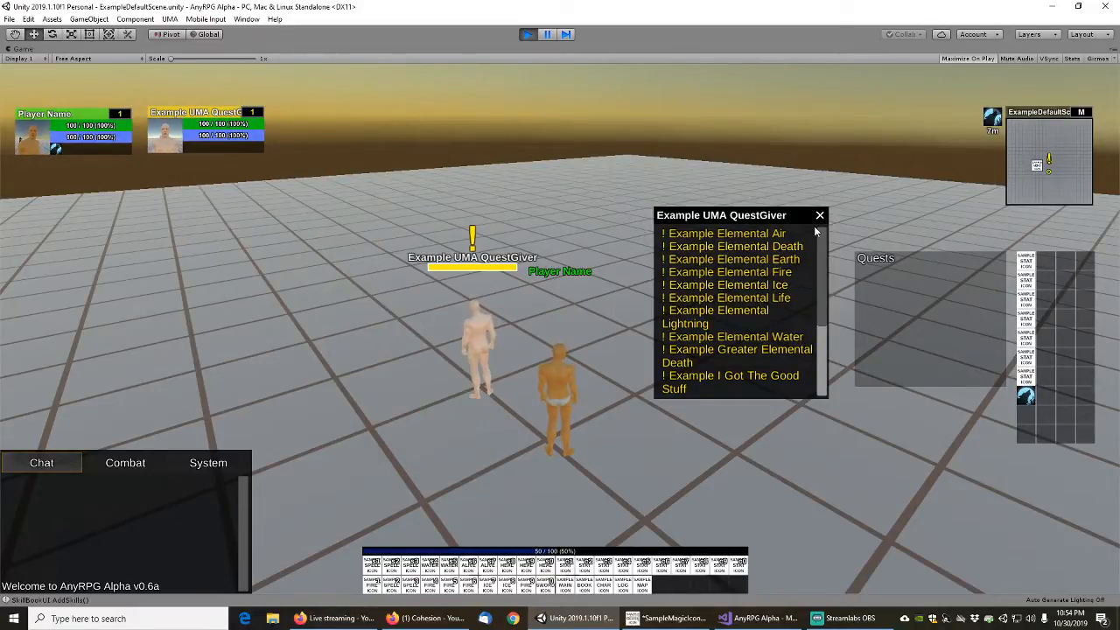
Go through the whole Example I Got The Good Stuff dialog, accept the quest and close the quest giver's windows
click(703, 381)
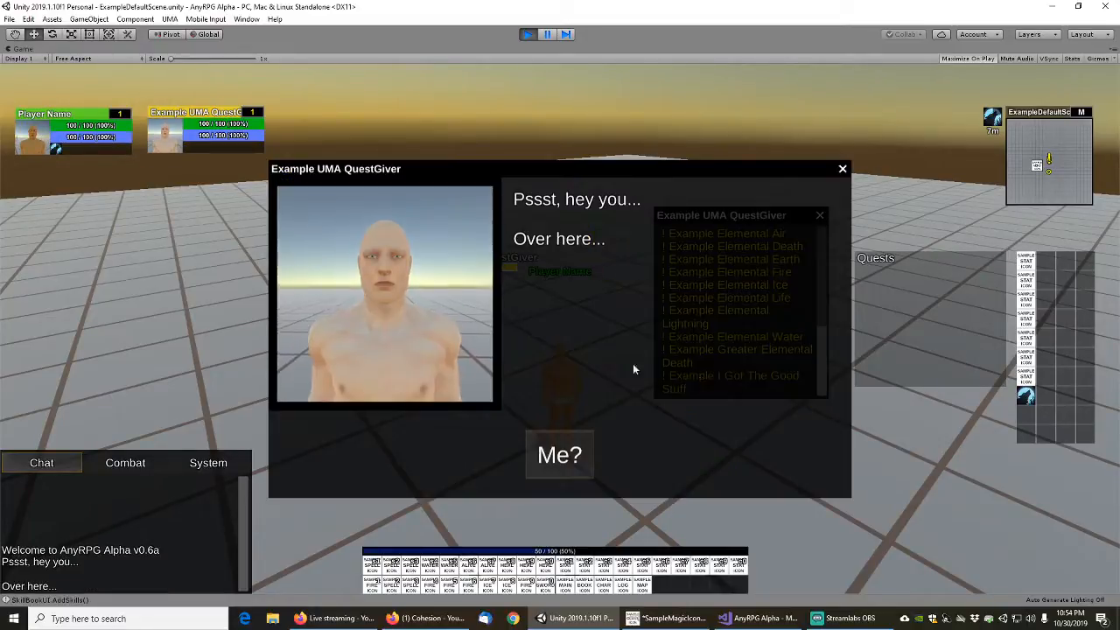
click(561, 454)
click(562, 456)
click(563, 456)
click(564, 455)
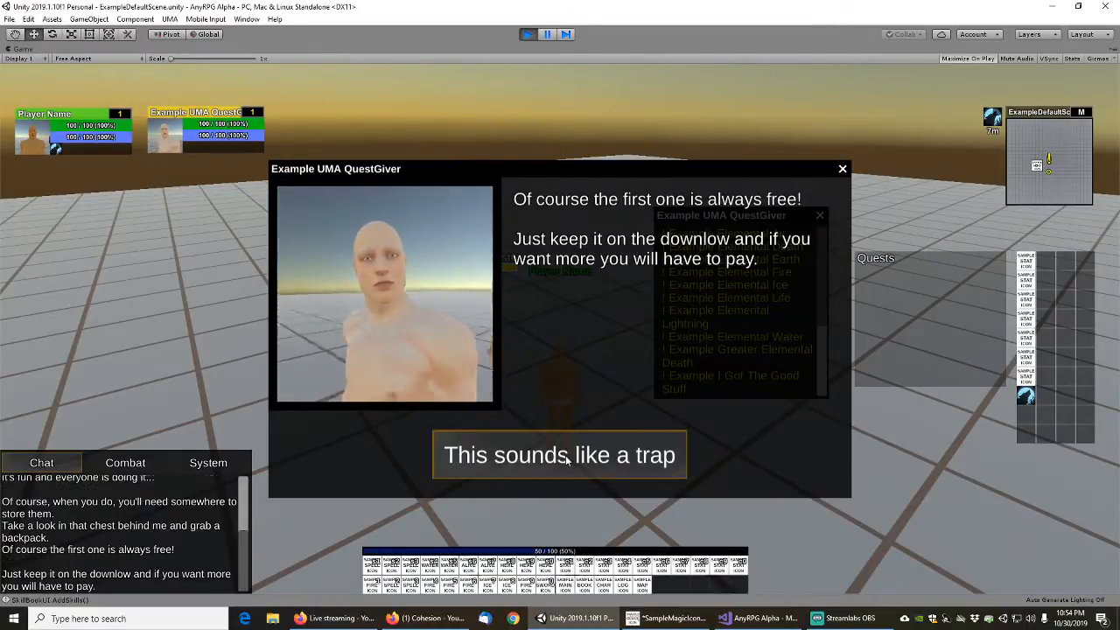
click(565, 455)
click(567, 455)
click(678, 470)
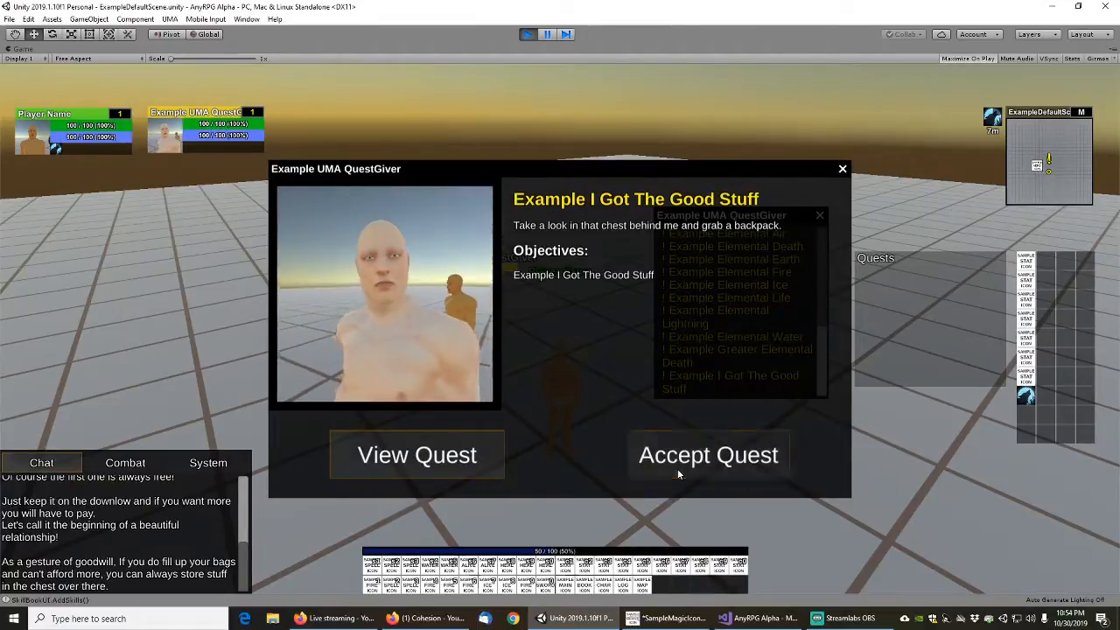
key(Escape)
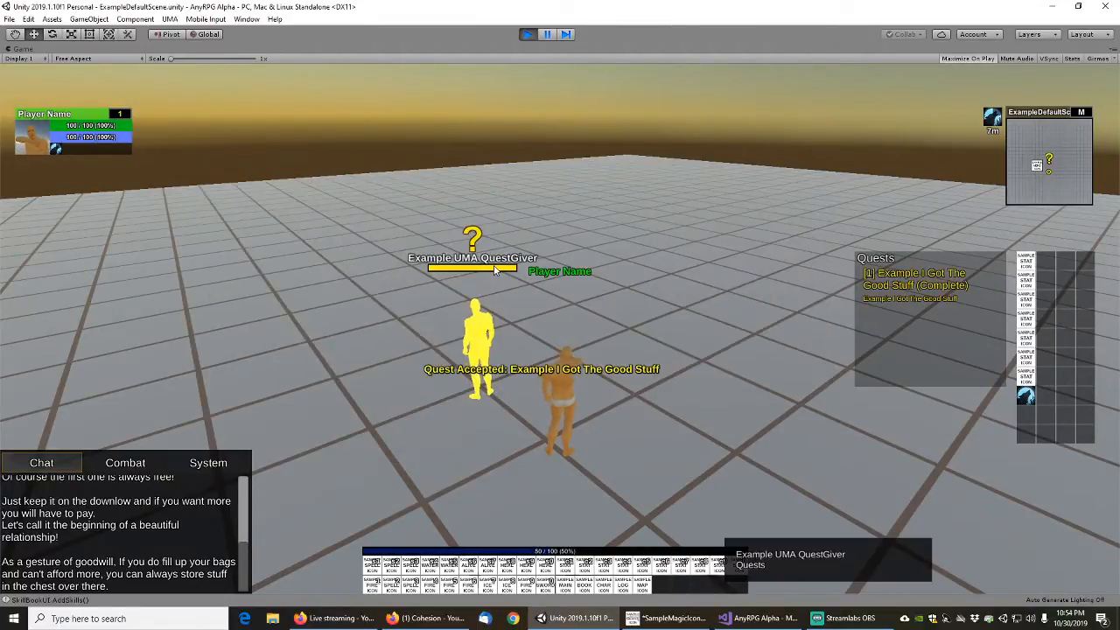
Talk to the quest giver again, turn in the Example I Got The Good Stuff quest and close the windows
right_click(495, 267)
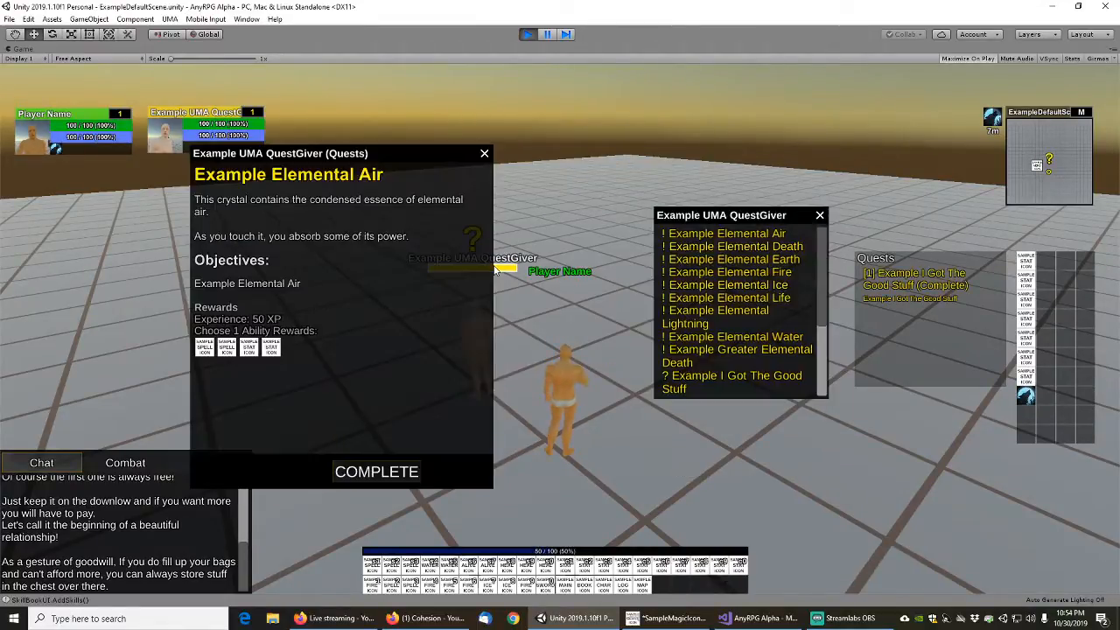
click(484, 154)
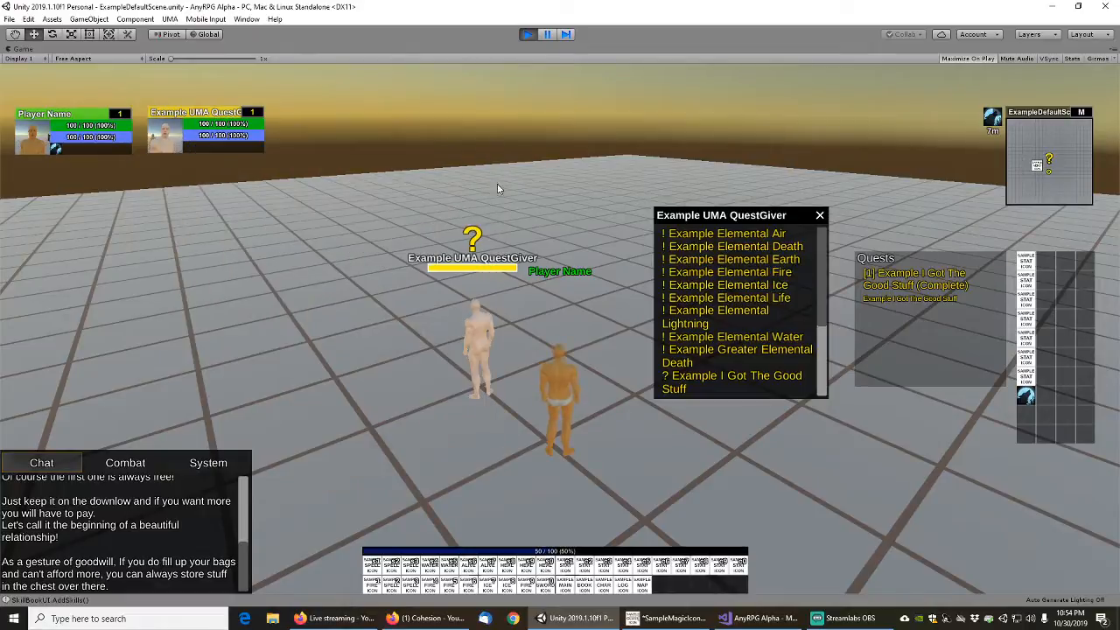
click(707, 377)
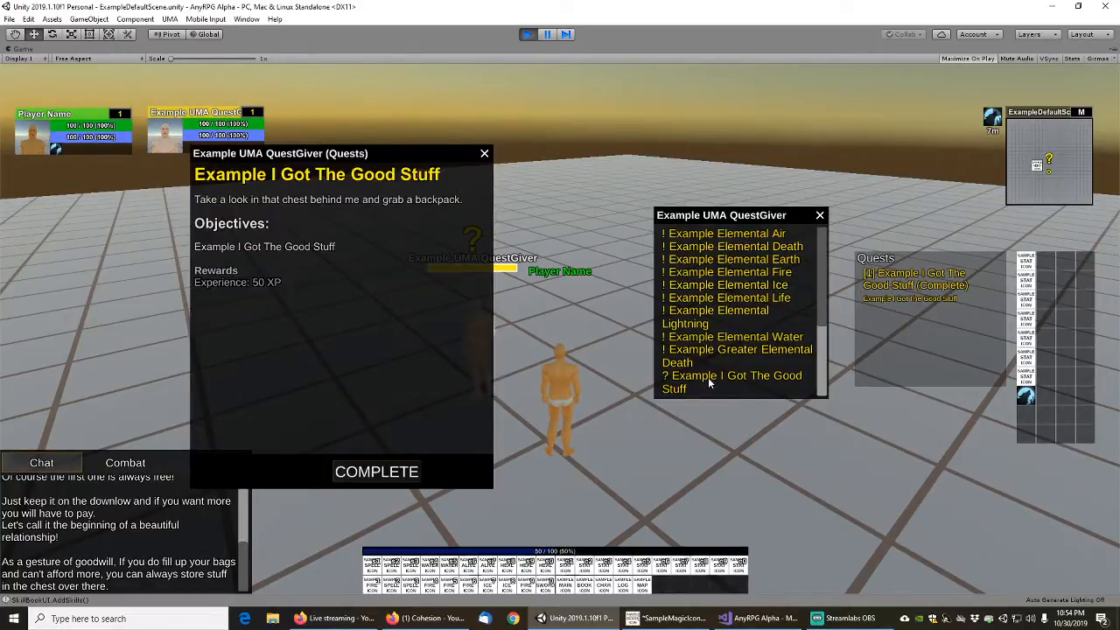
click(371, 474)
key(Escape)
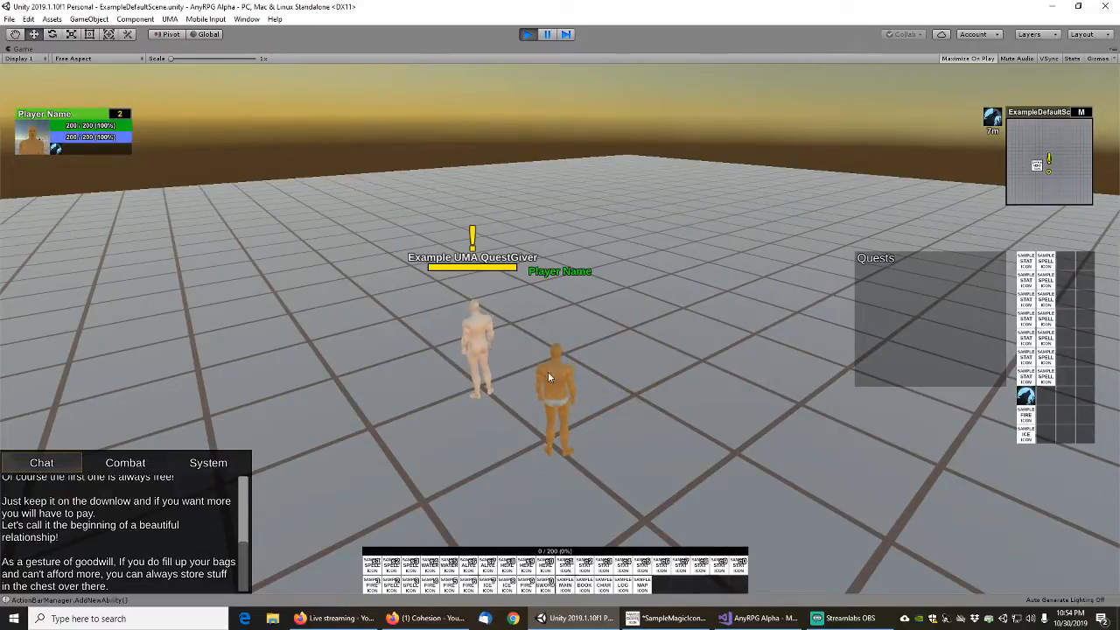
Run and sidestep the player around the open floor near the quest giver and the skill trainer
scroll(647, 366, down, 3)
key(e)
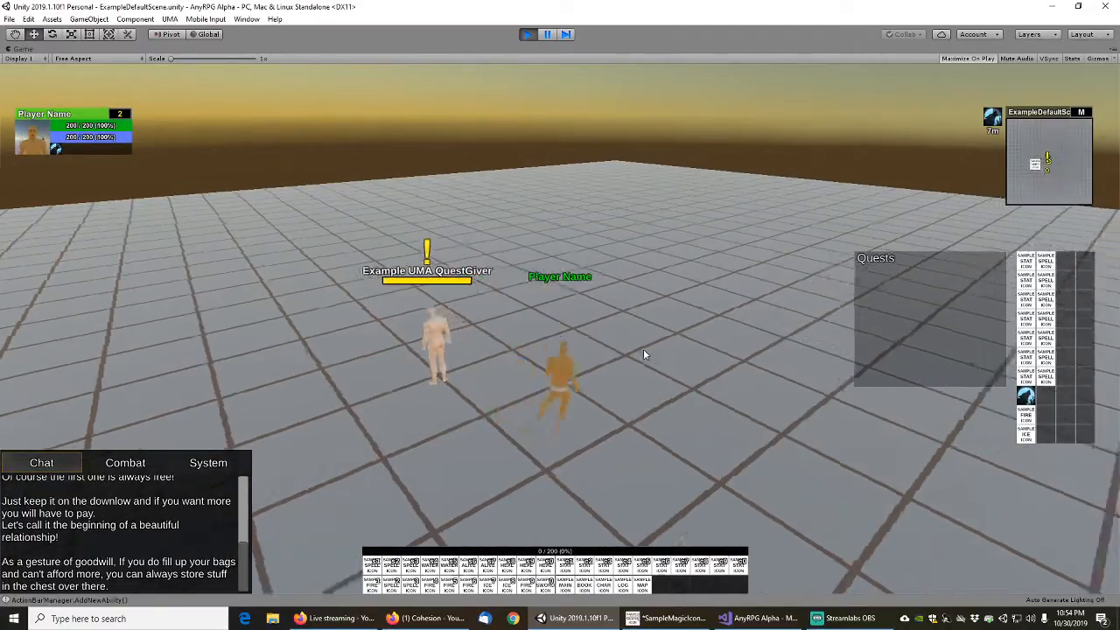
key(q)
mouse_move(644, 349)
right_down()
mouse_move(639, 328)
mouse_move(661, 347)
mouse_move(634, 350)
right_up()
key(e)
key(w)
key(s)
key(w)
key(q)
key(e)
key(s)
key(e)
key(w)
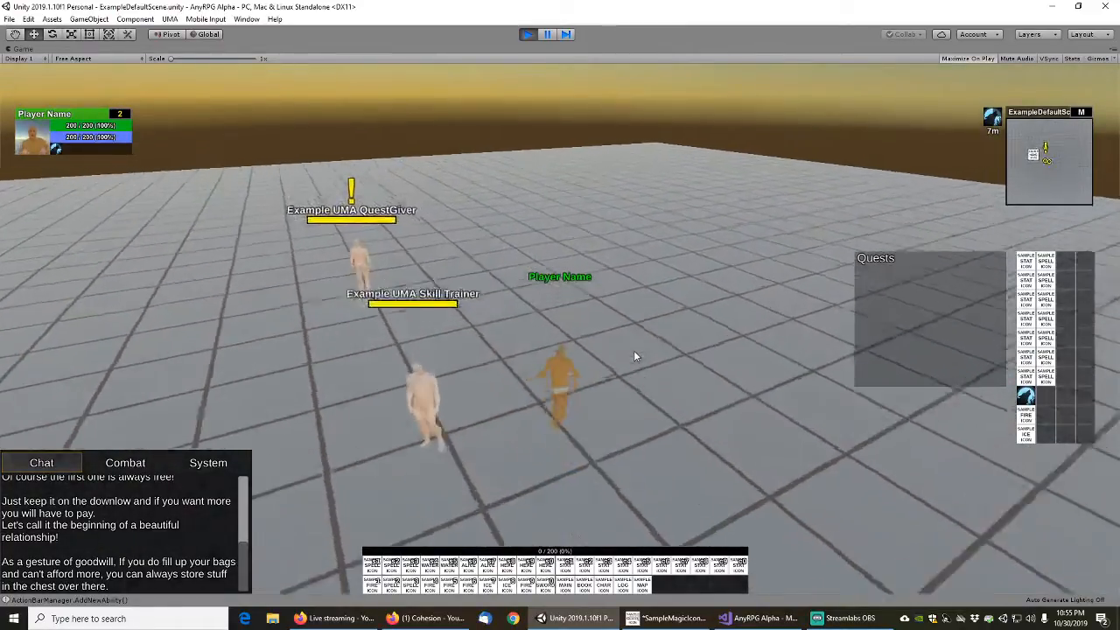
Reopen the quest giver's list, accept Example A Lost Soul through its dialog and close the Example Elemental Air details
right_click(407, 399)
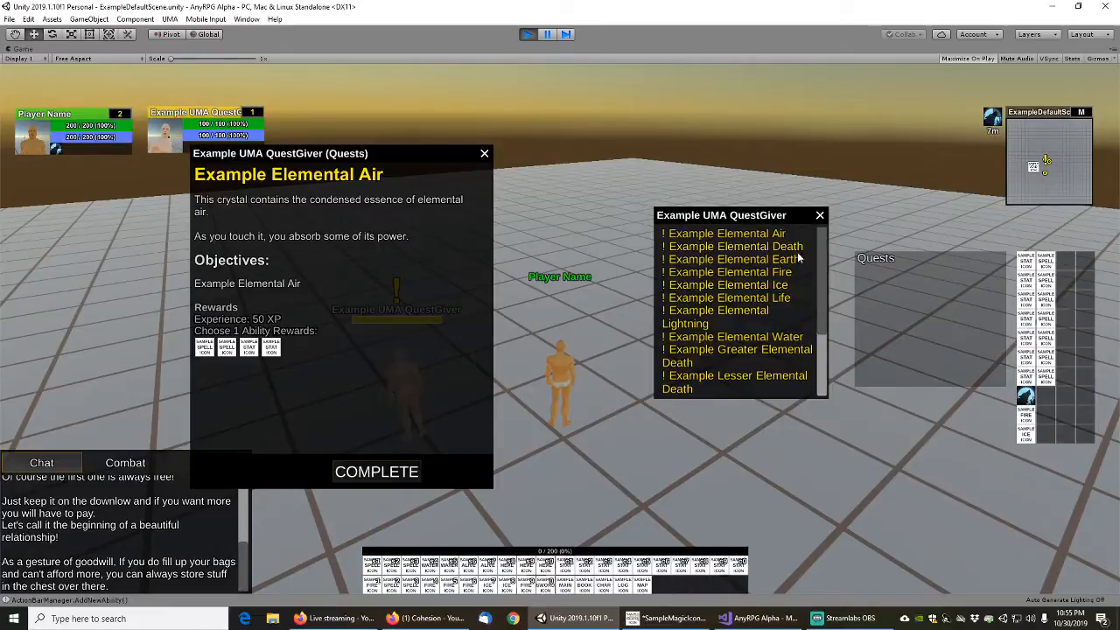
drag(821, 246, 802, 349)
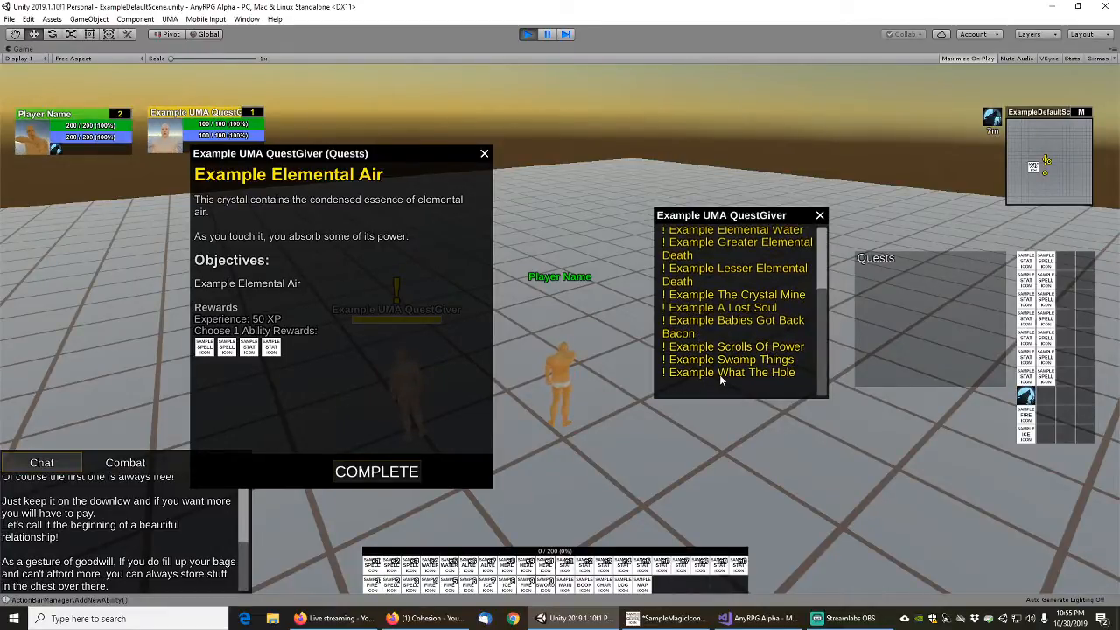
click(728, 308)
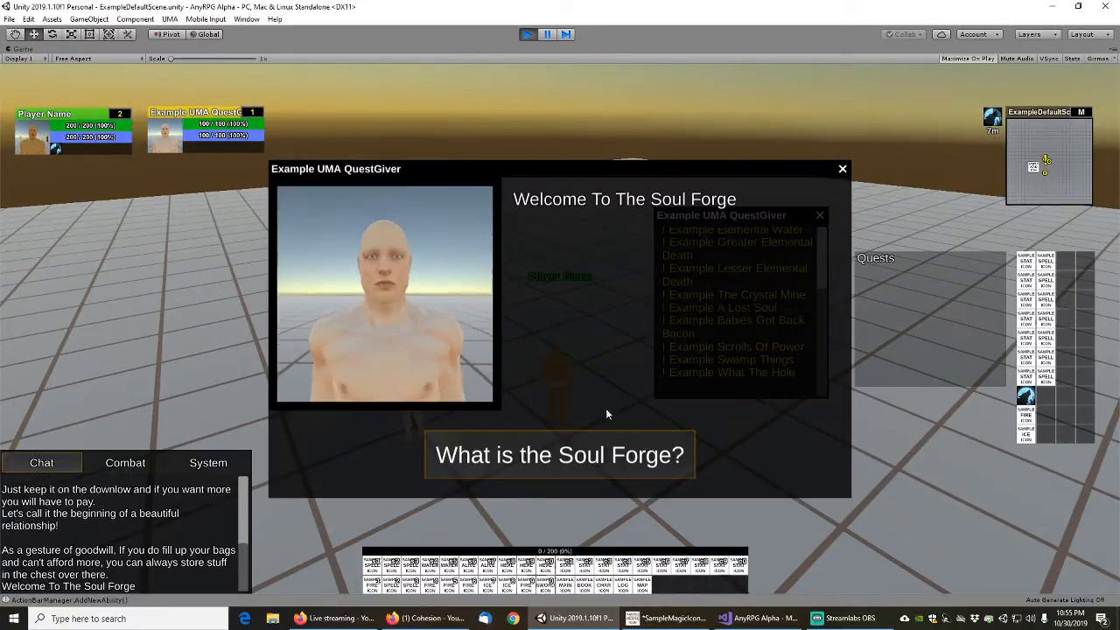
click(613, 456)
click(604, 458)
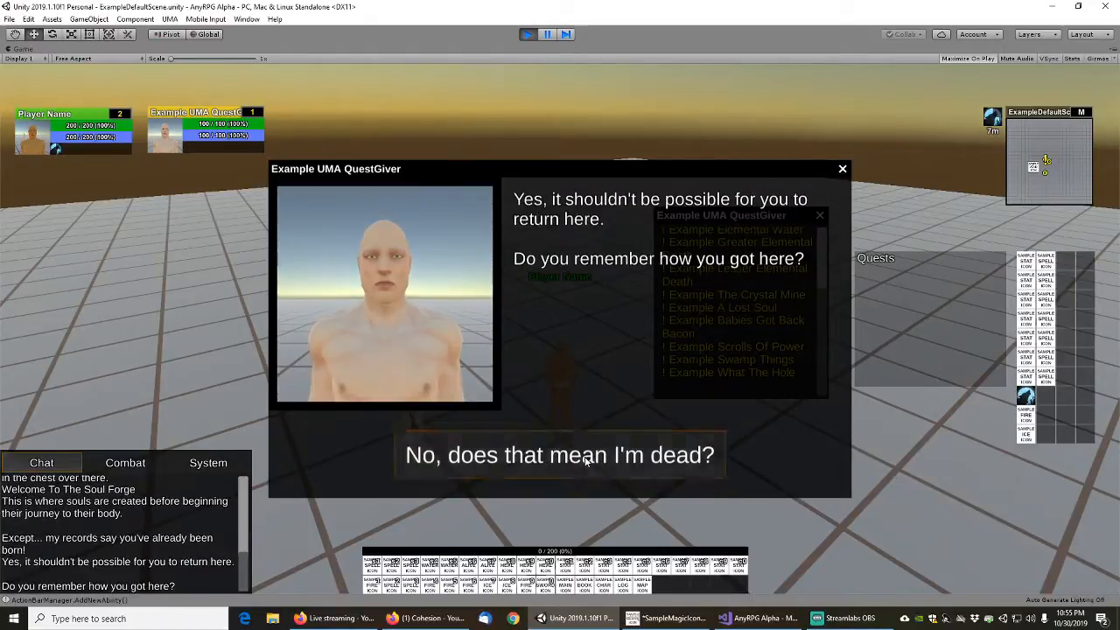
click(586, 458)
click(591, 456)
click(592, 463)
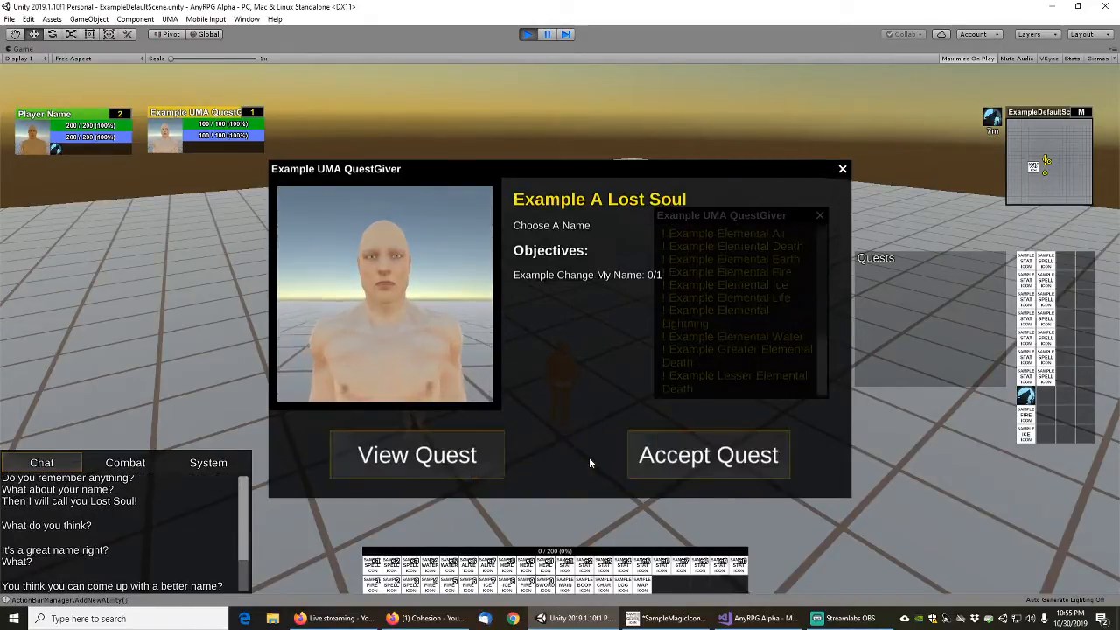
click(647, 455)
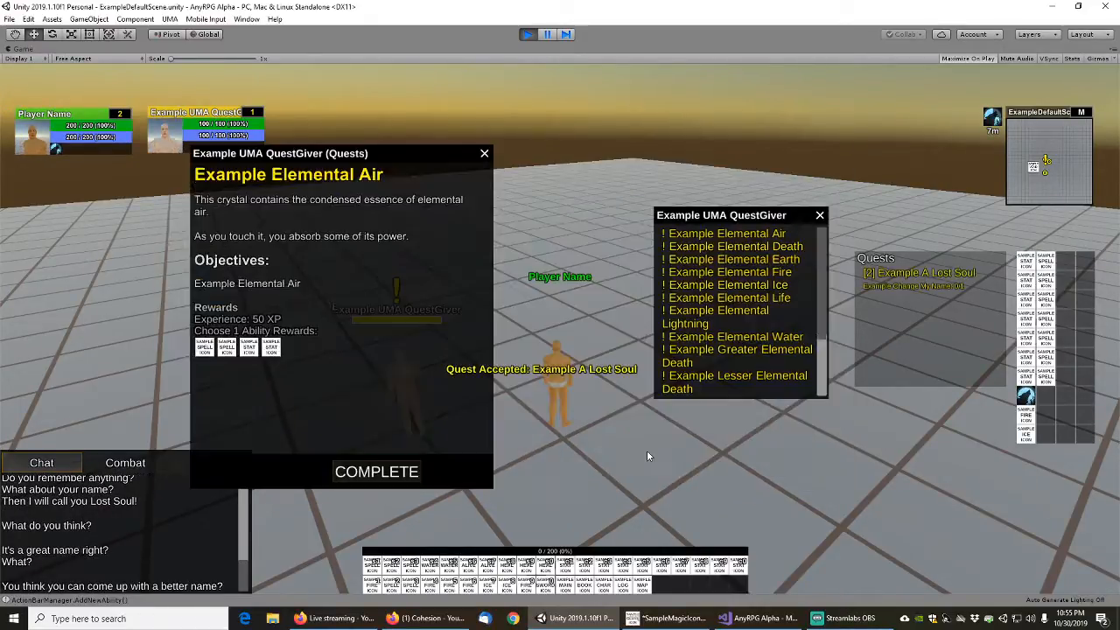
click(486, 154)
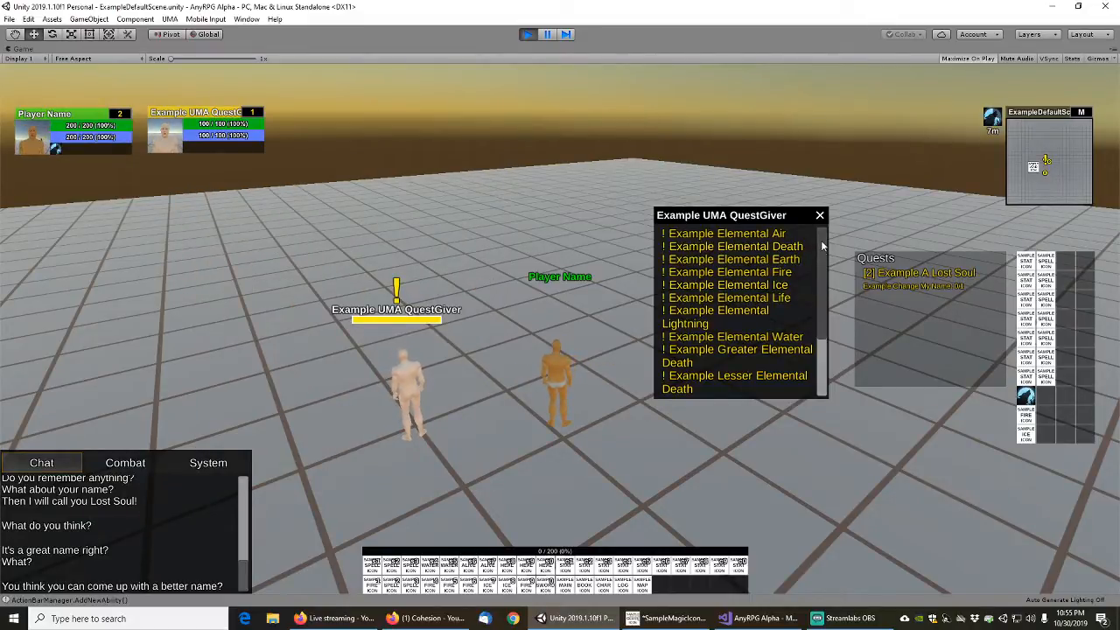
Choose Example Swamp Things from the quest giver's list, go through its dialog and accept the quest
scroll(822, 248, down, 4)
scroll(821, 249, up, 4)
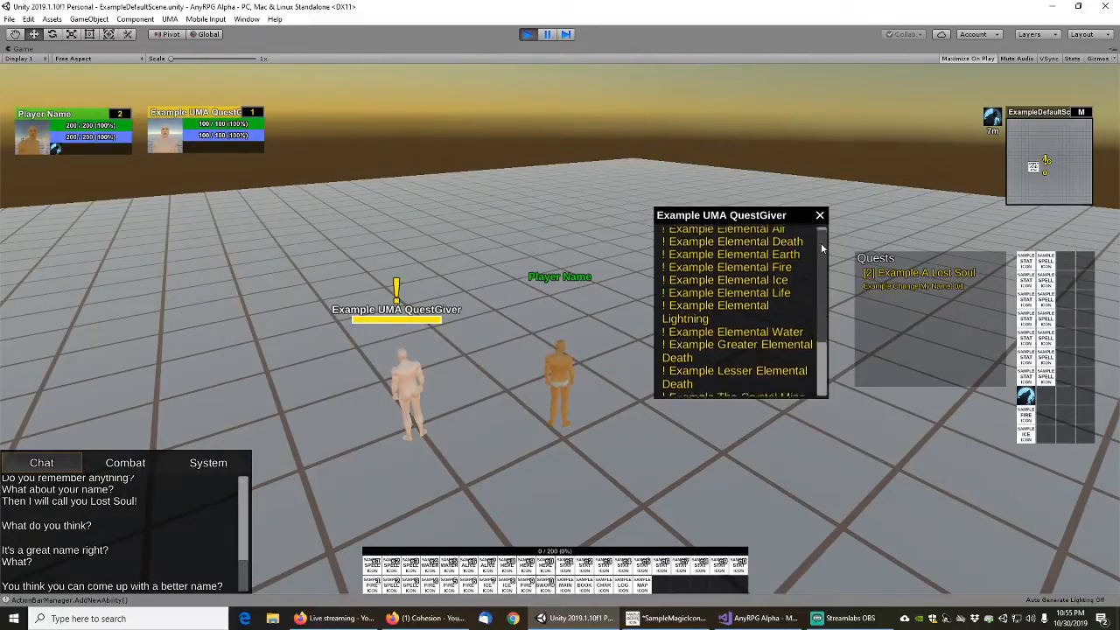
scroll(787, 306, down, 3)
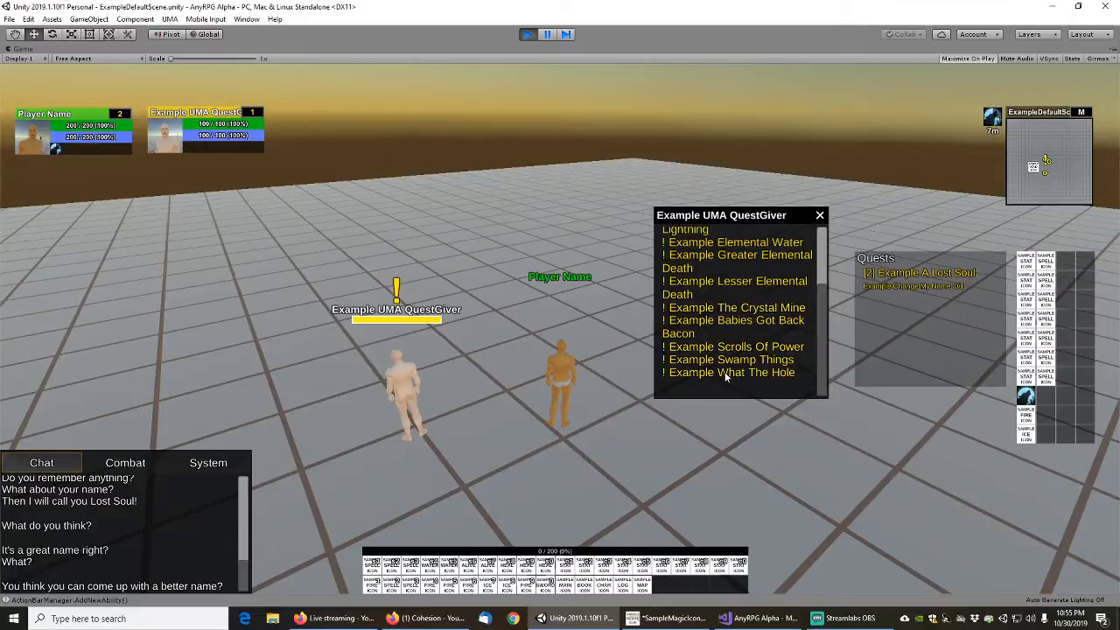
click(723, 366)
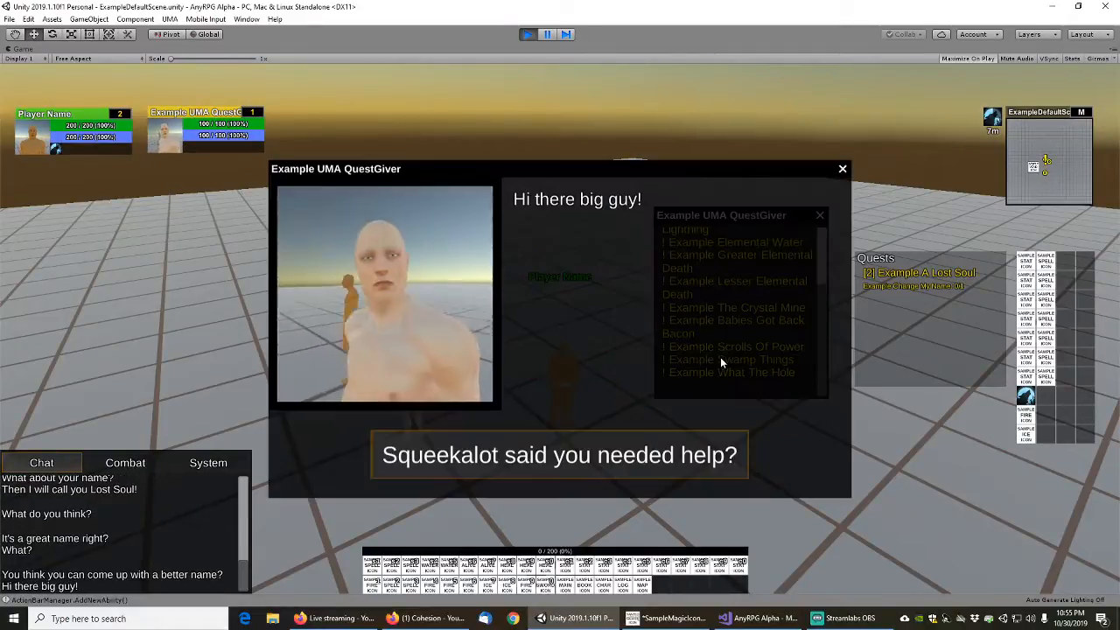
click(556, 464)
click(564, 462)
click(570, 465)
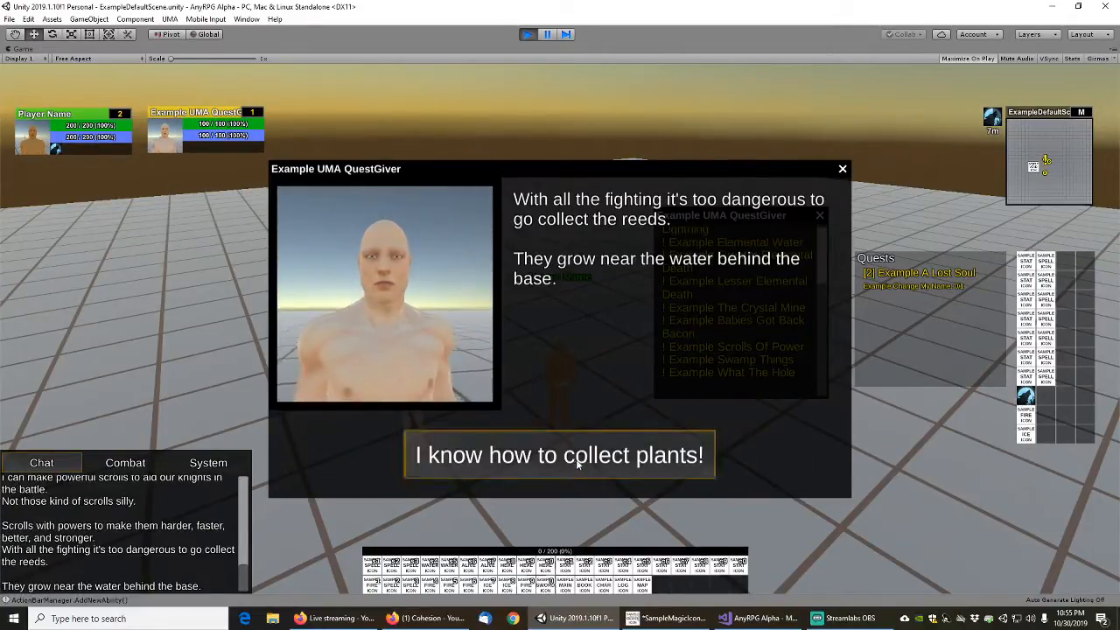
click(584, 460)
click(595, 457)
click(655, 461)
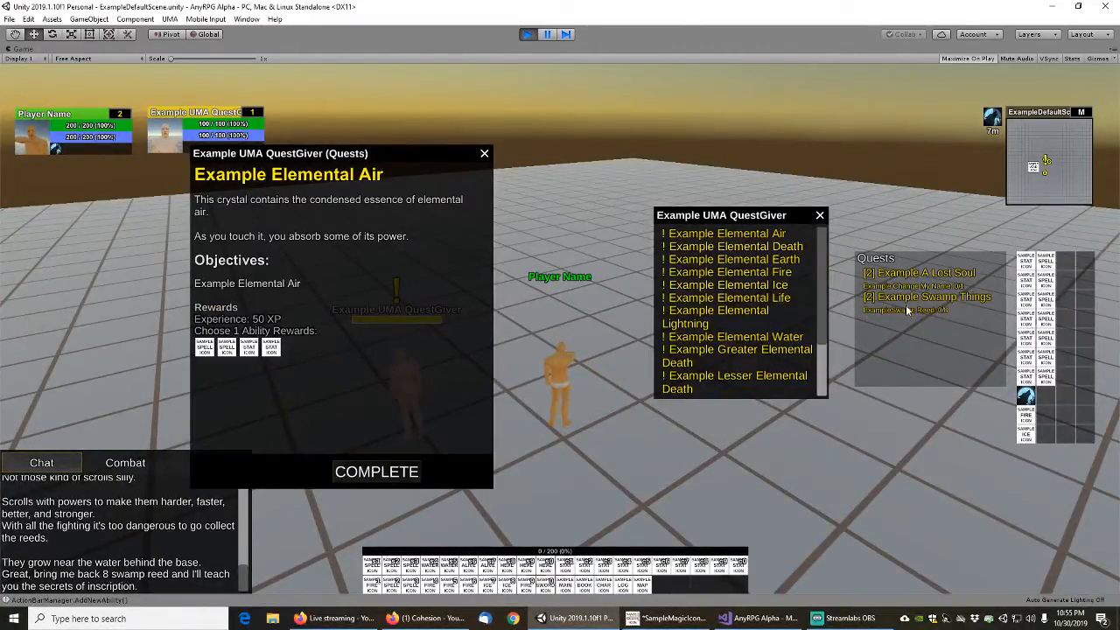
Accept the Example What The Hole quest through its dialog, close the quest giver's windows and move the player away
scroll(823, 369, down, 3)
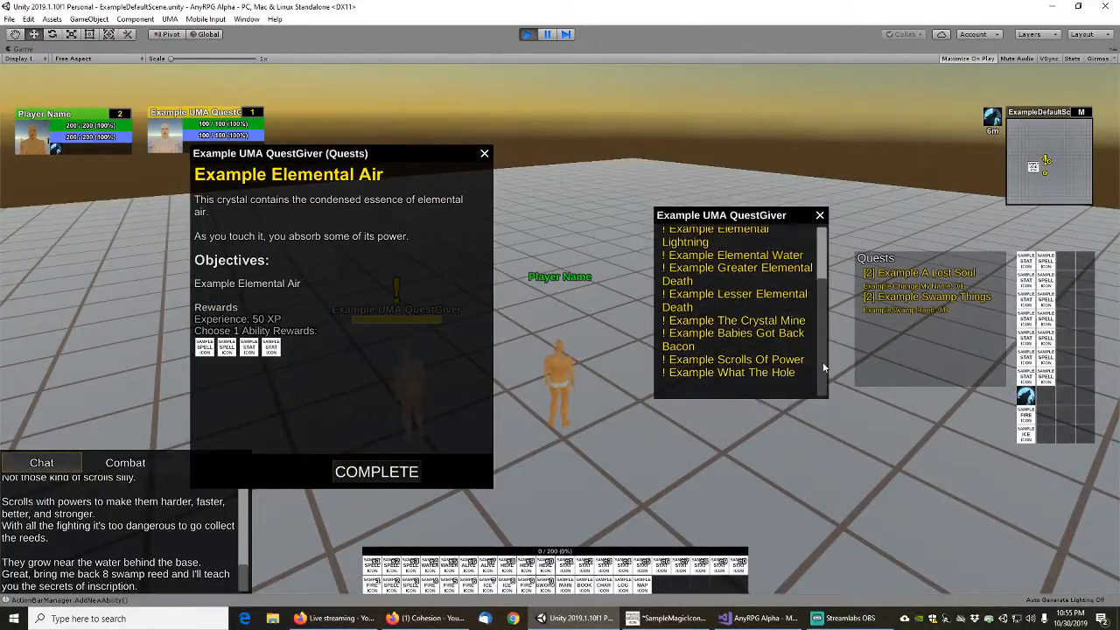
click(729, 371)
click(481, 455)
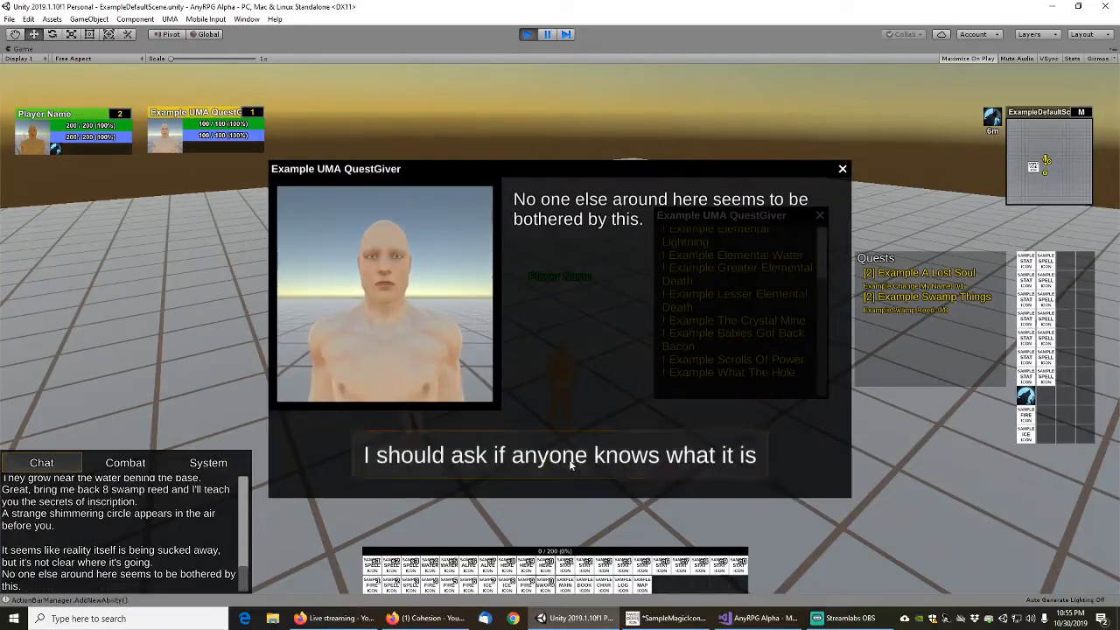
click(596, 459)
click(655, 467)
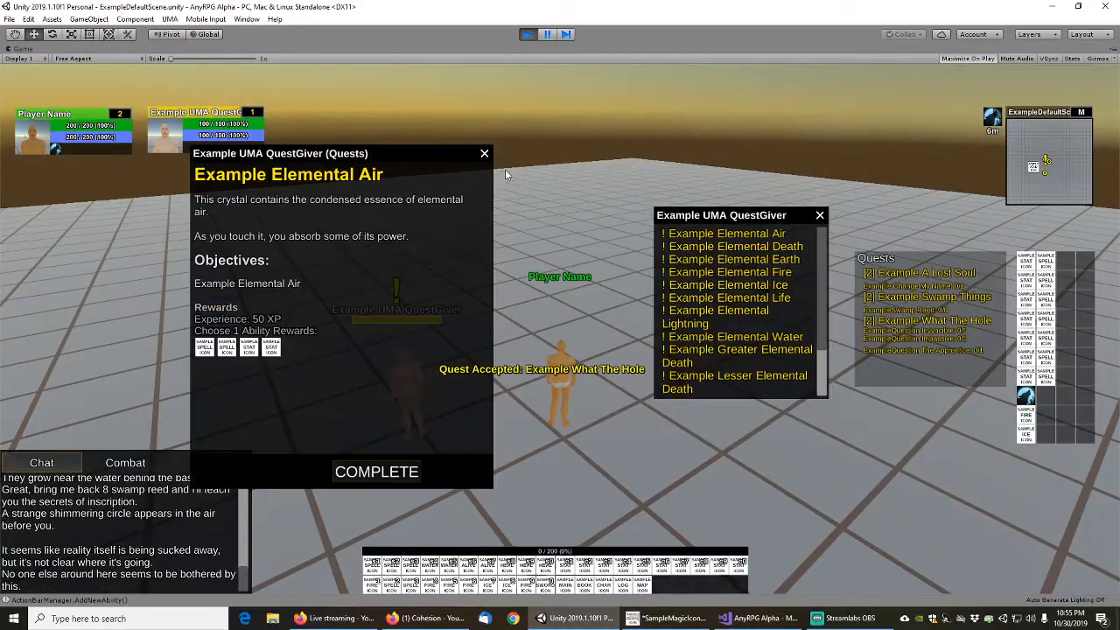
click(485, 154)
click(820, 217)
key(s)
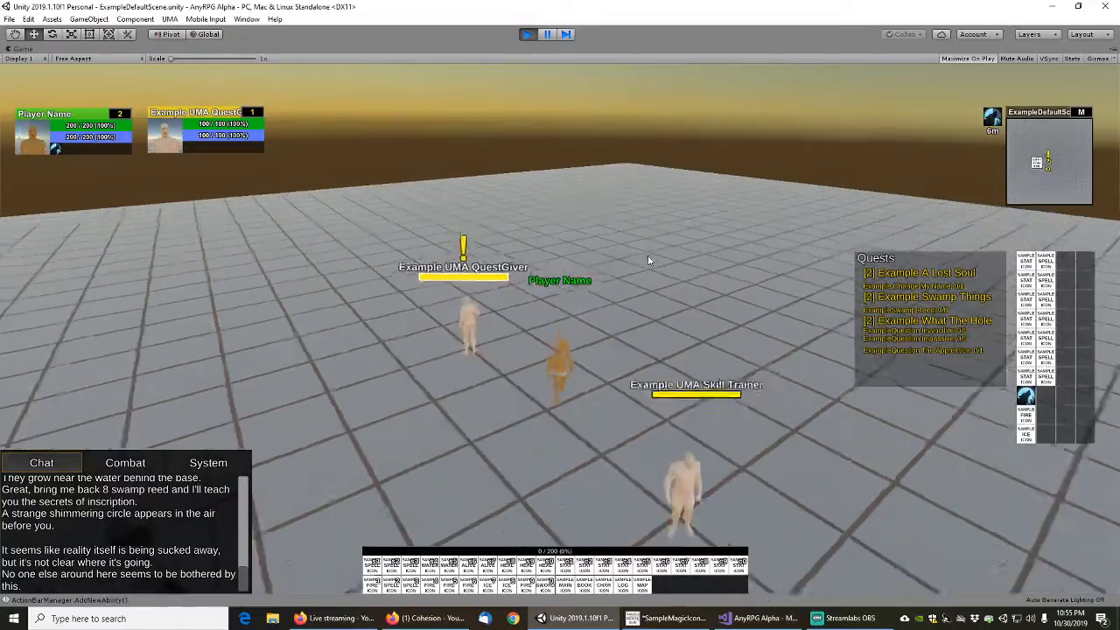
Move the player to the quest giver, reopen its quest list and close the Example Elemental Air details
key(w)
key(w)
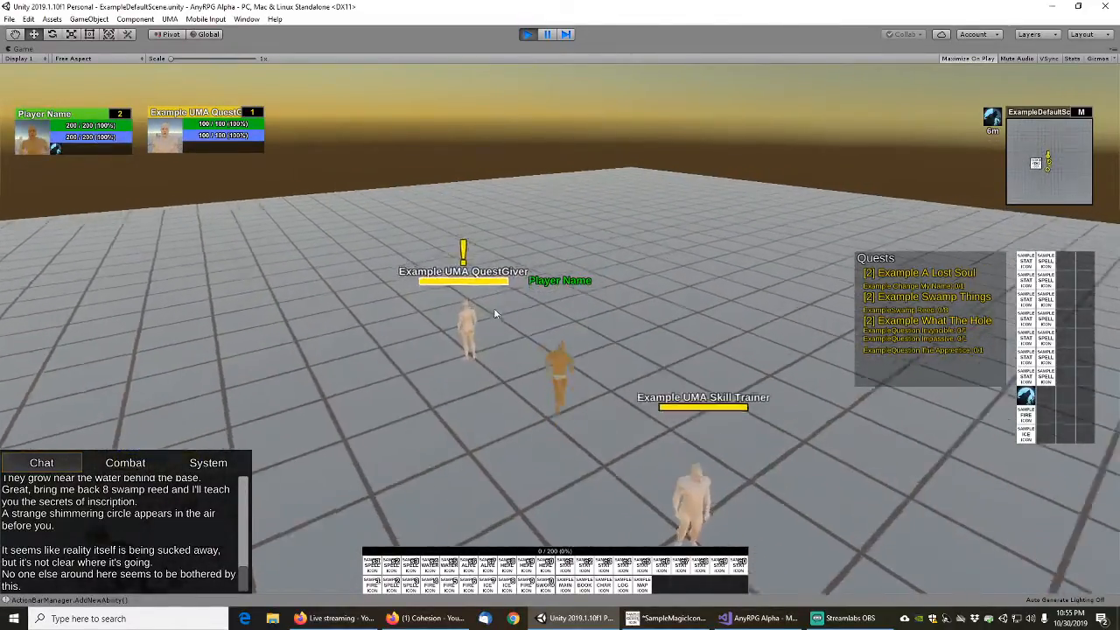
right_click(511, 358)
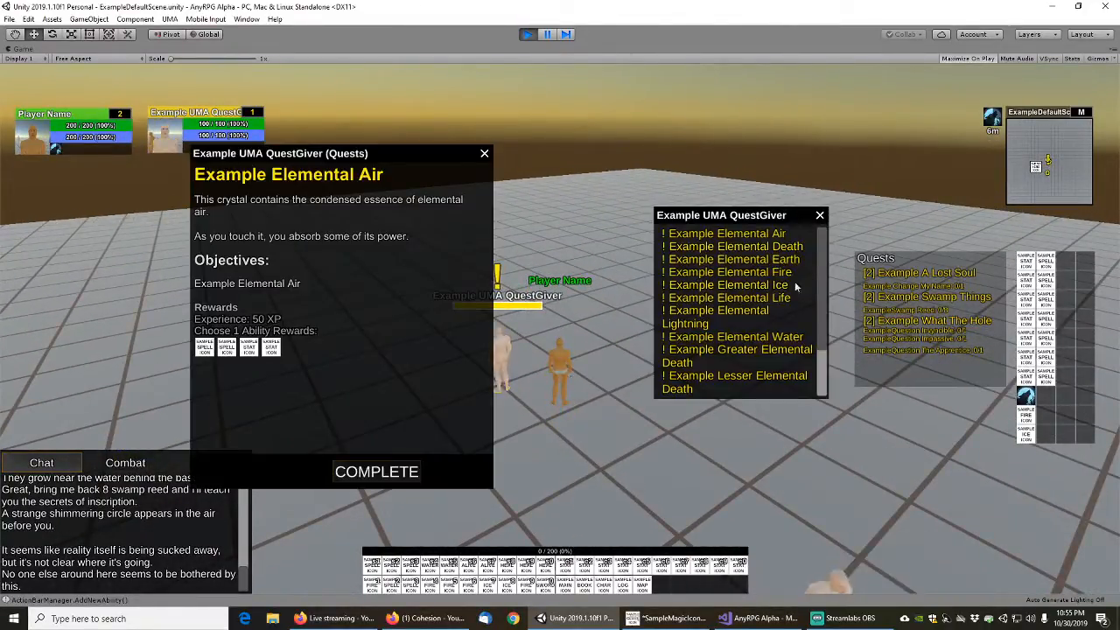
scroll(812, 332, down, 3)
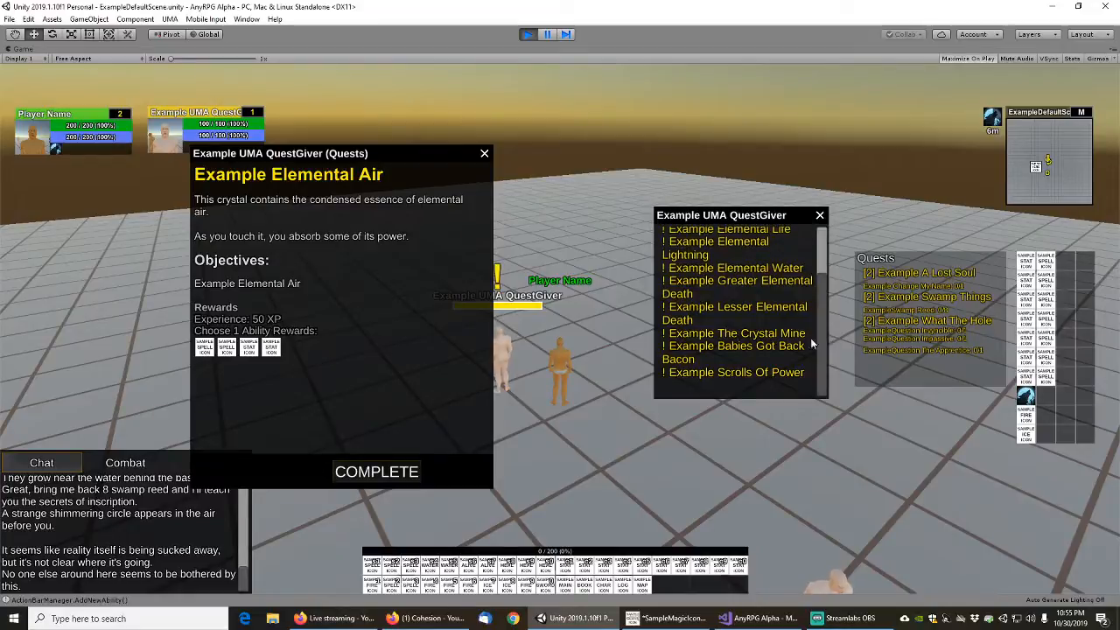
click(485, 154)
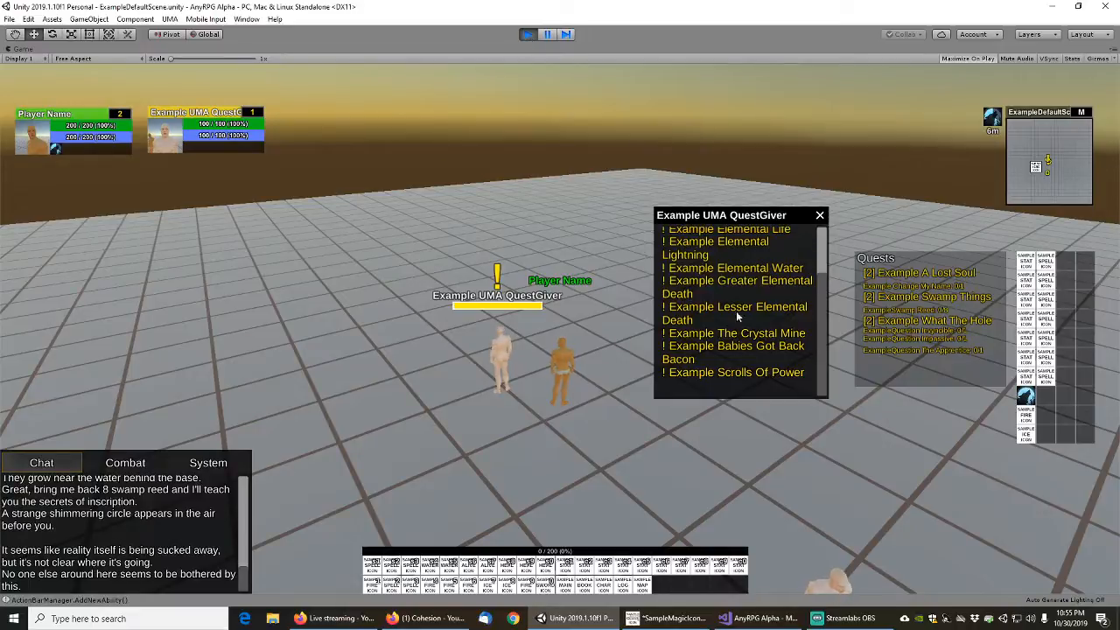
Choose Example Scrolls Of Power from the quest giver's list, go through its dialog, accept the quest and close the details window
click(750, 374)
click(577, 455)
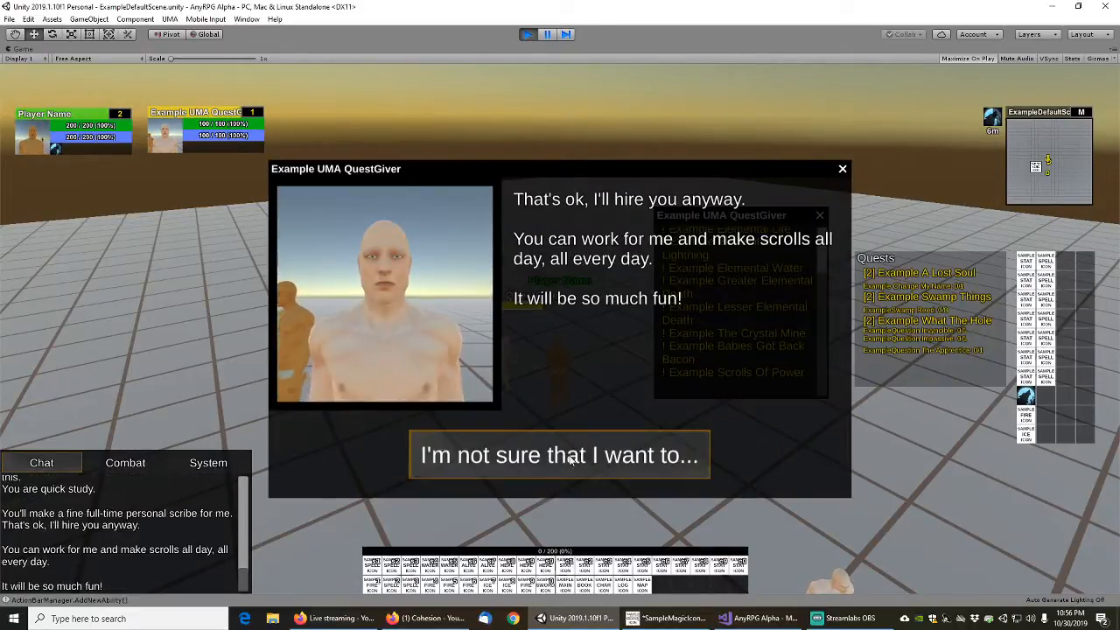
click(612, 461)
click(617, 461)
click(665, 462)
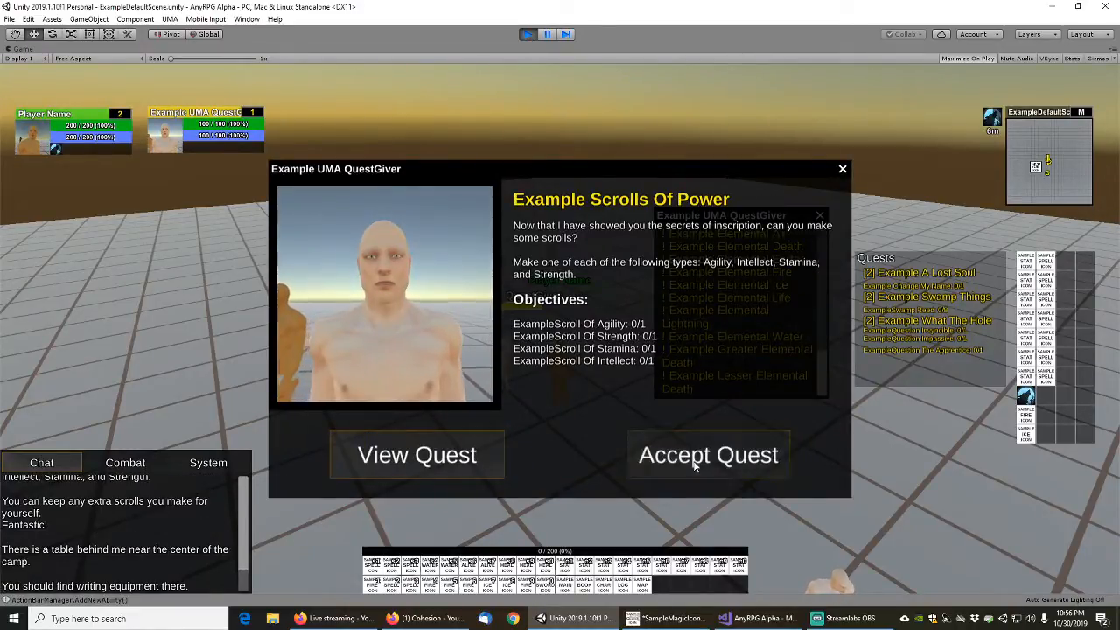
click(688, 469)
click(484, 155)
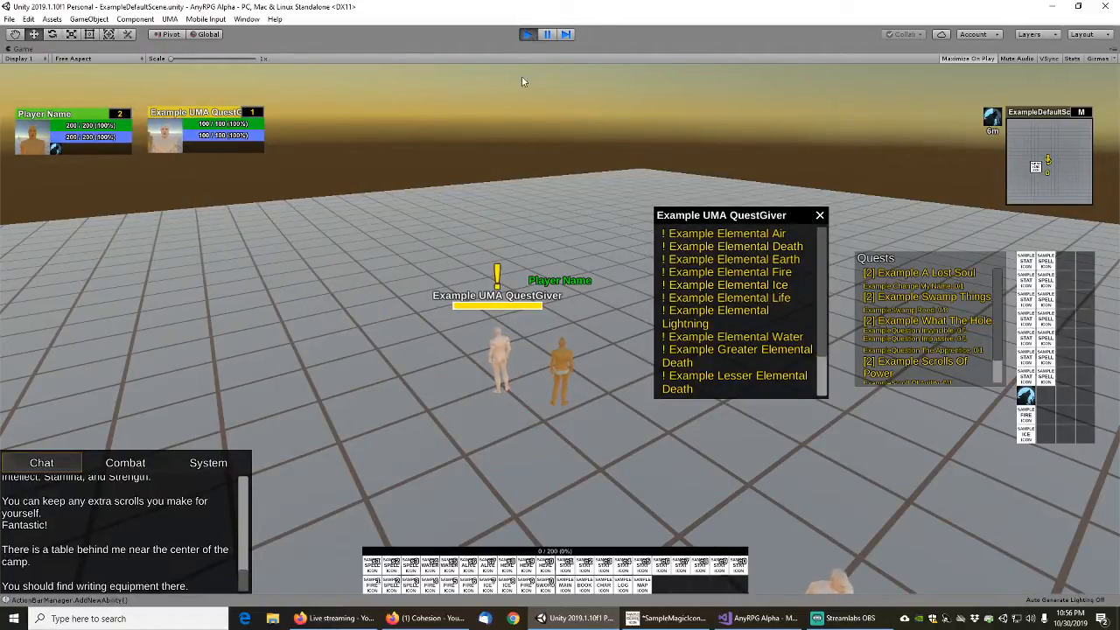
Run the player back and forth near the quest giver and close the quest giver's remaining list
right_drag(532, 179, 571, 209)
key(s)
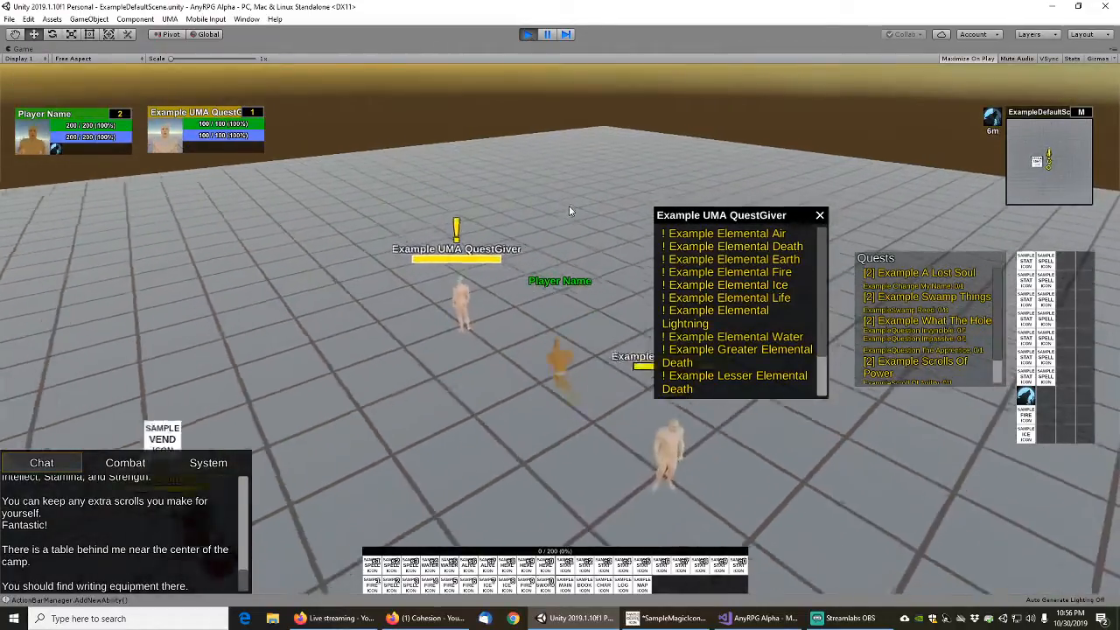
key(w)
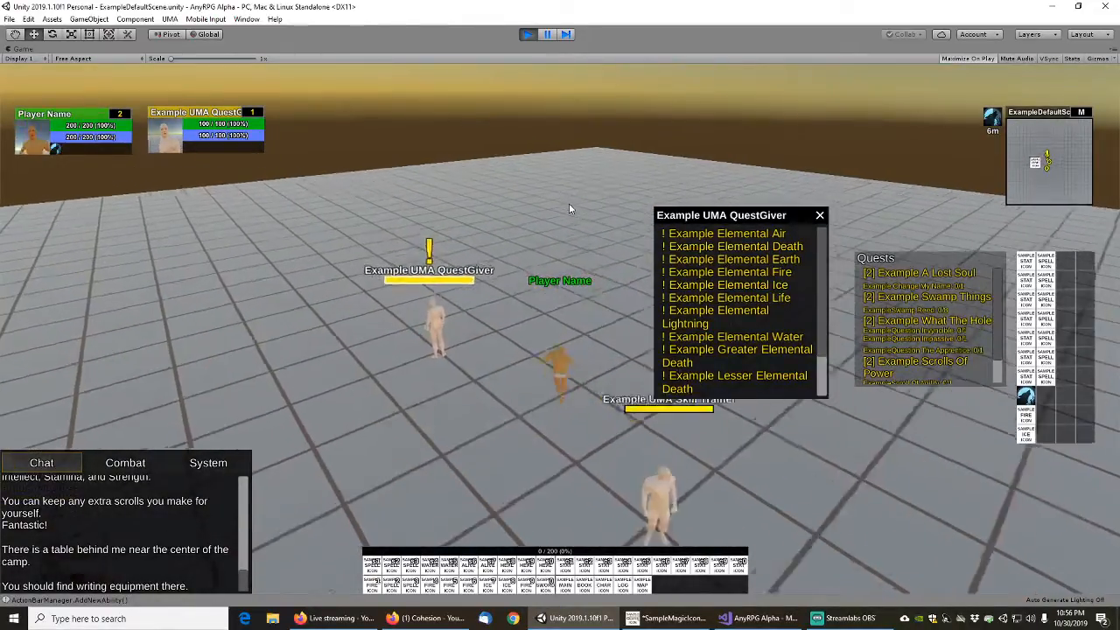
right_drag(571, 210, 516, 200)
key(s)
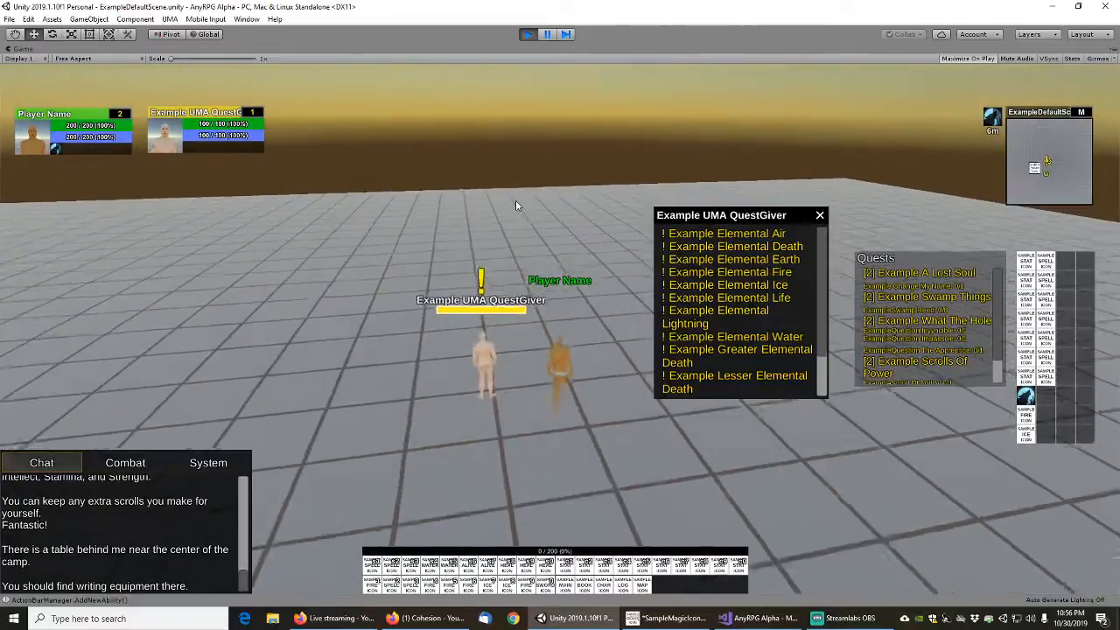
key(w)
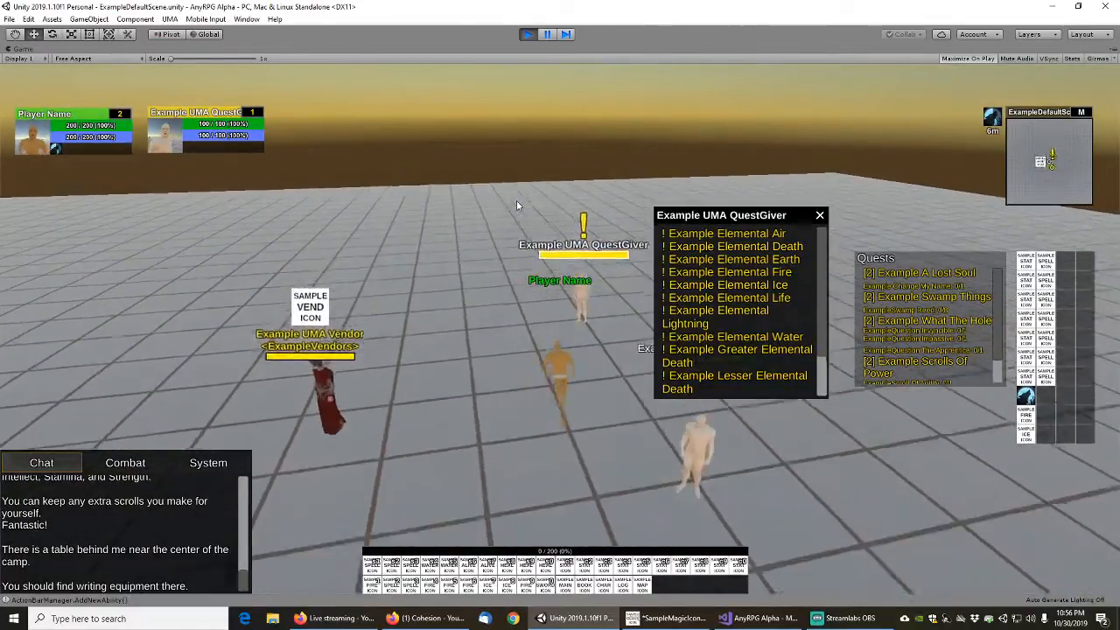
click(820, 216)
key(s)
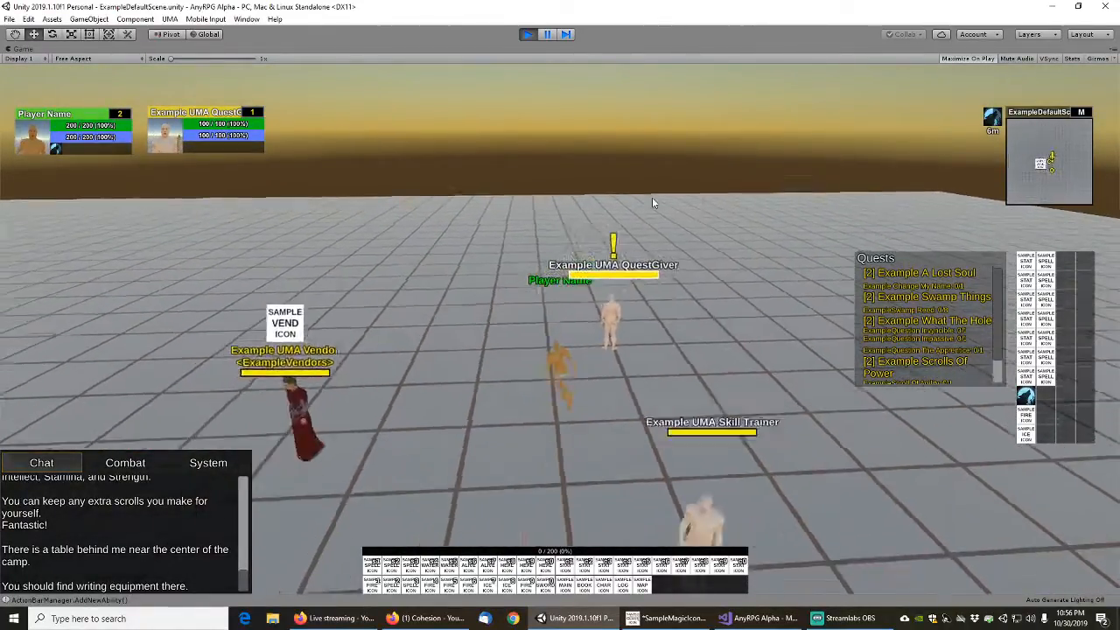
Open the Example UMA Vendor's purchase items, close the vendor windows and move the player back among the NPCs
key(a)
key(w)
right_click(491, 362)
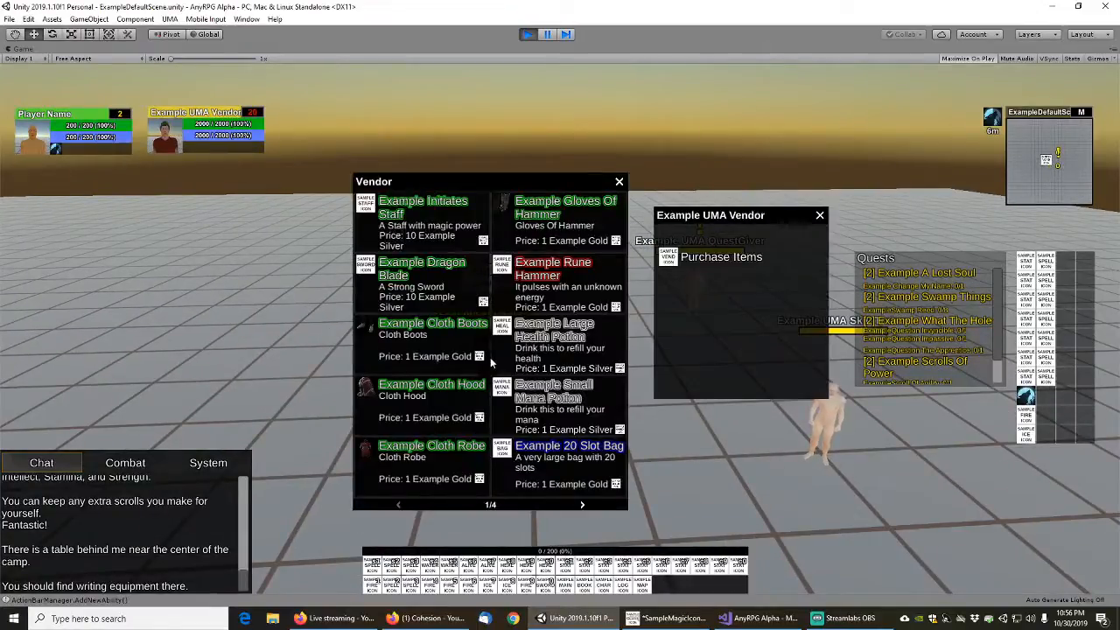
key(Escape)
key(d)
key(w)
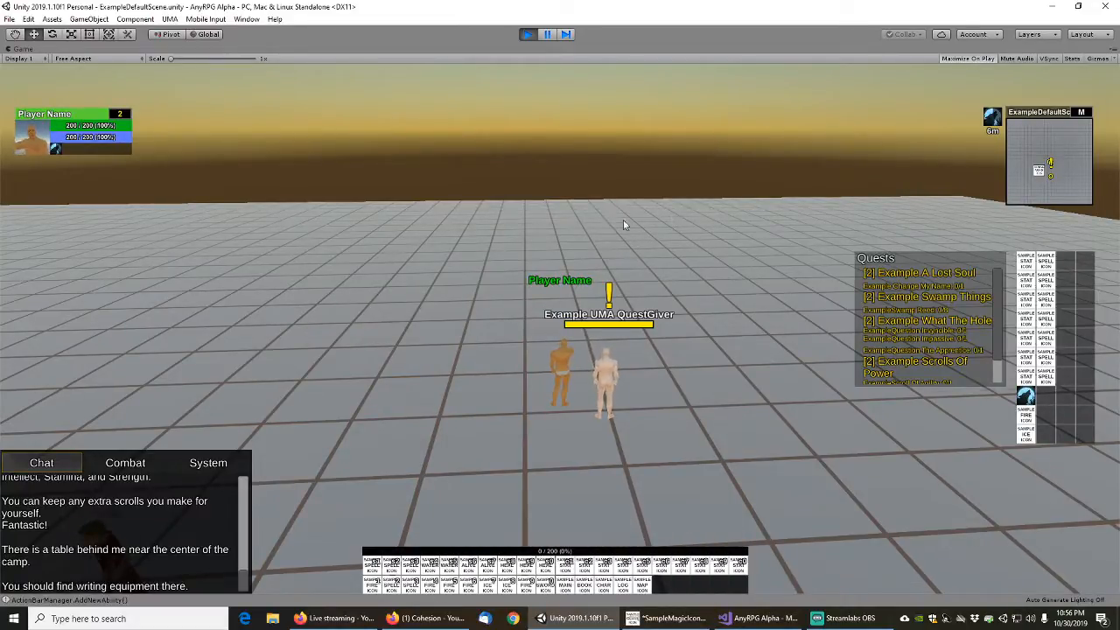
key(s)
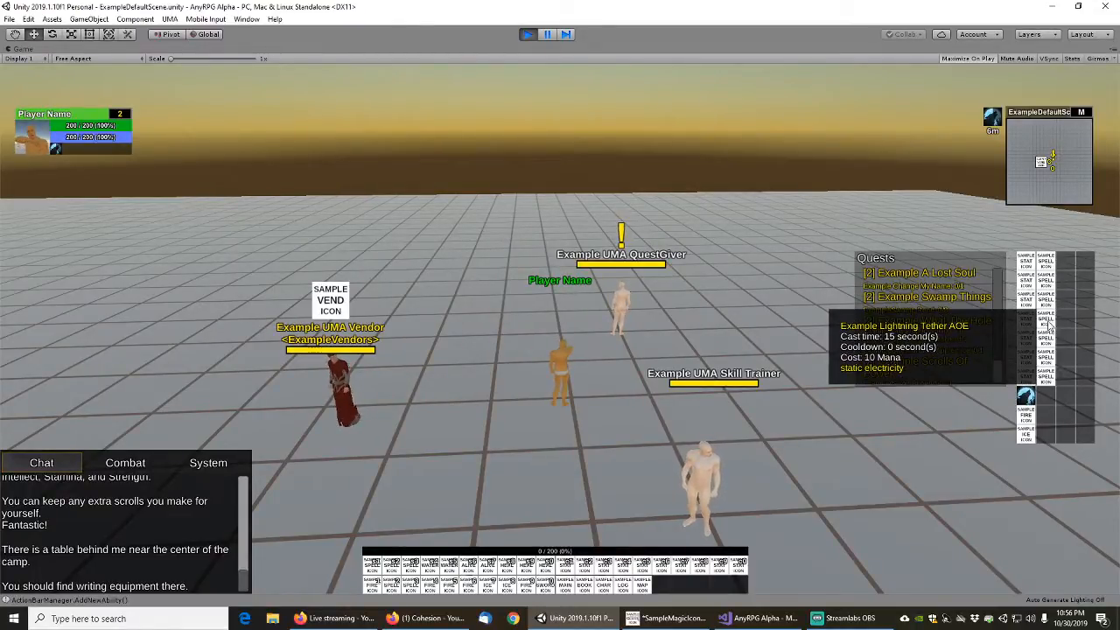
Cast the healing spells Example Natures Embrace, Example Natures Embrace AOE and Example Oceans Embrace
click(1045, 345)
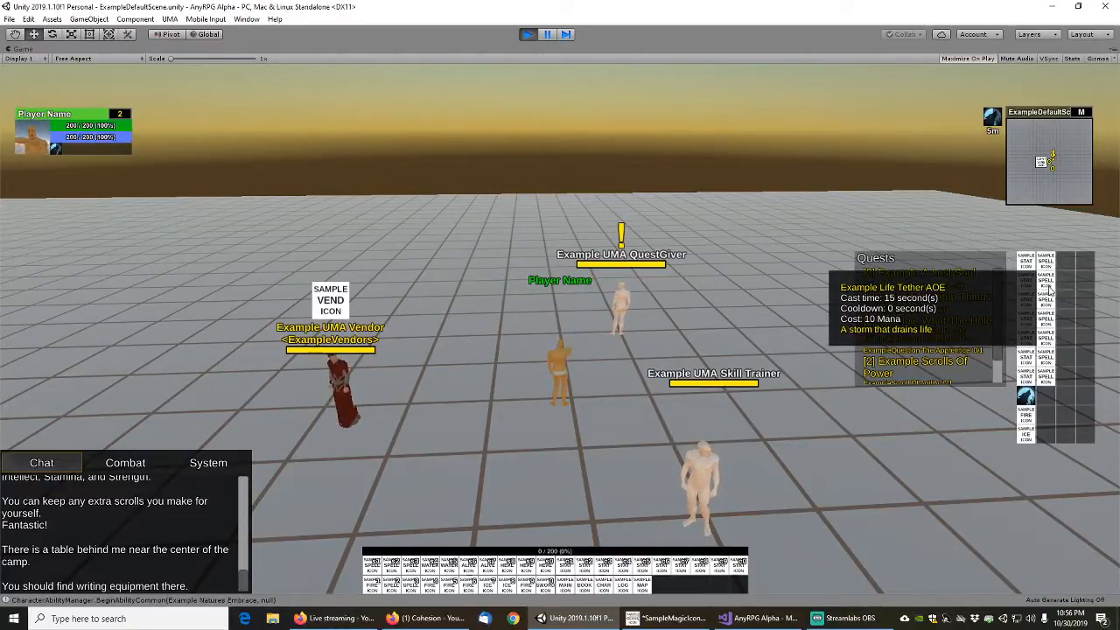
click(1048, 359)
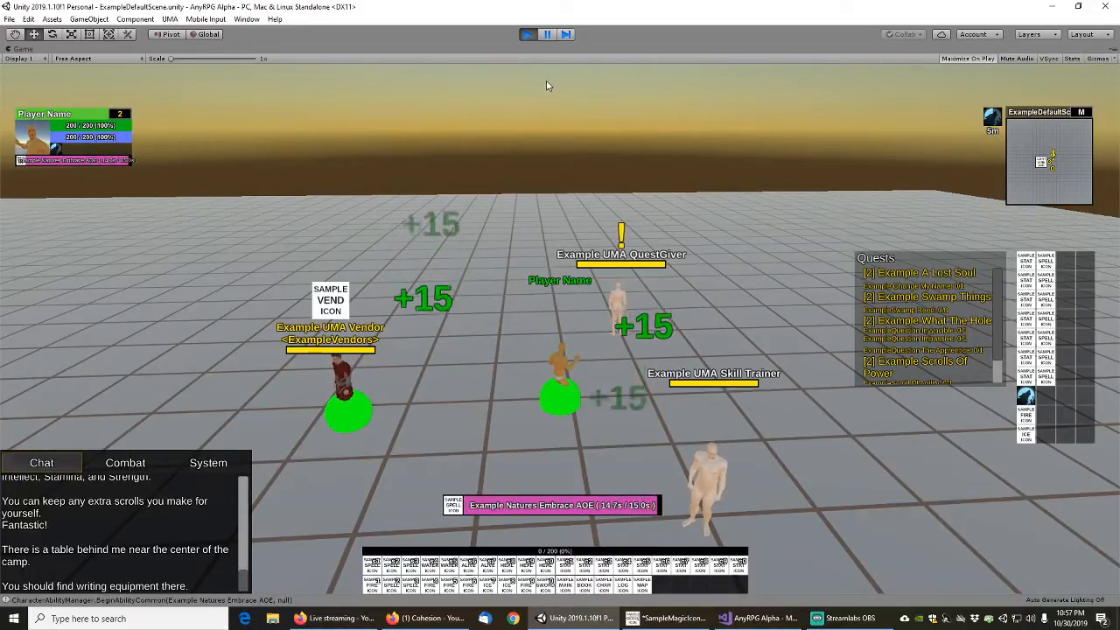
click(1052, 384)
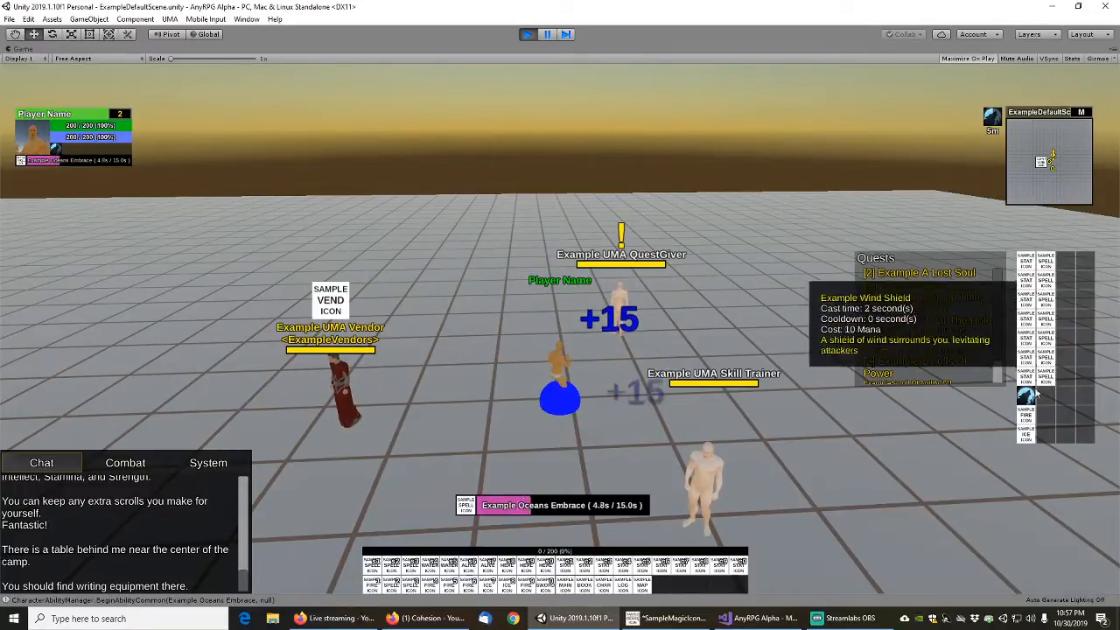
Move the player back, cast Example Lightning Shield and remove its status effect
key(s)
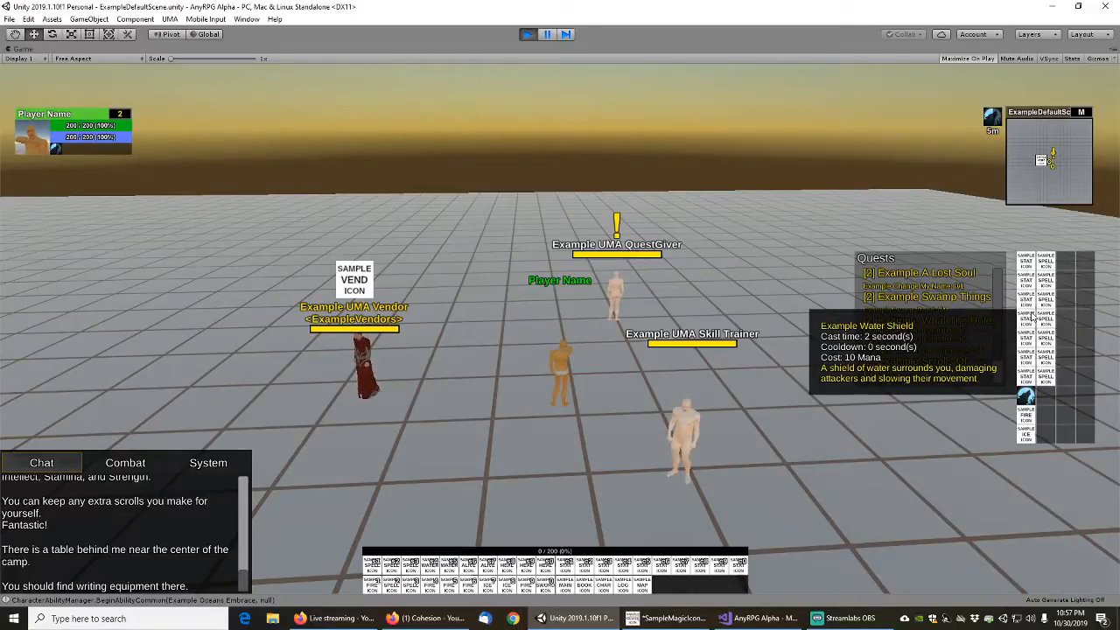
click(740, 571)
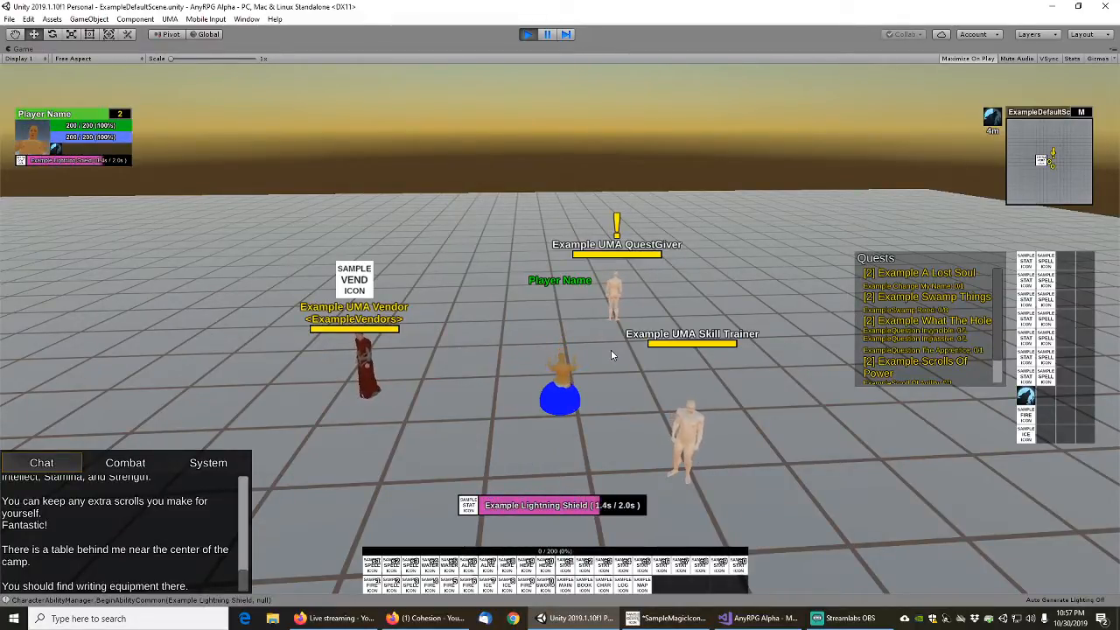
key(w)
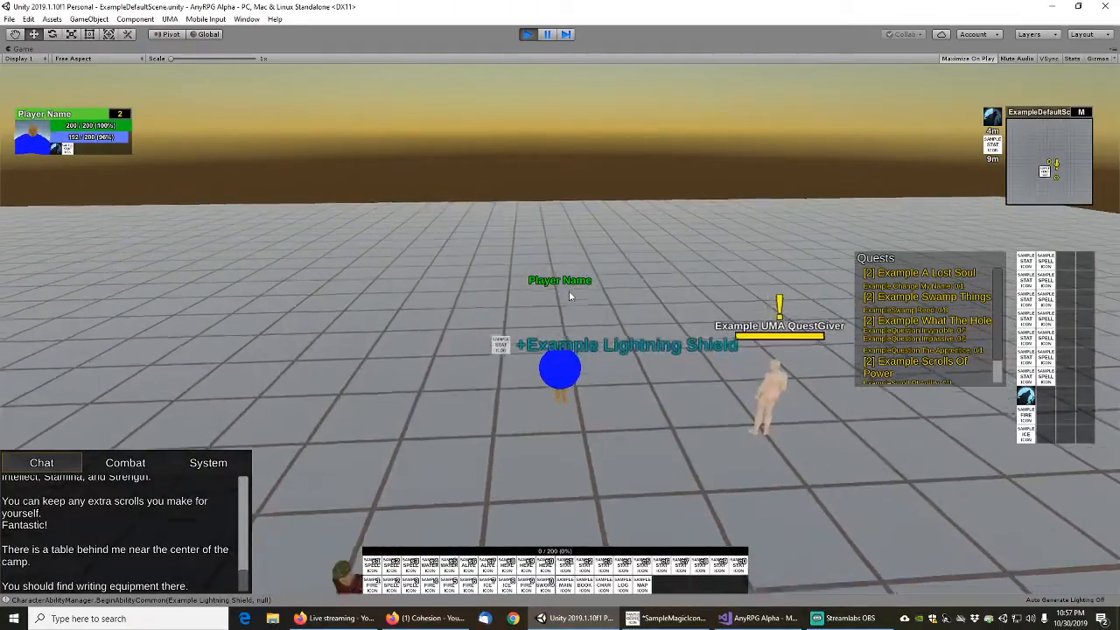
right_click(994, 149)
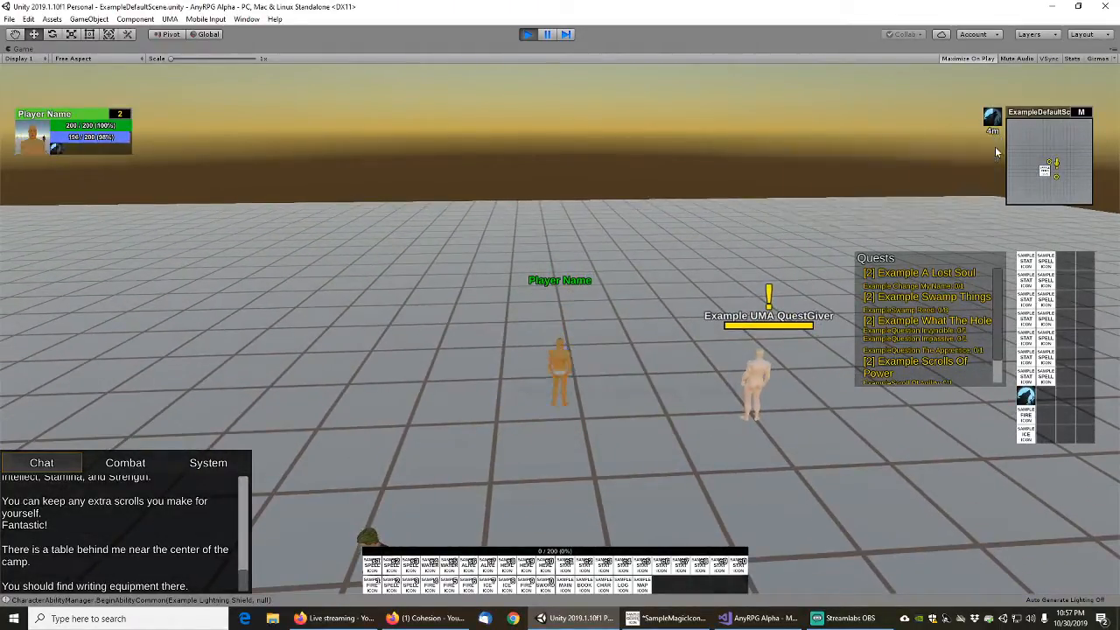
Cast Example Lightning Destruction Aura, remove its status effect and move the player forward
key(s)
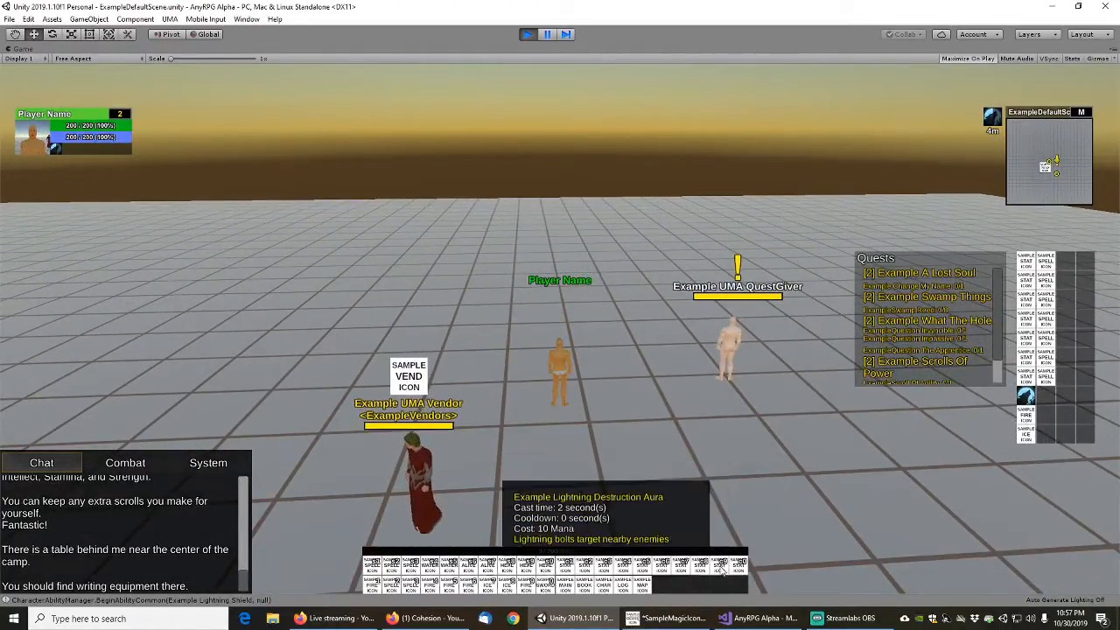
click(722, 570)
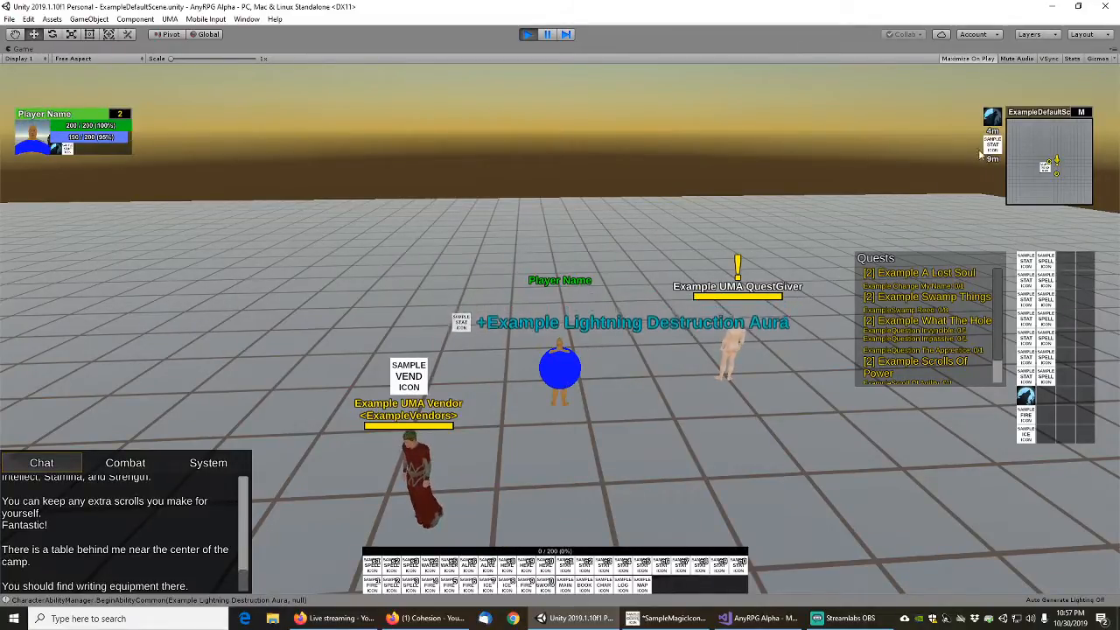
key(w)
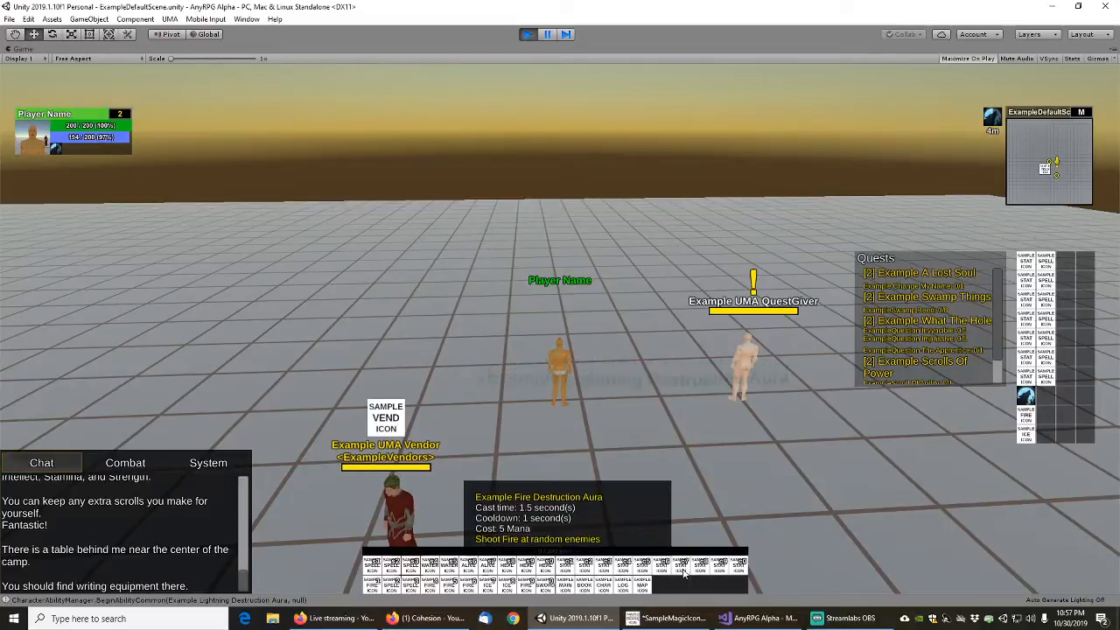
Cast Example Fire Shield, move the player with the effect active and remove the effect
click(693, 570)
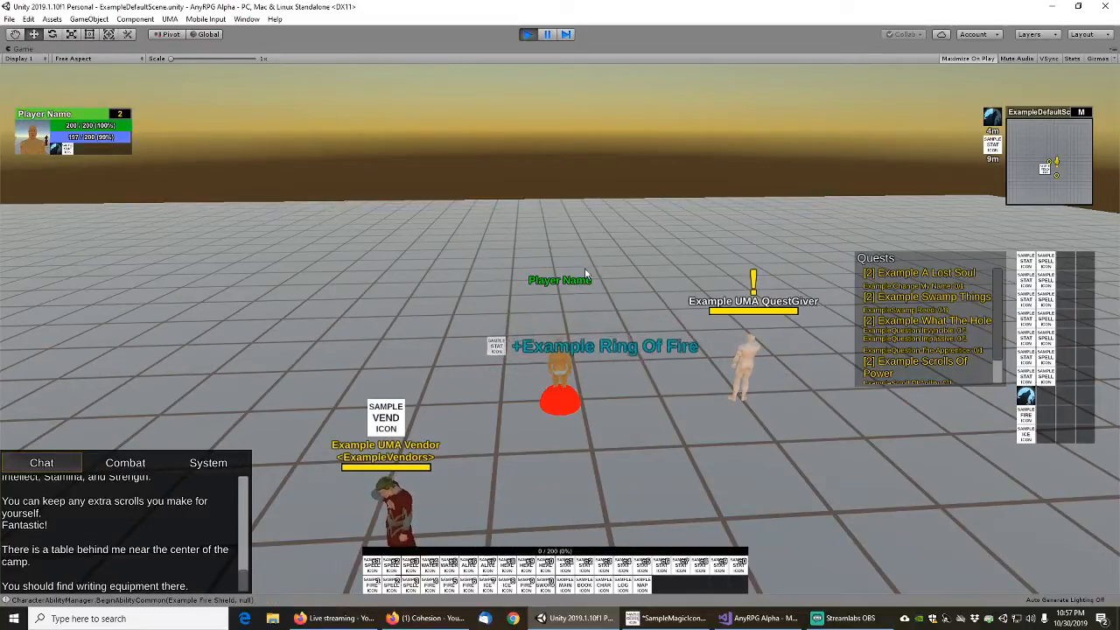
key(d)
key(s)
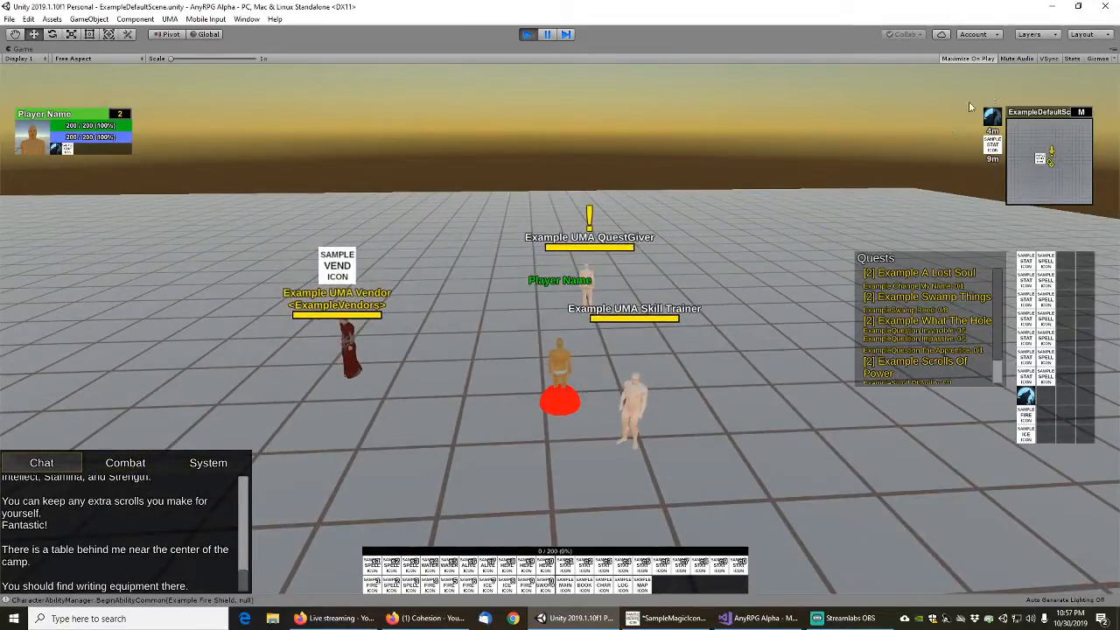
right_click(994, 145)
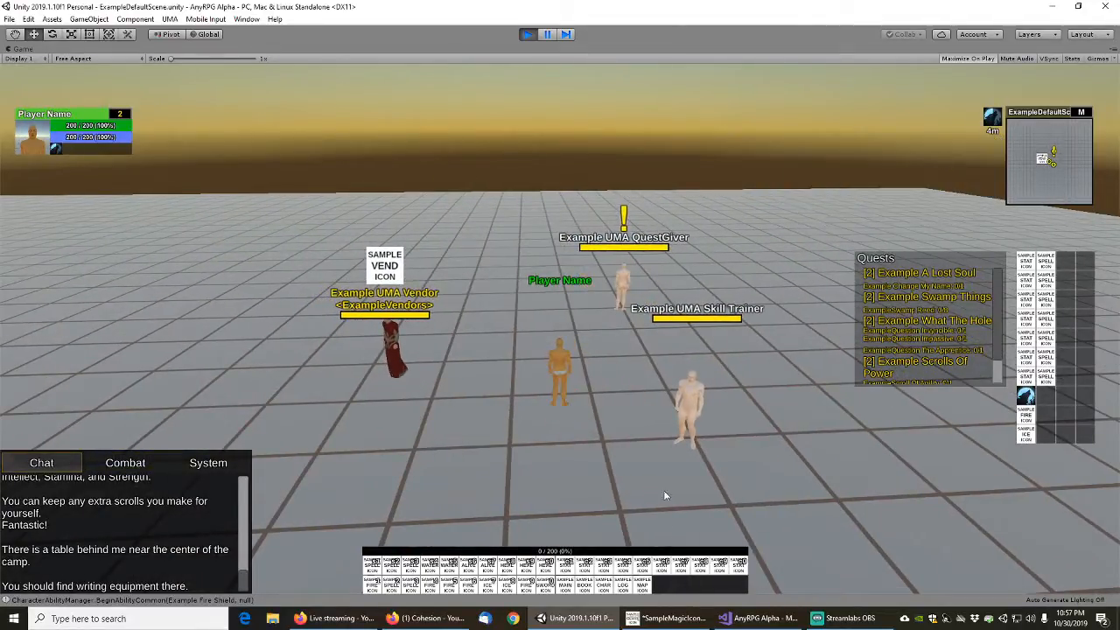
Cast Example Dark Tentacles and Example Blood Shield while moving the player, and remove the Blood Shield effect
click(642, 567)
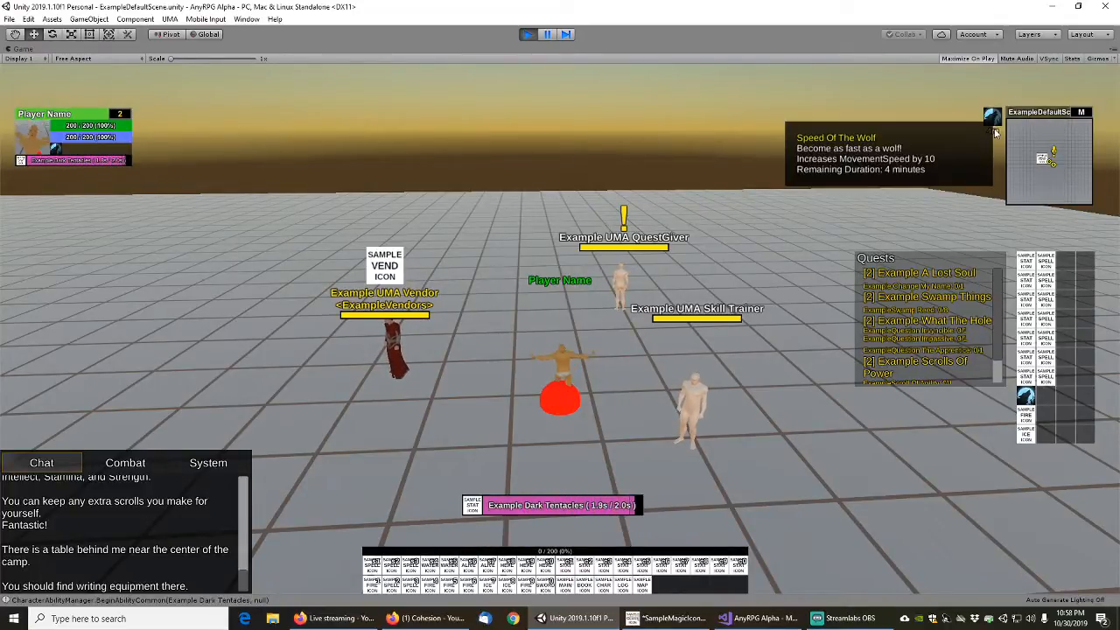
key(w)
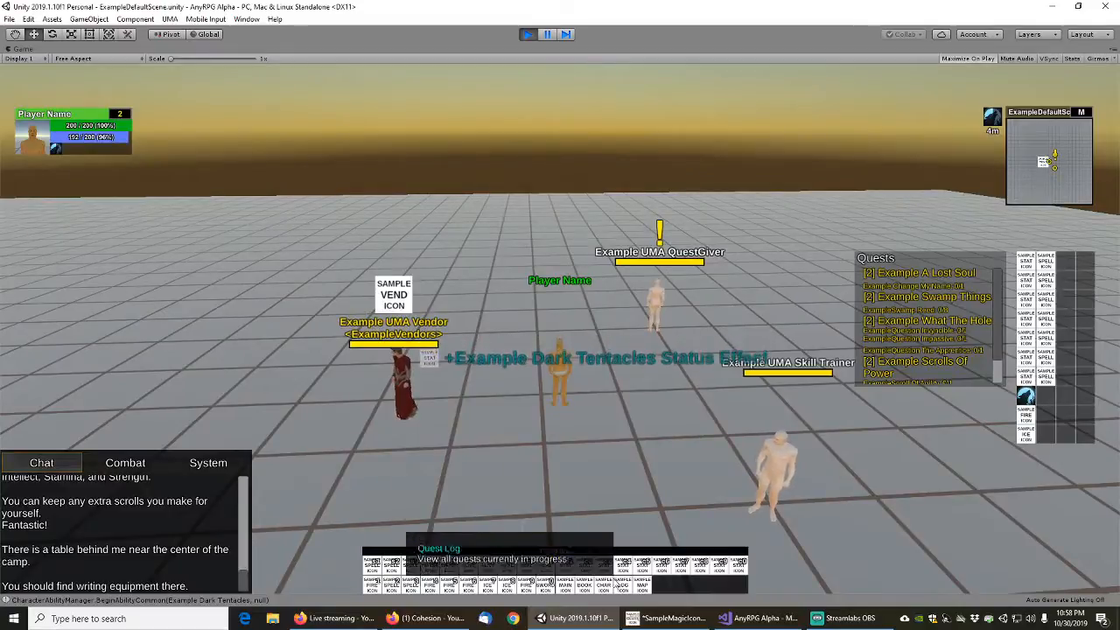
click(603, 568)
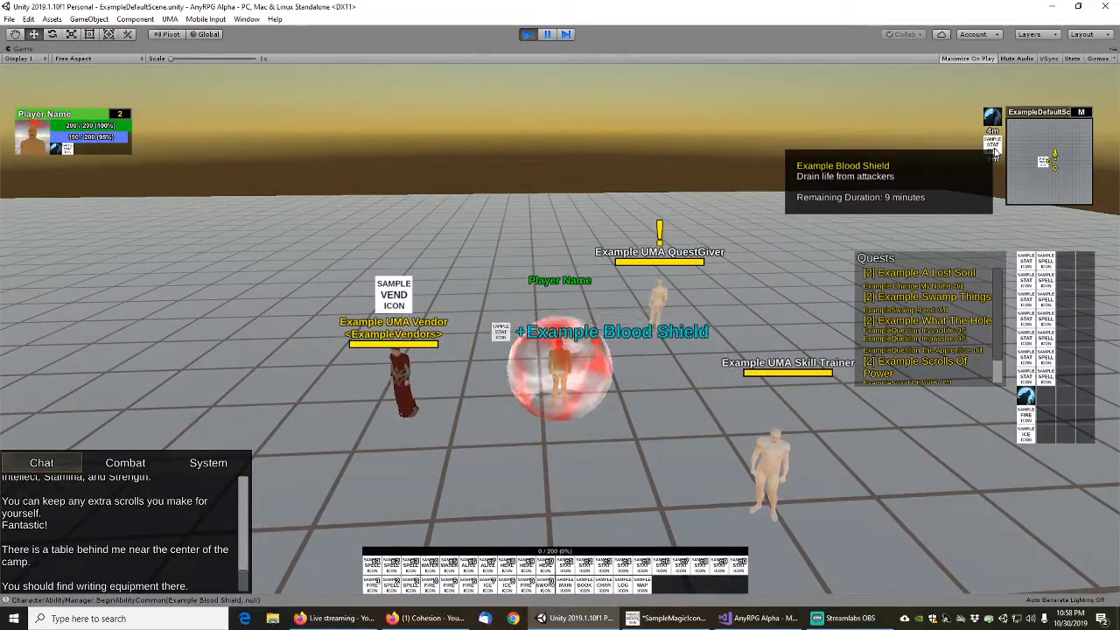
key(w)
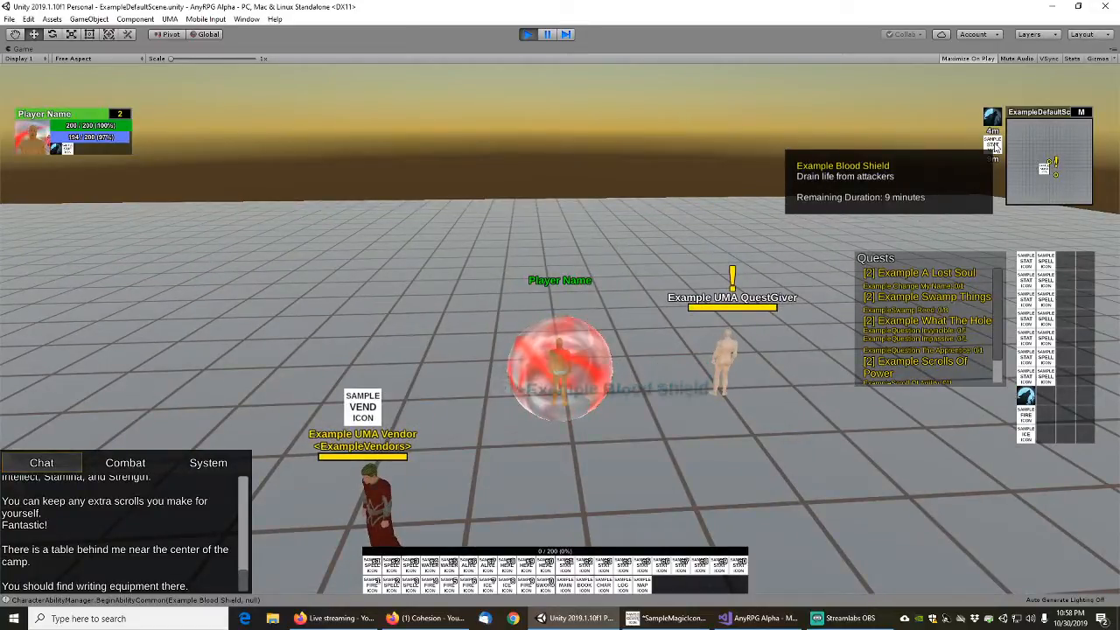
key(w)
right_click(995, 147)
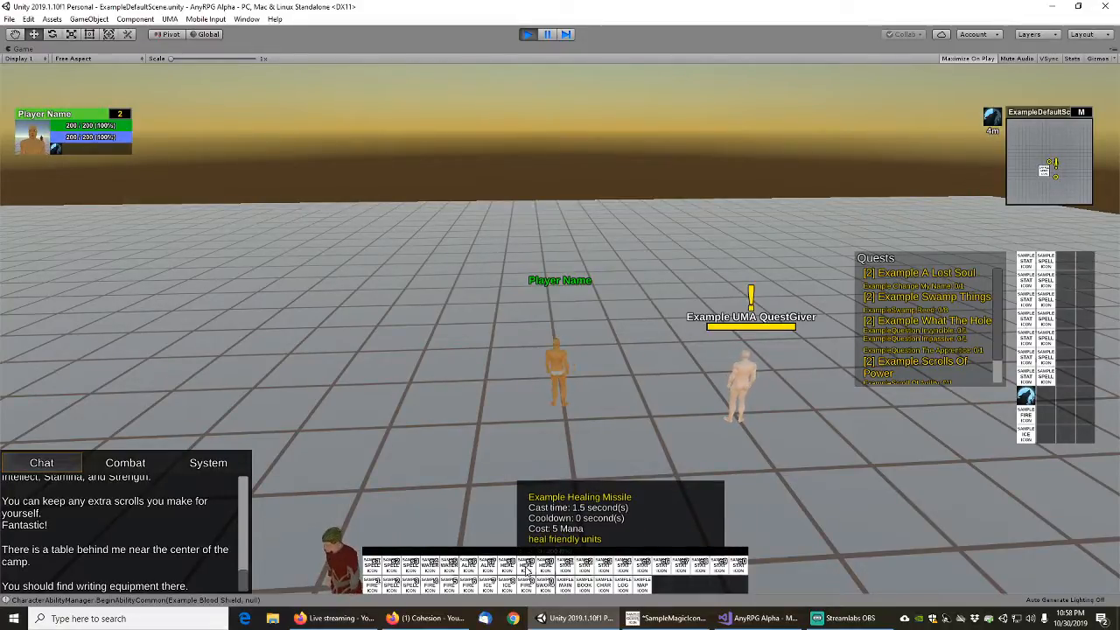
Move the player back, target the quest giver and cast Example Healing Missile on it
key(s)
click(678, 285)
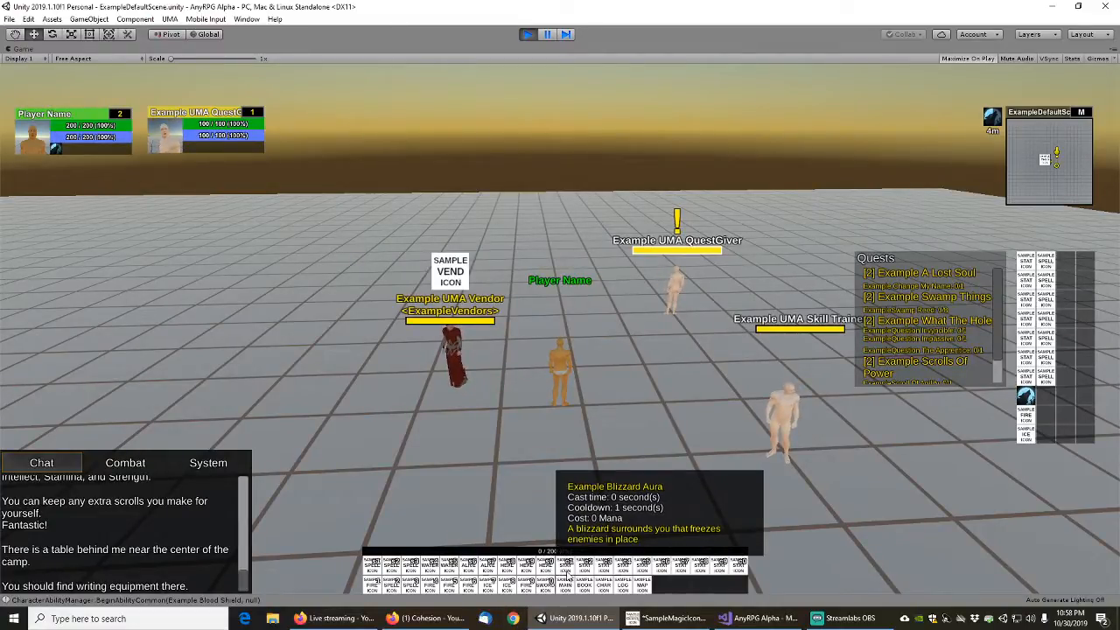
click(525, 570)
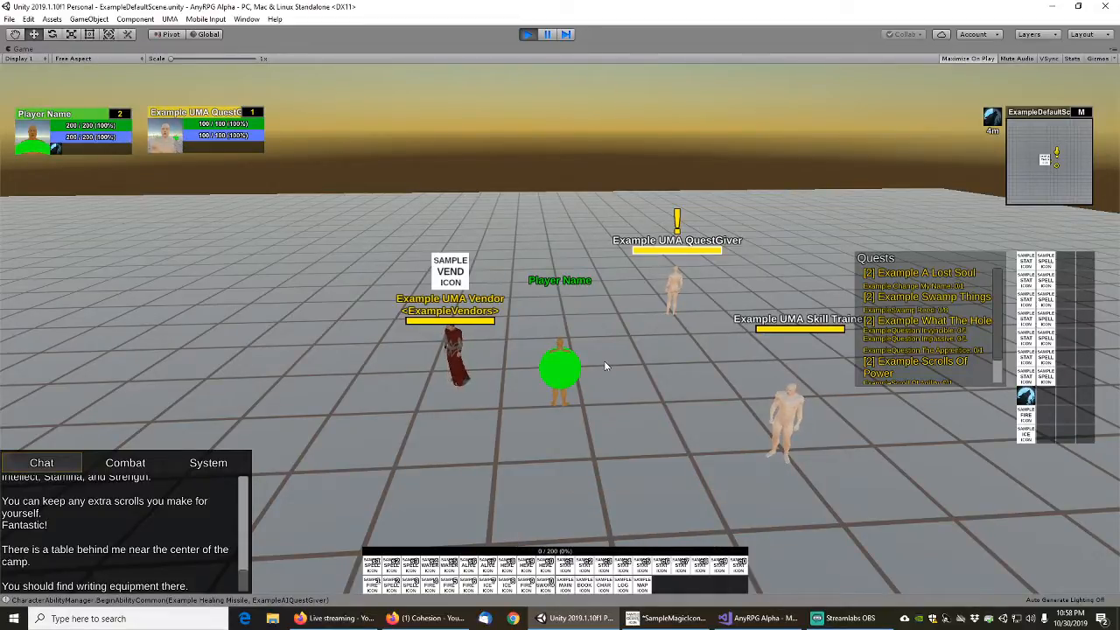
Move the player back, target the Example UMA Vendor and cast Example Healing Missile on it
key(s)
click(511, 272)
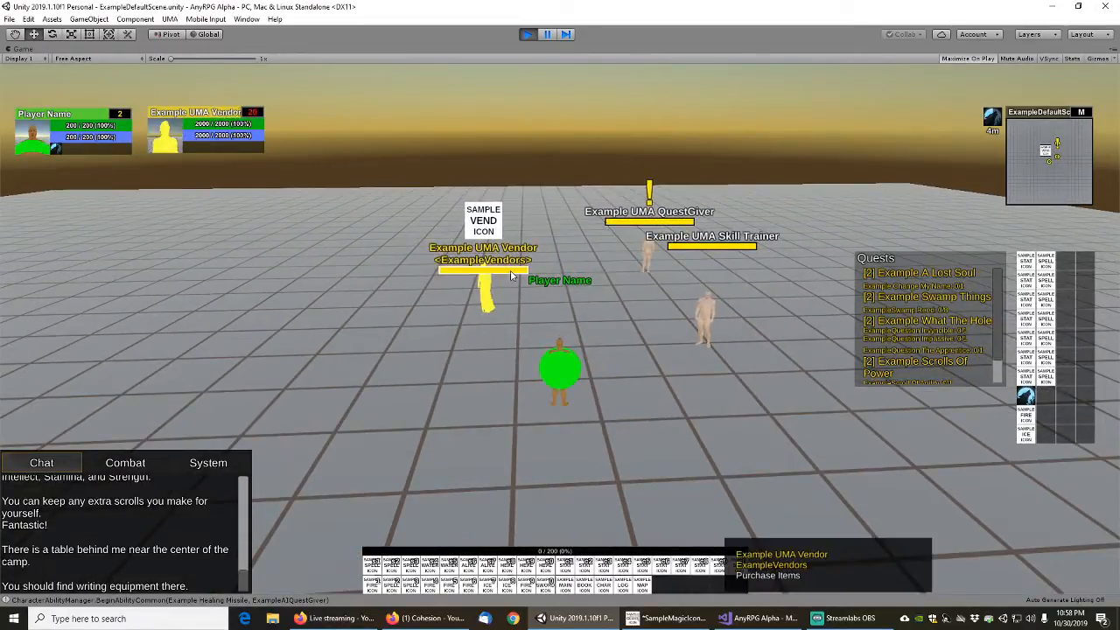
key(s)
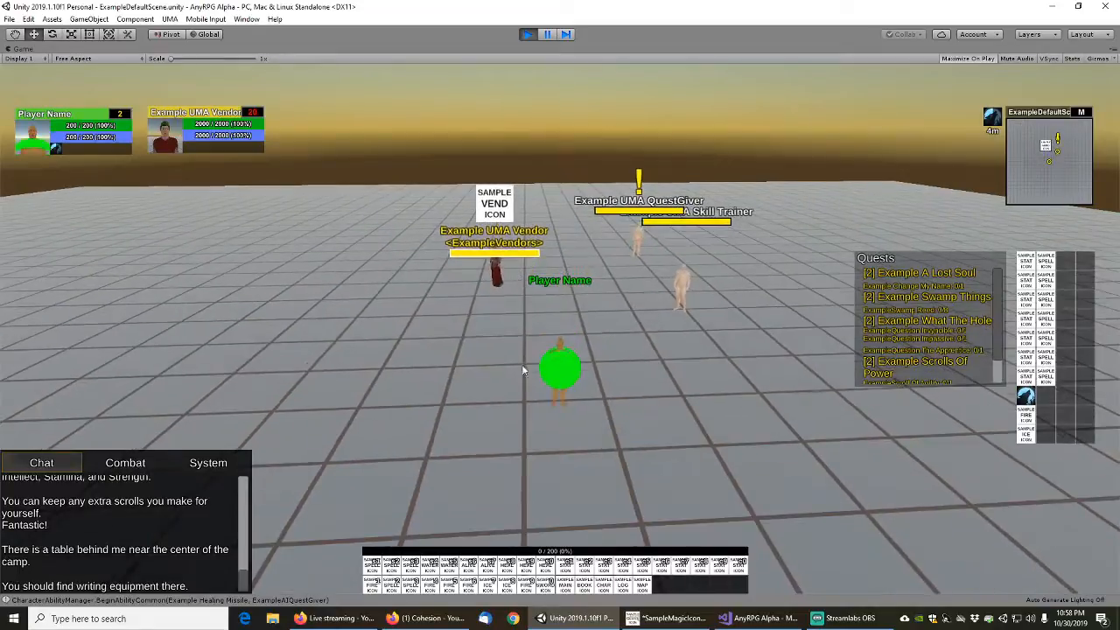
click(526, 566)
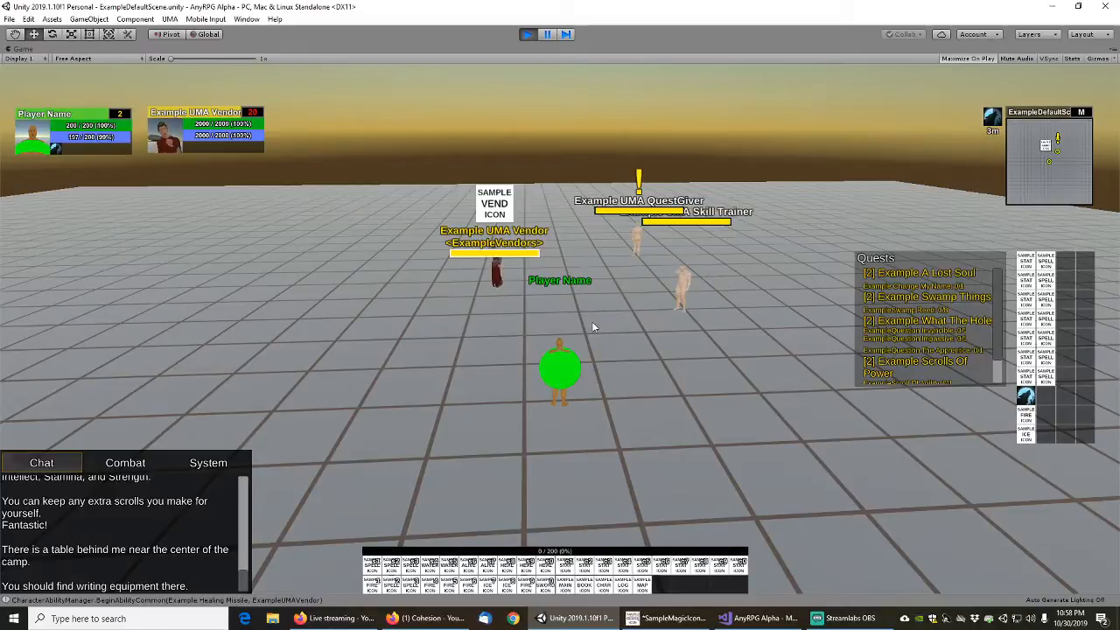
key(w)
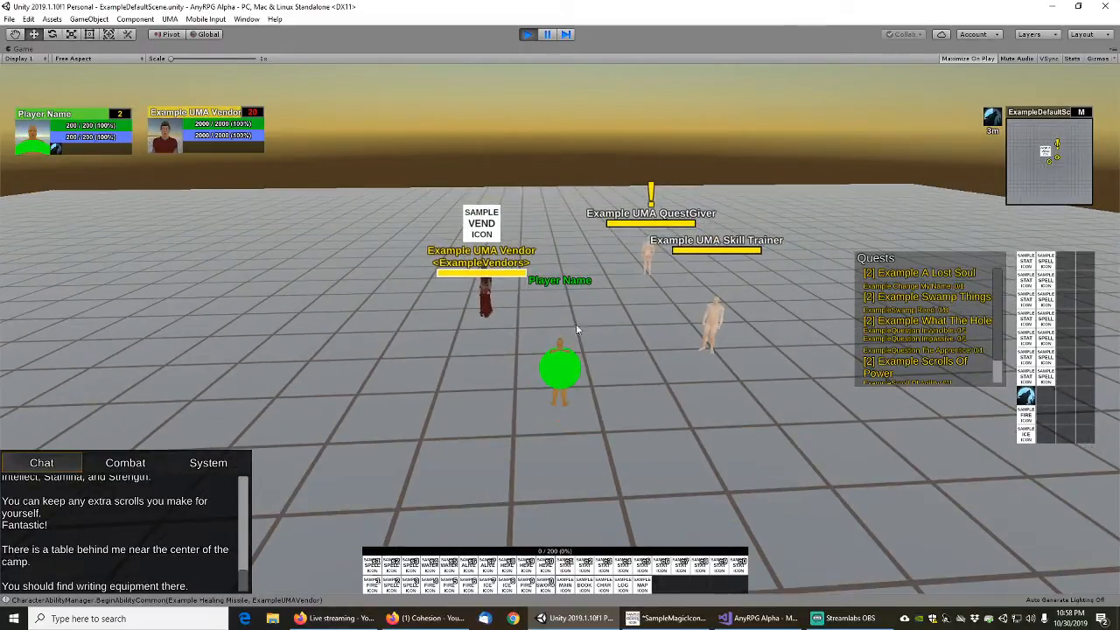
Cast Example Healing Circle on the ground between the vendor and skill trainer, and move the player through it
key(s)
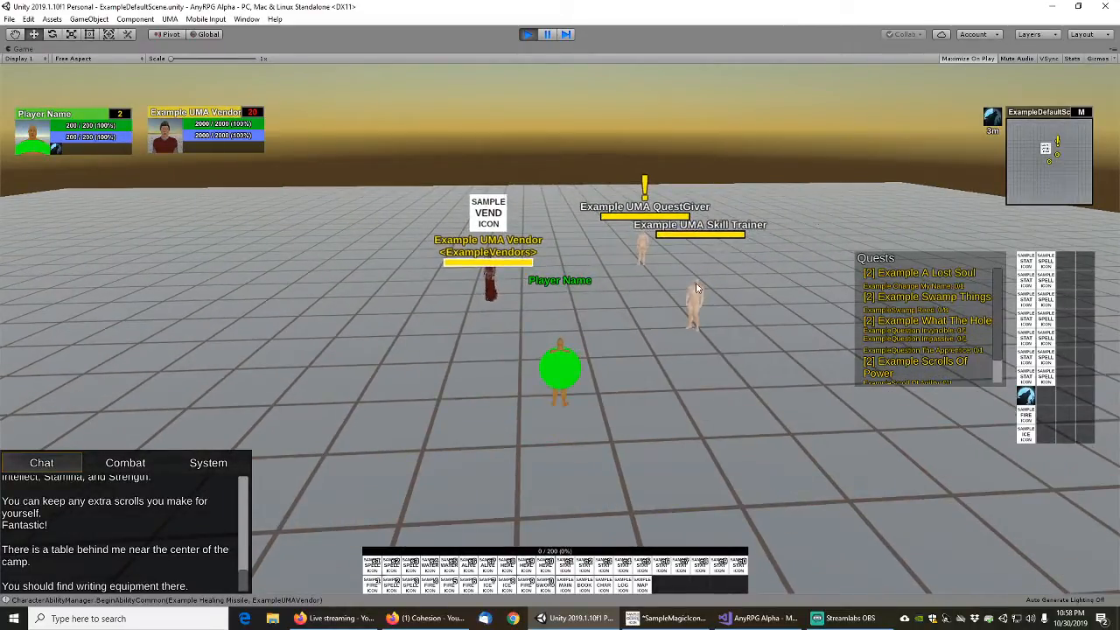
click(507, 571)
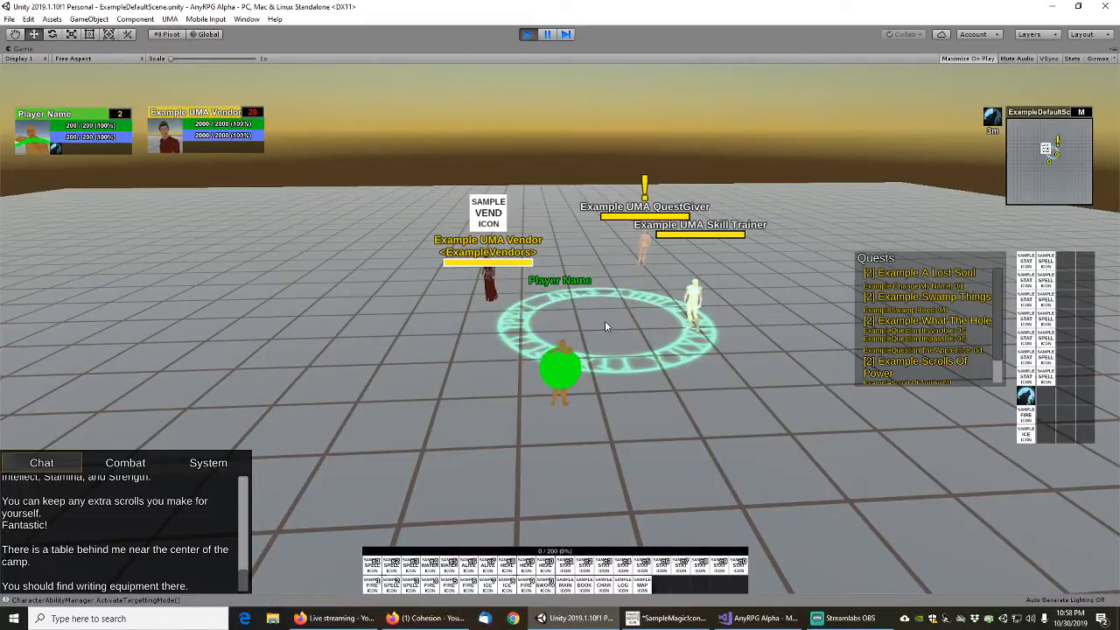
click(592, 316)
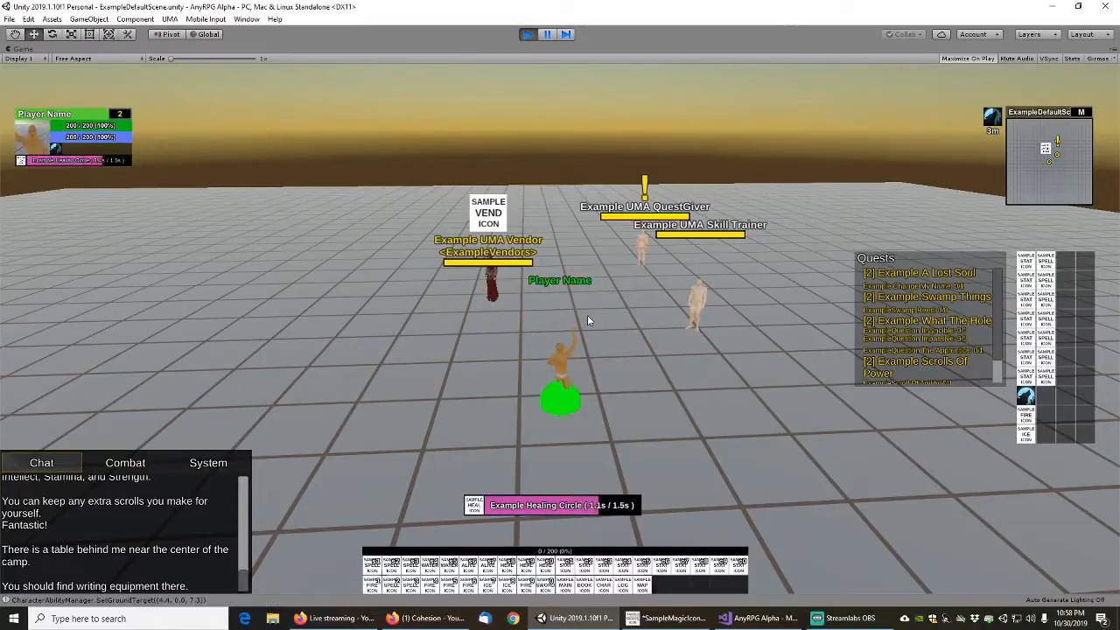
key(w)
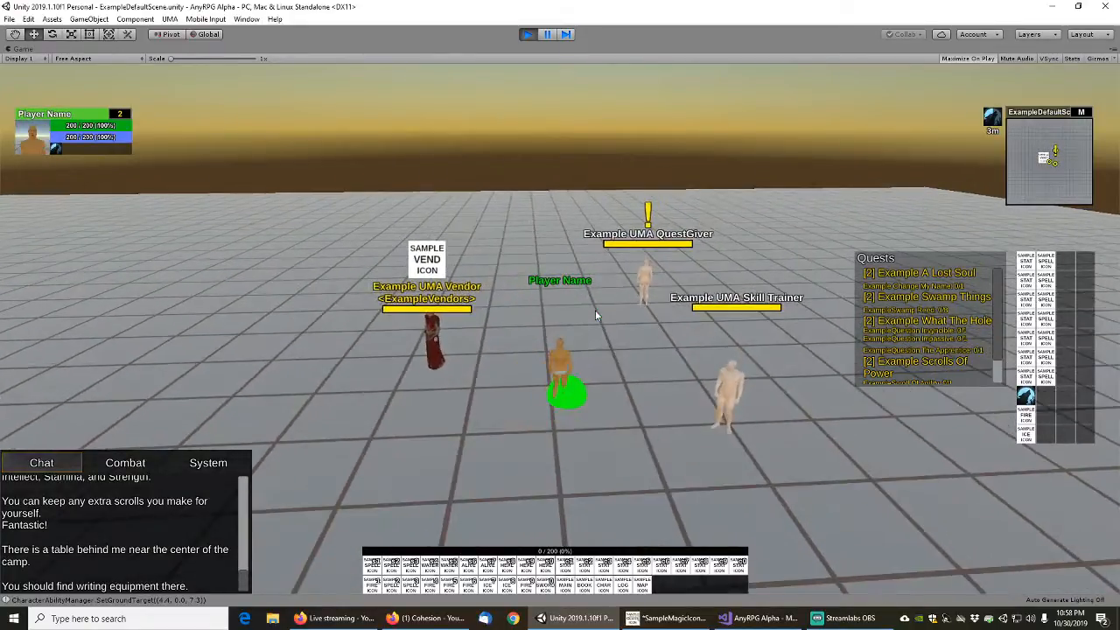
key(d)
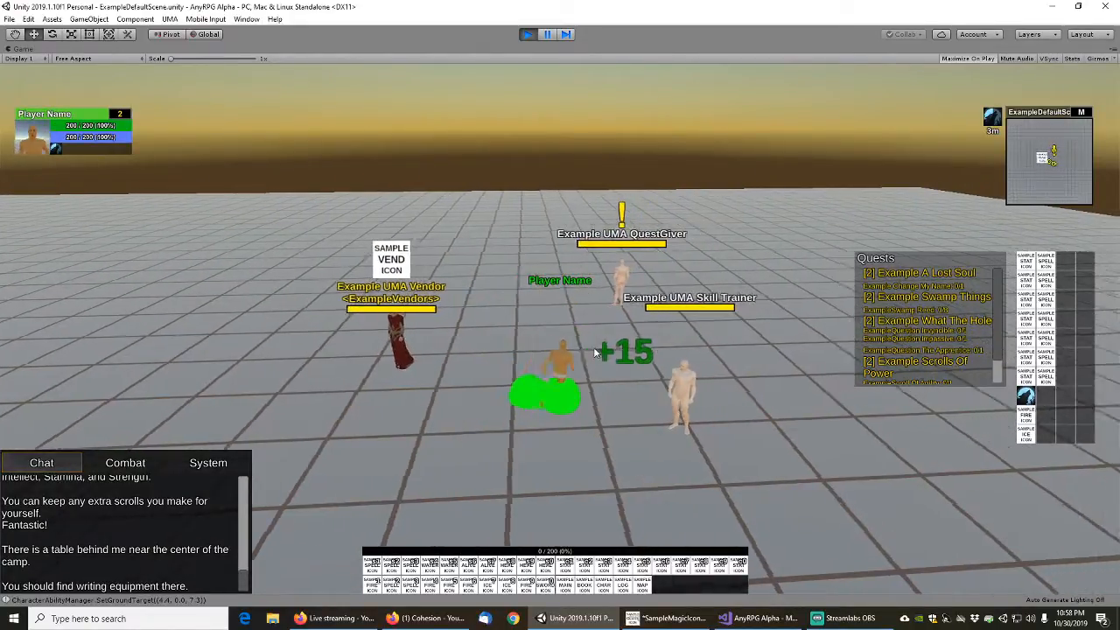
key(a)
key(s)
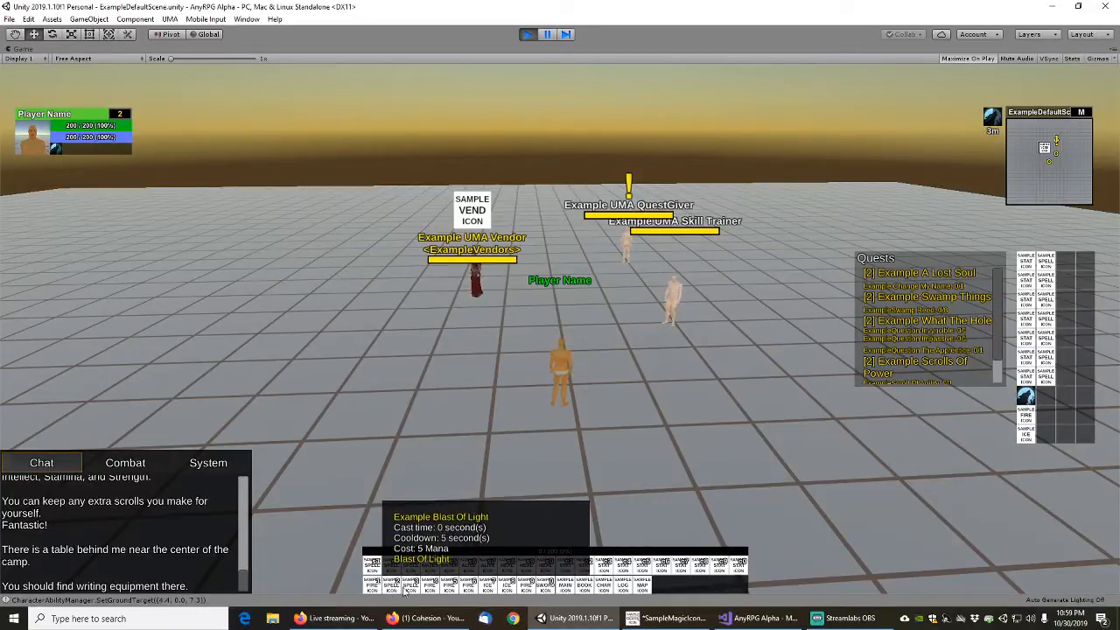
Cast the ground-targeted fire spell between the vendor and skill trainer, and move the player around the impact spot
click(526, 584)
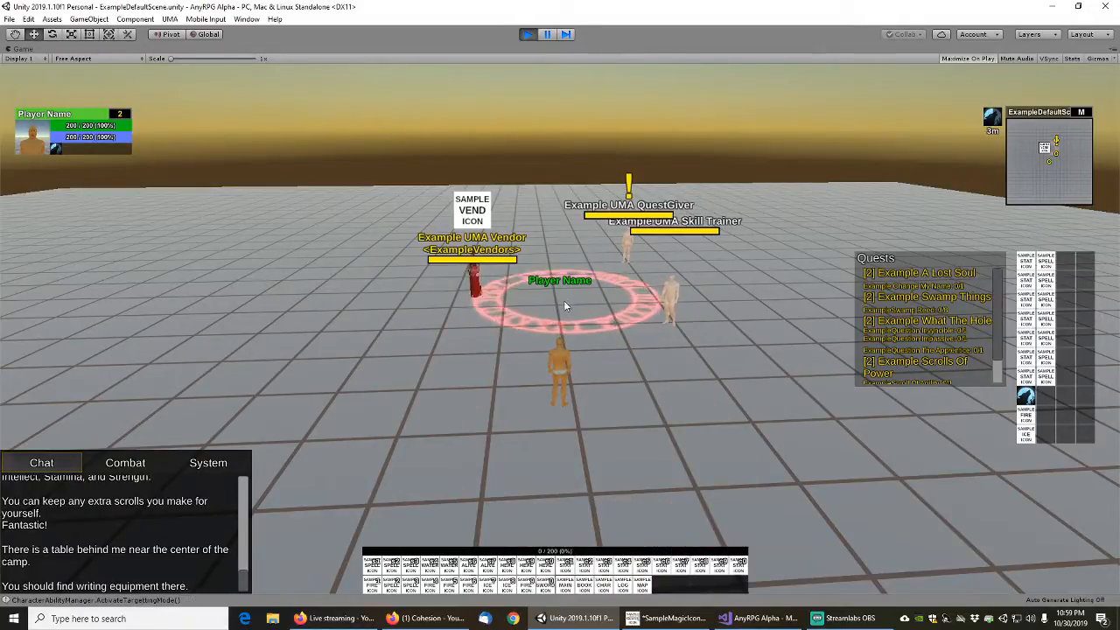
click(569, 306)
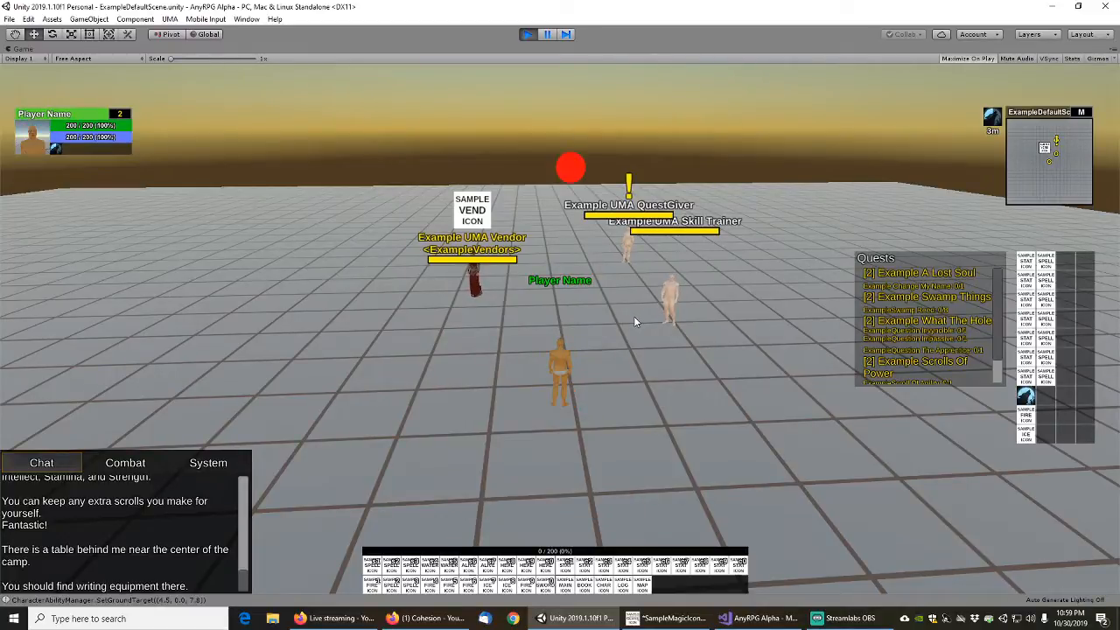
key(w)
key(d)
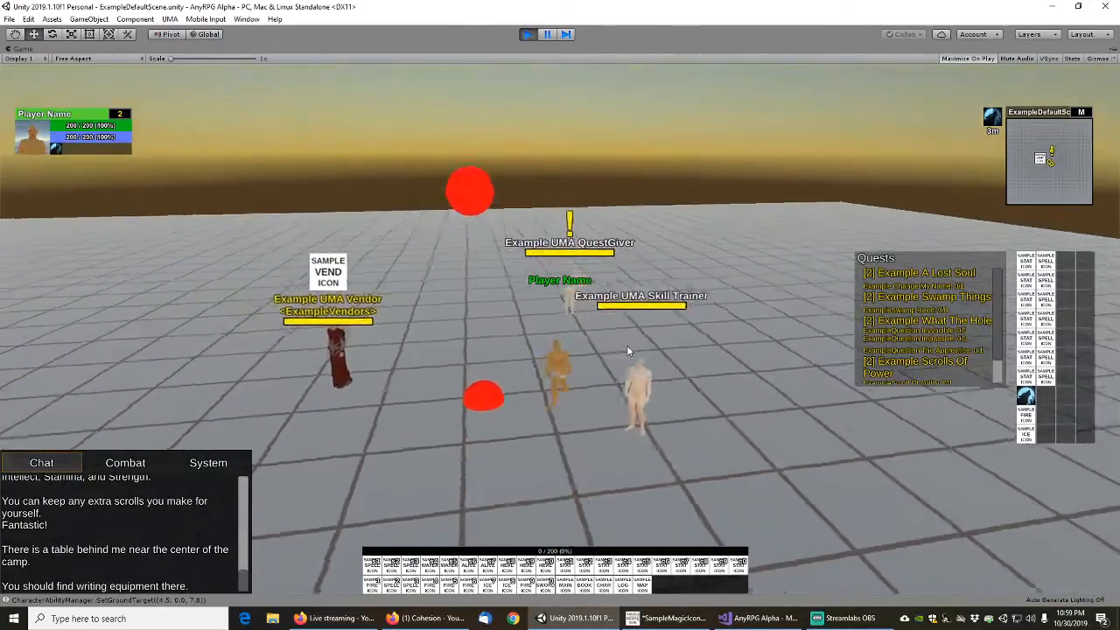
key(a)
key(s)
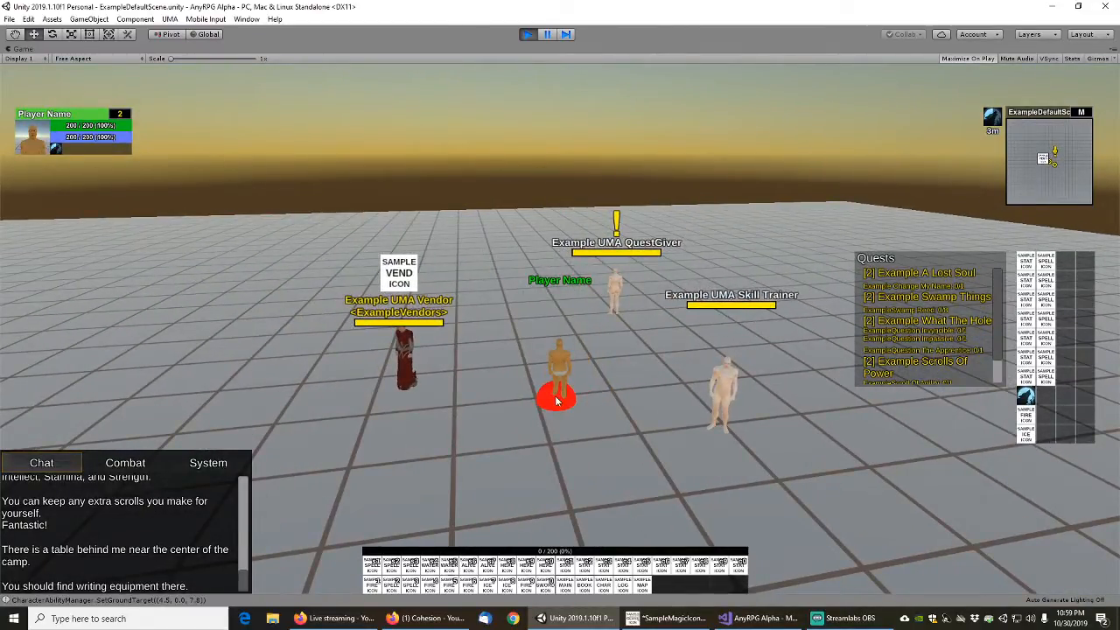
key(d)
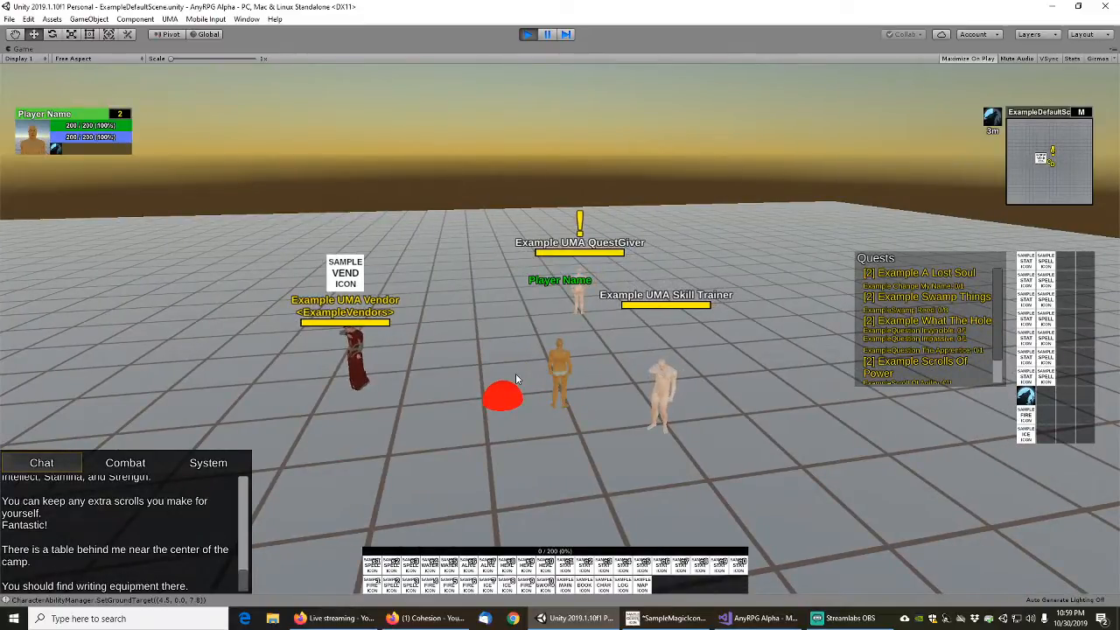
key(a)
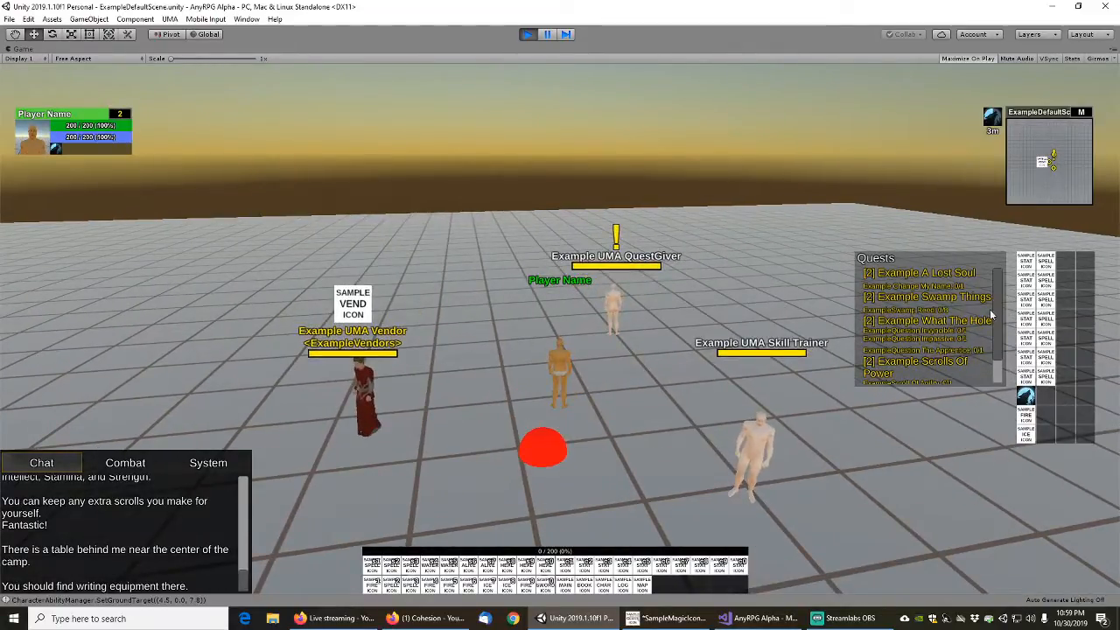
key(a)
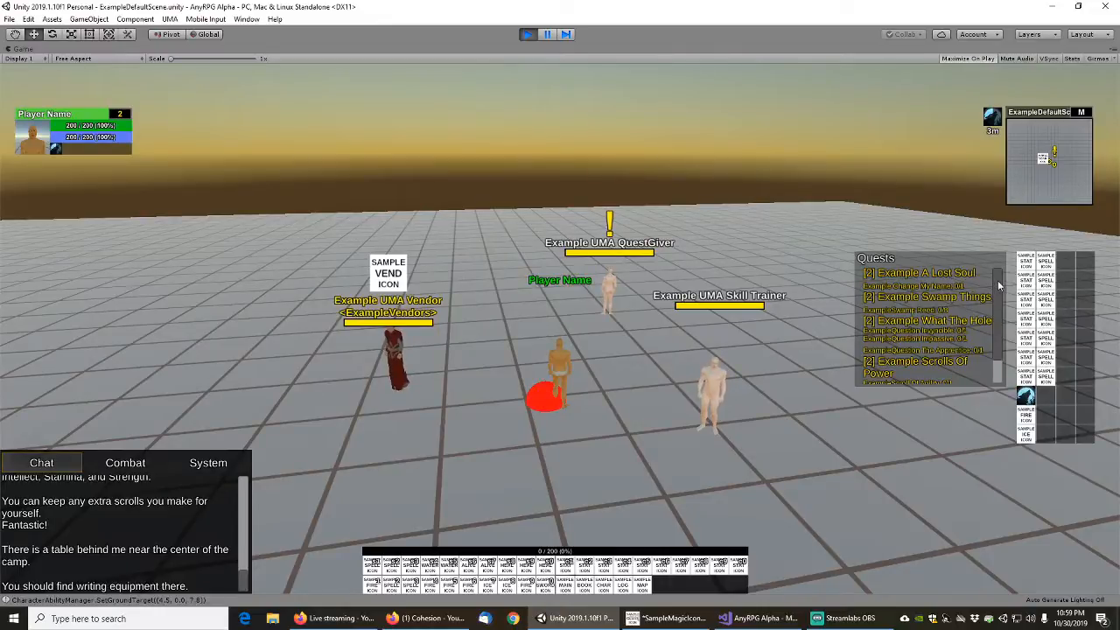
Test scrolling the quest tracker and moving the player, and end the play session
mouse_move(1000, 281)
mouse_down()
mouse_move(1000, 311)
mouse_move(1005, 271)
mouse_up()
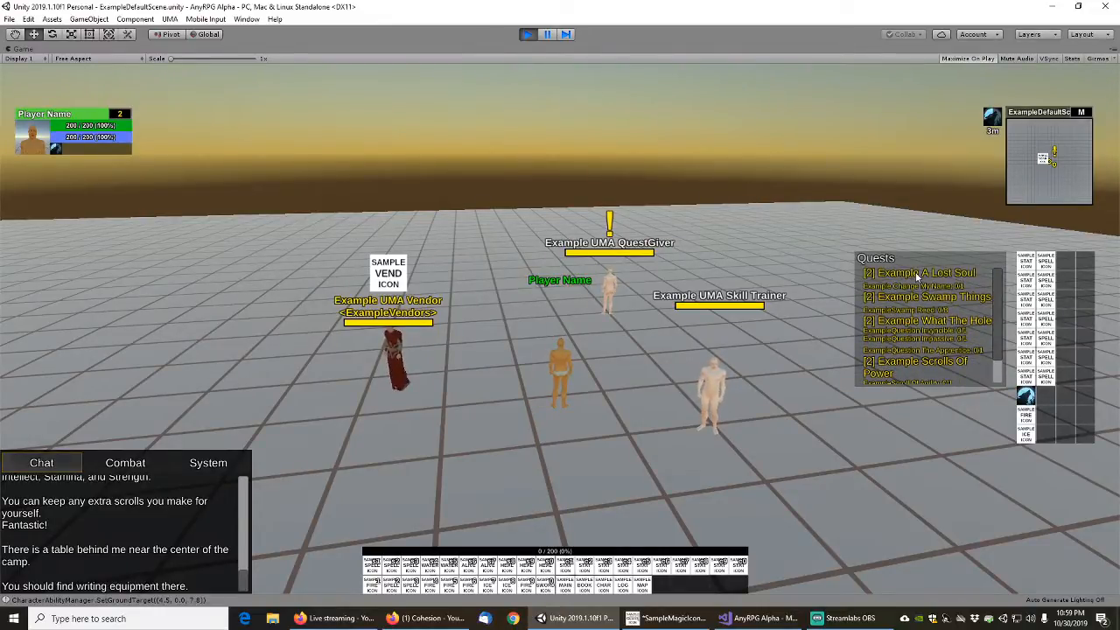
key(w)
key(s)
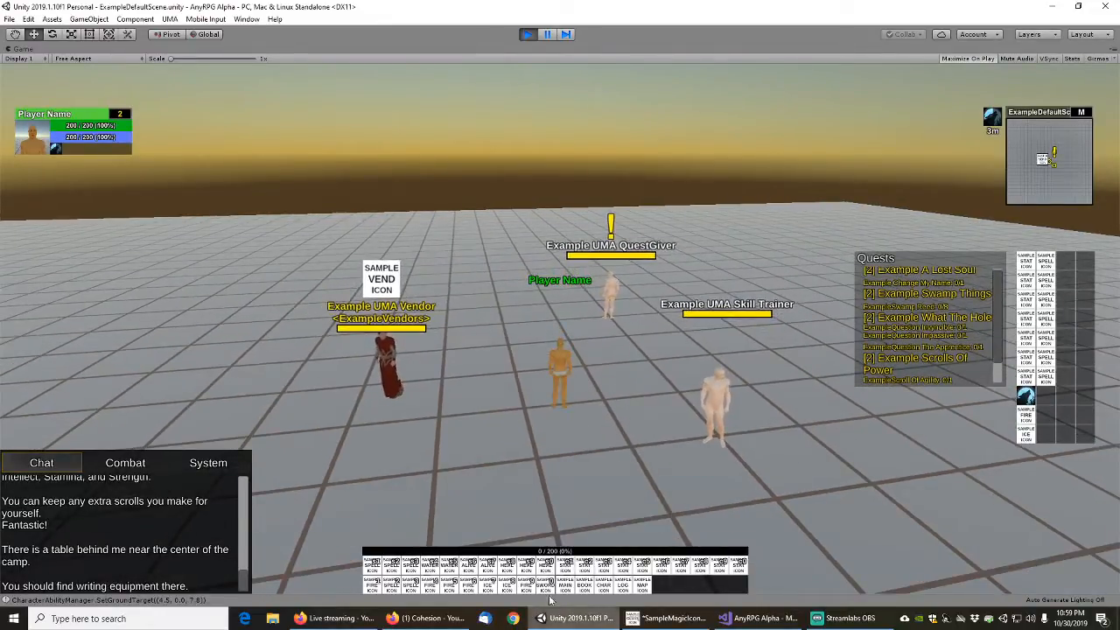
click(528, 34)
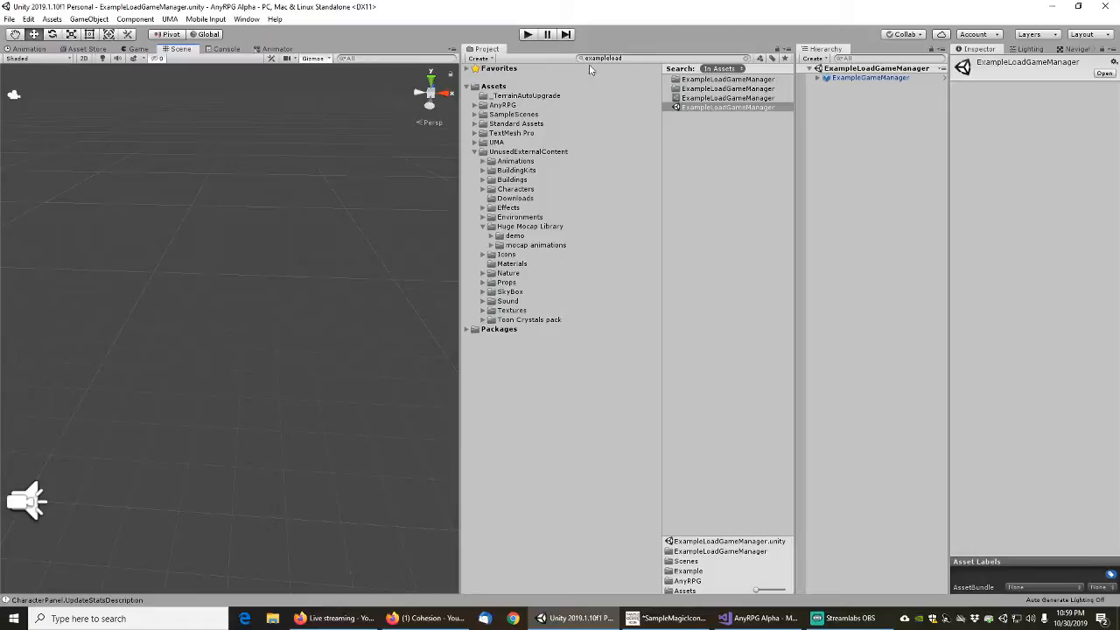
Turn off Auto Add To Bars and Auto Learn on the ExampleRuneSwordOnHit ability and save the change
click(635, 58)
text(runes)
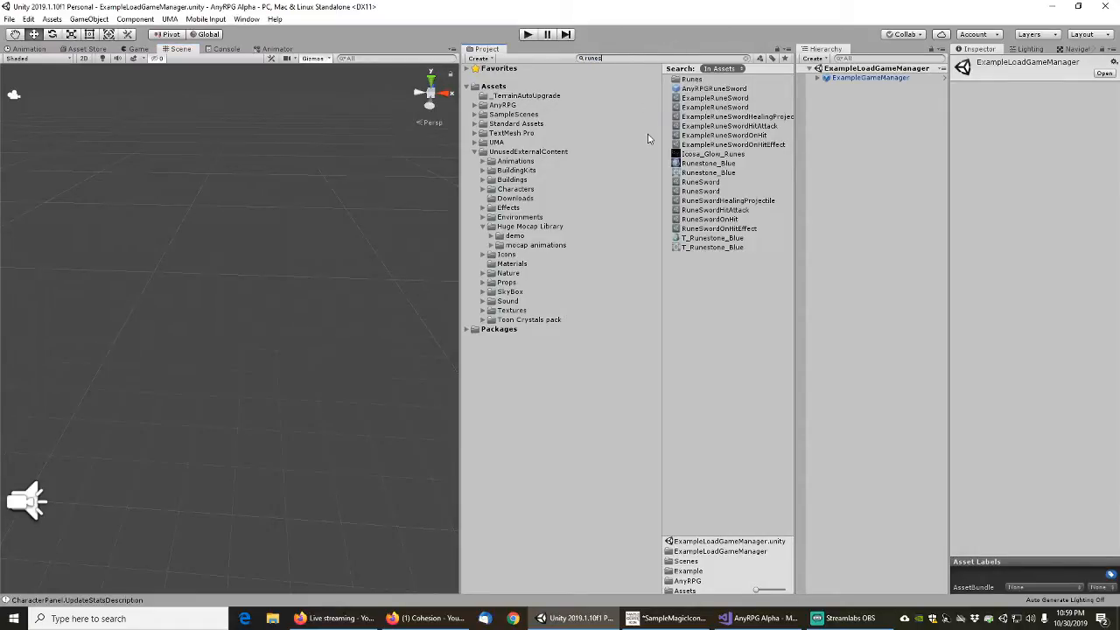
click(718, 136)
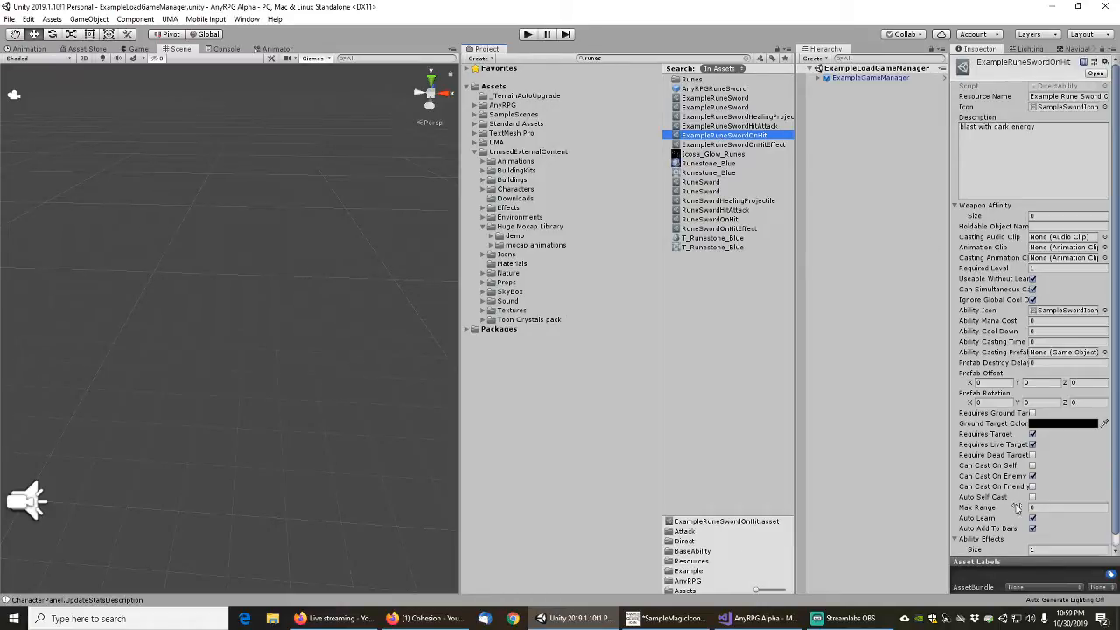
click(1033, 529)
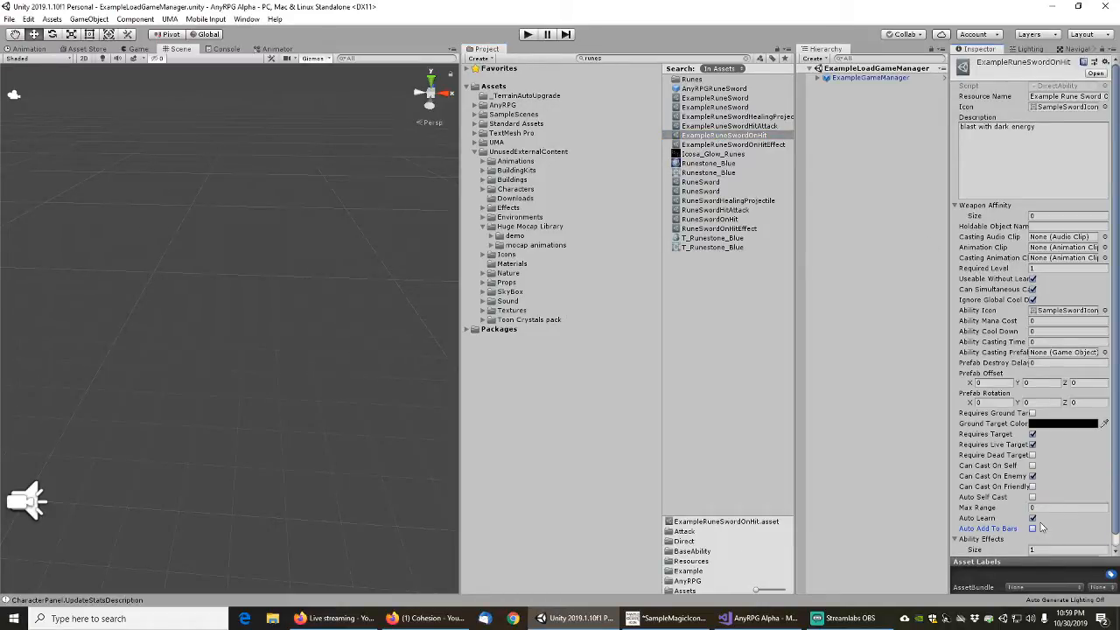
click(1033, 518)
click(712, 127)
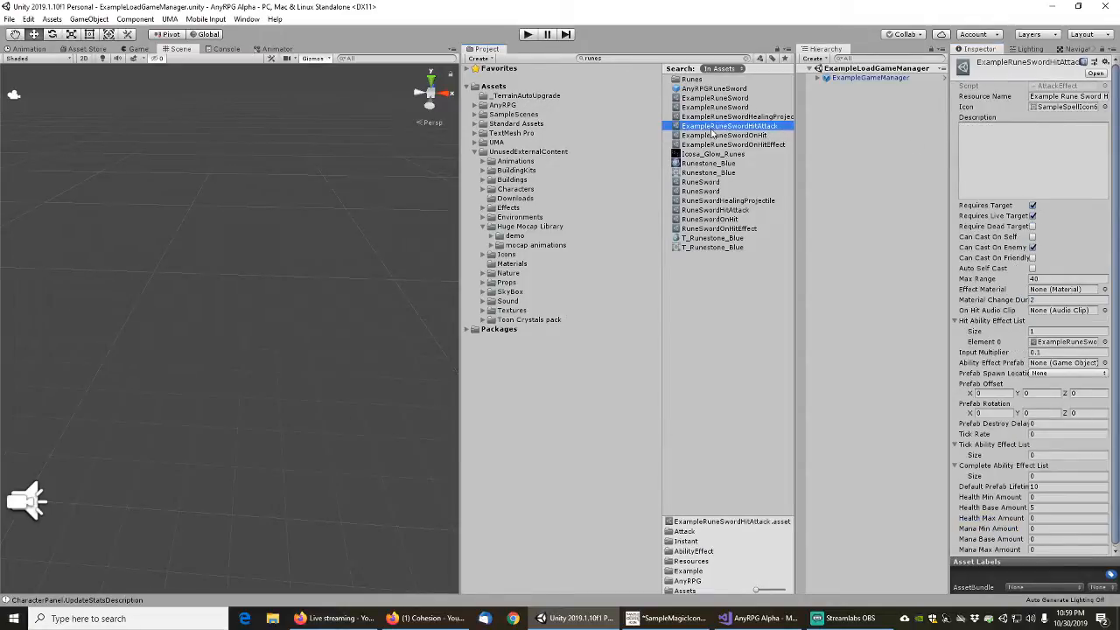
click(8, 18)
click(22, 59)
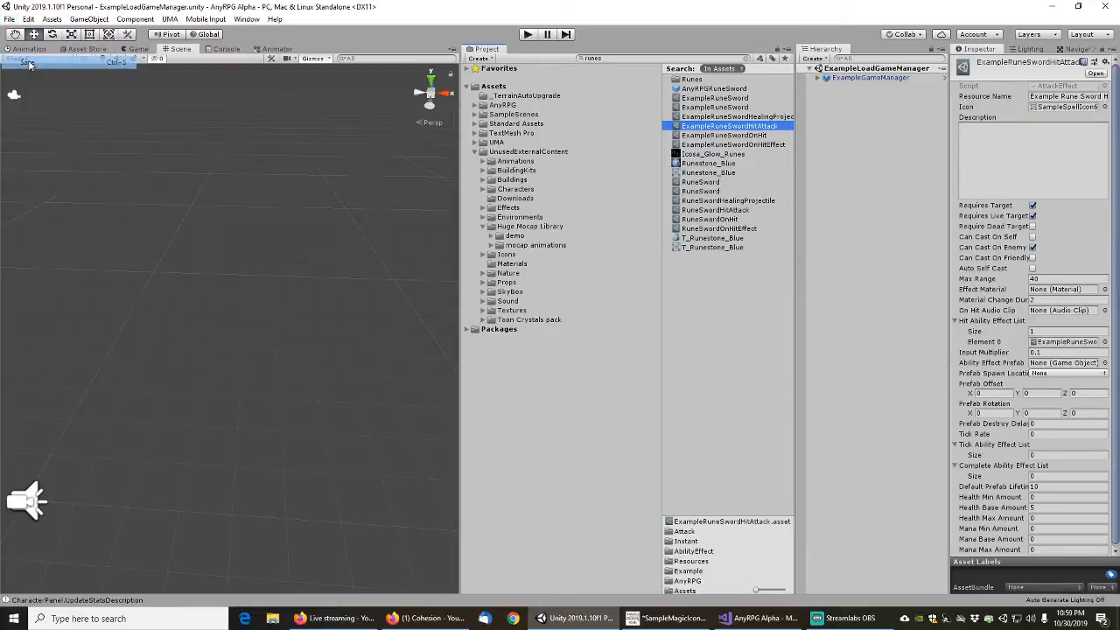
Open the ExampleAIQuestGiver prefab and set its root object's layer to CharacterUnit, leaving out the child objects
click(746, 58)
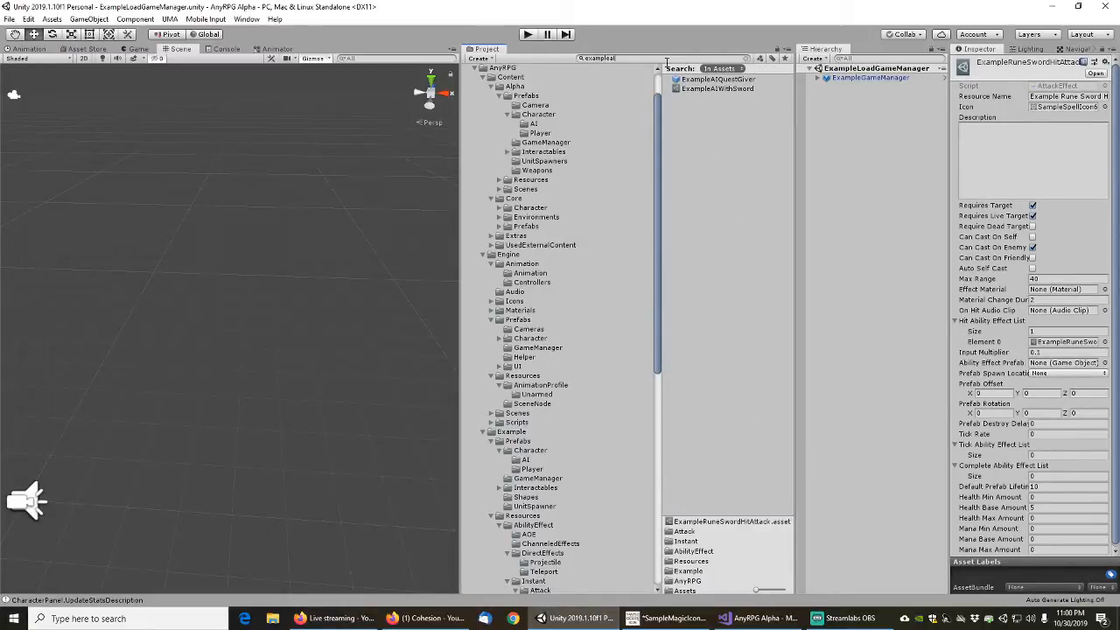
click(717, 80)
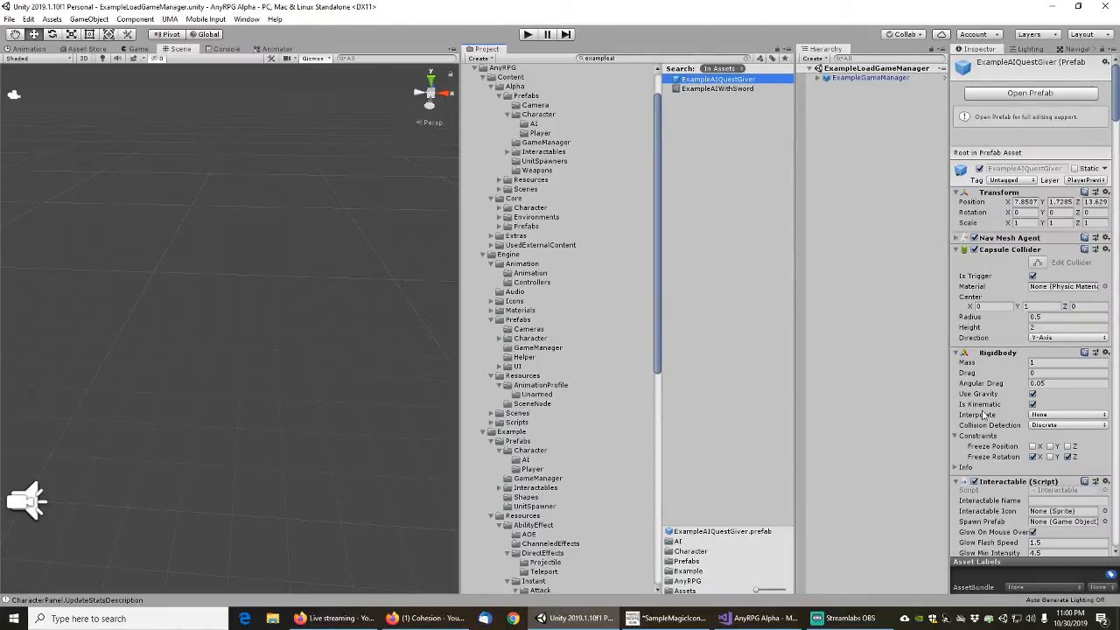
scroll(982, 414, down, 8)
scroll(991, 323, up, 8)
click(1025, 127)
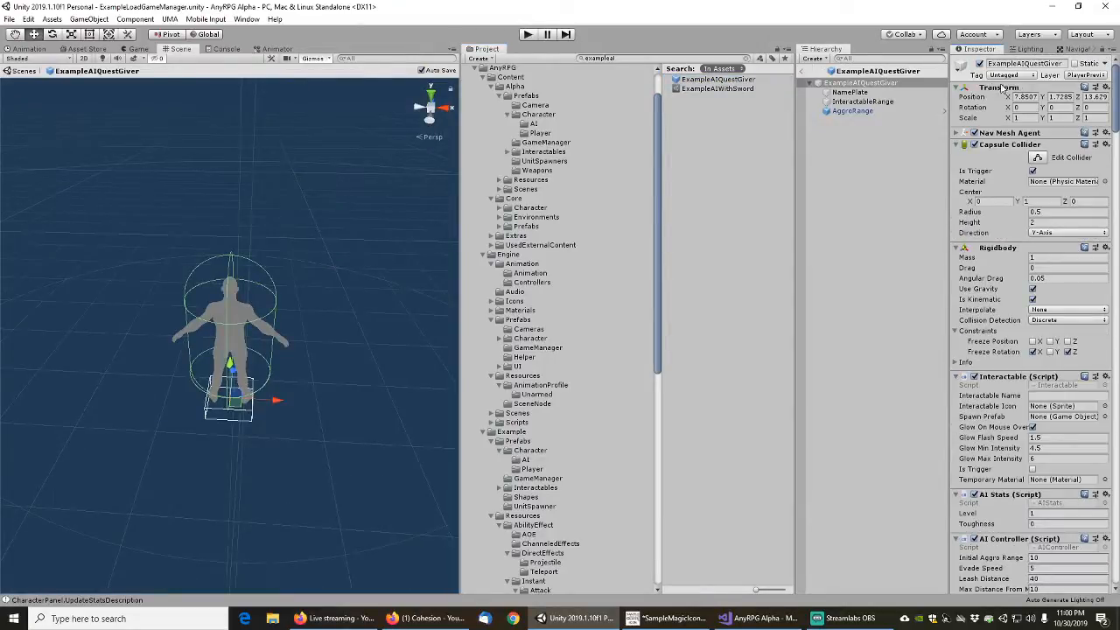
click(1101, 77)
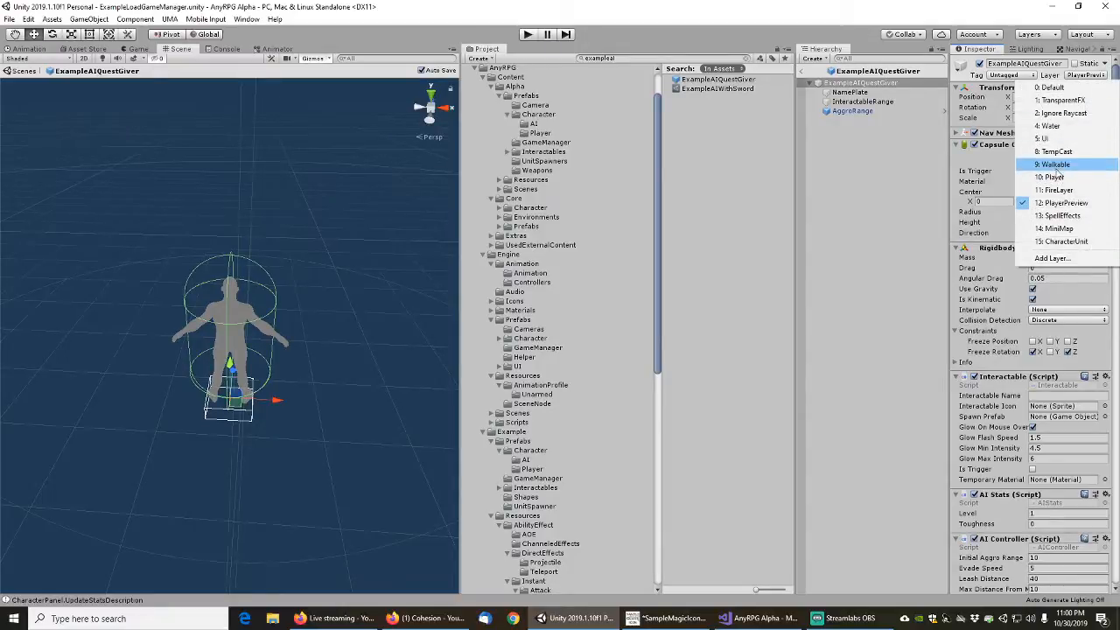
click(1066, 242)
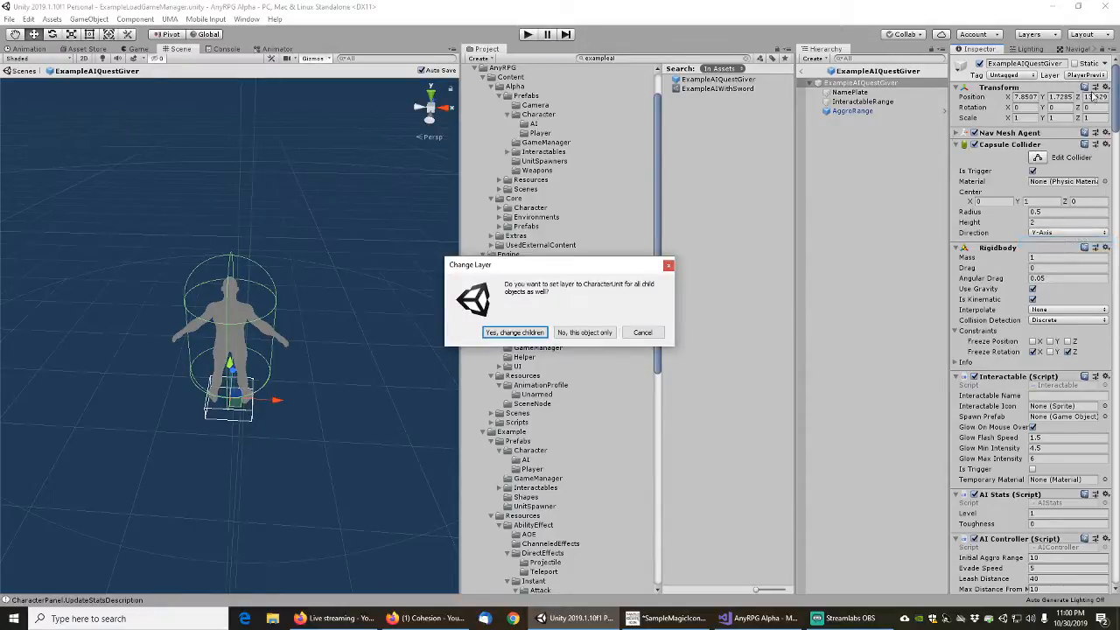
click(580, 334)
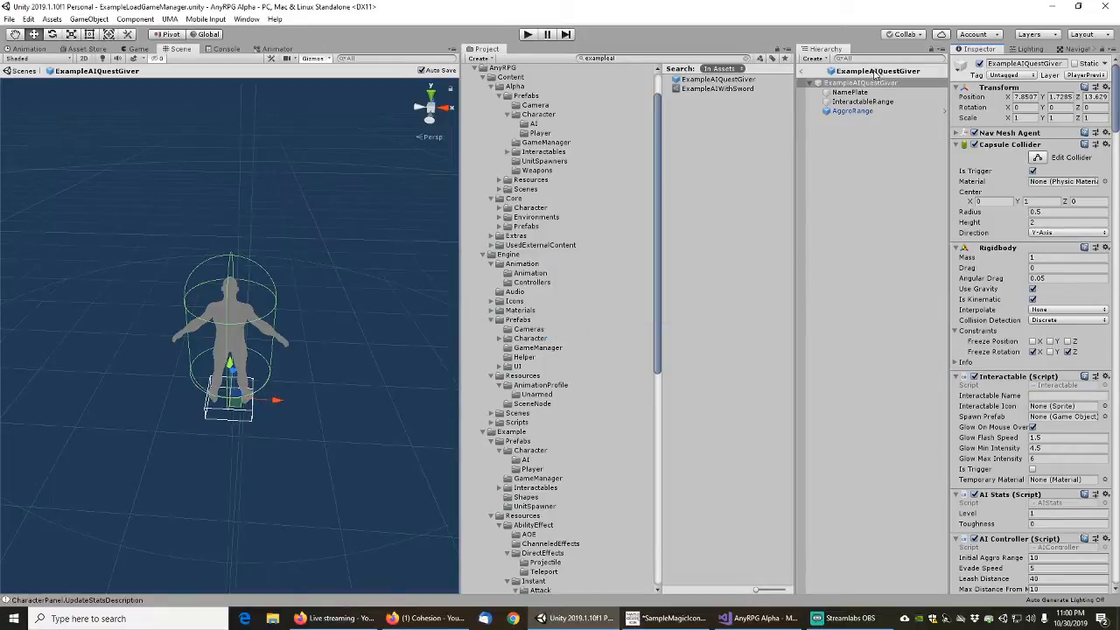
Set the NamePlate child's layer to CharacterUnit and check the layers of InteractableRange and AggroRange
click(849, 92)
click(1085, 76)
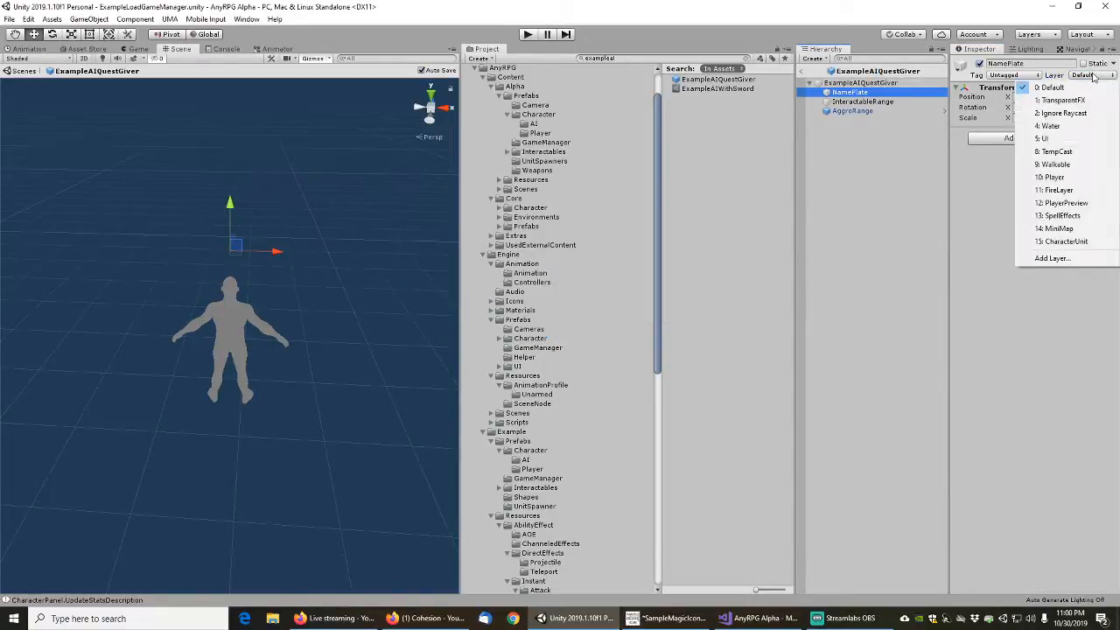
click(1066, 241)
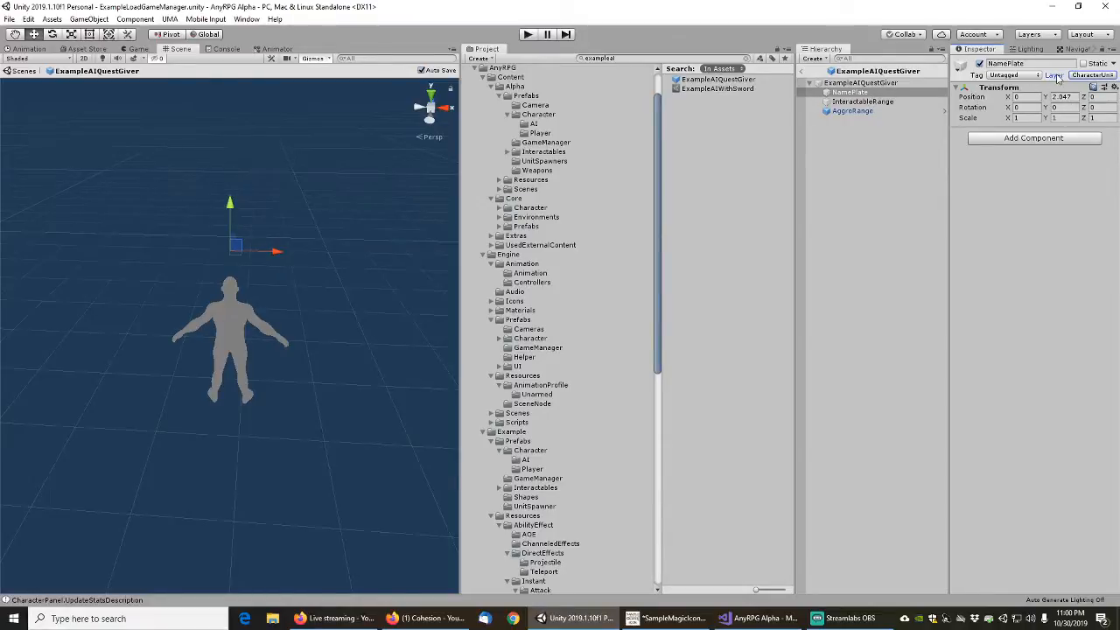
click(866, 102)
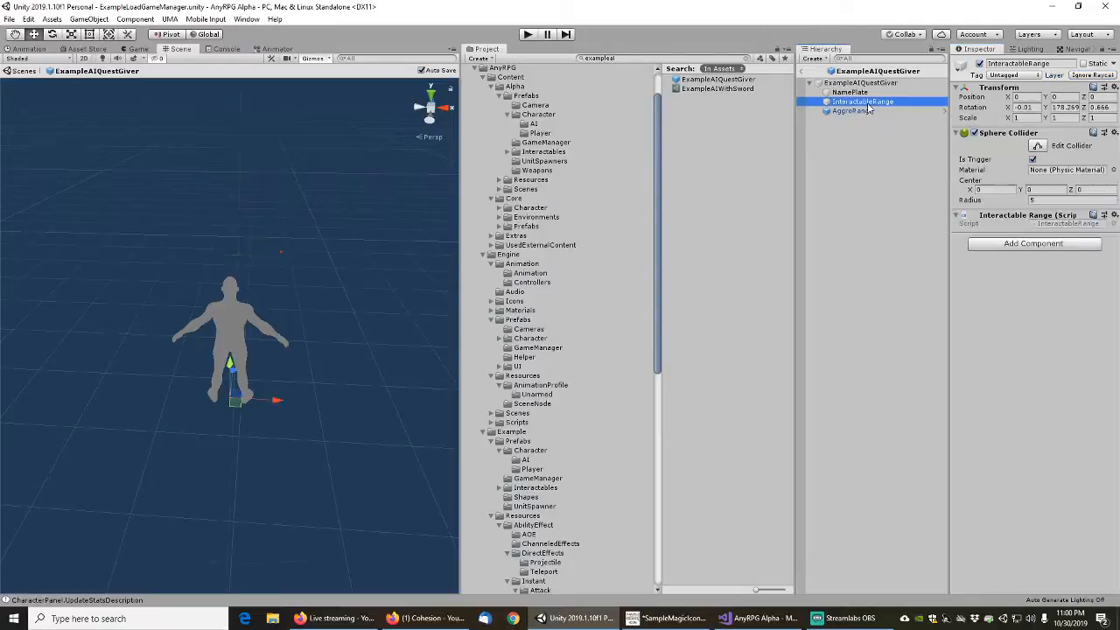
click(853, 112)
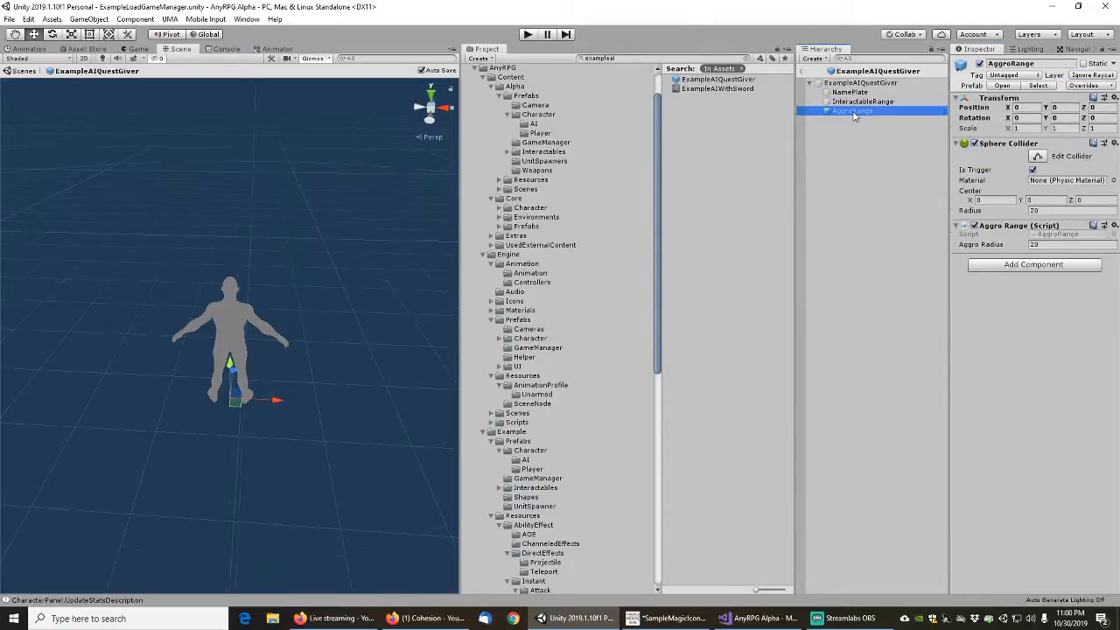
click(861, 84)
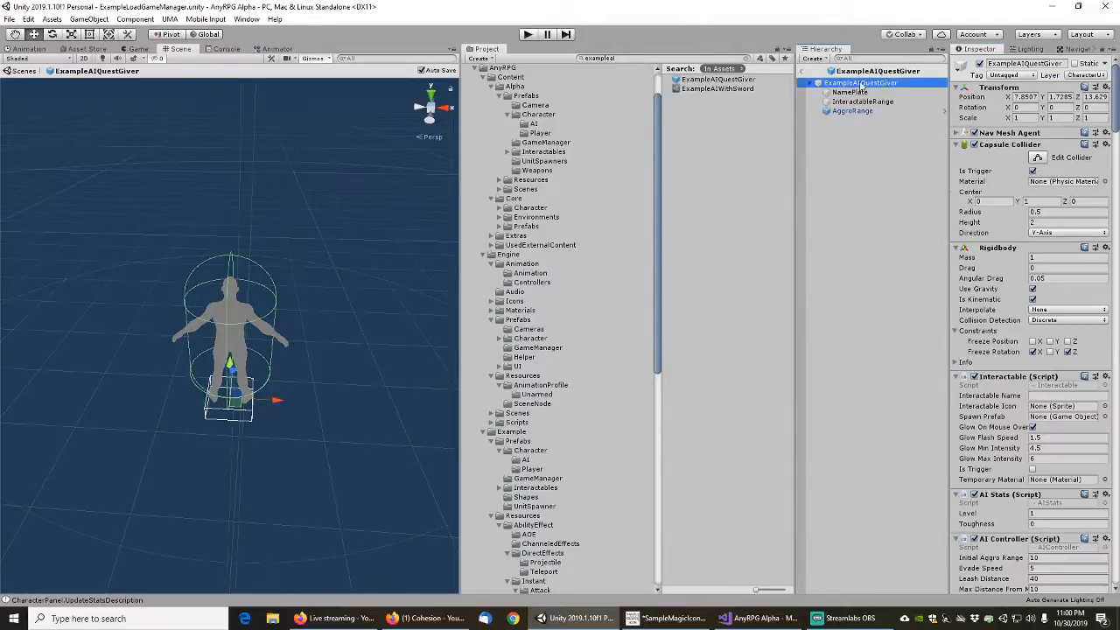
Leave the ExampleAIQuestGiver prefab and open the ExampleUMASkillTrainer prefab from the Example content's AI character prefabs
click(854, 92)
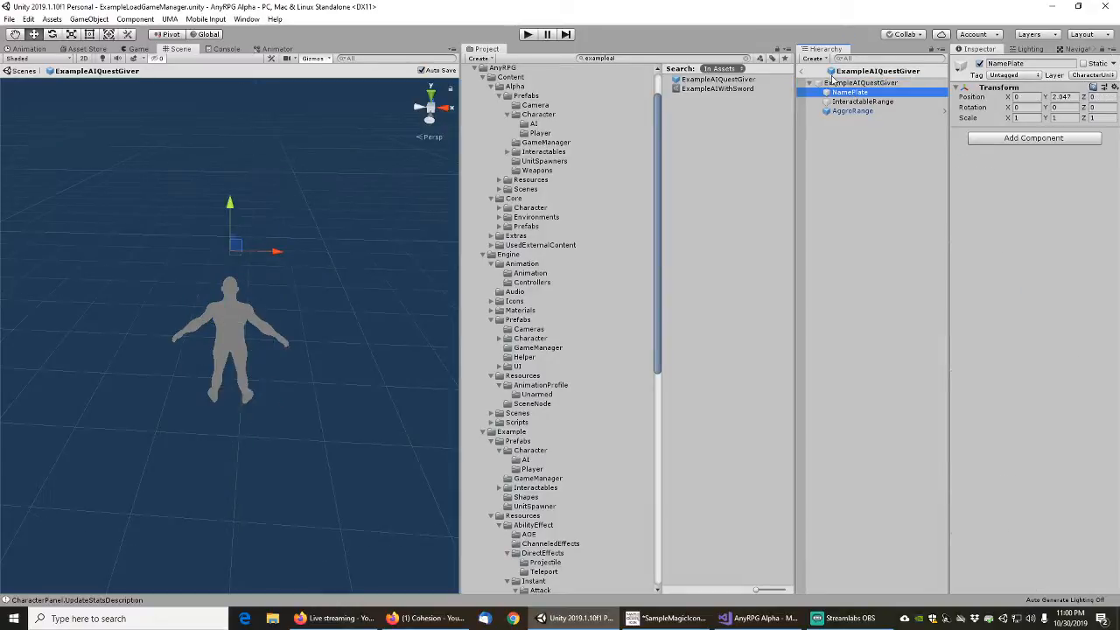
click(801, 72)
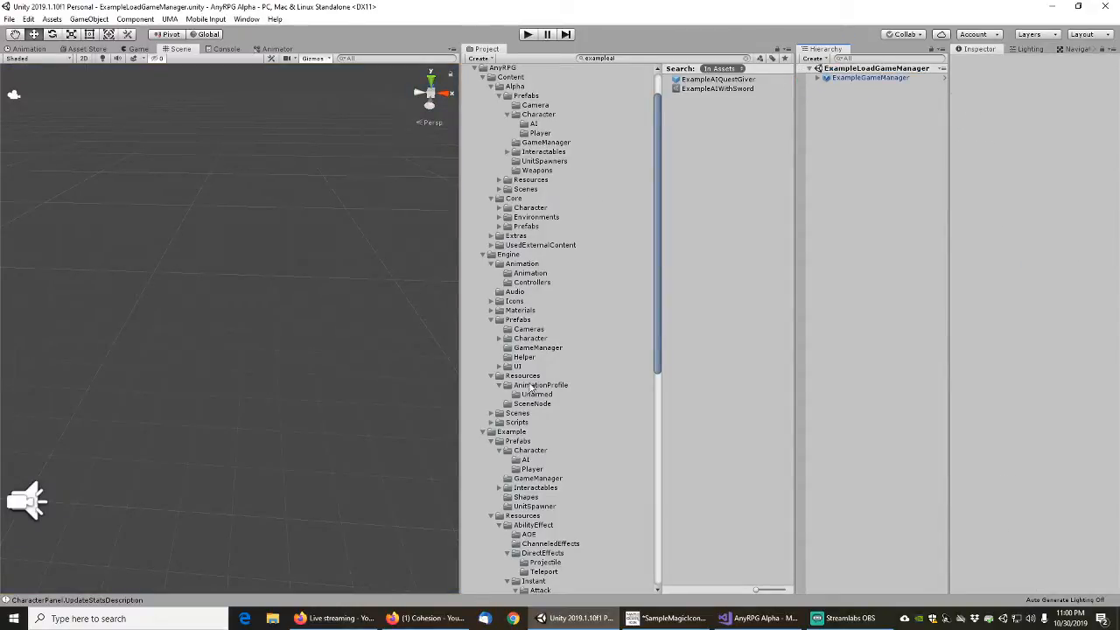
click(554, 459)
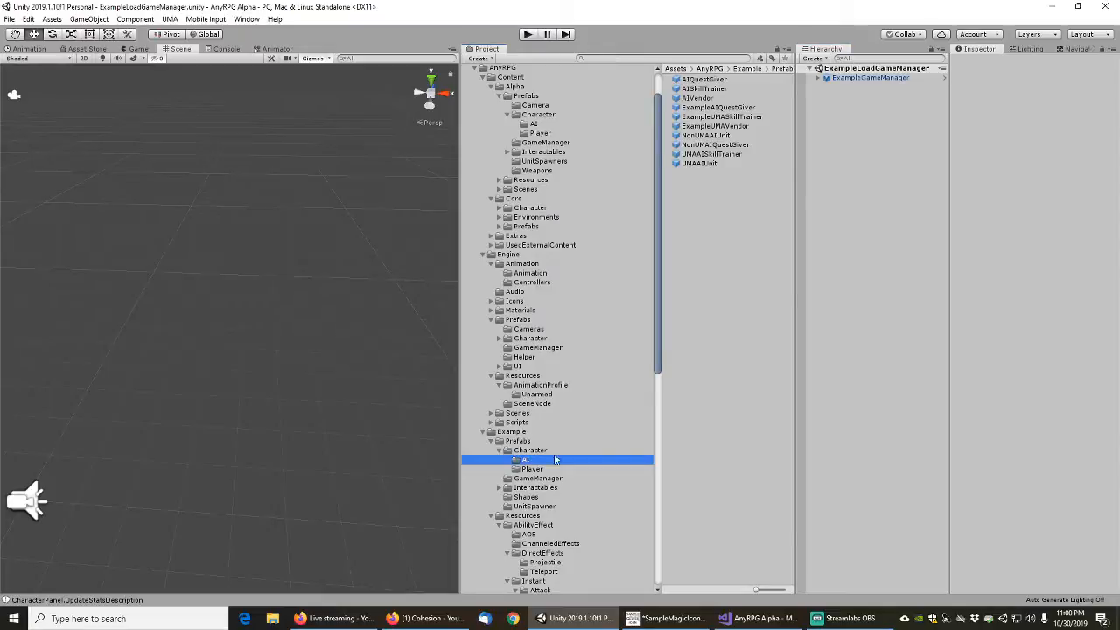
click(720, 116)
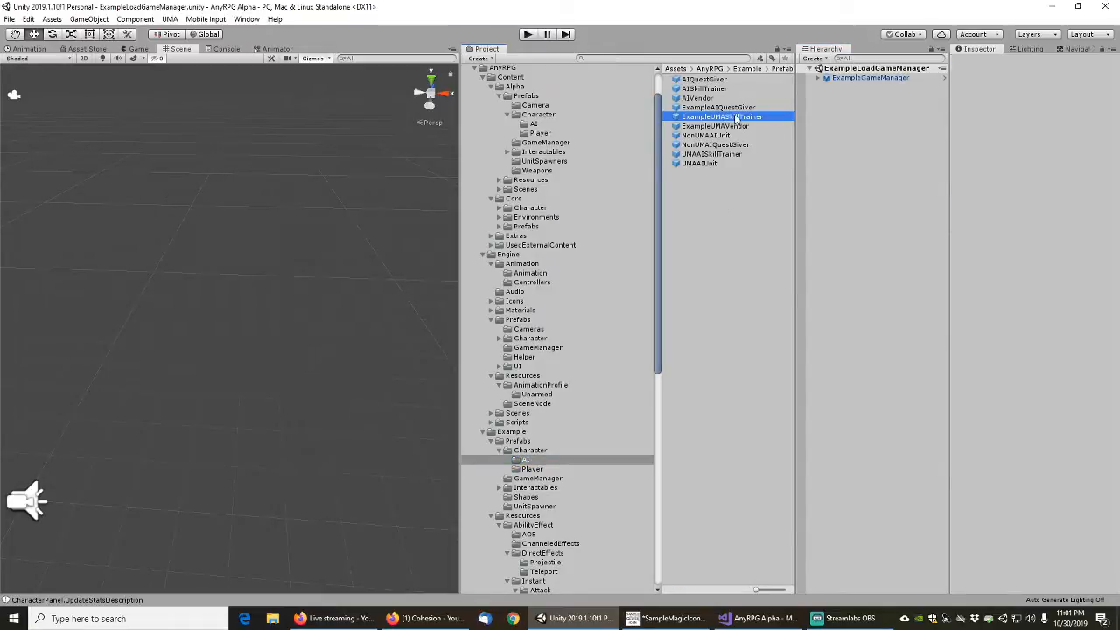
click(1031, 93)
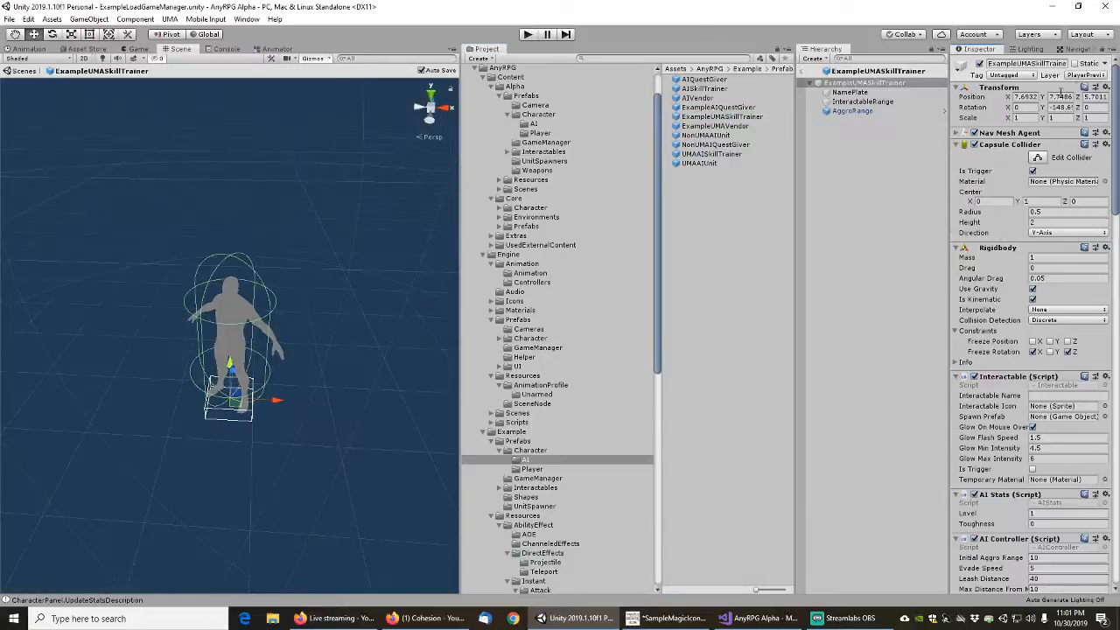
Set the ExampleUMASkillTrainer root object's layer to CharacterUnit, leaving out the child objects
click(1087, 76)
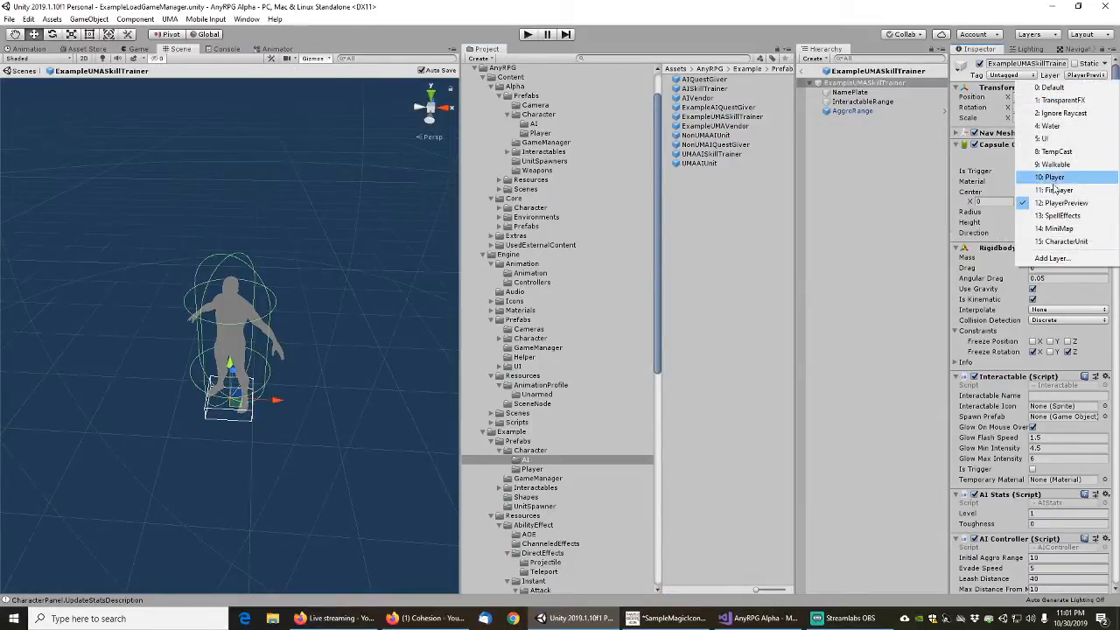
click(1063, 242)
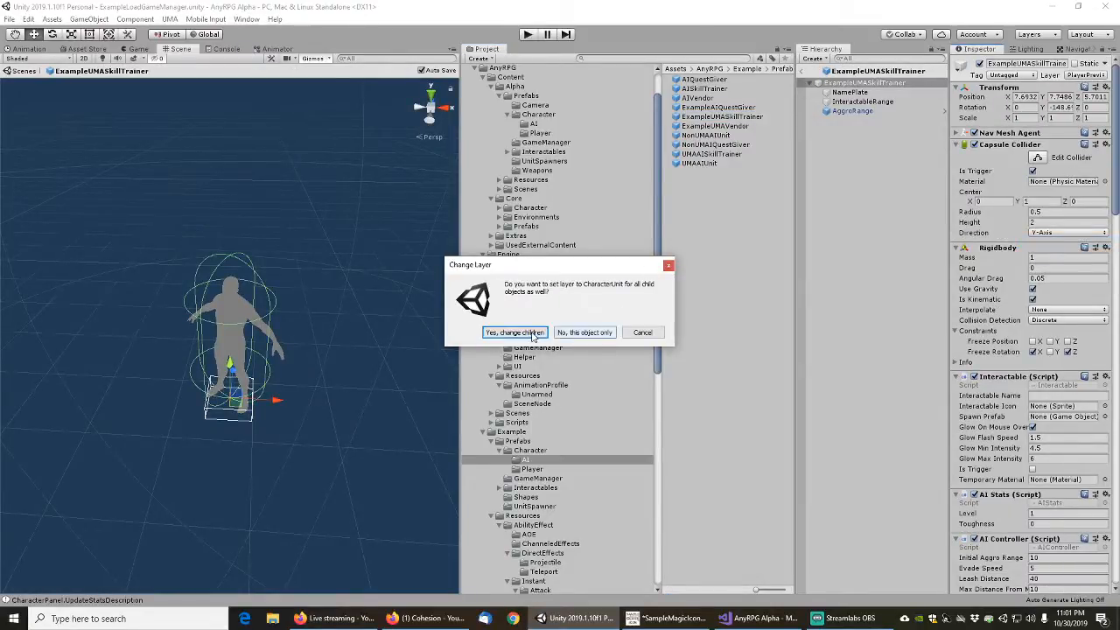
click(580, 335)
Set the skill trainer's NamePlate child to the CharacterUnit layer, check the InteractableRange and AggroRange layers, and leave the prefab
click(849, 92)
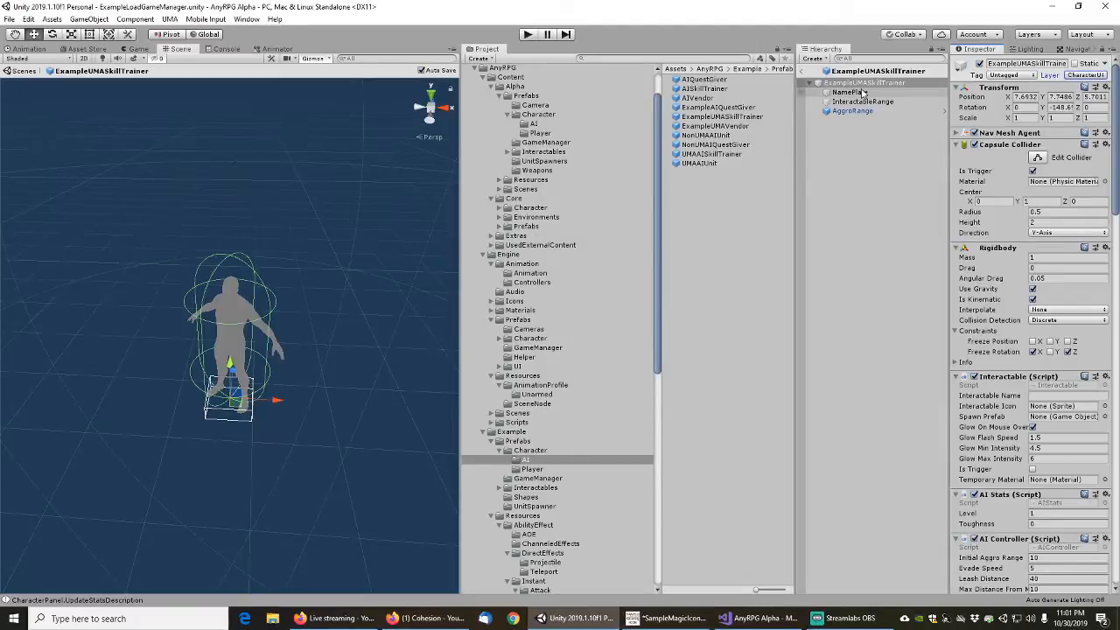
click(1087, 76)
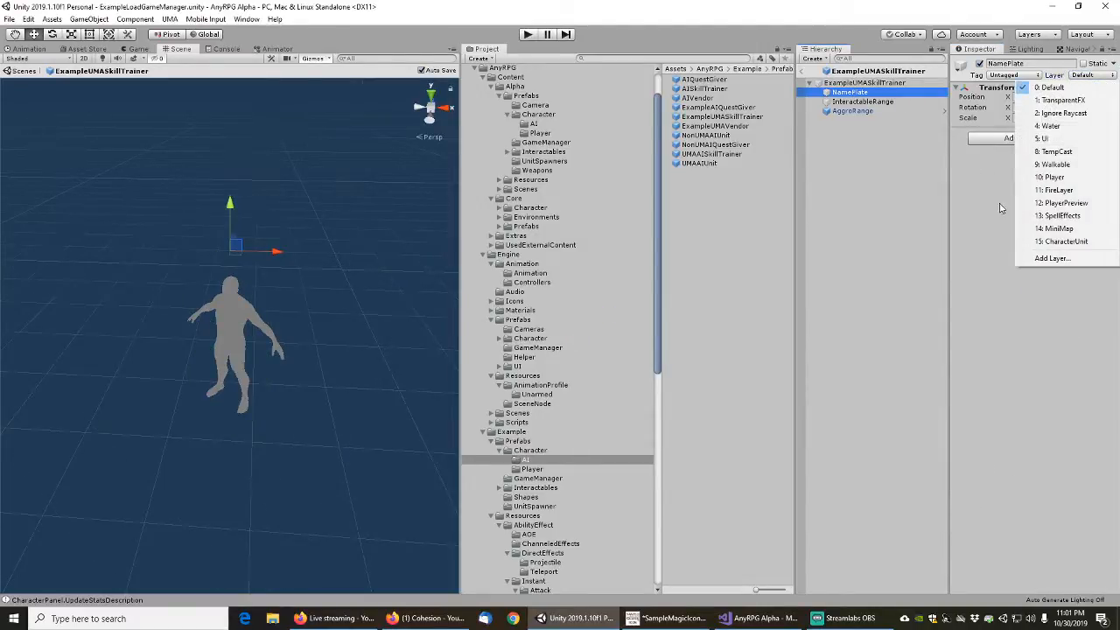
click(1063, 242)
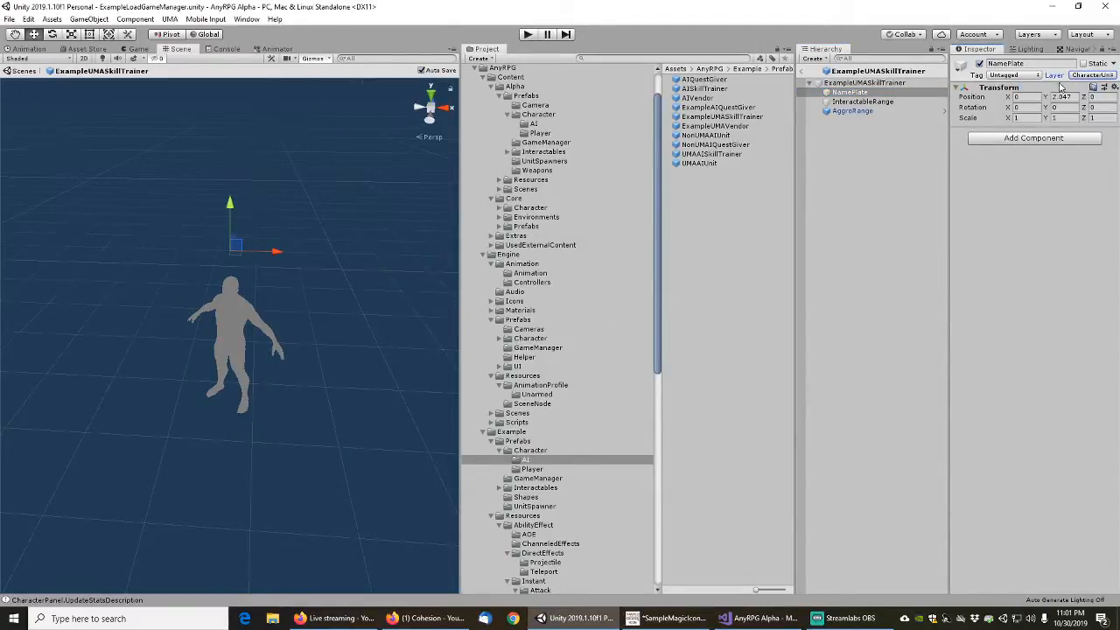
click(861, 101)
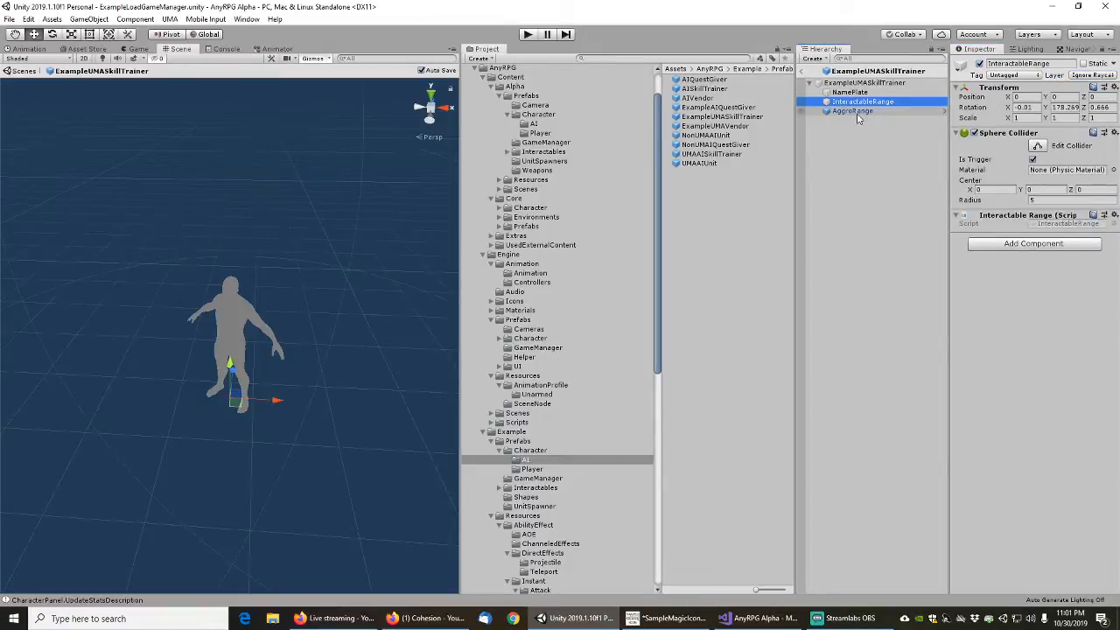
click(851, 111)
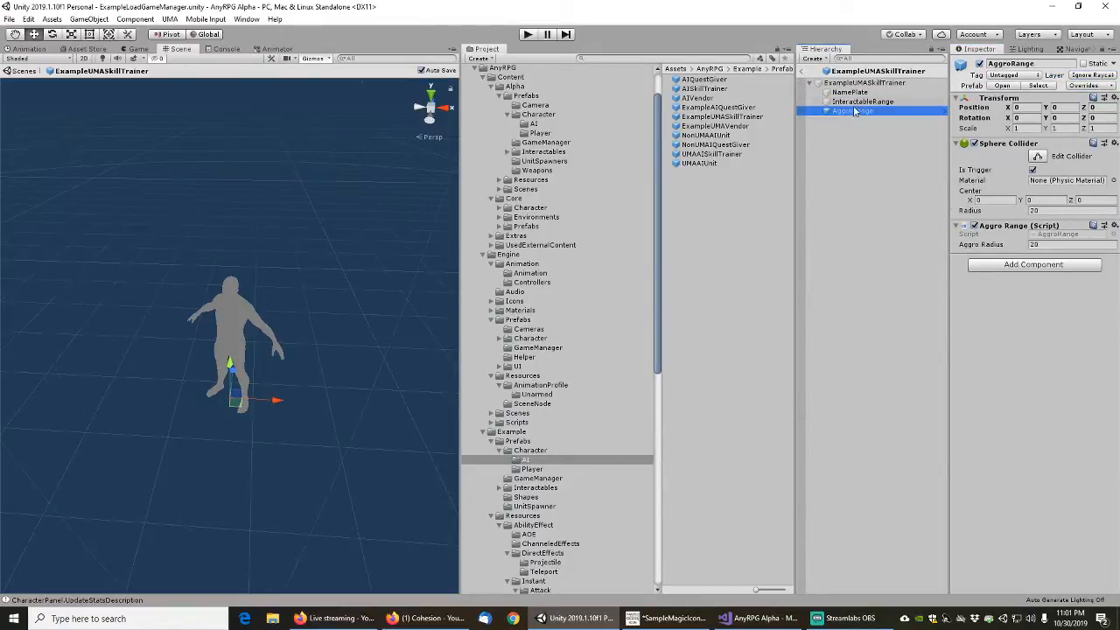
click(811, 74)
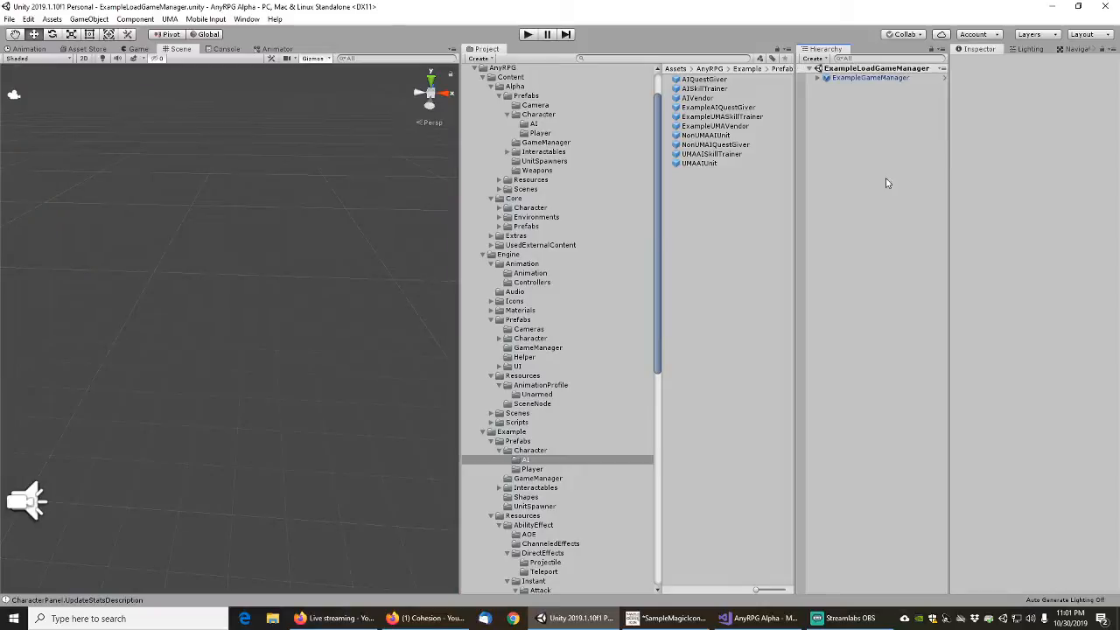
Delete the ExampleElementalEarth, ExampleElementalDeath and ExampleElementalFire entries from the ExampleAIQuestGiver prefab's Quests list
click(729, 105)
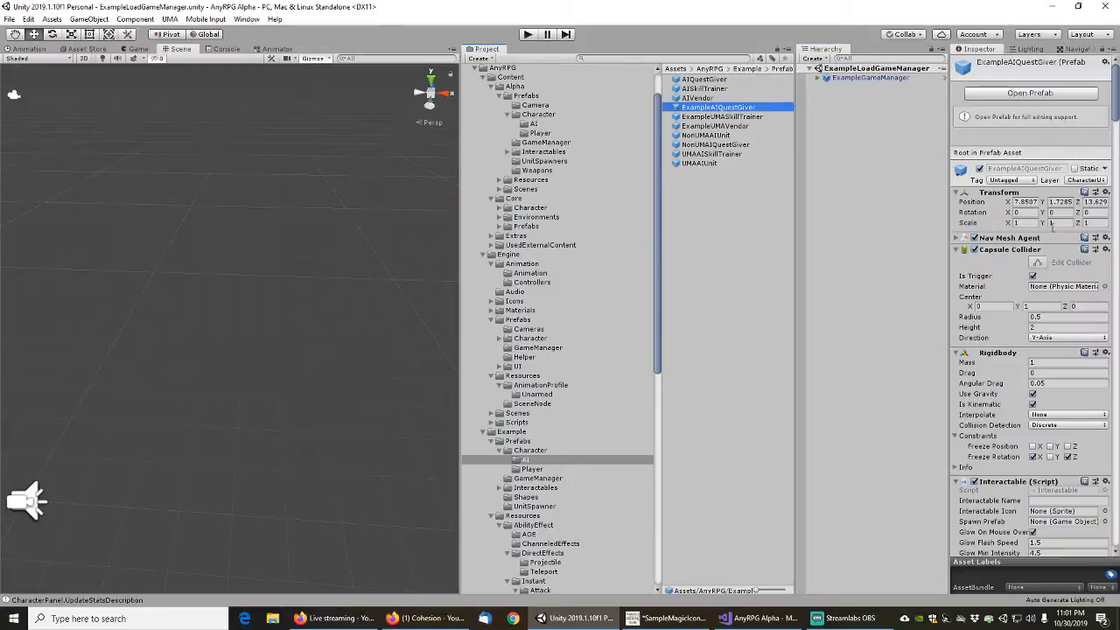
scroll(989, 368, down, 5)
scroll(988, 368, down, 10)
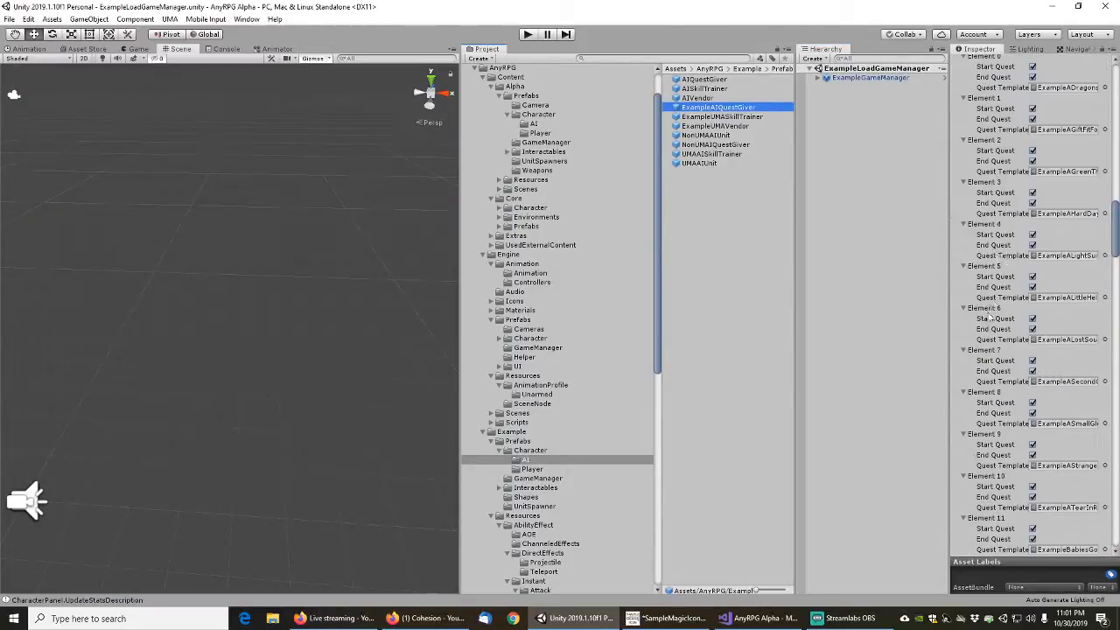
drag(948, 149, 847, 175)
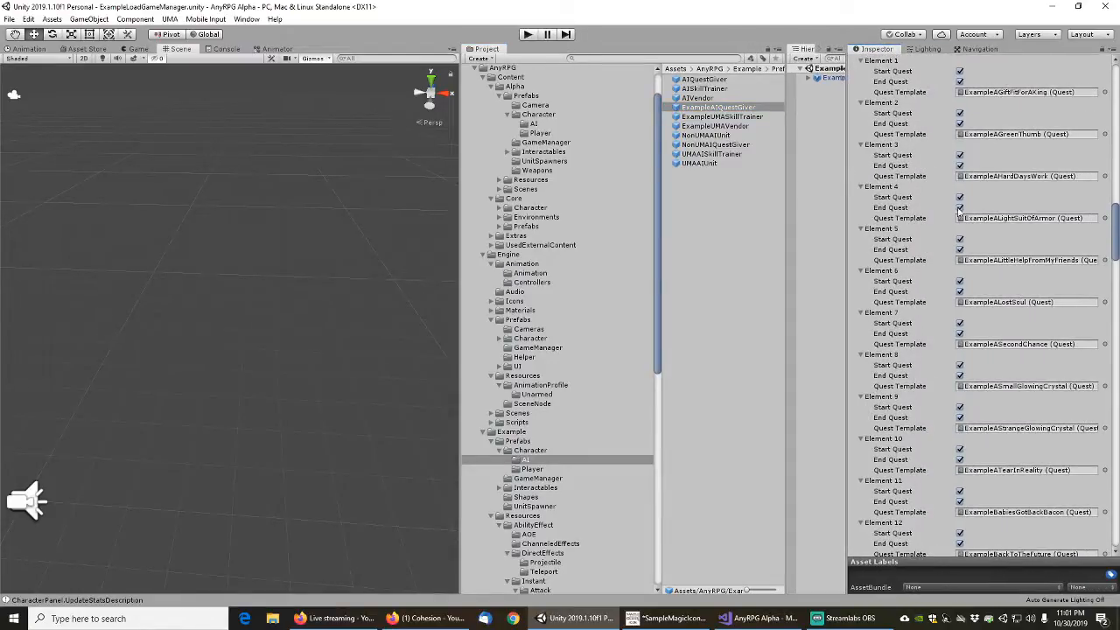
scroll(935, 304, down, 10)
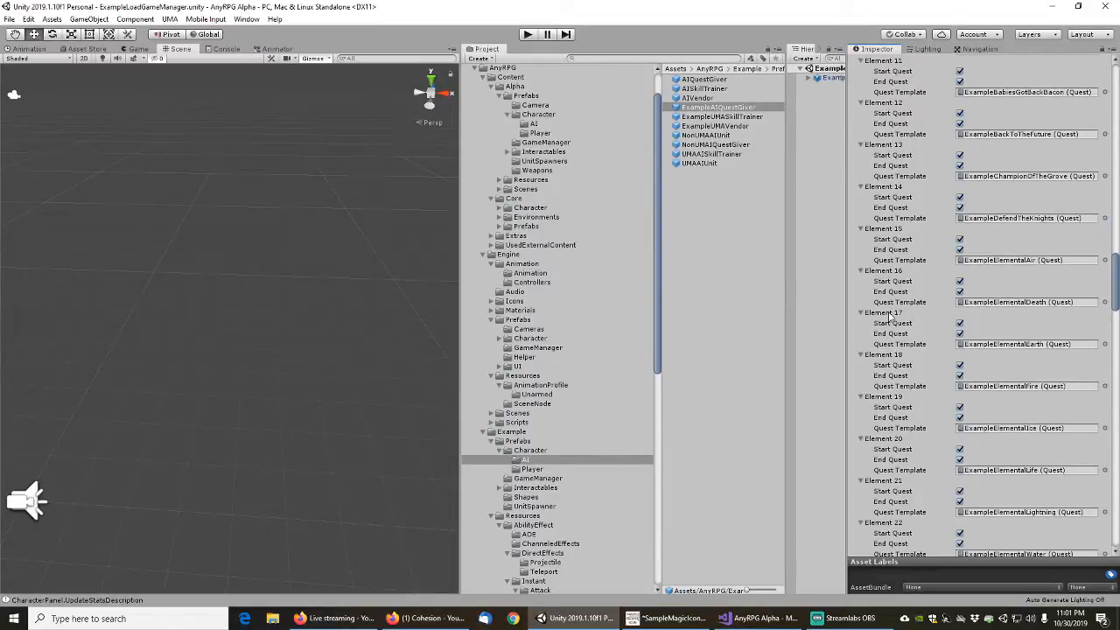
right_click(890, 317)
click(923, 334)
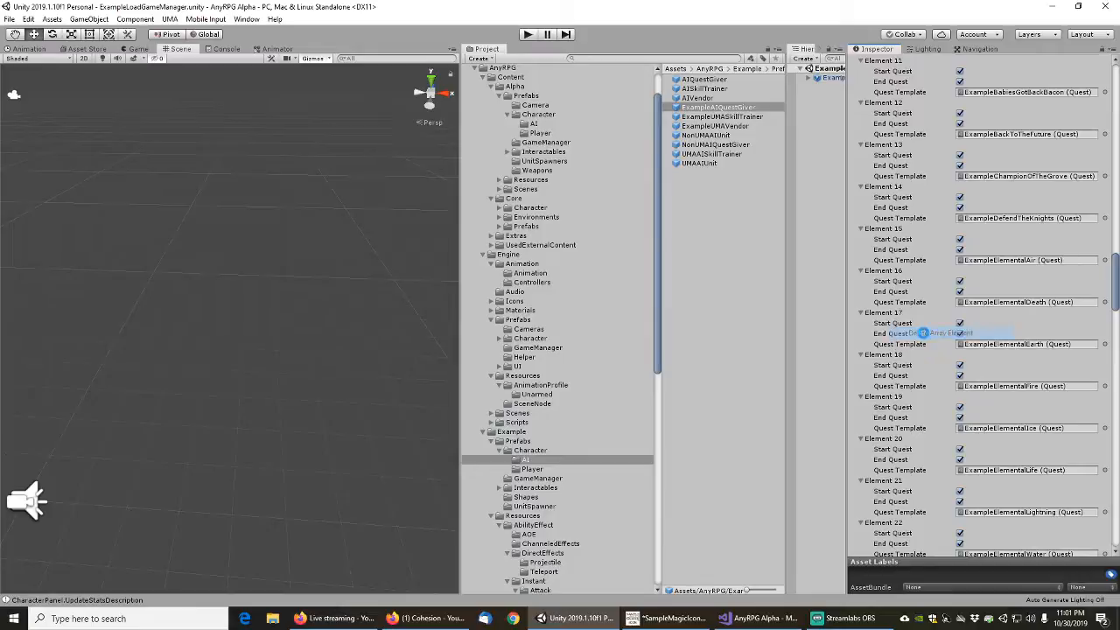
right_click(893, 276)
click(924, 298)
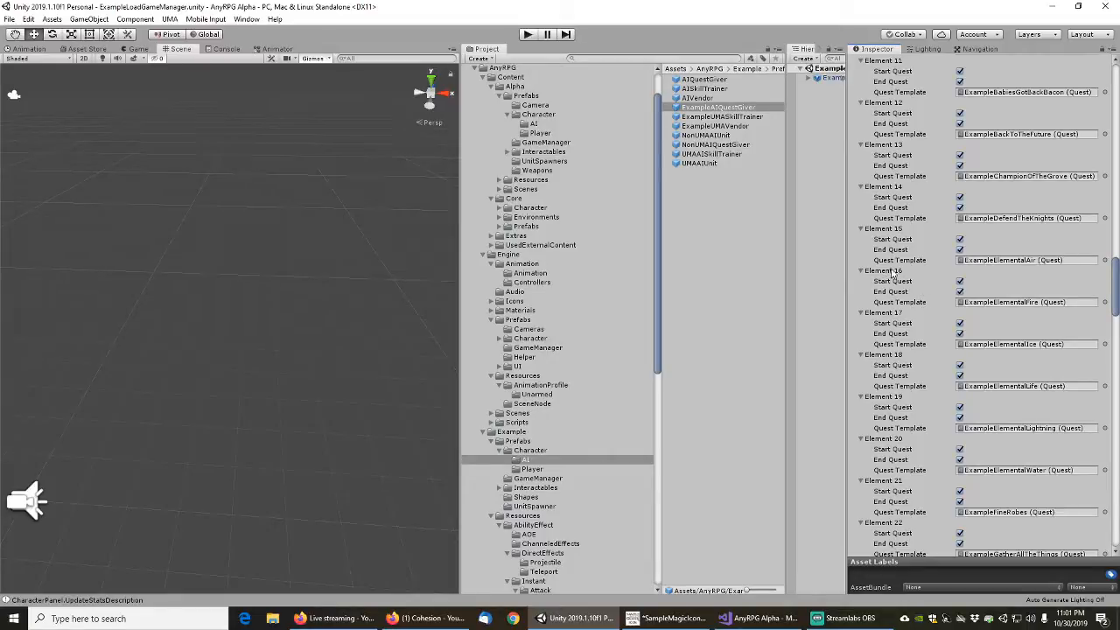
right_click(891, 275)
click(931, 294)
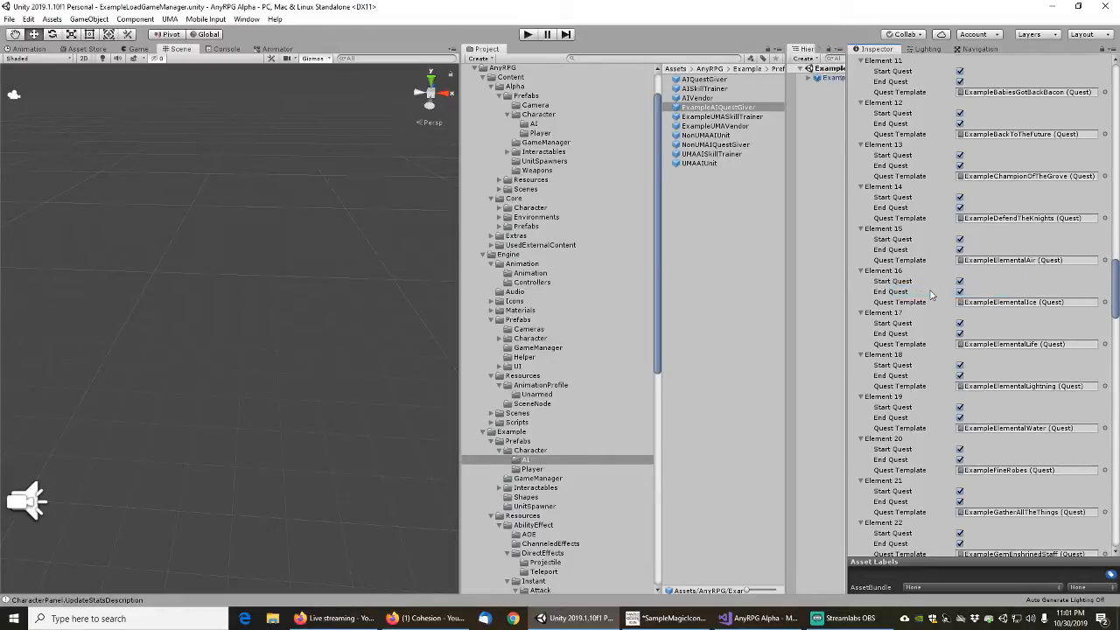
Delete the ExampleElementalAir, Ice, Life, Lightning and Water entries and ExampleGreaterElementalDeath from the quest giver's Quests list
right_click(892, 233)
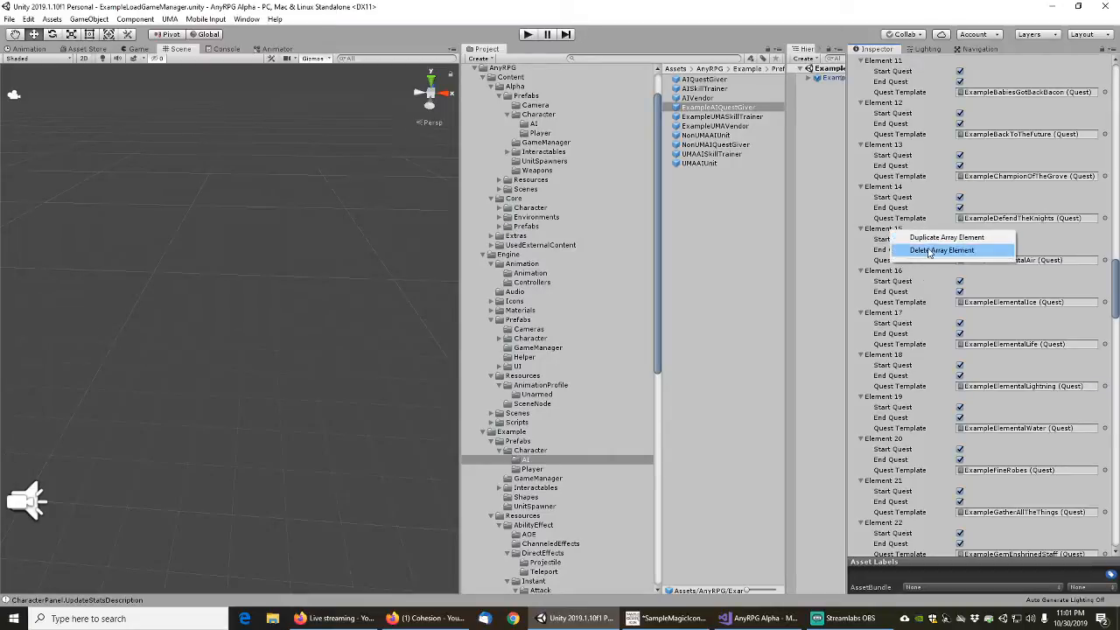
click(931, 252)
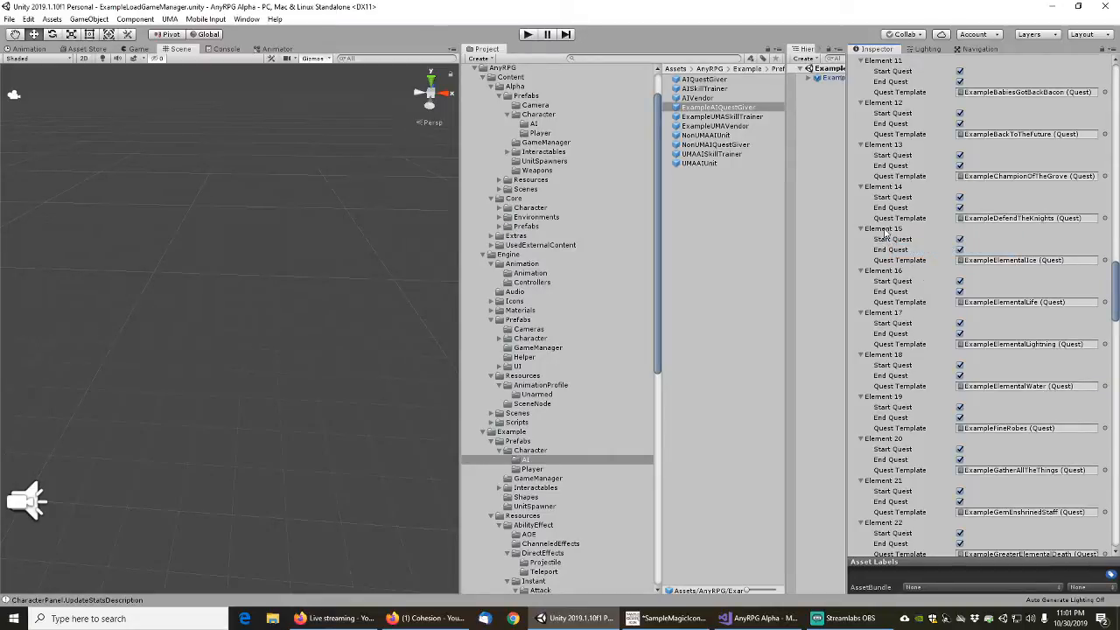
right_click(885, 234)
click(914, 251)
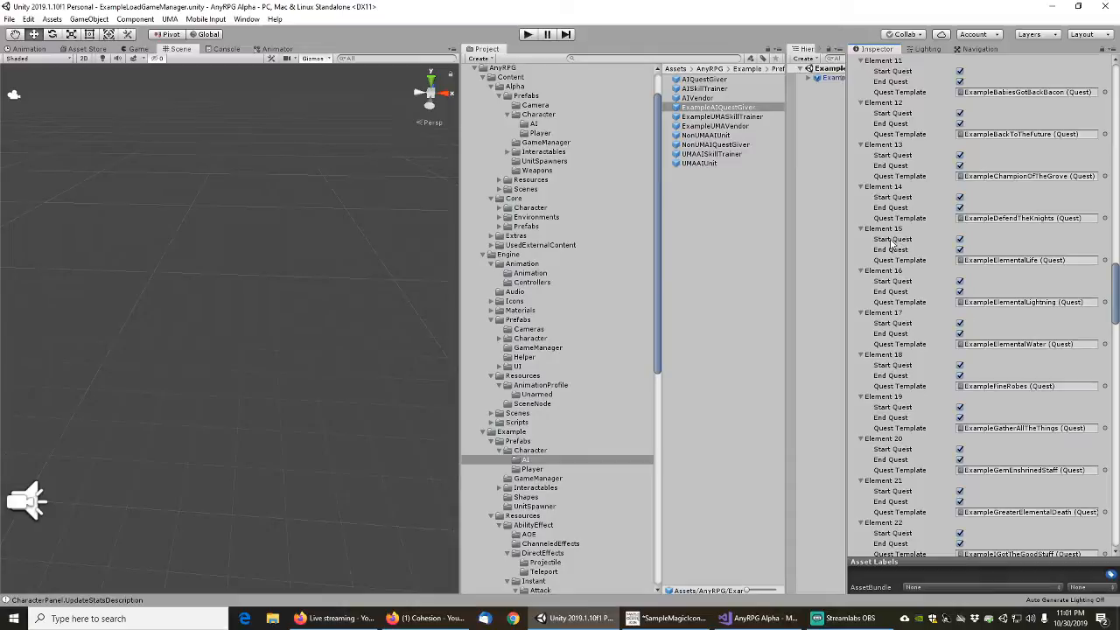
right_click(893, 234)
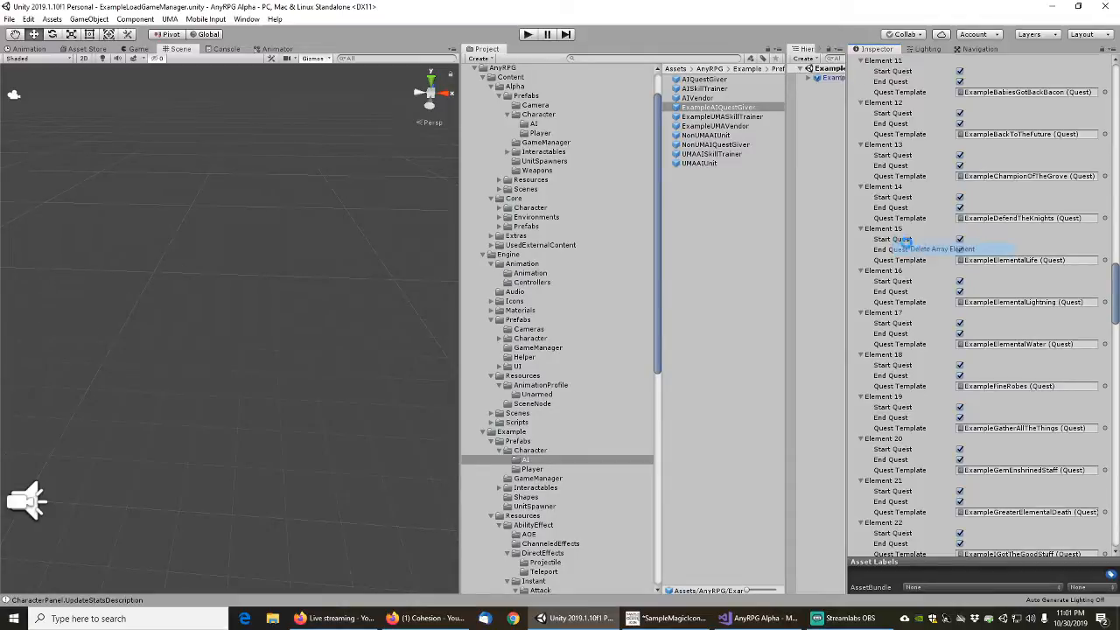
click(902, 249)
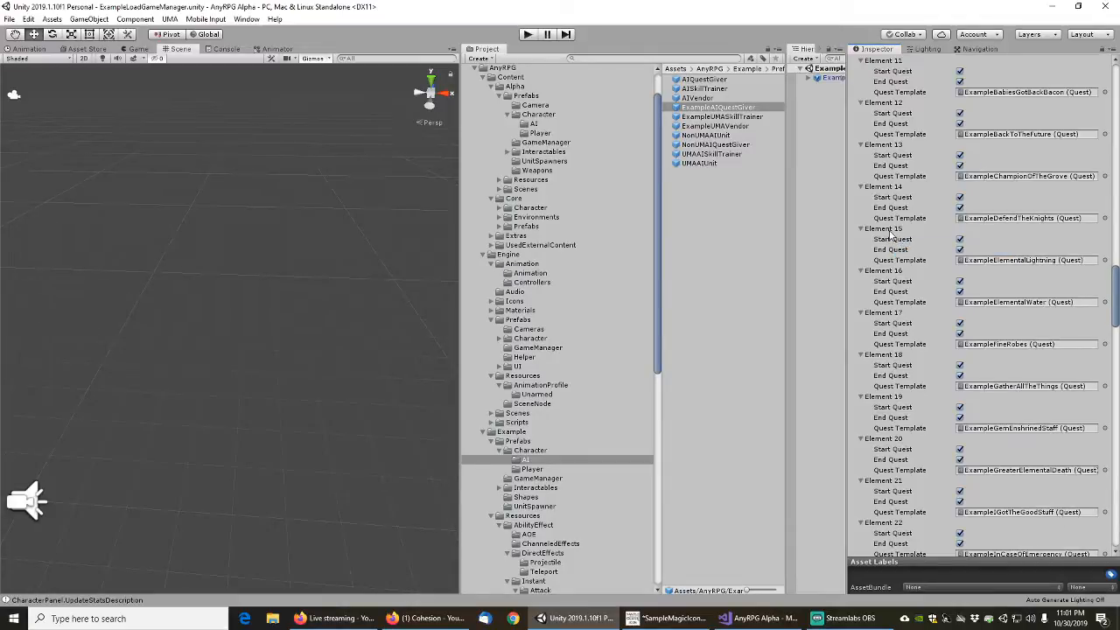
right_click(890, 231)
click(914, 254)
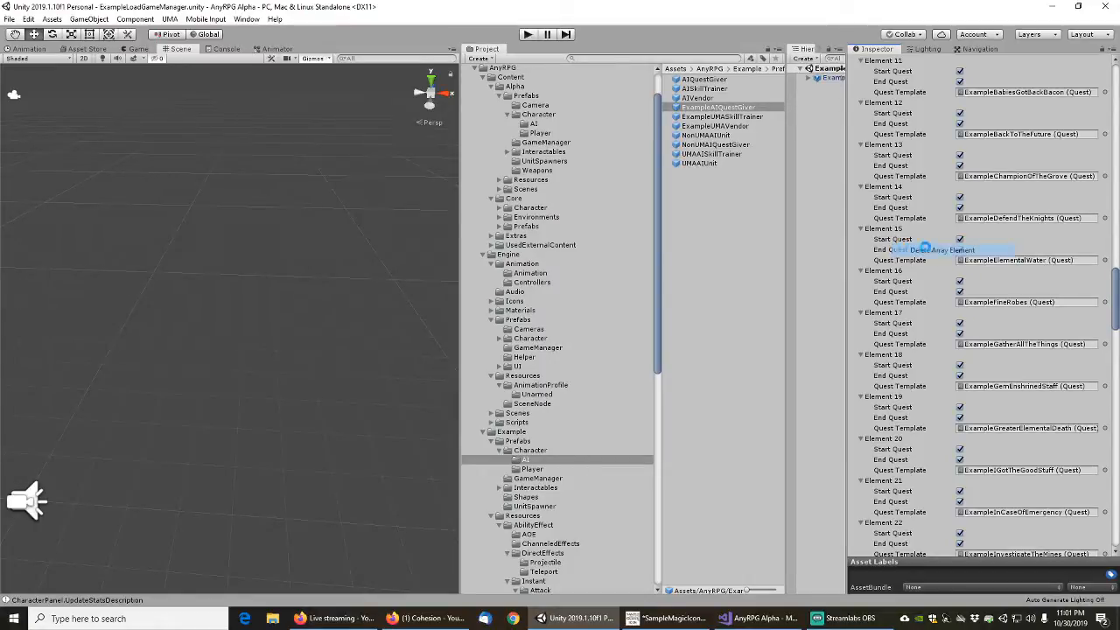
click(935, 251)
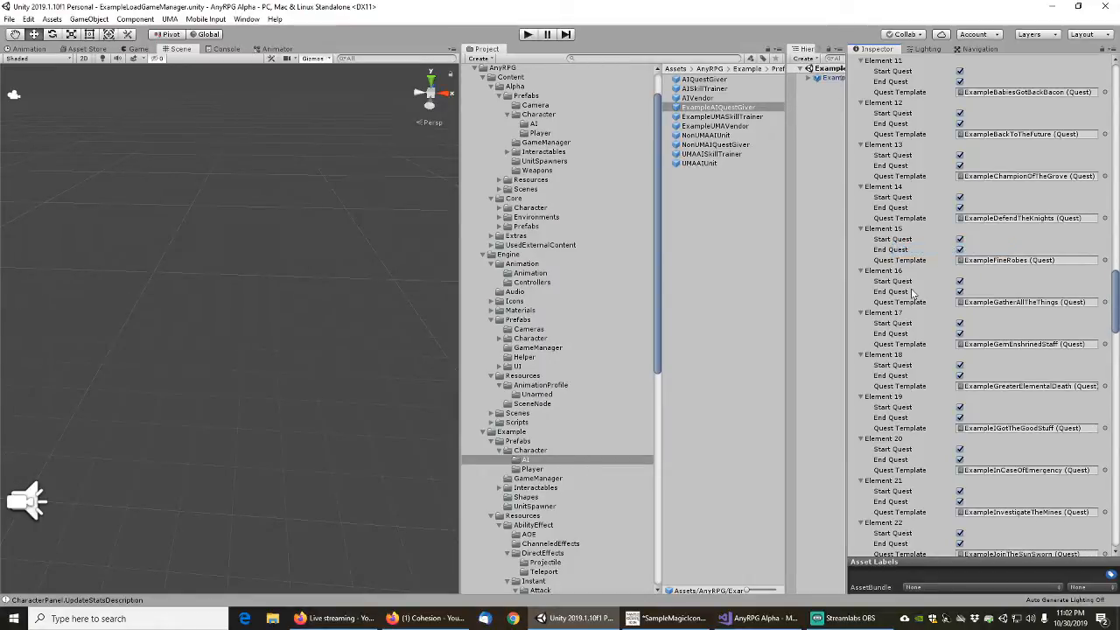
right_click(896, 359)
click(917, 377)
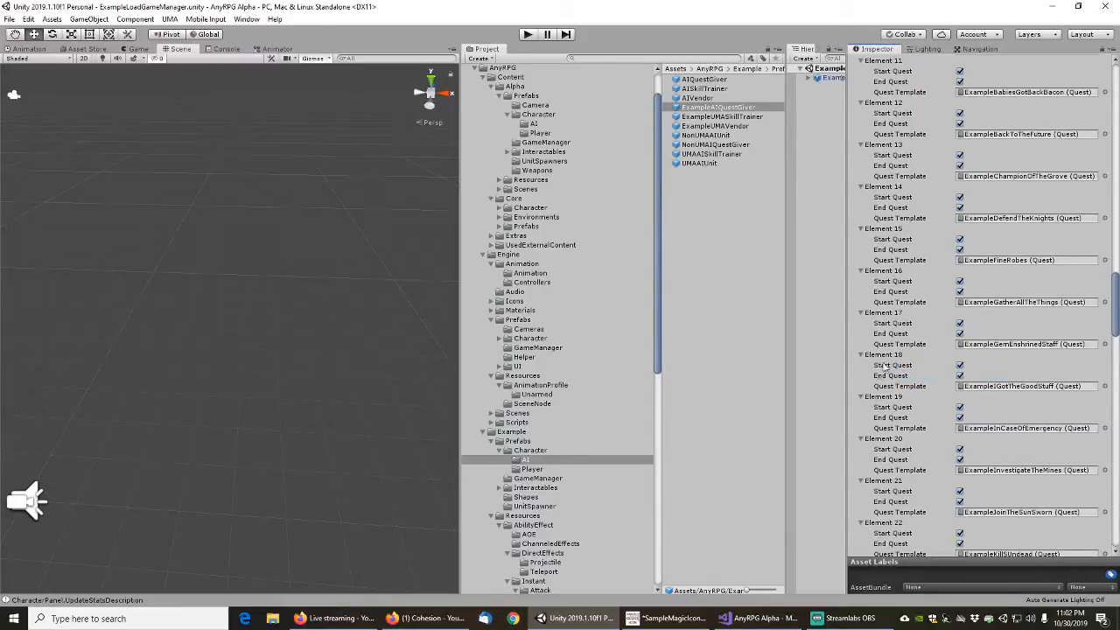
Review the quest giver's remaining quest entries and save the changes
scroll(873, 385, down, 3)
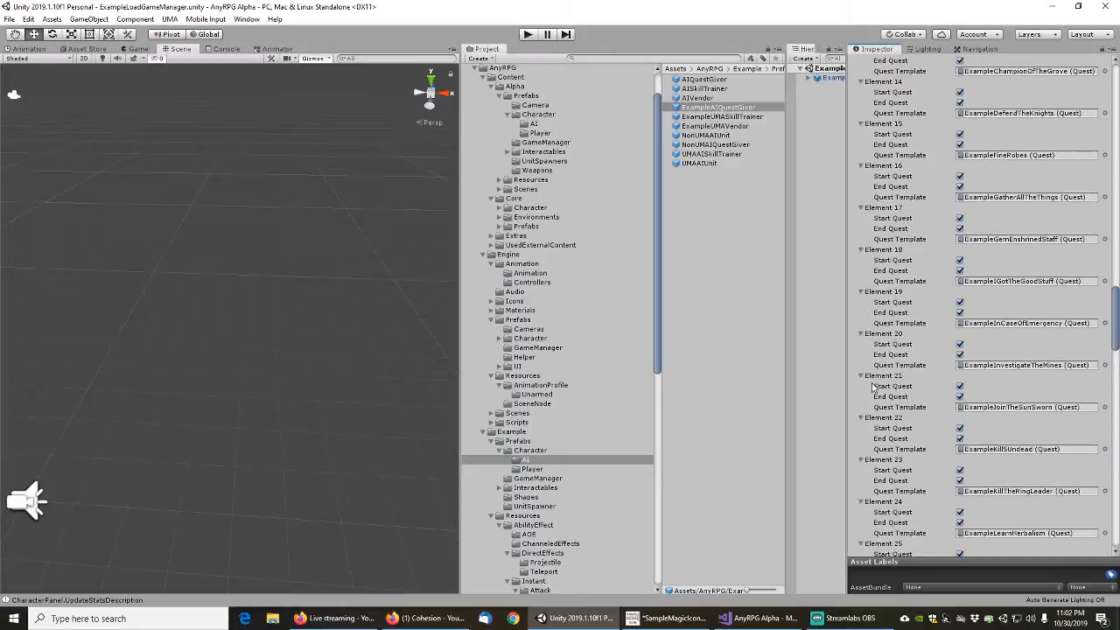
scroll(874, 386, down, 3)
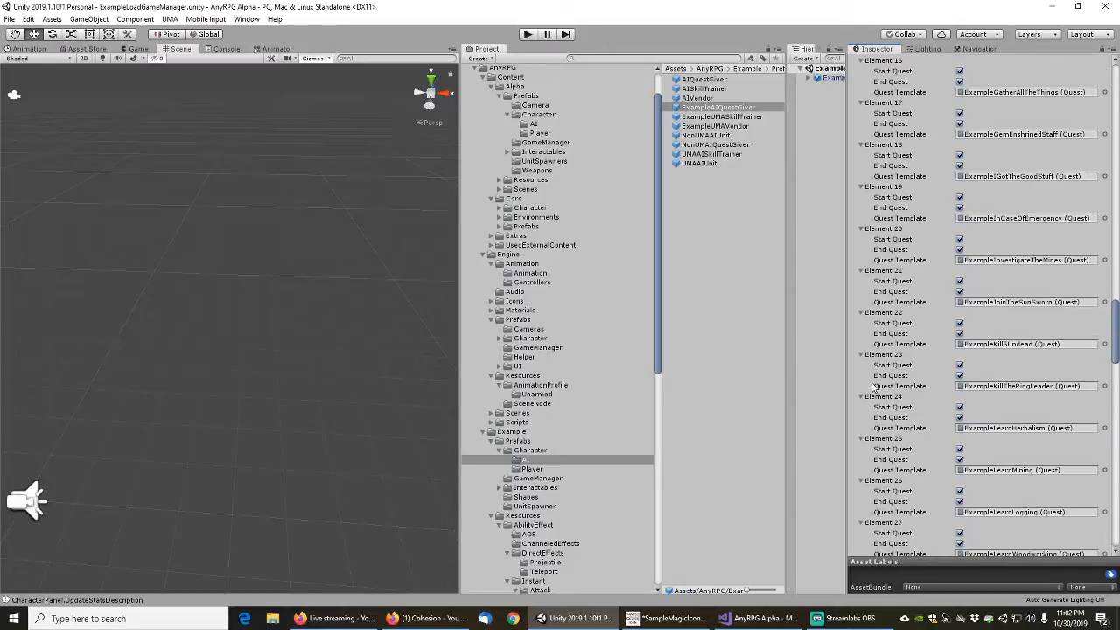
scroll(874, 386, up, 9)
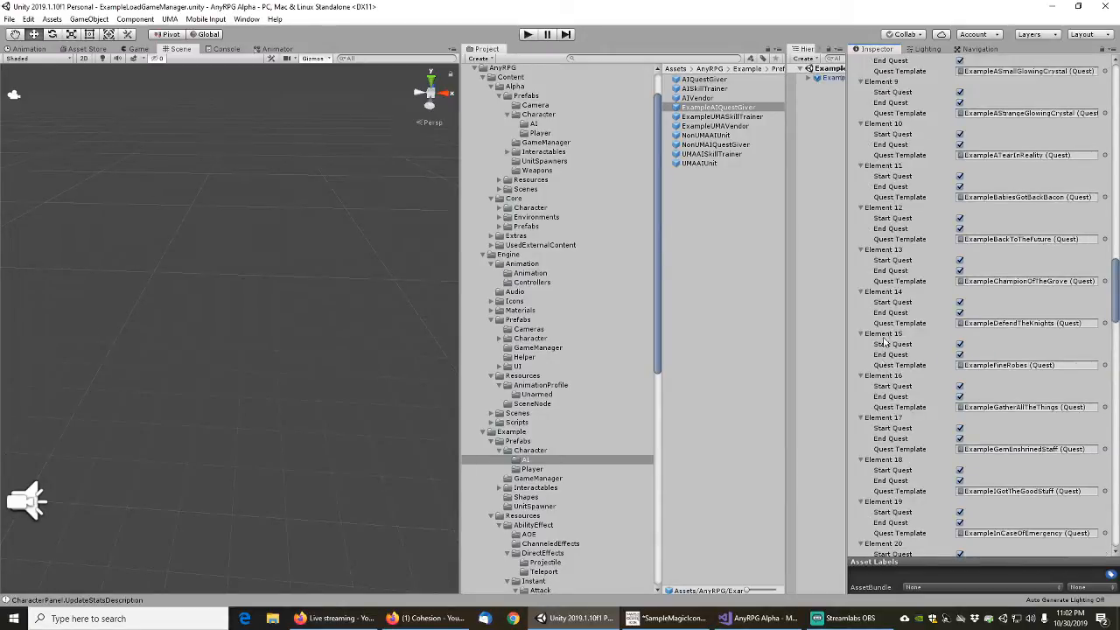
scroll(885, 306, up, 6)
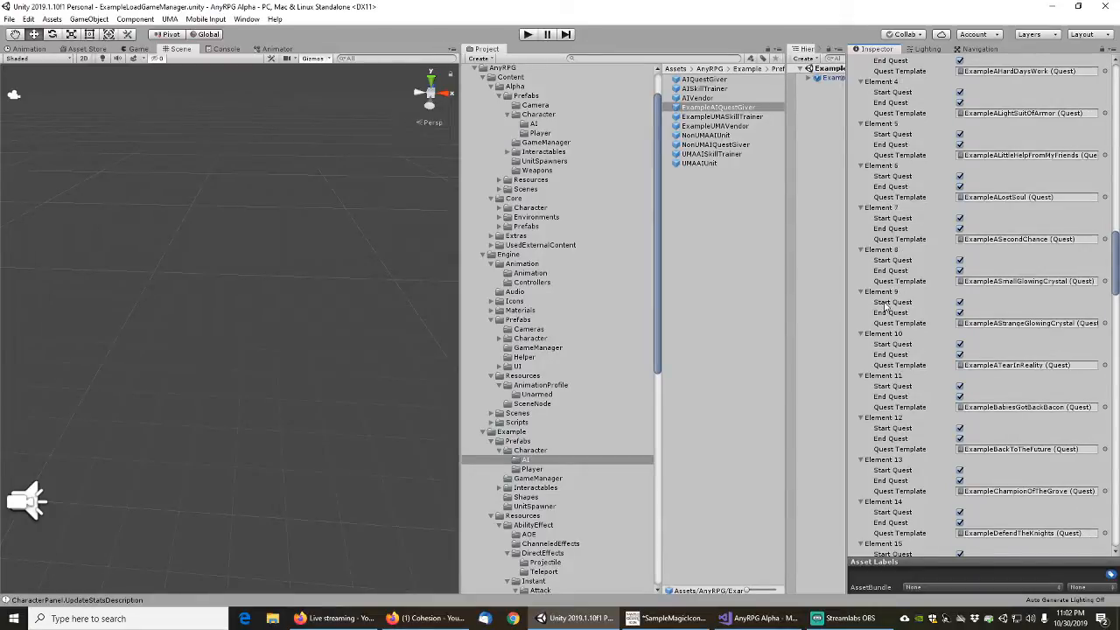
scroll(886, 306, up, 6)
scroll(885, 306, up, 3)
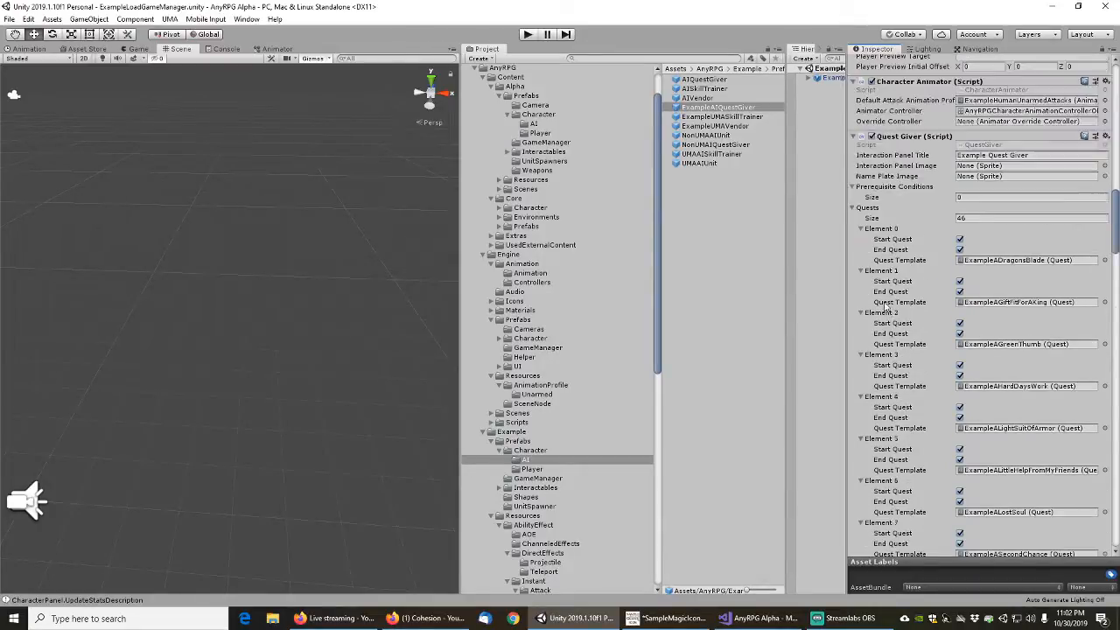
scroll(894, 184, up, 10)
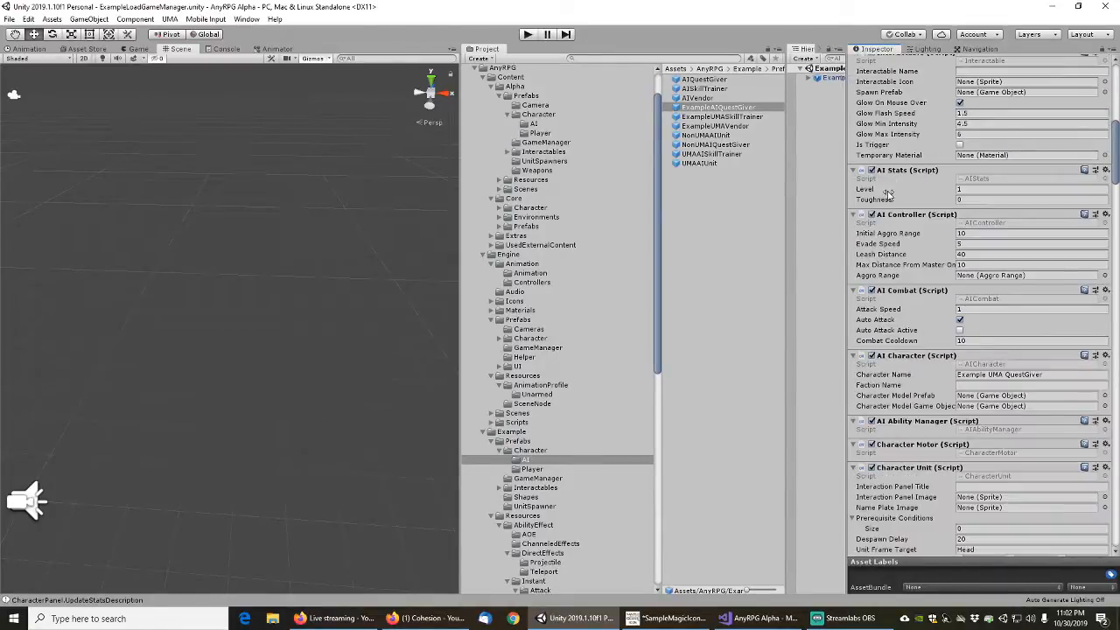
click(14, 19)
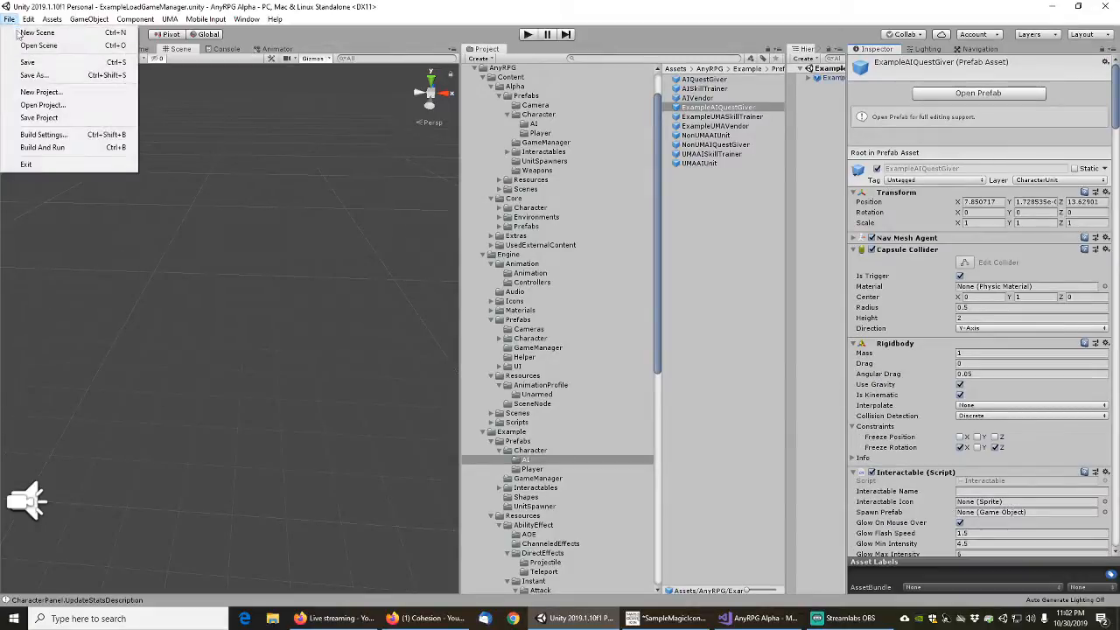
click(33, 63)
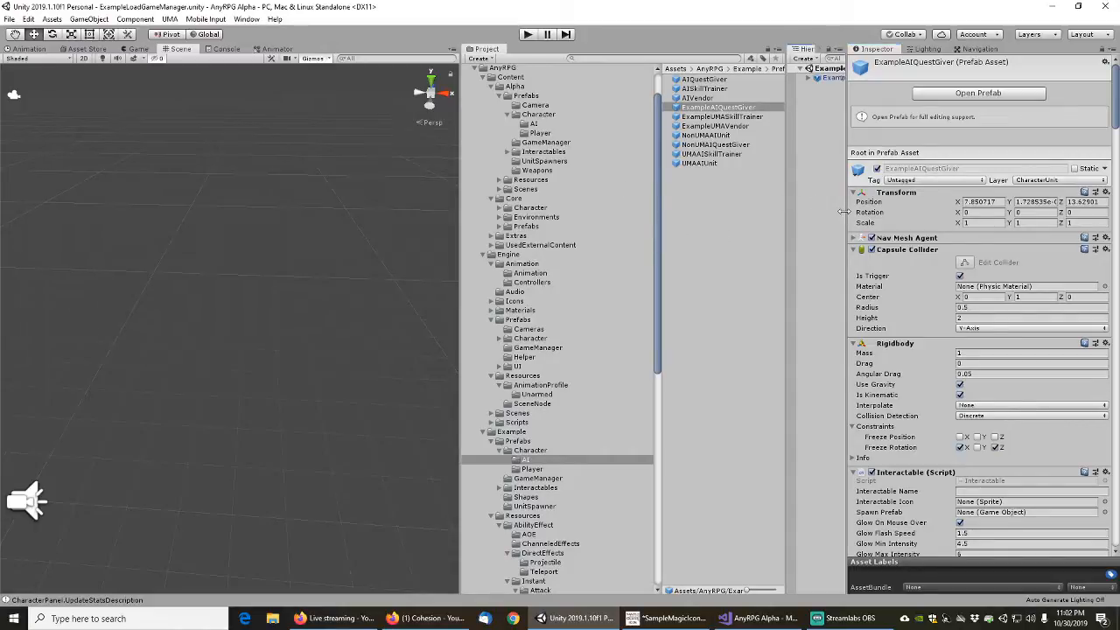
Search the project for "exampledefaults" and open the ExampleDefaultScene scene
drag(845, 213, 926, 213)
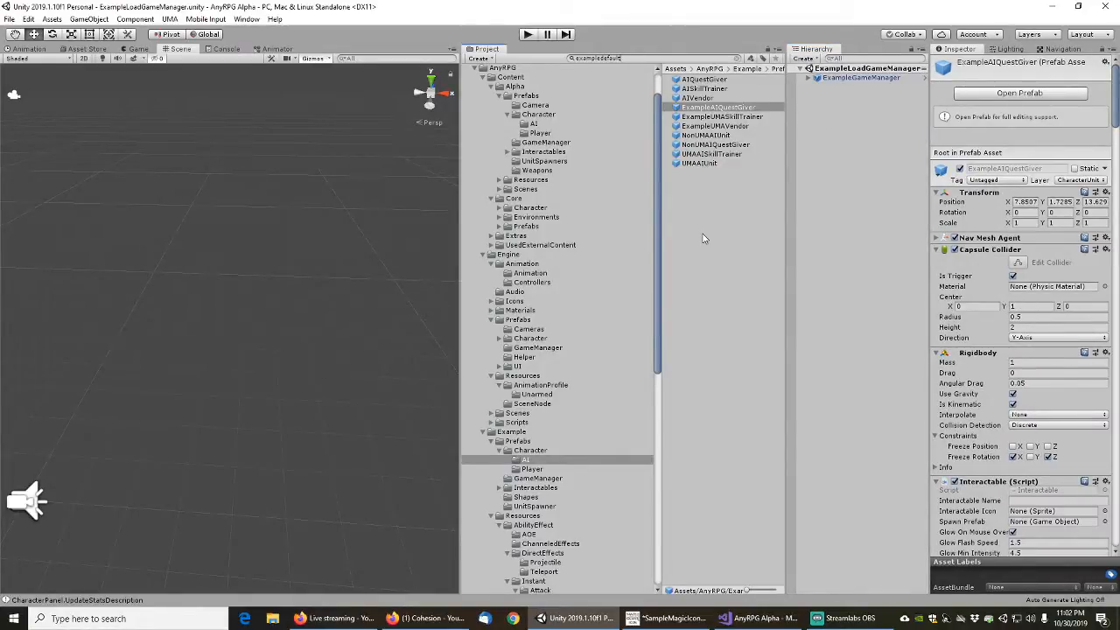
text(s)
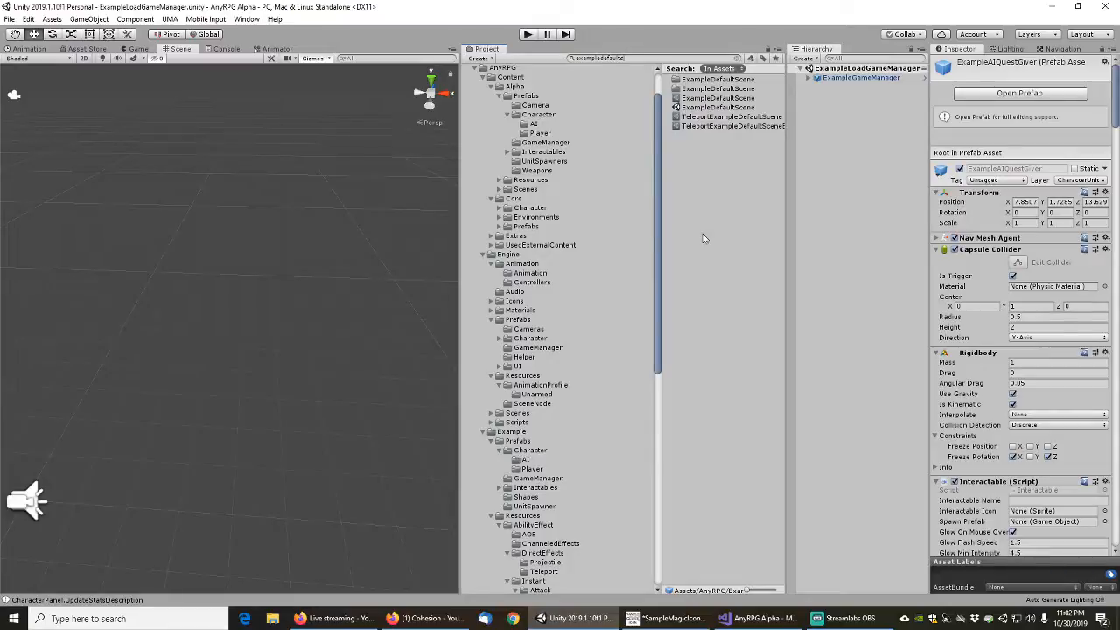
double_click(713, 108)
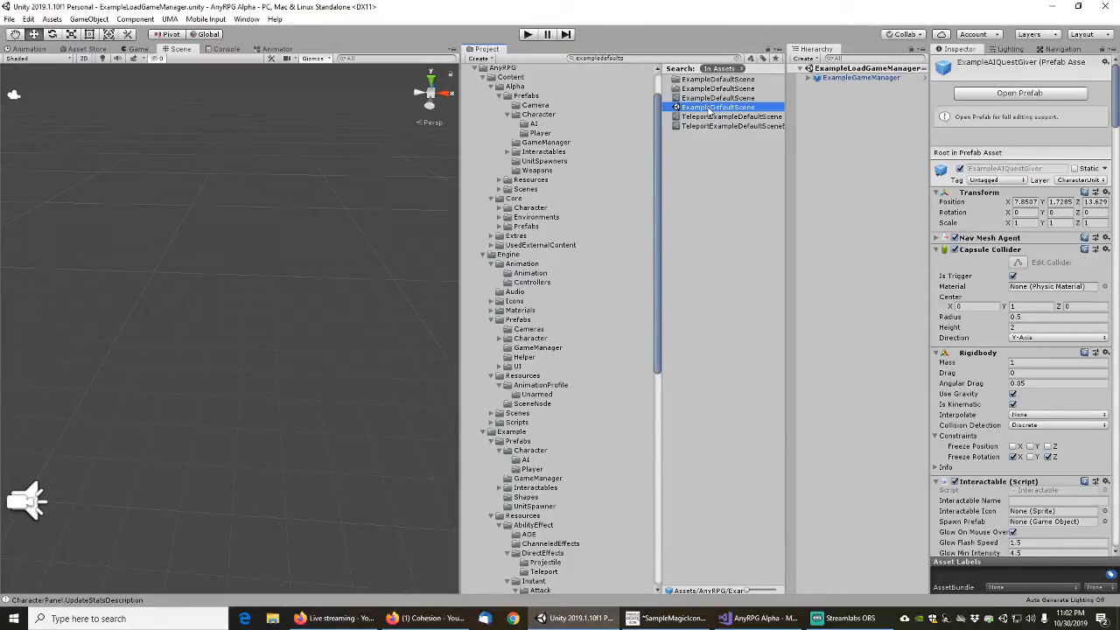
scroll(232, 268, down, 4)
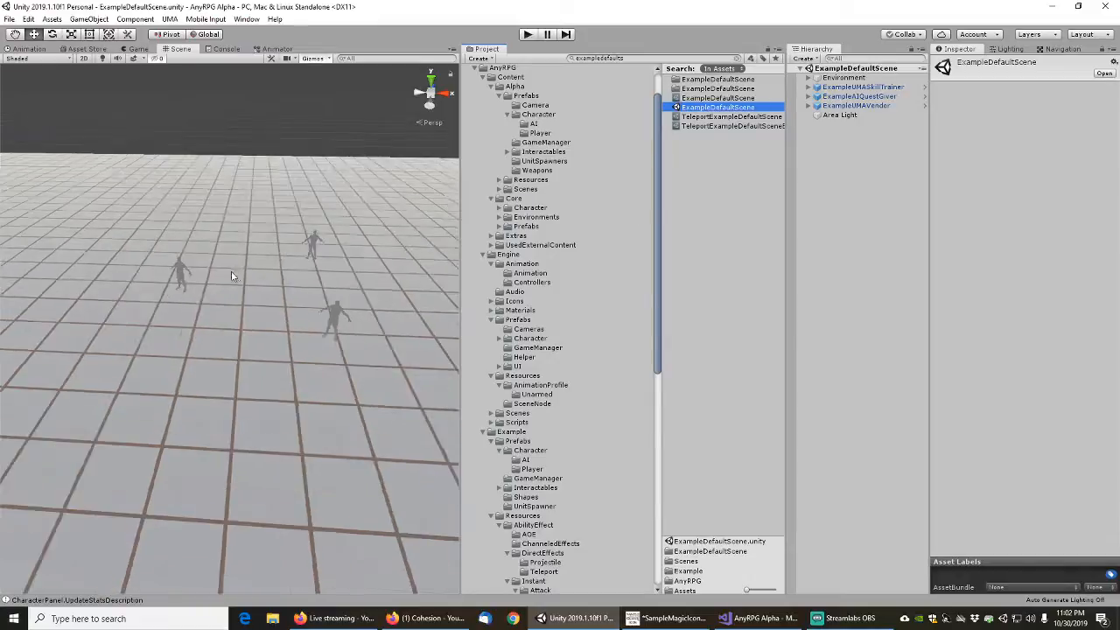
middle_drag(232, 196, 453, 364)
scroll(234, 263, down, 2)
middle_drag(234, 263, 243, 182)
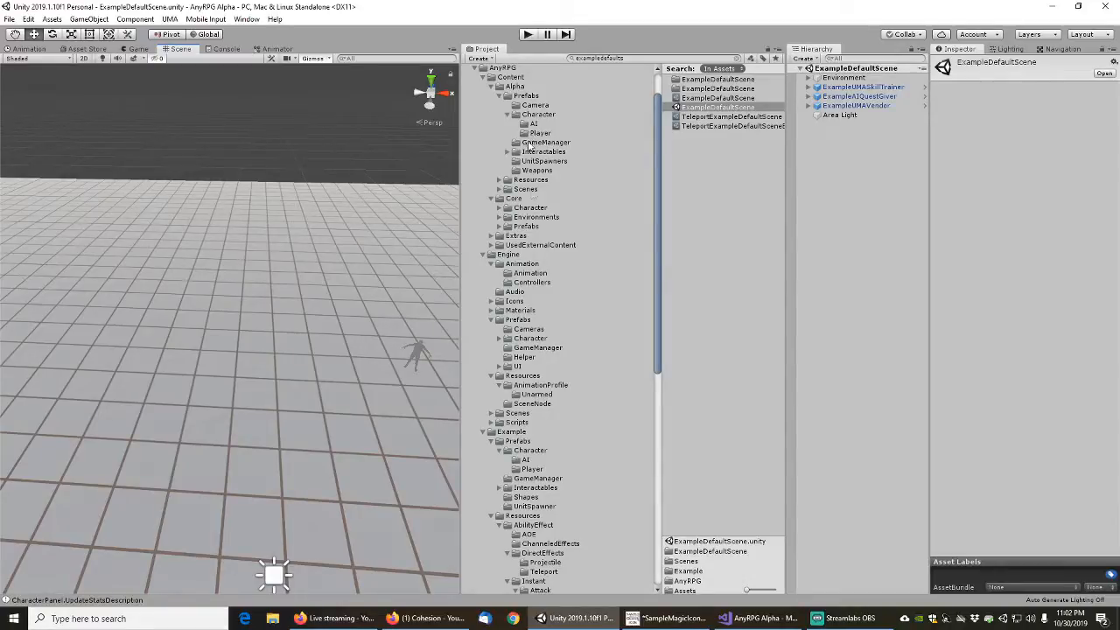
Duplicate the PortalCrystalAllUnits prefab in the Alpha content's Prefabs/Interactables/Portal folder
click(507, 114)
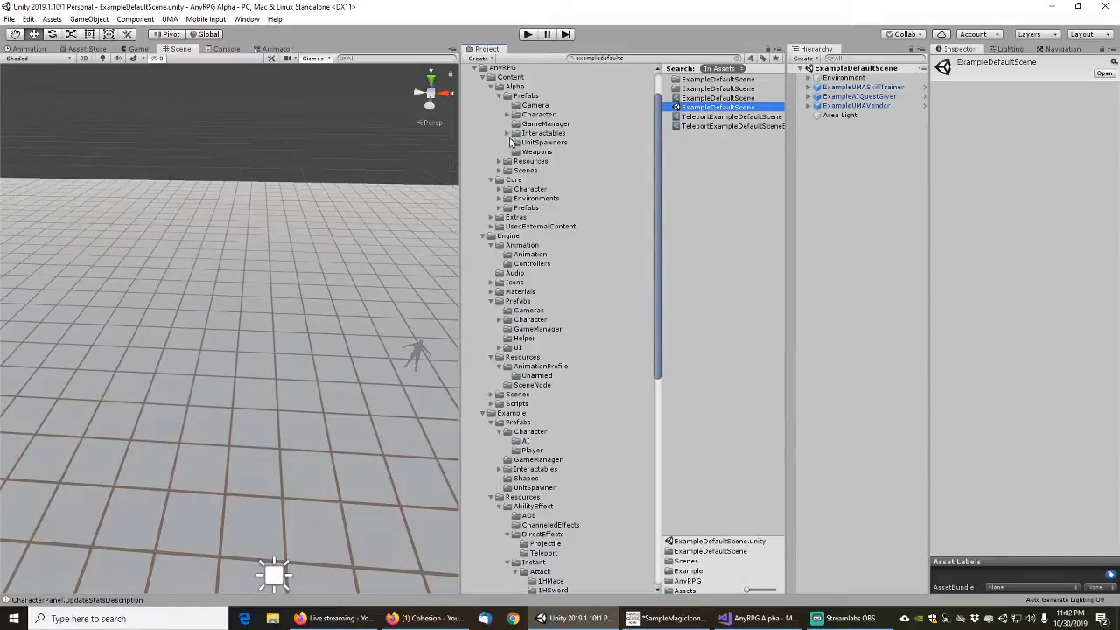
click(508, 133)
click(540, 179)
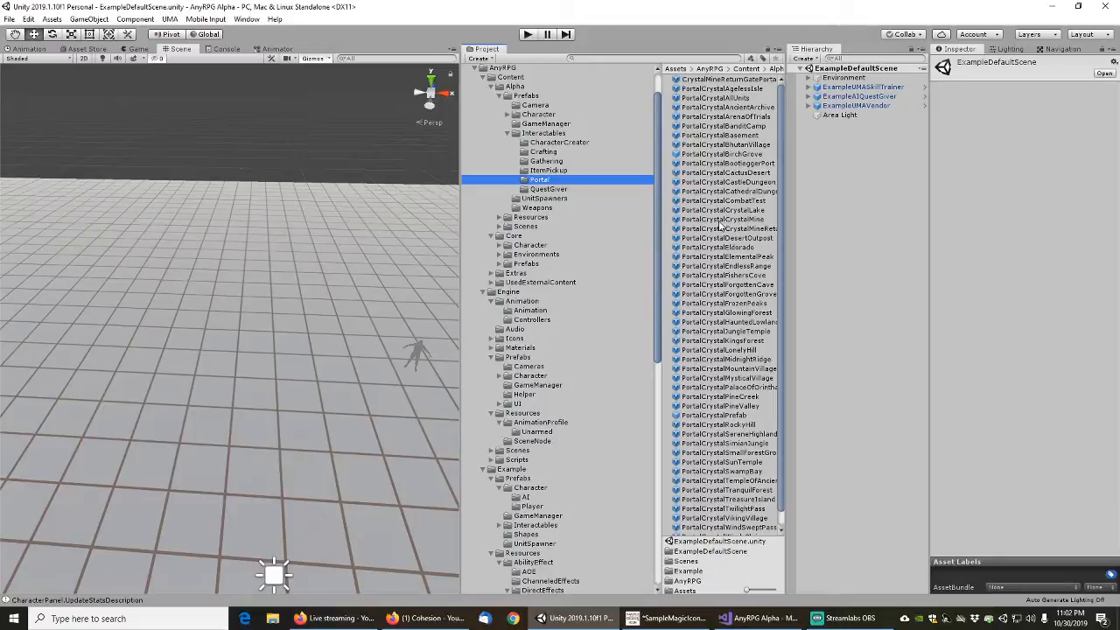
click(712, 202)
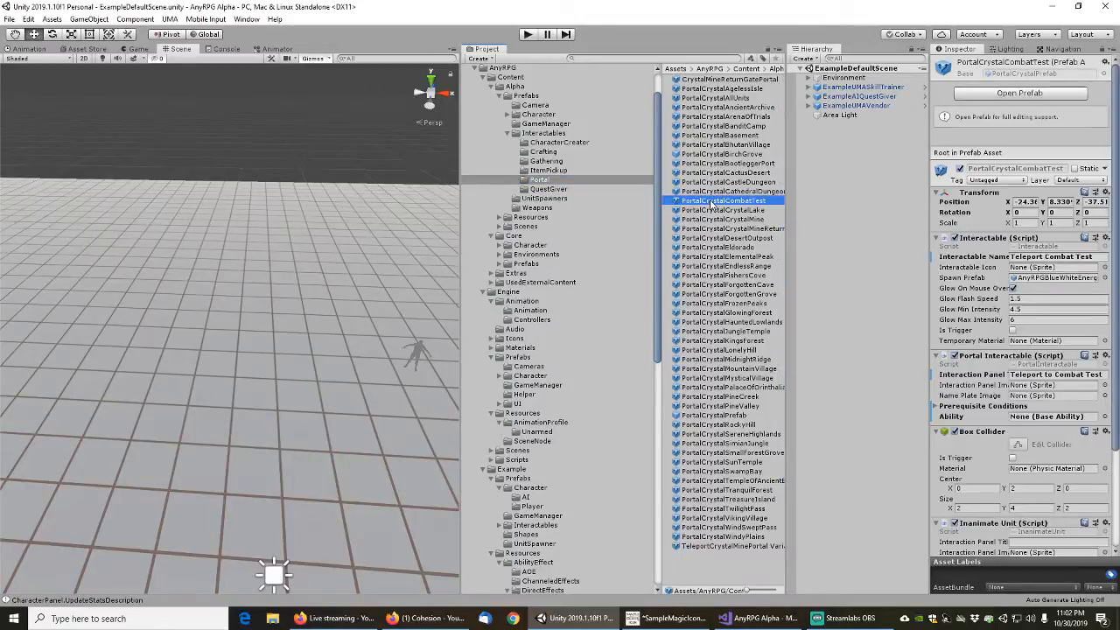
click(715, 98)
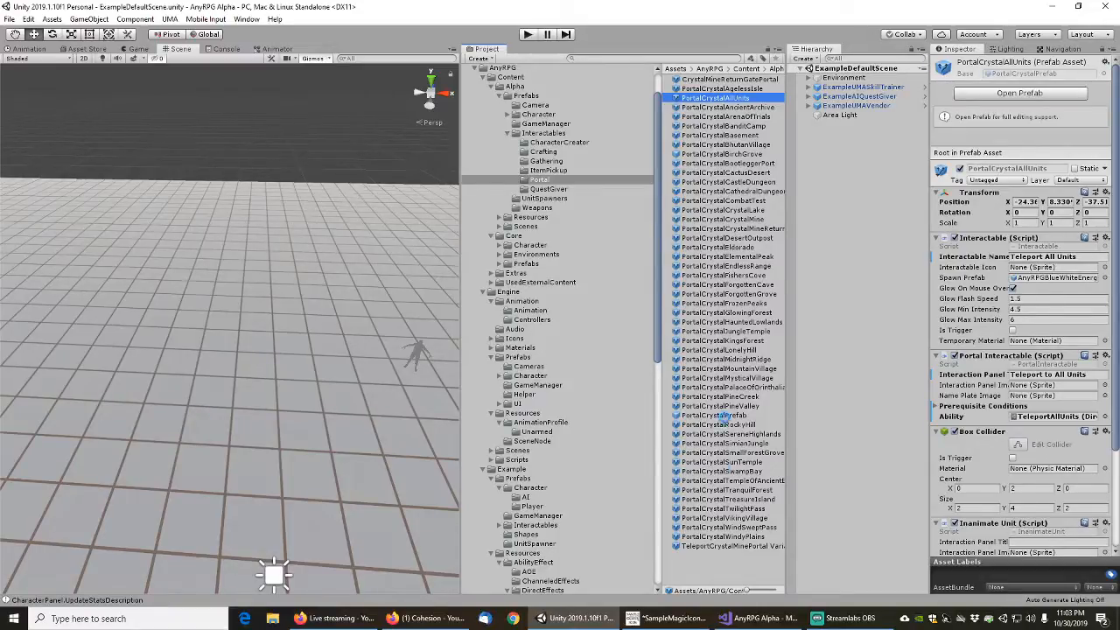
key(ctrl+d)
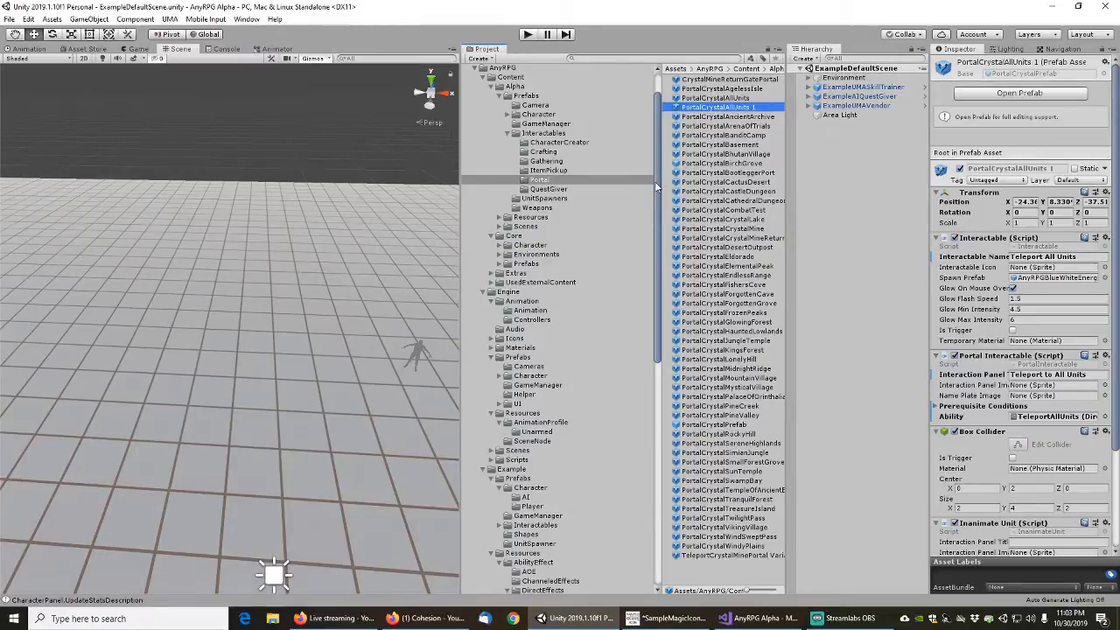
Rename the duplicated portal prefab as ExamplePortalCombatScene
click(717, 108)
key(Home)
text(Example)
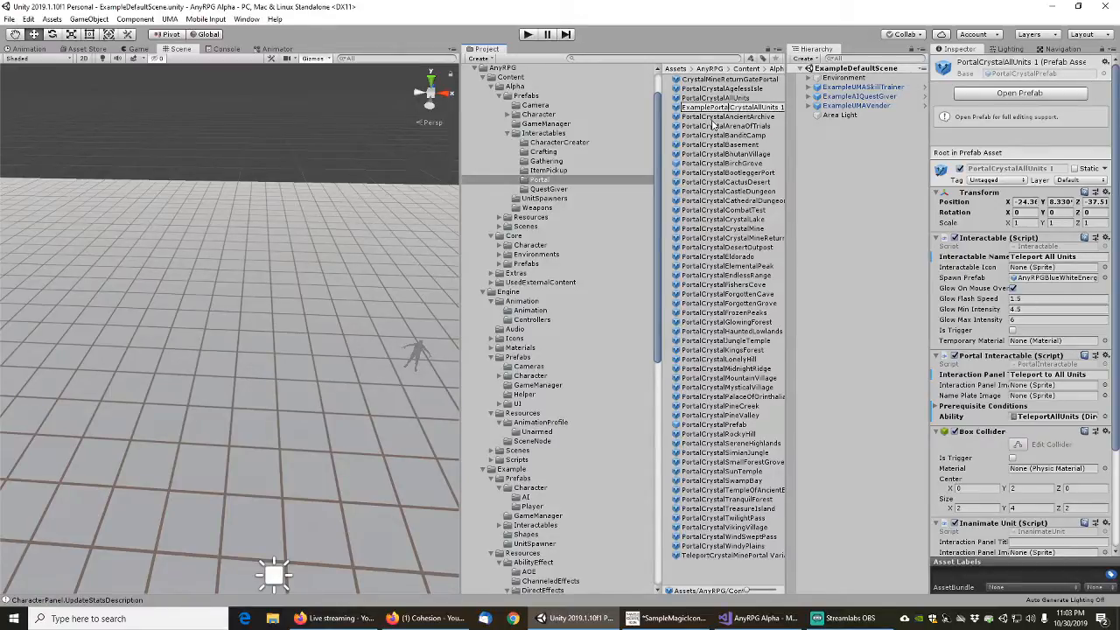
key(shift+End)
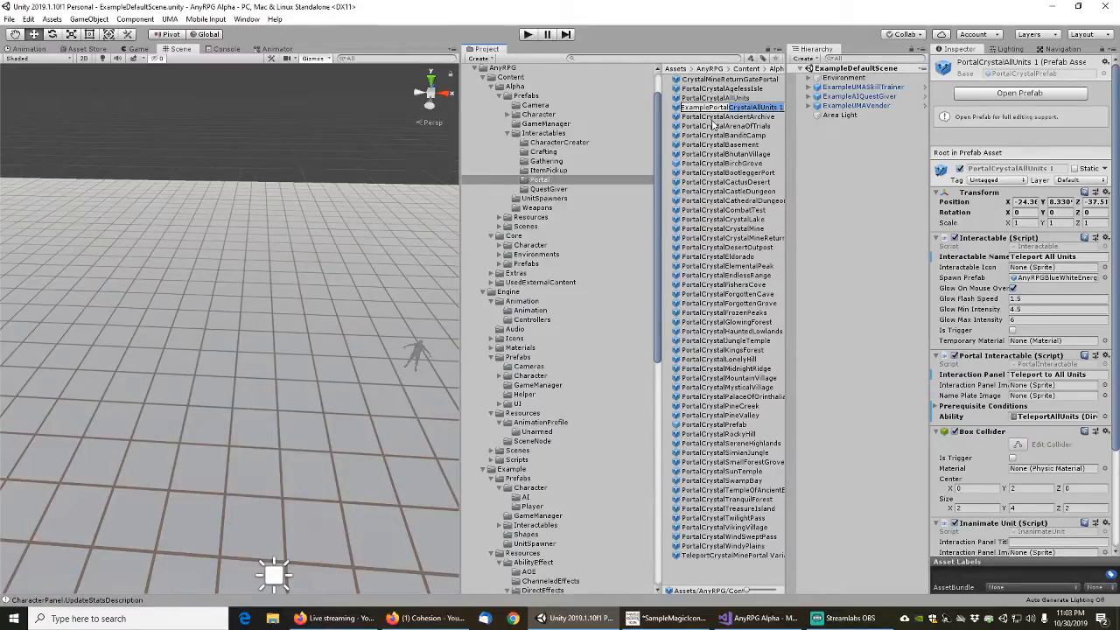
text(CombatScene)
key(Return)
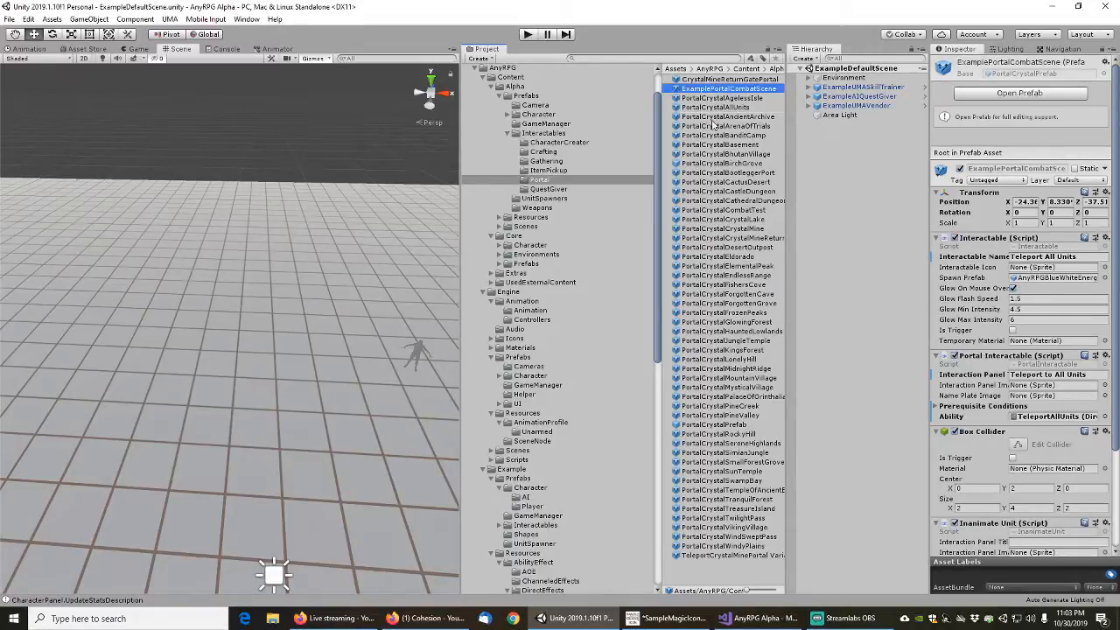
Open the ExamplePortalCombatScene prefab, unpack its root from the base PortalCrystalPrefab, and return to the scene
right_click(710, 91)
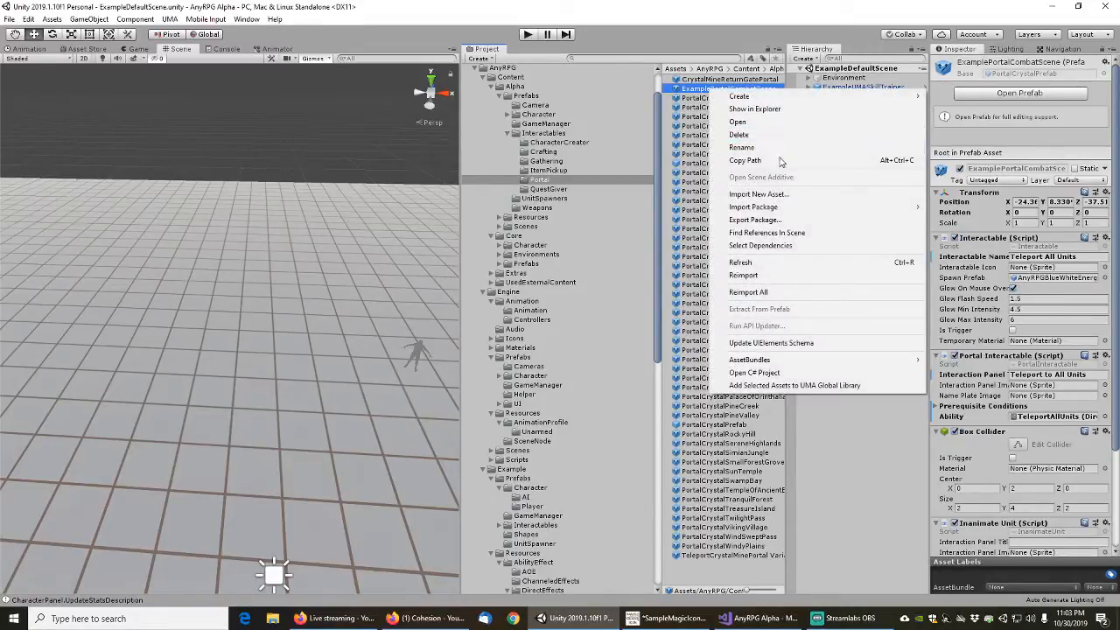
click(857, 5)
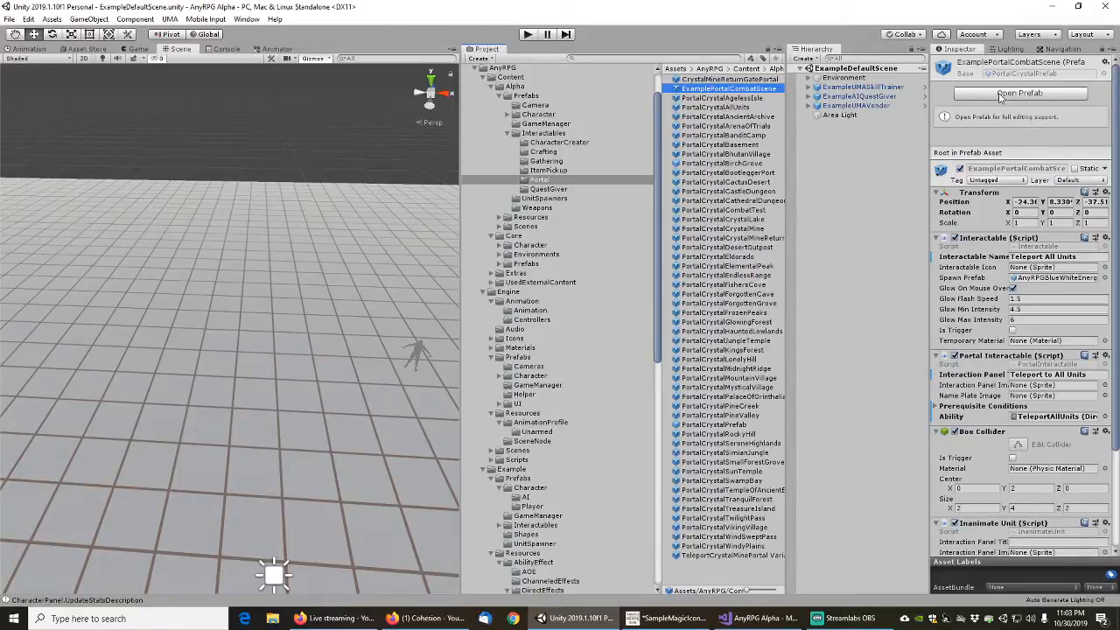
click(999, 93)
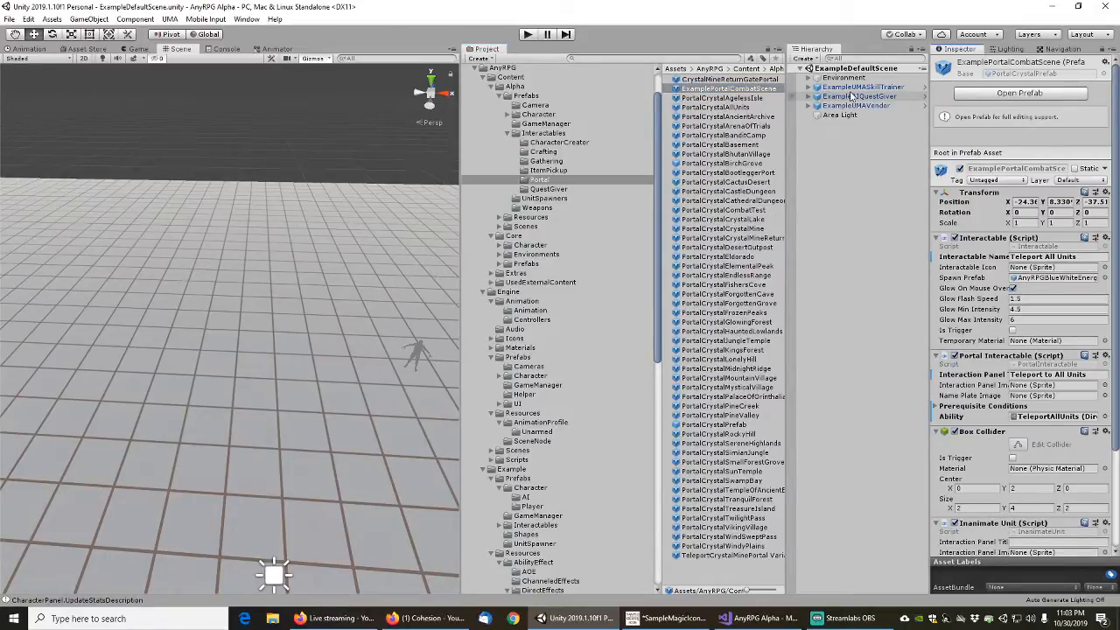
click(1017, 95)
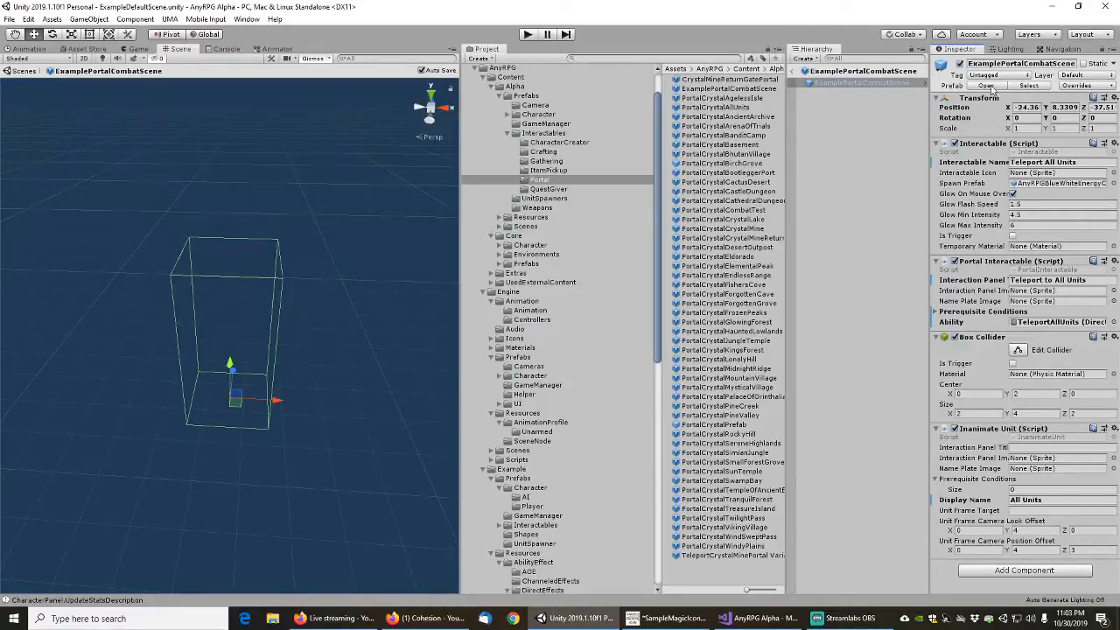
click(798, 71)
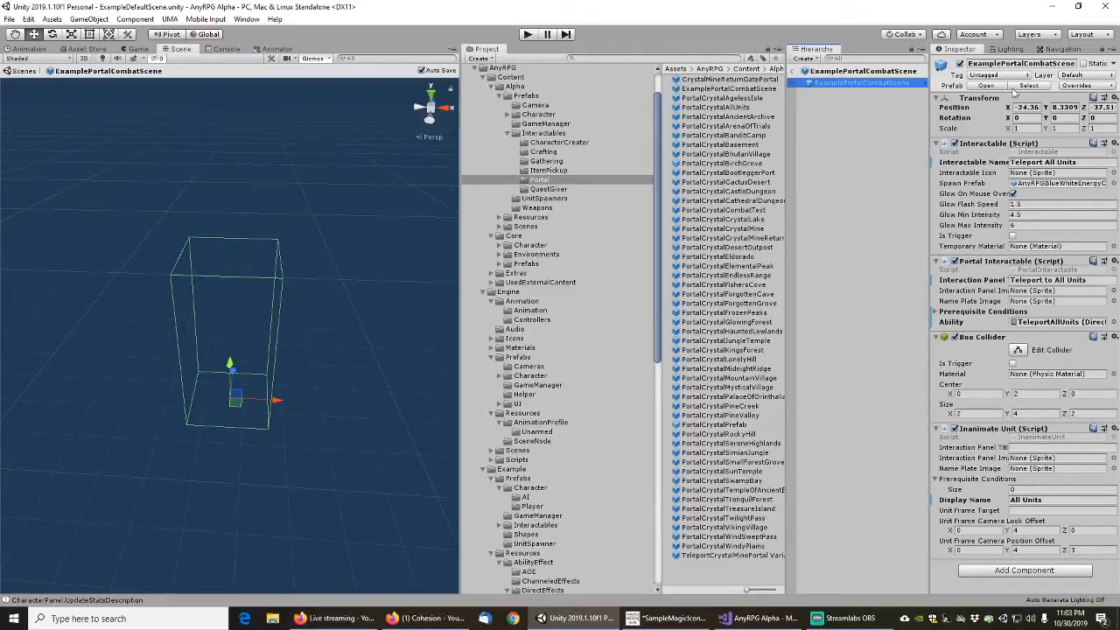
right_click(864, 85)
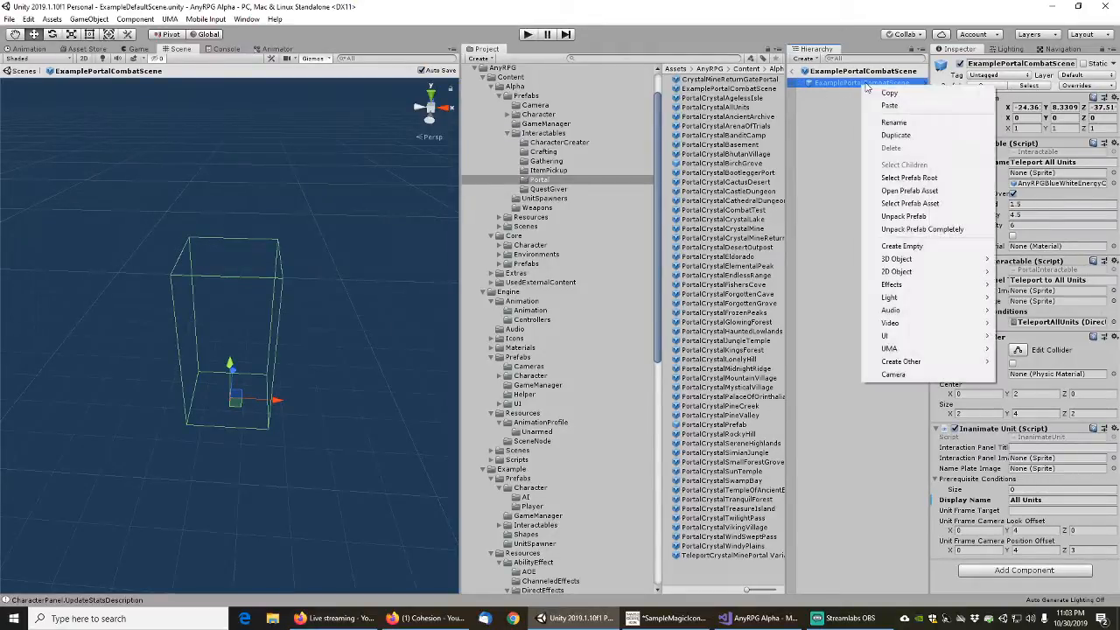
click(903, 216)
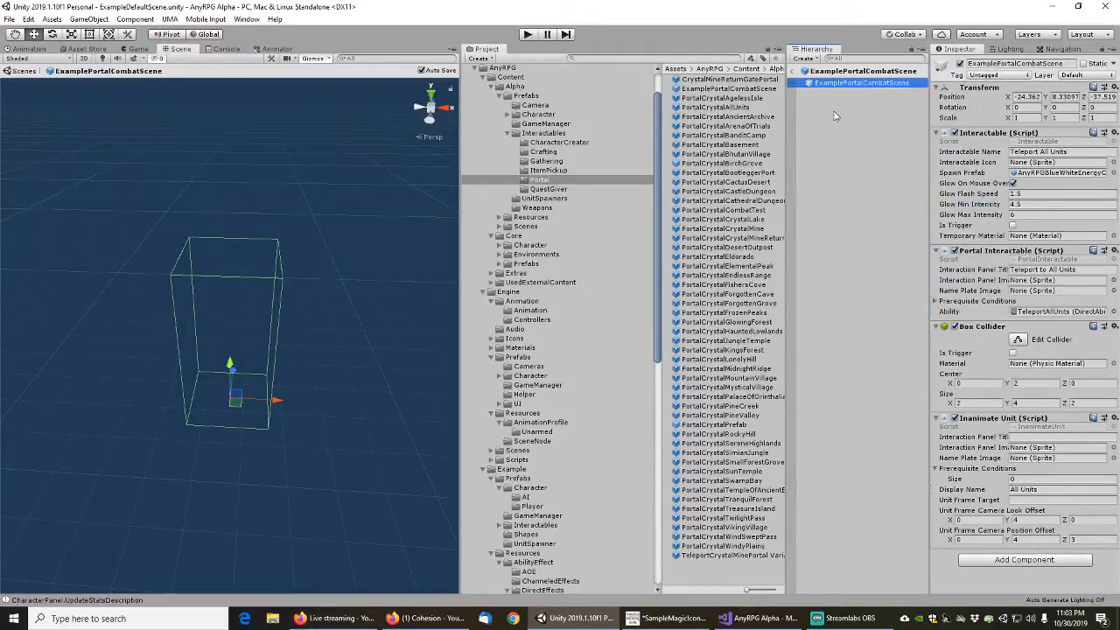
click(798, 72)
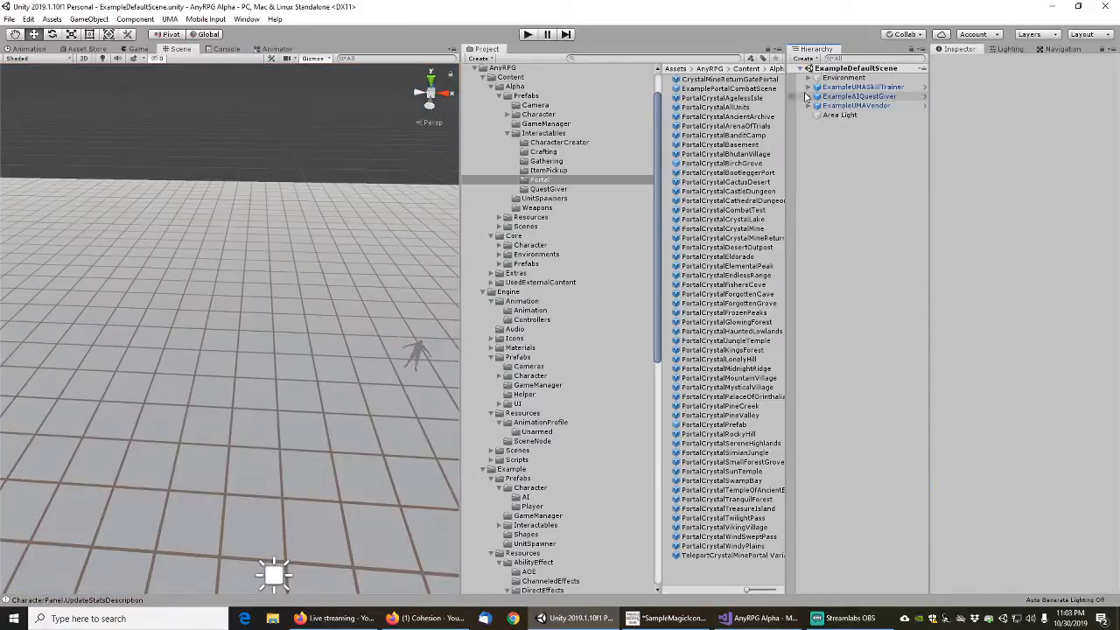
Move the ExamplePortalCombatScene prefab into the Example/Prefabs/Interactables/Portal folder and open that folder
click(703, 90)
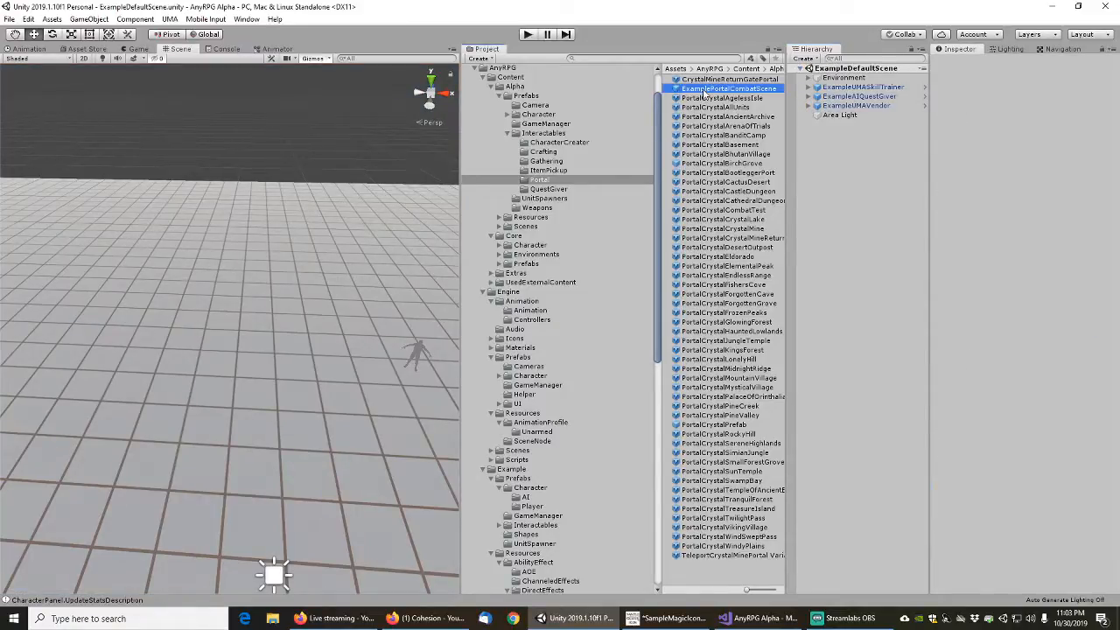
drag(660, 147, 663, 302)
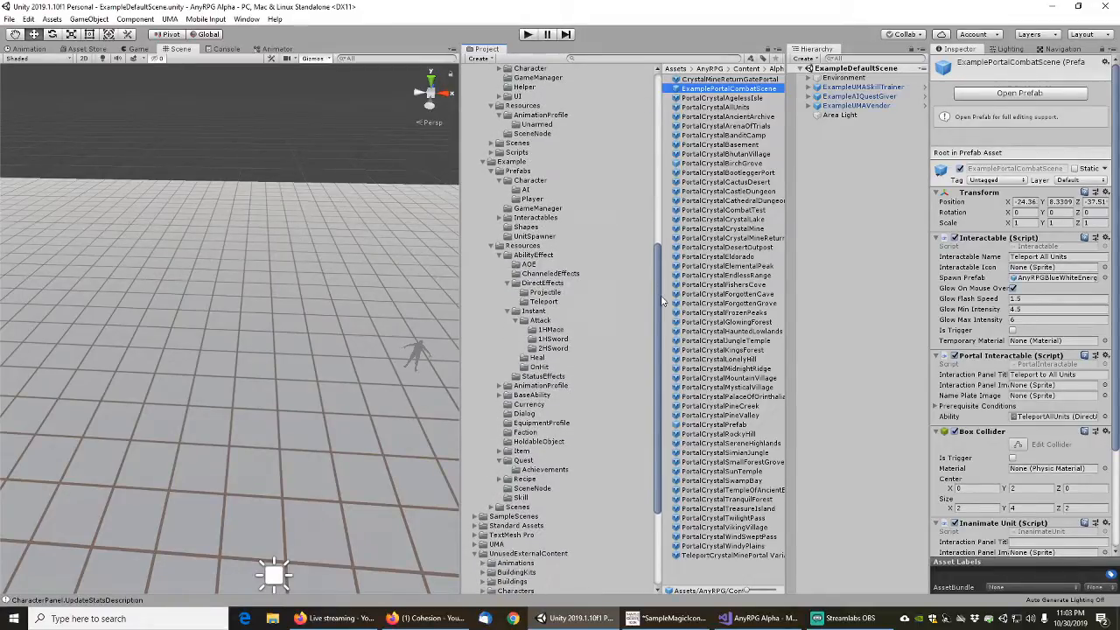
click(508, 180)
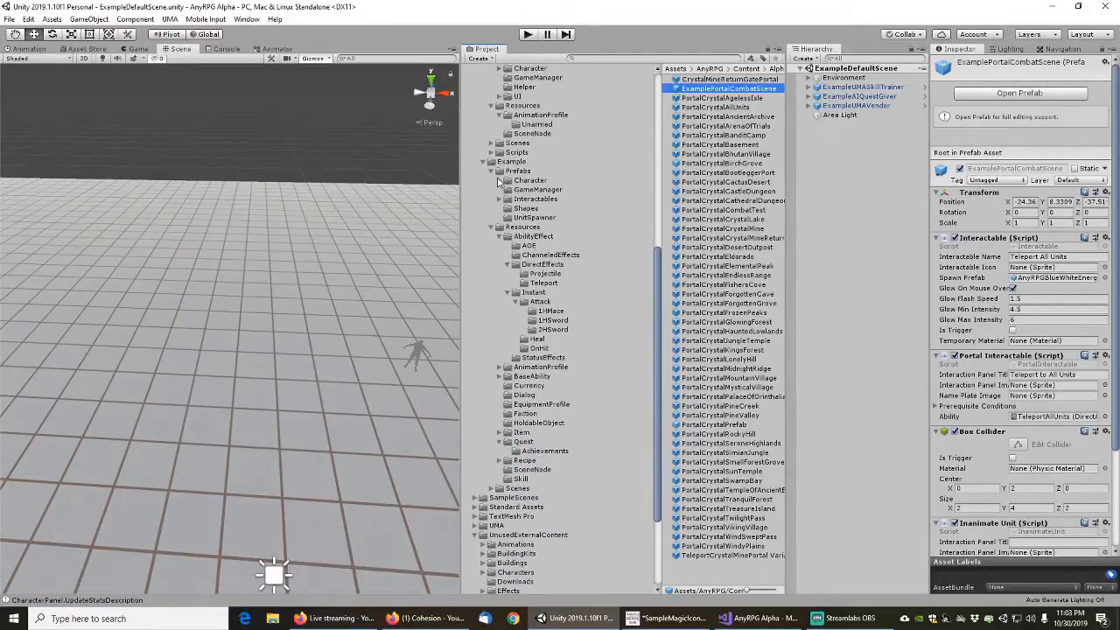
click(503, 200)
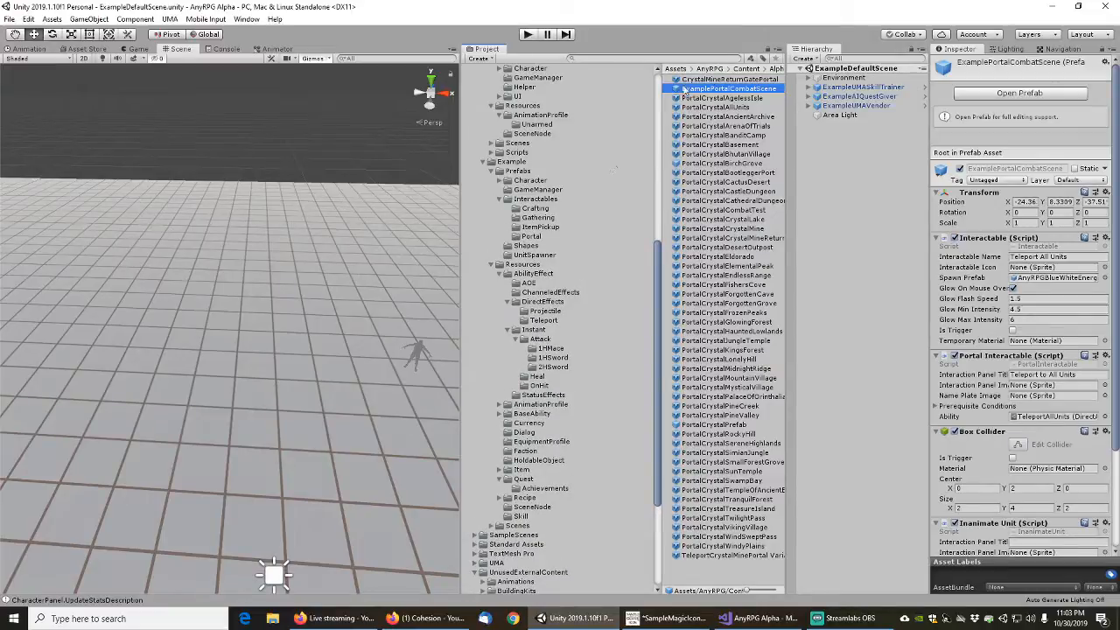
drag(720, 91, 532, 239)
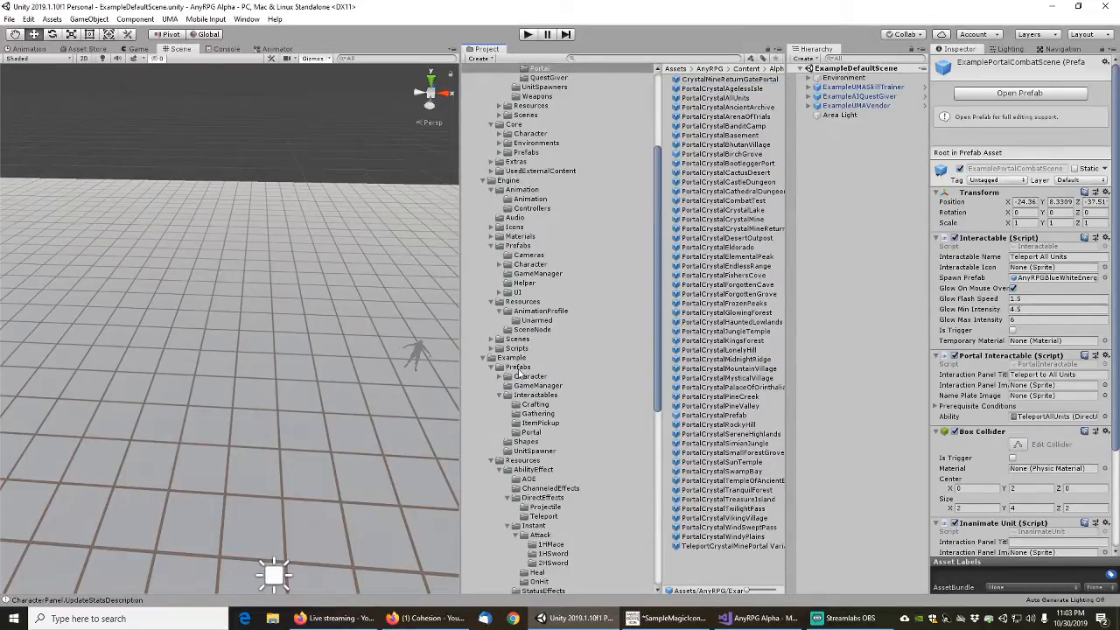
click(534, 431)
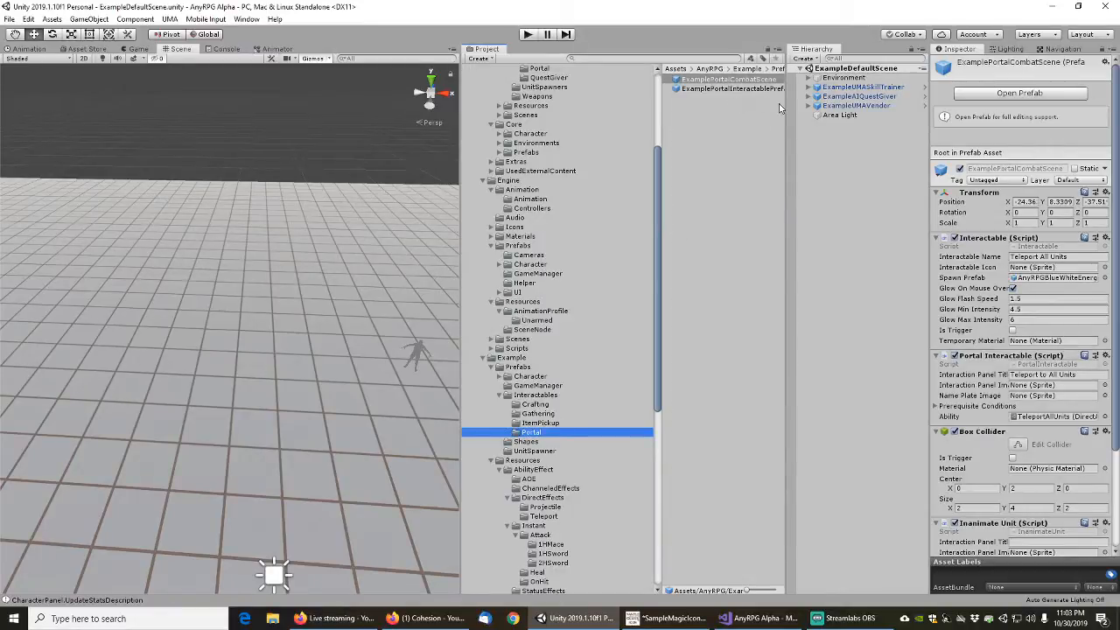
Set the Portal Interactable's interaction panel title on ExamplePortalCombatScene to "Example Teleport to Combat Scene"
drag(784, 111, 813, 111)
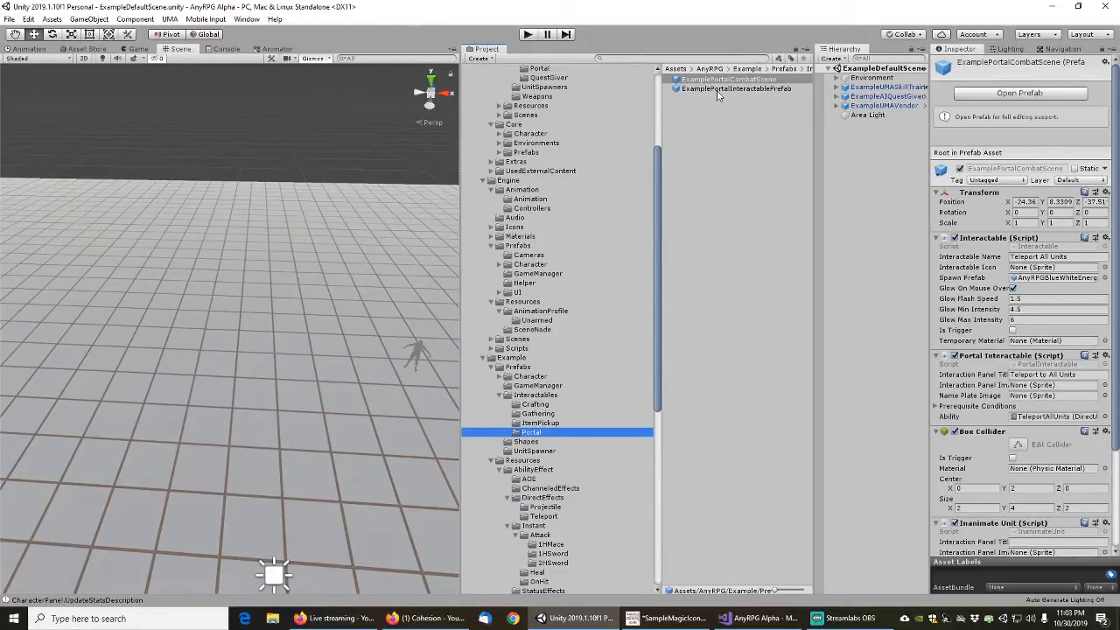
click(722, 80)
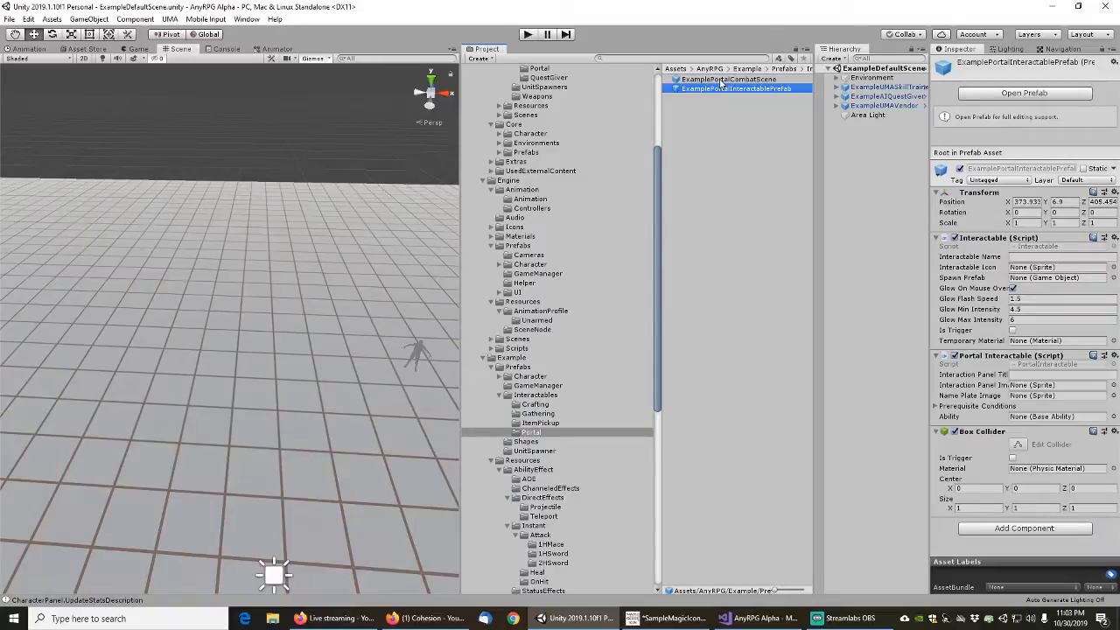
click(1090, 374)
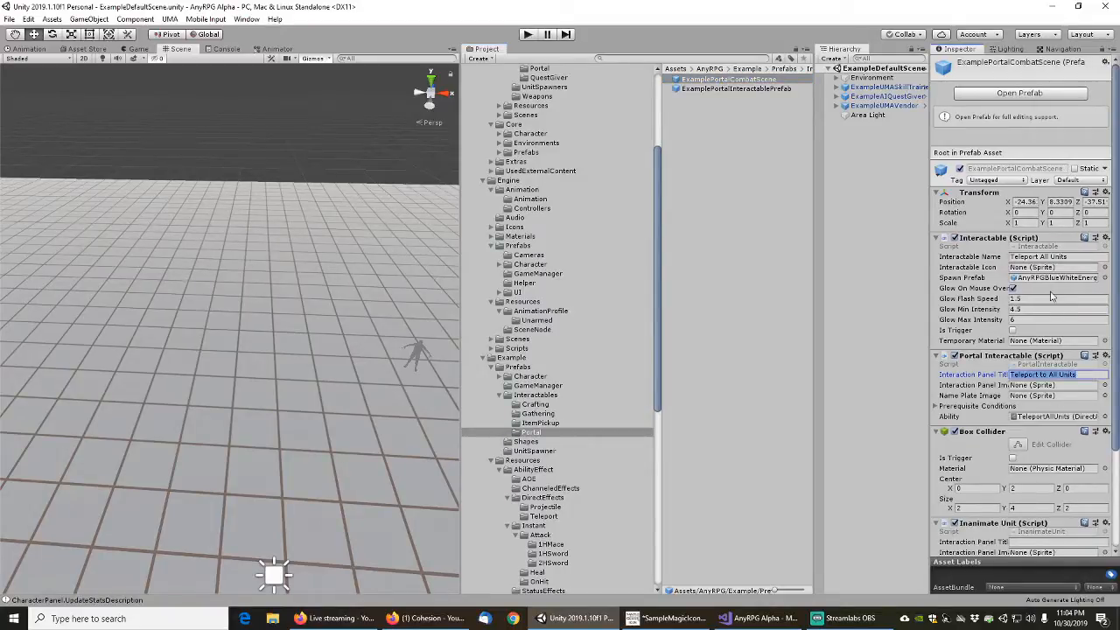
key(Home)
text(Example)
key(shift+Left)
key(shift+Left)
key(shift+Left)
key(shift+Left)
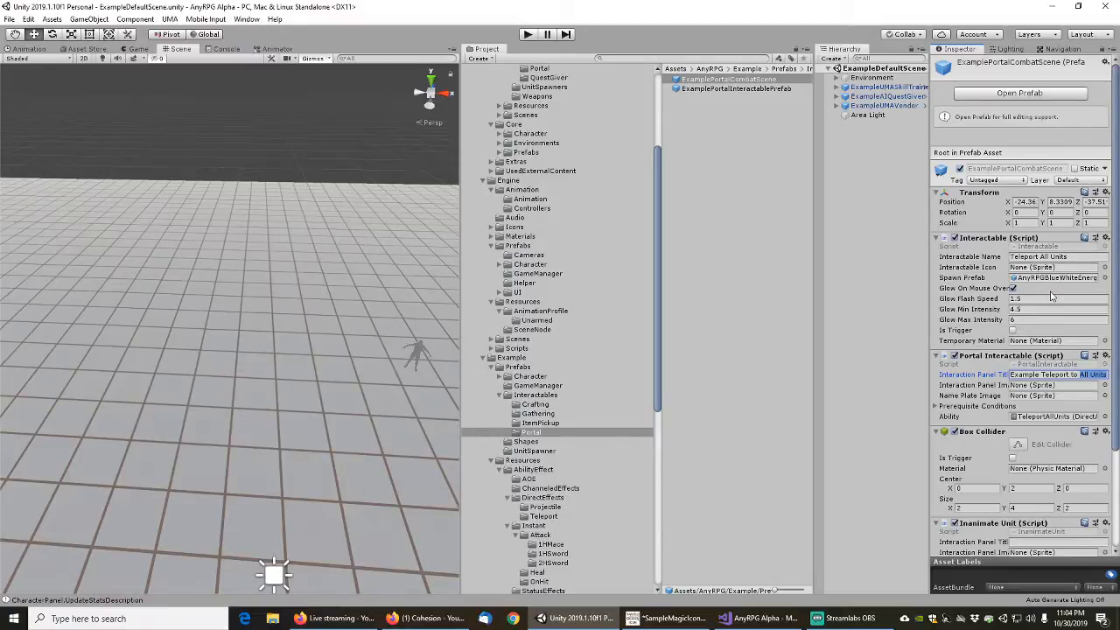
text(Combat Scene)
key(Tab)
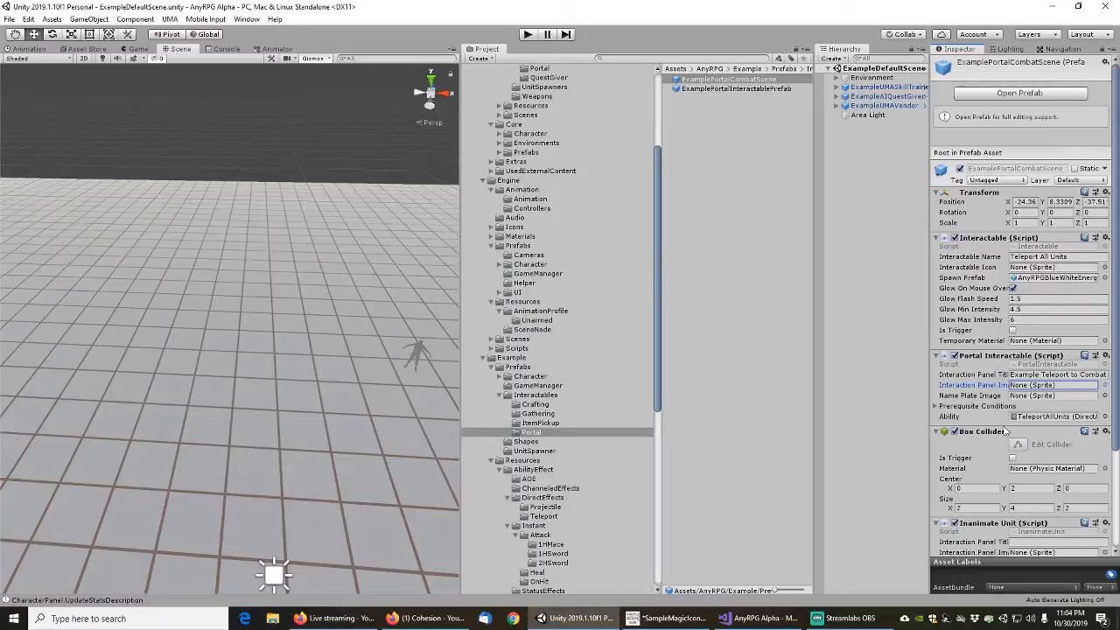
Assign TeleportExampleCombatScene as the Portal Interactable's ability on the ExamplePortalCombatScene prefab
click(1105, 419)
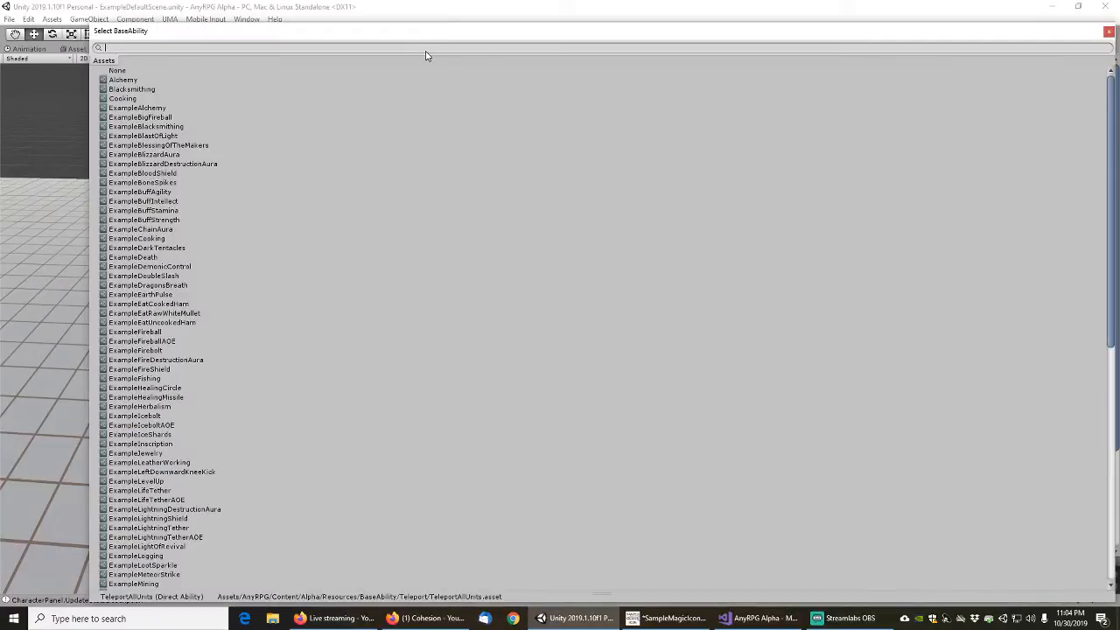
text(com)
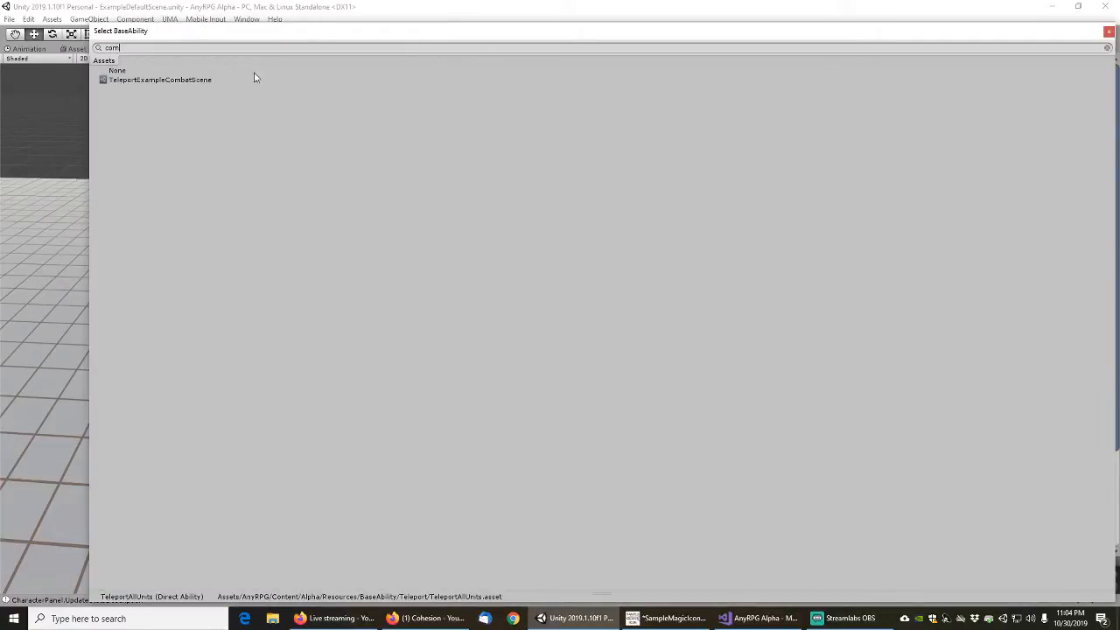
double_click(188, 83)
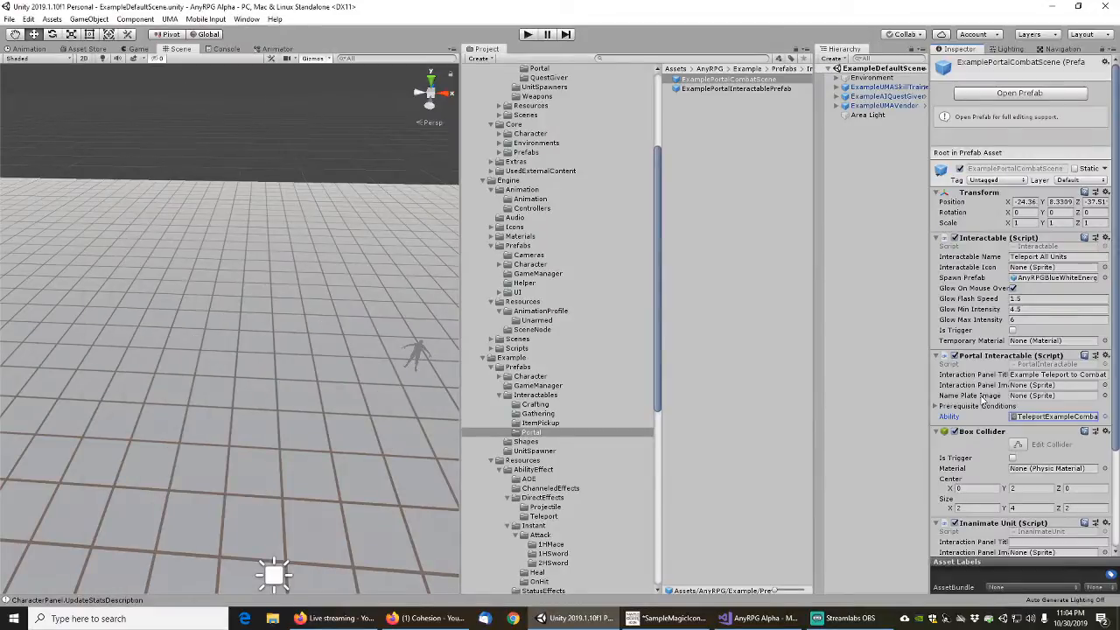
Change the Portal Interactable's interaction panel title on ExamplePortalCombatScene to "Teleport to Example Combat Scene"
click(1042, 374)
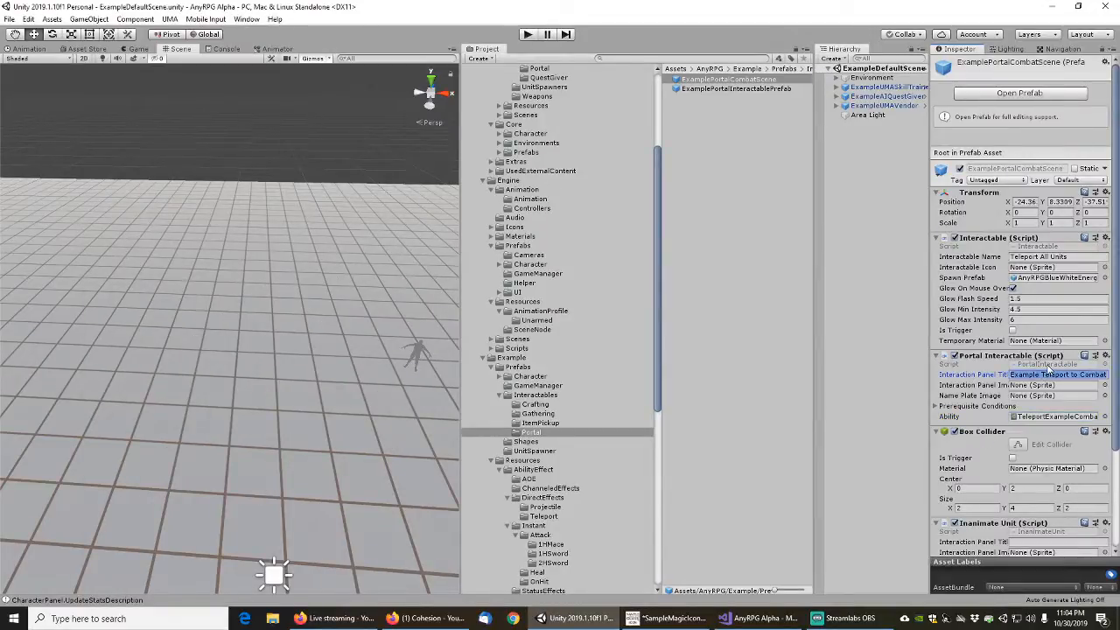
text(Teleport to Combat Scene)
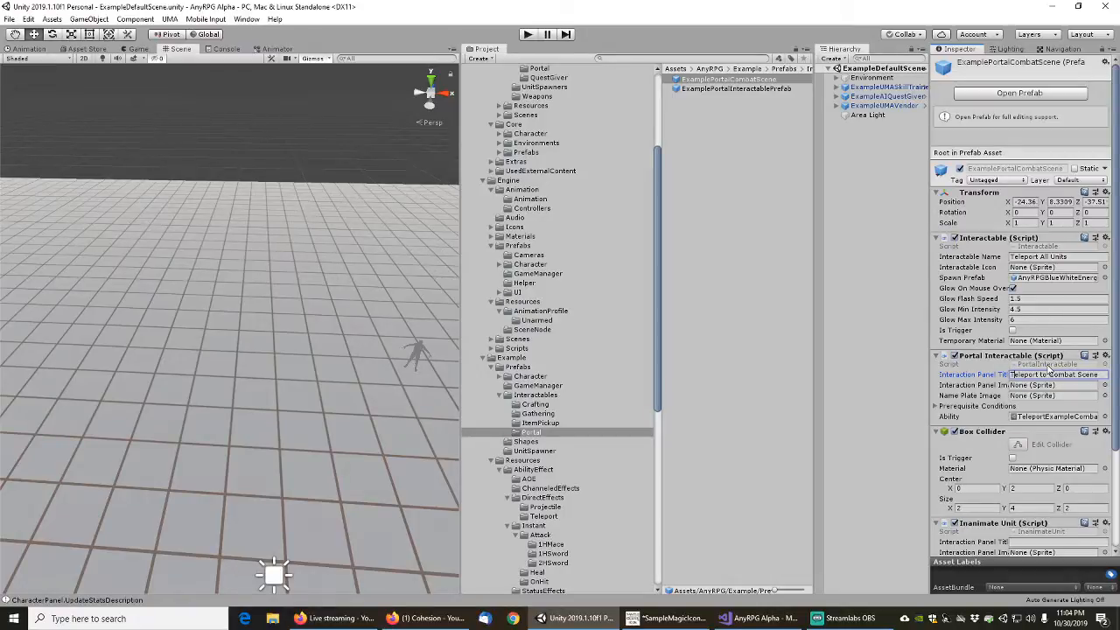
click(1049, 375)
text(Example)
Assign AnyRPGBlueSphere1m as the Interactable's spawn prefab on ExamplePortalCombatScene
click(1104, 277)
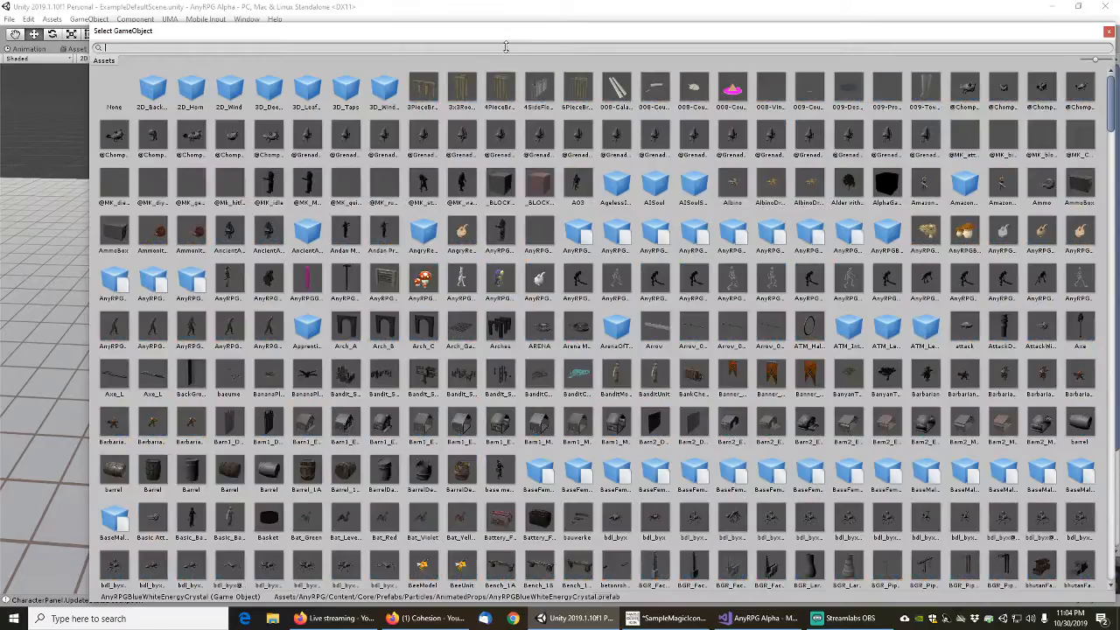
text(b)
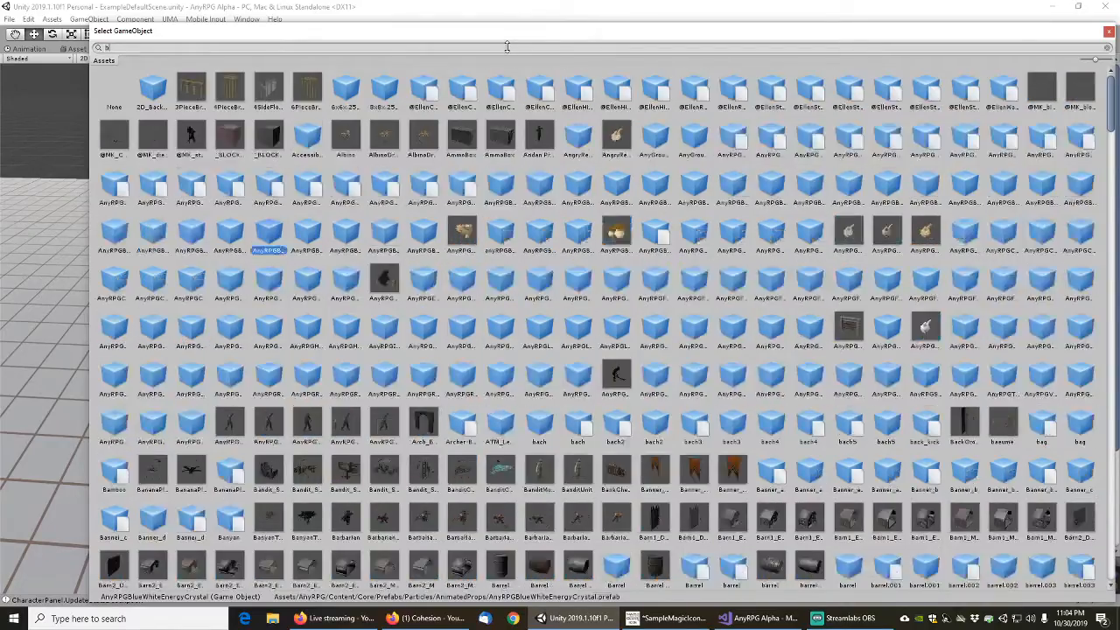
text(luesph)
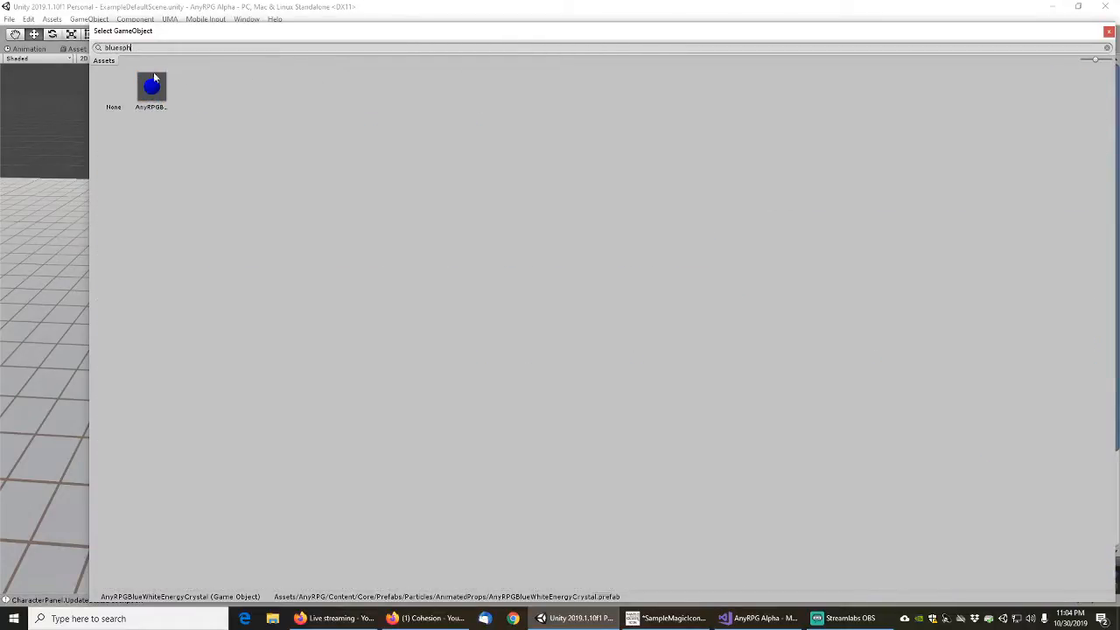
double_click(151, 89)
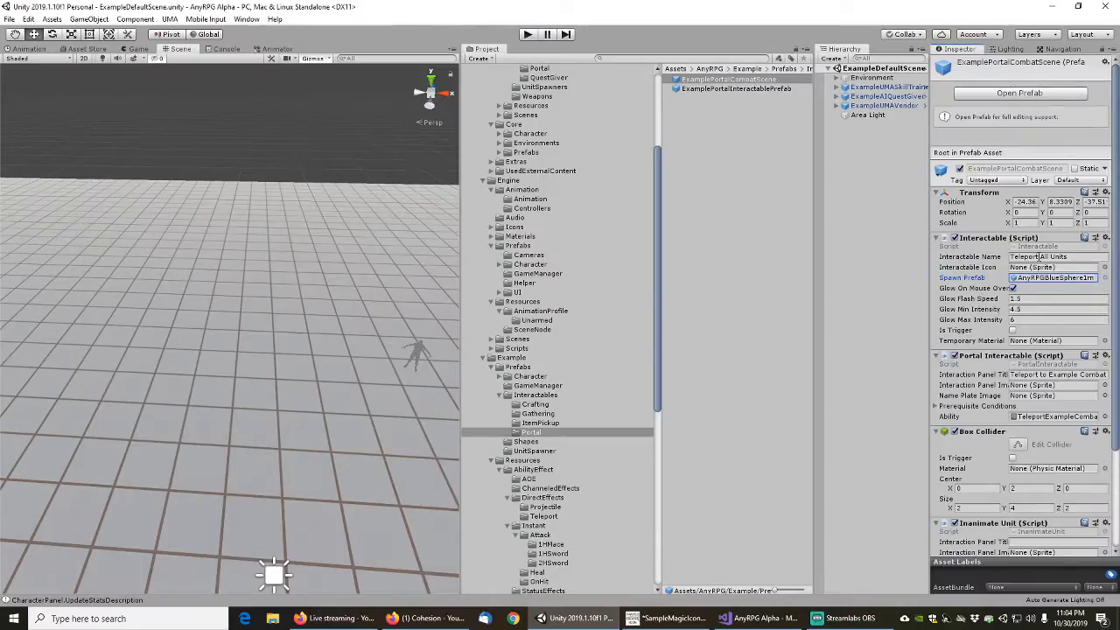
Locate the assigned blue sphere prefab in the project and create a Sphere folder inside its Shapes folder
click(1054, 278)
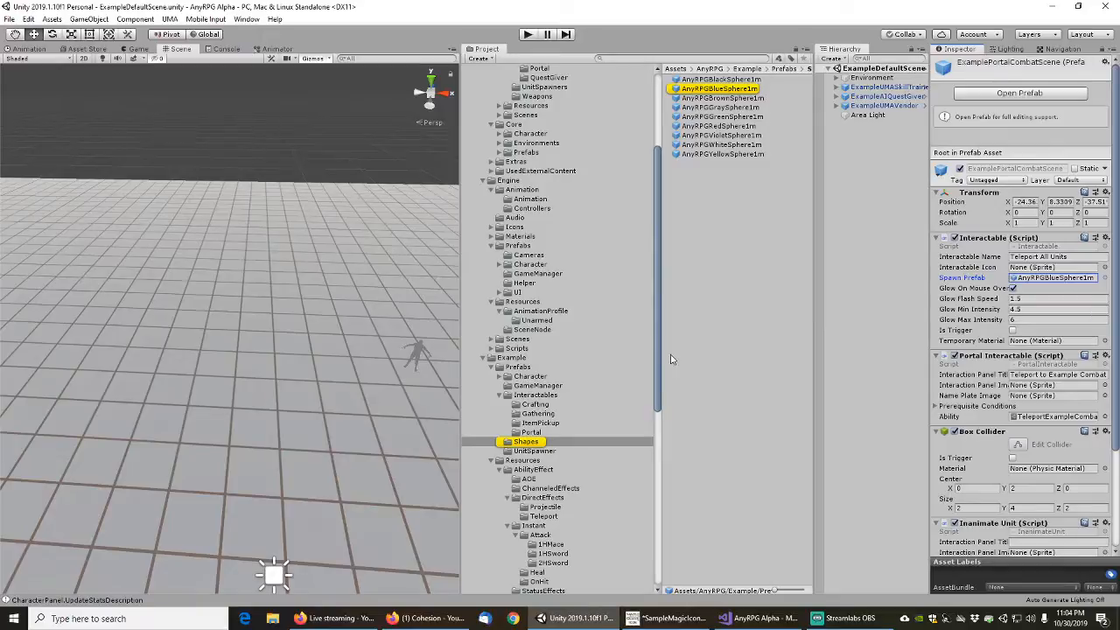
right_click(687, 178)
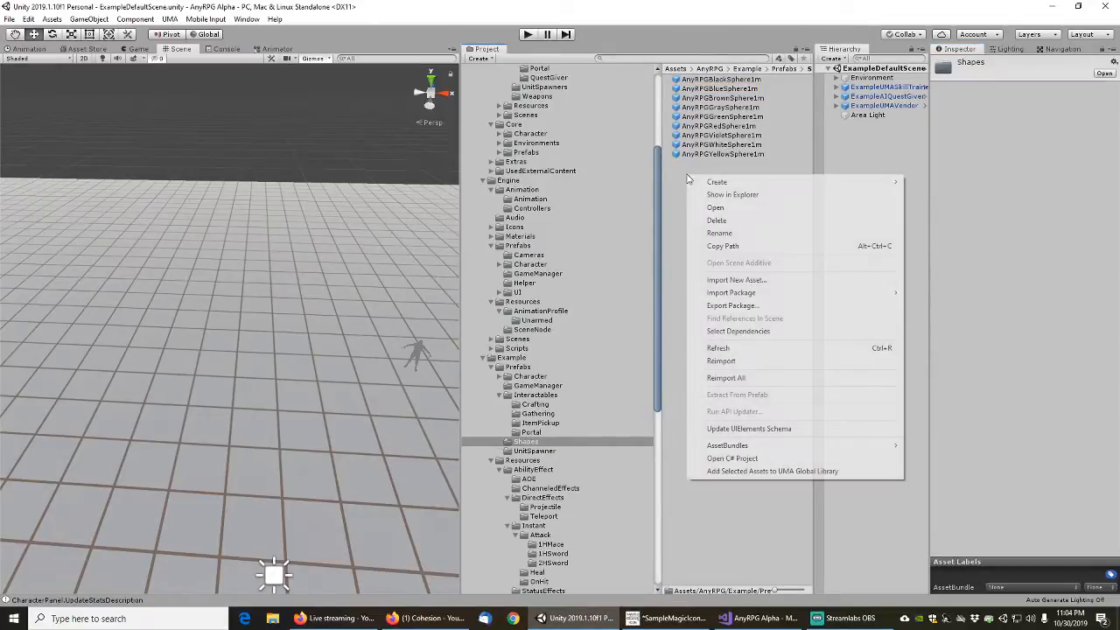
mouse_move(731, 182)
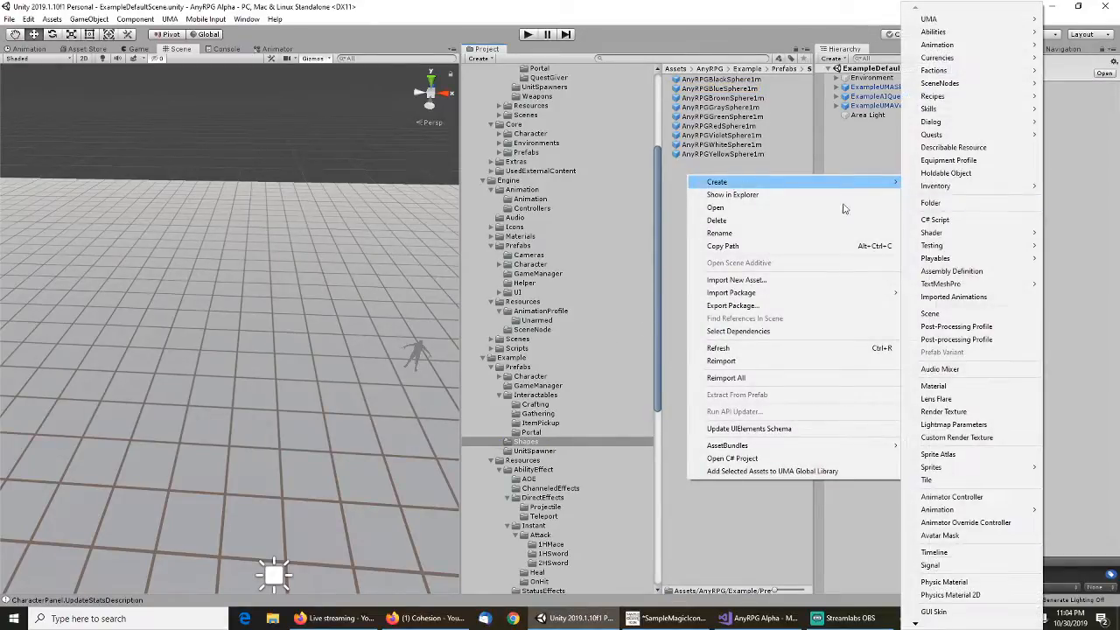
click(957, 203)
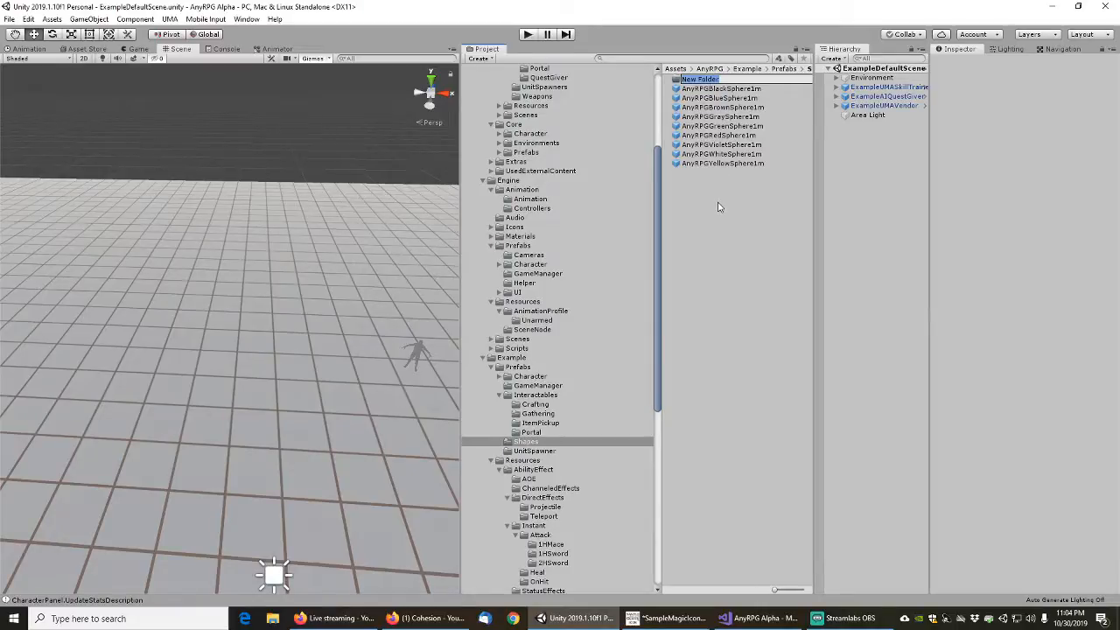
text(Sphere)
key(Return)
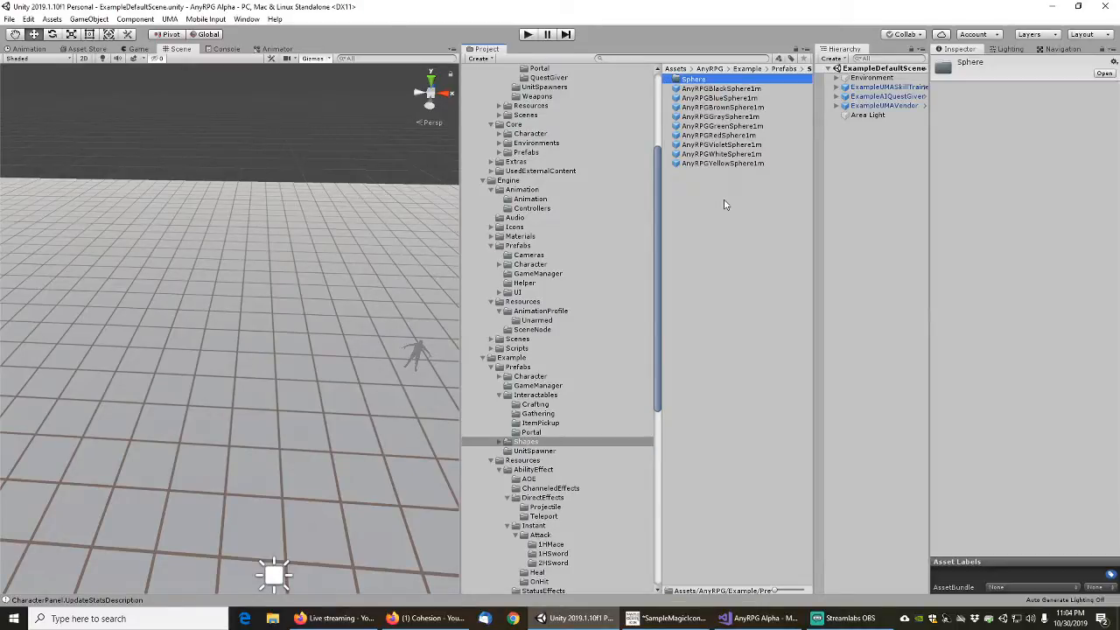
Move all the coloured sphere prefabs from the Shapes folder into its Sphere subfolder
click(723, 89)
key(ctrl+a)
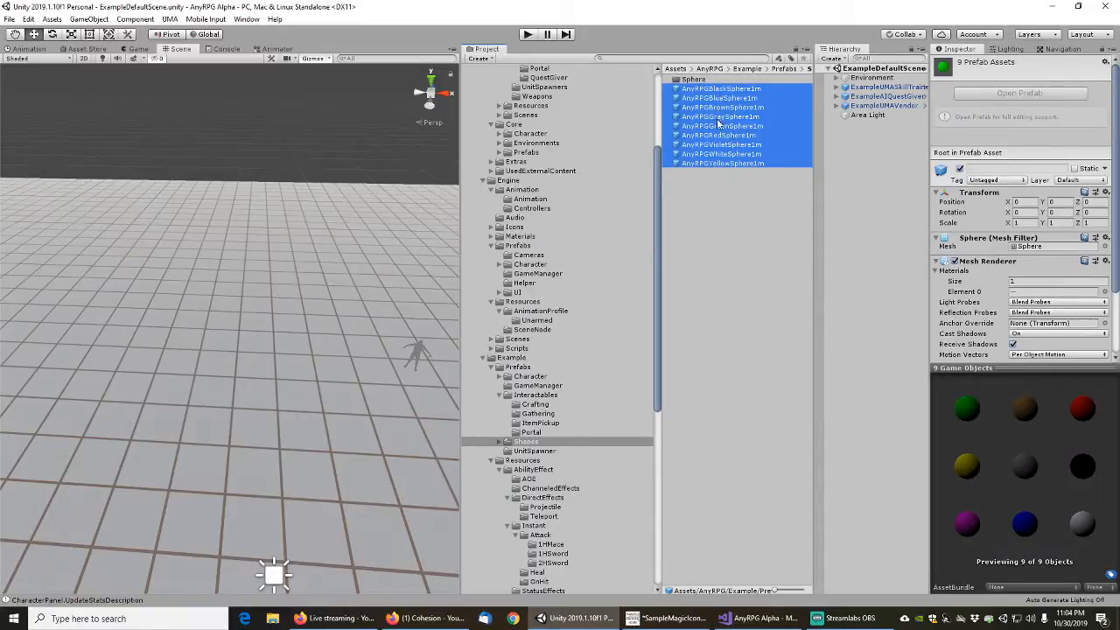
drag(718, 123, 694, 79)
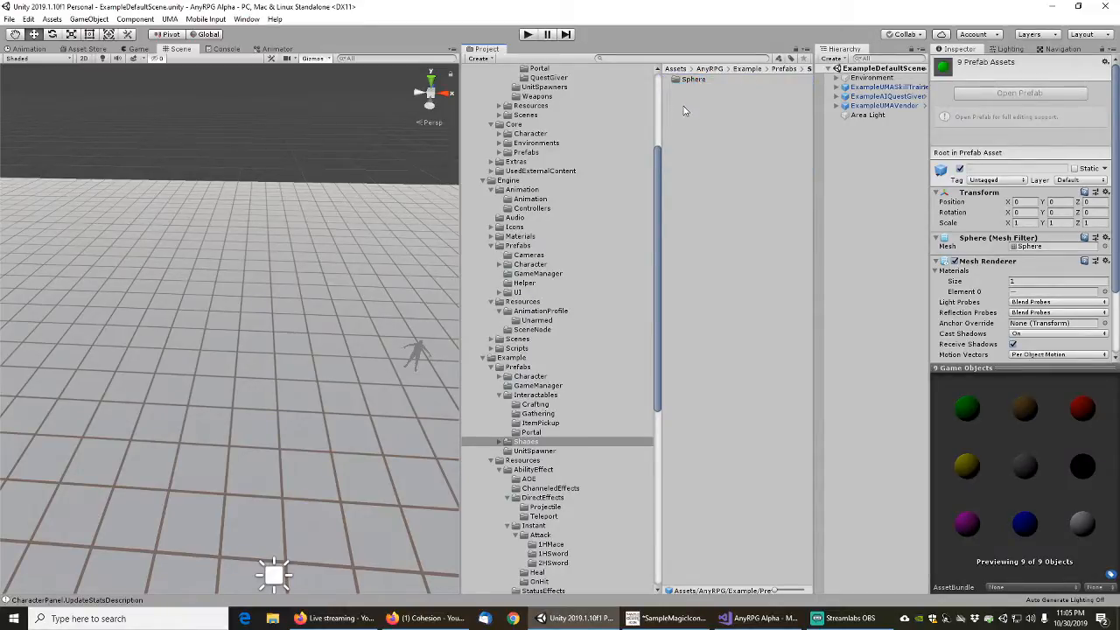
Create a Cube folder inside the Shapes folder and open it
right_click(685, 111)
mouse_move(866, 112)
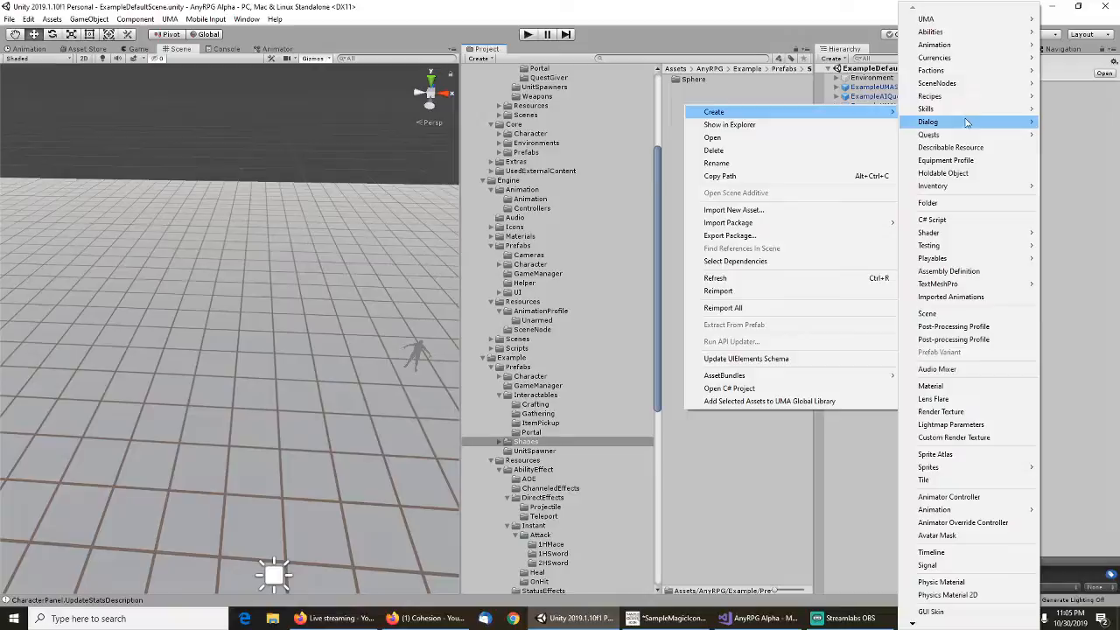
click(952, 205)
text(Cube)
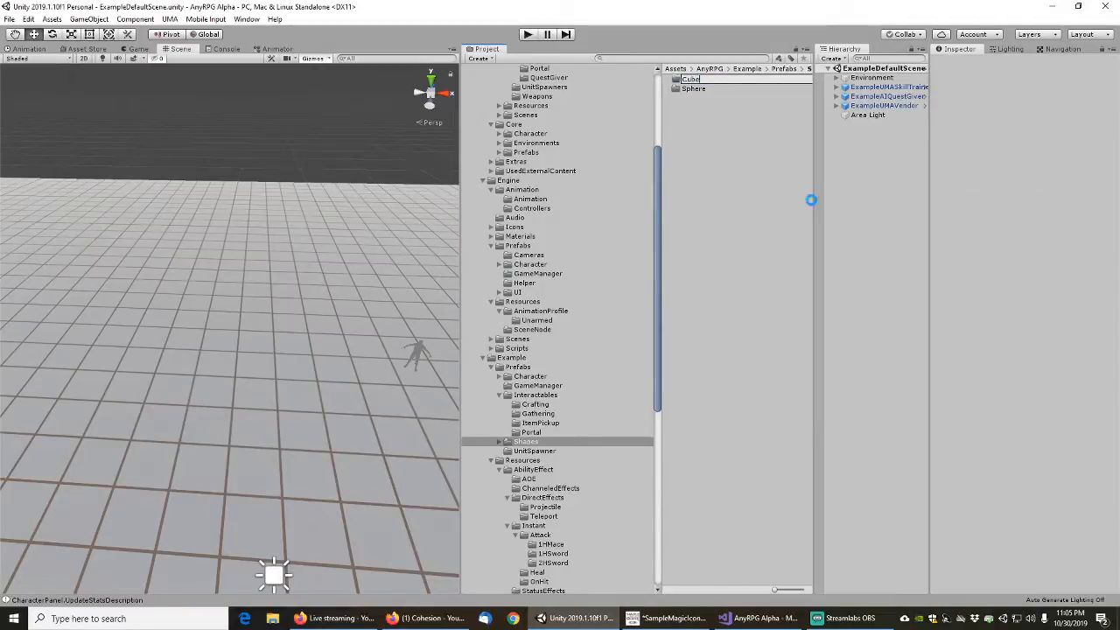
key(Return)
double_click(698, 80)
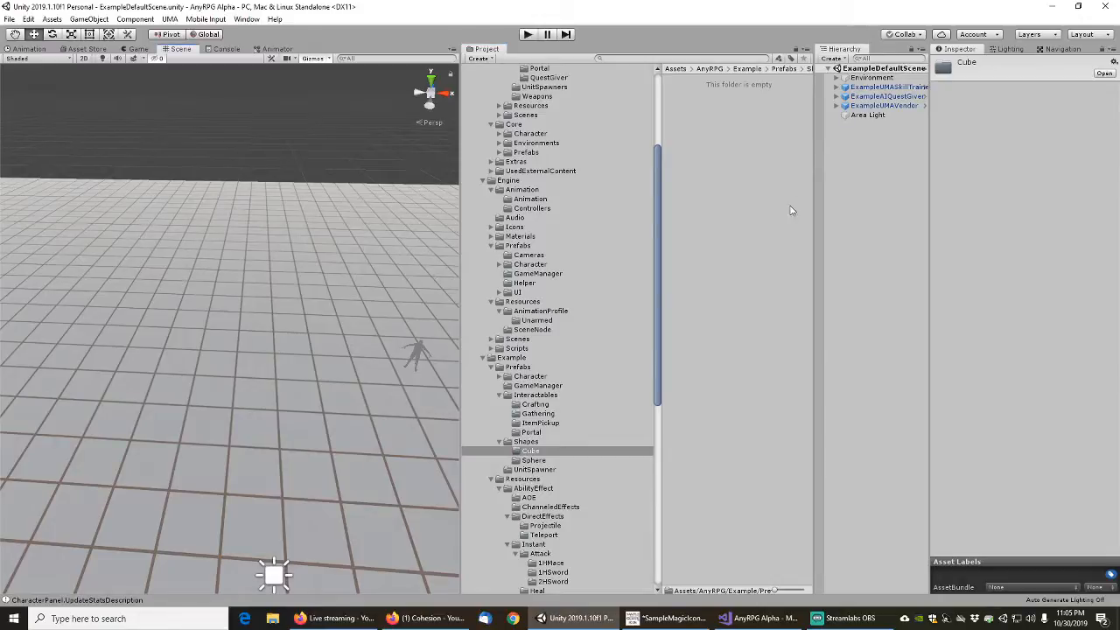
Add a 3D cube to the scene and set its Y scale to 2
right_click(857, 150)
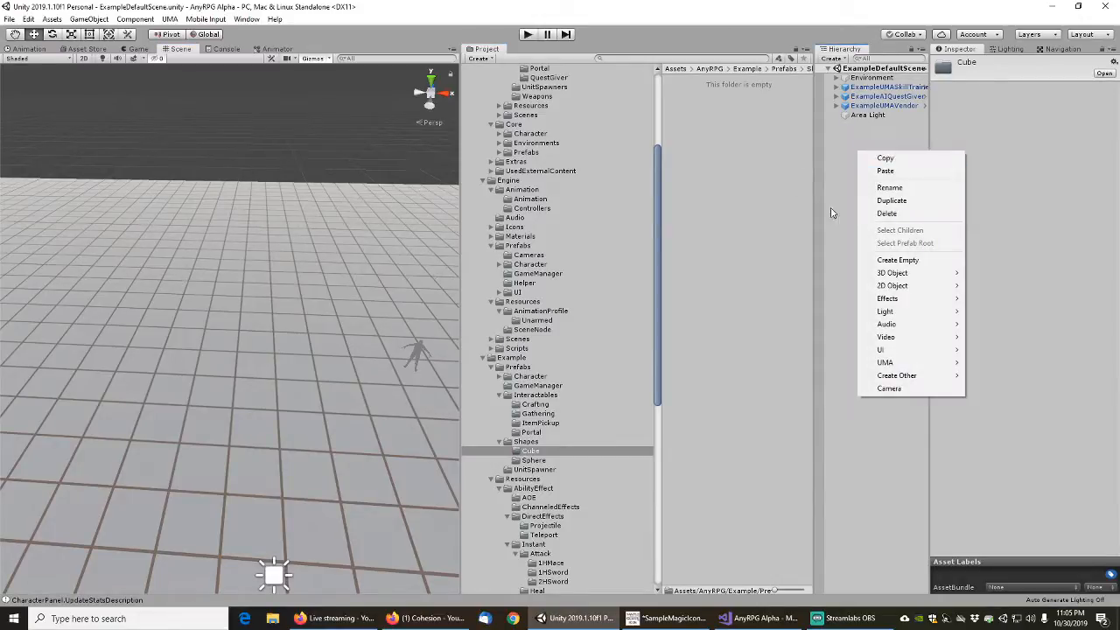
mouse_move(901, 273)
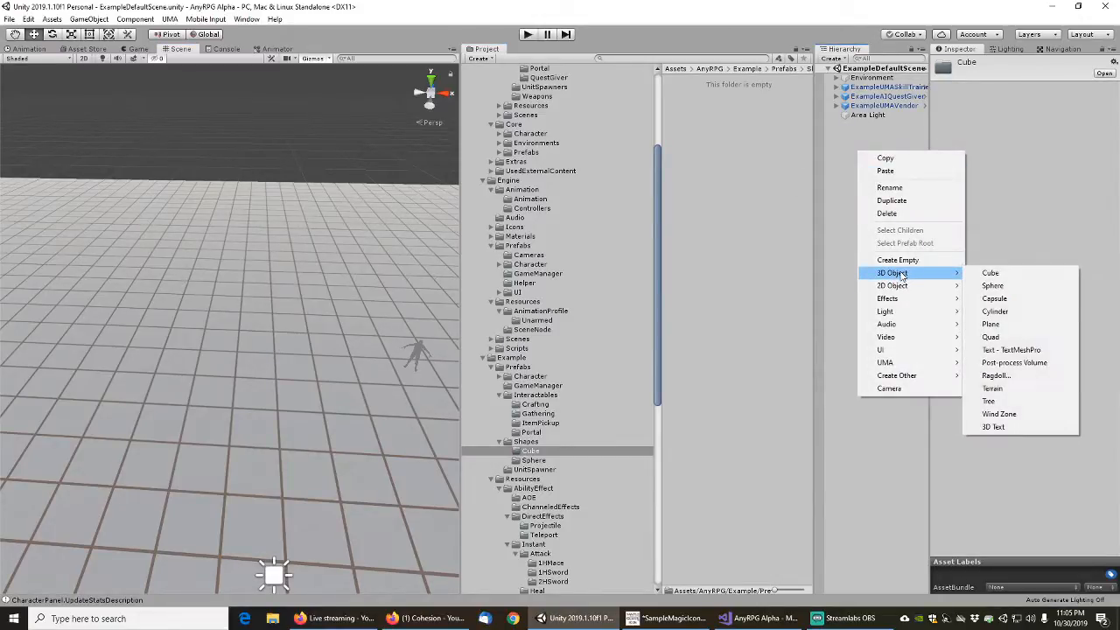
click(1017, 275)
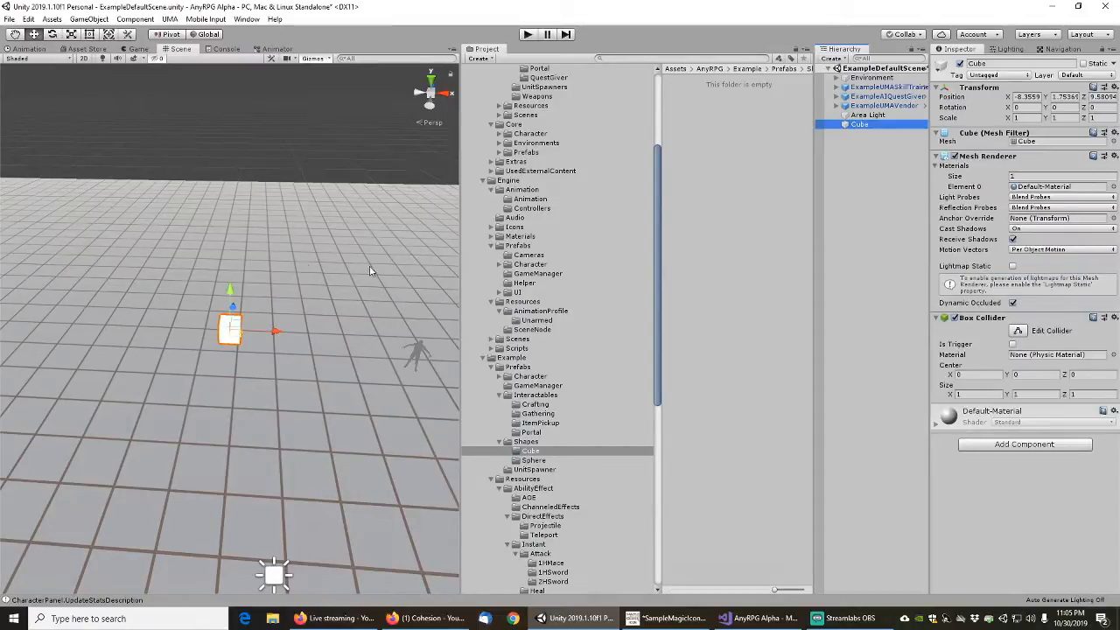
click(1071, 119)
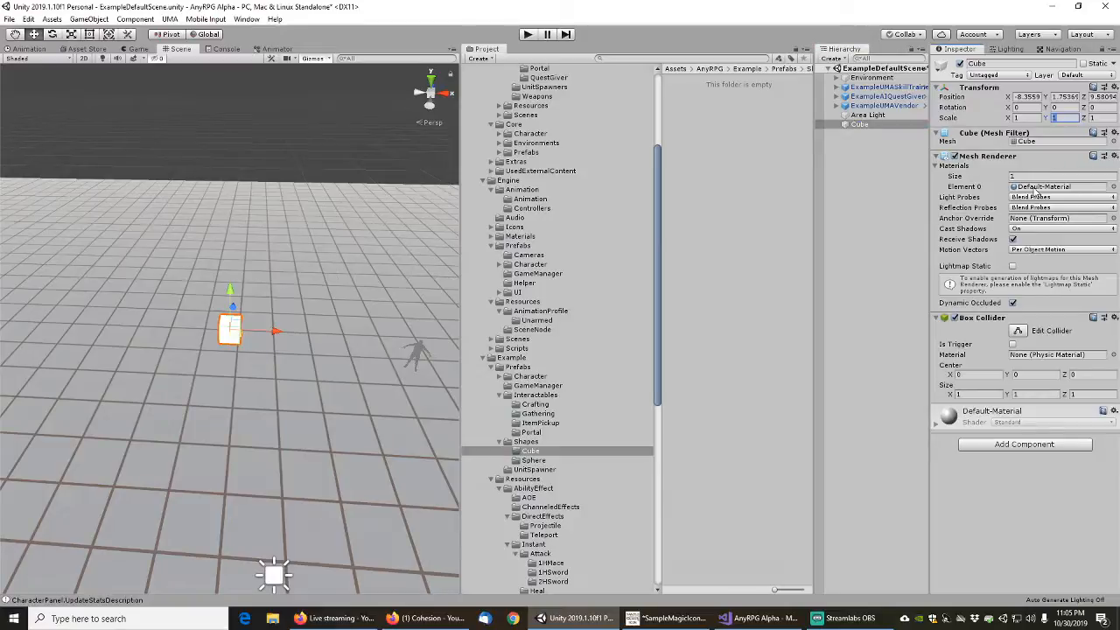
text(2)
Rename the new cube TriggerPortalCube2m and make its Box Collider a trigger
click(861, 125)
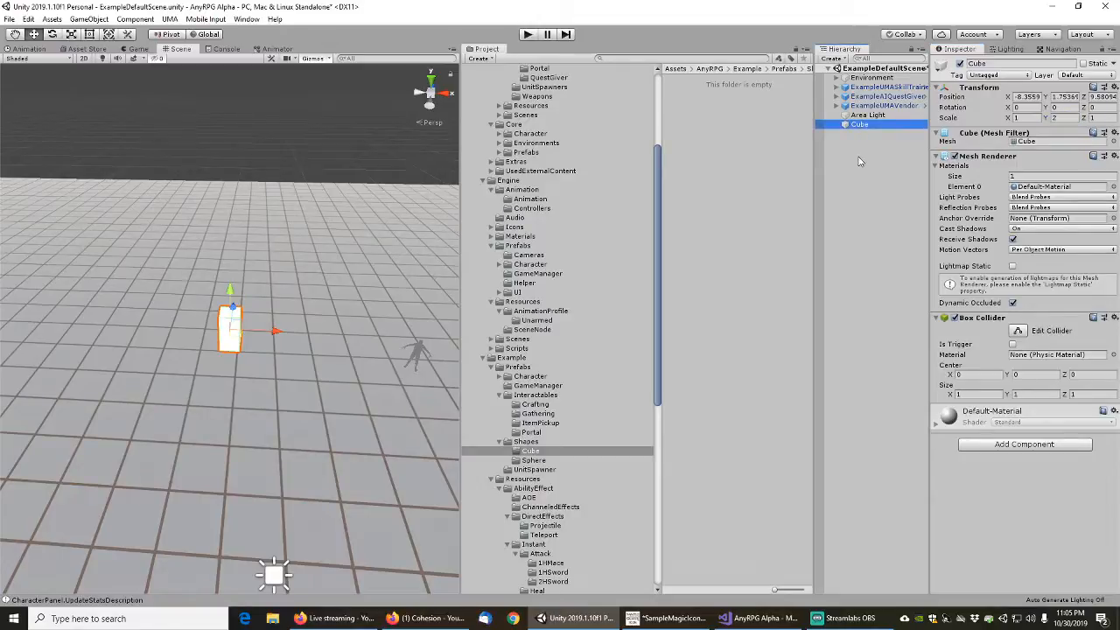
key(F2)
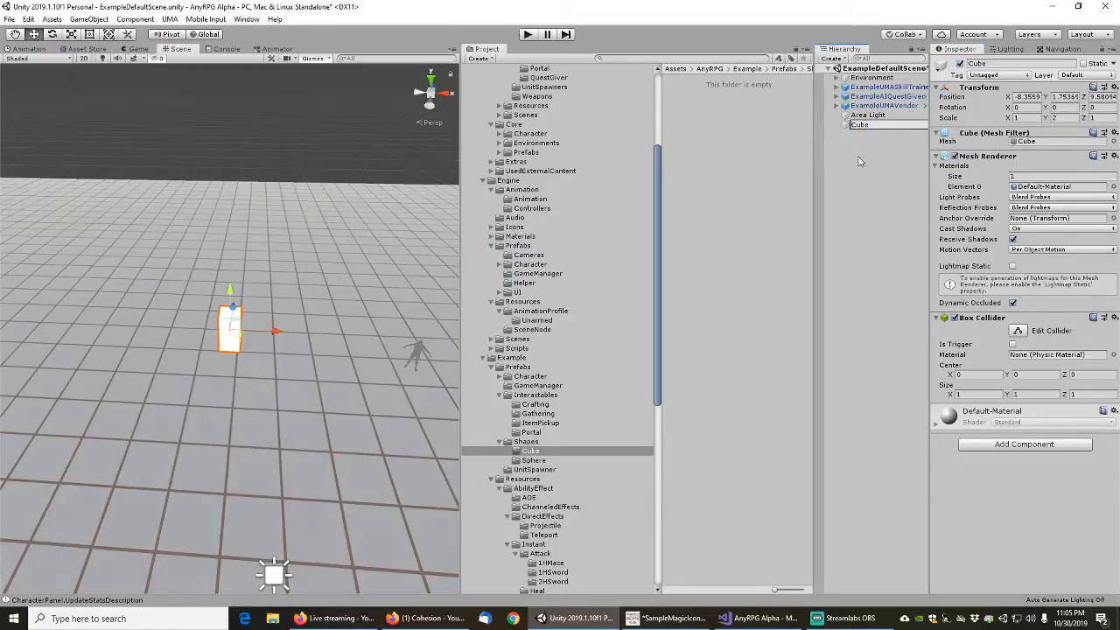
key(Home)
text(Portal)
text(Trigger)
key(Return)
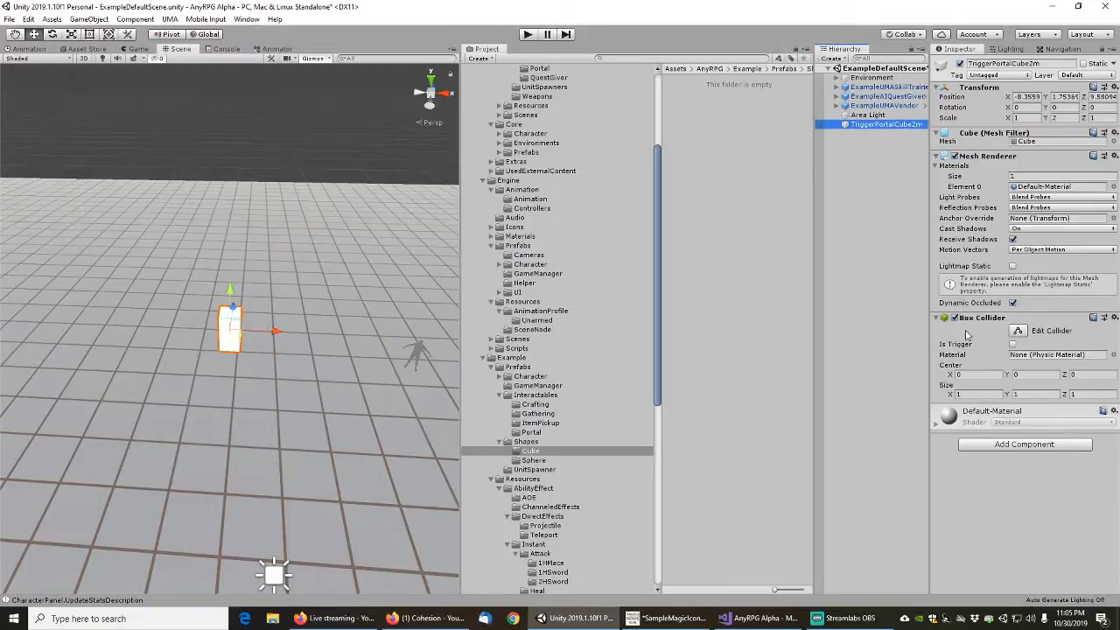
click(1013, 344)
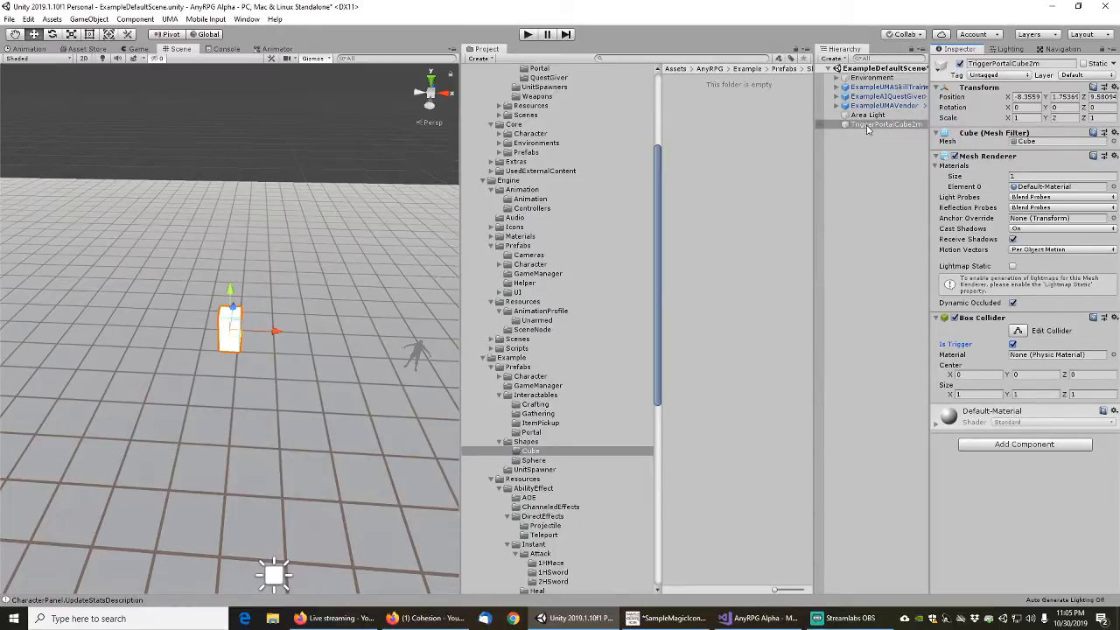
Place the ExamplePortalCombatScene prefab from the Interactables/Portal folder in the scene, just behind the cube
click(532, 432)
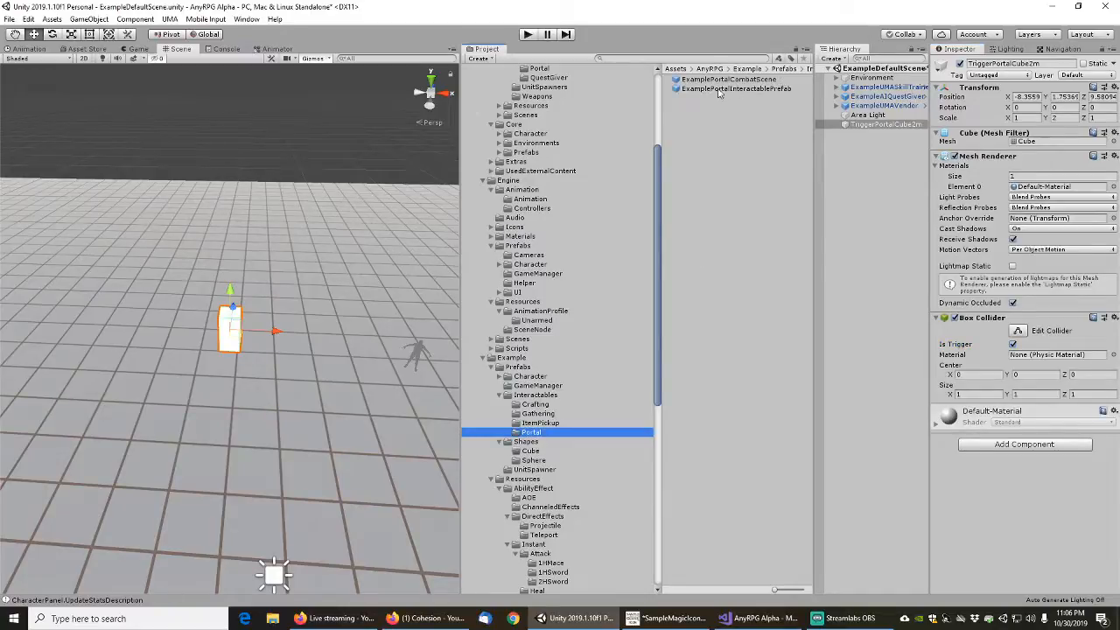
drag(718, 80, 290, 308)
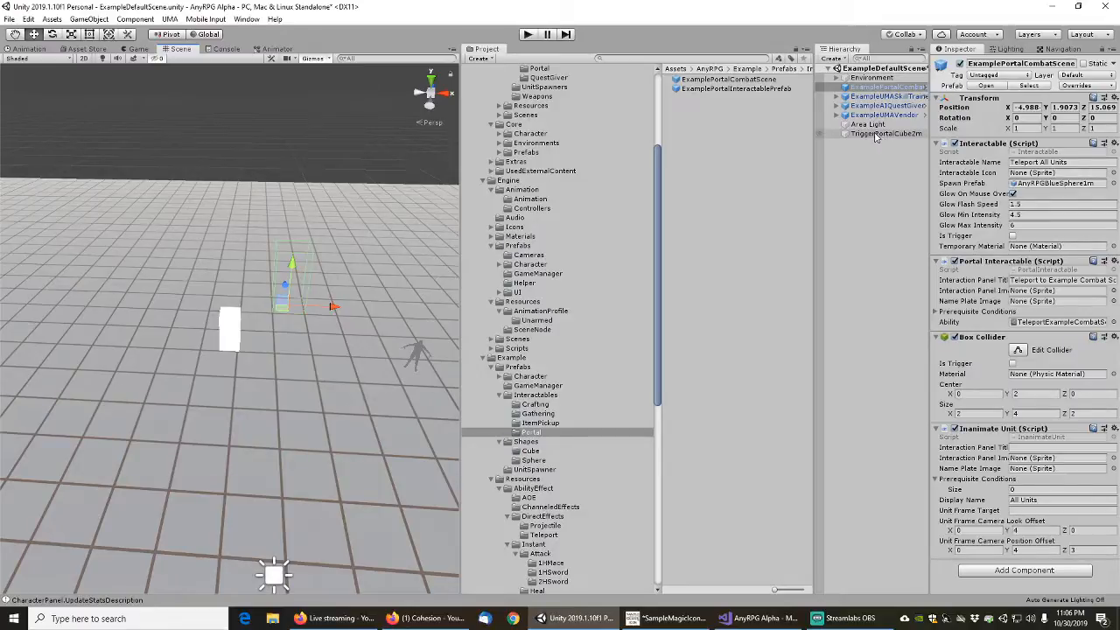
Rename the TriggerPortalCube2m object in the scene to ExampleCube2m
click(876, 137)
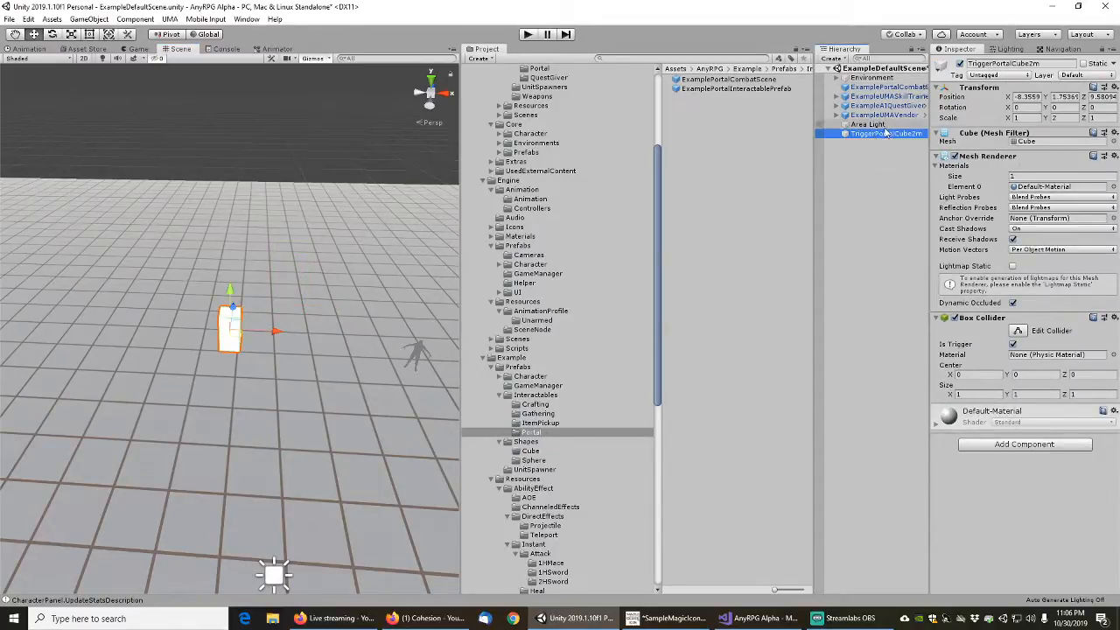
key(F2)
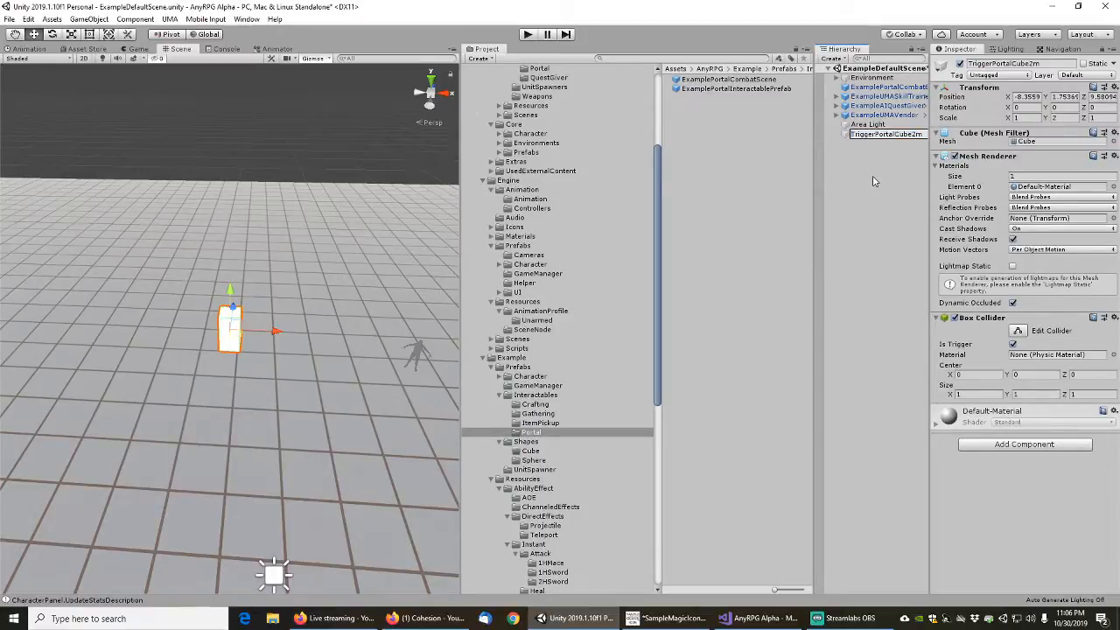
key(shift+Right)
key(shift+Right)
key(shift+Right)
key(shift+Right)
key(shift+Right)
key(shift+Right)
key(shift+Right)
key(Delete)
key(Return)
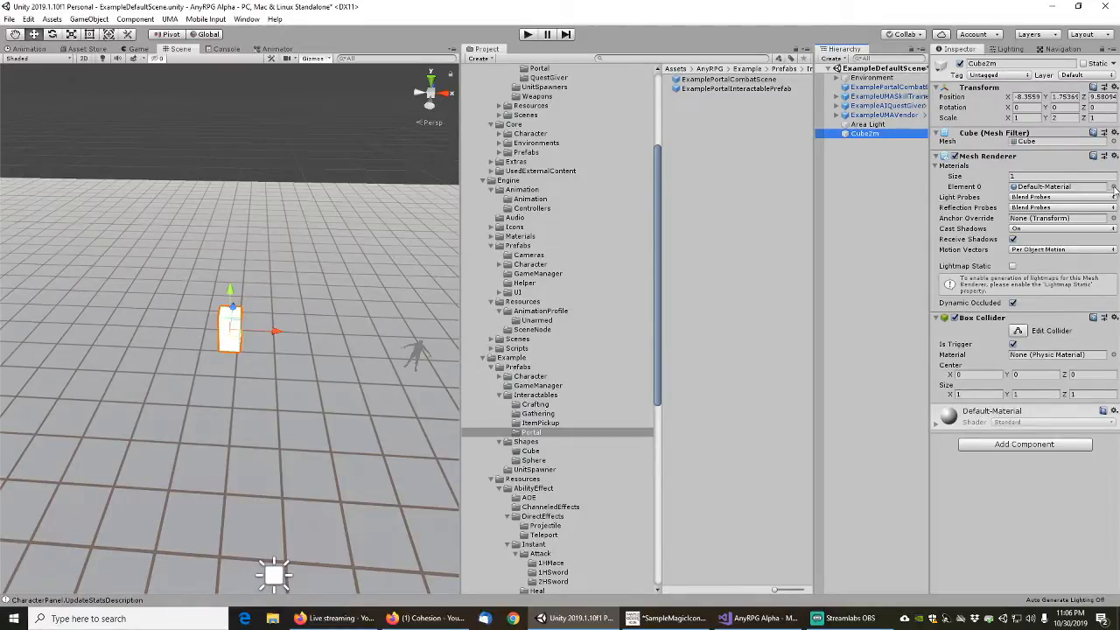
click(862, 136)
key(Home)
text(Example)
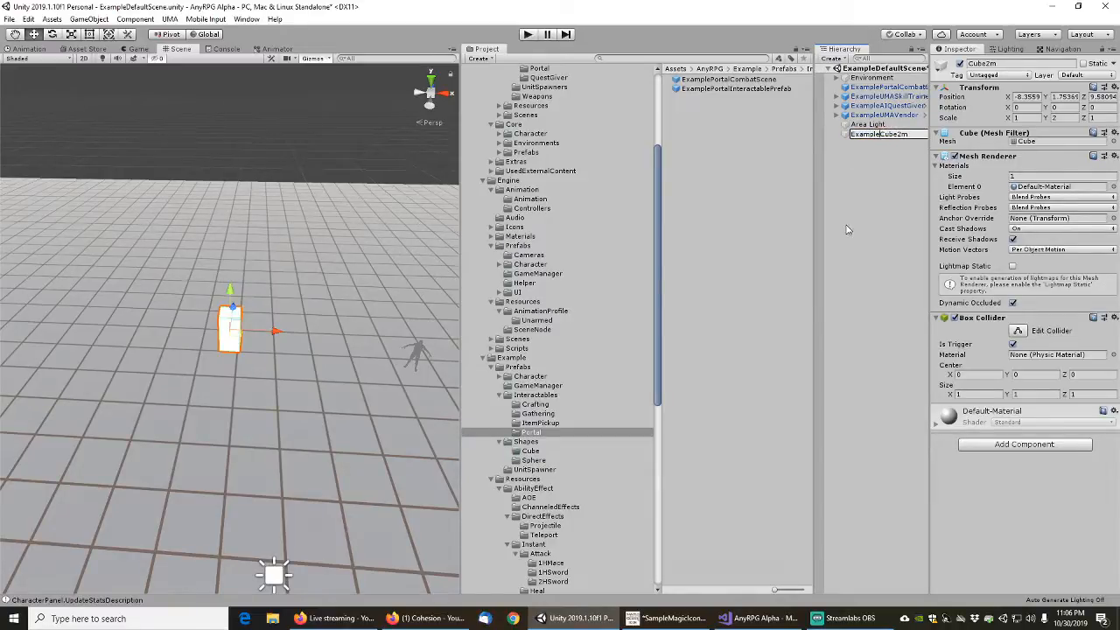
key(Return)
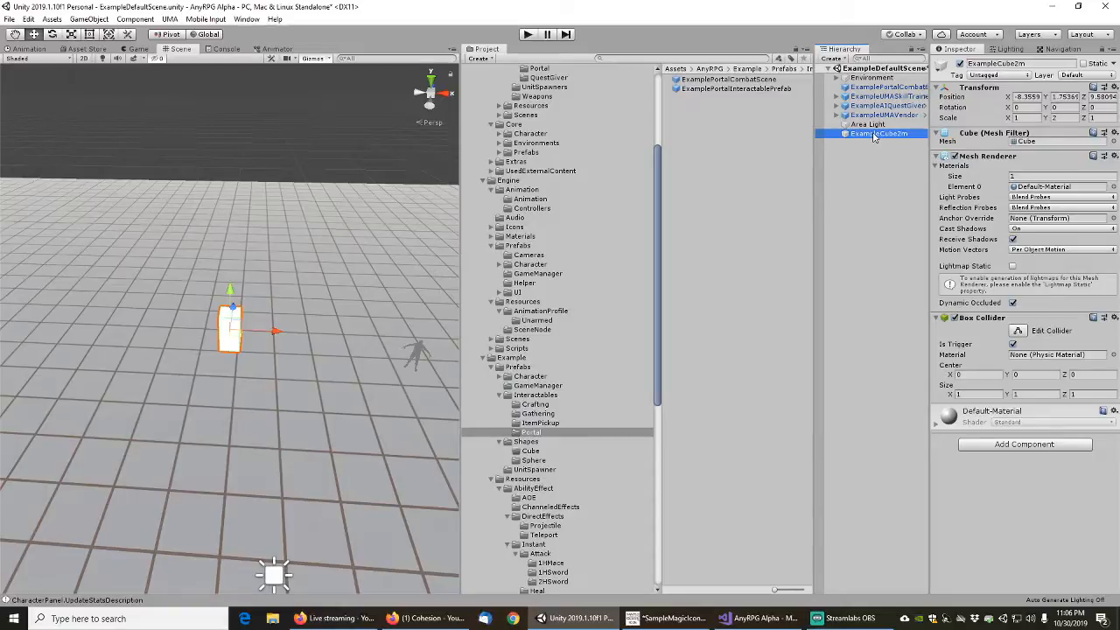
Save the ExampleCube2m object as a prefab in the Shapes/Cube folder and open that folder
drag(874, 136, 532, 453)
click(535, 459)
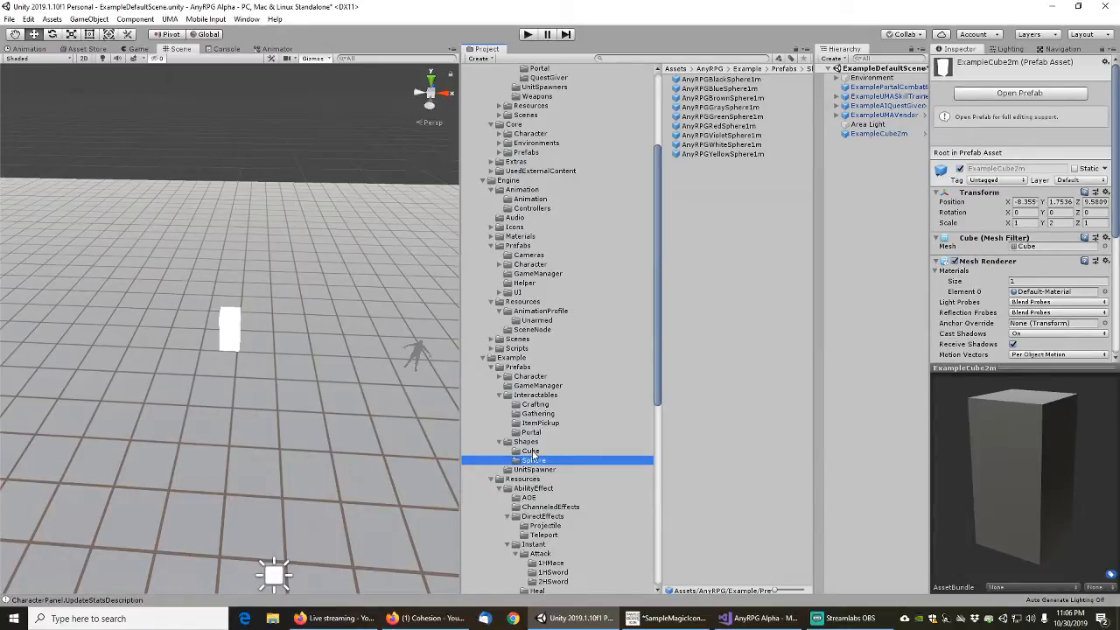
click(532, 452)
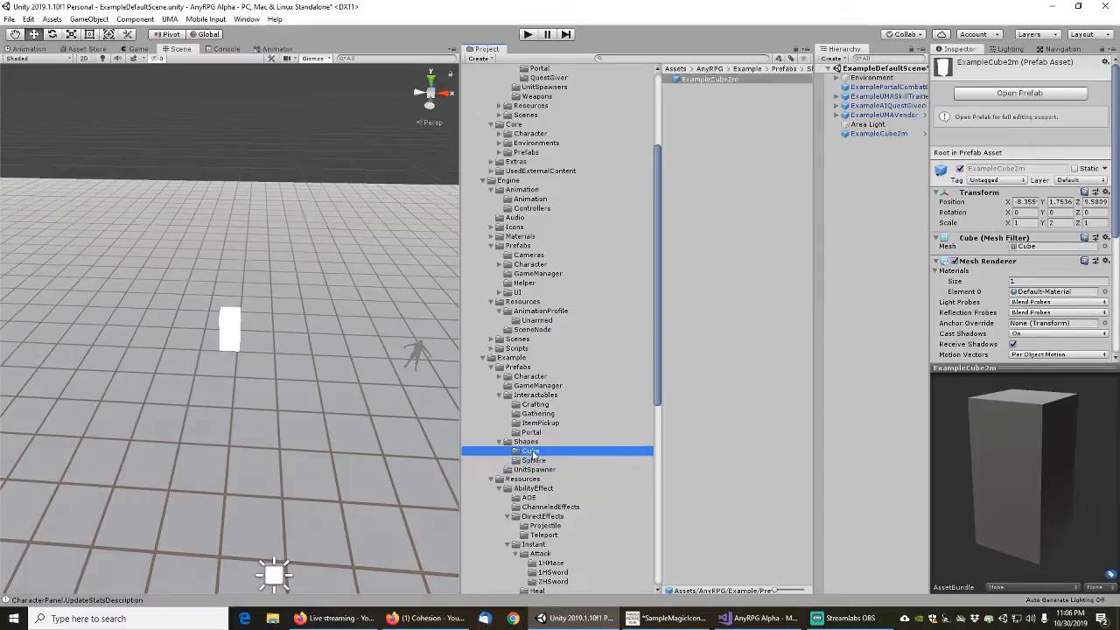
Rename the ExampleCube2m prefab in the Shapes/Cube folder as AnyRPGBlackCube2m
click(722, 81)
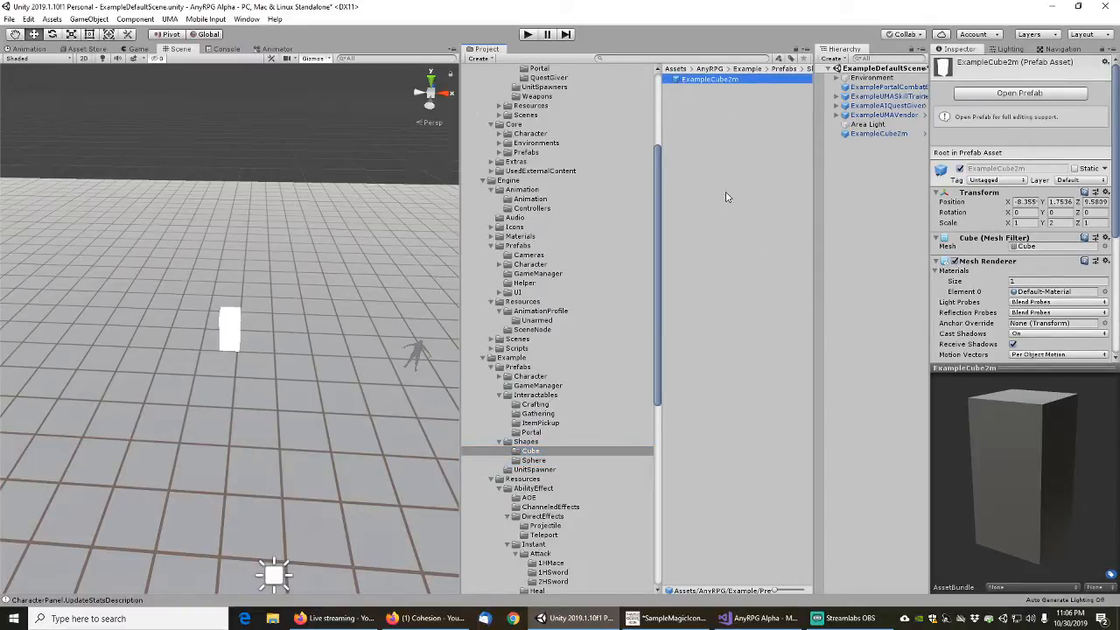
key(F2)
key(shift+Right)
key(shift+Right)
key(shift+Right)
key(shift+Right)
key(shift+Right)
key(shift+Right)
key(shift+Right)
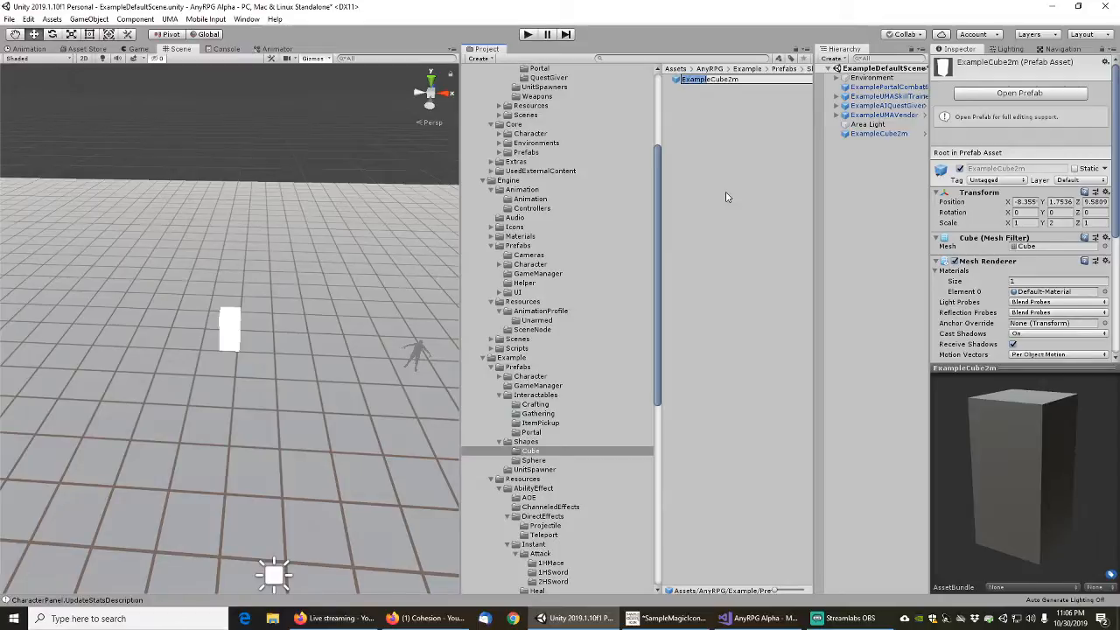
text(AnyRPGBlack)
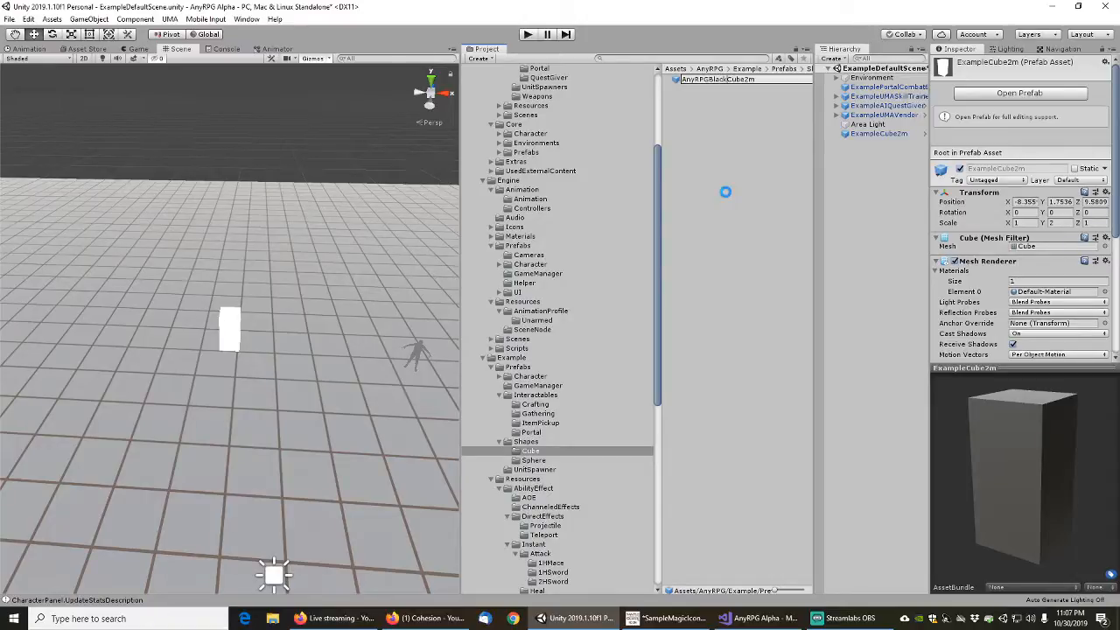
key(Return)
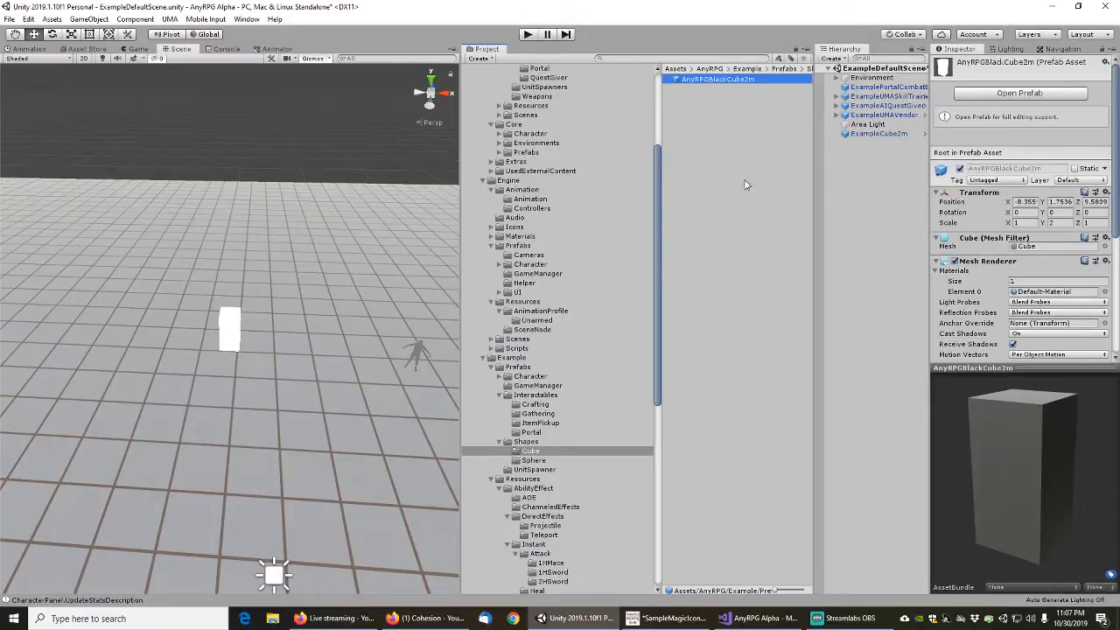
Assign AnyRPGBlackMaterial to the AnyRPGBlackCube2m prefab's mesh renderer and widen the Hierarchy to show full object names
click(1104, 292)
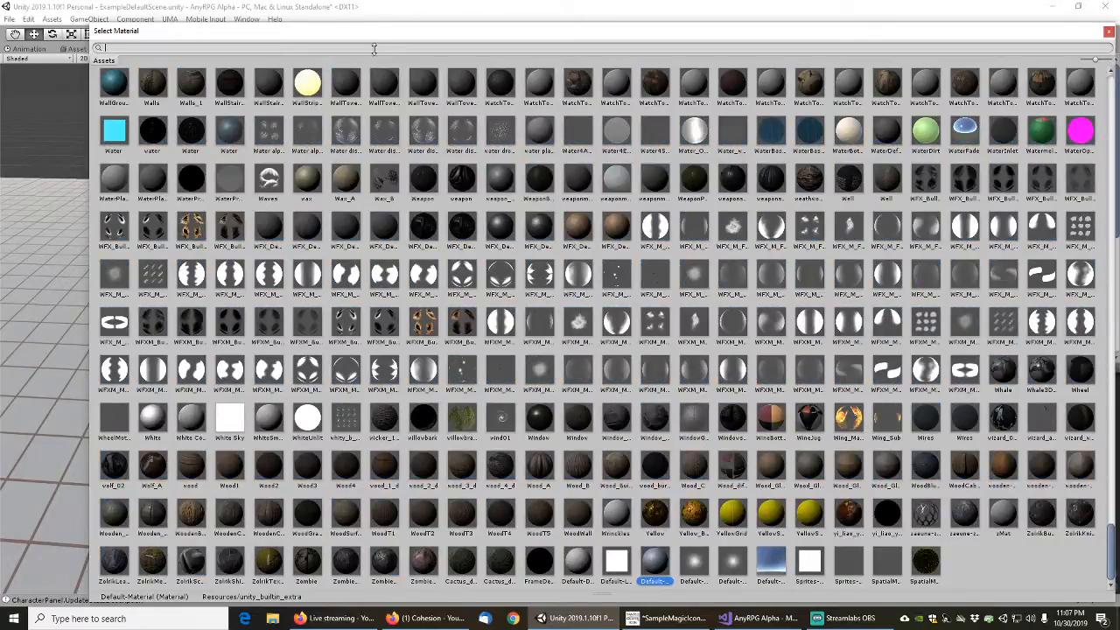
text(anyrpgblack)
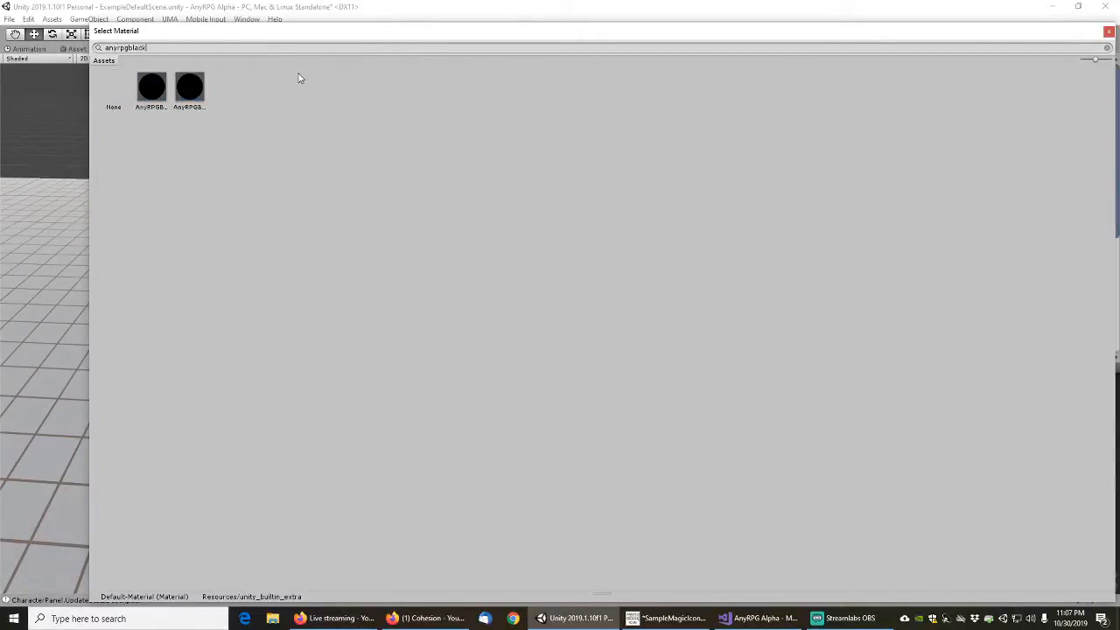
click(189, 88)
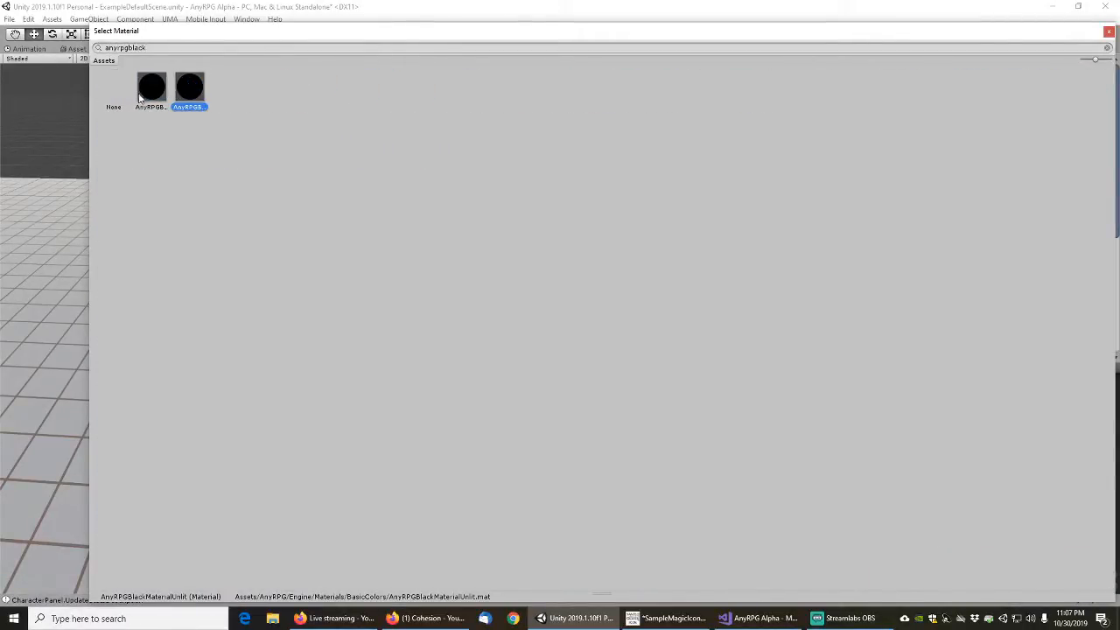
click(152, 88)
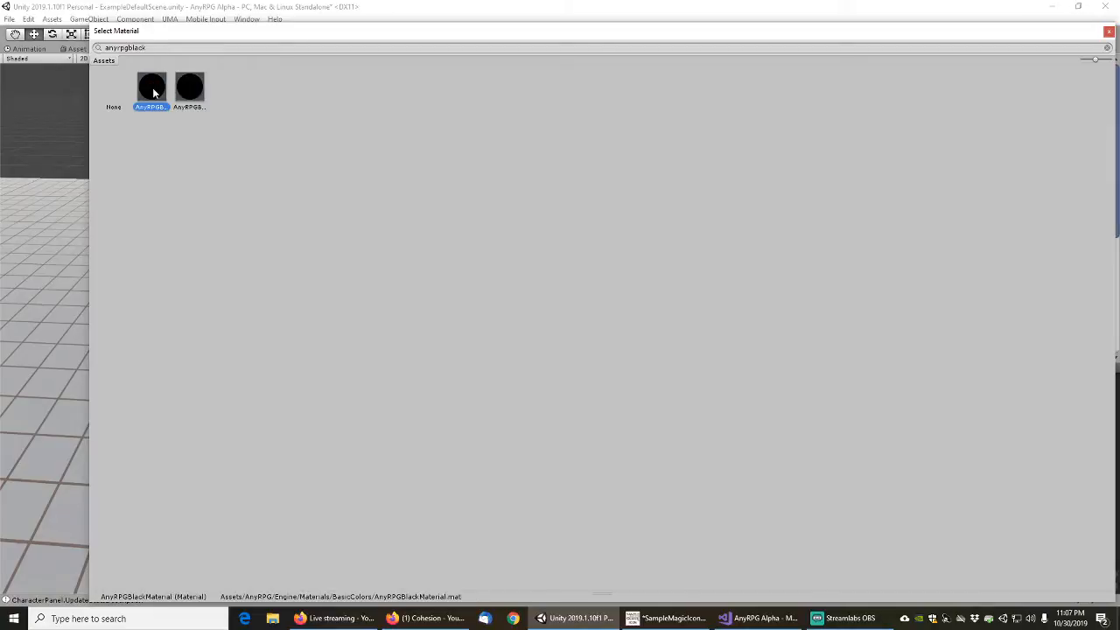
double_click(153, 87)
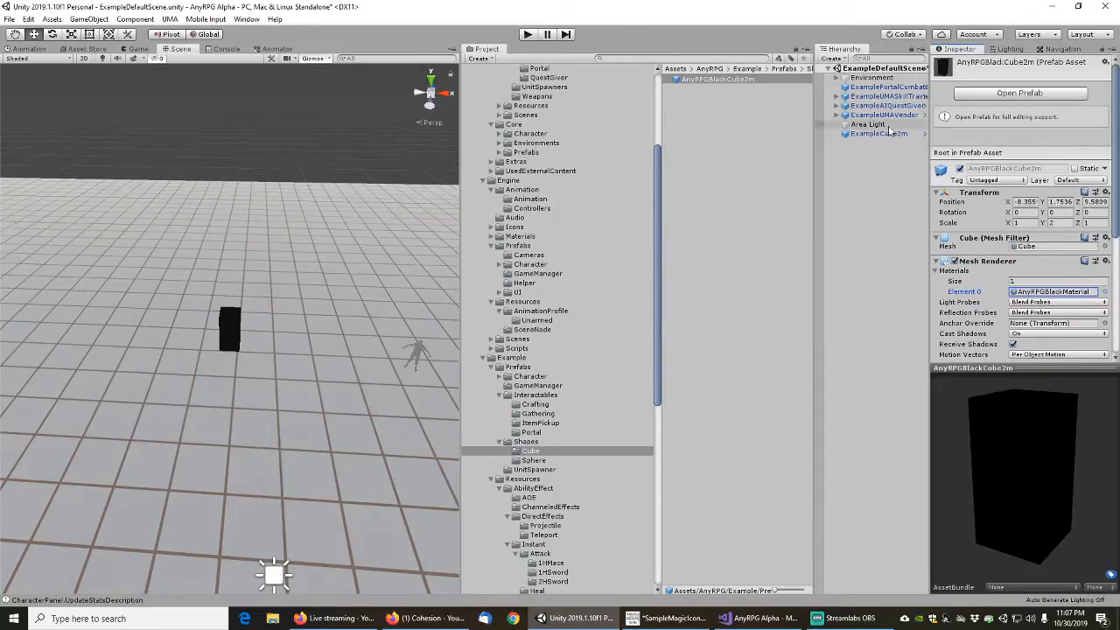
drag(929, 141, 957, 140)
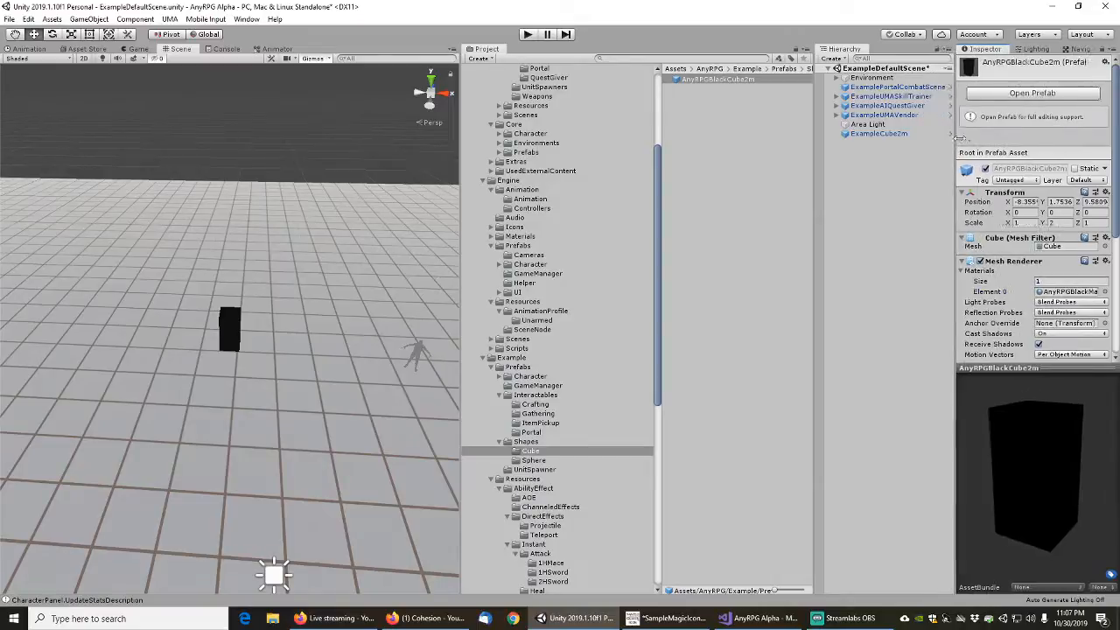
Select all the coloured sphere prefabs in the Shapes/Sphere folder to check which variants the cubes need
click(702, 110)
click(701, 80)
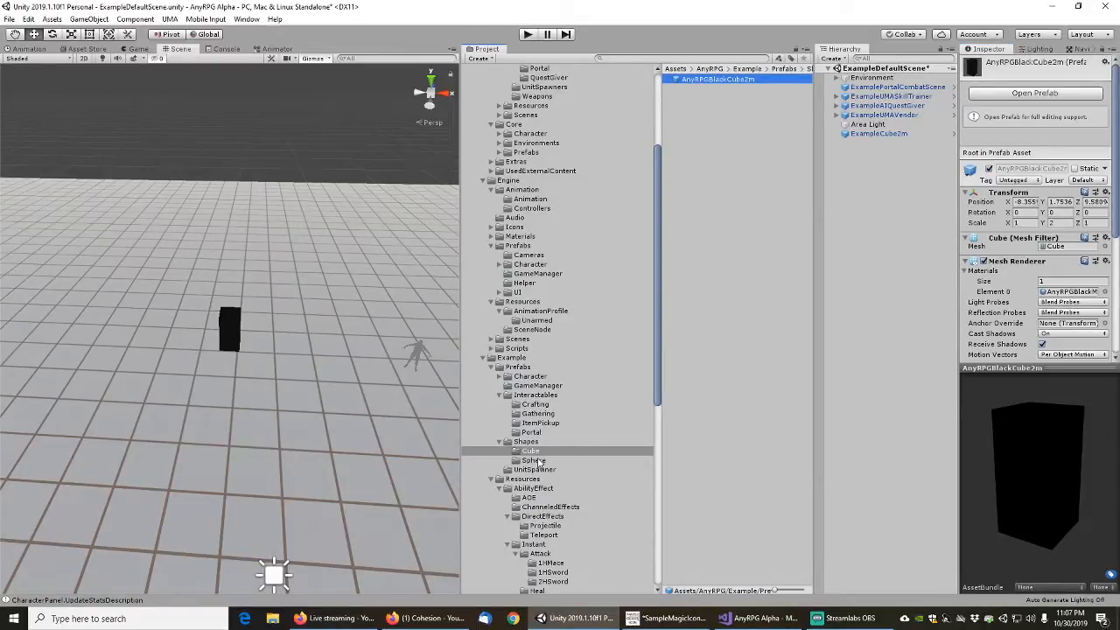
click(537, 461)
click(742, 80)
shift+click(732, 155)
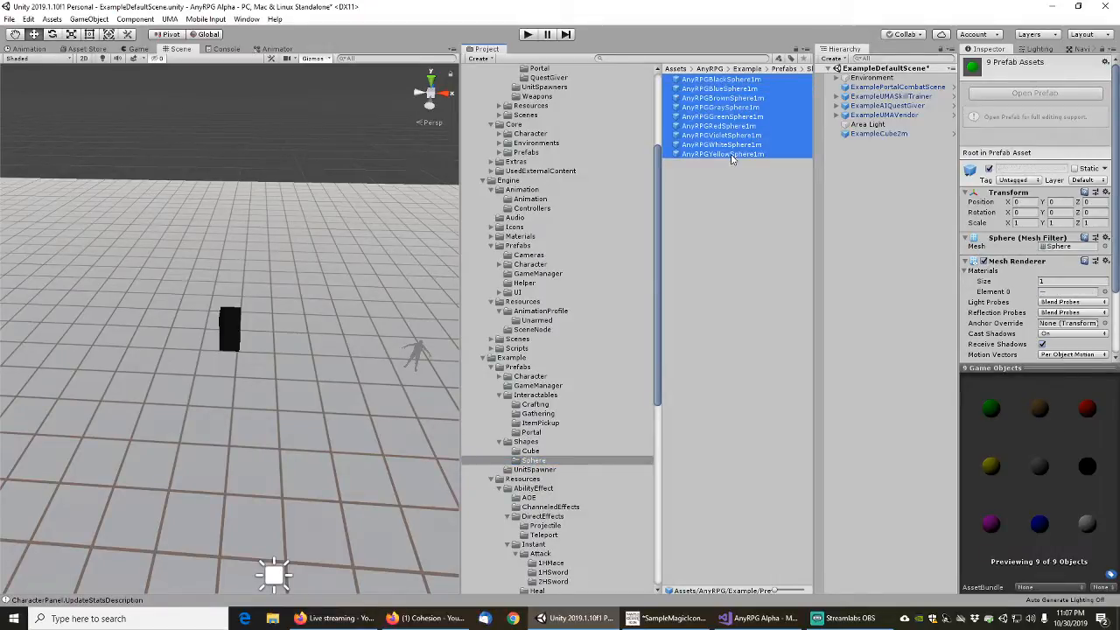
Duplicate the AnyRPGBlackCube2m prefab in the Shapes/Cube folder until there are eight copies besides the original
click(534, 452)
click(716, 81)
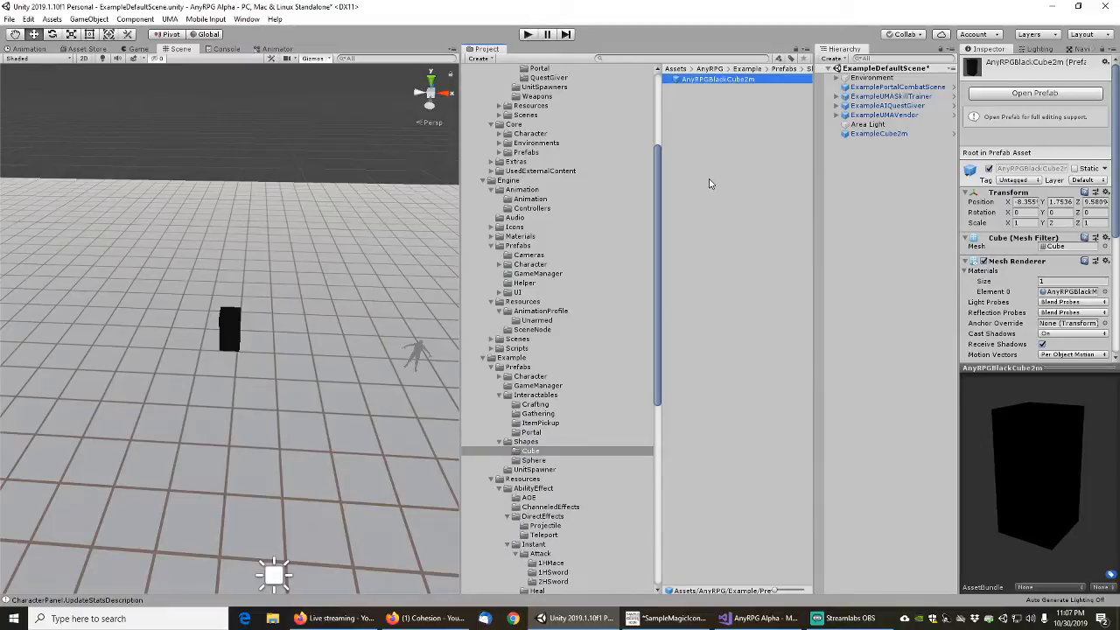
key(ctrl+d)
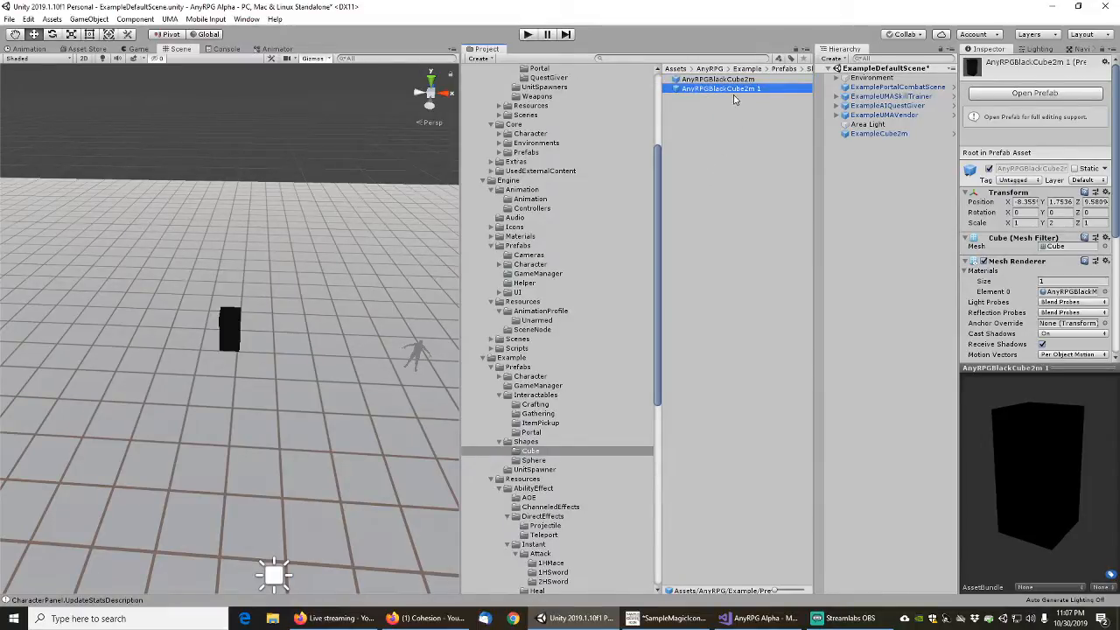
key(ctrl+d)
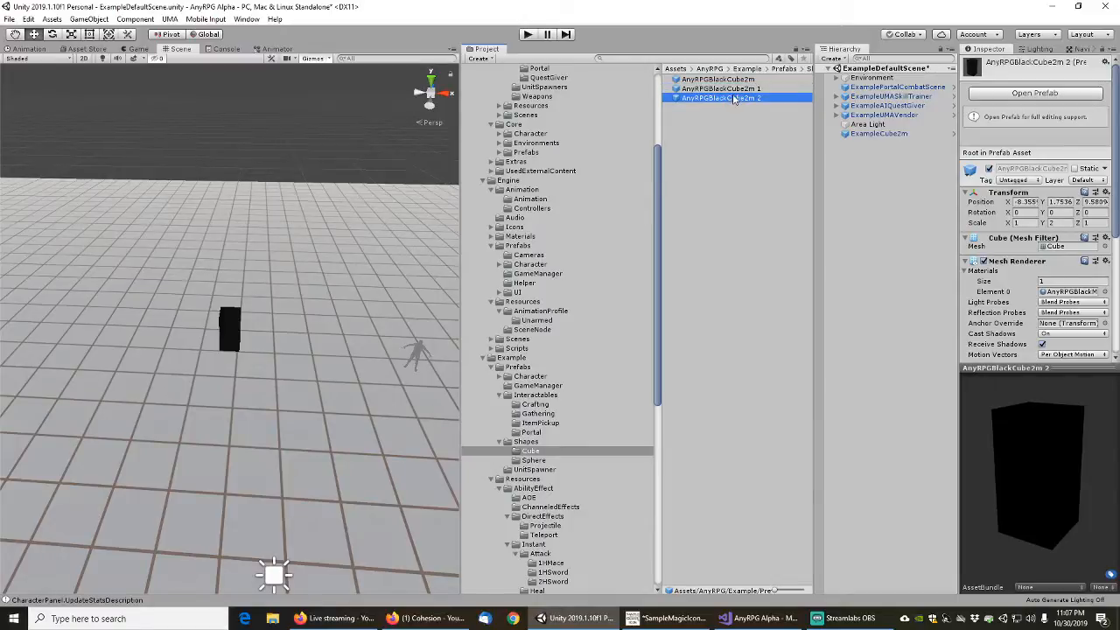
click(728, 78)
shift+click(730, 98)
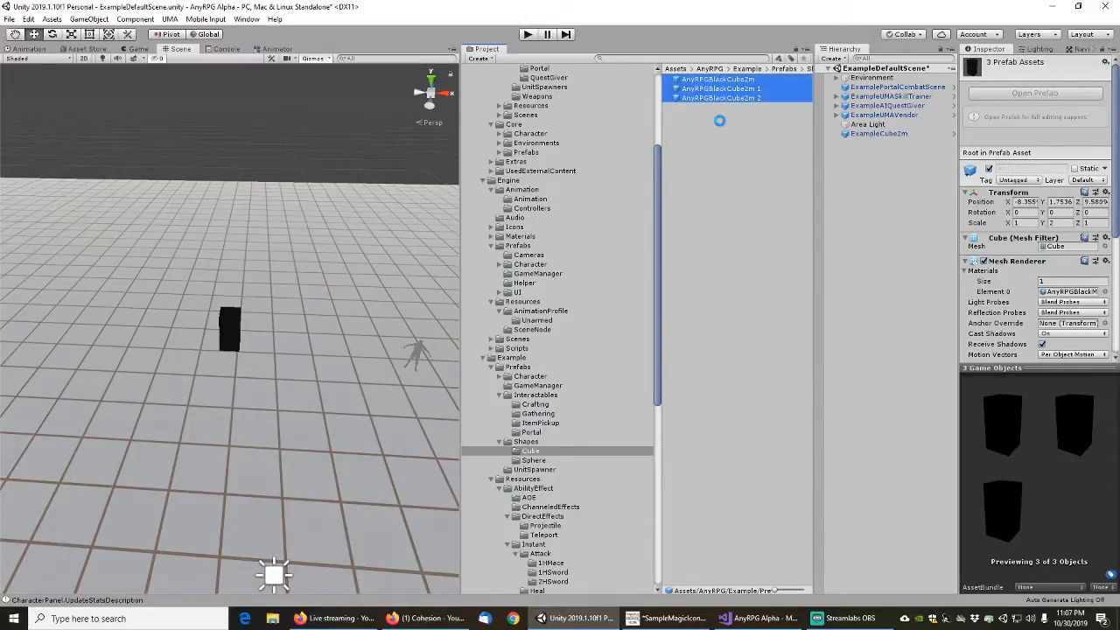
key(ctrl+d)
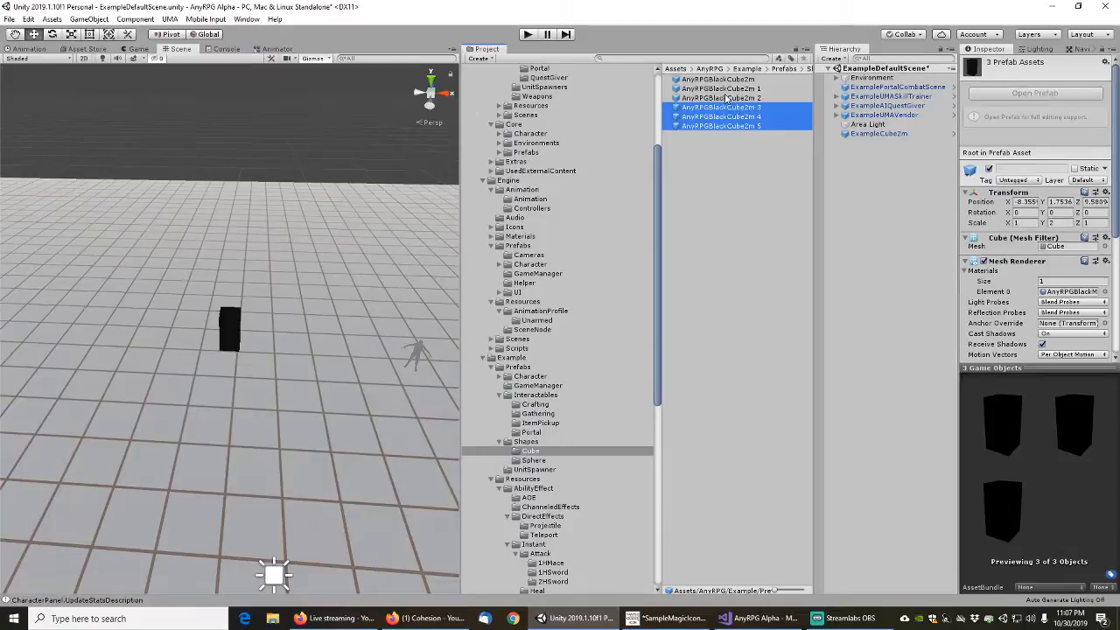
key(ctrl+d)
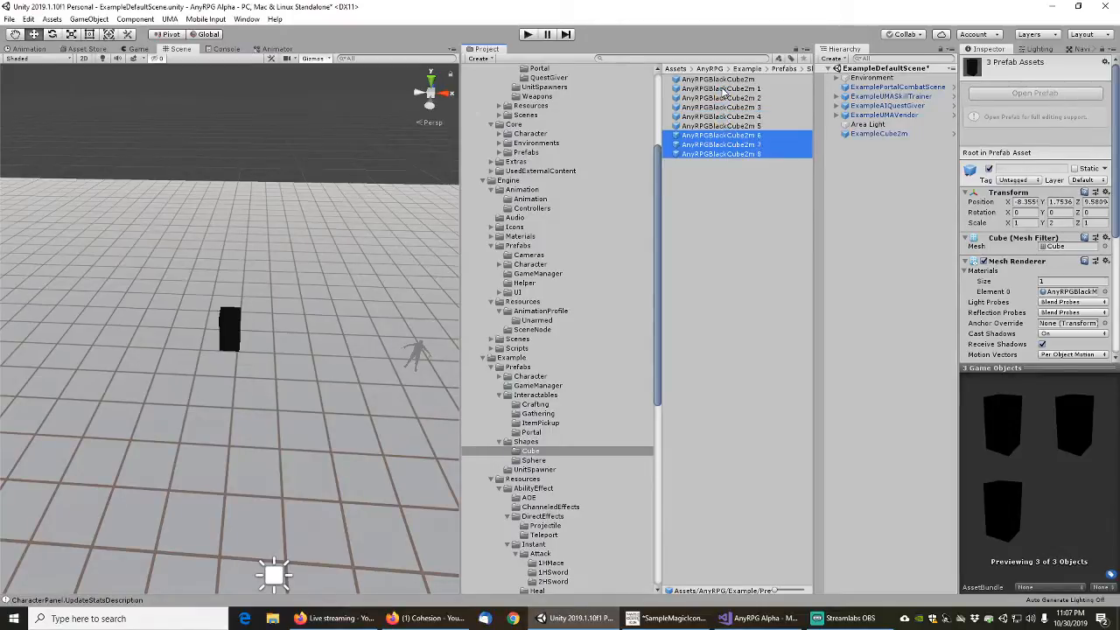
Rename the first copy, AnyRPGBlackCube2m 1, as AnyRPGBlueCube2m
click(724, 89)
key(F2)
key(Left)
key(Right)
key(Right)
key(Right)
key(Right)
key(Right)
key(Right)
key(Right)
key(Right)
key(Right)
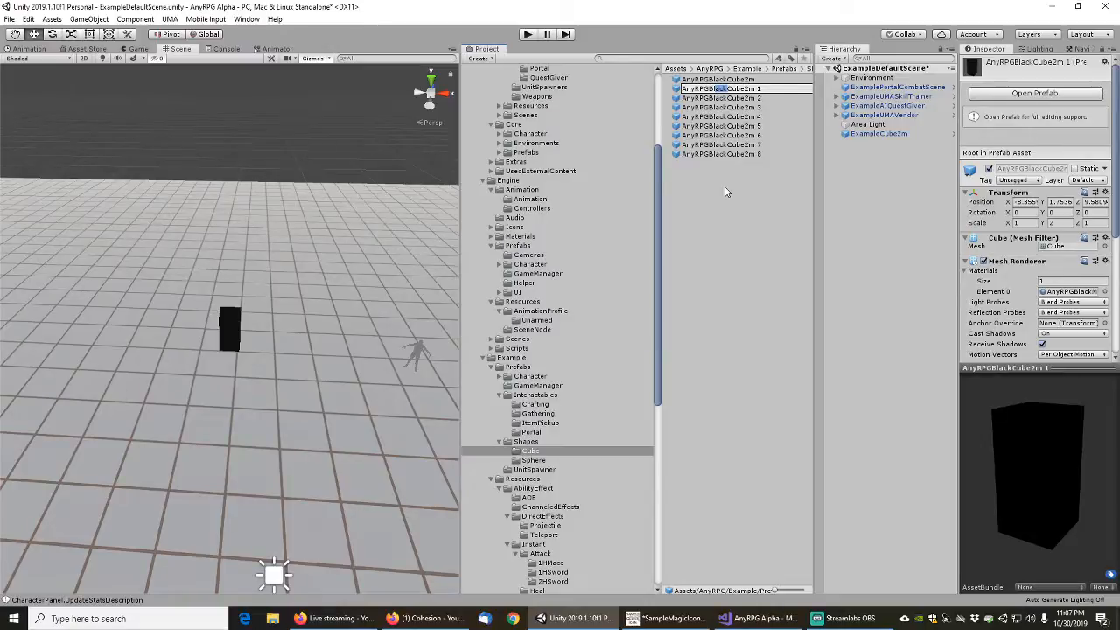
key(BackSpace)
key(Delete)
key(Delete)
text(ue)
key(End)
key(BackSpace)
key(BackSpace)
key(Return)
Assign the solid blue AnyRPG material to the AnyRPGBlueCube2m prefab's mesh renderer
click(1105, 292)
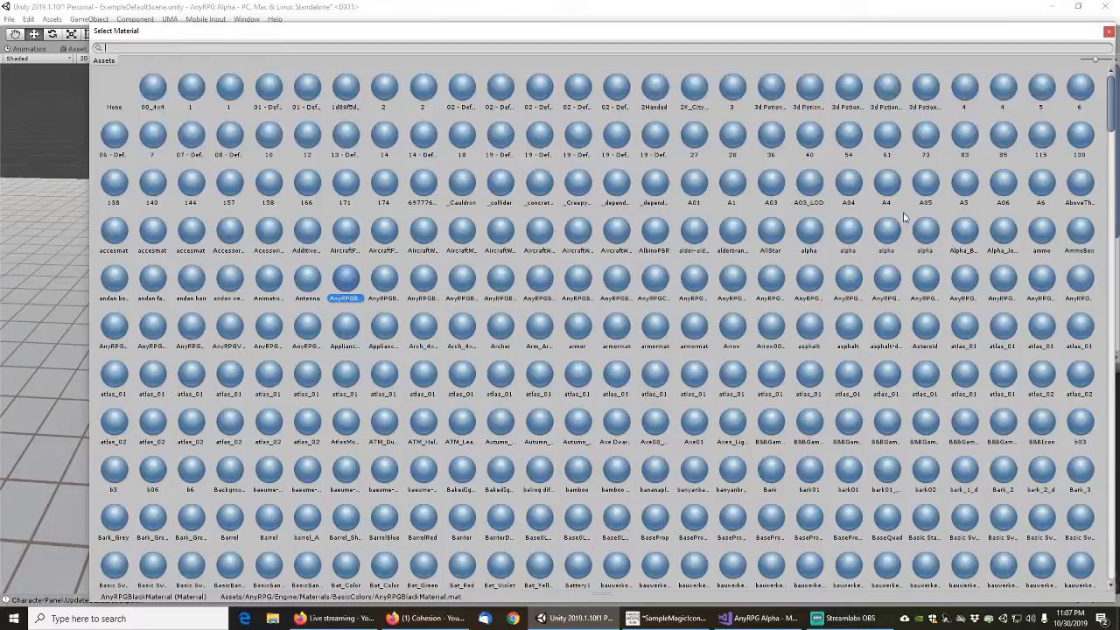
text(a)
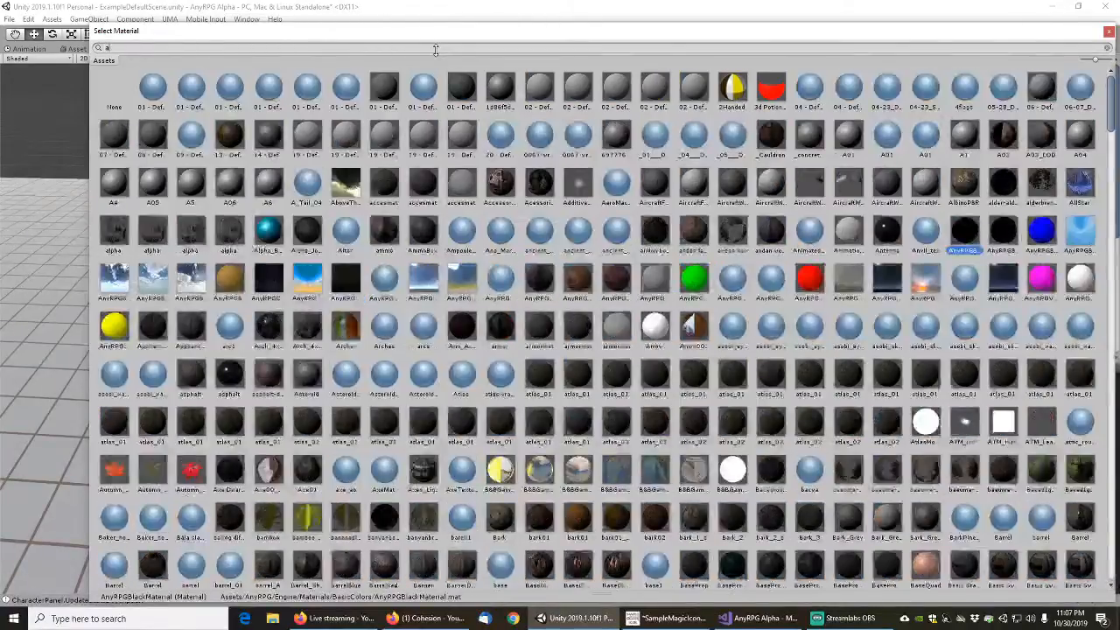
text(nyrpgblue)
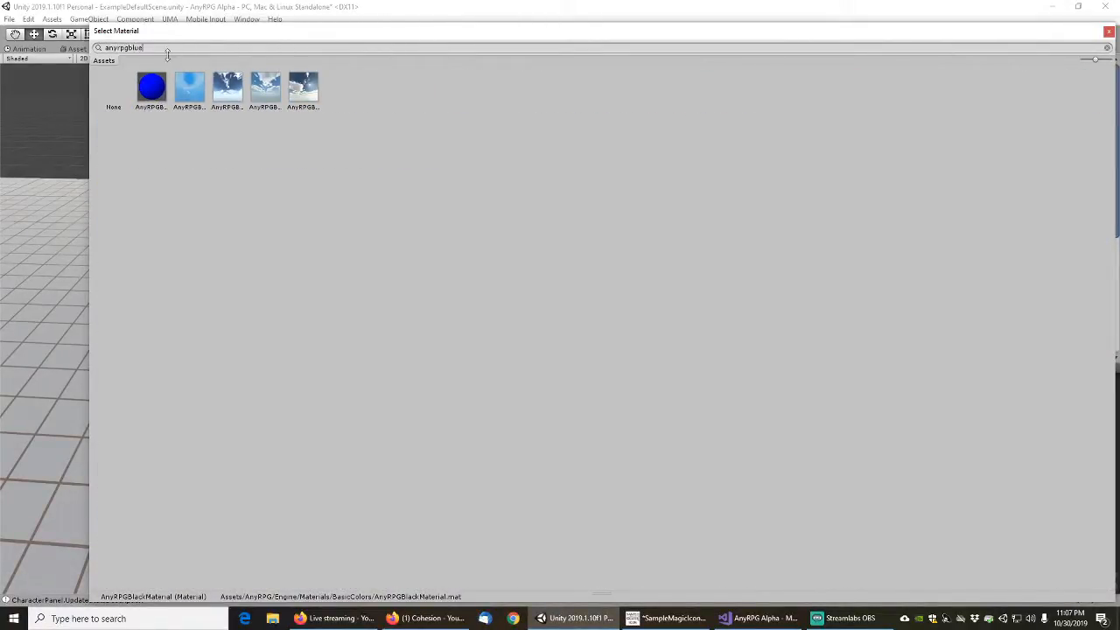
double_click(152, 89)
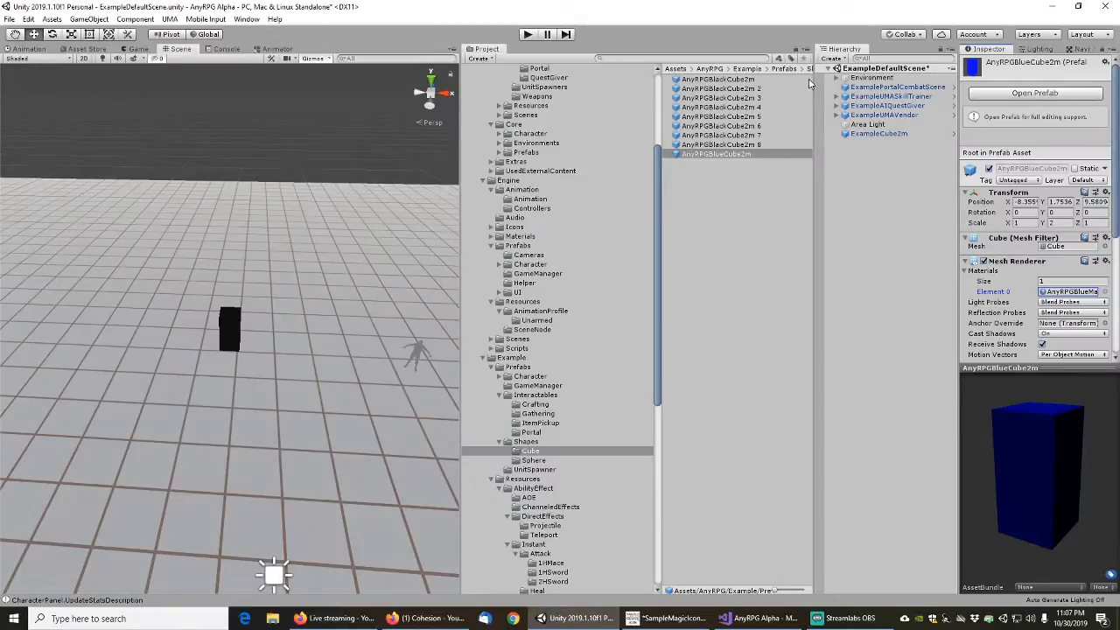
Rename the AnyRPGBlackCube2m 2 prefab as AnyRPGGreenCube2m
click(721, 90)
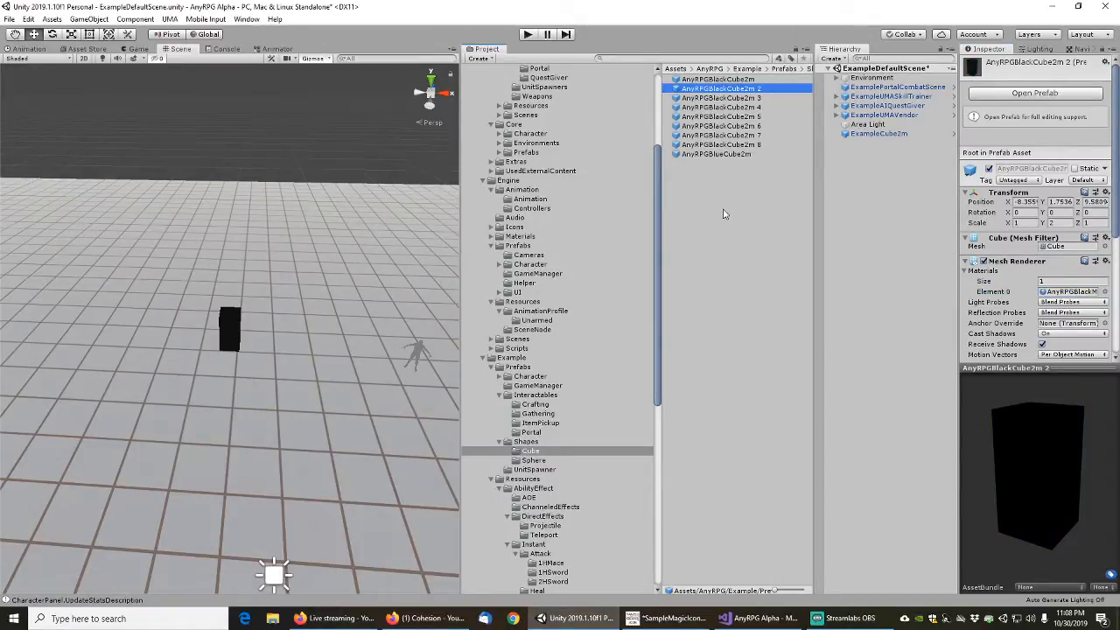
key(F2)
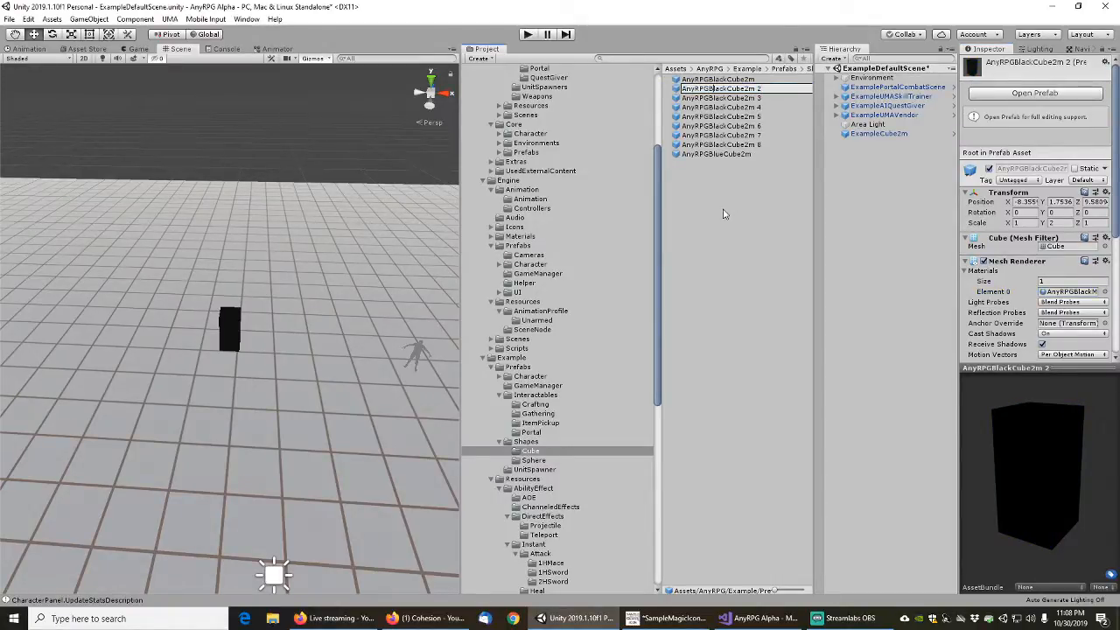
key(shift+Right)
key(shift+Right)
key(shift+Right)
key(shift+Right)
text(Green)
key(BackSpace)
key(BackSpace)
key(Return)
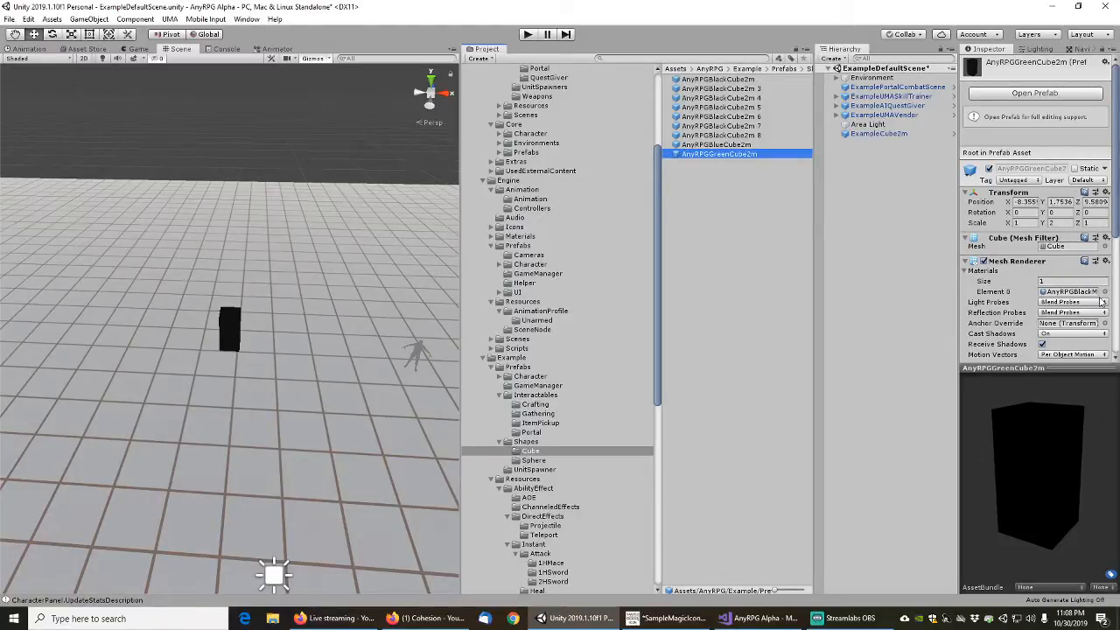
Assign the green AnyRPG material to the AnyRPGGreenCube2m prefab's mesh renderer
click(1104, 291)
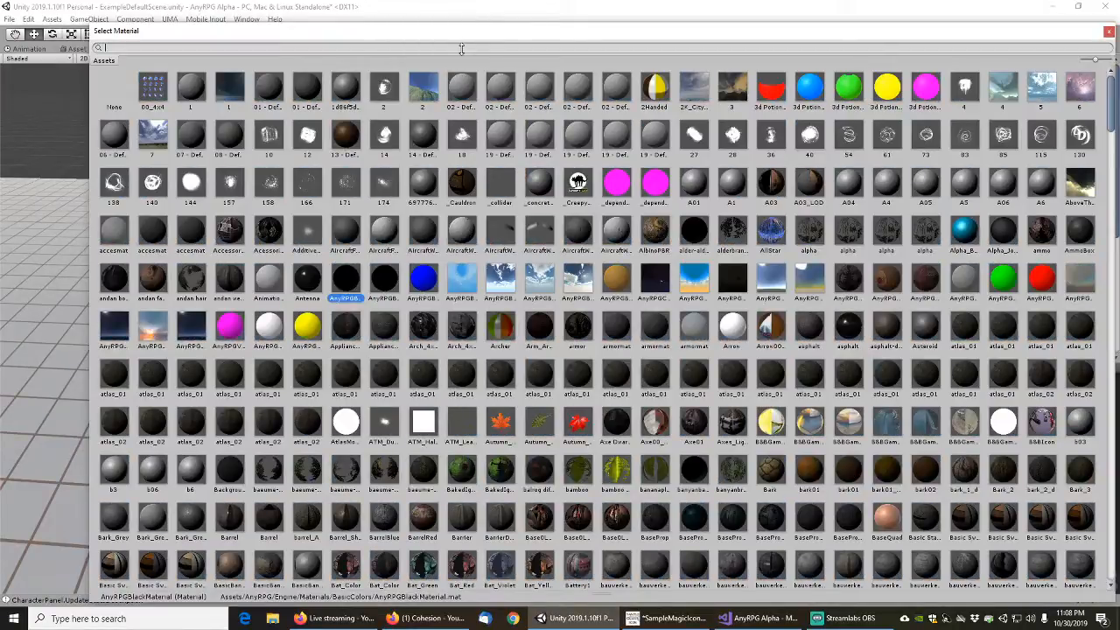
text(anyrpgg)
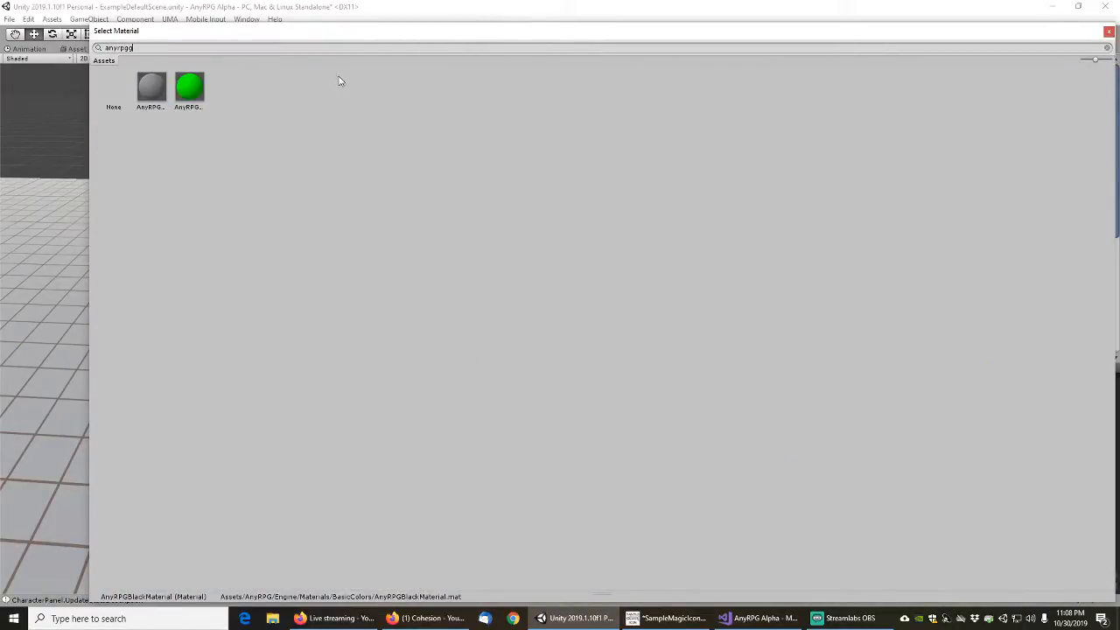
double_click(189, 87)
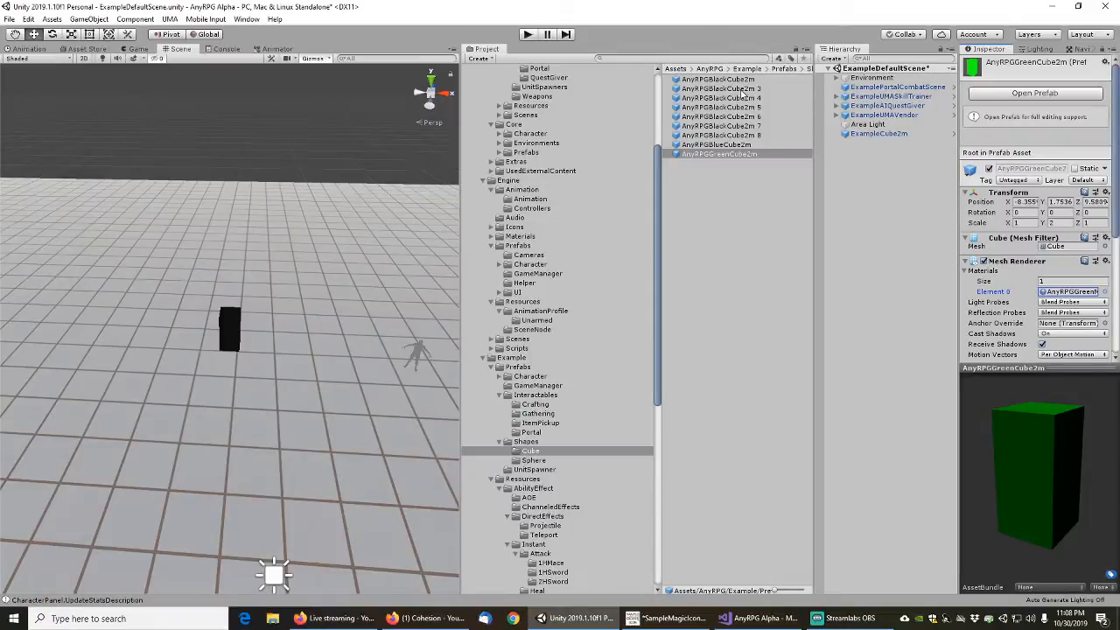
Rename the AnyRPGBlackCube2m 3 prefab as AnyRPGGrayCube2m and give its mesh renderer the gray AnyRPG material
click(739, 90)
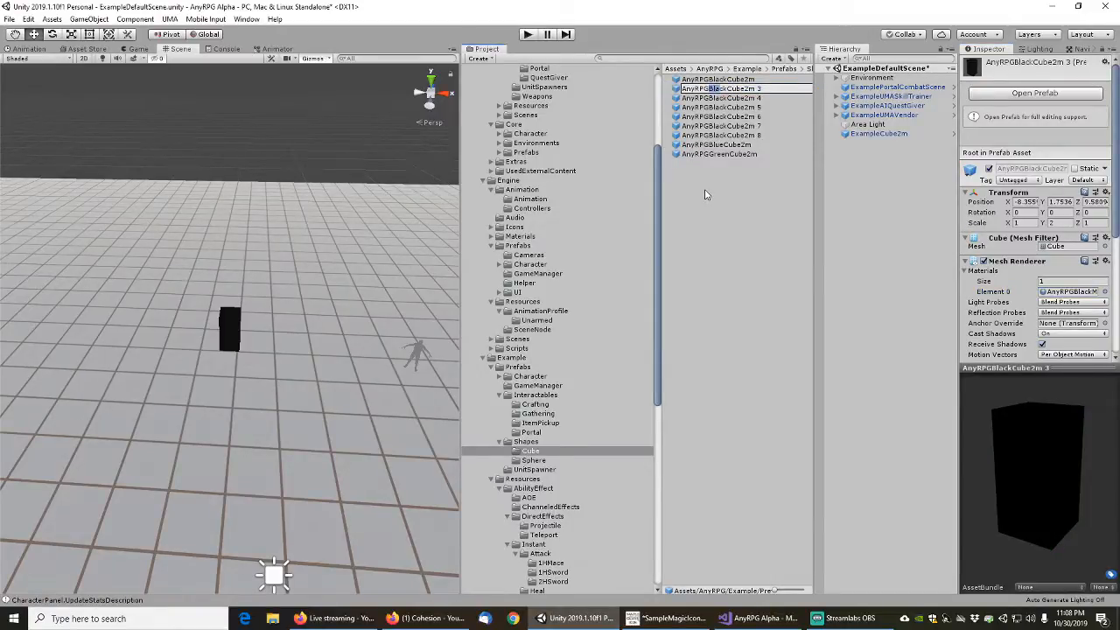
text(Gray)
key(Return)
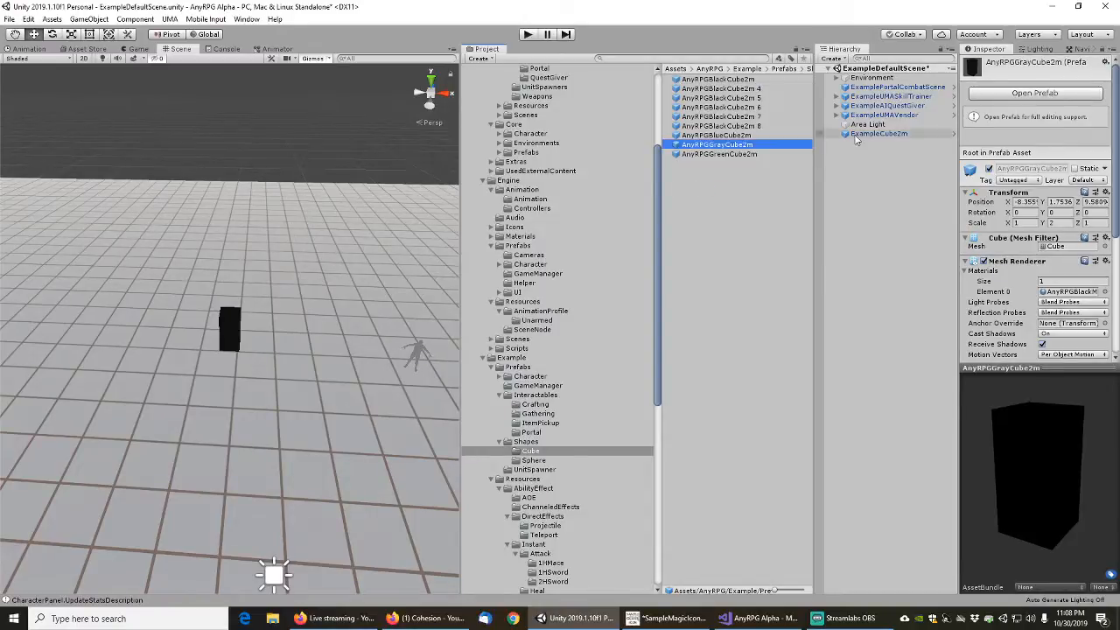
click(1104, 293)
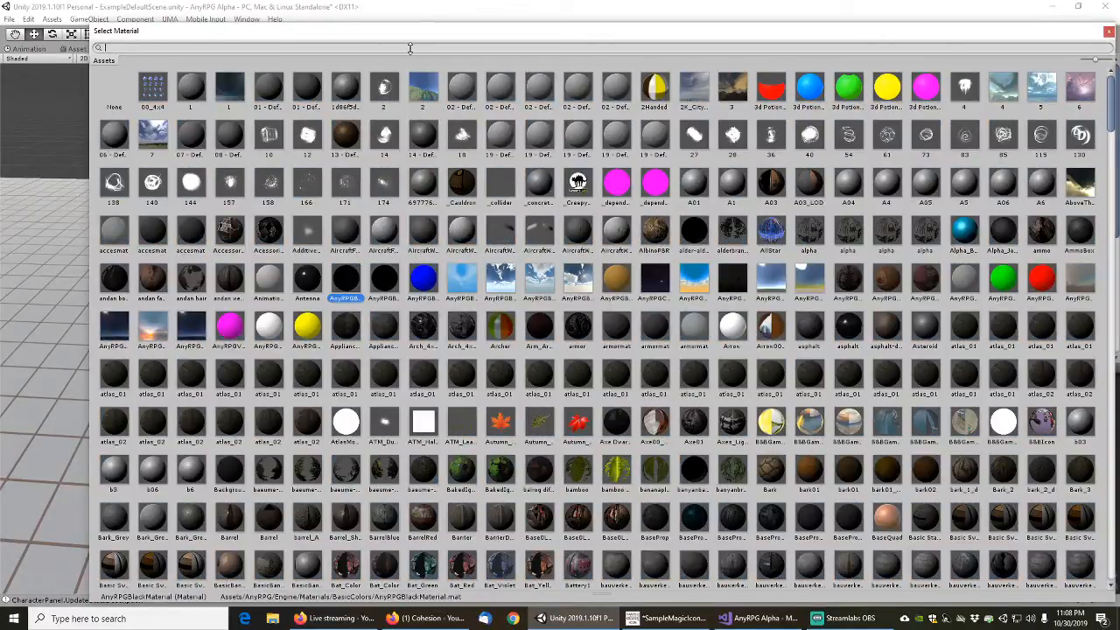
text(anyrpggr)
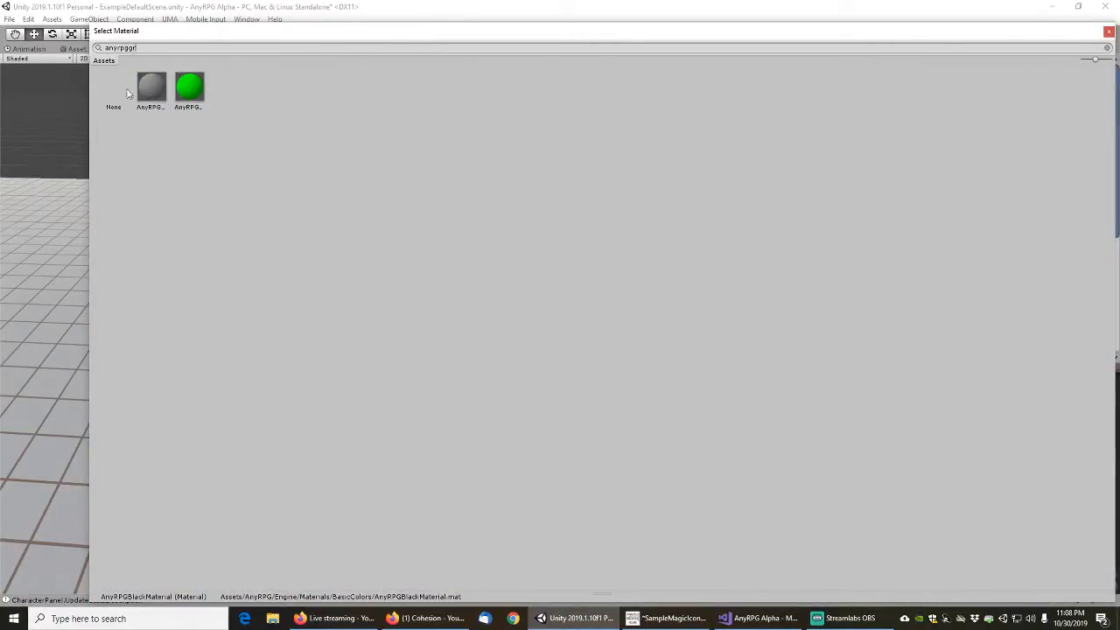
double_click(150, 87)
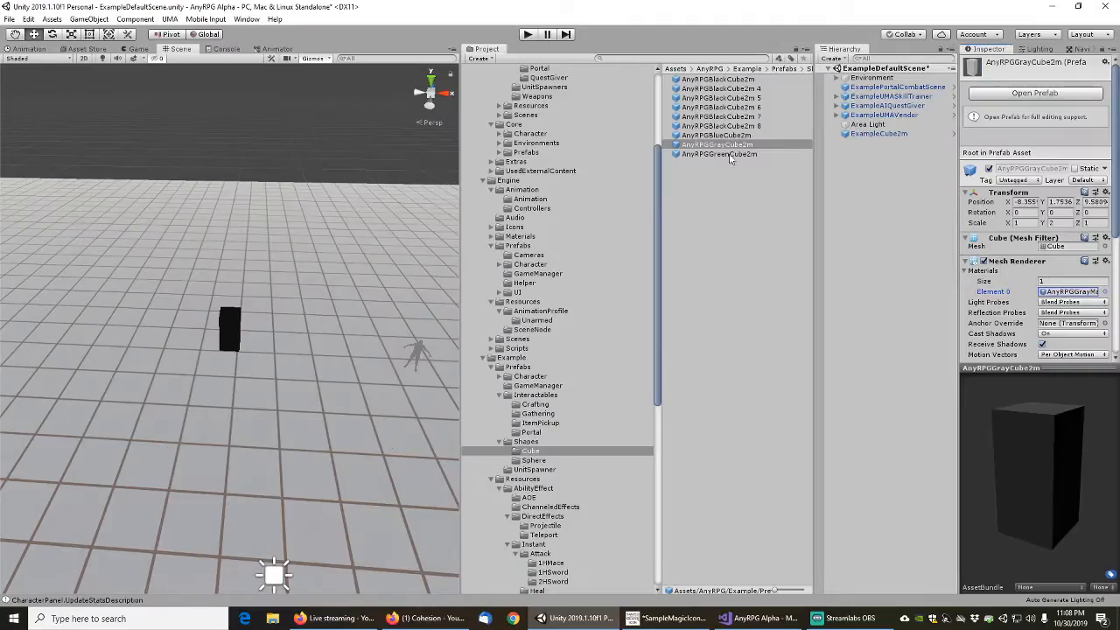
Rename the AnyRPGBlackCube2m 4 prefab as AnyRPGWhiteCube2m
click(733, 89)
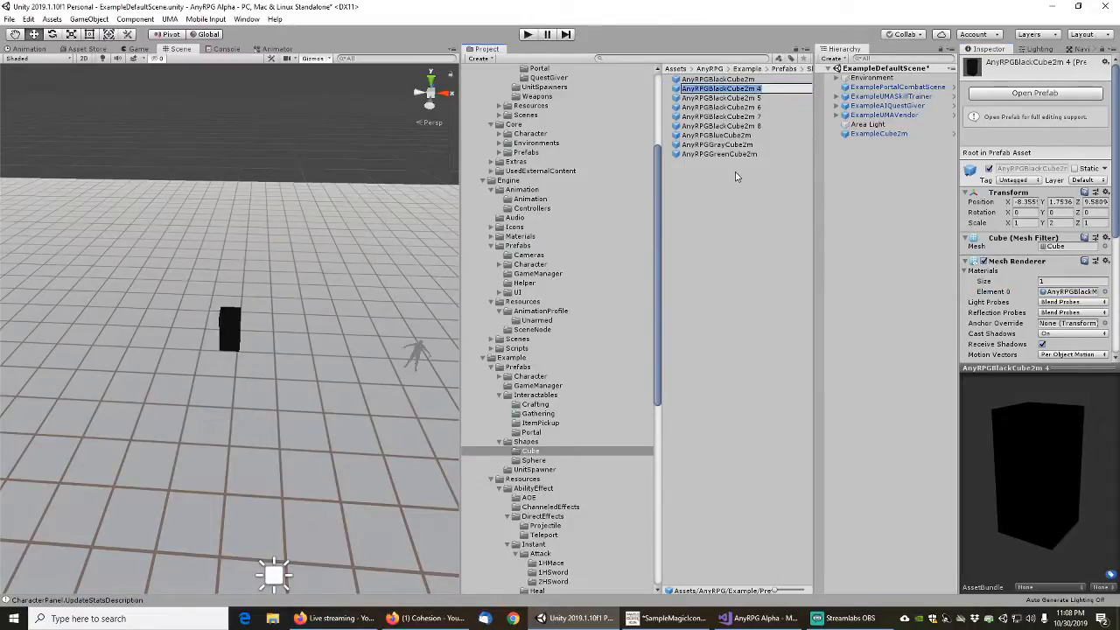
key(End)
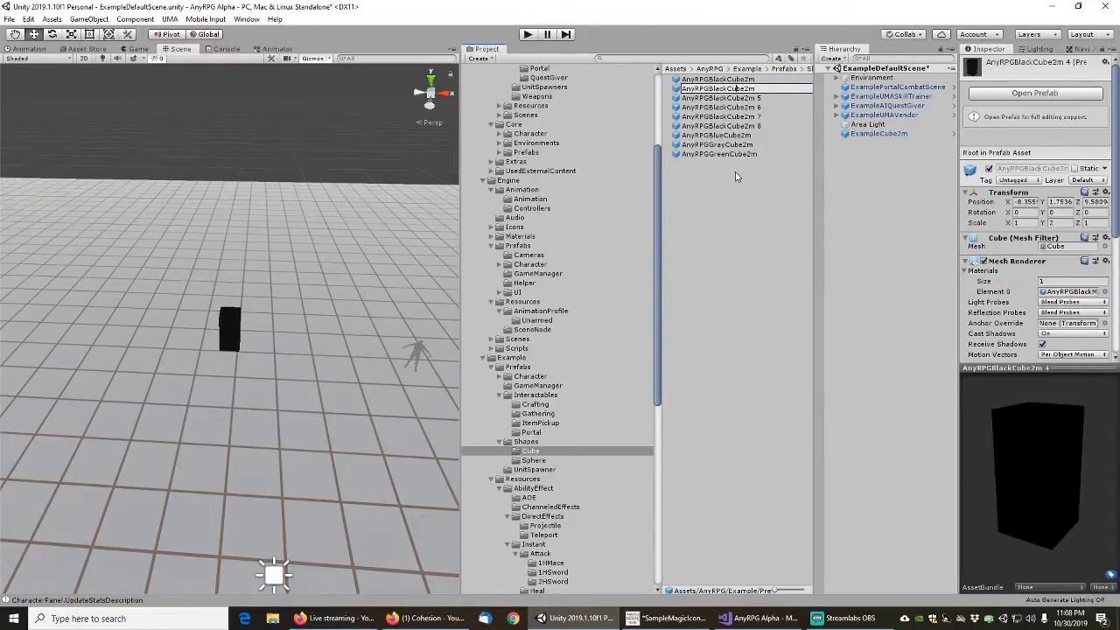
key(shift+Left)
key(shift+Left)
key(shift+Left)
text(White)
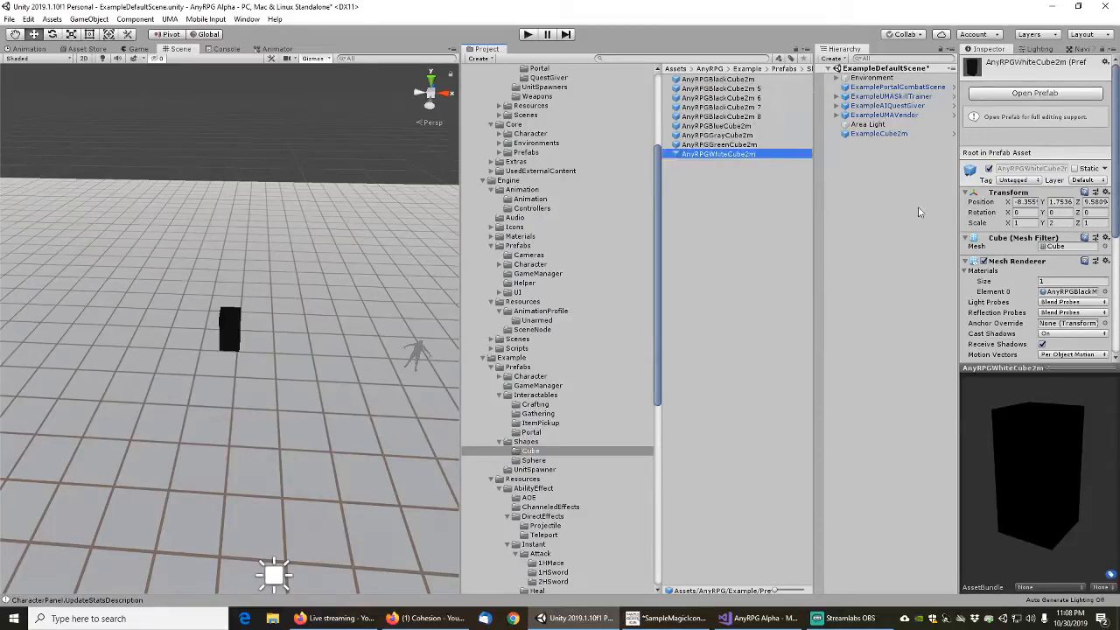
Assign the white AnyRPG material to the AnyRPGWhiteCube2m prefab's mesh renderer
click(1105, 292)
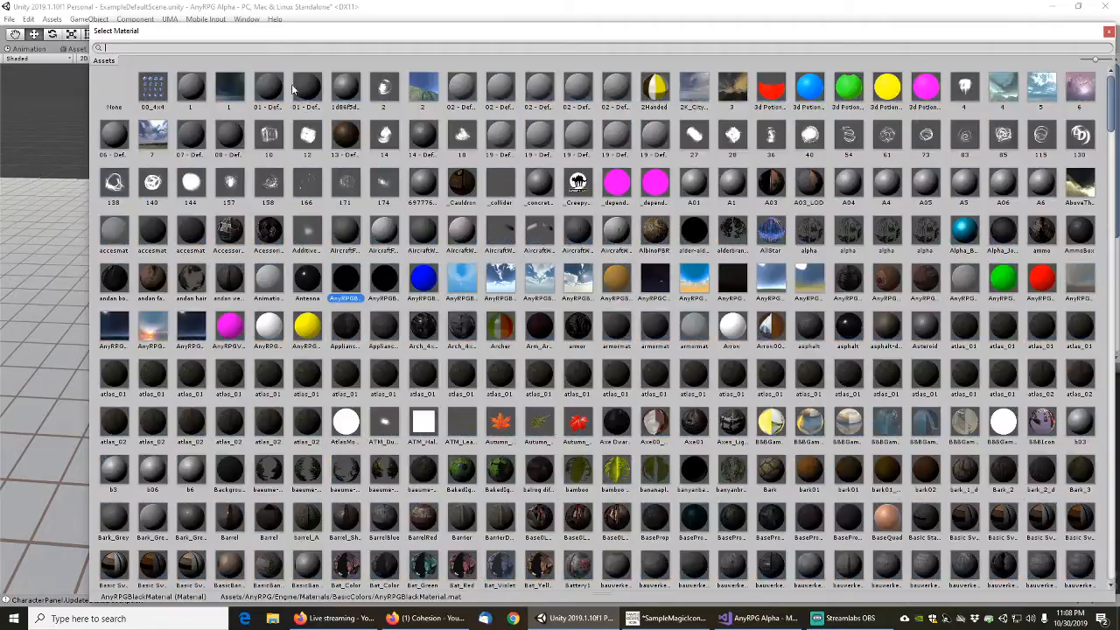
text(anyrpgwhite)
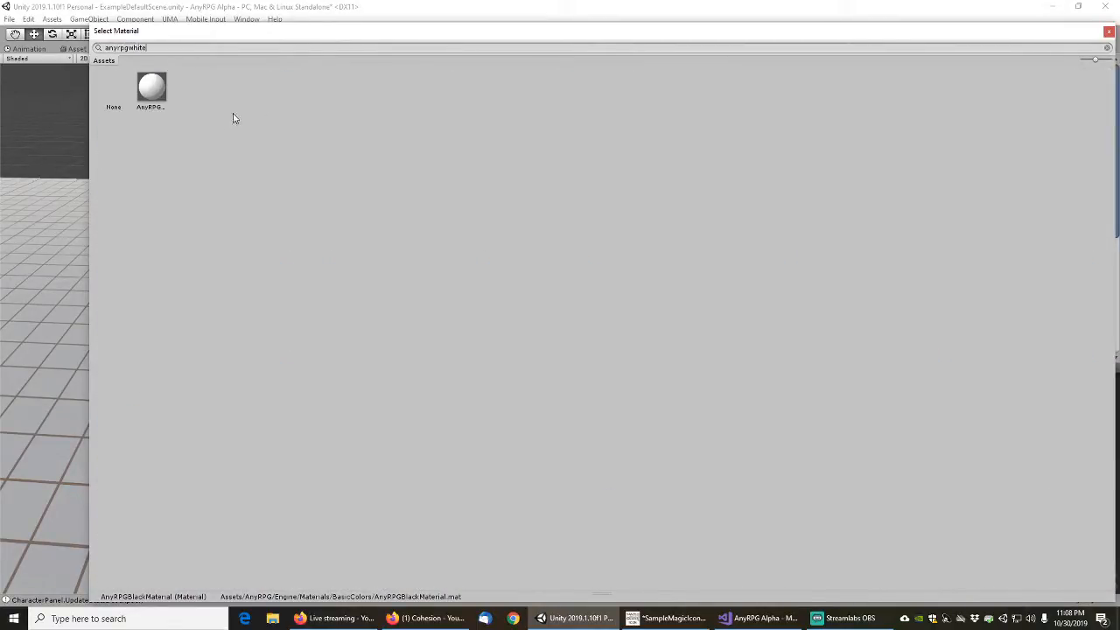
double_click(154, 89)
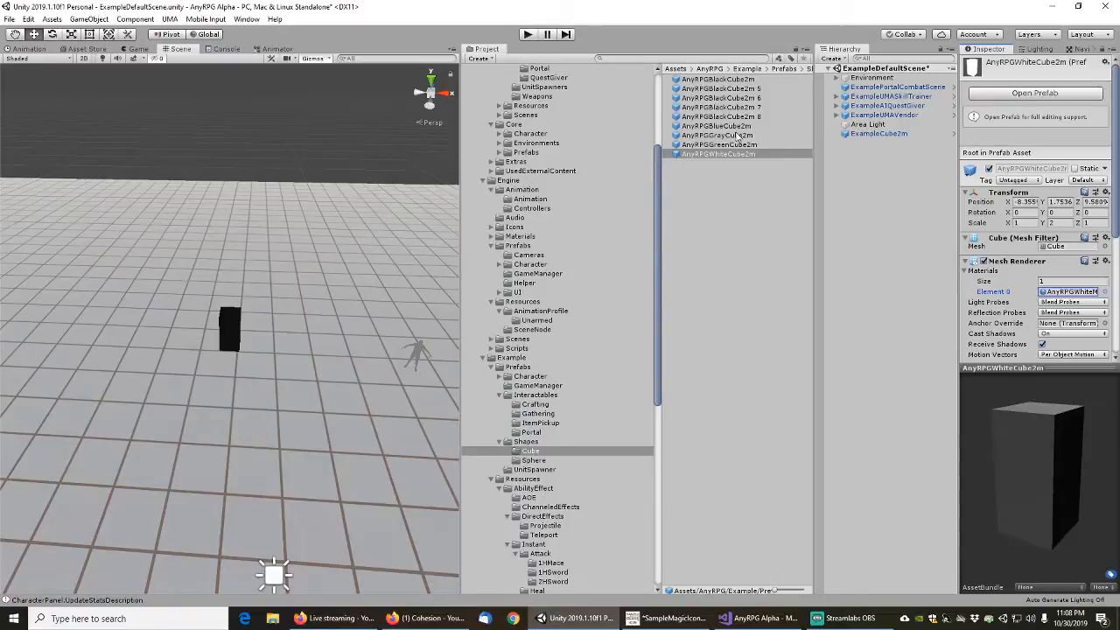
Rename the AnyRPGBlackCube2m 5 prefab as AnyRPGYellowCube2m and give its mesh renderer the yellow AnyRPG material
click(722, 88)
key(F2)
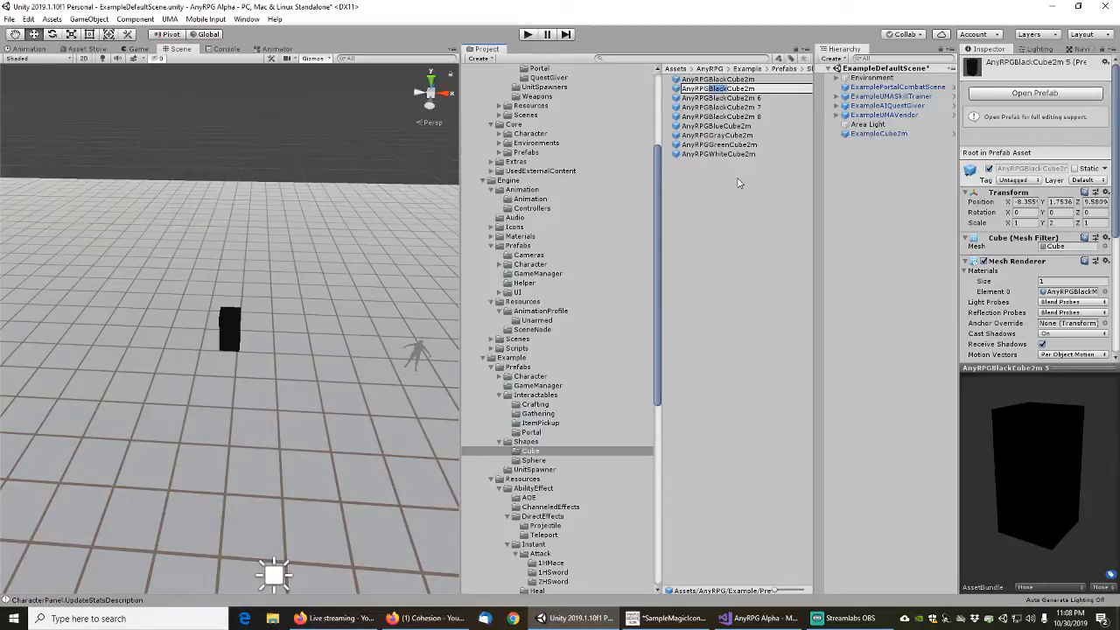
text(Yellow)
key(Return)
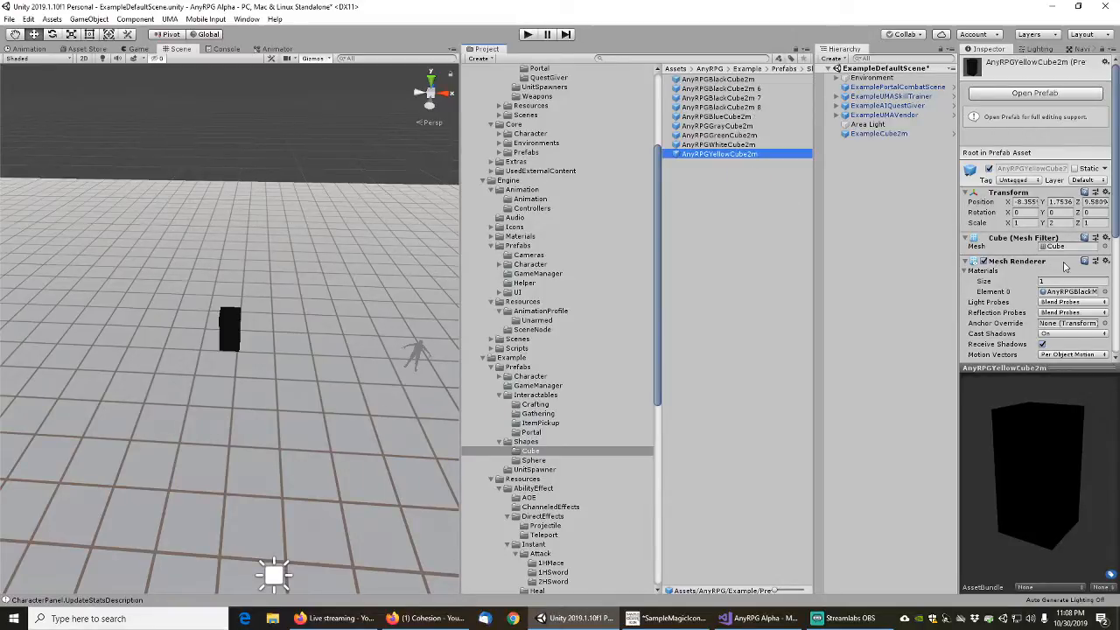
click(1104, 291)
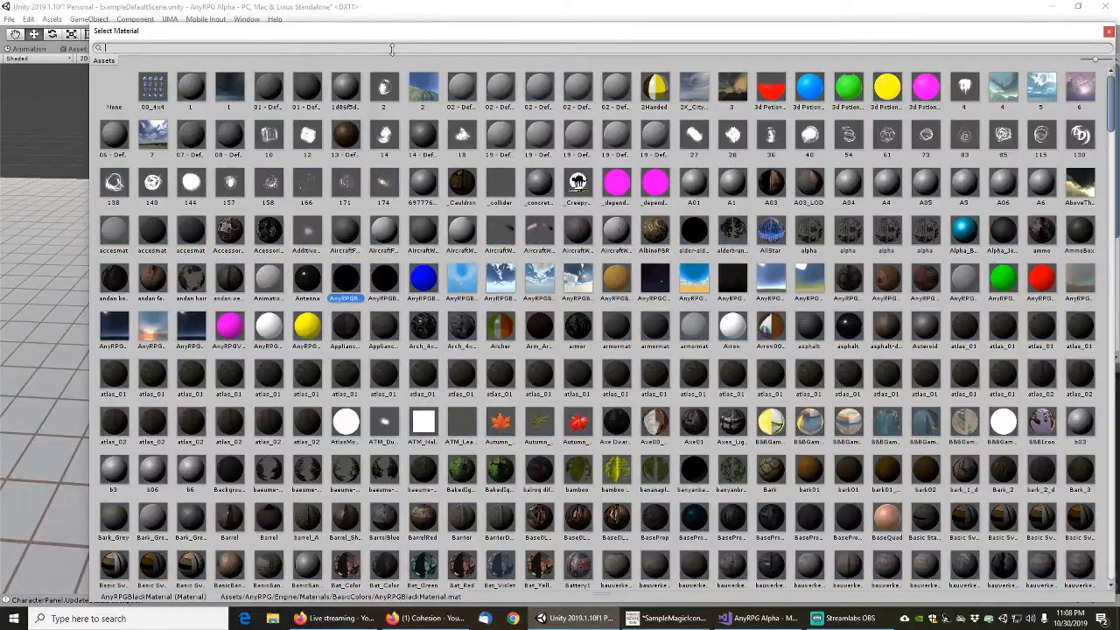
text(anyrpgyell)
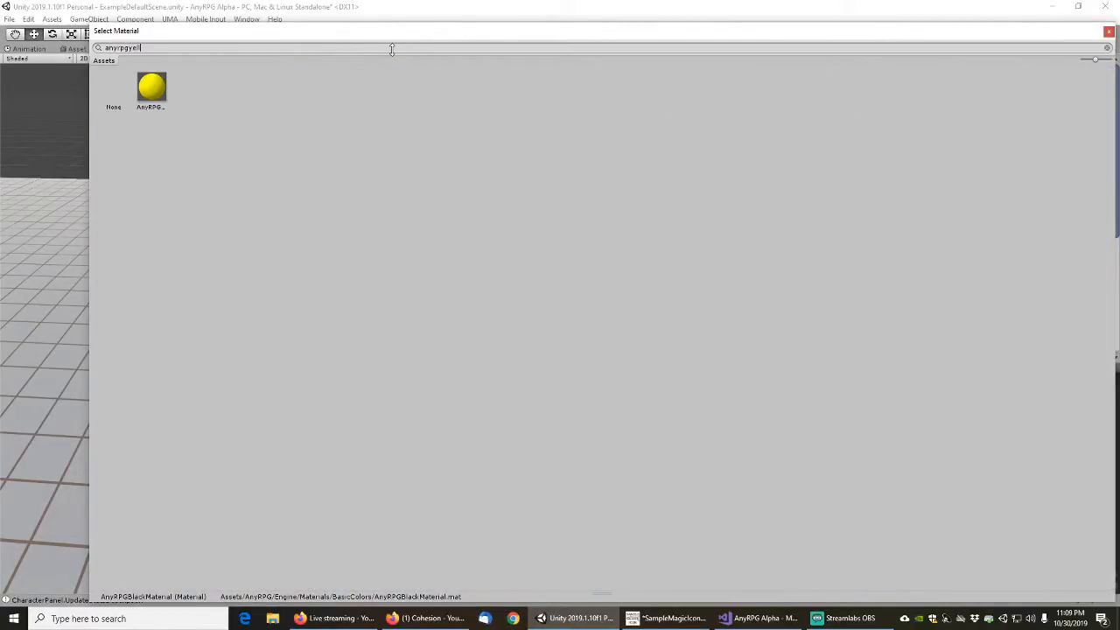
double_click(152, 87)
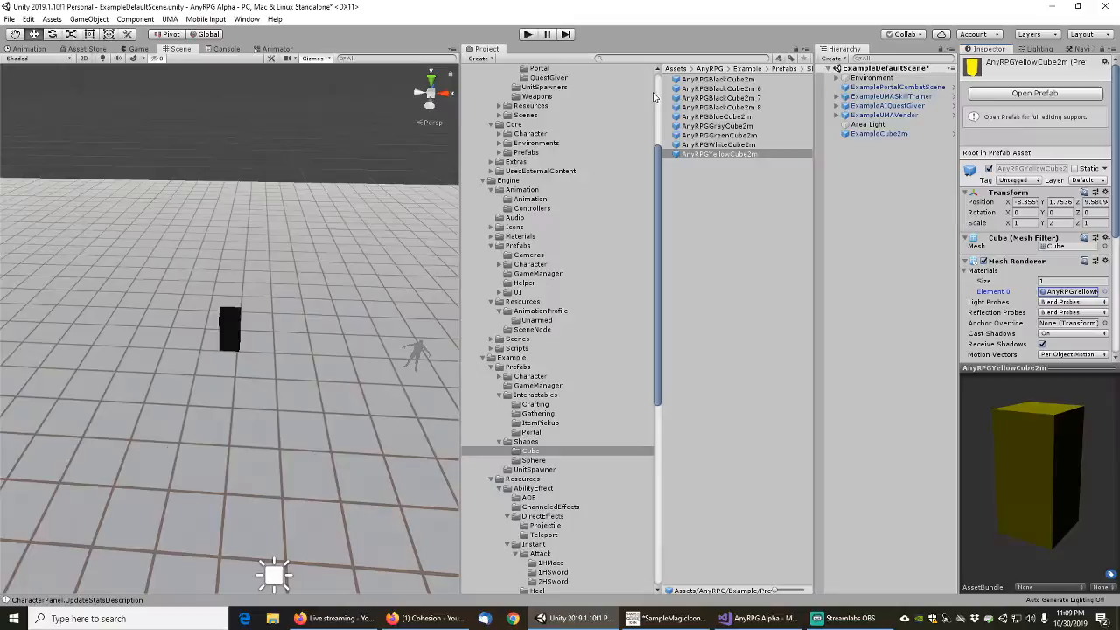
Rename the AnyRPGBlackCube2m 6 prefab as AnyRPGVioletCube2m
click(731, 89)
key(F2)
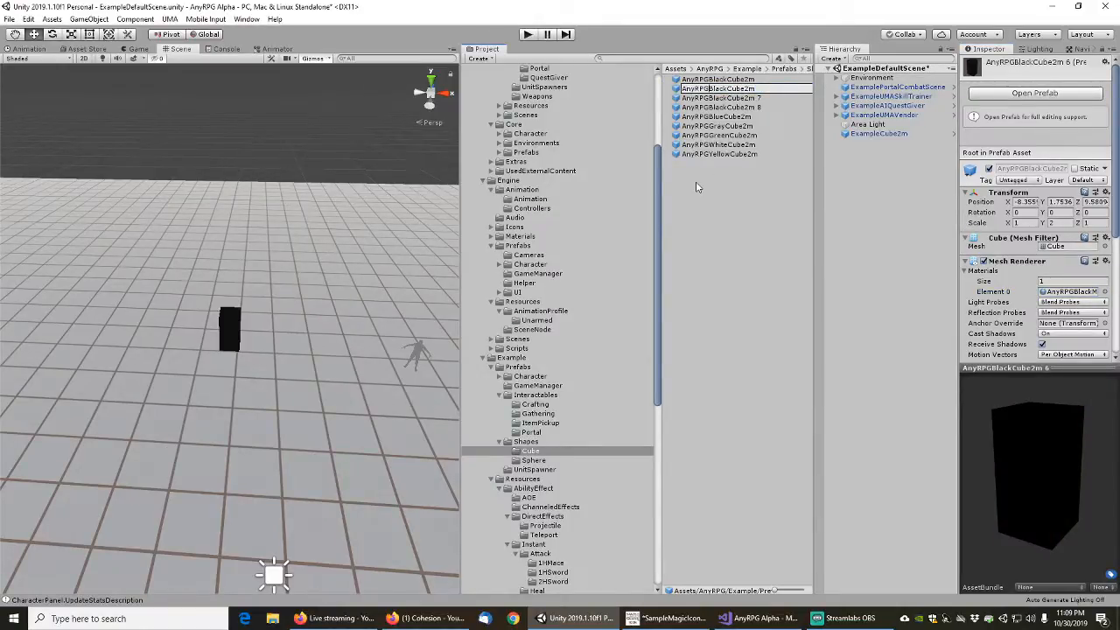
key(shift+Right)
key(shift+Right)
key(shift+Right)
key(shift+Right)
text(Violet)
key(Return)
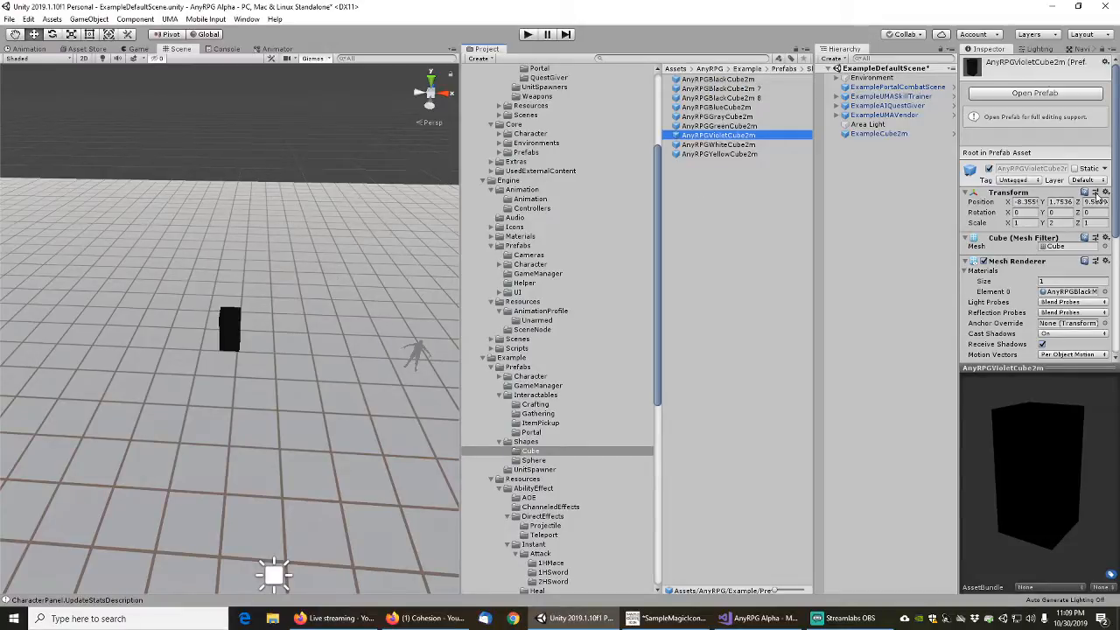
Assign the violet AnyRPG material to the AnyRPGVioletCube2m prefab's mesh renderer
click(1104, 292)
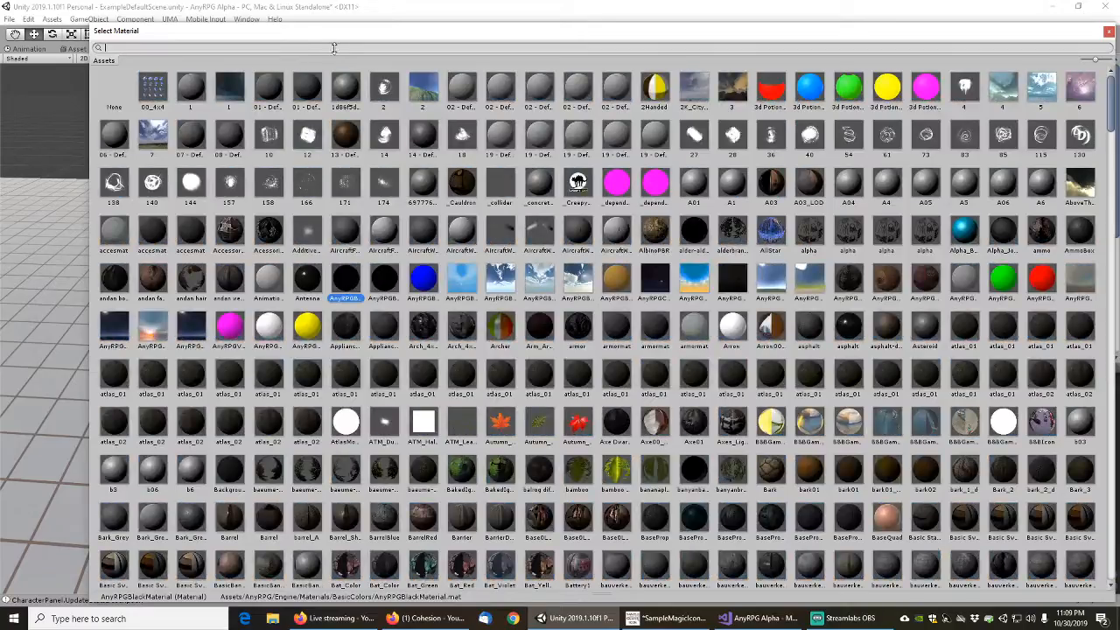
text(anyrpg)
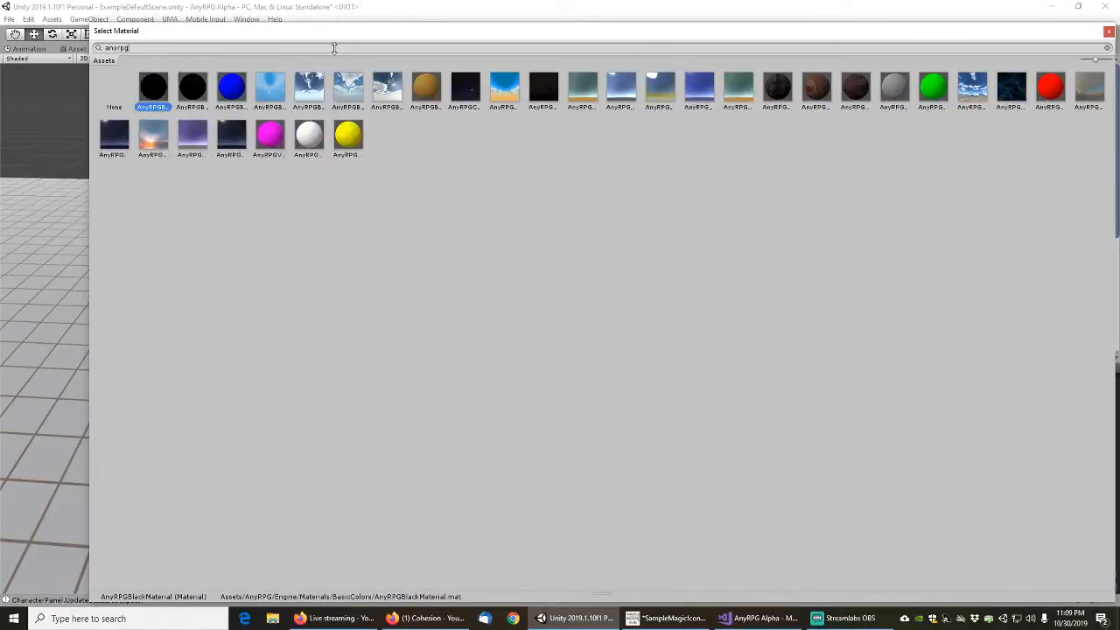
text(vio)
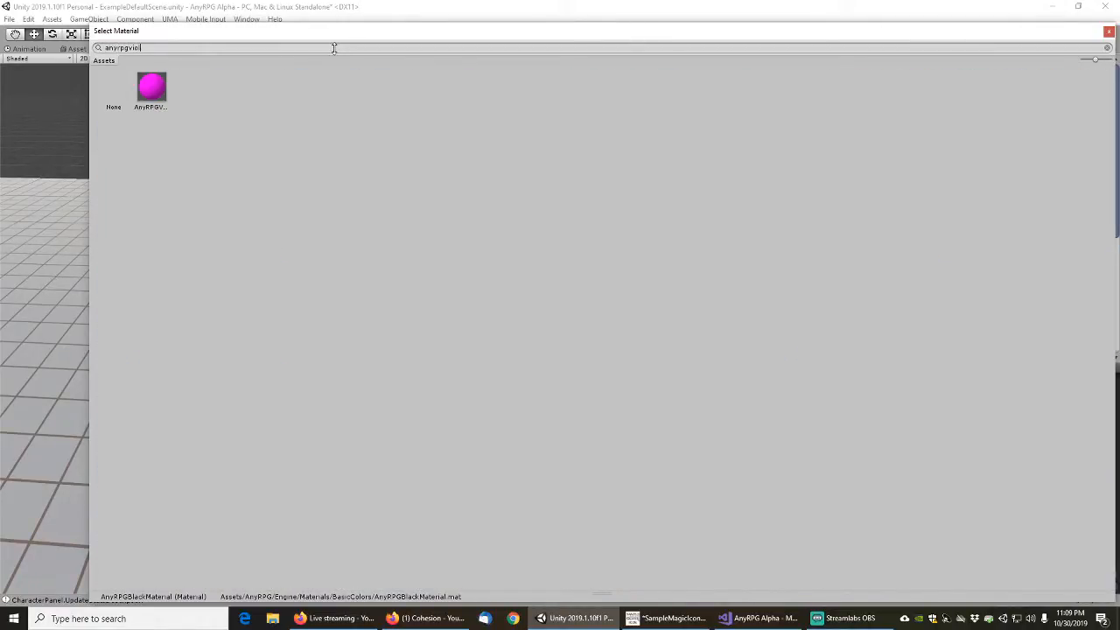
text(l)
double_click(151, 88)
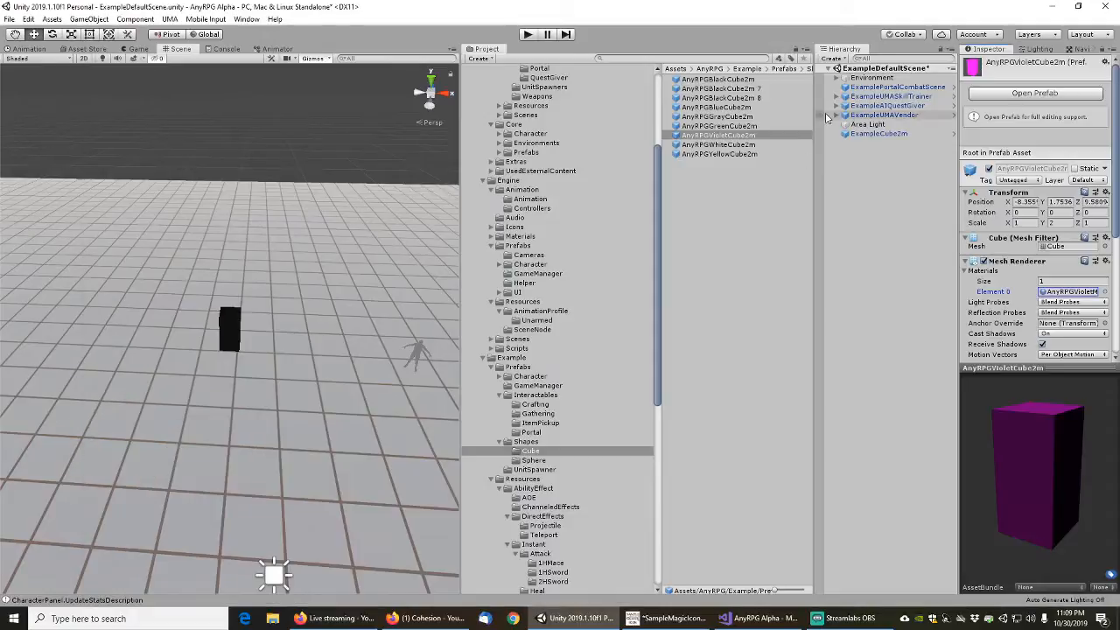
Rename the AnyRPGBlackCube2m 7 prefab as AnyRPGBrownCube2m and give its mesh renderer the brown AnyRPG material
click(742, 88)
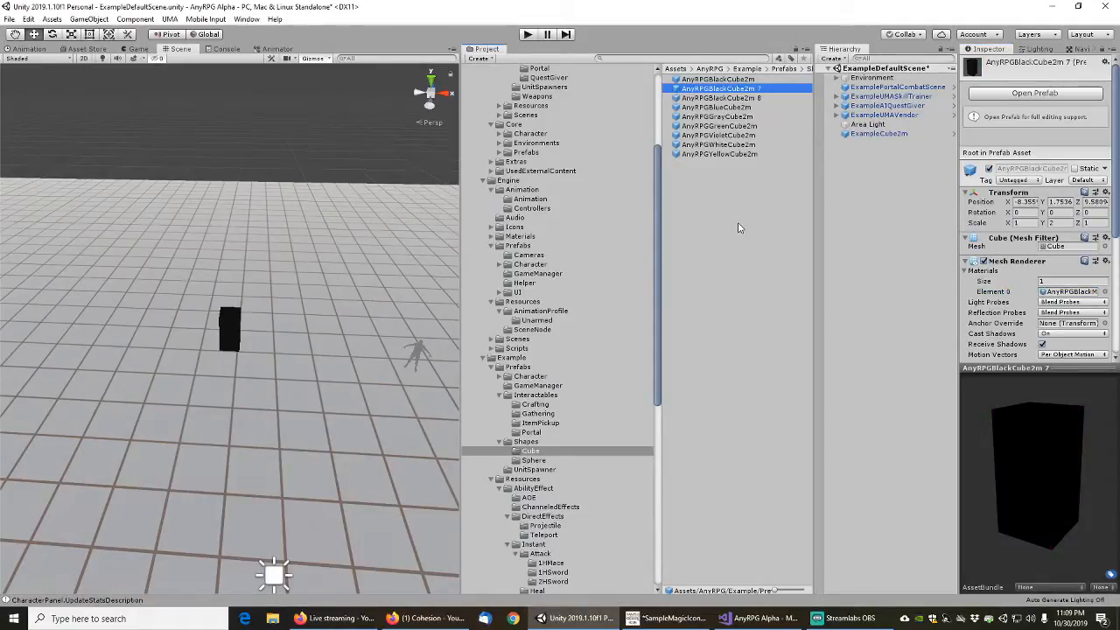
key(F2)
key(BackSpace)
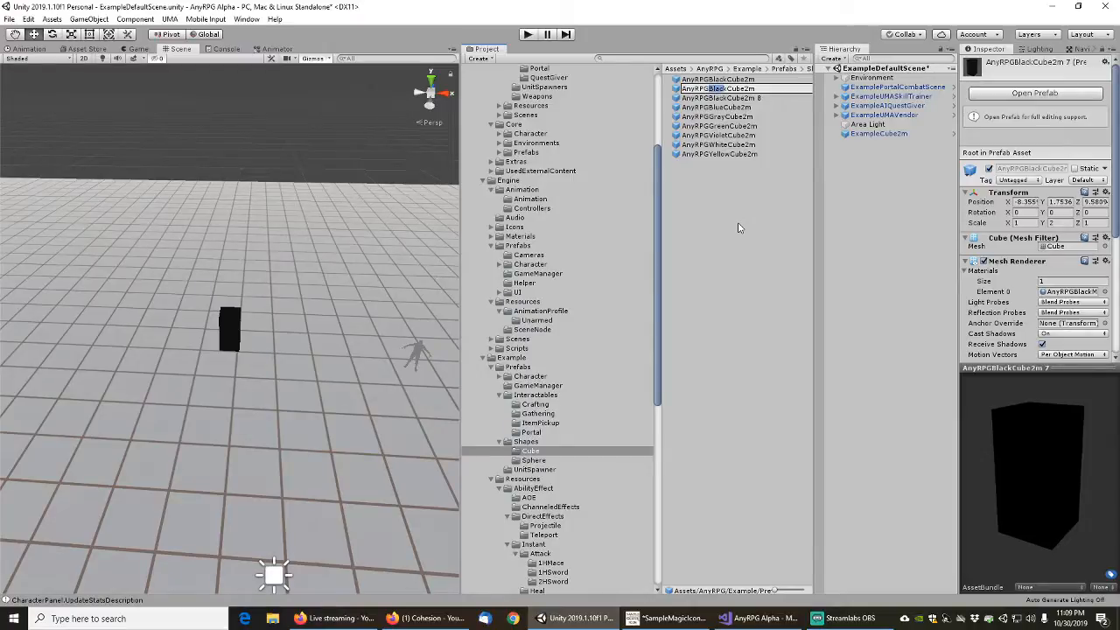
text(Brown)
click(1104, 292)
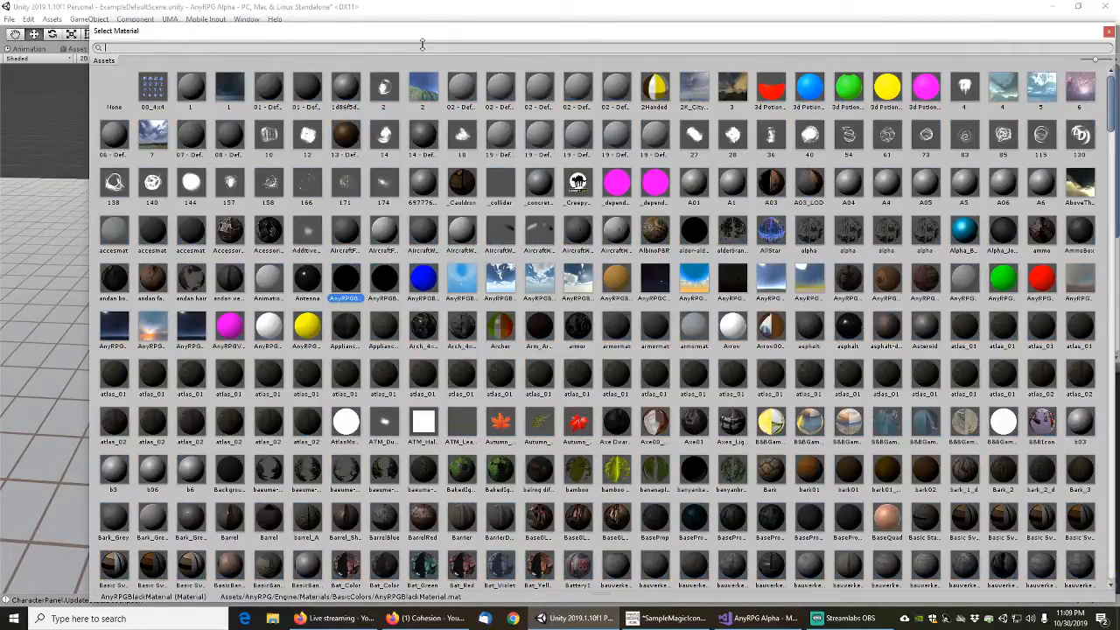
text(anyrpgbrown)
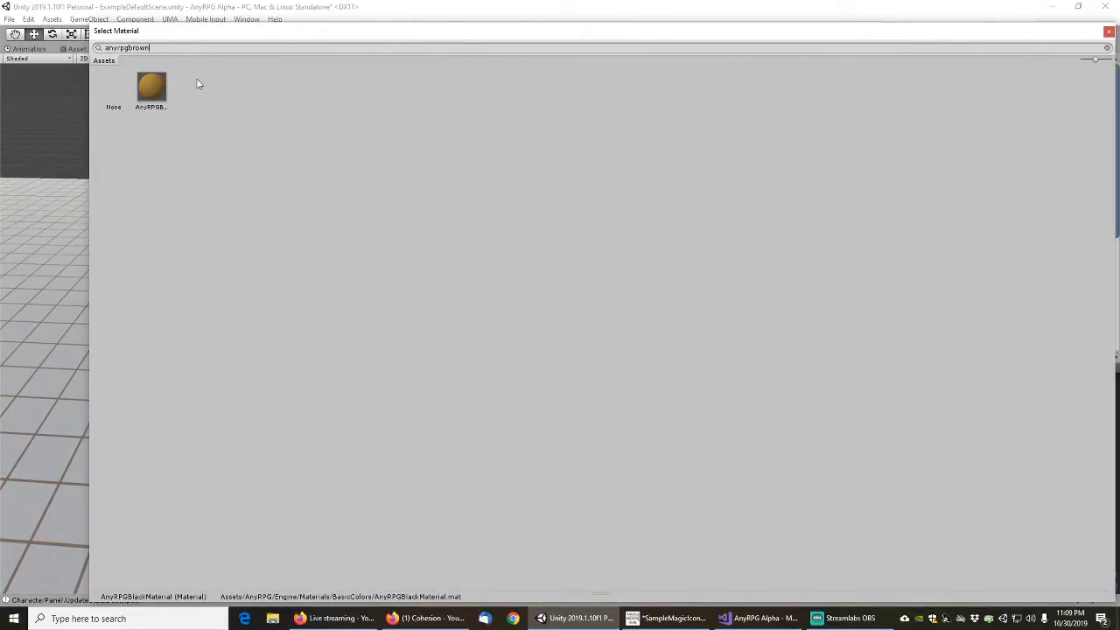
double_click(151, 87)
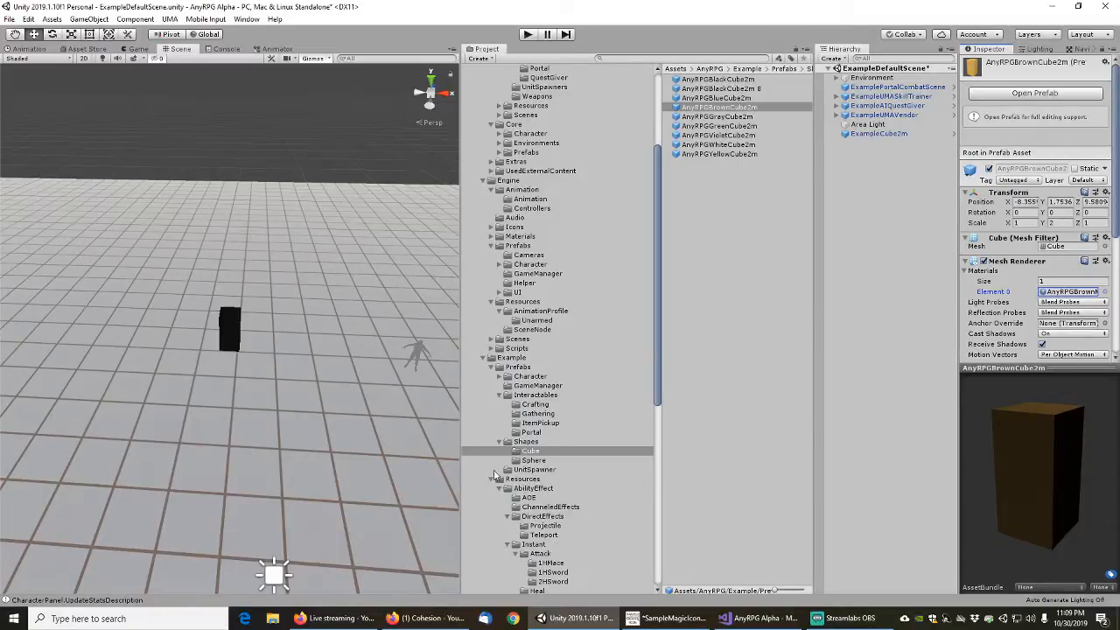
Check the sphere prefabs for the remaining colour and rename the AnyRPGBlackCube2m 8 prefab as AnyRPGRedCube2m
click(538, 462)
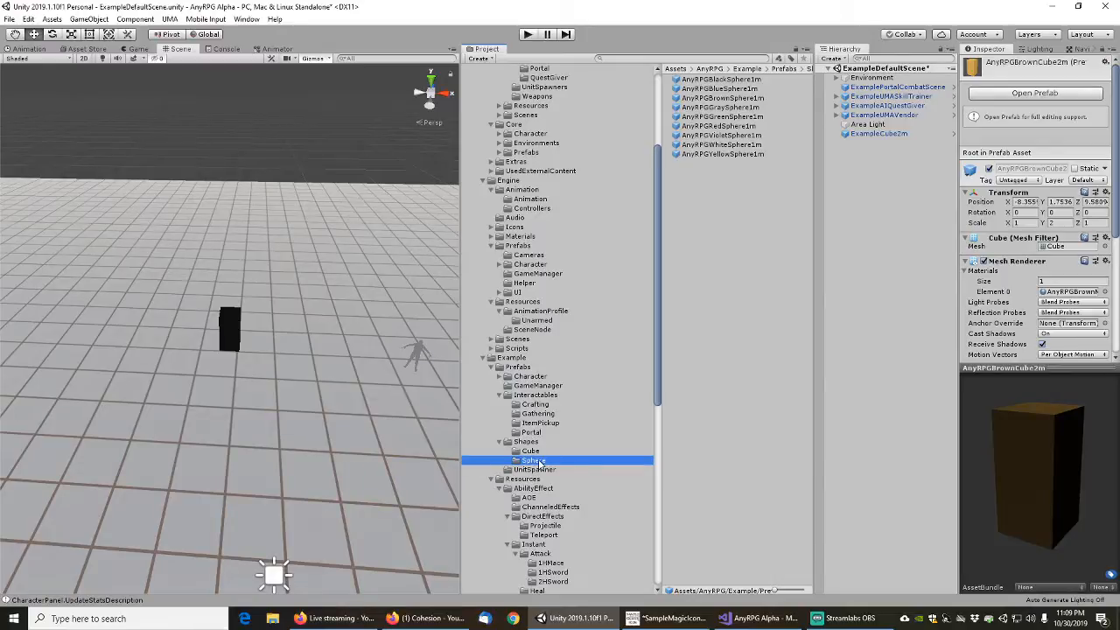
click(530, 450)
click(738, 90)
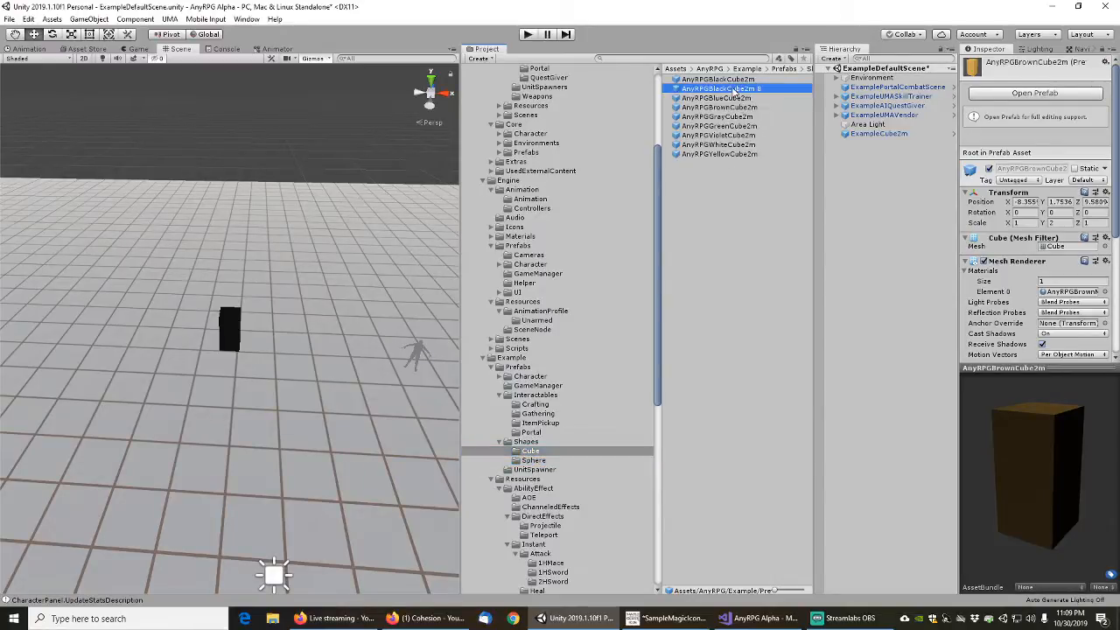
click(738, 90)
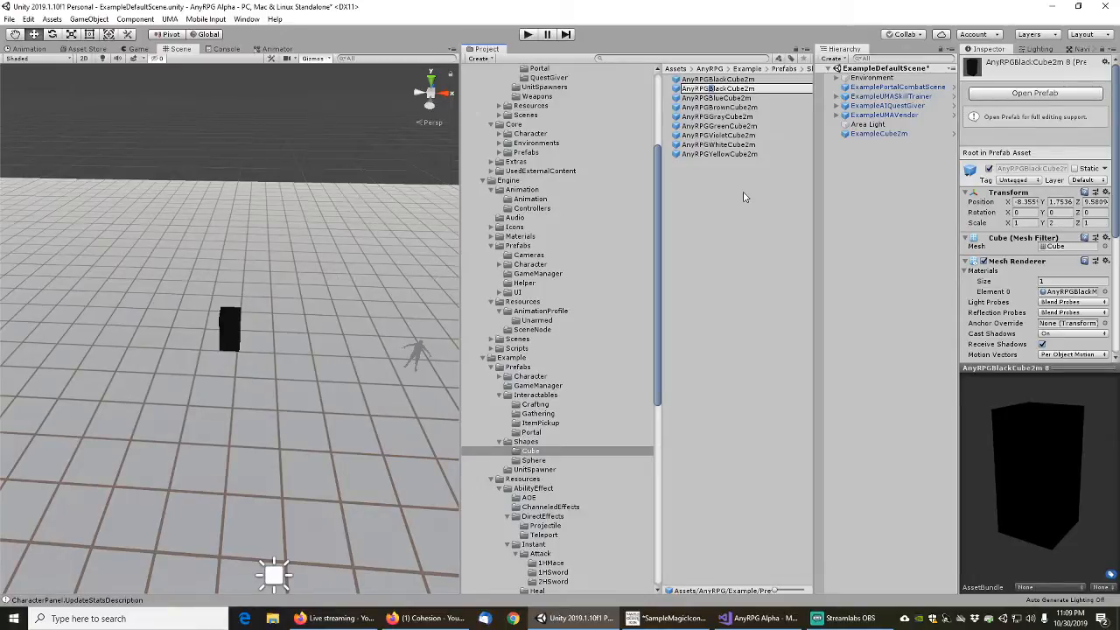
text(Red)
key(Return)
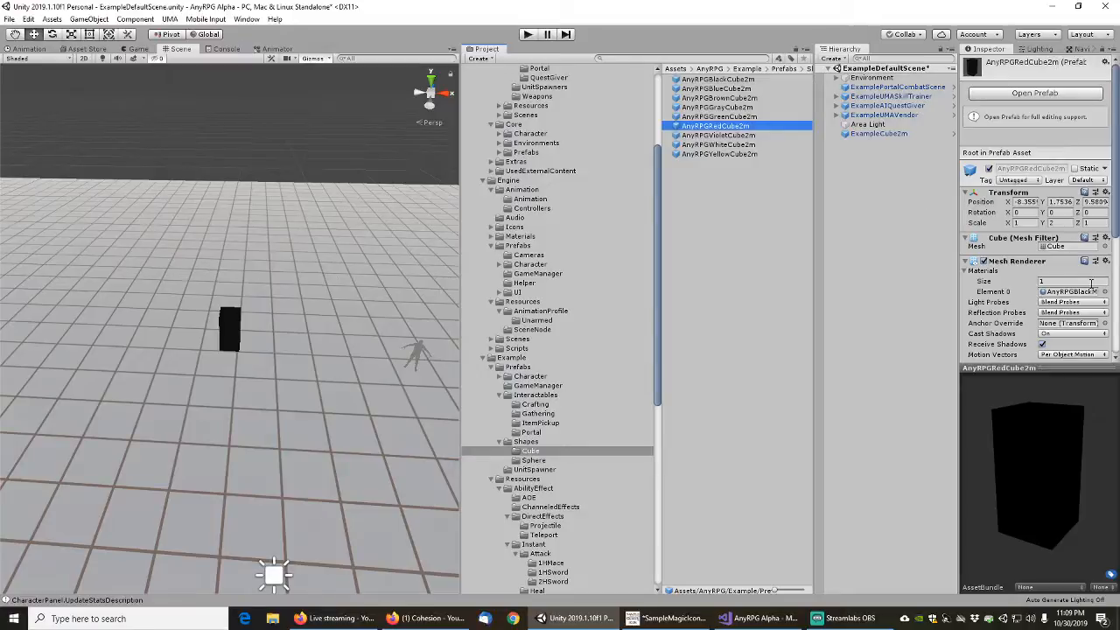
Assign the red AnyRPG material to the AnyRPGRedCube2m prefab's mesh renderer
click(1106, 291)
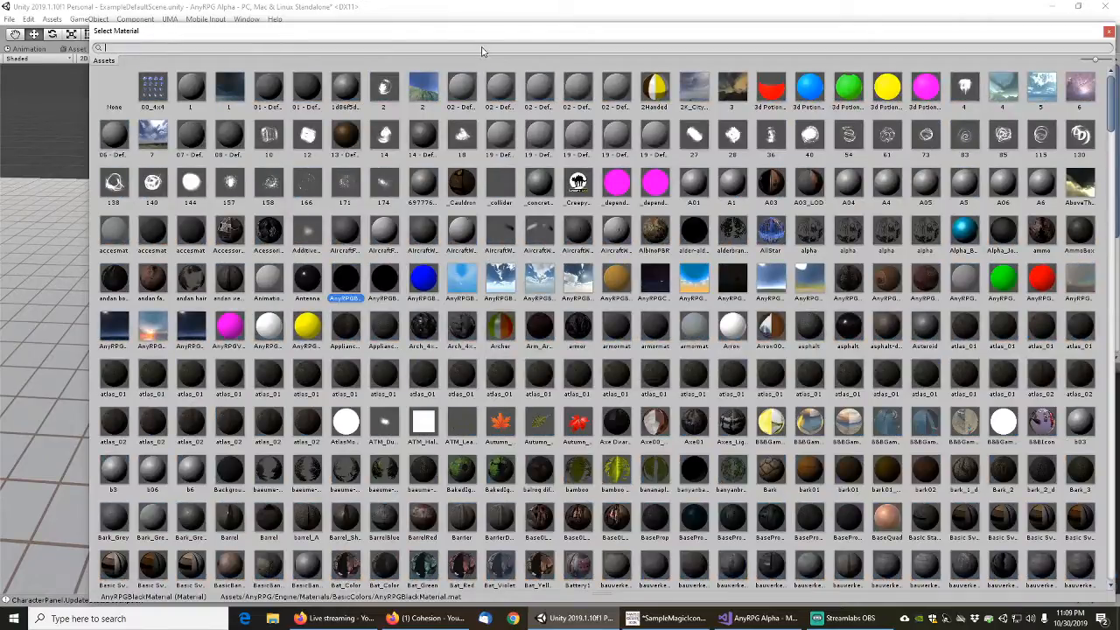
text(anyrpgred)
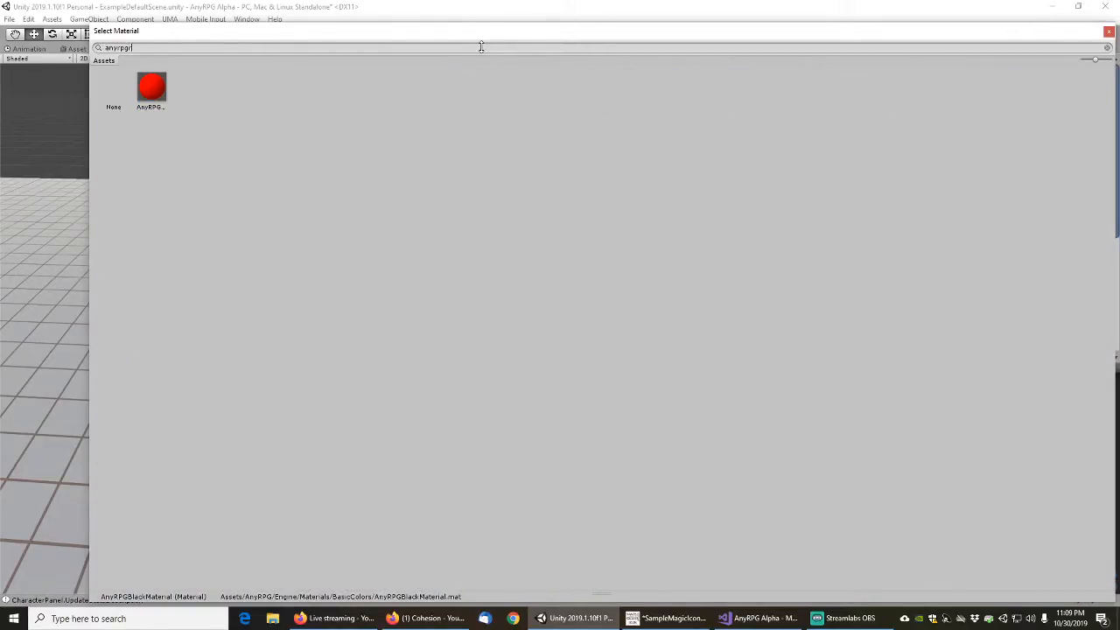
click(158, 87)
double_click(158, 87)
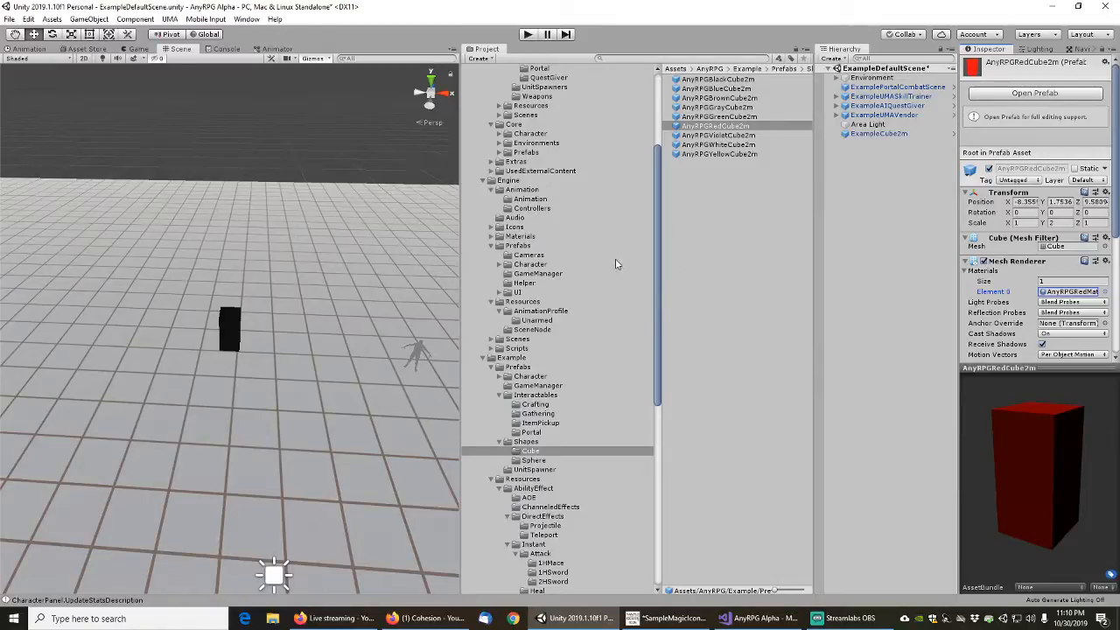
Delete the ExampleCube2m object from the ExampleDefaultScene scene
click(540, 397)
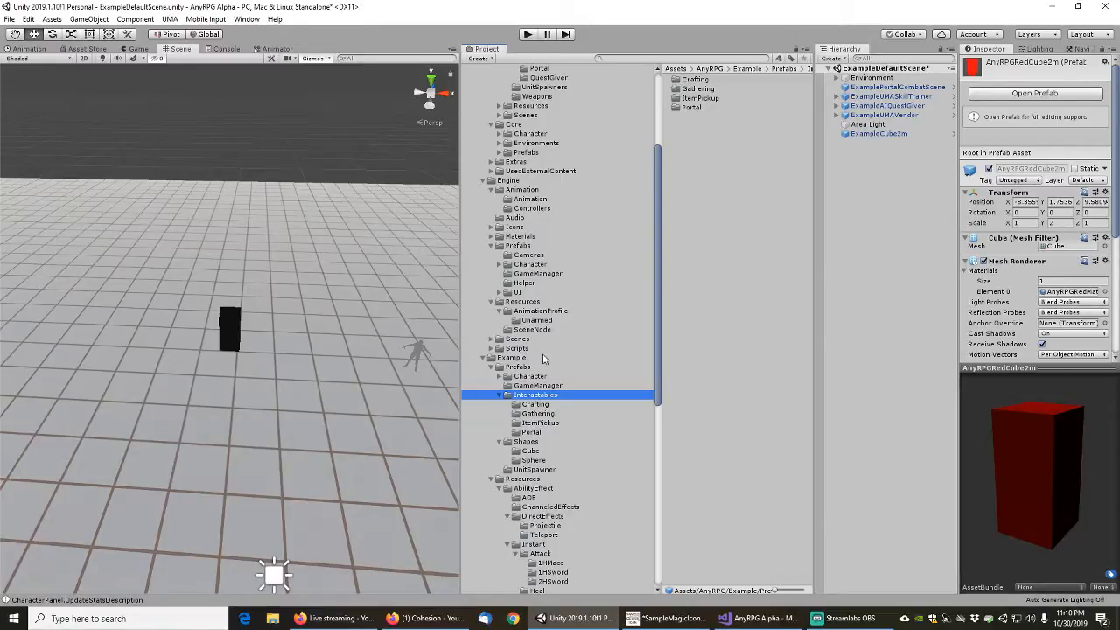
click(872, 136)
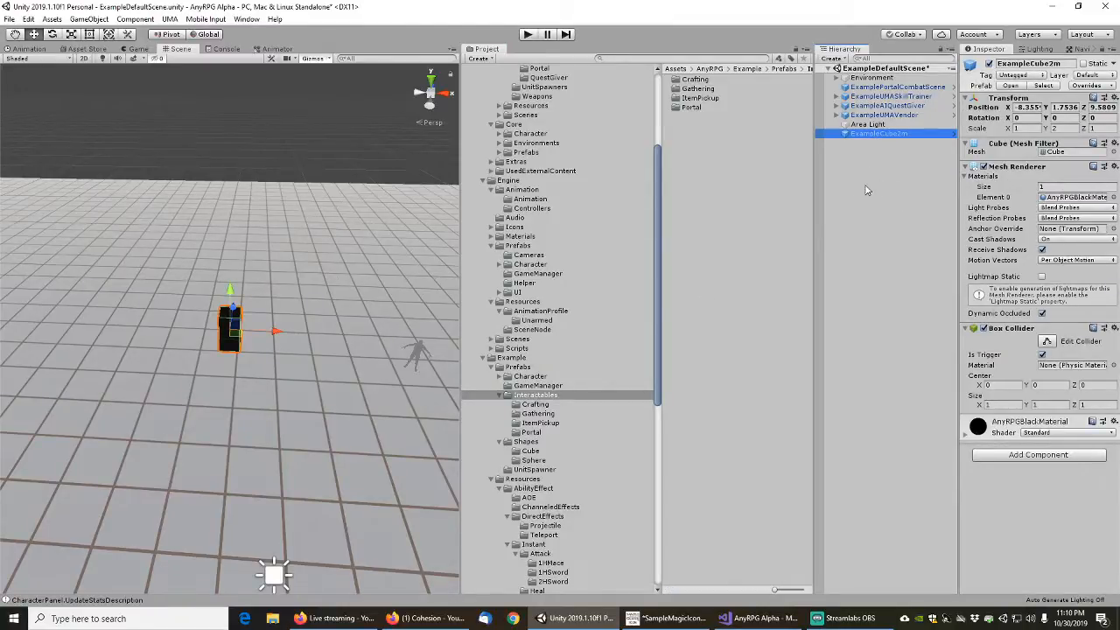
key(Delete)
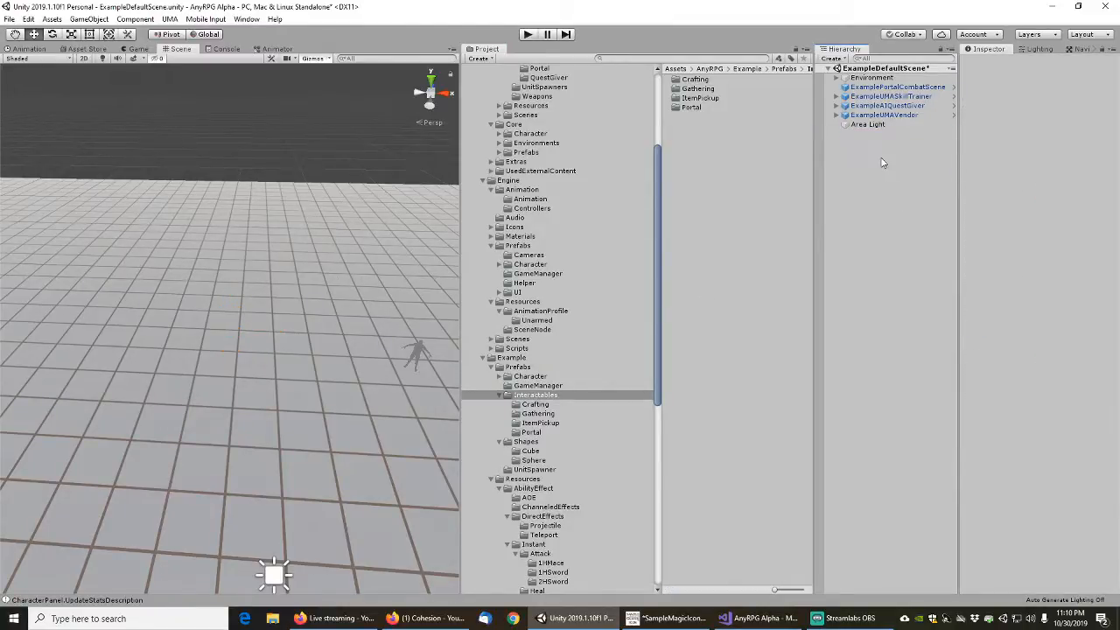
Select the source prefab of the ExamplePortalCombatScene object and set its Interactable Name to "Teleport Example Combat Scene"
click(884, 88)
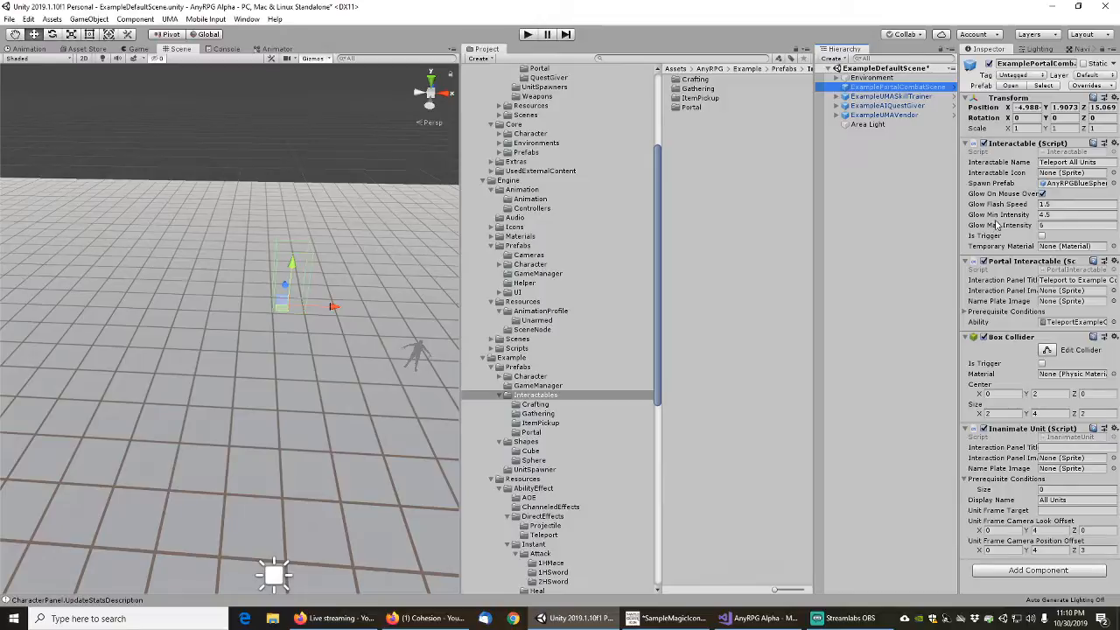
click(1043, 86)
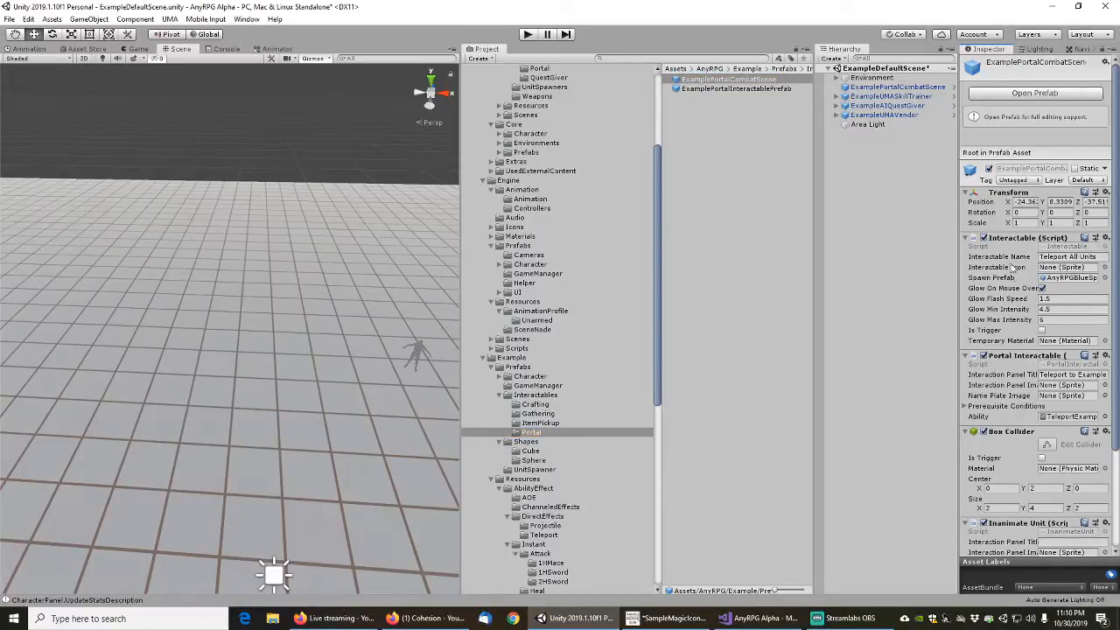
click(994, 256)
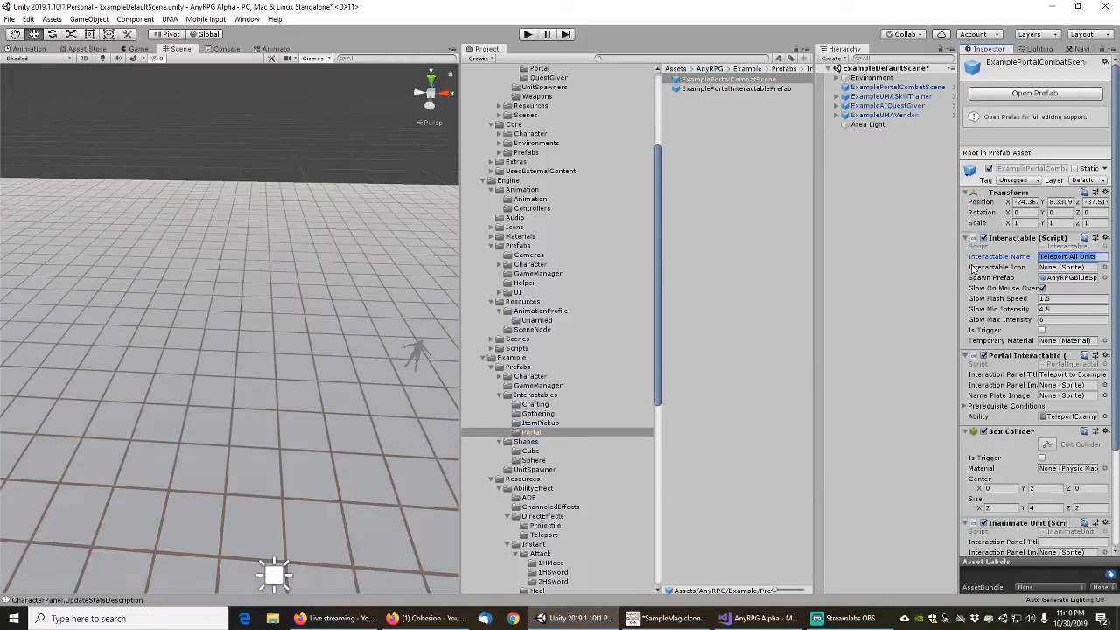
key(End)
text(E)
text(xample Combat Scene)
click(972, 268)
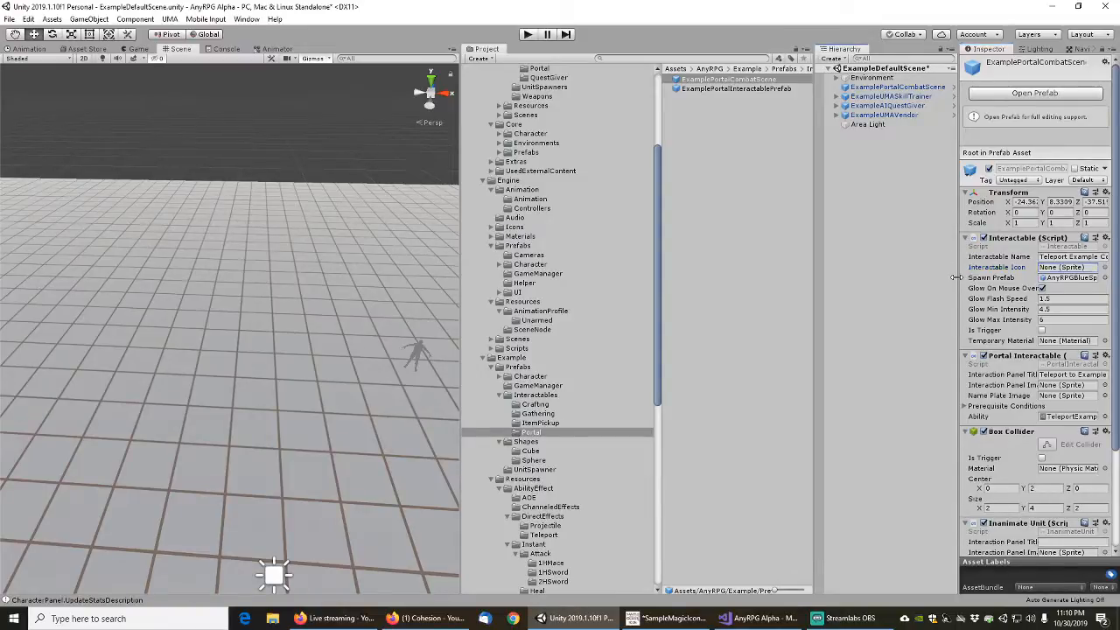
Assign AnyRPGRedCube2m as the spawn prefab of the ExamplePortalCombatScene prefab and save the scene
drag(959, 280, 912, 280)
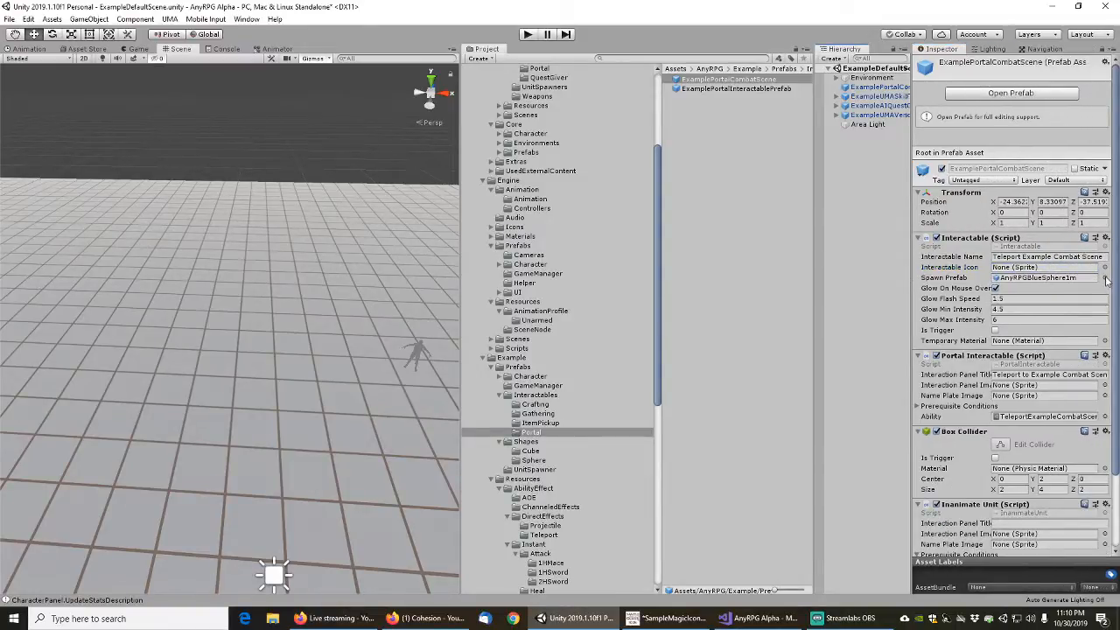
click(1104, 278)
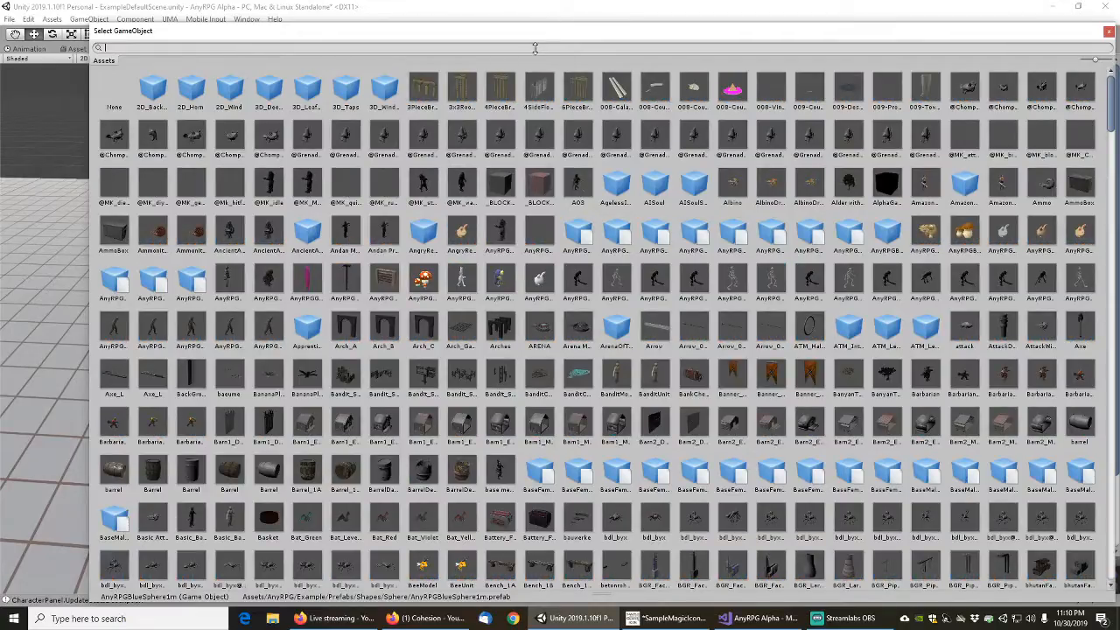
text(redcub)
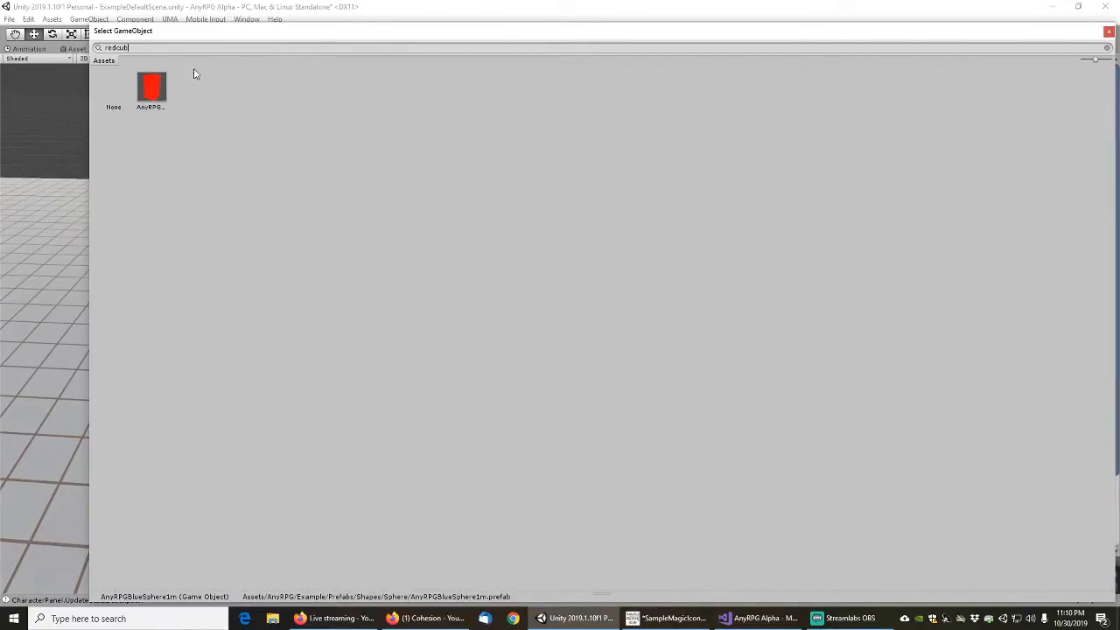
double_click(152, 87)
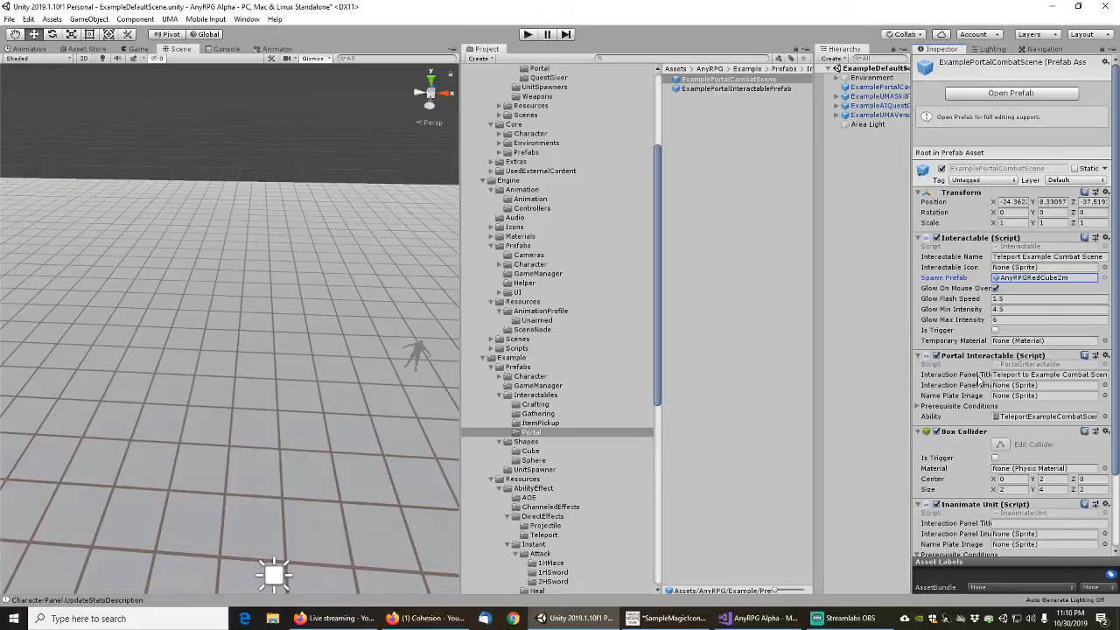
scroll(977, 402, down, 3)
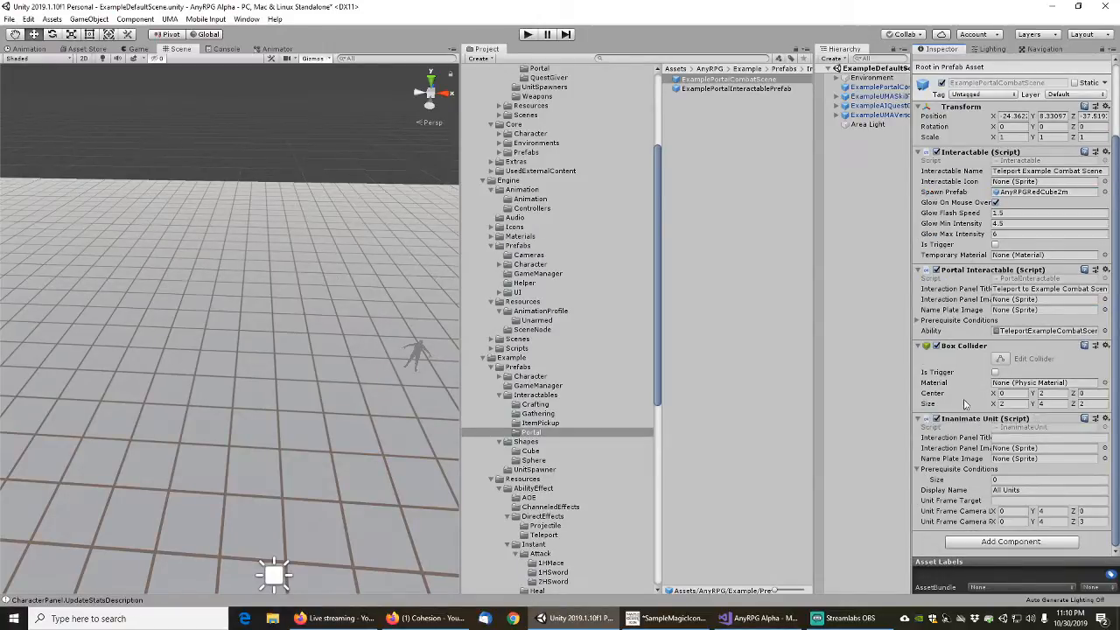
scroll(965, 398, up, 3)
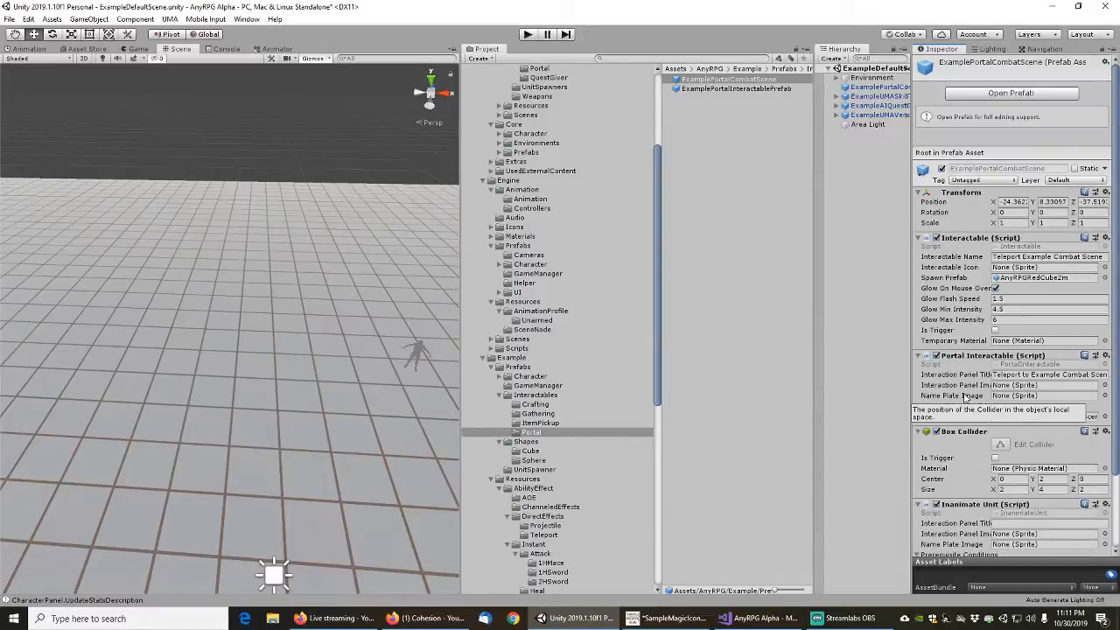
click(9, 18)
click(26, 58)
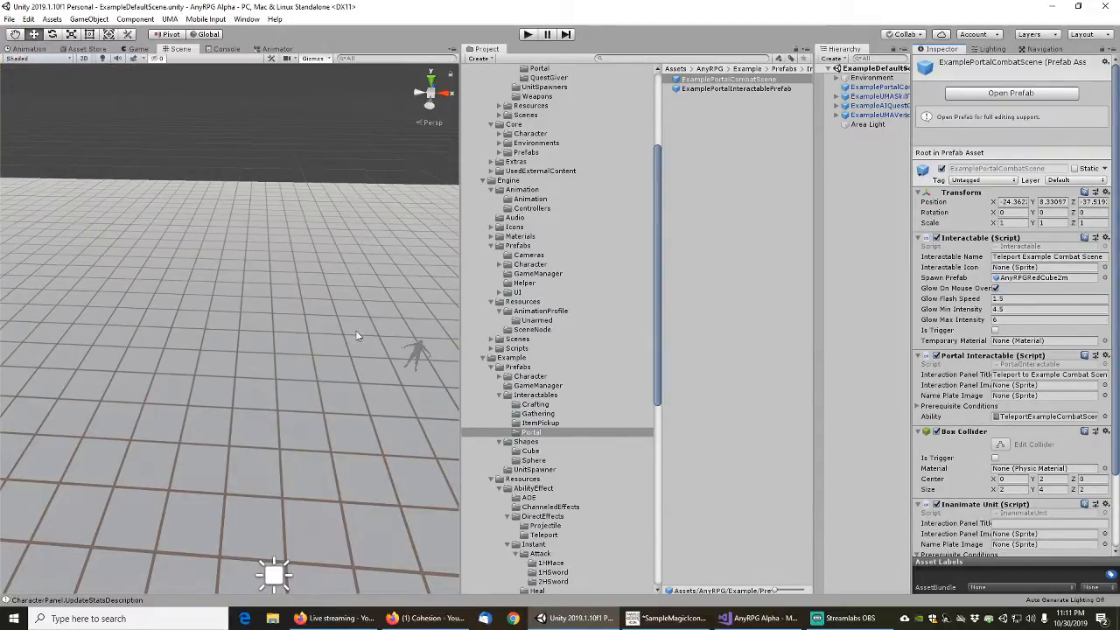
Place an ExamplePortalCombatScene instance in the scene and set its box collider's centre Y to 1 and size to 1, 2, 1
drag(732, 81, 233, 378)
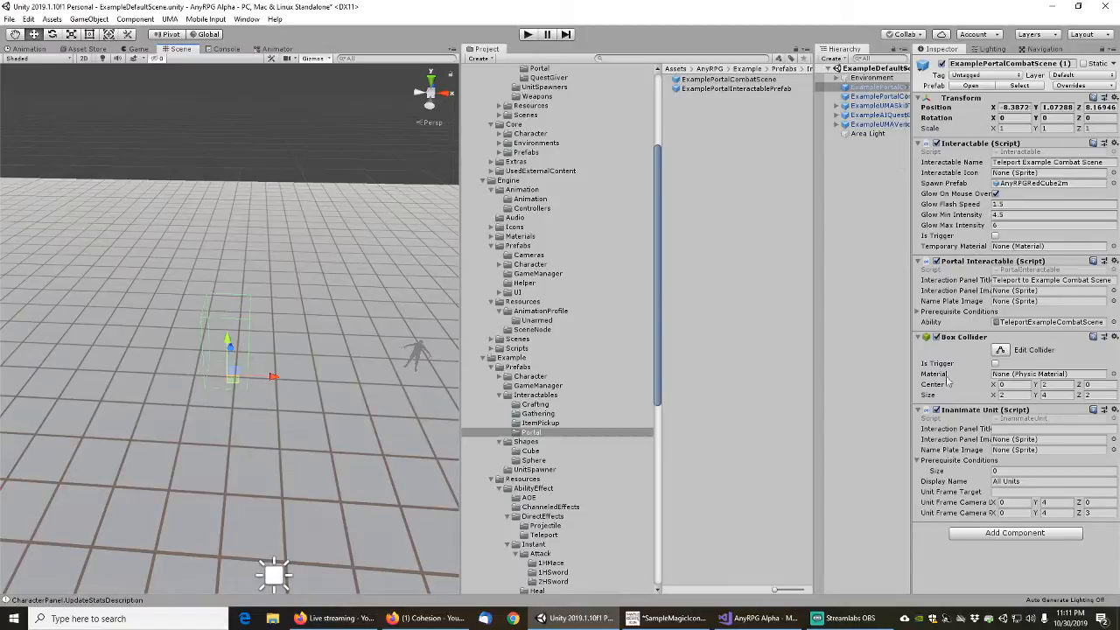
click(1057, 386)
text(1)
key(Tab)
key(Tab)
key(Tab)
text(2)
key(Tab)
text(1)
key(shift+Tab)
key(shift+Tab)
text(1)
key(Tab)
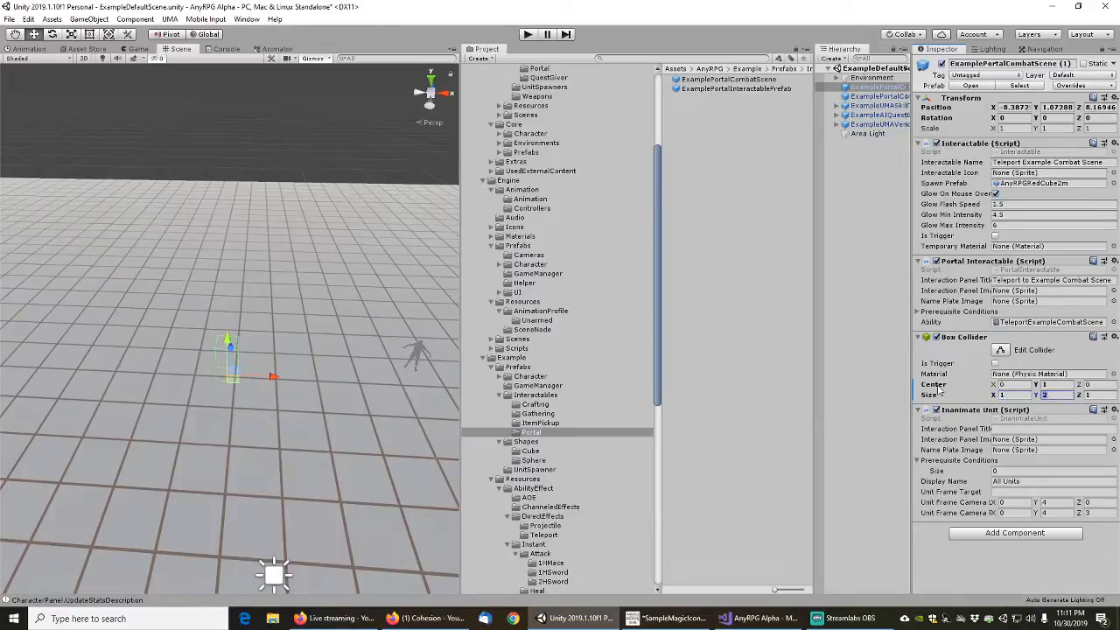
Apply the instance's box collider centre and size overrides to the ExamplePortalCombatScene prefab
right_click(941, 391)
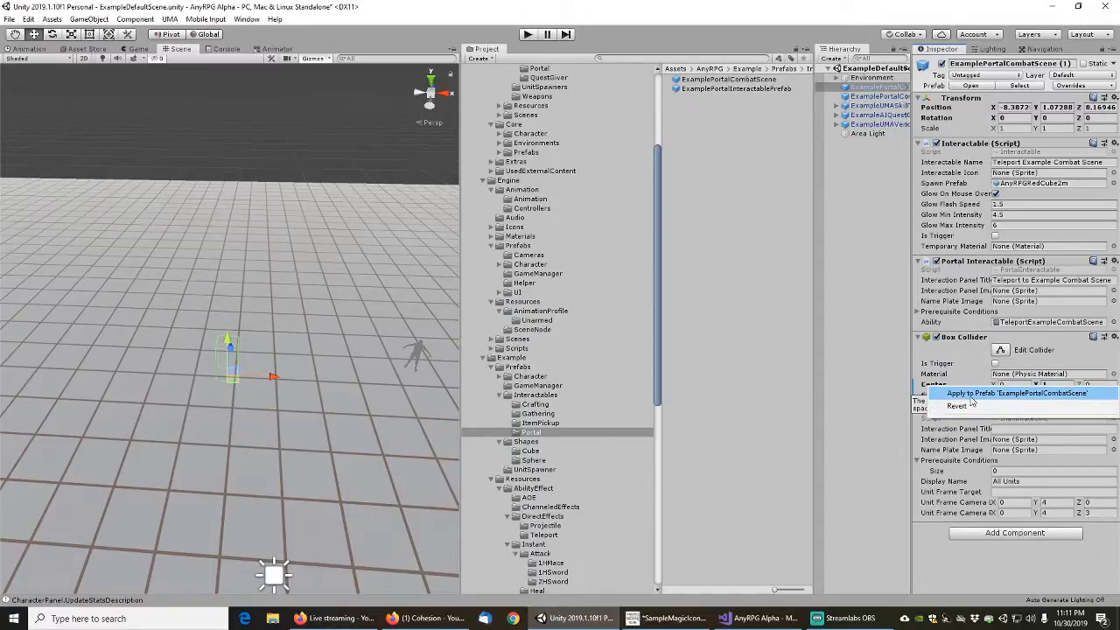
click(971, 399)
right_click(932, 399)
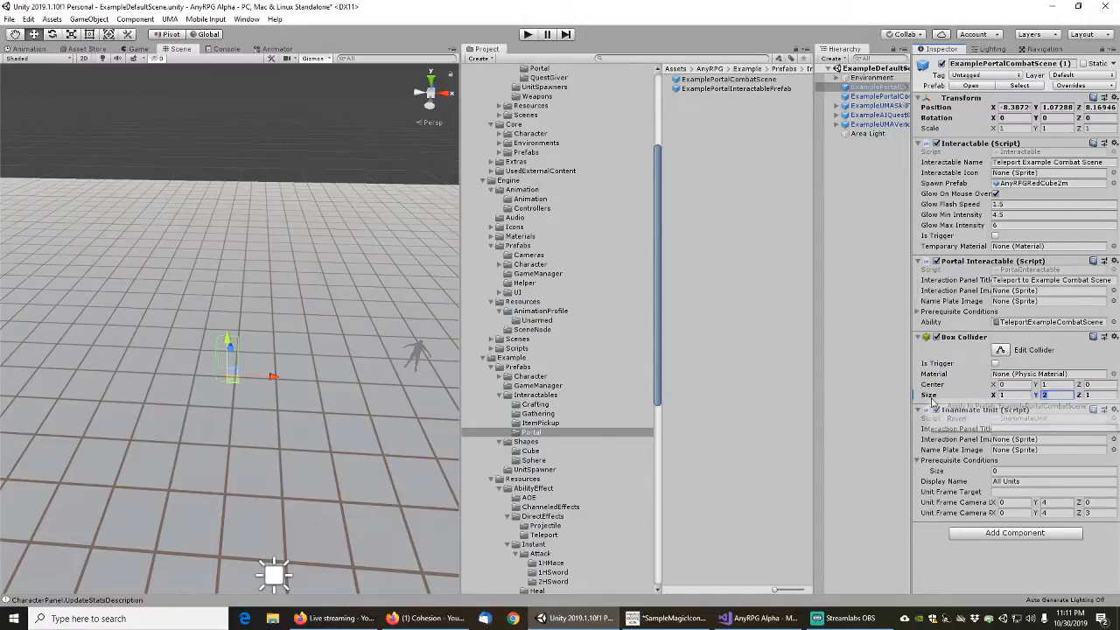
click(971, 407)
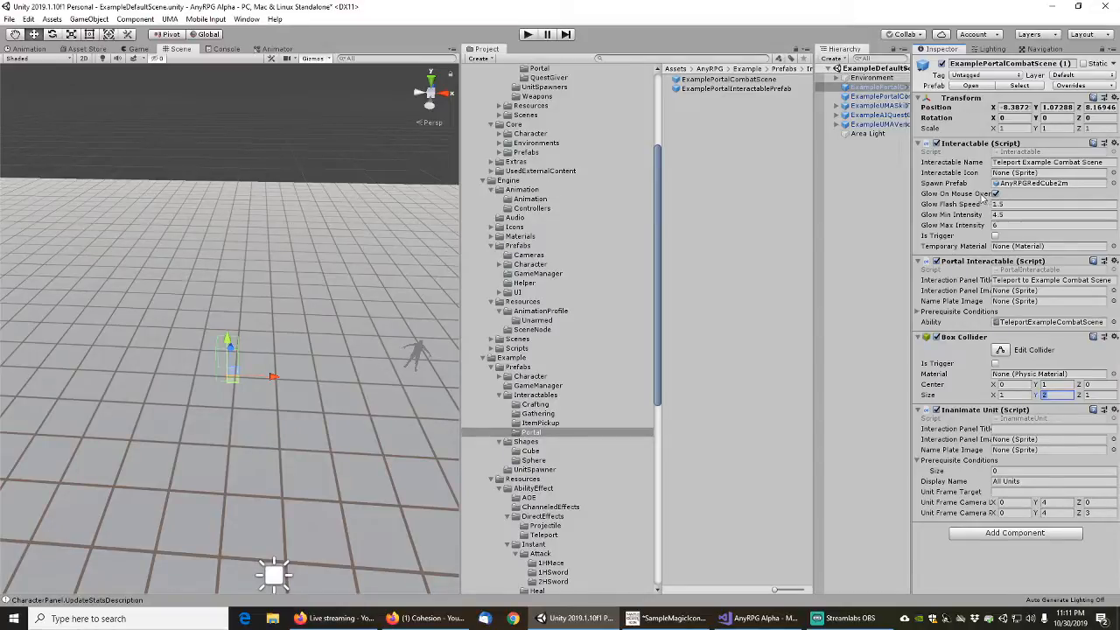
Duplicate the ExamplePortalCombatScene prefab and name the copy ExamplePortalDefaultScene
click(917, 165)
drag(813, 179, 790, 181)
click(731, 79)
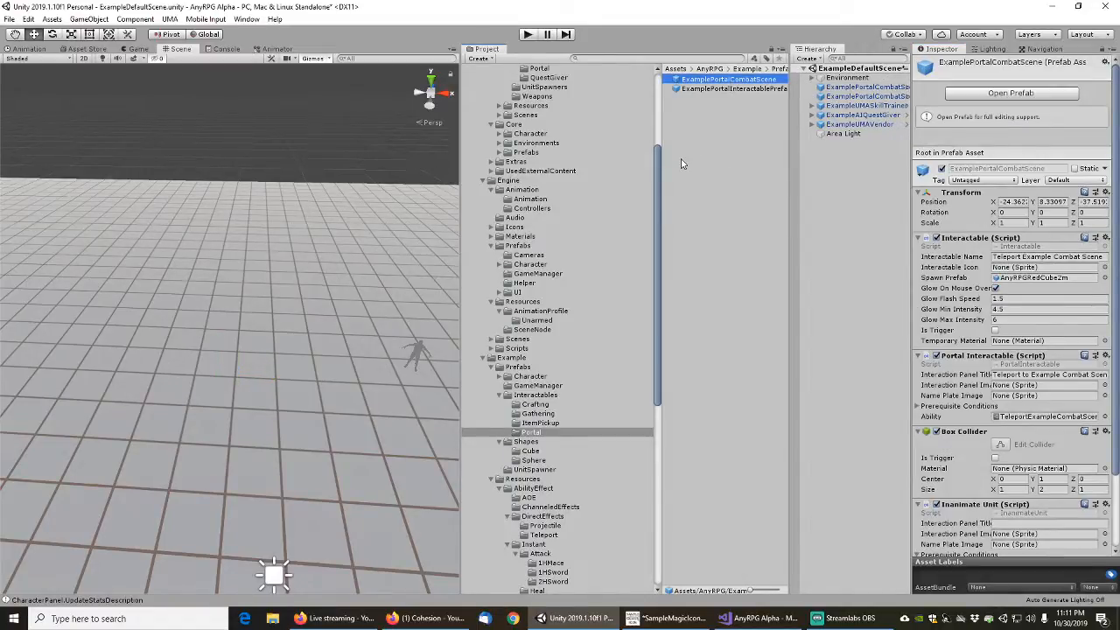
key(ctrl+d)
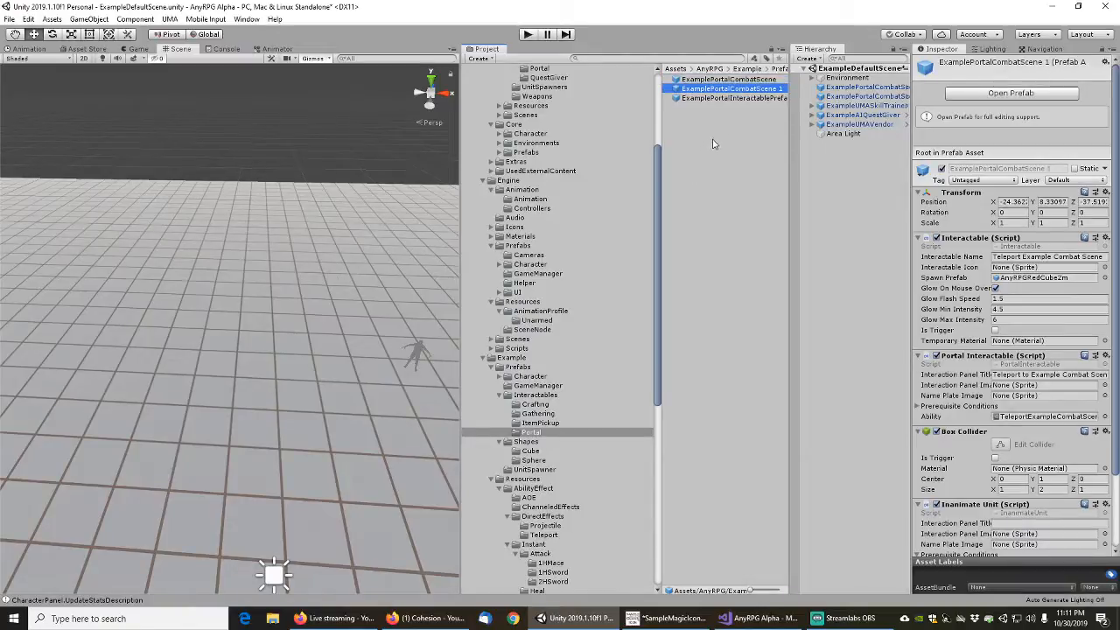
key(F2)
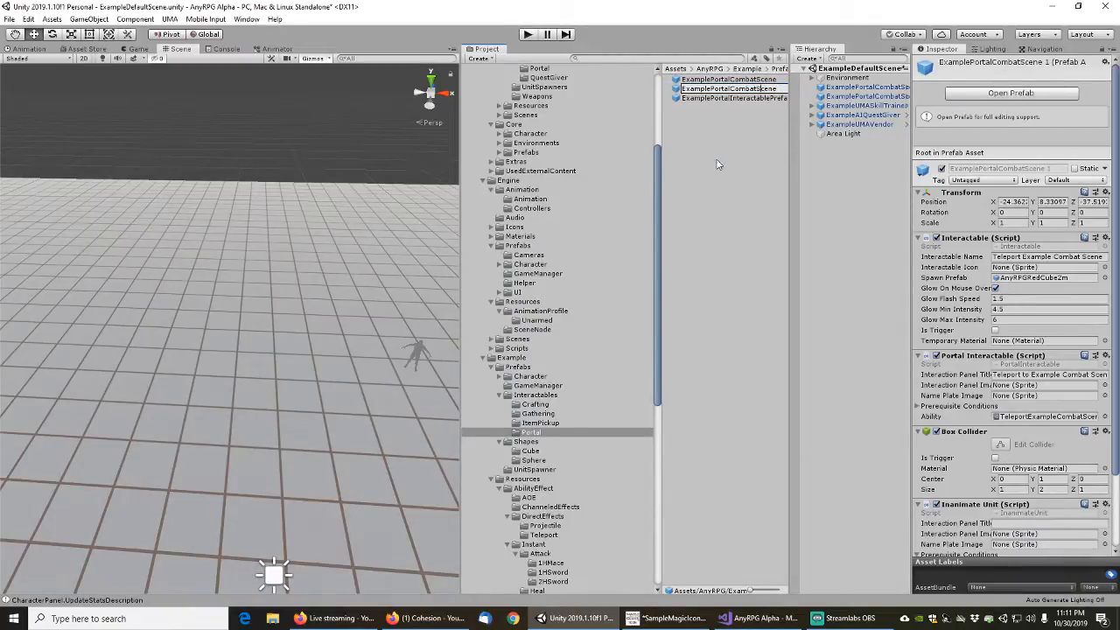
text(Defaul)
key(Return)
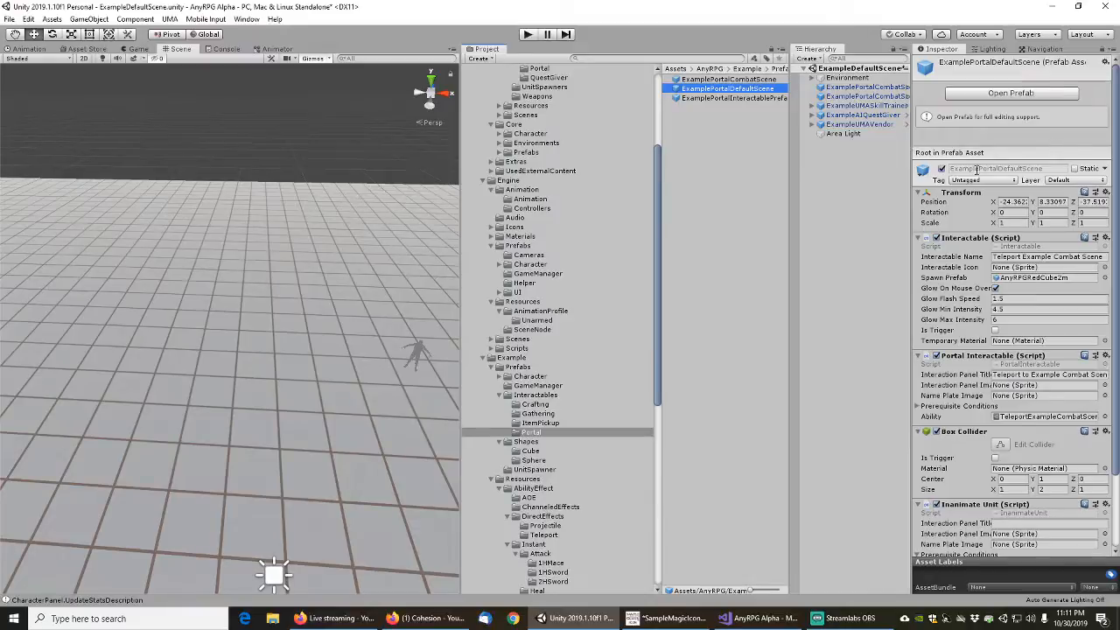
Assign AnyRPGWhiteCube2m as the spawn prefab of the ExamplePortalDefaultScene prefab
click(1103, 277)
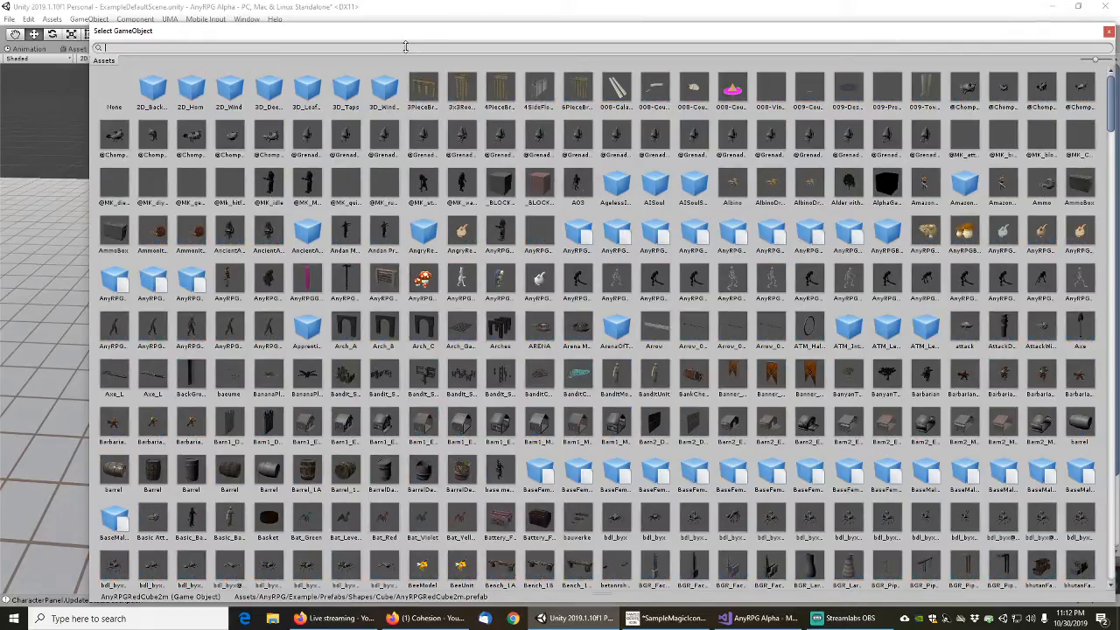
text(anyrpg)
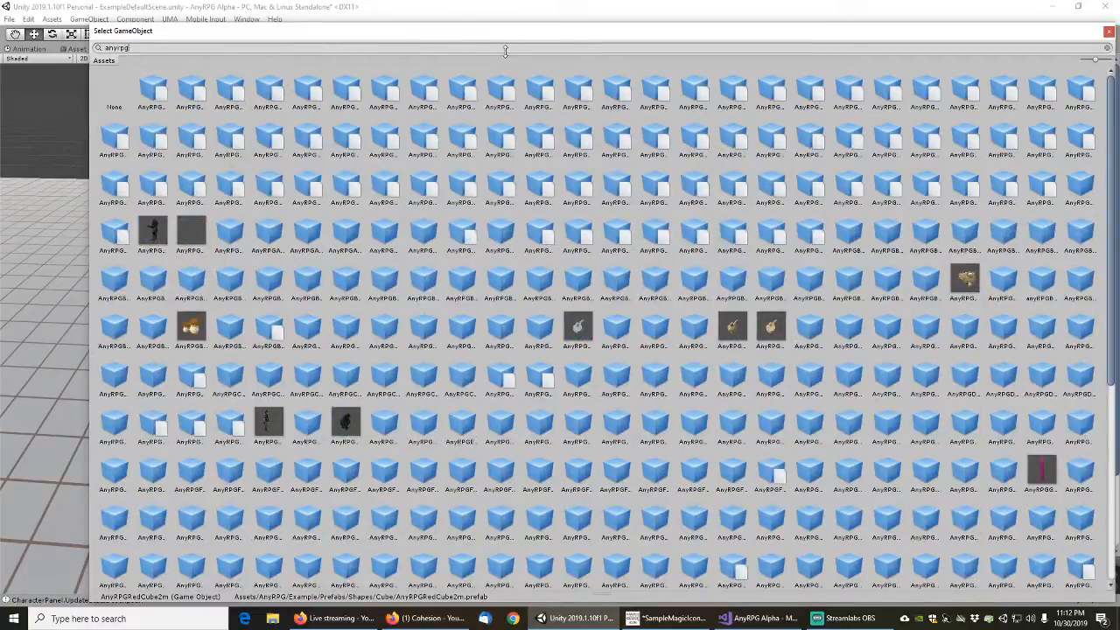
text(white)
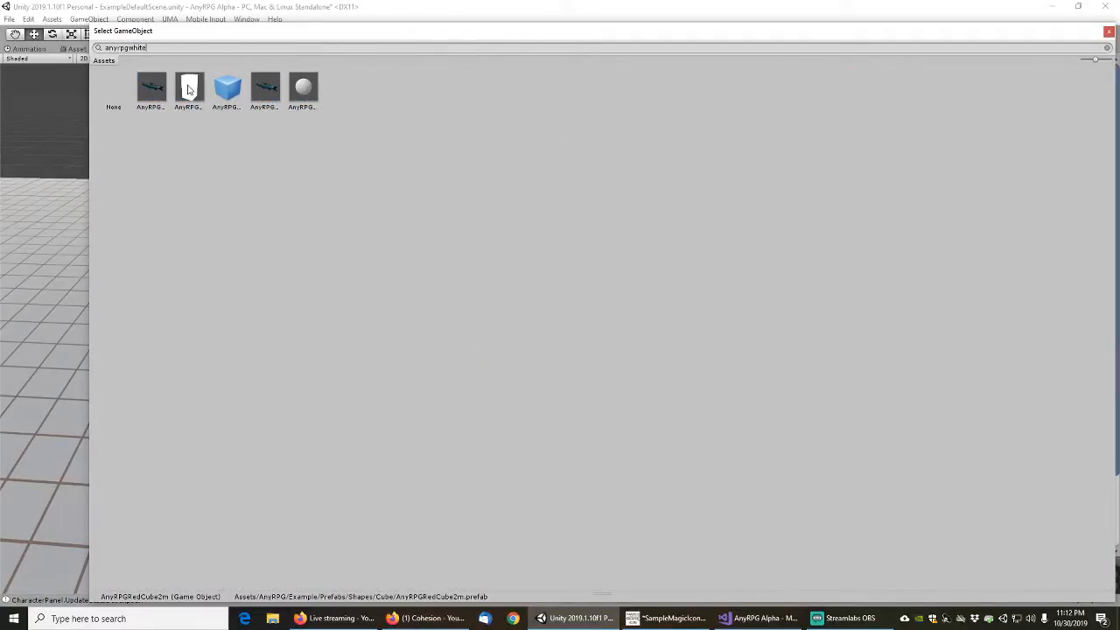
double_click(188, 90)
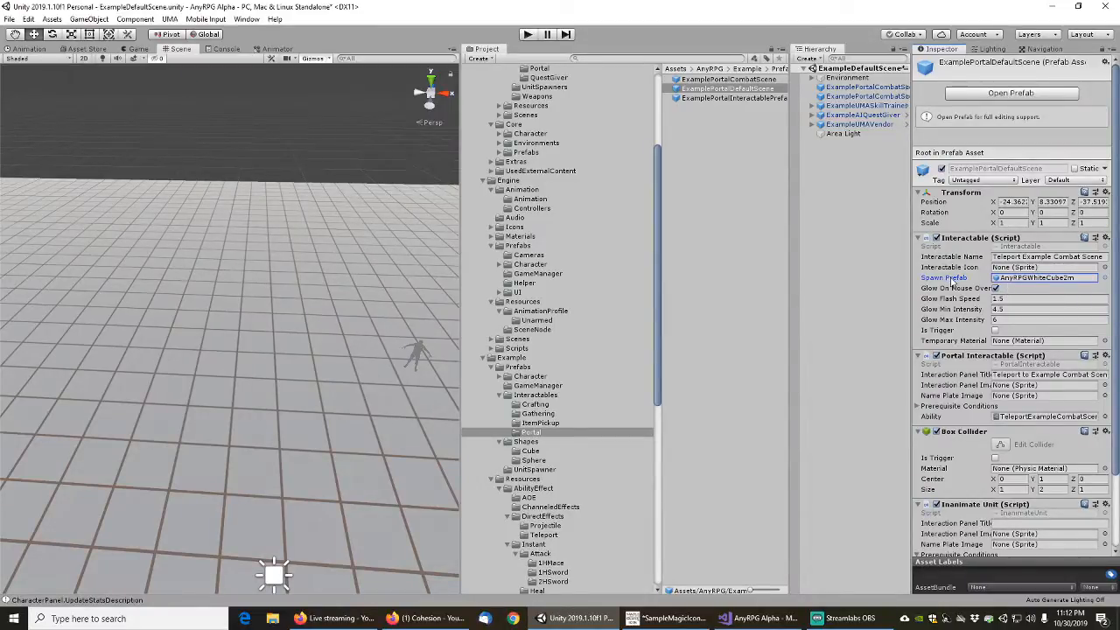
Set the portal's Interaction Panel Title to "Teleport to Example Default Scene" and its Interactable Name to "Teleport Example Default Scene"
click(1072, 374)
double_click(1072, 374)
text(D)
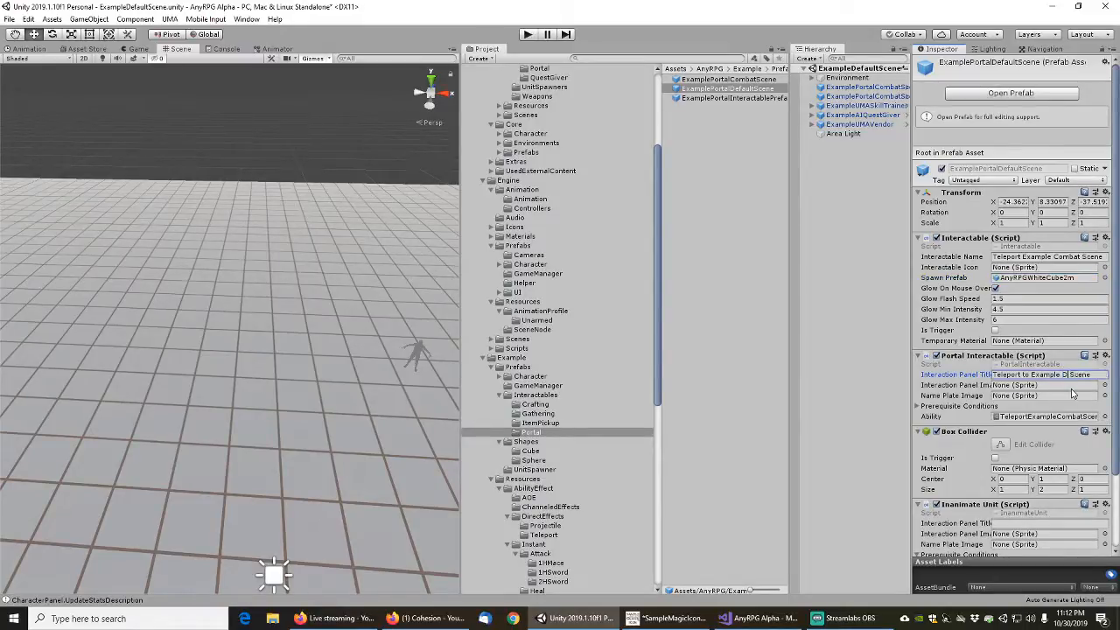
text(efault)
click(1069, 254)
double_click(1066, 256)
text(Defa)
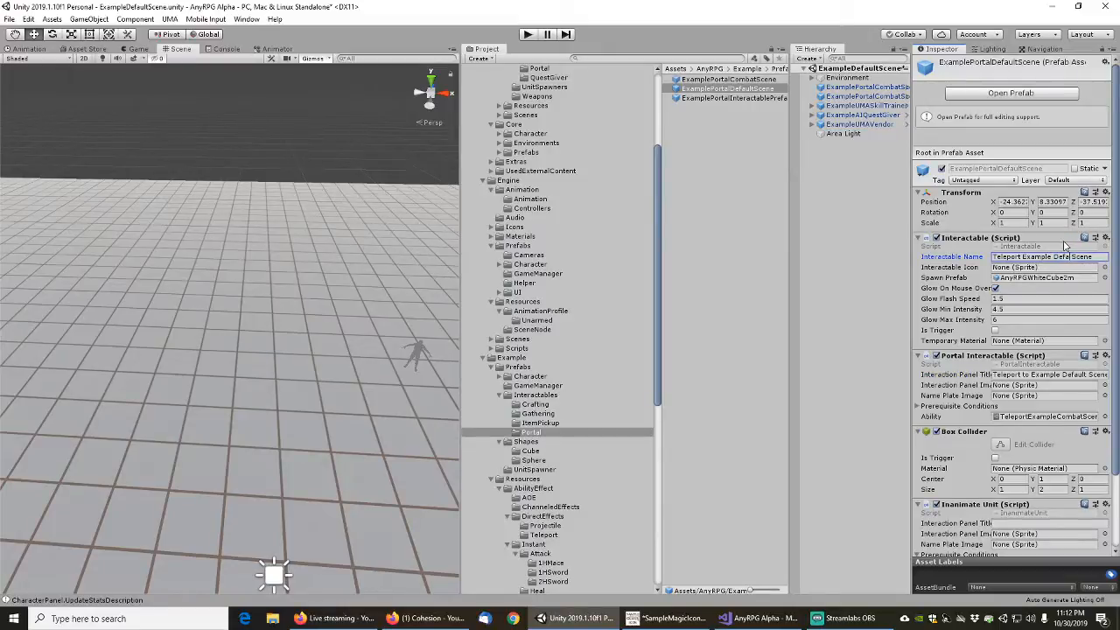
Assign the TeleportExampleDefaultScene ability to the ExamplePortalDefaultScene prefab and save the scene
click(1105, 416)
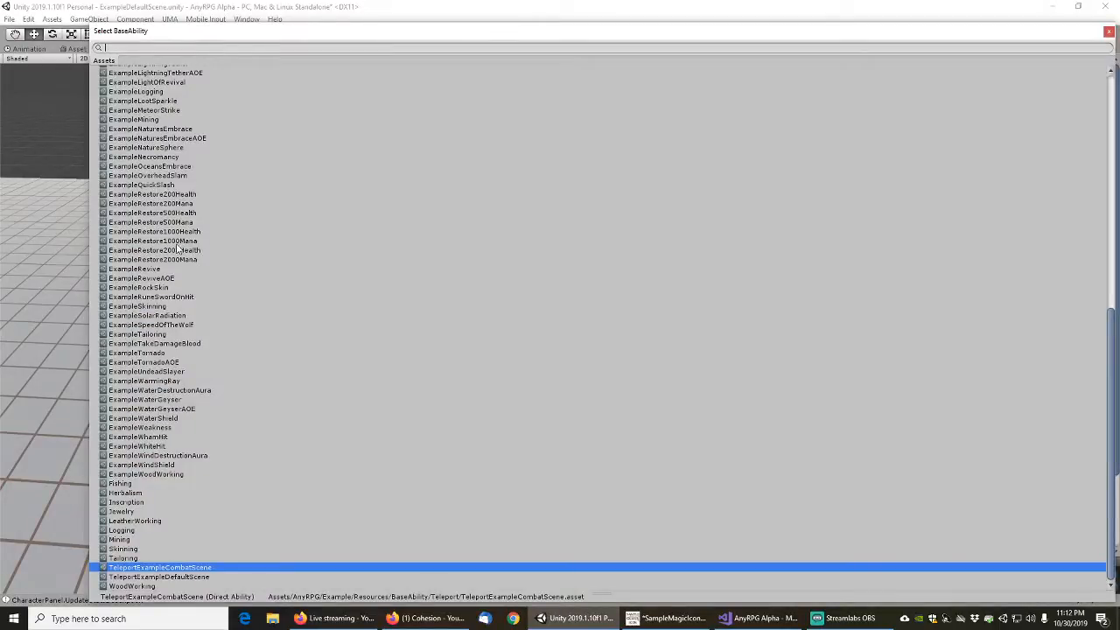
double_click(168, 577)
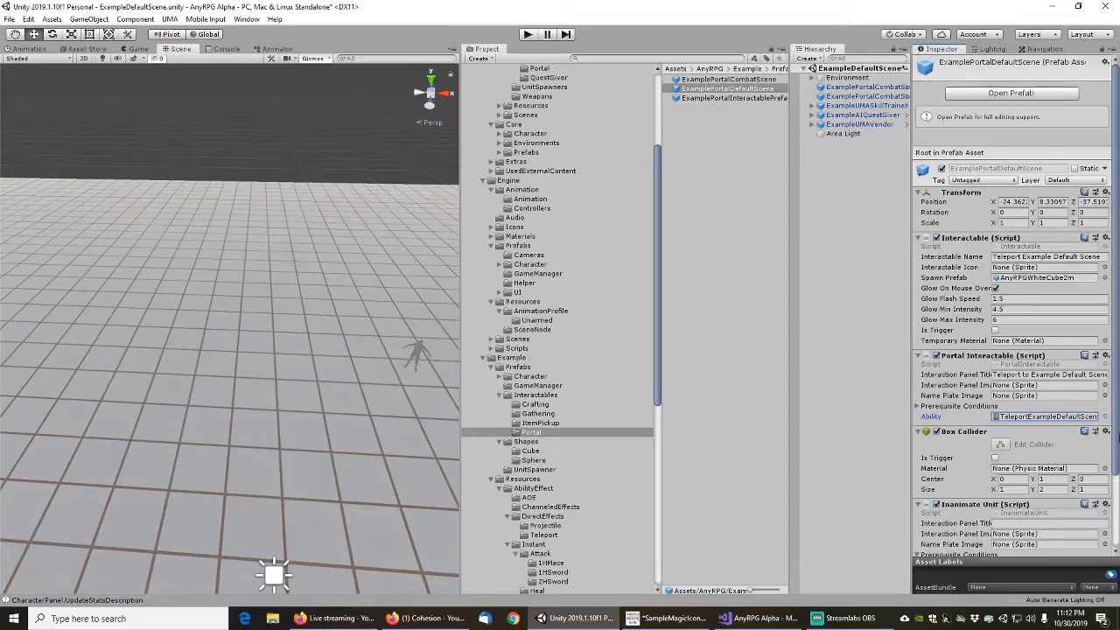
scroll(979, 462, down, 3)
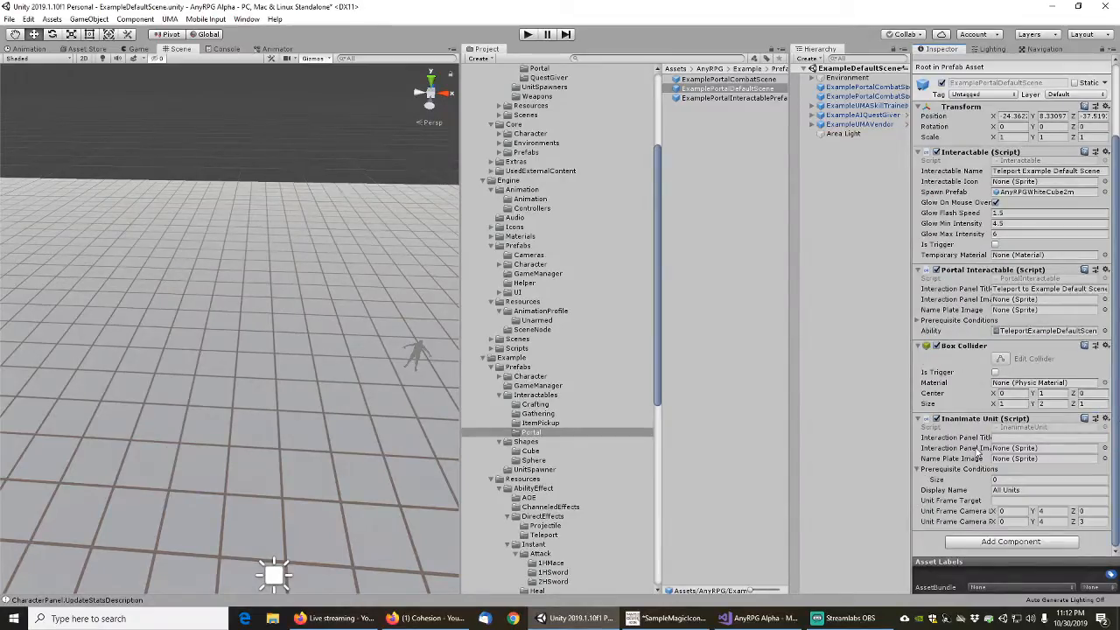
scroll(957, 409, up, 3)
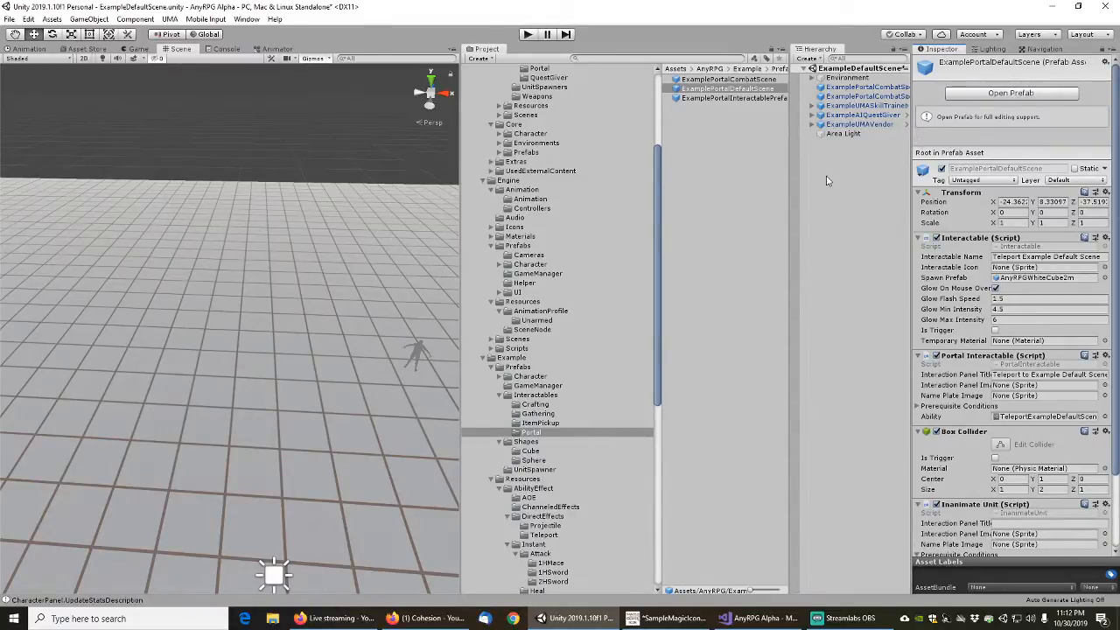
click(9, 18)
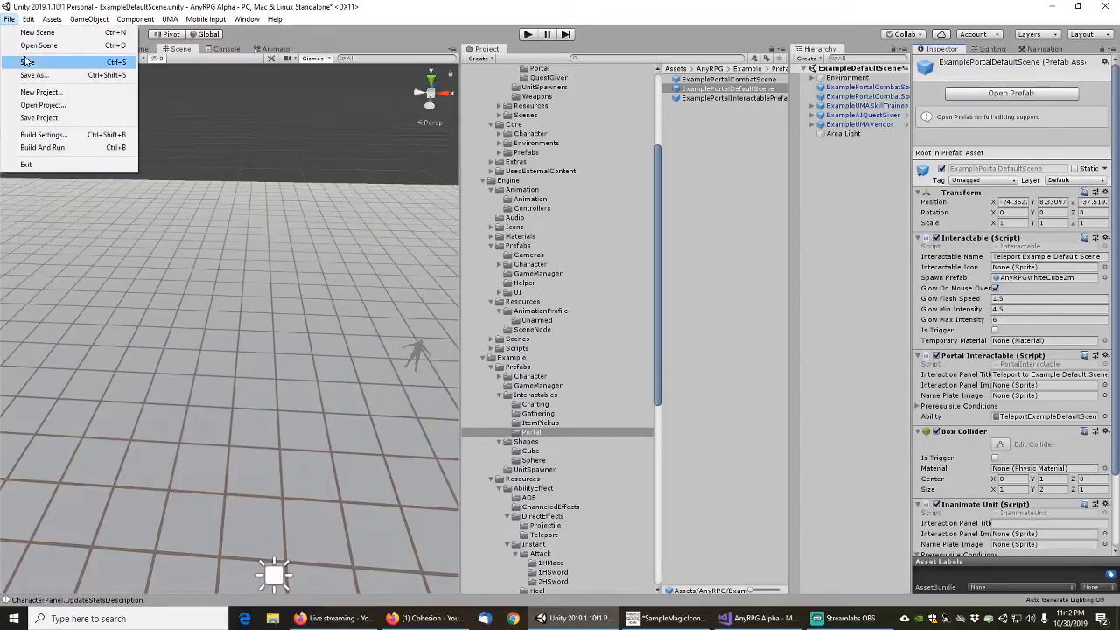
click(26, 59)
Search the project assets for the example combat scene and open the ExampleCombatScene scene
drag(790, 210, 752, 212)
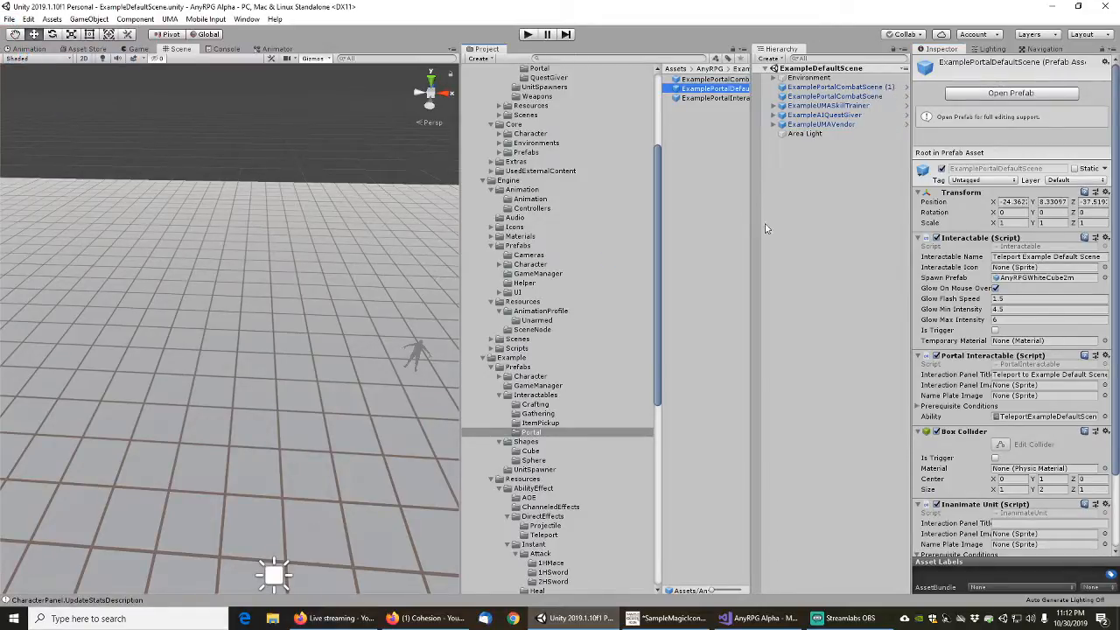
click(651, 56)
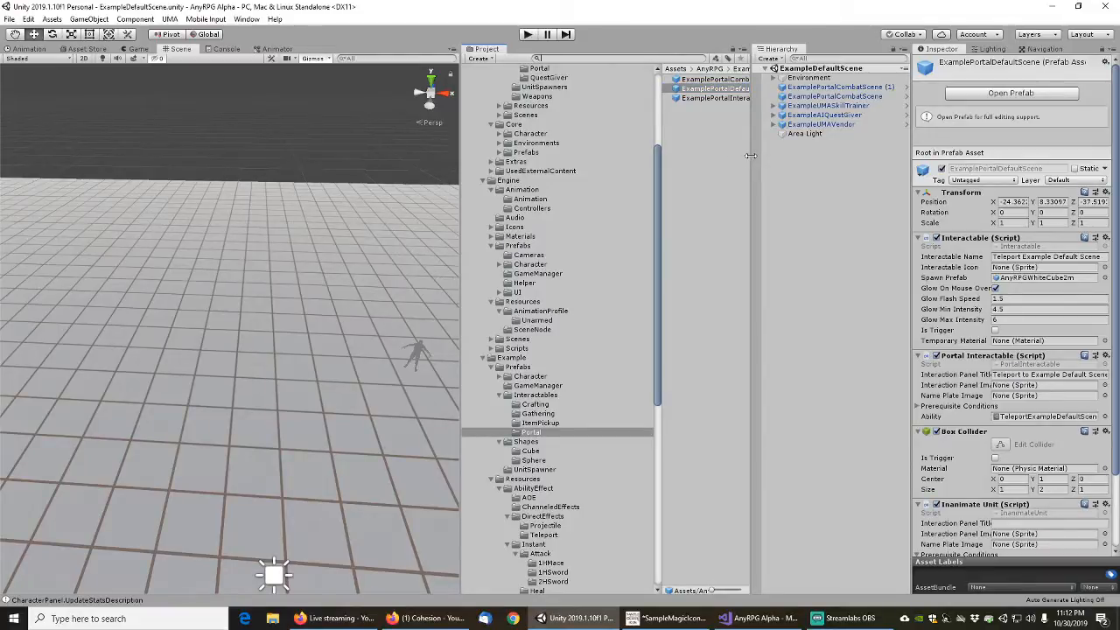
drag(751, 155, 777, 155)
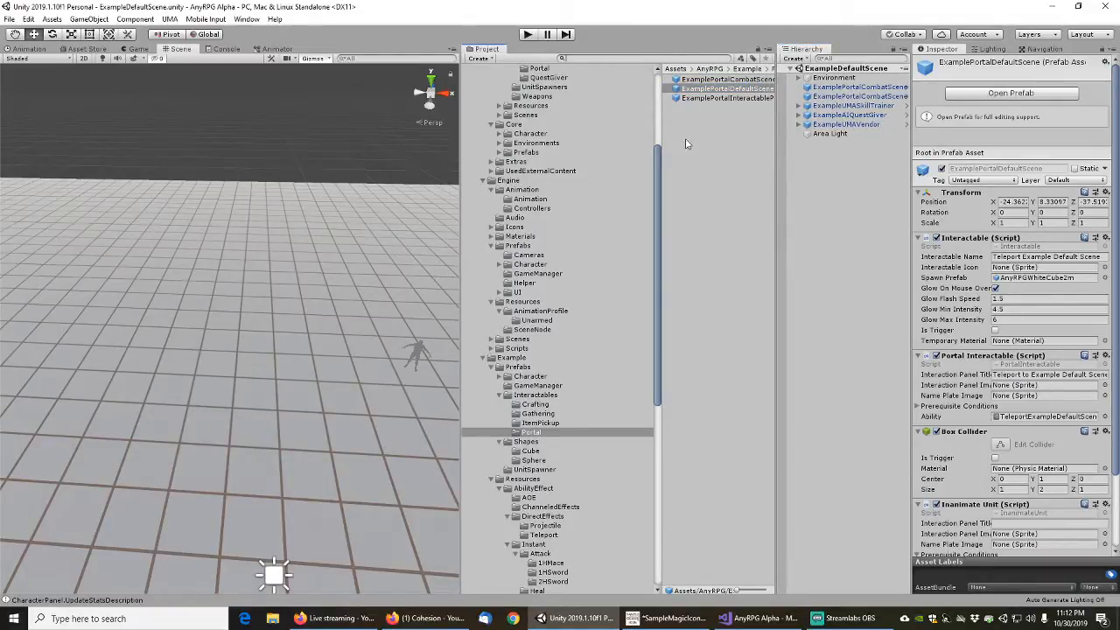
text(examplecombats)
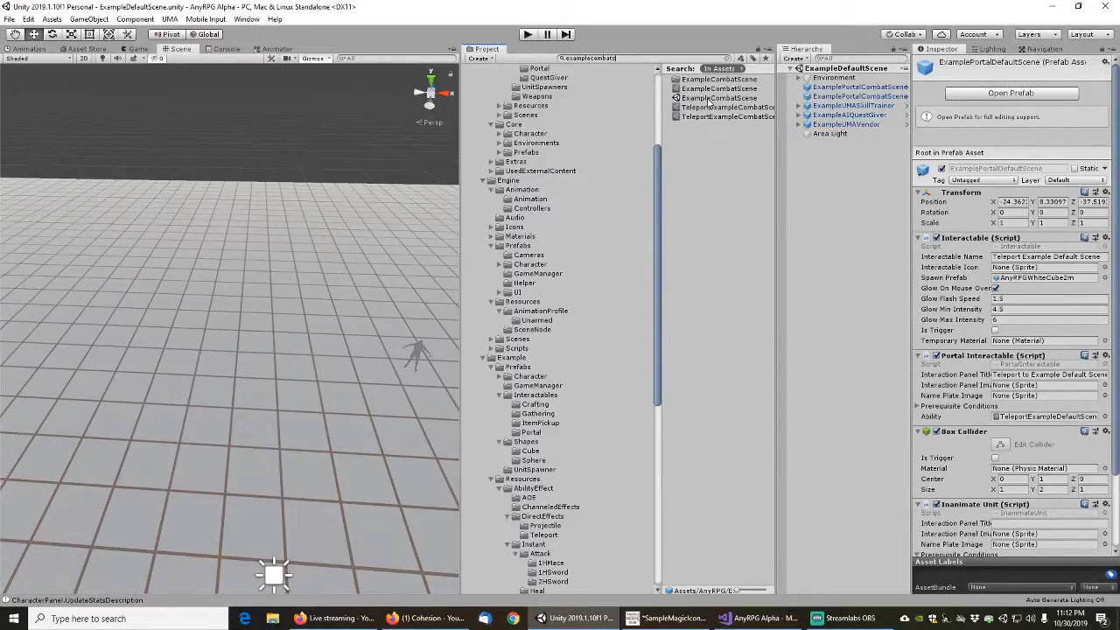
double_click(711, 98)
scroll(248, 318, down, 3)
middle_drag(261, 306, 371, 252)
right_drag(373, 252, 248, 265)
middle_drag(248, 264, 140, 212)
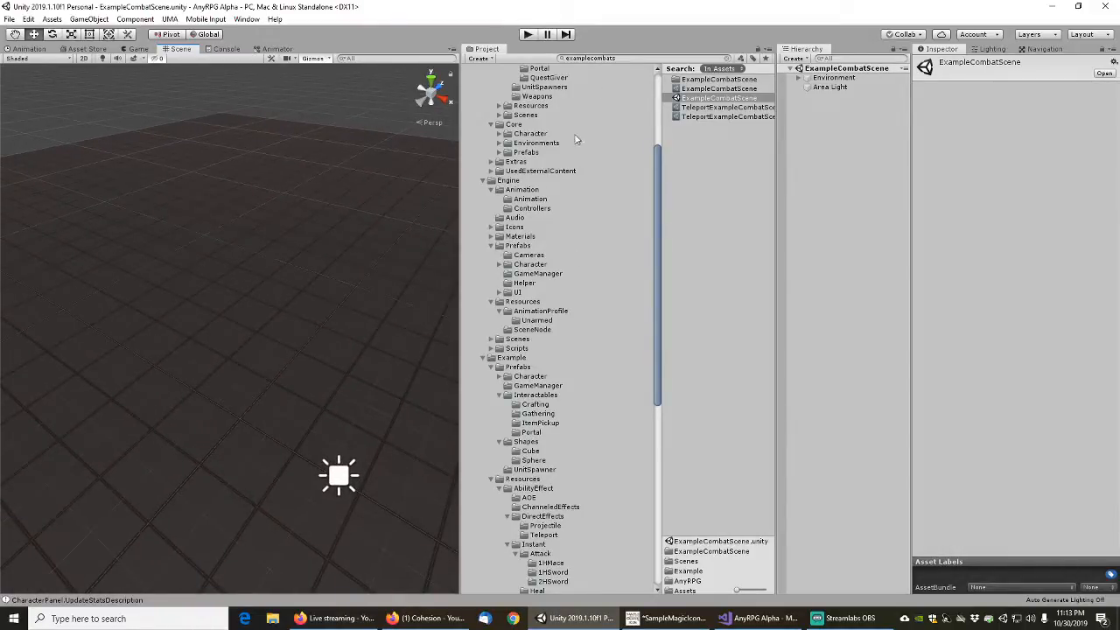
Find the portal assets, place the ExamplePortalDefaultScene prefab on the floor of ExampleCombatScene and save the scene
click(623, 58)
text(teleport)
double_click(623, 60)
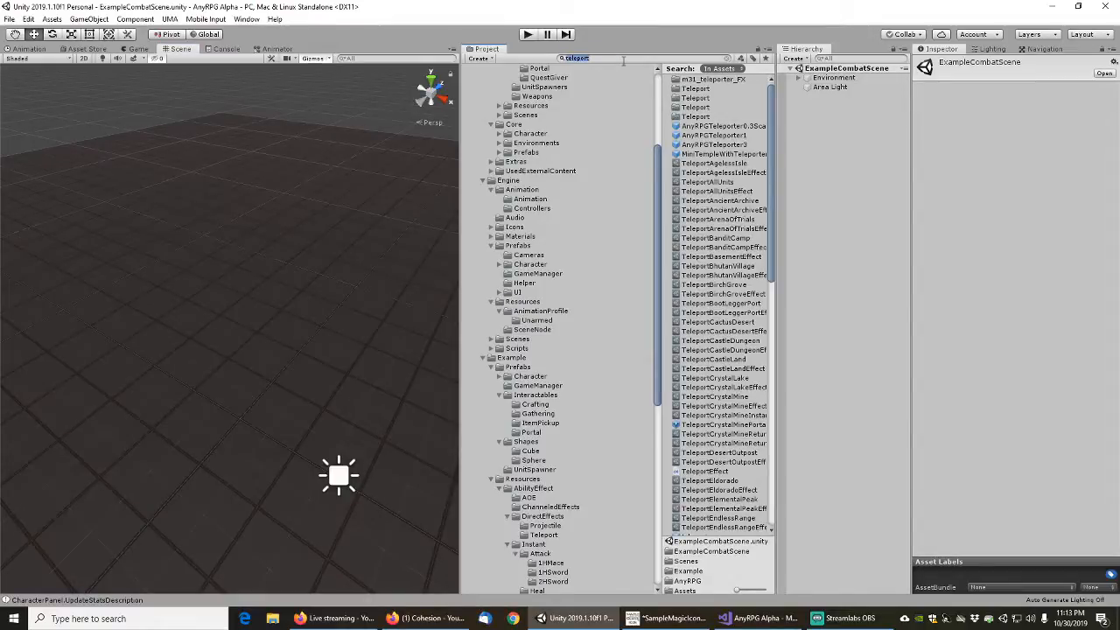
text(p)
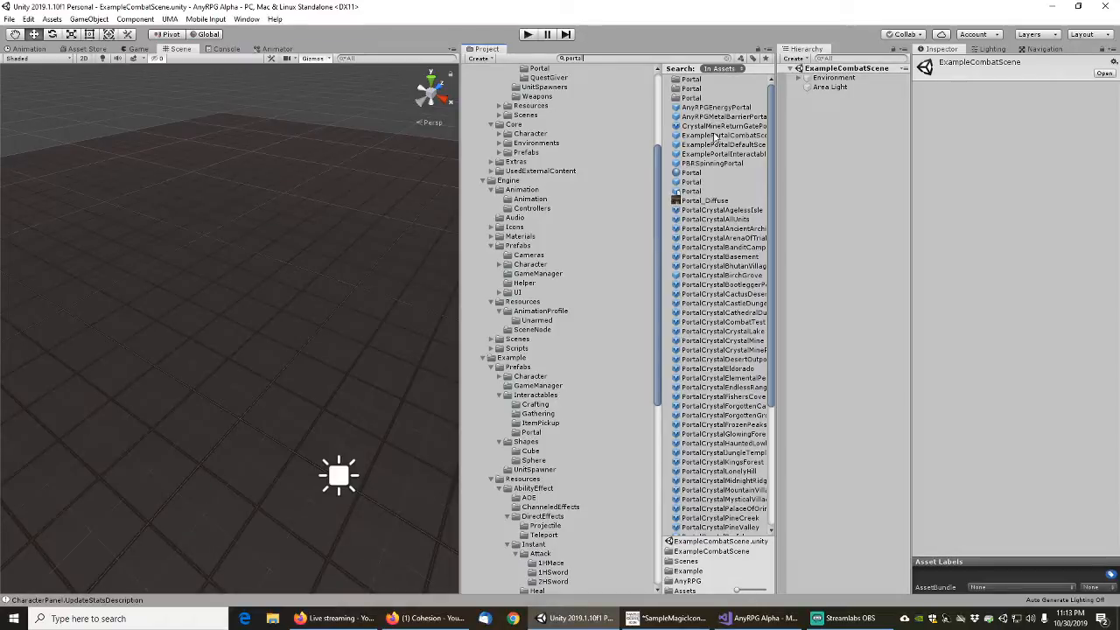
drag(715, 144, 190, 276)
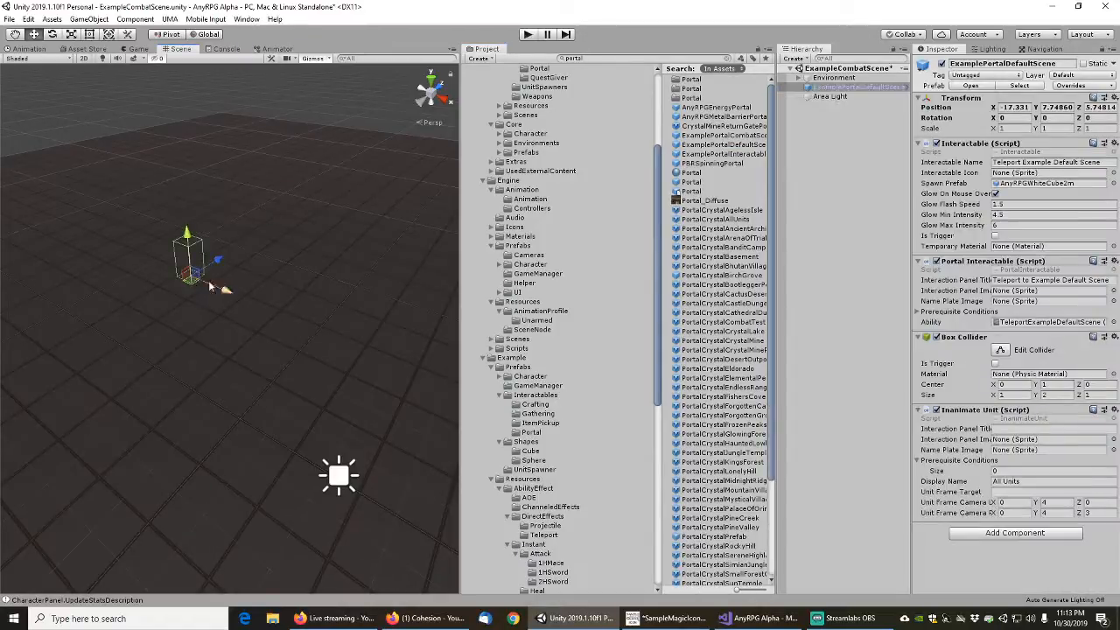
right_drag(353, 228, 333, 245)
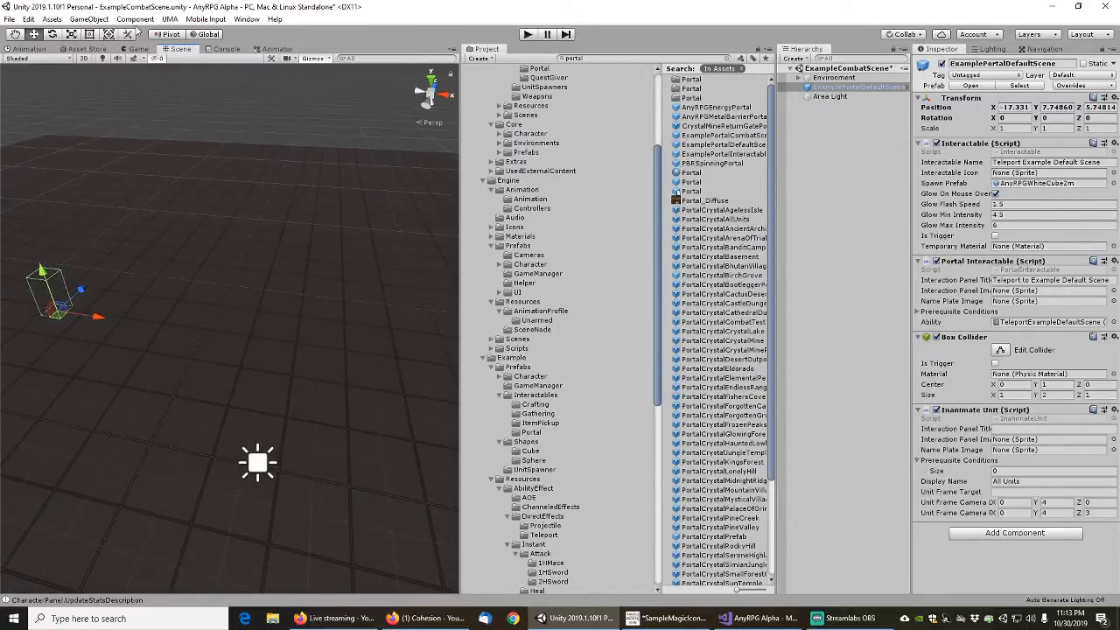
click(9, 19)
click(29, 63)
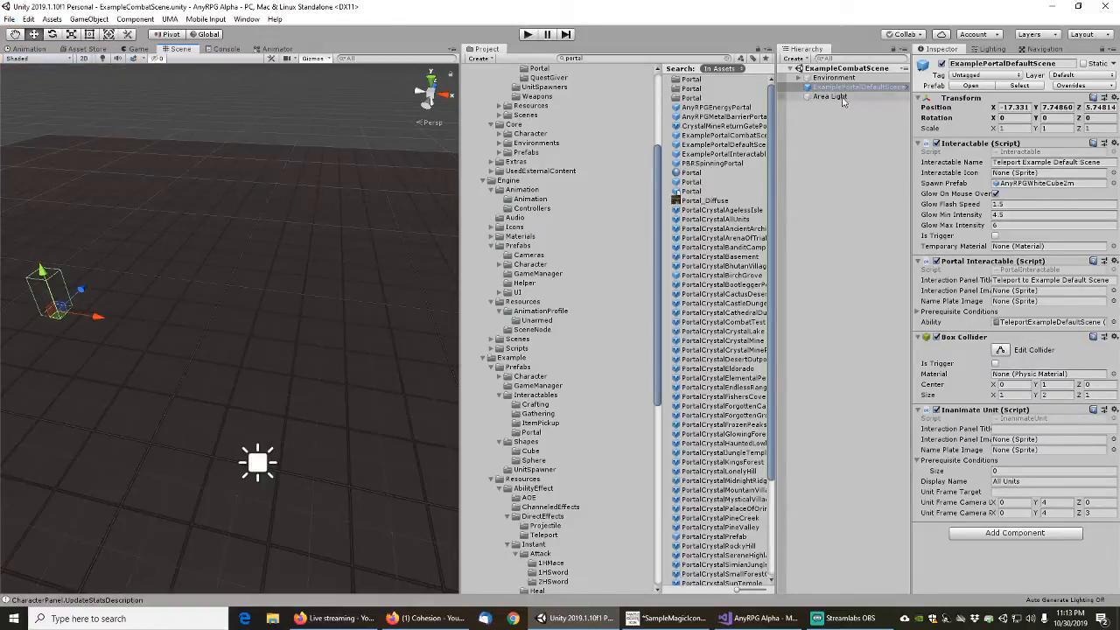
Clear the asset search and set the Prerequisite Conditions size of the ExamplePortalCombatScene prefab to 0
click(727, 58)
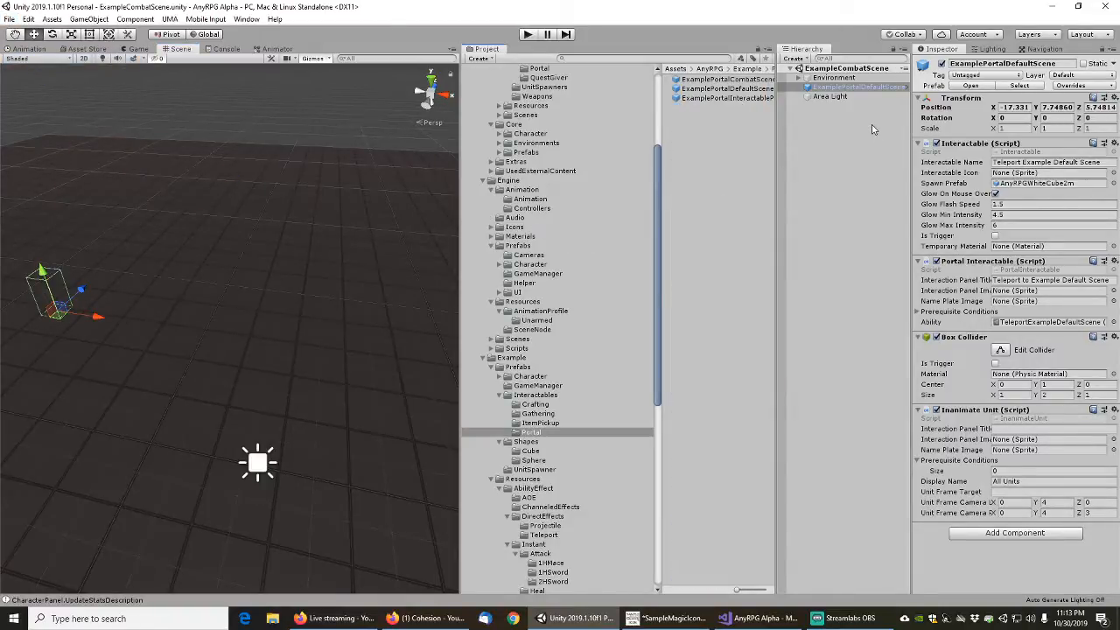
drag(908, 131, 940, 131)
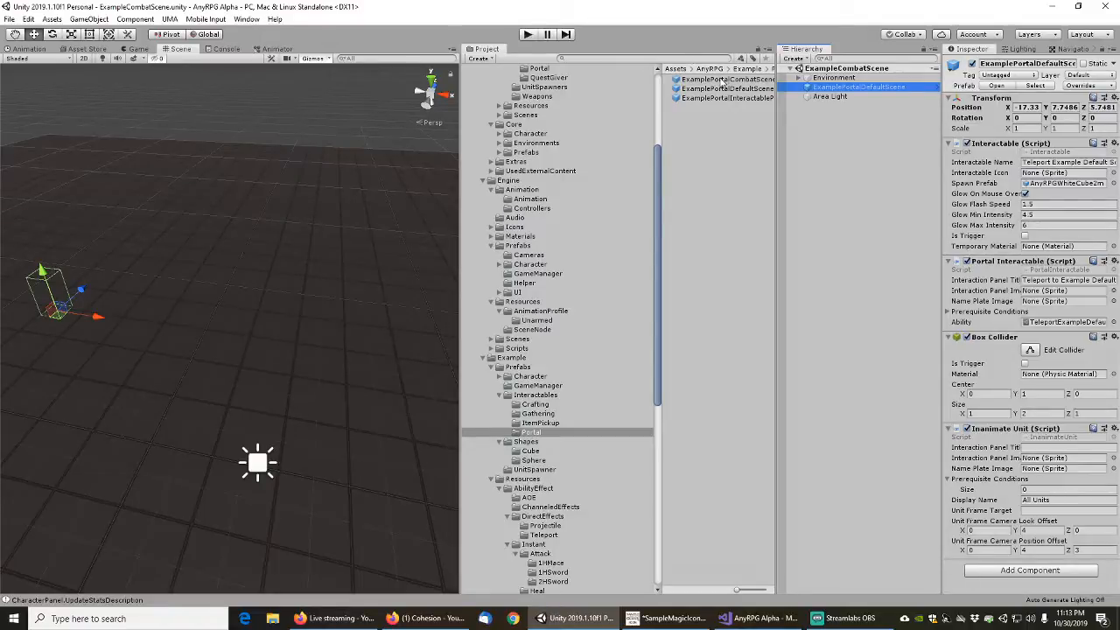
click(722, 80)
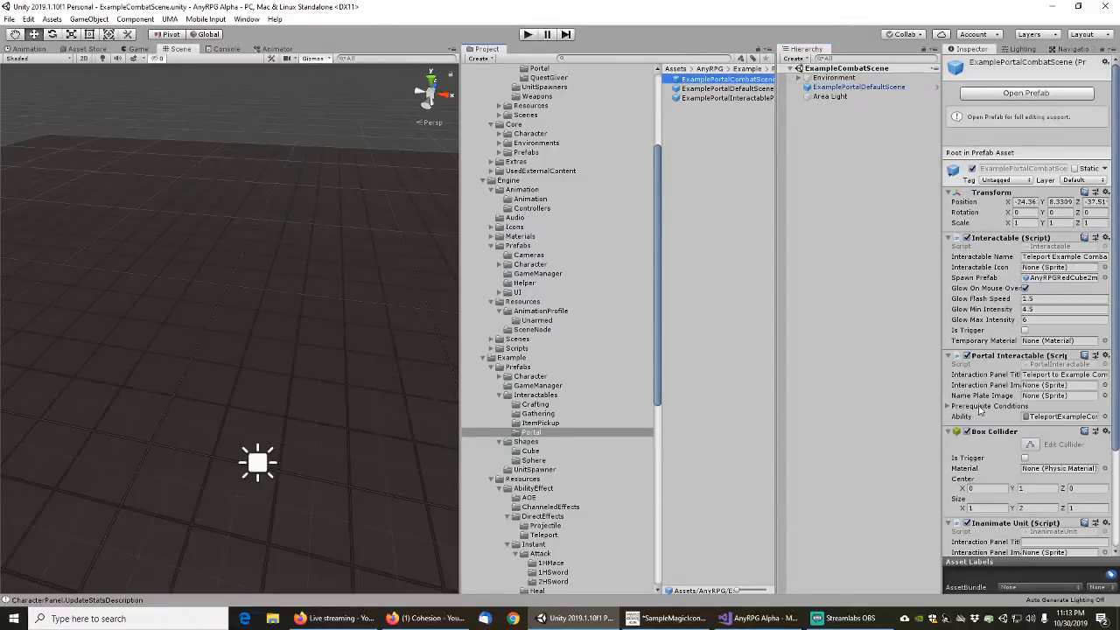
click(950, 408)
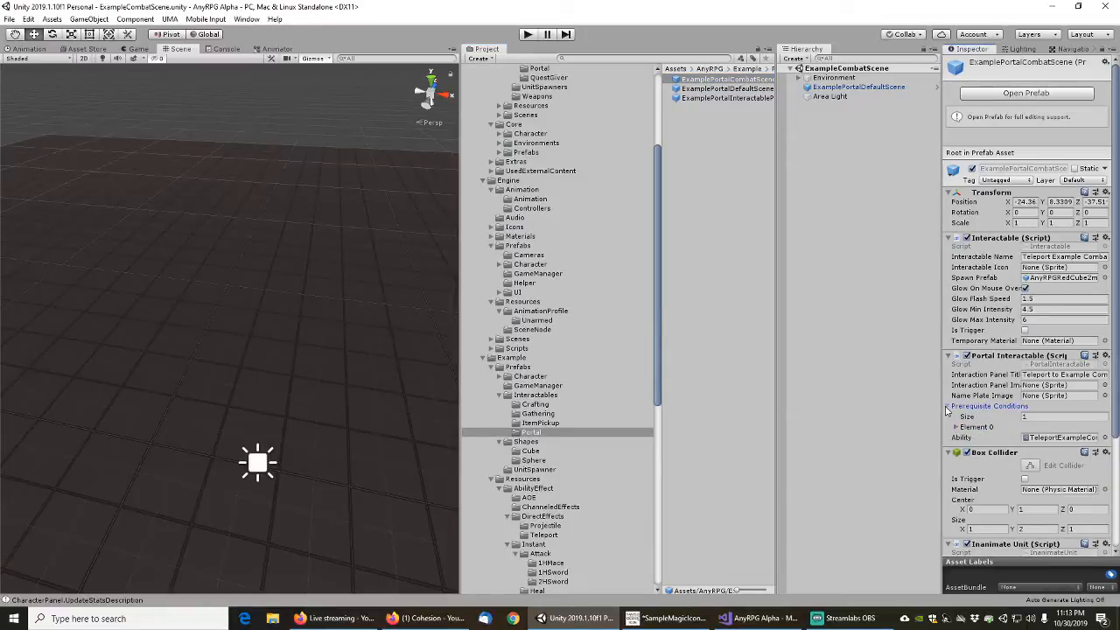
click(956, 426)
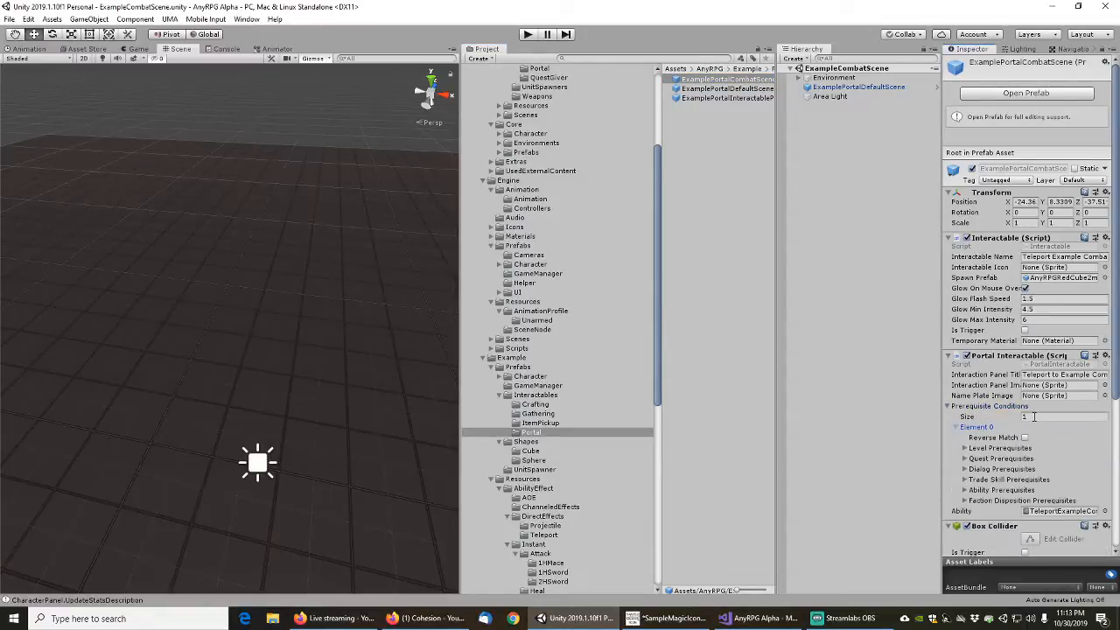
click(1028, 416)
text(0)
key(Return)
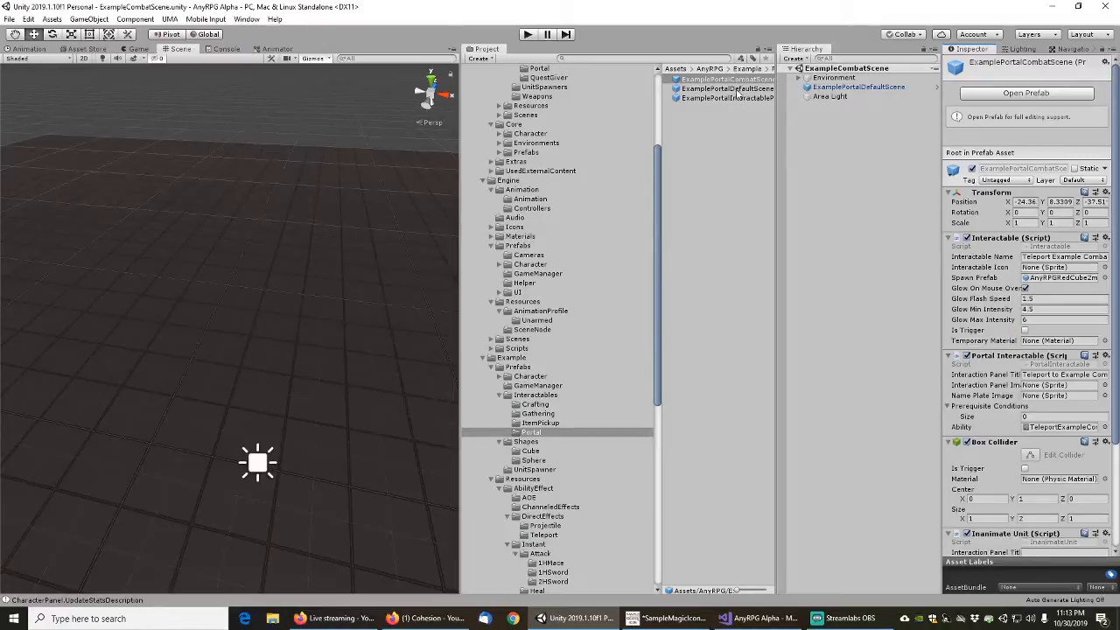
Set the Prerequisite Conditions size of the ExamplePortalDefaultScene prefab to 0 and save
drag(775, 113, 811, 114)
click(729, 90)
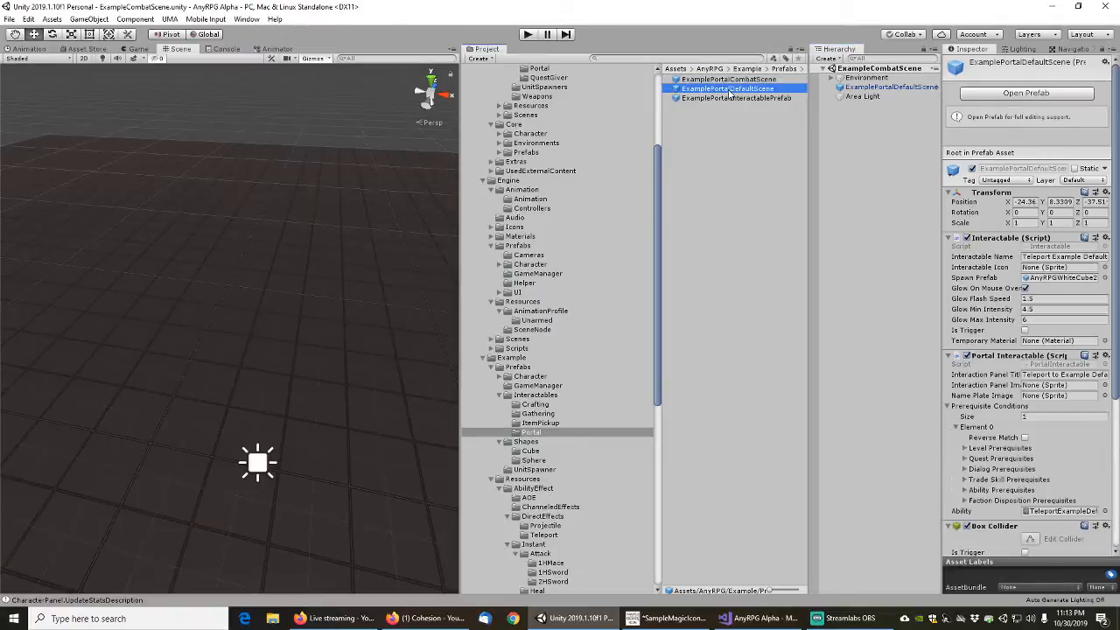
click(1031, 417)
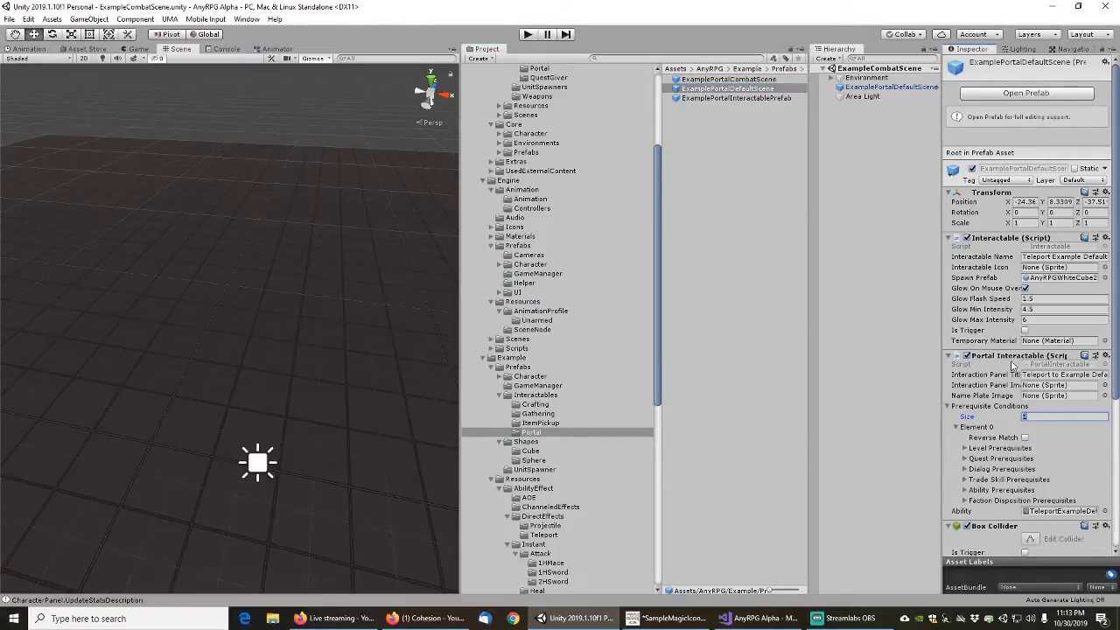
text(0)
key(Return)
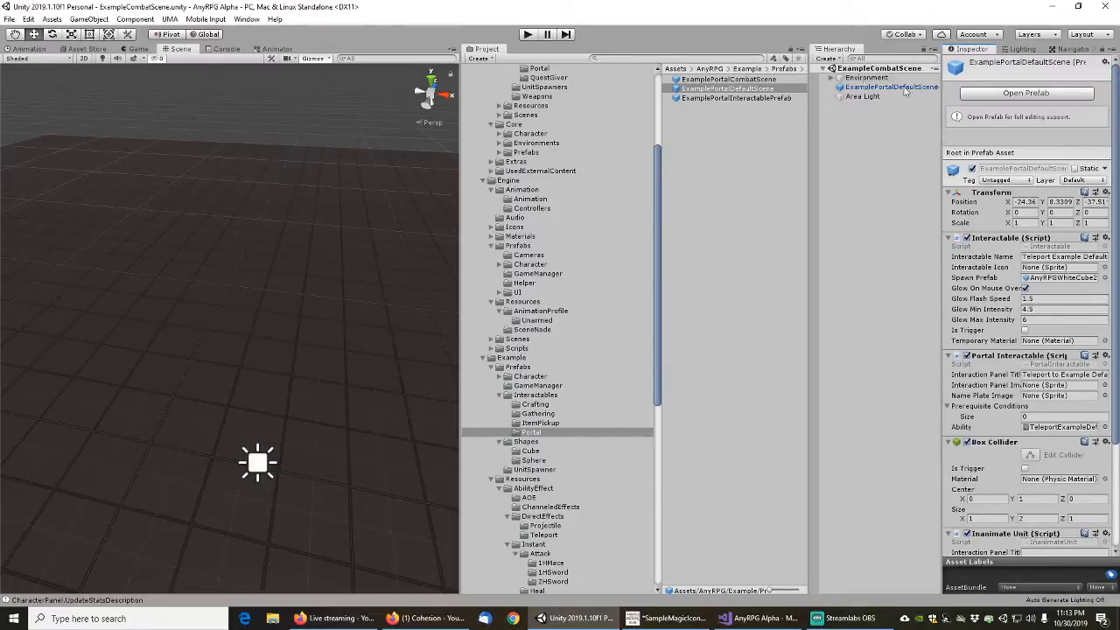
click(729, 80)
click(735, 89)
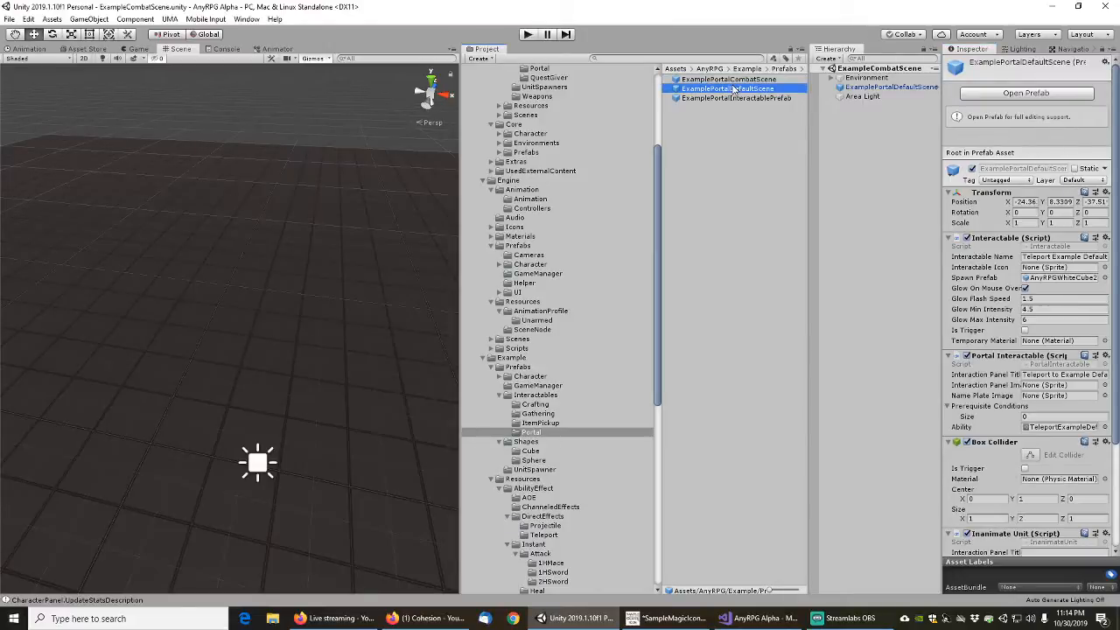
click(10, 20)
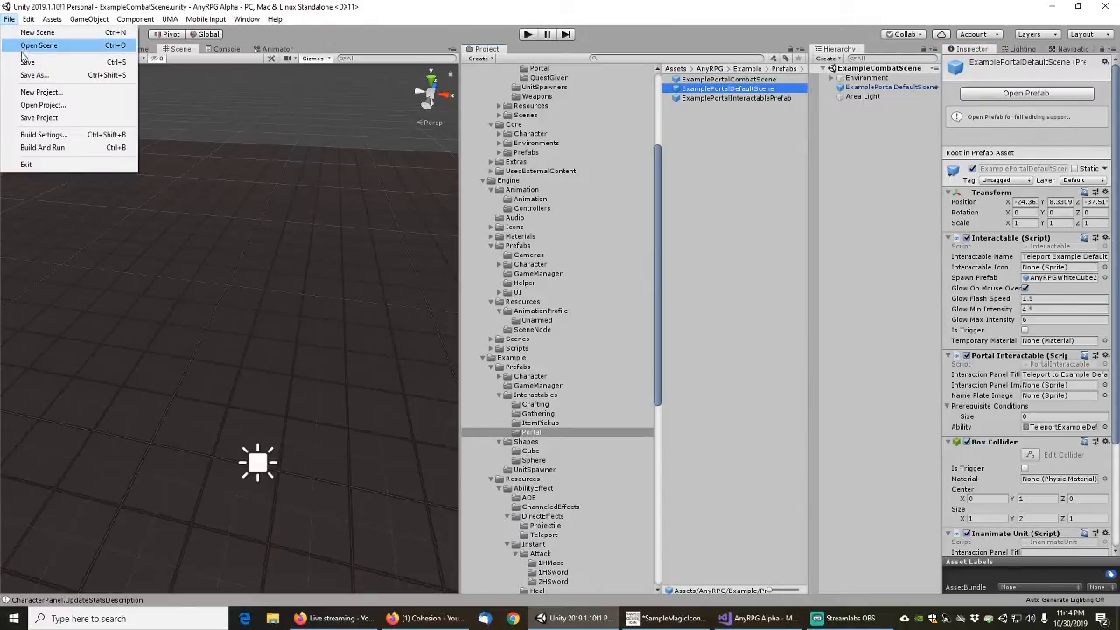
click(28, 63)
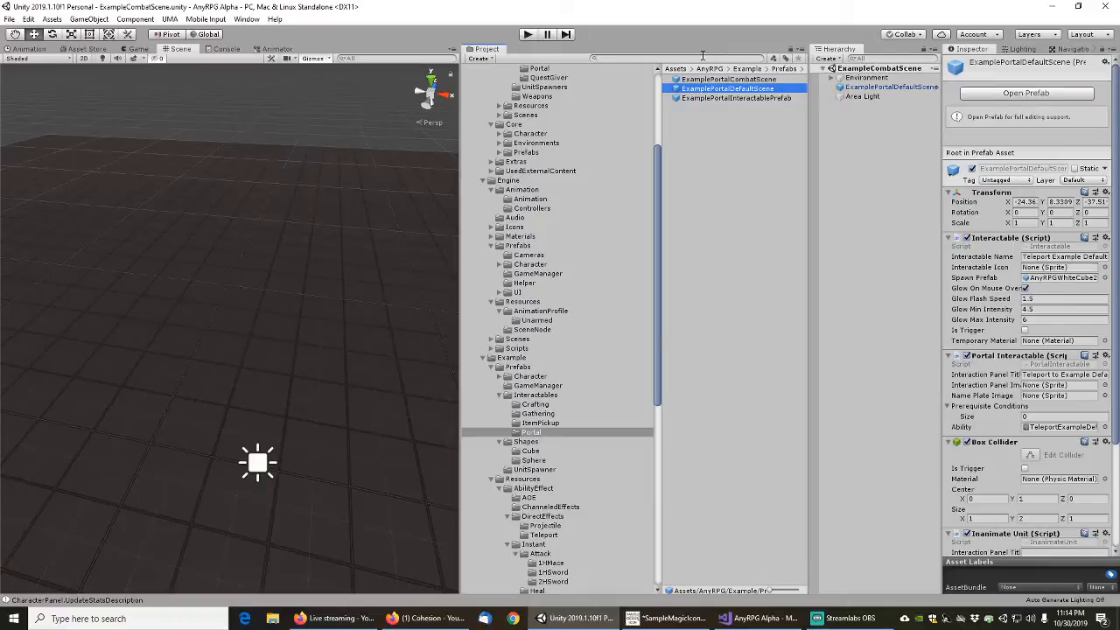
click(703, 58)
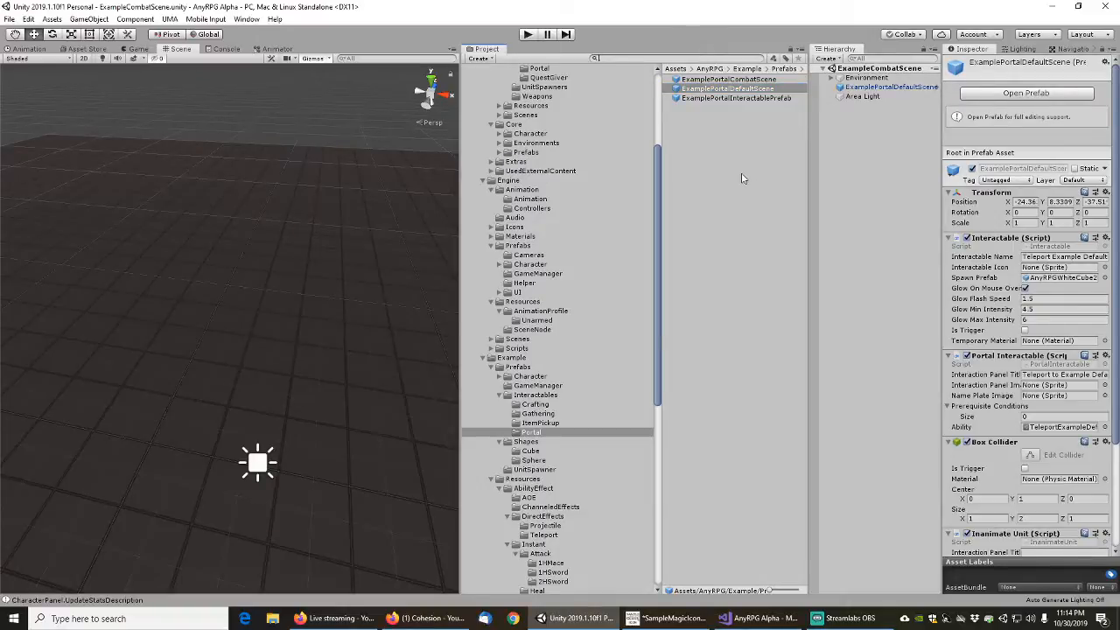
text(exampleload)
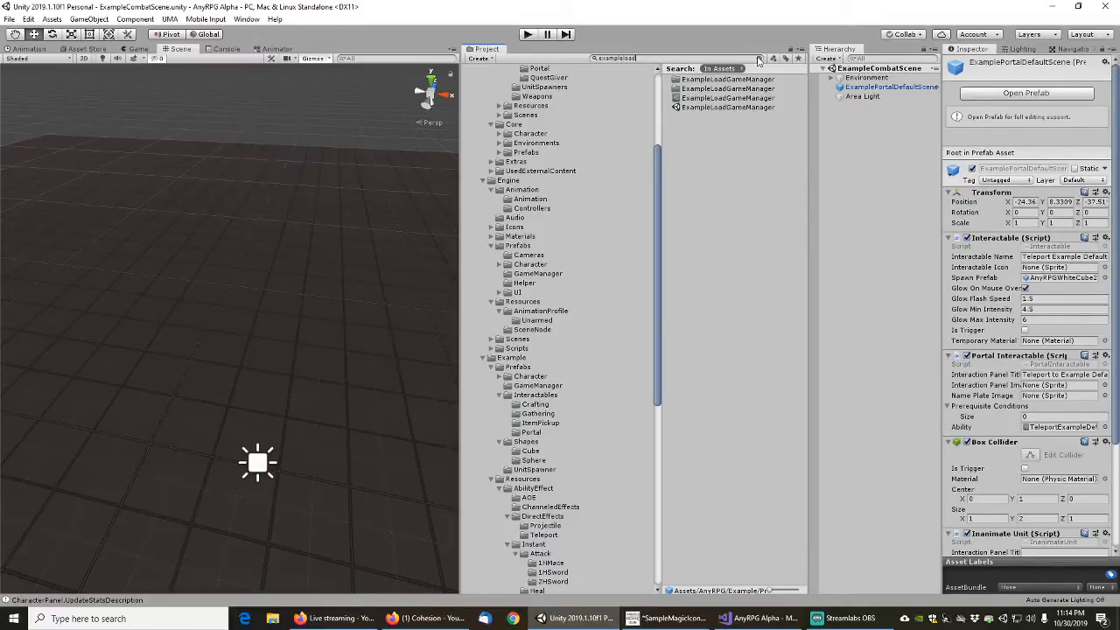
click(759, 59)
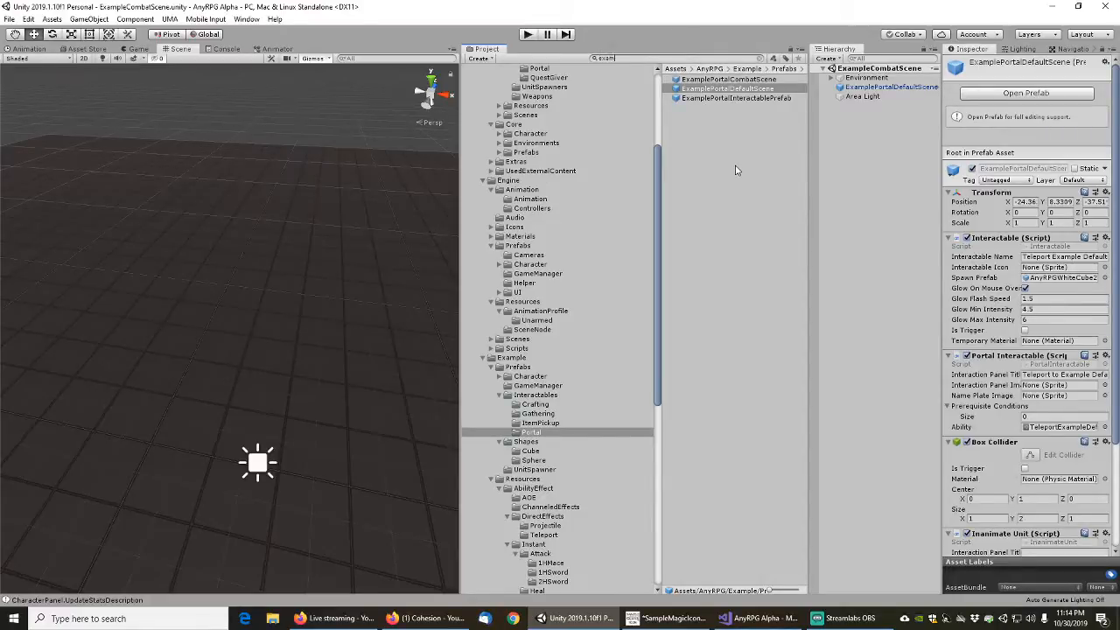
Search the project assets for "example skill" and examine the component settings of the ExampleUMASkillTrainer prefab
text(example )
text(skill)
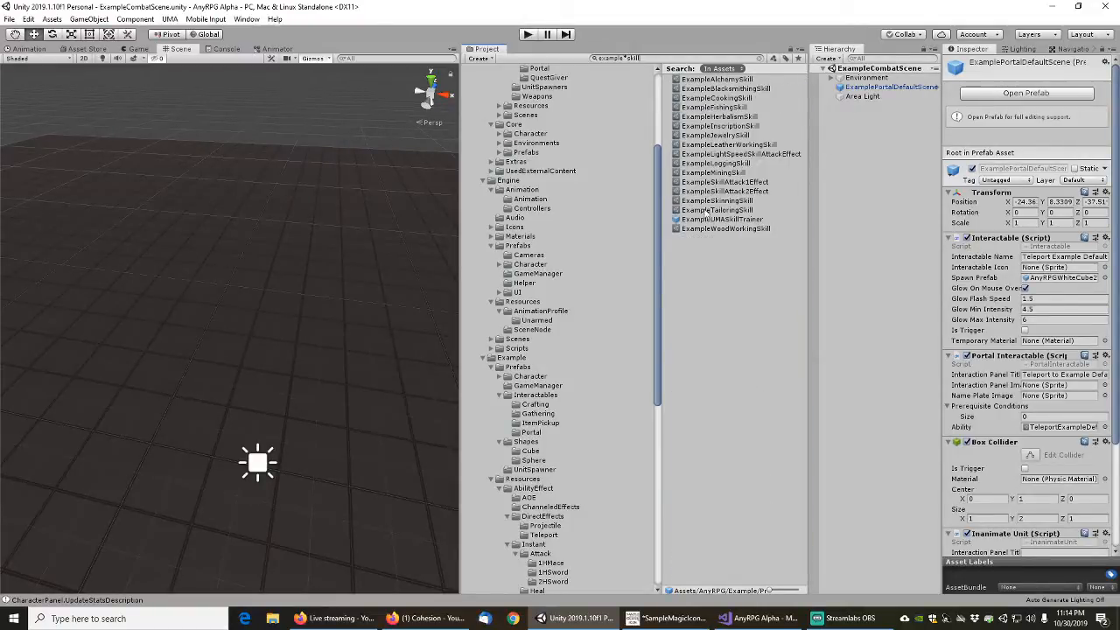
click(718, 220)
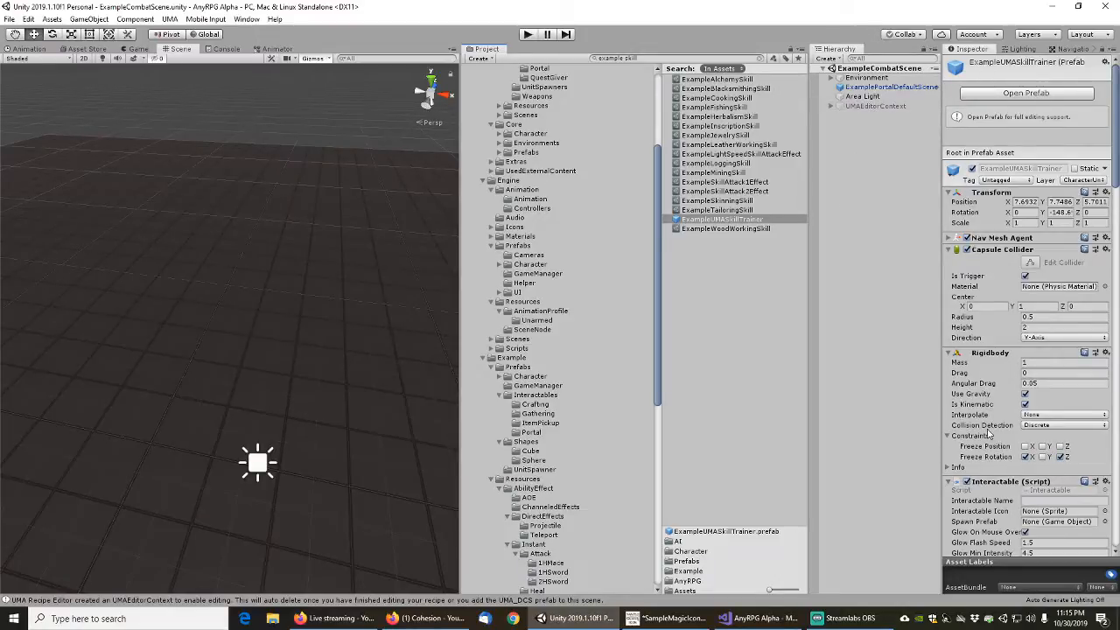
scroll(988, 432, down, 10)
scroll(988, 432, down, 10)
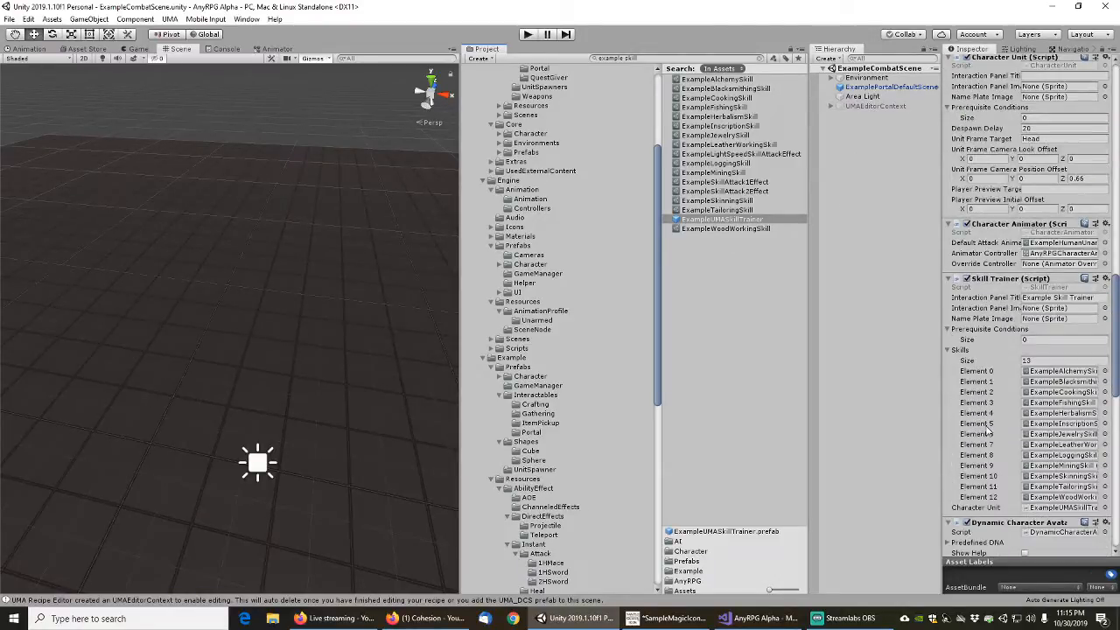
scroll(988, 429, down, 10)
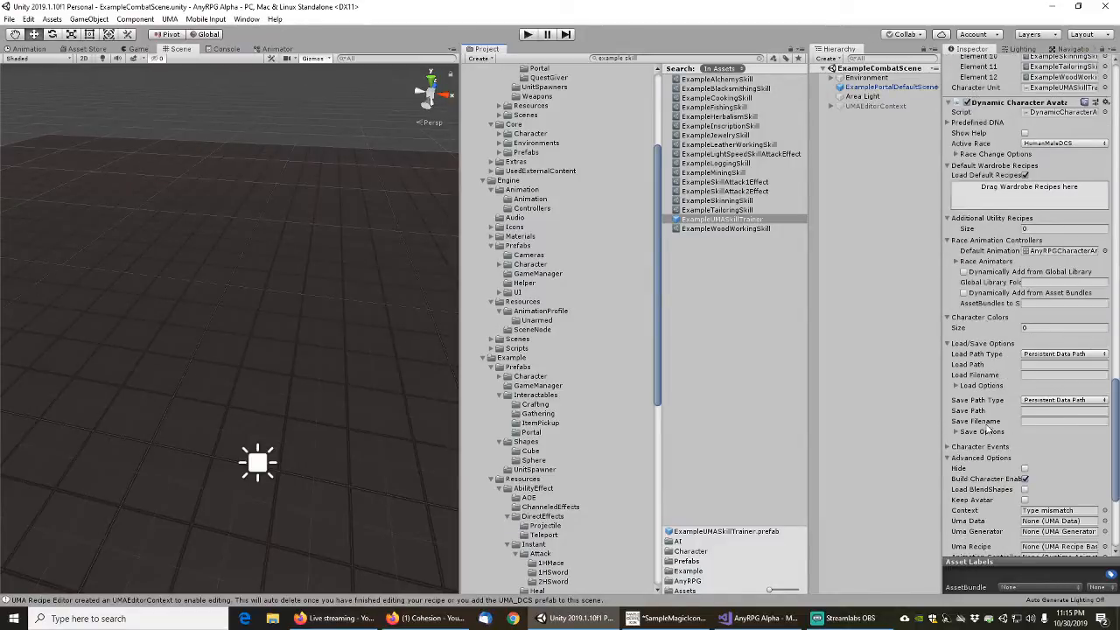
scroll(981, 371, down, 3)
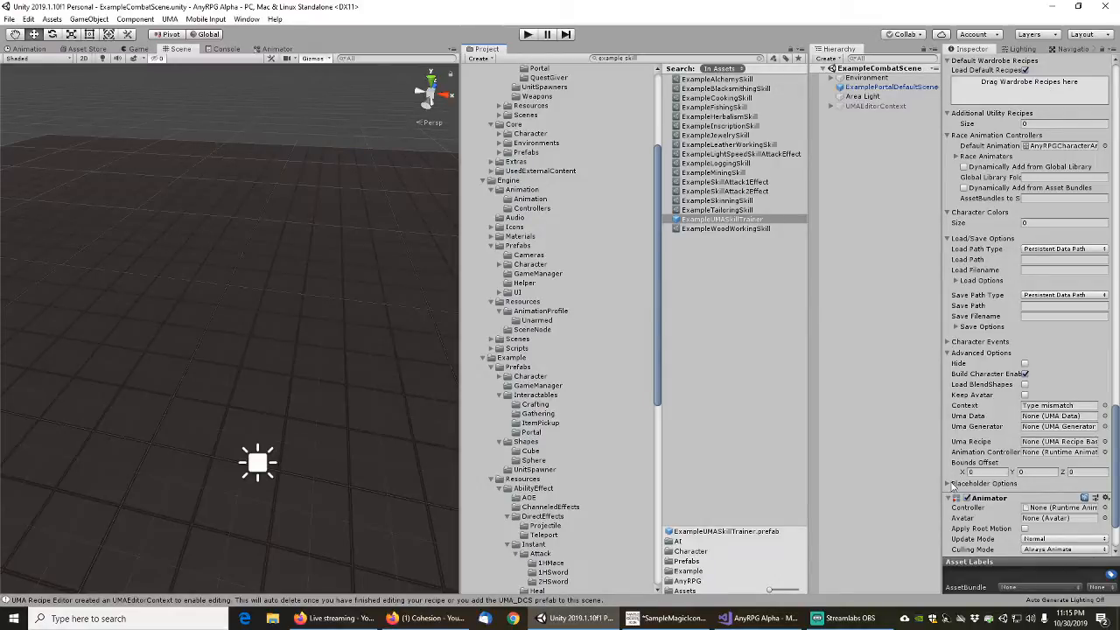
scroll(968, 428, down, 2)
scroll(974, 370, up, 15)
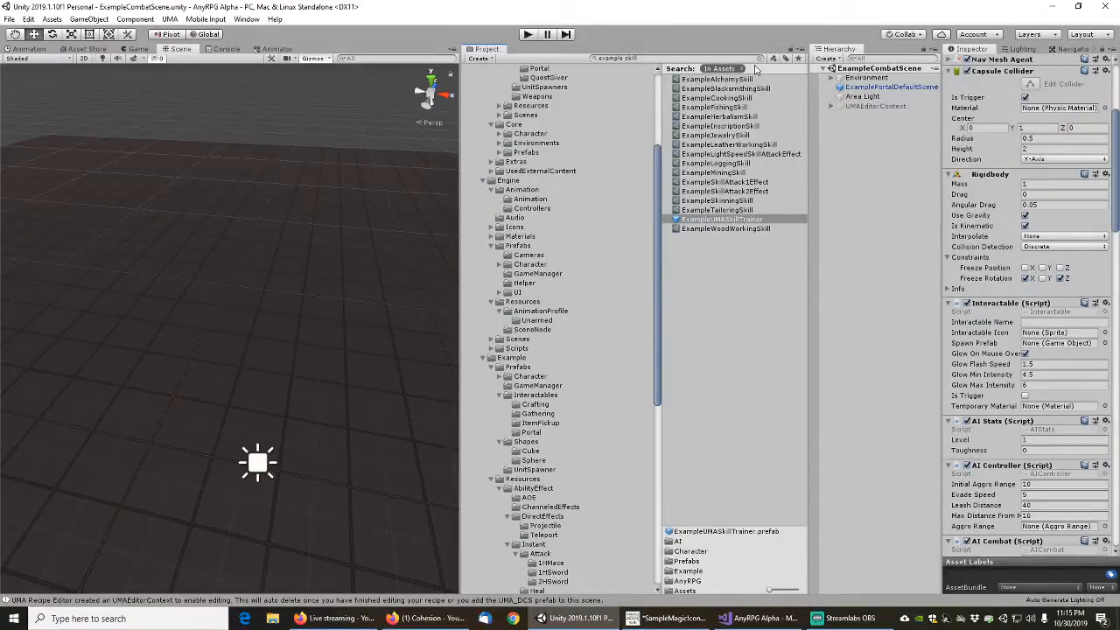
Search the project assets for "exampleloadgame", open the ExampleLoadGameManager scene and clear the search
click(731, 59)
text(sxampleloadgame)
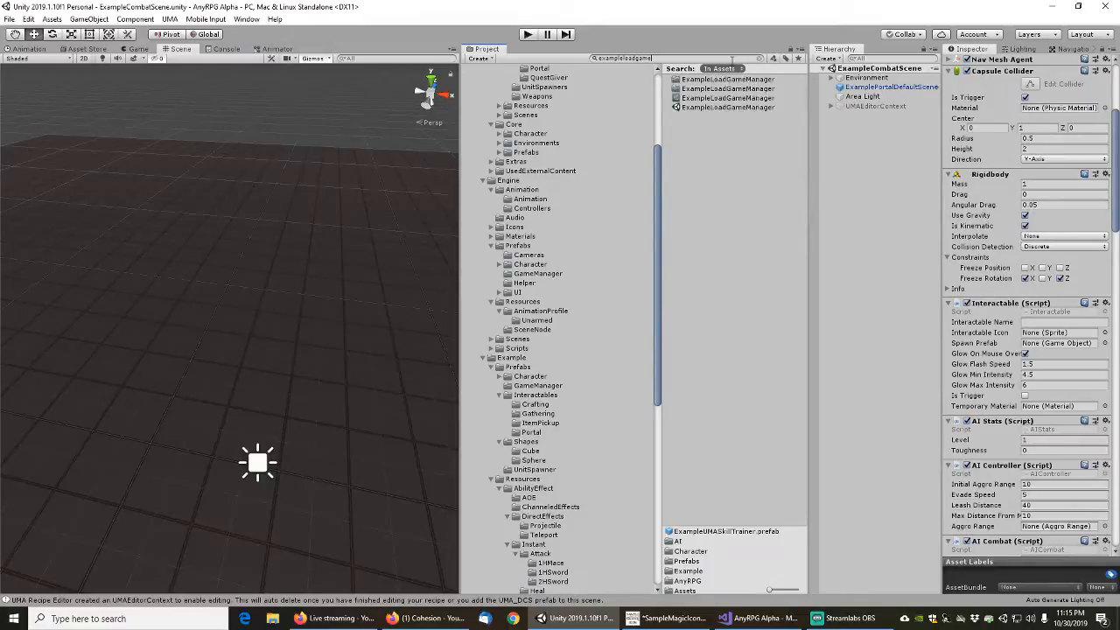
double_click(709, 110)
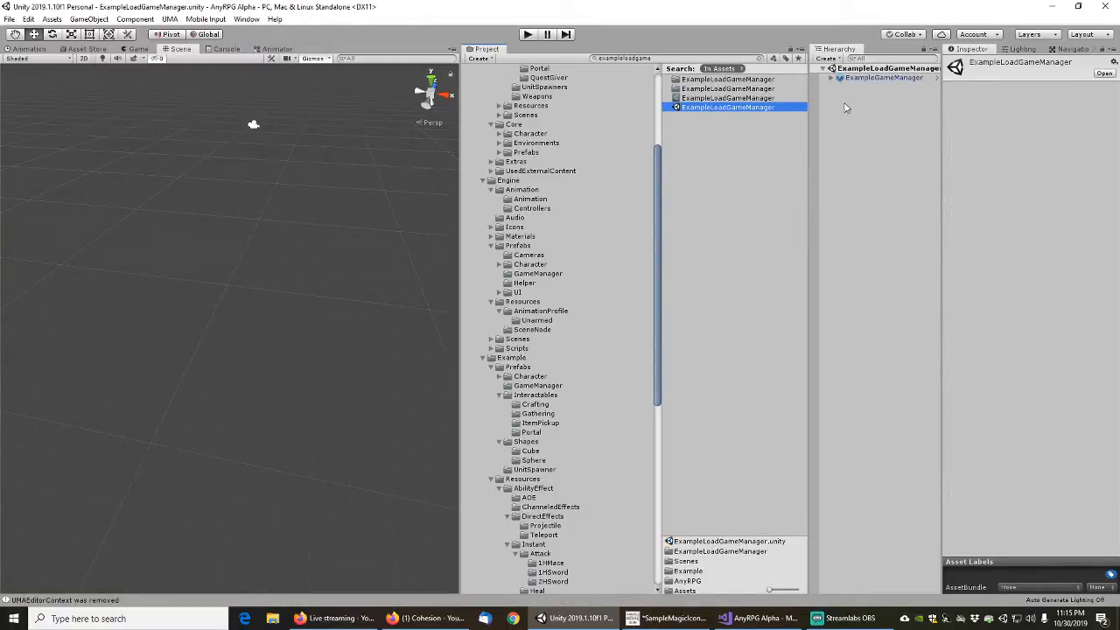
click(760, 58)
drag(941, 103, 960, 103)
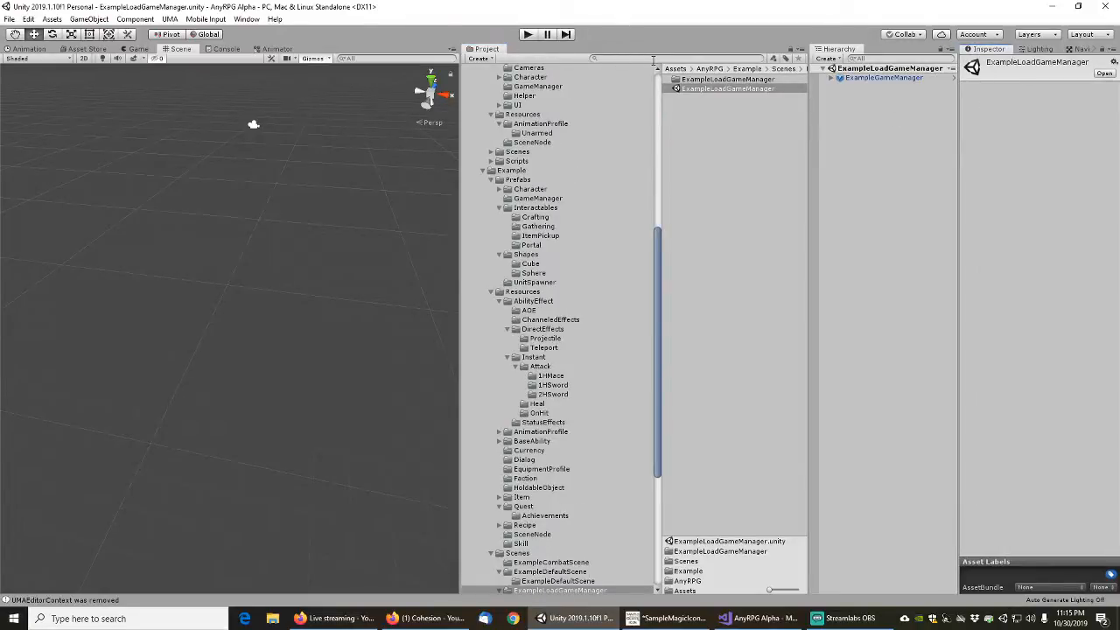
Save the ExampleLoadGameManager scene, run it in play mode and start a new game
click(9, 18)
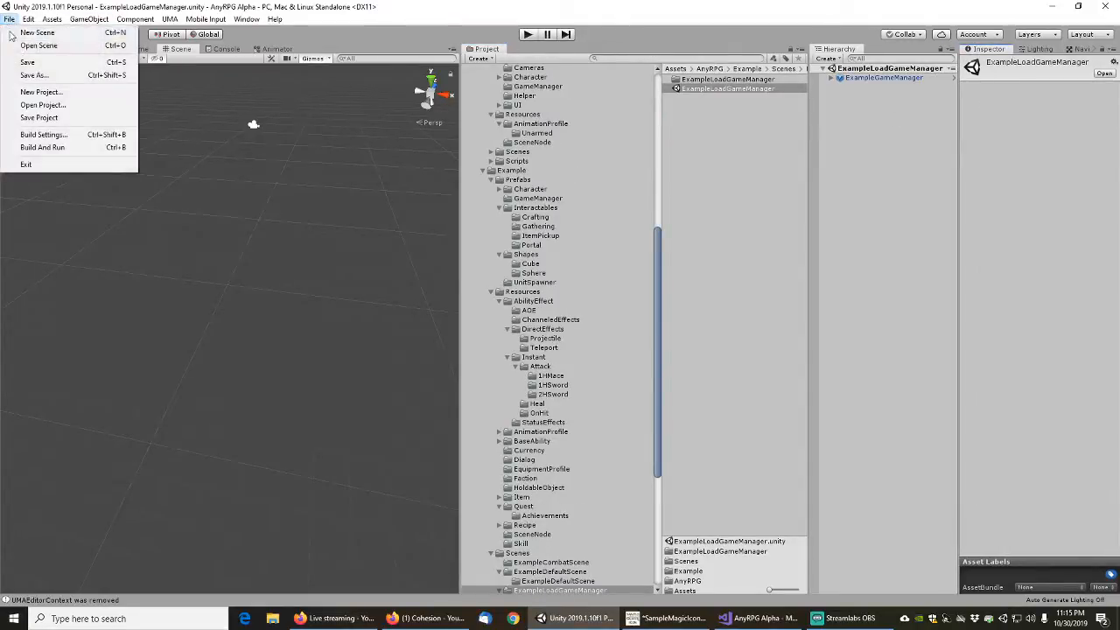
click(24, 63)
click(528, 34)
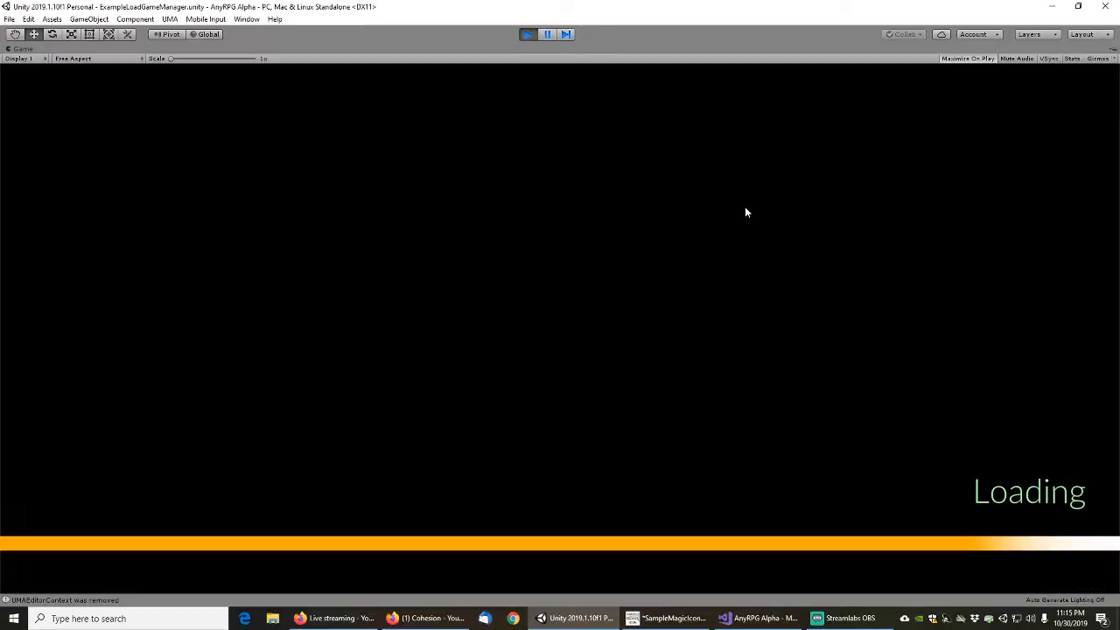
click(138, 388)
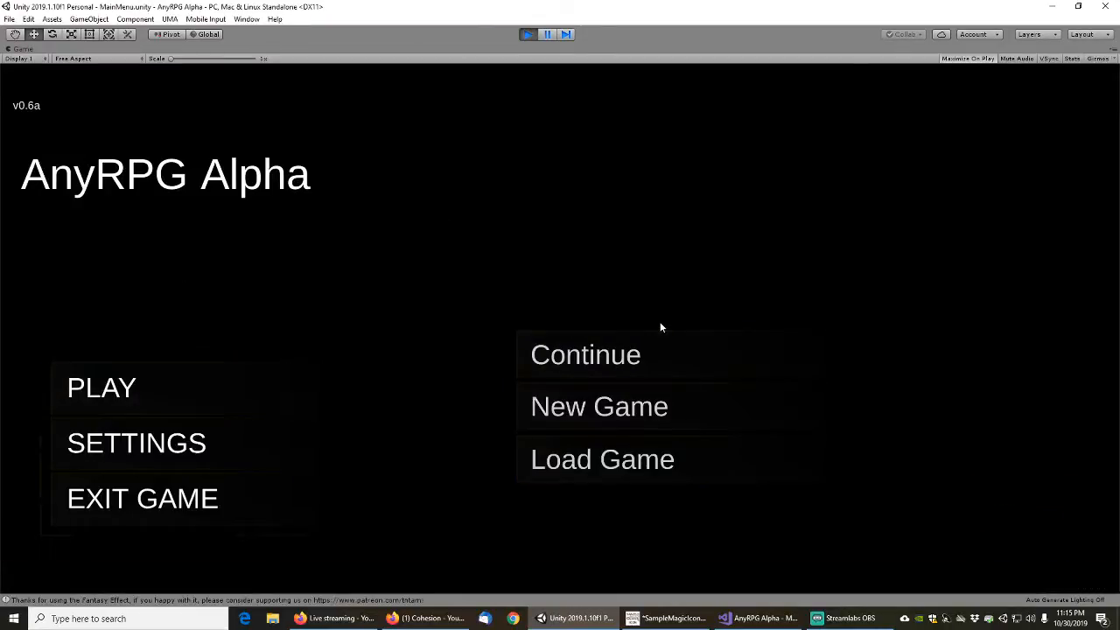
click(591, 411)
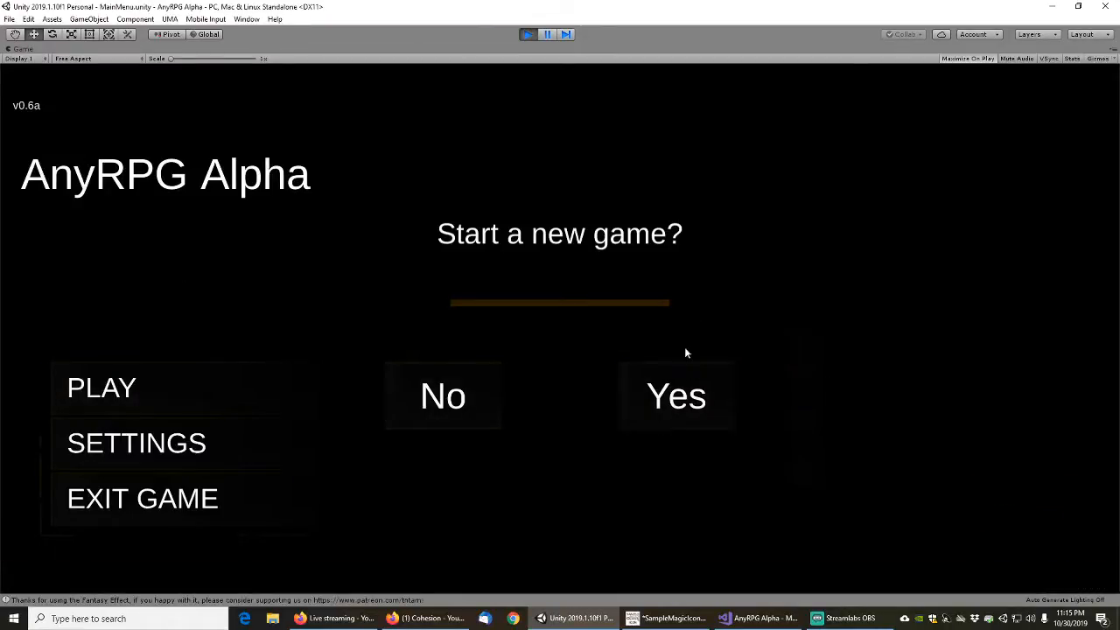
click(679, 394)
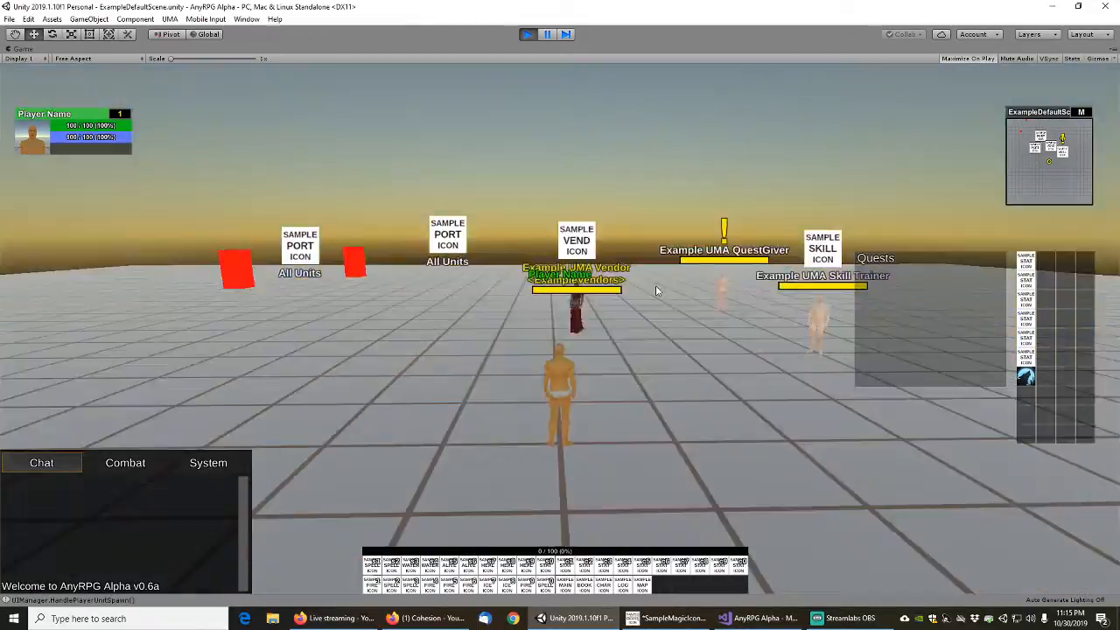
Walk the player around the portals in the default scene and check the tooltip of the combat scene portal
right_drag(656, 285, 668, 314)
key(w)
key(a)
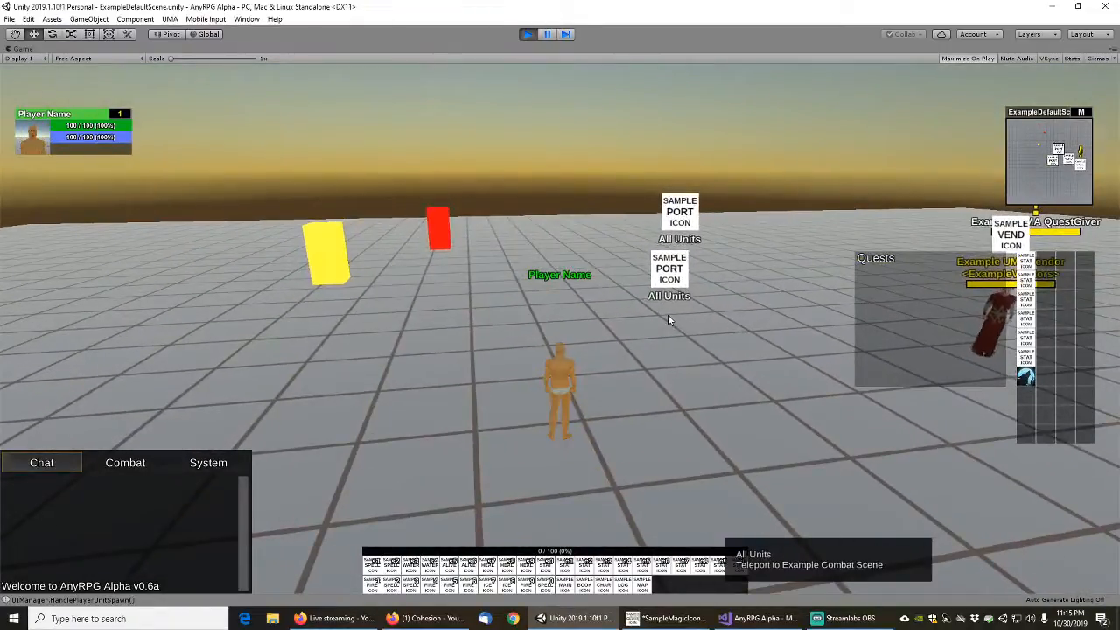
drag(669, 342, 653, 354)
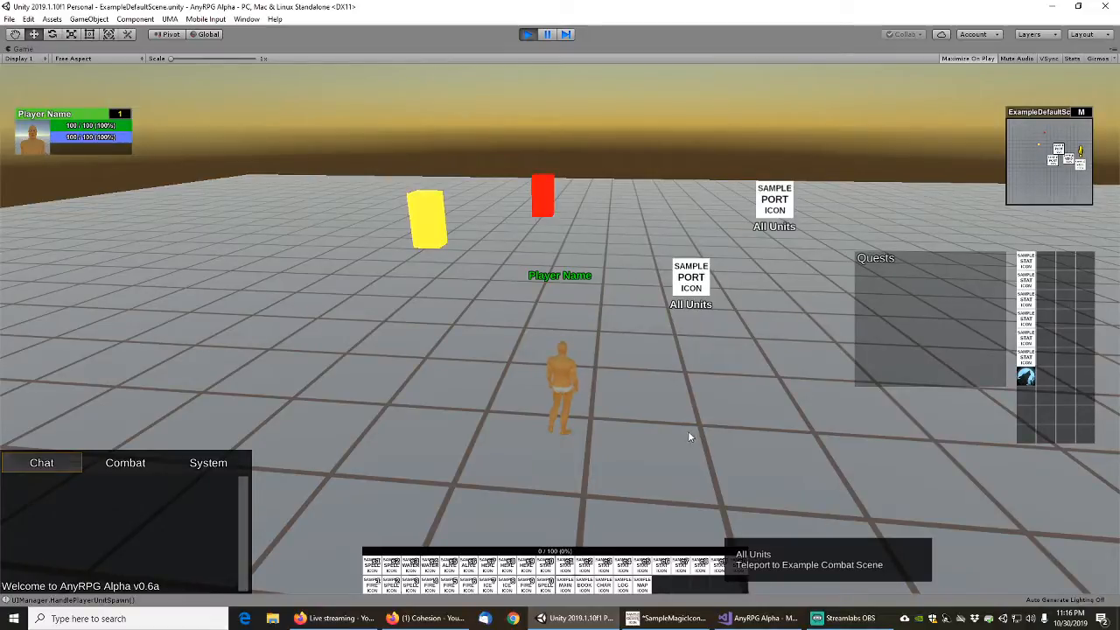
drag(689, 436, 797, 366)
key(d)
right_drag(798, 366, 738, 536)
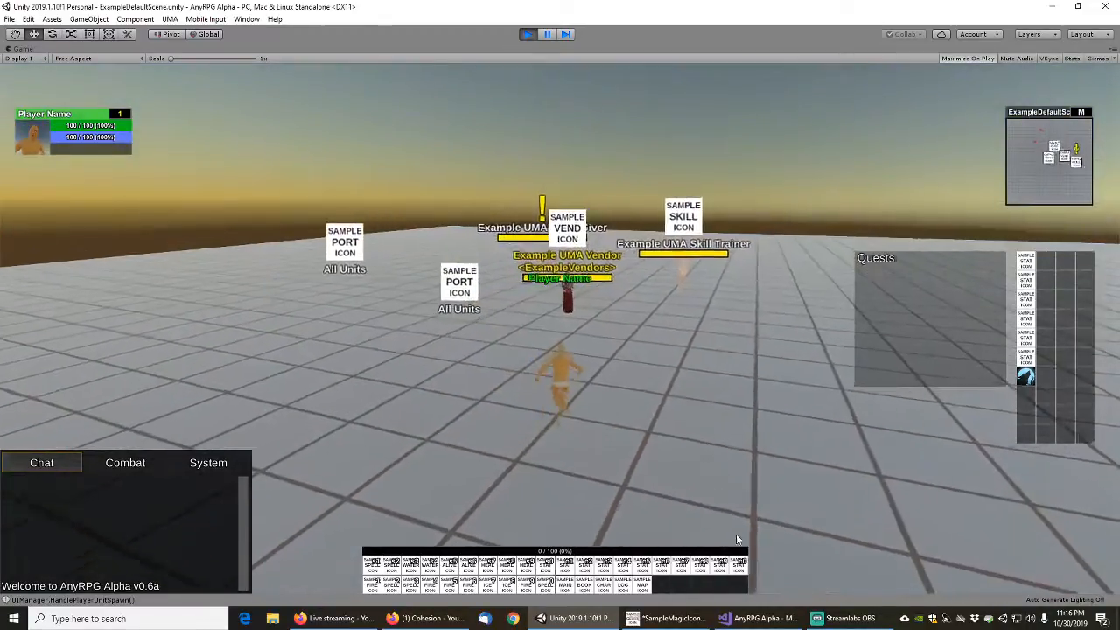
Cast Speed Of The Wolf on the player and run toward the Example UMA QuestGiver
click(1027, 376)
key(w)
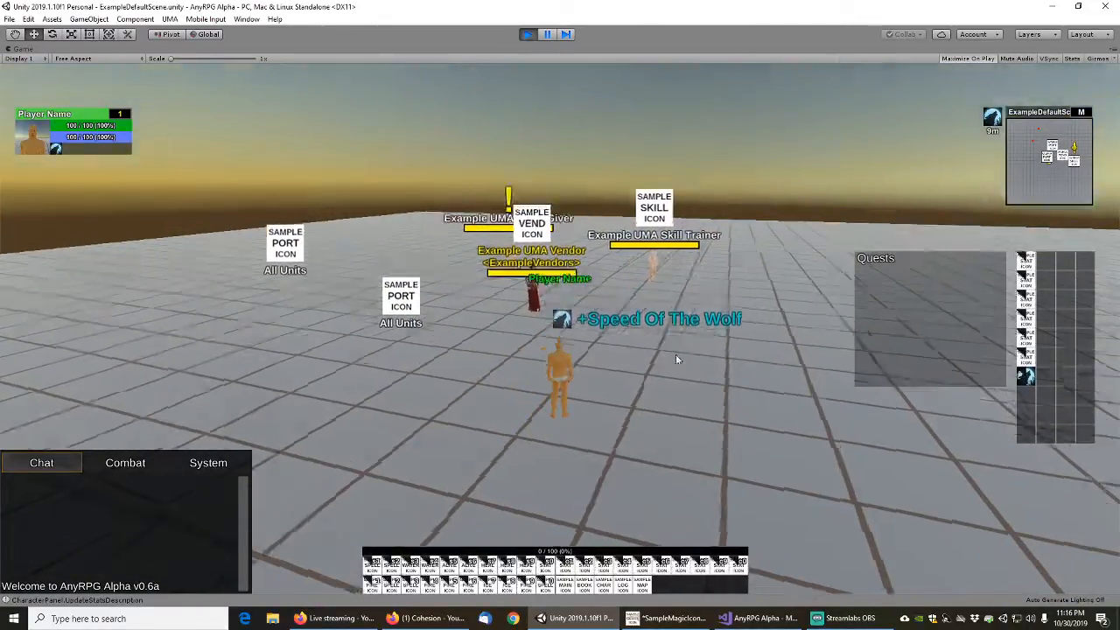
right_drag(676, 360, 557, 331)
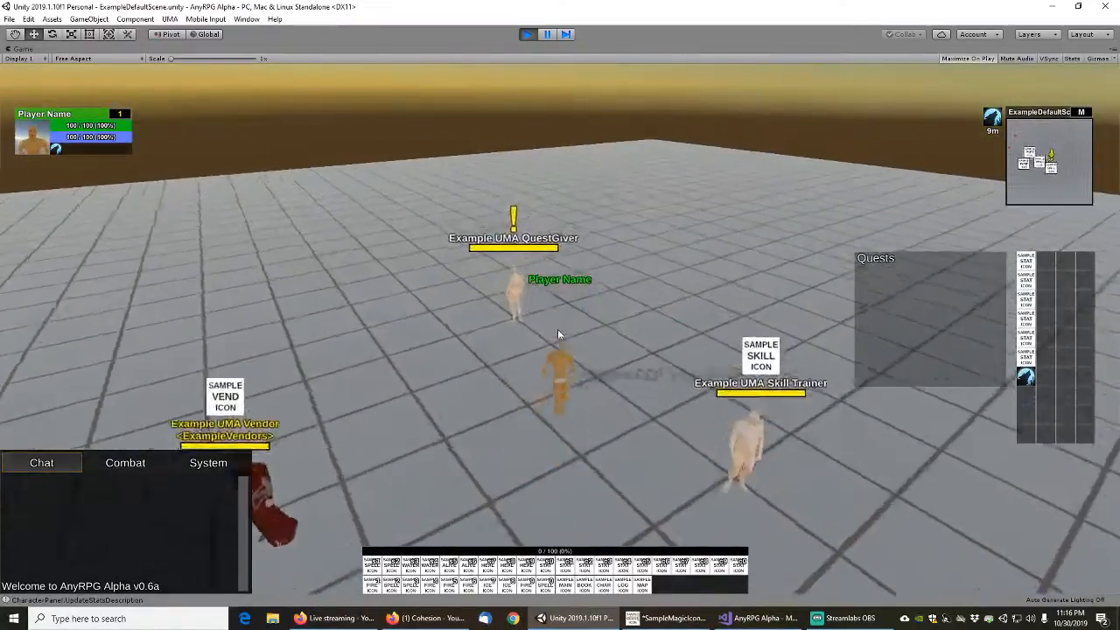
Interact with the Example UMA QuestGiver, close the Example A Small Glowing Crystal quest details and pause the game
right_click(510, 356)
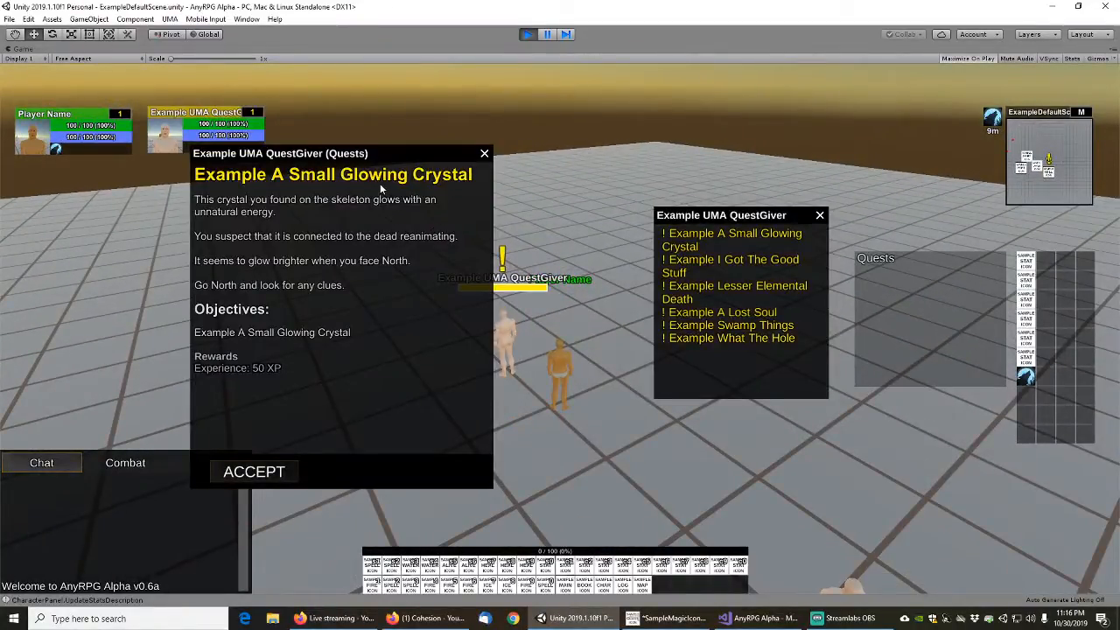
click(485, 154)
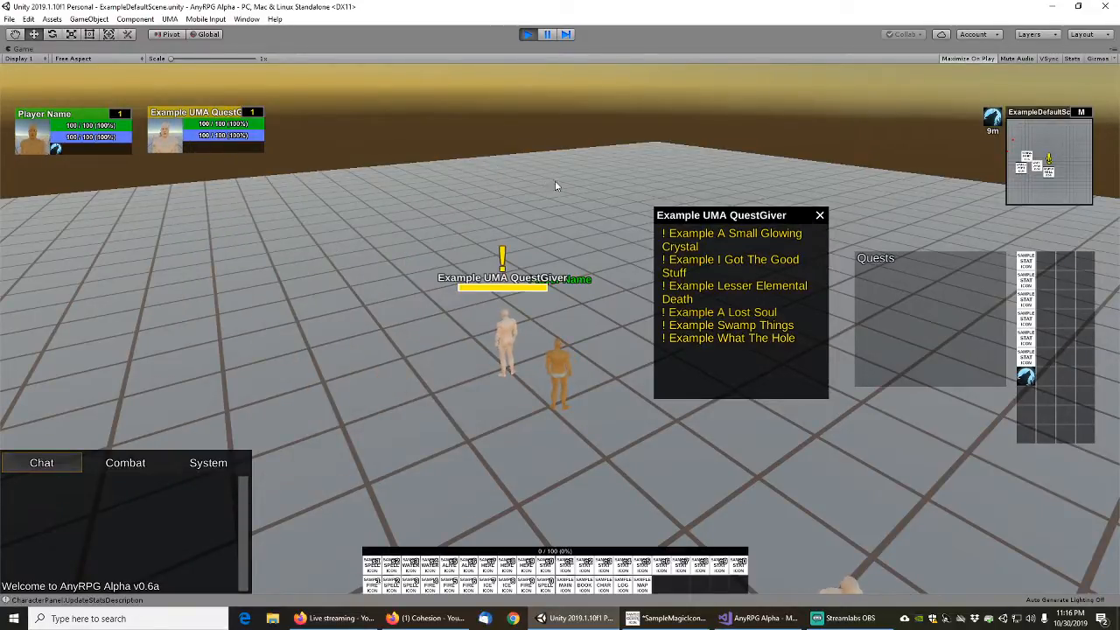
key(s)
right_drag(577, 186, 570, 174)
key(w)
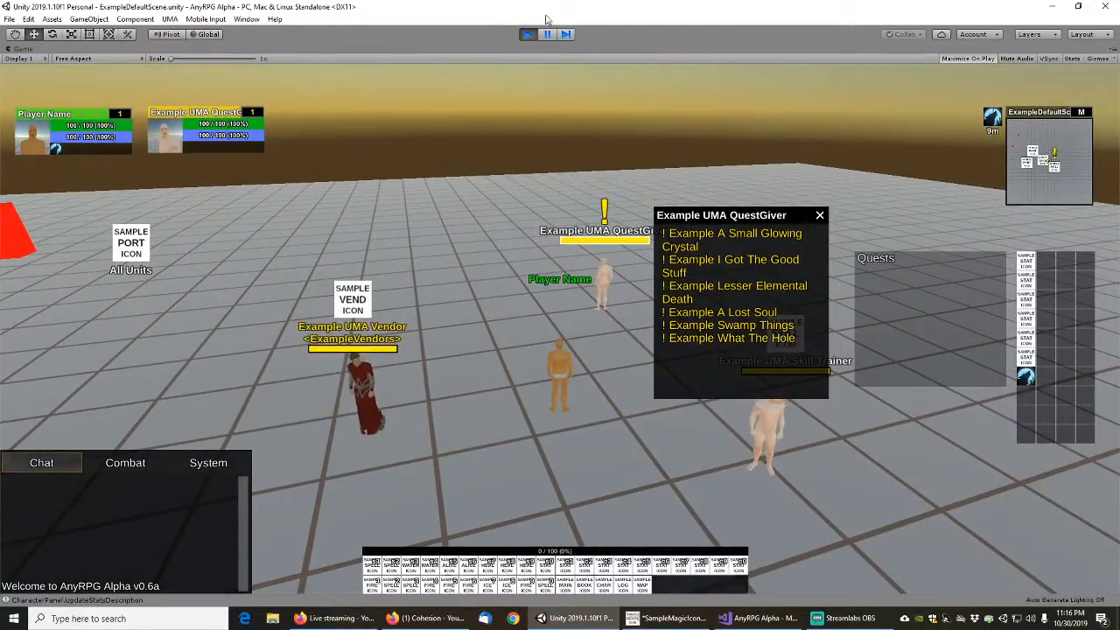
click(530, 34)
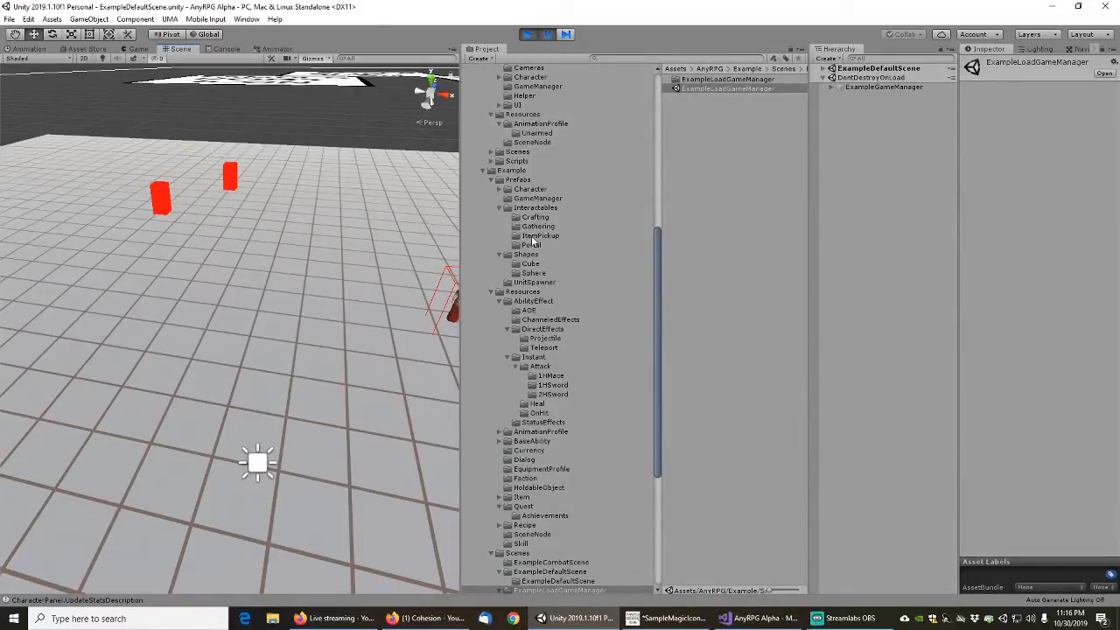
Delete the ExampleASmallGlowingCrystal entry from the Quests list of the ExampleAIQuestGiver prefab in the example Character AI folder
click(537, 208)
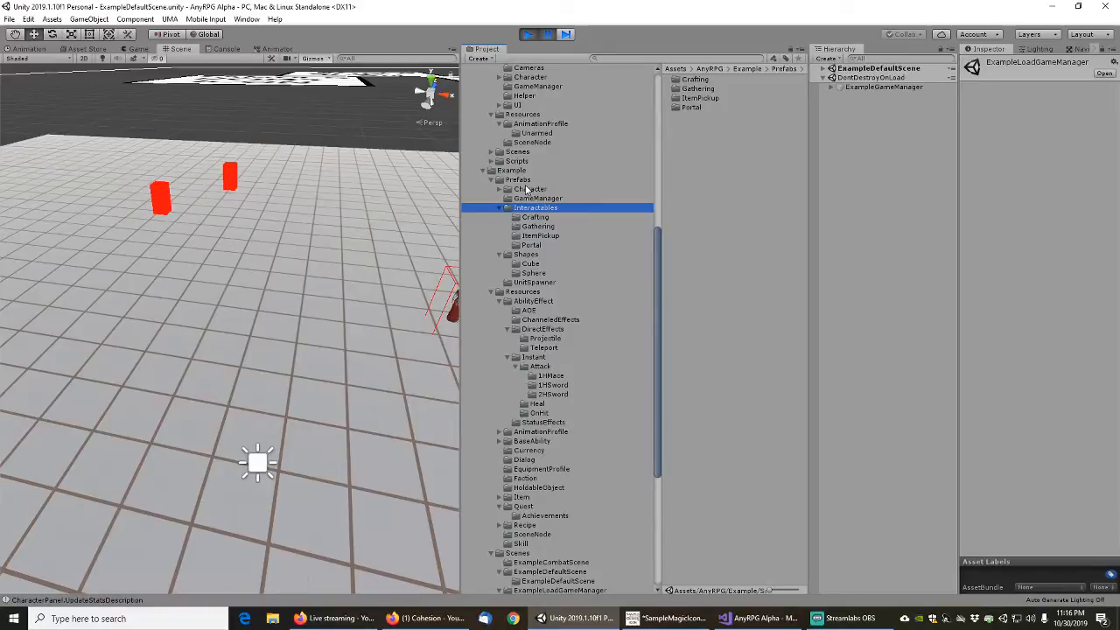
click(500, 190)
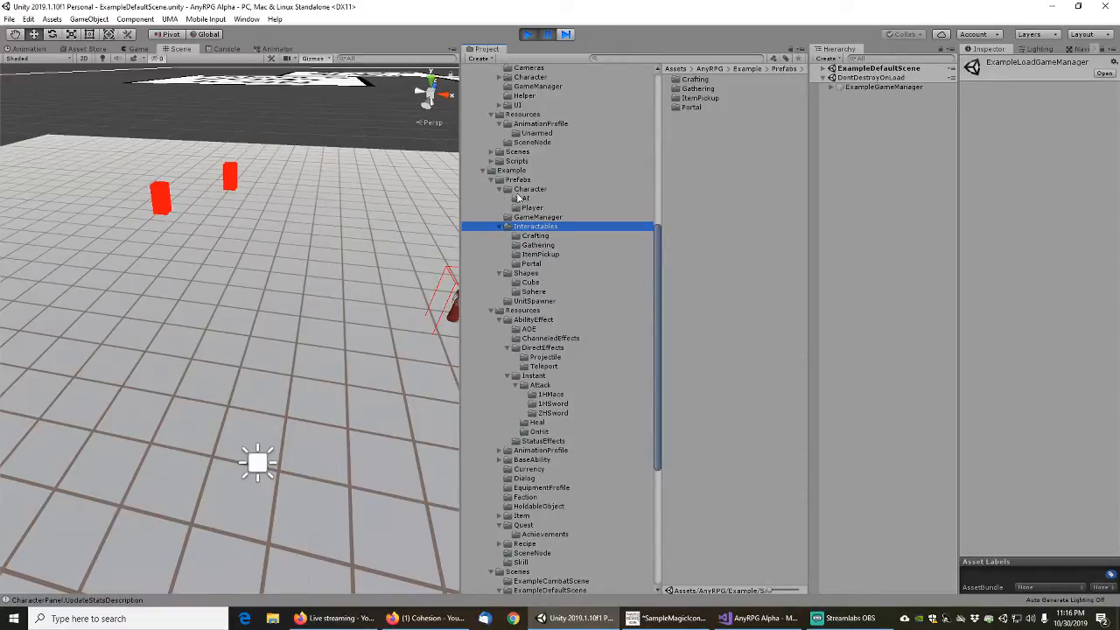
click(523, 198)
click(715, 107)
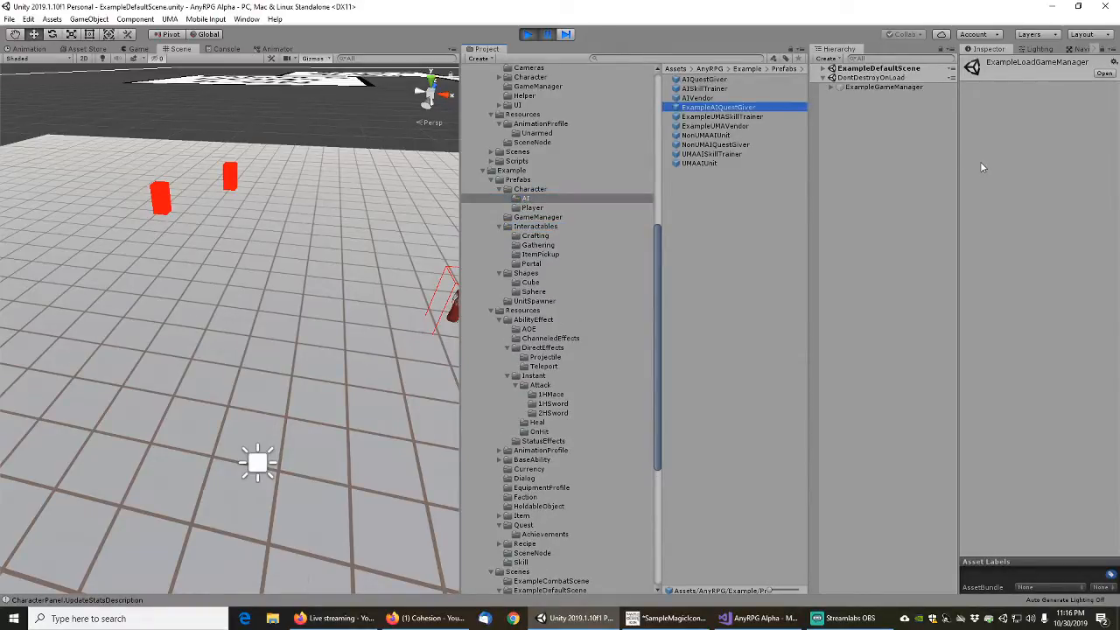
scroll(989, 402, down, 5)
scroll(988, 402, down, 8)
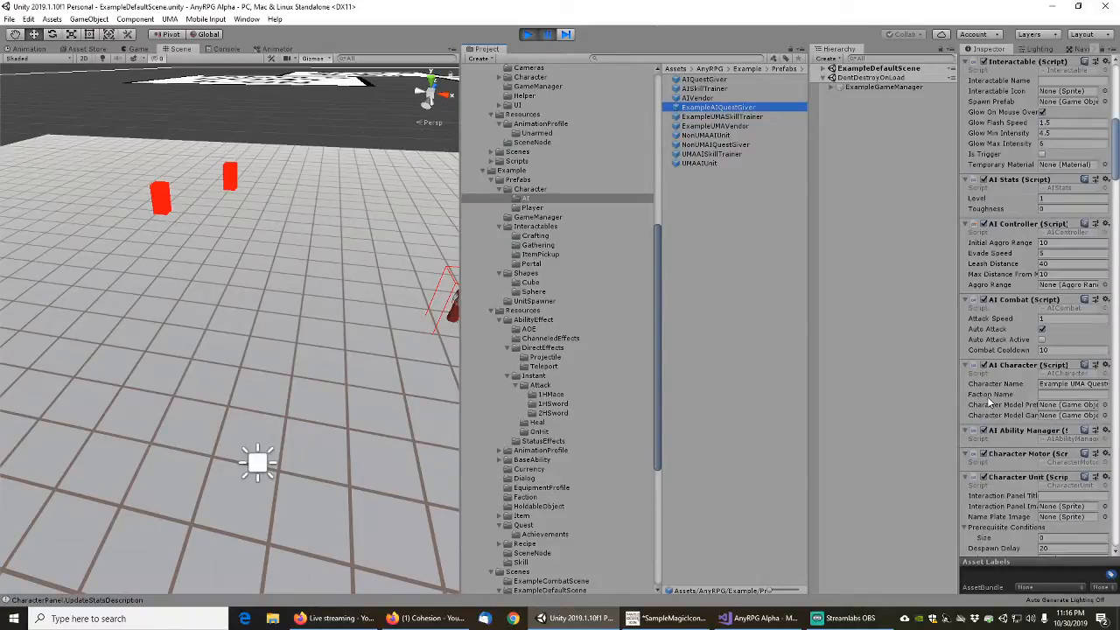
scroll(992, 391, down, 6)
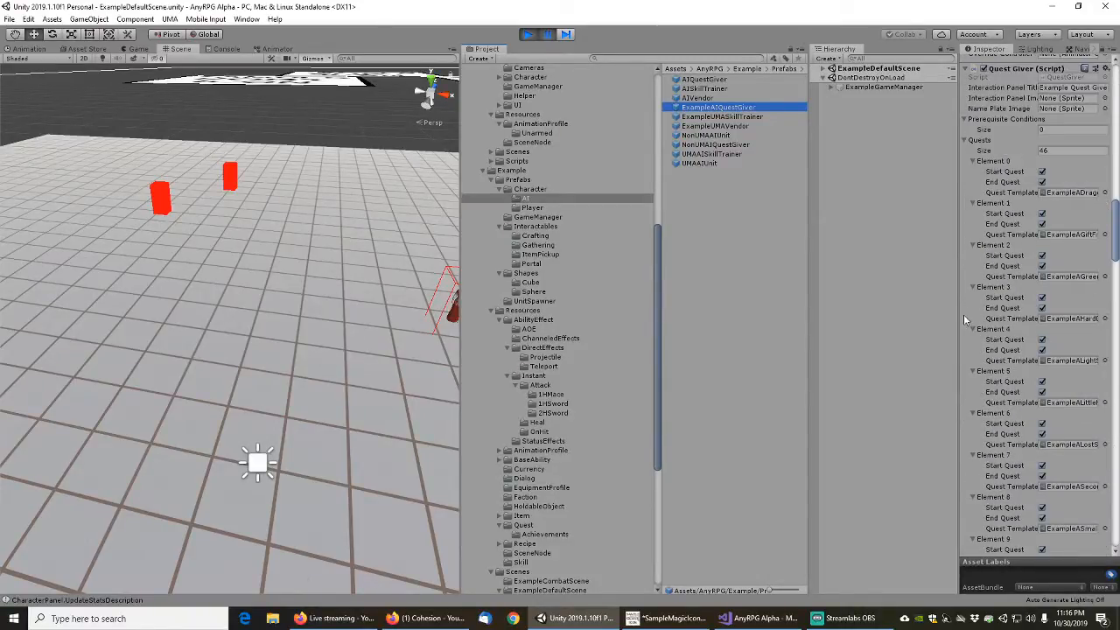
drag(958, 326, 896, 326)
scroll(1015, 245, down, 1)
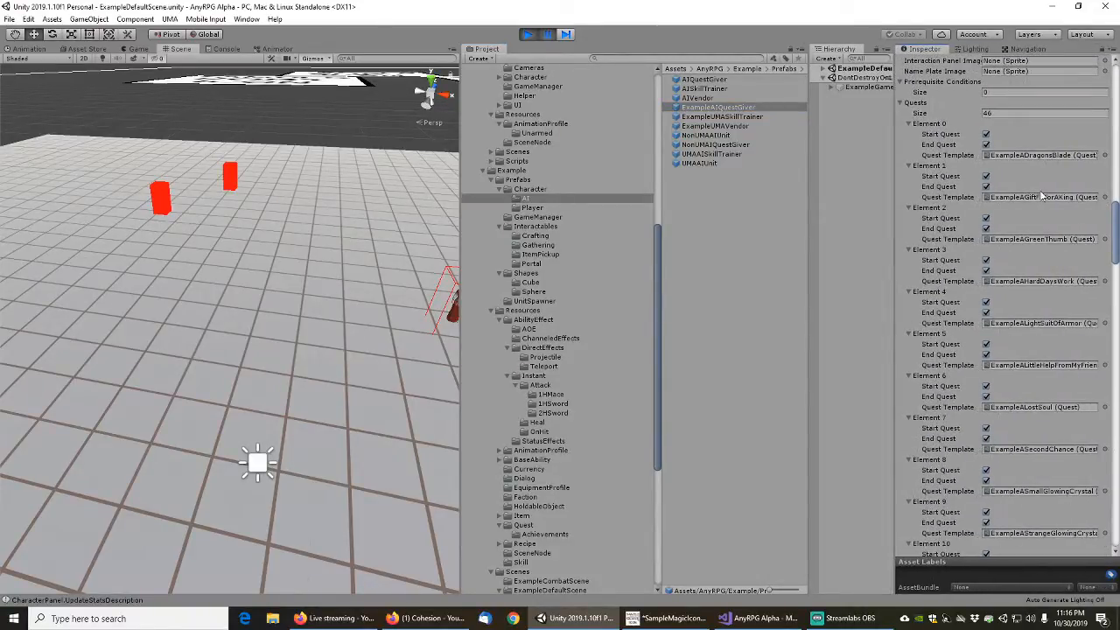
scroll(1008, 275, down, 3)
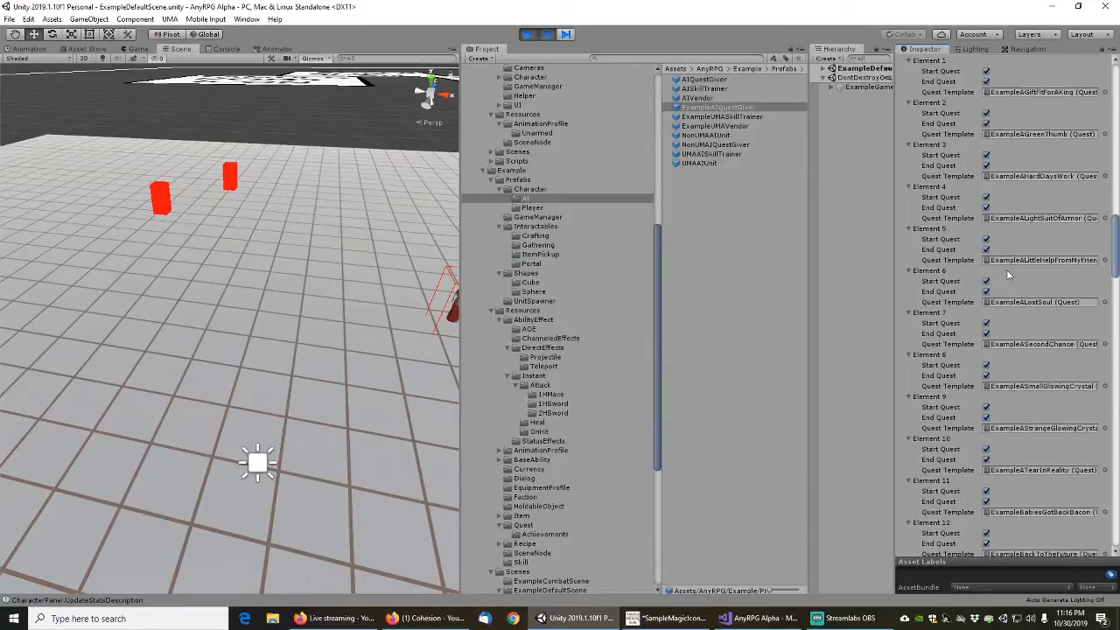
right_click(942, 355)
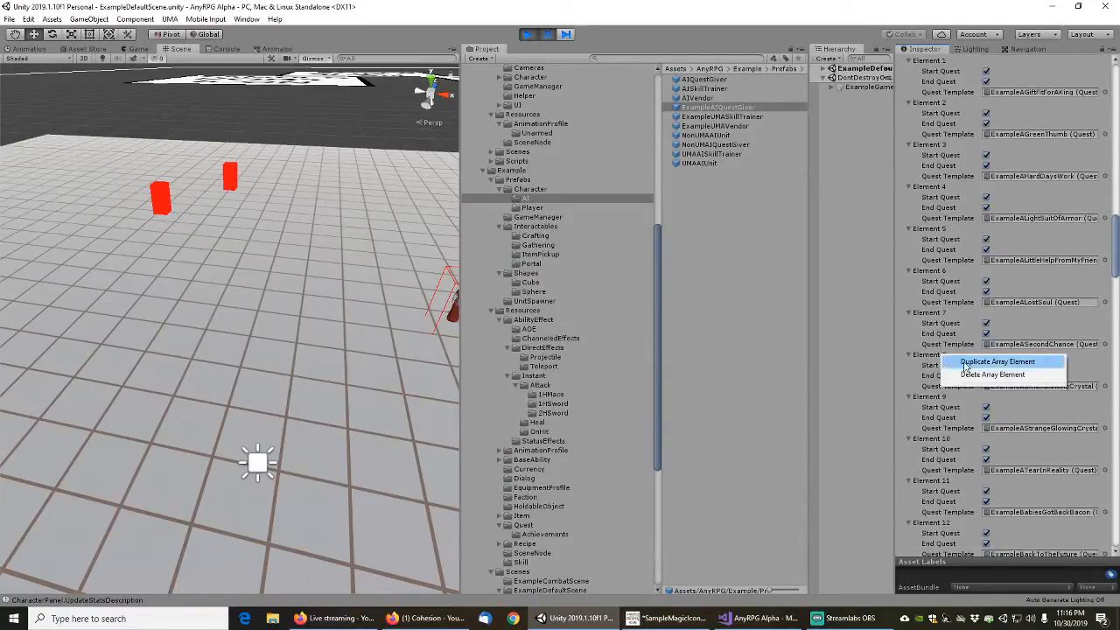
click(976, 375)
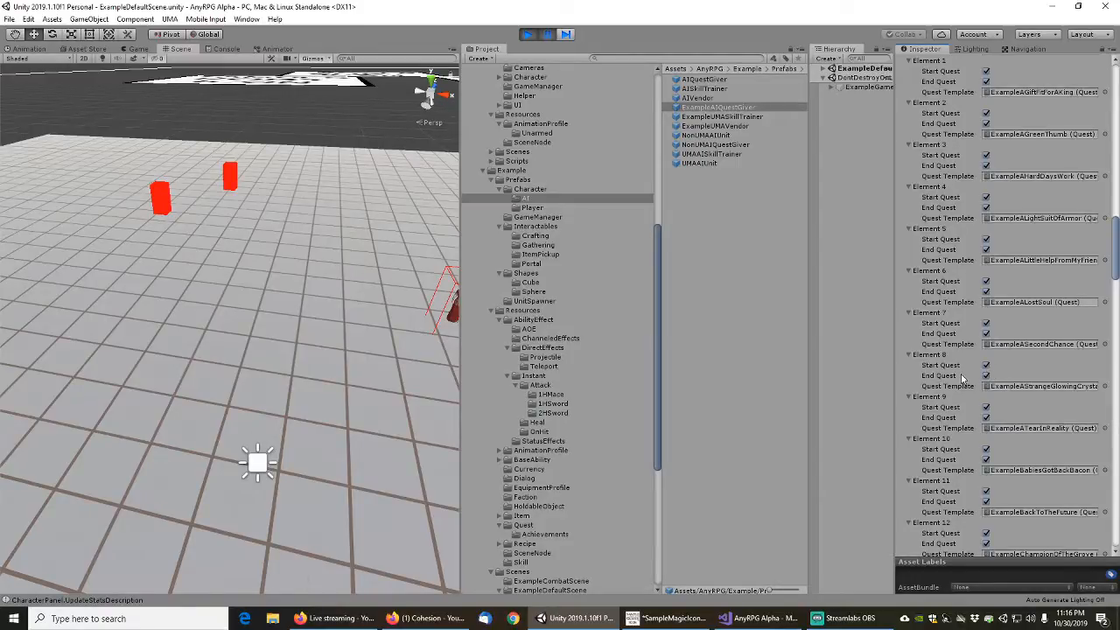
Delete the ExampleLesserElementalDeath entry from the Quests list of the ExampleAIQuestGiver prefab
scroll(960, 378, down, 3)
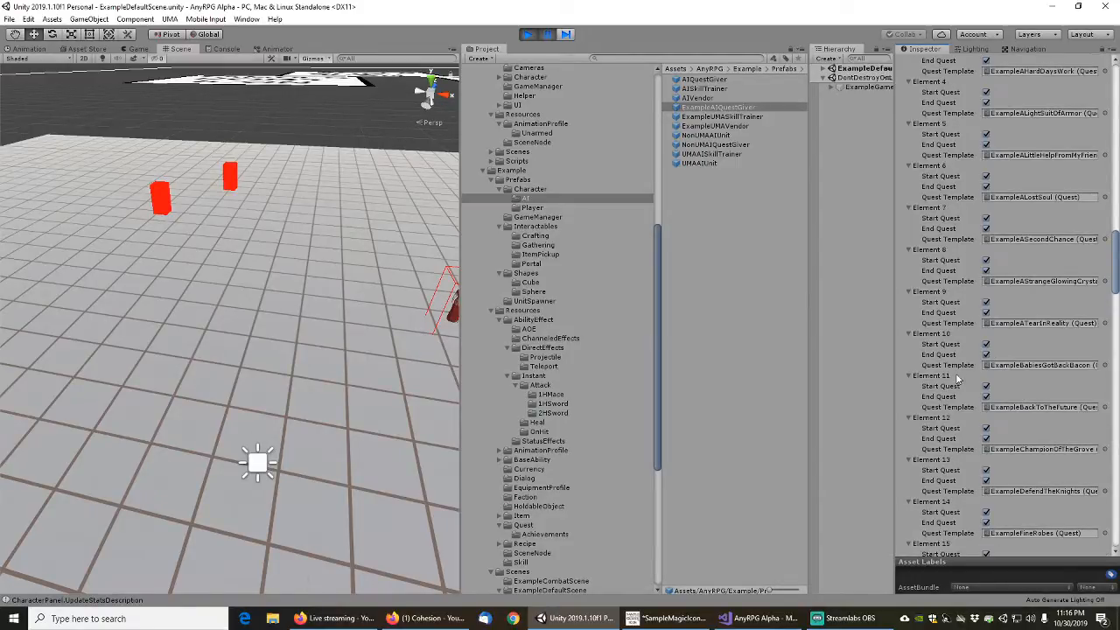
scroll(959, 378, down, 12)
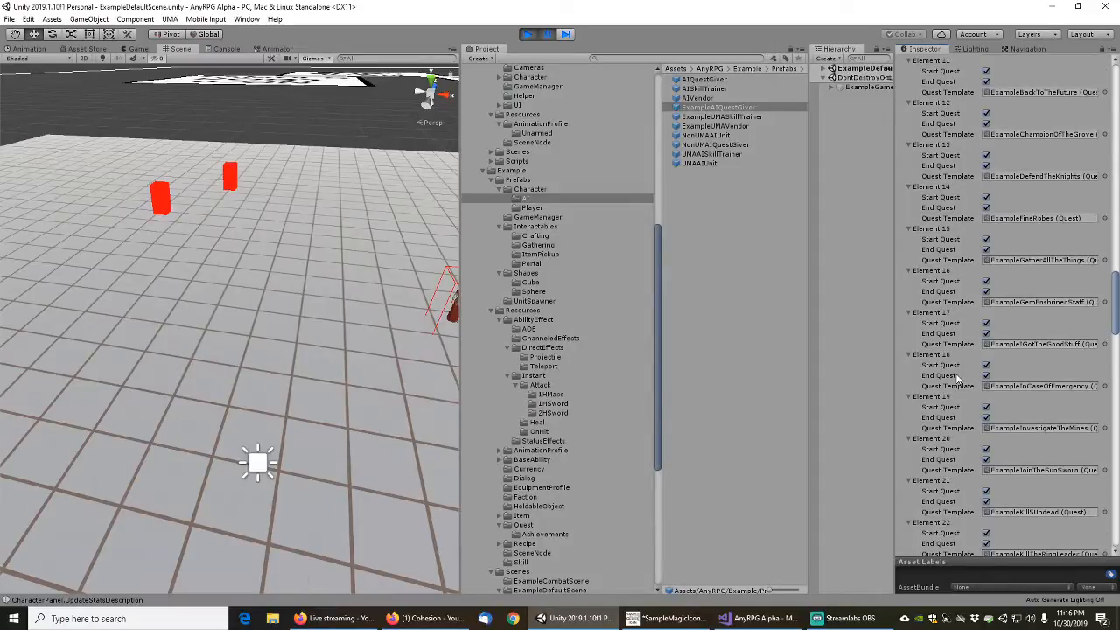
scroll(958, 378, down, 6)
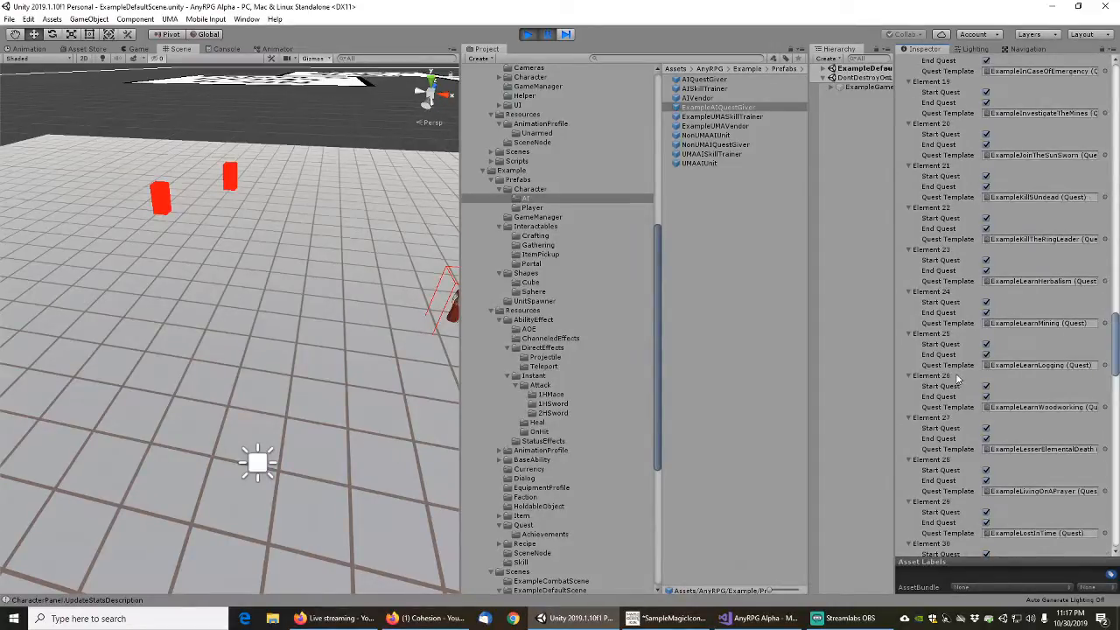
scroll(958, 378, down, 3)
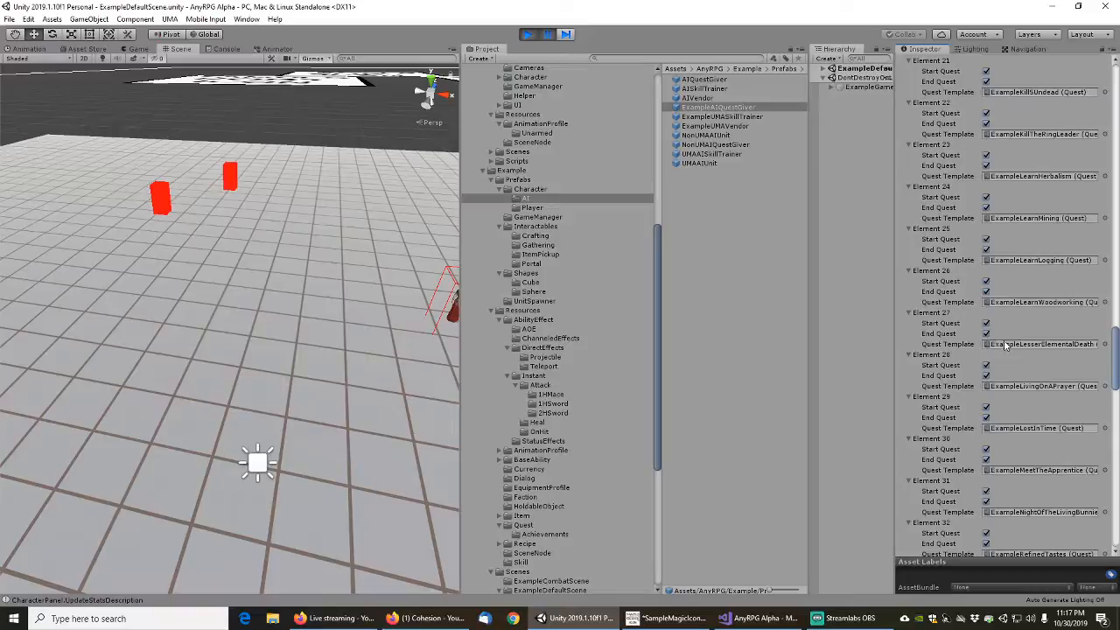
right_click(942, 313)
click(970, 334)
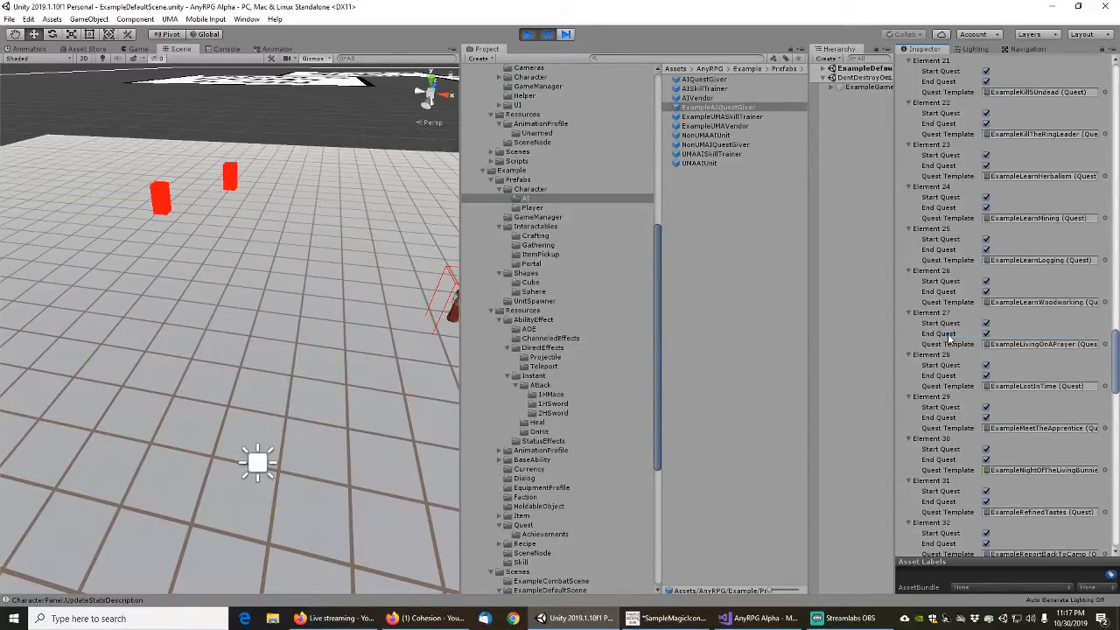
scroll(963, 306, up, 15)
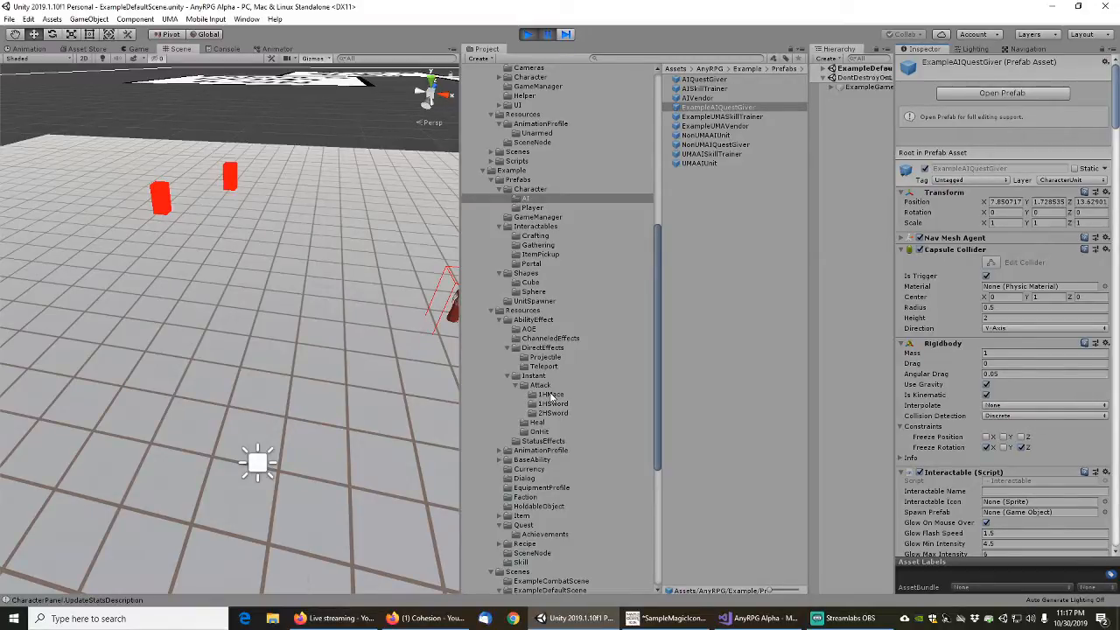
Set the X, Y and Z position of all nine 2m cube prefabs in the example Cube folder to 0
click(531, 282)
click(722, 79)
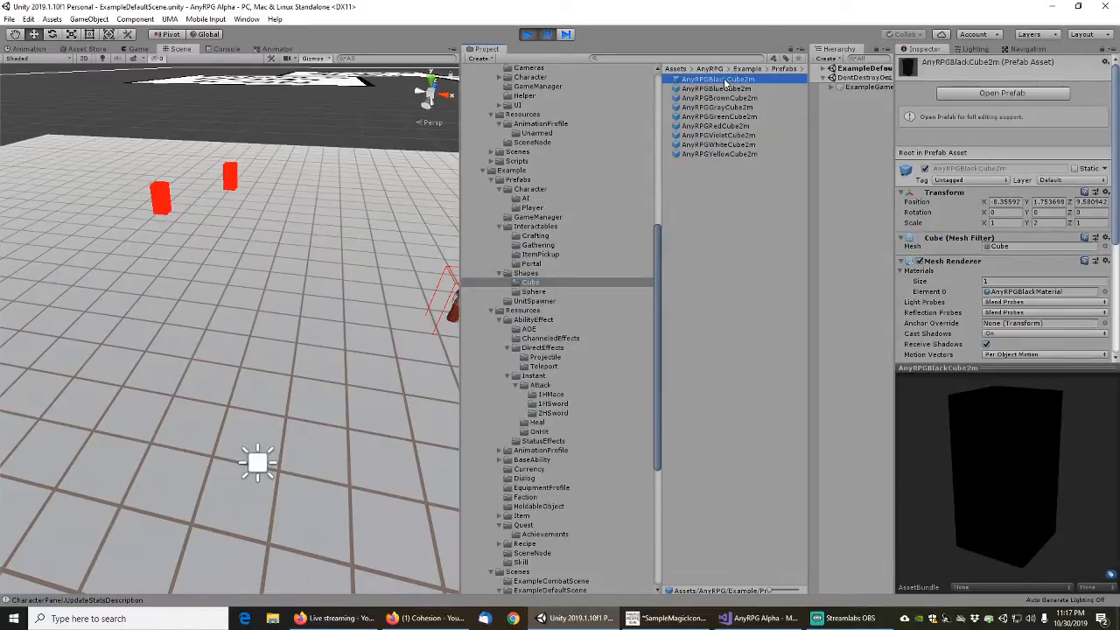
shift+click(726, 154)
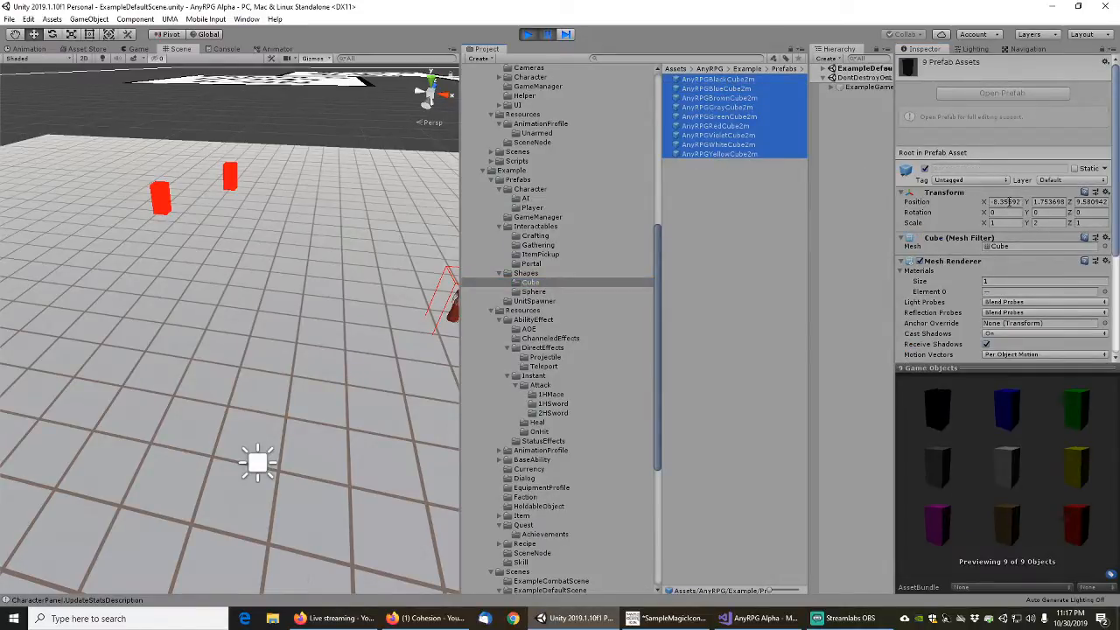
click(1006, 202)
text(0)
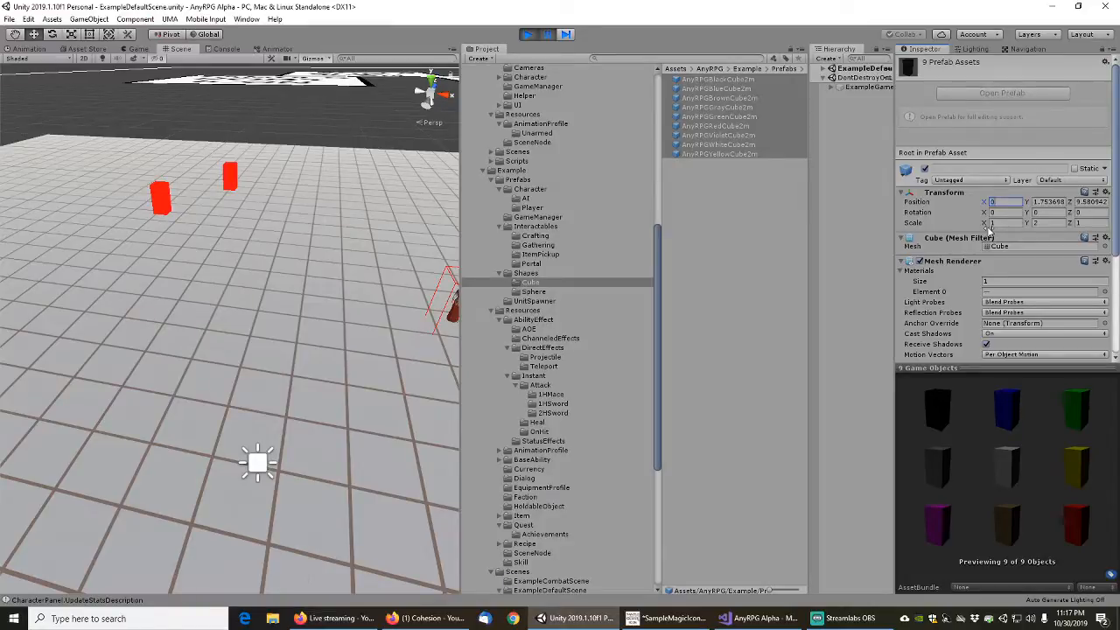
key(Tab)
text(0)
key(Tab)
text(0)
click(1037, 212)
Stop play mode, run the ExampleLoadGameManager scene again and start a new game
click(529, 36)
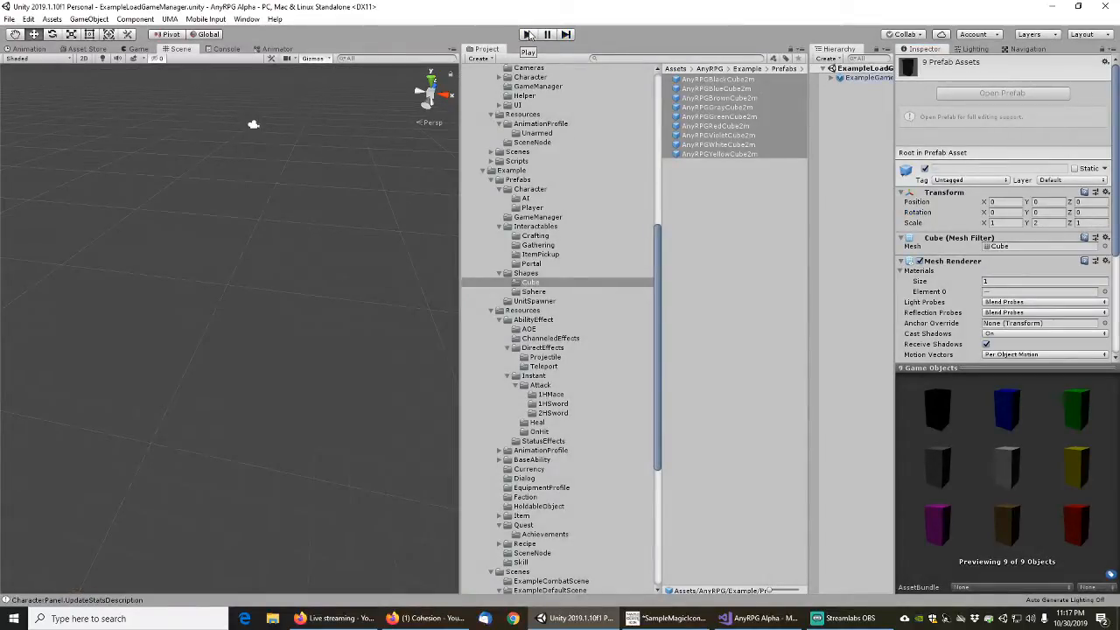
click(529, 34)
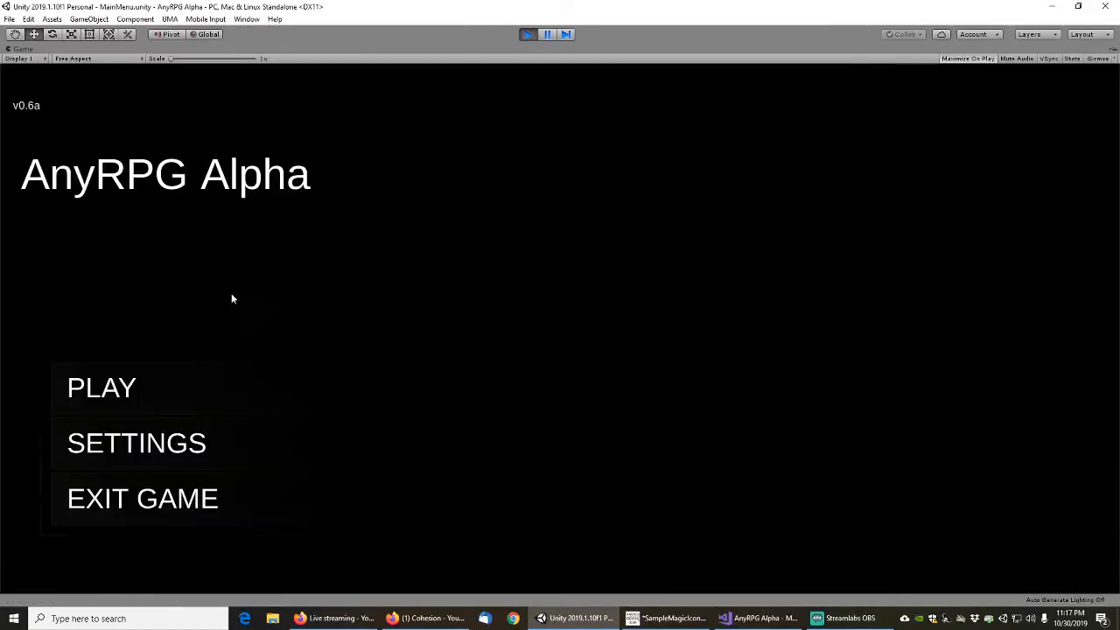
click(103, 394)
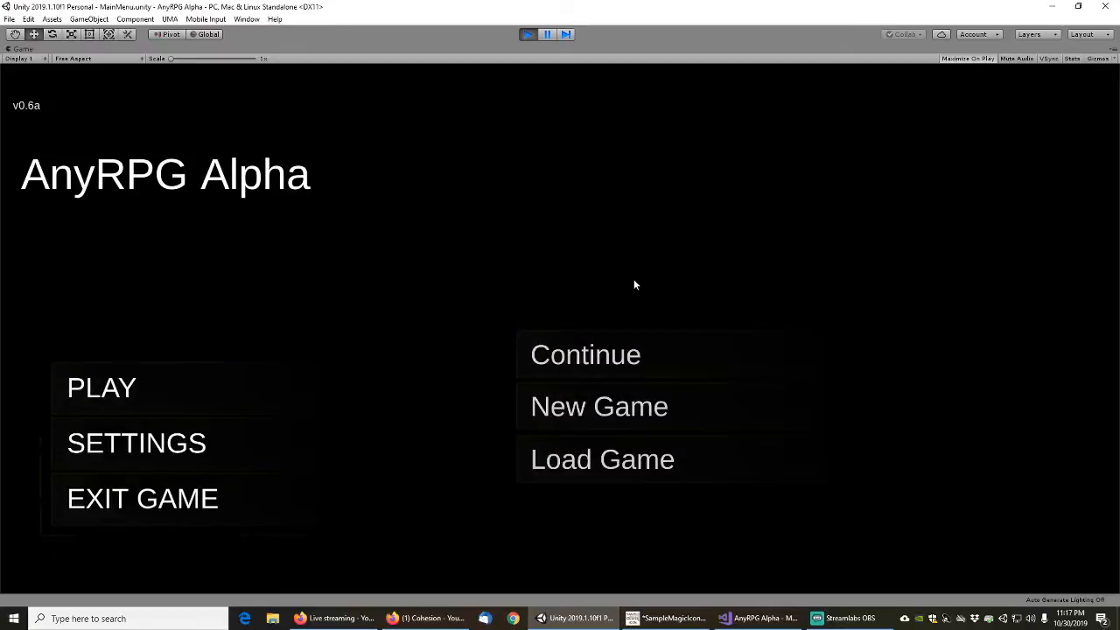
click(575, 416)
click(674, 396)
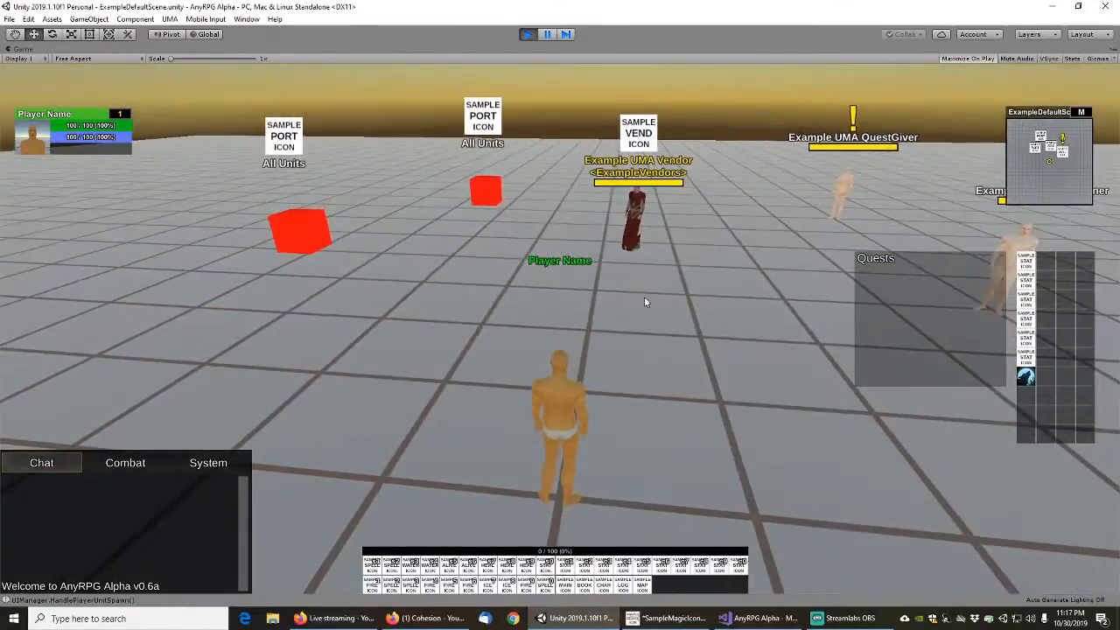
Walk the player up to the portal cubes to check their placement and stop play mode
right_drag(644, 298, 636, 311)
key(w)
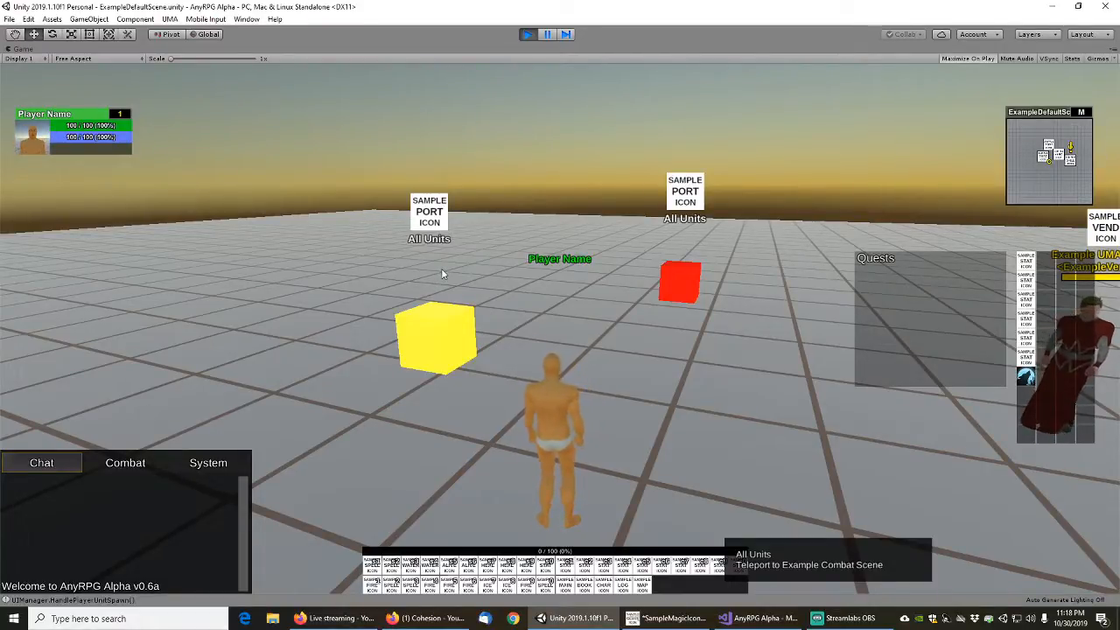
click(527, 34)
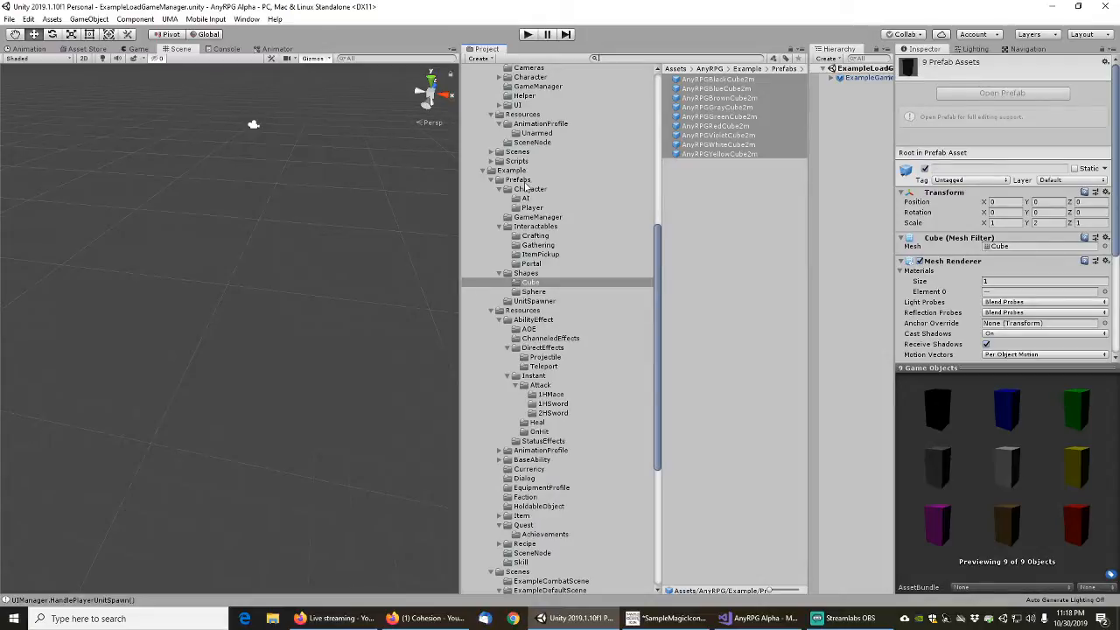
Select the ExamplePortalCombatScene prefab in the example Portal folder
click(536, 264)
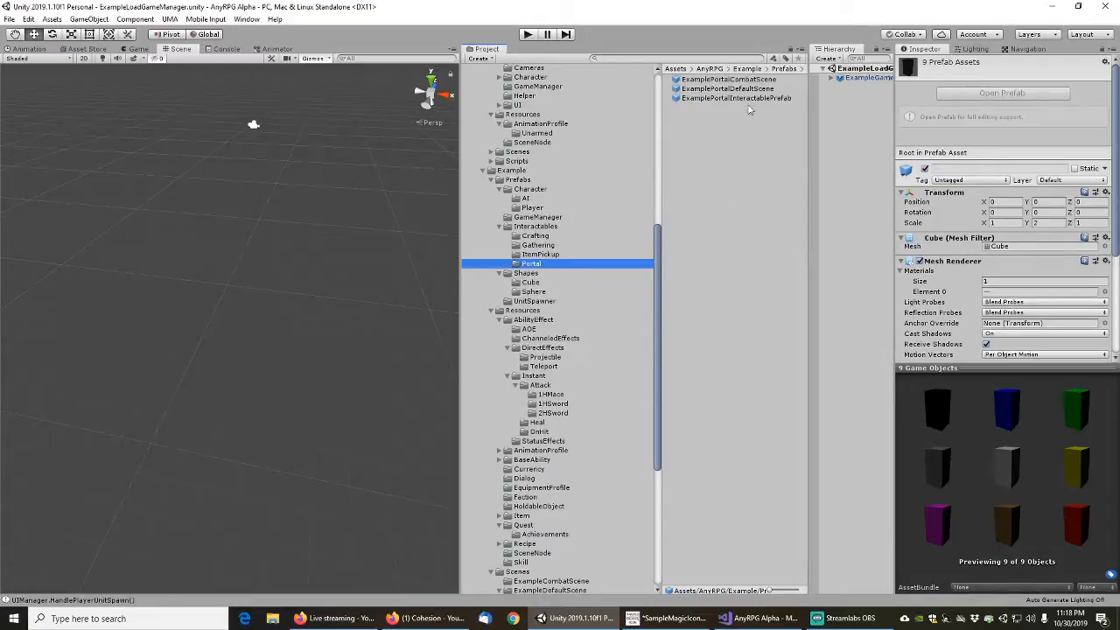
click(740, 80)
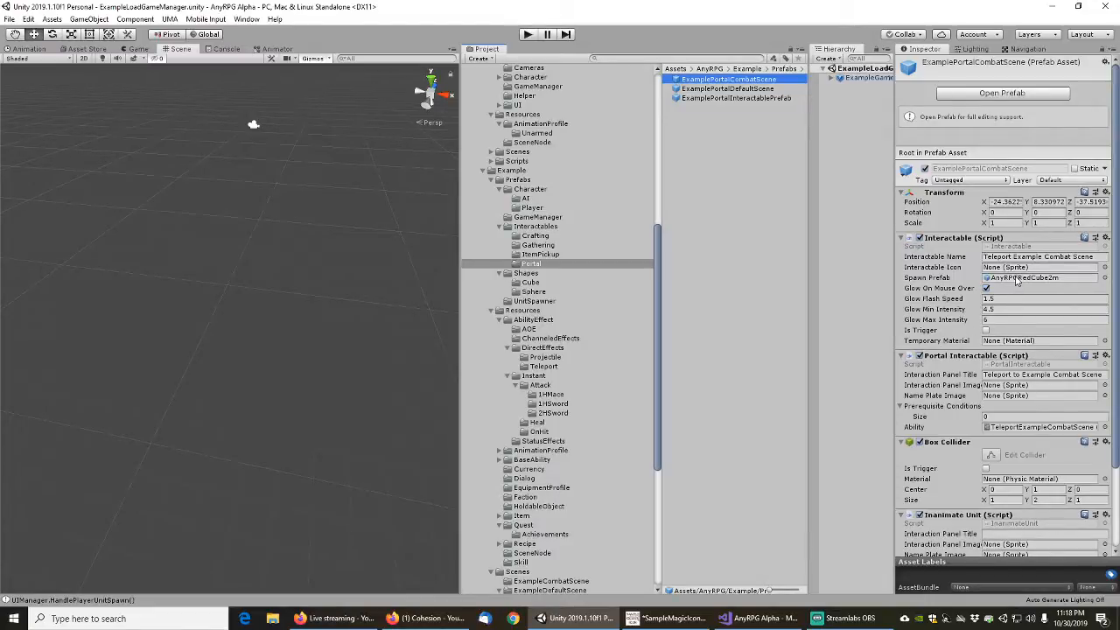
Run the ExampleLoadGameManager scene in play mode and start a new game
click(528, 34)
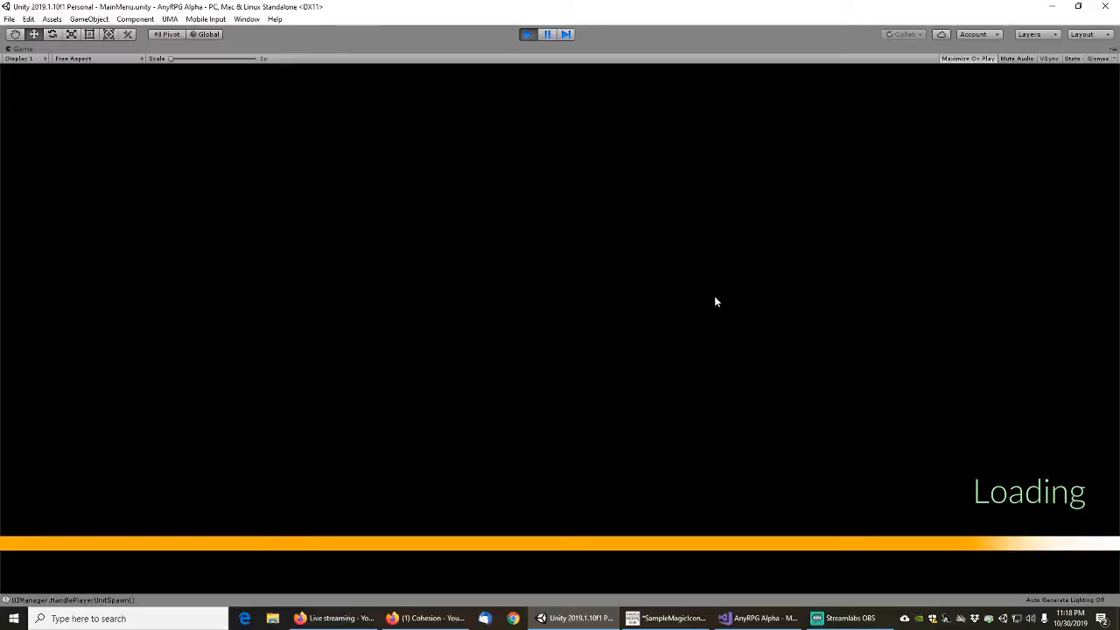
click(145, 378)
click(624, 405)
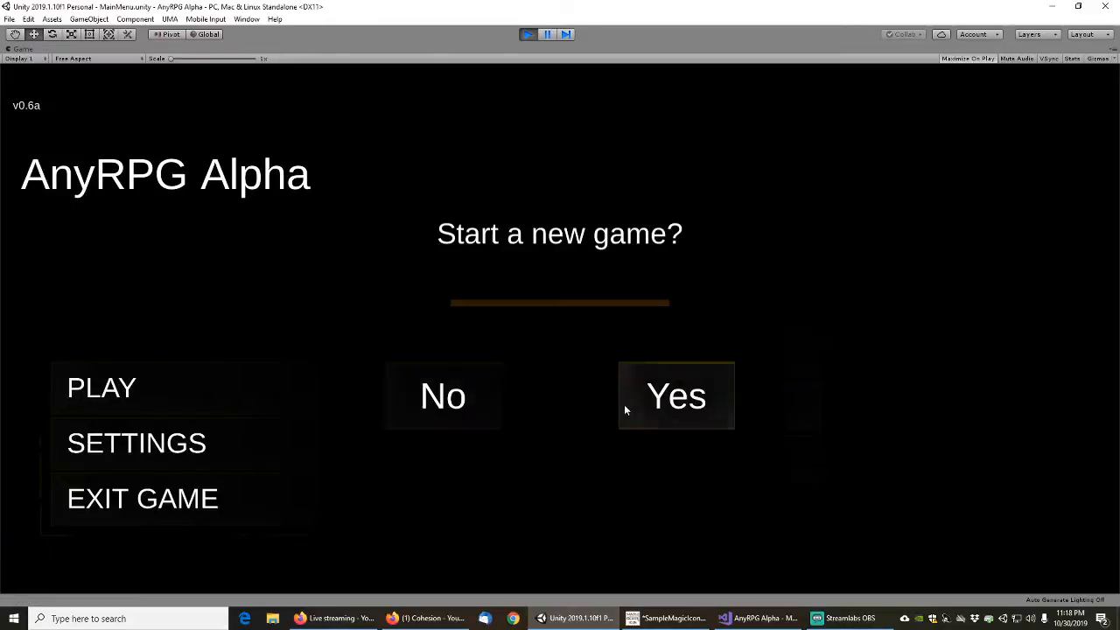
click(674, 392)
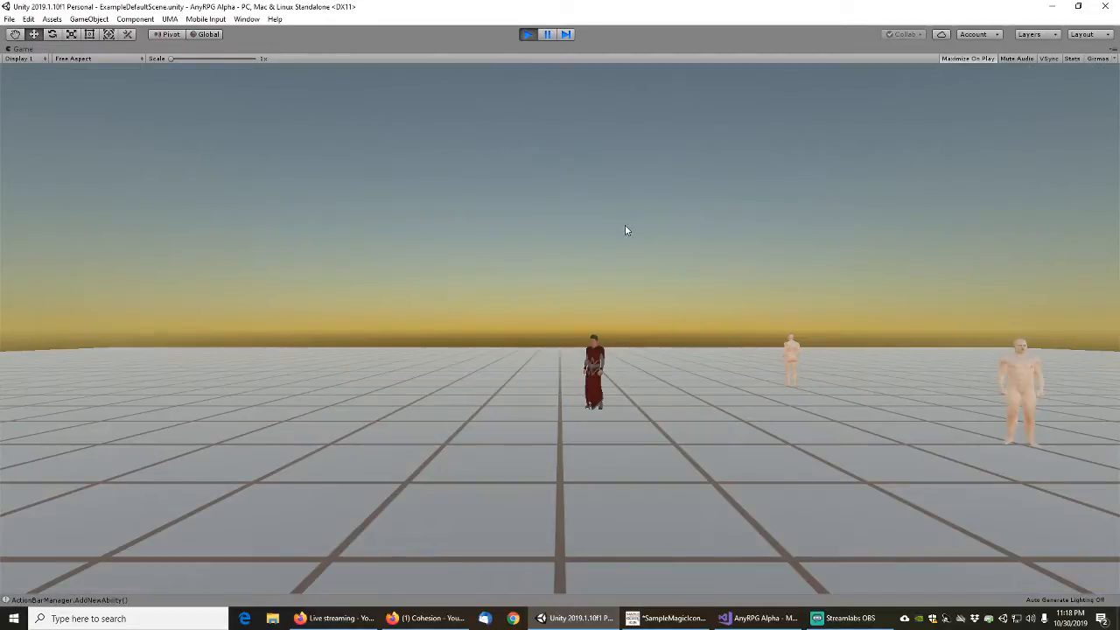
Walk the player towards the portal cubes, check their placement and labels, and stop play mode
right_drag(672, 215, 648, 261)
key(w)
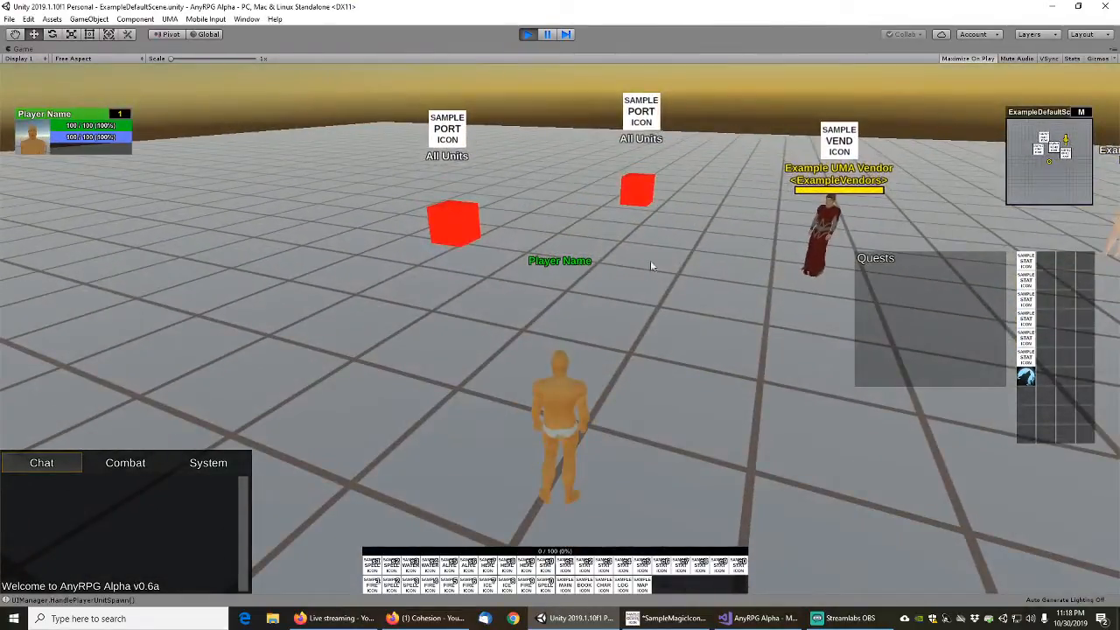
scroll(639, 192, down, 2)
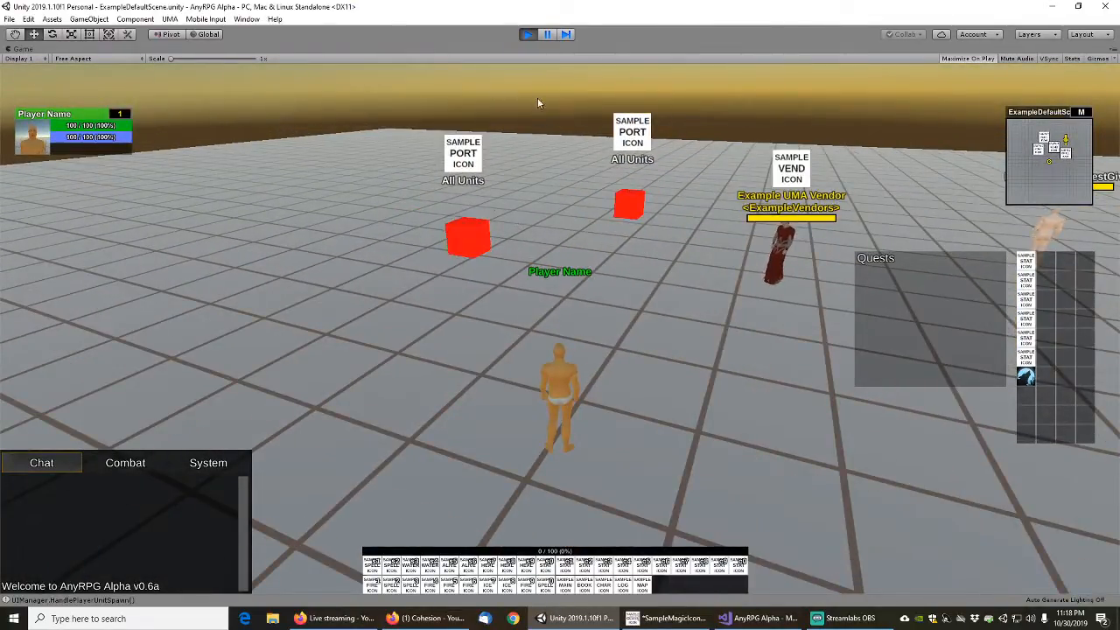
click(528, 34)
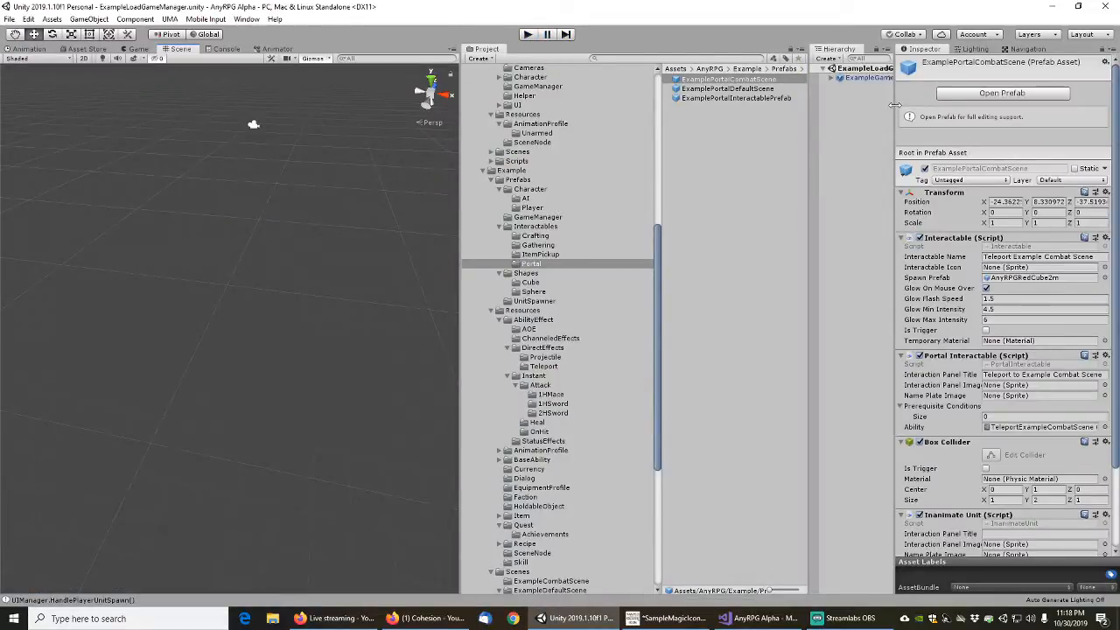
Compare the component settings of the ExamplePortalDefaultScene and ExamplePortalCombatScene prefabs
drag(895, 103, 955, 103)
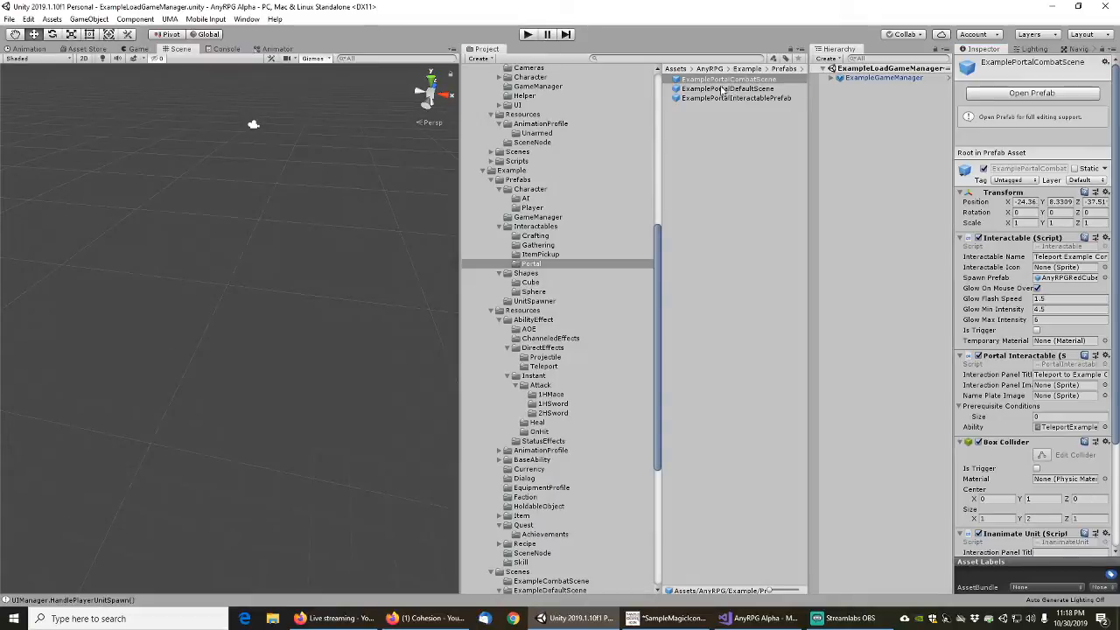
click(727, 88)
click(725, 79)
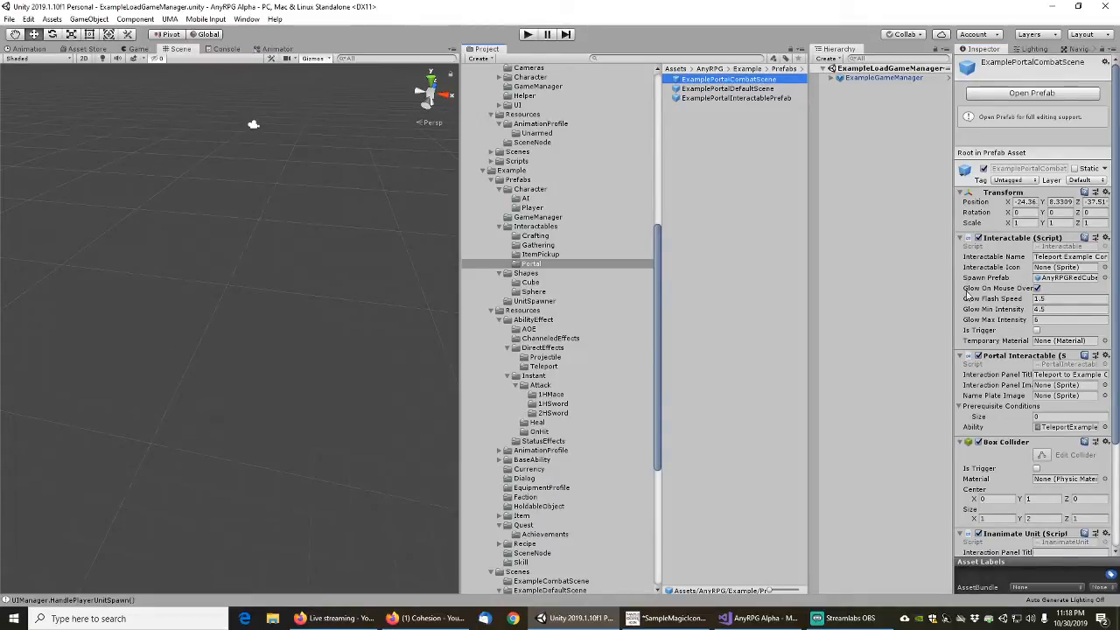
click(955, 306)
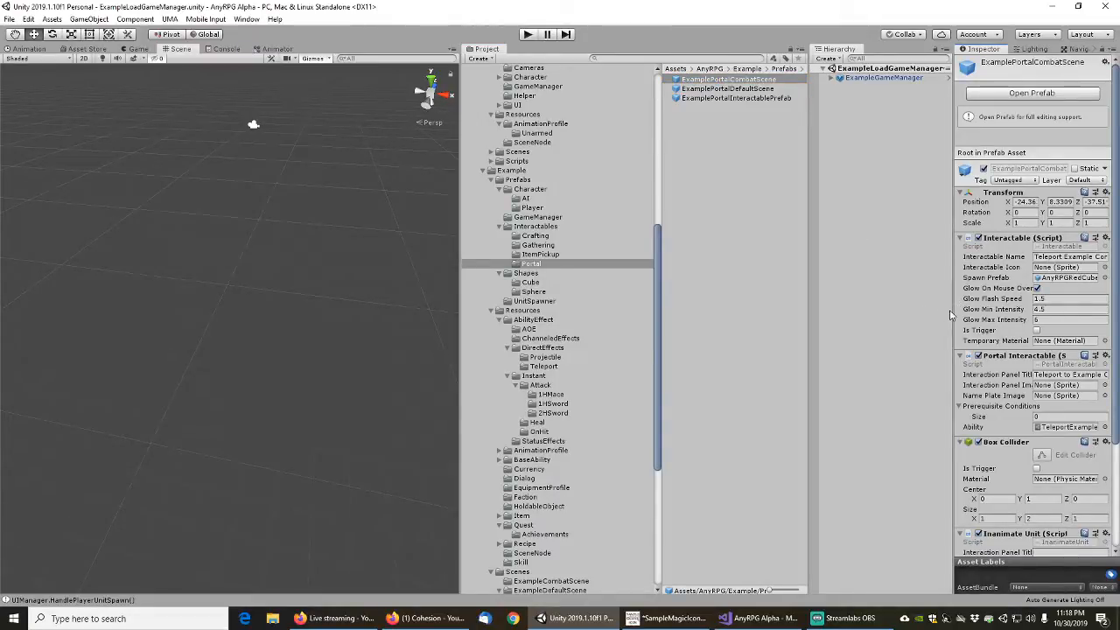
drag(955, 314, 874, 314)
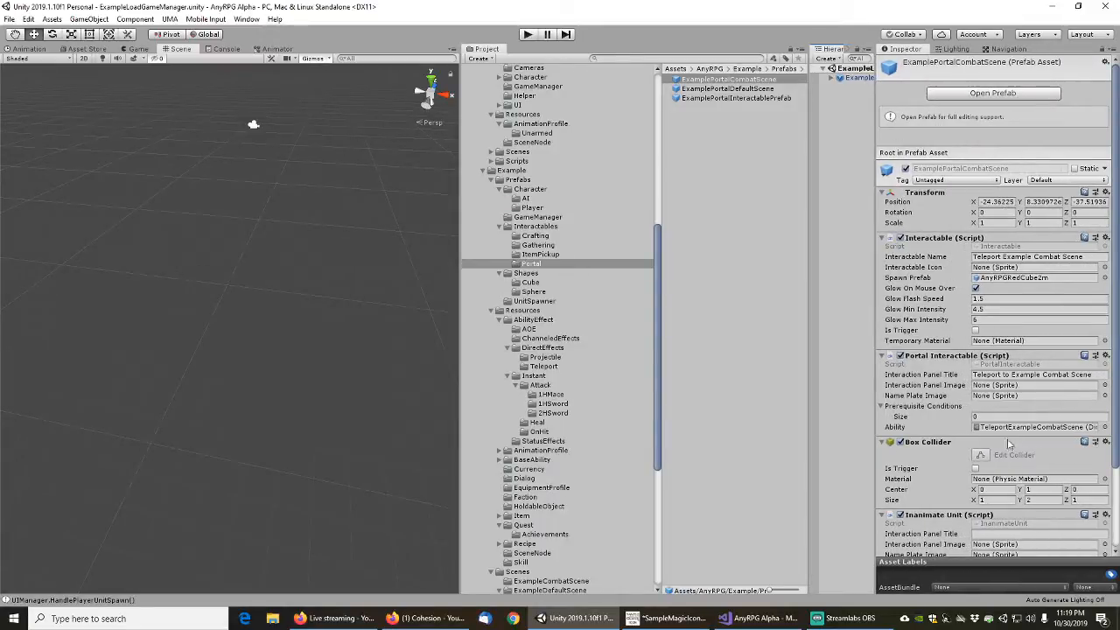
Trace the combat portal's ability to TeleportExampleCombatSceneEffect and examine its level name and its tick and complete effect lists
click(1022, 428)
click(741, 80)
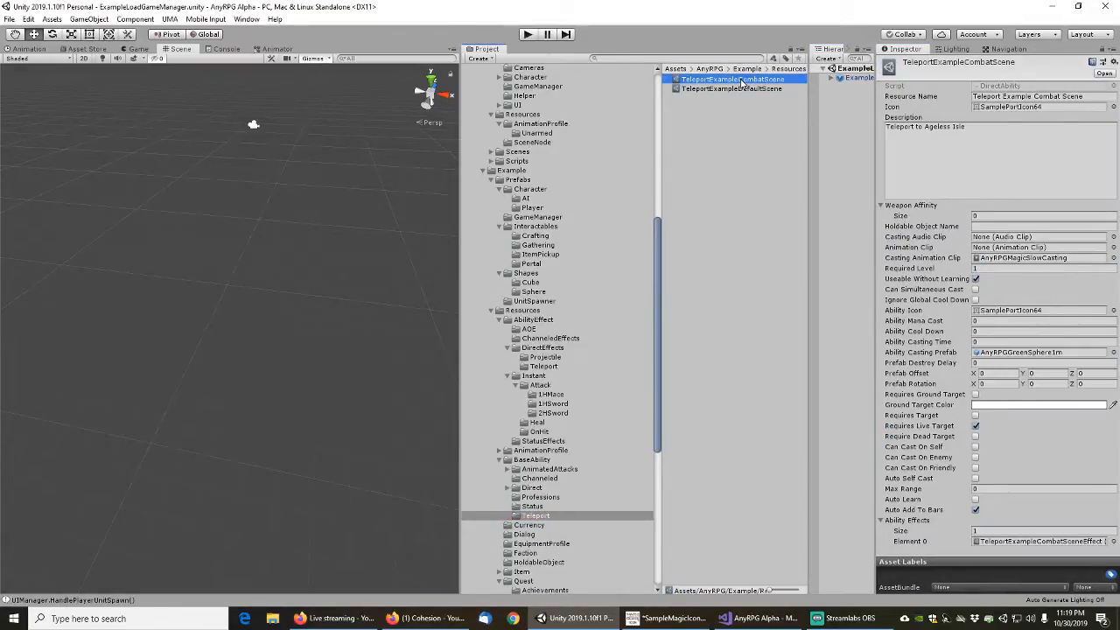
click(1035, 543)
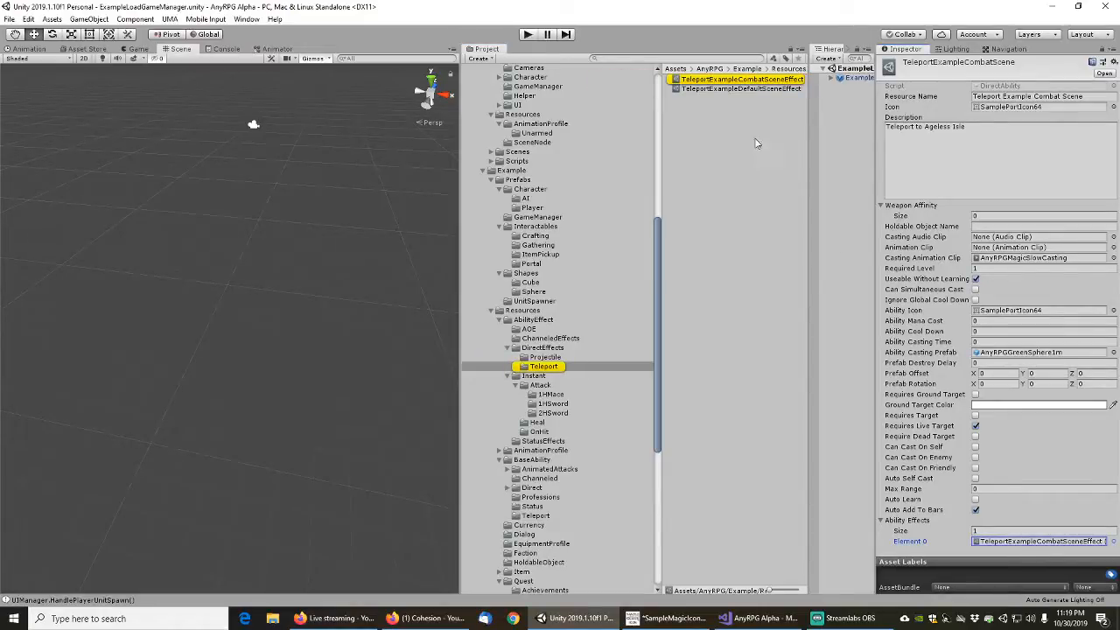
click(745, 81)
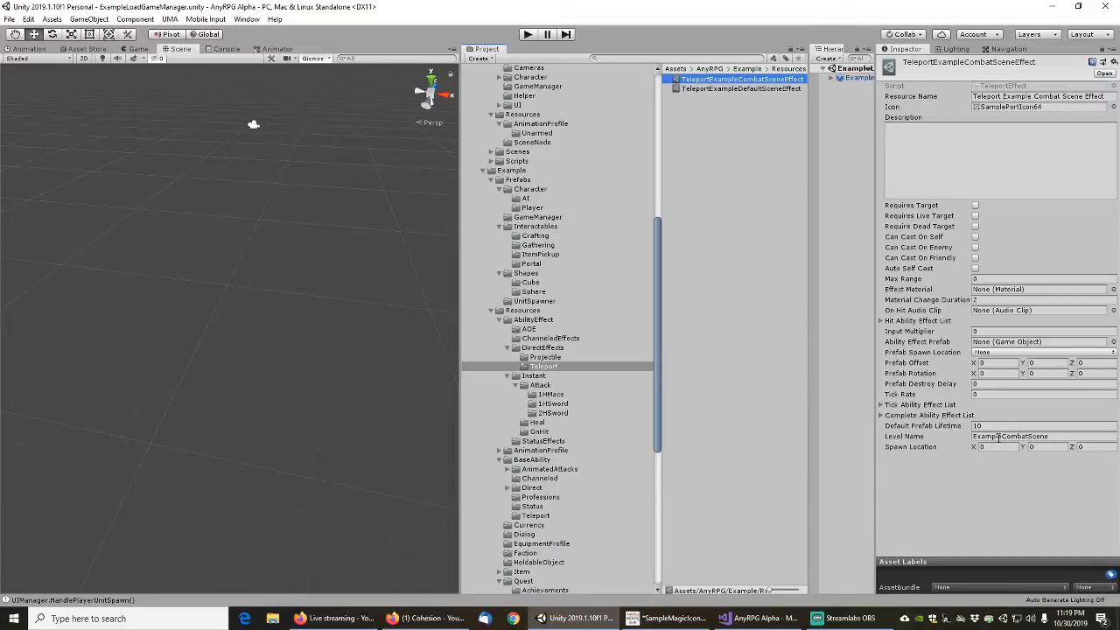
click(883, 418)
click(881, 415)
click(882, 405)
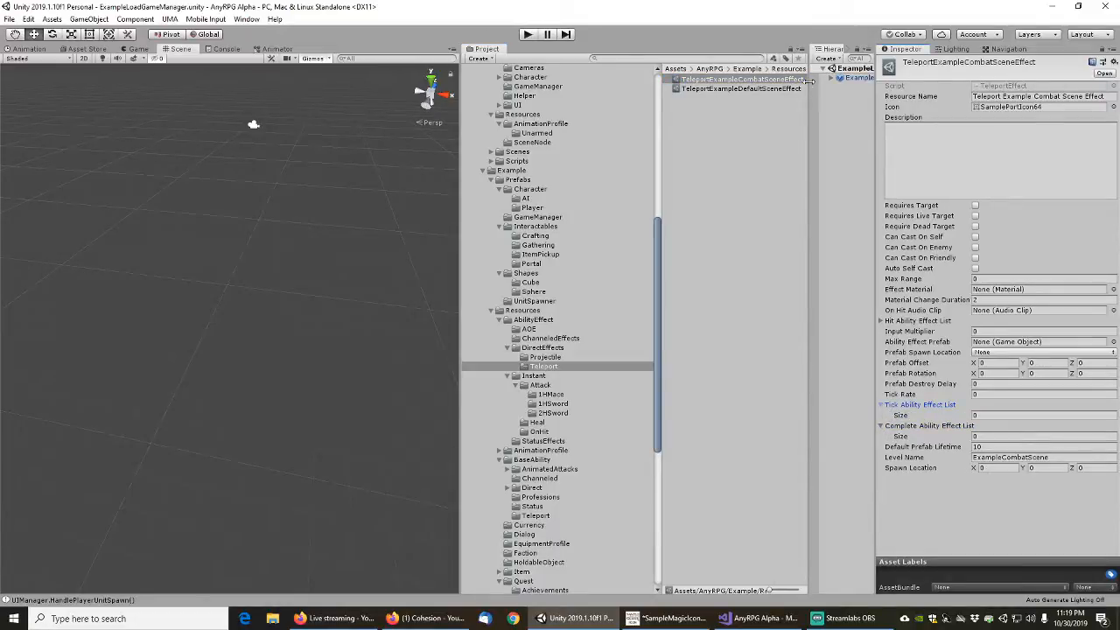
Check the resource name and level name of the TeleportExampleDefaultSceneEffect asset
click(886, 118)
drag(877, 117, 938, 115)
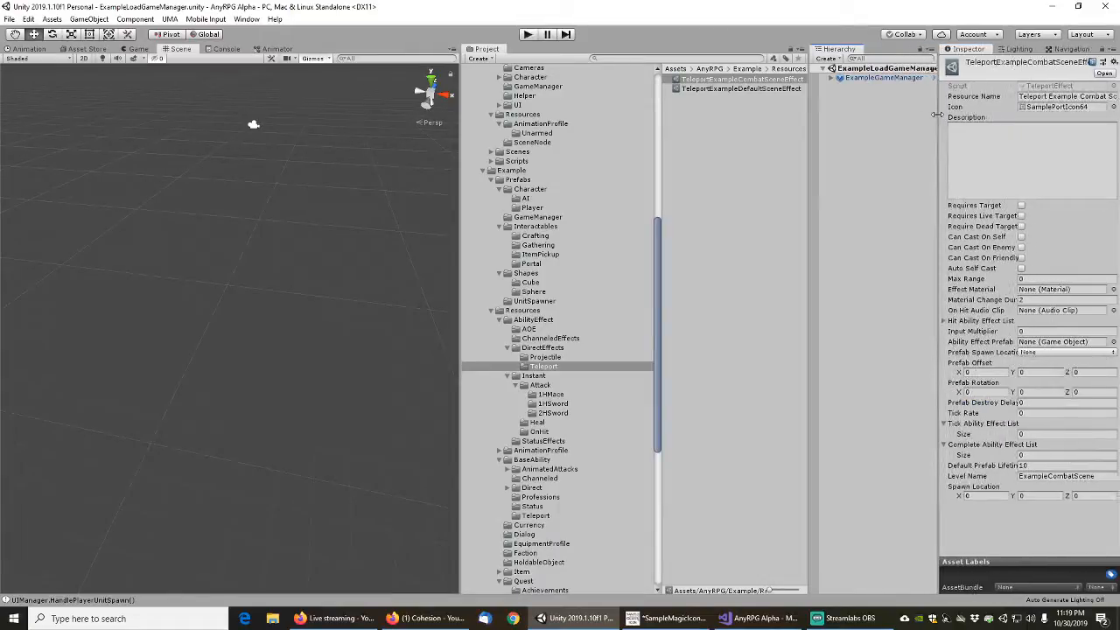
click(738, 89)
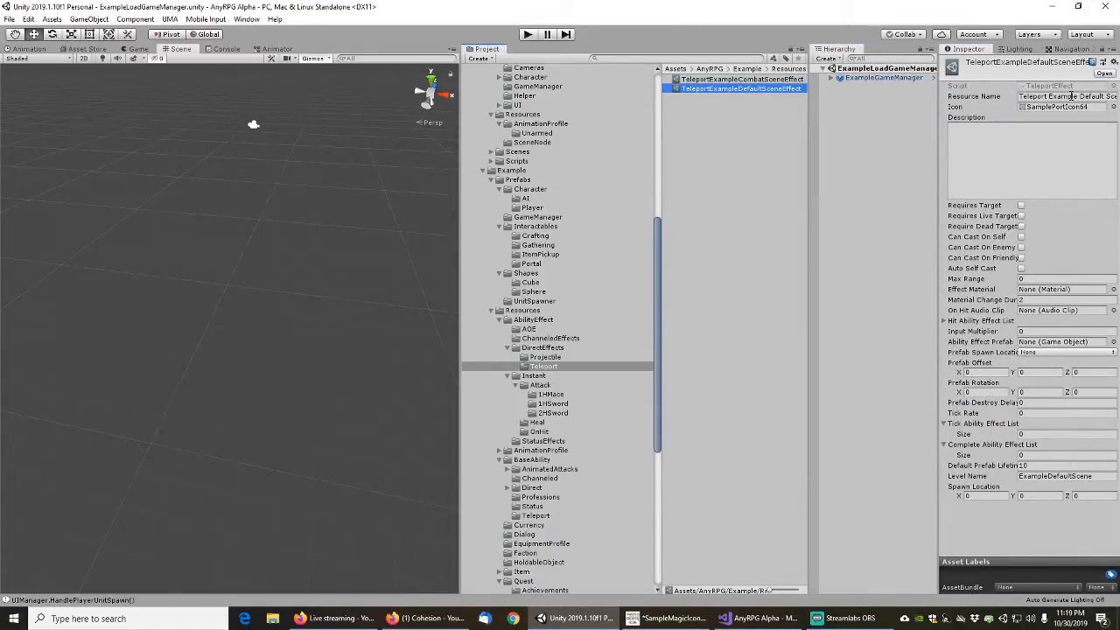
Search the project assets for "defaults" and open the ExampleDefaultScene scene
click(694, 59)
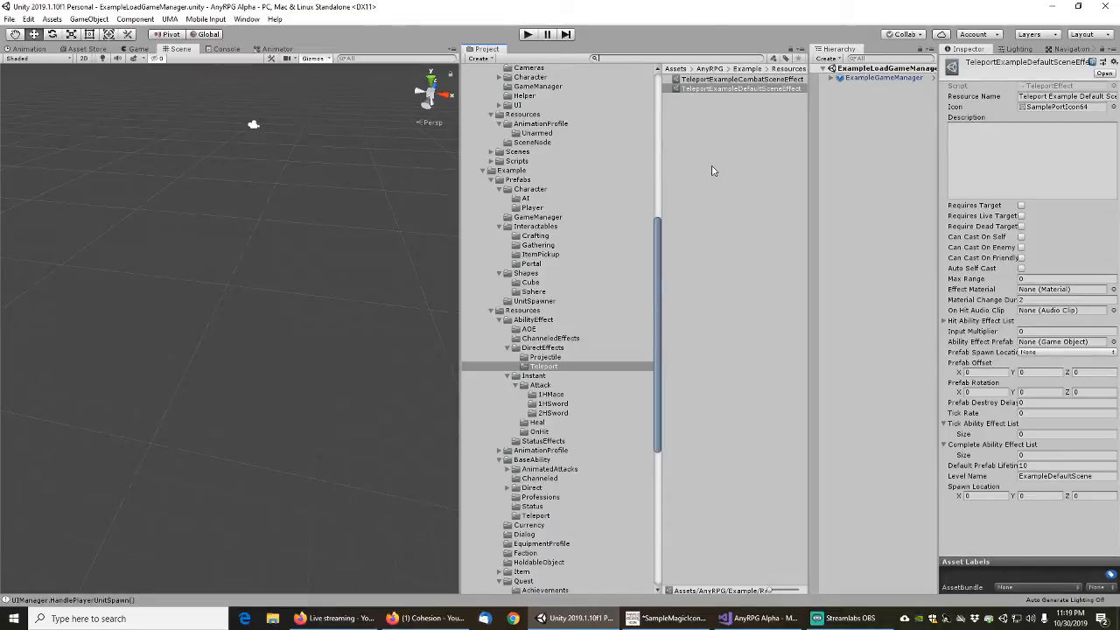
text(e)
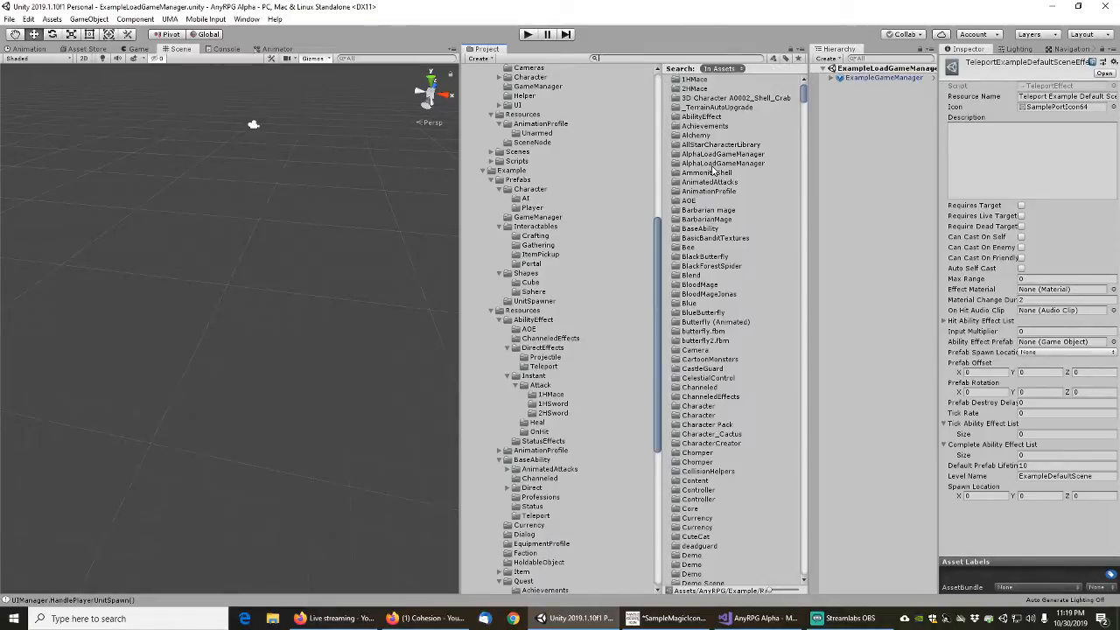
text(faults)
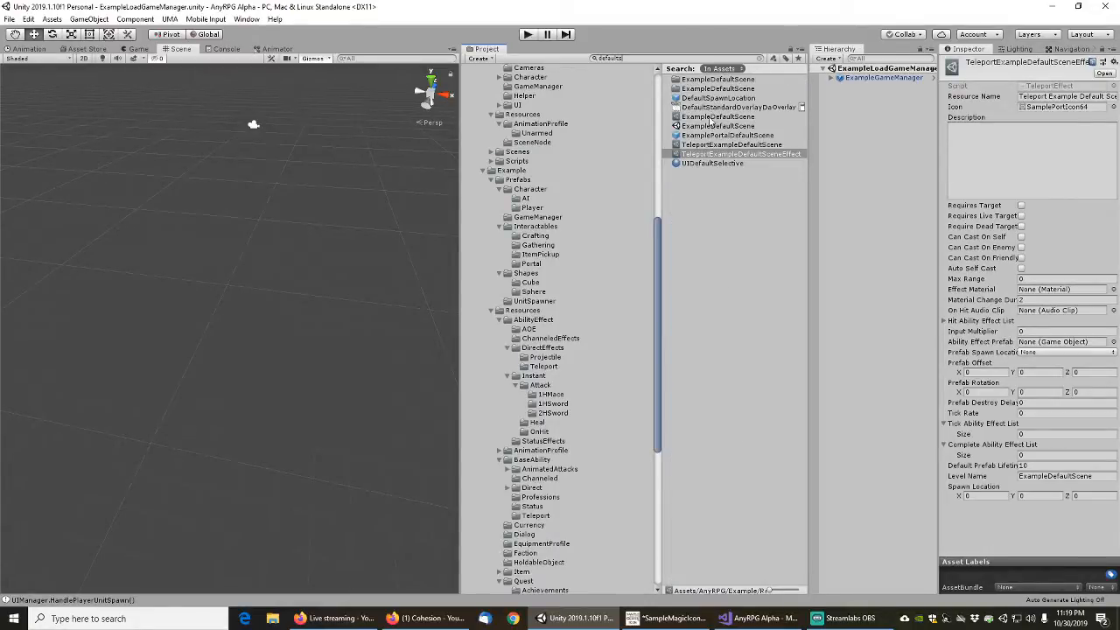
double_click(711, 126)
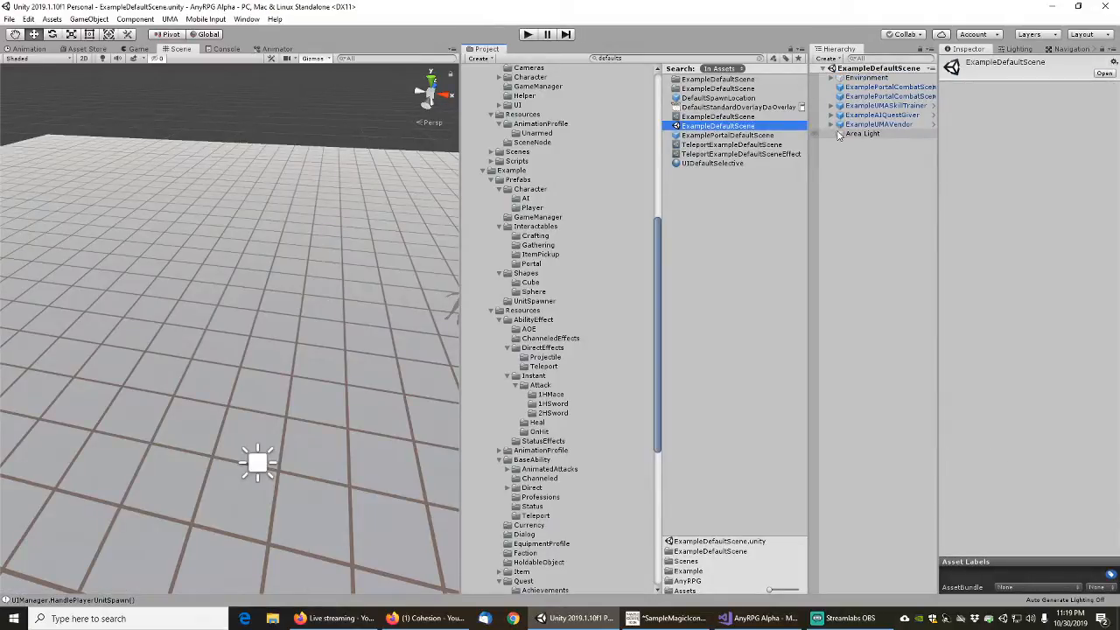
Delete both ExamplePortalCombatScene instances from ExampleDefaultScene
click(870, 88)
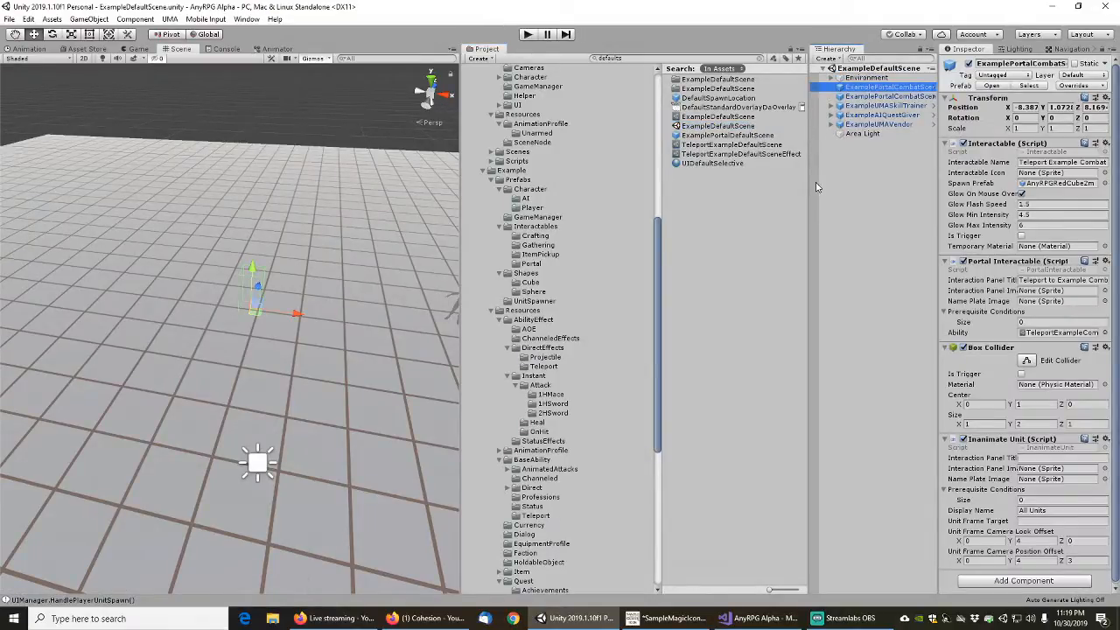
drag(808, 196, 762, 193)
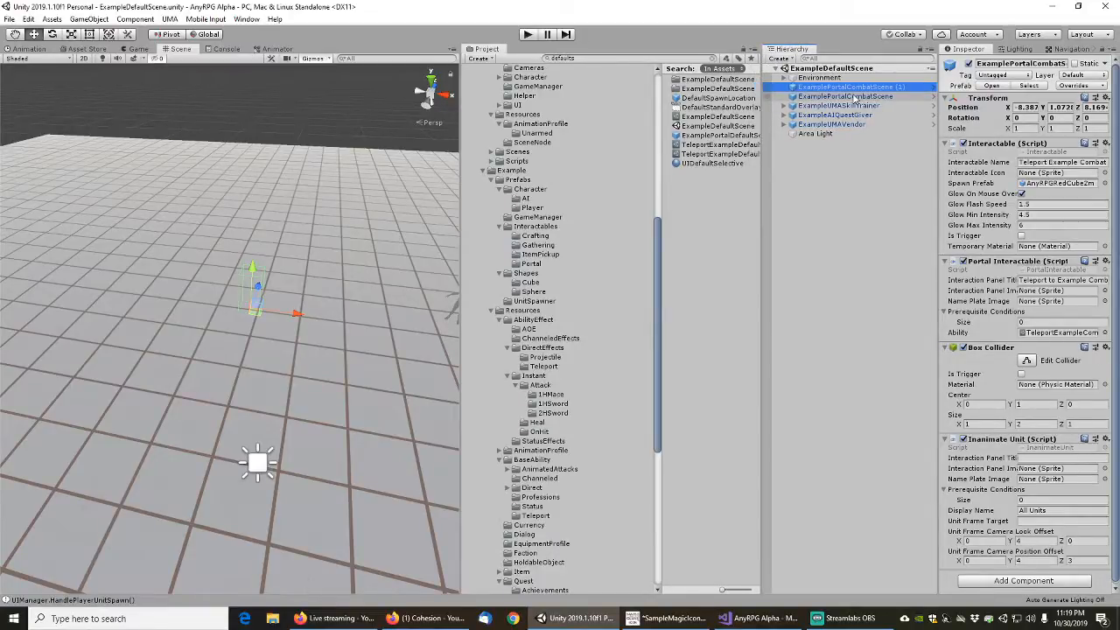
middle_drag(314, 232, 381, 245)
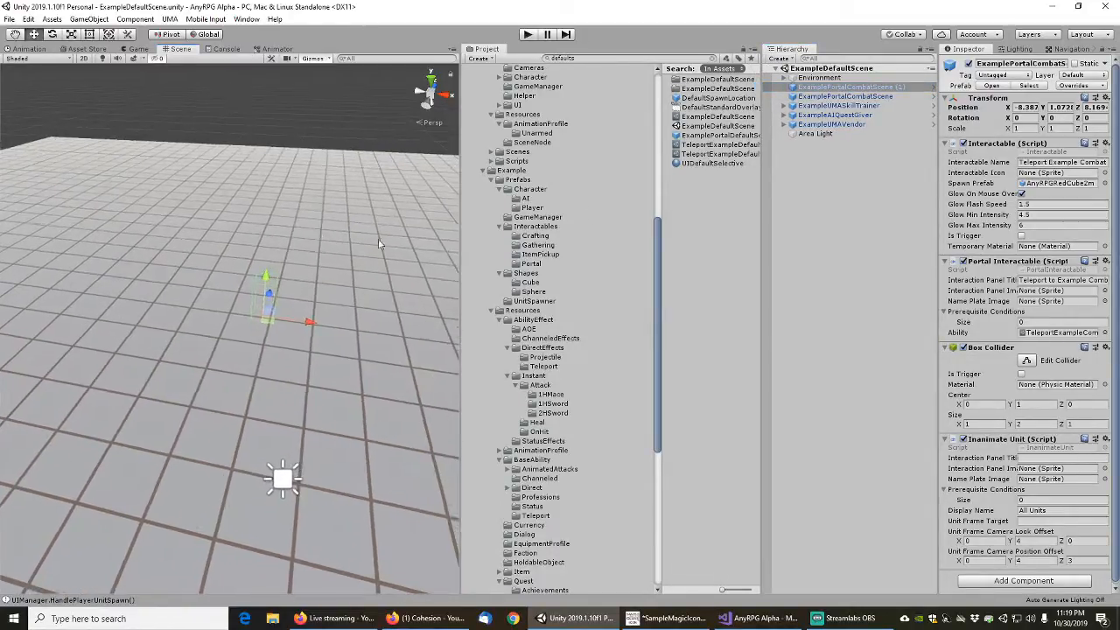
click(822, 97)
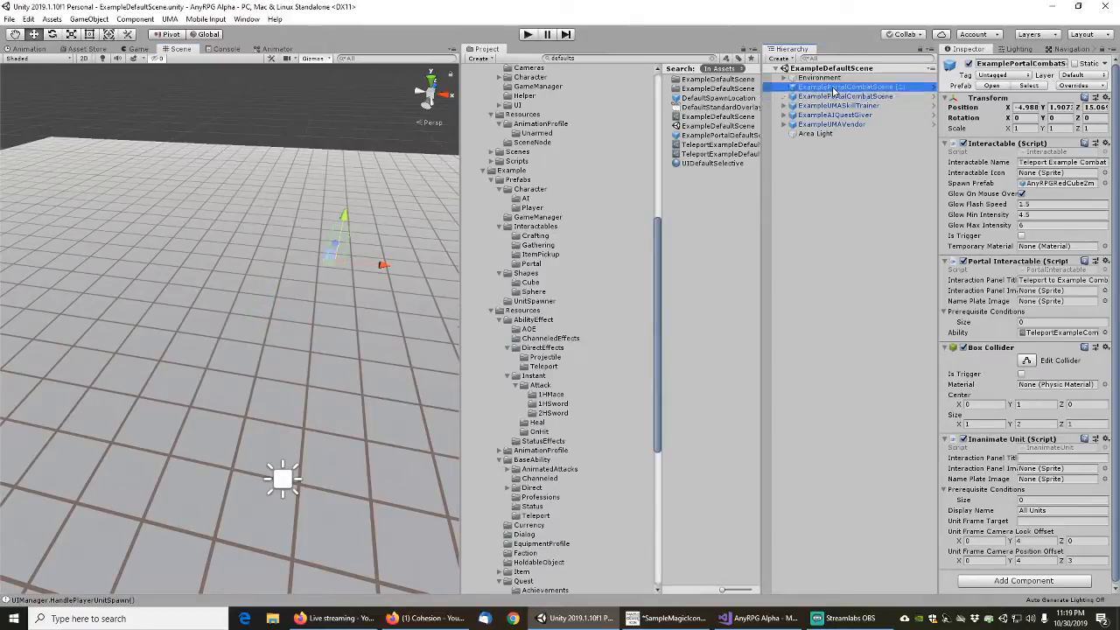
click(827, 87)
key(Delete)
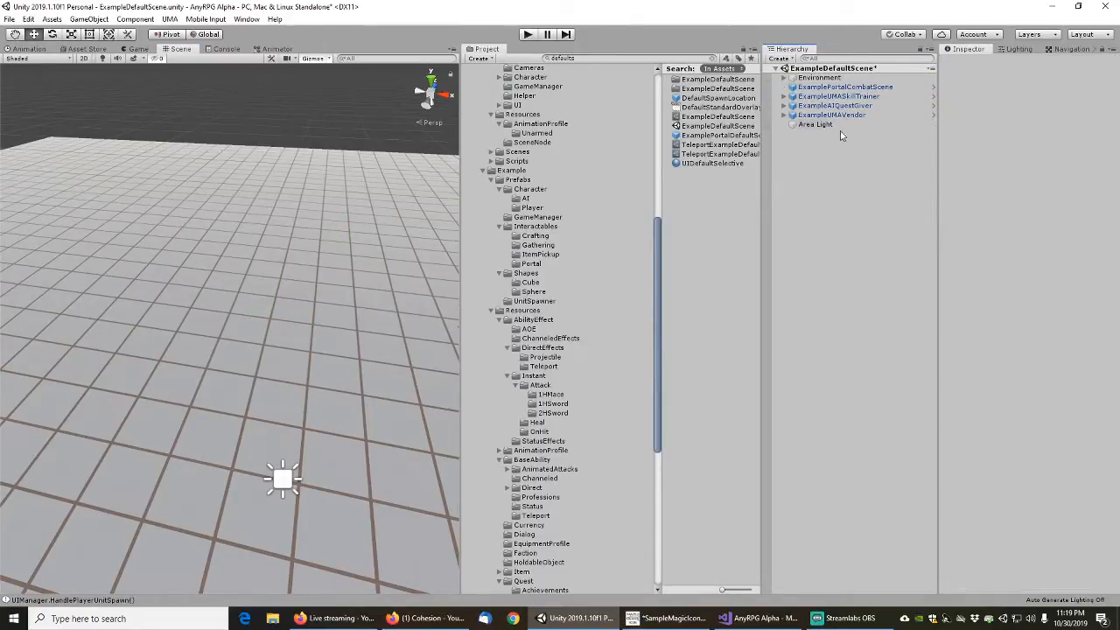
click(836, 87)
key(Delete)
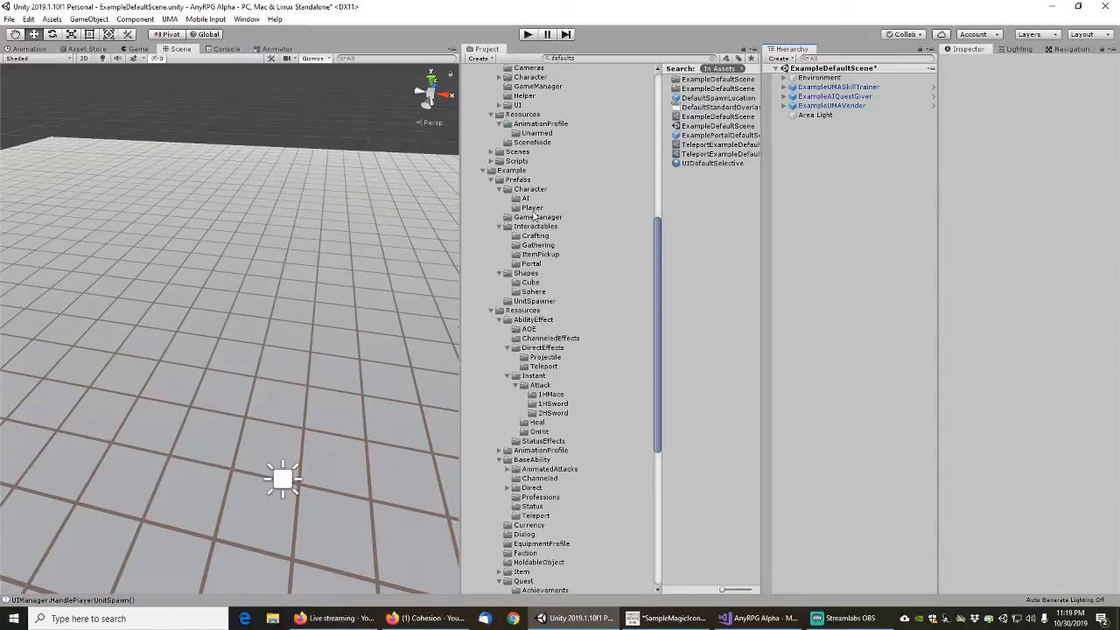
Place the ExamplePortalCombatScene prefab from the example Portal folder on the scene's floor at about X -12, Y 1.1
click(534, 264)
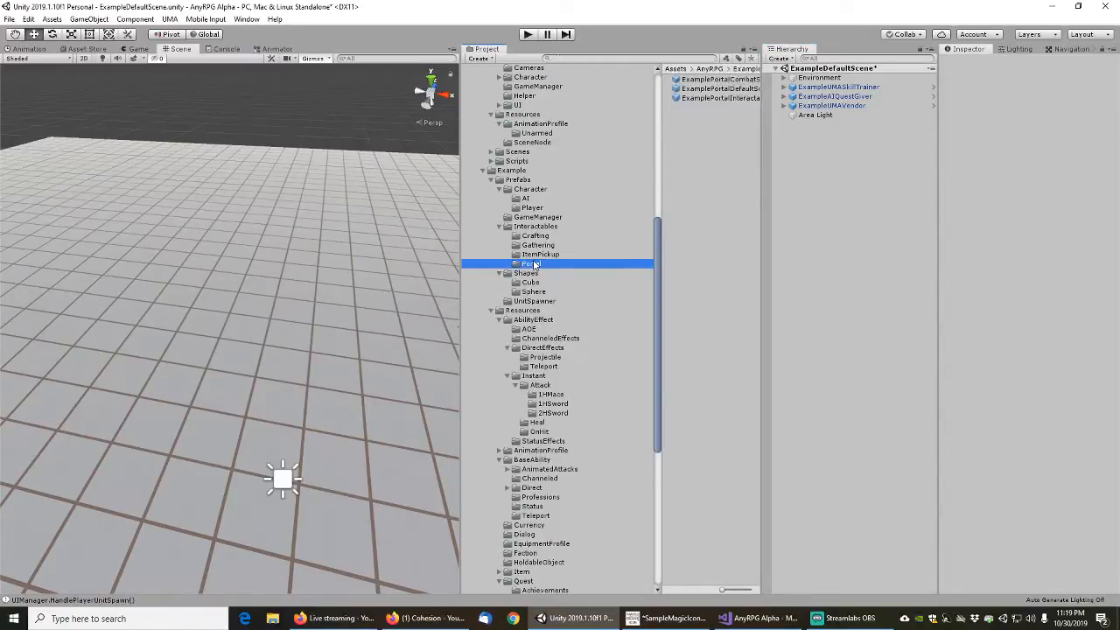
drag(759, 105, 807, 99)
click(741, 81)
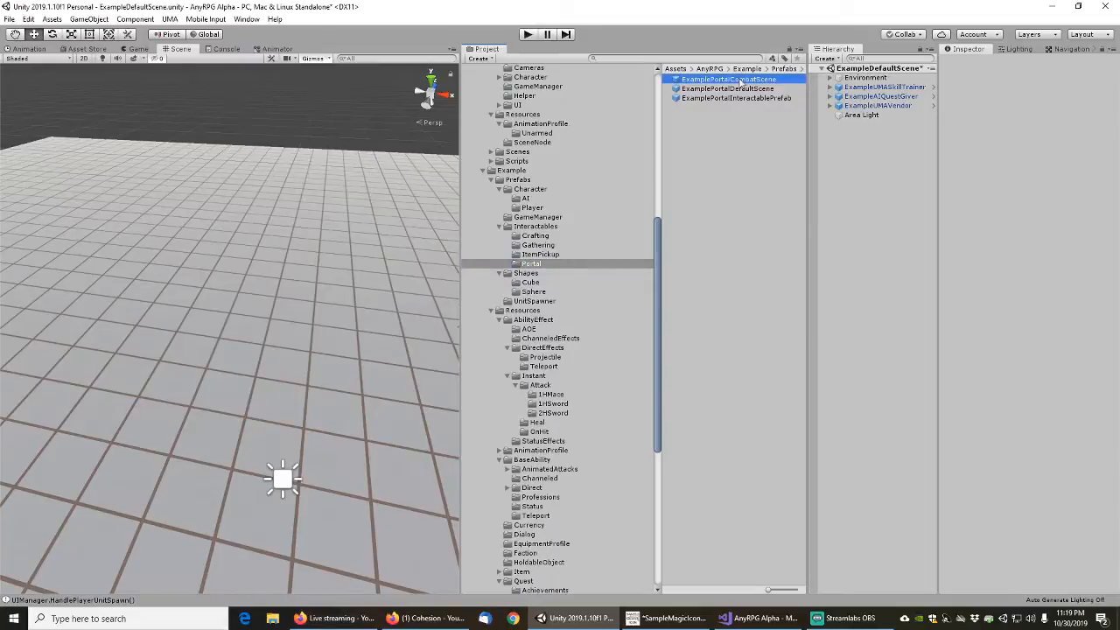
drag(741, 81, 190, 307)
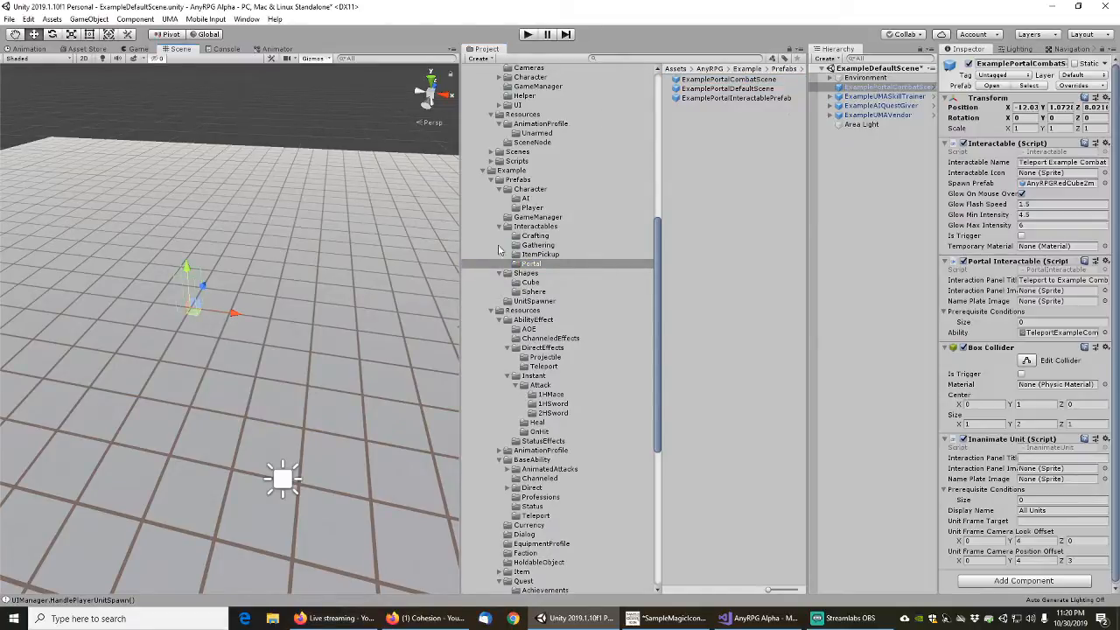
Place the ExamplePortalDefaultScene prefab on the floor at about X -9.4, Y 1.6, Z 12.5 and save the scene
click(743, 89)
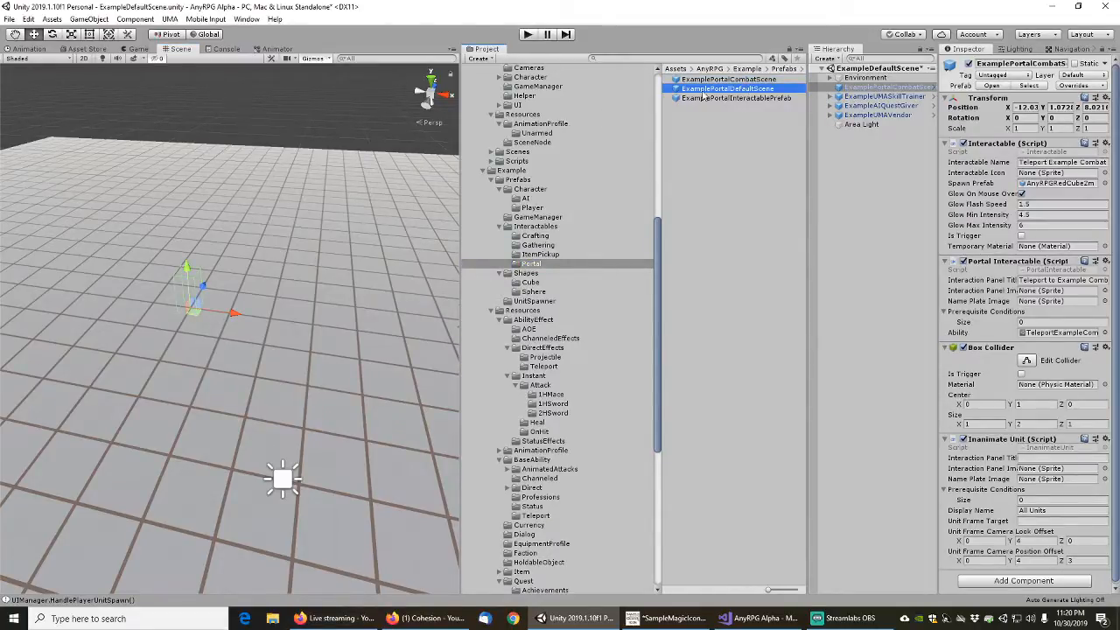
drag(703, 95, 258, 276)
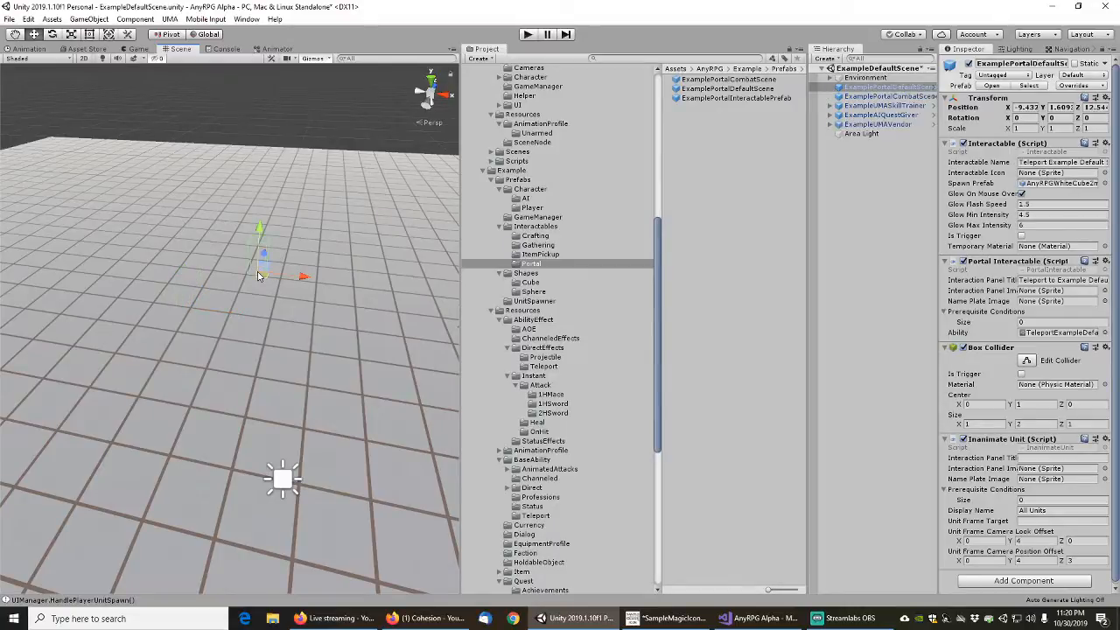
click(907, 88)
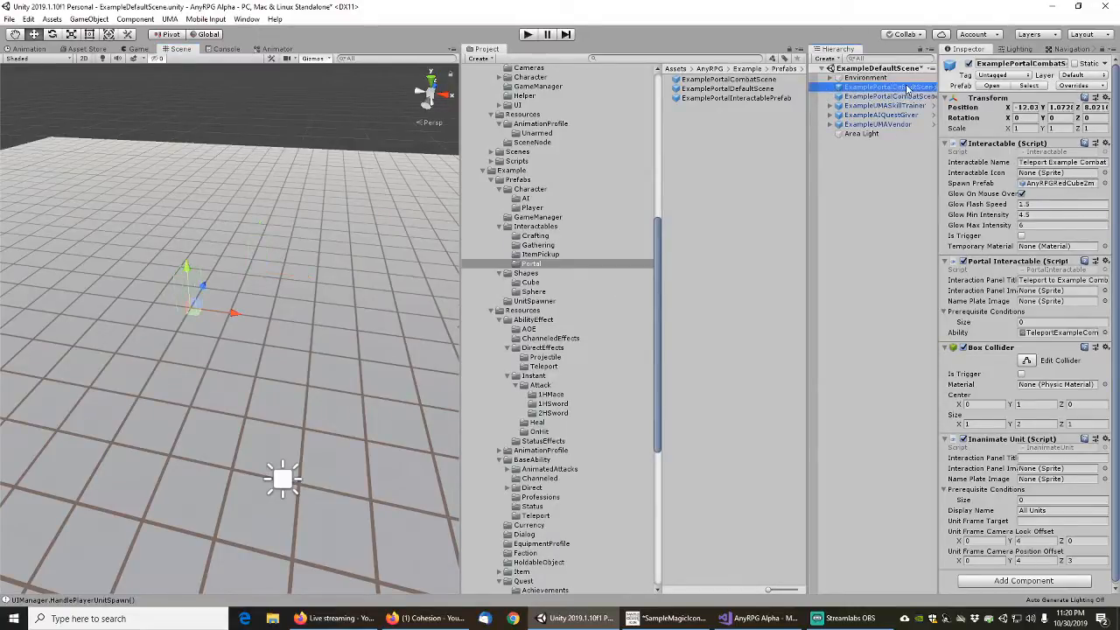
click(9, 20)
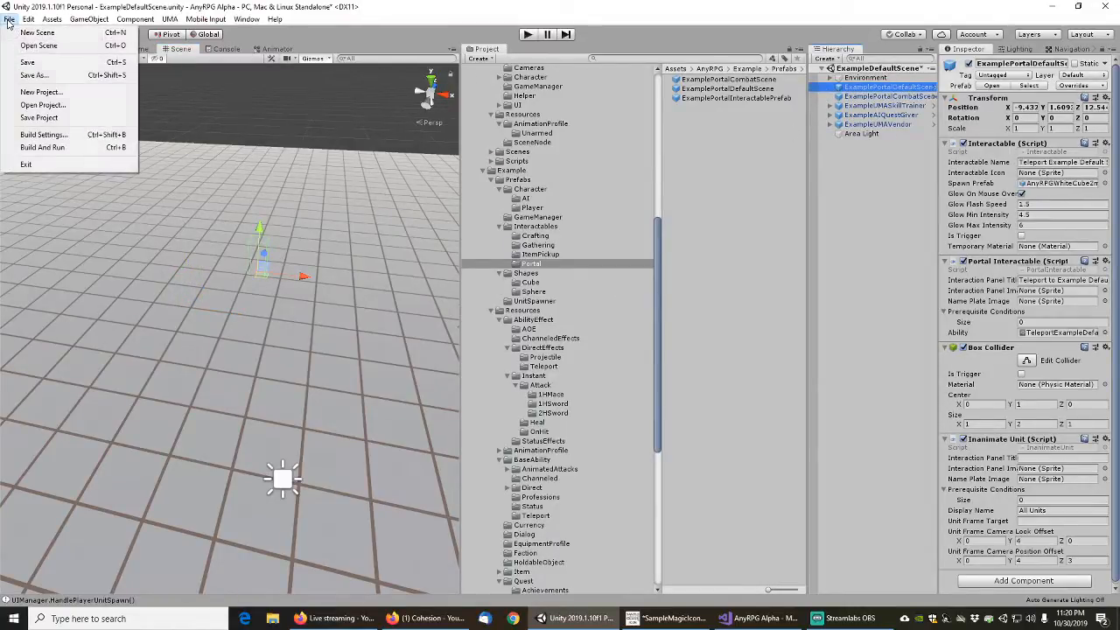
click(27, 62)
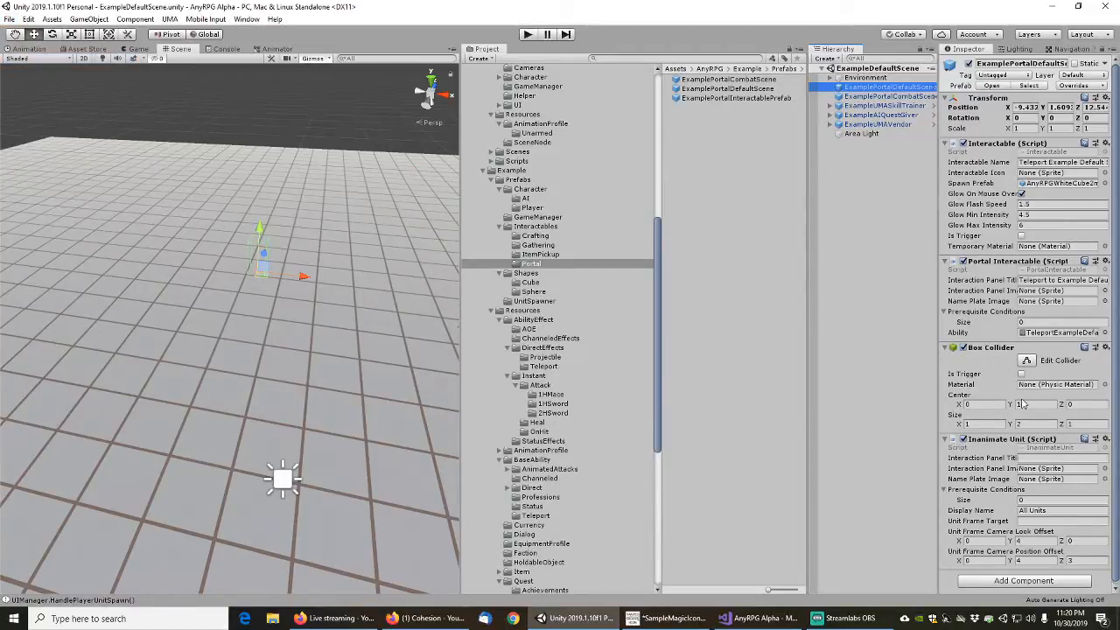
Set the display name of the ExamplePortalDefaultScene instance to "Teleport Example Default Scene" and apply the change to its prefab
click(1056, 510)
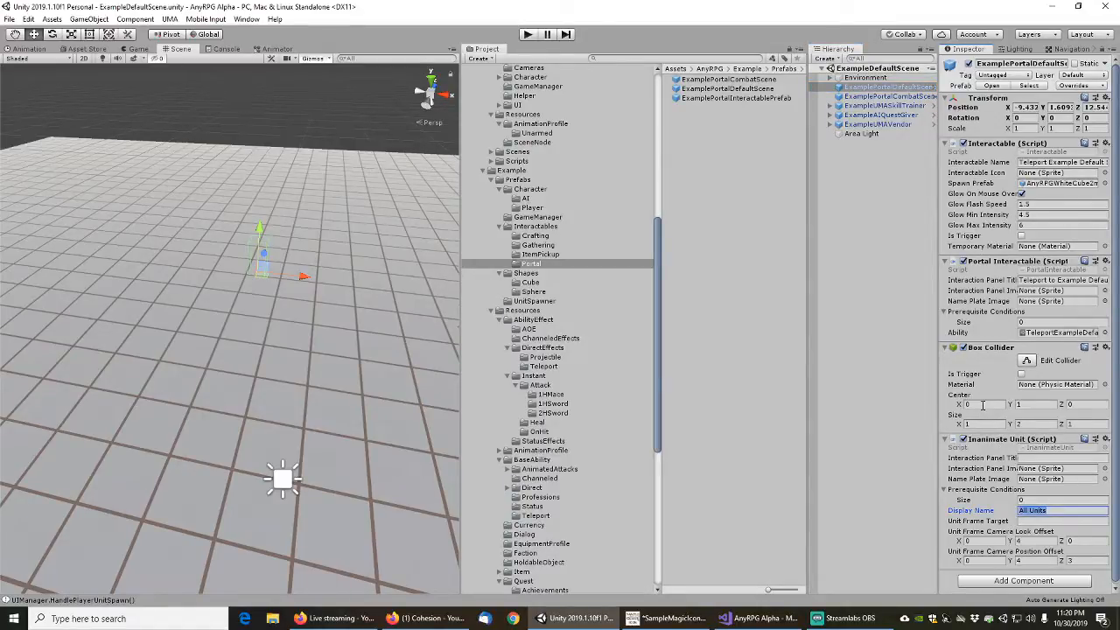
text(Teleport )
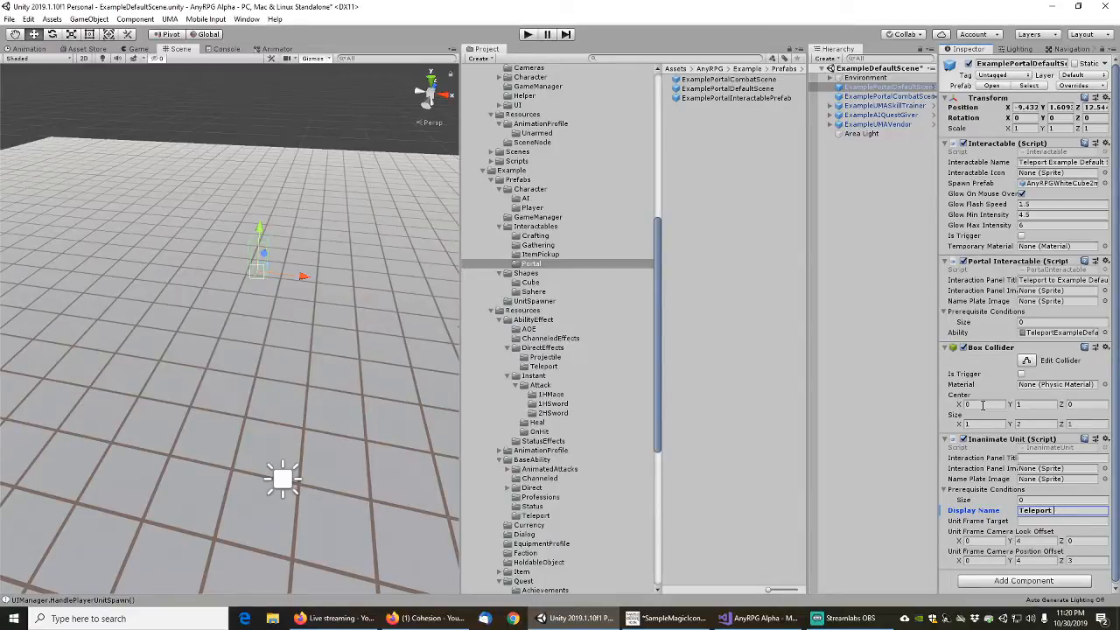
text(Example Default Scene)
key(Return)
right_click(969, 514)
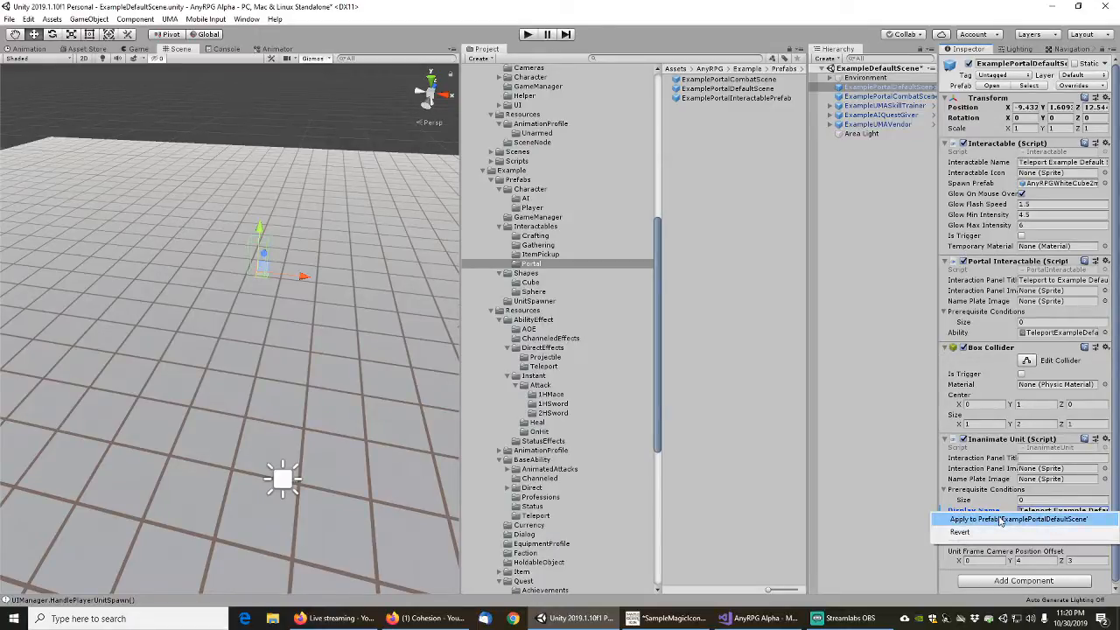
click(997, 515)
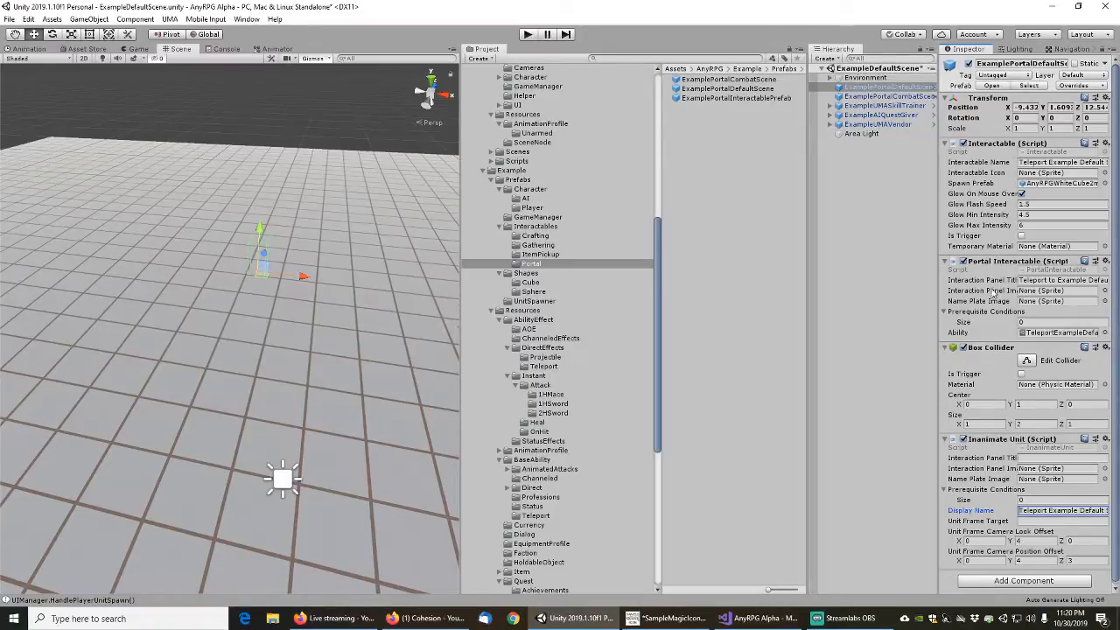
Set the ExamplePortalCombatScene instance's display name to "Teleport Example Combat Scene", apply it to the prefab, and save the scene
click(888, 96)
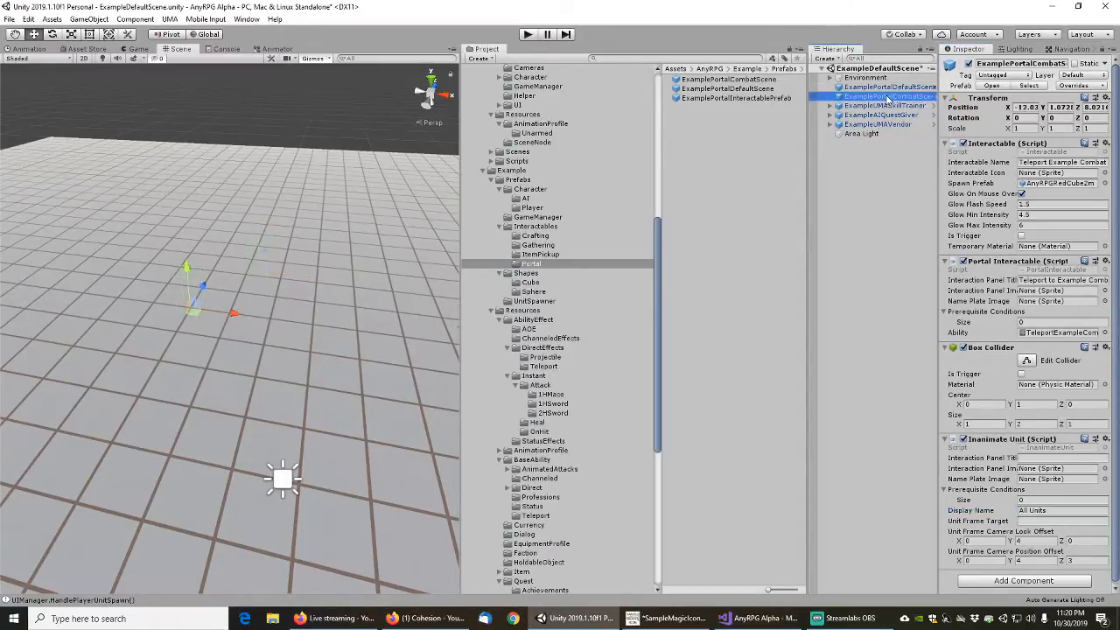
click(1061, 510)
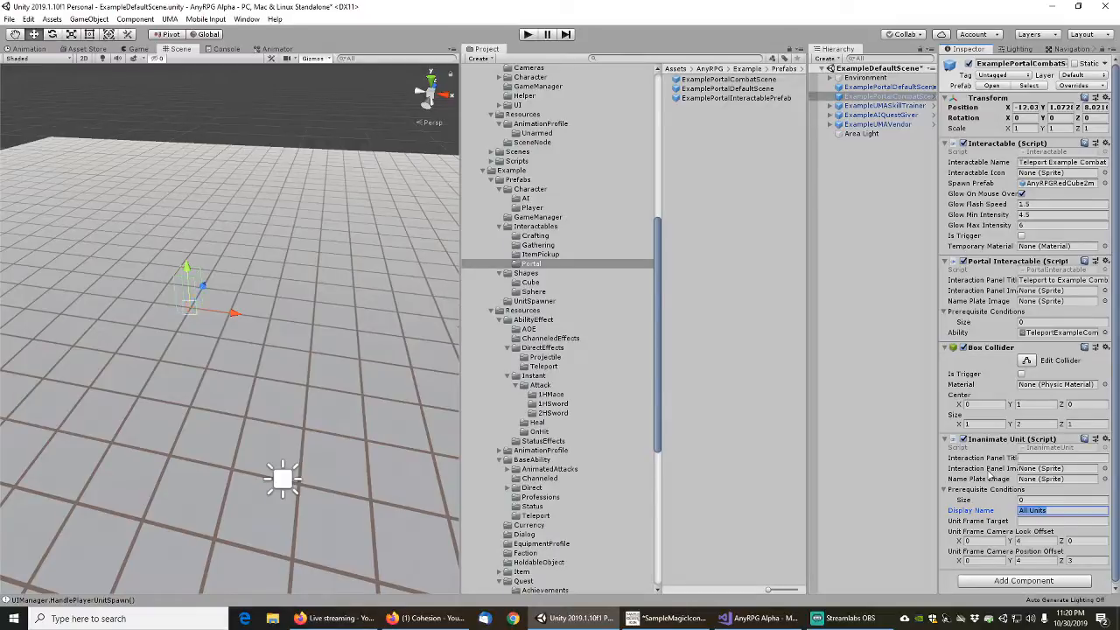
text(Teleport Ex)
text(ample Combat Scene)
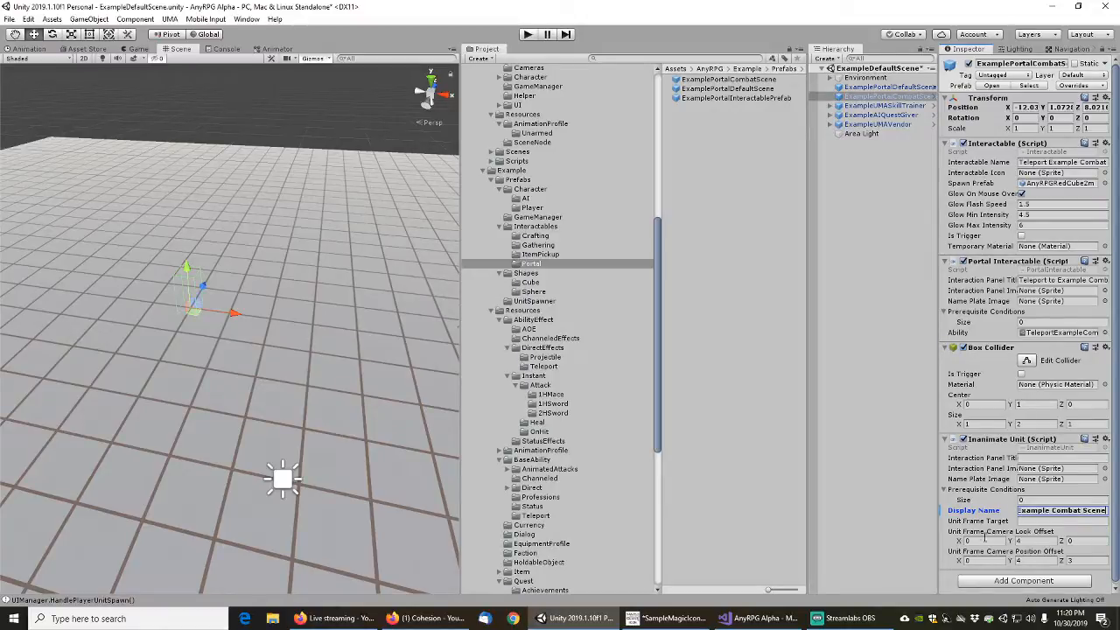
right_click(981, 512)
click(999, 518)
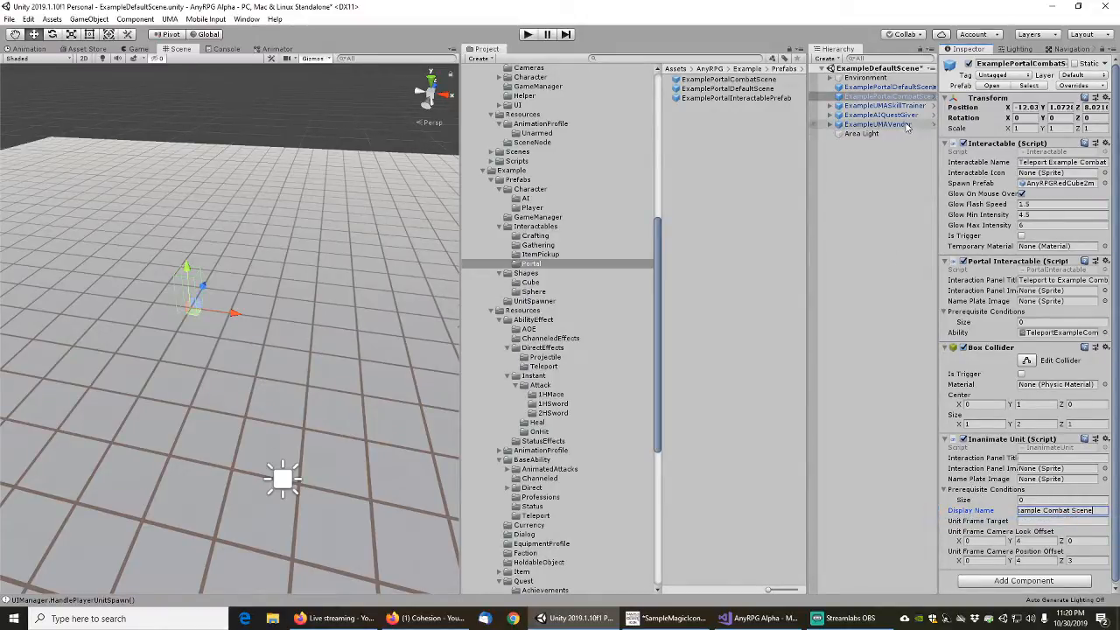
click(8, 18)
click(27, 65)
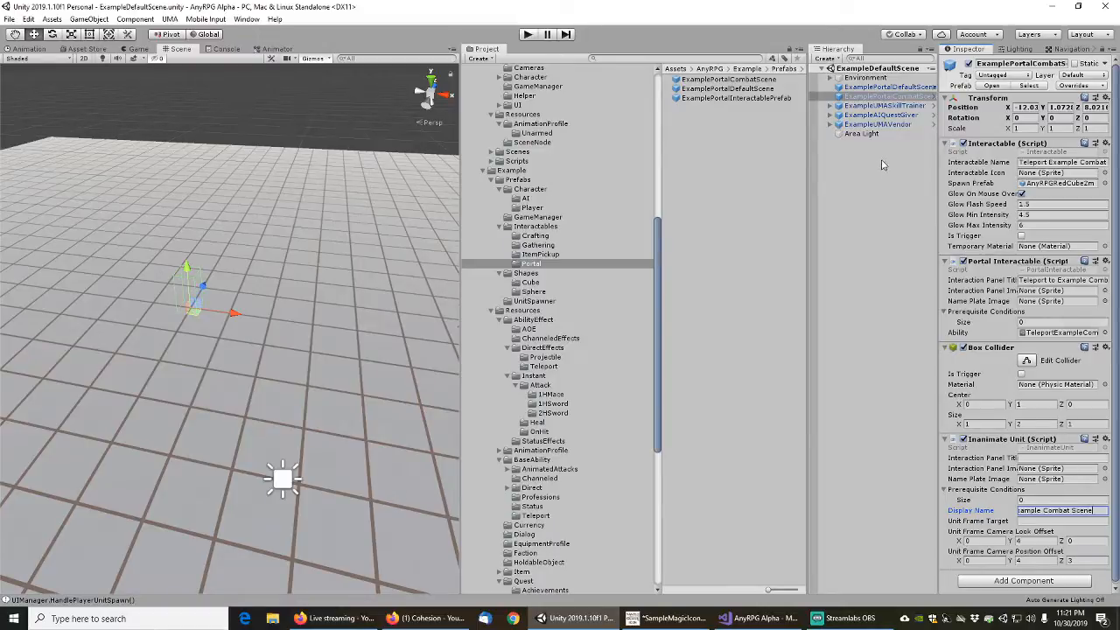
Search the project assets for "exampleloadgameman", open the ExampleLoadGameManager scene, and clear the search
click(702, 116)
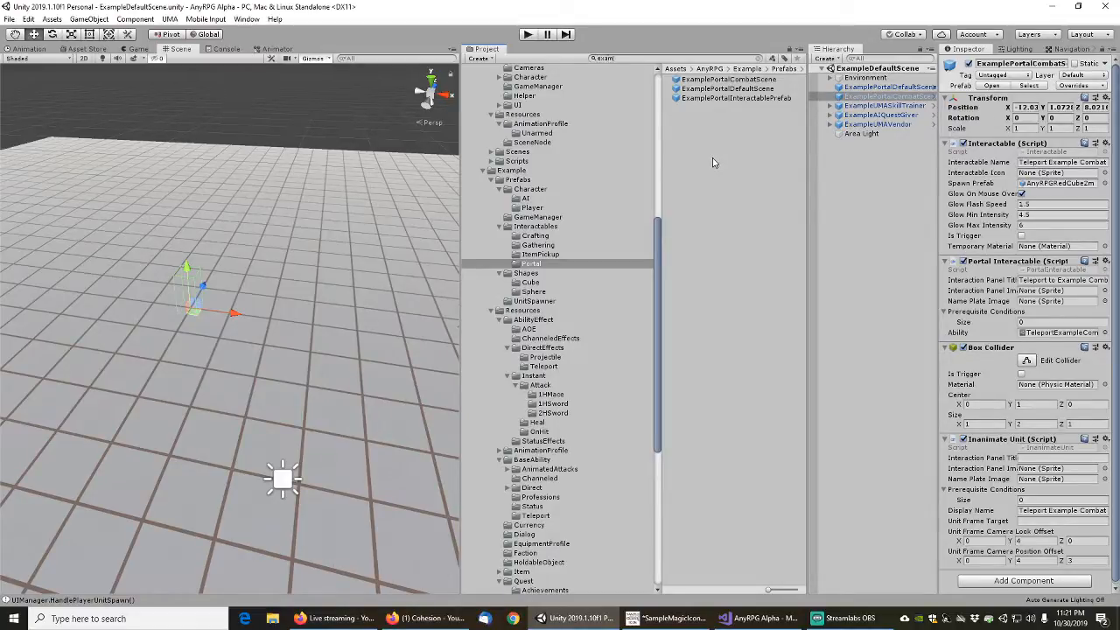
text(man)
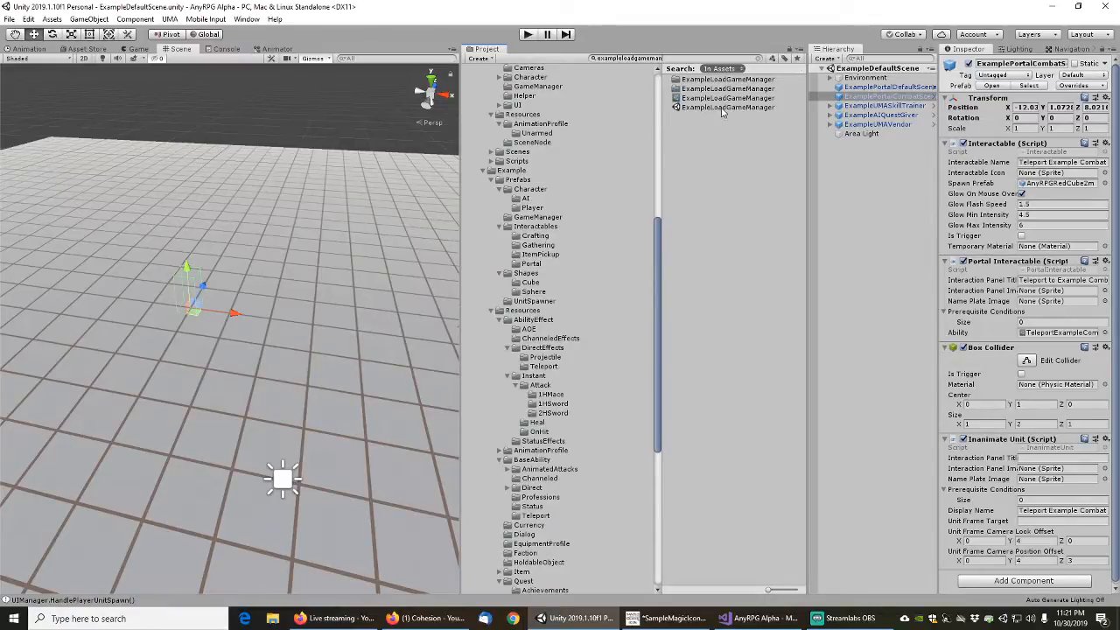
double_click(723, 107)
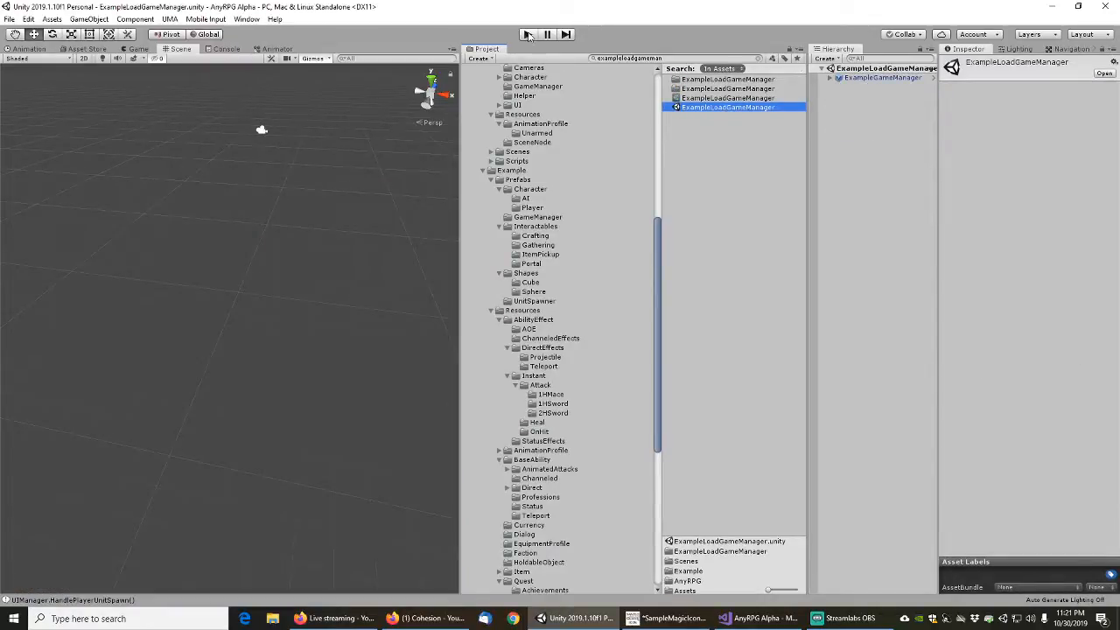
click(760, 59)
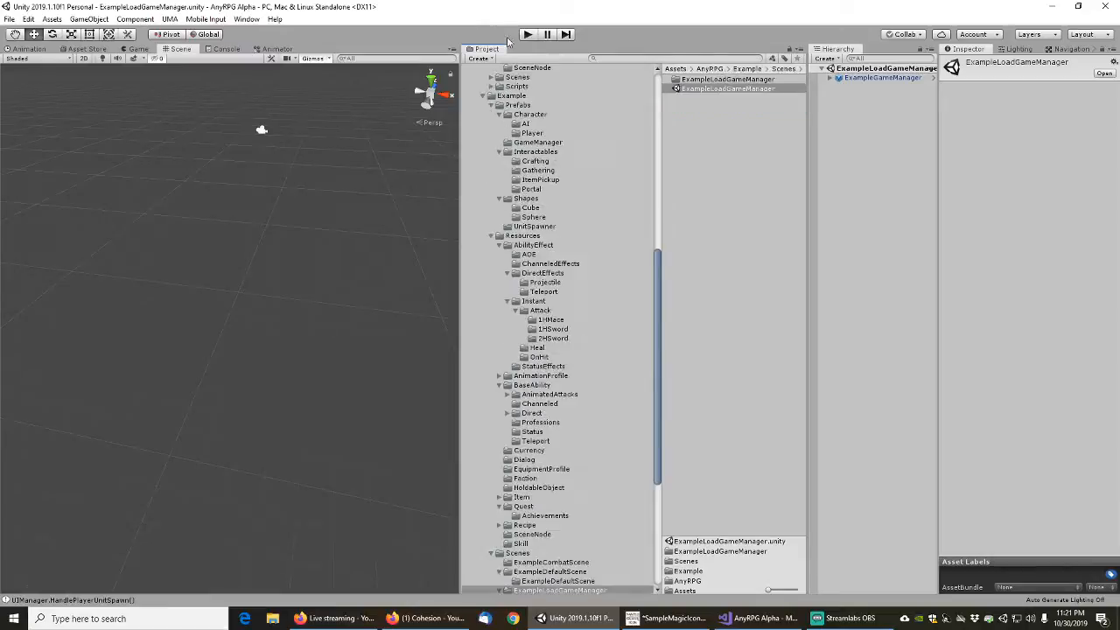
Run the project in play mode and start a new game from the AnyRPG Alpha main menu
click(528, 35)
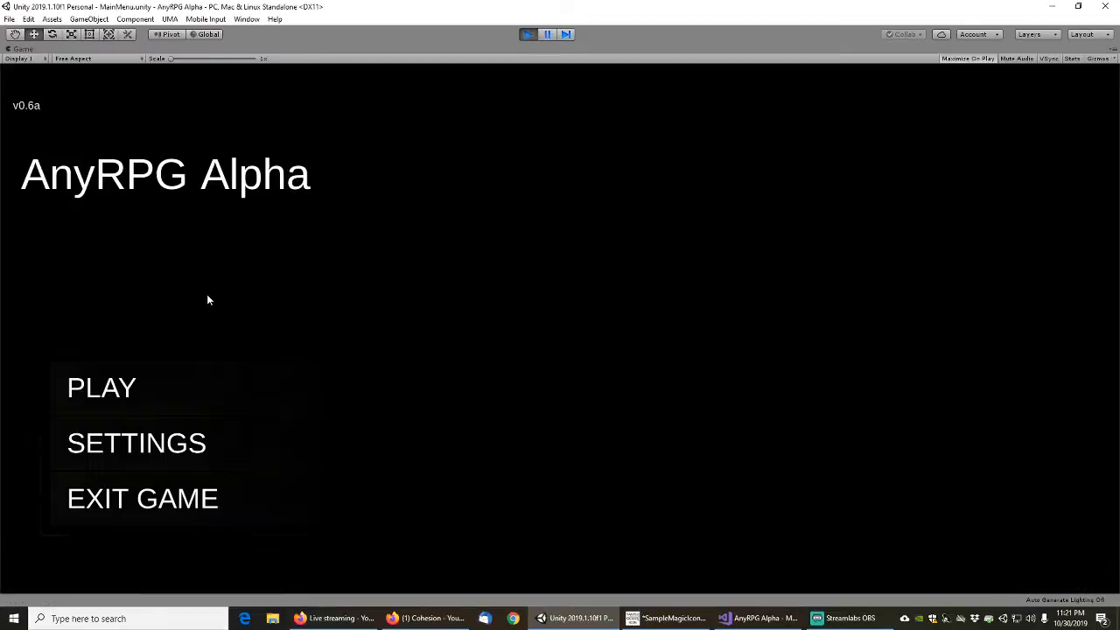
click(170, 380)
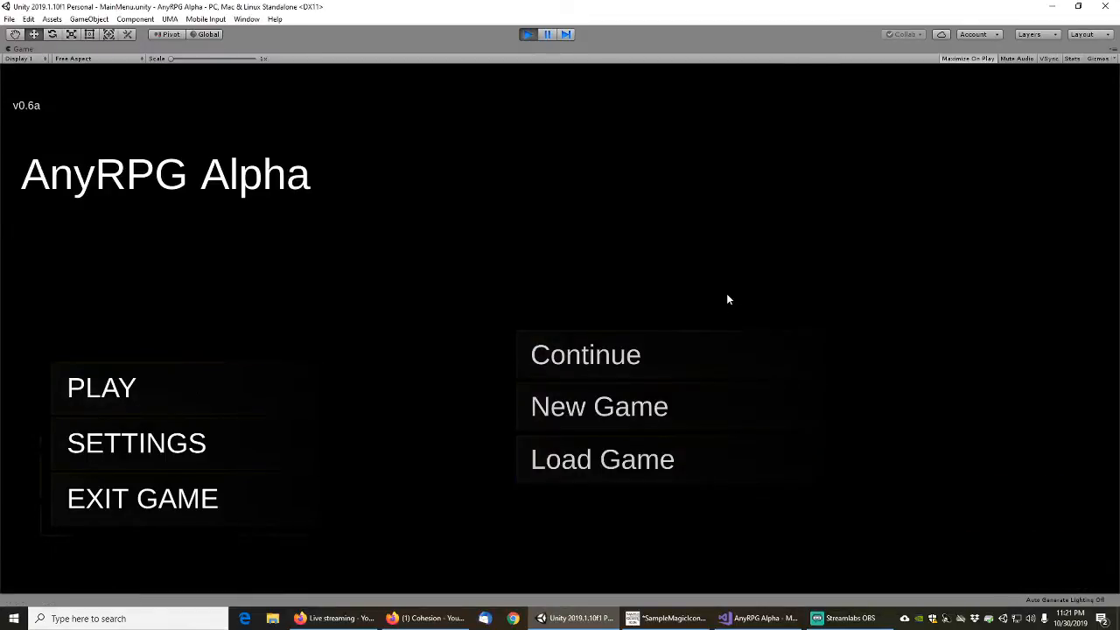
click(598, 415)
click(661, 392)
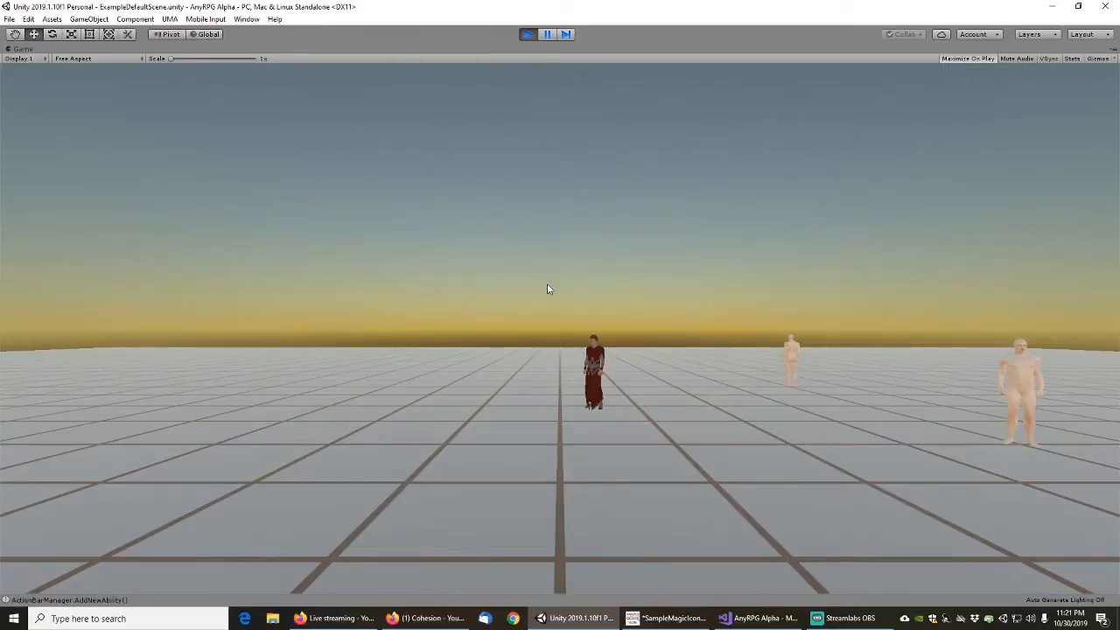
Walk the player character to the red cube portal and try teleporting to the Example Combat Scene
key(w)
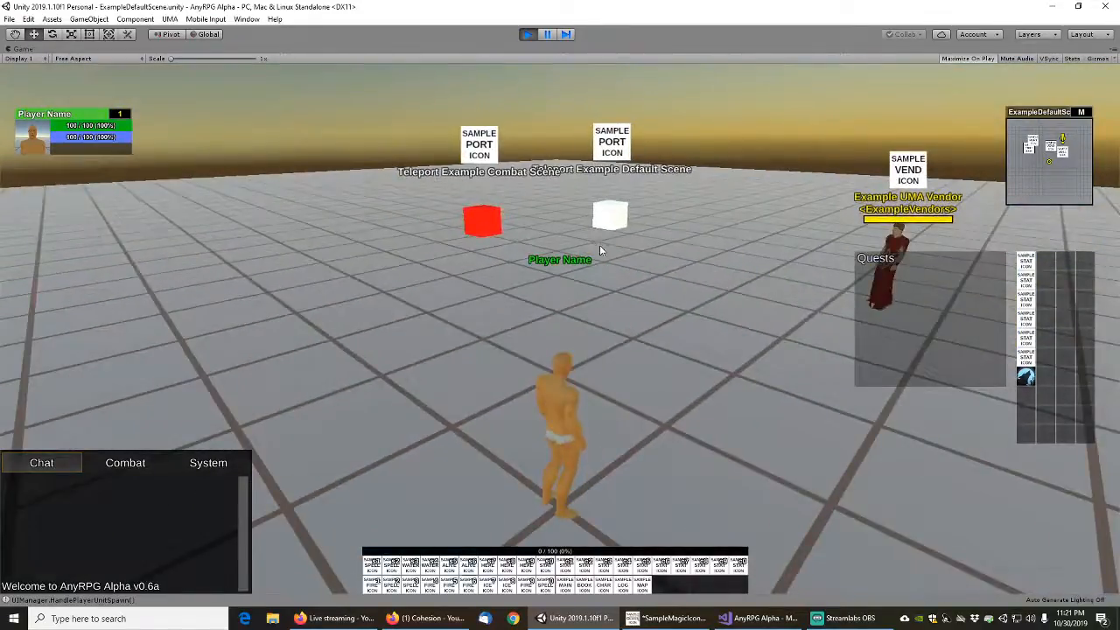
key(w)
key(w)
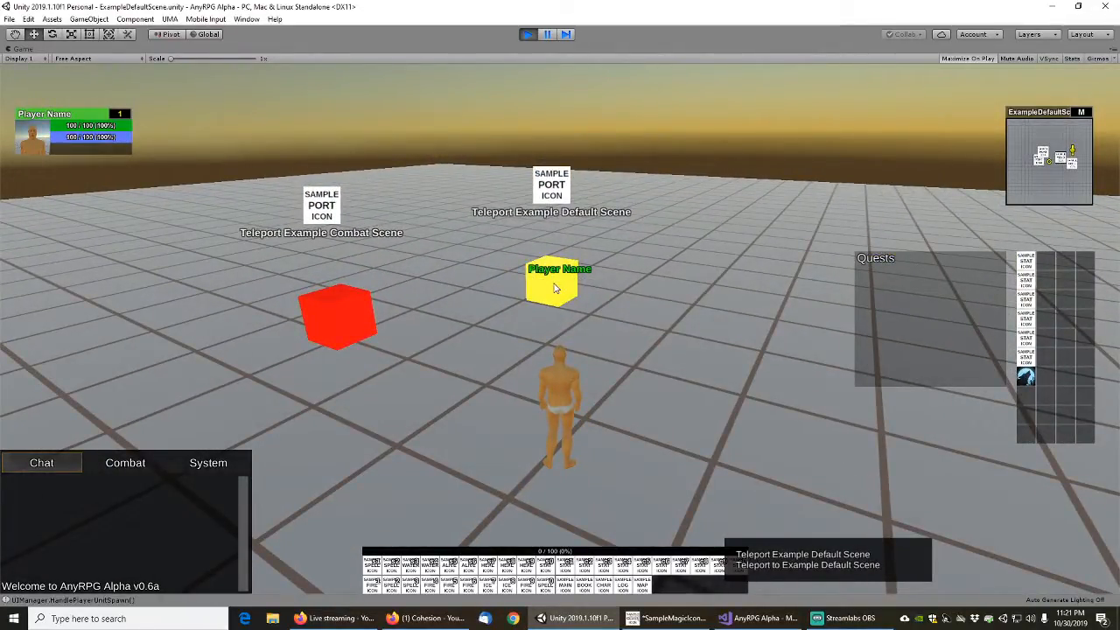
key(a)
key(a)
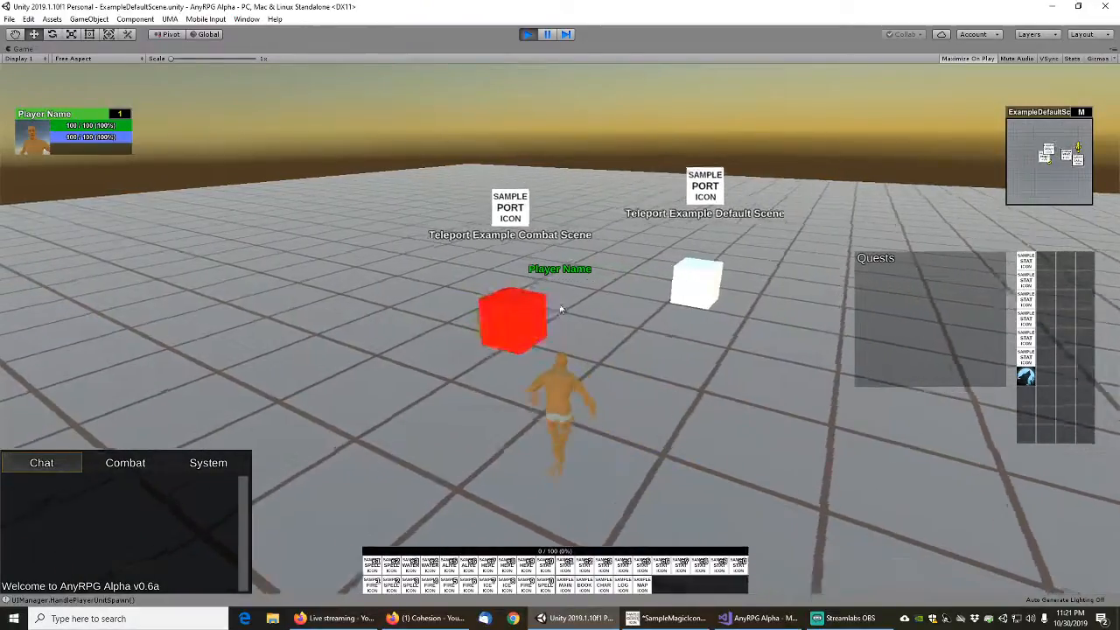
key(w)
key(w)
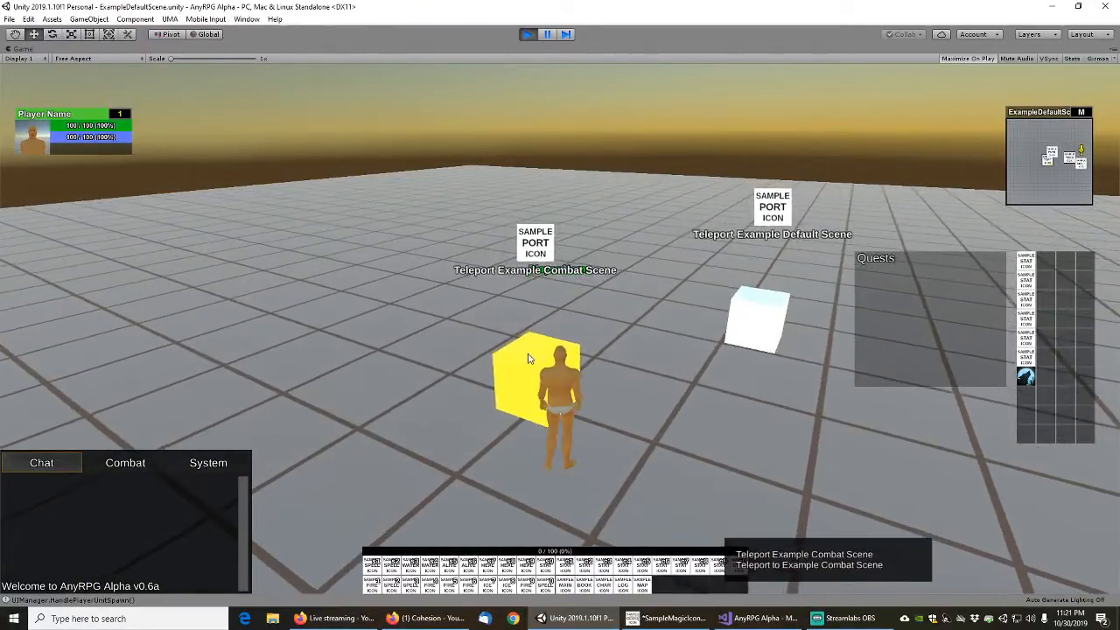
click(528, 358)
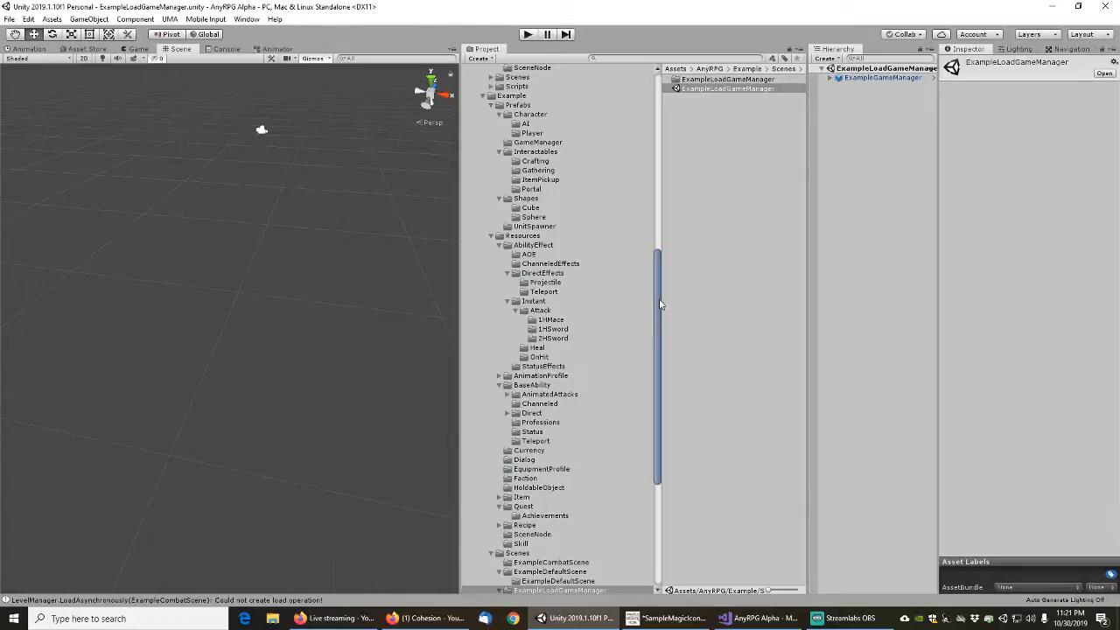
Check the example ExampleCombatScene folder and inspect the ExampleCombatScene asset in the SceneNode resources
mouse_move(660, 304)
mouse_down()
mouse_move(661, 350)
mouse_move(662, 324)
mouse_up()
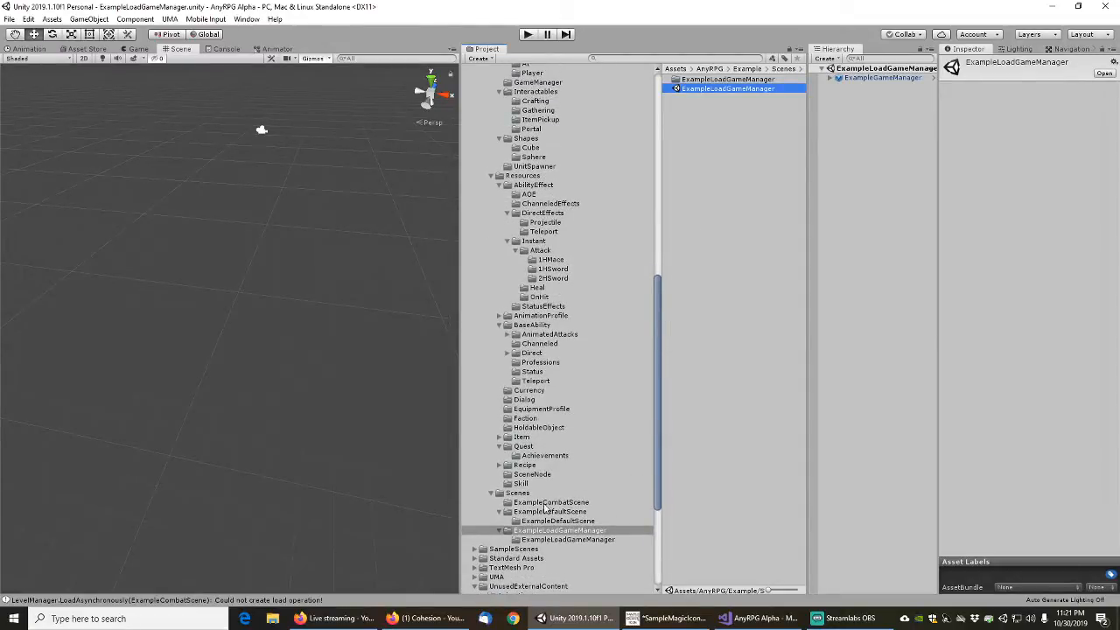
click(518, 494)
click(539, 504)
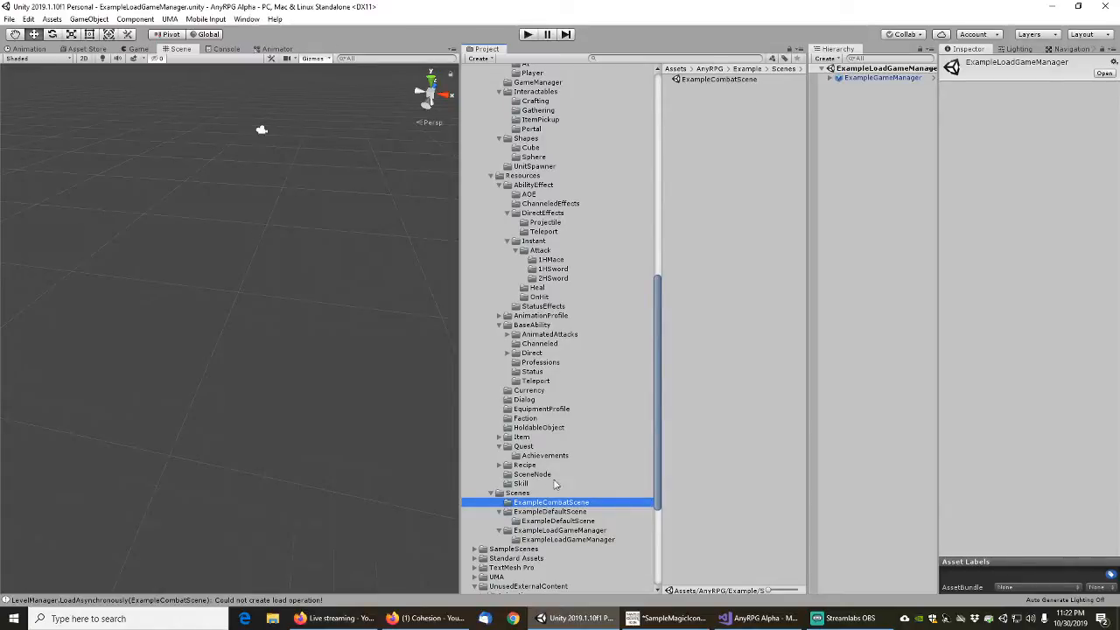
click(534, 474)
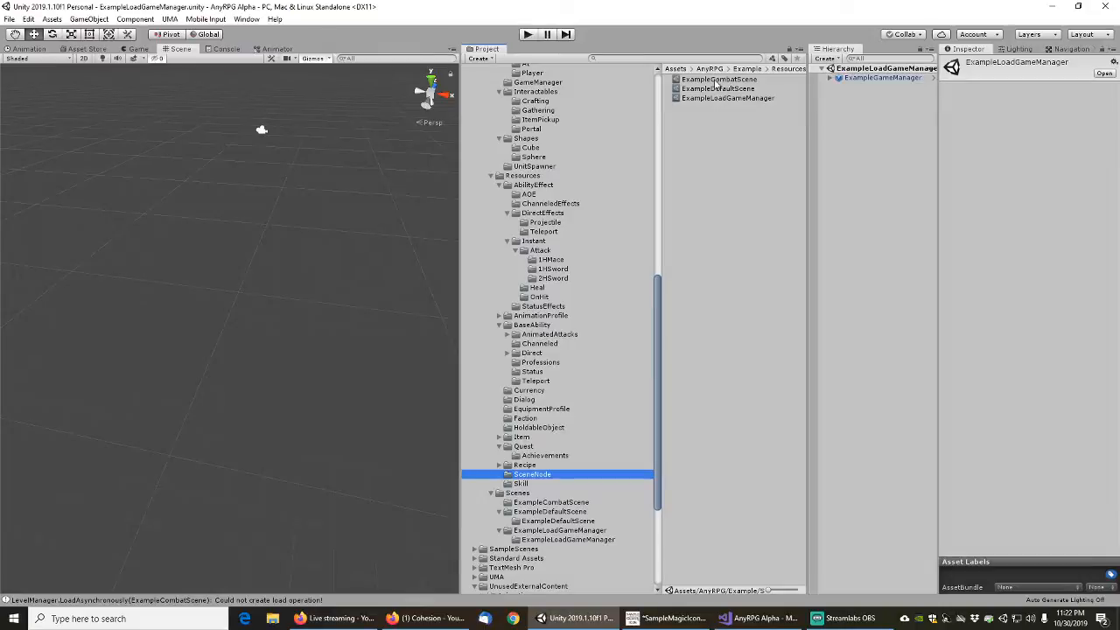
click(748, 120)
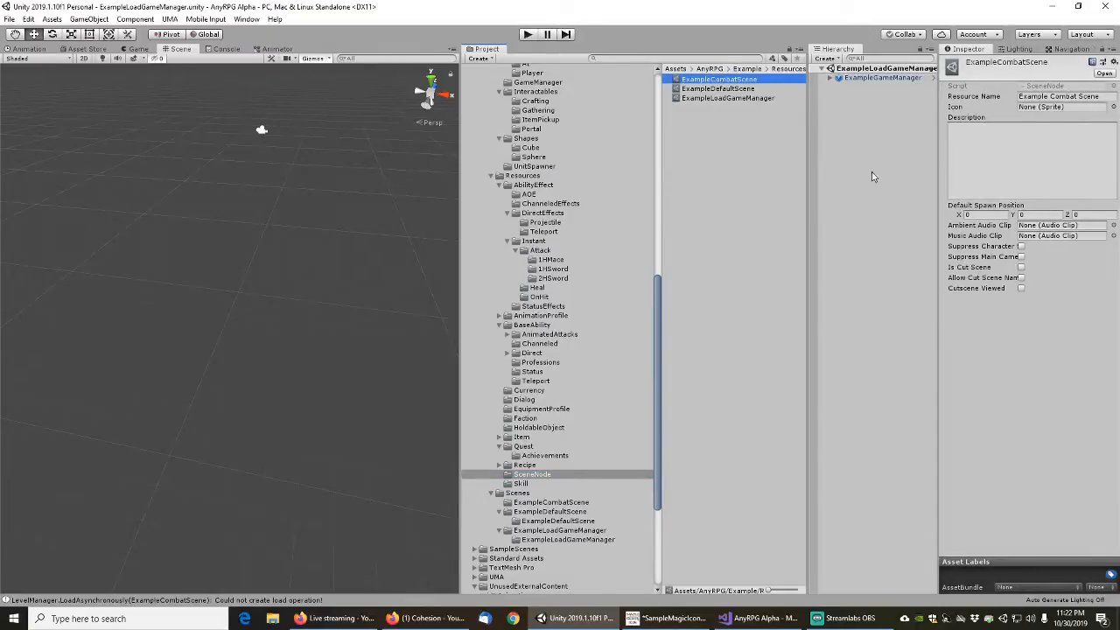
Open the source line behind the LevelManager.LoadAsynchronously console message in Visual Studio
click(278, 601)
double_click(208, 423)
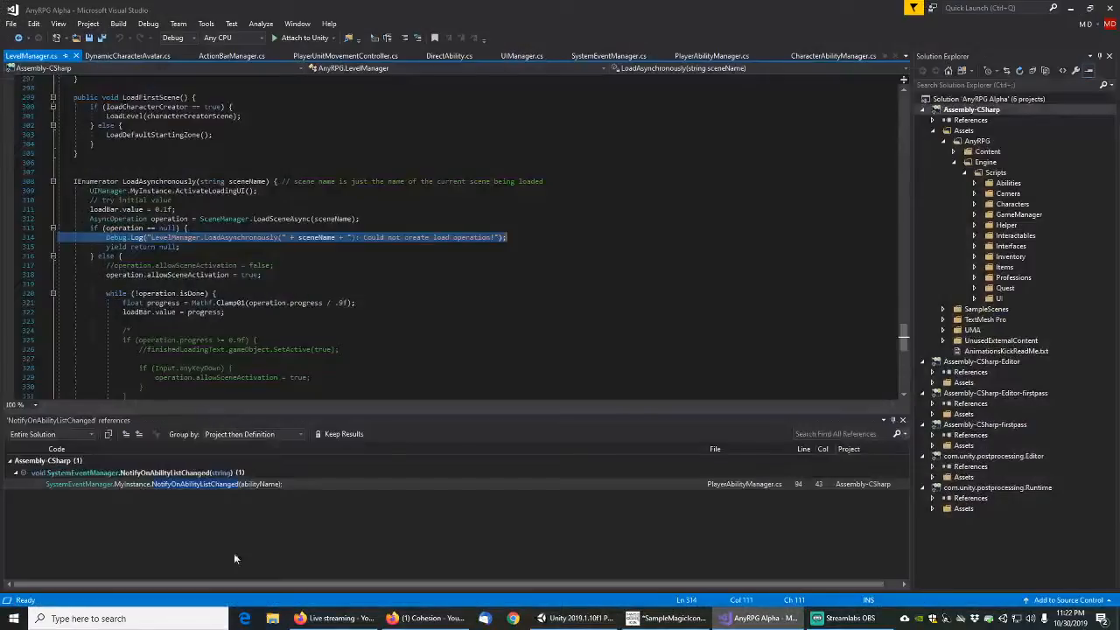
Switch back to Unity, search the project assets for "examplecombat", and open the ExampleCombatScene scene
click(610, 623)
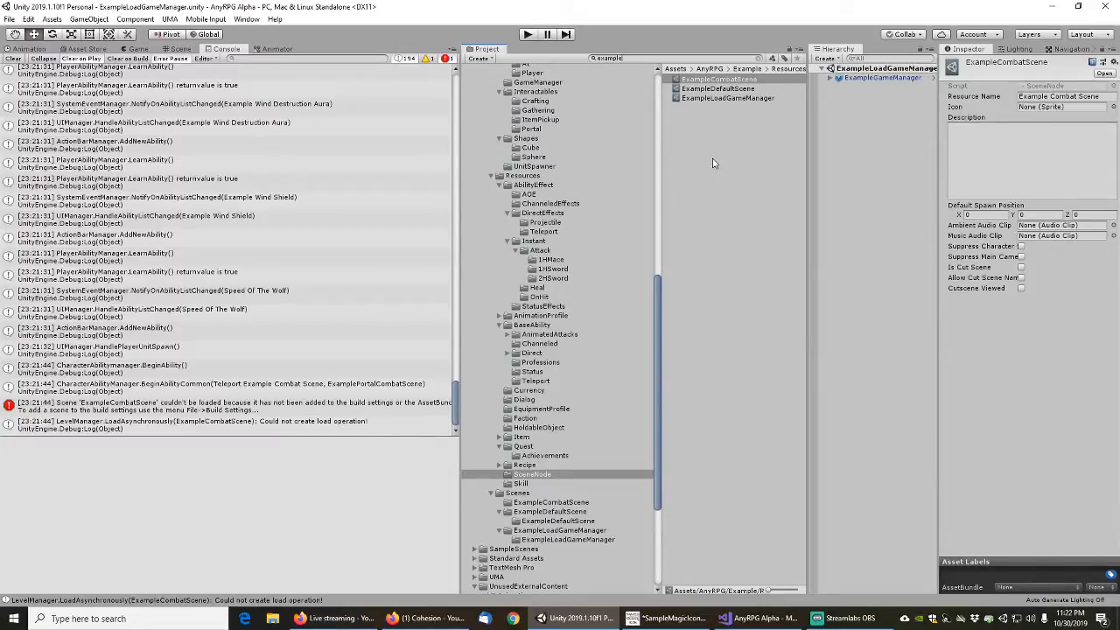
text(combat)
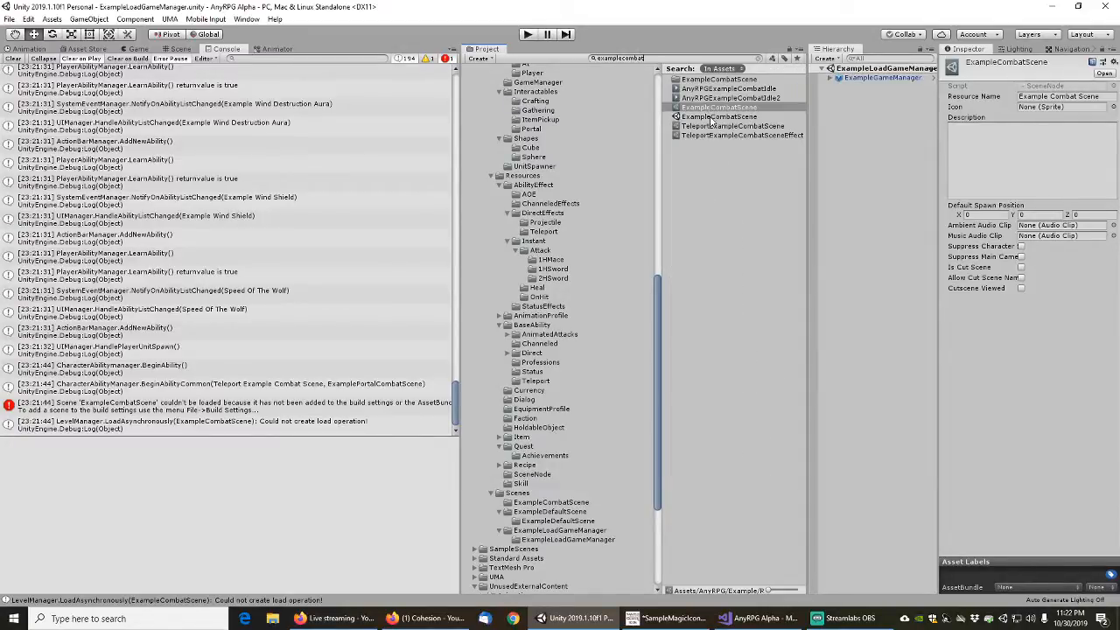
double_click(711, 118)
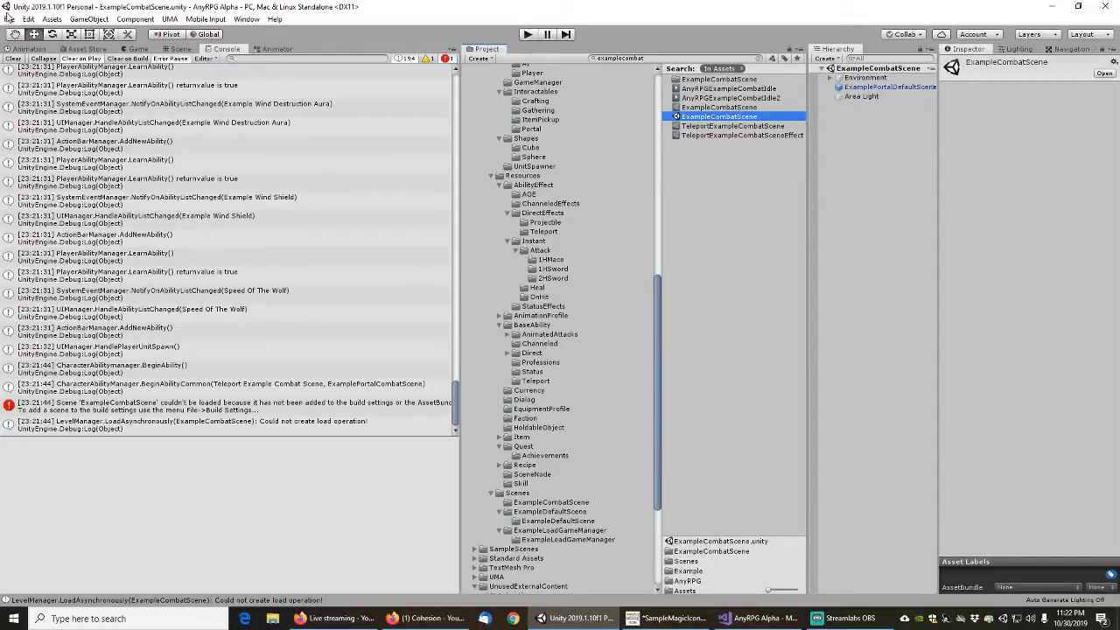
Add ExampleCombatScene to the build's scene list directly below CrystalMine and save the scene
click(8, 18)
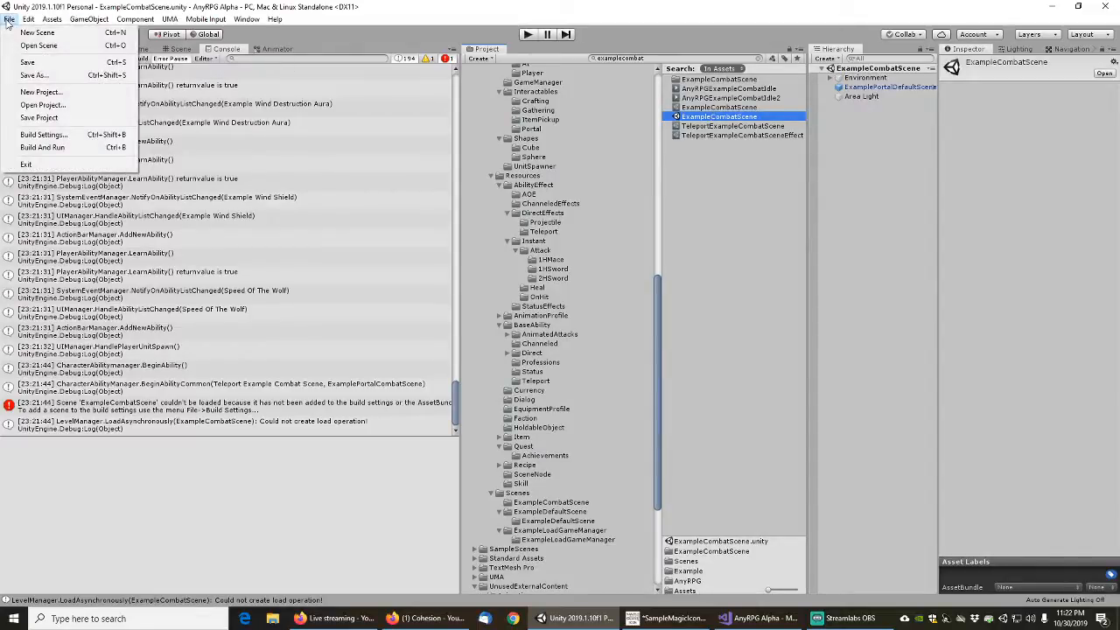
click(45, 136)
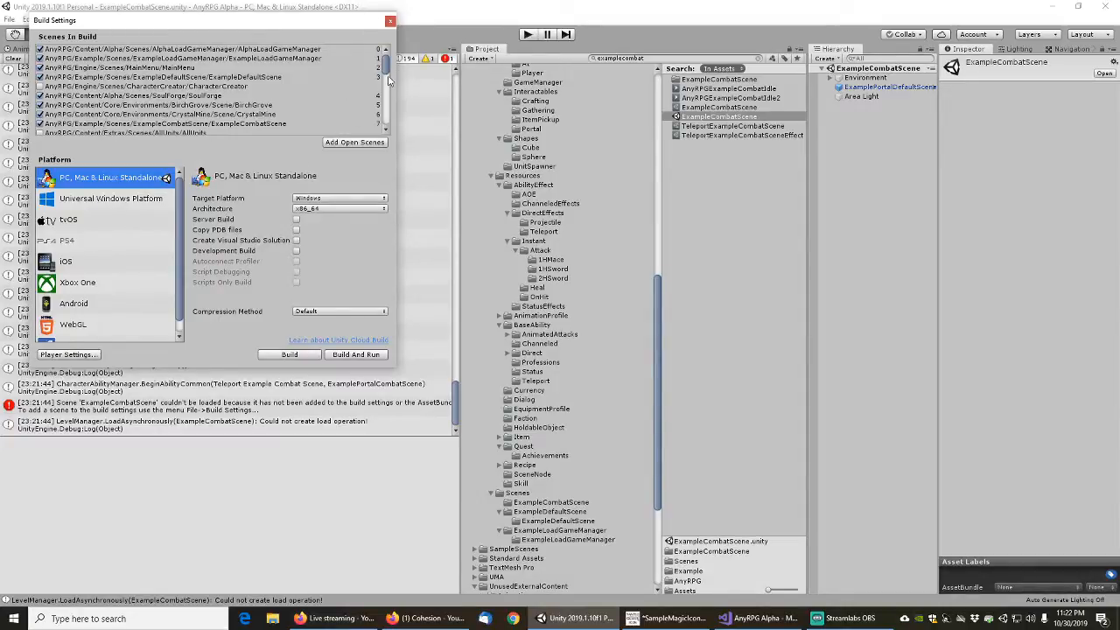
mouse_move(386, 67)
mouse_down()
mouse_move(388, 114)
mouse_move(388, 49)
mouse_up()
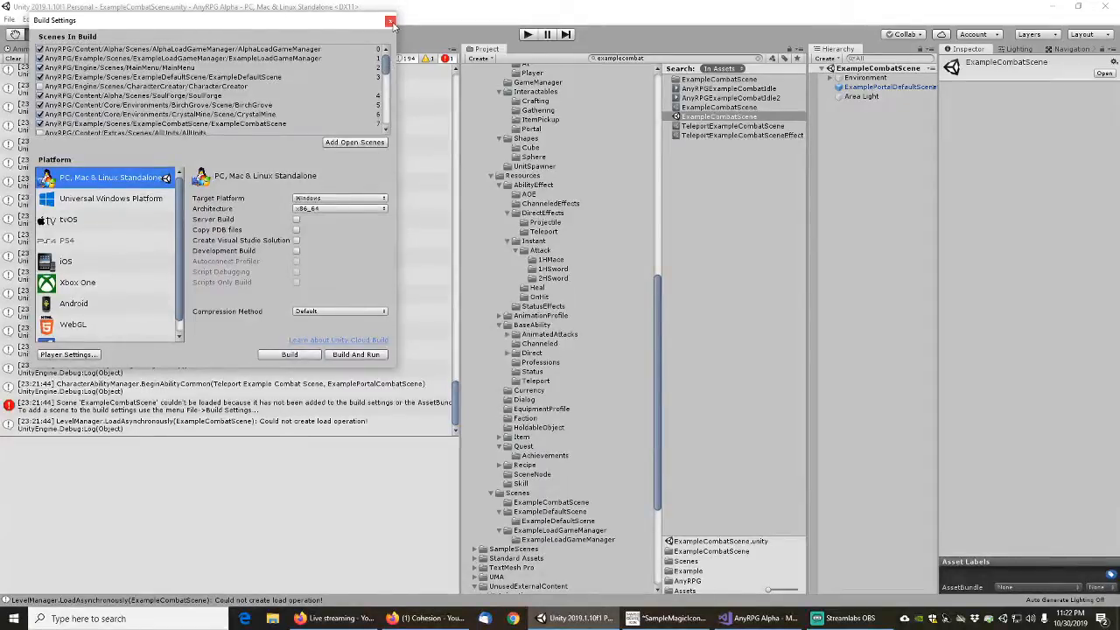
click(390, 21)
click(10, 20)
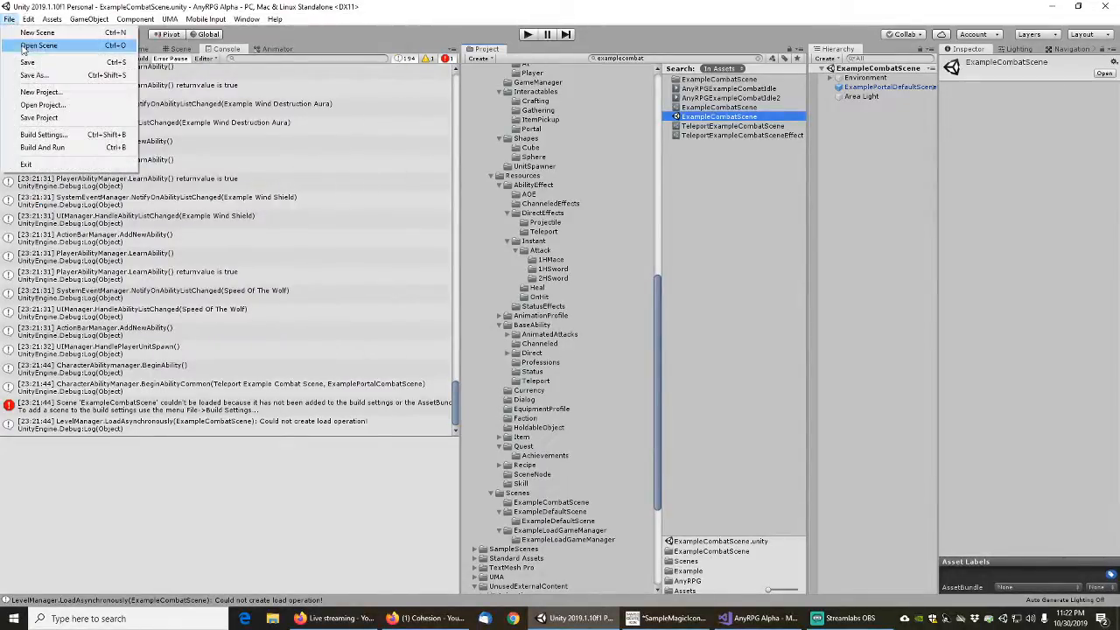
click(30, 62)
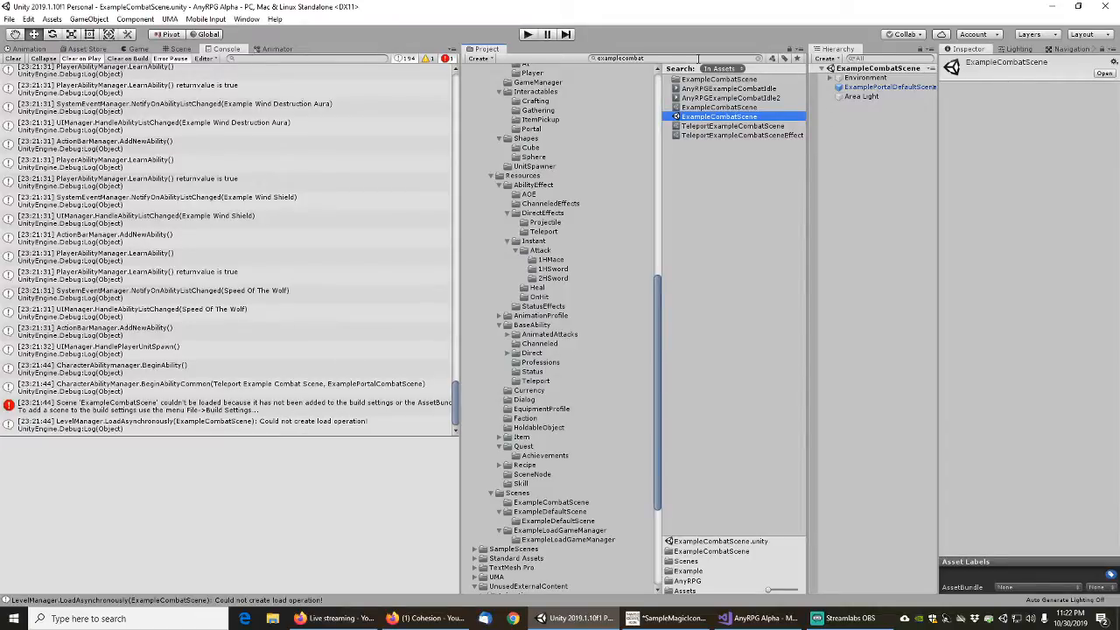
Search the project assets for "exampleloadgame" and open the ExampleLoadGameManager scene
click(655, 58)
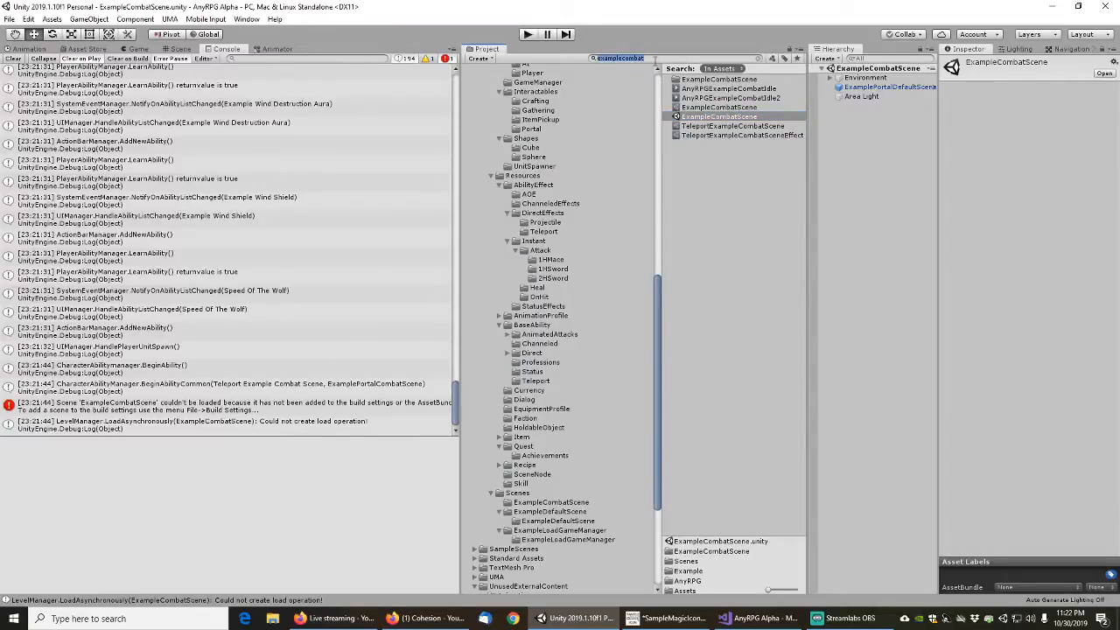
text(e)
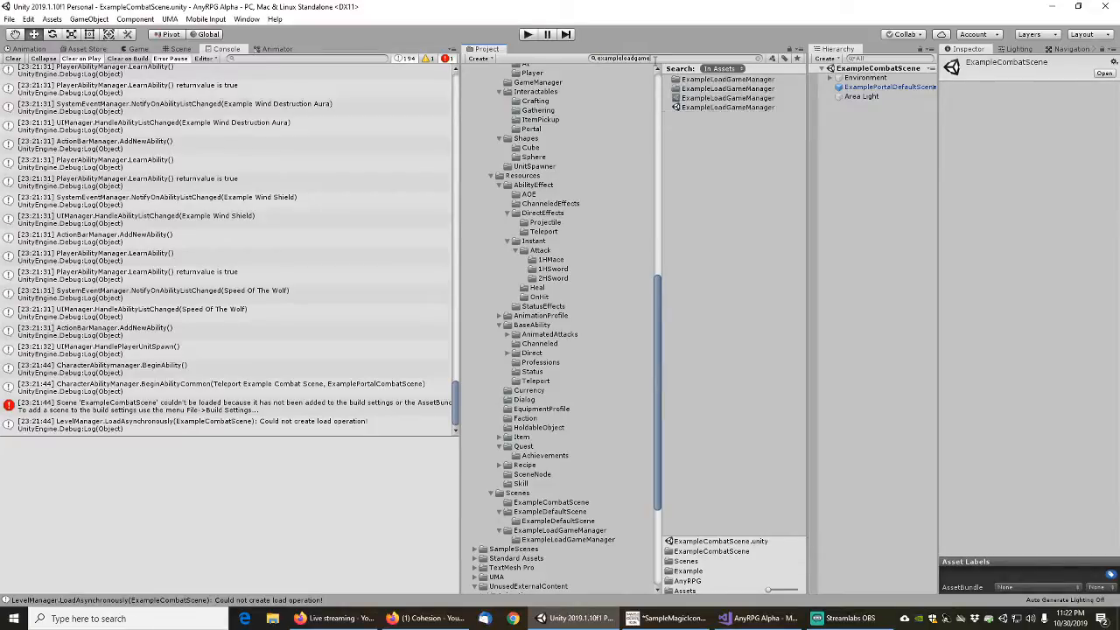
double_click(726, 108)
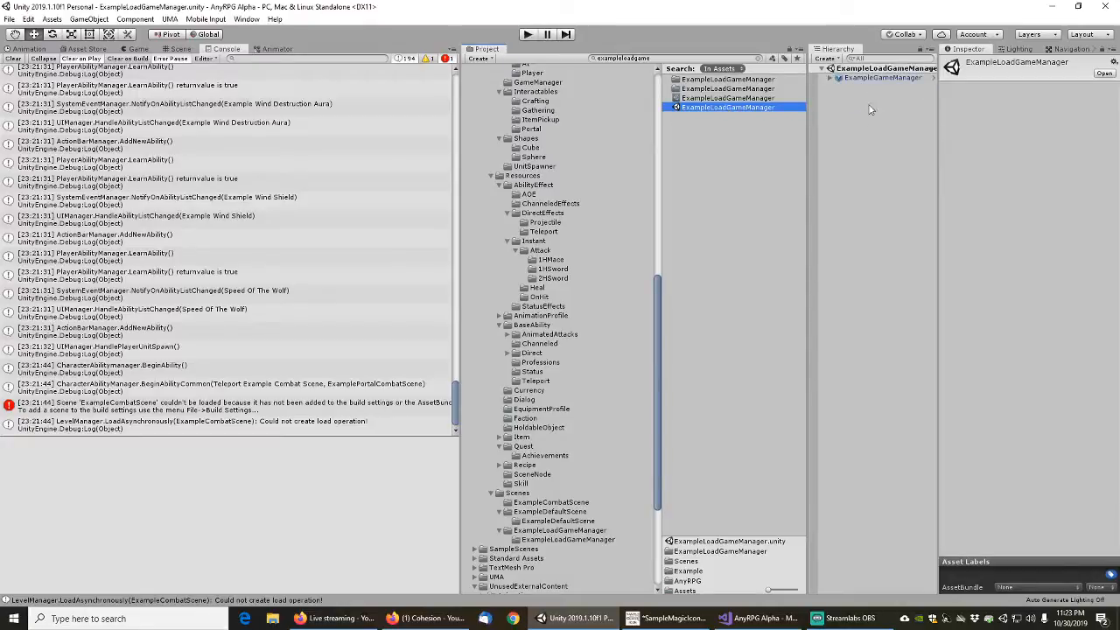
Run the game in the editor and start a new game from the AnyRPG Alpha main menu
click(528, 34)
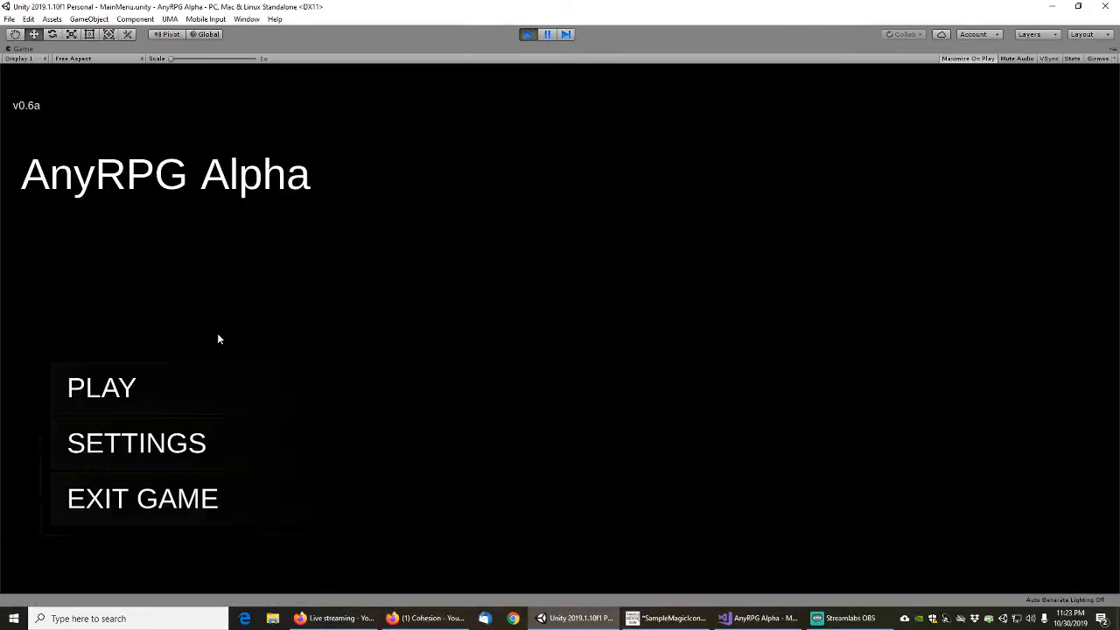
click(128, 398)
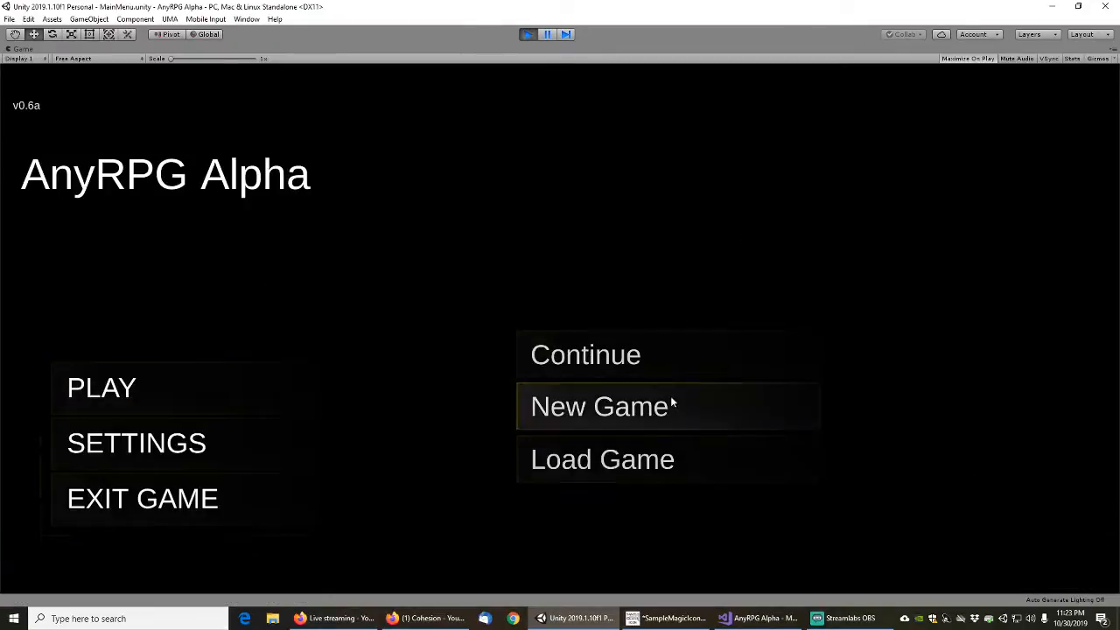
click(596, 409)
click(657, 393)
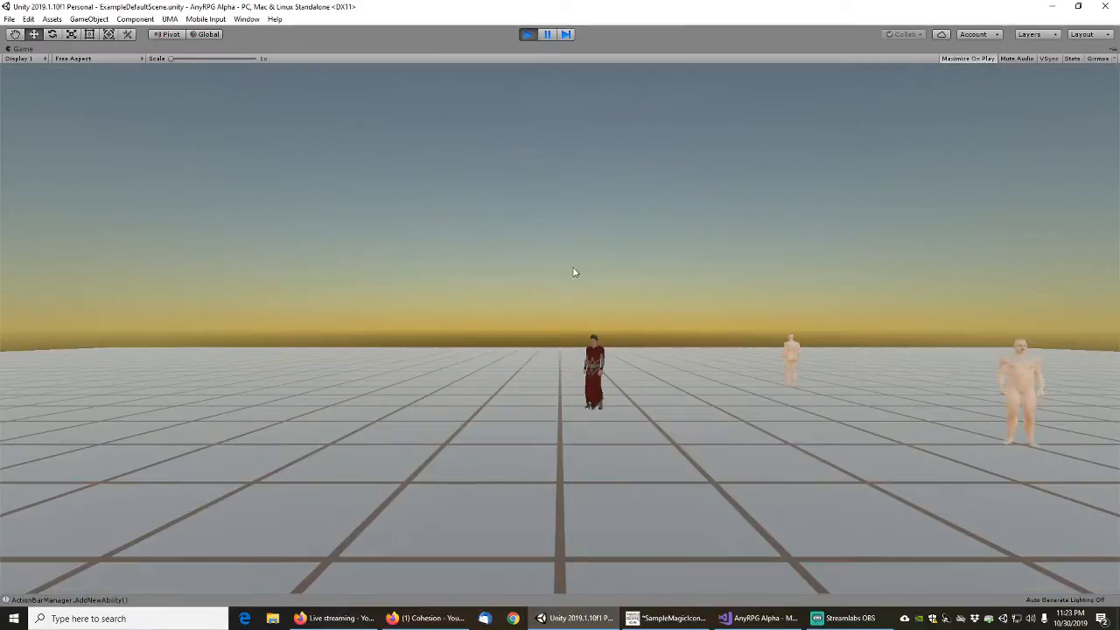
Head toward the quest giver and cast Speed Of The Wolf on the player character
right_drag(664, 229, 693, 254)
key(a)
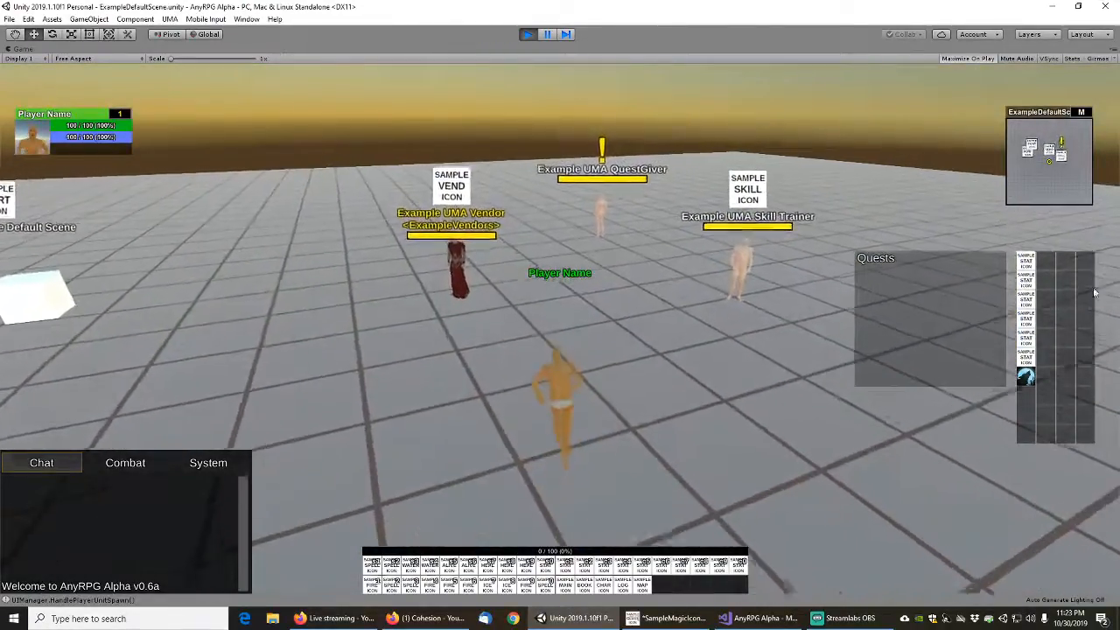
click(1026, 376)
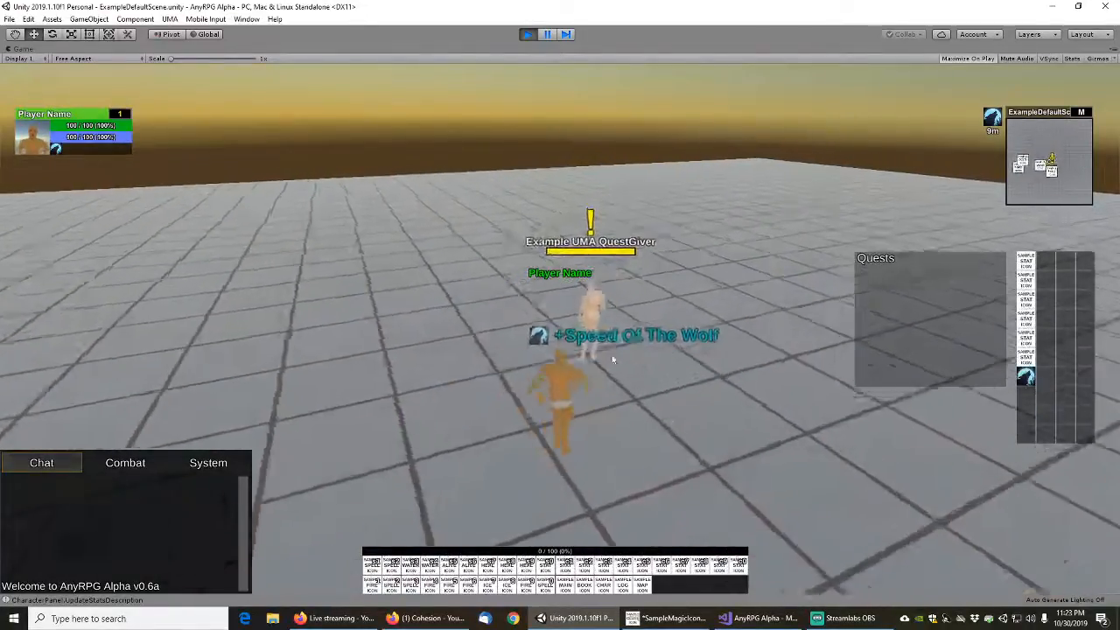
Talk to Example UMA QuestGiver, move the dialogue window off the quest list, and close the dialogue
right_click(601, 352)
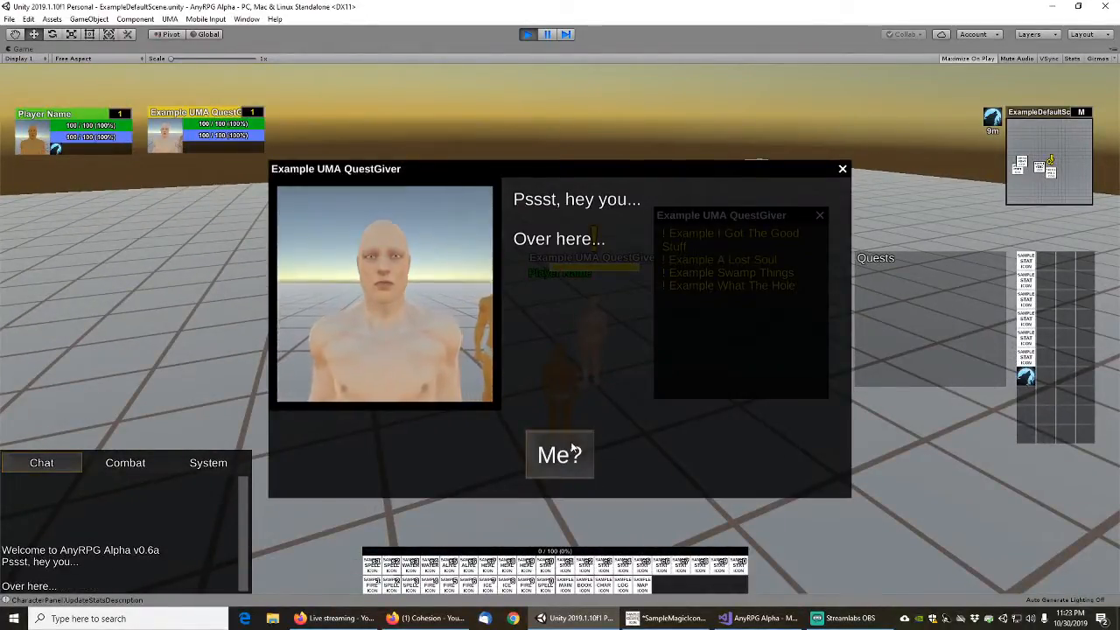
drag(723, 175, 441, 147)
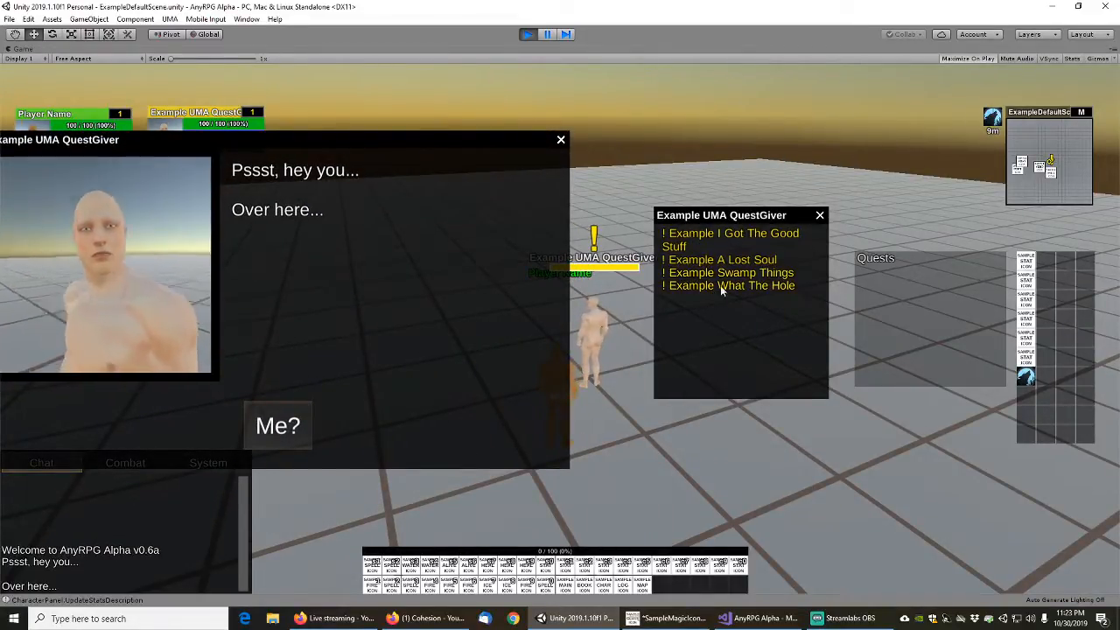
click(561, 140)
key(s)
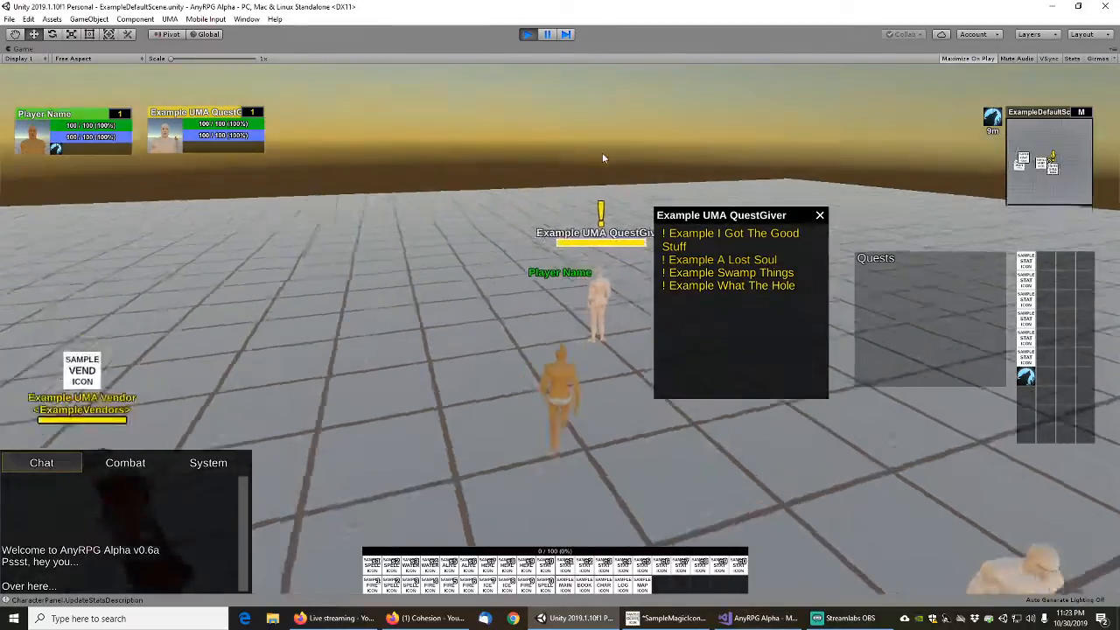
Walk to the red Teleport Example Combat Scene cube, target it, and close the quest list
key(w)
right_drag(605, 159, 470, 158)
key(w)
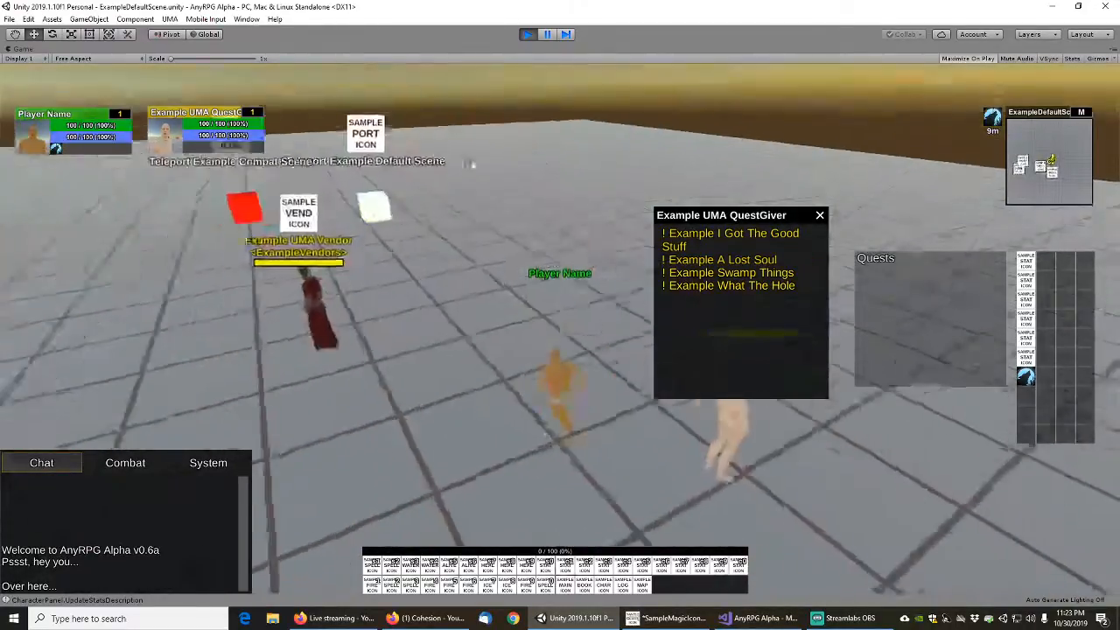
key(a)
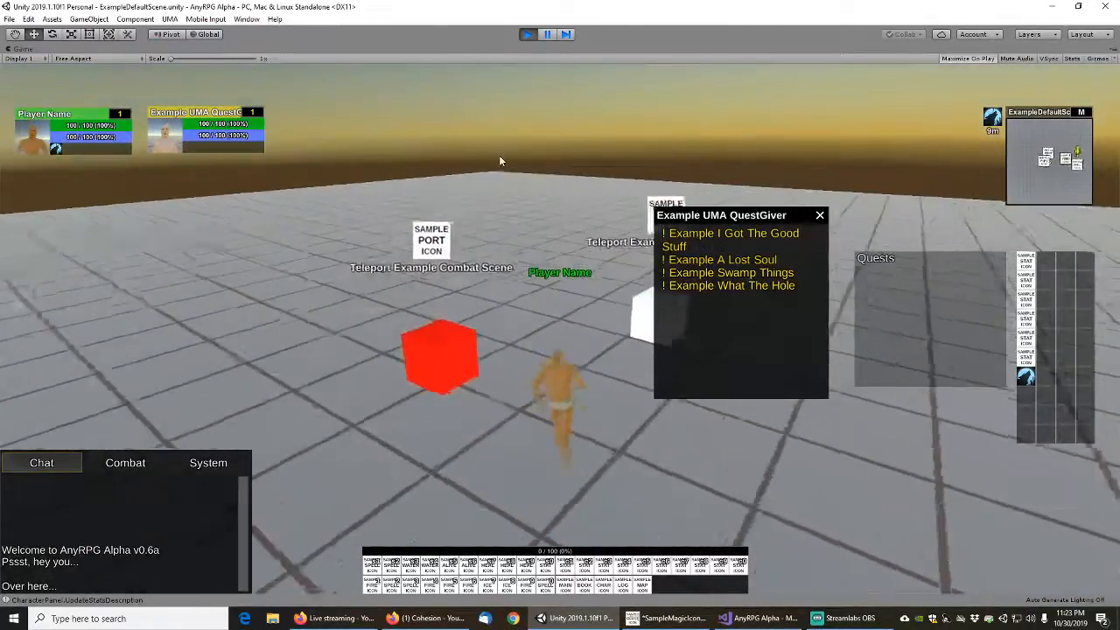
click(514, 380)
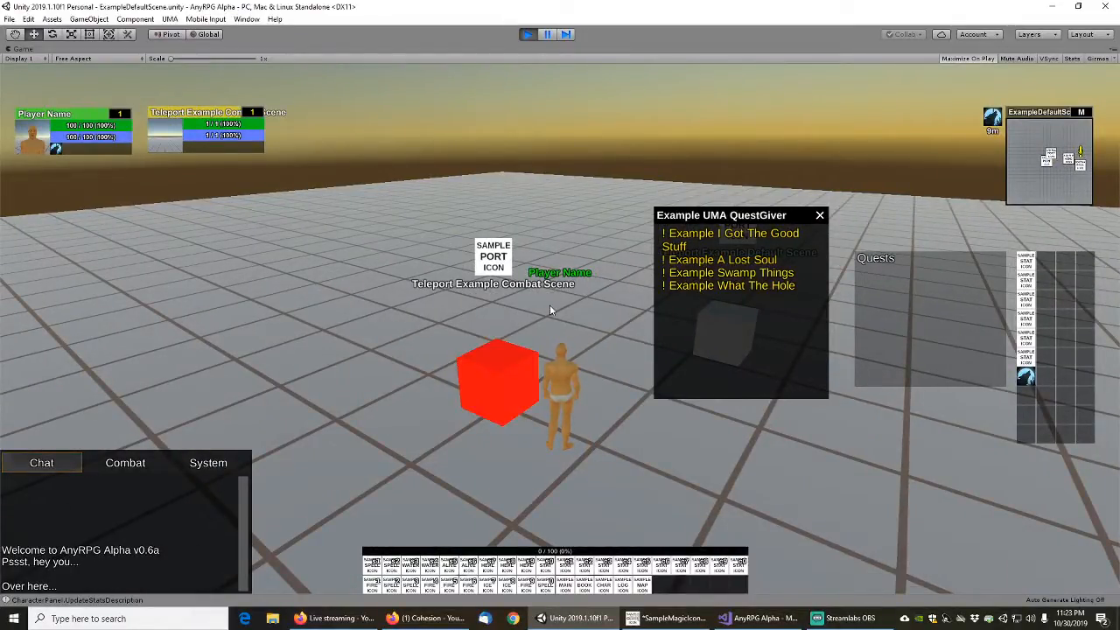
key(a)
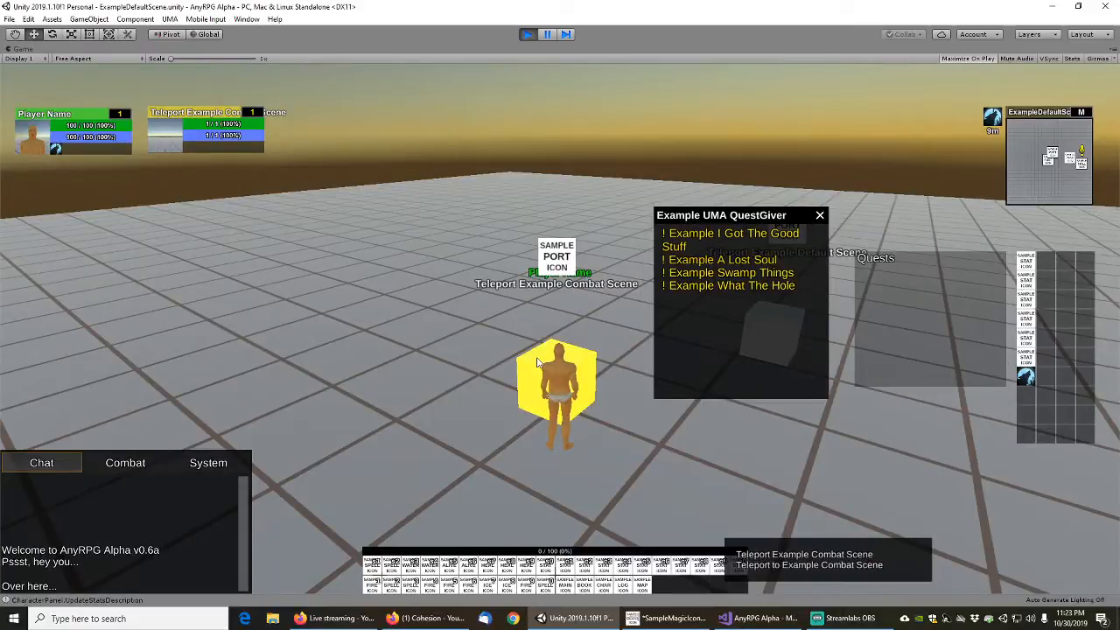
click(822, 217)
Teleport to the combat scene through the red portal and return through the Teleport Example Default Scene portal there
key(d)
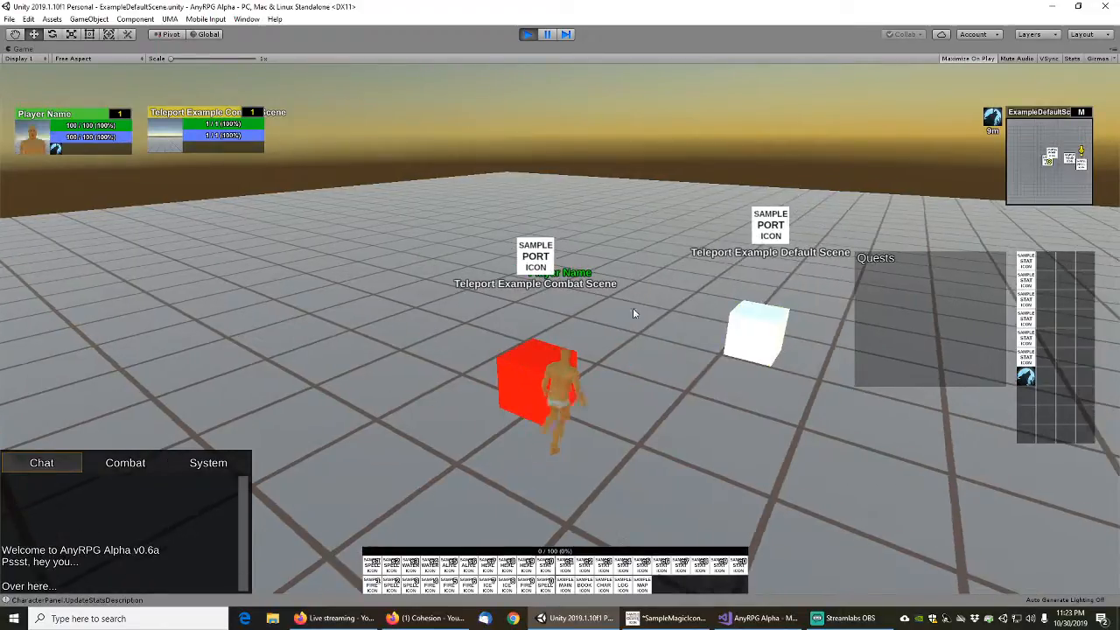
key(w)
right_click(538, 382)
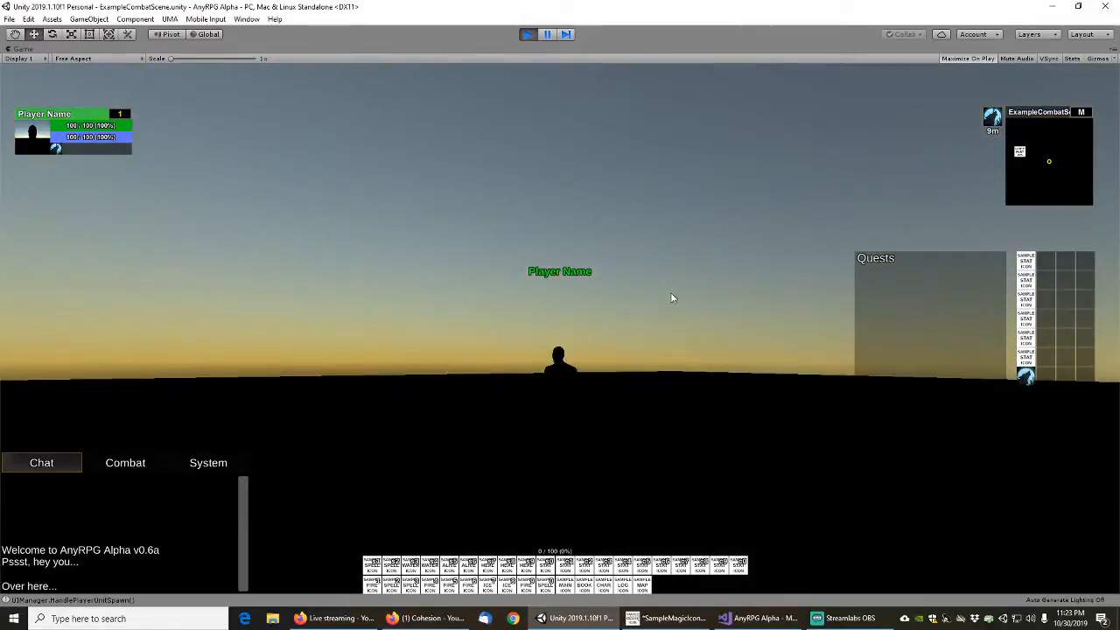
drag(671, 298, 525, 396)
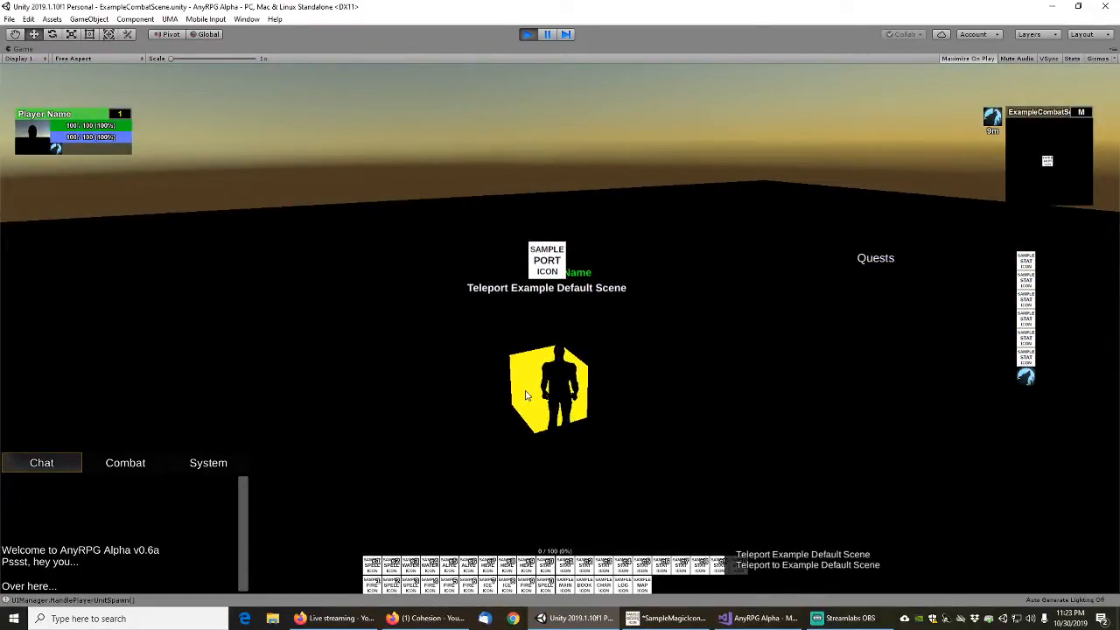
right_click(526, 373)
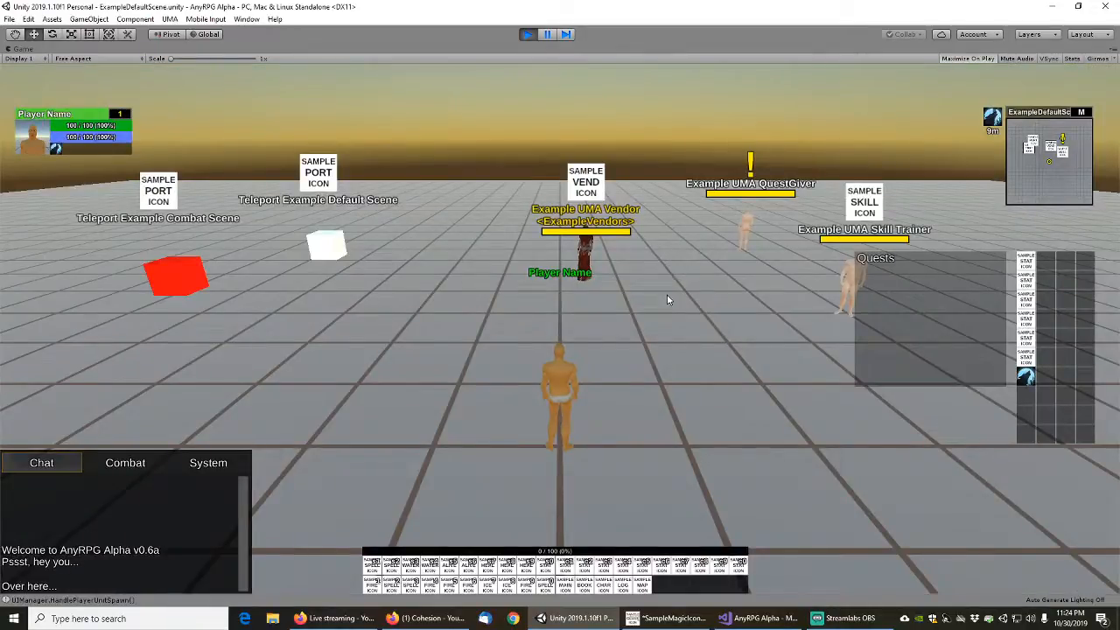
Move around the default scene to examine the vendor, quest giver and skill trainer placement
right_drag(667, 300, 709, 299)
key(w)
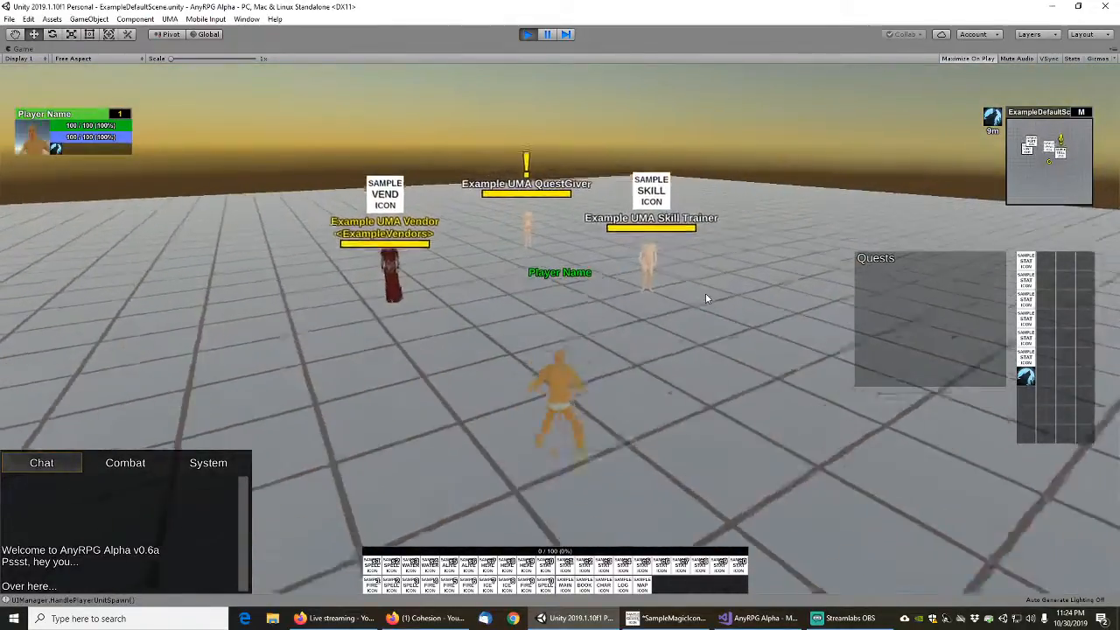
key(s)
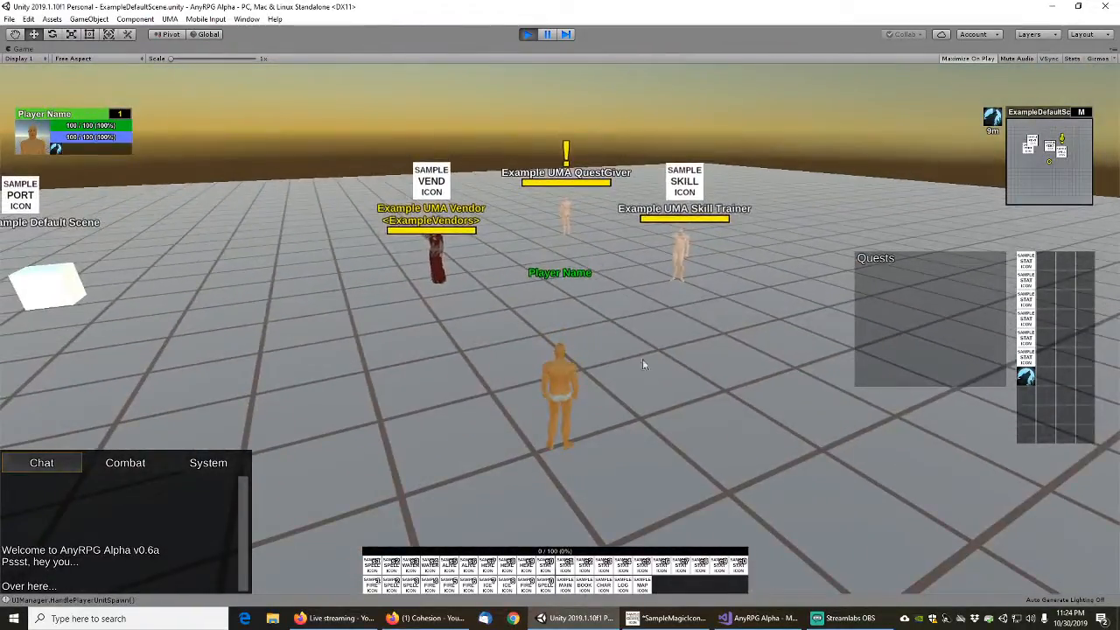
key(w)
key(s)
key(a)
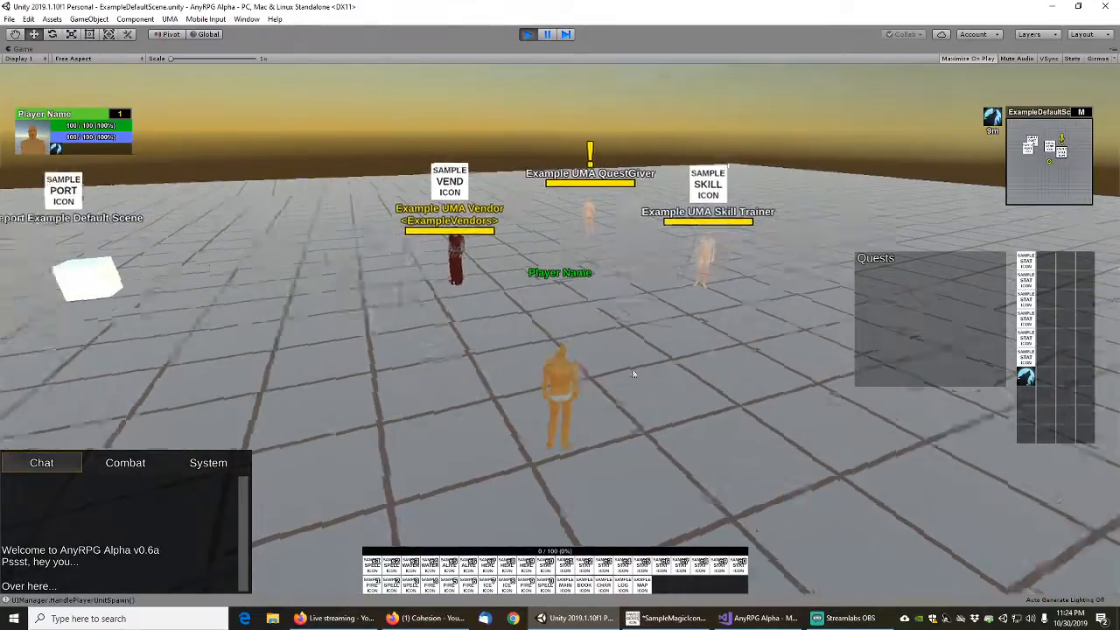
key(a)
right_drag(634, 374, 658, 366)
key(d)
key(w)
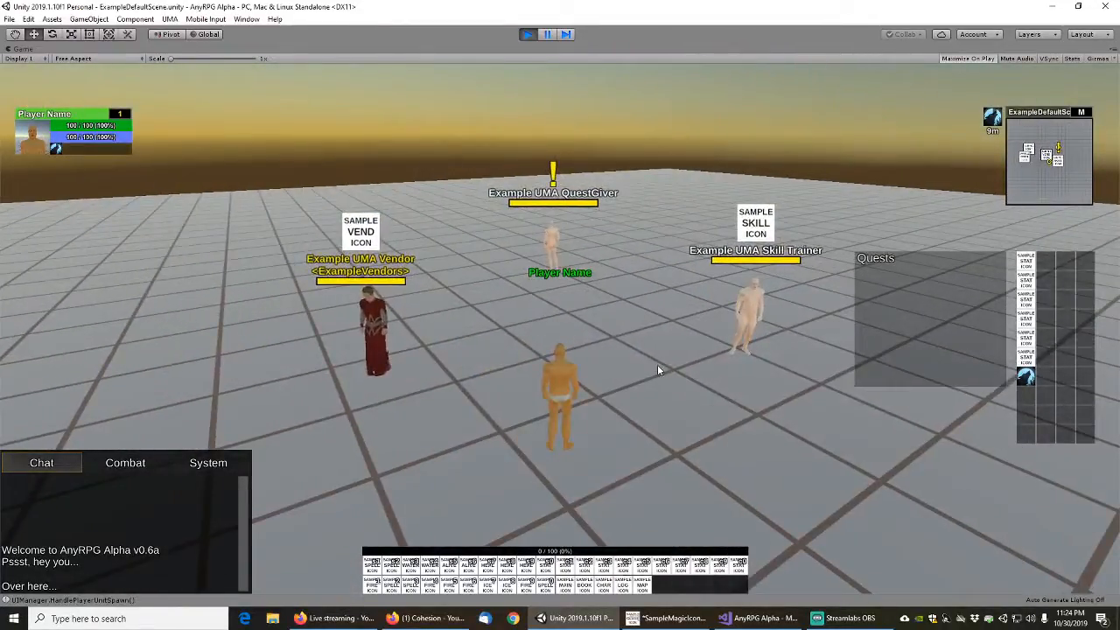
key(w)
key(s)
key(w)
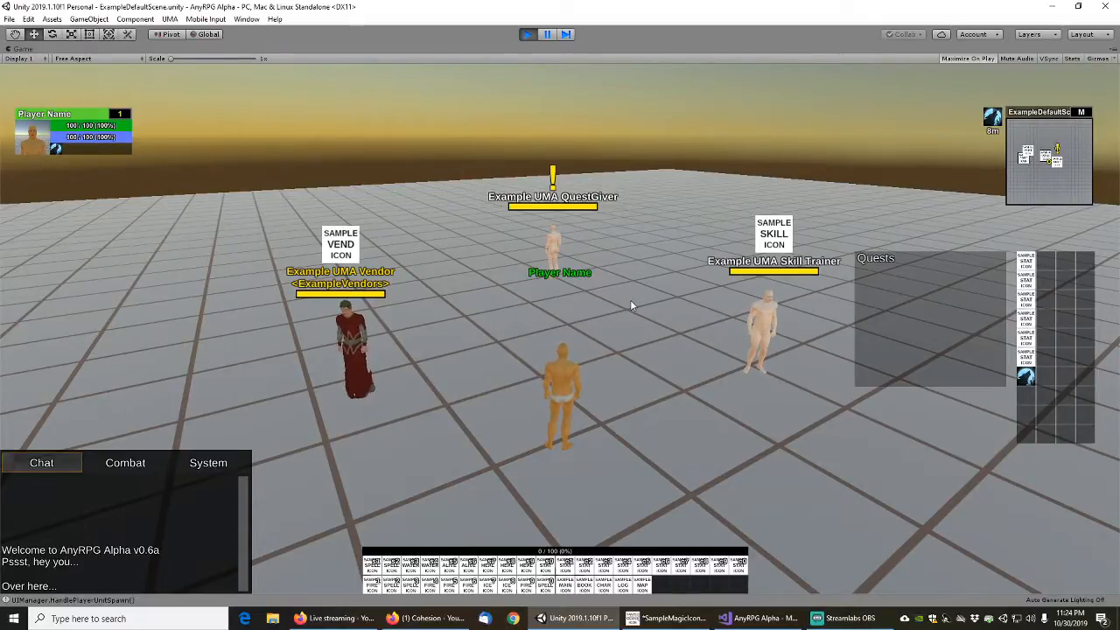
Walk up to Example UMA QuestGiver, bring up its quest list, and close the dialogue window
scroll(620, 304, down, 5)
drag(619, 343, 599, 376)
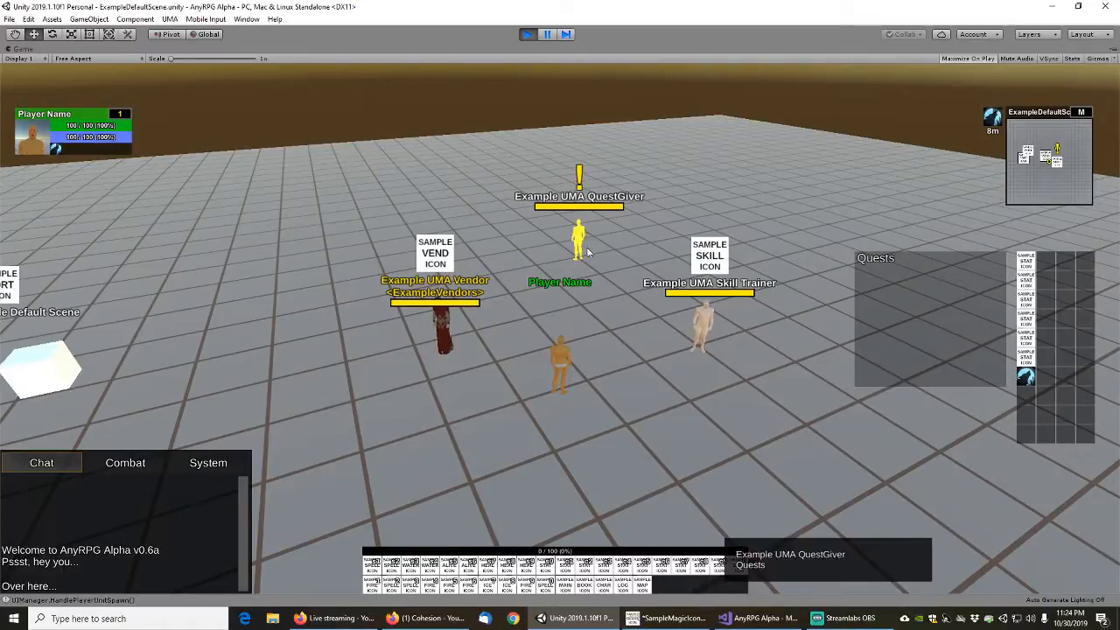
key(w)
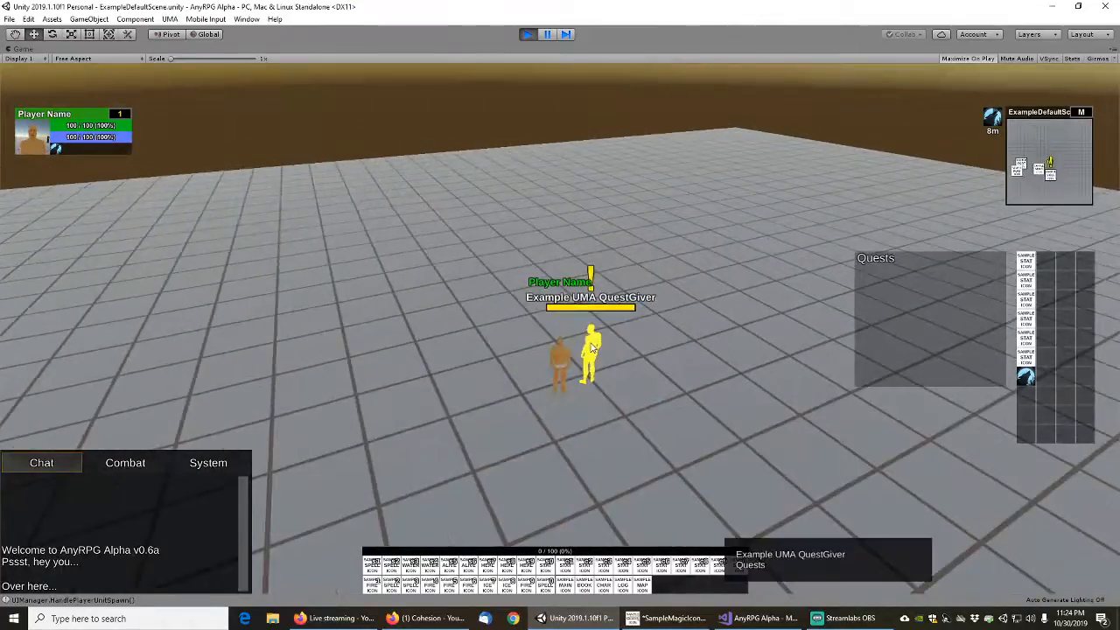
right_click(594, 351)
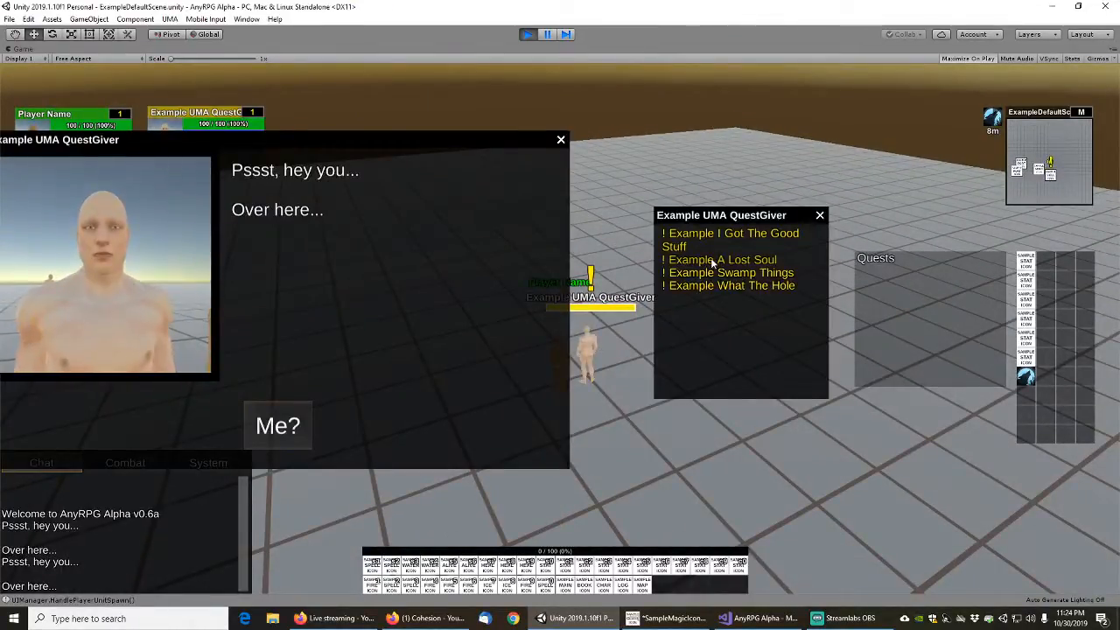
click(561, 139)
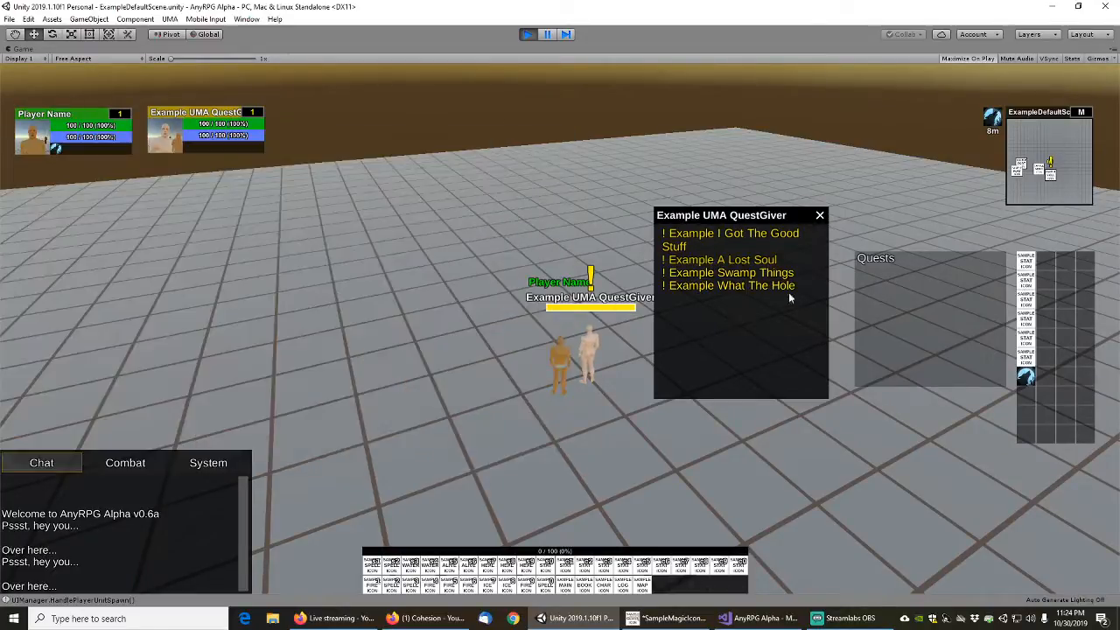
Go through the Example A Lost Soul dialogue and accept that quest
click(751, 265)
click(393, 411)
click(355, 430)
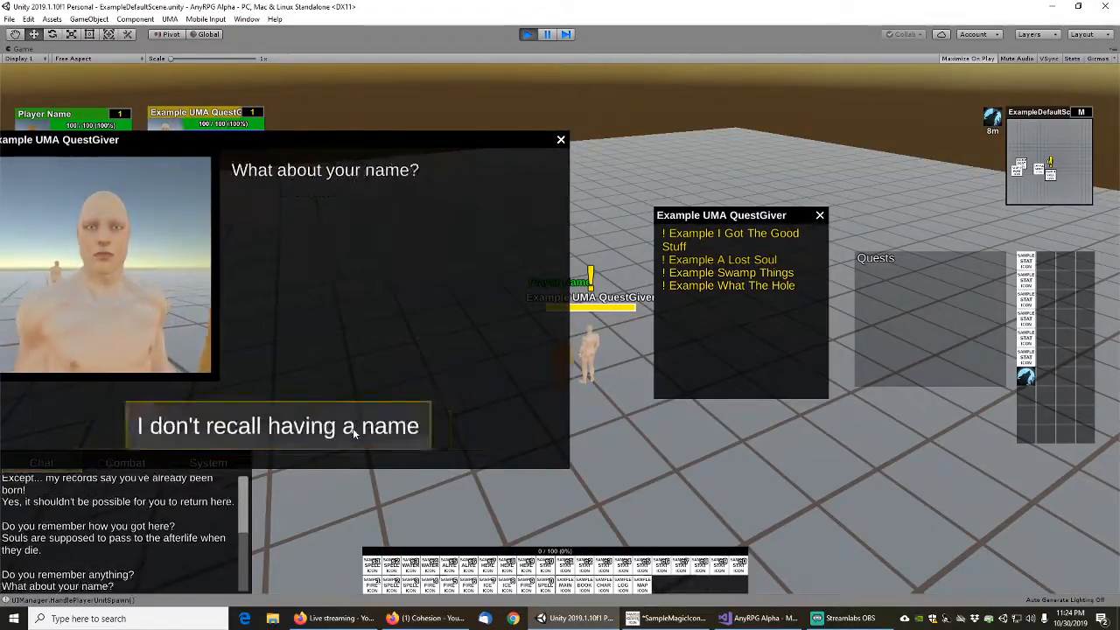
click(355, 434)
click(354, 433)
click(353, 433)
click(298, 440)
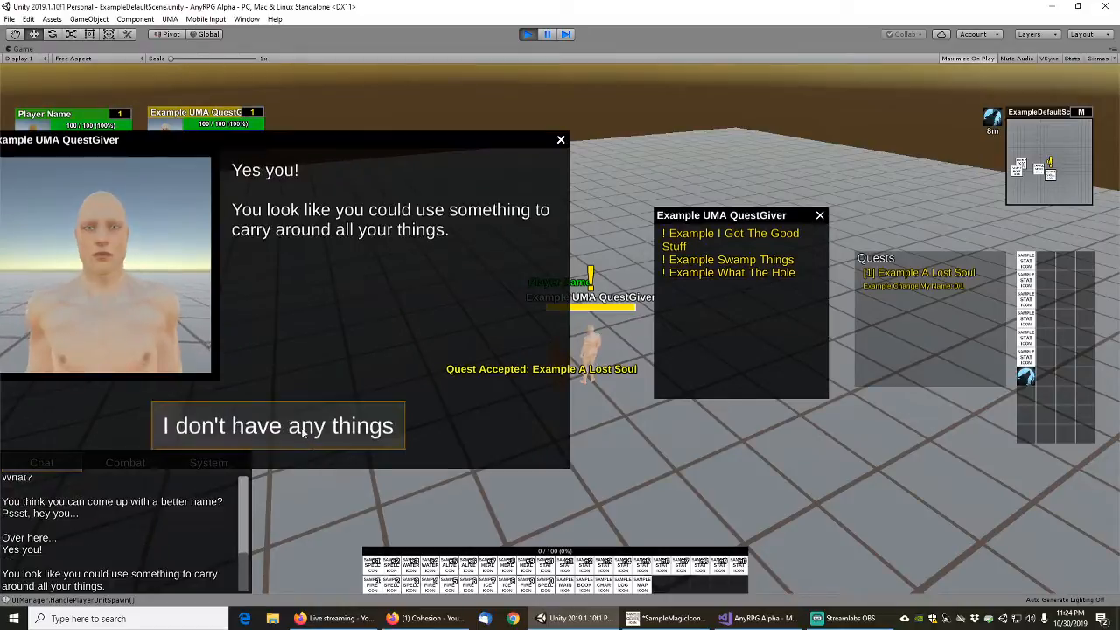
Go through the Example I Got The Good Stuff dialogue, then accept and complete that quest
click(303, 433)
click(328, 431)
click(326, 430)
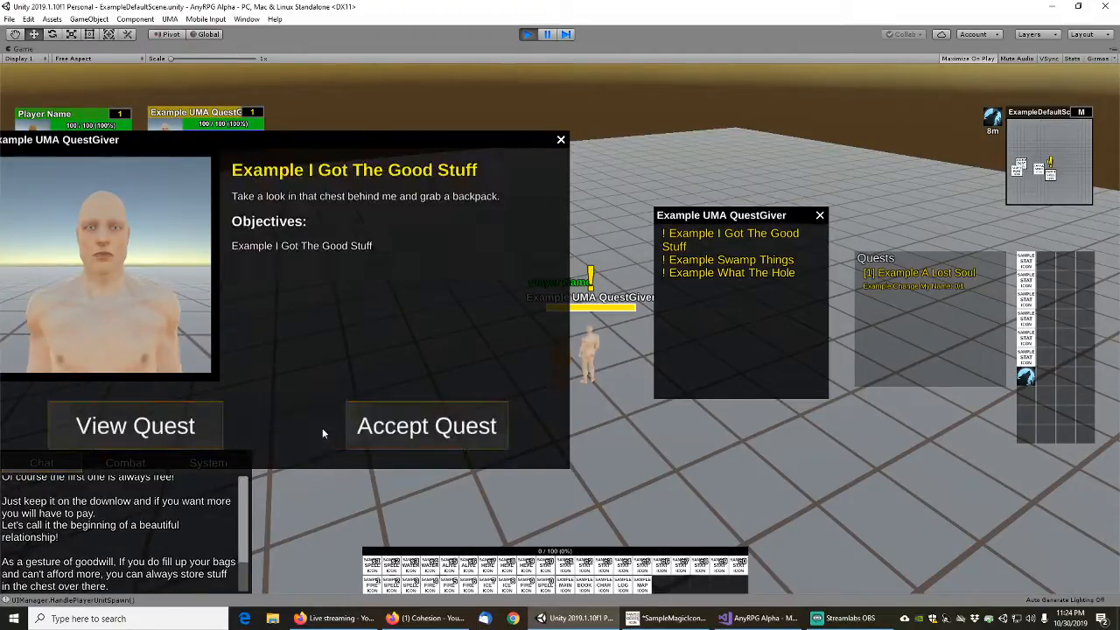
click(404, 432)
click(375, 470)
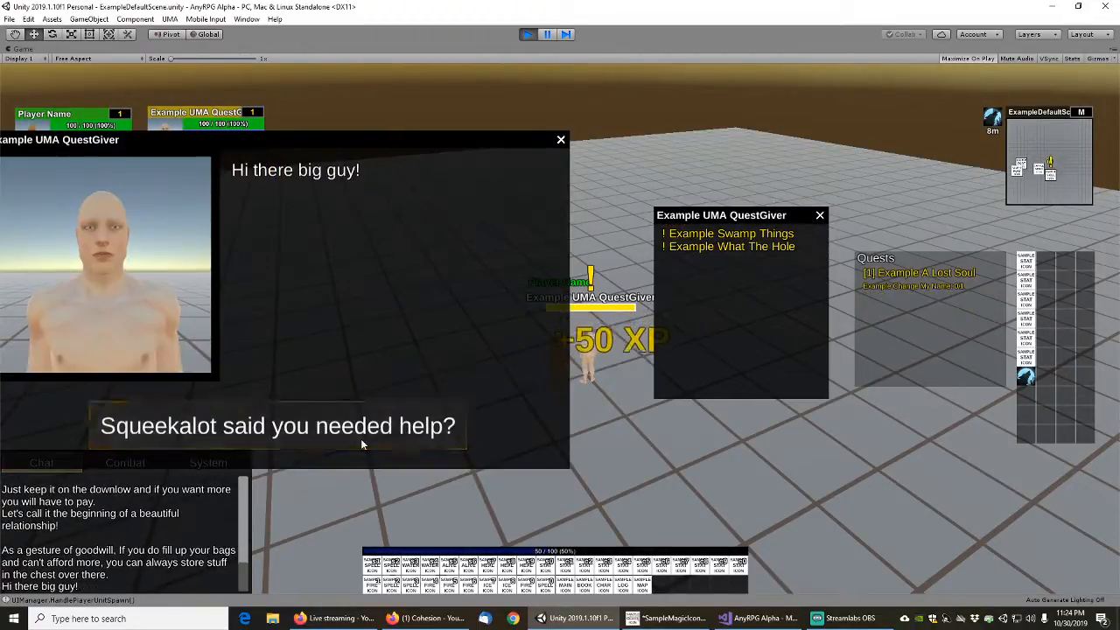
Go through the swamp reed dialogue and accept the Example Swamp Things quest
click(361, 438)
click(368, 431)
click(359, 433)
click(346, 433)
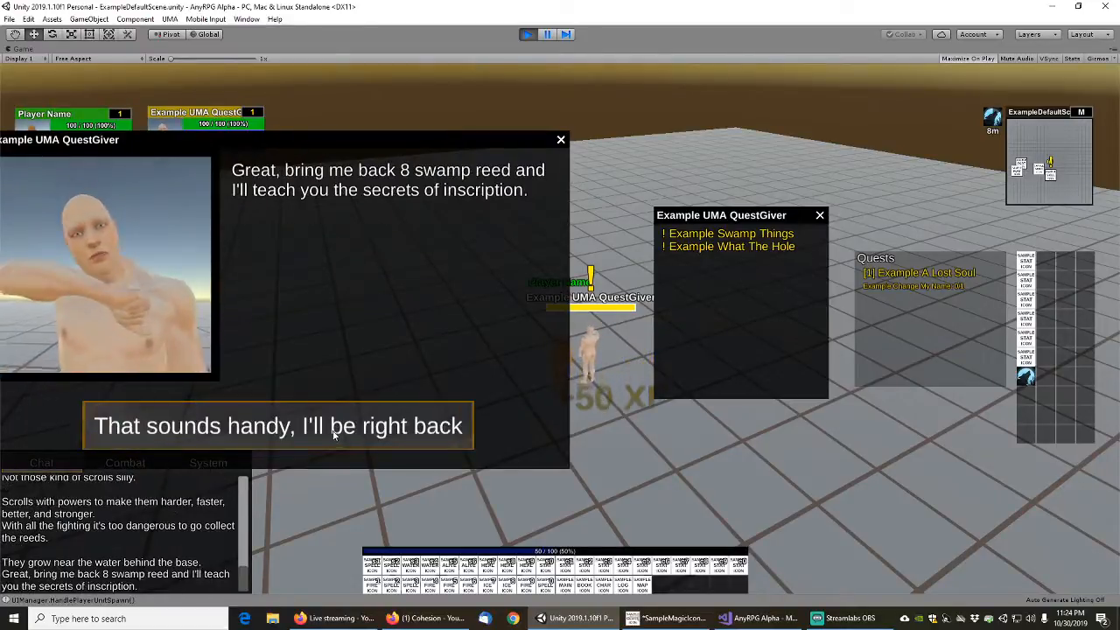
click(332, 435)
click(403, 431)
Accept the Example What The Hole quest after its dialogue and step back from the quest giver
click(363, 429)
click(368, 426)
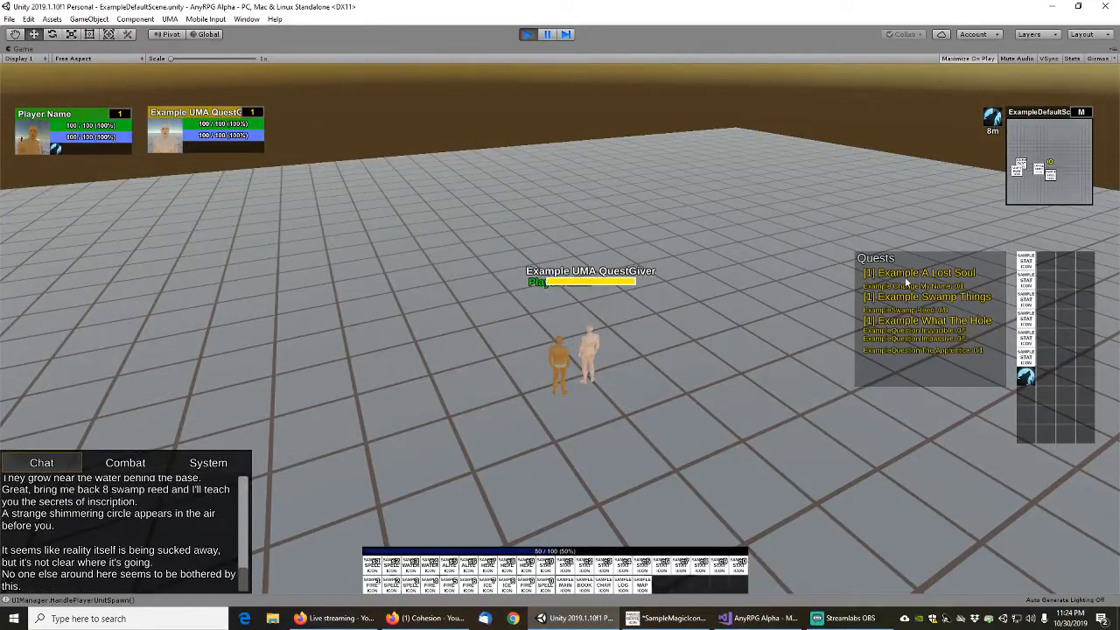
key(s)
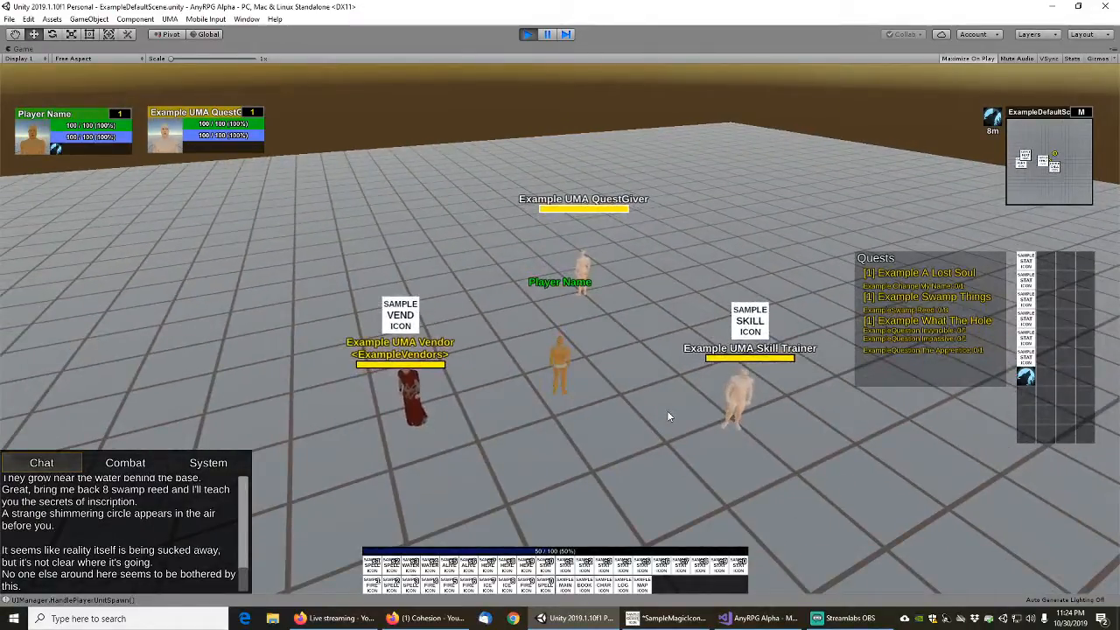
Walk the player around the default scene and look over the quest giver, vendor, skill trainer, teleport portals and tracked quests
key(s)
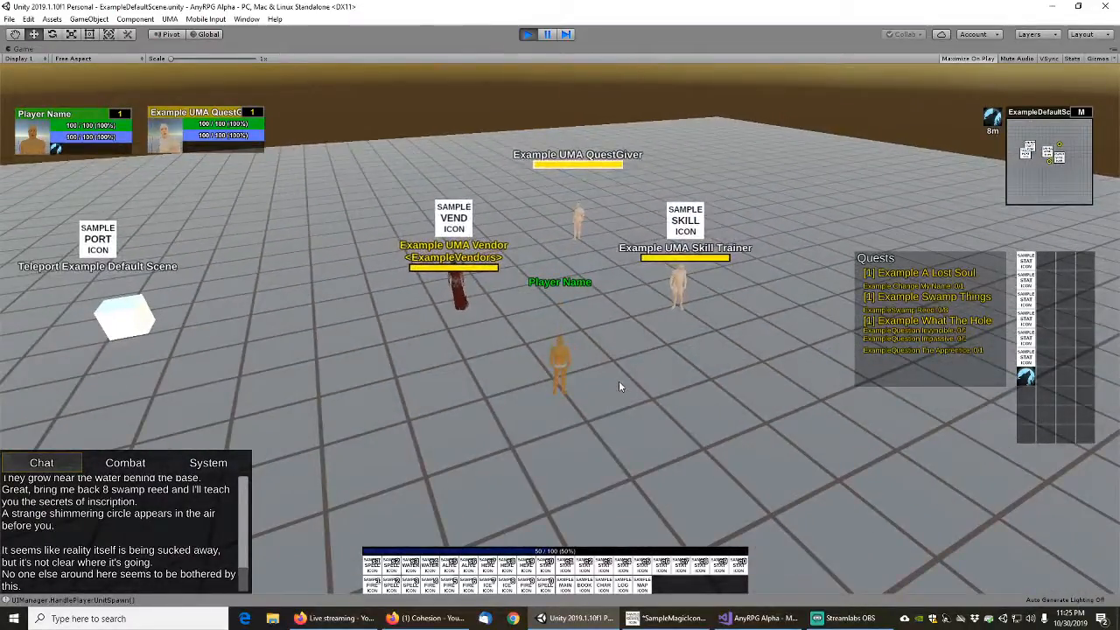
key(w)
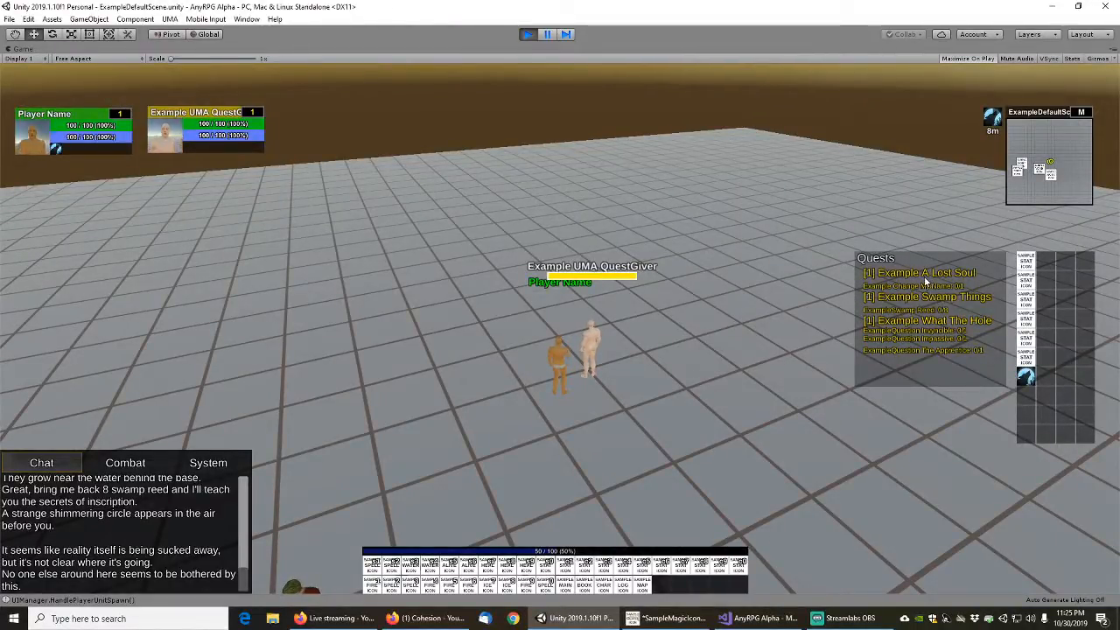
key(s)
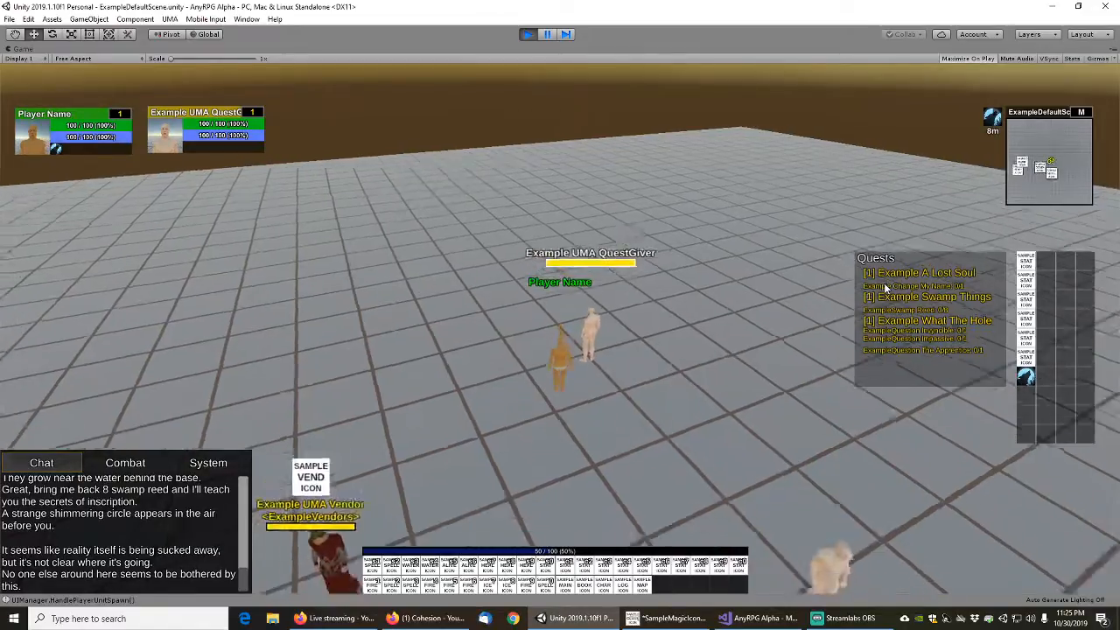
key(a)
key(w)
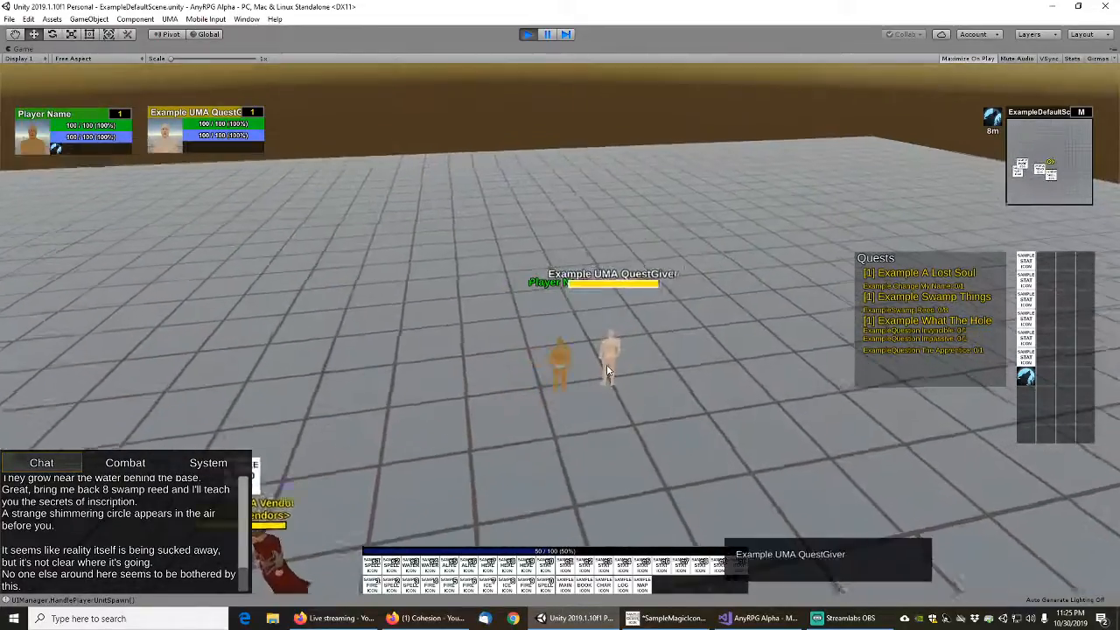
key(s)
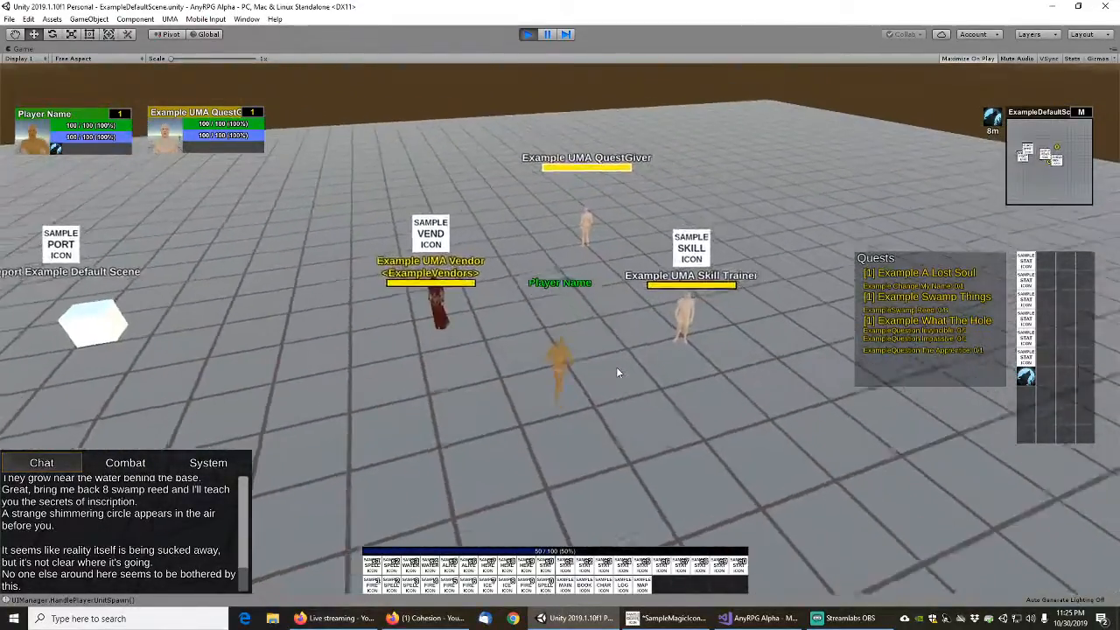
key(w)
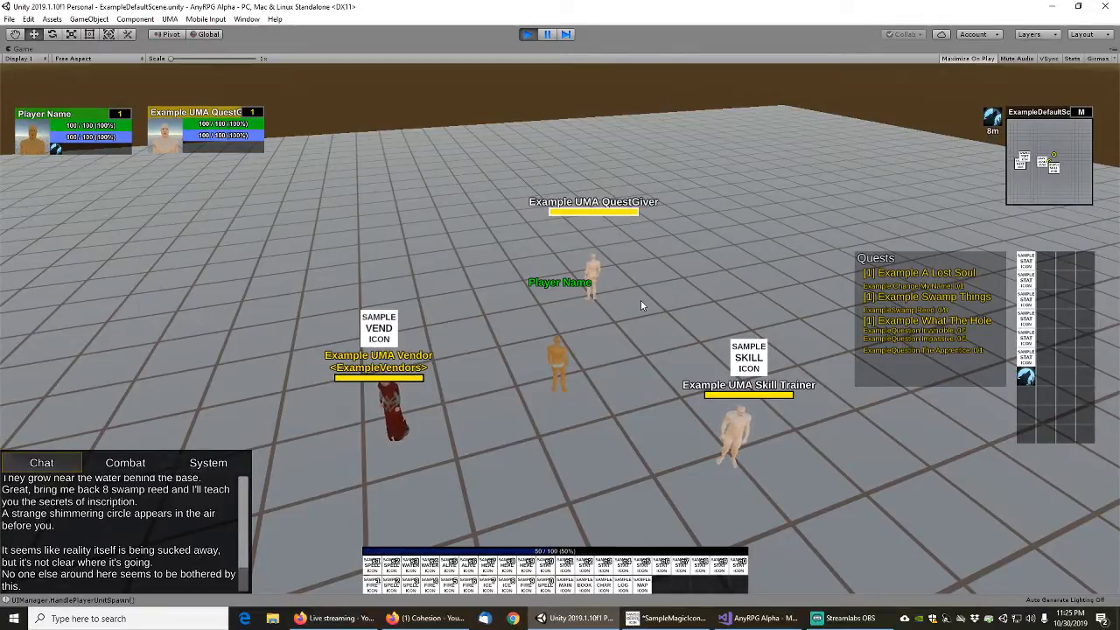
key(s)
mouse_move(611, 344)
right_down()
mouse_move(564, 342)
mouse_move(628, 334)
right_up()
key(w)
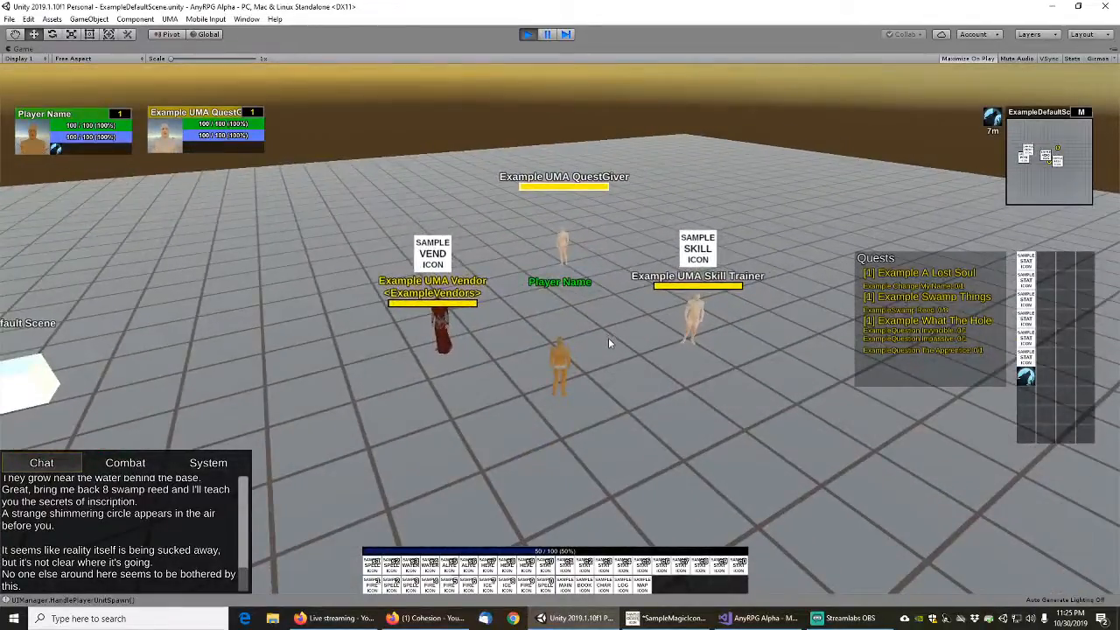
right_drag(662, 349, 494, 291)
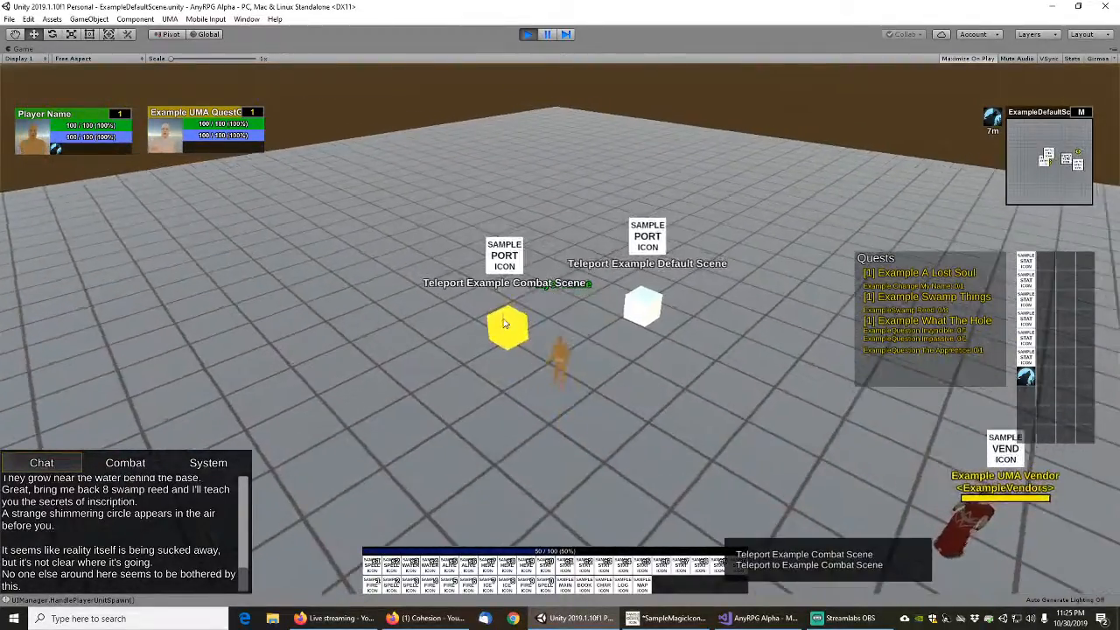
right_drag(597, 418, 705, 402)
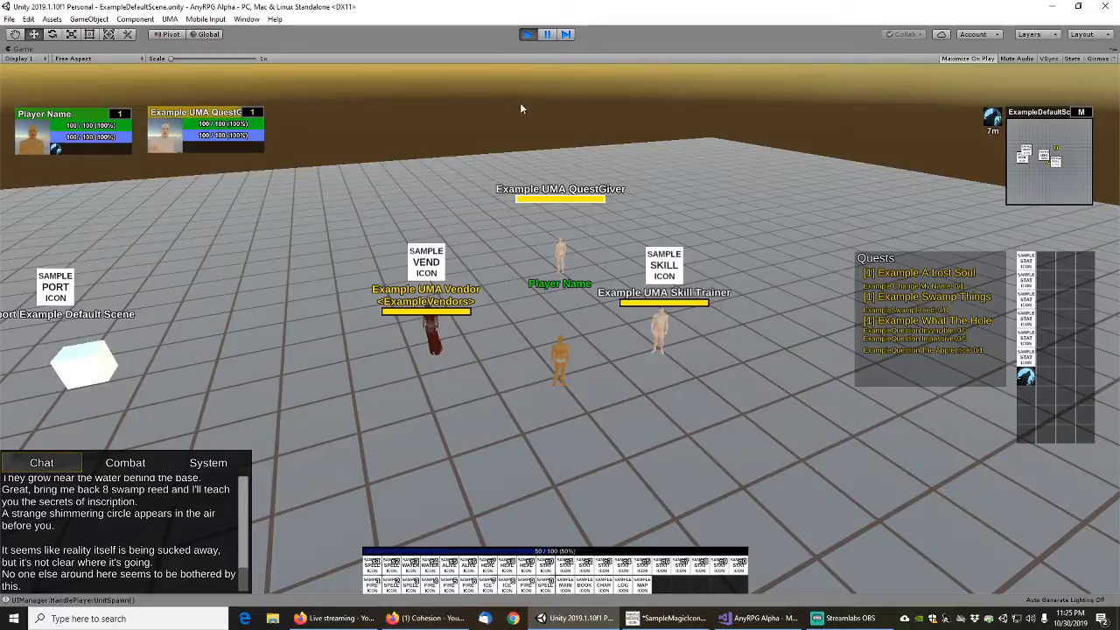
End the play test, clear the exampleloadgame asset search and save the work
click(528, 34)
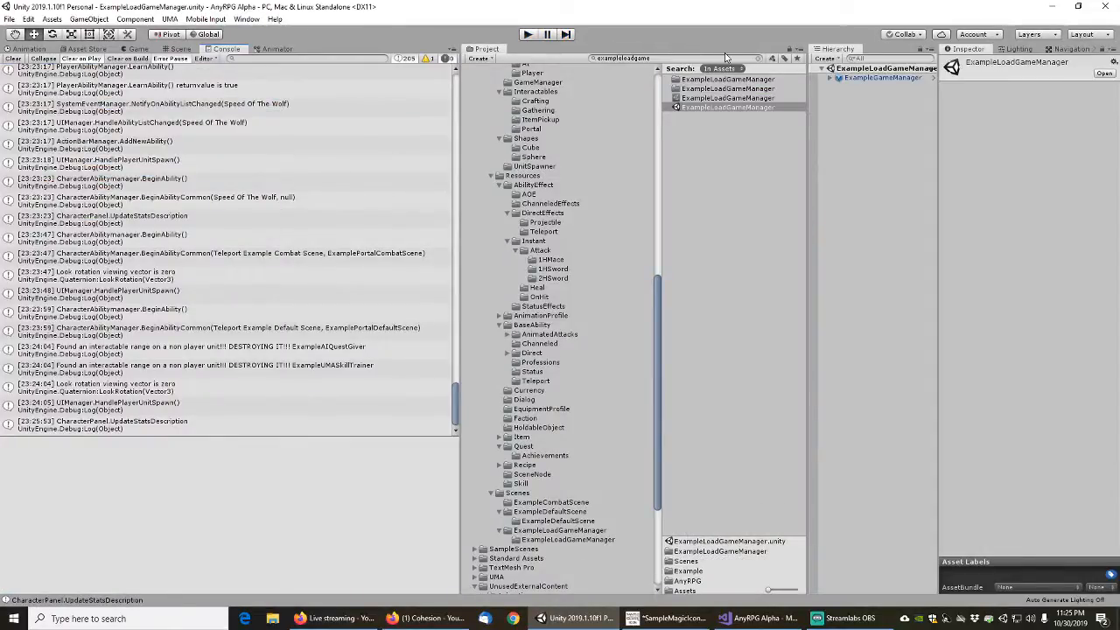
click(758, 59)
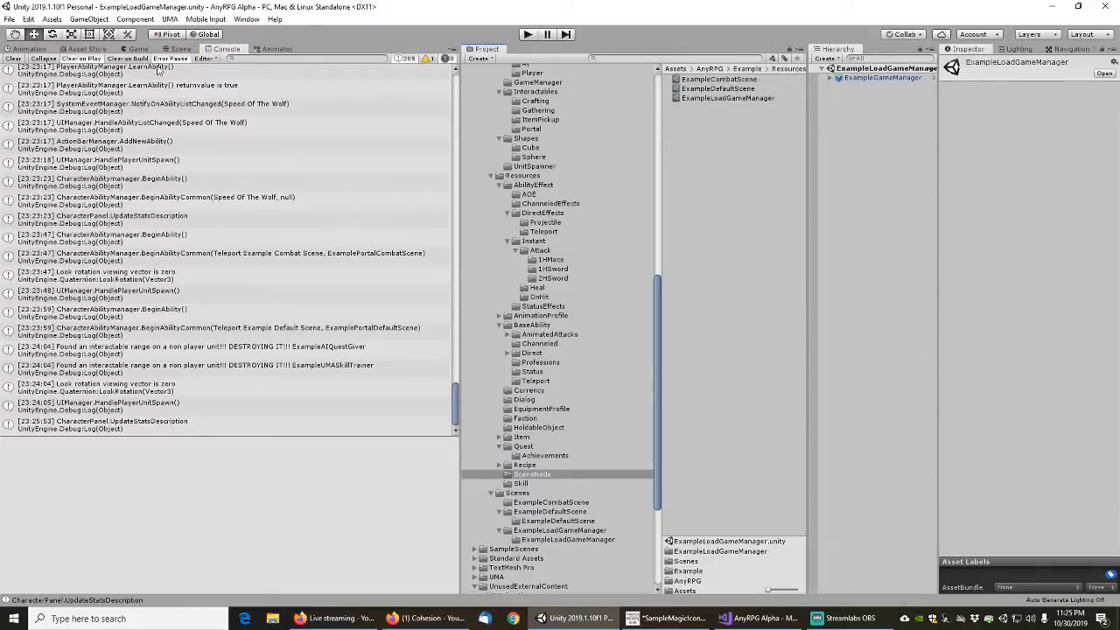
click(8, 18)
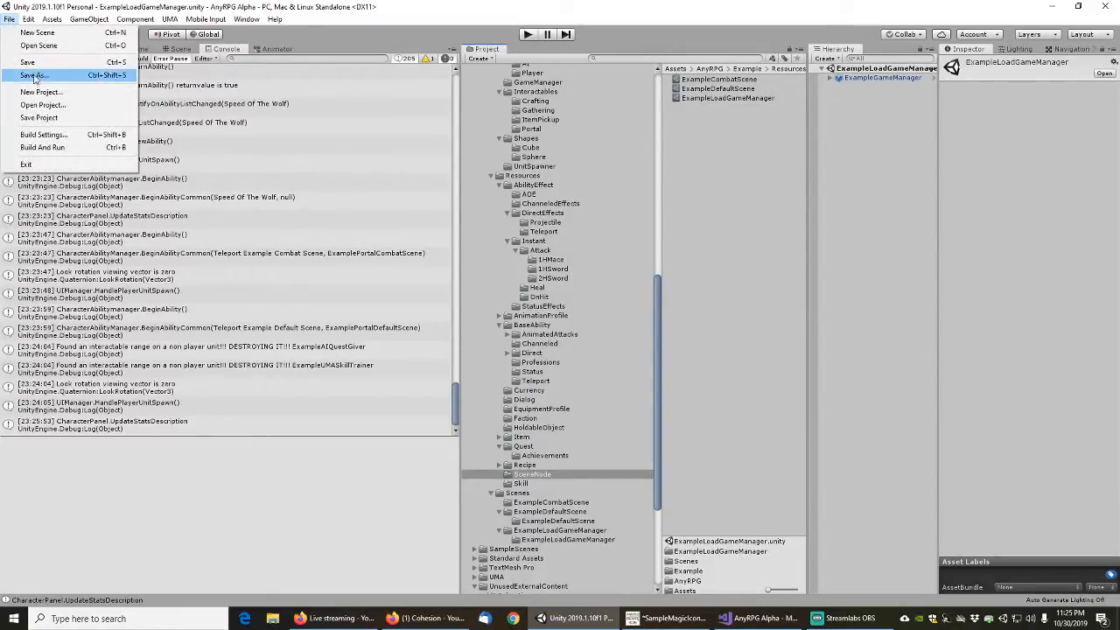
click(33, 77)
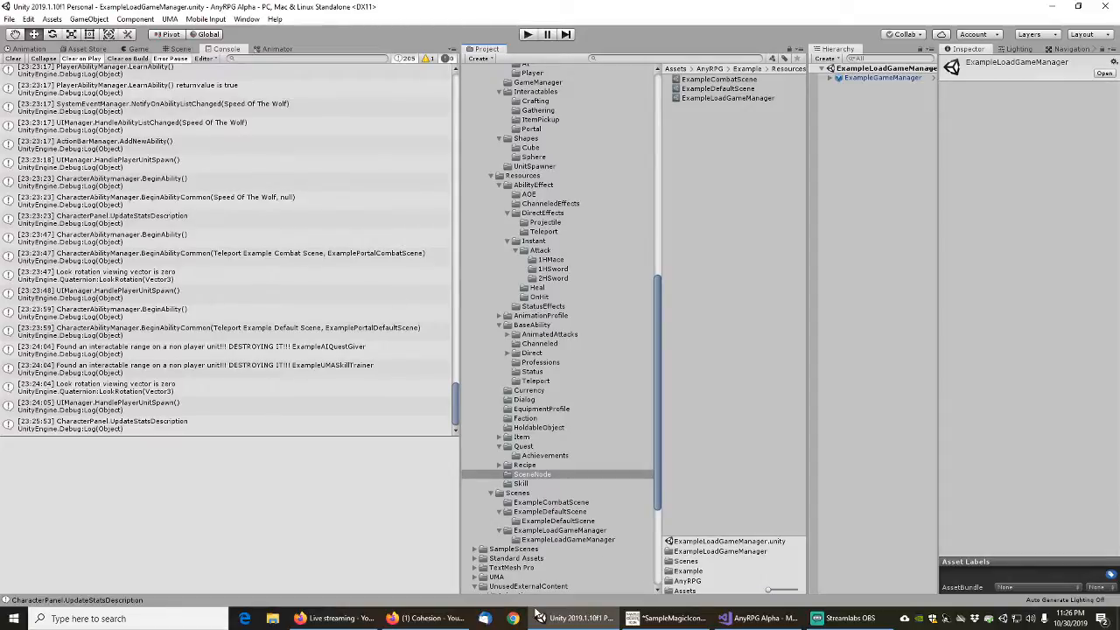
Switch to Firefox to view the Cohesion YouTube channel's playlists
click(427, 619)
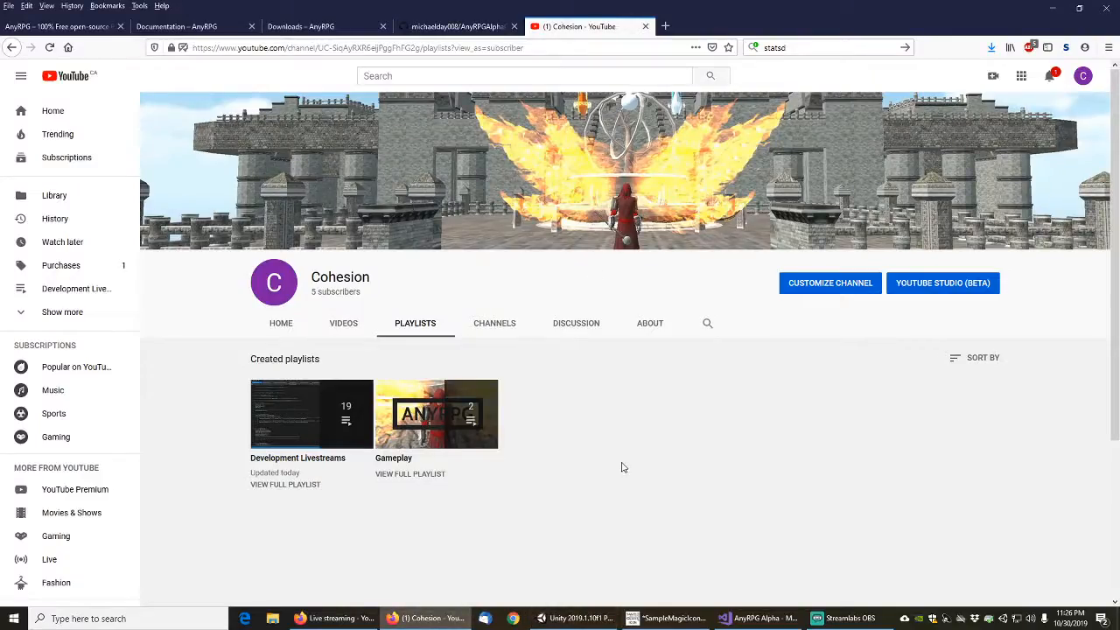